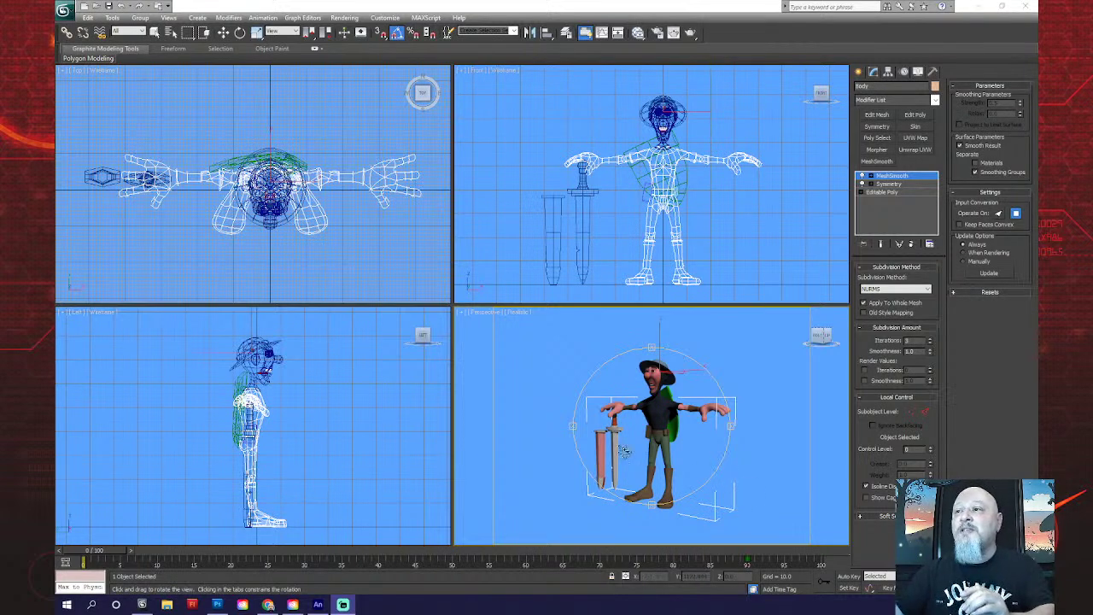
# Examine the whole character from several angles, including the face and helmet, backpack, legs, sword and scabbard.
pyautogui.moveTo(624, 452); pyautogui.dragTo(714, 451)
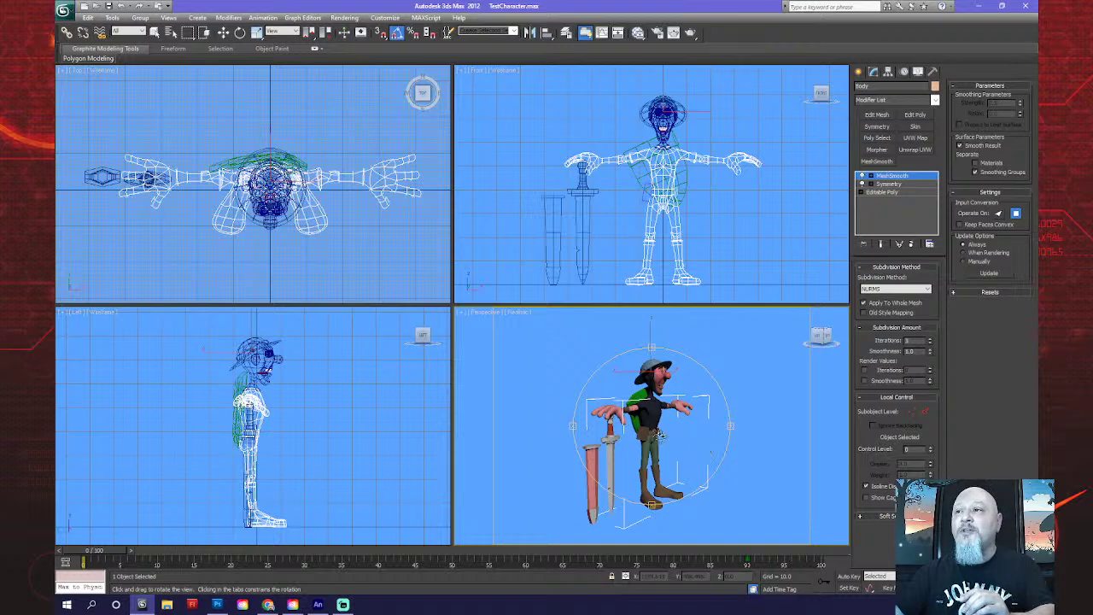
pyautogui.scroll(5, 632, 435)
pyautogui.moveTo(610, 435); pyautogui.dragTo(651, 438)
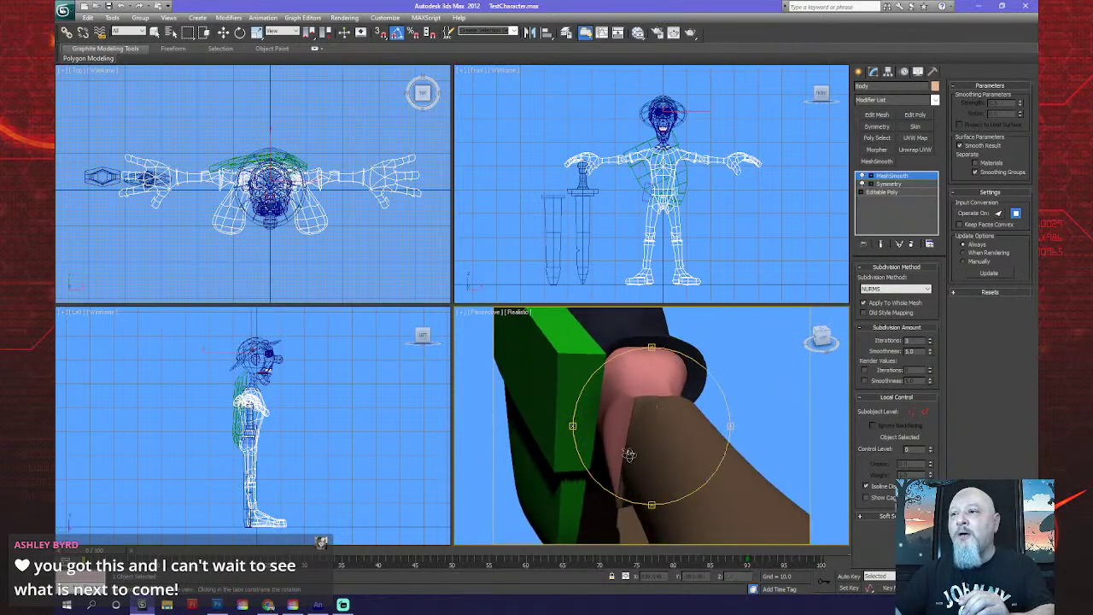
pyautogui.moveTo(614, 497); pyautogui.dragTo(636, 452)
pyautogui.moveTo(622, 413); pyautogui.dragTo(659, 509)
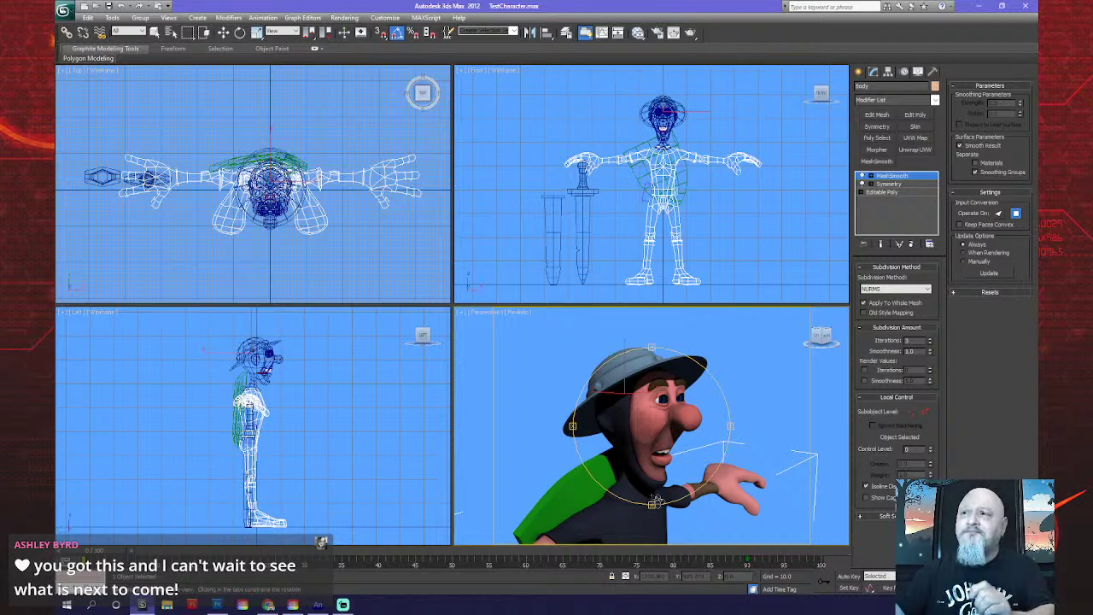
pyautogui.moveTo(656, 485); pyautogui.dragTo(634, 475)
pyautogui.scroll(-6, 634, 471)
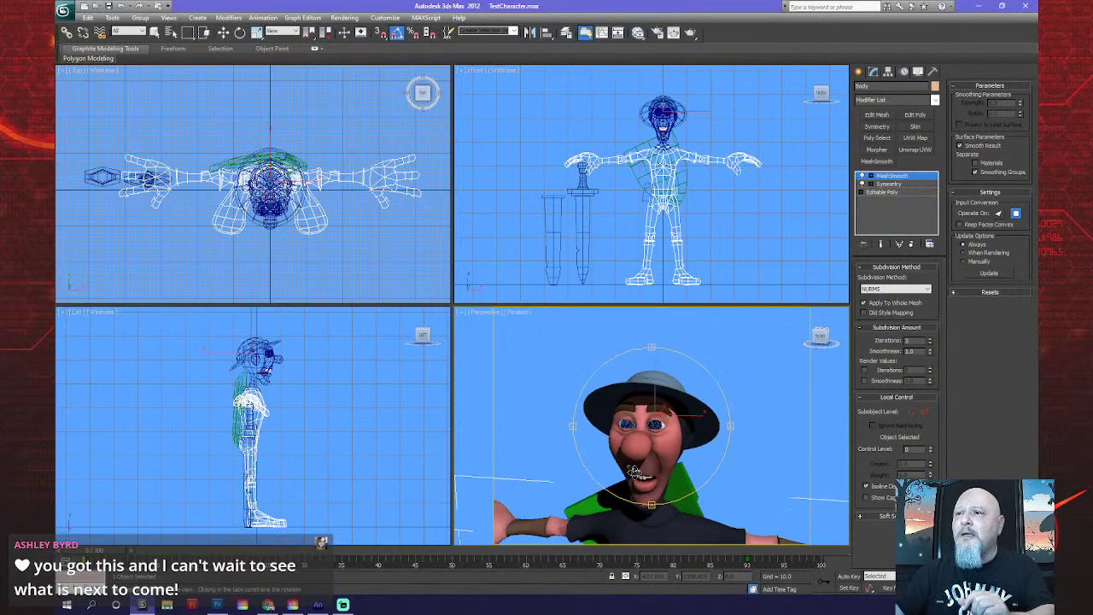
pyautogui.moveTo(633, 471)
pyautogui.mouseDown()
pyautogui.moveTo(649, 460)
pyautogui.moveTo(639, 418)
pyautogui.moveTo(583, 459)
pyautogui.moveTo(732, 454)
pyautogui.moveTo(688, 444)
pyautogui.moveTo(654, 469)
pyautogui.mouseUp()
pyautogui.scroll(-3, 649, 460)
pyautogui.scroll(10, 690, 445)
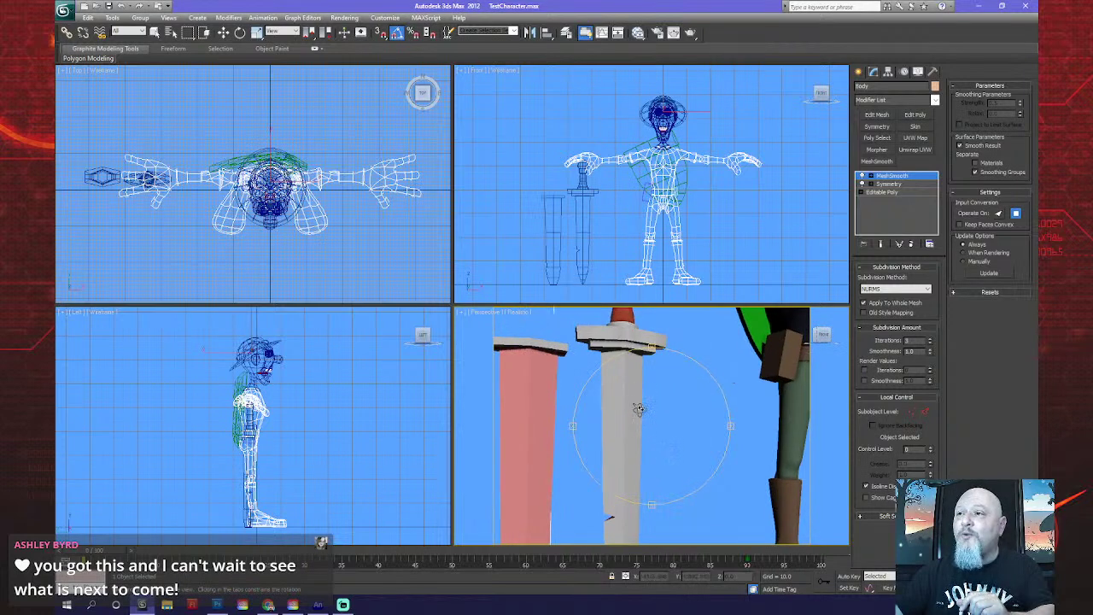
pyautogui.moveTo(635, 421); pyautogui.dragTo(683, 469)
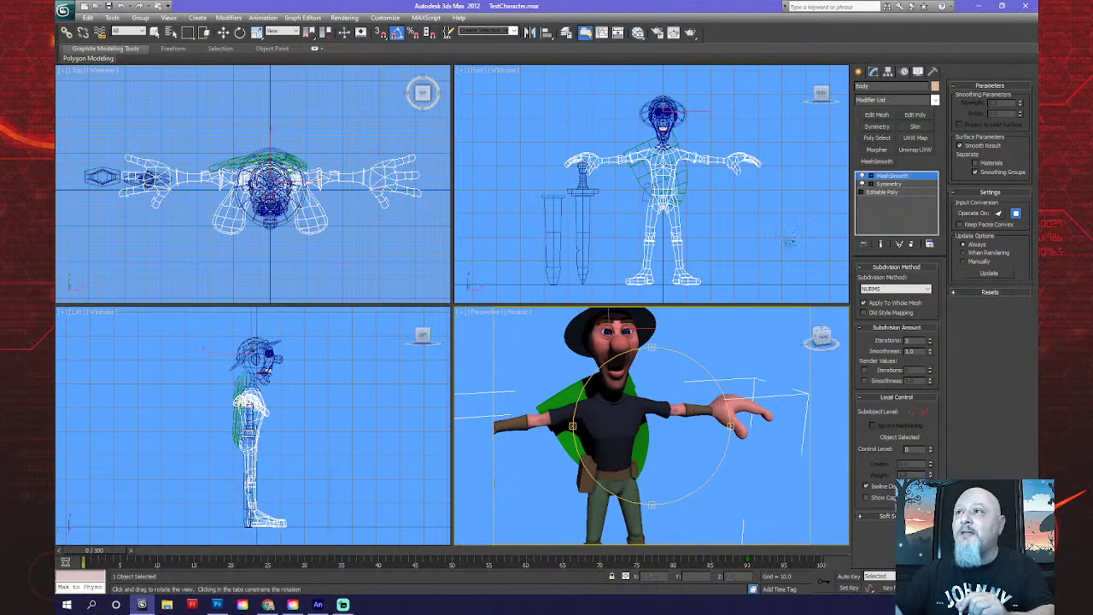
# Hide every object except the selected body mesh.
pyautogui.rightClick(763, 232)
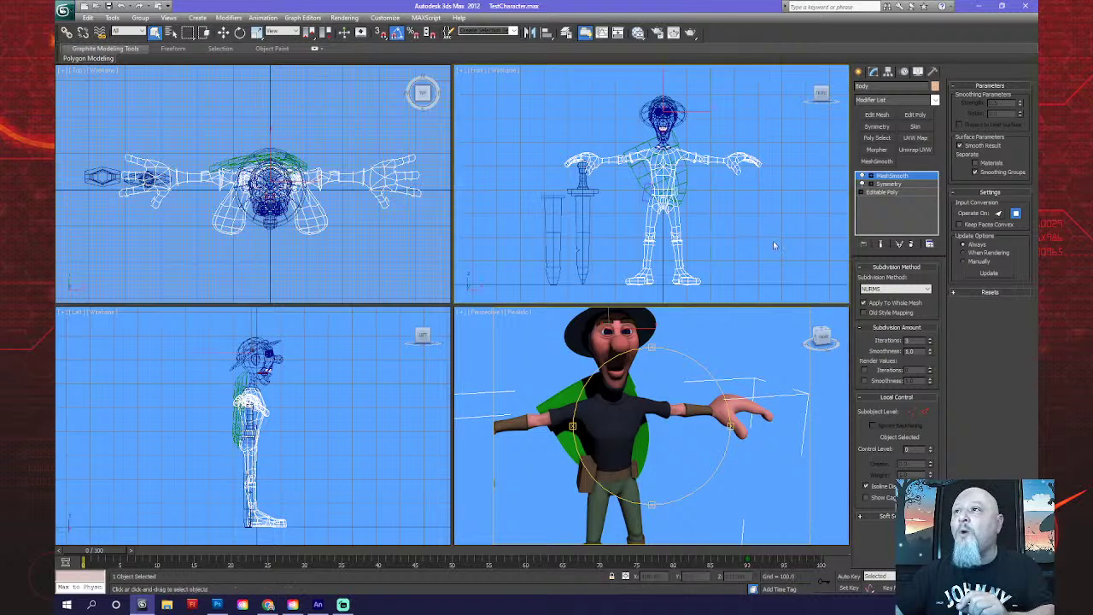
pyautogui.click(920, 72)
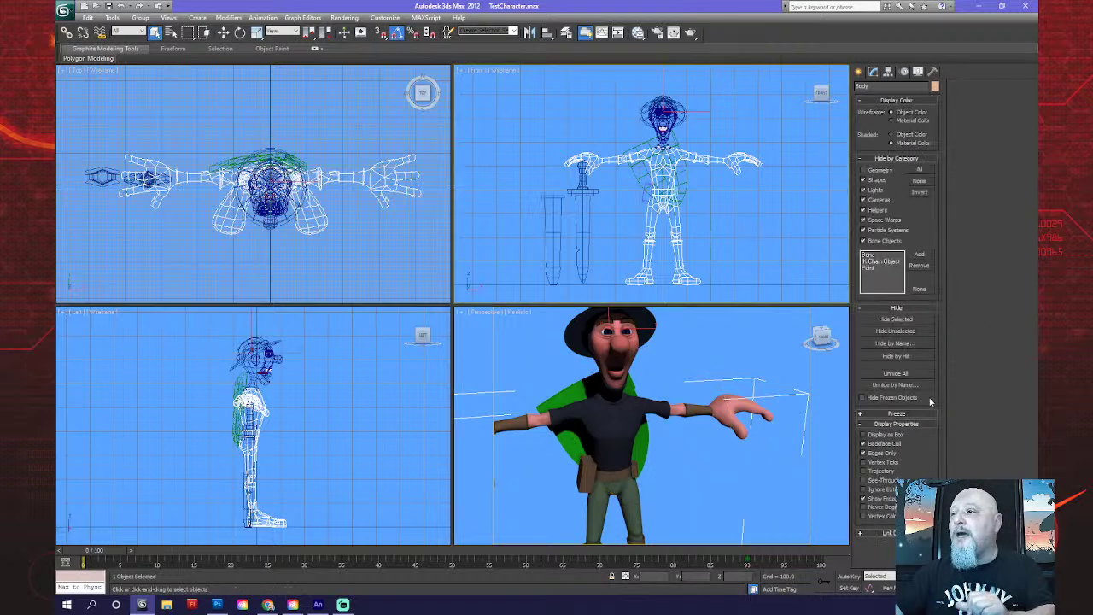
pyautogui.click(914, 331)
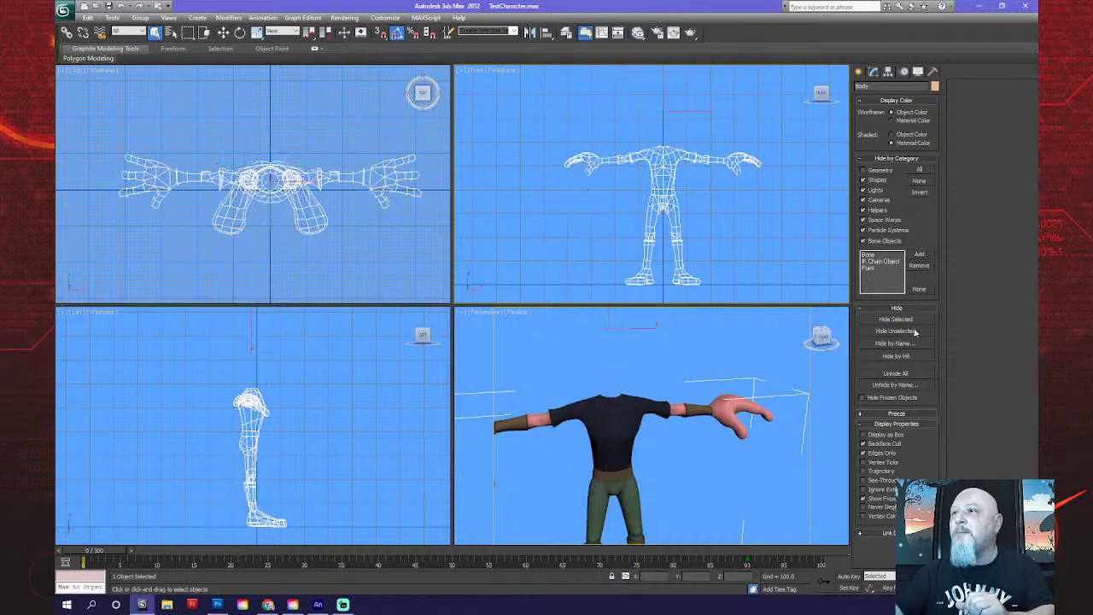
# Examine the isolated body and its unmirrored half mesh at the Editable Poly level of the modifier stack.
pyautogui.scroll(-3, 756, 431)
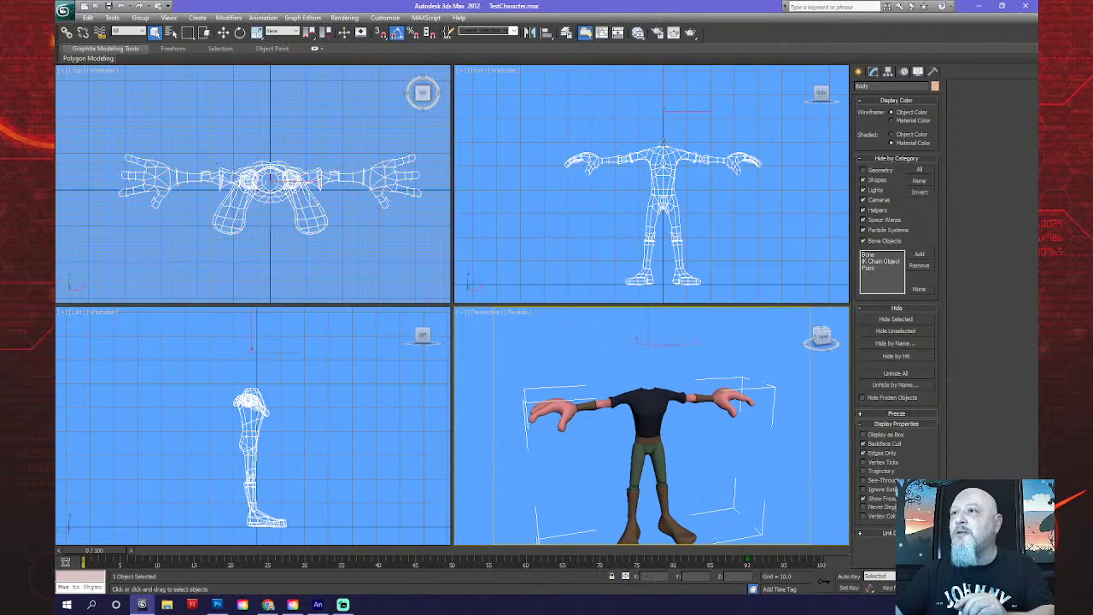
pyautogui.scroll(5, 662, 222)
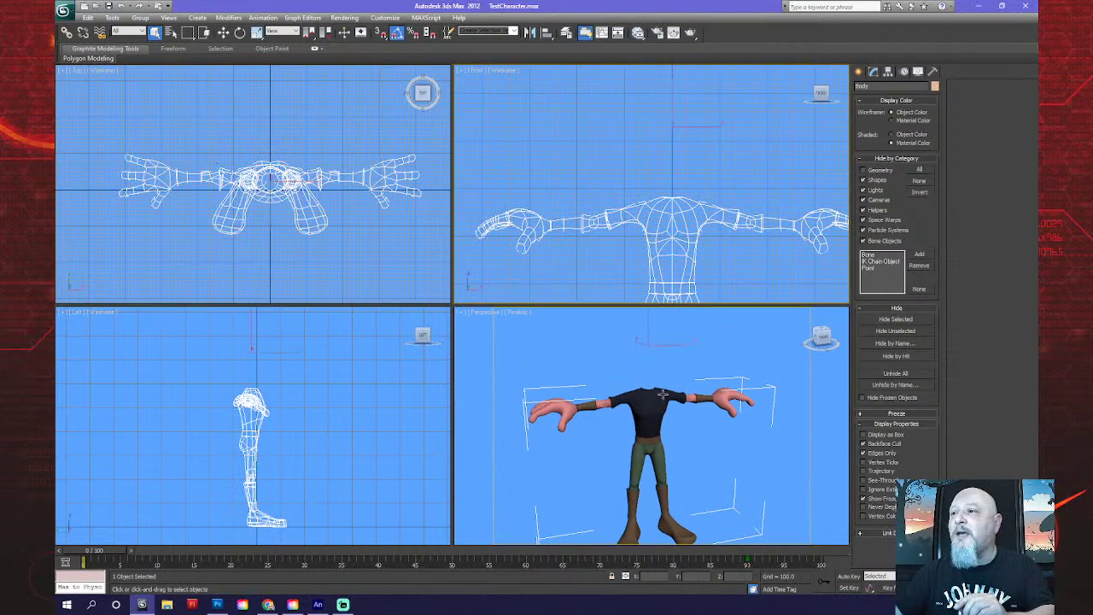
pyautogui.scroll(3, 663, 398)
pyautogui.scroll(-1, 663, 398)
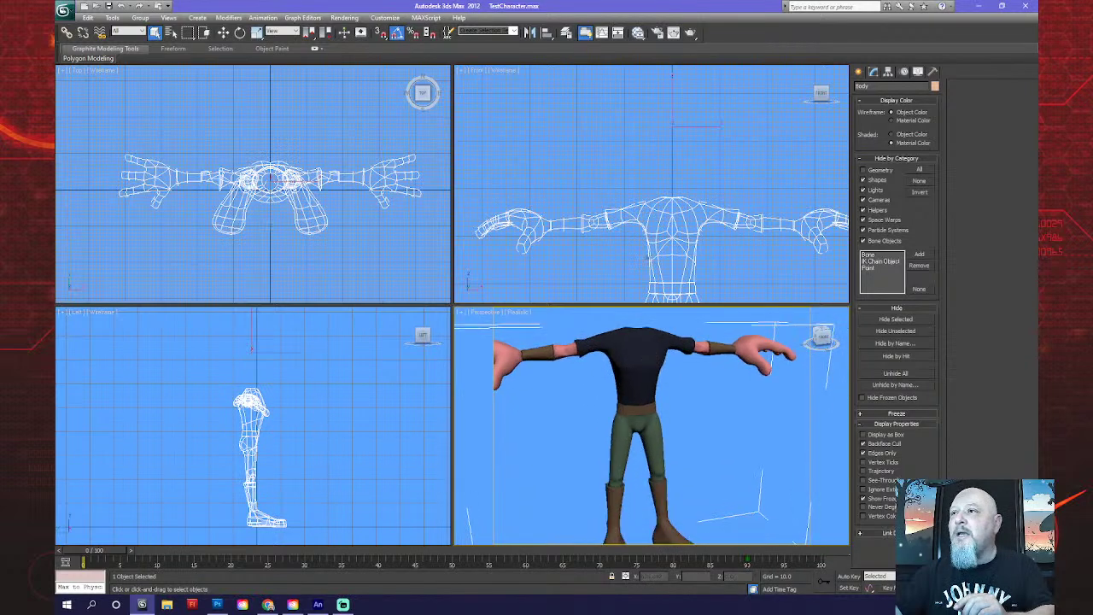
pyautogui.scroll(-4, 661, 226)
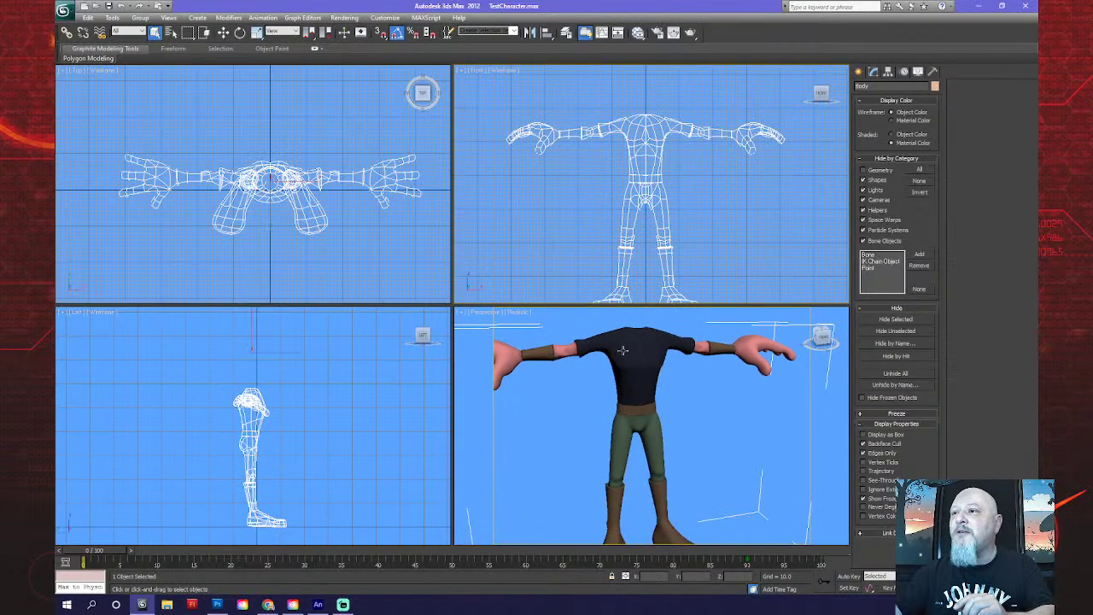
pyautogui.scroll(-3, 641, 342)
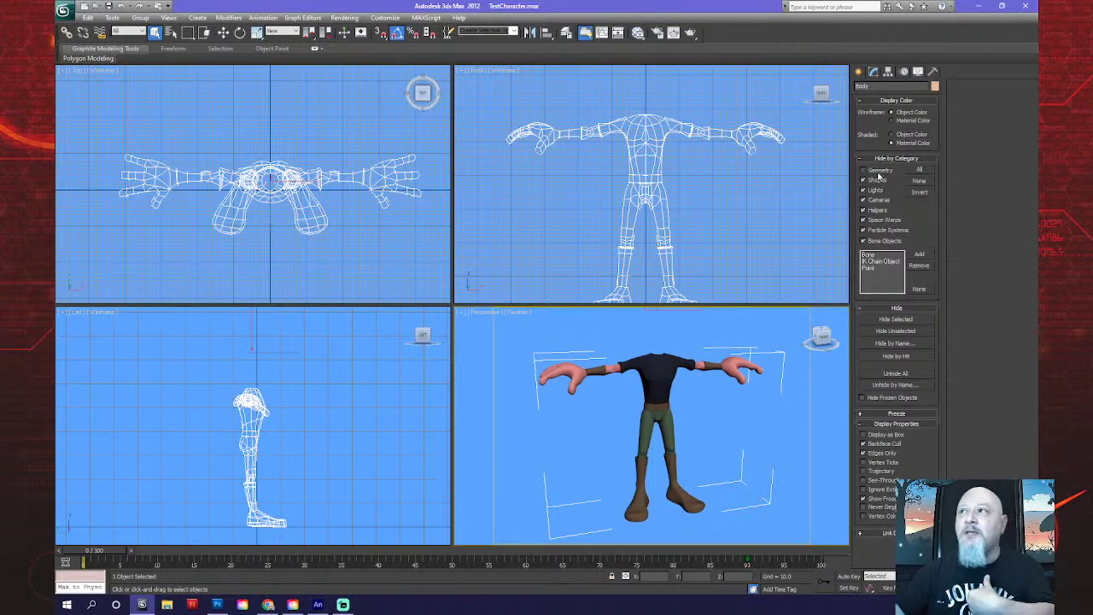
pyautogui.click(874, 71)
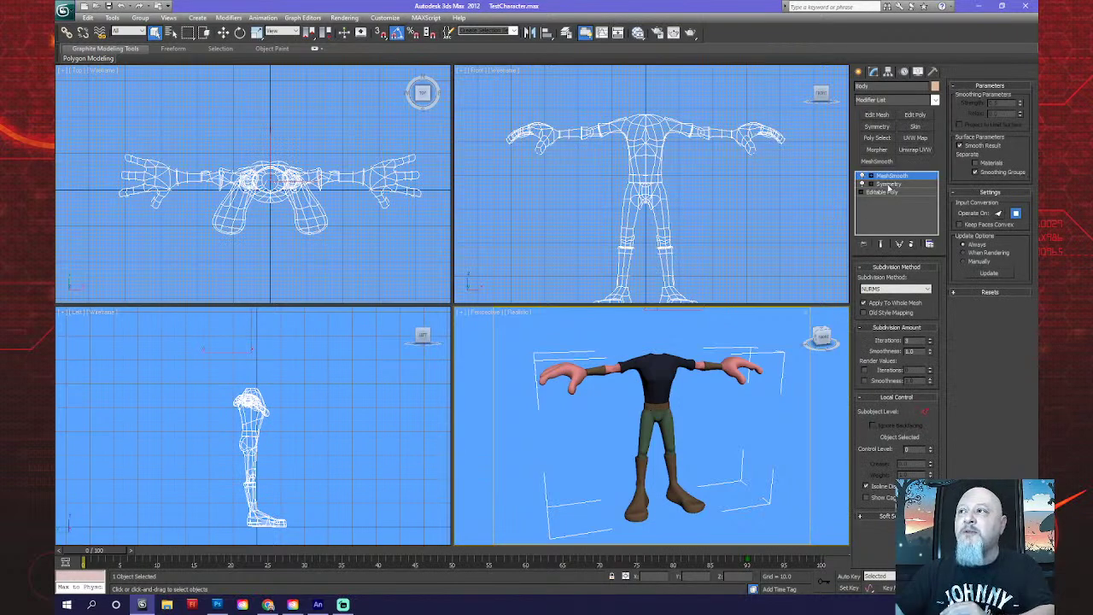
pyautogui.click(884, 193)
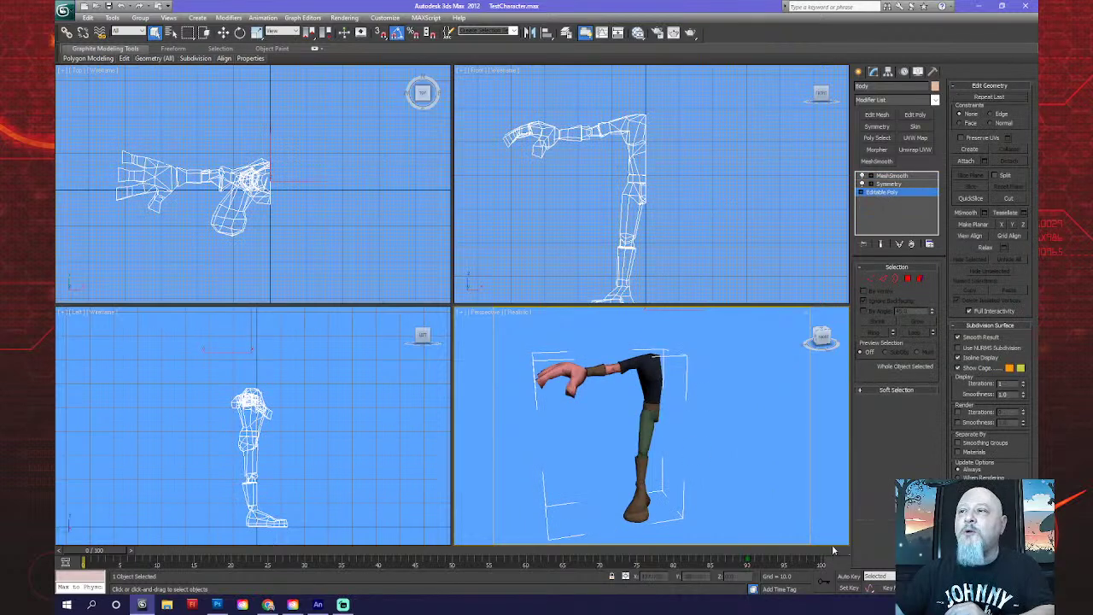
pyautogui.hotkey('ctrl', 'r')
pyautogui.moveTo(598, 451)
pyautogui.mouseDown()
pyautogui.moveTo(526, 450)
pyautogui.moveTo(630, 451)
pyautogui.mouseUp()
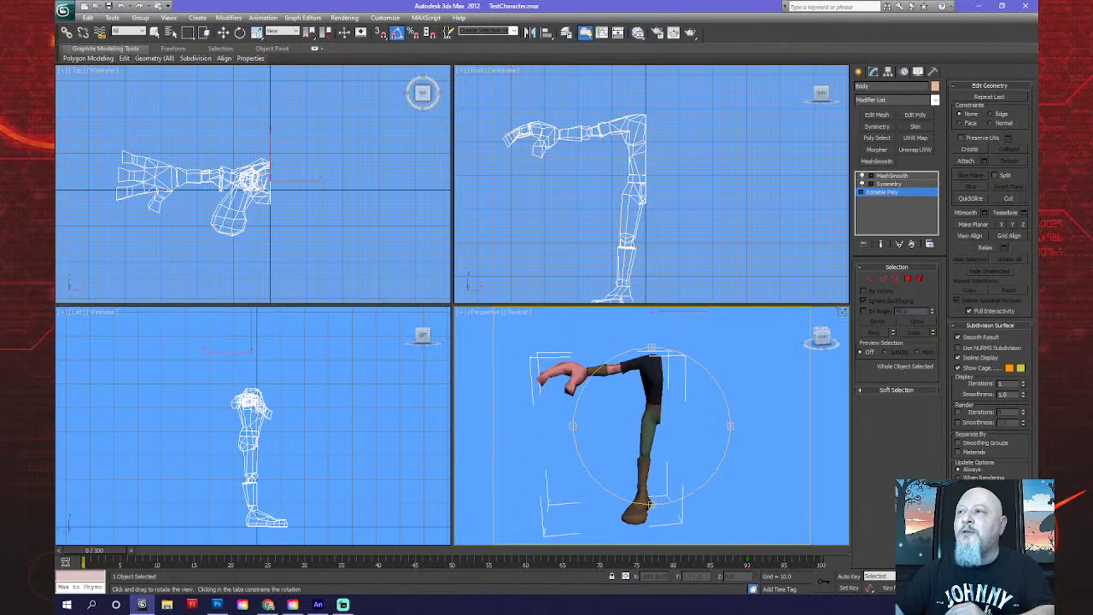
# Compare the body mesh at the Symmetry and MeshSmooth levels, looking closely at the open neck hole.
pyautogui.click(880, 185)
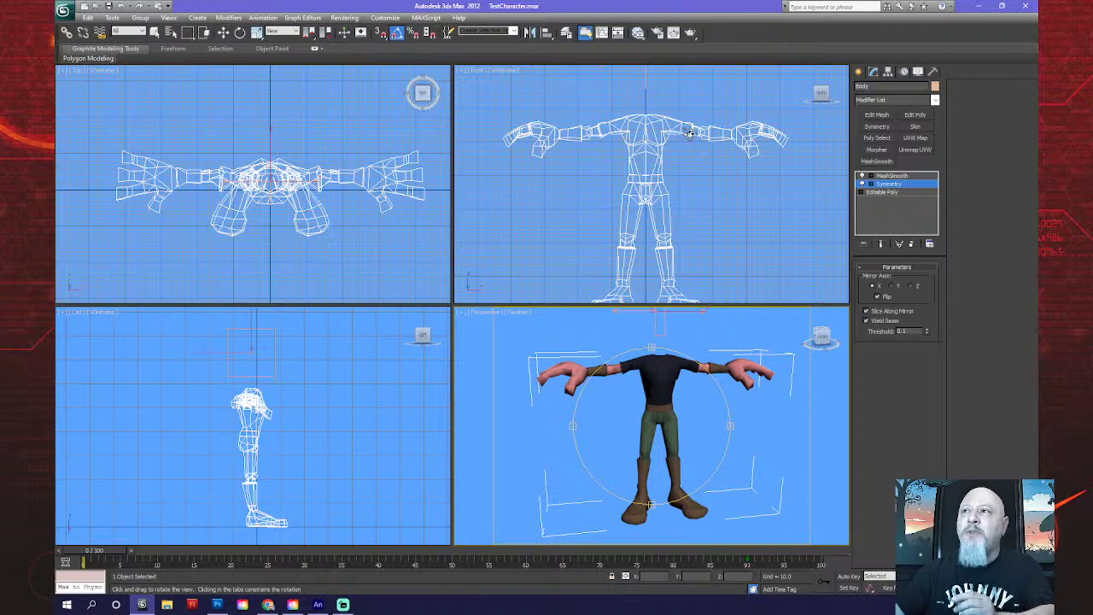
pyautogui.scroll(3, 658, 164)
pyautogui.scroll(3, 657, 165)
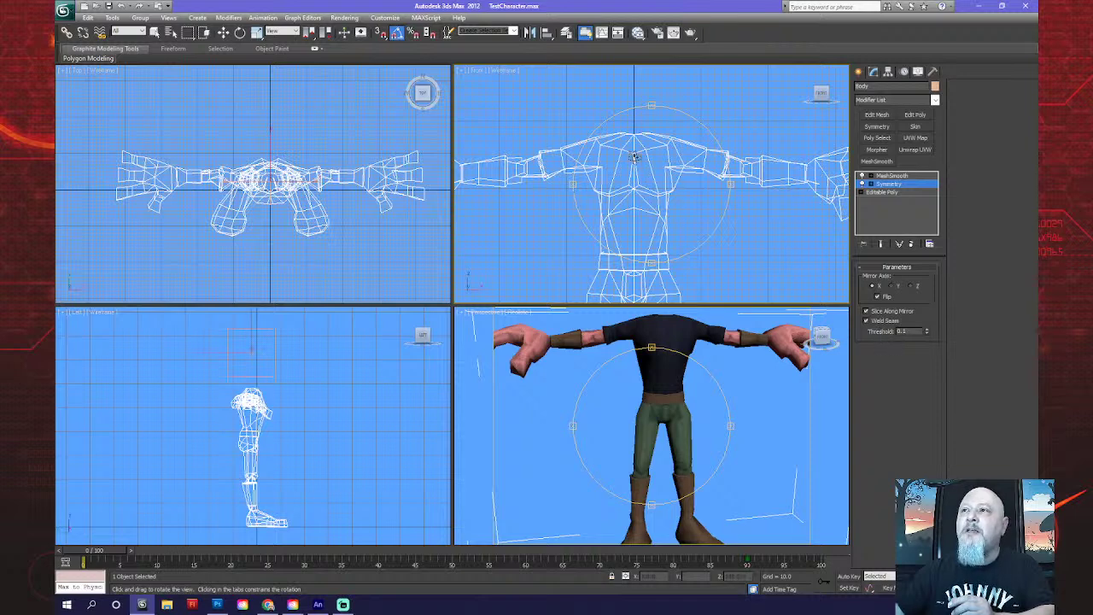
pyautogui.scroll(-4, 642, 256)
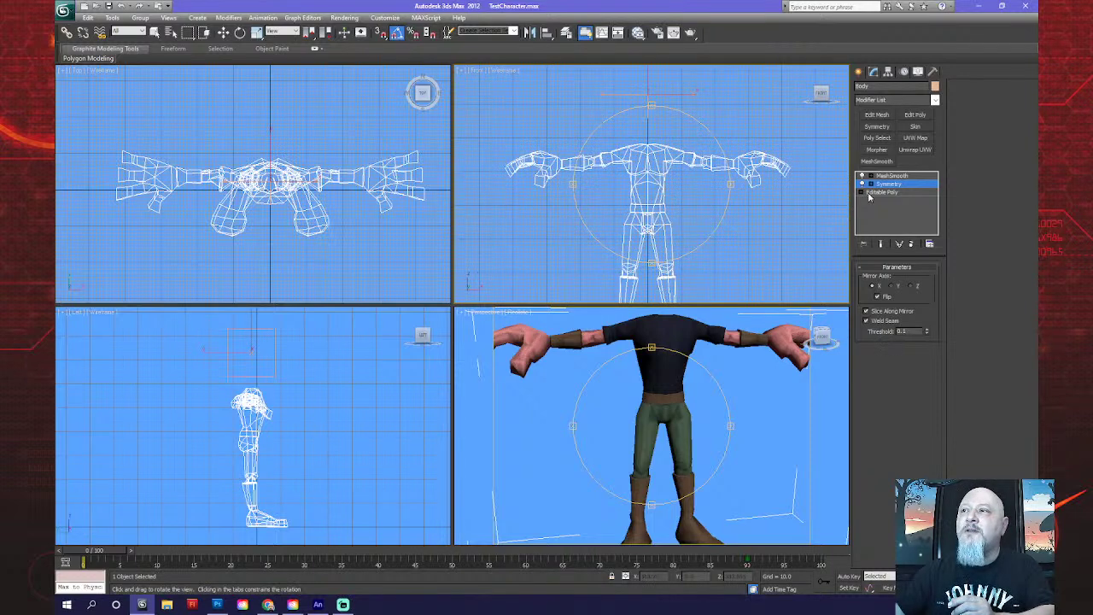
pyautogui.click(896, 175)
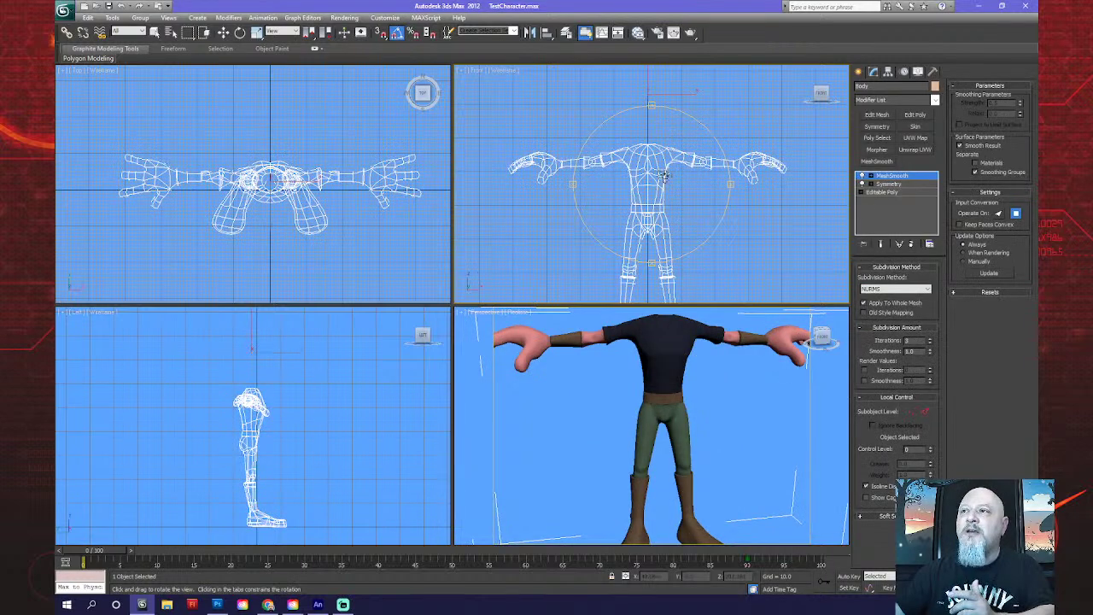
pyautogui.moveTo(655, 206)
pyautogui.mouseDown()
pyautogui.moveTo(654, 249)
pyautogui.moveTo(656, 216)
pyautogui.mouseUp()
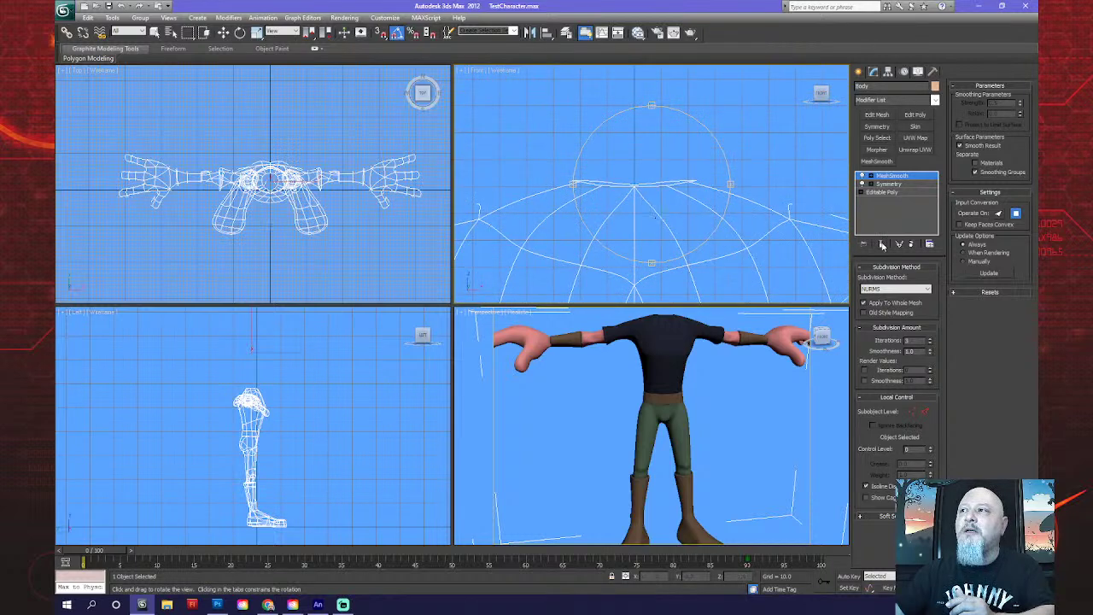
pyautogui.click(888, 185)
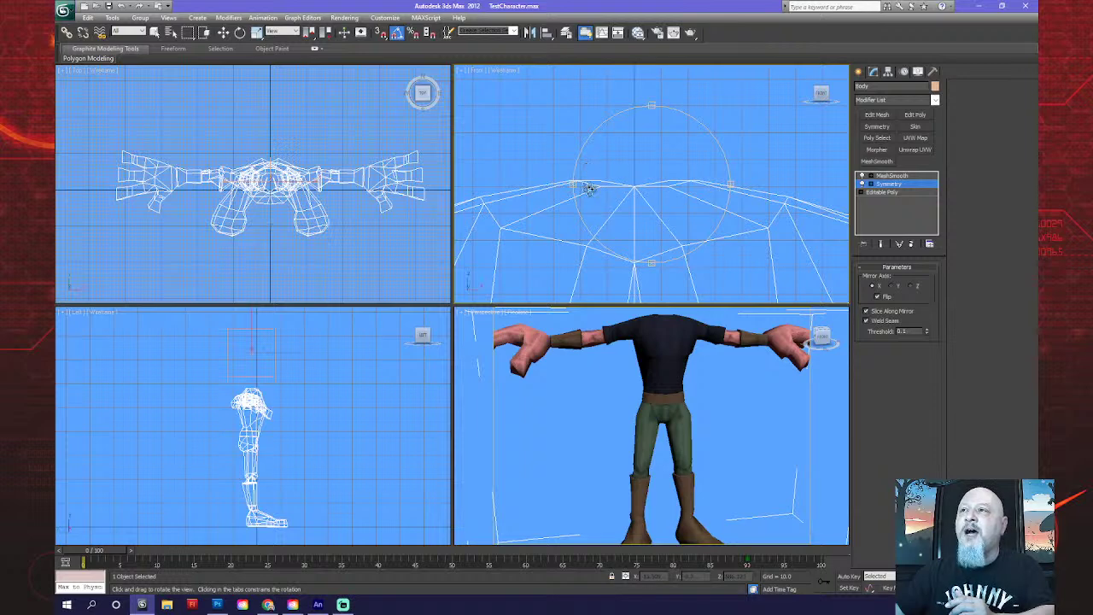
pyautogui.click(888, 176)
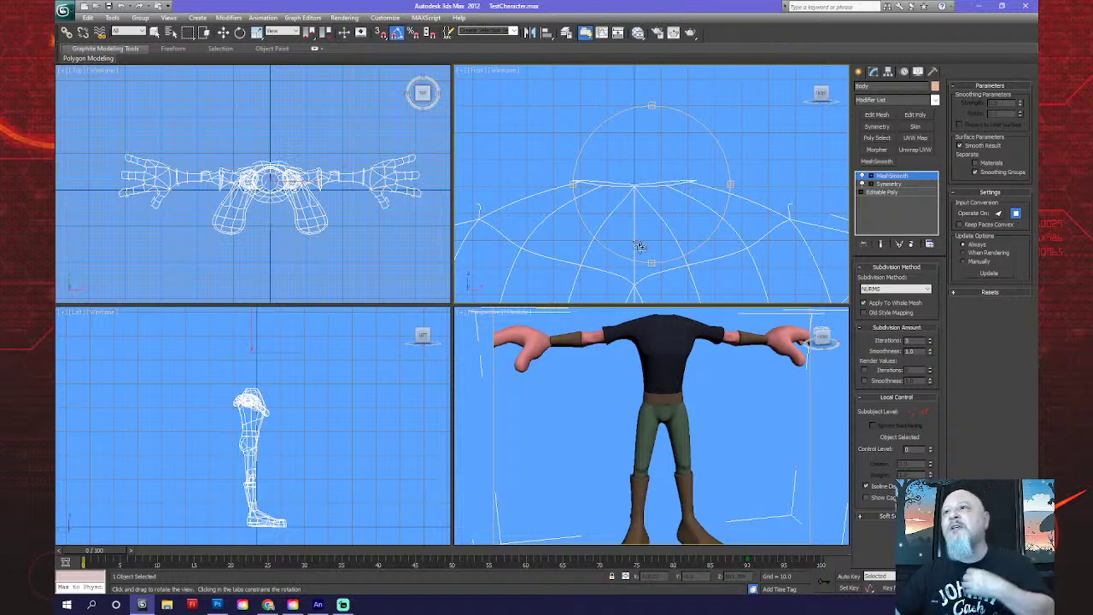
pyautogui.moveTo(633, 245); pyautogui.dragTo(837, 209)
# Return the body to its Editable Poly base, enter polygon sub-object editing and clear the polygon selection.
pyautogui.click(888, 192)
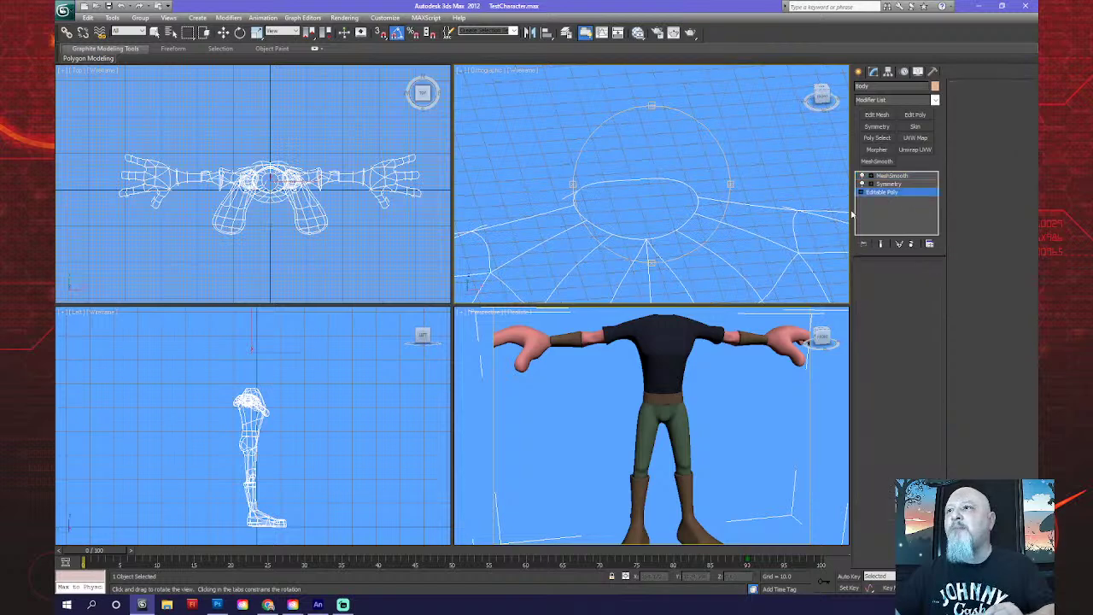
pyautogui.moveTo(664, 224); pyautogui.dragTo(692, 223)
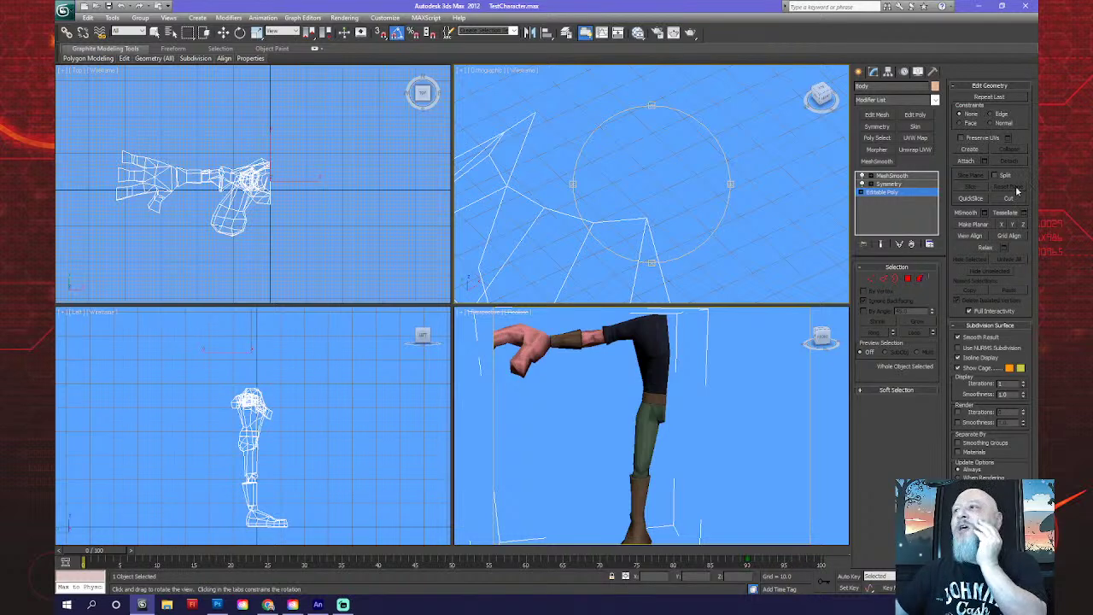
pyautogui.click(970, 149)
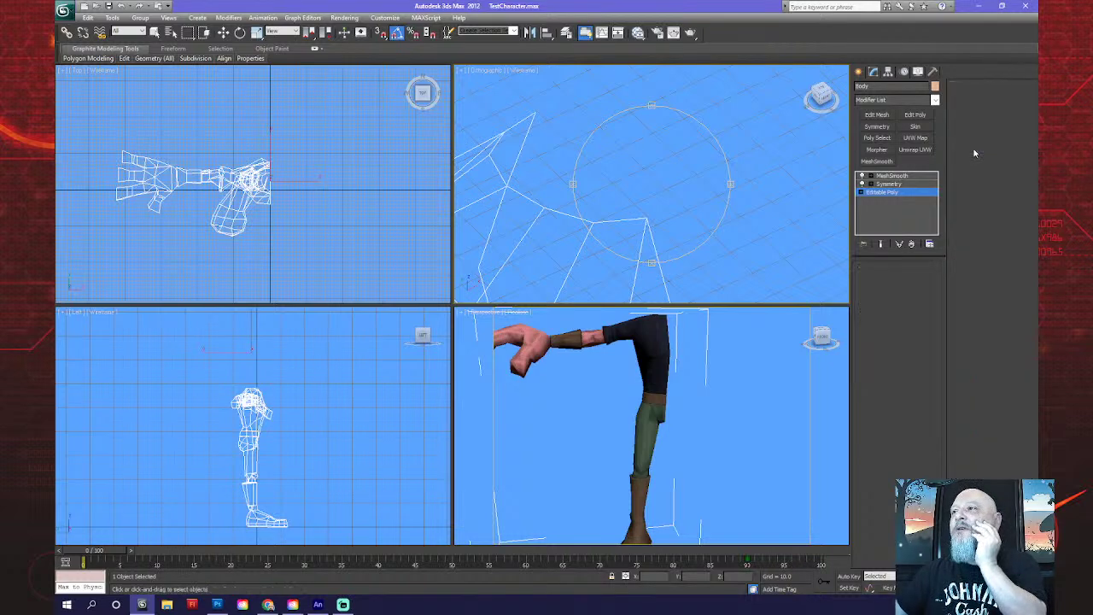
pyautogui.press('4')
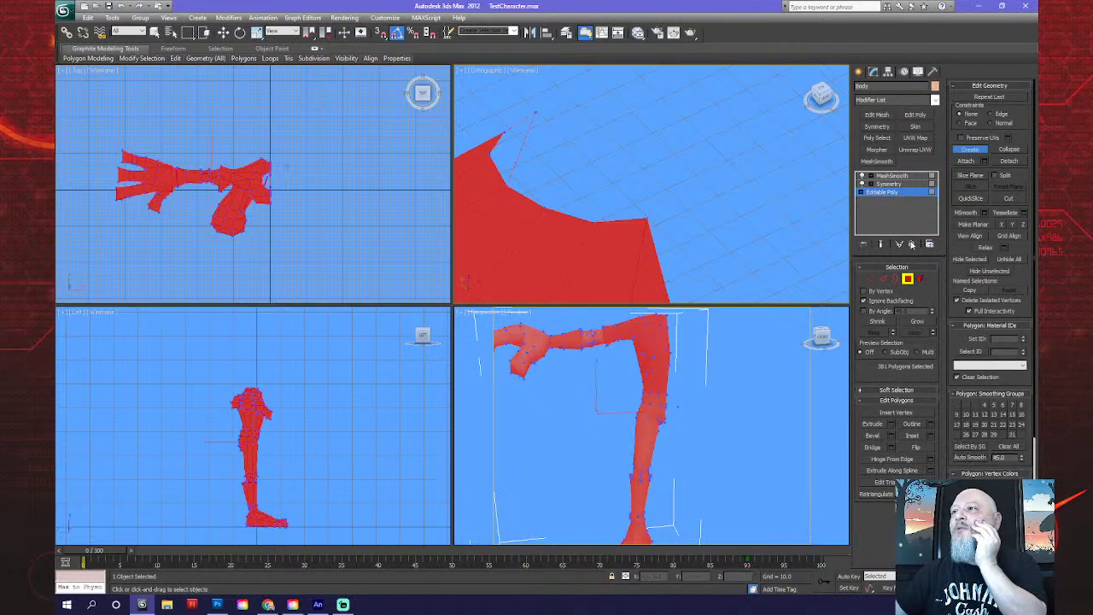
pyautogui.click(969, 150)
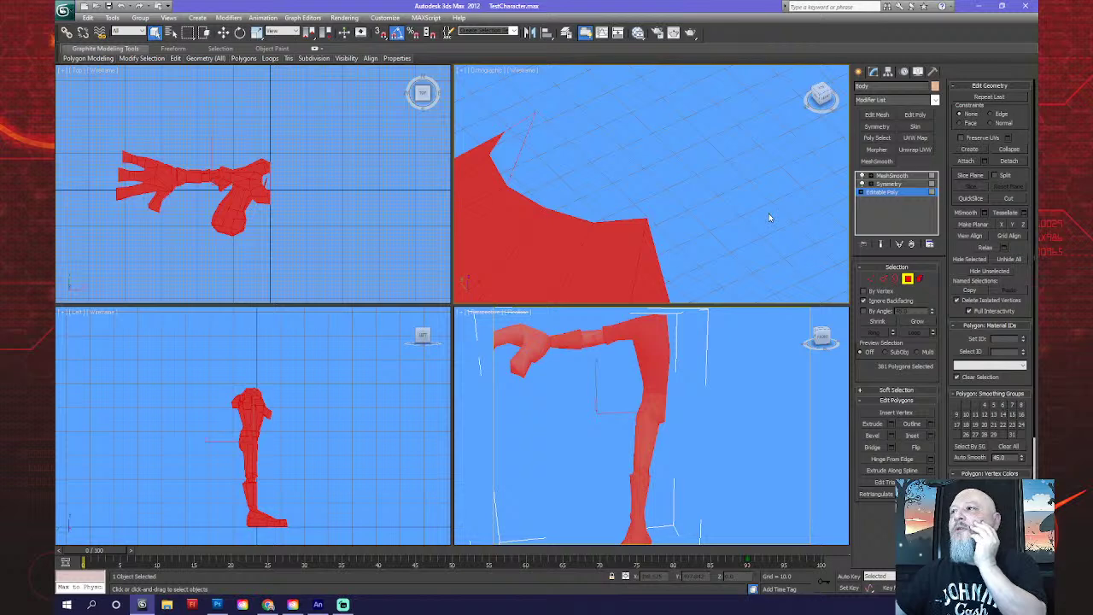
pyautogui.click(981, 149)
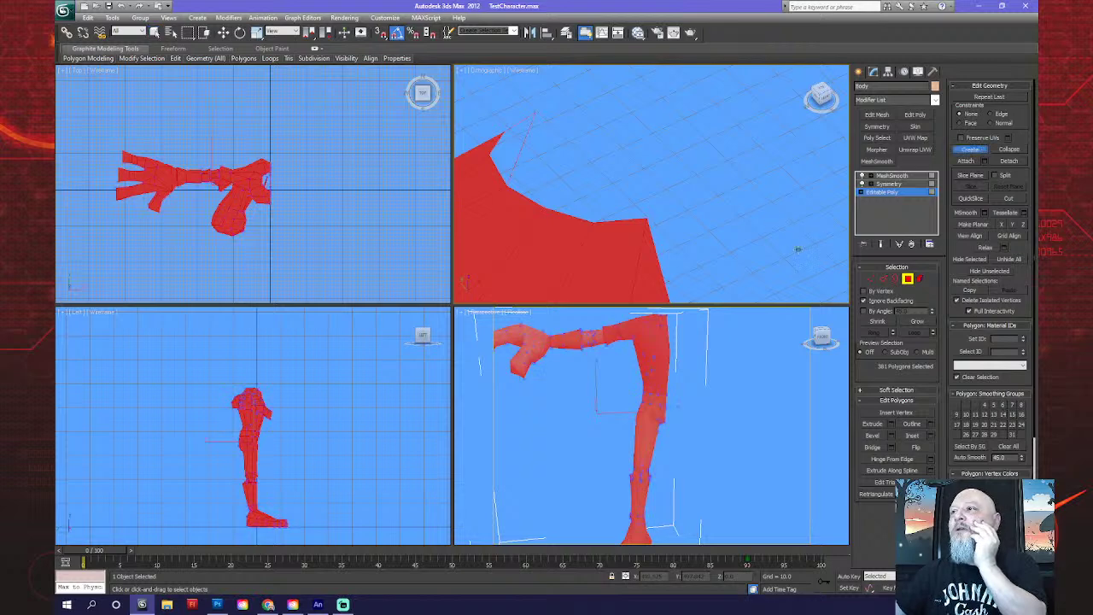
pyautogui.click(721, 255)
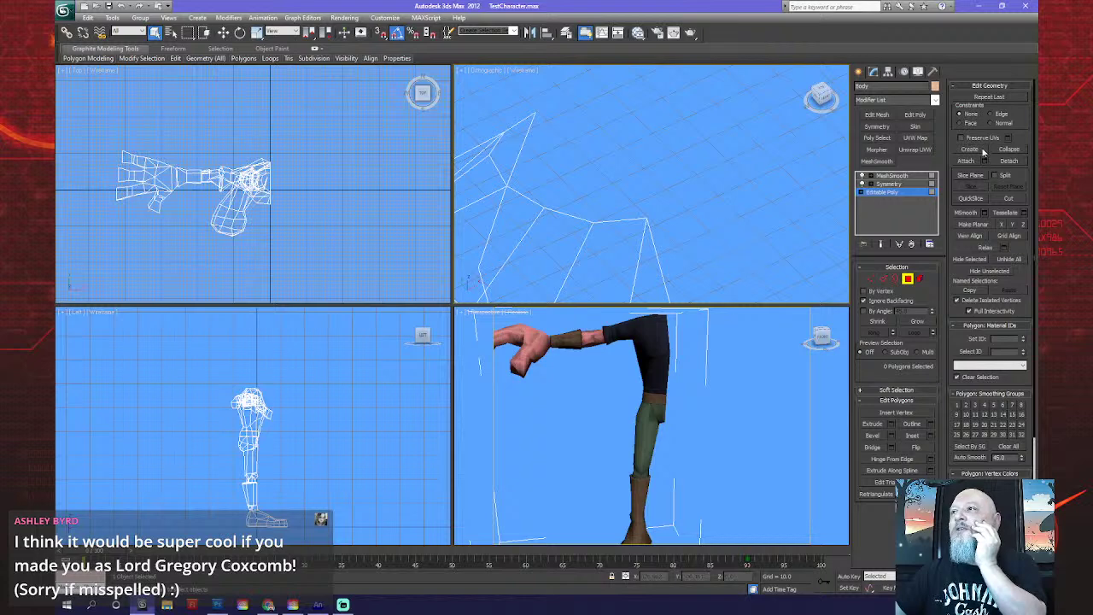
# Create a polygon through the neck border vertices to cap the half neck opening, and deselect it.
pyautogui.click(982, 150)
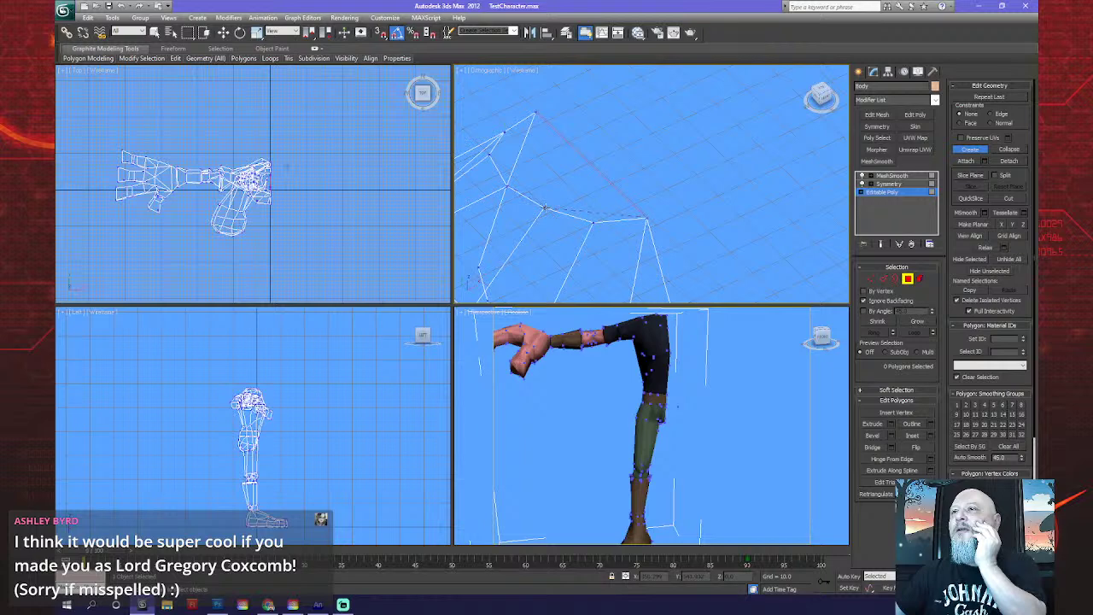
pyautogui.click(594, 222)
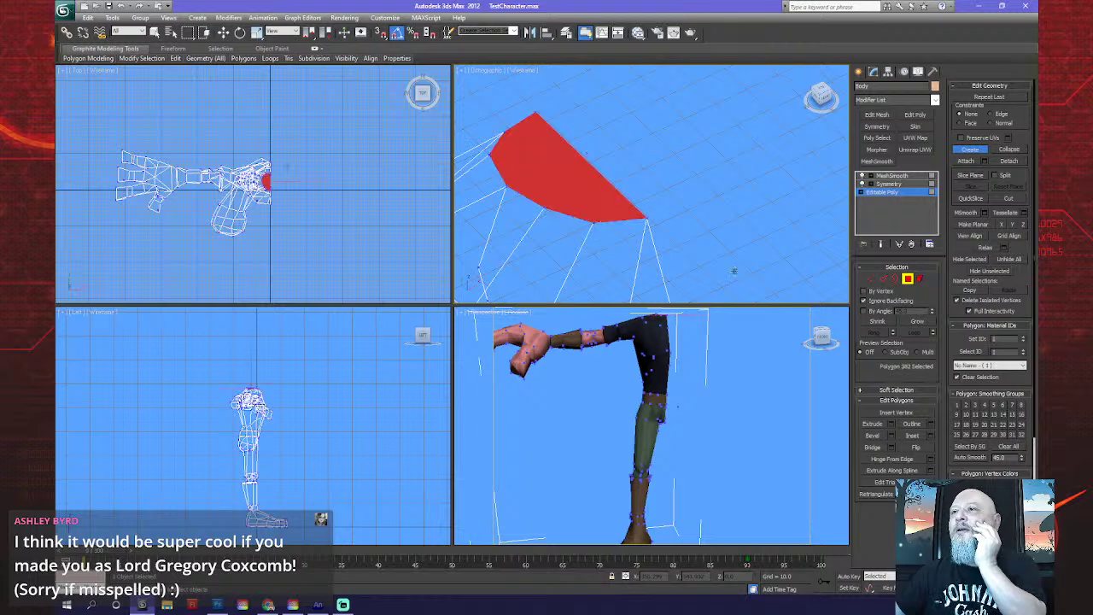
pyautogui.press('e')
pyautogui.keyDown('alt'); pyautogui.moveTo(593, 221); pyautogui.dragTo(751, 189, button='middle'); pyautogui.keyUp('alt')
pyautogui.keyDown('alt'); pyautogui.moveTo(776, 207); pyautogui.dragTo(627, 213, button='middle'); pyautogui.keyUp('alt')
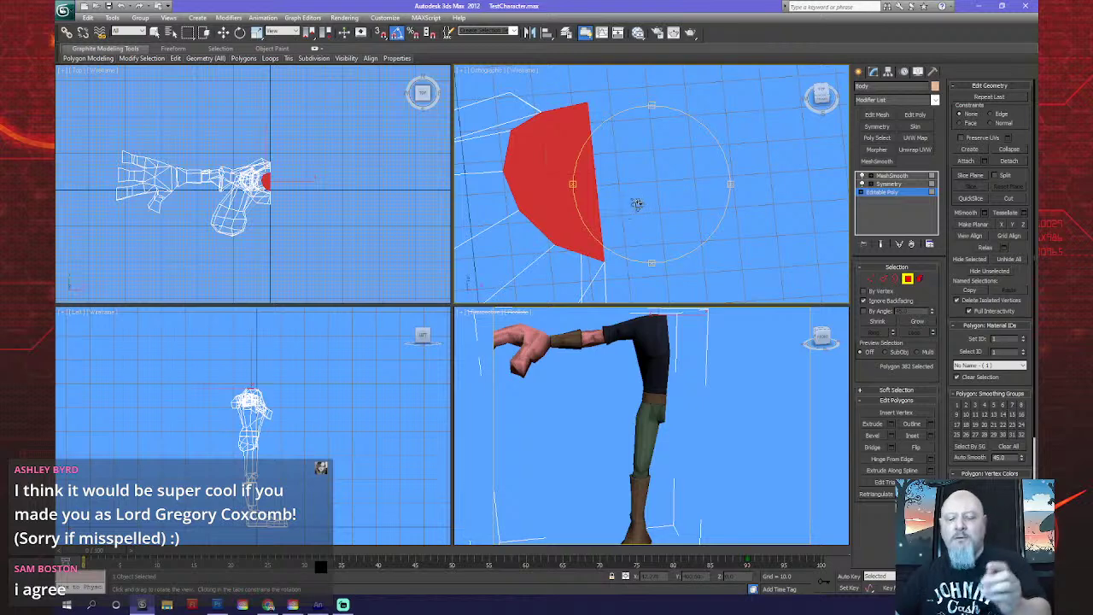
pyautogui.click(656, 205)
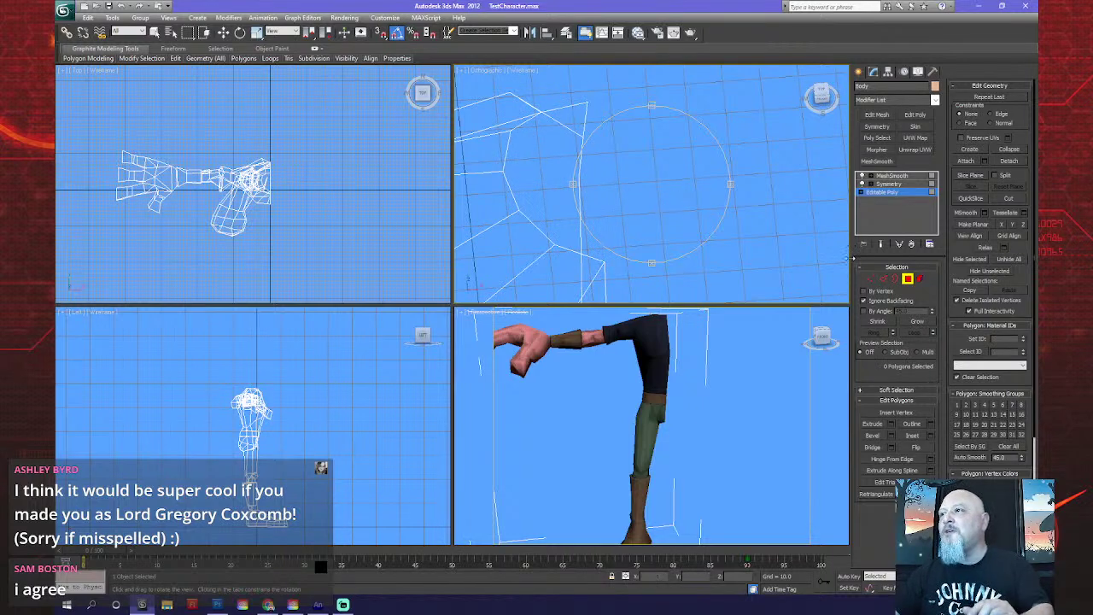
# Clone a vertex from the neck border toward the middle of the half neck opening, using Clone To Element.
pyautogui.click(869, 279)
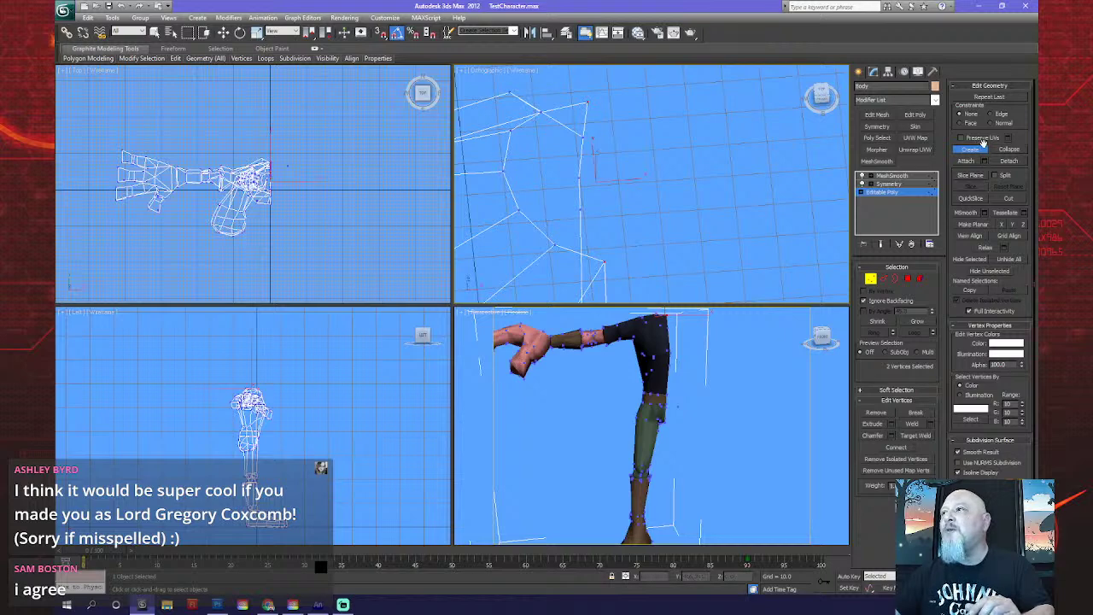
pyautogui.rightClick(516, 174)
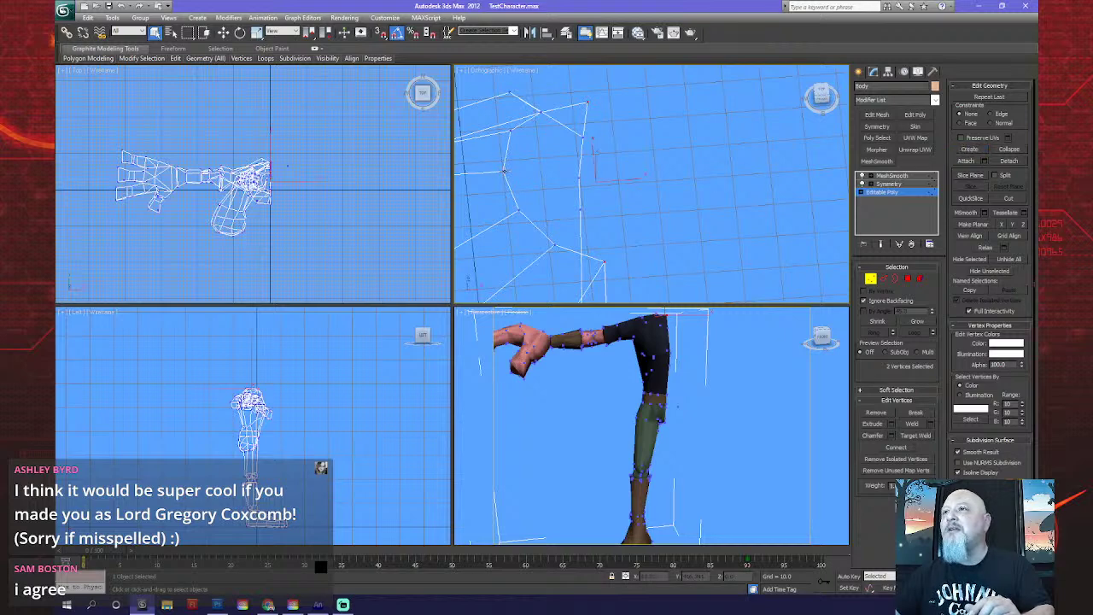
pyautogui.click(505, 172)
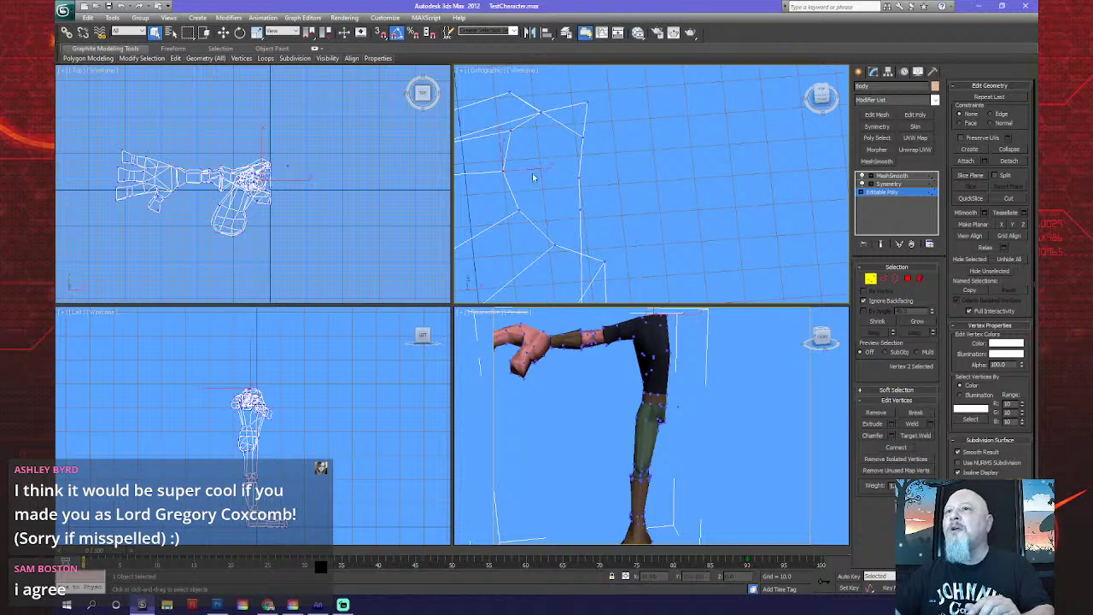
pyautogui.click(222, 32)
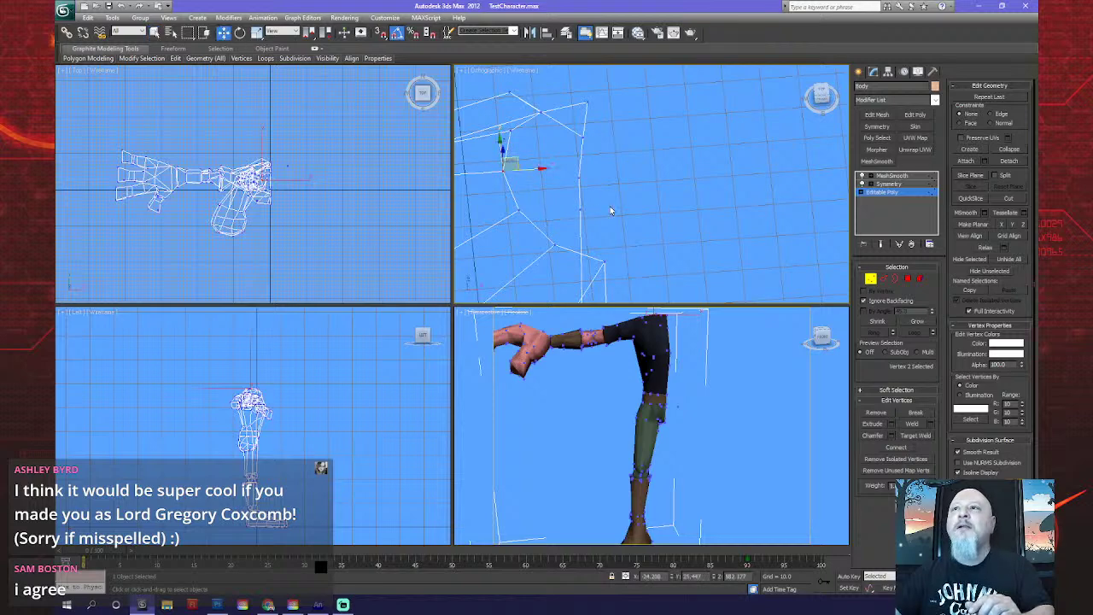
pyautogui.click(538, 169)
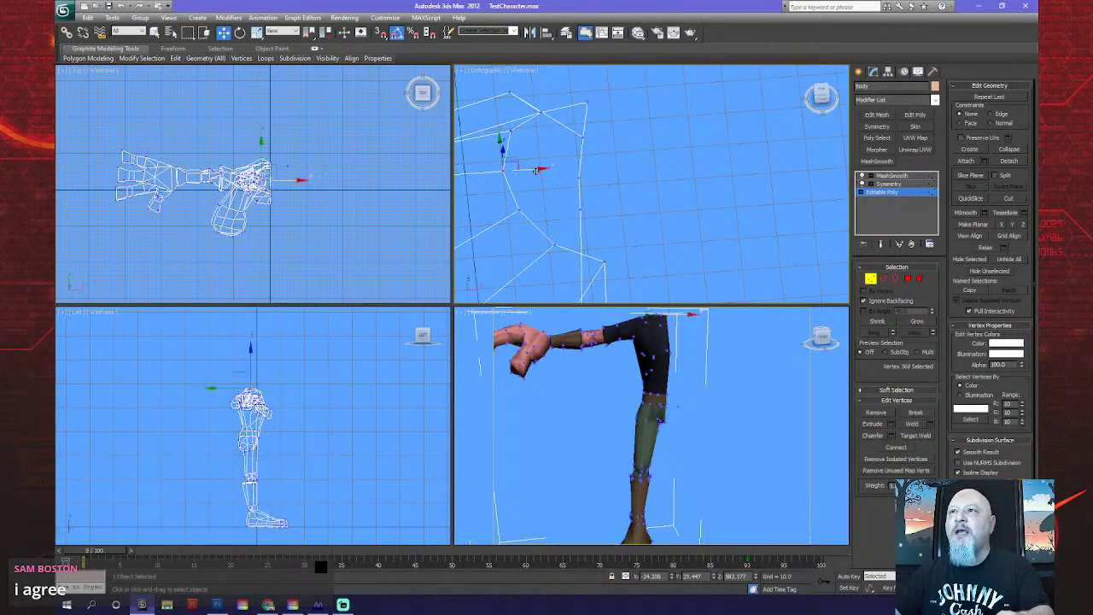
pyautogui.keyDown('shift'); pyautogui.moveTo(571, 172); pyautogui.dragTo(598, 174); pyautogui.keyUp('shift')
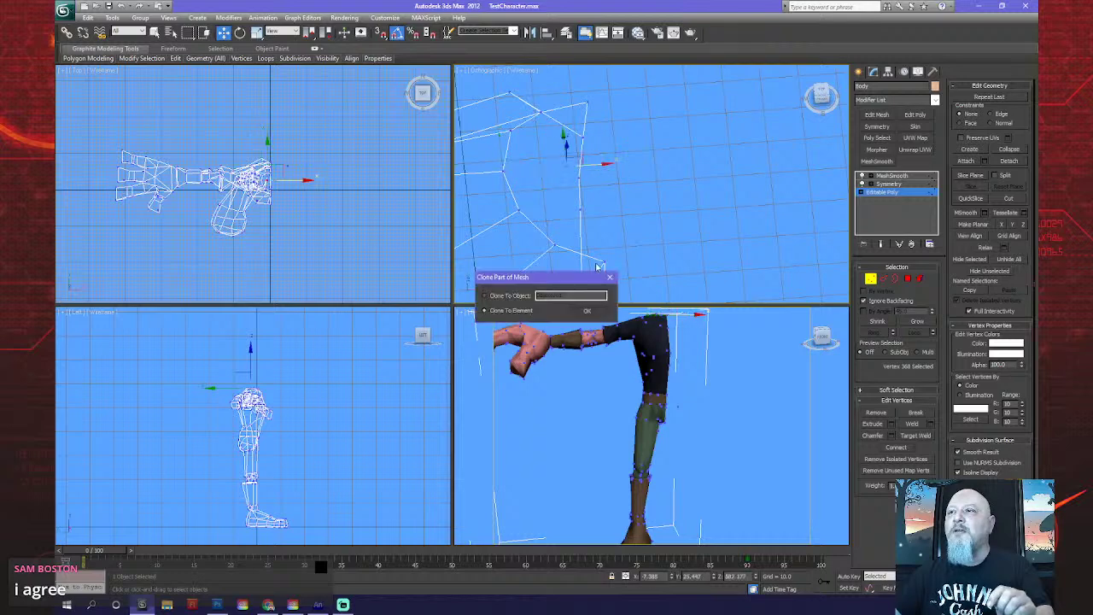
pyautogui.click(587, 310)
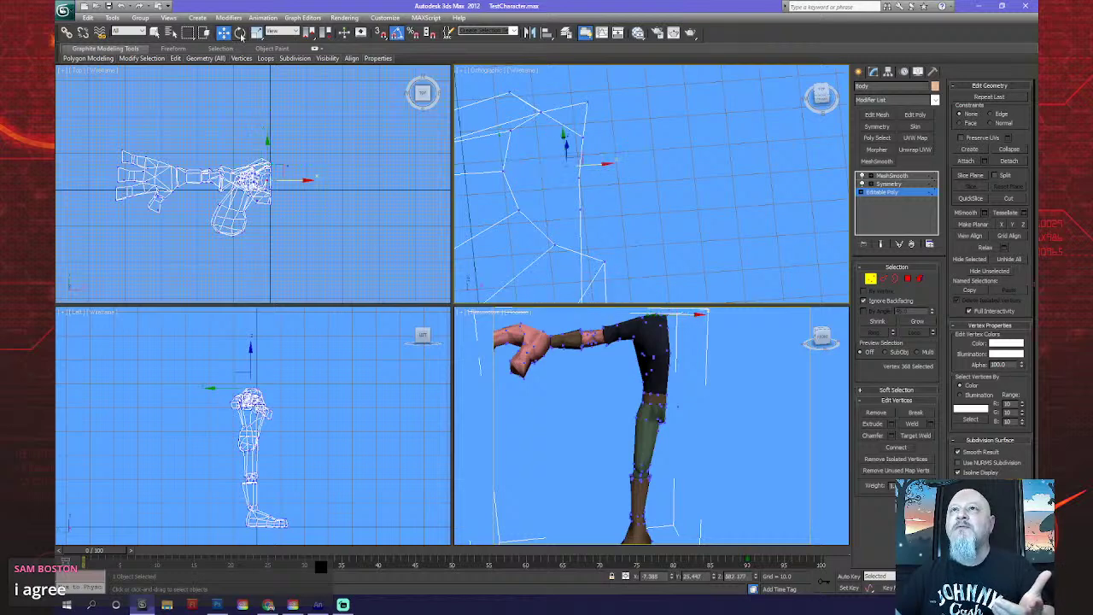
# Set the cloned vertex's absolute world X position to 0 so it sits on the symmetry line.
pyautogui.rightClick(224, 35)
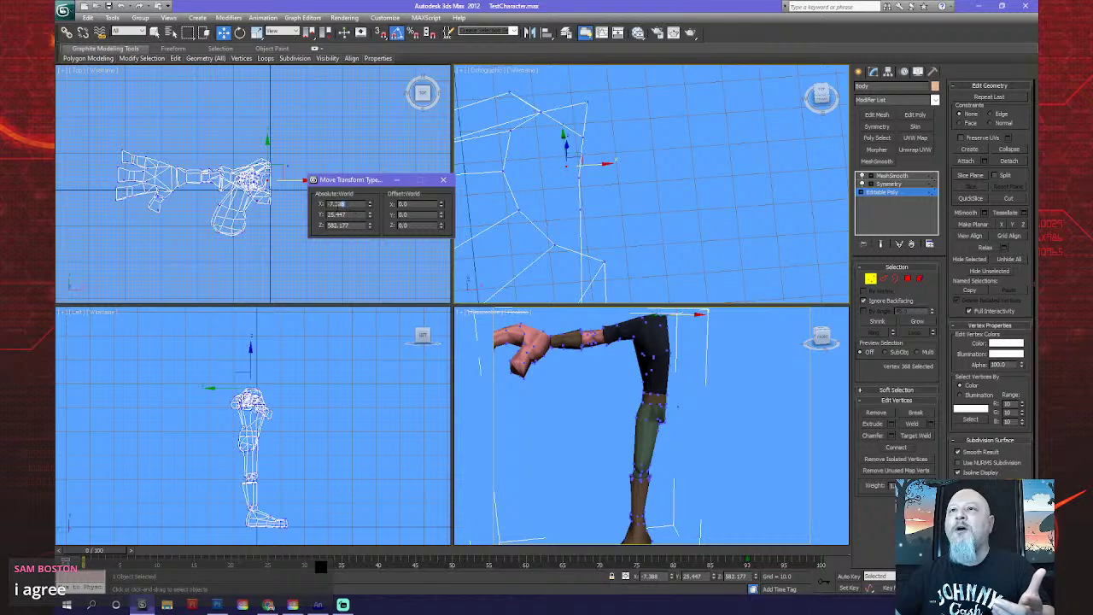
pyautogui.write('0')
pyautogui.press('Return')
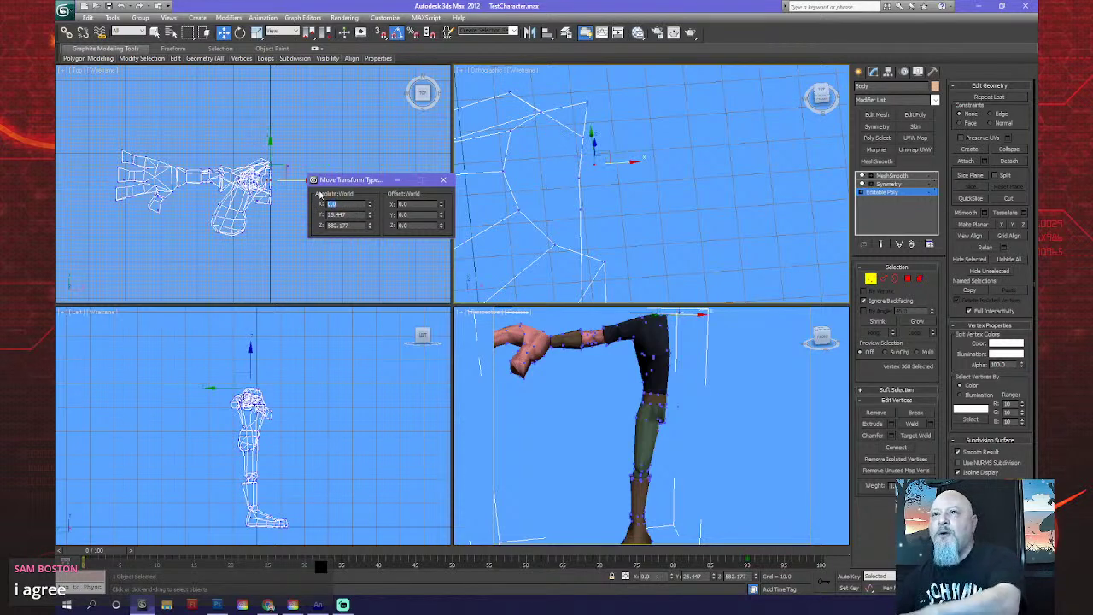
pyautogui.click(443, 181)
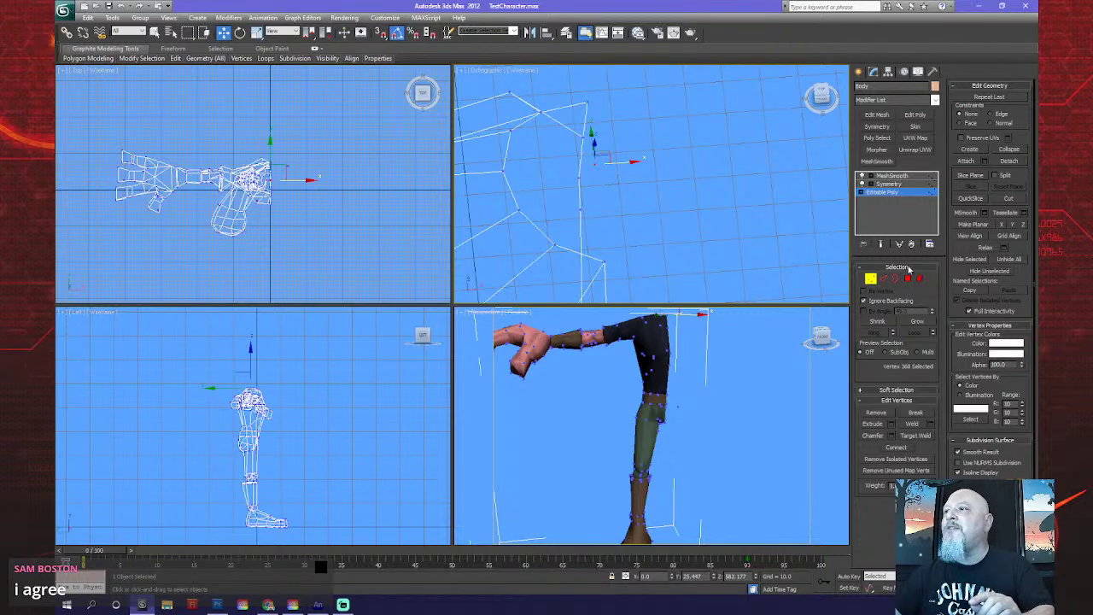
# Create a fan of six triangular polygons from the centre vertex to the neck border vertices, capping the half neck opening.
pyautogui.click(909, 278)
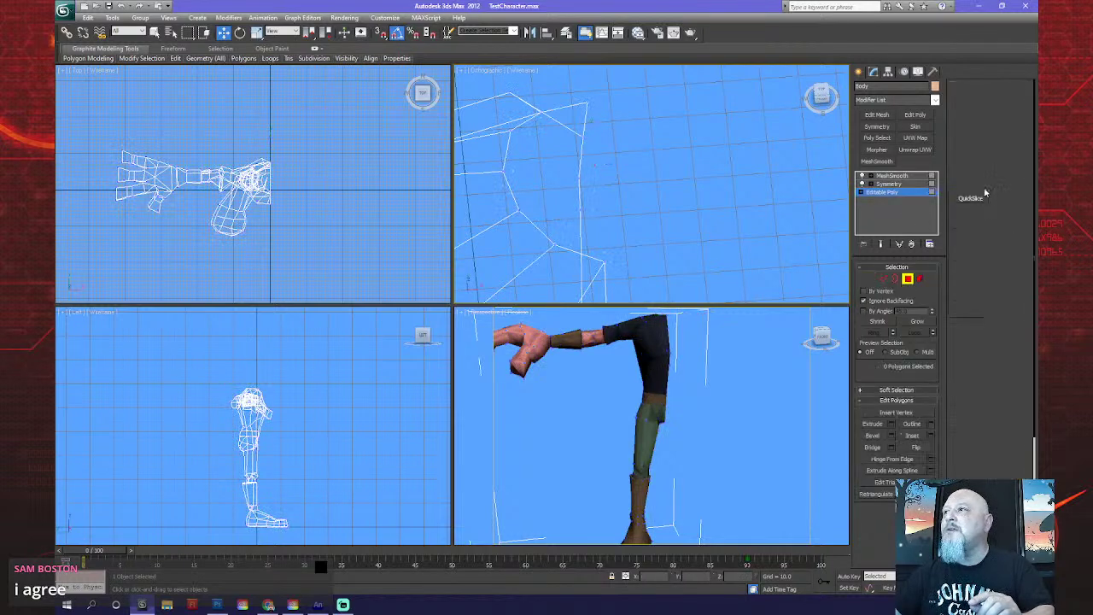
pyautogui.click(972, 150)
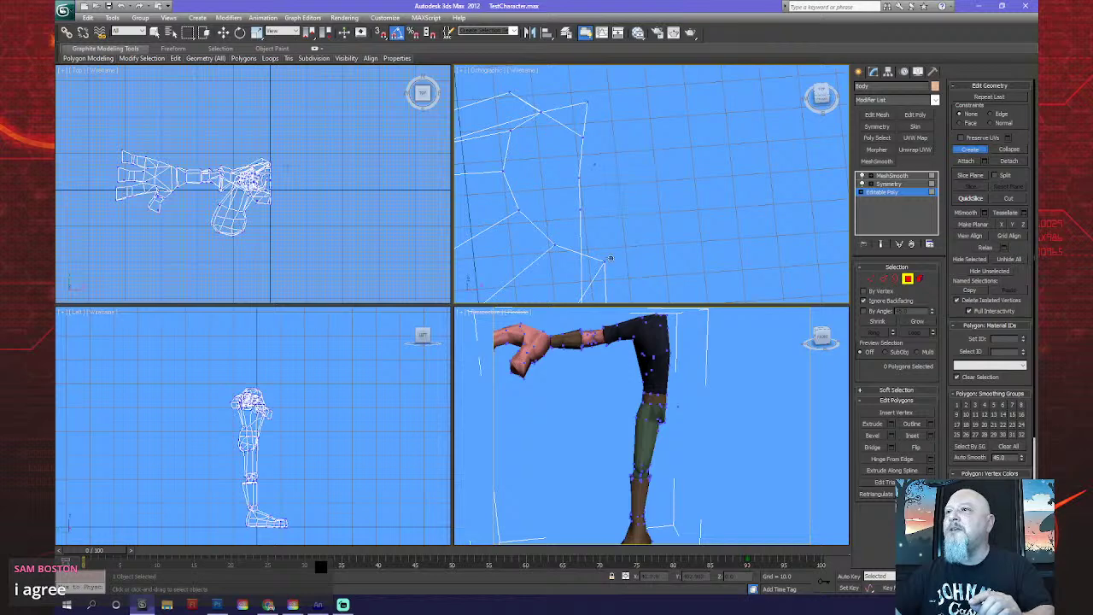
pyautogui.click(594, 166)
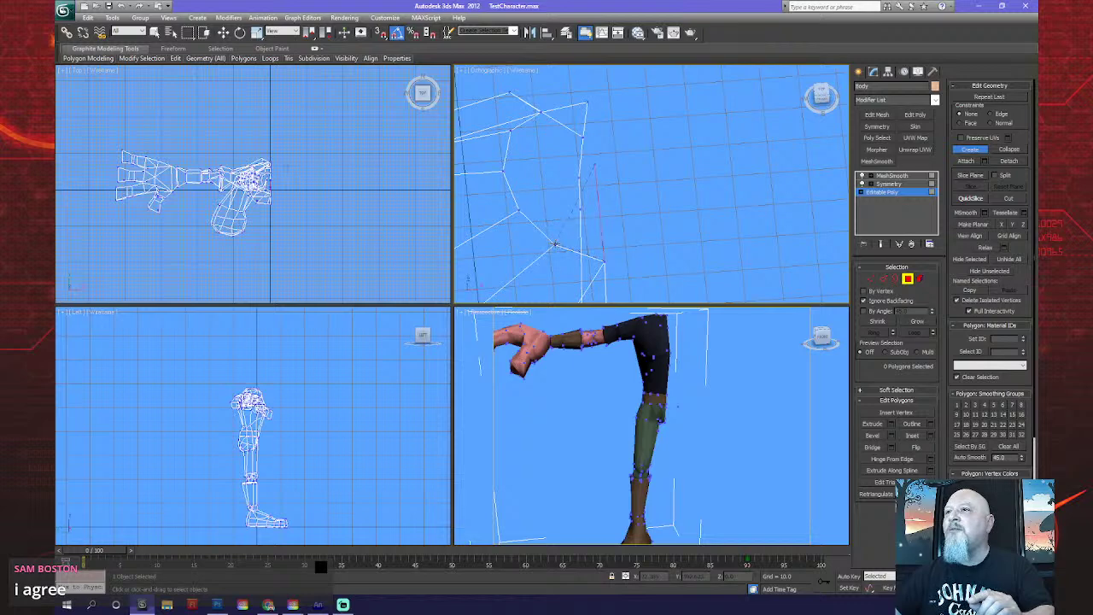
pyautogui.click(554, 244)
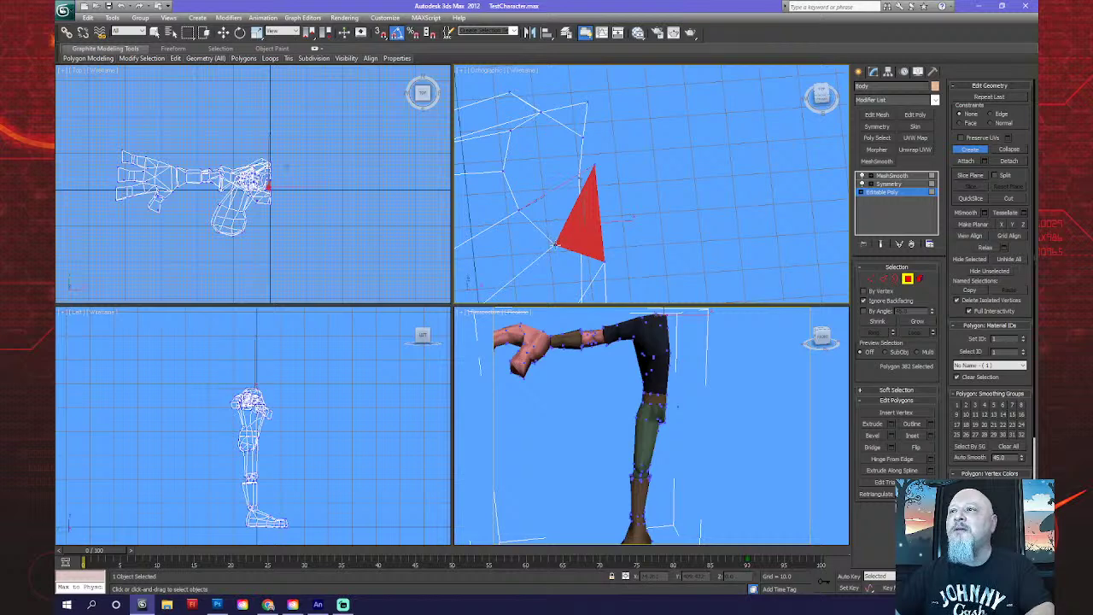
pyautogui.click(556, 245)
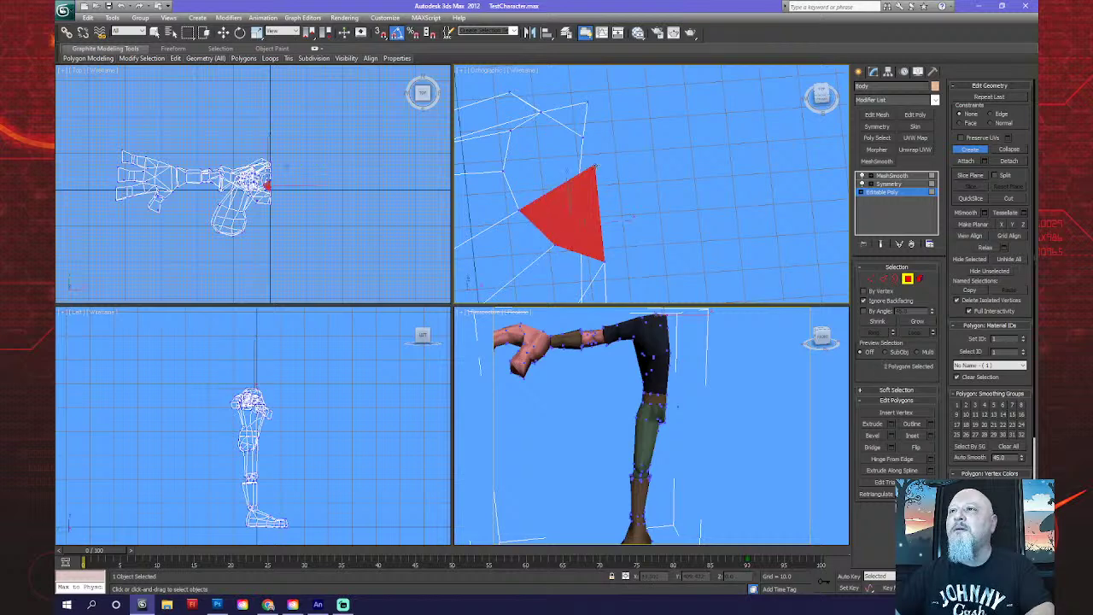
pyautogui.keyDown('ctrl'); pyautogui.click(505, 171); pyautogui.keyUp('ctrl')
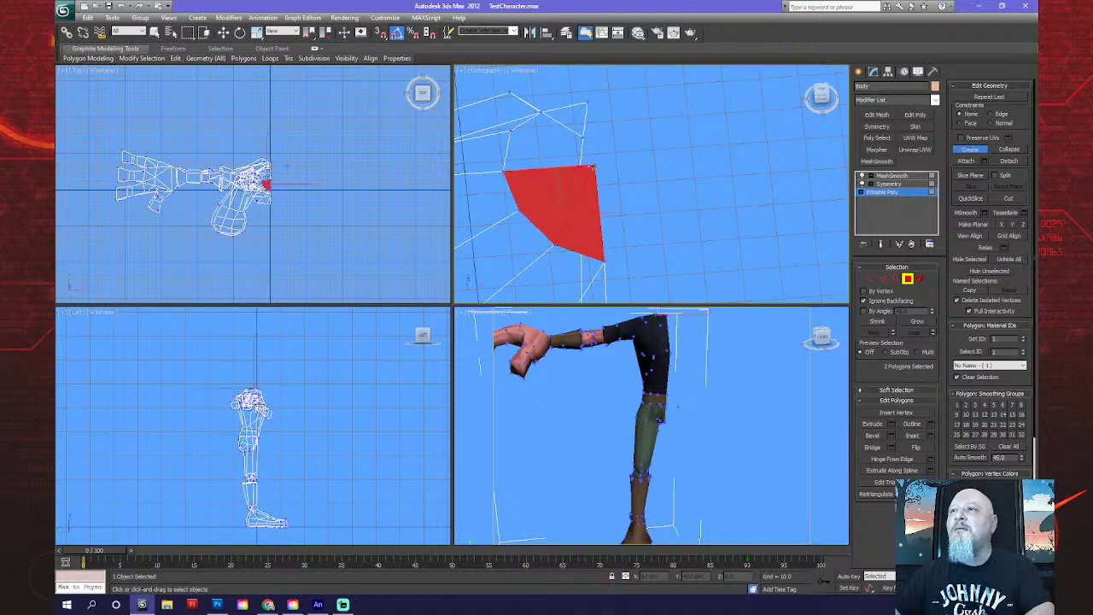
pyautogui.keyDown('ctrl'); pyautogui.click(510, 155); pyautogui.keyUp('ctrl')
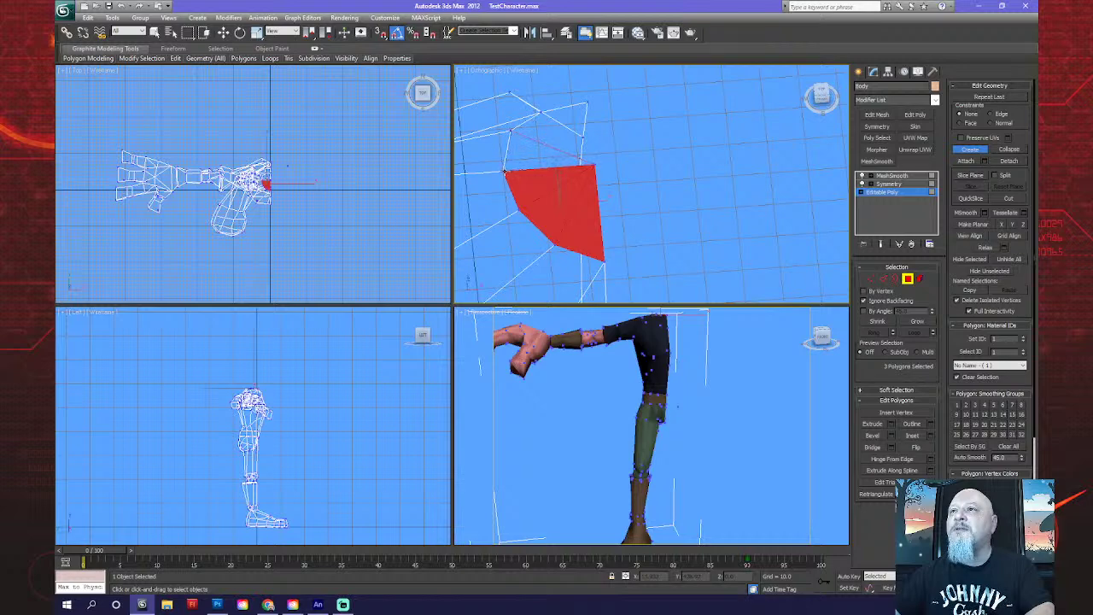
pyautogui.keyDown('ctrl'); pyautogui.click(571, 147); pyautogui.keyUp('ctrl')
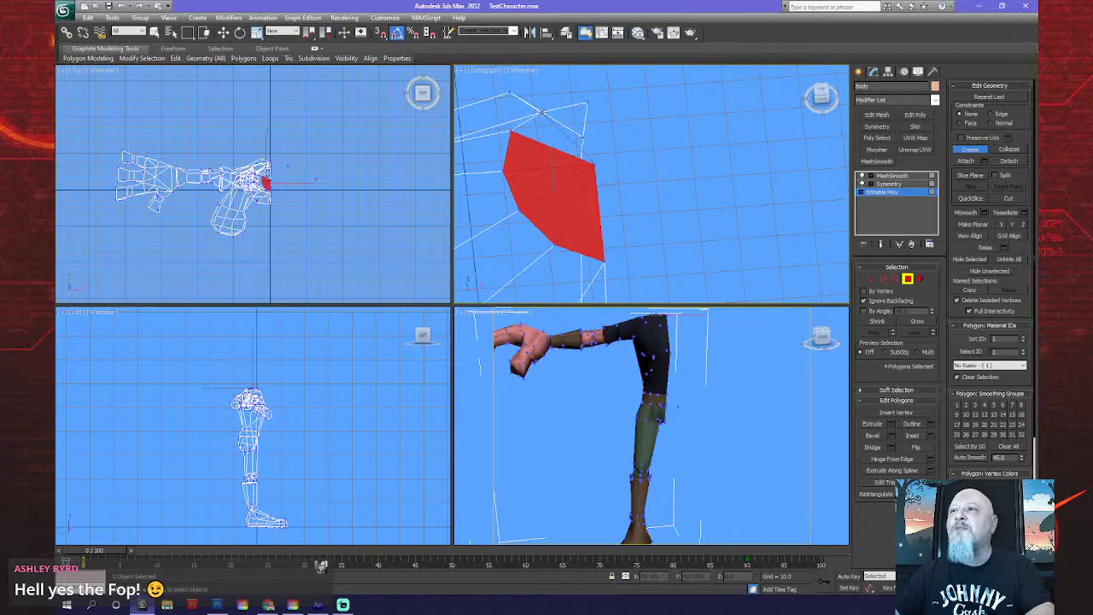
pyautogui.keyDown('ctrl'); pyautogui.click(511, 132); pyautogui.keyUp('ctrl')
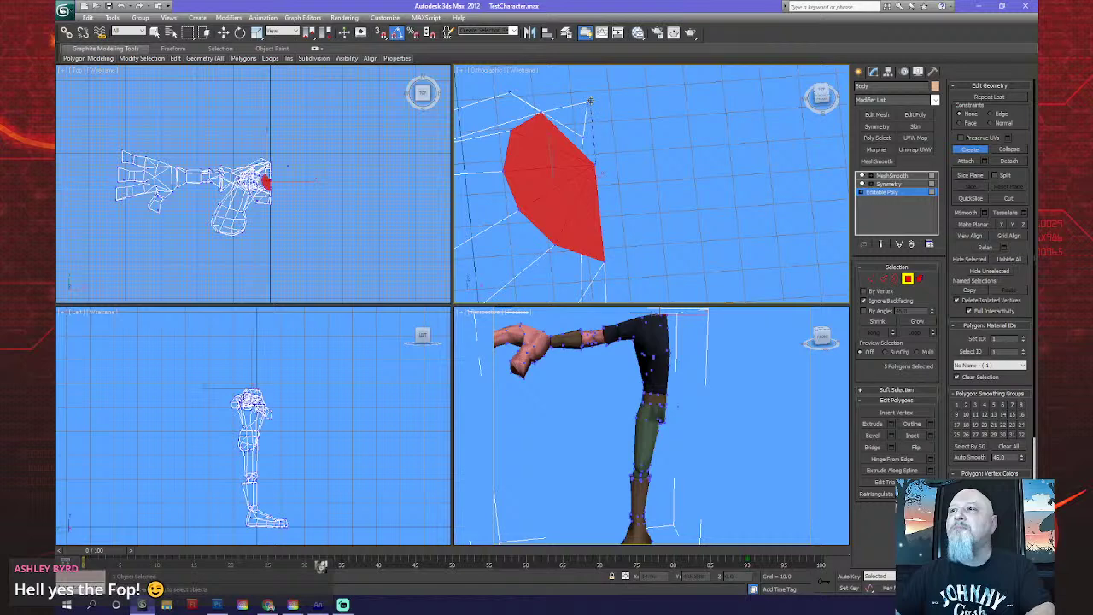
pyautogui.keyDown('ctrl'); pyautogui.click(539, 113); pyautogui.keyUp('ctrl')
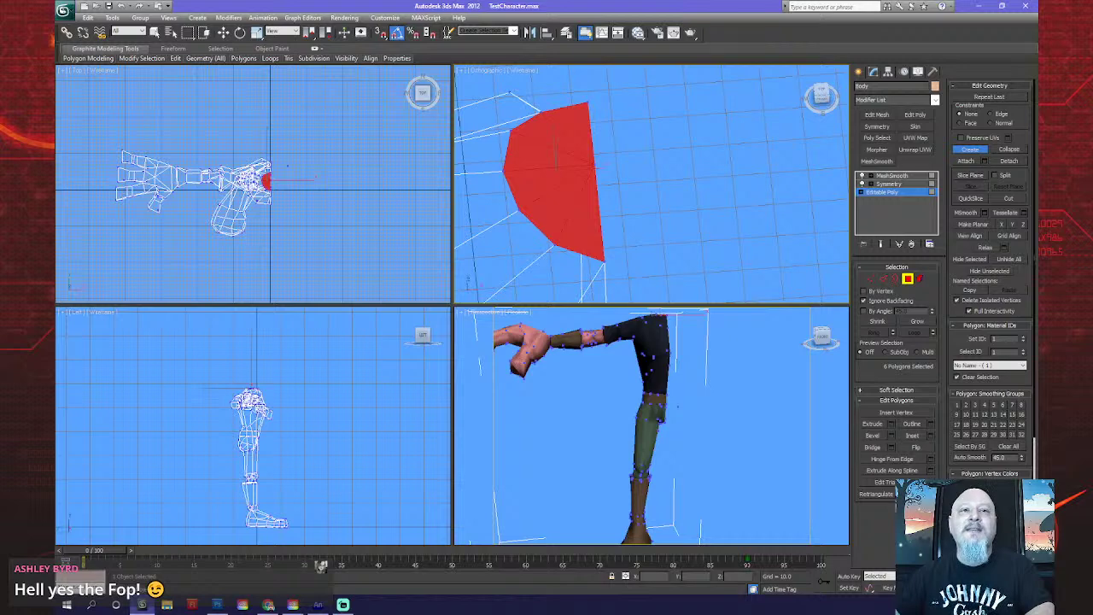
# Finish polygon creation and assign the new neck cap polygons to smoothing group 32.
pyautogui.rightClick(640, 384)
pyautogui.keyDown('alt'); pyautogui.moveTo(609, 268); pyautogui.dragTo(627, 213, button='middle'); pyautogui.keyUp('alt')
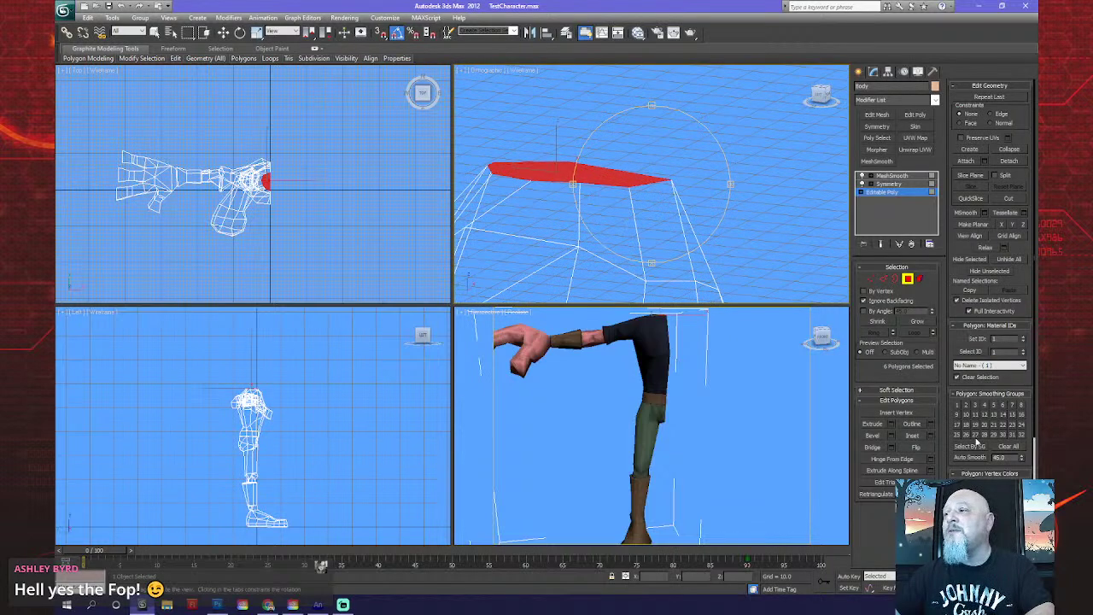
pyautogui.click(1021, 435)
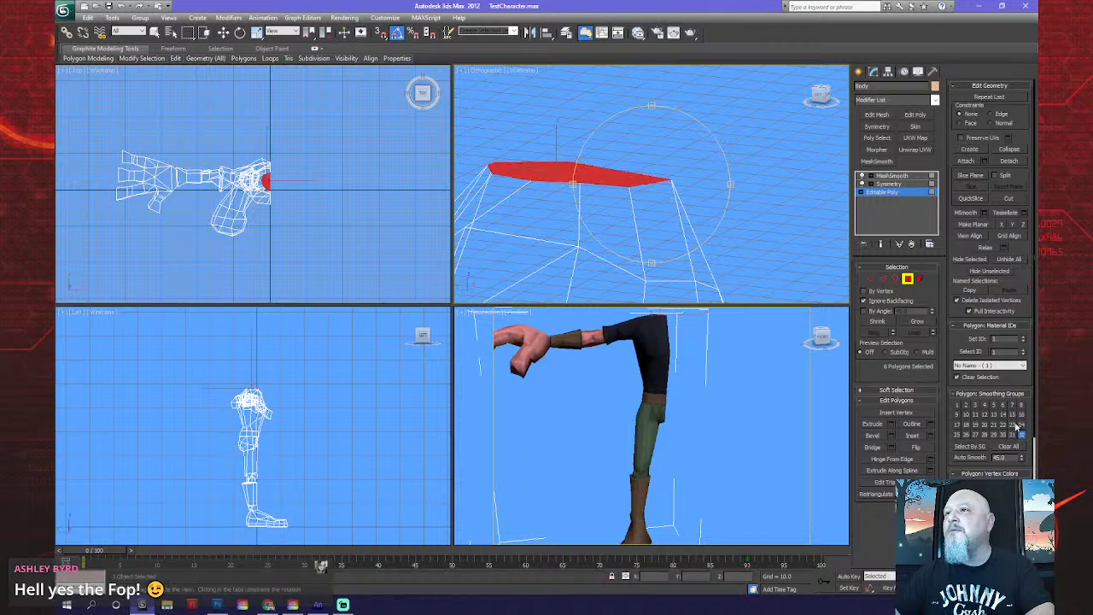
# Leave sub-object editing and examine the mirrored, smoothed body with its capped neck from several distances and angles.
pyautogui.click(871, 72)
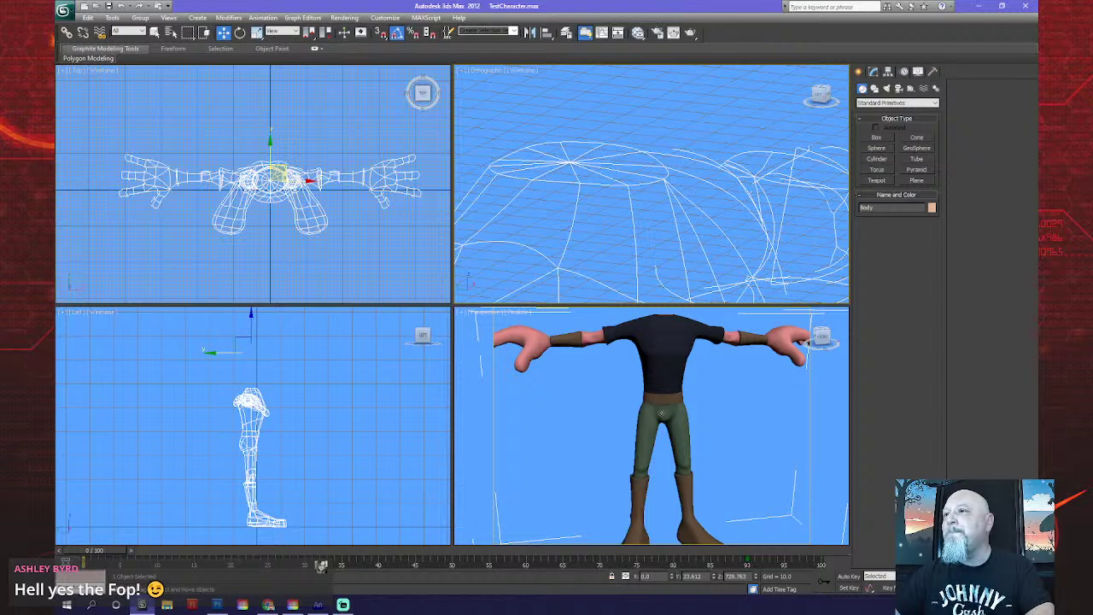
pyautogui.scroll(-3, 662, 413)
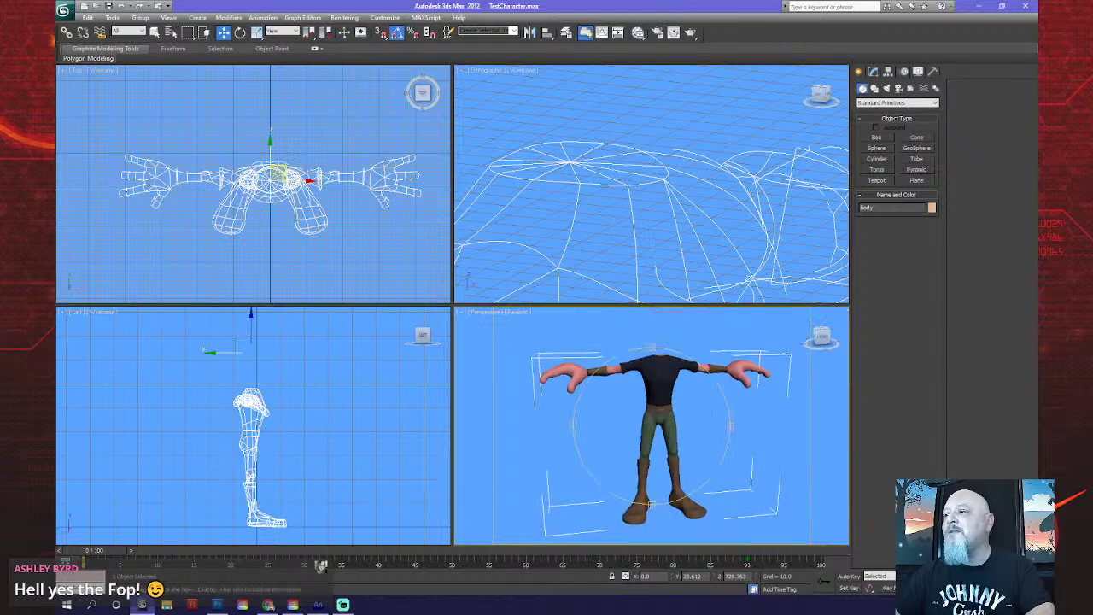
pyautogui.moveTo(665, 410)
pyautogui.keyDown('alt'); pyautogui.mouseDown(button='middle')
pyautogui.moveTo(665, 480)
pyautogui.moveTo(661, 430)
pyautogui.moveTo(646, 439)
pyautogui.moveTo(640, 427)
pyautogui.moveTo(653, 418)
pyautogui.moveTo(646, 398)
pyautogui.moveTo(650, 427)
pyautogui.moveTo(662, 384)
pyautogui.moveTo(695, 424)
pyautogui.moveTo(643, 377)
pyautogui.moveTo(637, 400)
pyautogui.moveTo(674, 418)
pyautogui.moveTo(634, 427)
pyautogui.moveTo(712, 439)
pyautogui.moveTo(663, 428)
pyautogui.mouseUp(button='middle'); pyautogui.keyUp('alt')
pyautogui.scroll(5, 661, 431)
pyautogui.scroll(-4, 636, 403)
pyautogui.scroll(5, 663, 429)
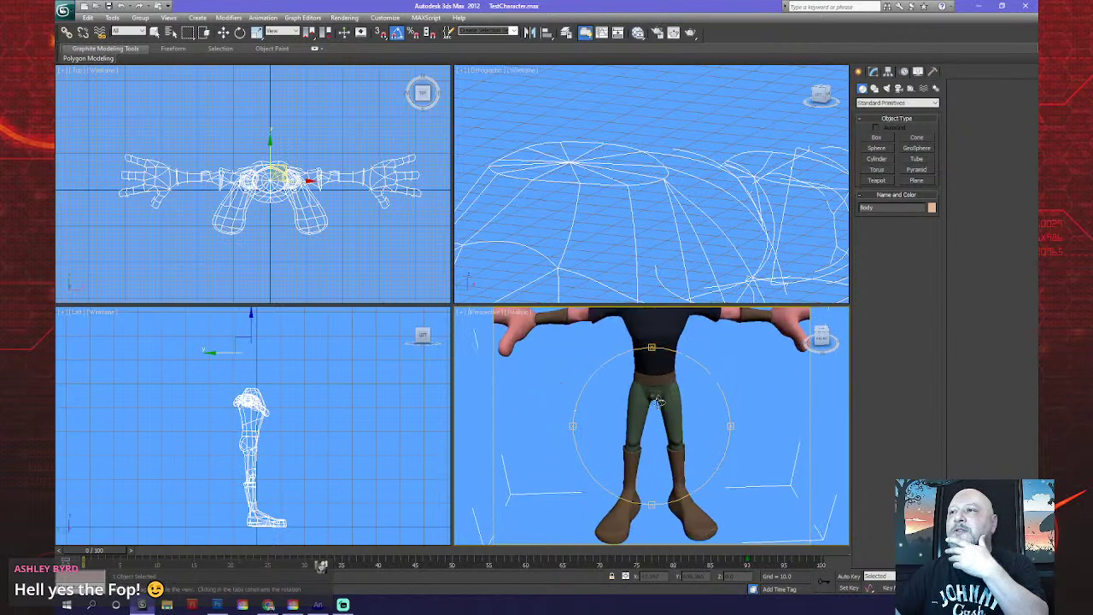
# Return the body to its Editable Poly base and select the camera-facing polygons of the boot shaft.
pyautogui.keyDown('alt'); pyautogui.moveTo(624, 183); pyautogui.dragTo(638, 205, button='middle'); pyautogui.keyUp('alt')
pyautogui.click(872, 70)
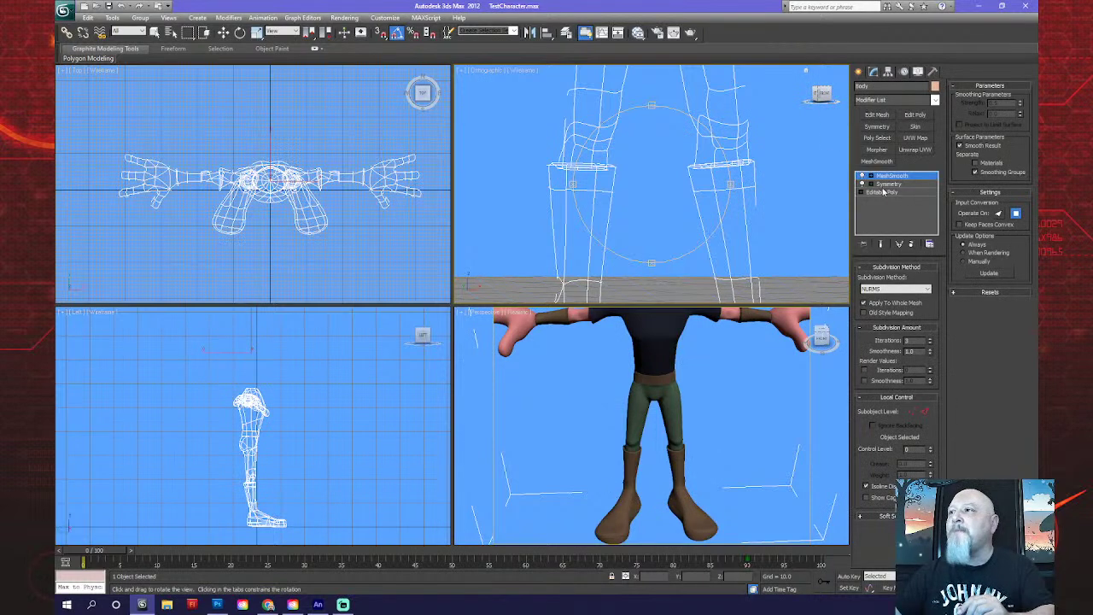
pyautogui.click(881, 193)
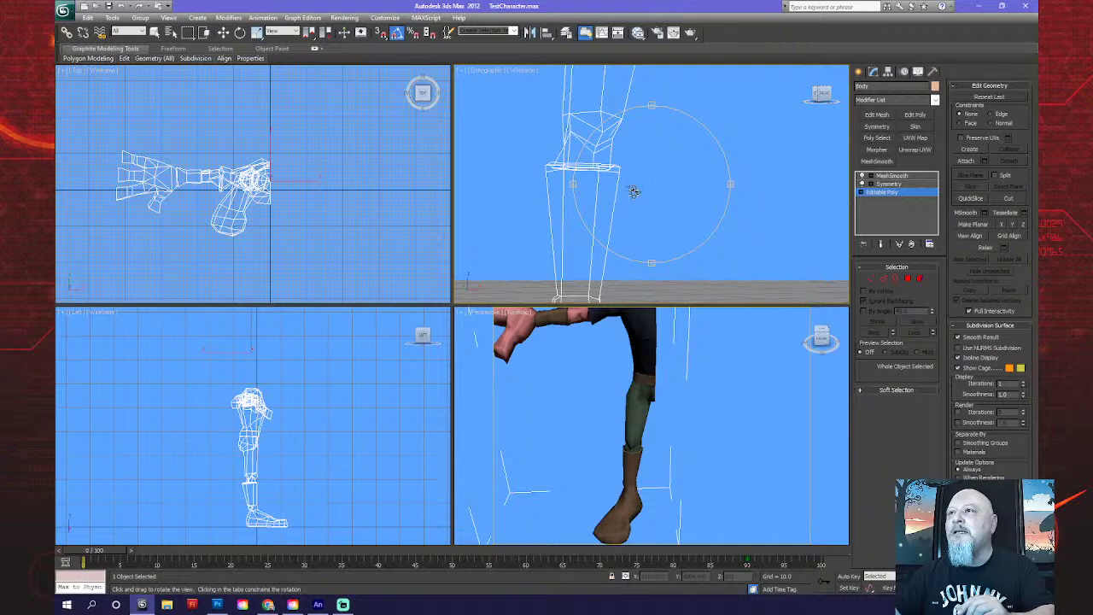
pyautogui.moveTo(683, 195); pyautogui.dragTo(686, 190)
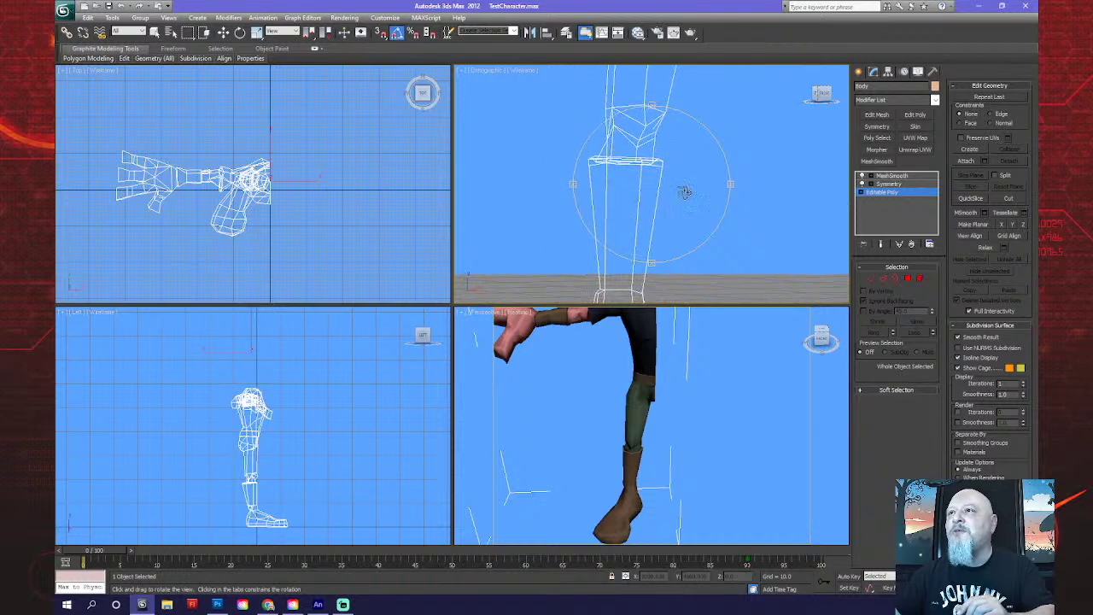
pyautogui.click(908, 280)
pyautogui.press('w')
pyautogui.moveTo(508, 204); pyautogui.dragTo(681, 231)
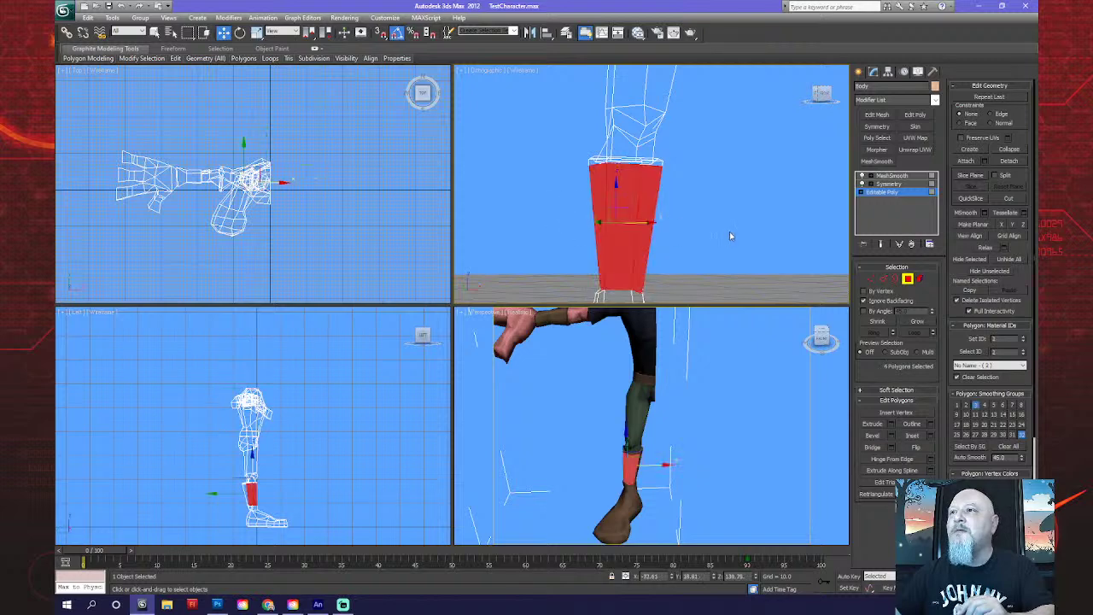
pyautogui.click(973, 176)
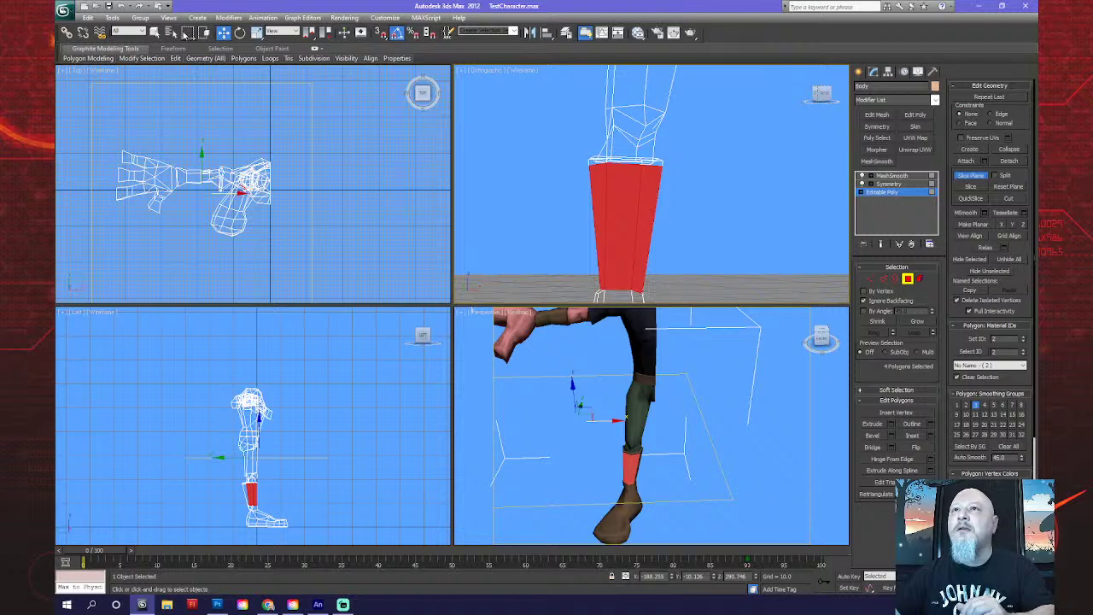
pyautogui.scroll(3, 250, 465)
pyautogui.moveTo(325, 363); pyautogui.dragTo(265, 358, button='middle')
pyautogui.moveTo(264, 360); pyautogui.dragTo(264, 380)
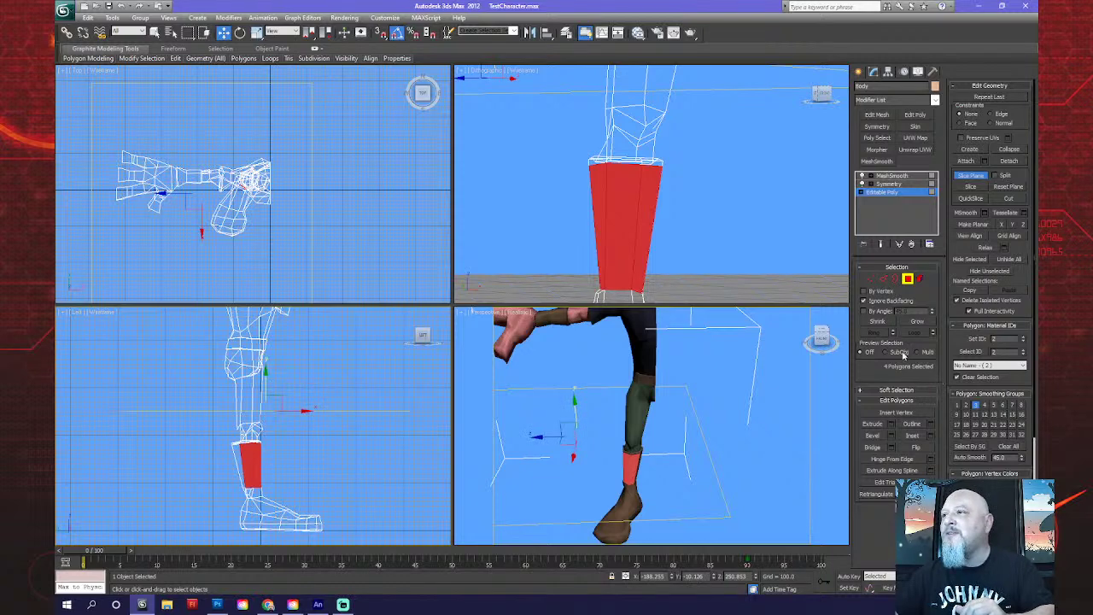
pyautogui.click(968, 176)
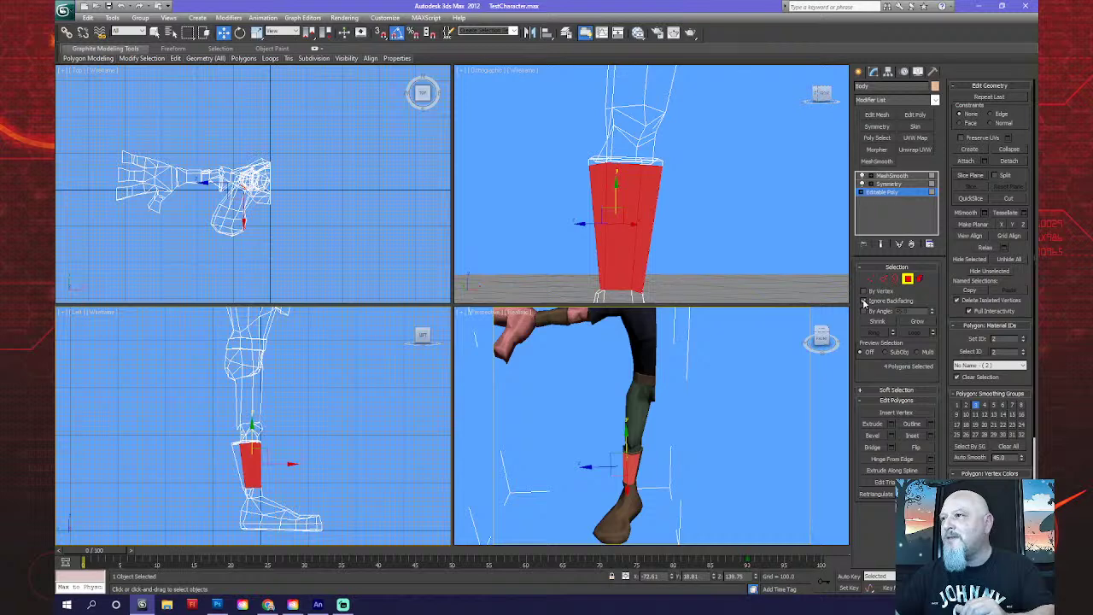
# Select the polygons all around the boot shaft and lower a slice plane from above down to the shaft.
pyautogui.rightClick(563, 198)
pyautogui.moveTo(704, 223); pyautogui.dragTo(708, 225)
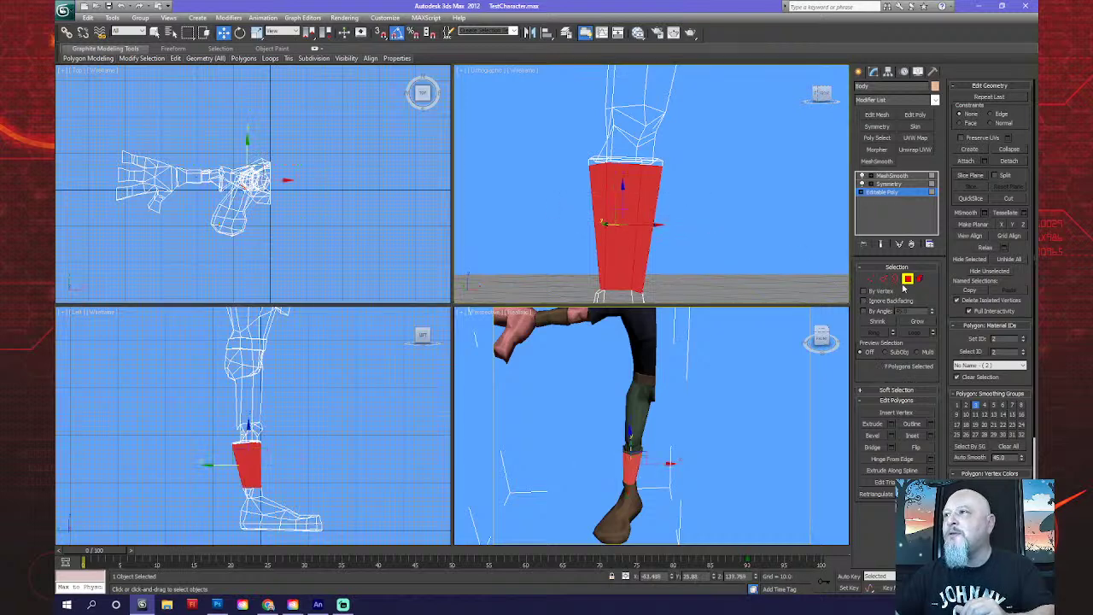
pyautogui.click(982, 177)
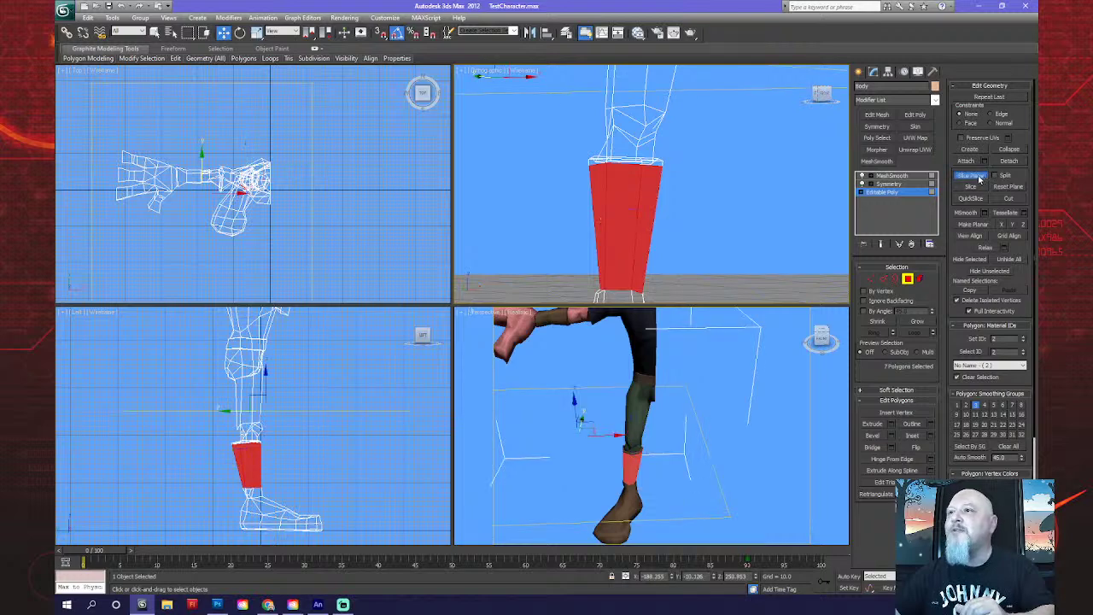
pyautogui.click(278, 384)
pyautogui.moveTo(265, 382); pyautogui.dragTo(264, 438)
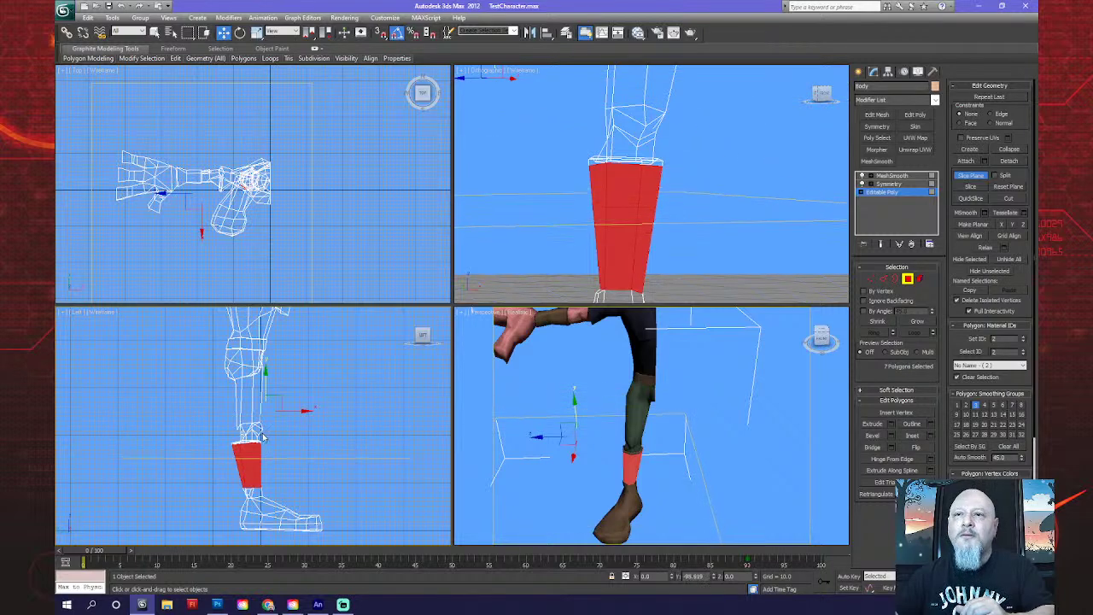
# Centre the slice plane on the boot shaft in the side view and tilt it slightly, lower at the back.
pyautogui.click(240, 32)
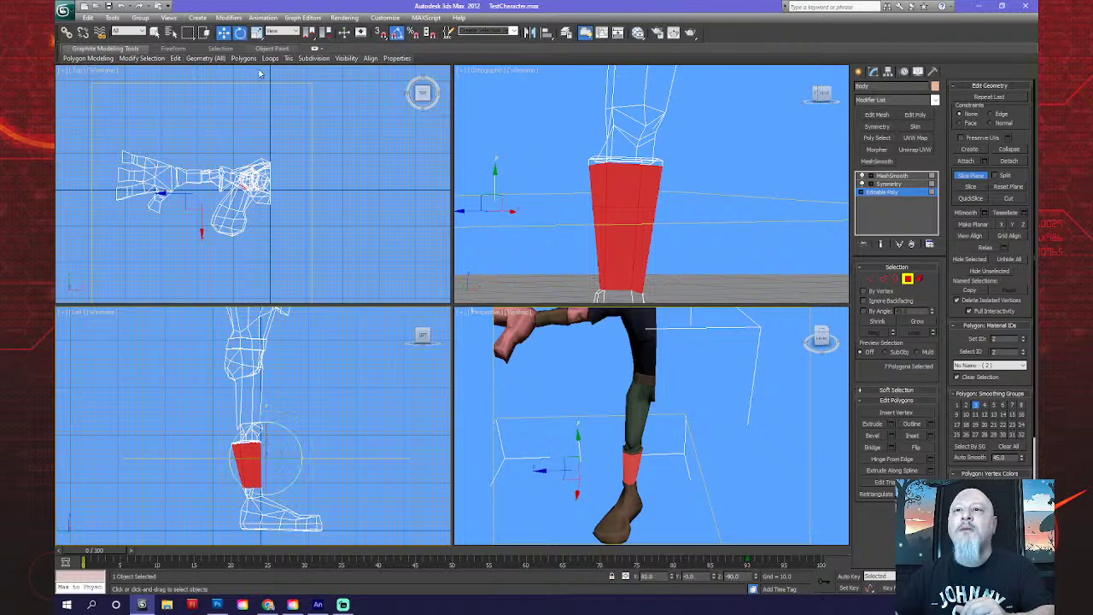
pyautogui.scroll(3, 326, 413)
pyautogui.click(224, 33)
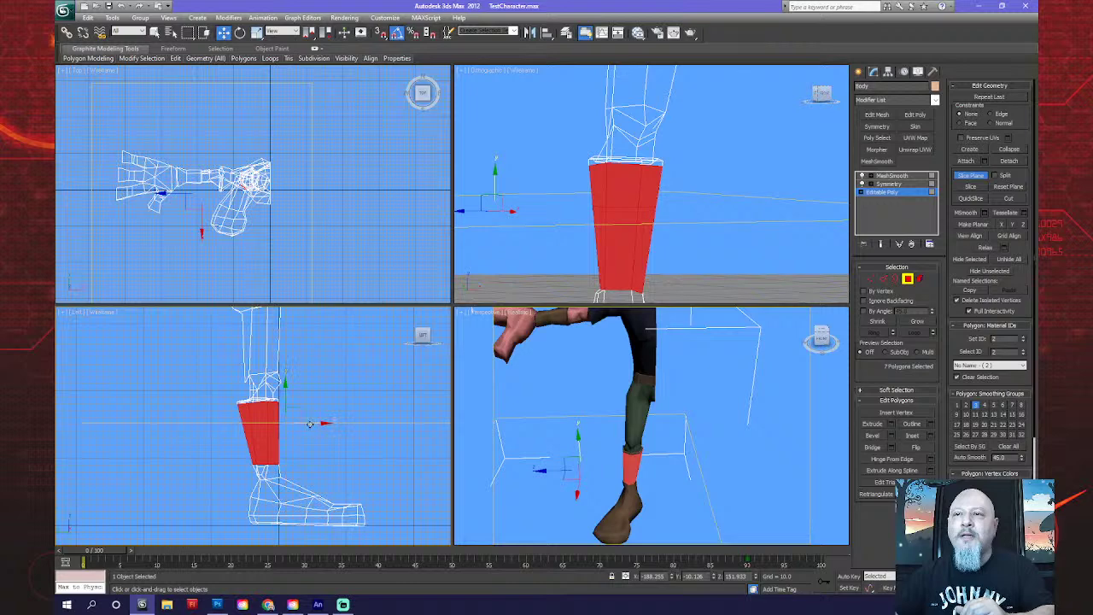
pyautogui.moveTo(289, 424); pyautogui.dragTo(280, 425)
pyautogui.click(239, 32)
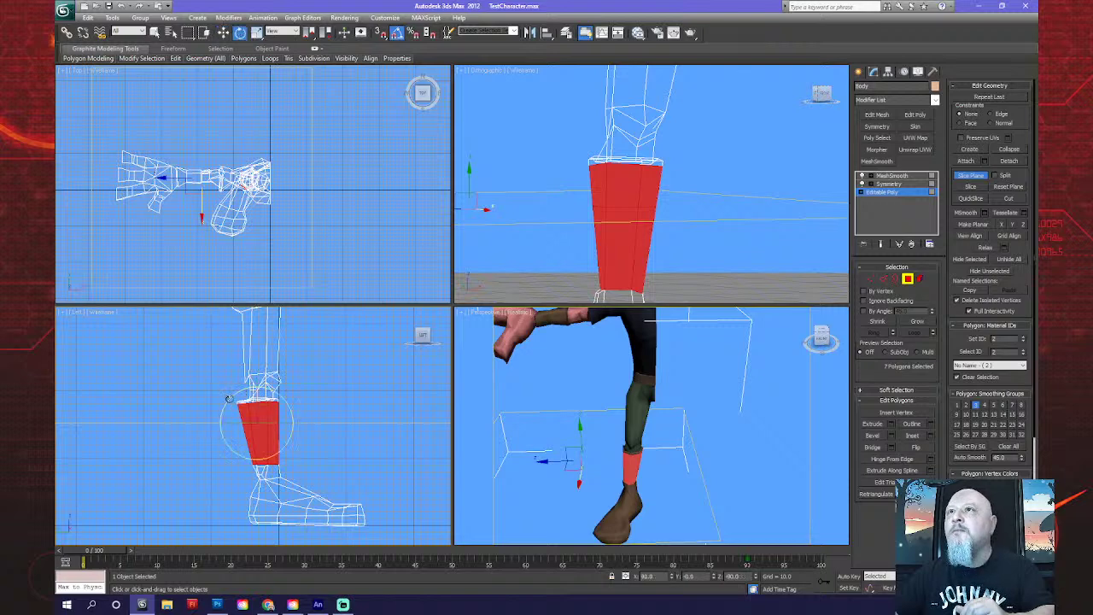
pyautogui.click(229, 399)
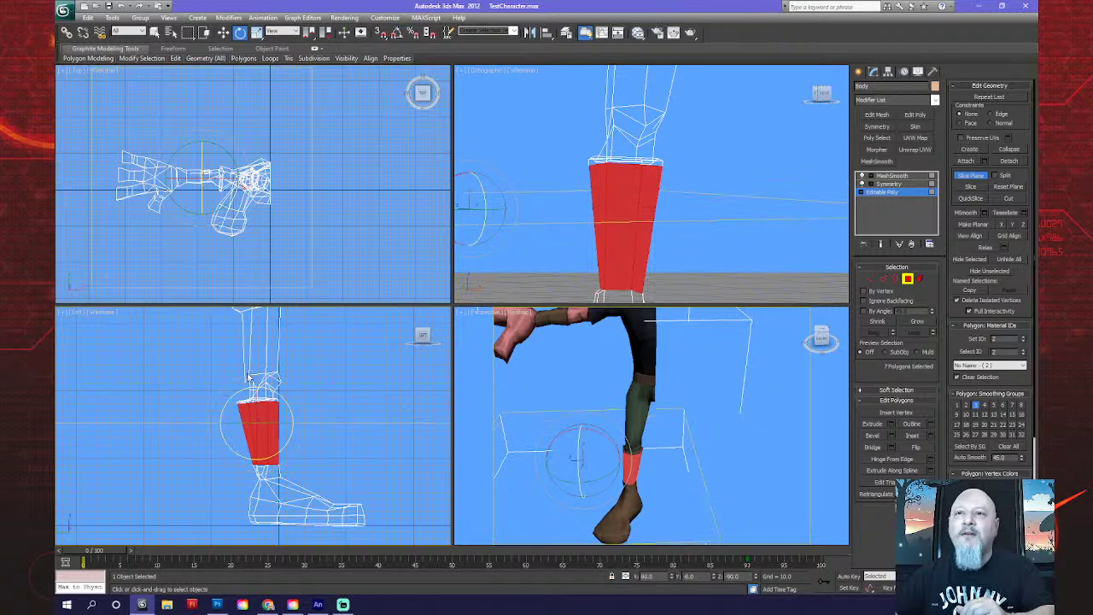
pyautogui.moveTo(226, 406); pyautogui.dragTo(218, 412)
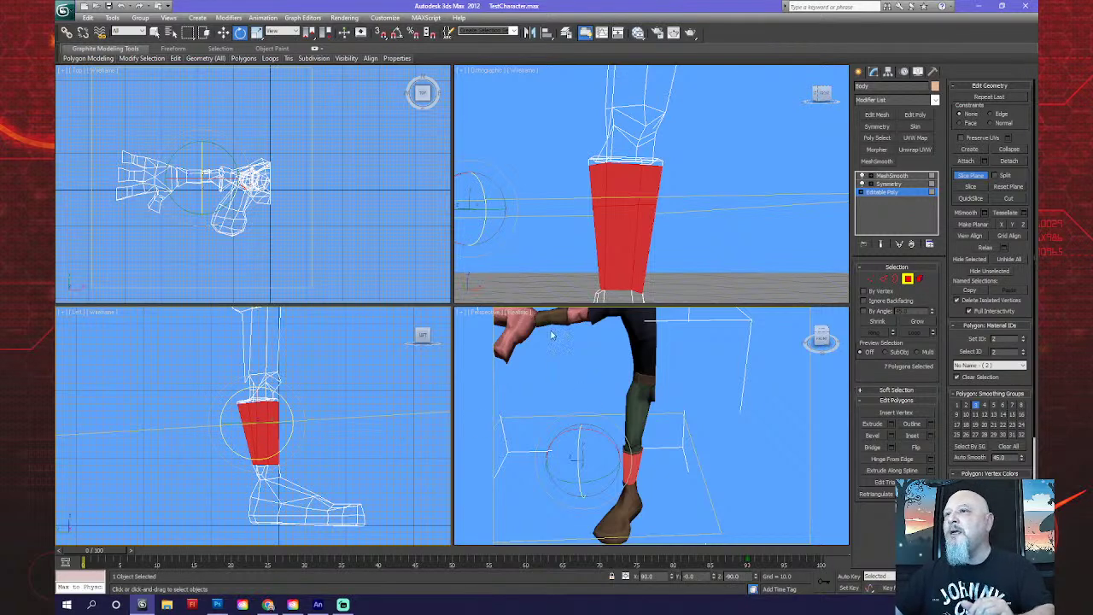
# Lower the tilted slice plane slightly, slice the selected boot shaft polygons and finish slicing.
pyautogui.click(223, 32)
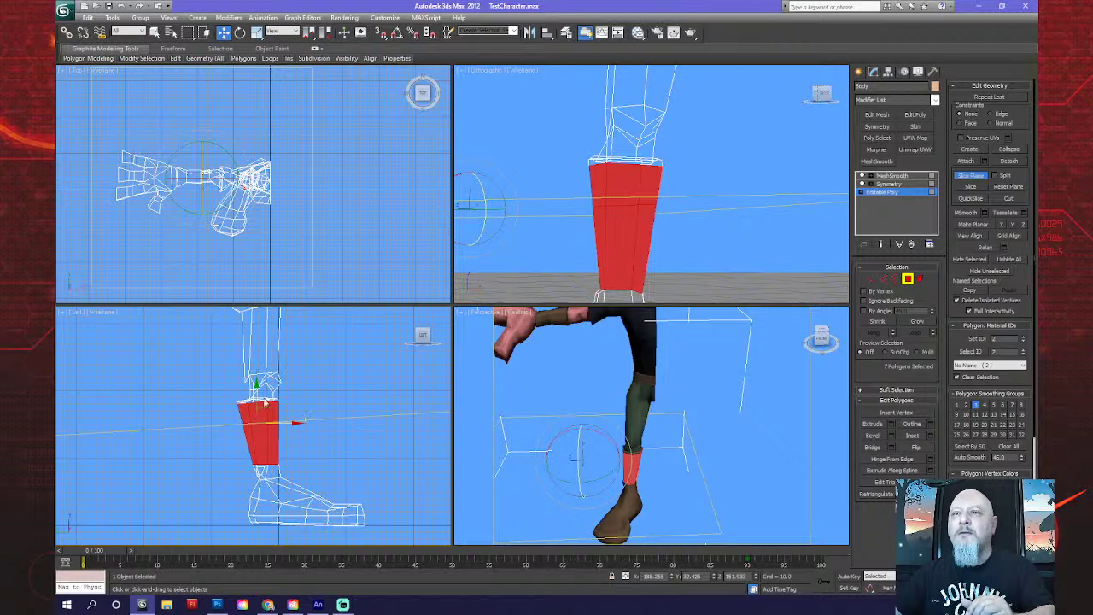
pyautogui.moveTo(256, 388); pyautogui.dragTo(256, 390)
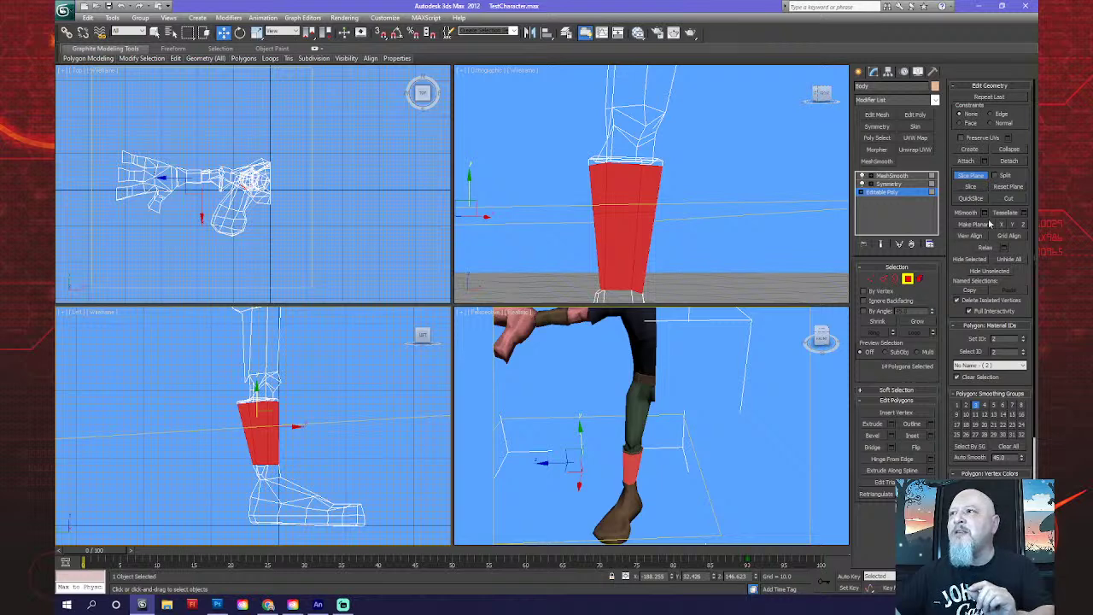
pyautogui.click(973, 176)
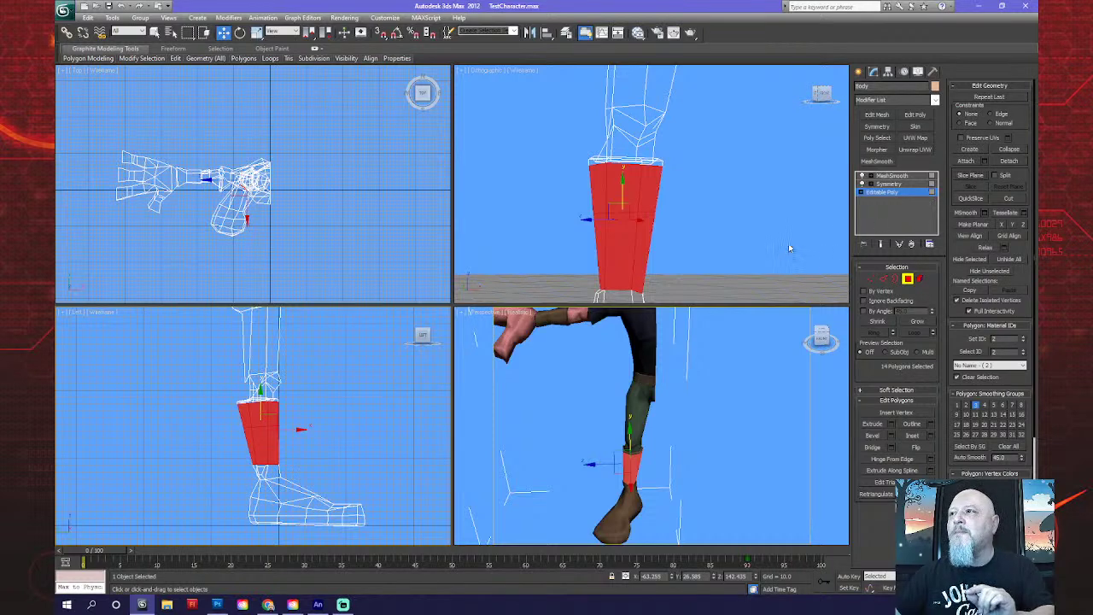
# Chamfer the newly sliced edges around the boot shaft into two closely spaced loops, then clear the edge selection.
pyautogui.click(882, 278)
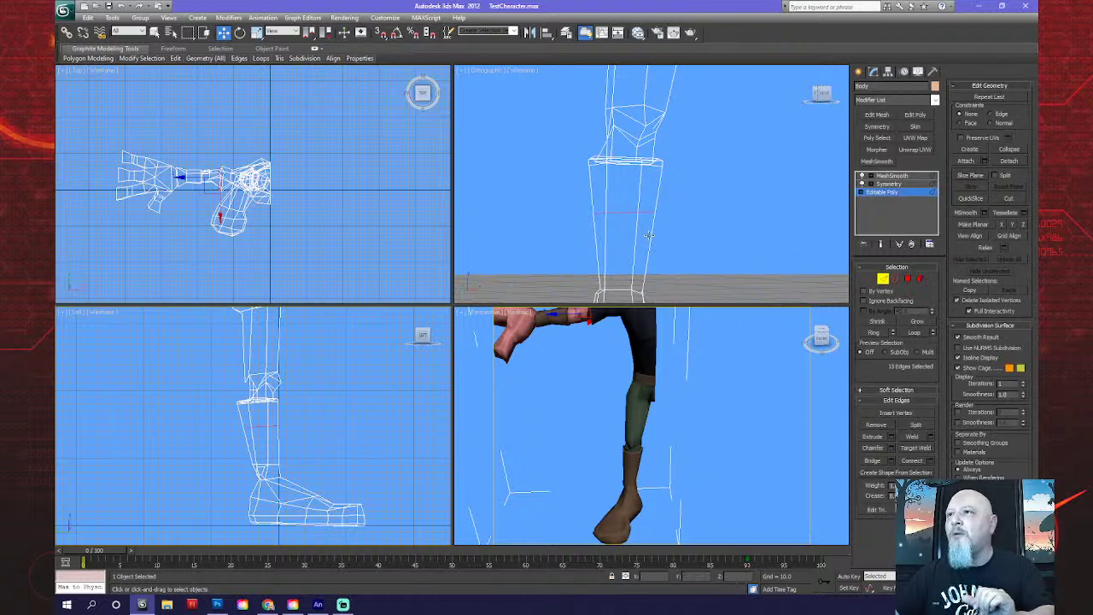
pyautogui.scroll(3, 649, 234)
pyautogui.press('f')
pyautogui.moveTo(633, 206); pyautogui.dragTo(645, 346, button='middle')
pyautogui.moveTo(670, 207); pyautogui.dragTo(659, 232, button='middle')
pyautogui.scroll(2, 674, 213)
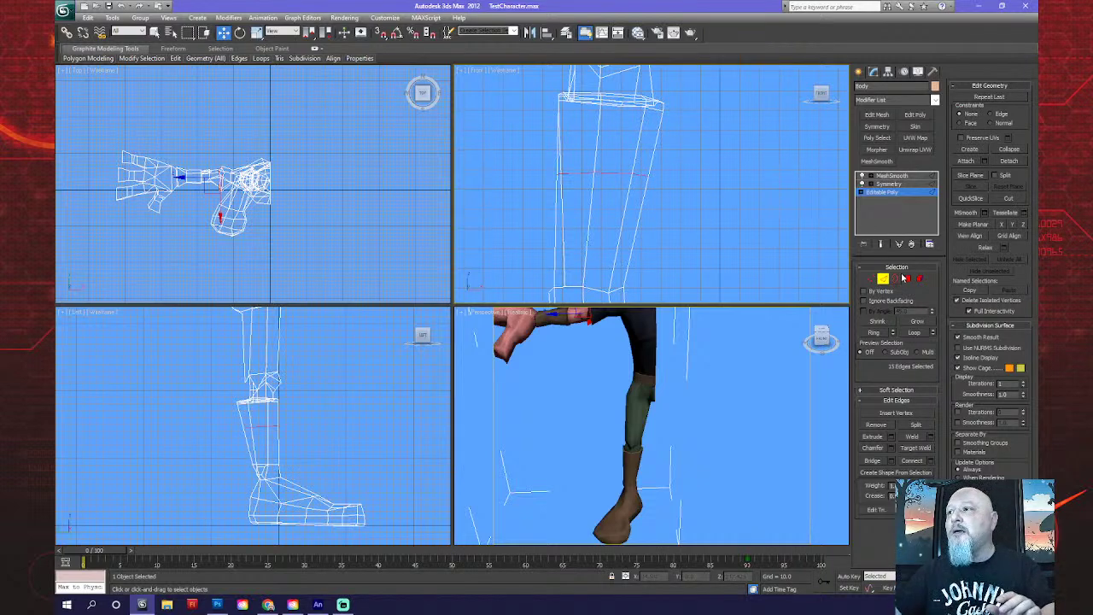
pyautogui.click(872, 448)
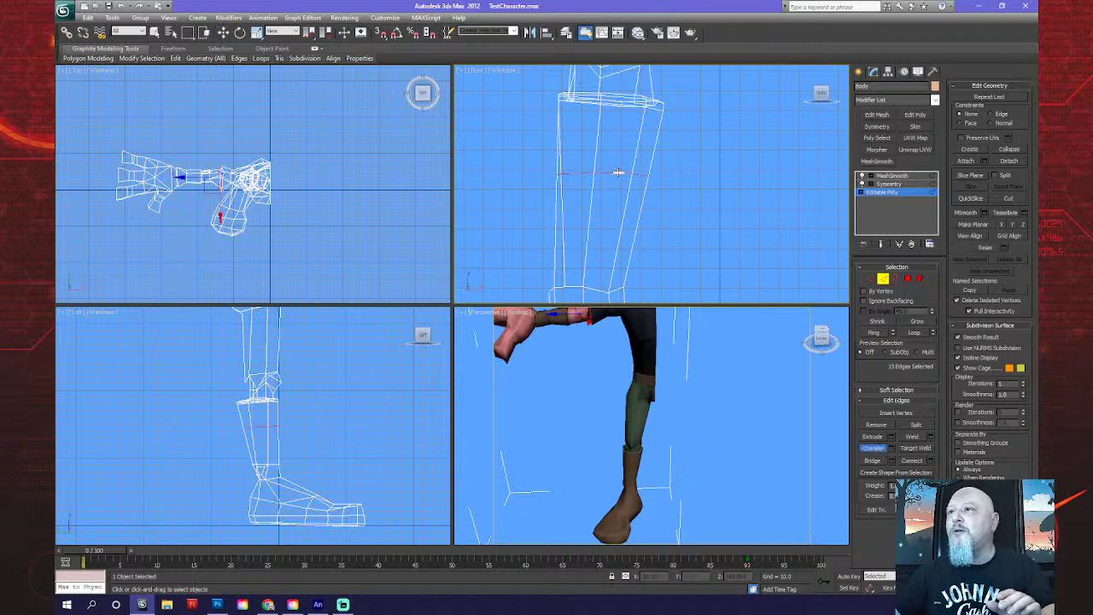
pyautogui.moveTo(616, 173)
pyautogui.mouseDown()
pyautogui.moveTo(619, 187)
pyautogui.moveTo(633, 158)
pyautogui.moveTo(656, 201)
pyautogui.moveTo(626, 192)
pyautogui.moveTo(618, 171)
pyautogui.mouseUp()
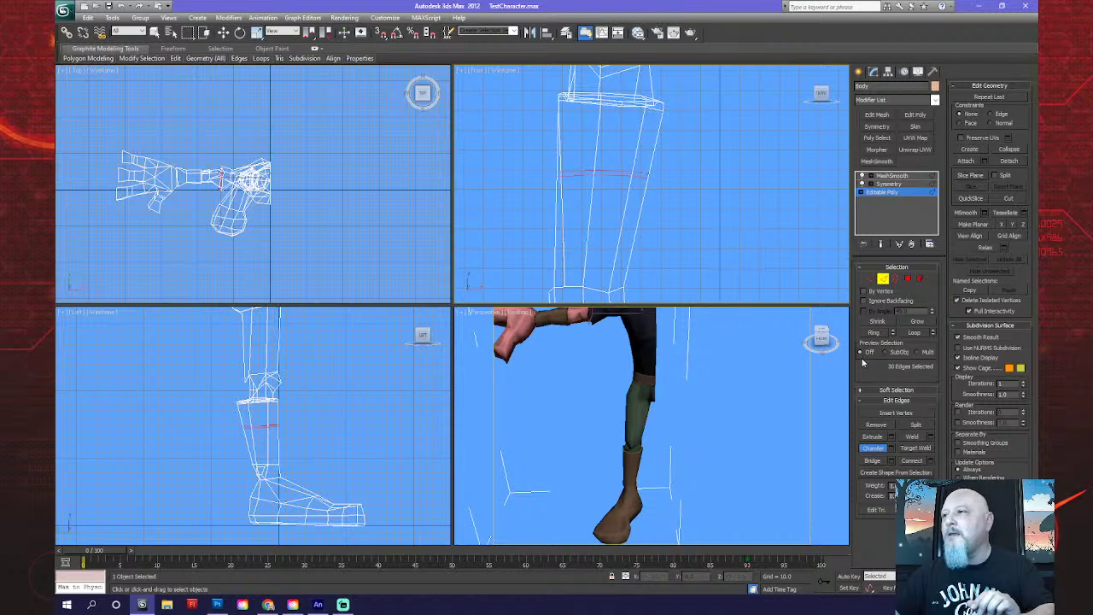
pyautogui.click(873, 451)
pyautogui.click(677, 213)
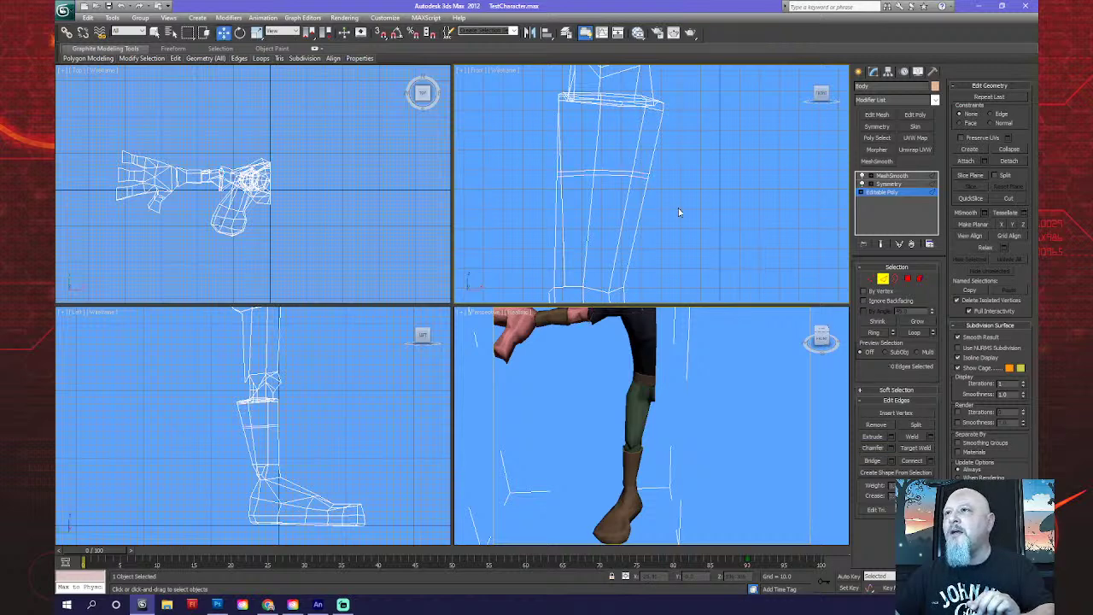
# Select the upper of the two close edge loops, scale it outward to flare a boot cuff, and lower it slightly.
pyautogui.click(617, 171)
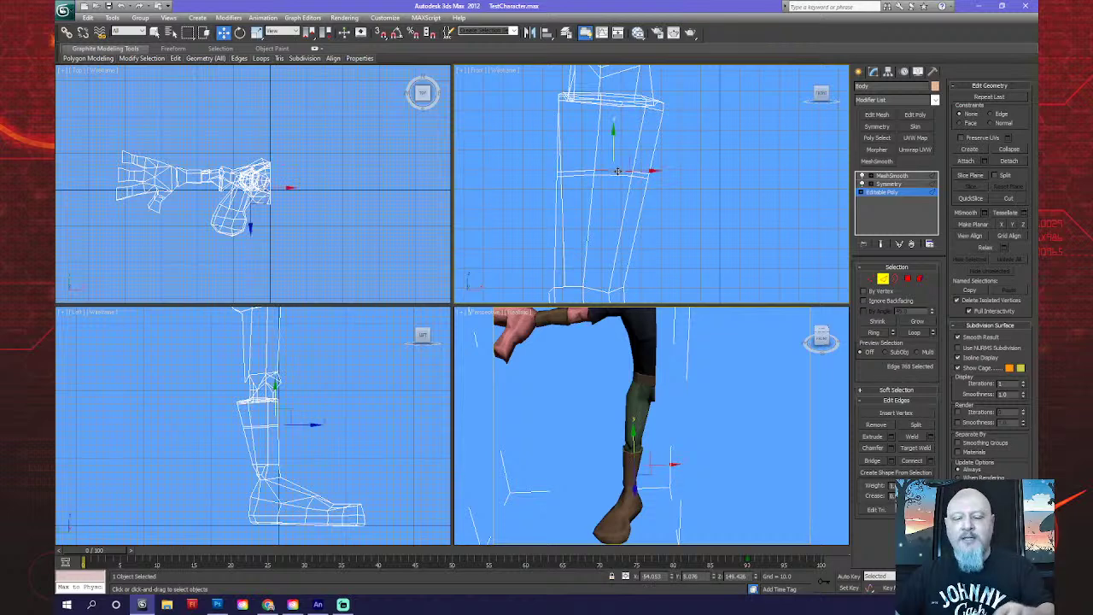
pyautogui.doubleClick(589, 169)
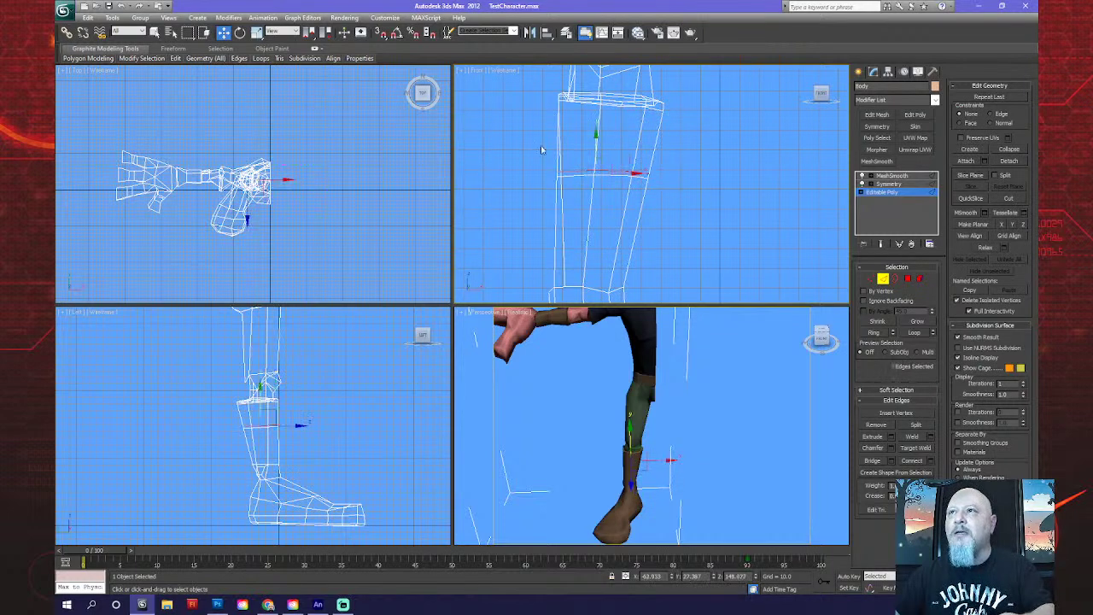
pyautogui.scroll(5, 252, 155)
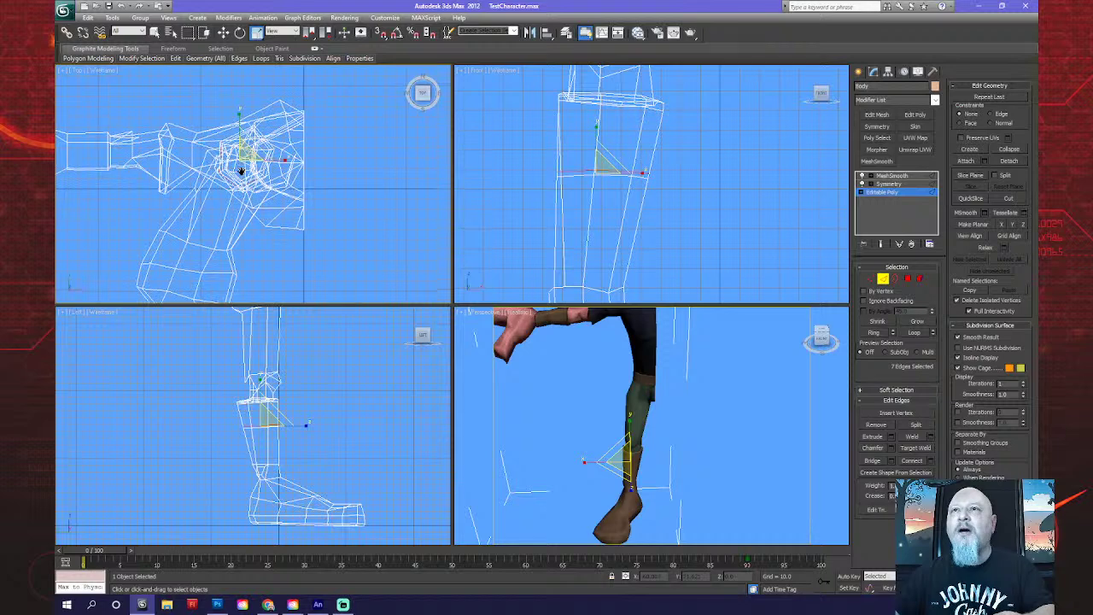
pyautogui.moveTo(250, 149); pyautogui.dragTo(254, 126)
pyautogui.click(223, 32)
pyautogui.moveTo(587, 156); pyautogui.dragTo(590, 144, button='middle')
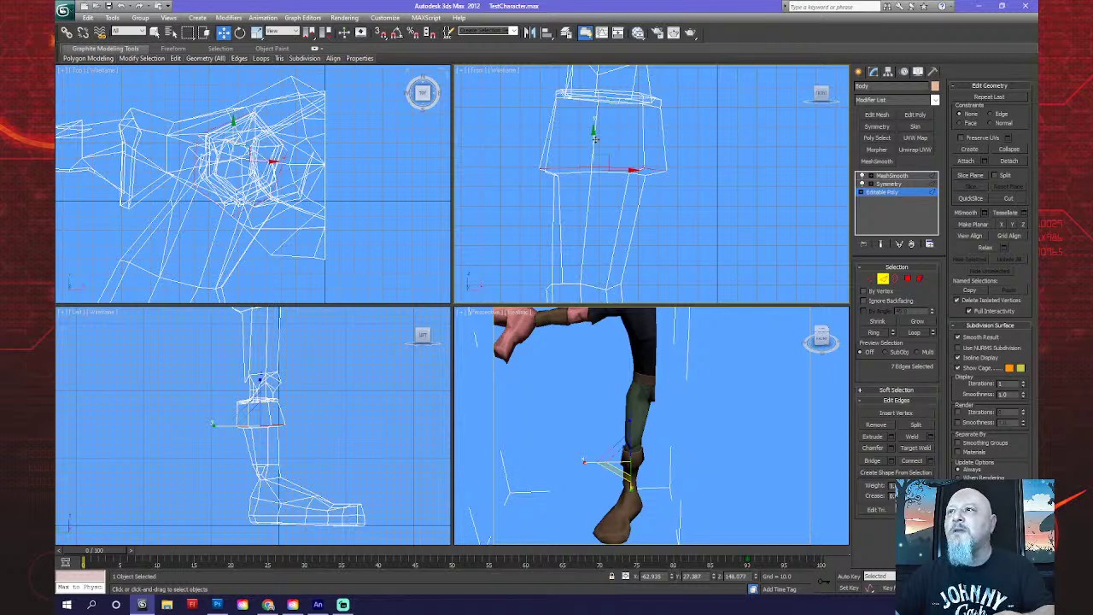
pyautogui.moveTo(593, 138); pyautogui.dragTo(593, 145)
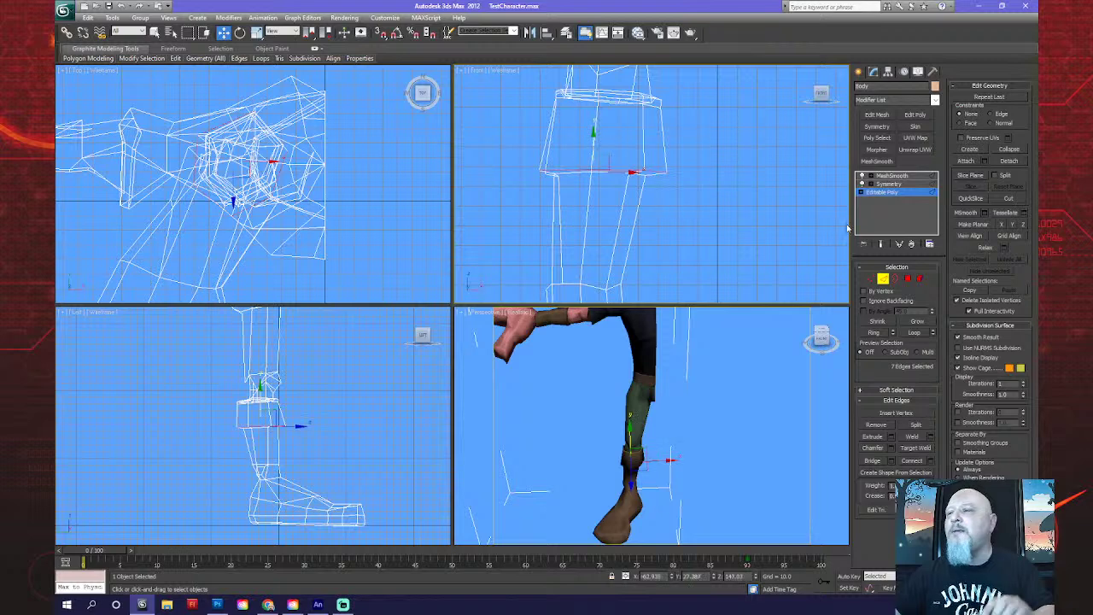
# Select the ring of narrow polygons under the boot cuff and change its smoothing group to 20.
pyautogui.keyDown('ctrl'); pyautogui.click(907, 278); pyautogui.keyUp('ctrl')
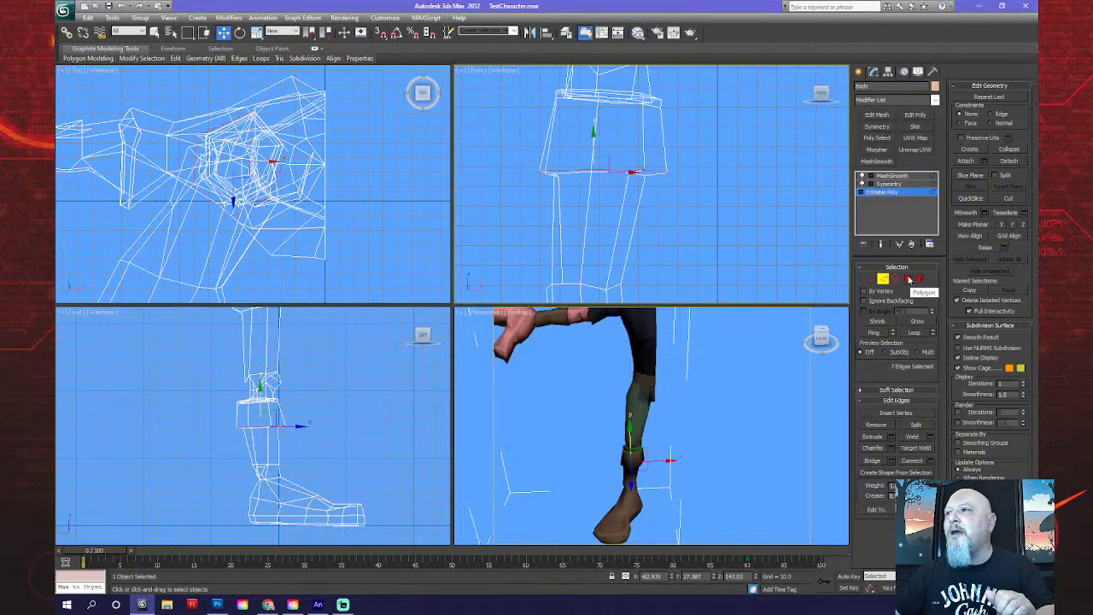
pyautogui.click(658, 188)
pyautogui.click(646, 174)
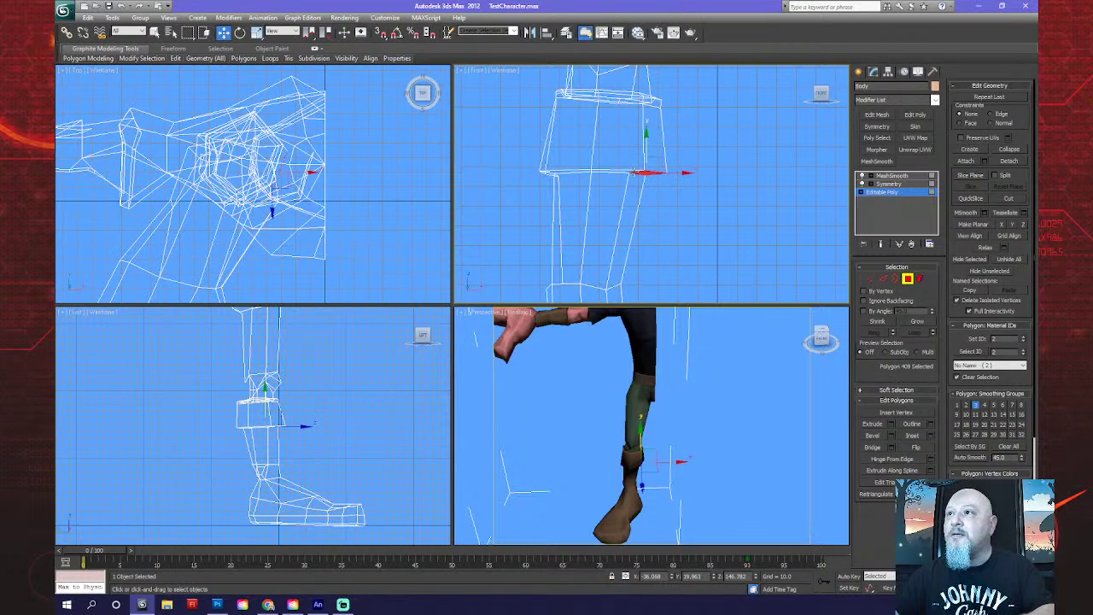
pyautogui.keyDown('shift'); pyautogui.click(628, 172); pyautogui.keyUp('shift')
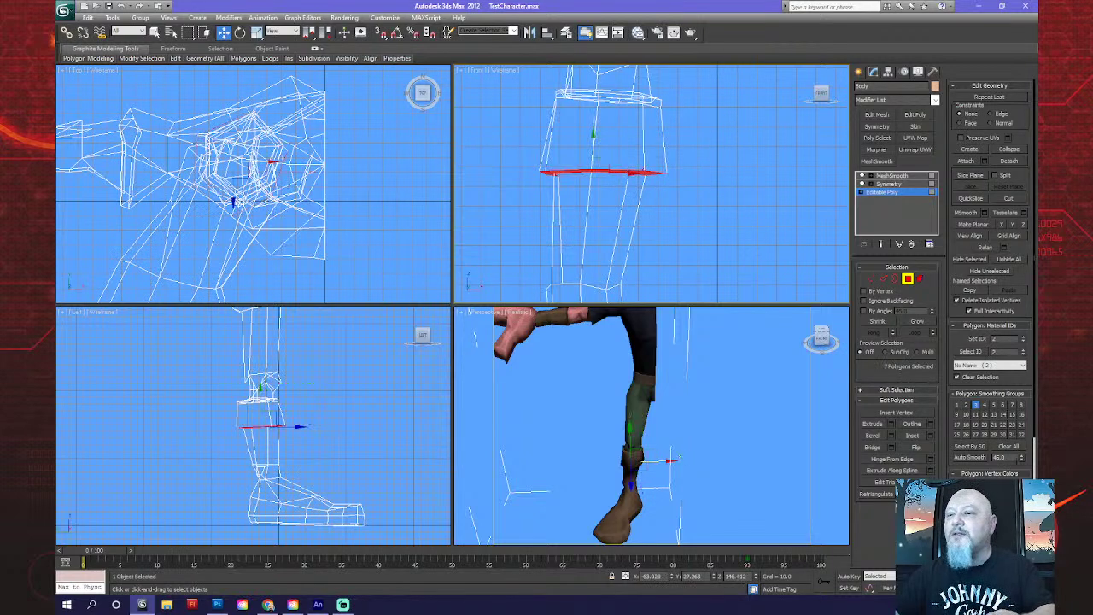
pyautogui.keyDown('alt'); pyautogui.moveTo(674, 179); pyautogui.dragTo(613, 210, button='middle'); pyautogui.keyUp('alt')
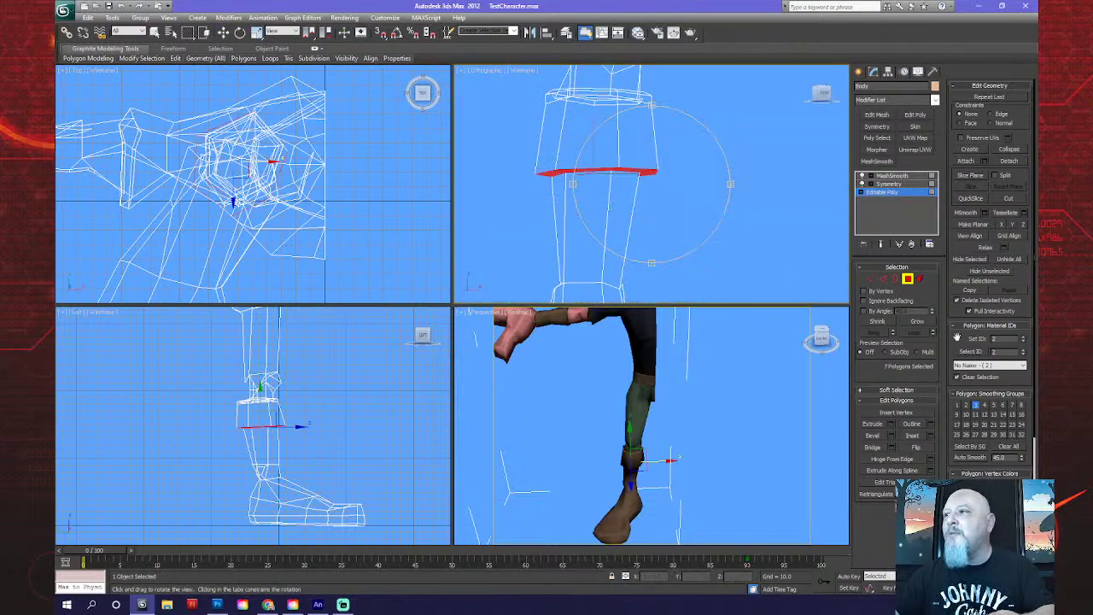
pyautogui.click(976, 406)
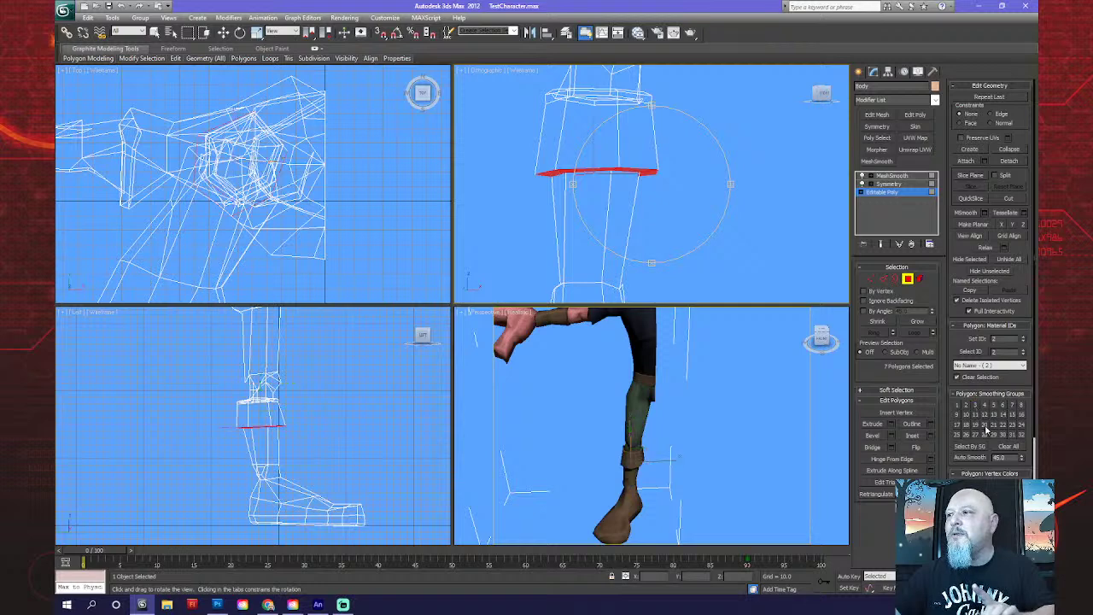
pyautogui.click(984, 425)
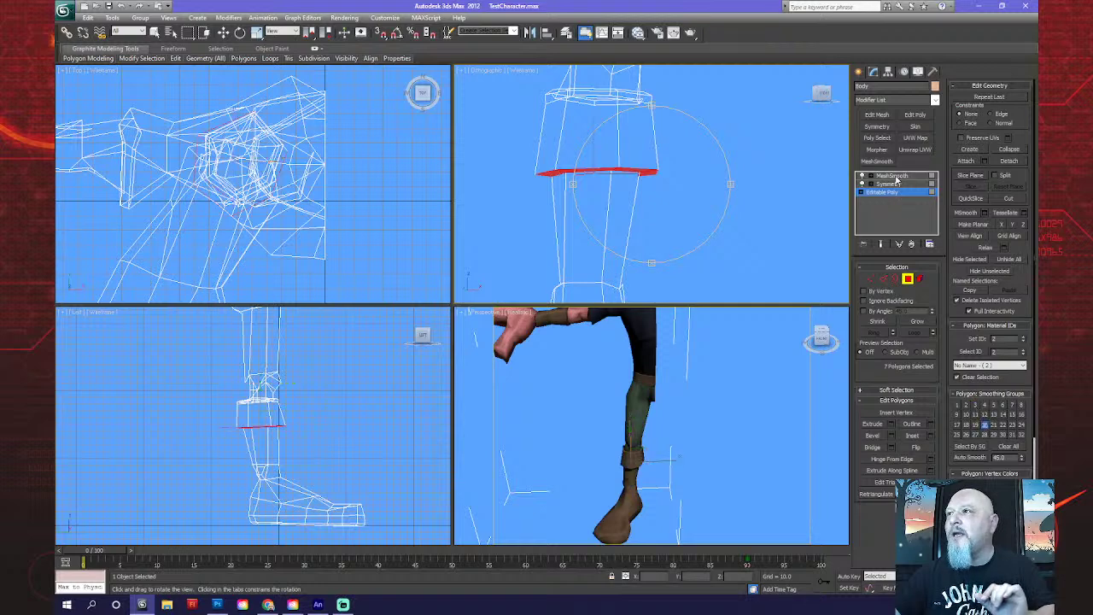
# Examine the new cuffs on the mirrored, smoothed boots from several angles, then return to the Editable Poly base.
pyautogui.click(893, 177)
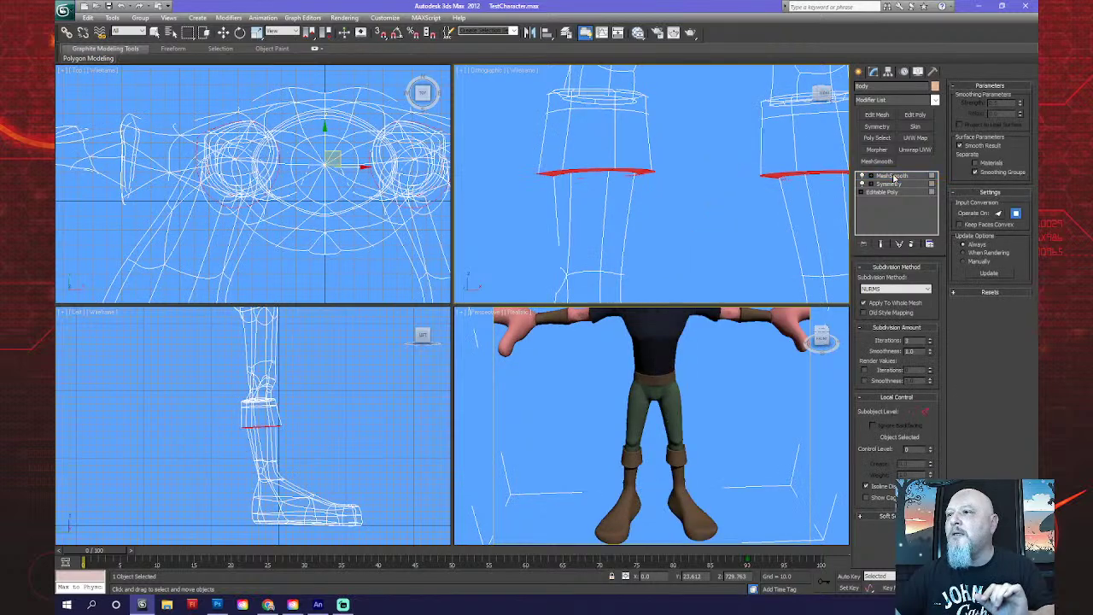
pyautogui.press('e')
pyautogui.keyDown('alt'); pyautogui.moveTo(642, 472); pyautogui.dragTo(743, 392, button='middle'); pyautogui.keyUp('alt')
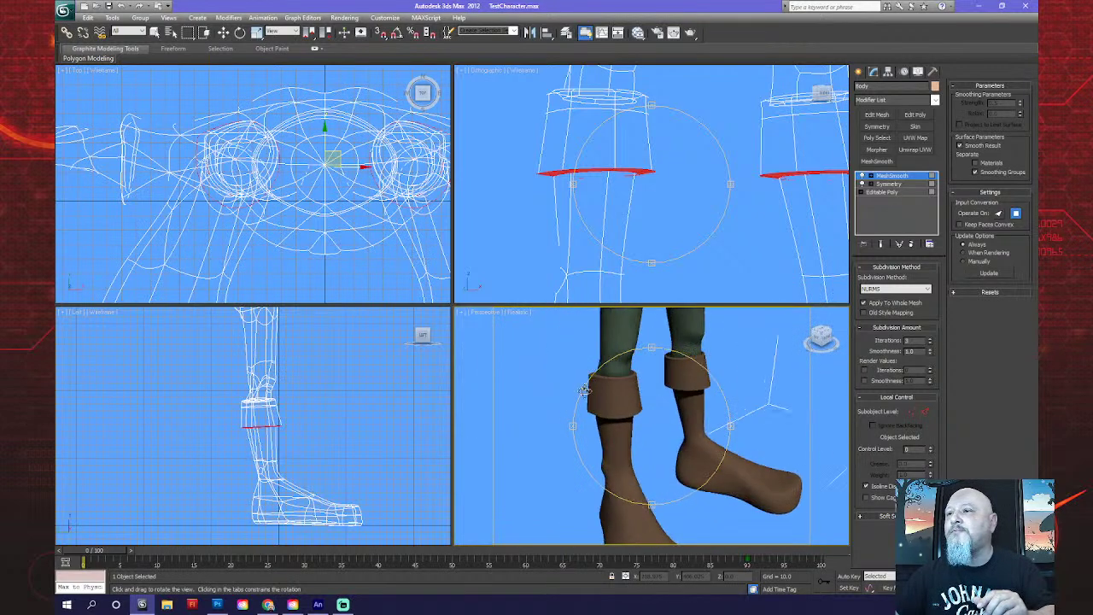
pyautogui.click(883, 195)
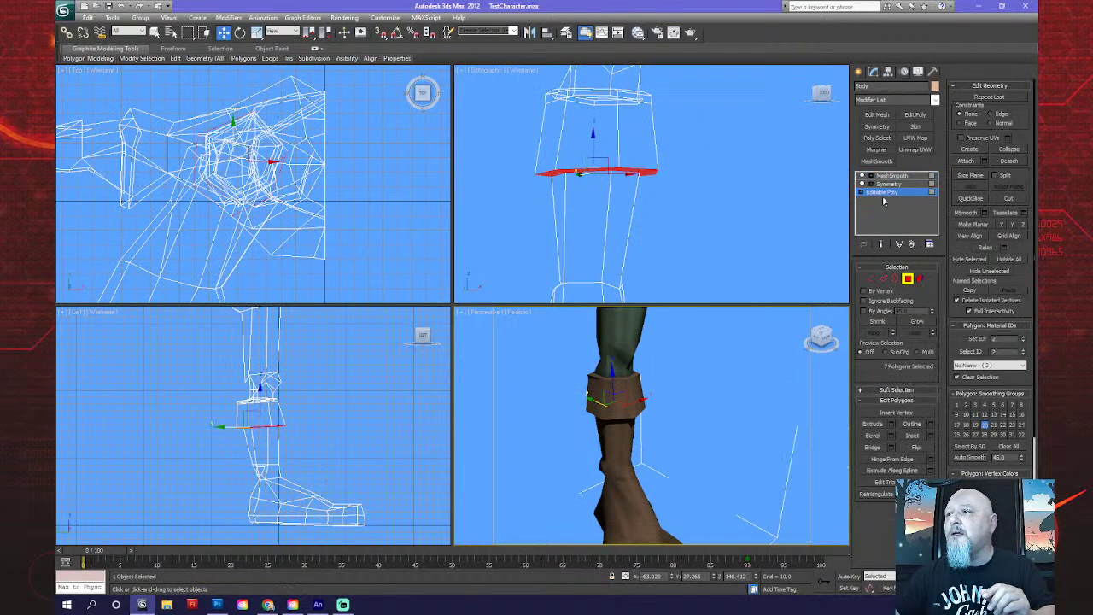
# Inspect the cuff's inner rim vertices up close, activate Target Weld, and turn on the end-result display over the base cage.
pyautogui.click(869, 278)
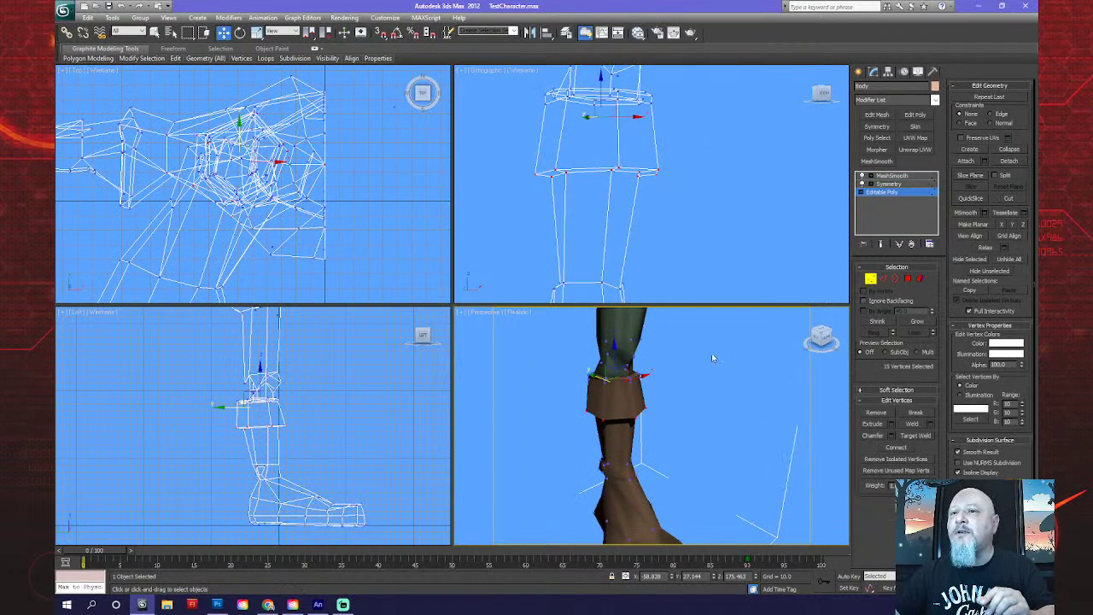
pyautogui.click(705, 413)
pyautogui.hotkey('ctrl', 'r')
pyautogui.moveTo(643, 463)
pyautogui.mouseDown()
pyautogui.moveTo(747, 444)
pyautogui.moveTo(654, 438)
pyautogui.moveTo(710, 466)
pyautogui.moveTo(679, 433)
pyautogui.moveTo(746, 444)
pyautogui.moveTo(732, 447)
pyautogui.moveTo(710, 444)
pyautogui.moveTo(782, 425)
pyautogui.moveTo(695, 452)
pyautogui.moveTo(720, 435)
pyautogui.moveTo(707, 451)
pyautogui.moveTo(685, 429)
pyautogui.moveTo(672, 461)
pyautogui.moveTo(682, 440)
pyautogui.mouseUp()
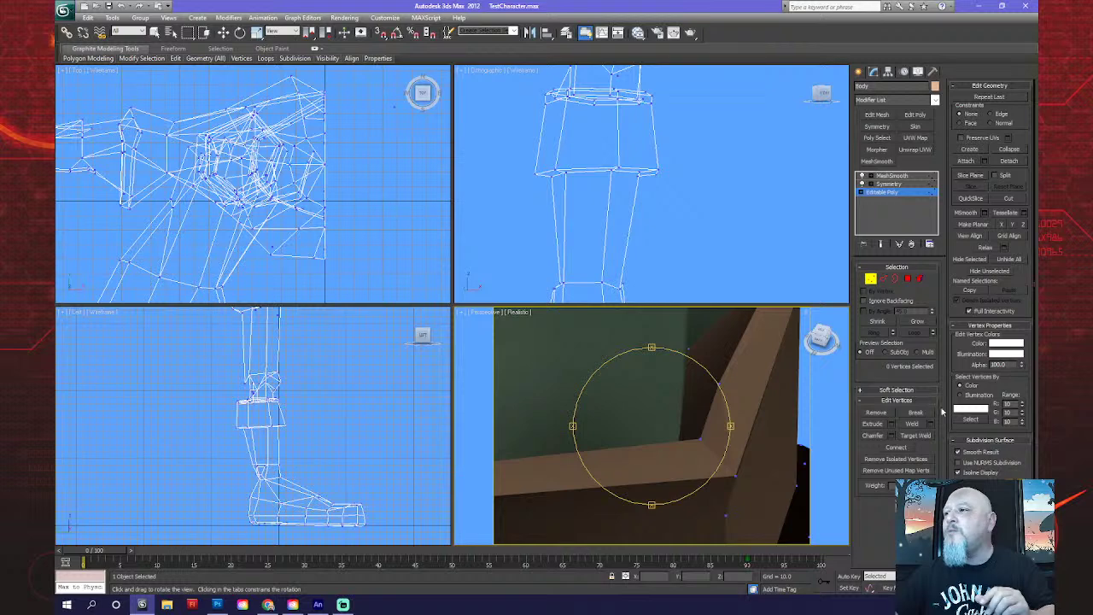
pyautogui.click(916, 435)
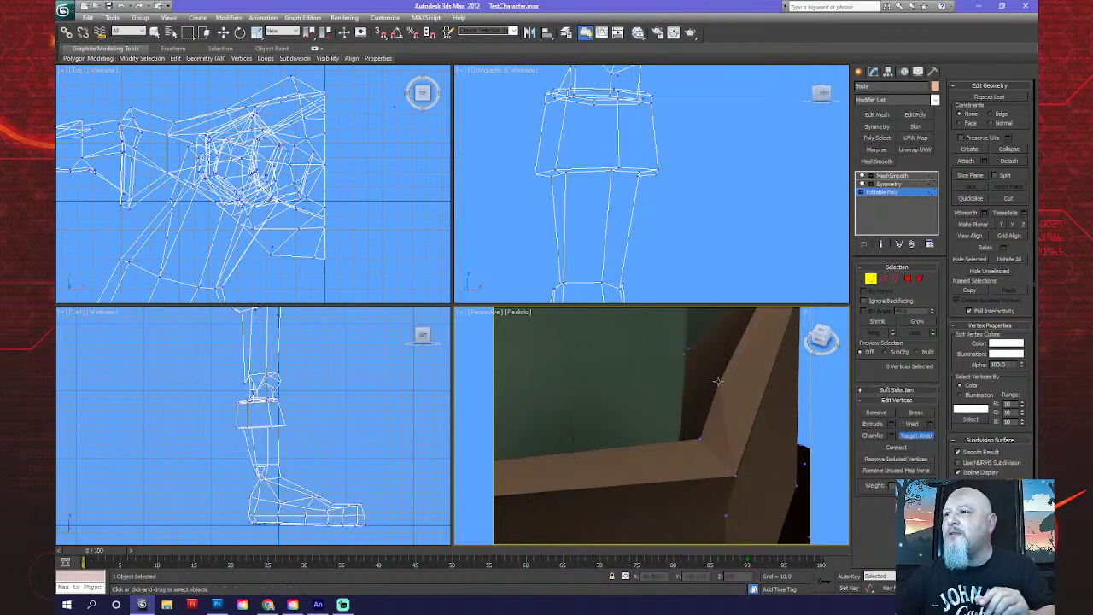
pyautogui.click(699, 441)
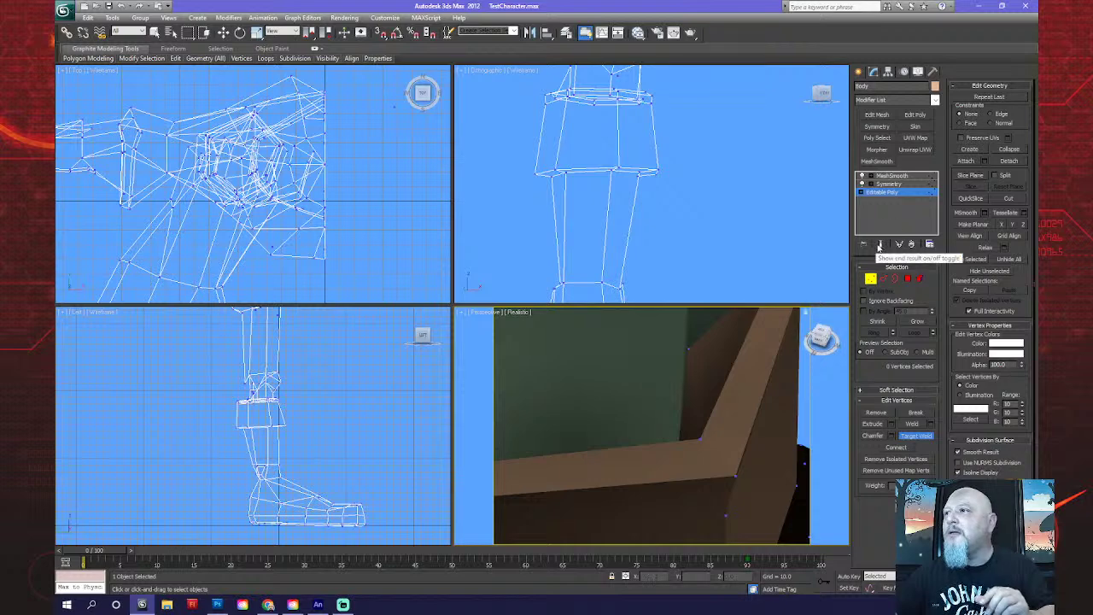
pyautogui.click(882, 245)
pyautogui.scroll(-5, 743, 415)
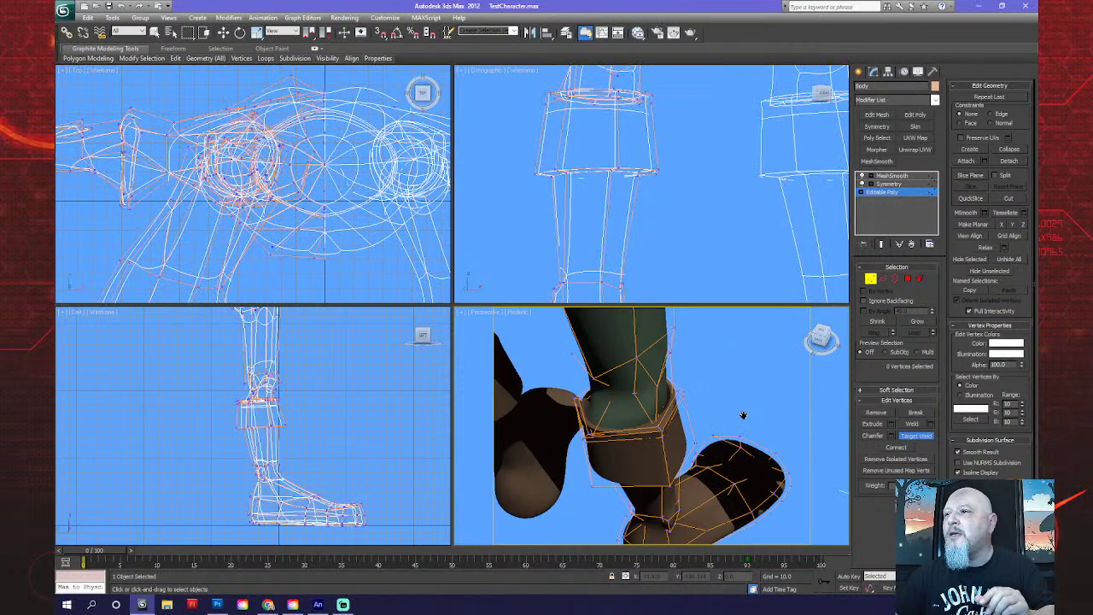
# Switch to edge editing and select a vertical edge on the side of the boot cuff.
pyautogui.scroll(2, 719, 422)
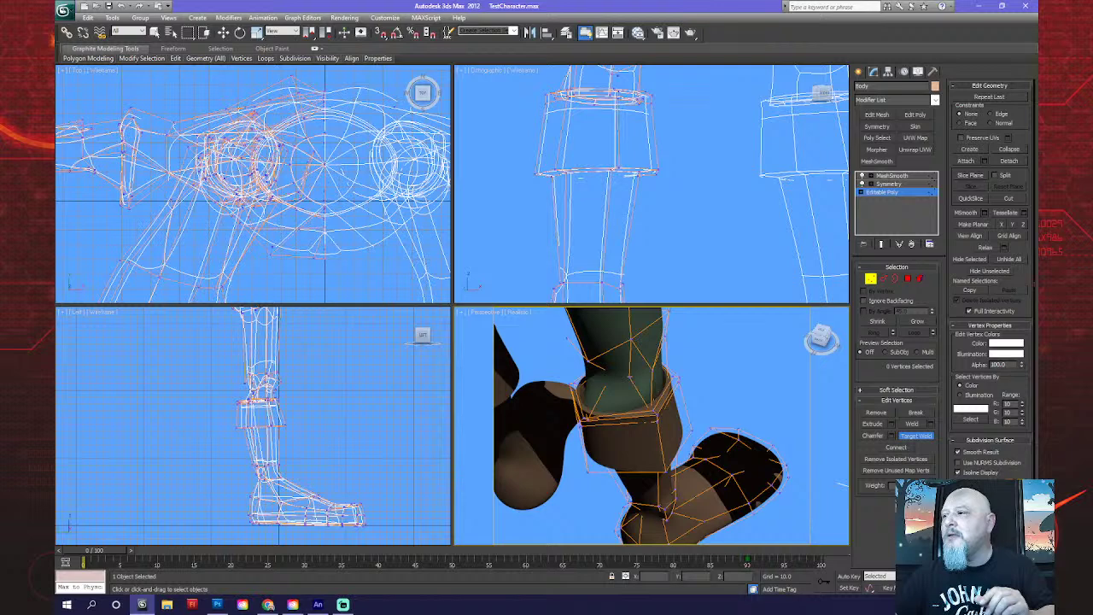
pyautogui.keyDown('alt'); pyautogui.moveTo(647, 448); pyautogui.dragTo(625, 430, button='middle'); pyautogui.keyUp('alt')
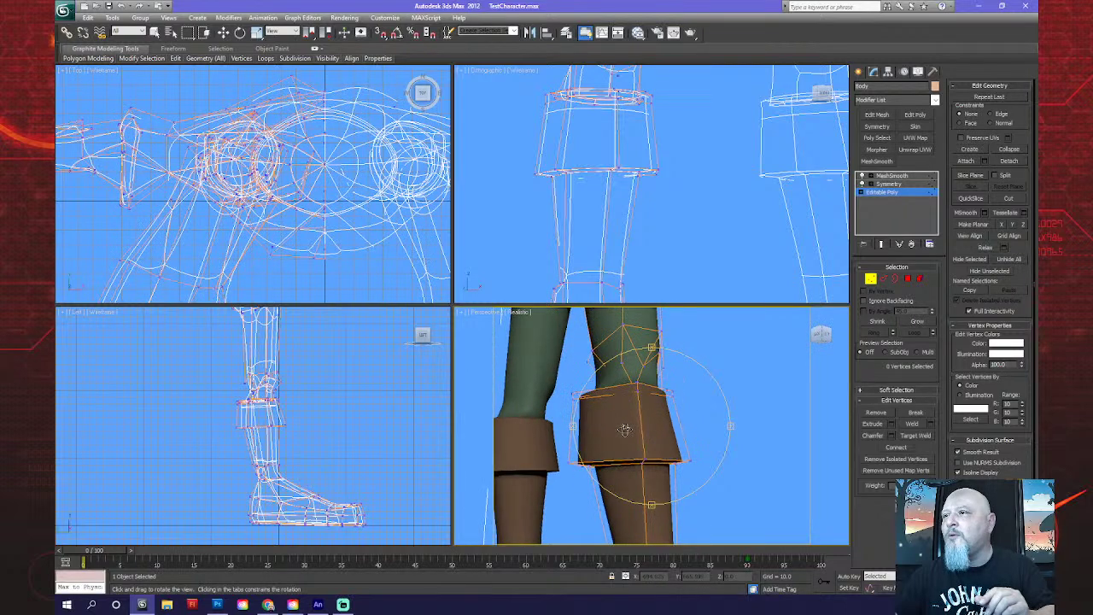
pyautogui.click(880, 279)
pyautogui.press('w')
pyautogui.click(644, 422)
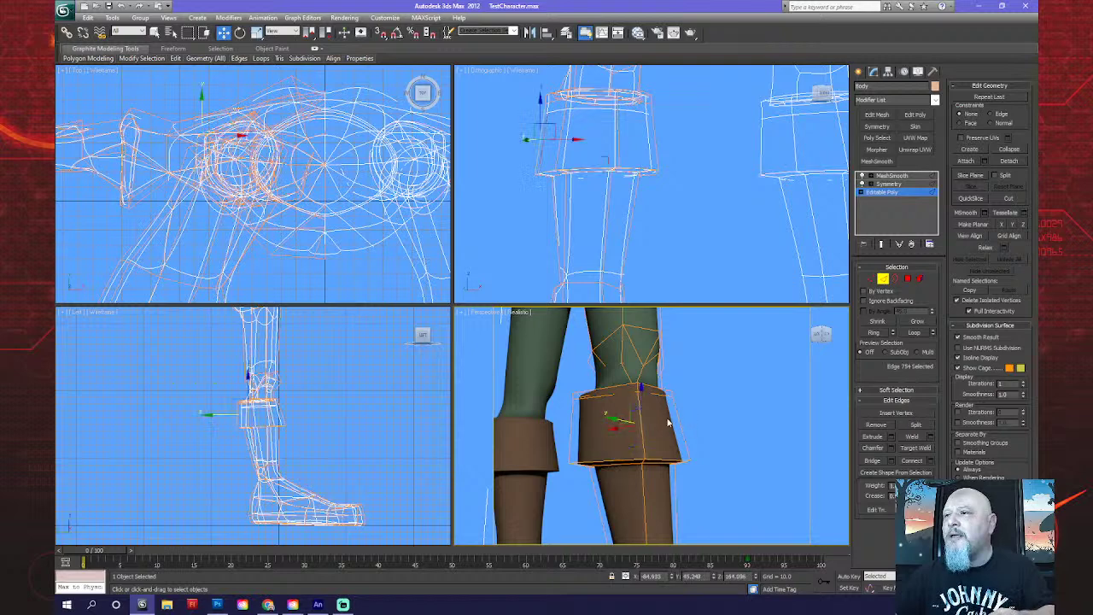
# Turn off the end-result display and show Edged Faces in the perspective view.
pyautogui.hotkey('ctrl', 'r')
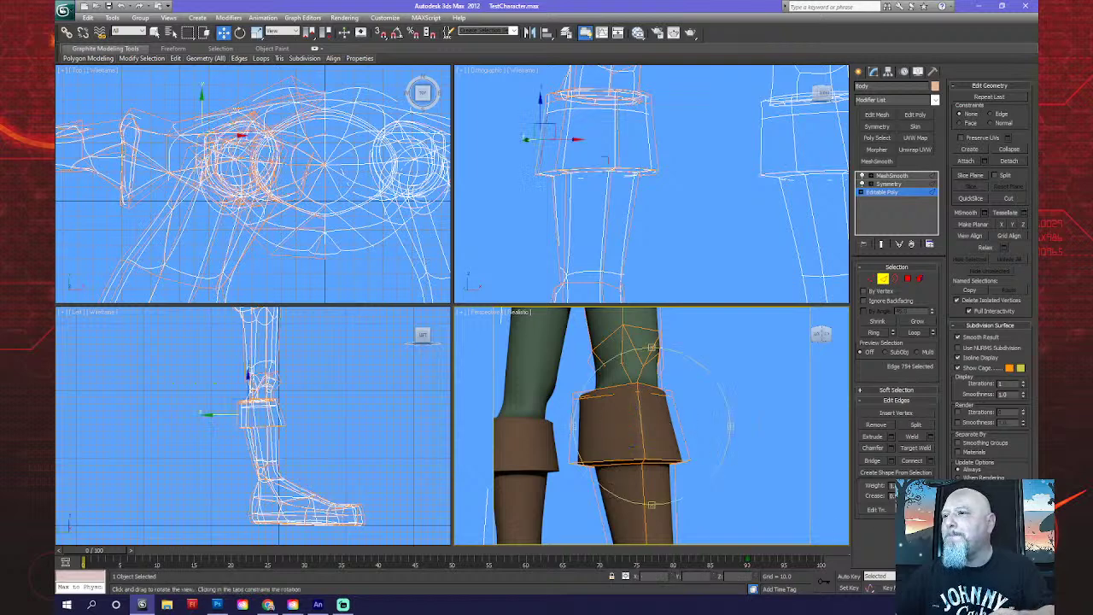
pyautogui.moveTo(656, 461); pyautogui.dragTo(653, 491)
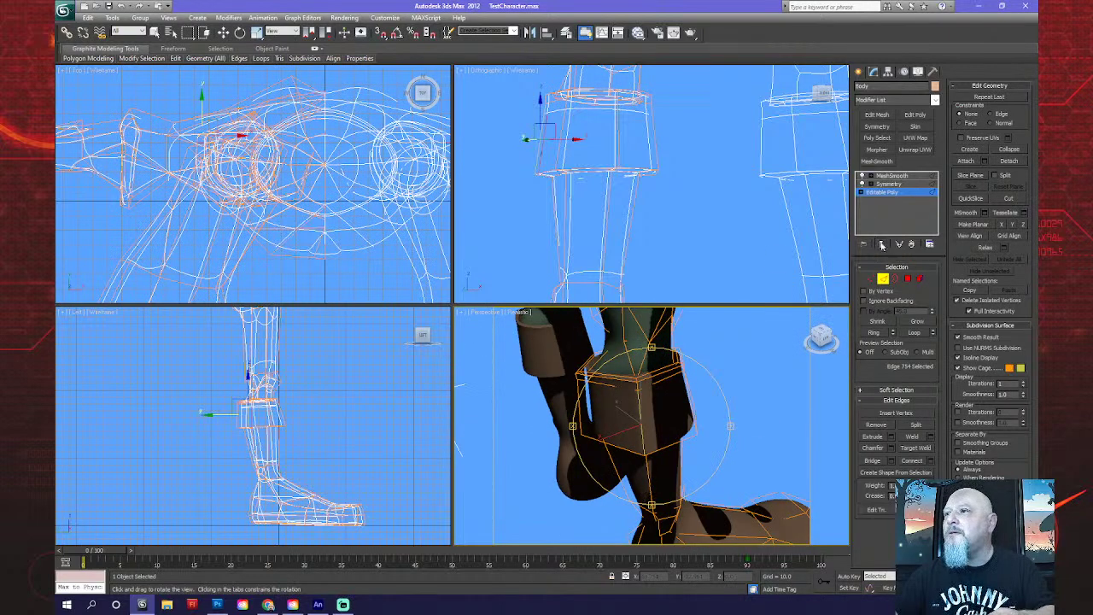
pyautogui.click(880, 244)
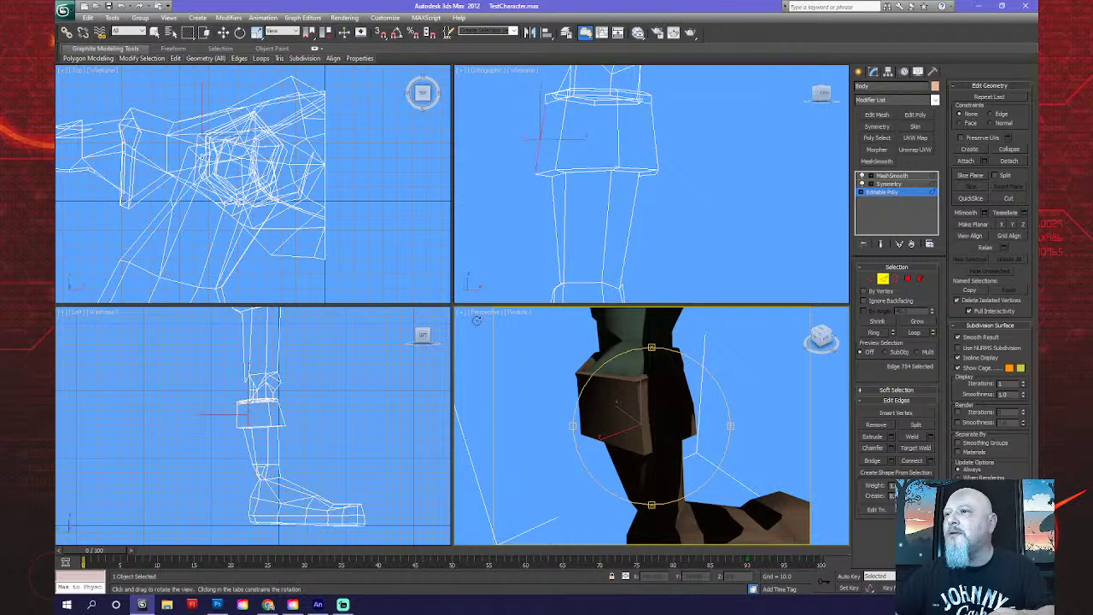
pyautogui.click(515, 314)
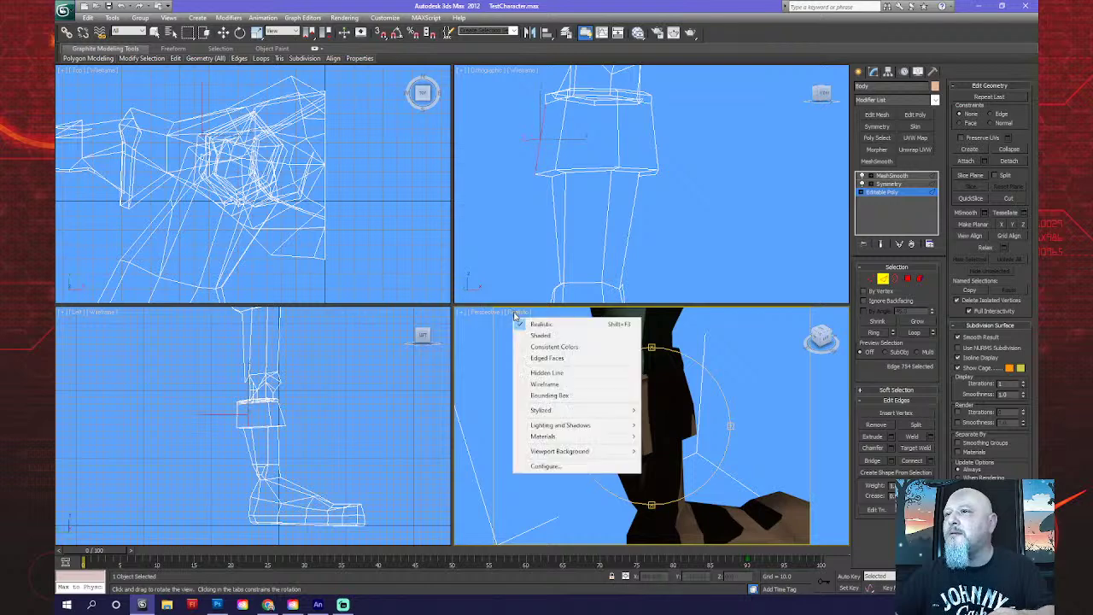
pyautogui.click(550, 363)
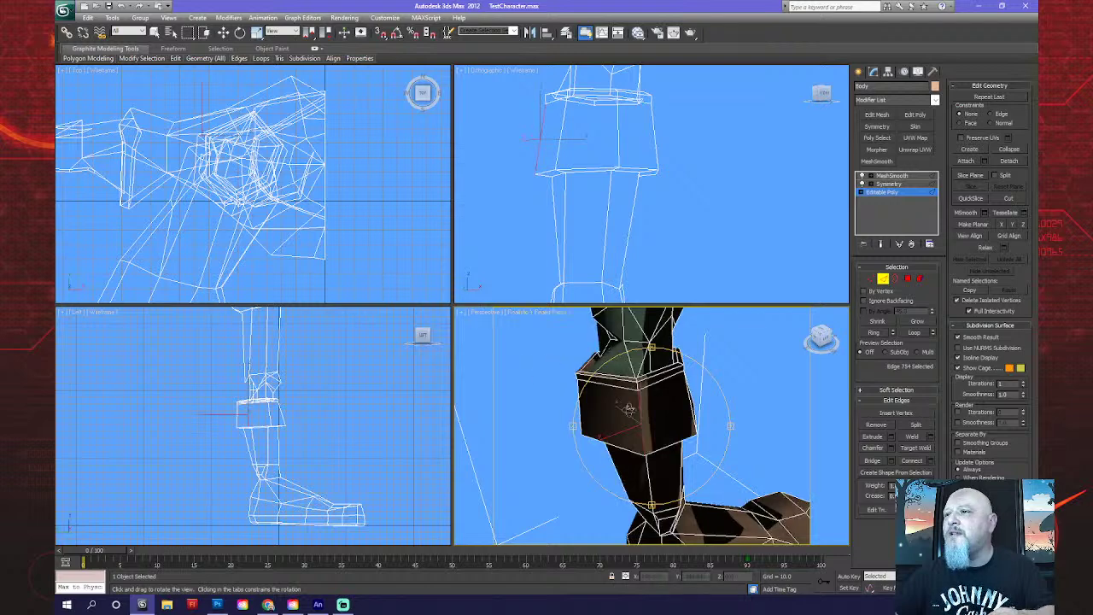
# Enable Ignore Backfacing and select the short and long vertical edges at the cuff's corner.
pyautogui.scroll(8, 652, 427)
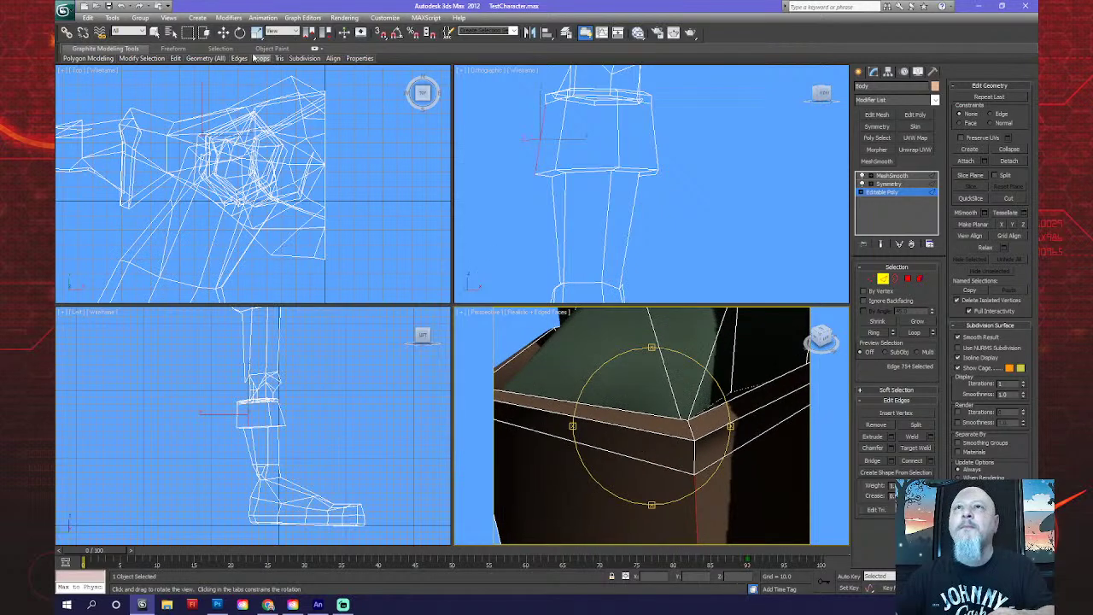
pyautogui.click(155, 33)
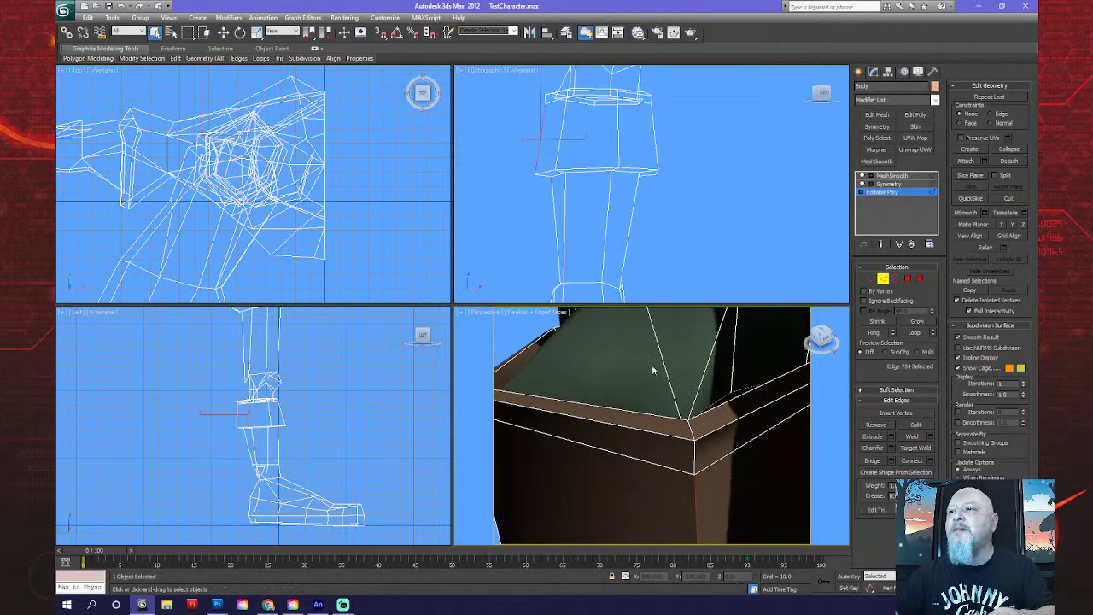
pyautogui.click(695, 455)
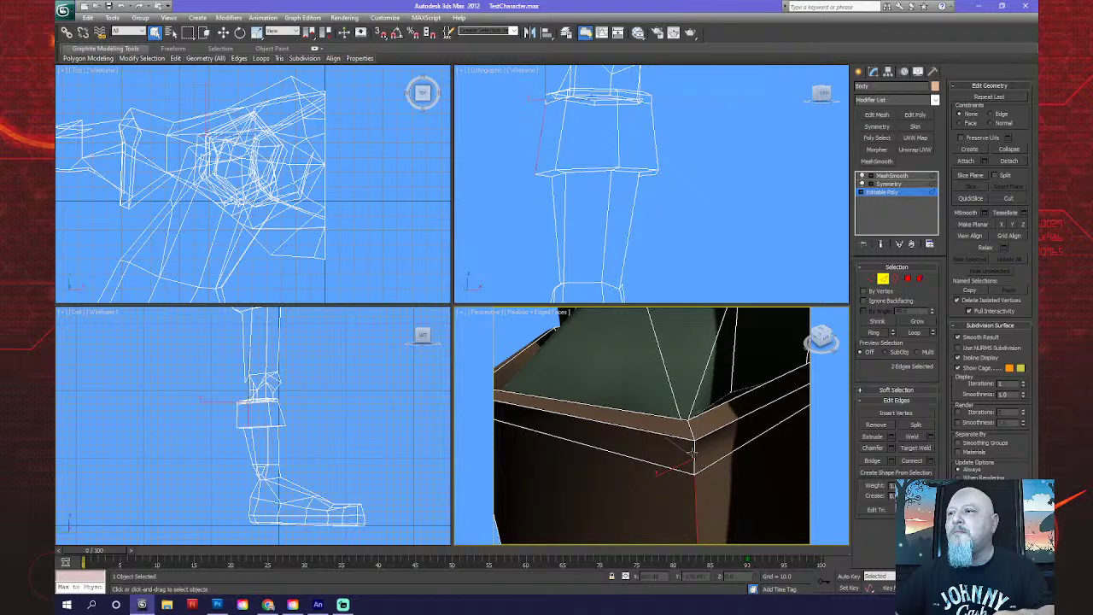
pyautogui.click(696, 466)
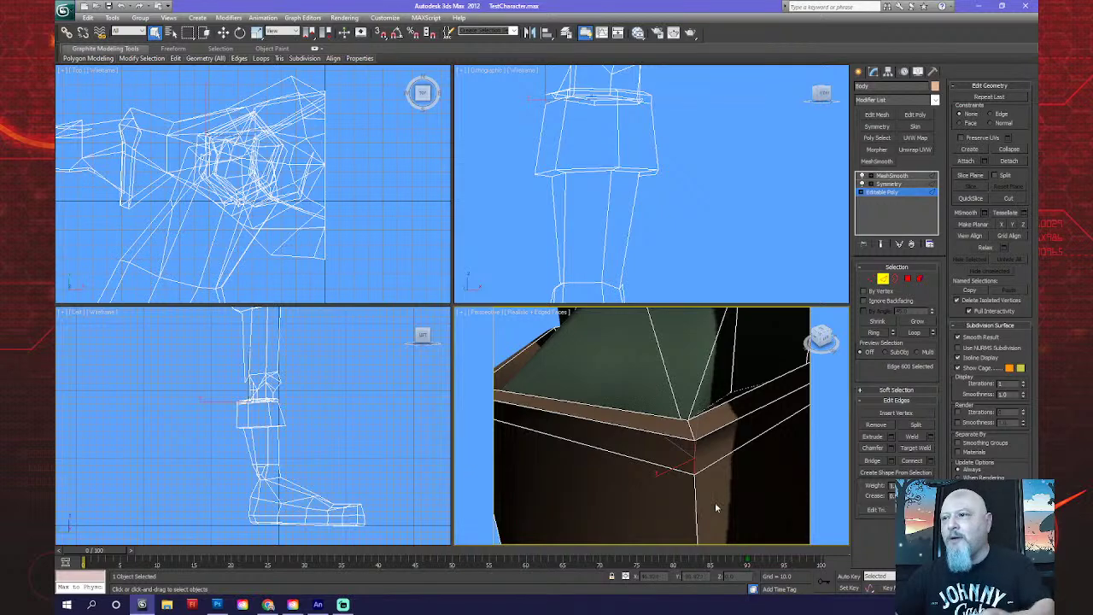
pyautogui.click(864, 301)
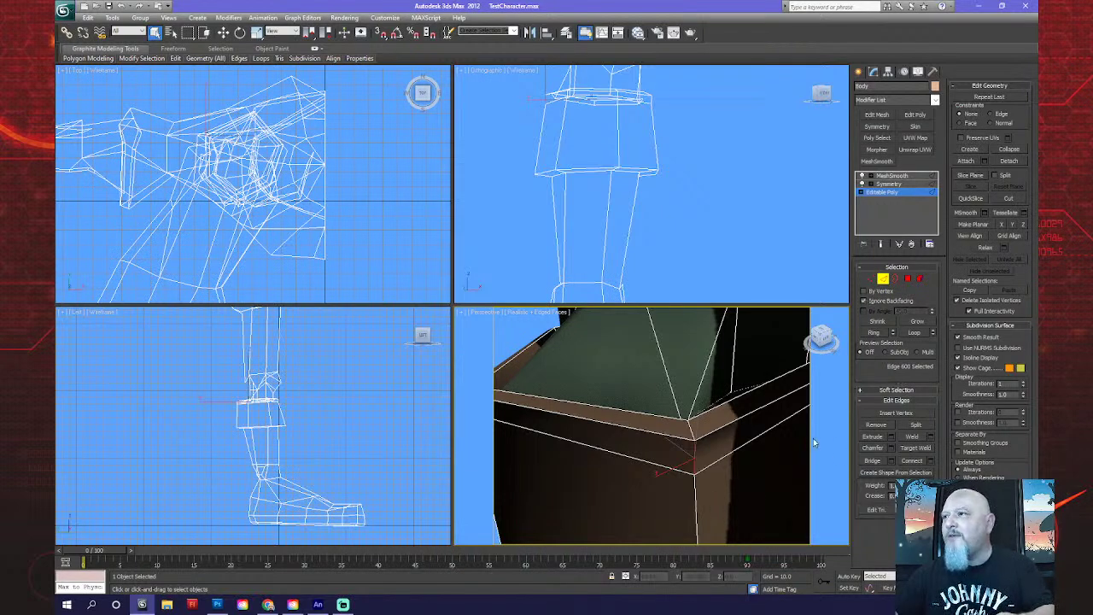
pyautogui.click(695, 512)
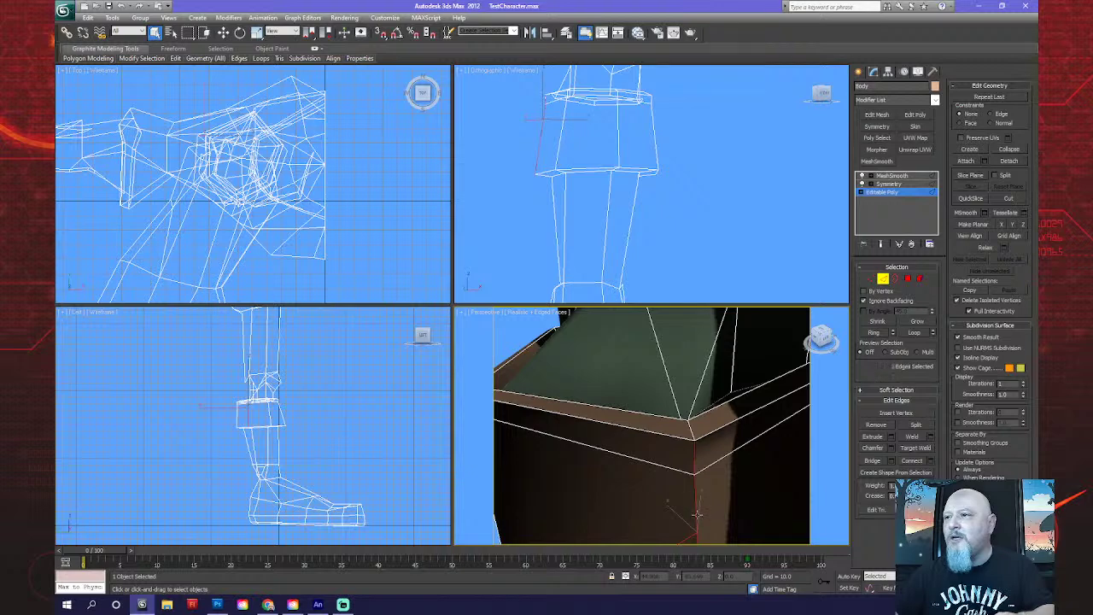
# Add the two short edges crossing the cuff's top rim at the same corner to the edge selection.
pyautogui.scroll(-8, 704, 486)
pyautogui.keyDown('alt'); pyautogui.moveTo(713, 465); pyautogui.dragTo(716, 468, button='middle'); pyautogui.keyUp('alt')
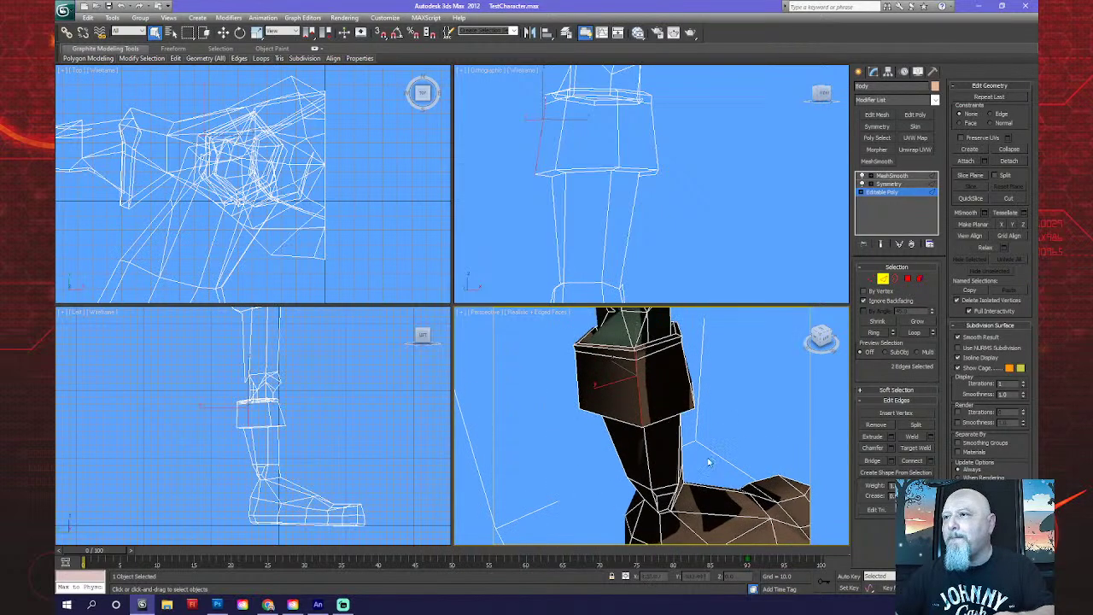
pyautogui.keyDown('alt'); pyautogui.moveTo(654, 446); pyautogui.dragTo(642, 469, button='middle'); pyautogui.keyUp('alt')
pyautogui.scroll(5, 643, 442)
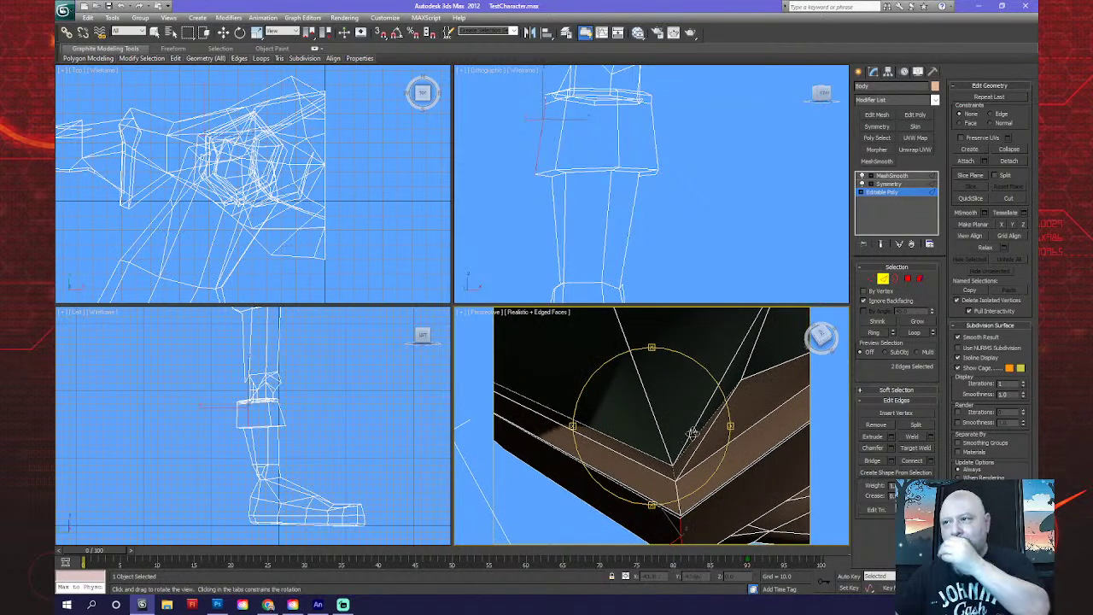
pyautogui.press('w')
pyautogui.click(674, 467)
pyautogui.keyDown('ctrl'); pyautogui.click(679, 493); pyautogui.keyUp('ctrl')
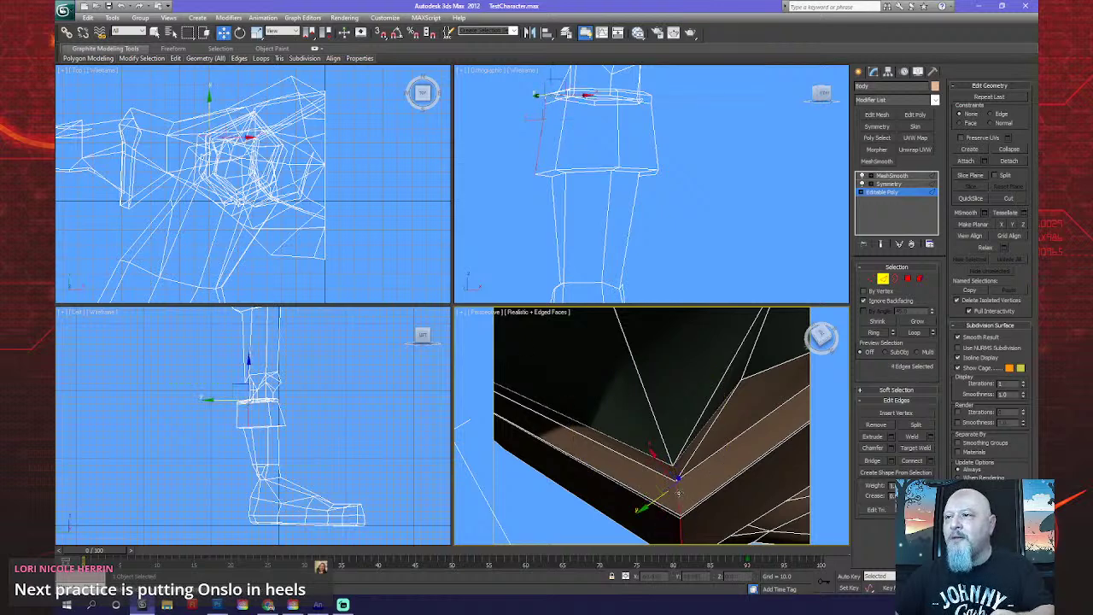
# Try moving the four selected cuff corner edges in the Top view to reshape the corner.
pyautogui.hotkey('ctrl', 'r')
pyautogui.moveTo(683, 461); pyautogui.dragTo(758, 378)
pyautogui.click(321, 245)
pyautogui.moveTo(321, 245); pyautogui.dragTo(259, 205)
pyautogui.click(223, 32)
pyautogui.moveTo(178, 141); pyautogui.dragTo(177, 177)
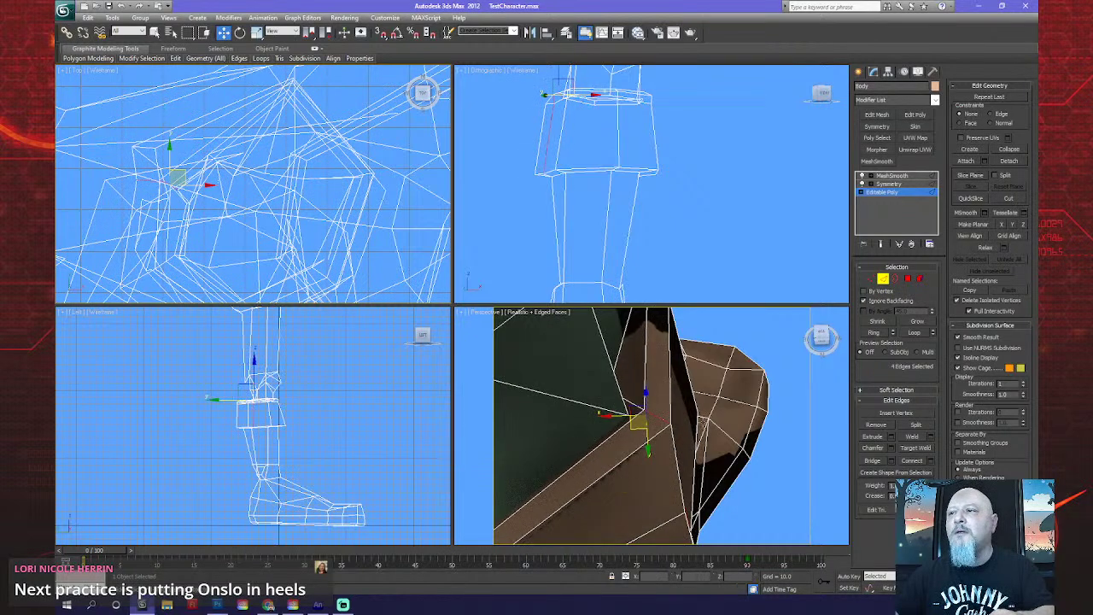
# Examine the shifted cuff corner from several angles and undo the edge move.
pyautogui.press('e')
pyautogui.scroll(6, 569, 427)
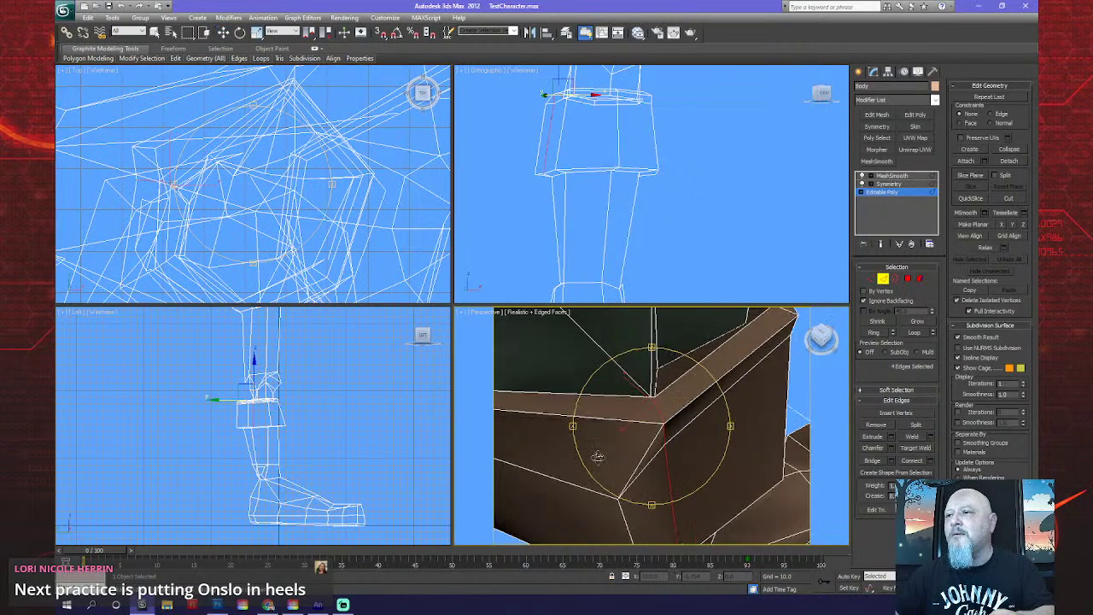
pyautogui.scroll(-6, 570, 427)
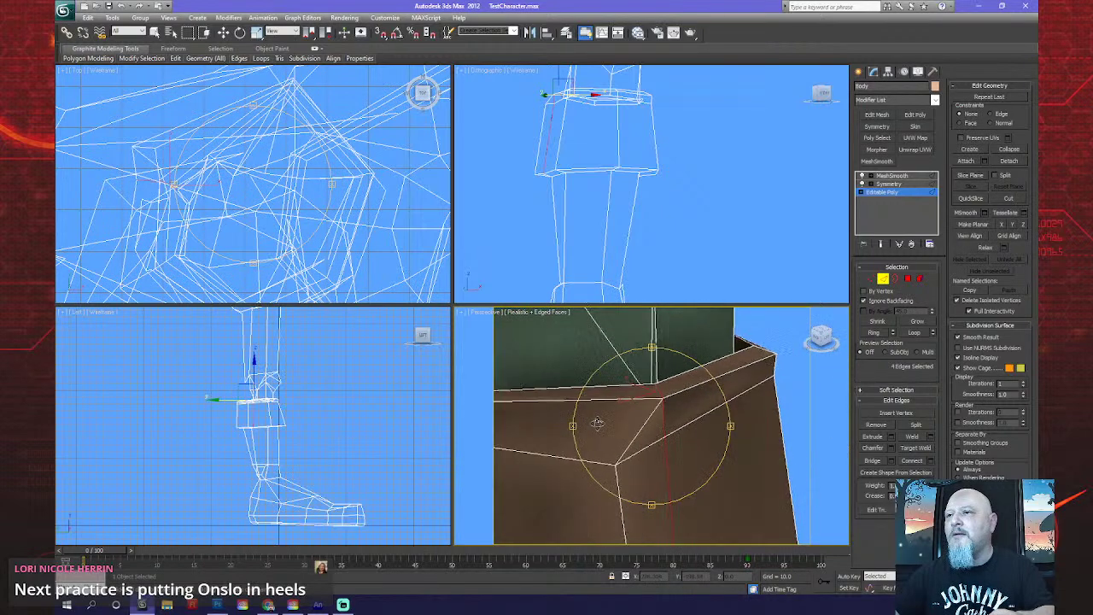
pyautogui.scroll(-3, 603, 422)
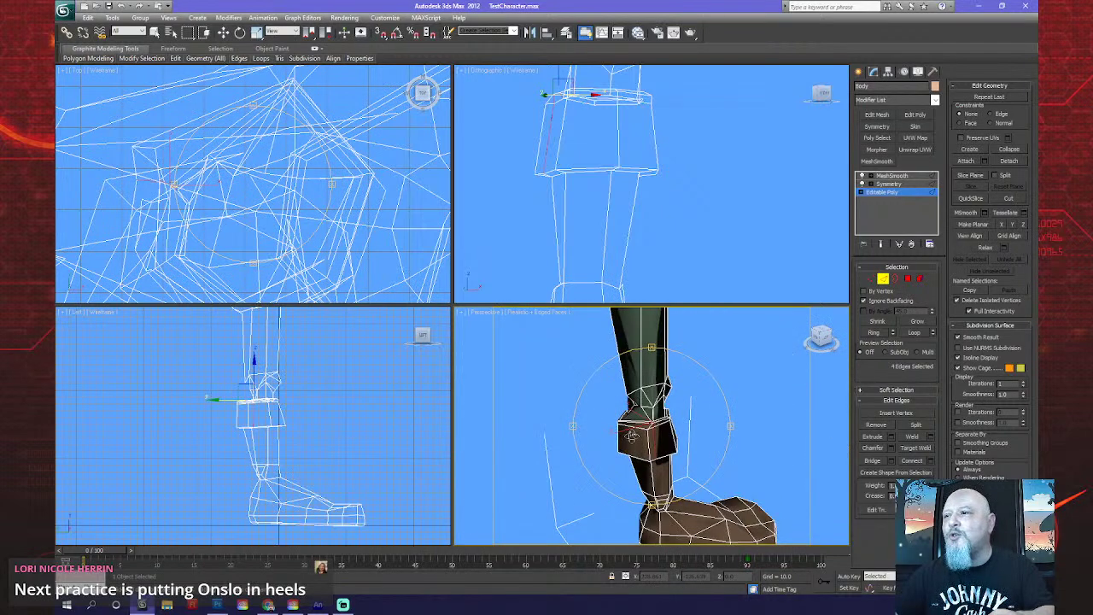
pyautogui.scroll(3, 631, 435)
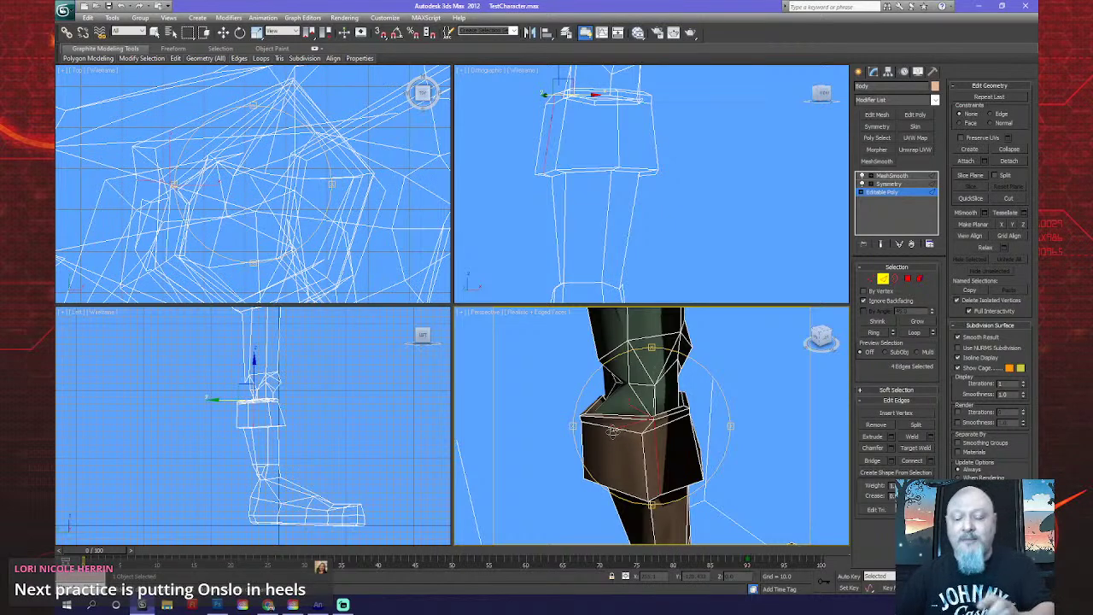
pyautogui.click(612, 428)
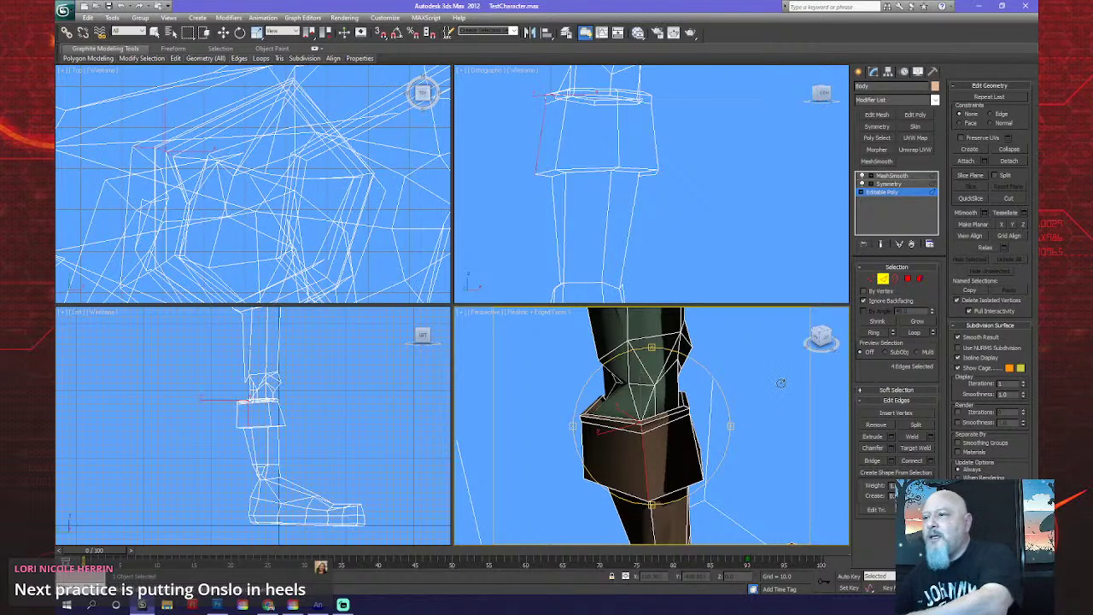
# Delete the four selected corner edges along with their adjoining polygons and inspect the opening in the cuff.
pyautogui.press('Delete')
pyautogui.keyDown('alt'); pyautogui.moveTo(635, 431); pyautogui.dragTo(634, 510, button='middle'); pyautogui.keyUp('alt')
pyautogui.scroll(10, 648, 499)
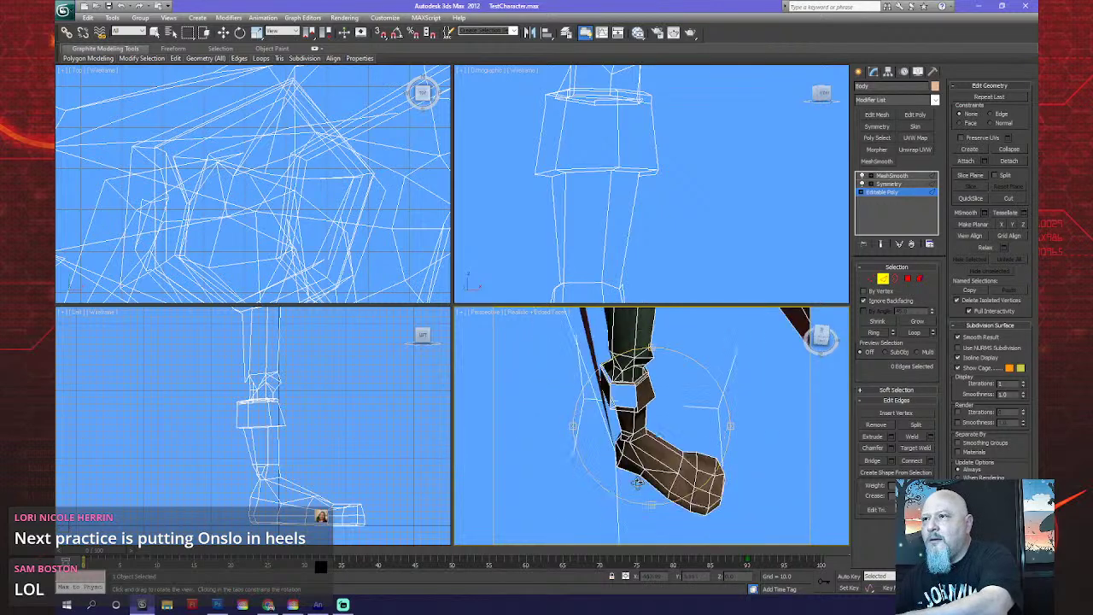
pyautogui.scroll(-8, 657, 478)
pyautogui.scroll(5, 654, 461)
pyautogui.keyDown('alt'); pyautogui.moveTo(640, 456); pyautogui.dragTo(702, 437, button='middle'); pyautogui.keyUp('alt')
pyautogui.scroll(6, 659, 441)
pyautogui.scroll(6, 670, 445)
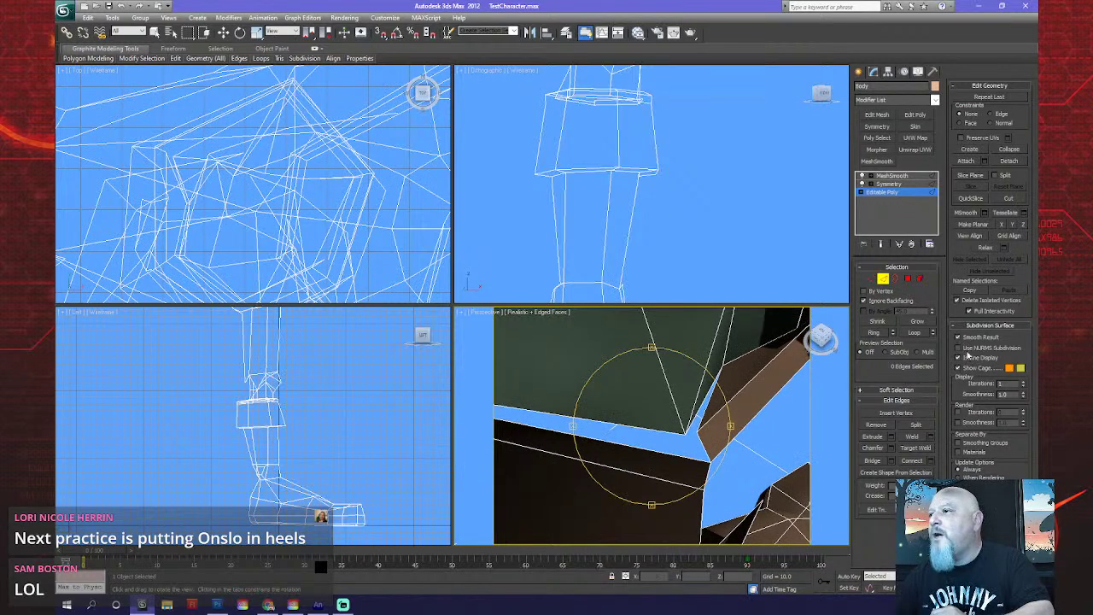
# Target Weld the loose vertex at the cuff's inner rim corner onto the neighbouring trouser-leg vertex.
pyautogui.click(872, 279)
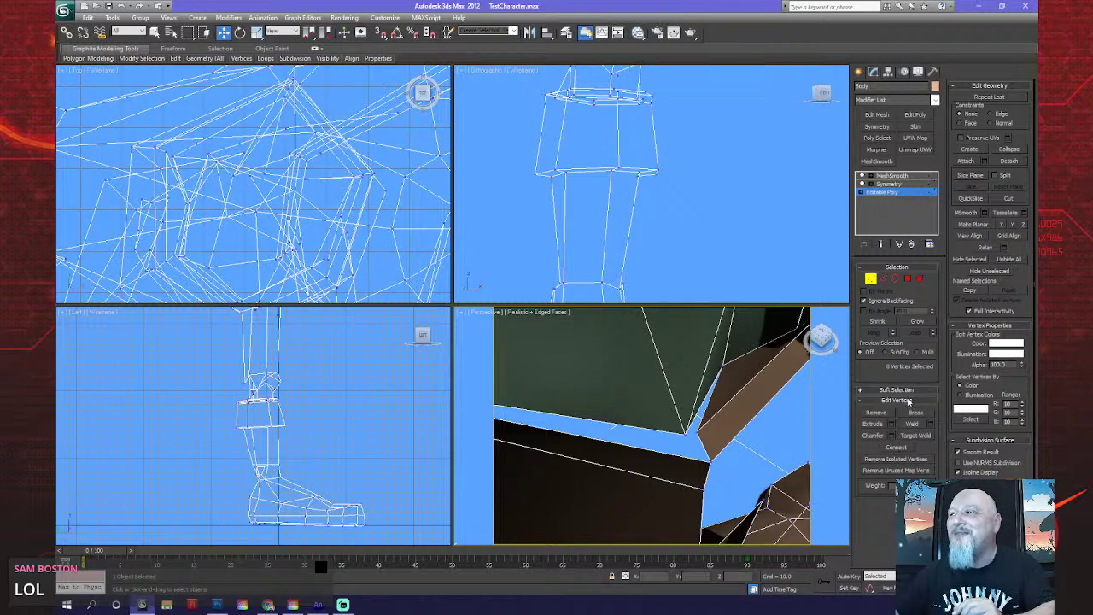
pyautogui.click(915, 435)
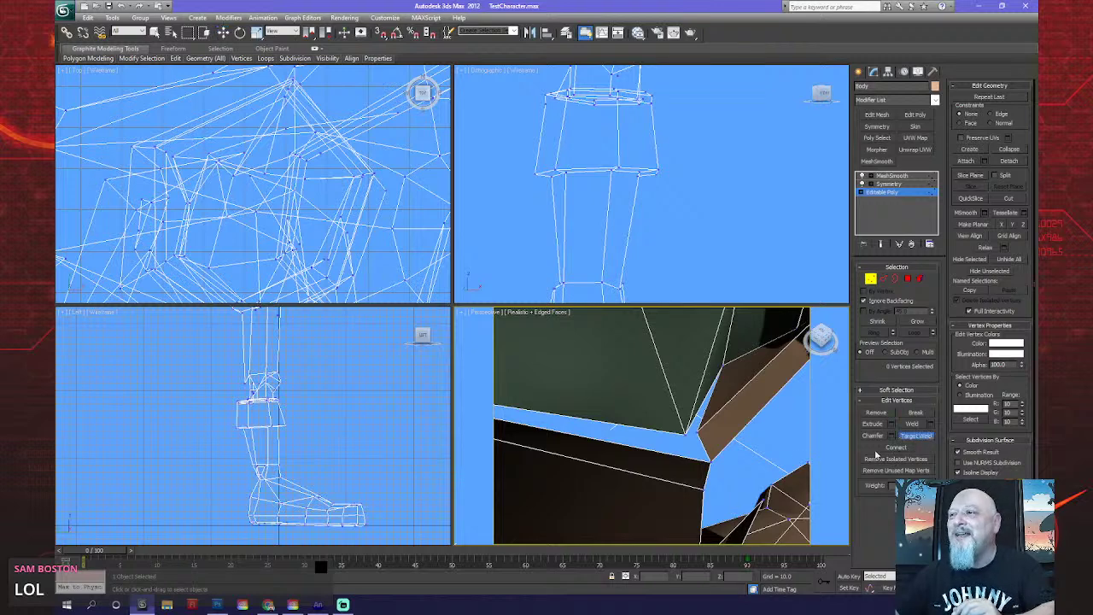
pyautogui.click(698, 435)
pyautogui.click(687, 432)
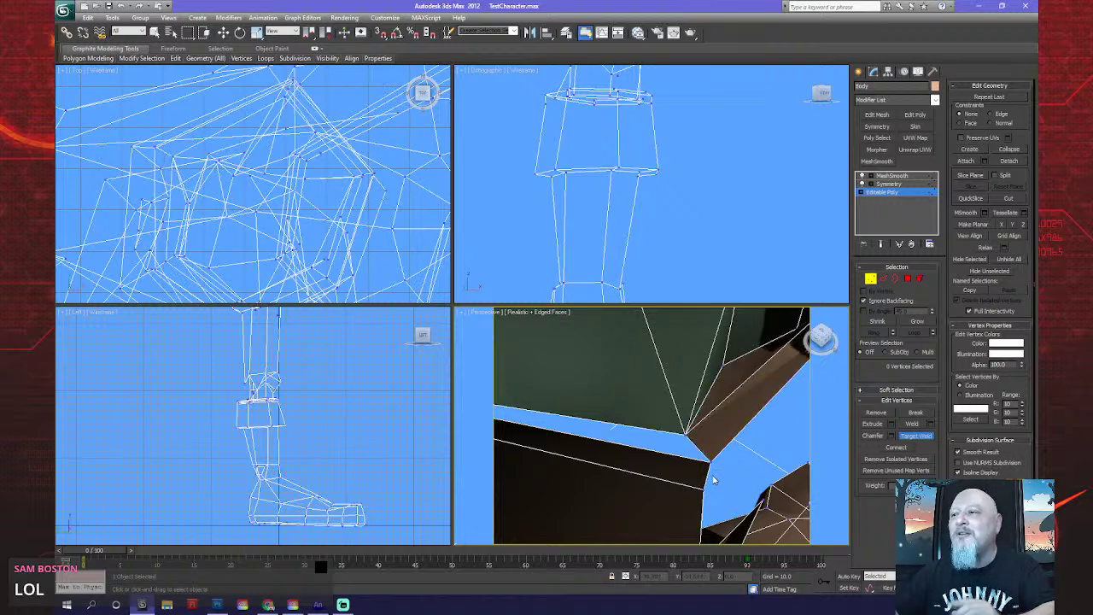
# Create two new polygons along the open side of the boot cuff's rim with the polygon Create tool.
pyautogui.scroll(-5, 714, 479)
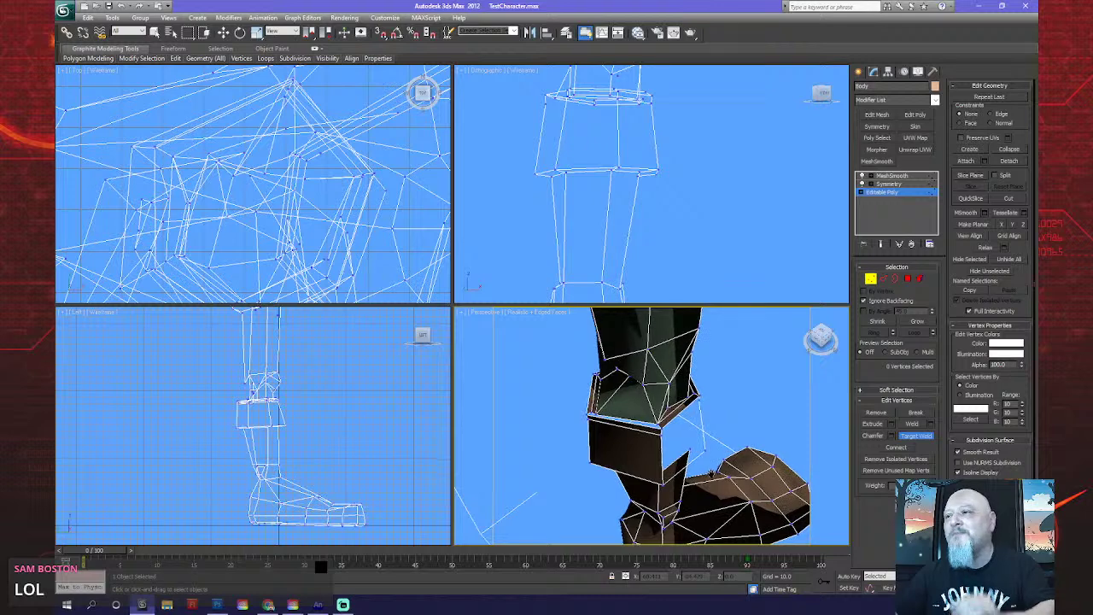
pyautogui.scroll(6, 711, 473)
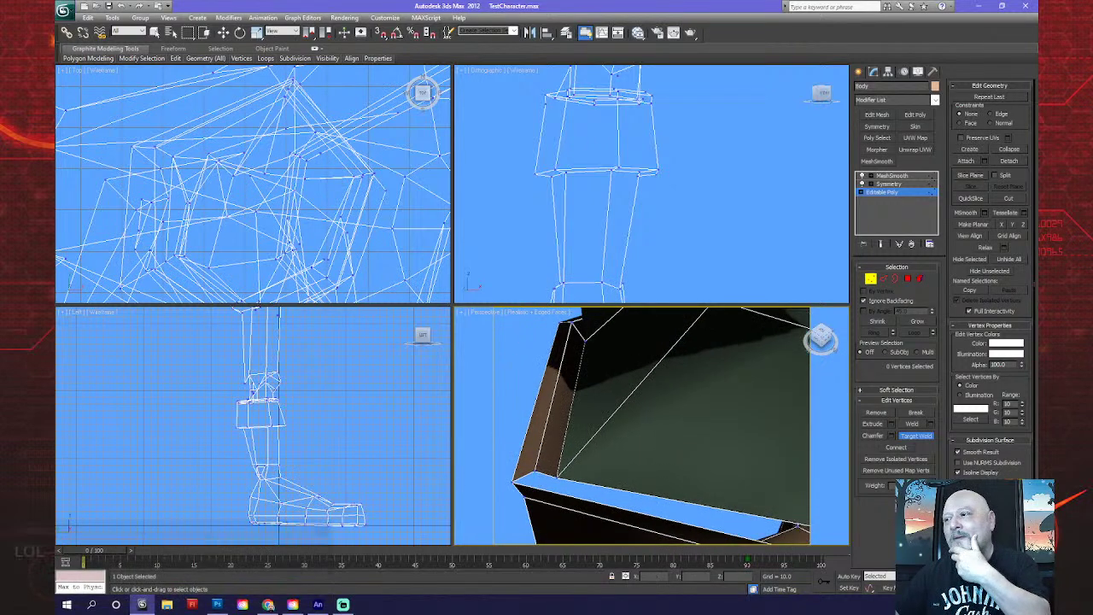
pyautogui.hotkey('ctrl', 'r')
pyautogui.moveTo(669, 480)
pyautogui.mouseDown()
pyautogui.moveTo(641, 479)
pyautogui.moveTo(681, 451)
pyautogui.moveTo(620, 448)
pyautogui.moveTo(593, 471)
pyautogui.moveTo(566, 441)
pyautogui.moveTo(543, 441)
pyautogui.moveTo(603, 438)
pyautogui.moveTo(517, 429)
pyautogui.moveTo(552, 429)
pyautogui.moveTo(670, 476)
pyautogui.moveTo(651, 411)
pyautogui.moveTo(646, 456)
pyautogui.moveTo(662, 472)
pyautogui.mouseUp()
pyautogui.scroll(4, 662, 472)
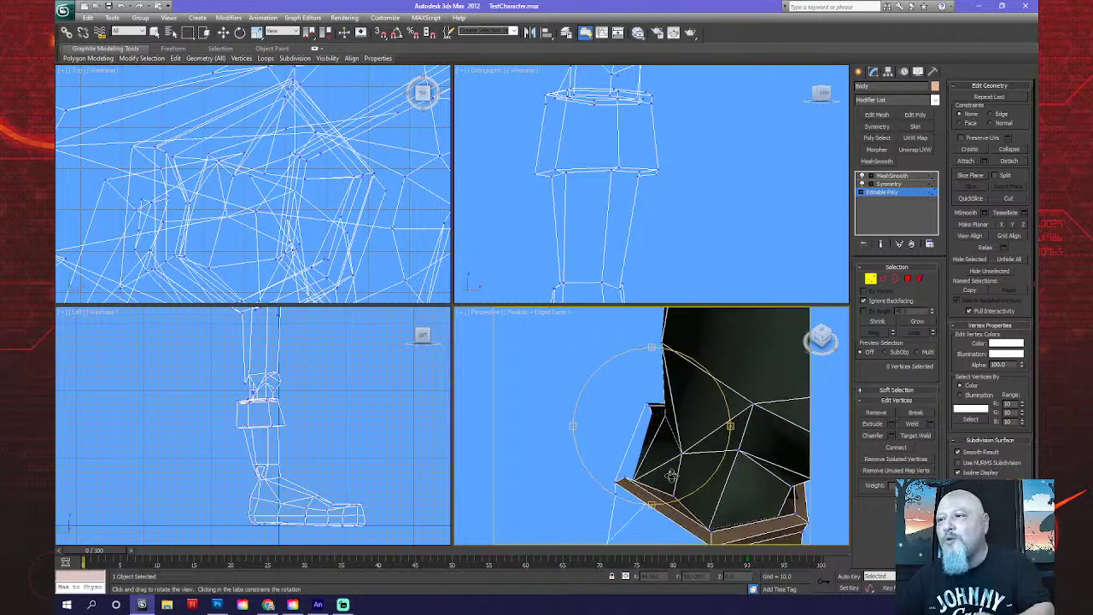
pyautogui.click(910, 279)
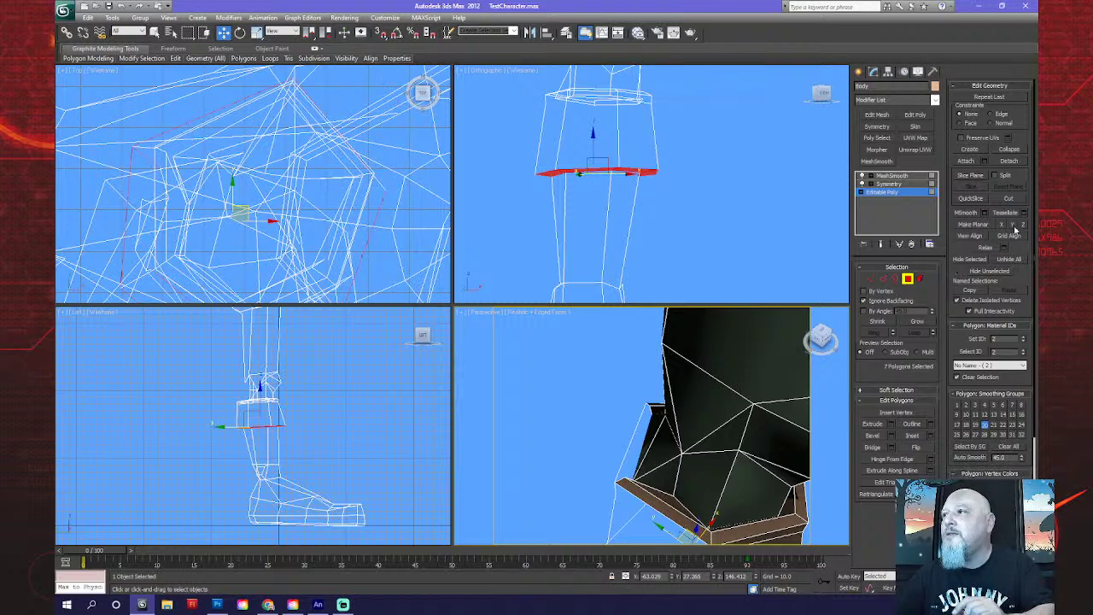
pyautogui.click(971, 175)
pyautogui.click(973, 176)
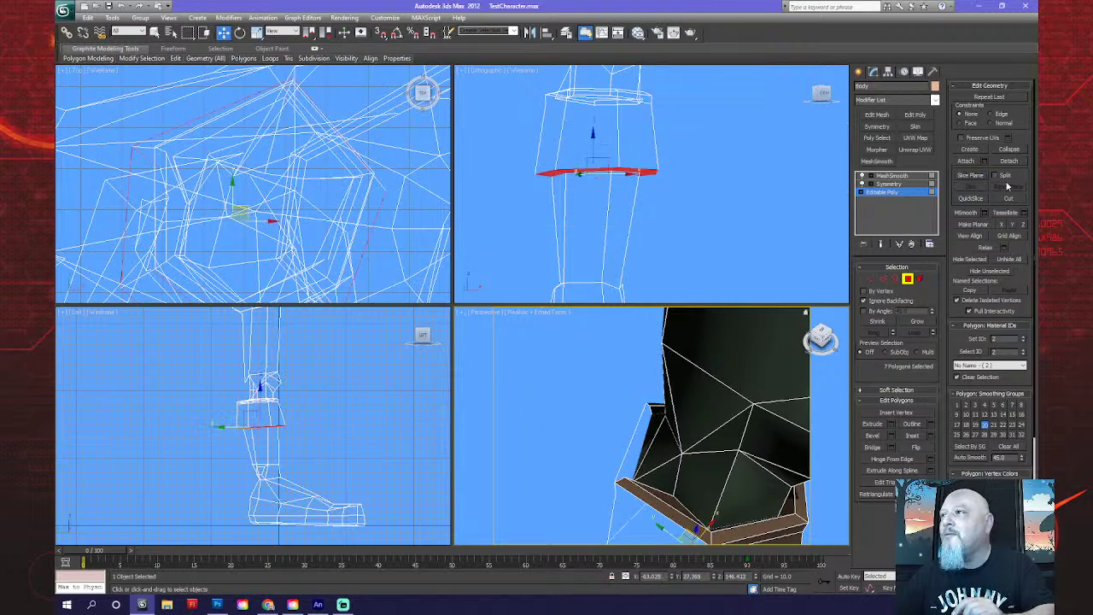
pyautogui.click(971, 149)
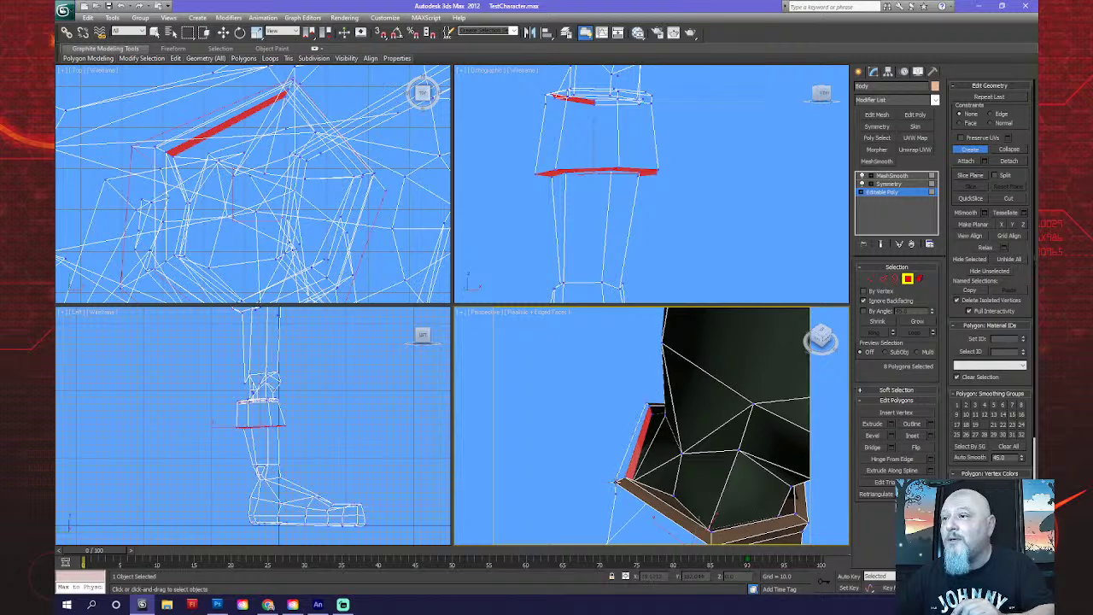
pyautogui.moveTo(617, 483); pyautogui.dragTo(622, 485)
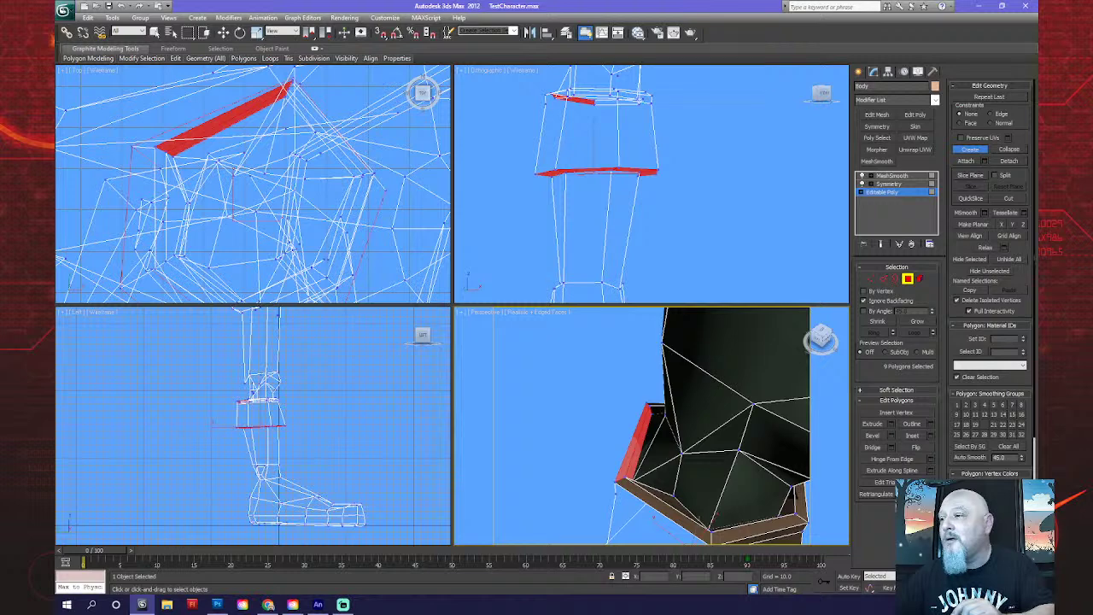
# Create another polygon closing the narrow gap along the inside of the boot cuff's rim, in the maximized Perspective view.
pyautogui.keyDown('alt'); pyautogui.moveTo(717, 401); pyautogui.dragTo(690, 494, button='middle'); pyautogui.keyUp('alt')
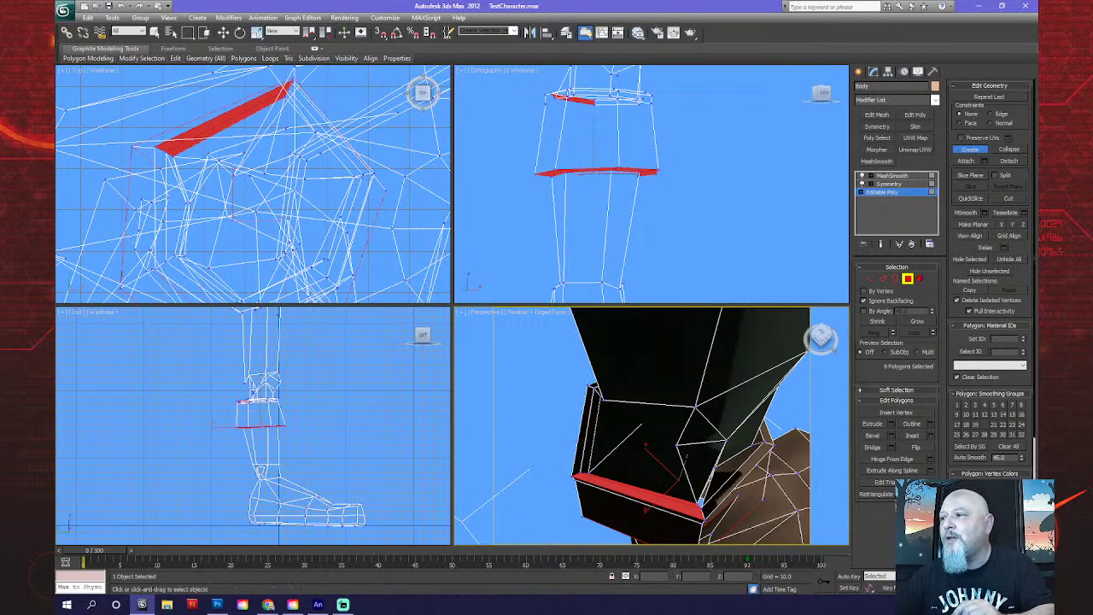
pyautogui.hotkey('alt', 'w')
pyautogui.keyDown('alt'); pyautogui.moveTo(503, 433); pyautogui.dragTo(515, 436, button='middle'); pyautogui.keyUp('alt')
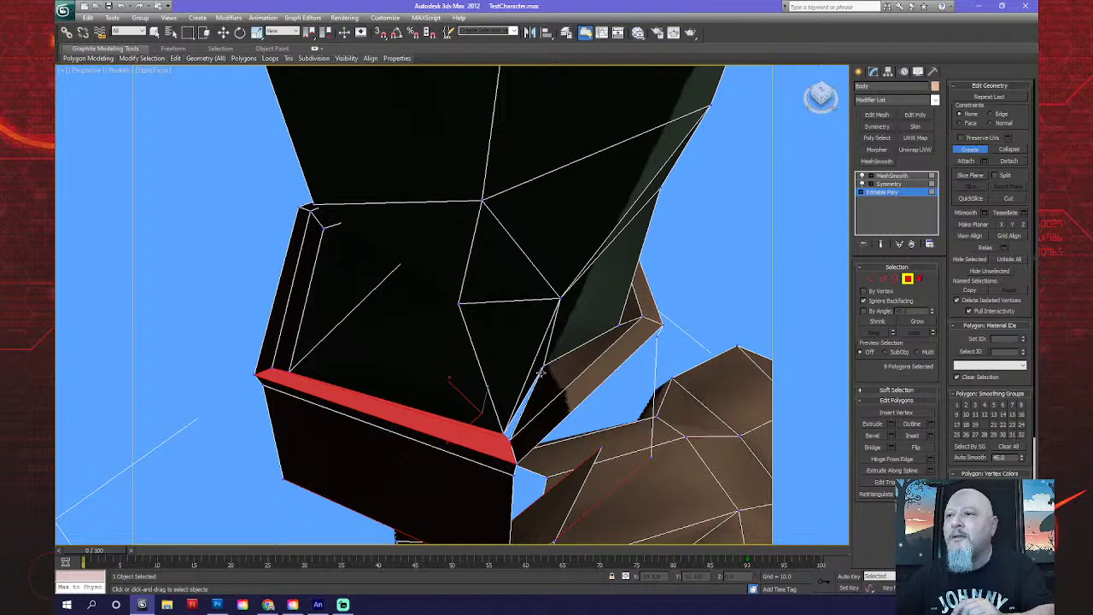
pyautogui.keyDown('ctrl'); pyautogui.click(505, 431); pyautogui.keyUp('ctrl')
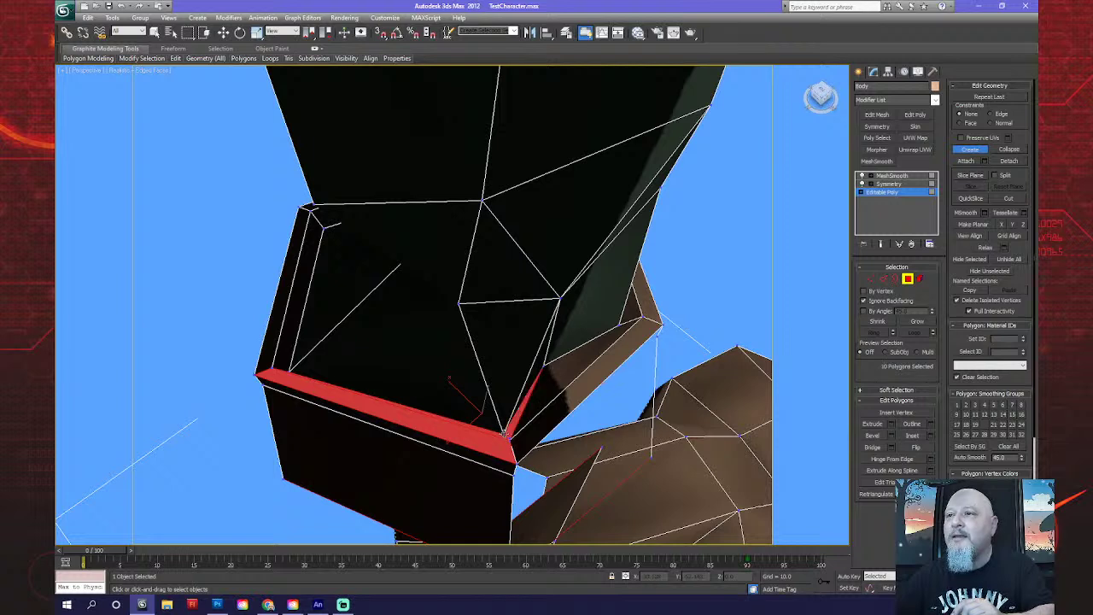
# Create a polygon filling the narrow band just below the rim on the cuff's open side.
pyautogui.keyDown('alt'); pyautogui.moveTo(542, 414); pyautogui.dragTo(504, 372, button='middle'); pyautogui.keyUp('alt')
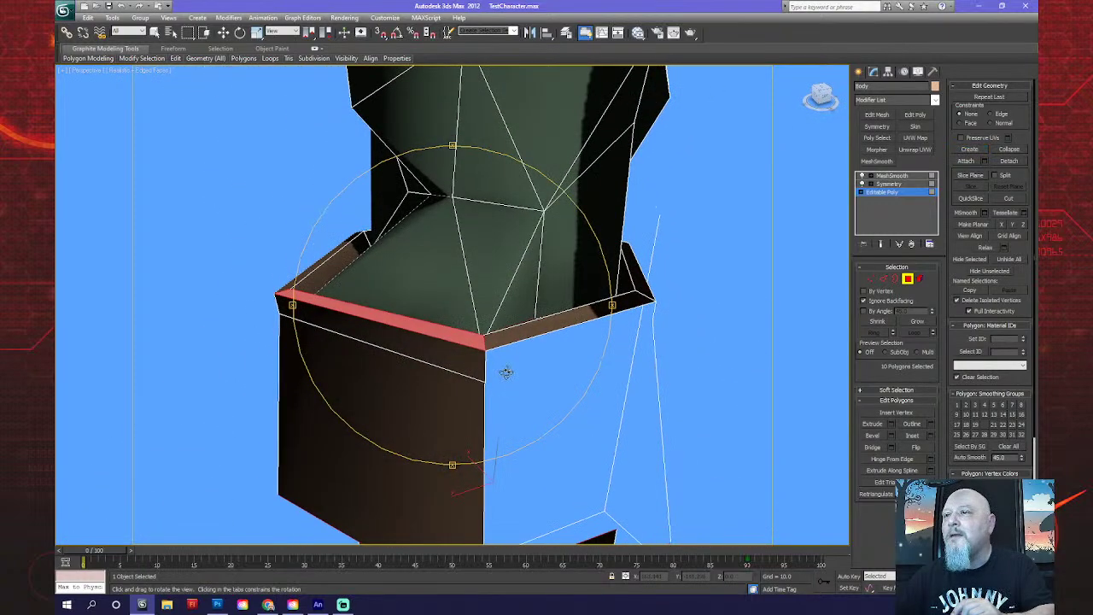
pyautogui.click(155, 31)
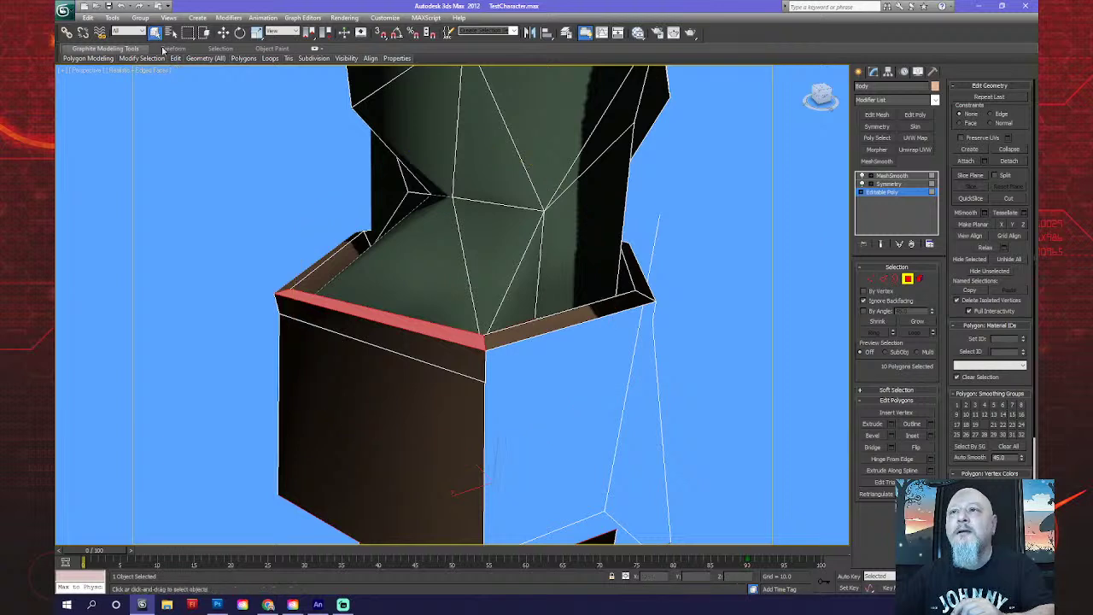
pyautogui.click(970, 149)
pyautogui.click(493, 382)
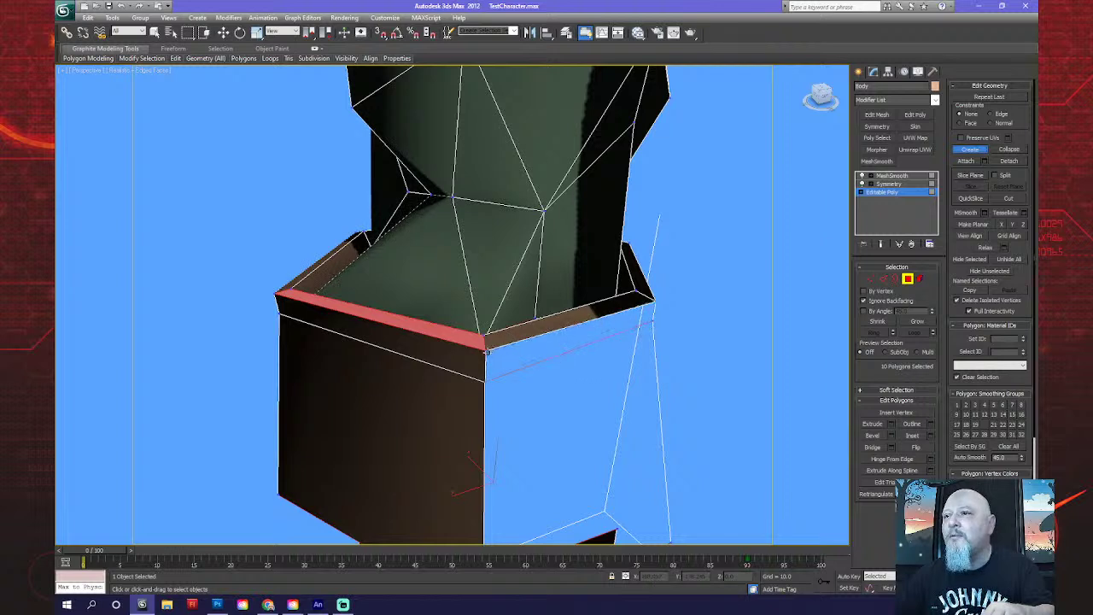
pyautogui.click(484, 348)
# Create a large polygon closing the open side of the boot cuff between the upper band and the lower edge.
pyautogui.keyDown('alt'); pyautogui.moveTo(541, 390); pyautogui.dragTo(495, 397, button='middle'); pyautogui.keyUp('alt')
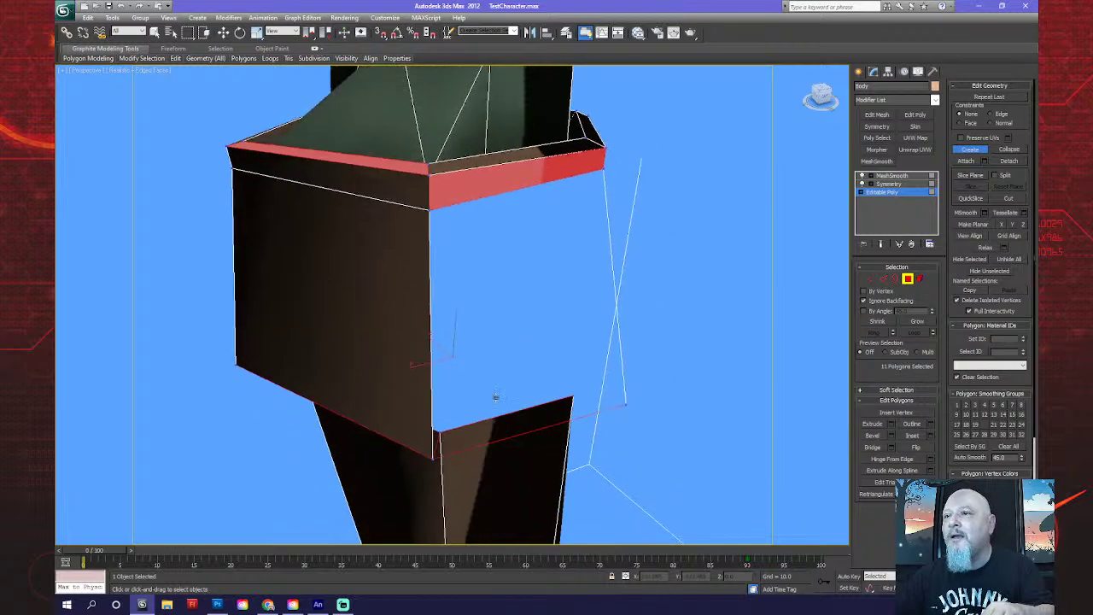
pyautogui.click(444, 459)
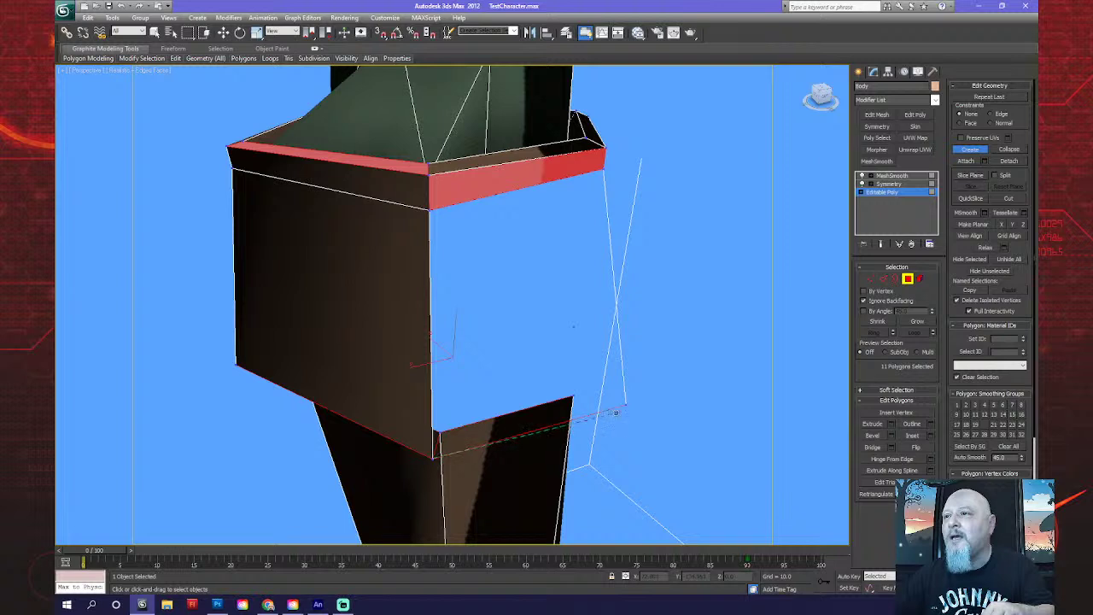
pyautogui.click(624, 405)
pyautogui.click(603, 167)
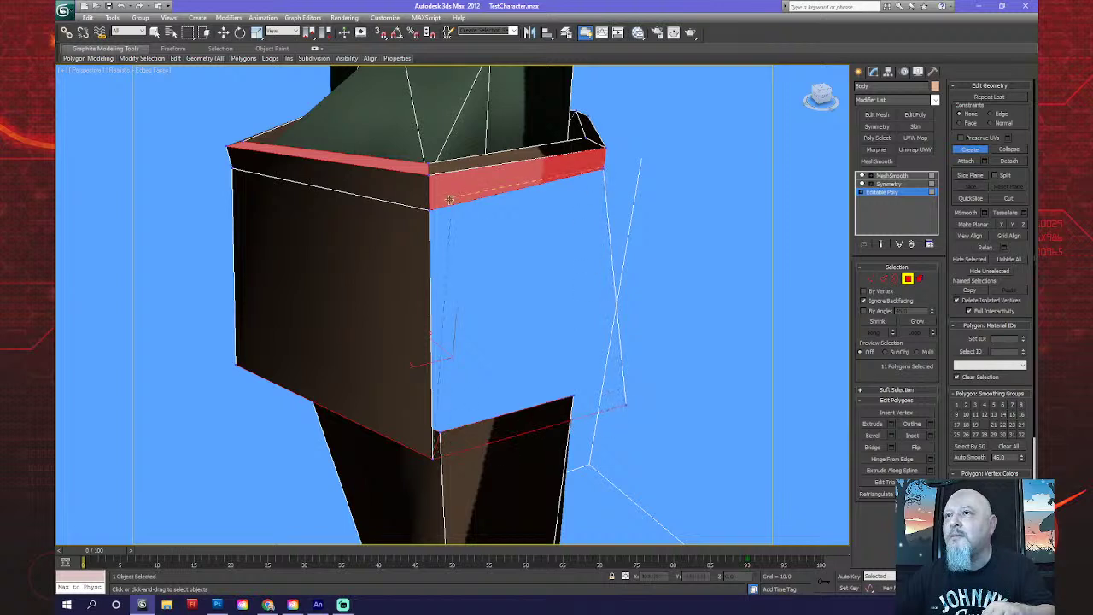
pyautogui.doubleClick(428, 211)
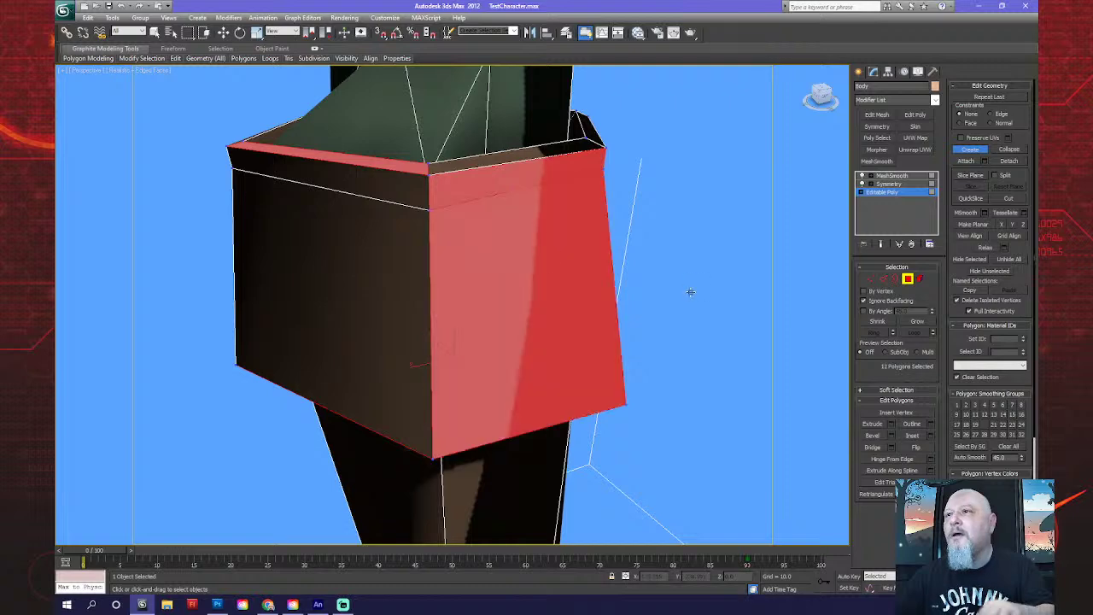
# Compare the material IDs of the new cuff side polygons with those of the neighbouring side and underside polygons.
pyautogui.keyDown('alt'); pyautogui.moveTo(453, 342); pyautogui.dragTo(478, 348, button='middle'); pyautogui.keyUp('alt')
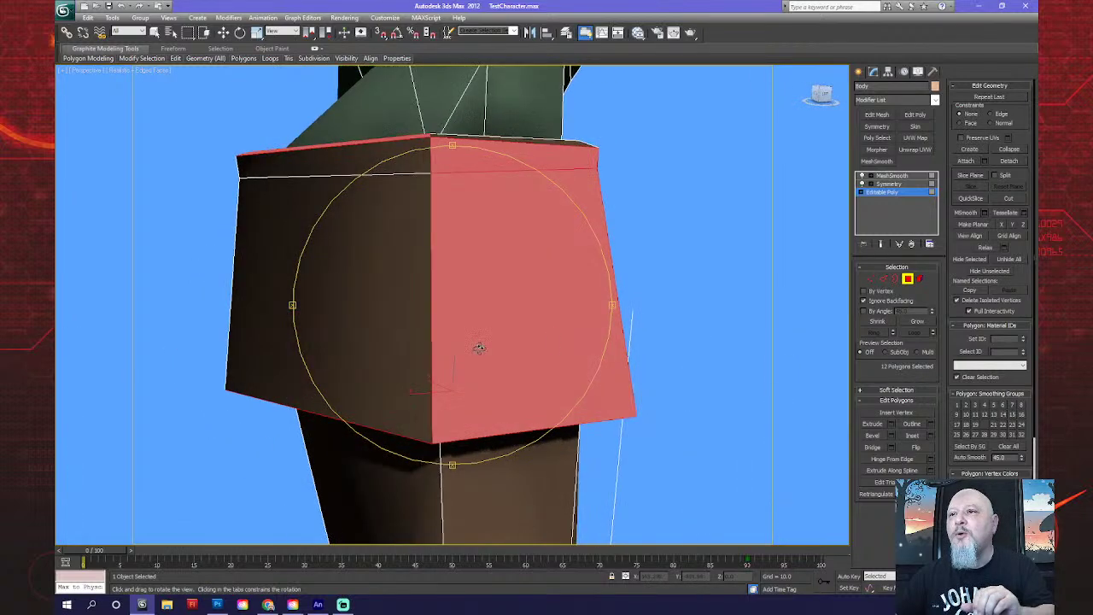
pyautogui.keyDown('alt'); pyautogui.moveTo(385, 371); pyautogui.dragTo(354, 286, button='middle'); pyautogui.keyUp('alt')
pyautogui.click(155, 32)
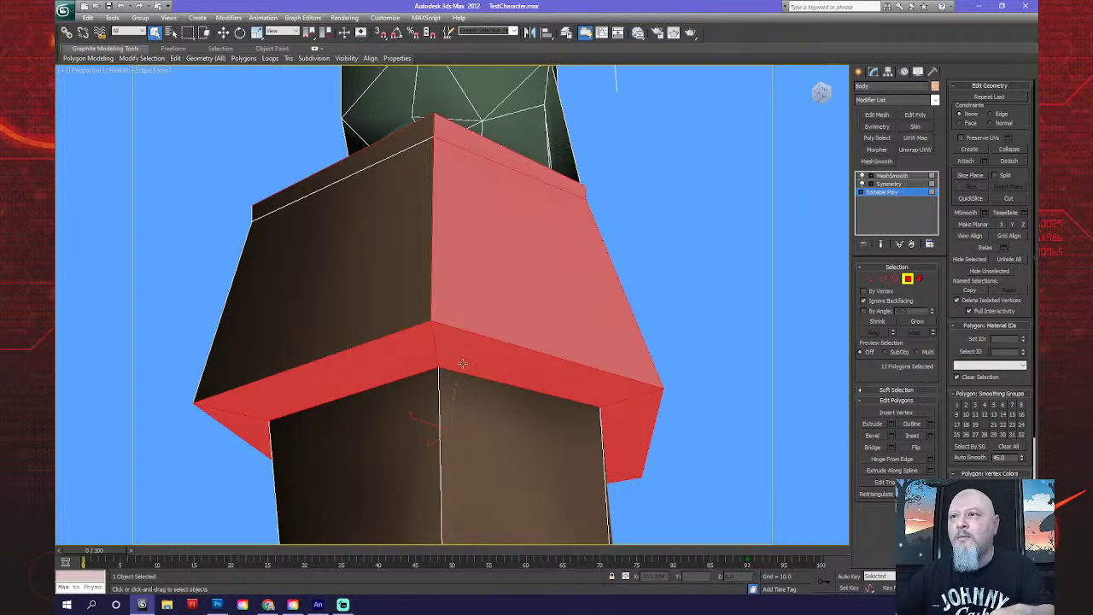
pyautogui.click(390, 370)
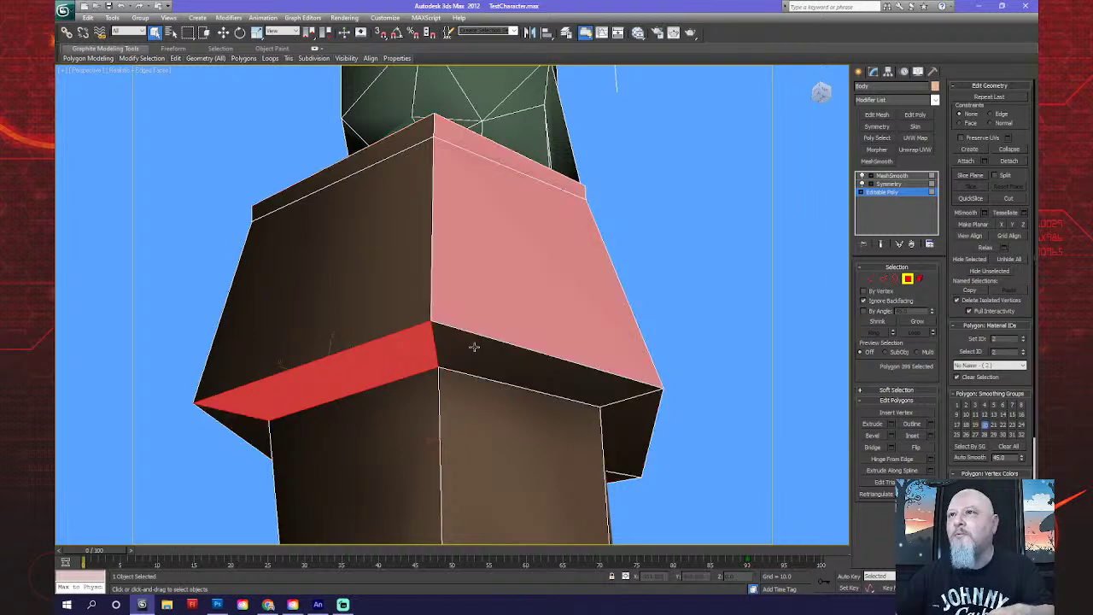
pyautogui.click(506, 294)
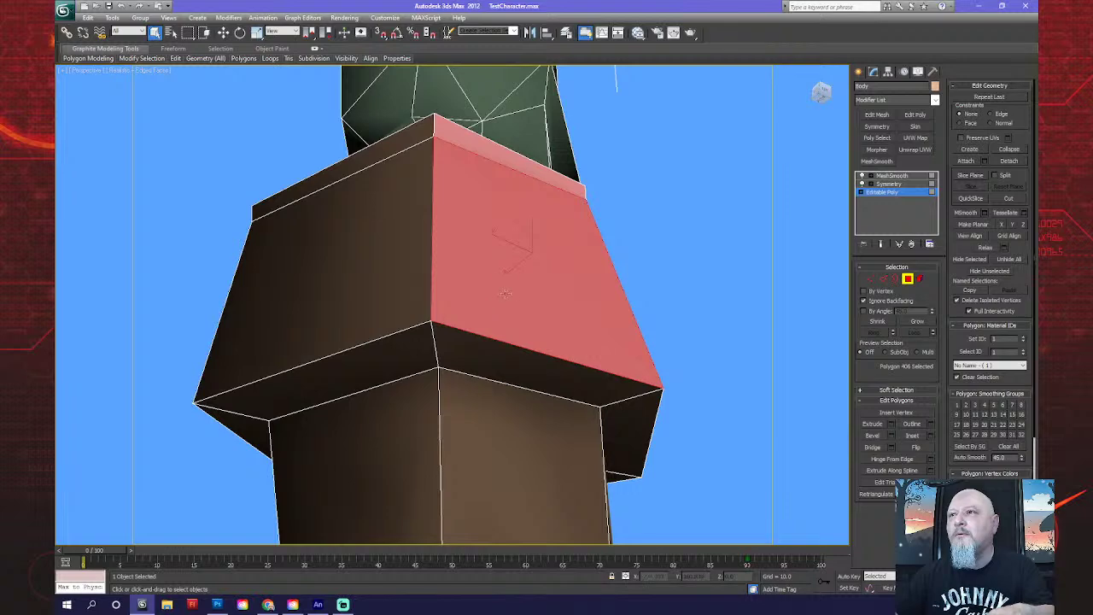
pyautogui.keyDown('ctrl'); pyautogui.click(486, 151); pyautogui.keyUp('ctrl')
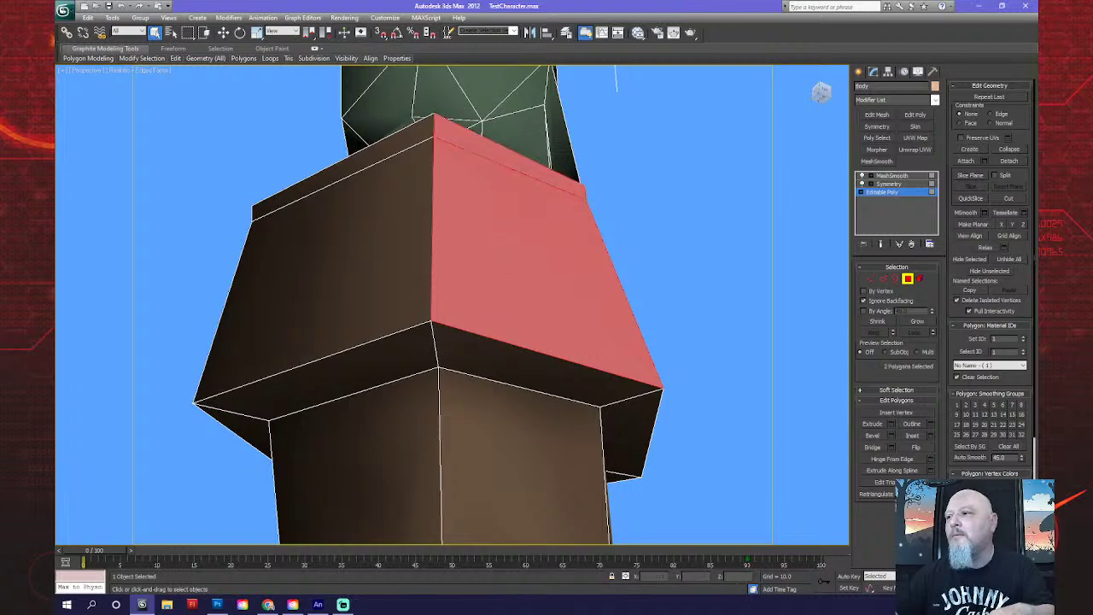
pyautogui.keyDown('alt'); pyautogui.moveTo(452, 327); pyautogui.dragTo(456, 388, button='middle'); pyautogui.keyUp('alt')
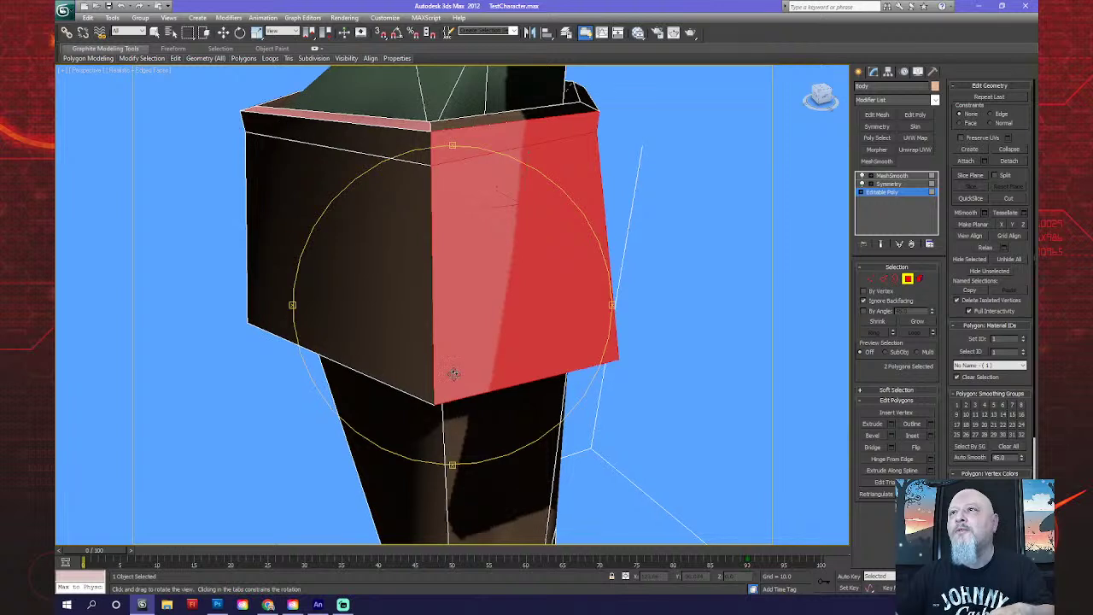
pyautogui.click(393, 296)
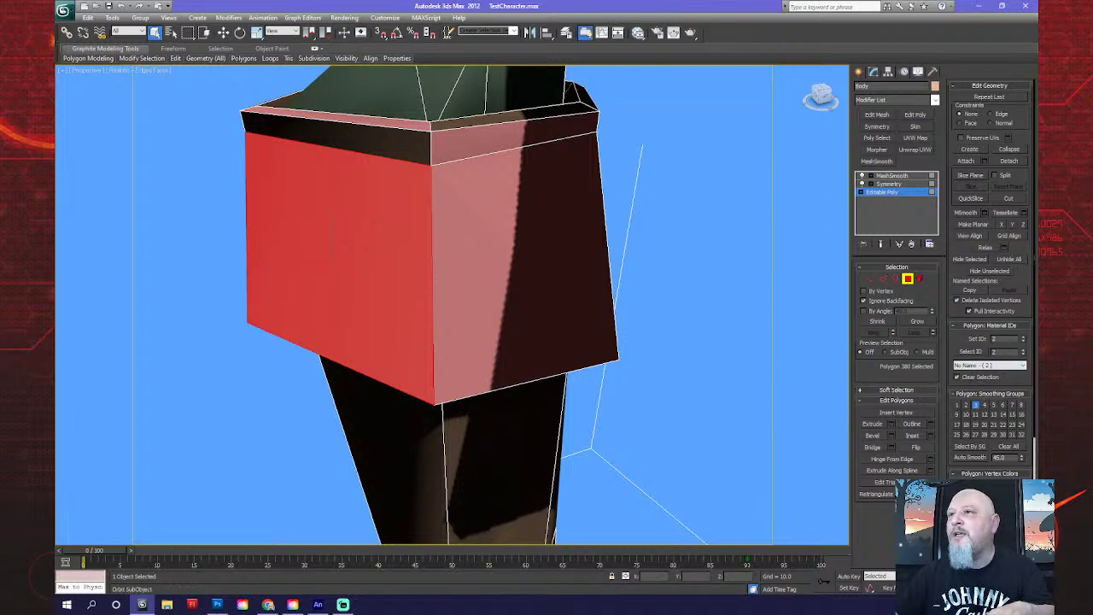
# Select the five newly created polygons on the boot cuff's side, upper band and rim.
pyautogui.click(517, 329)
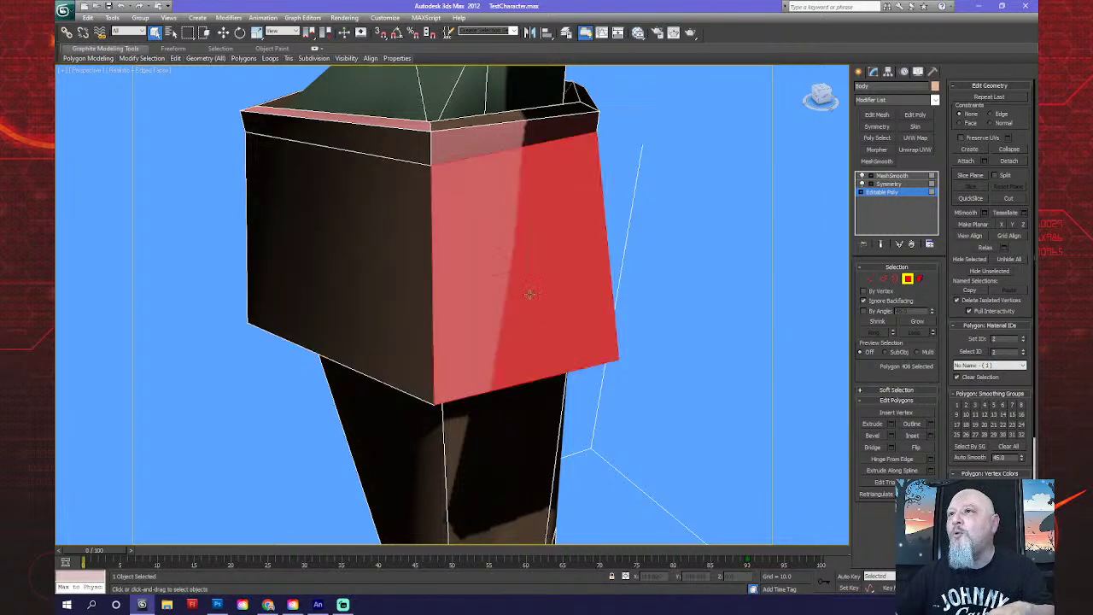
pyautogui.keyDown('ctrl'); pyautogui.click(458, 141); pyautogui.keyUp('ctrl')
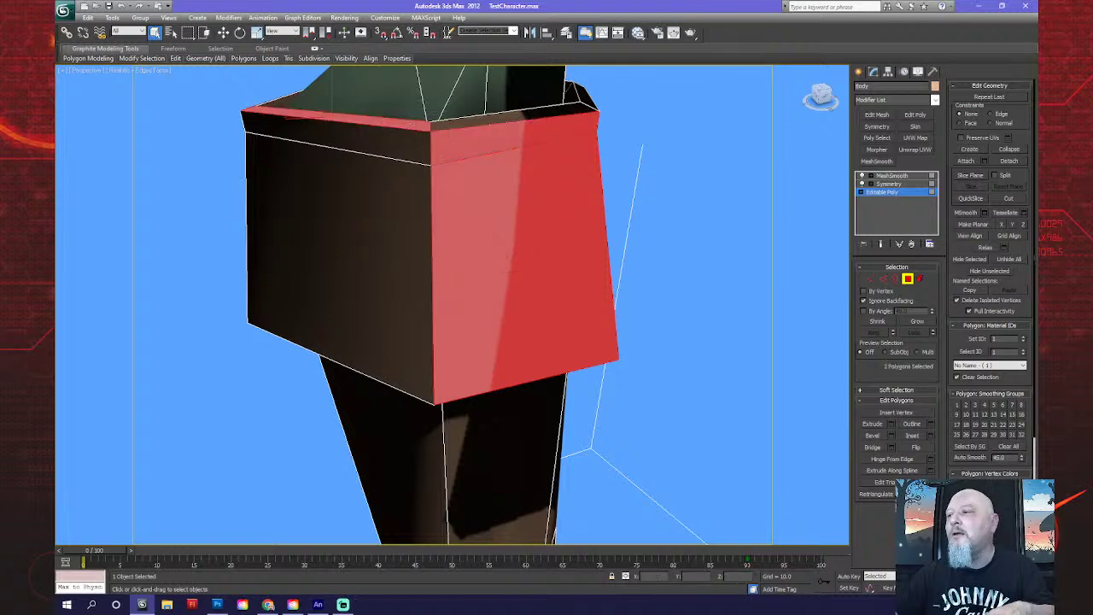
pyautogui.keyDown('alt'); pyautogui.moveTo(511, 257); pyautogui.dragTo(401, 205, button='middle'); pyautogui.keyUp('alt')
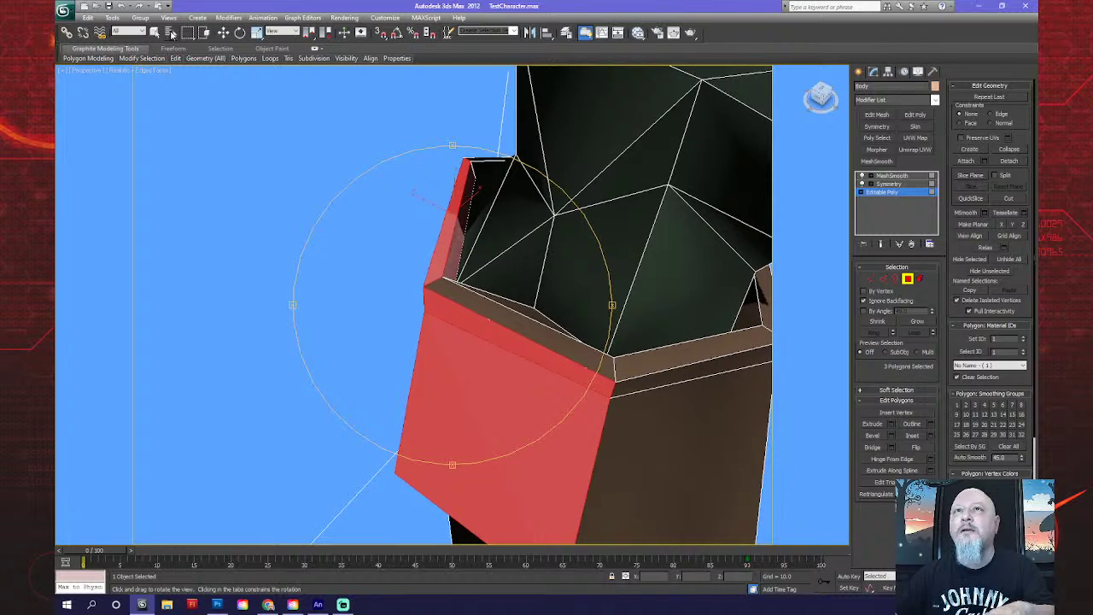
pyautogui.click(154, 31)
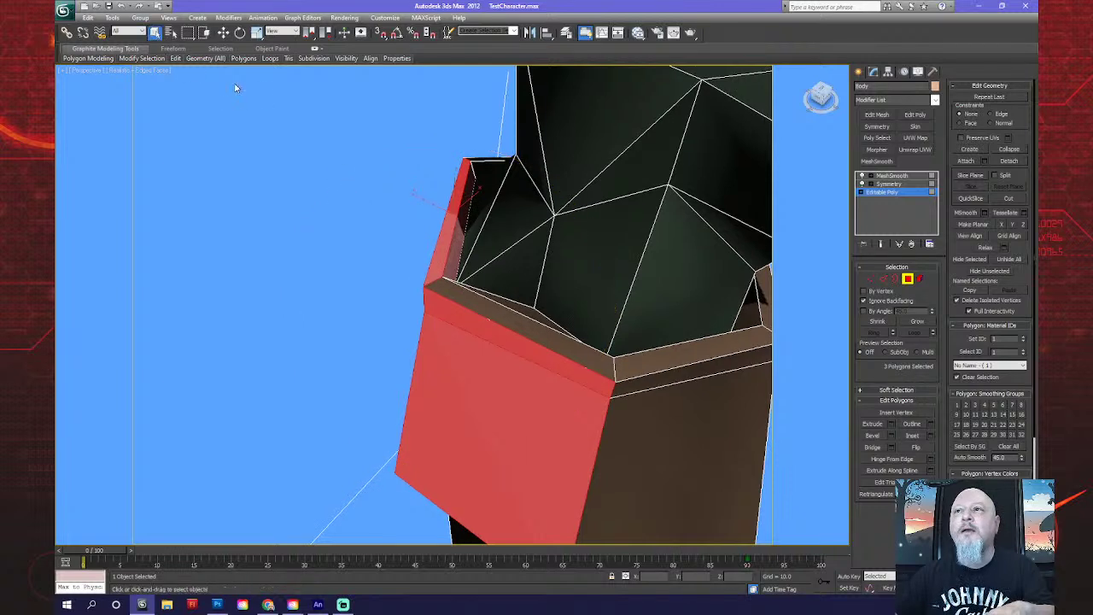
pyautogui.keyDown('ctrl'); pyautogui.click(458, 245); pyautogui.keyUp('ctrl')
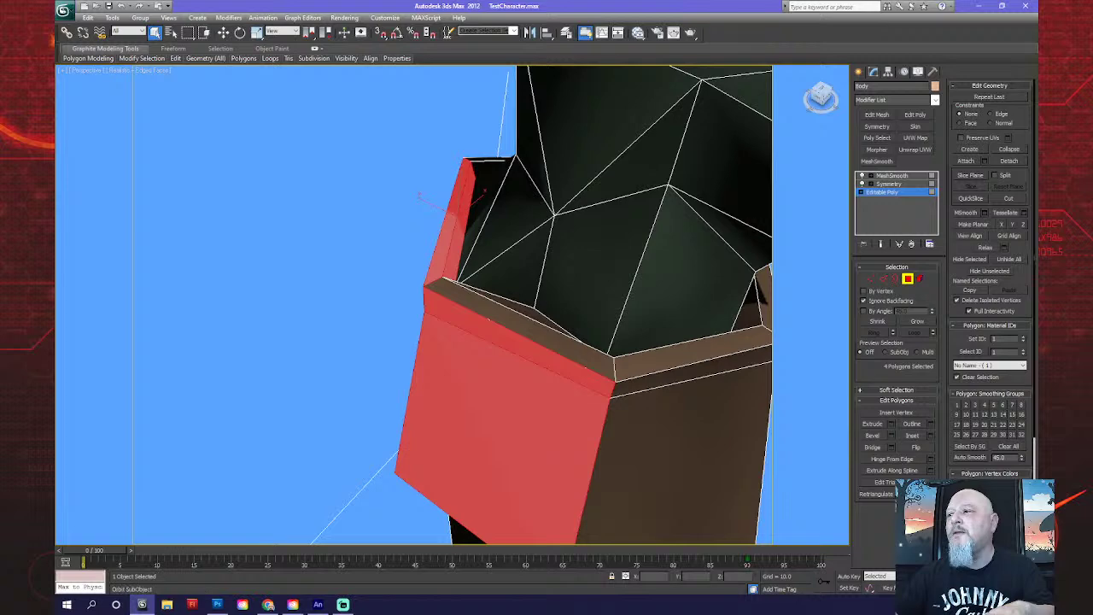
pyautogui.keyDown('alt'); pyautogui.moveTo(531, 391); pyautogui.dragTo(558, 361, button='middle'); pyautogui.keyUp('alt')
pyautogui.keyDown('ctrl'); pyautogui.click(495, 301); pyautogui.keyUp('ctrl')
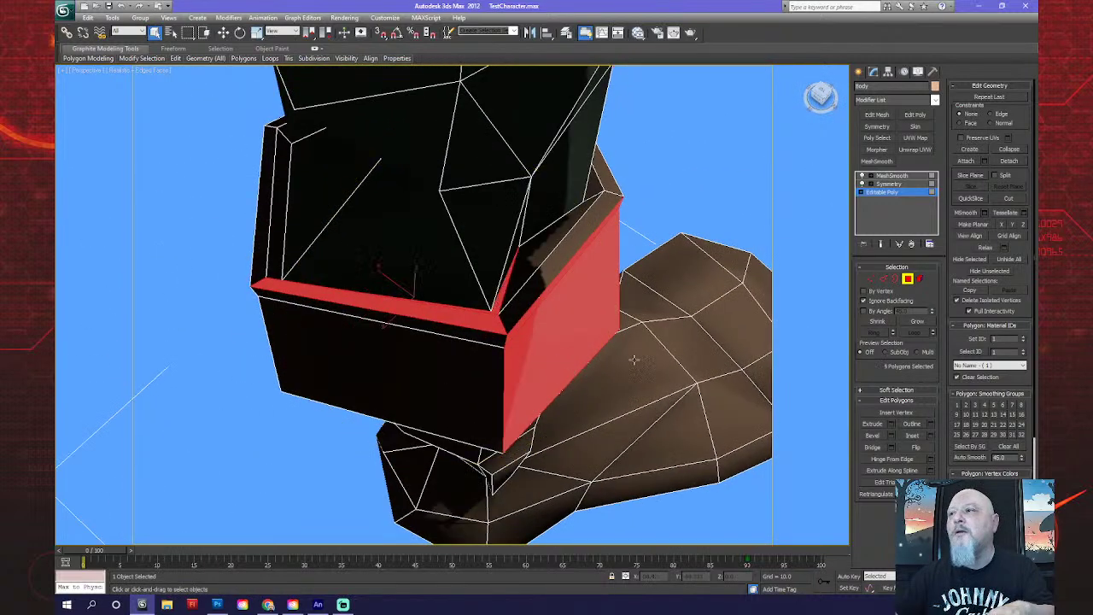
# Assign material ID 2 and smoothing group 3 to the selected cuff polygons, checking the neighbouring side polygon's smoothing group as reference.
pyautogui.click(1023, 337)
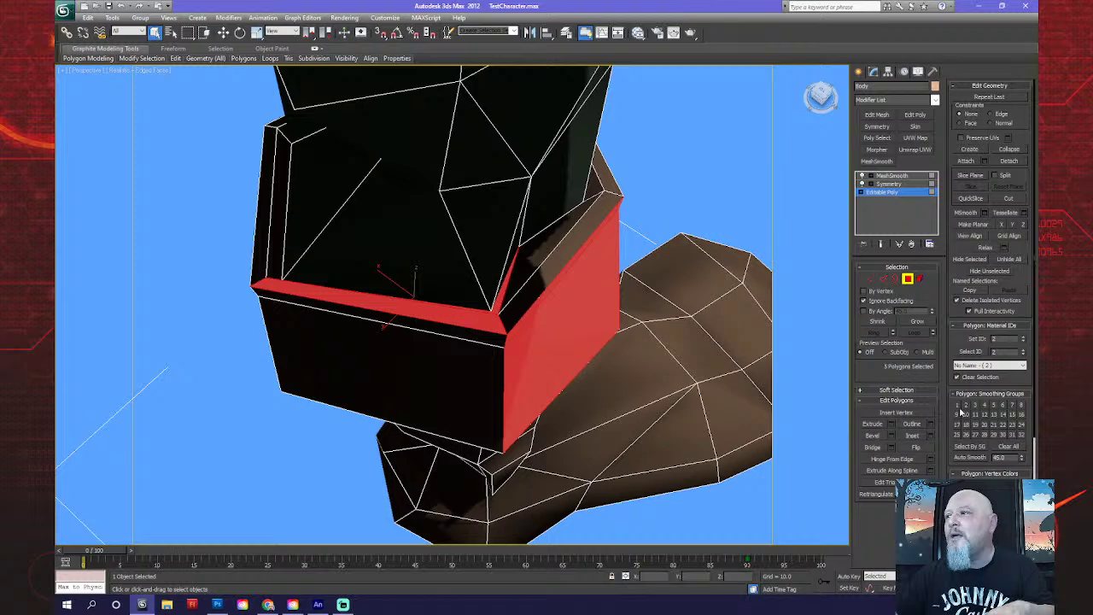
pyautogui.click(470, 392)
pyautogui.hotkey('ctrl', 'z')
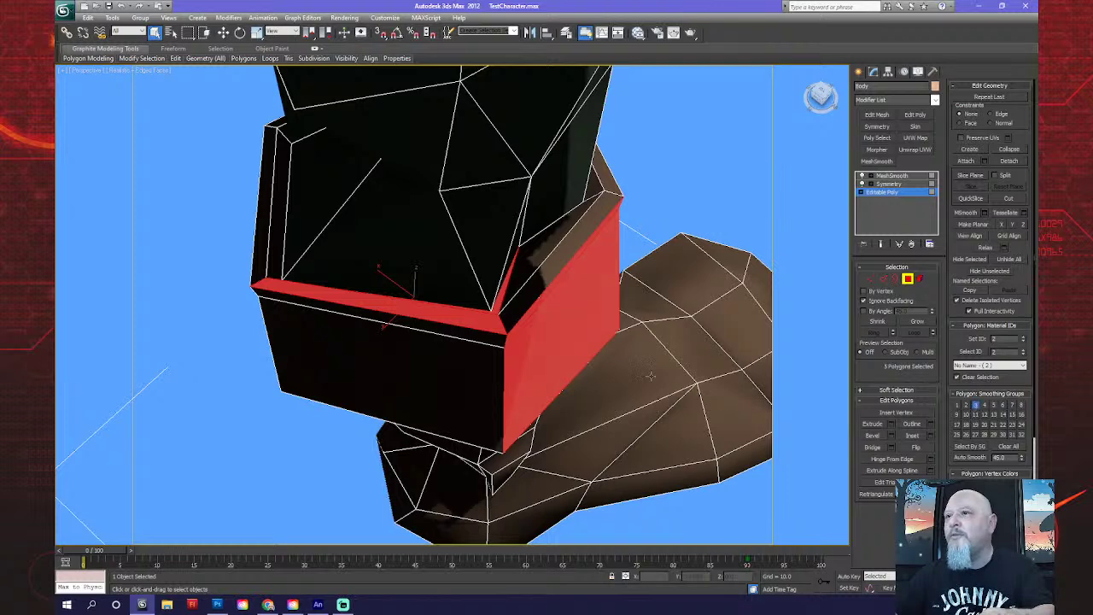
# Show the end result of the modifier stack at the MeshSmooth level and turn off Edged Faces in the viewport.
pyautogui.scroll(-6, 586, 402)
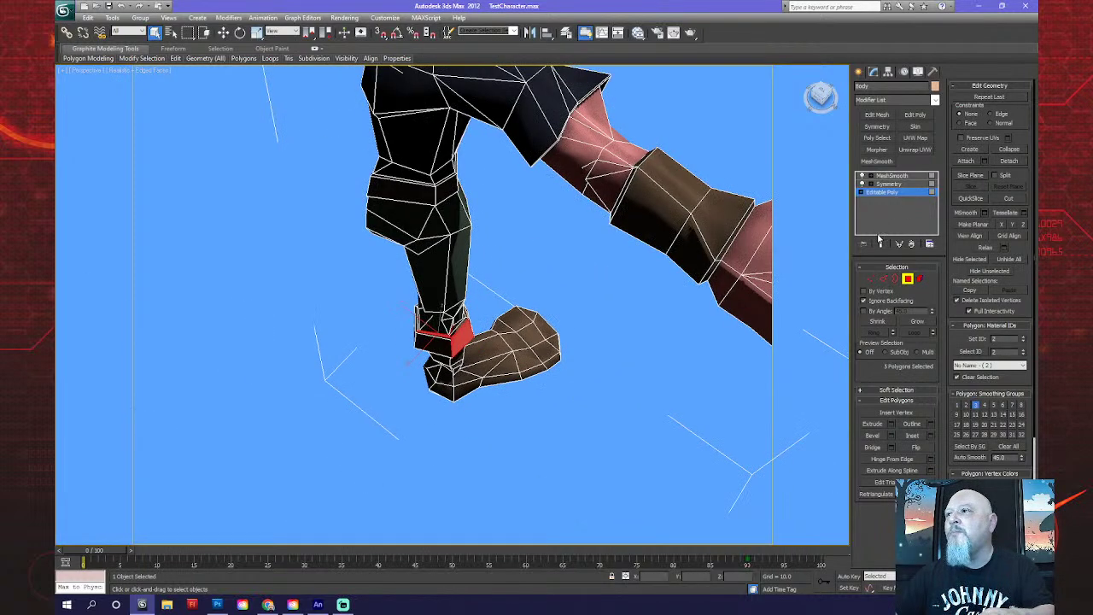
pyautogui.click(880, 243)
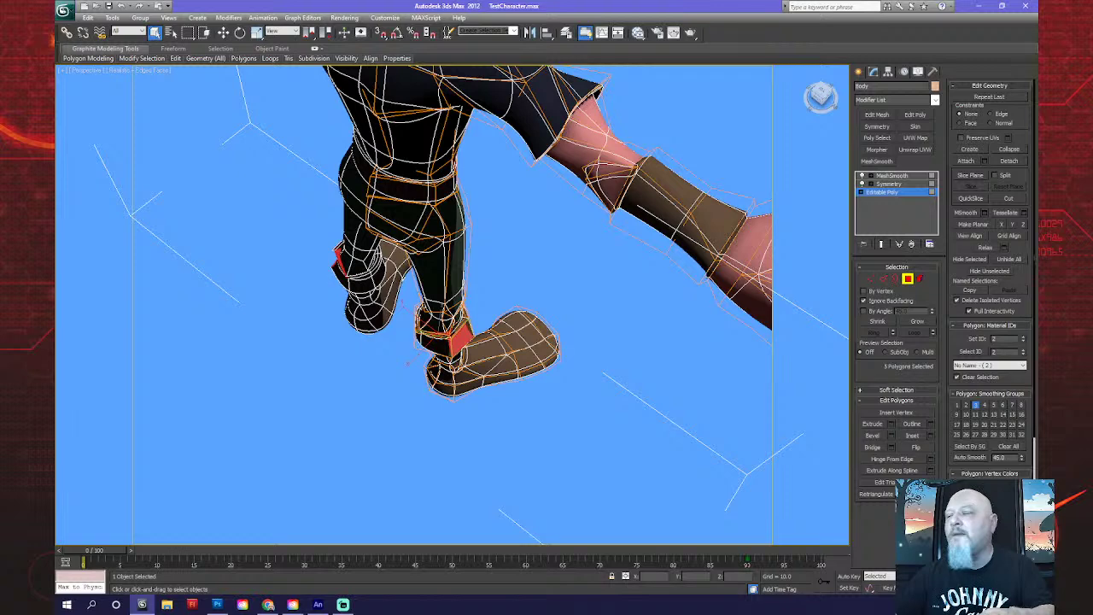
pyautogui.click(879, 175)
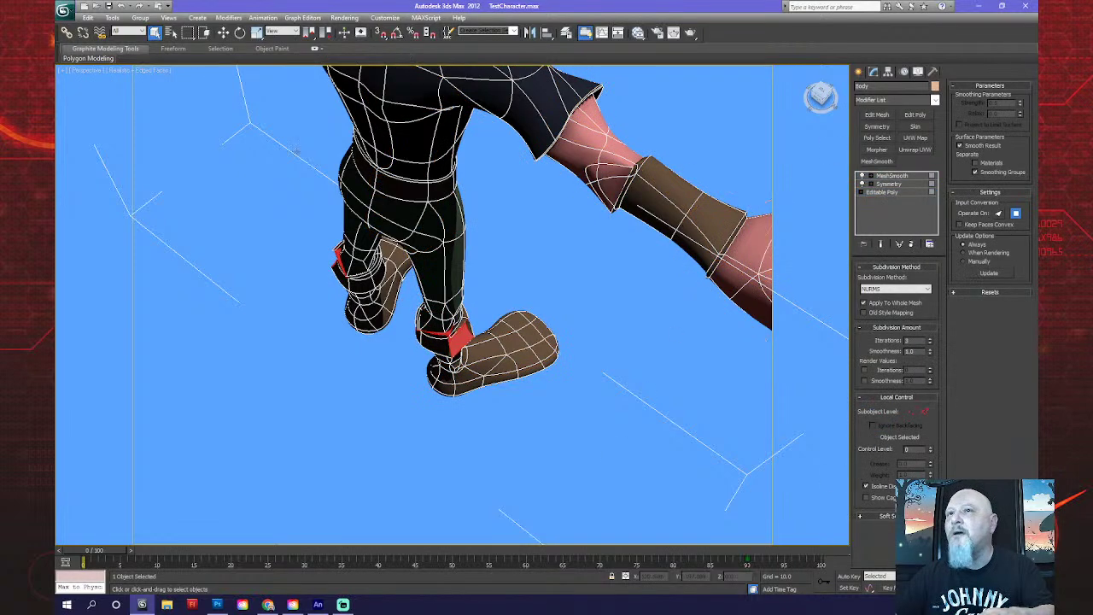
pyautogui.click(142, 71)
pyautogui.click(170, 115)
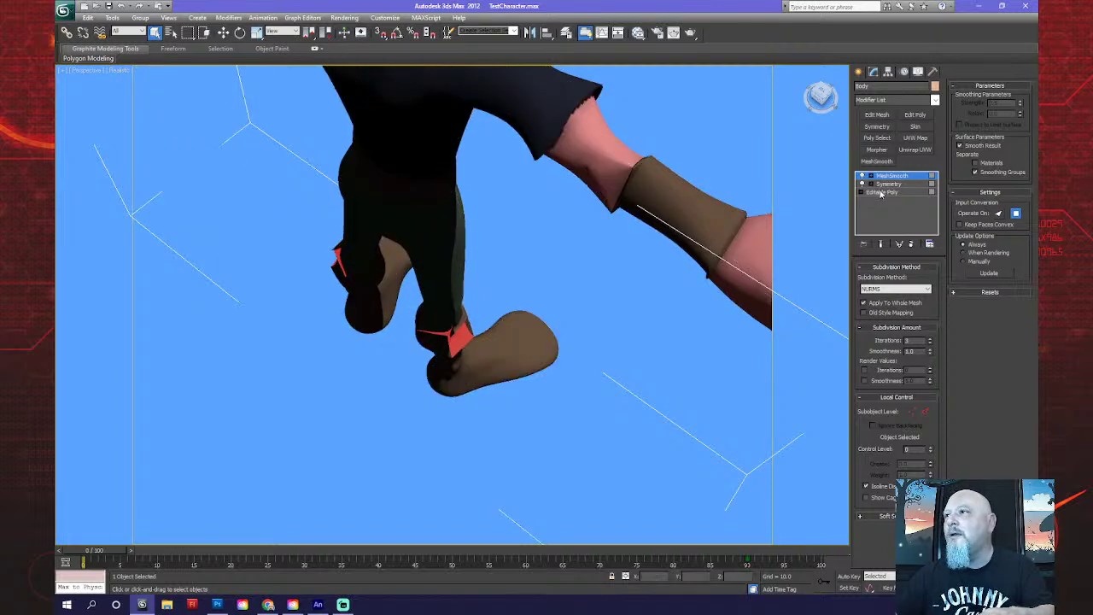
# Leave polygon sub-object mode on the base mesh, return to MeshSmooth and inspect the smoothed boot cuffs up close.
pyautogui.click(880, 192)
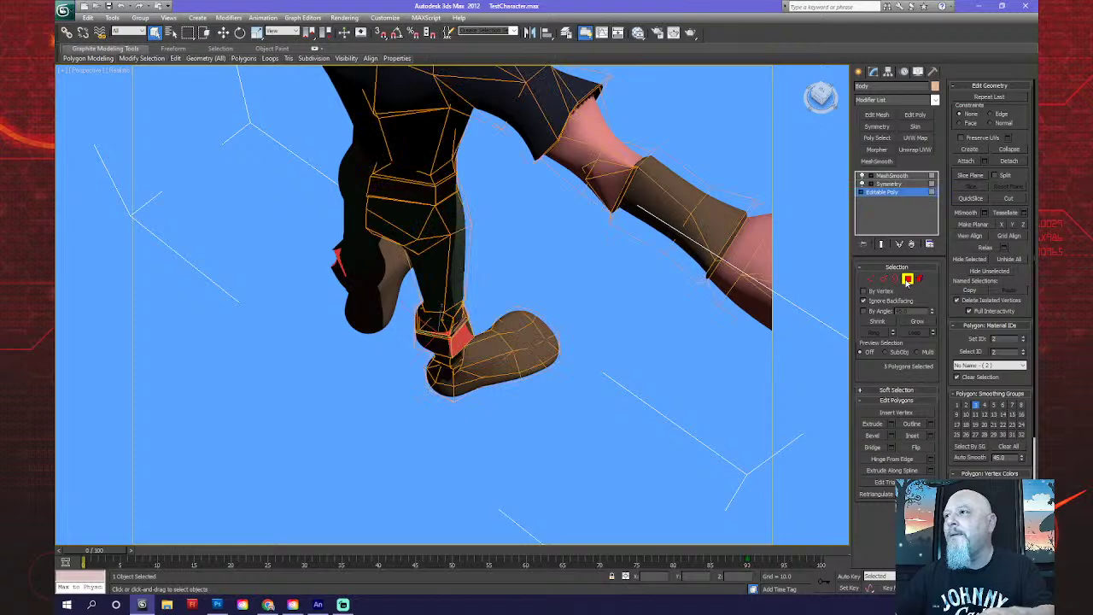
pyautogui.click(889, 183)
pyautogui.click(891, 176)
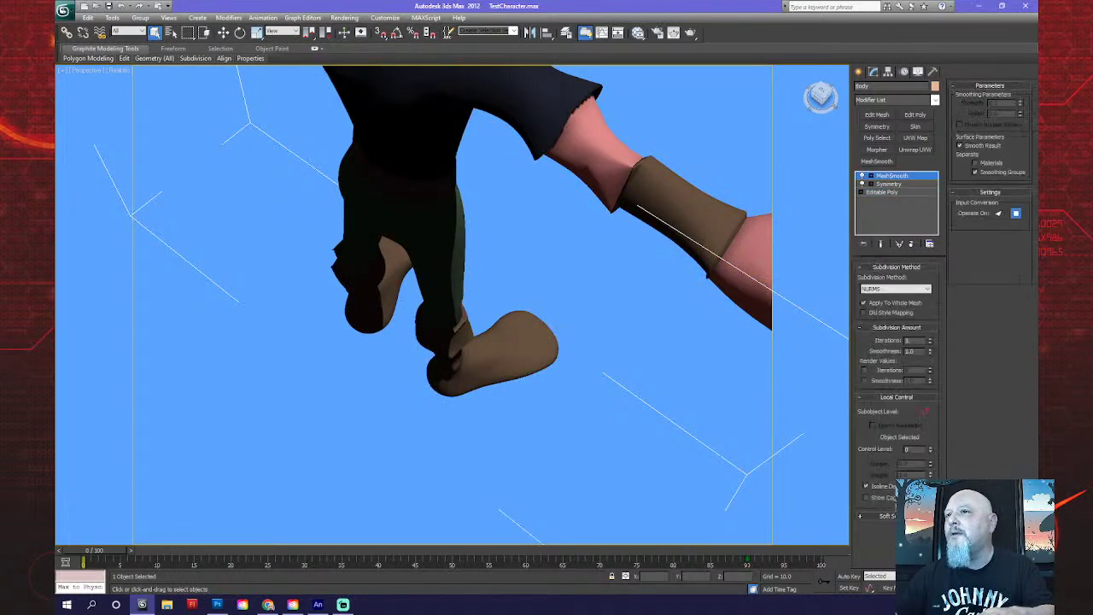
pyautogui.hotkey('ctrl', 'r')
pyautogui.moveTo(542, 385); pyautogui.dragTo(496, 366)
pyautogui.scroll(5, 506, 336)
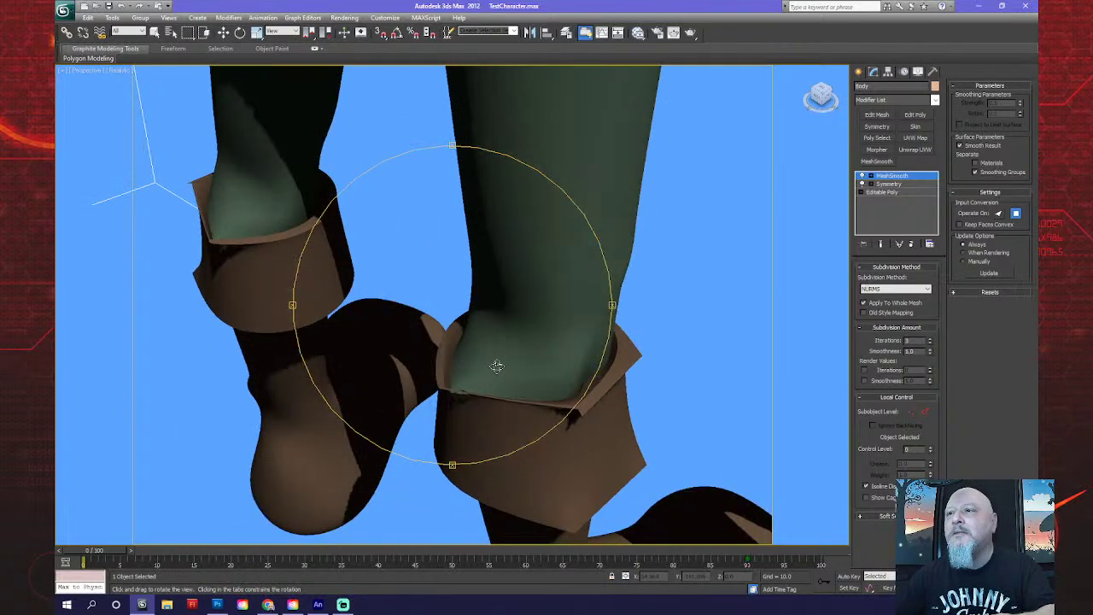
# In polygon mode on the base mesh, select the six polygons around the boot cuff's top rim and assign smoothing group 3.
pyautogui.click(888, 192)
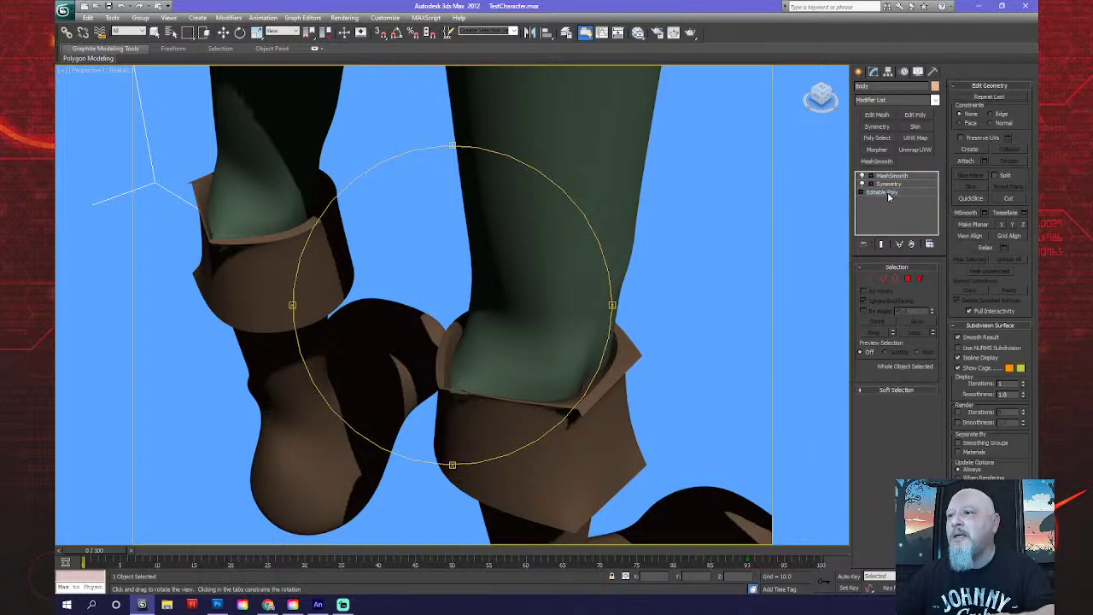
pyautogui.click(907, 278)
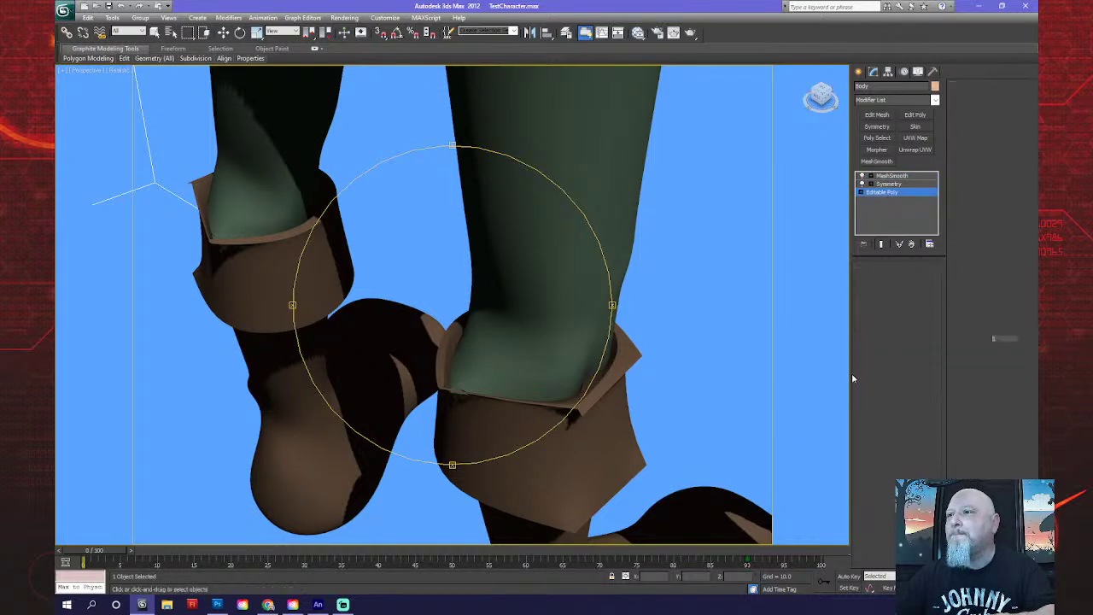
pyautogui.click(601, 395)
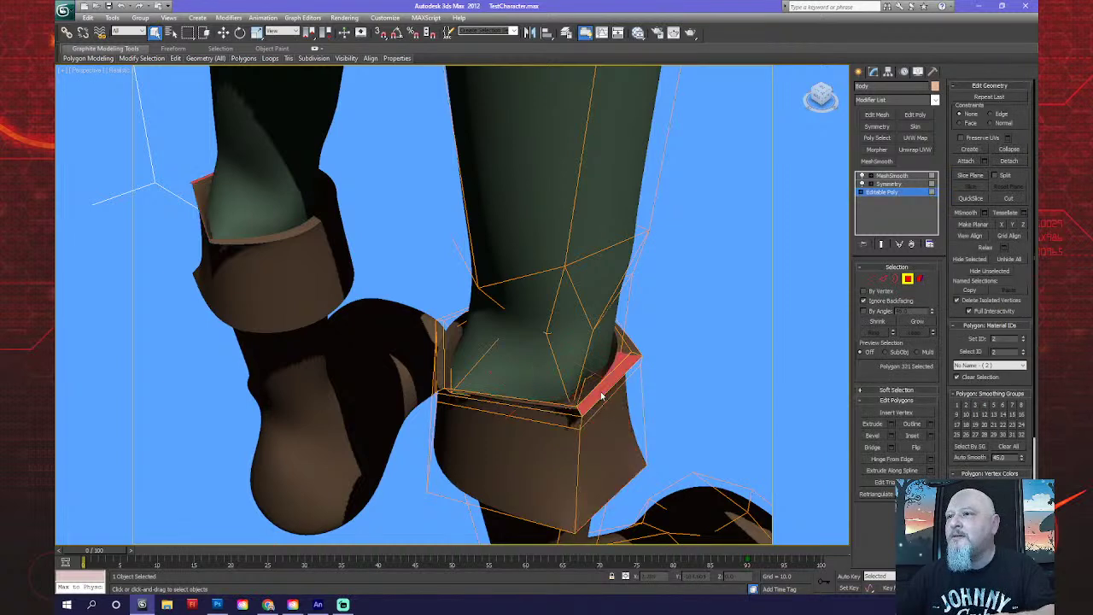
pyautogui.keyDown('ctrl'); pyautogui.click(631, 350); pyautogui.keyUp('ctrl')
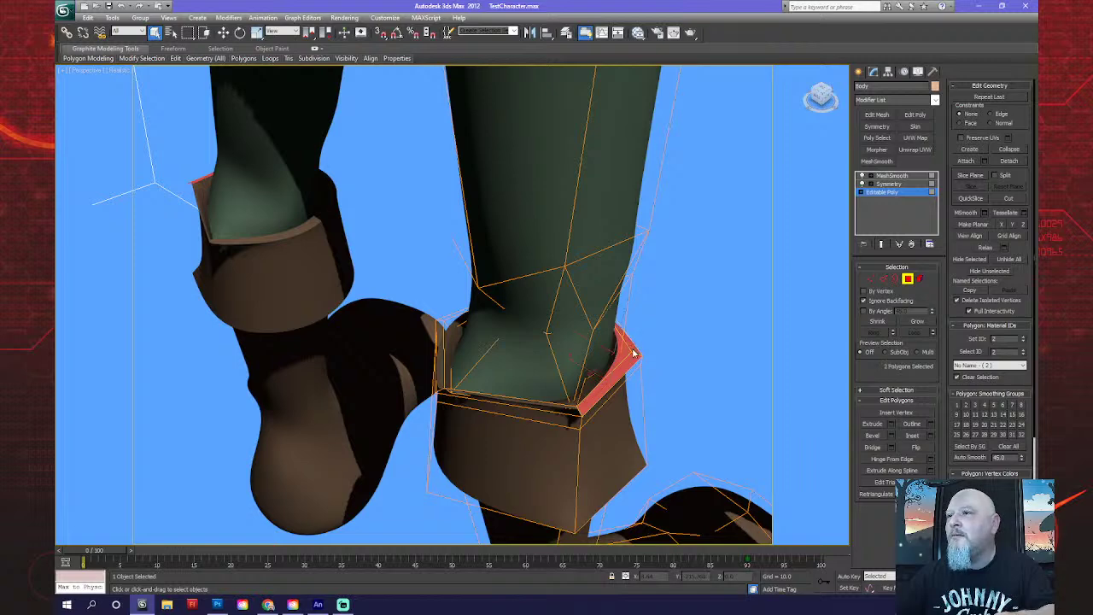
pyautogui.keyDown('ctrl'); pyautogui.click(444, 323); pyautogui.keyUp('ctrl')
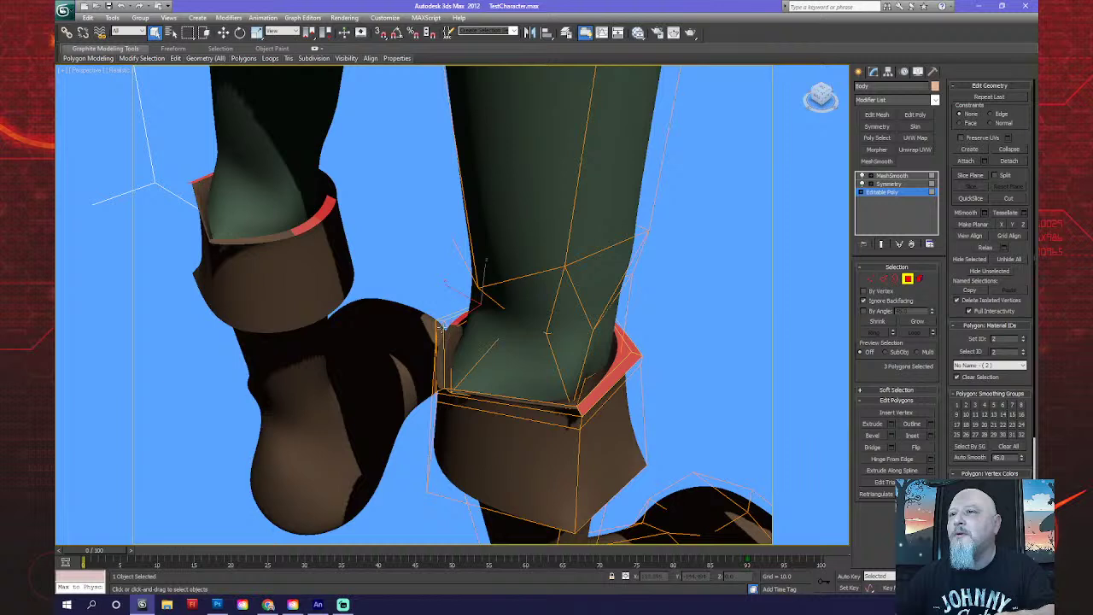
pyautogui.keyDown('ctrl'); pyautogui.click(444, 350); pyautogui.keyUp('ctrl')
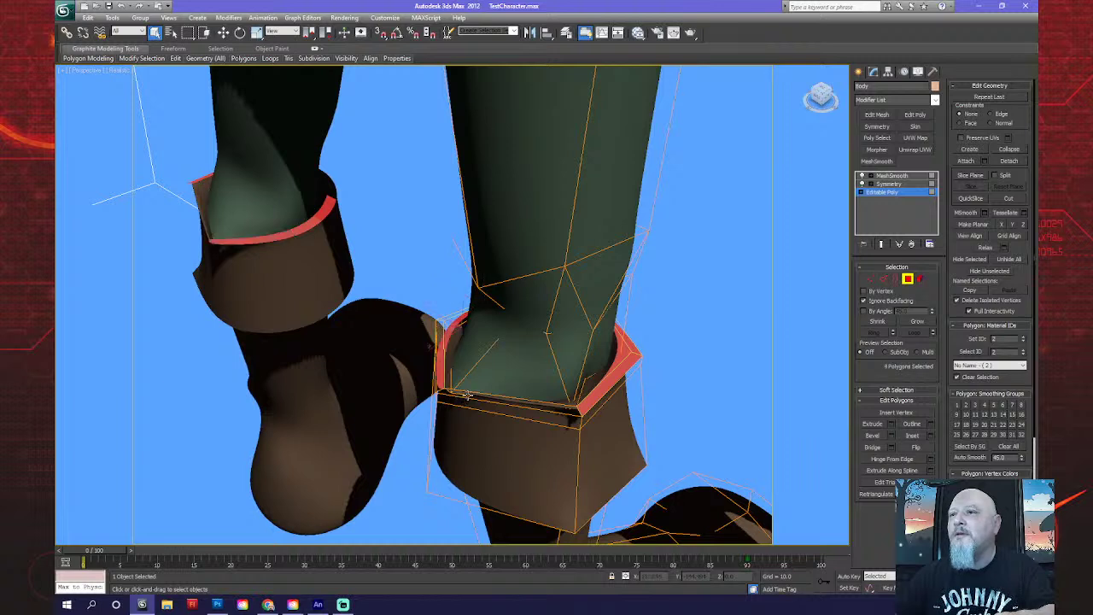
pyautogui.keyDown('ctrl'); pyautogui.click(468, 397); pyautogui.keyUp('ctrl')
pyautogui.hotkey('ctrl', 'r')
pyautogui.moveTo(500, 423); pyautogui.dragTo(402, 415)
pyautogui.press('q')
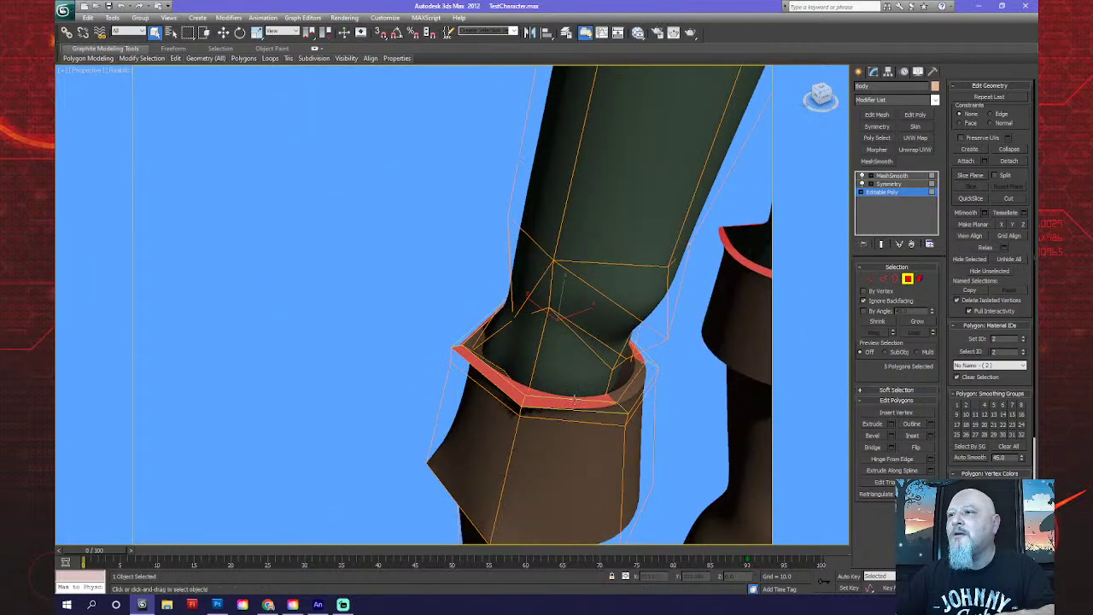
pyautogui.keyDown('ctrl'); pyautogui.click(632, 401); pyautogui.keyUp('ctrl')
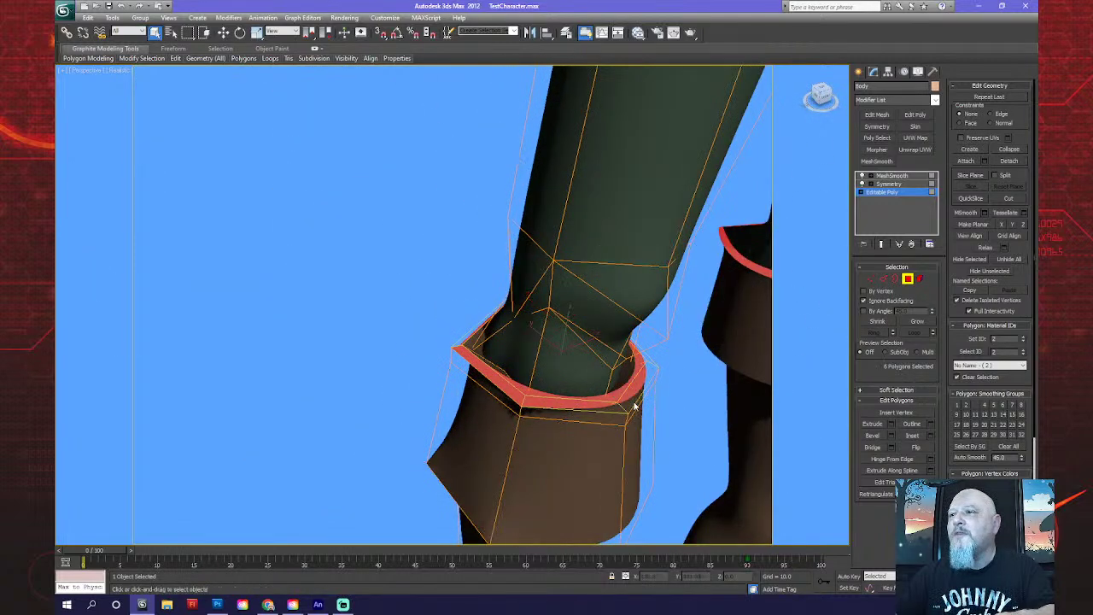
pyautogui.click(974, 405)
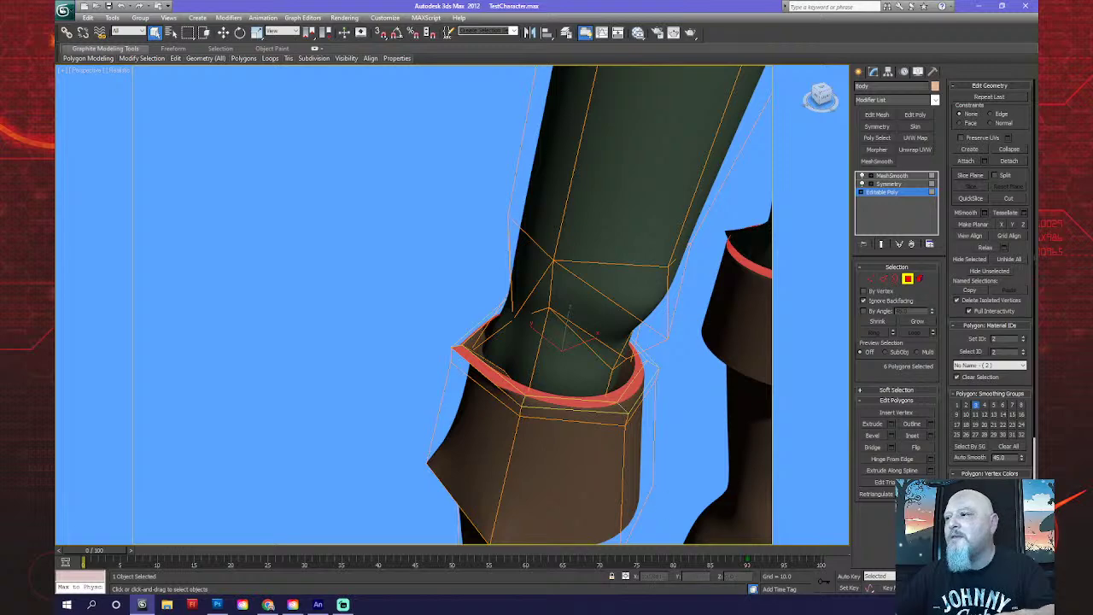
# Show the unsmoothed base mesh at the cuff's upper corner in vertex mode with Edged Faces turned on.
pyautogui.keyDown('alt'); pyautogui.moveTo(488, 418); pyautogui.dragTo(526, 404, button='middle'); pyautogui.keyUp('alt')
pyautogui.scroll(5, 551, 434)
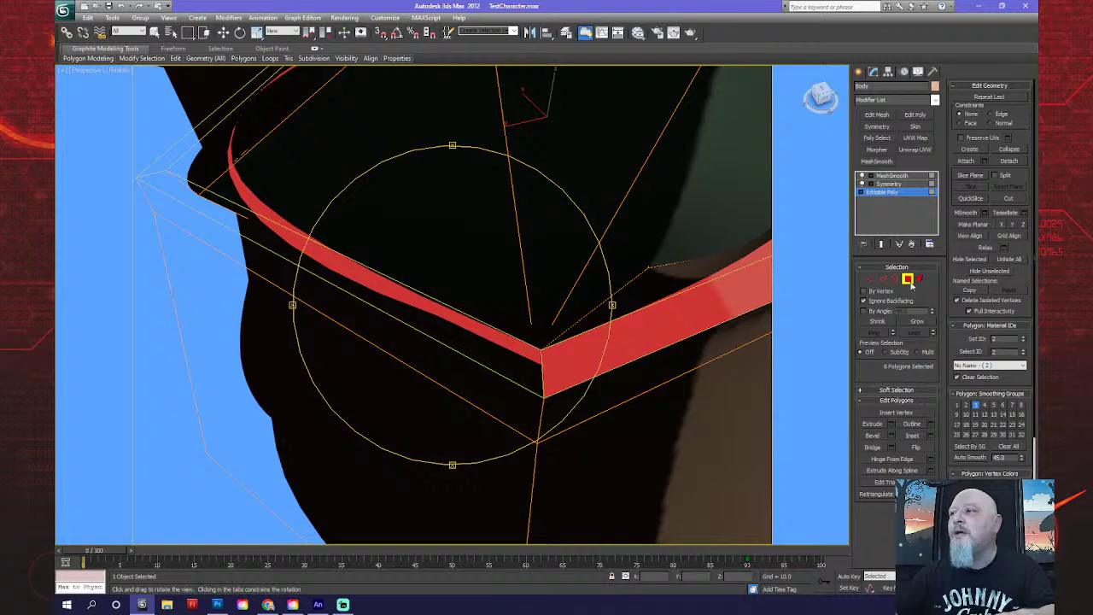
pyautogui.click(882, 245)
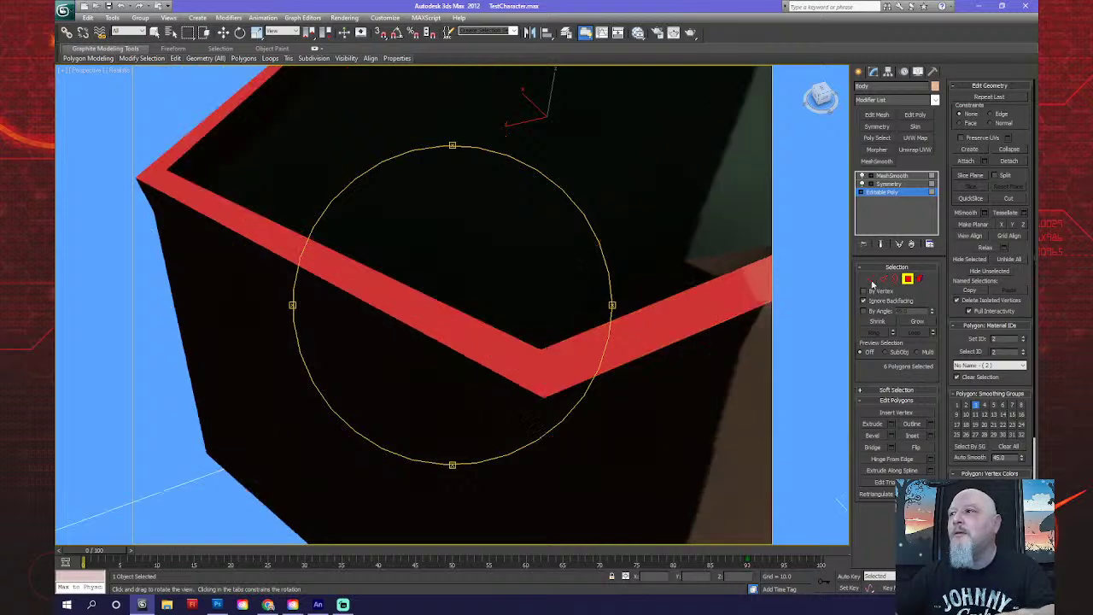
pyautogui.press('1')
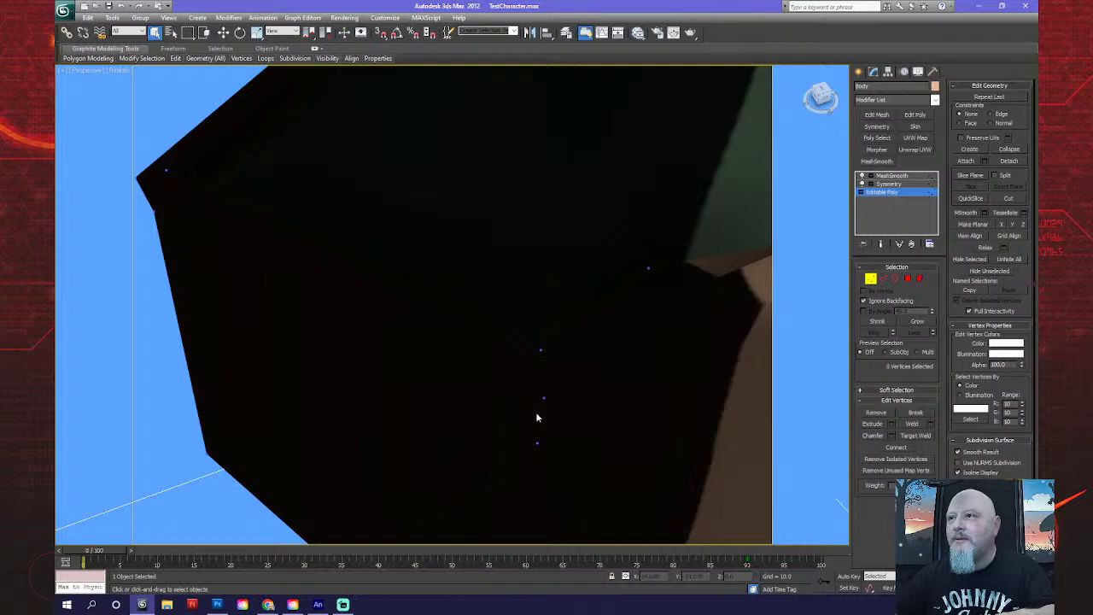
pyautogui.click(122, 70)
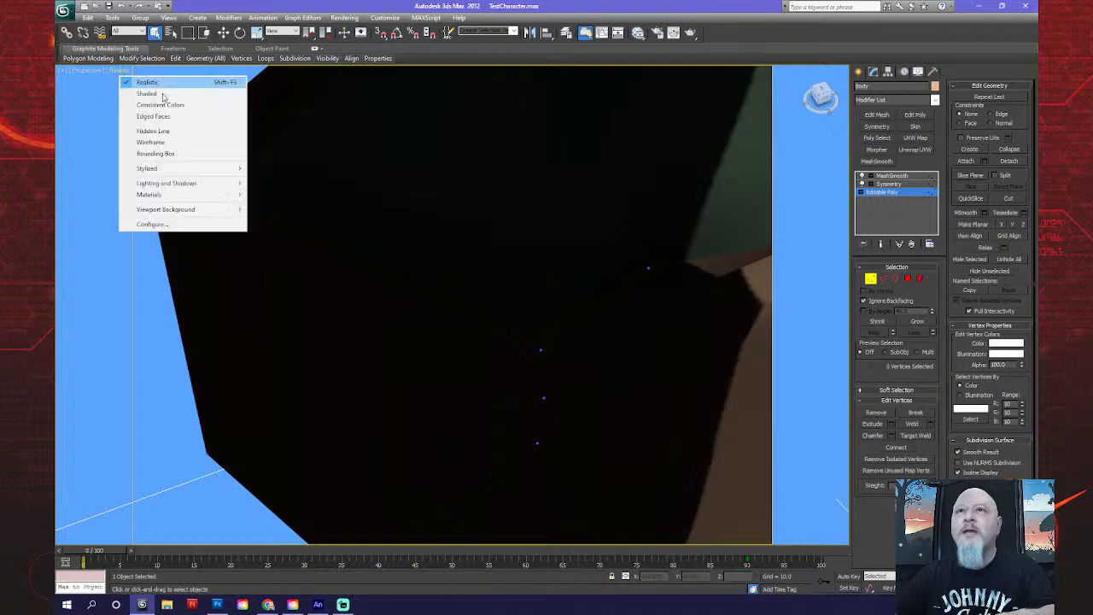
pyautogui.click(156, 116)
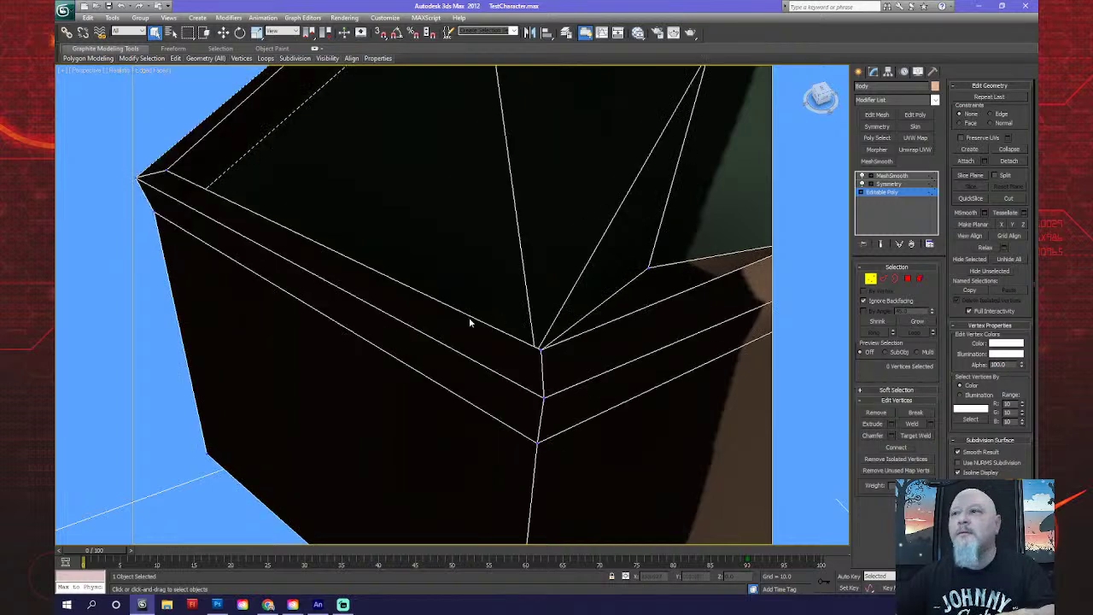
# Collapse the two overlapping vertices at the cuff's outer rim corner, check the vertices above and below, and show the end result again.
pyautogui.moveTo(570, 392); pyautogui.dragTo(569, 393)
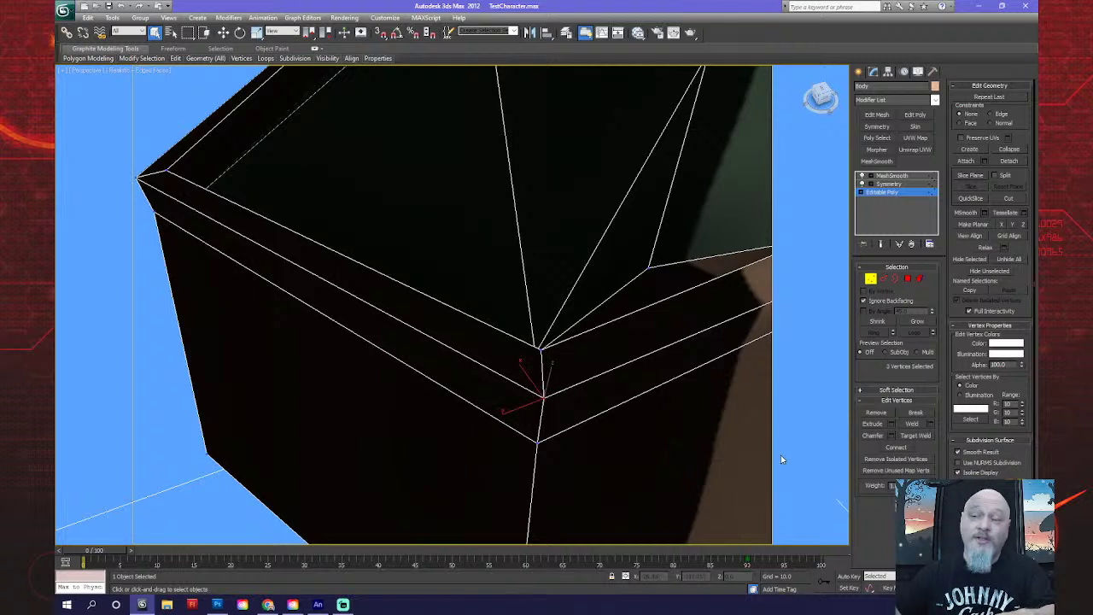
pyautogui.click(1023, 151)
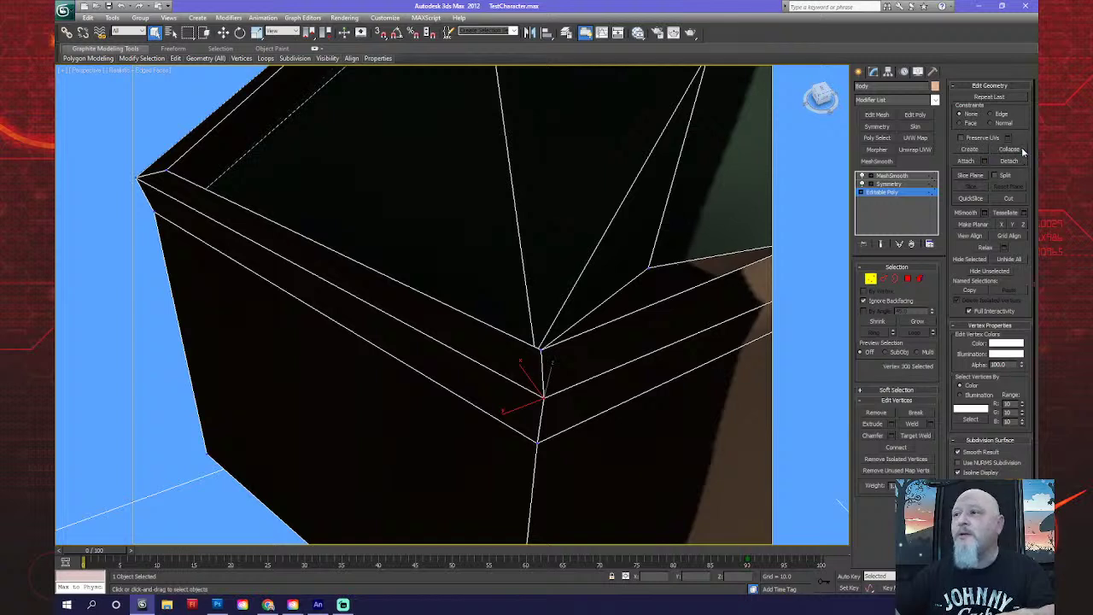
pyautogui.click(546, 348)
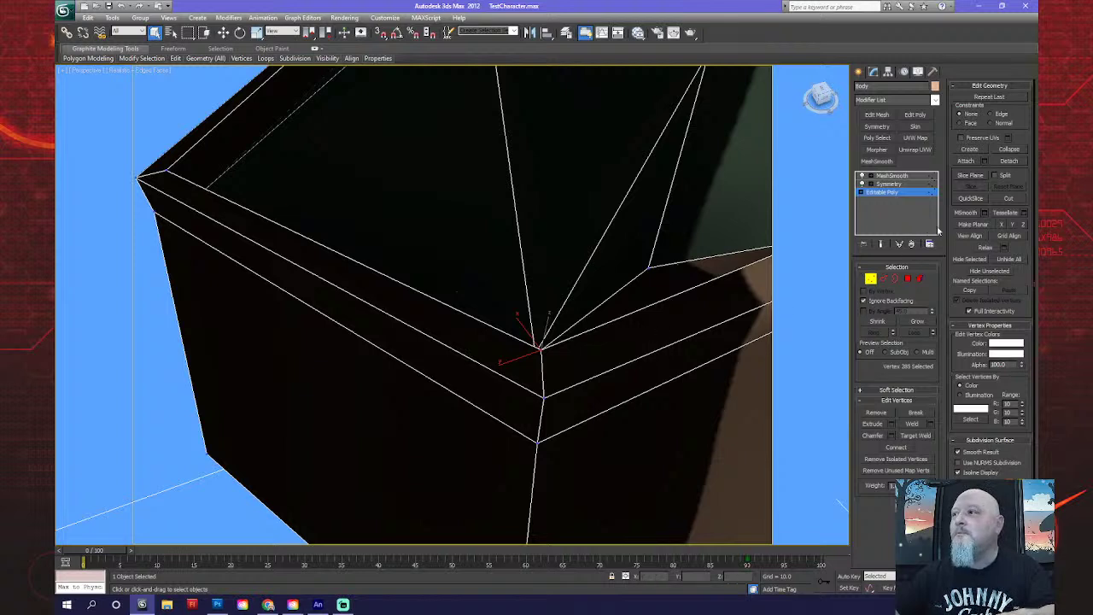
pyautogui.moveTo(559, 440); pyautogui.dragTo(560, 441)
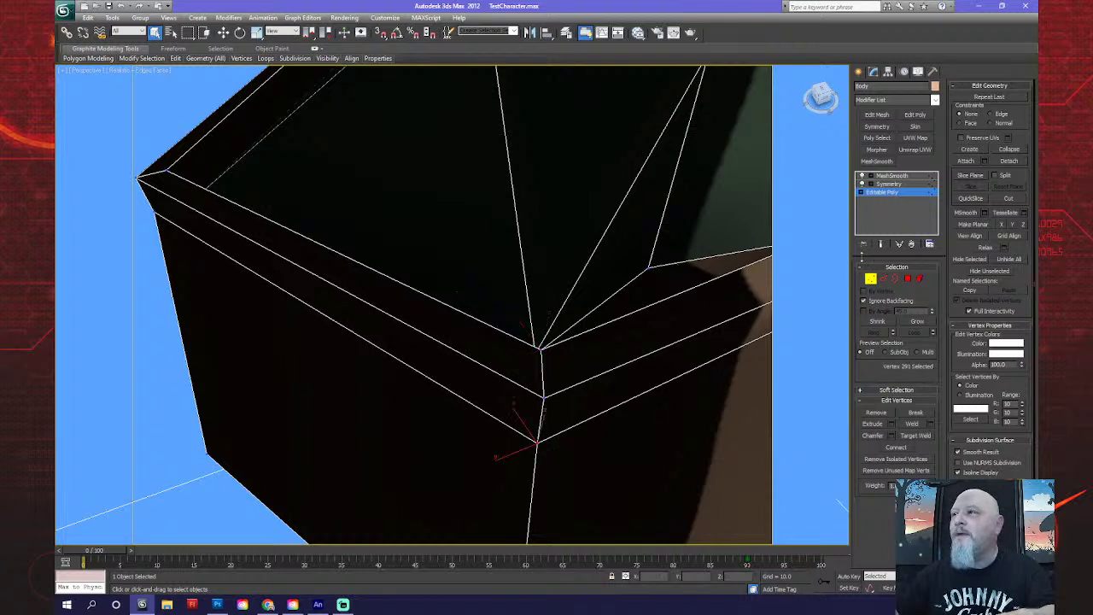
pyautogui.click(882, 245)
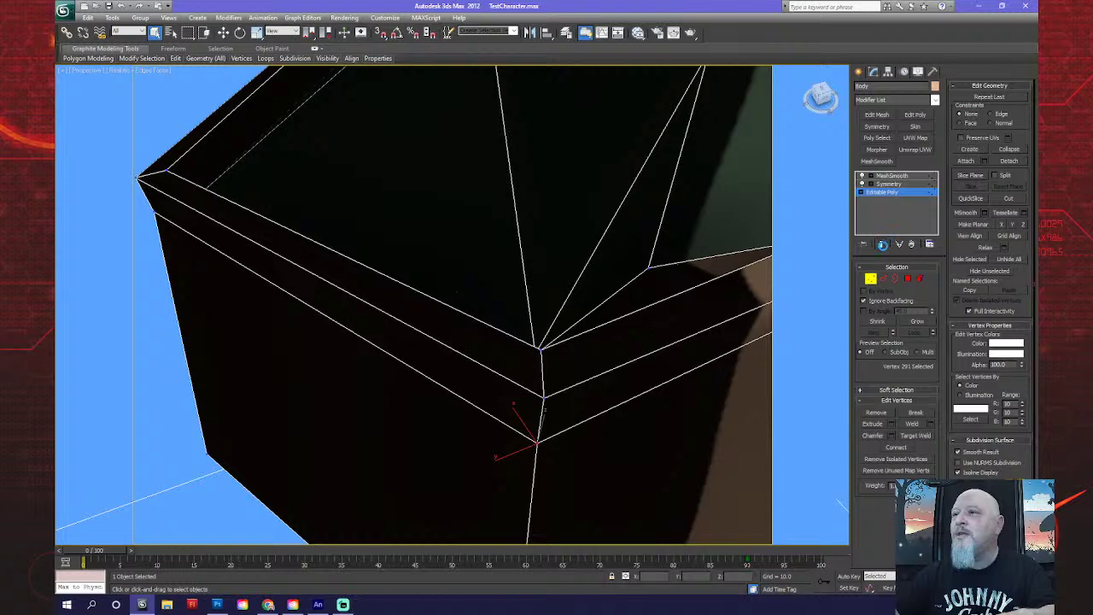
# Collapse the two overlapping vertices at the flared lower corner of the boot cuff.
pyautogui.scroll(-5, 541, 365)
pyautogui.scroll(2, 541, 366)
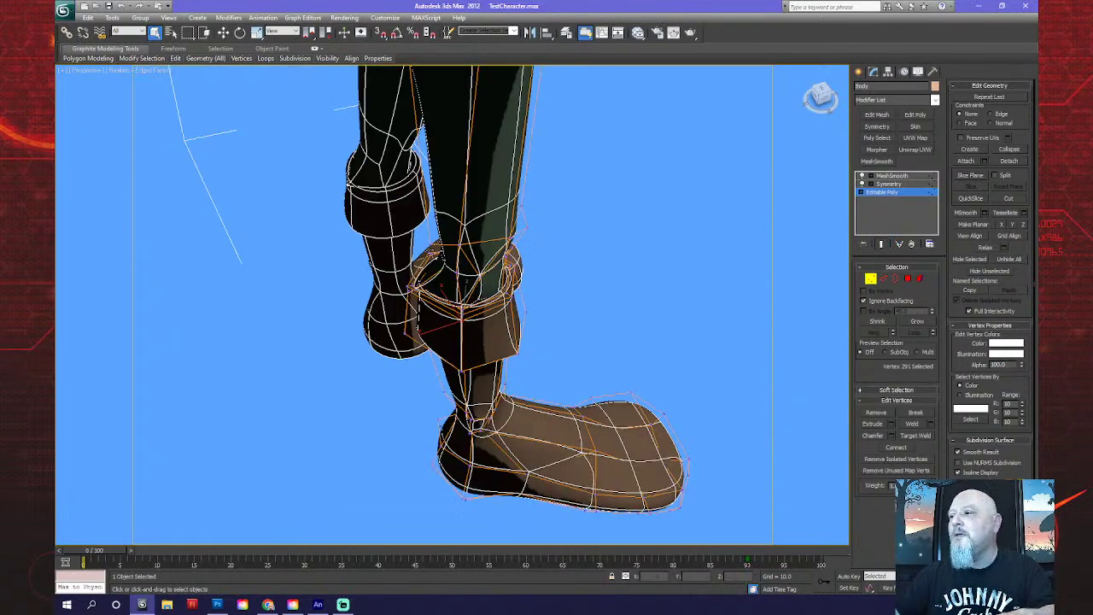
pyautogui.hotkey('ctrl', 'r')
pyautogui.moveTo(477, 401); pyautogui.dragTo(534, 380)
pyautogui.scroll(3, 546, 402)
pyautogui.rightClick(754, 339)
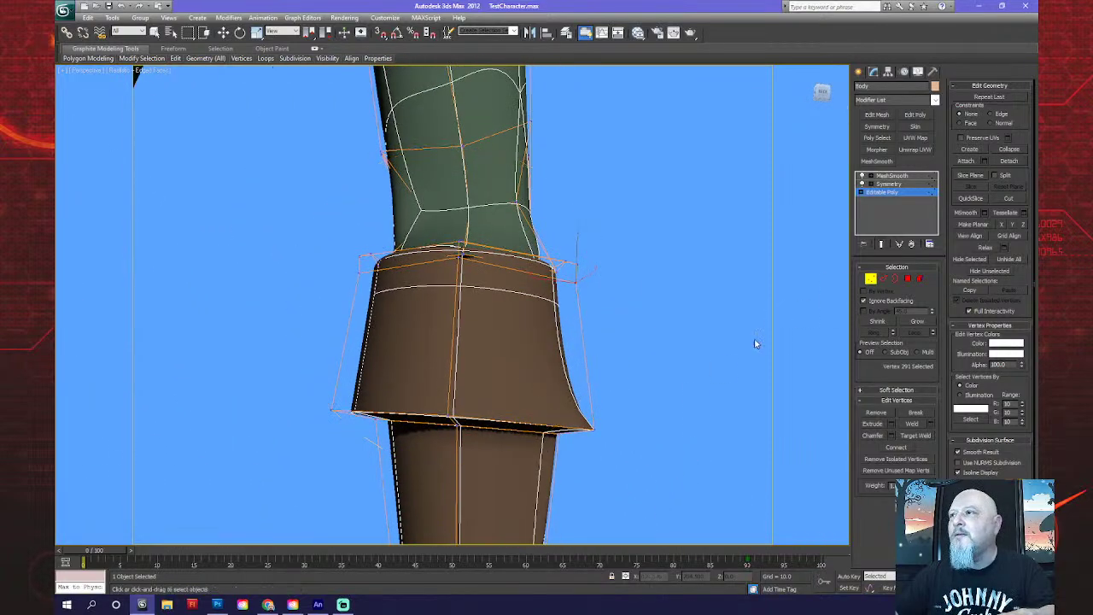
pyautogui.moveTo(588, 445); pyautogui.dragTo(587, 441)
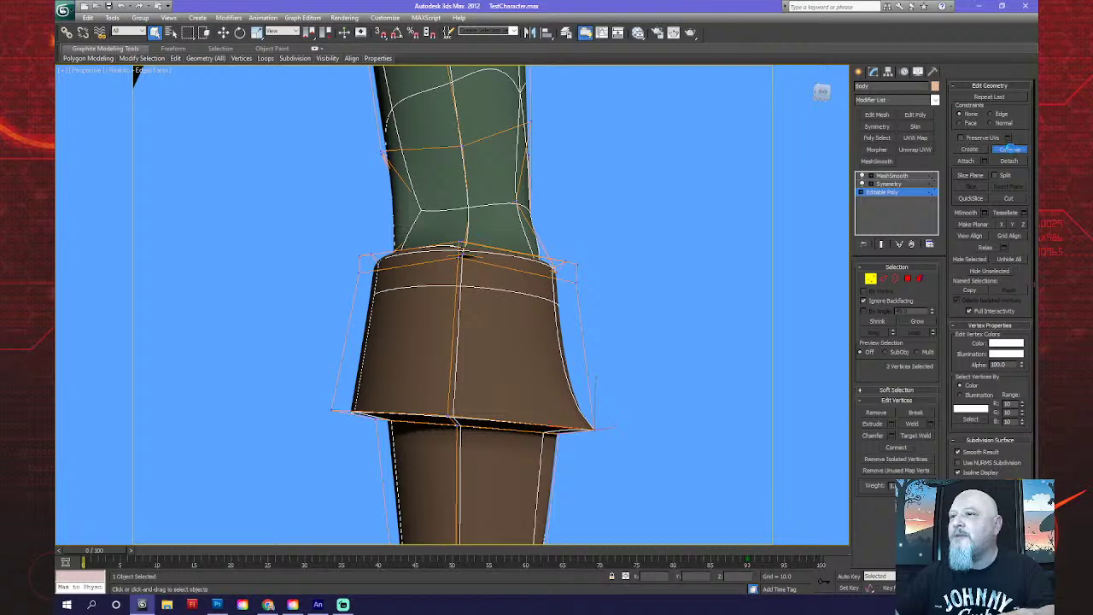
pyautogui.click(1009, 150)
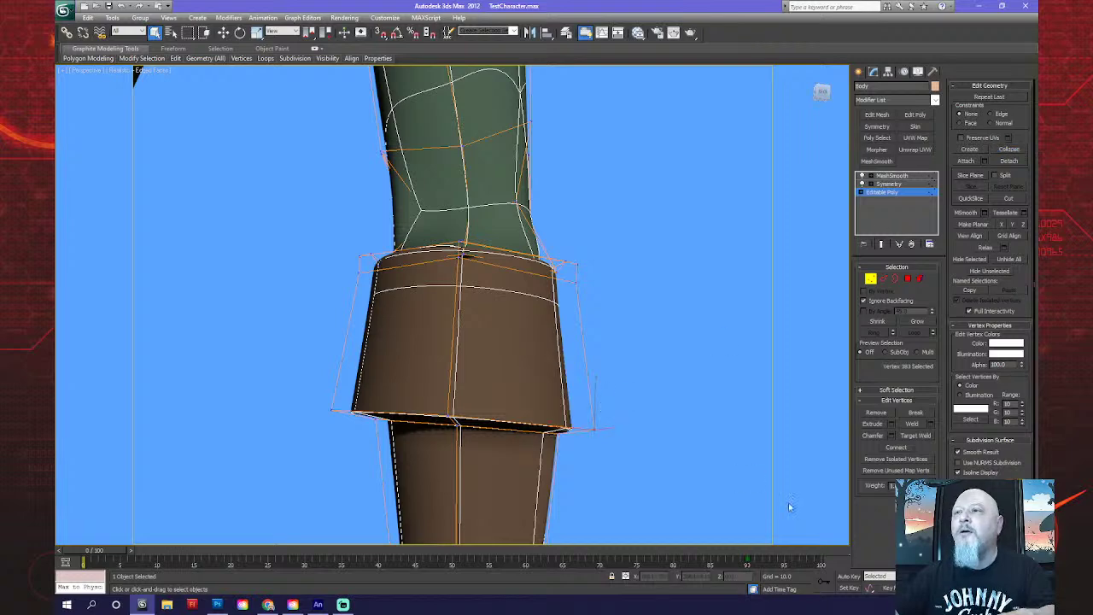
# Examine the notch in the smoothed cuff rim from several angles, selecting the vertices at that corner.
pyautogui.hotkey('ctrl', 'r')
pyautogui.moveTo(507, 390); pyautogui.dragTo(468, 378)
pyautogui.rightClick(454, 364)
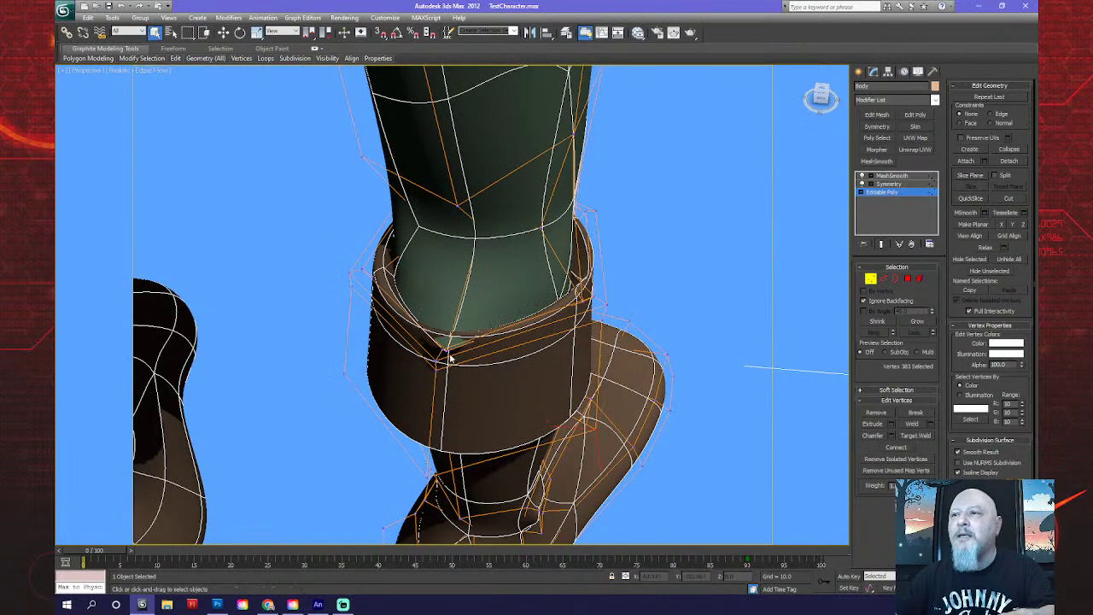
pyautogui.click(446, 351)
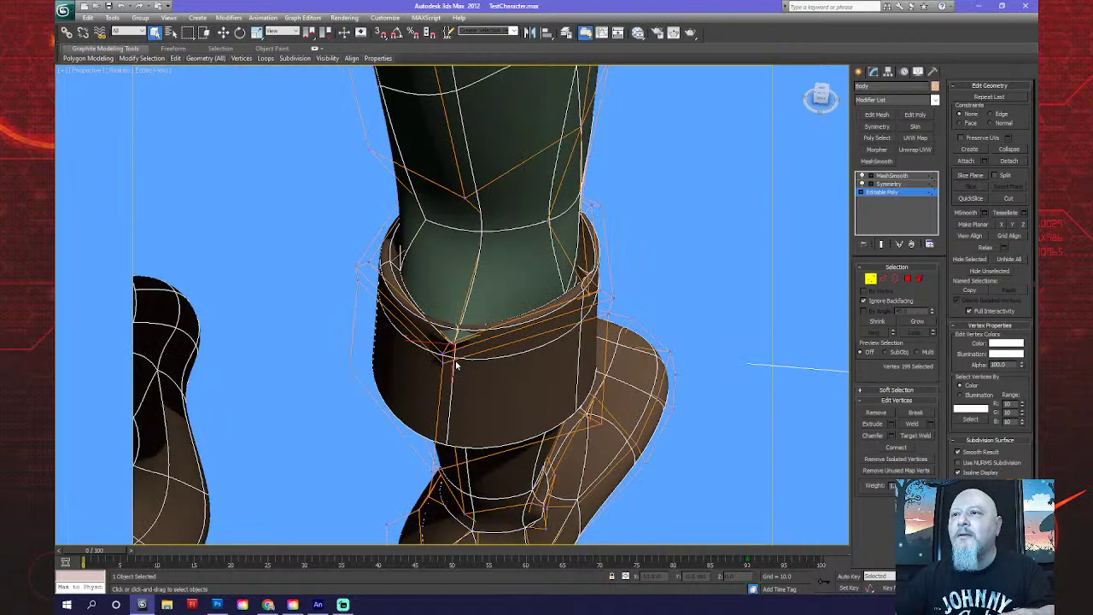
pyautogui.keyDown('alt'); pyautogui.moveTo(453, 361); pyautogui.dragTo(519, 349, button='middle'); pyautogui.keyUp('alt')
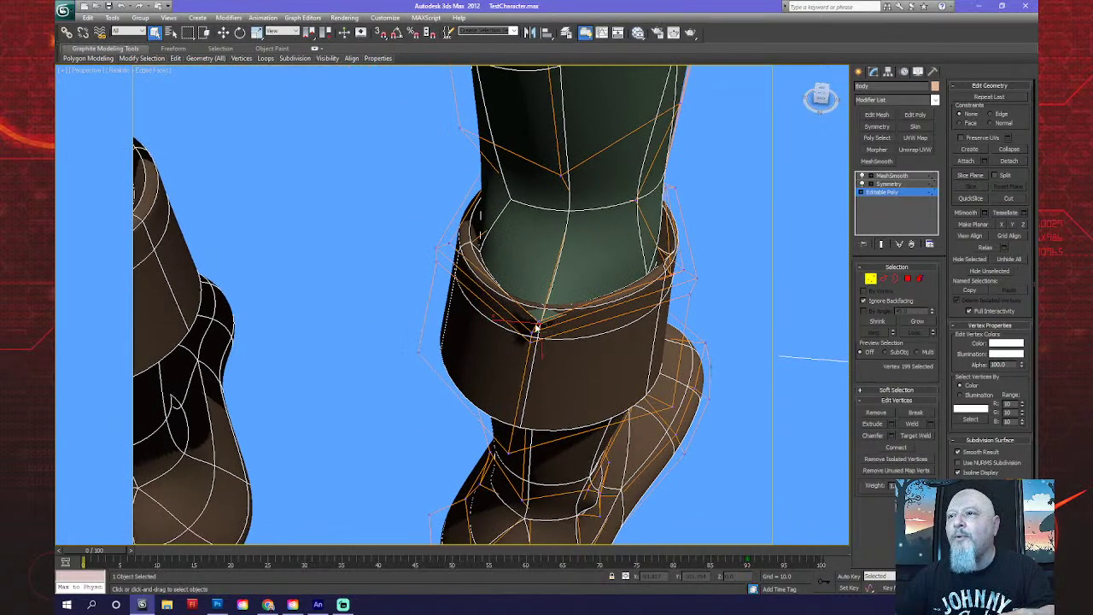
pyautogui.click(537, 327)
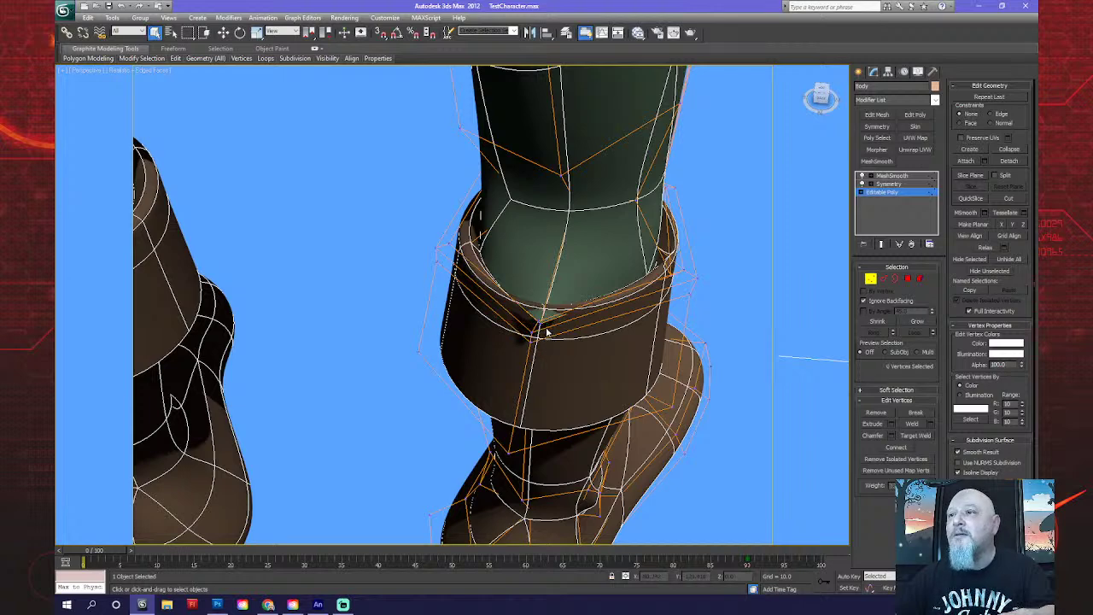
pyautogui.moveTo(536, 323); pyautogui.dragTo(562, 339)
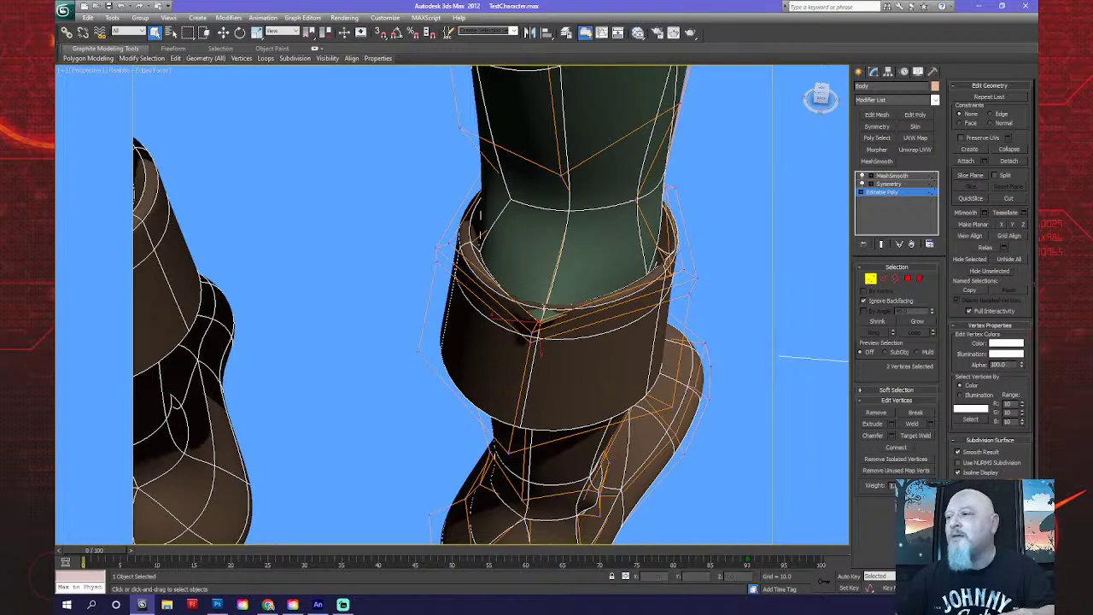
pyautogui.keyDown('alt'); pyautogui.moveTo(520, 332); pyautogui.dragTo(455, 323, button='middle'); pyautogui.keyUp('alt')
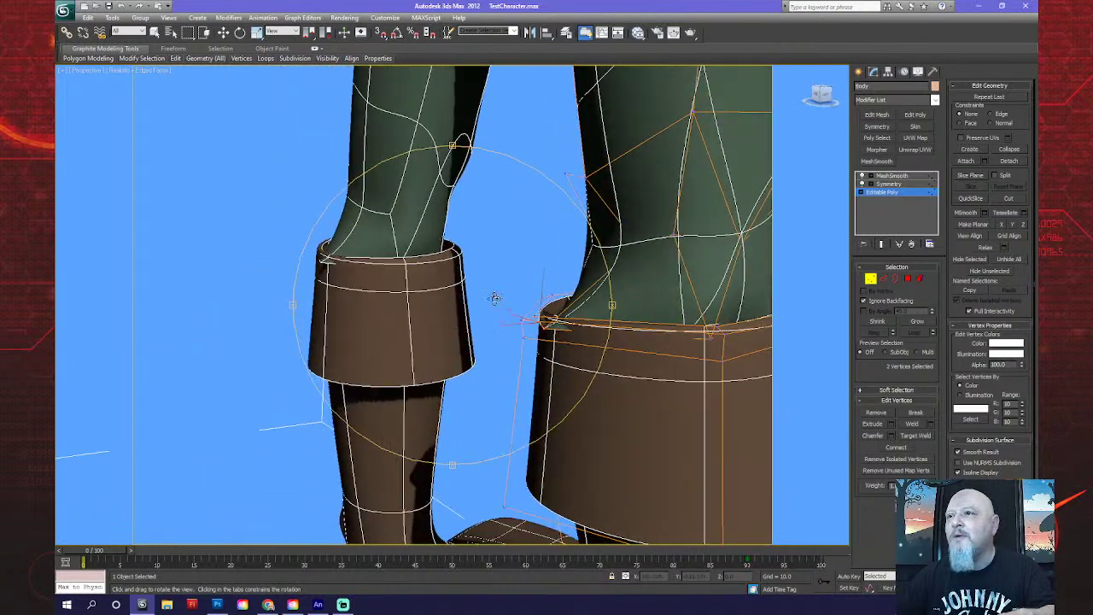
# Select the single vertex at the rim's notch and move it along its edge using the Edge constraint.
pyautogui.click(154, 31)
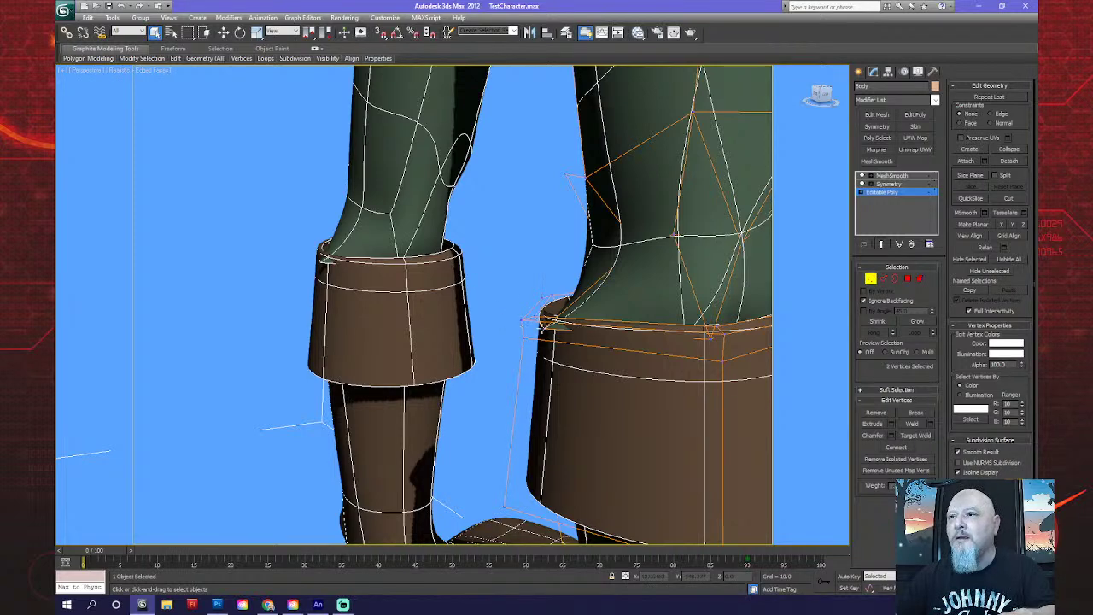
pyautogui.click(539, 350)
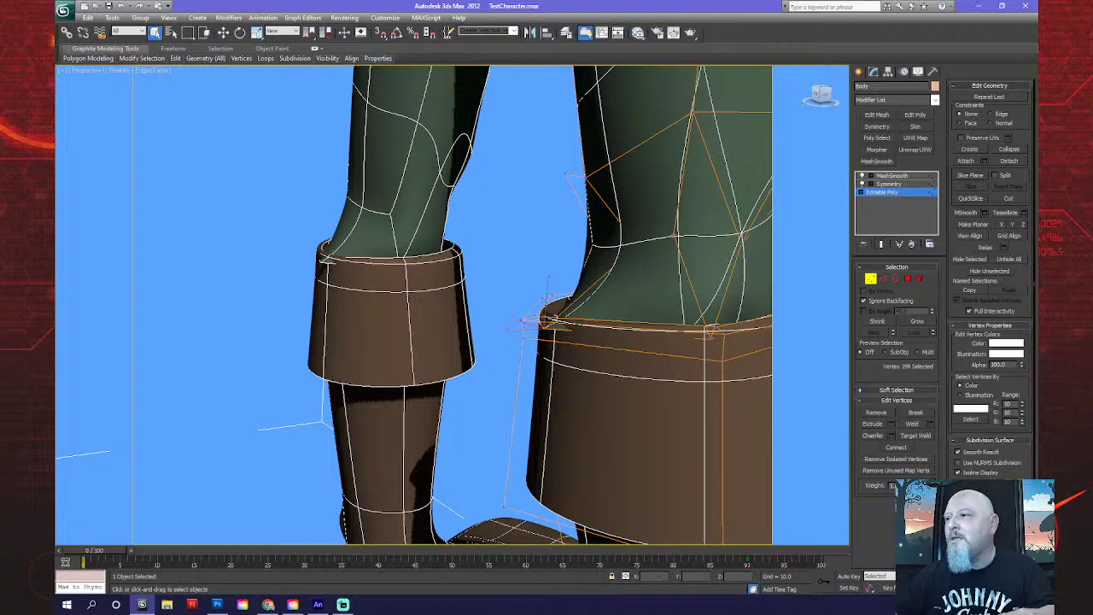
pyautogui.keyDown('alt'); pyautogui.moveTo(569, 388); pyautogui.dragTo(522, 413, button='middle'); pyautogui.keyUp('alt')
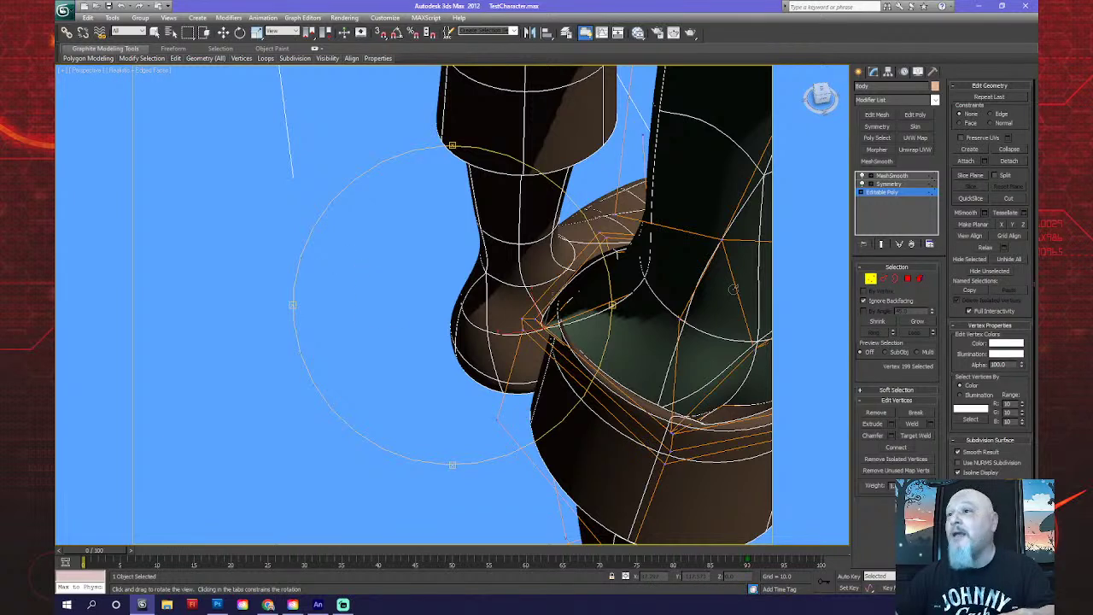
pyautogui.click(990, 115)
pyautogui.click(223, 33)
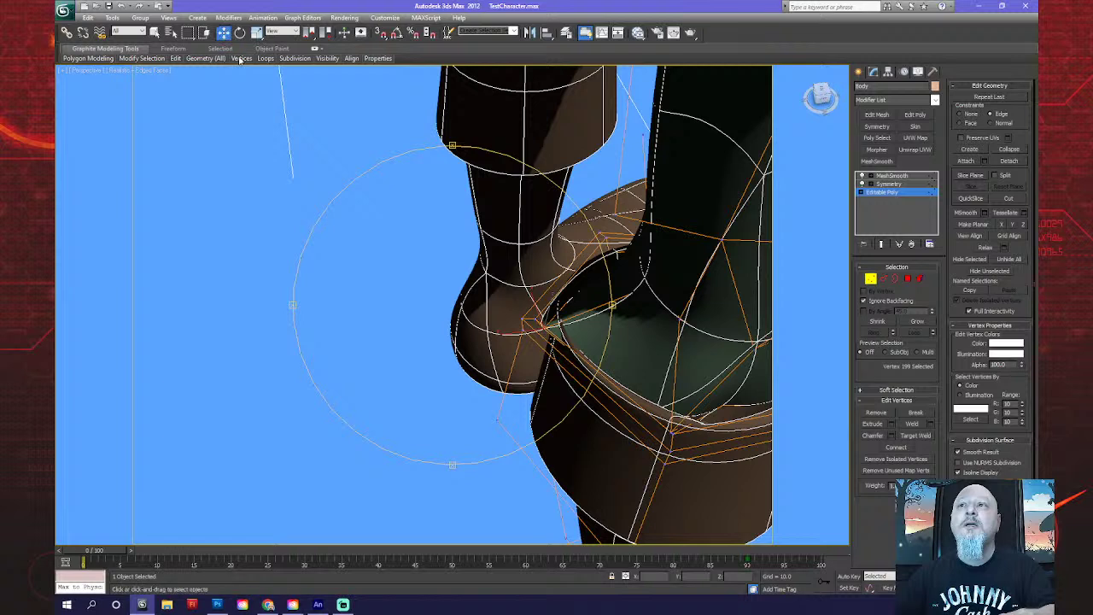
pyautogui.moveTo(533, 328); pyautogui.dragTo(565, 316)
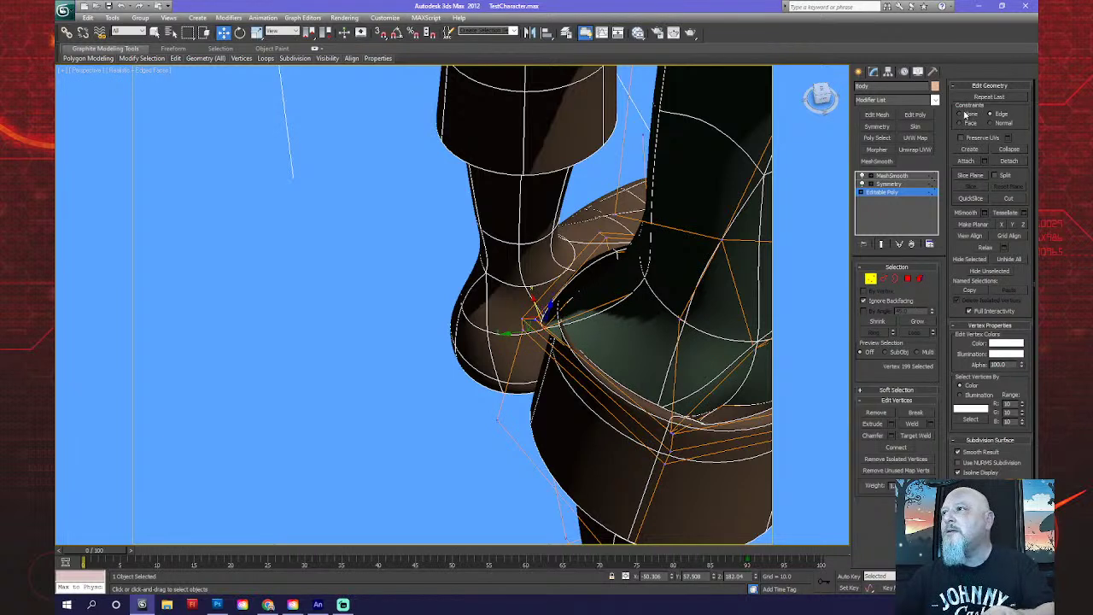
pyautogui.moveTo(547, 317); pyautogui.dragTo(545, 330)
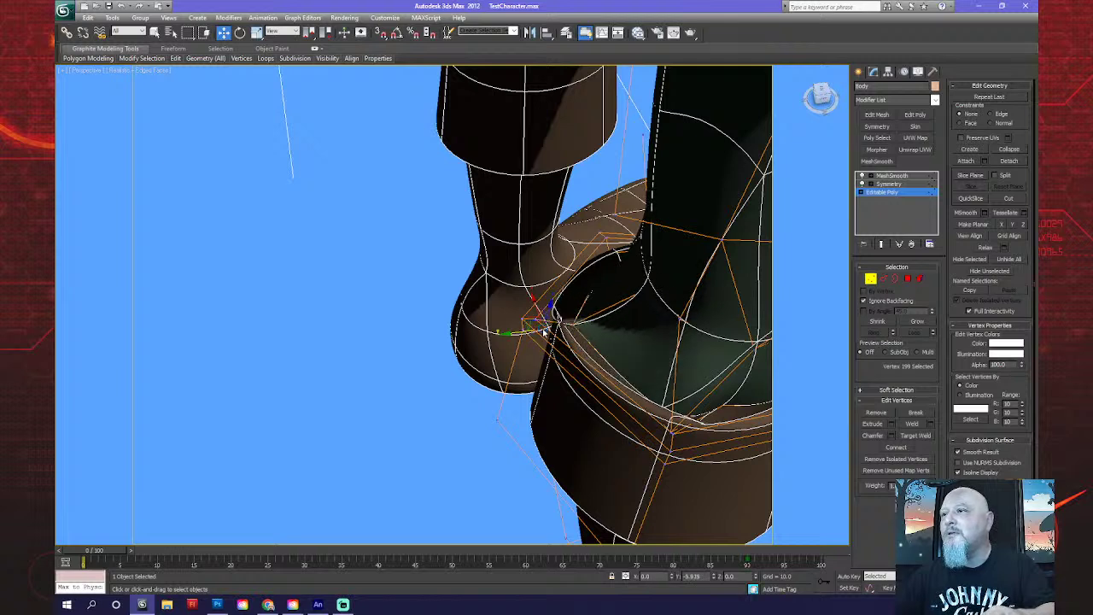
# Examine the boot cuff from the opposite side, selecting the vertices at the rim's outer corner.
pyautogui.moveTo(541, 327); pyautogui.dragTo(542, 332)
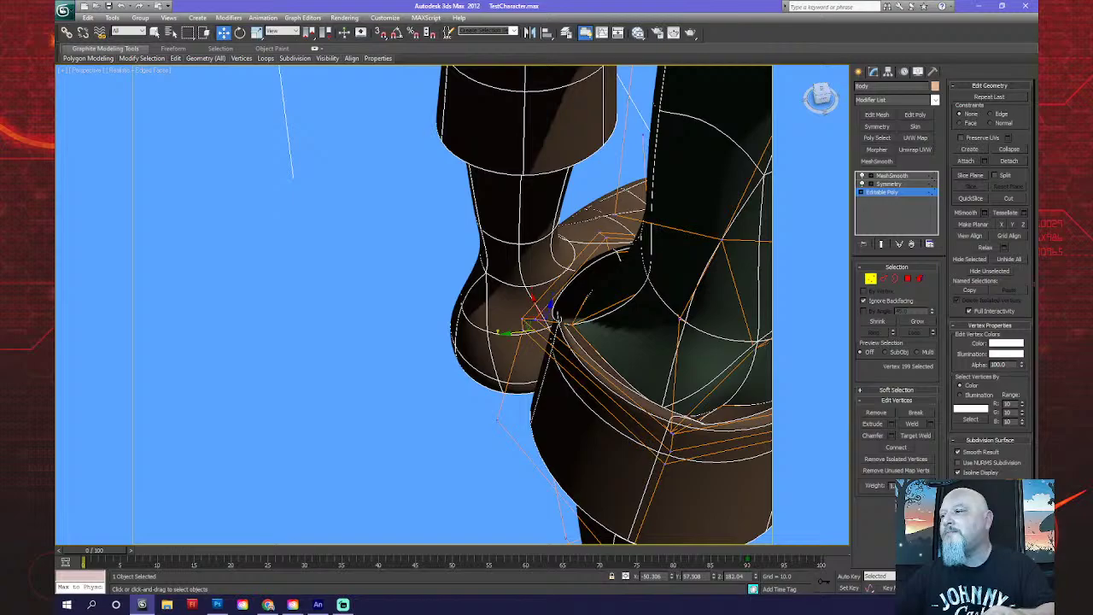
pyautogui.hotkey('ctrl', 'r')
pyautogui.moveTo(485, 395); pyautogui.dragTo(600, 373)
pyautogui.press('Escape')
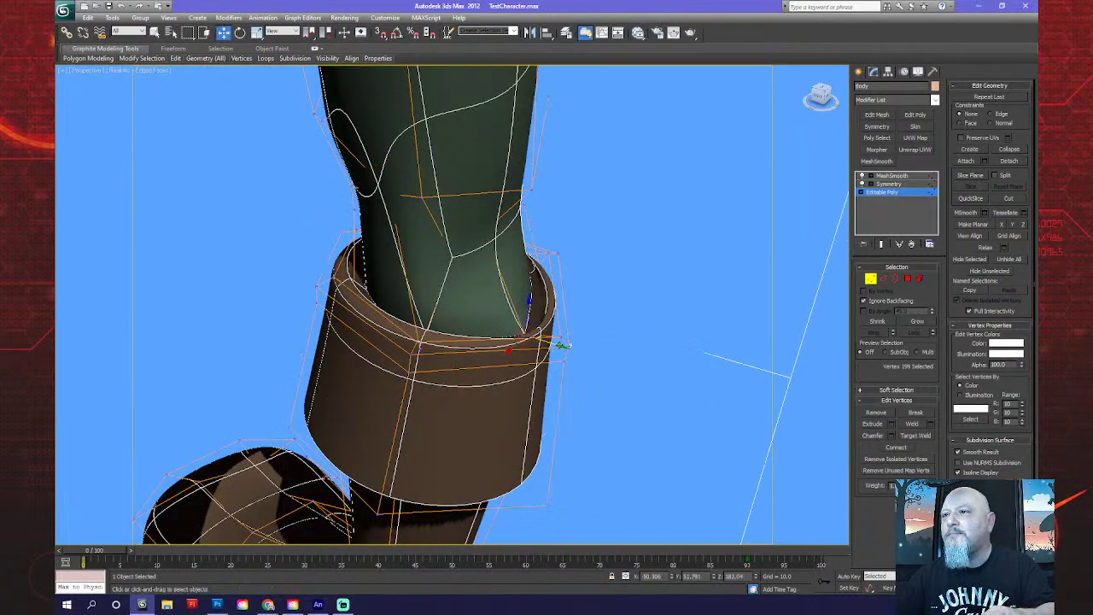
pyautogui.press('q')
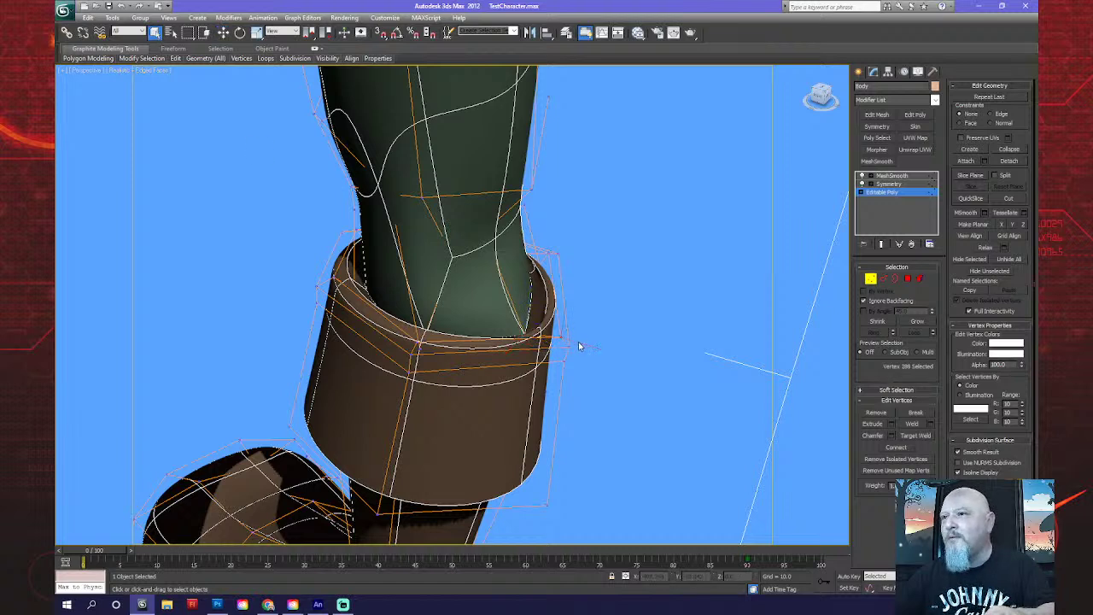
pyautogui.keyDown('ctrl'); pyautogui.click(560, 357); pyautogui.keyUp('ctrl')
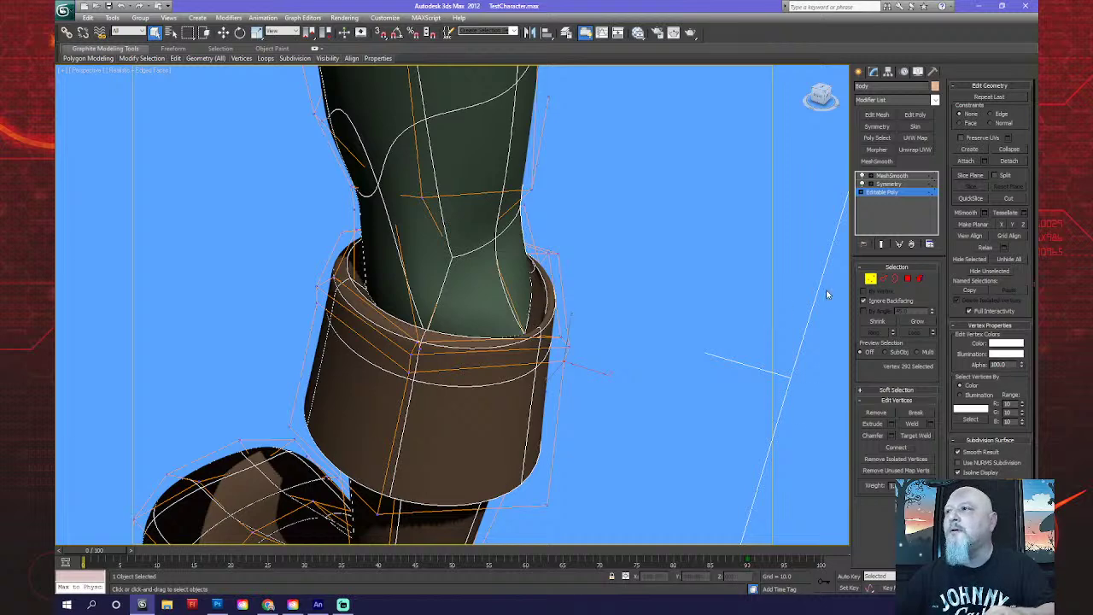
# Check the cuff's inner polygons in polygon mode and add smoothing group 3 to the inner polygon beside the rim notch.
pyautogui.click(910, 279)
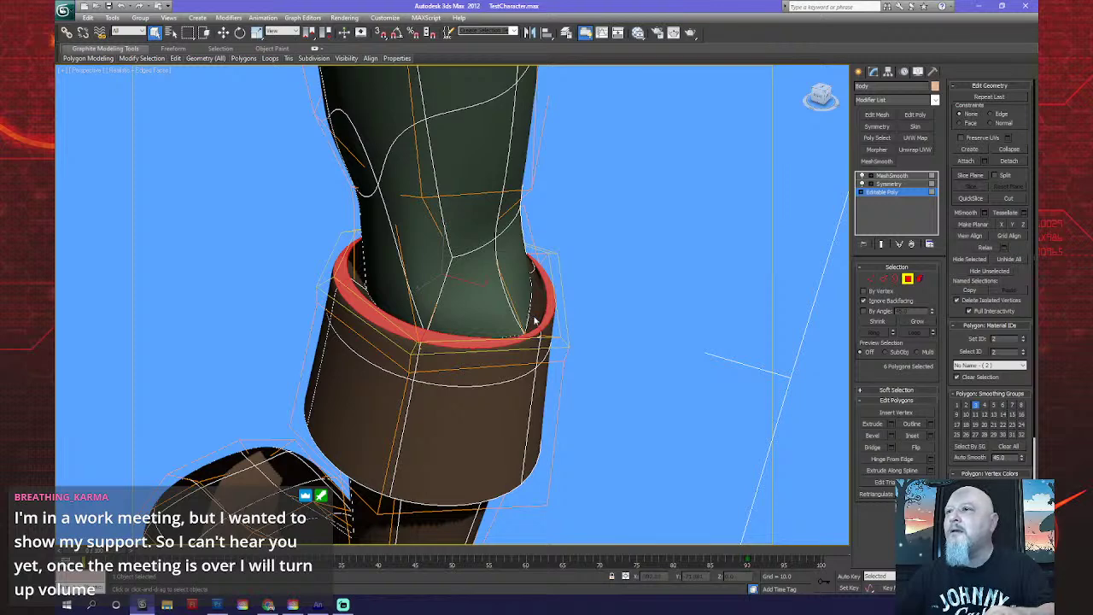
pyautogui.click(535, 320)
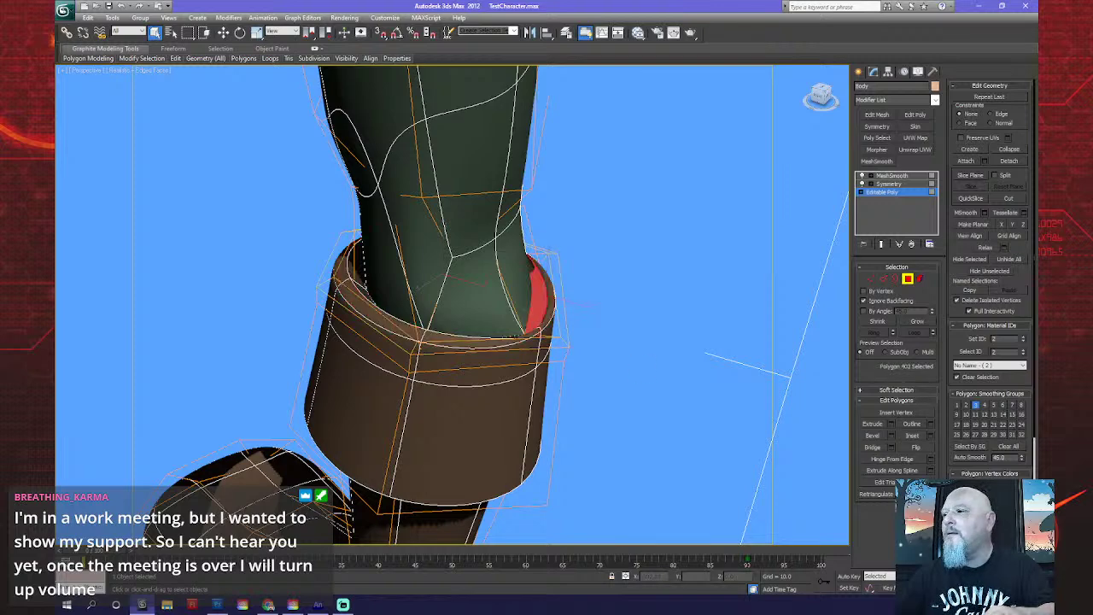
pyautogui.click(1015, 588)
pyautogui.moveTo(503, 359); pyautogui.dragTo(459, 385)
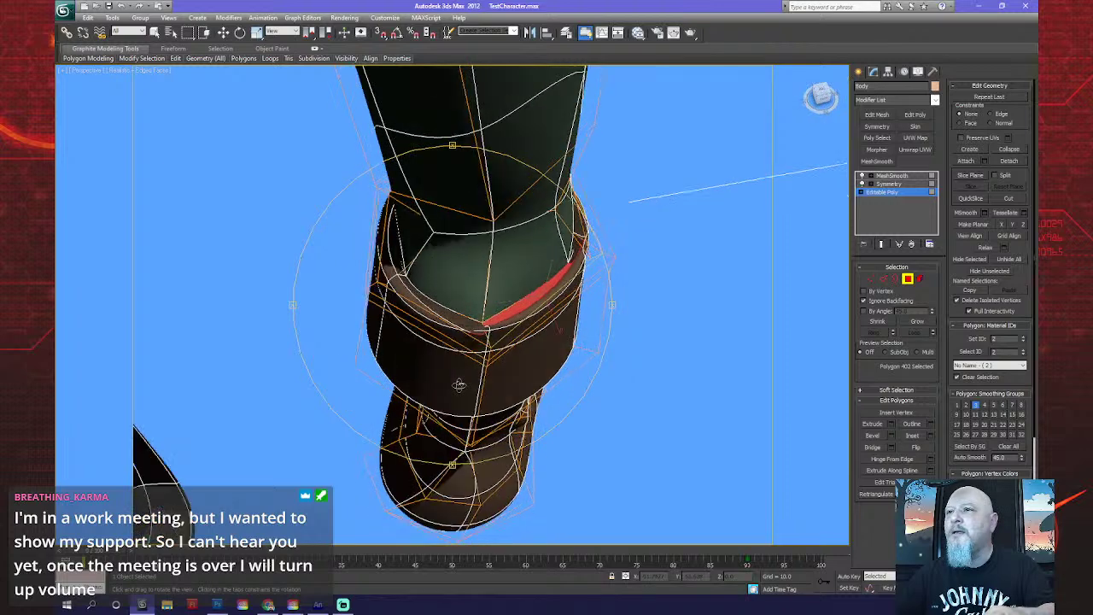
pyautogui.click(154, 32)
pyautogui.click(464, 320)
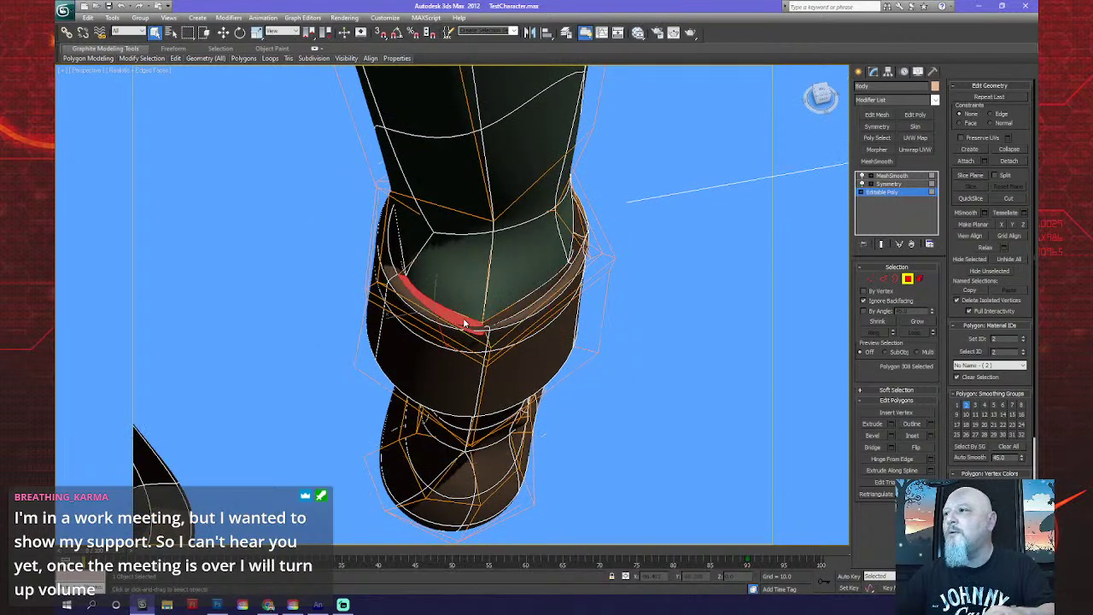
pyautogui.click(974, 406)
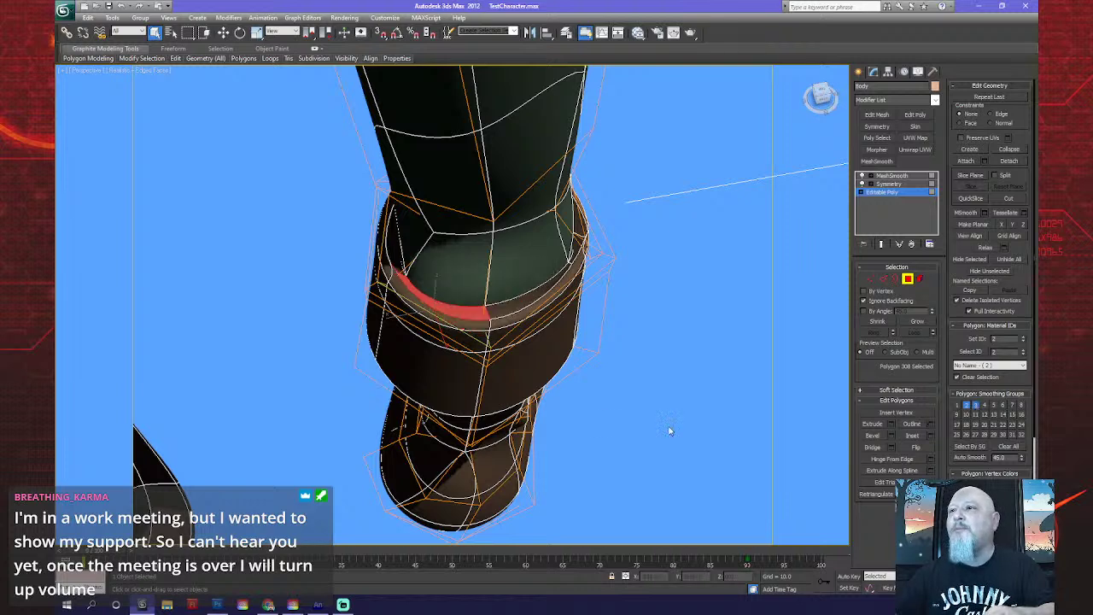
# Check the smoothing groups of the polygons around the cuff's rim and the adjoining trouser leg.
pyautogui.keyDown('alt'); pyautogui.moveTo(478, 316); pyautogui.dragTo(401, 281, button='middle'); pyautogui.keyUp('alt')
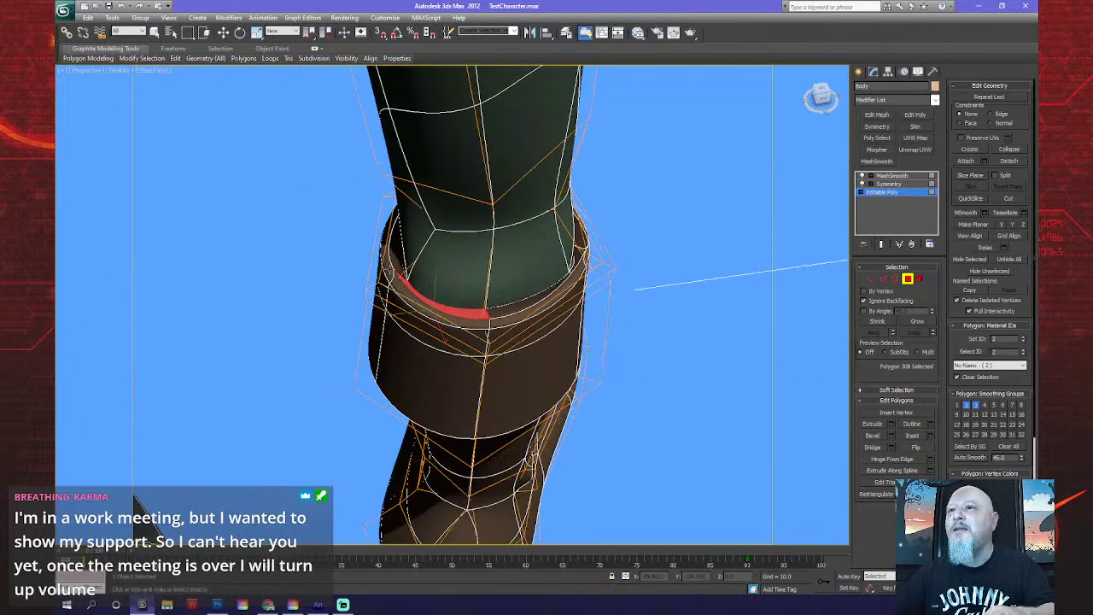
pyautogui.click(399, 256)
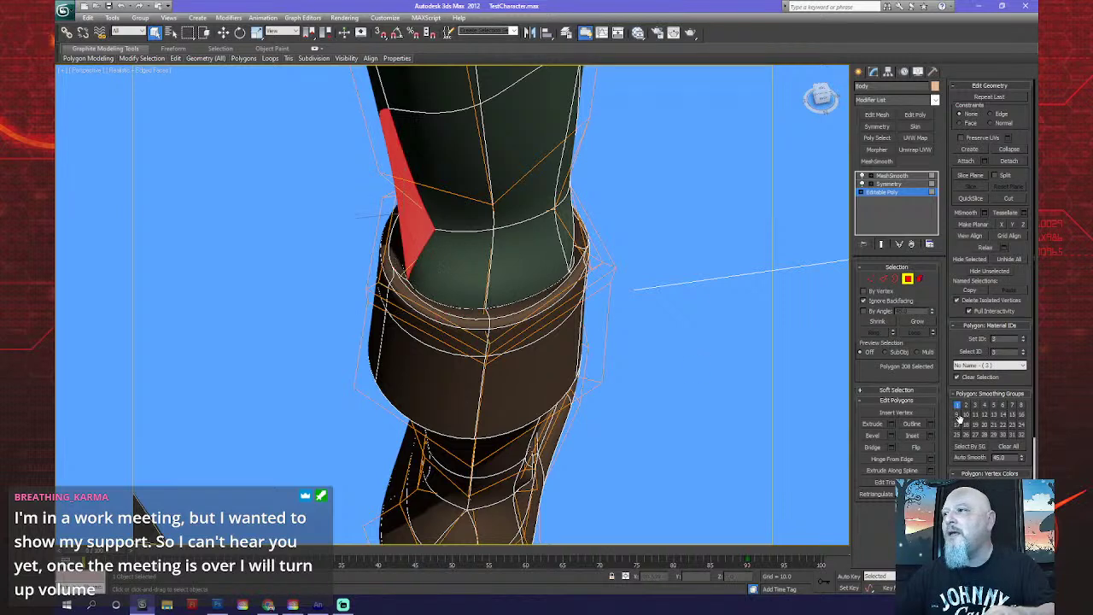
pyautogui.click(381, 244)
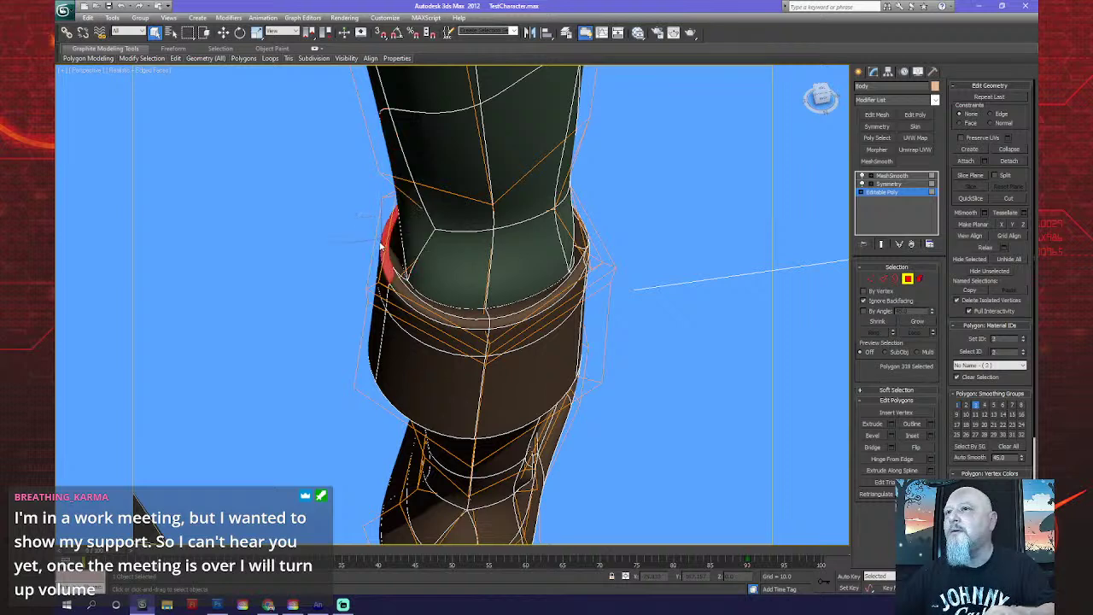
pyautogui.click(381, 244)
pyautogui.press('e')
pyautogui.keyDown('alt'); pyautogui.moveTo(378, 315); pyautogui.dragTo(359, 309, button='middle'); pyautogui.keyUp('alt')
pyautogui.press('q')
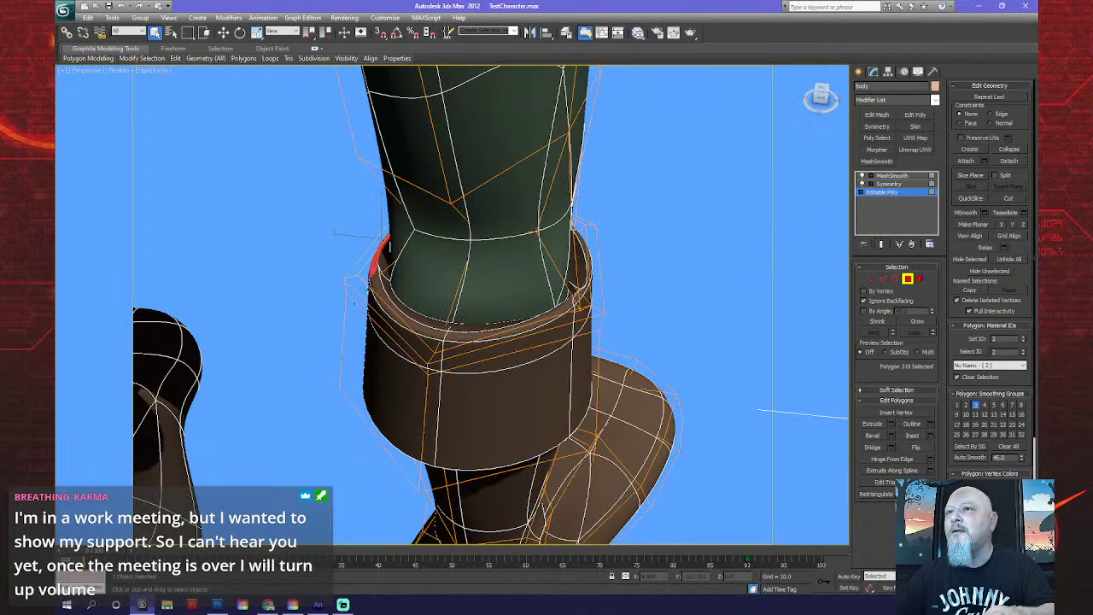
pyautogui.click(369, 271)
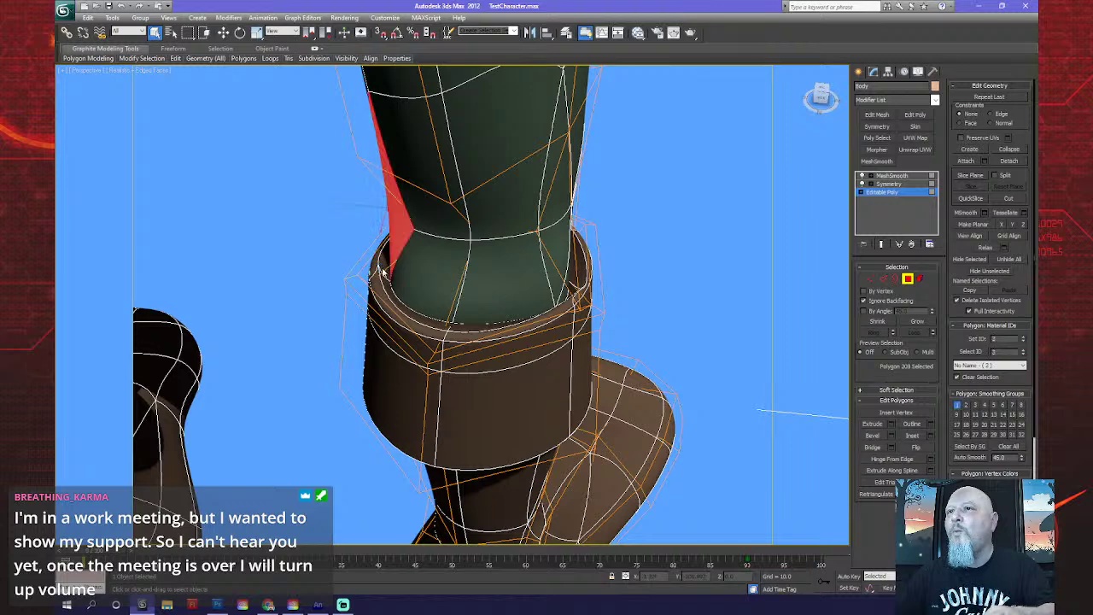
# Hide the end result and switch the cuff's narrow inner-wall polygon from smoothing group 2 to 3.
pyautogui.click(880, 244)
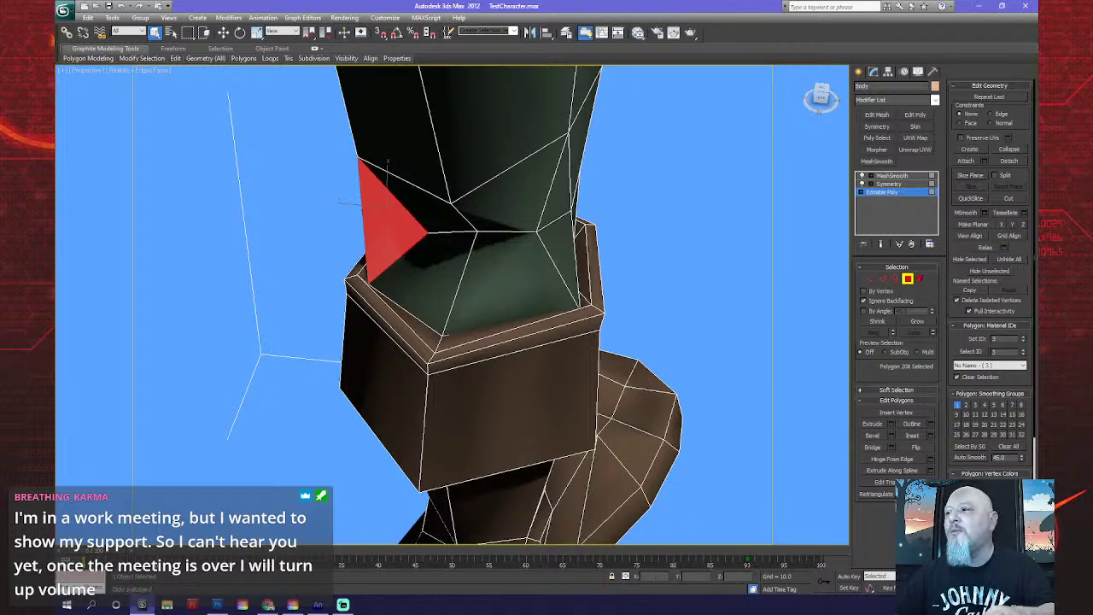
pyautogui.hotkey('ctrl', 'r')
pyautogui.moveTo(417, 327); pyautogui.dragTo(444, 337)
pyautogui.rightClick(444, 337)
pyautogui.click(367, 270)
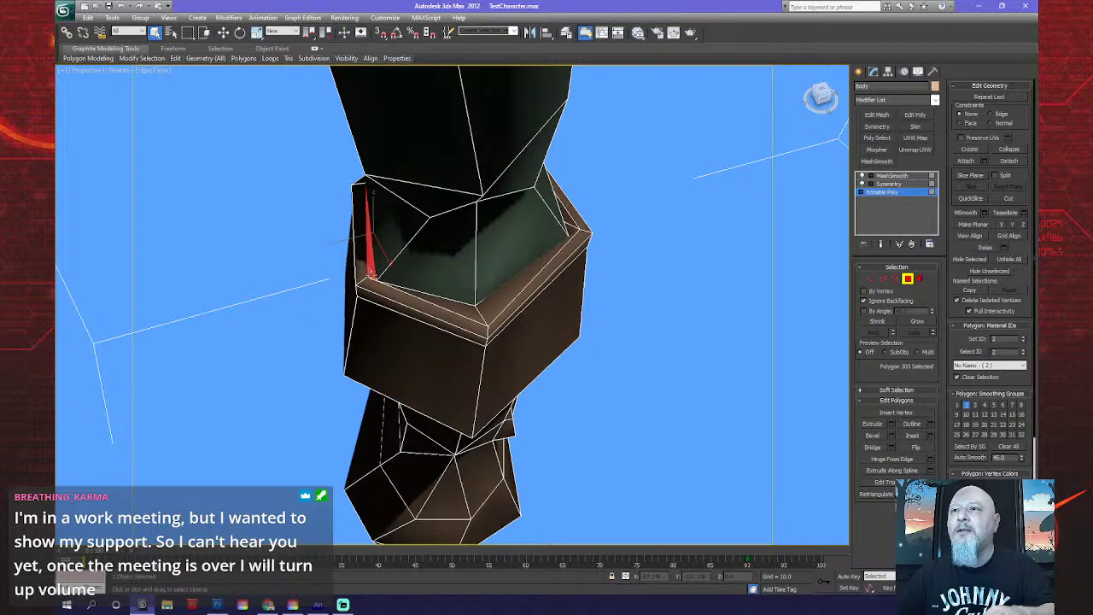
pyautogui.click(975, 404)
pyautogui.click(965, 404)
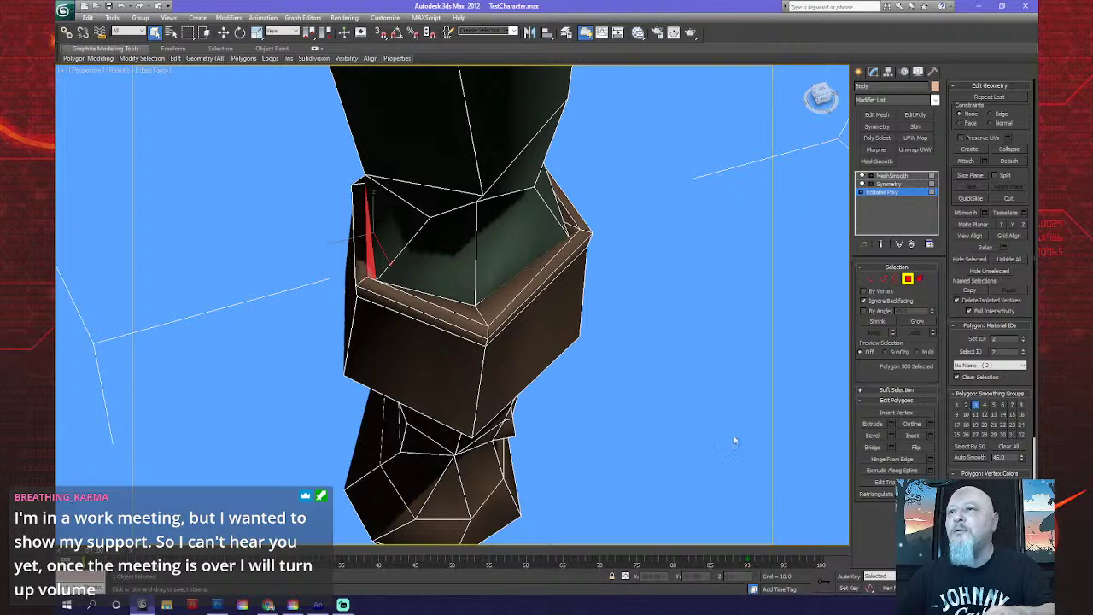
# Switch the inner-wall polygon on the opposite side of the cuff from smoothing group 2 to 3.
pyautogui.click(567, 214)
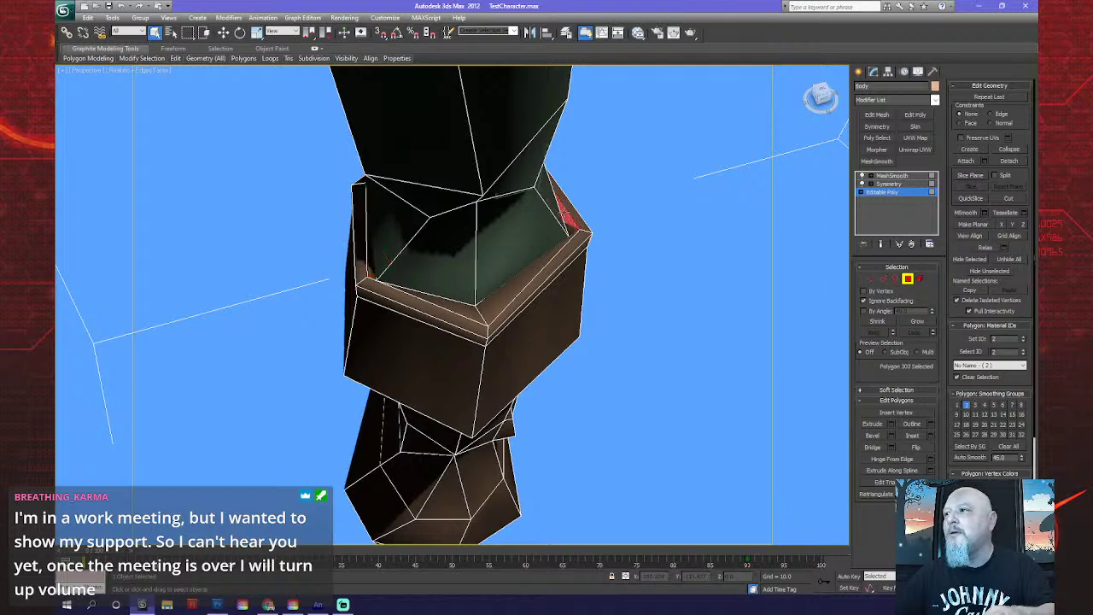
pyautogui.click(975, 404)
pyautogui.click(966, 404)
pyautogui.keyDown('alt'); pyautogui.moveTo(500, 366); pyautogui.dragTo(377, 348, button='middle'); pyautogui.keyUp('alt')
pyautogui.rightClick(376, 347)
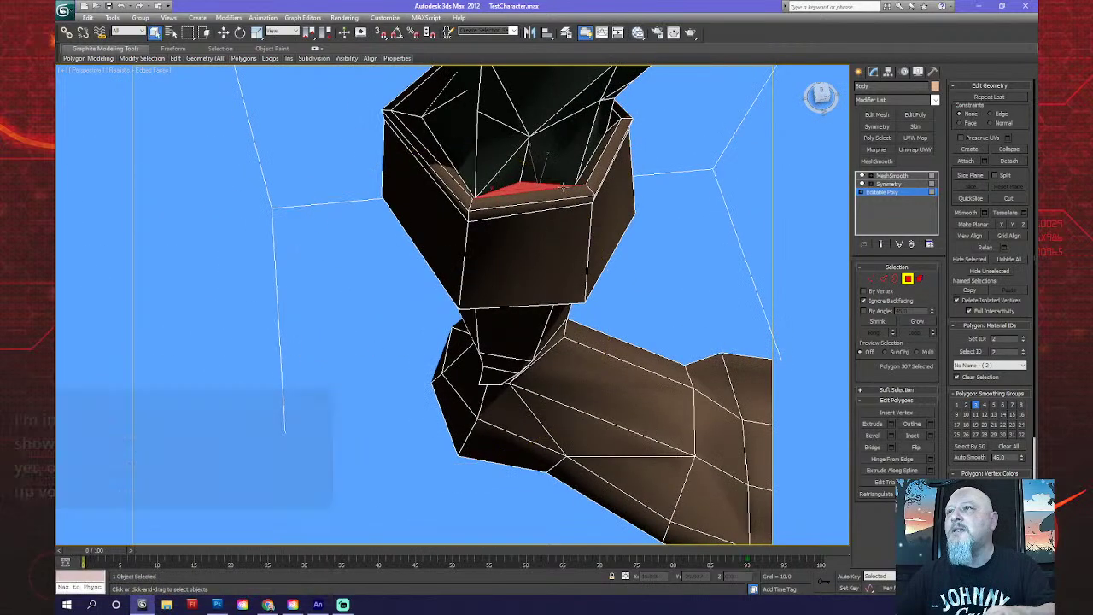
# Move two more inner-wall polygons of the cuff from smoothing group 2 to 3 and show the end result again.
pyautogui.click(589, 171)
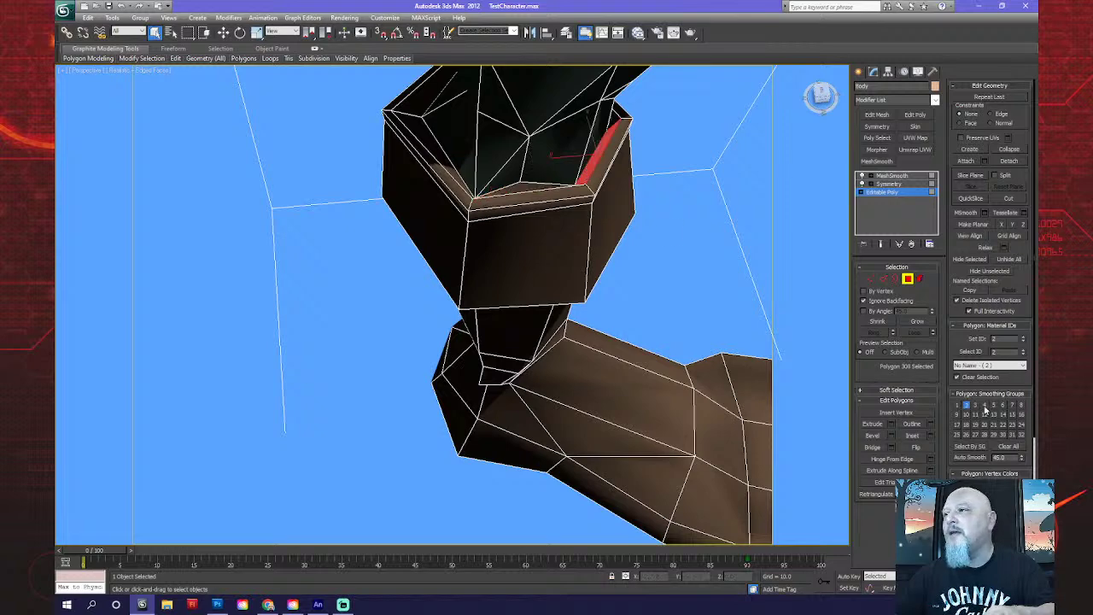
pyautogui.click(975, 405)
pyautogui.keyDown('alt'); pyautogui.moveTo(606, 310); pyautogui.dragTo(529, 354, button='middle'); pyautogui.keyUp('alt')
pyautogui.press('q')
pyautogui.click(635, 243)
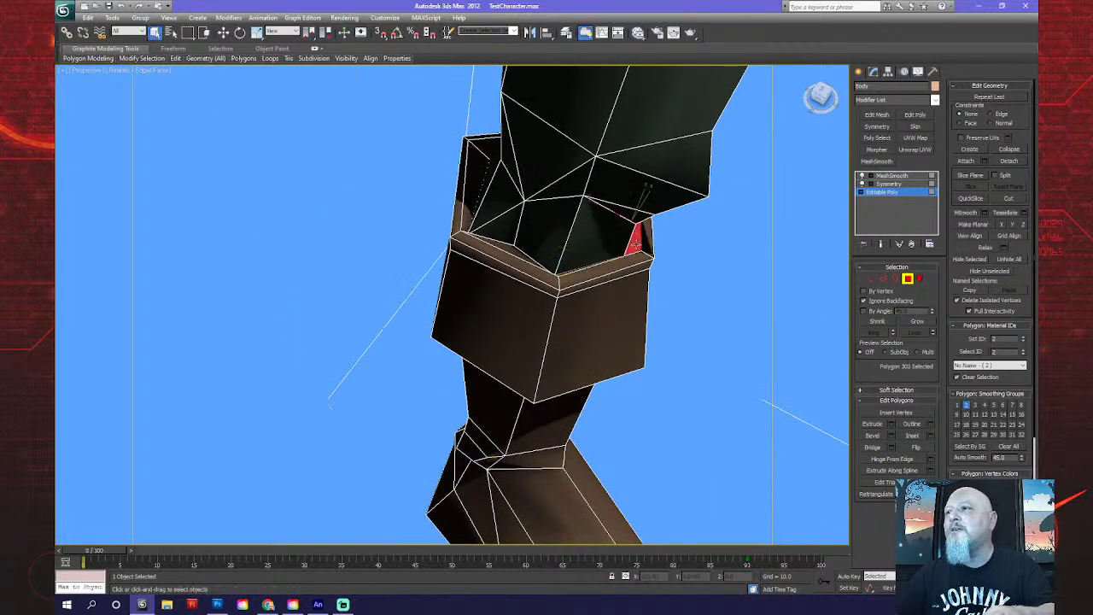
pyautogui.click(975, 406)
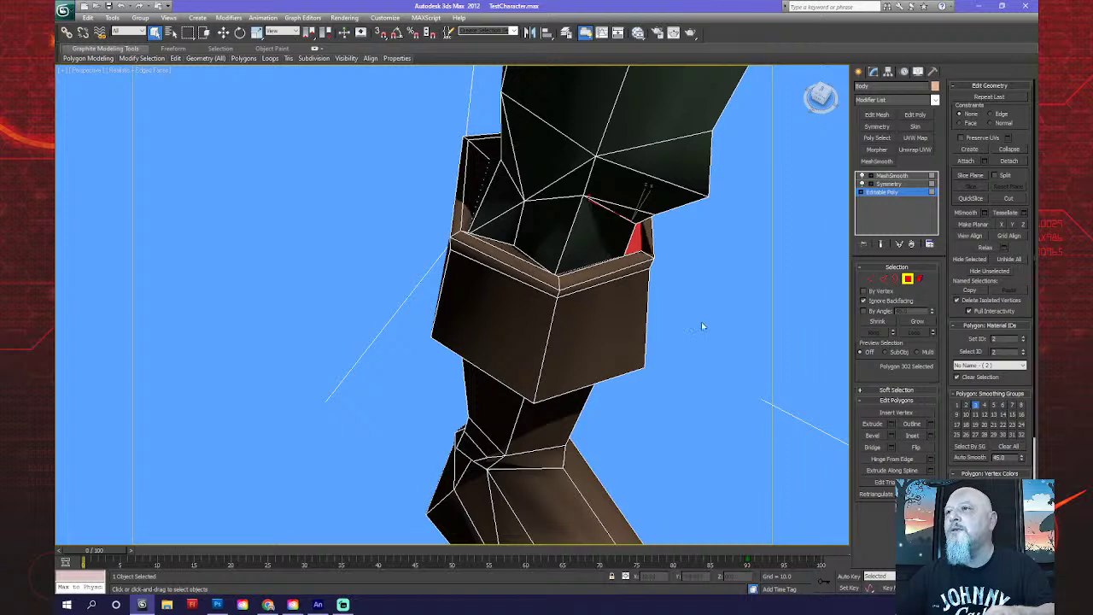
pyautogui.click(880, 244)
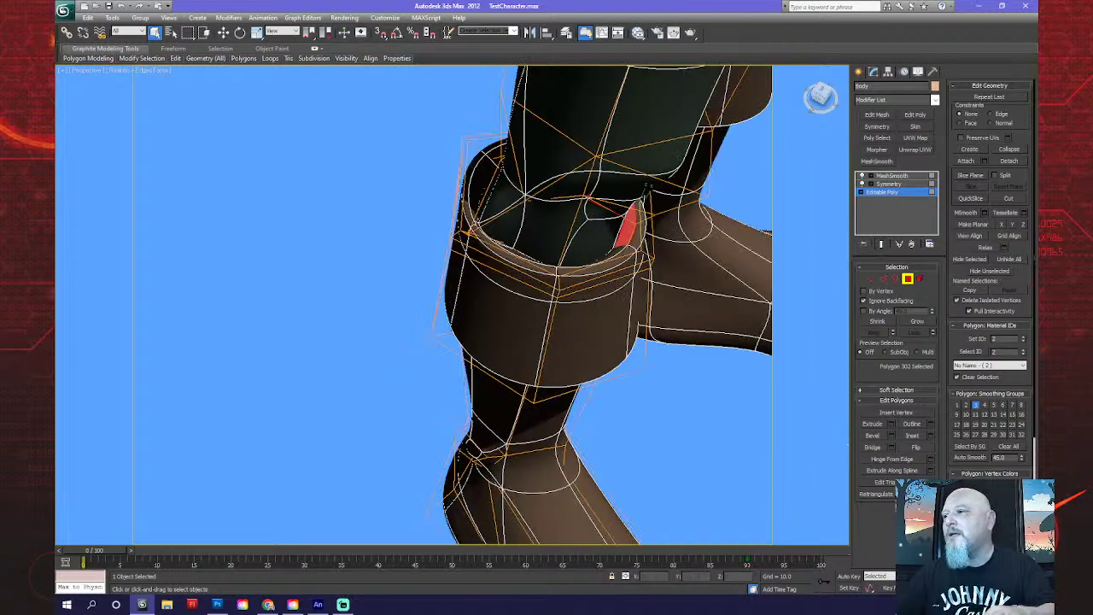
# Leave polygon mode and examine the smoothed legs and boots, including the underside of the cuff.
pyautogui.keyDown('alt'); pyautogui.moveTo(519, 346); pyautogui.dragTo(791, 311, button='middle'); pyautogui.keyUp('alt')
pyautogui.press('4')
pyautogui.scroll(-5, 529, 348)
pyautogui.moveTo(529, 347); pyautogui.dragTo(528, 348, button='middle')
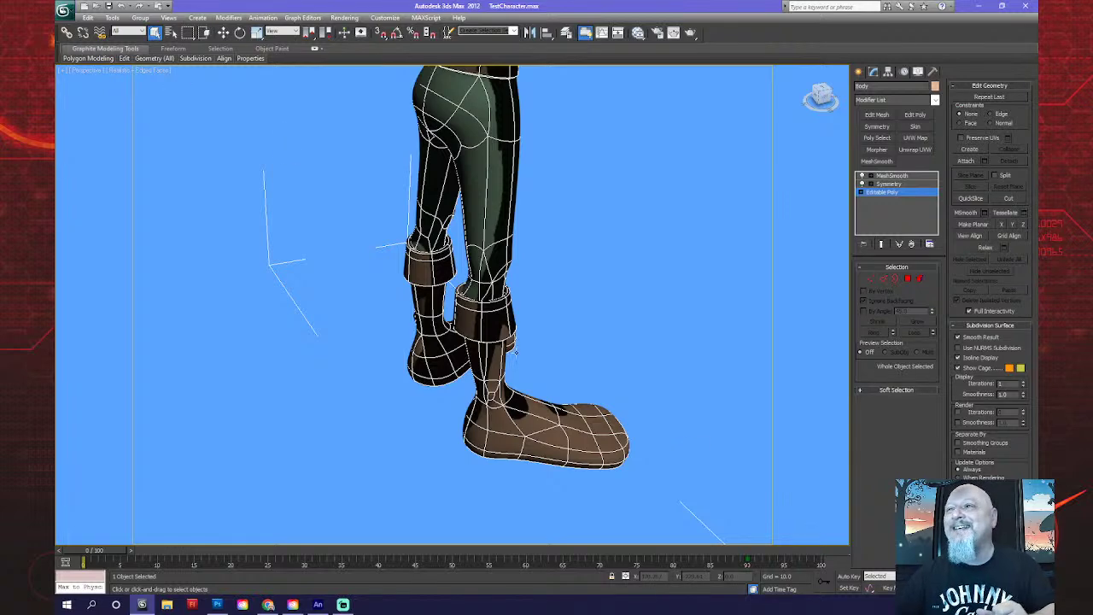
pyautogui.hotkey('ctrl', 'r')
pyautogui.moveTo(467, 335); pyautogui.dragTo(456, 256)
pyautogui.scroll(5, 460, 246)
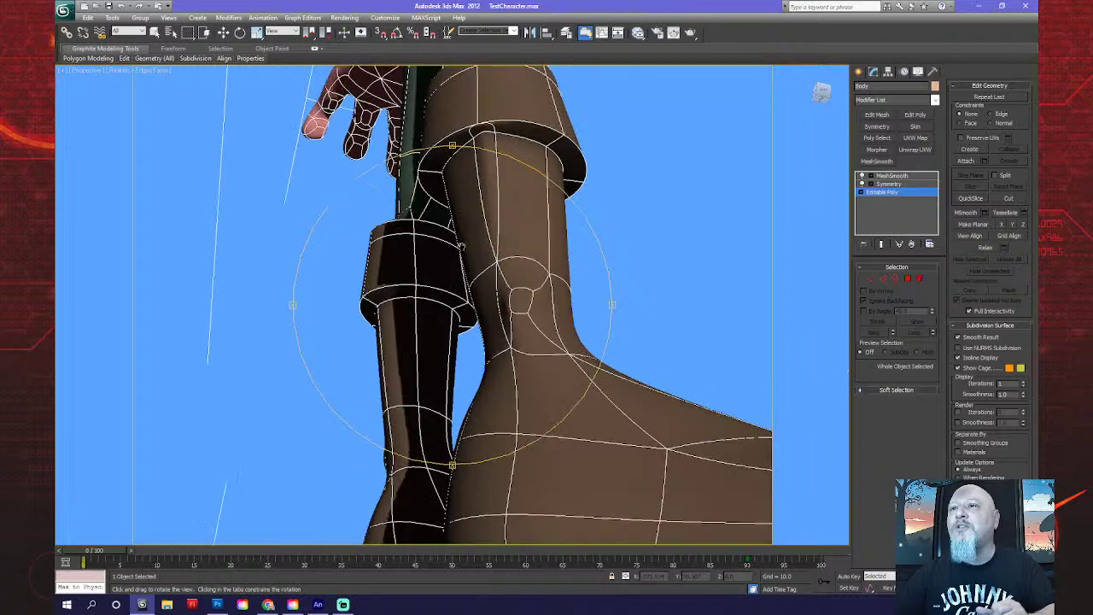
pyautogui.scroll(3, 462, 245)
pyautogui.scroll(-3, 477, 277)
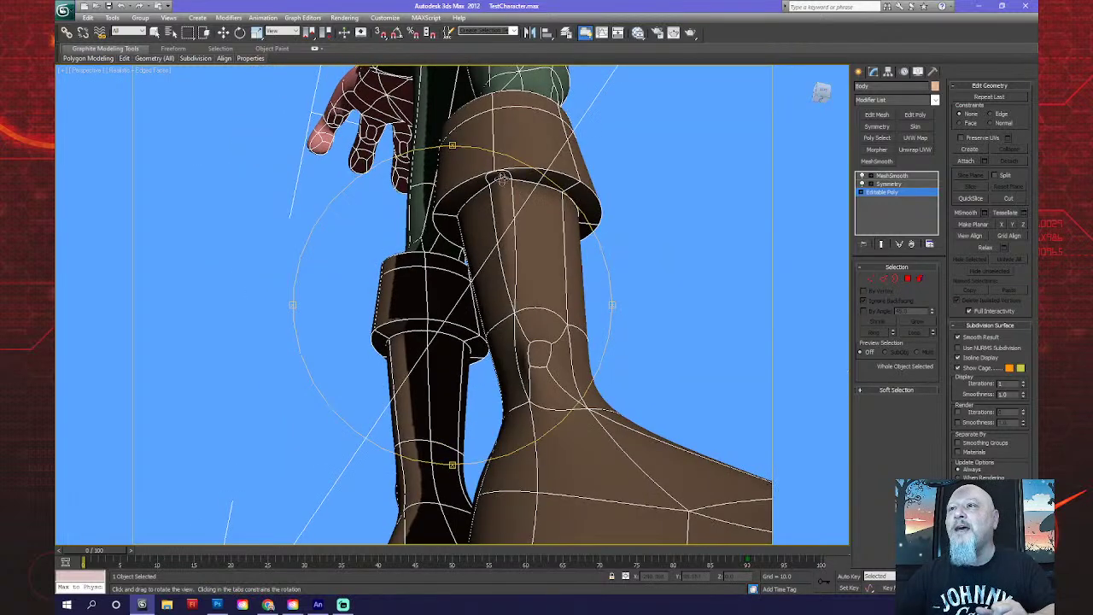
# With the end result hidden, collapse the two close vertices where the cuff's underside meets the boot shaft, then show the end result.
pyautogui.click(882, 244)
pyautogui.click(870, 278)
pyautogui.click(507, 179)
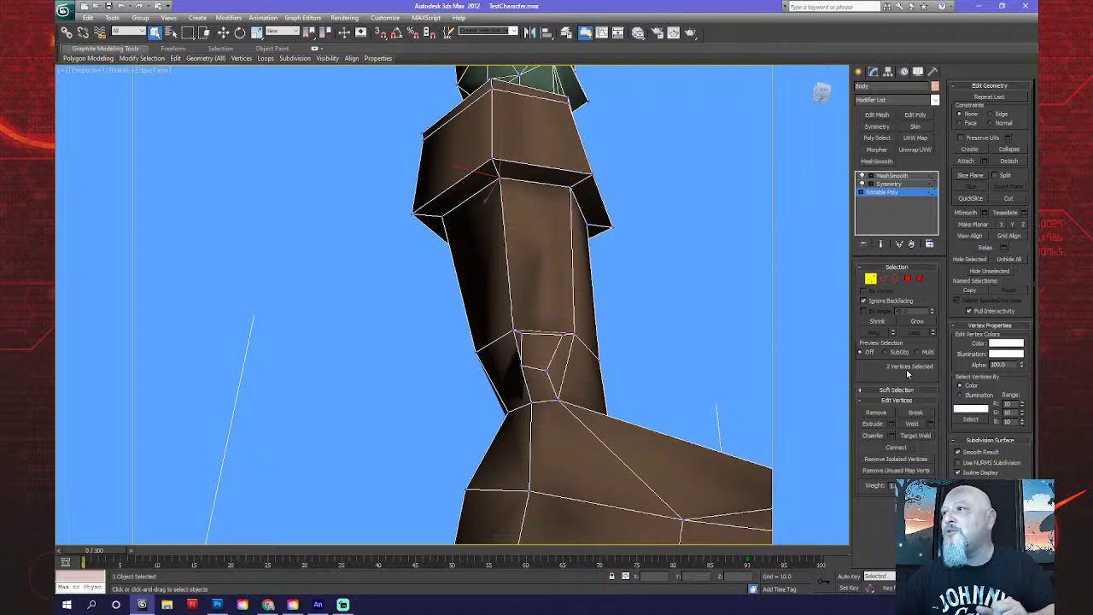
pyautogui.click(1016, 150)
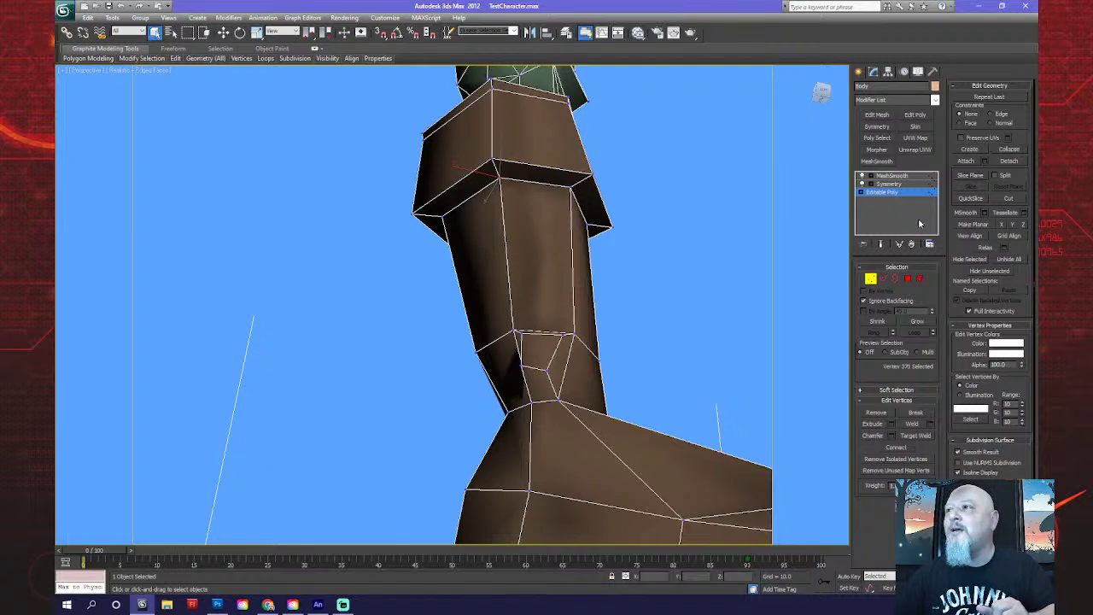
pyautogui.click(881, 244)
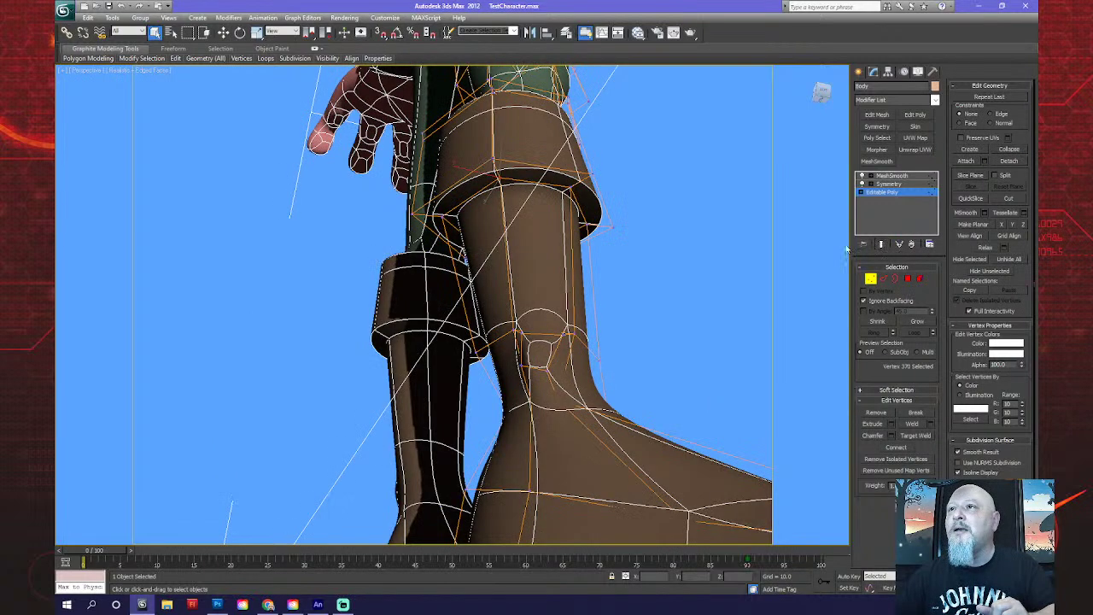
# Check the smoothed legs from the front and turn off the edged-faces display in the perspective view.
pyautogui.hotkey('ctrl', 'r')
pyautogui.moveTo(530, 294); pyautogui.dragTo(447, 333)
pyautogui.scroll(4, 465, 335)
pyautogui.scroll(-6, 571, 343)
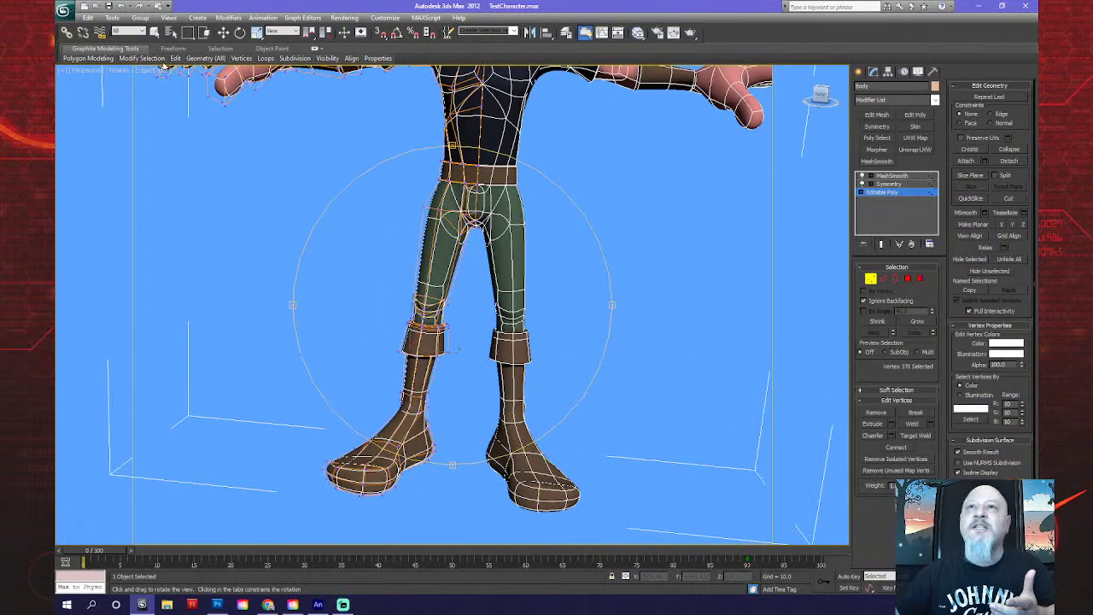
pyautogui.click(149, 71)
pyautogui.click(180, 117)
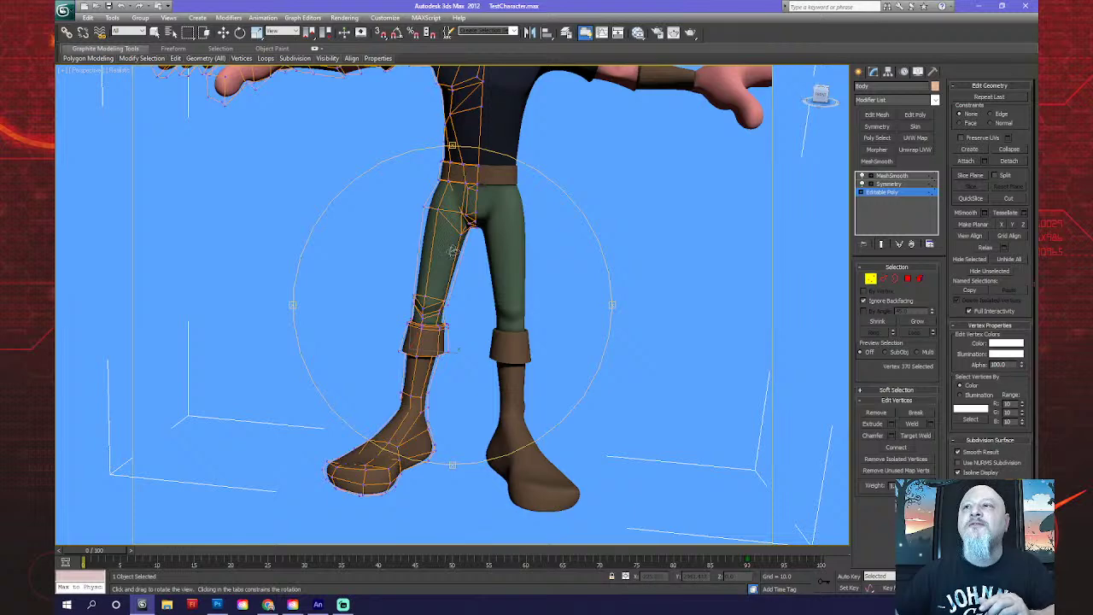
# Switch to the four-viewport layout and fit the whole character in every view.
pyautogui.scroll(-5, 460, 318)
pyautogui.moveTo(463, 266); pyautogui.dragTo(466, 280, button='middle')
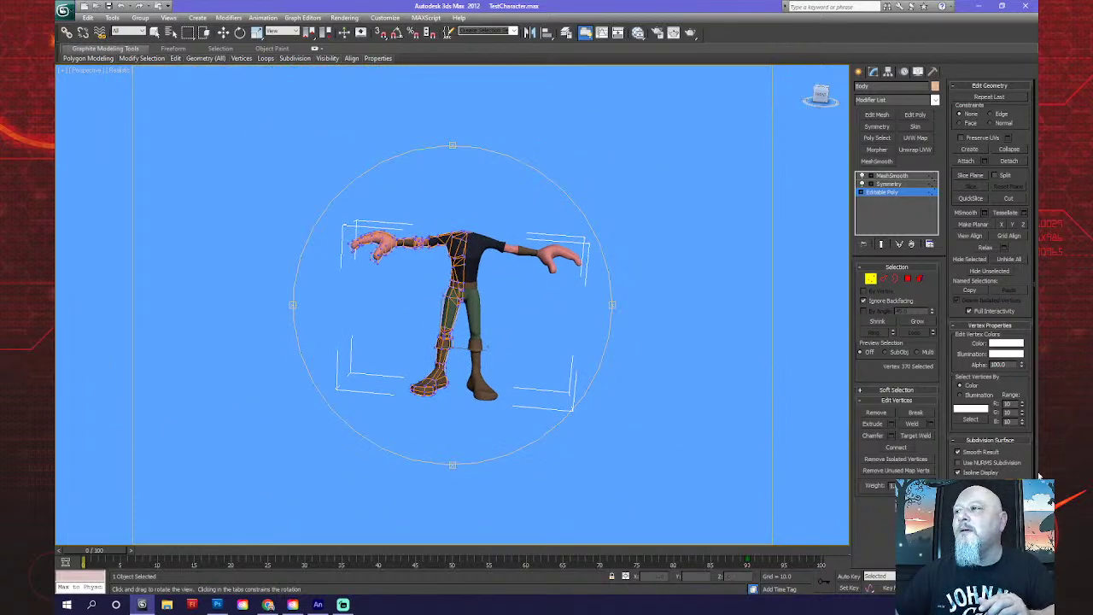
pyautogui.scroll(4, 459, 308)
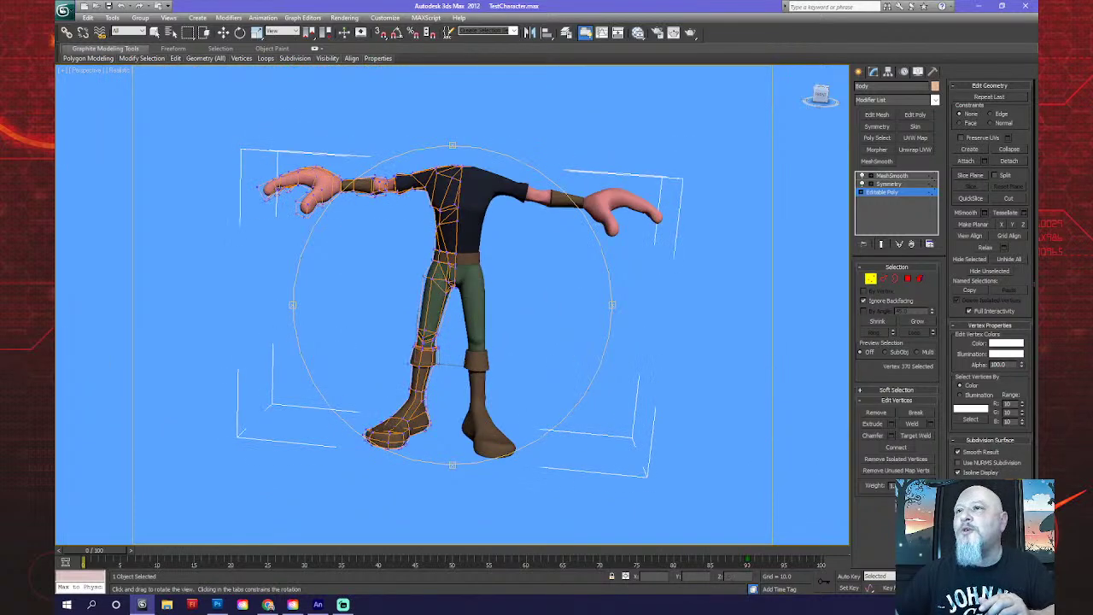
pyautogui.hotkey('alt', 'w')
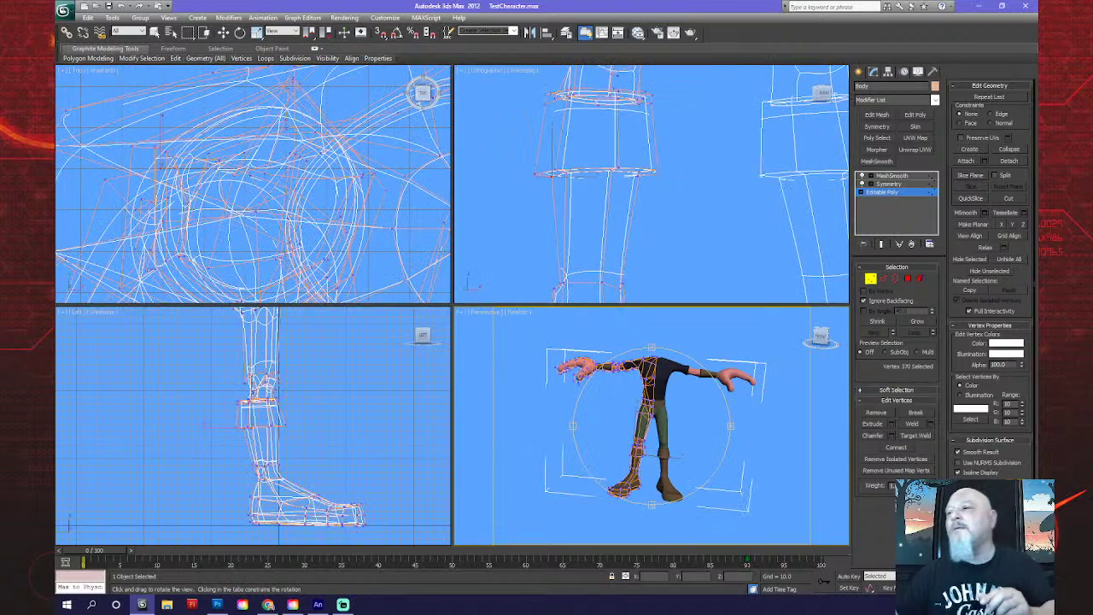
pyautogui.hotkey('ctrl', 'shift', 'z')
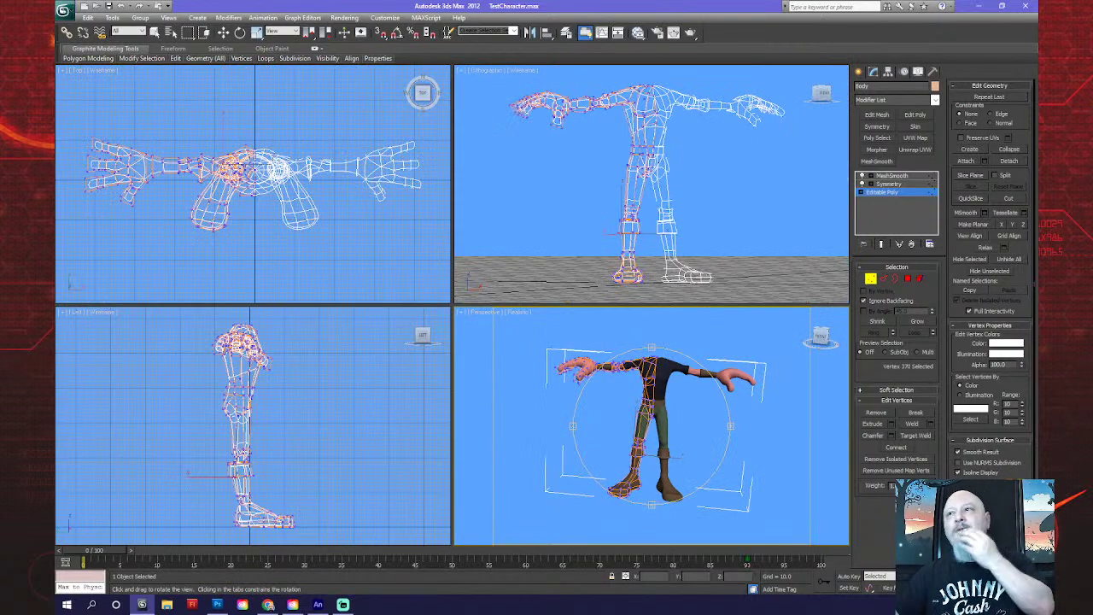
# Change the orthographic viewport to the front view with the whole body framed, and leave vertex editing of the body.
pyautogui.click(632, 243)
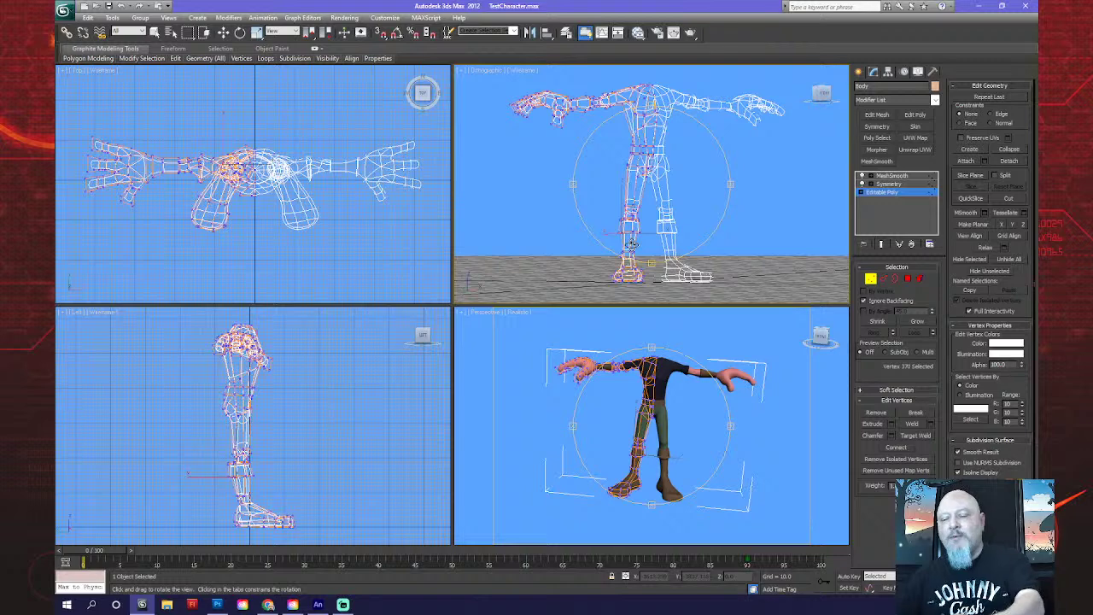
pyautogui.press('f')
pyautogui.moveTo(604, 188); pyautogui.dragTo(611, 224, button='middle')
pyautogui.scroll(-3, 606, 223)
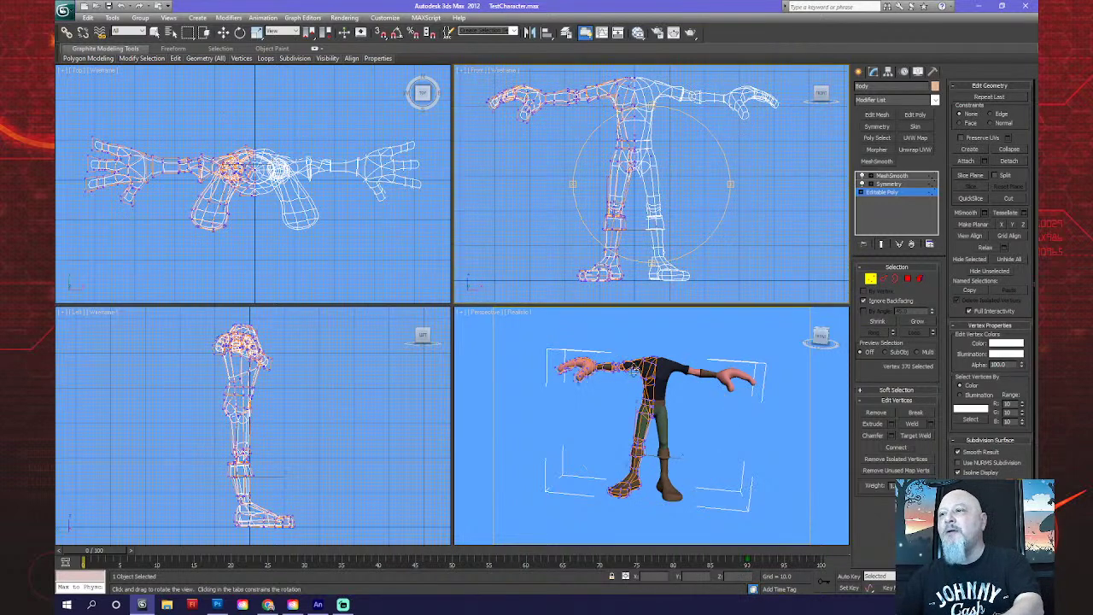
pyautogui.click(860, 72)
pyautogui.click(800, 166)
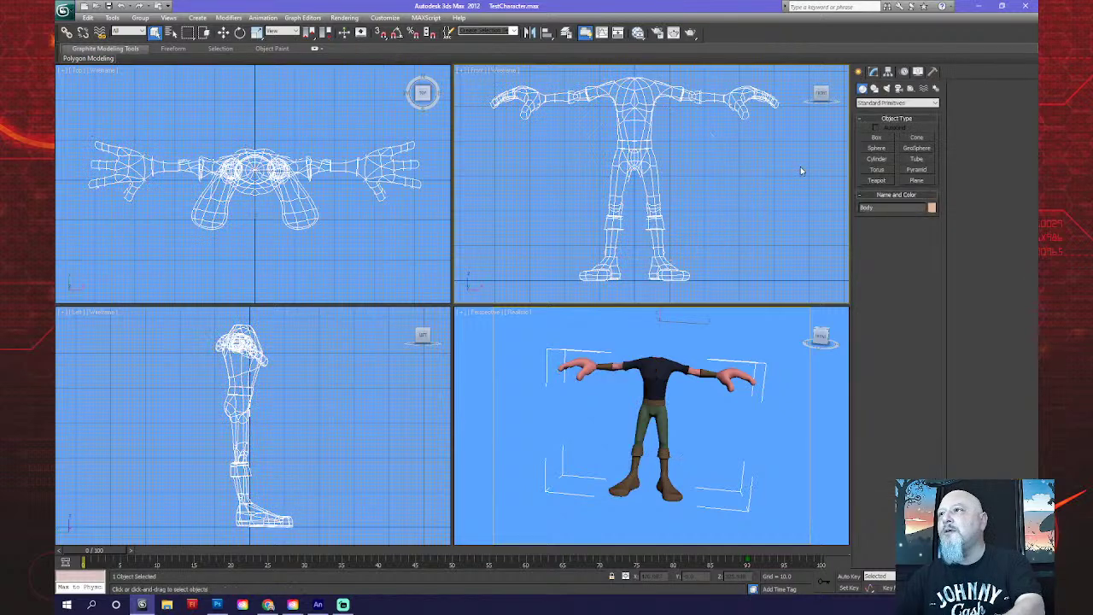
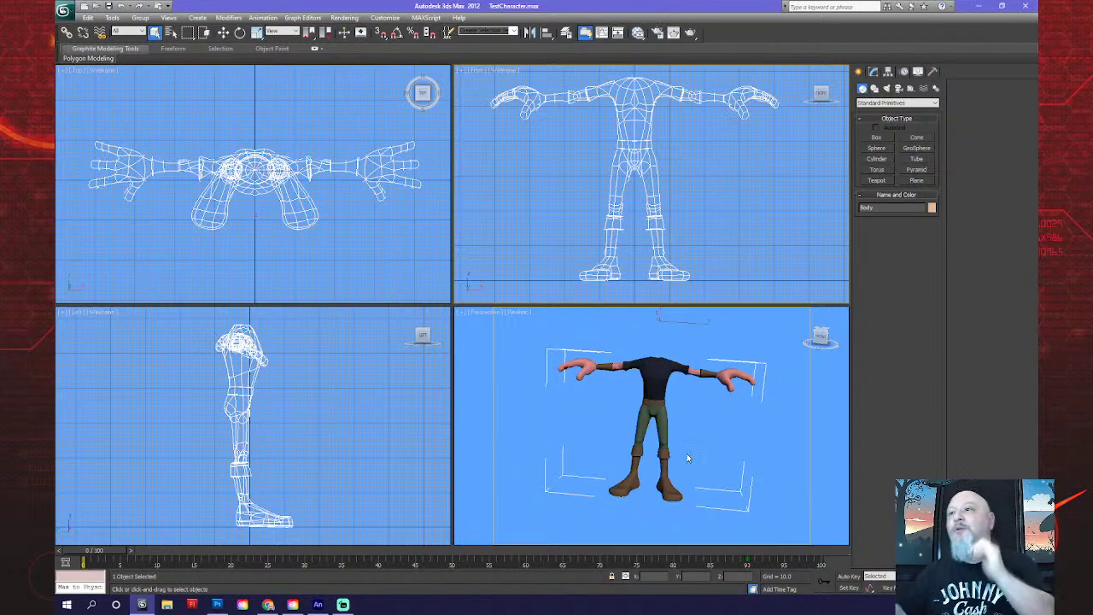
pyautogui.click(615, 183)
pyautogui.click(618, 181)
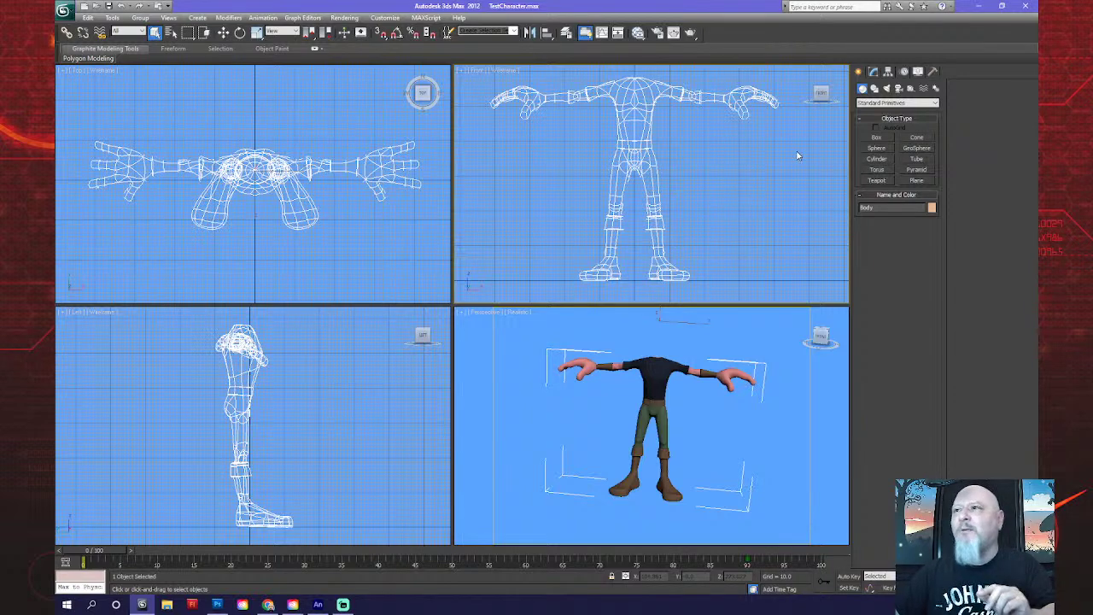
# In the body's Editable Poly with the end result hidden, select the boot cuff's lower rim edges all around, back-facing ones included, then ignore backfacing again.
pyautogui.click(871, 72)
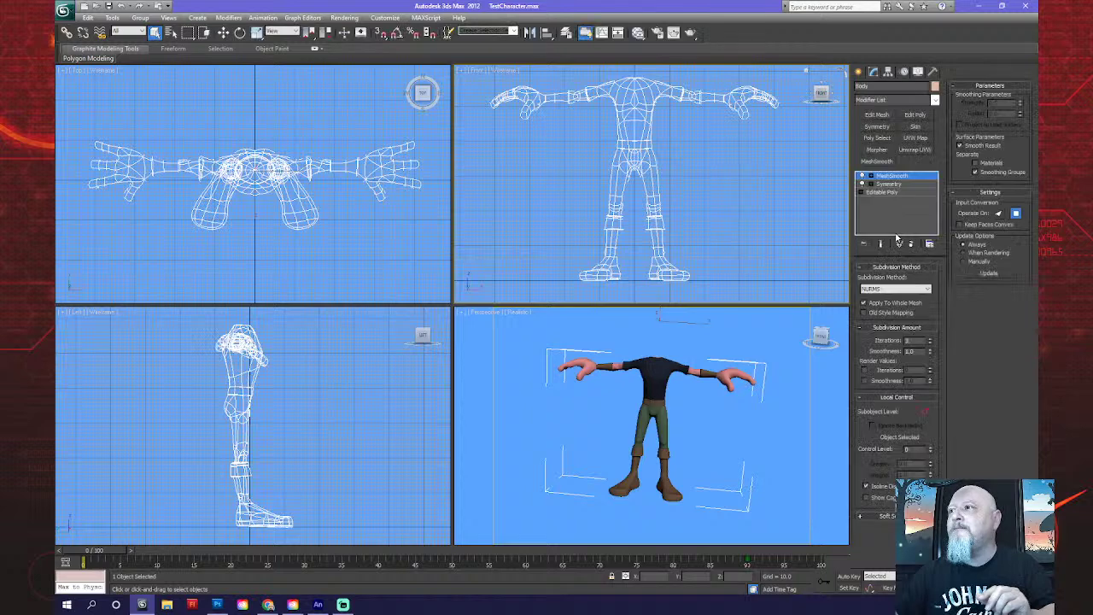
pyautogui.click(884, 193)
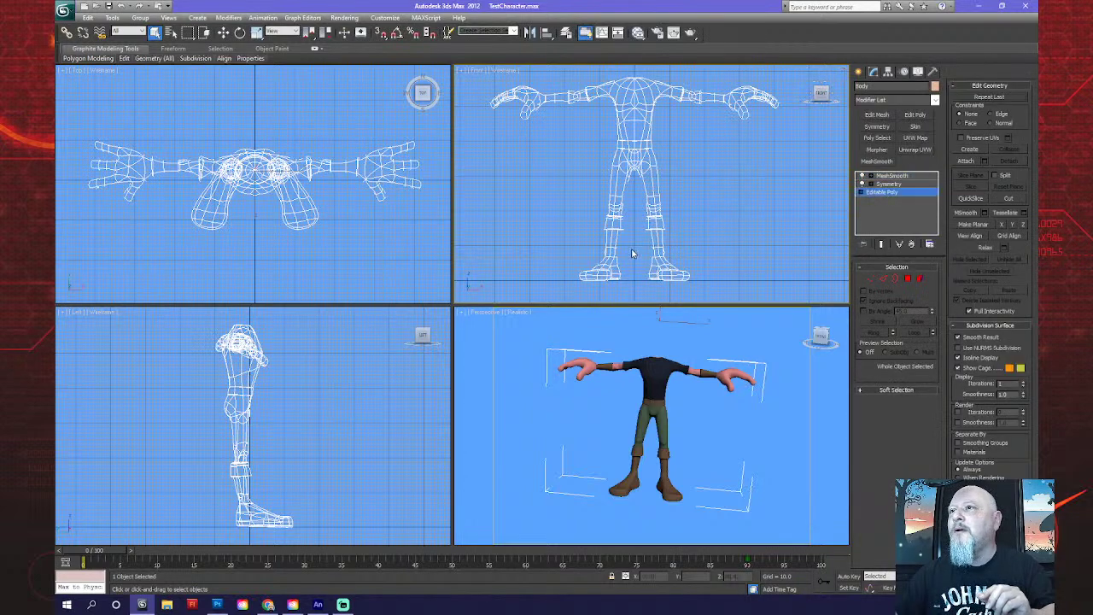
pyautogui.scroll(5, 632, 254)
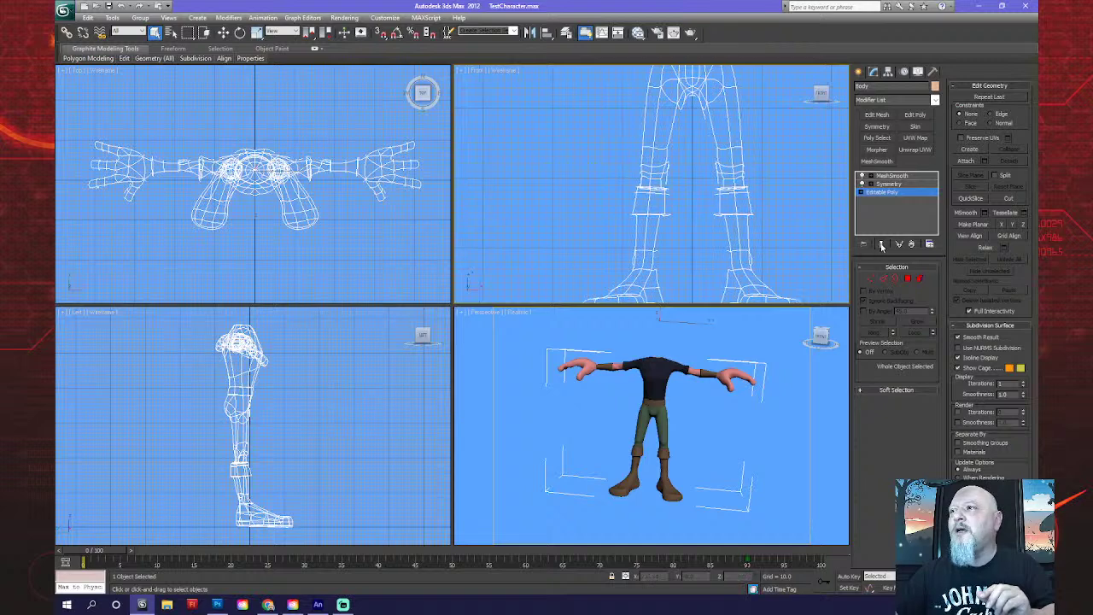
pyautogui.click(882, 245)
pyautogui.scroll(2, 730, 267)
pyautogui.moveTo(734, 249); pyautogui.dragTo(751, 254, button='middle')
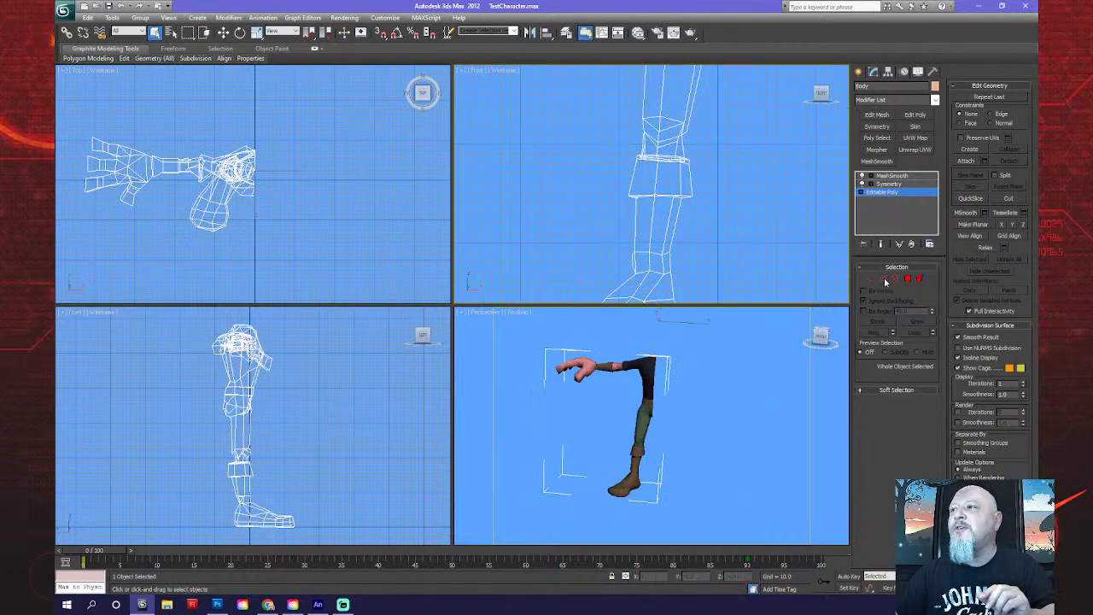
pyautogui.click(884, 280)
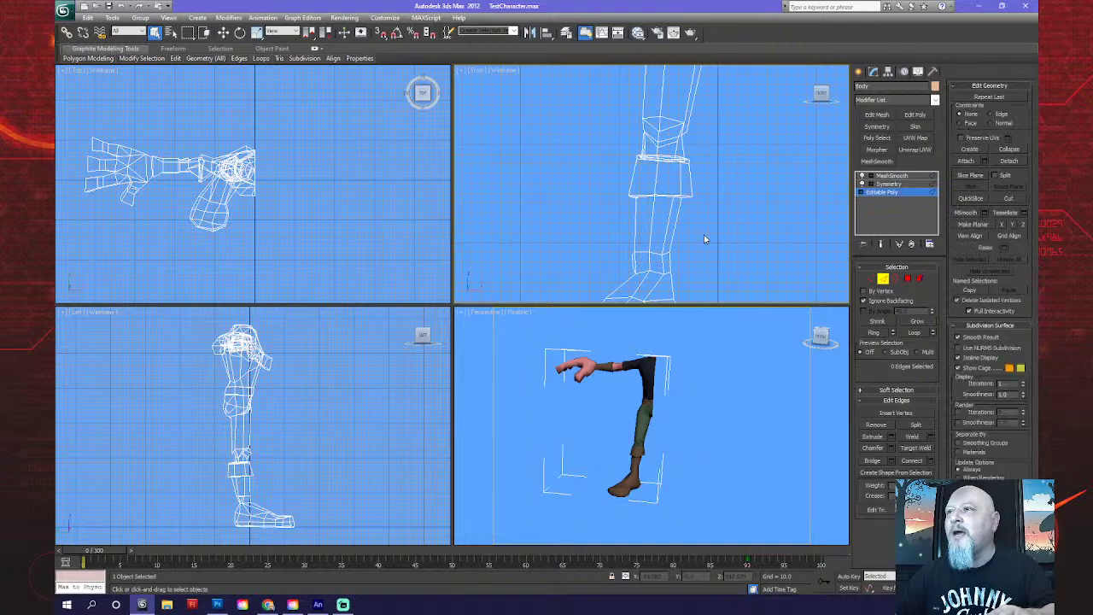
pyautogui.doubleClick(704, 198)
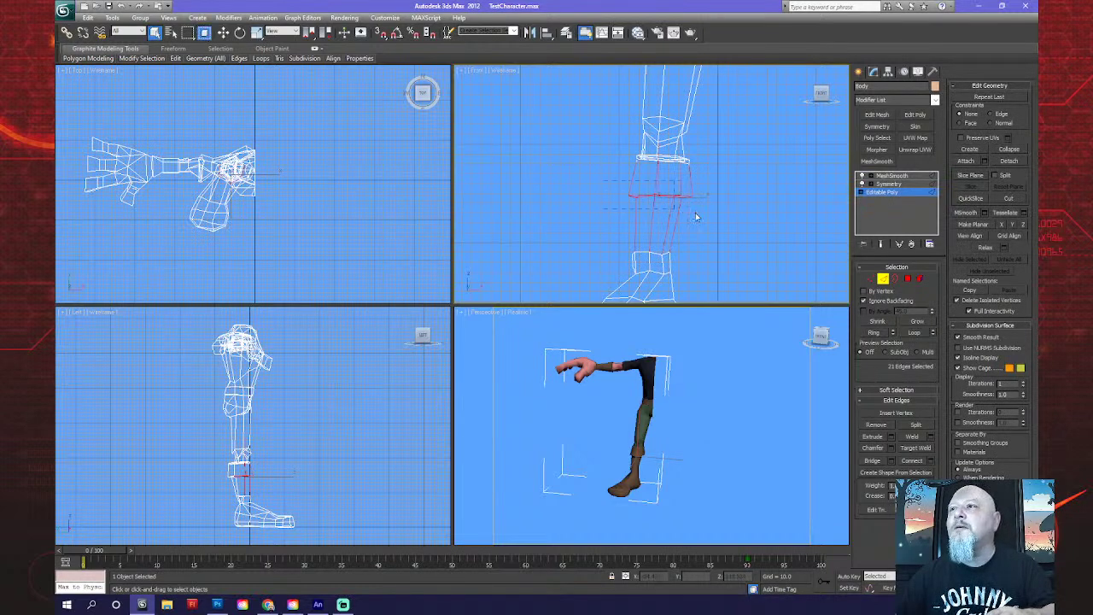
pyautogui.doubleClick(709, 209)
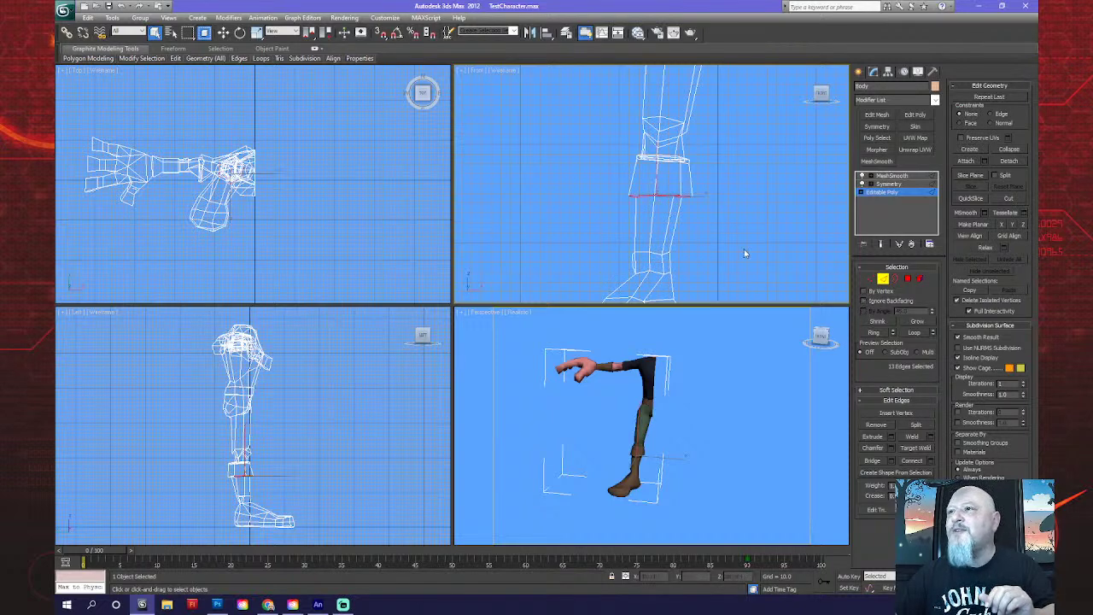
pyautogui.moveTo(602, 183); pyautogui.dragTo(748, 222)
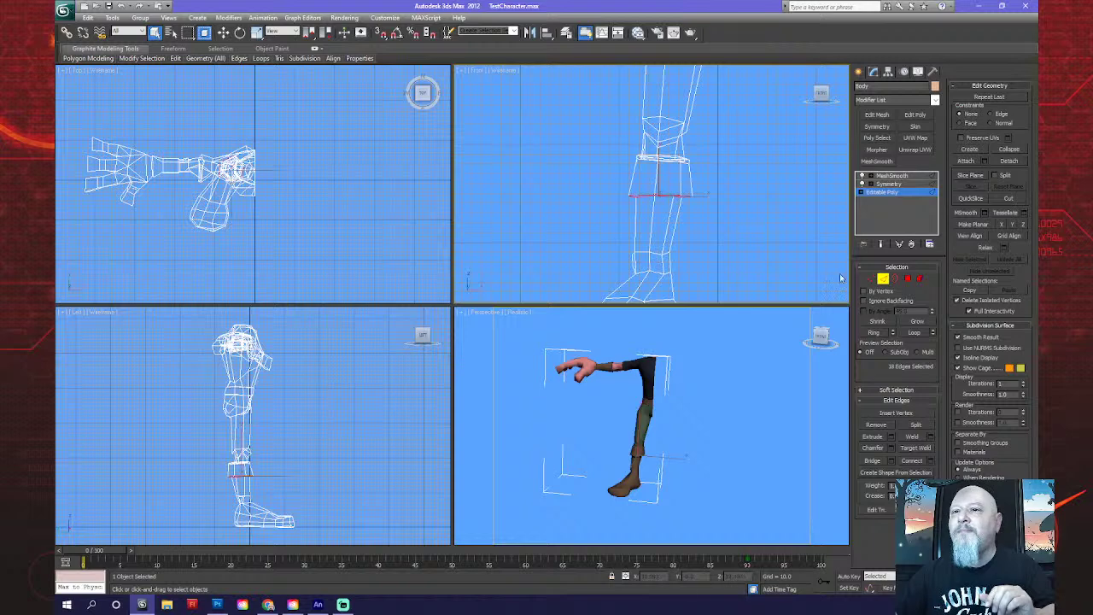
pyautogui.click(863, 301)
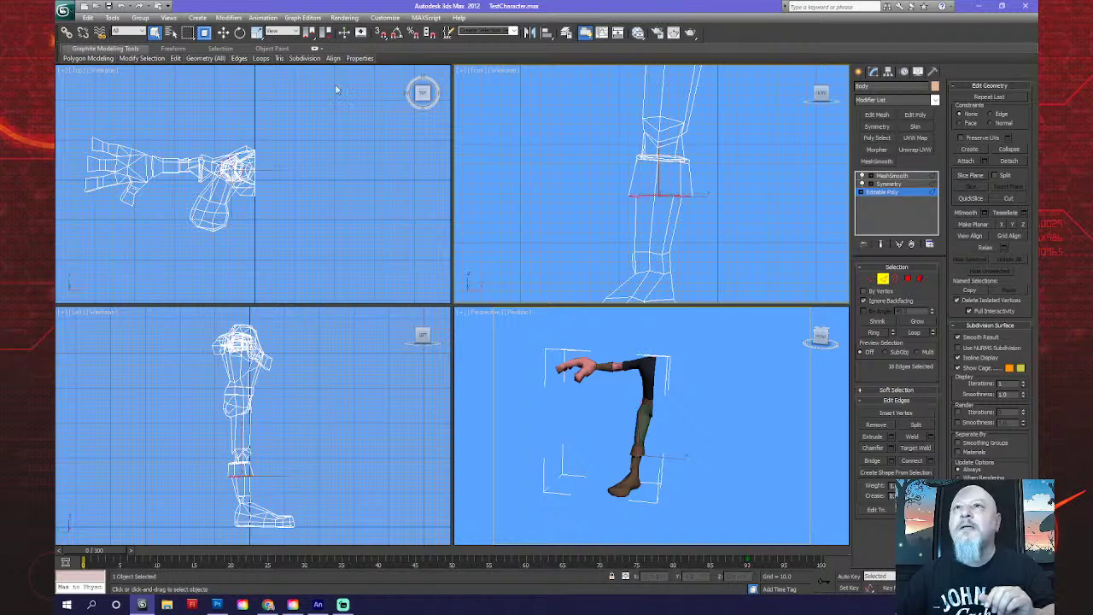
# Move the selected lower rim edges of the boot cuff straight down to lengthen the cuff.
pyautogui.click(239, 32)
pyautogui.click(223, 32)
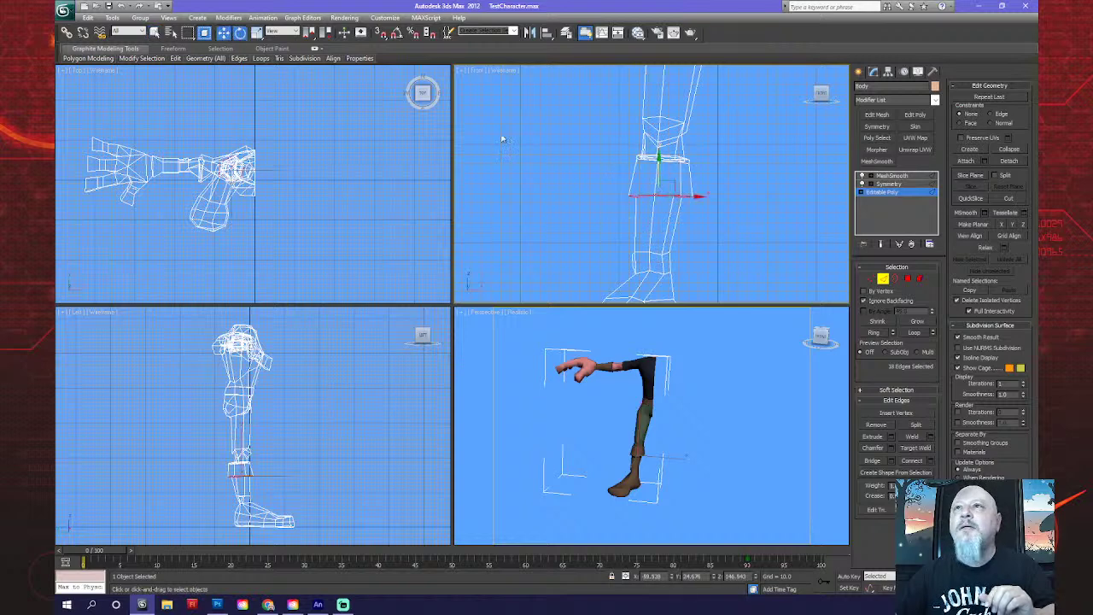
pyautogui.scroll(3, 637, 174)
pyautogui.scroll(2, 638, 174)
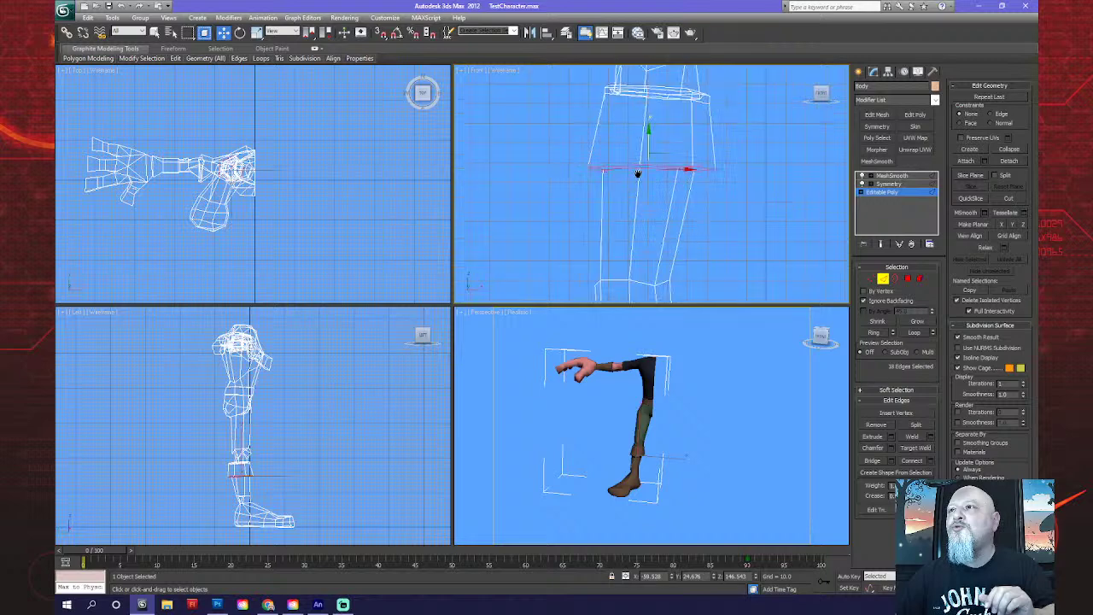
pyautogui.moveTo(649, 143); pyautogui.dragTo(647, 158)
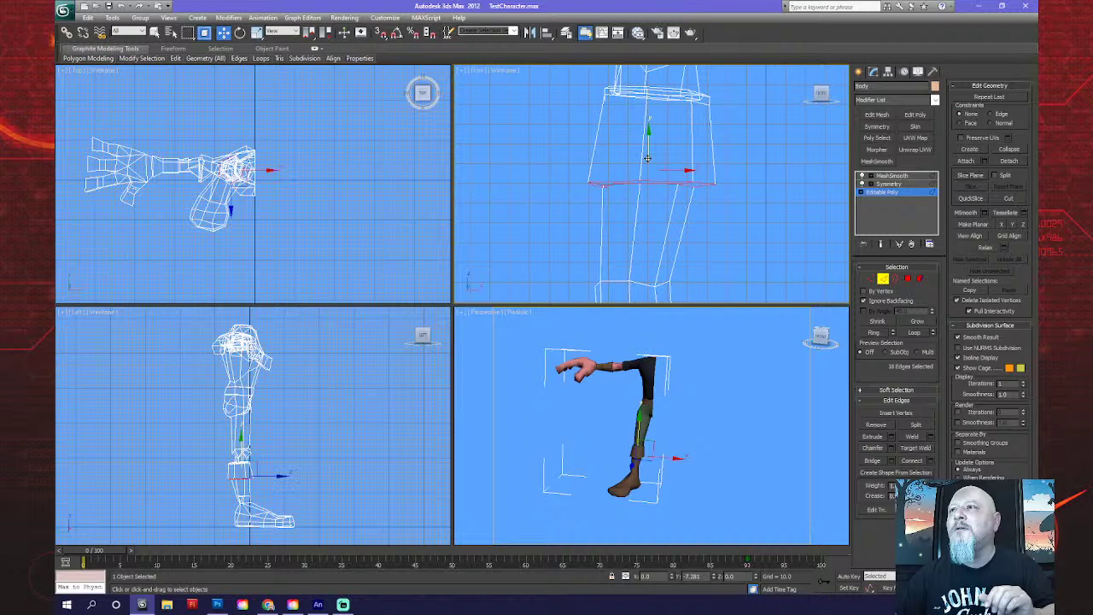
pyautogui.moveTo(647, 156); pyautogui.dragTo(639, 162)
# Select only the outer edge loop of the cuff's lower rim and scale it outward horizontally so the cuff flares.
pyautogui.click(701, 202)
pyautogui.click(700, 186)
pyautogui.doubleClick(679, 184)
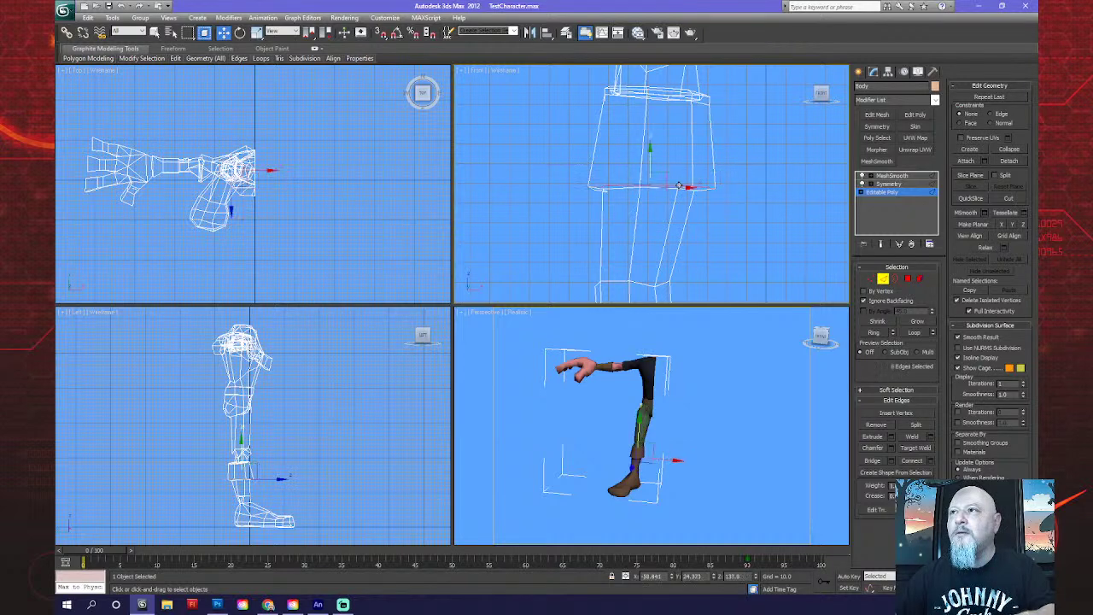
pyautogui.click(256, 33)
pyautogui.scroll(5, 235, 204)
pyautogui.scroll(2, 237, 207)
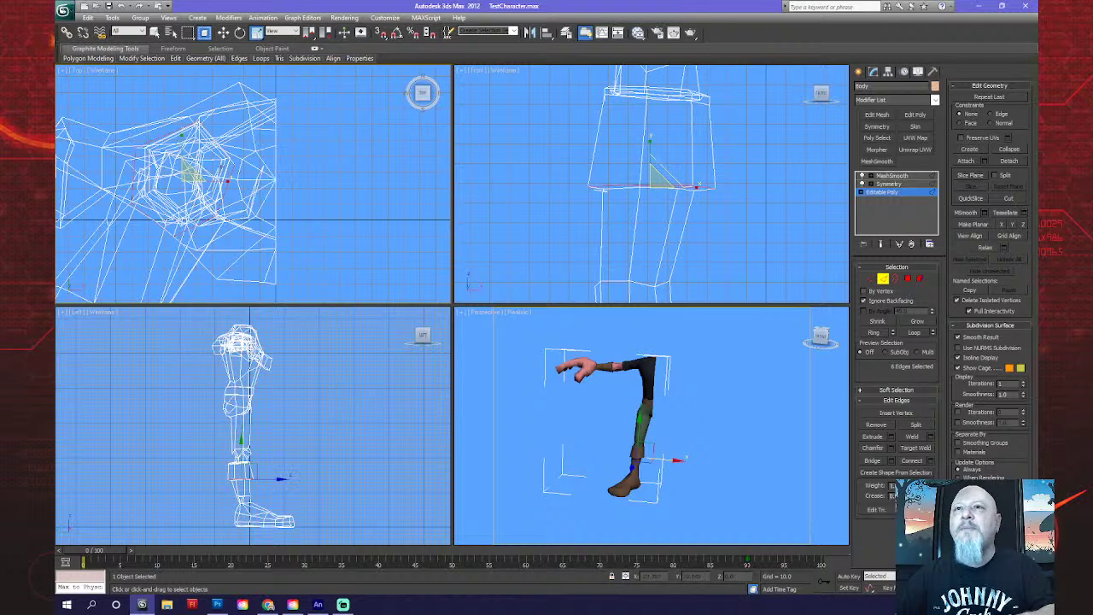
pyautogui.moveTo(199, 168); pyautogui.dragTo(208, 157)
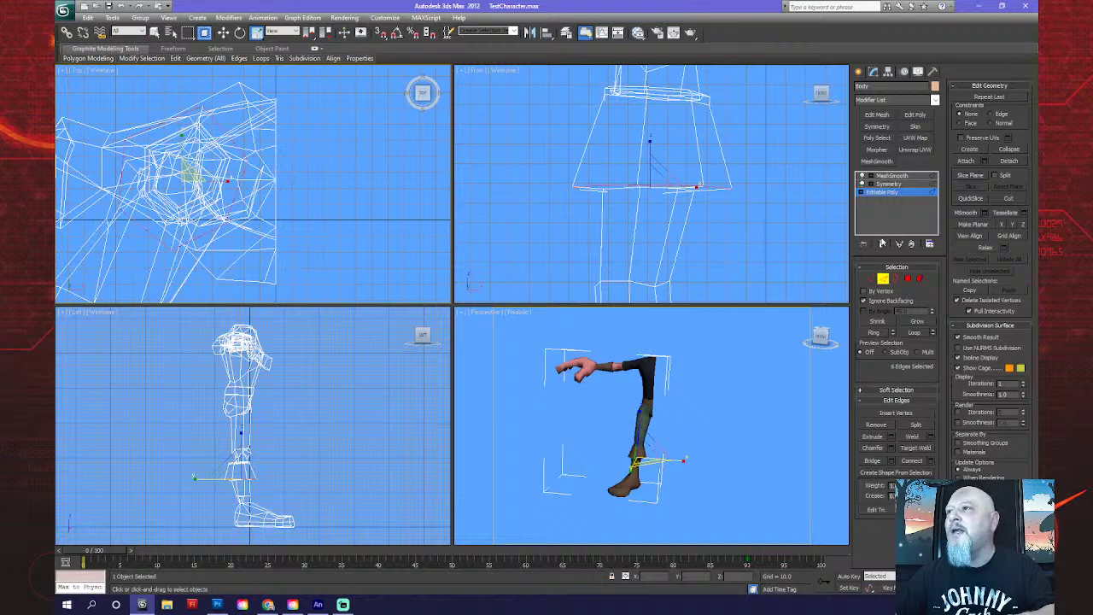
# Show the end result and examine the flared boot cuffs on the smoothed character up close and at full-body distance.
pyautogui.click(880, 243)
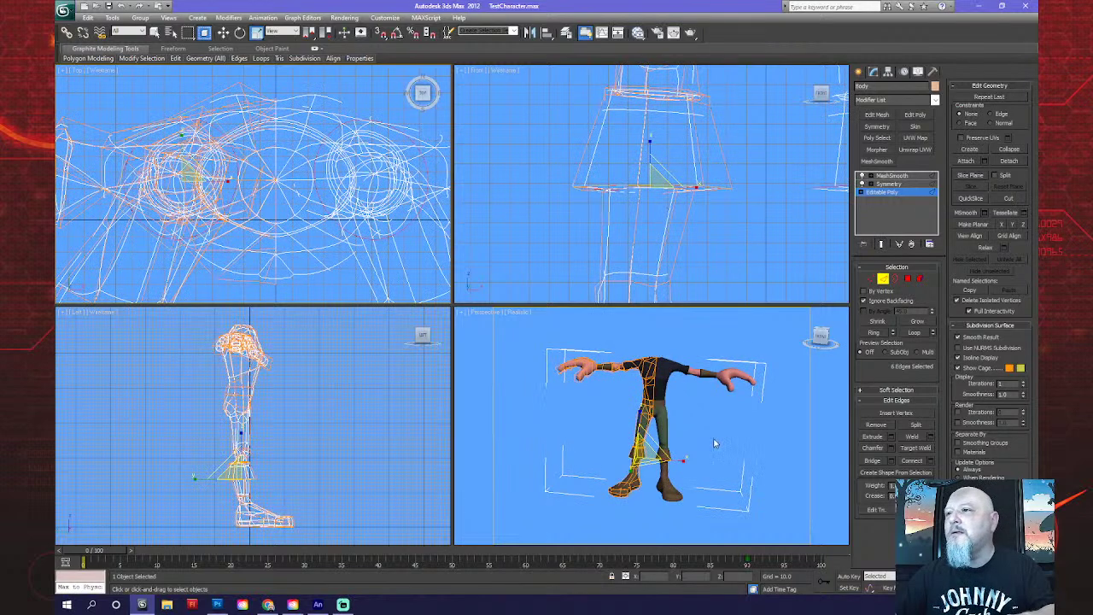
pyautogui.scroll(4, 692, 468)
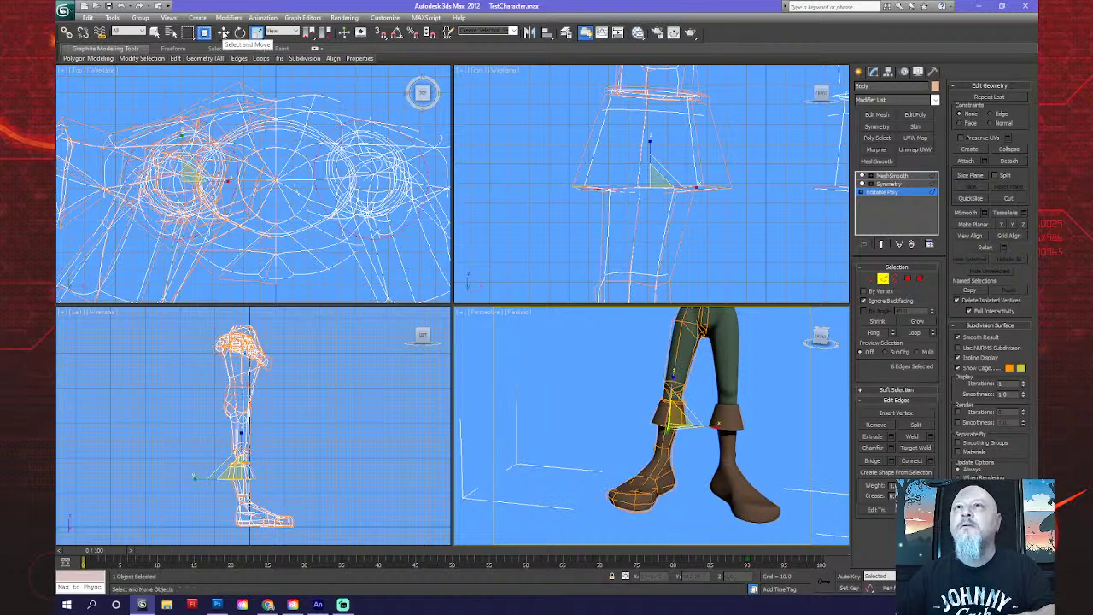
pyautogui.click(154, 33)
pyautogui.keyDown('alt'); pyautogui.moveTo(754, 436); pyautogui.dragTo(719, 450, button='middle'); pyautogui.keyUp('alt')
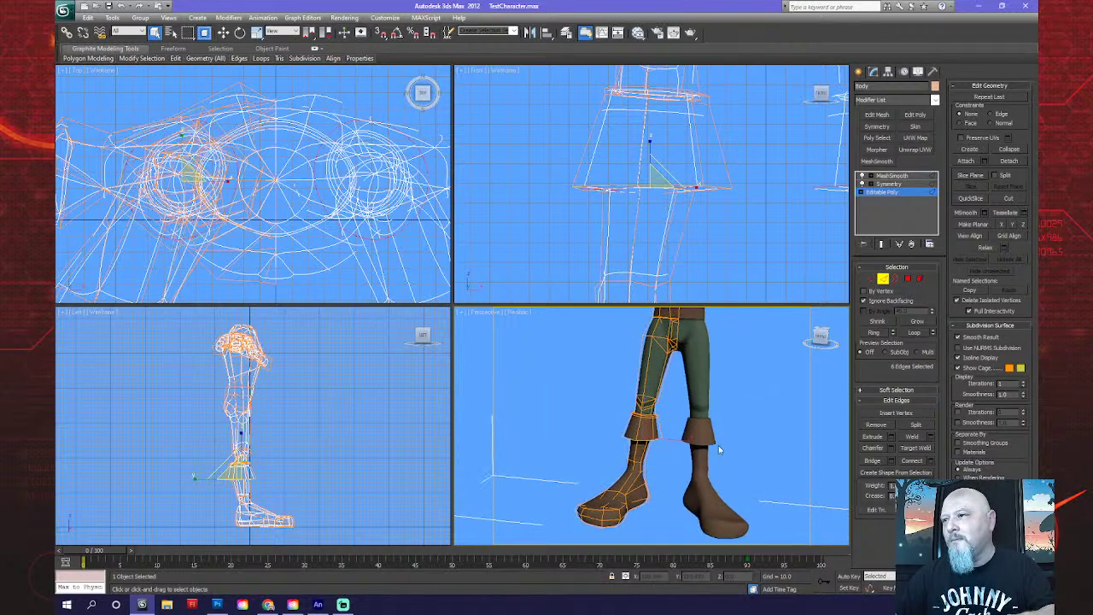
pyautogui.hotkey('ctrl', 'r')
pyautogui.moveTo(597, 449); pyautogui.dragTo(647, 420)
pyautogui.scroll(8, 671, 462)
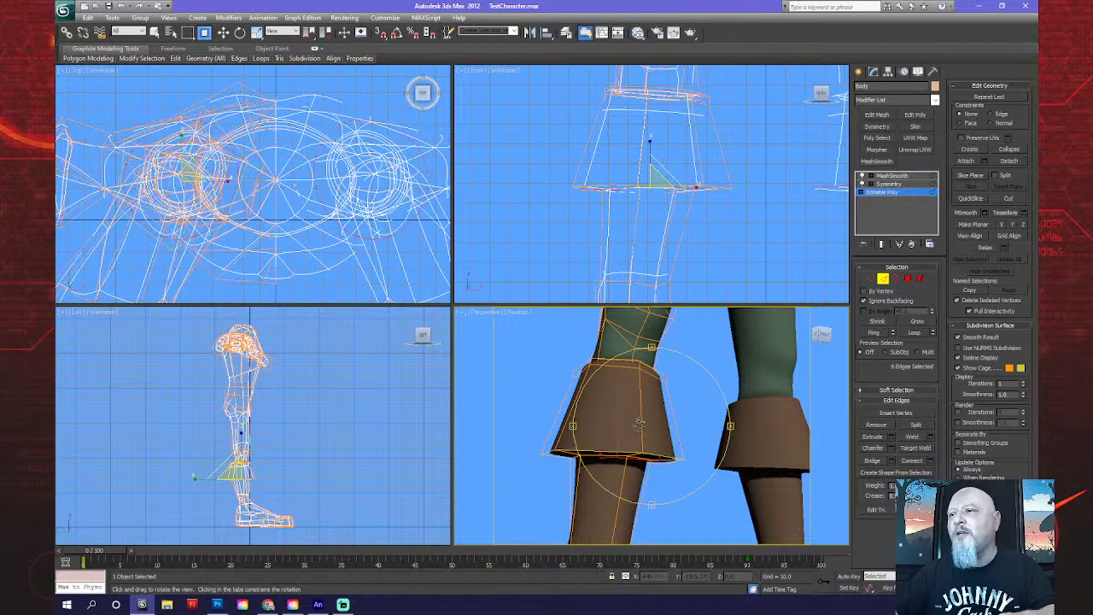
pyautogui.scroll(-10, 617, 441)
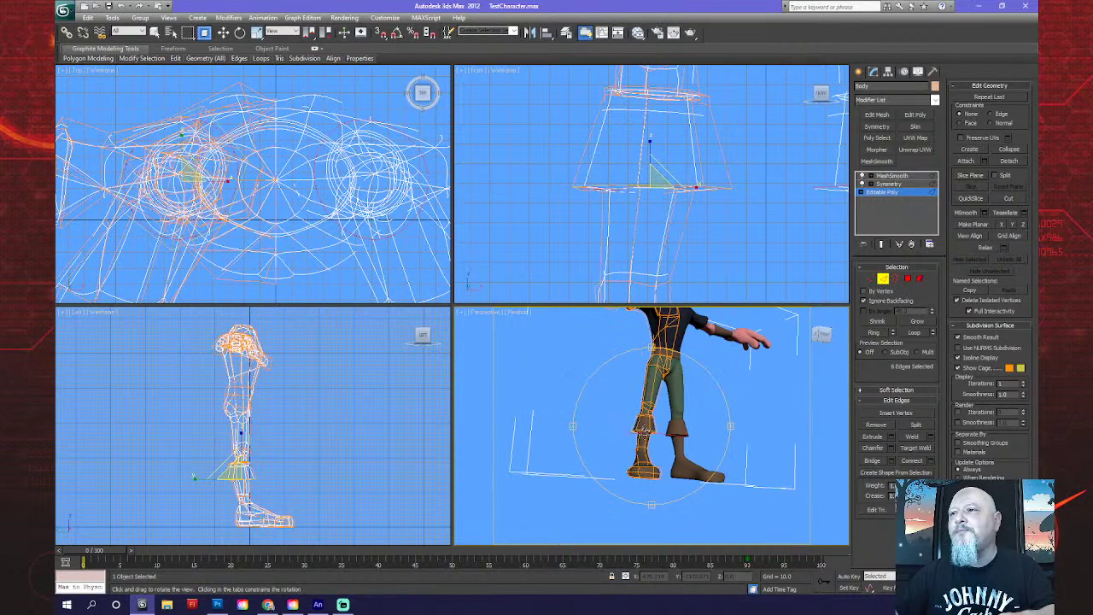
pyautogui.moveTo(606, 437); pyautogui.dragTo(635, 466)
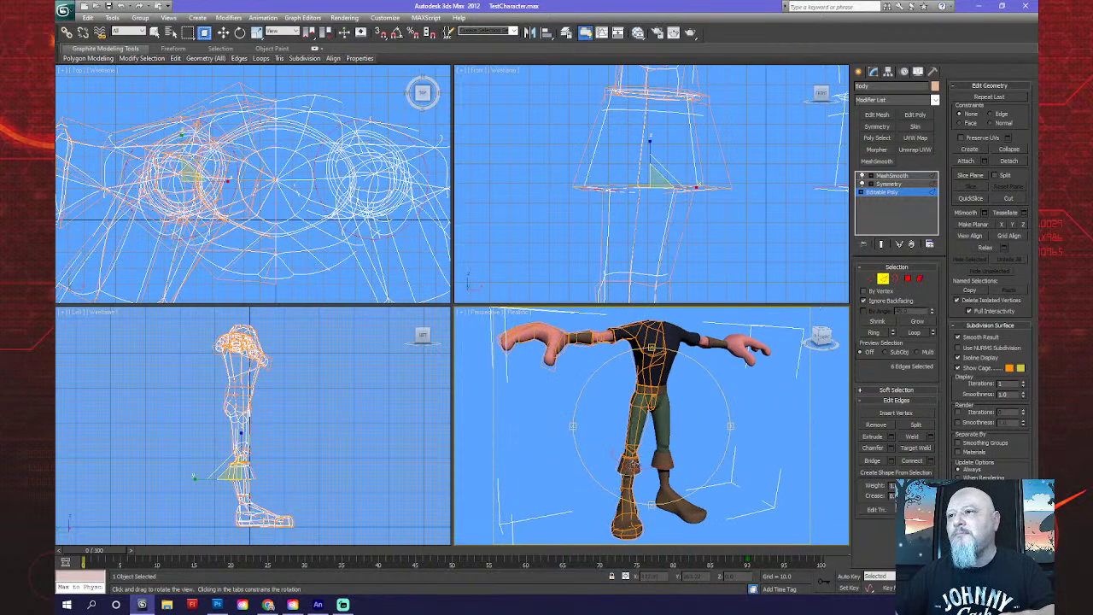
# Hide the end result and, in polygon mode, select the narrow rim polygon where the brown wristband meets the forearm.
pyautogui.click(883, 243)
pyautogui.moveTo(613, 376); pyautogui.dragTo(683, 427)
pyautogui.scroll(4, 634, 392)
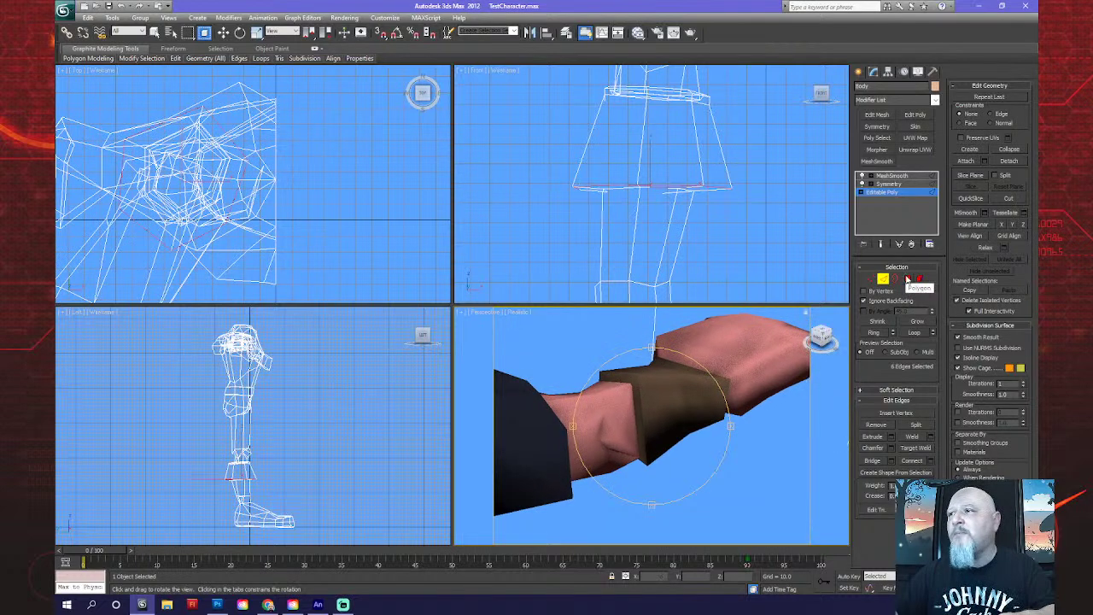
pyautogui.click(907, 279)
pyautogui.click(635, 400)
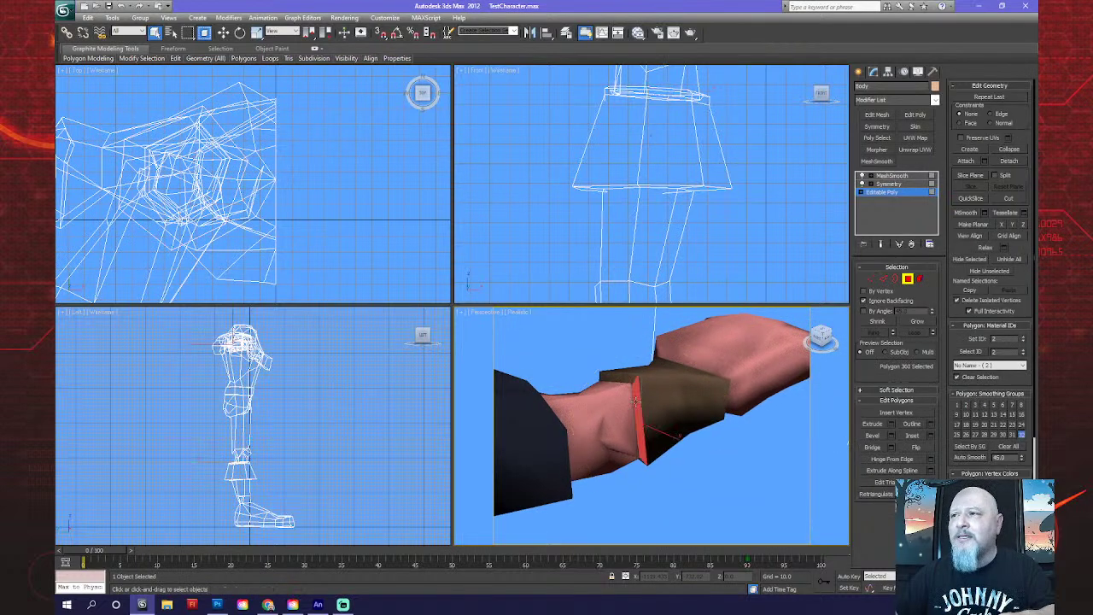
pyautogui.click(625, 379)
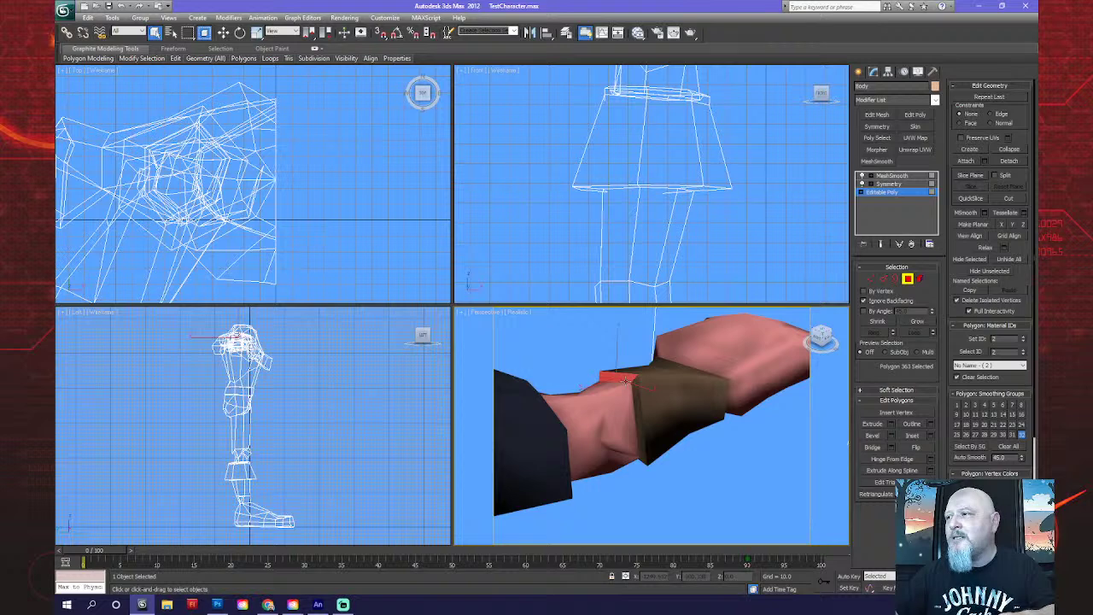
pyautogui.click(633, 434)
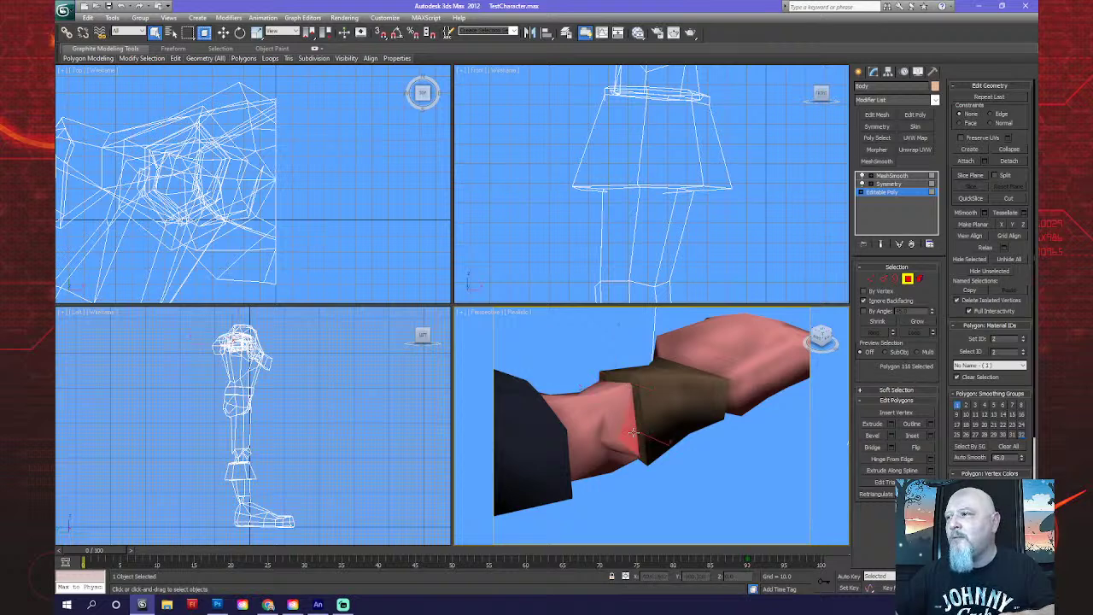
pyautogui.click(628, 386)
pyautogui.click(622, 376)
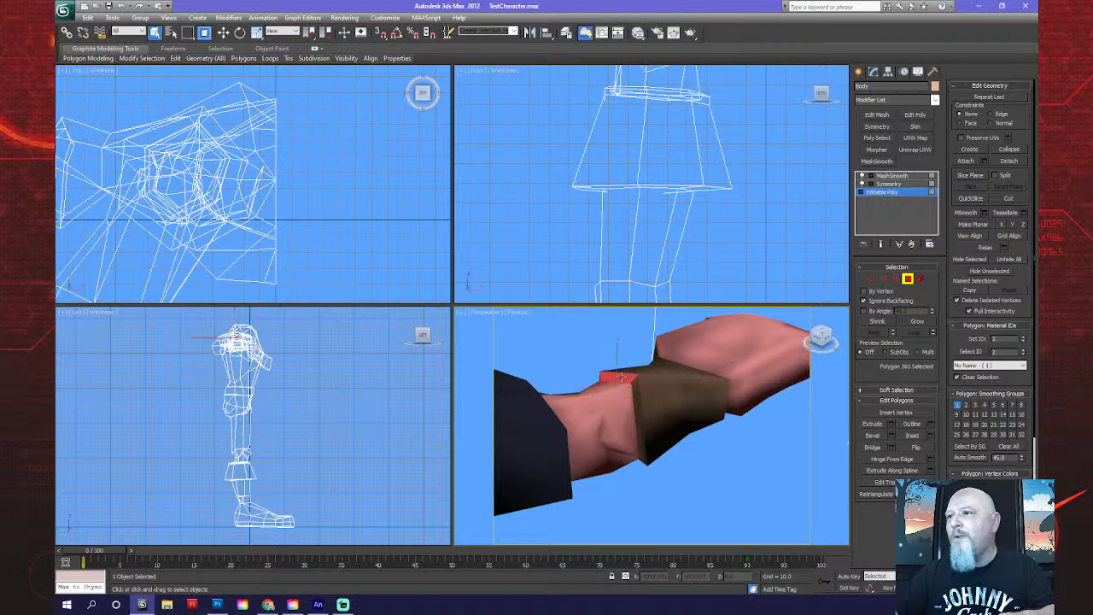
pyautogui.click(649, 404)
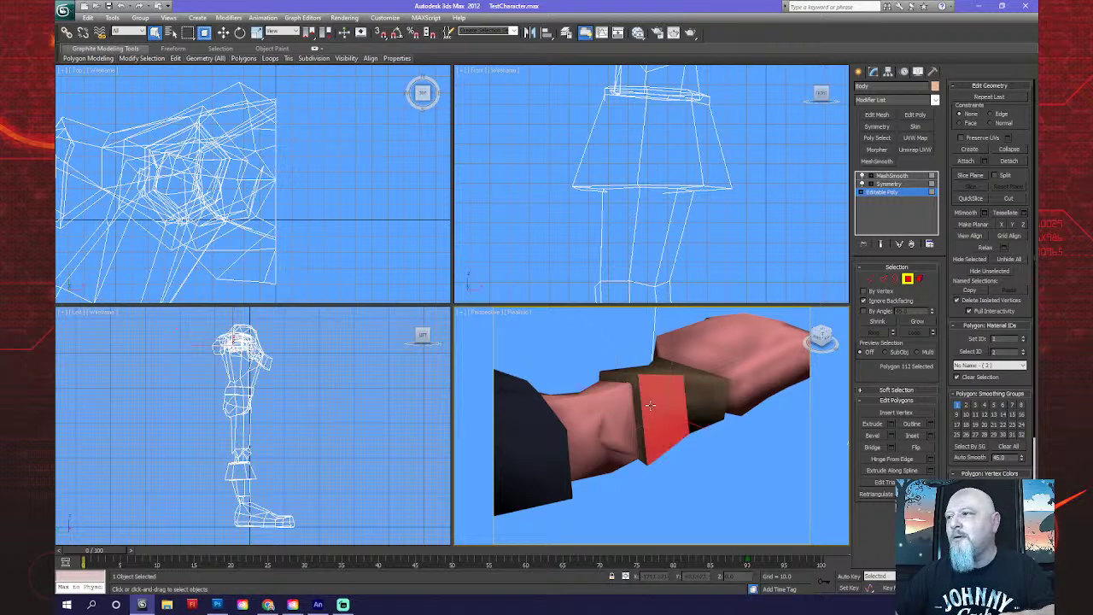
pyautogui.click(636, 410)
# Maximize the perspective view and examine the wristband's rim polygon and the adjoining forearm from different angles.
pyautogui.scroll(5, 640, 410)
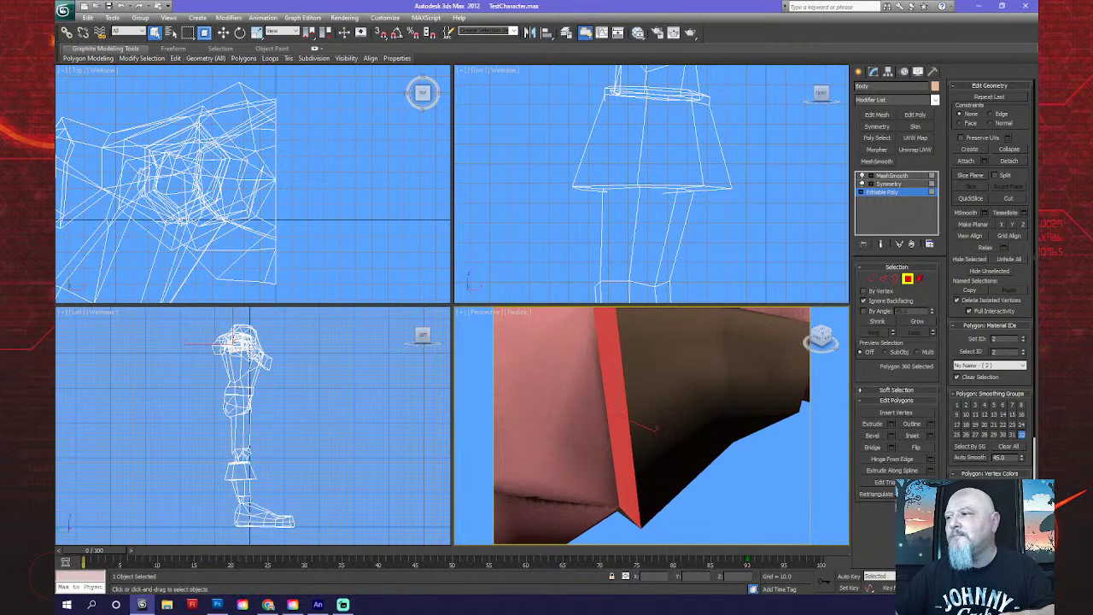
pyautogui.hotkey('ctrl', 'r')
pyautogui.hotkey('alt', 'w')
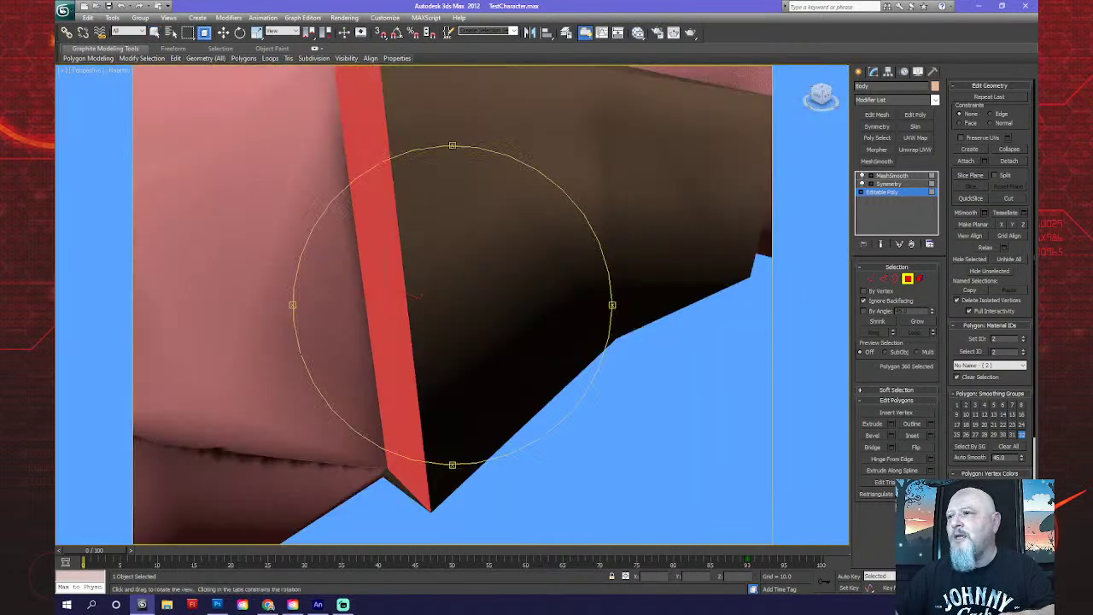
pyautogui.moveTo(610, 462); pyautogui.dragTo(442, 314)
pyautogui.moveTo(498, 379); pyautogui.dragTo(493, 373)
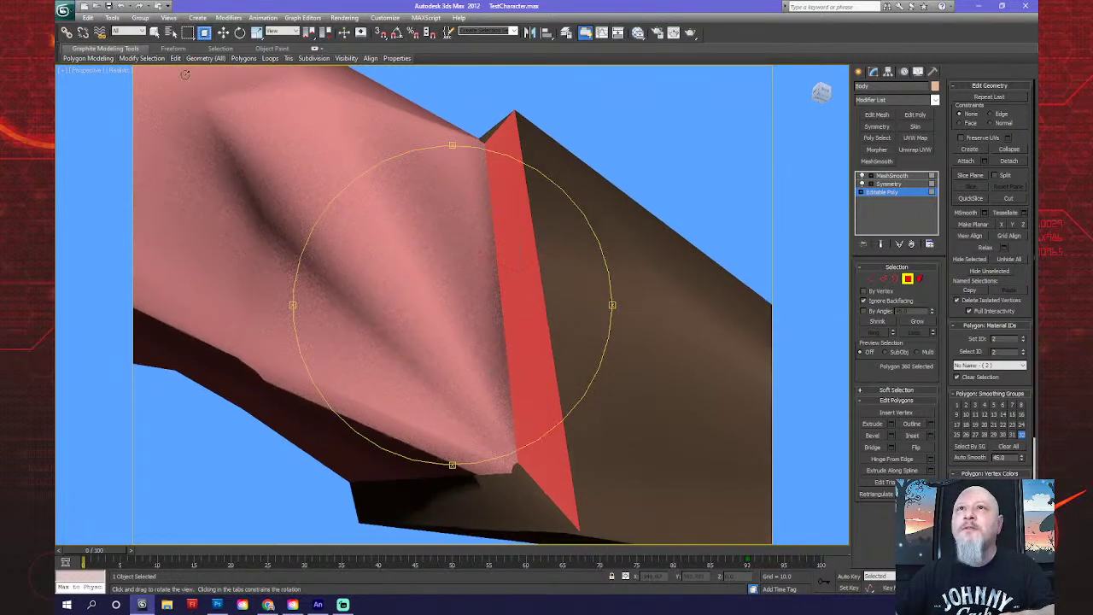
# Display edged faces in the perspective view and select the thin sliver polygon at the lower corner of the wristband's forearm-side rim.
pyautogui.click(120, 75)
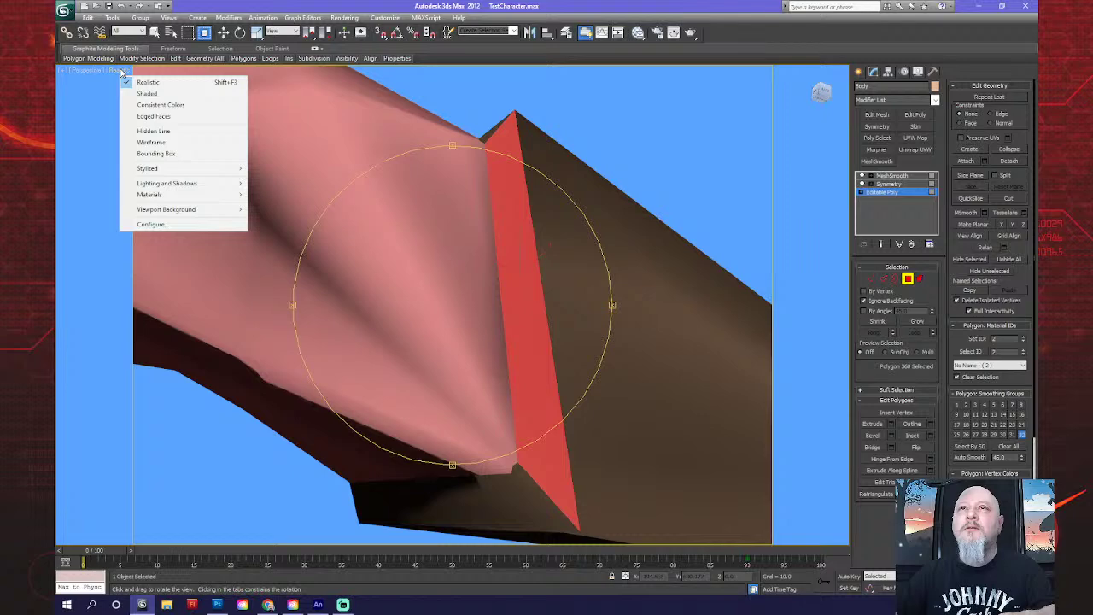
pyautogui.click(150, 116)
pyautogui.moveTo(515, 432); pyautogui.dragTo(493, 373)
pyautogui.moveTo(520, 432); pyautogui.dragTo(517, 424)
pyautogui.rightClick(498, 384)
pyautogui.click(494, 382)
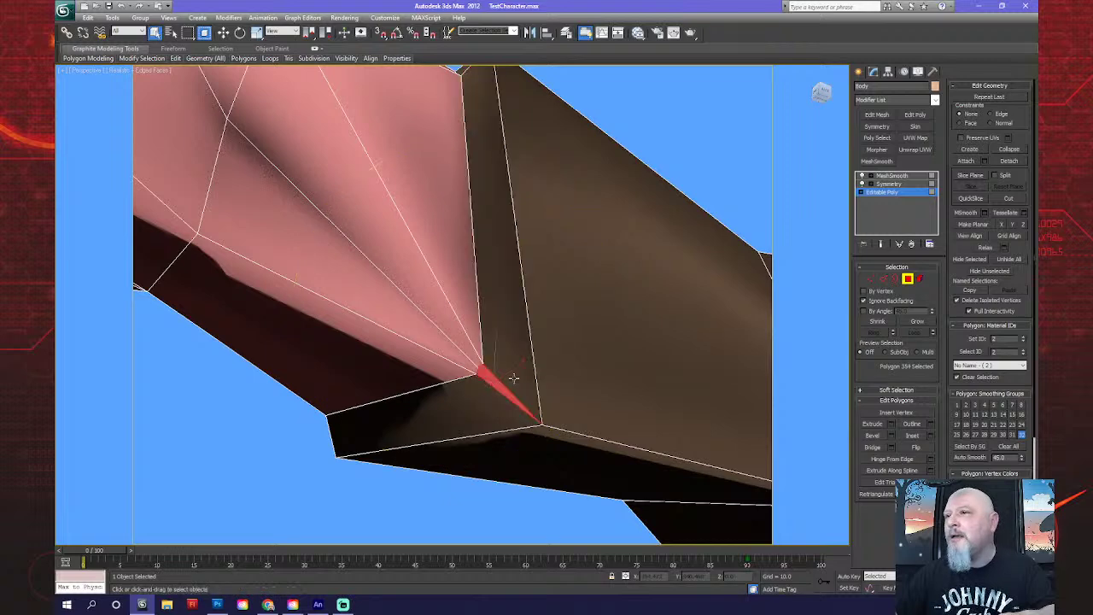
pyautogui.click(513, 378)
pyautogui.click(500, 392)
pyautogui.click(496, 385)
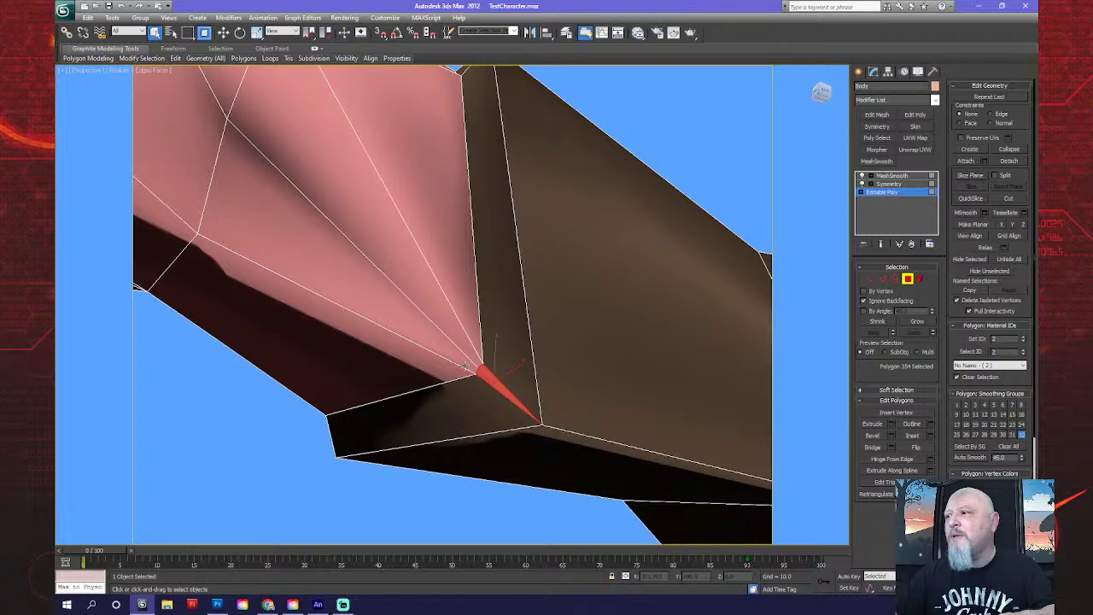
# Select the forearm polygons around the sliver one by one to inspect how they meet at the wristband corner.
pyautogui.click(463, 366)
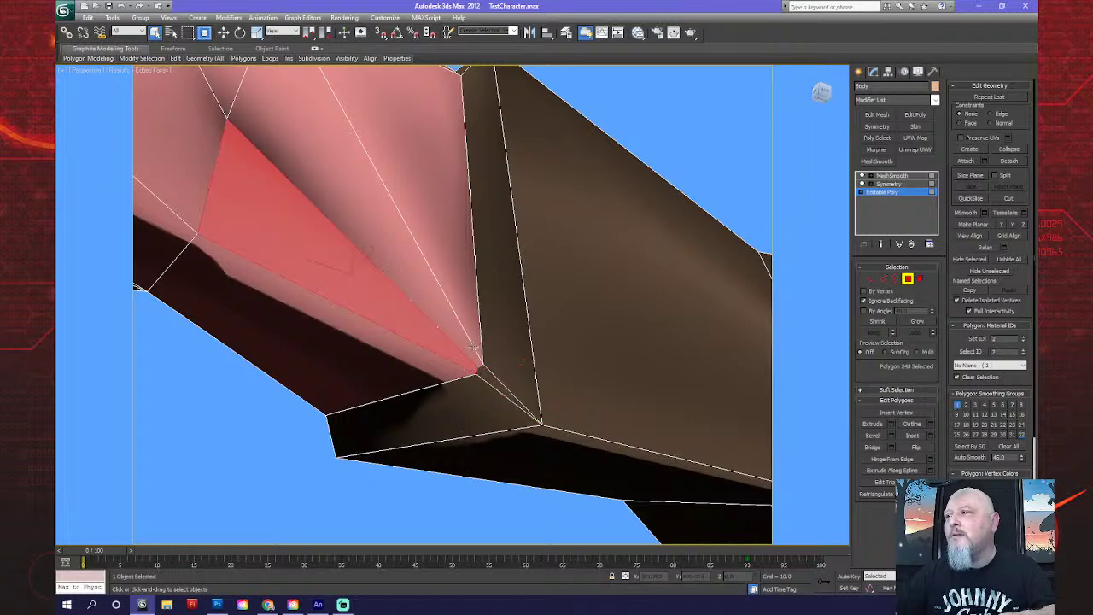
pyautogui.click(472, 346)
pyautogui.click(439, 364)
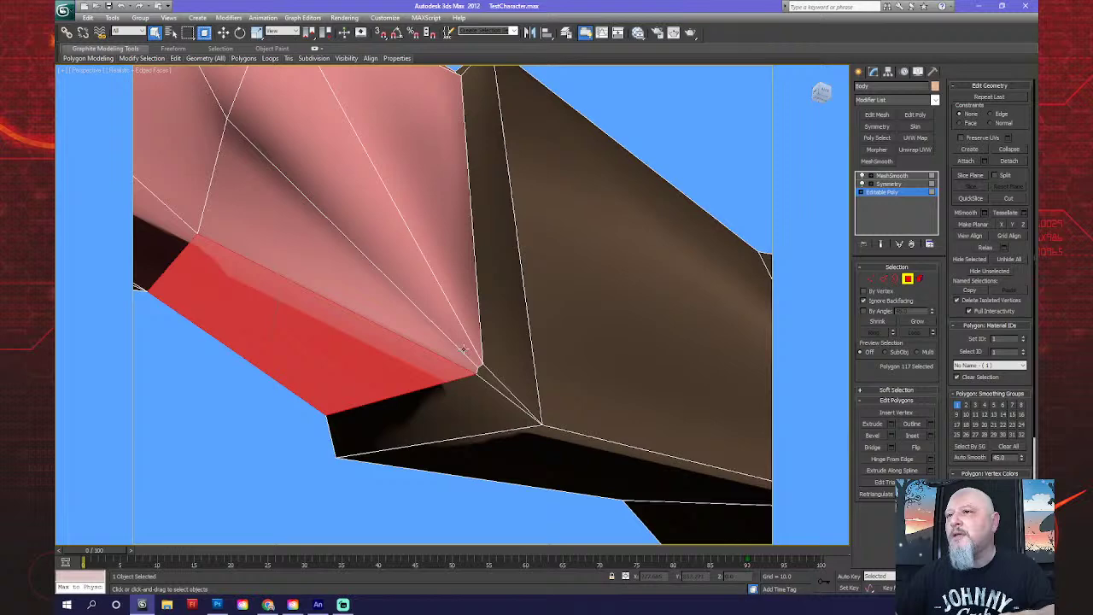
pyautogui.click(463, 349)
pyautogui.click(471, 338)
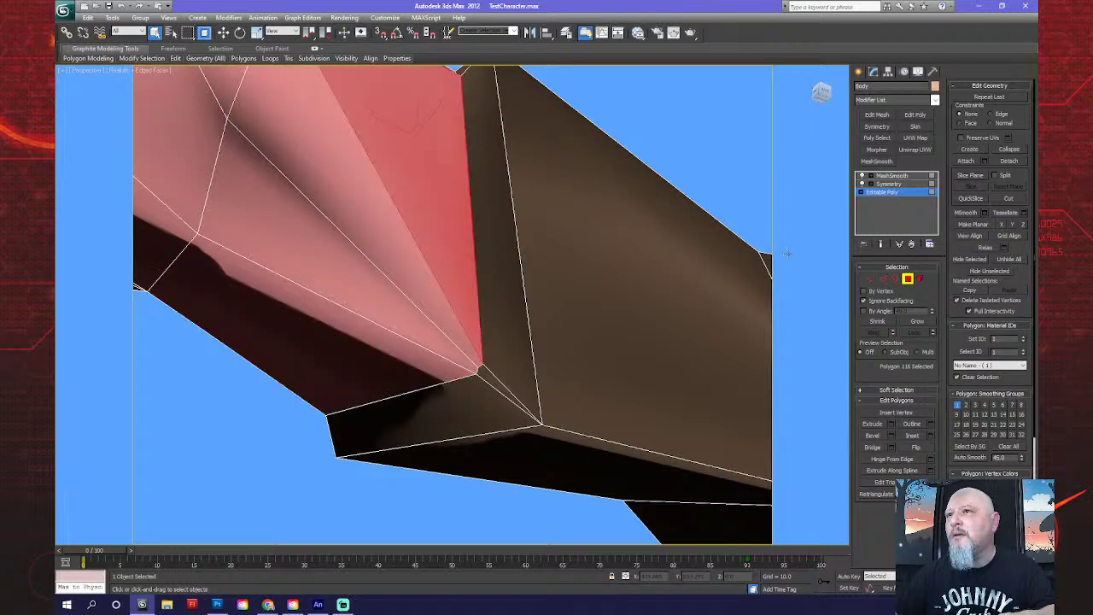
# Compare the wristband corner with and without the end result, selecting its rim polygons to examine how the sliver smooths.
pyautogui.click(881, 245)
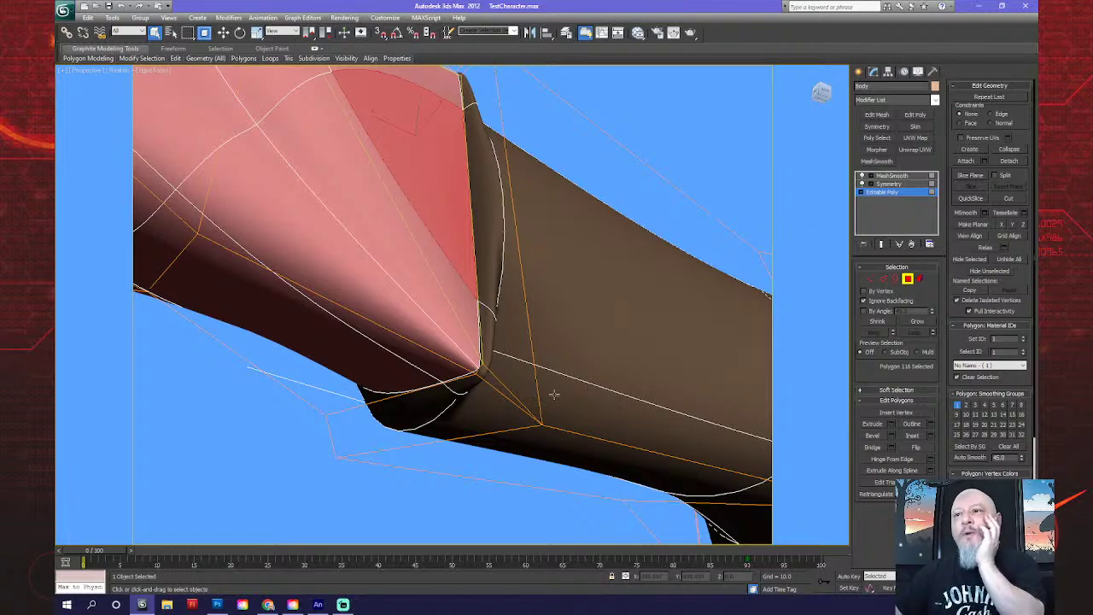
pyautogui.keyDown('alt'); pyautogui.moveTo(397, 345); pyautogui.dragTo(484, 322, button='middle'); pyautogui.keyUp('alt')
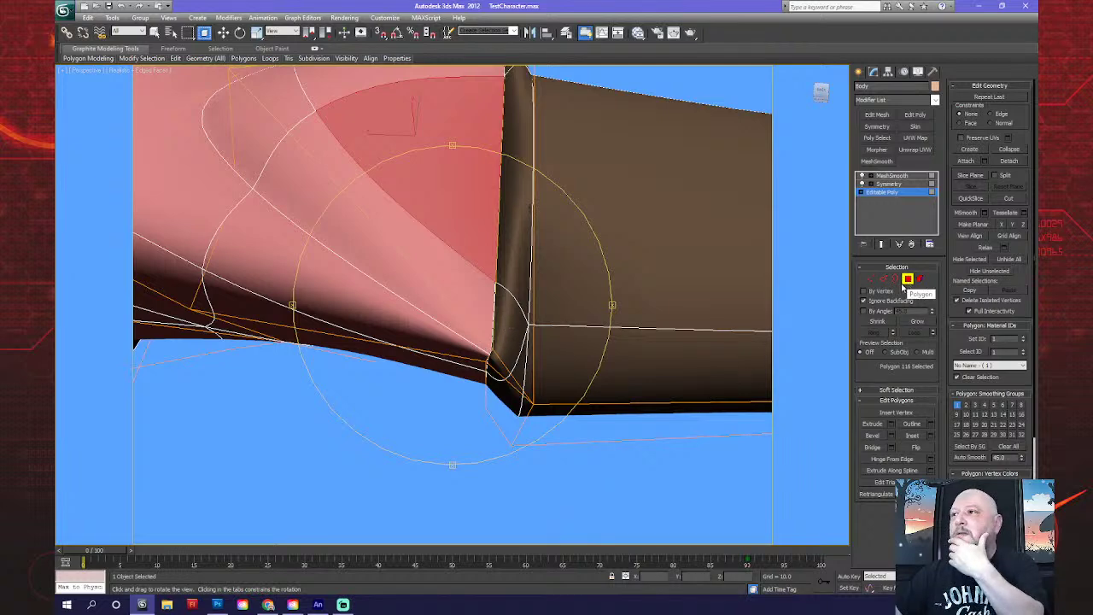
pyautogui.click(882, 245)
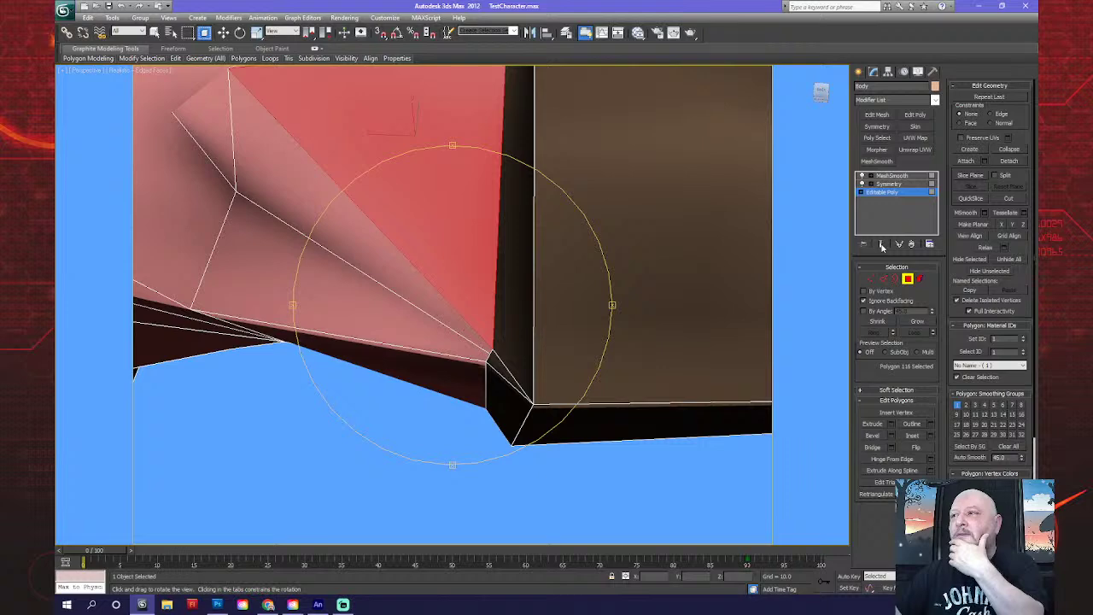
pyautogui.click(882, 245)
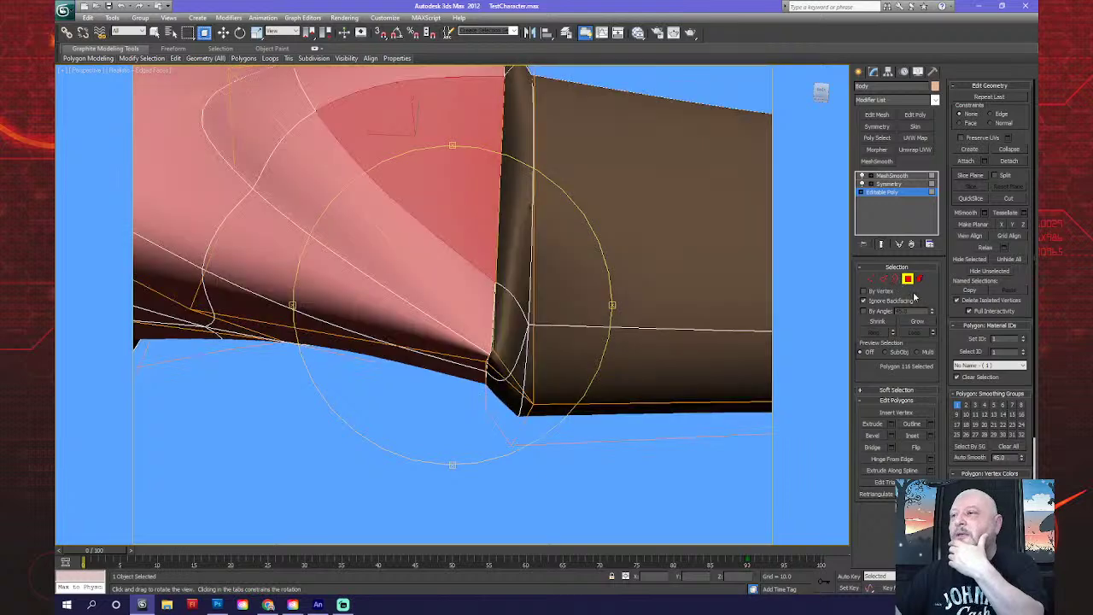
pyautogui.click(155, 32)
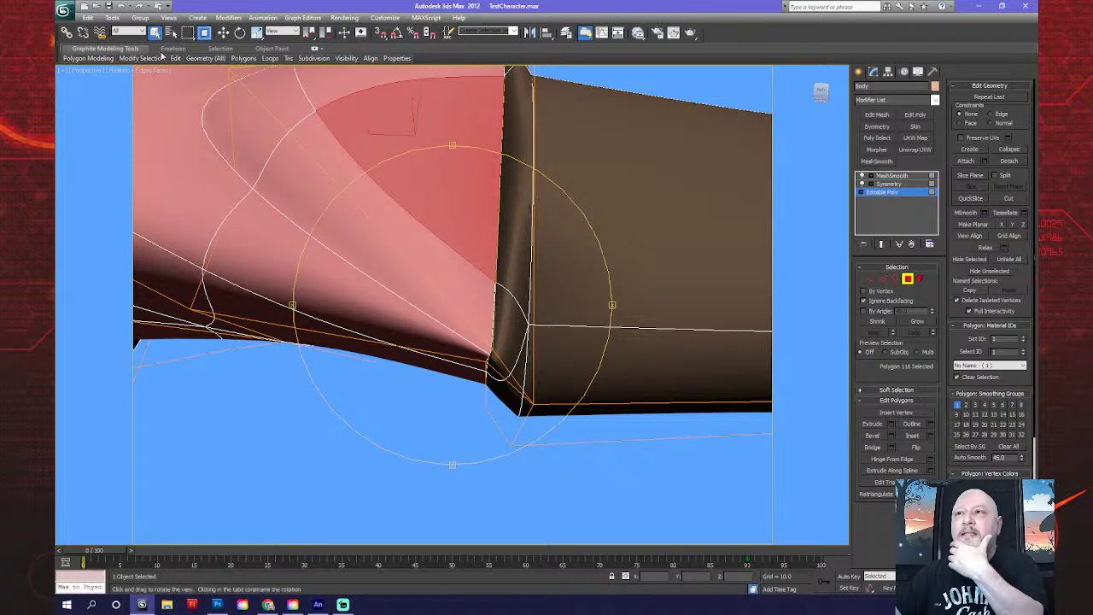
pyautogui.click(515, 338)
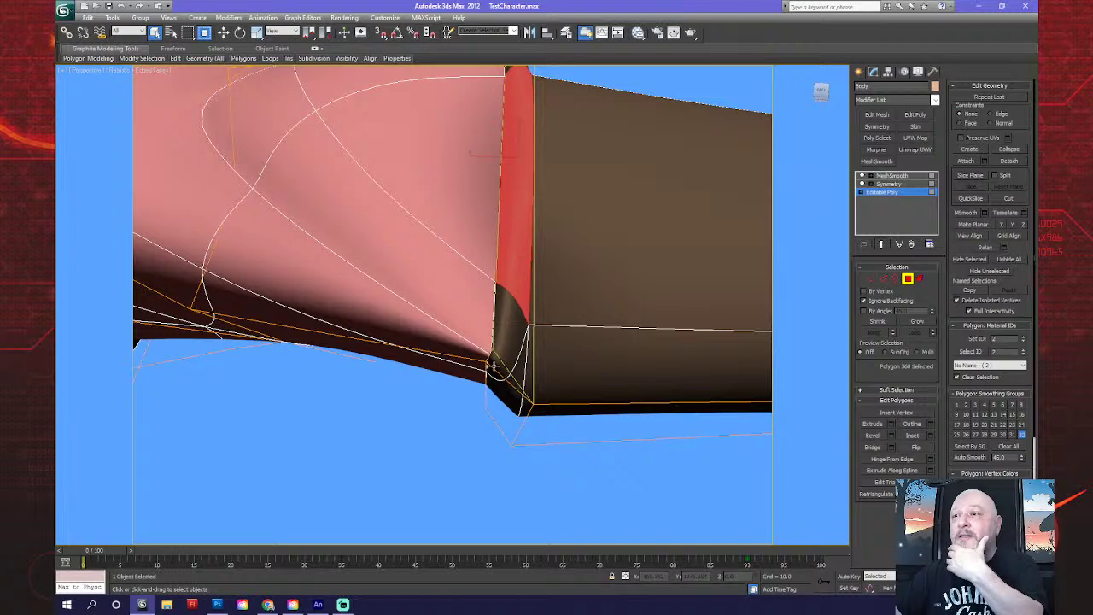
pyautogui.click(495, 362)
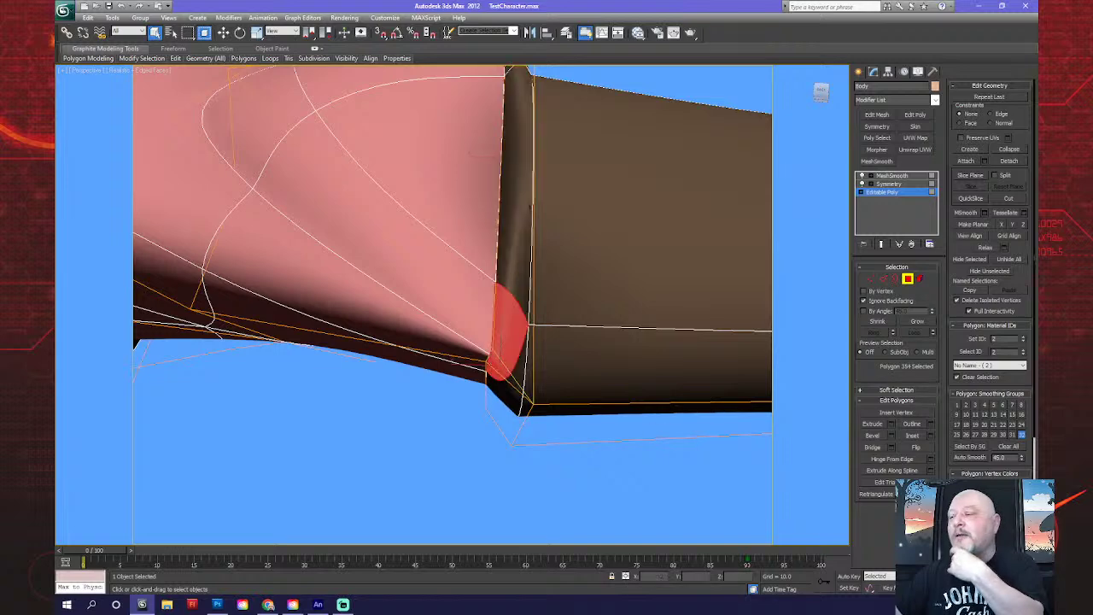
pyautogui.hotkey('ctrl', 'r')
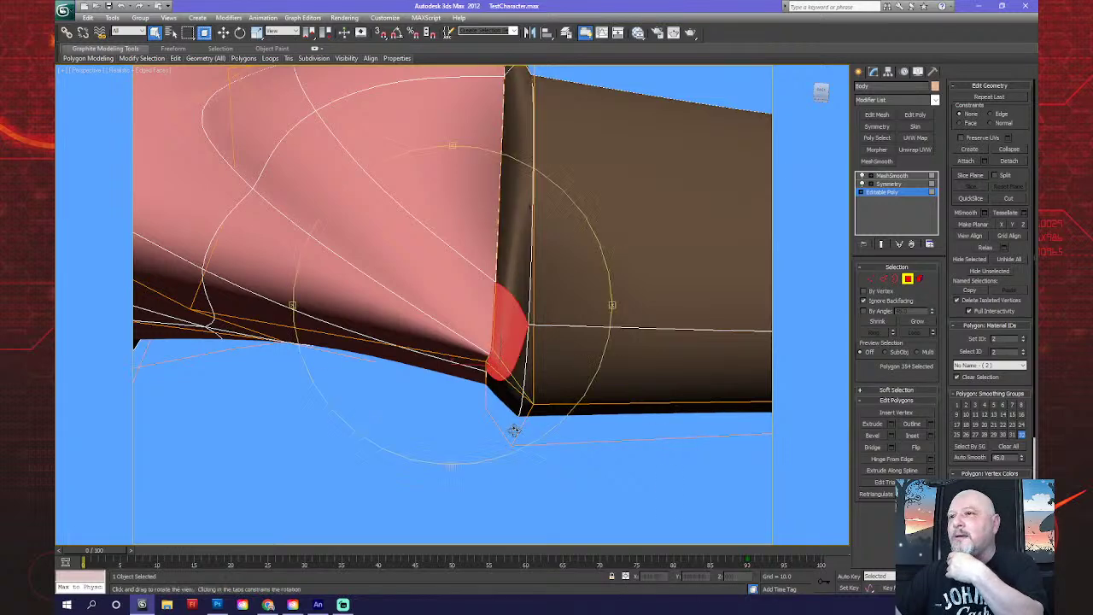
pyautogui.moveTo(459, 403); pyautogui.dragTo(514, 394)
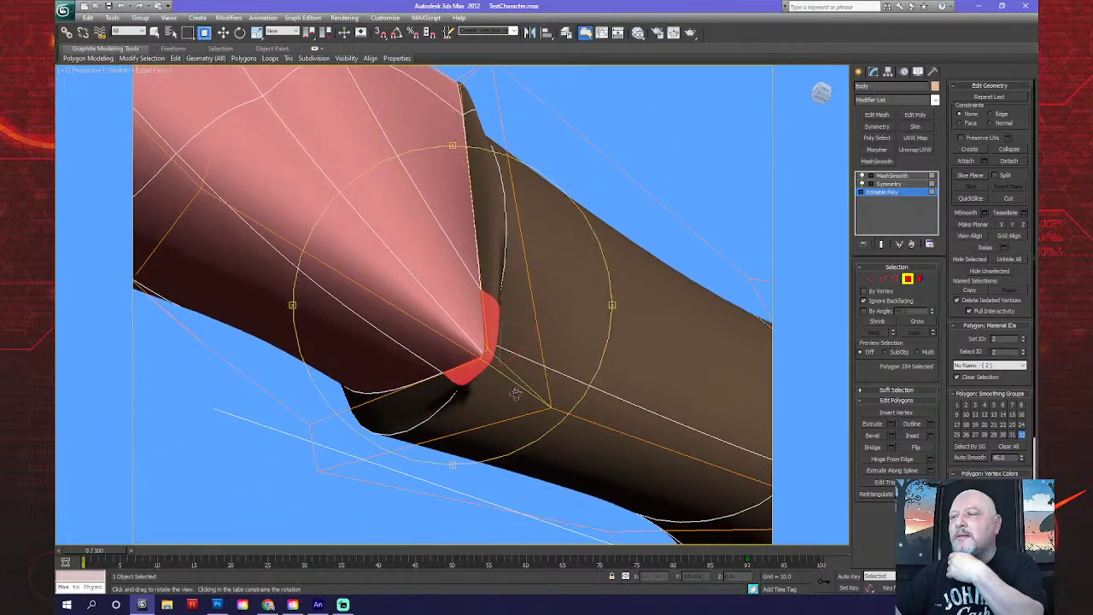
# Hide the end result and collapse the three clustered vertices at the wristband rim's lower forearm-side corner into one.
pyautogui.click(881, 243)
pyautogui.moveTo(450, 379)
pyautogui.mouseDown()
pyautogui.moveTo(404, 422)
pyautogui.moveTo(454, 451)
pyautogui.moveTo(491, 441)
pyautogui.moveTo(461, 405)
pyautogui.moveTo(443, 405)
pyautogui.moveTo(452, 391)
pyautogui.moveTo(464, 396)
pyautogui.moveTo(464, 378)
pyautogui.moveTo(418, 390)
pyautogui.moveTo(446, 394)
pyautogui.mouseUp()
pyautogui.scroll(-3, 454, 397)
pyautogui.scroll(10, 447, 395)
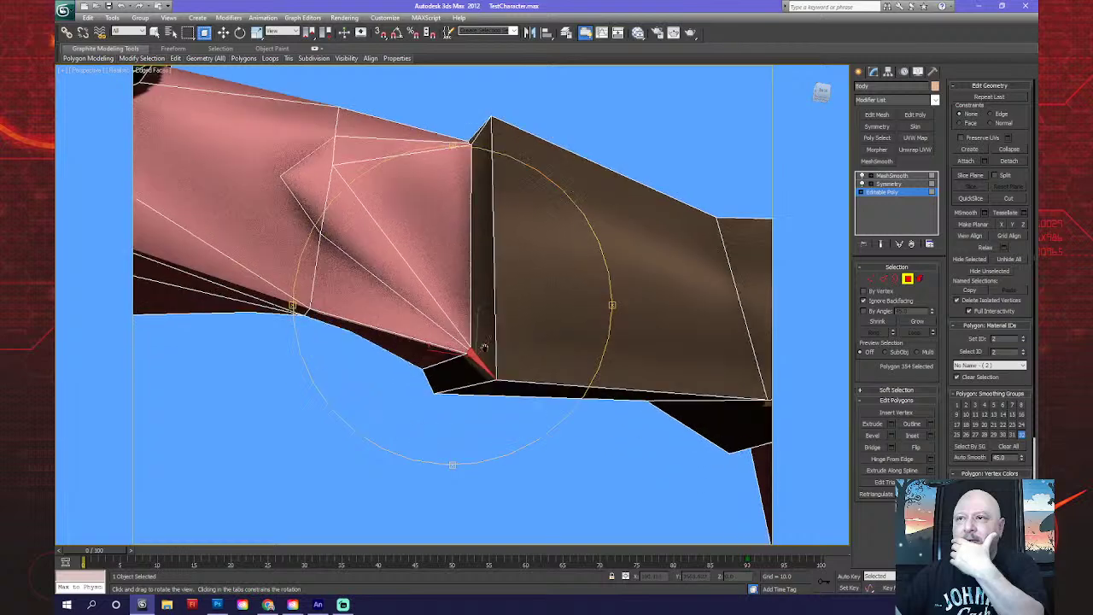
pyautogui.moveTo(481, 351); pyautogui.dragTo(475, 349)
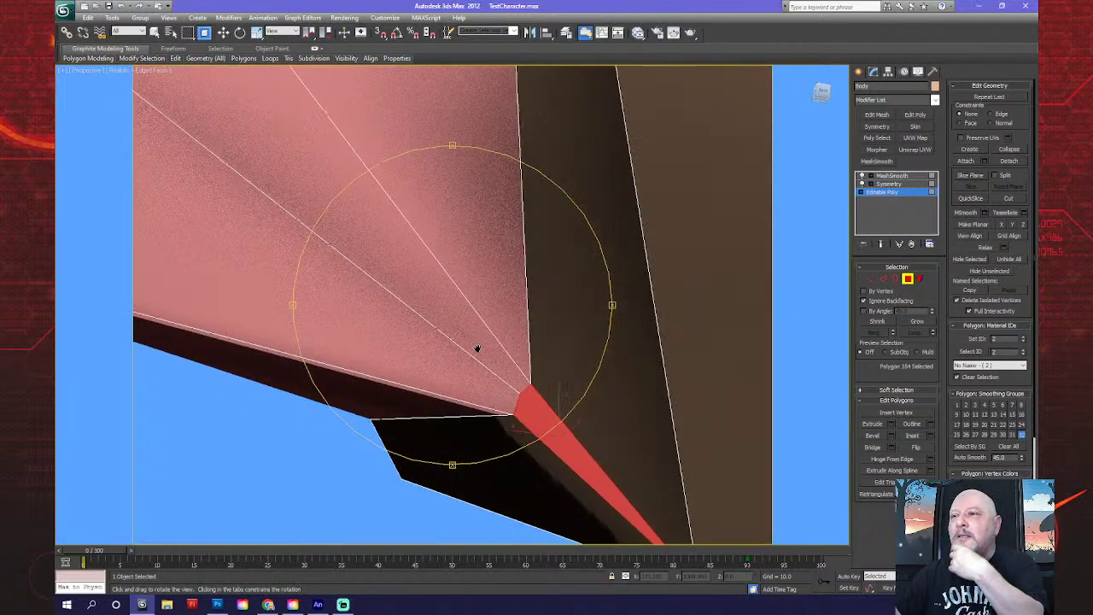
pyautogui.click(871, 279)
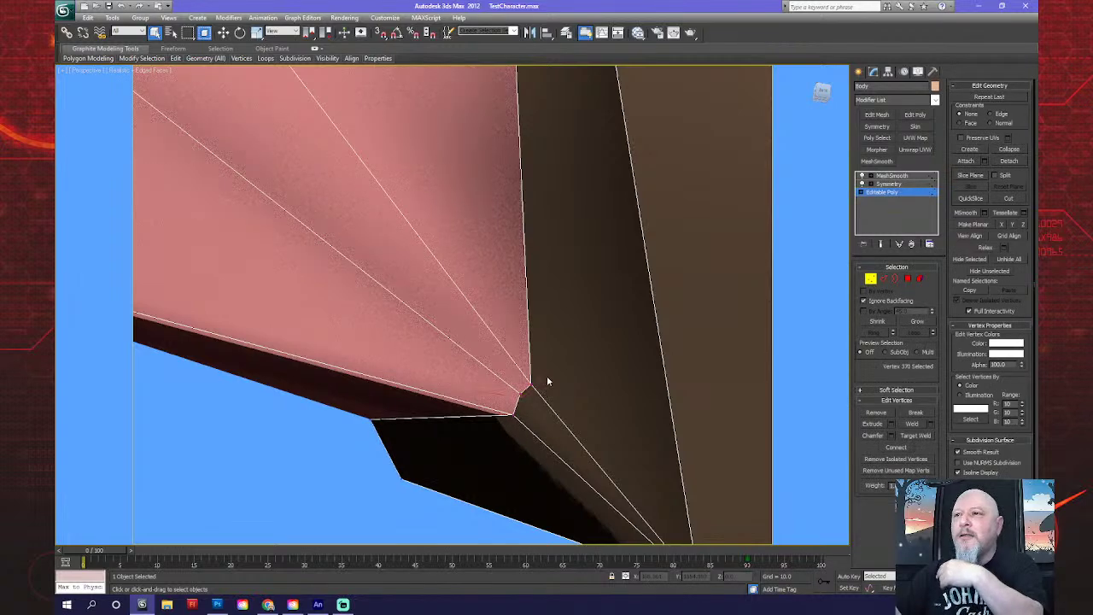
pyautogui.moveTo(547, 376); pyautogui.dragTo(581, 402)
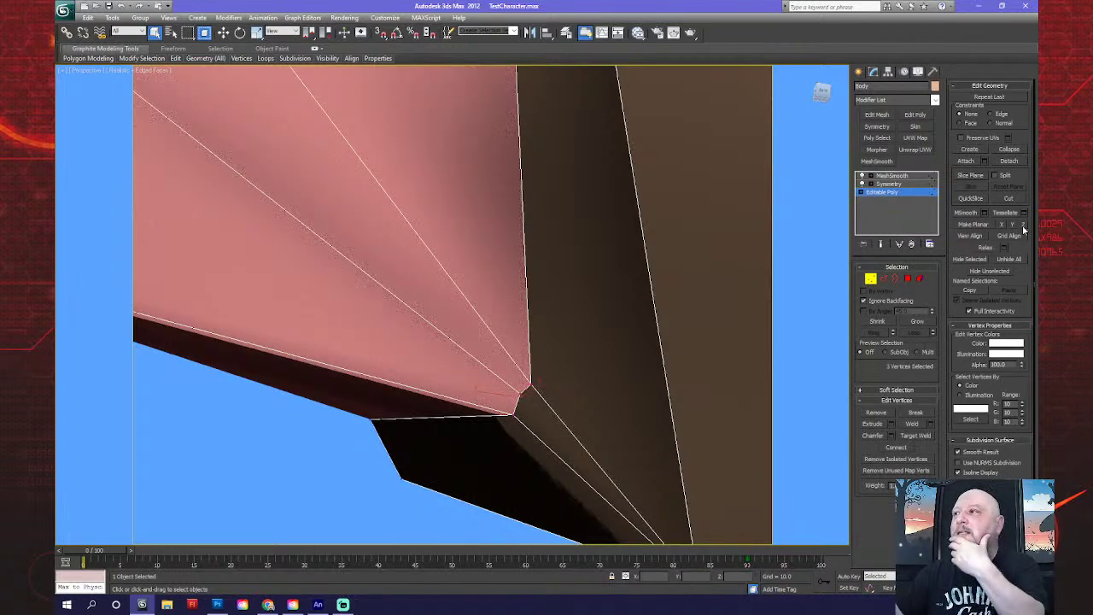
pyautogui.click(1008, 150)
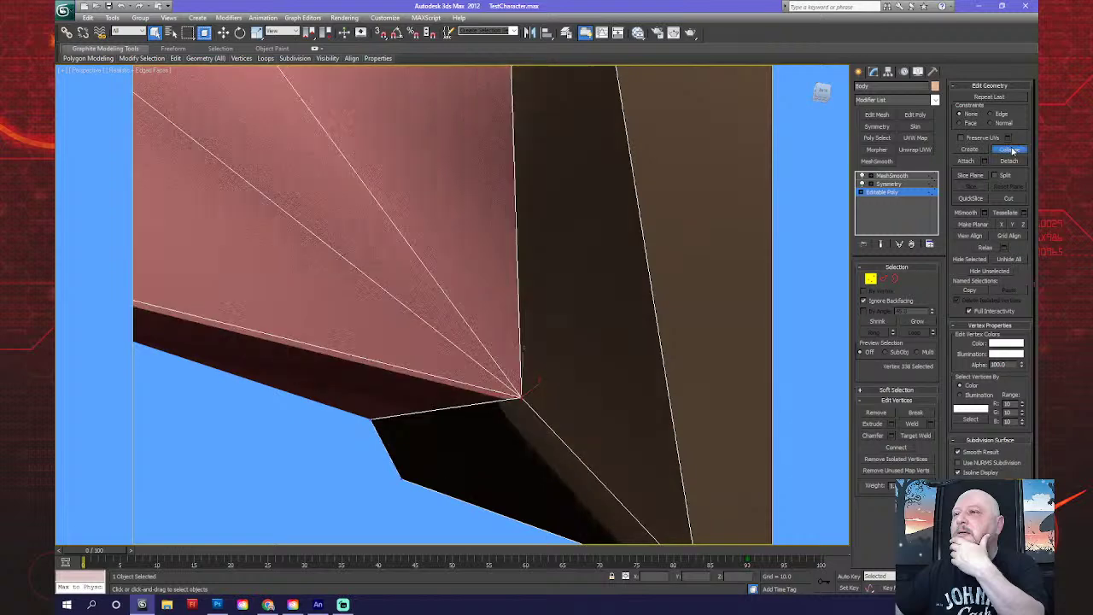
# Show the end result and collapse the three clustered vertices at the forearm-side rim corner on the other side of the arm.
pyautogui.scroll(-3, 500, 380)
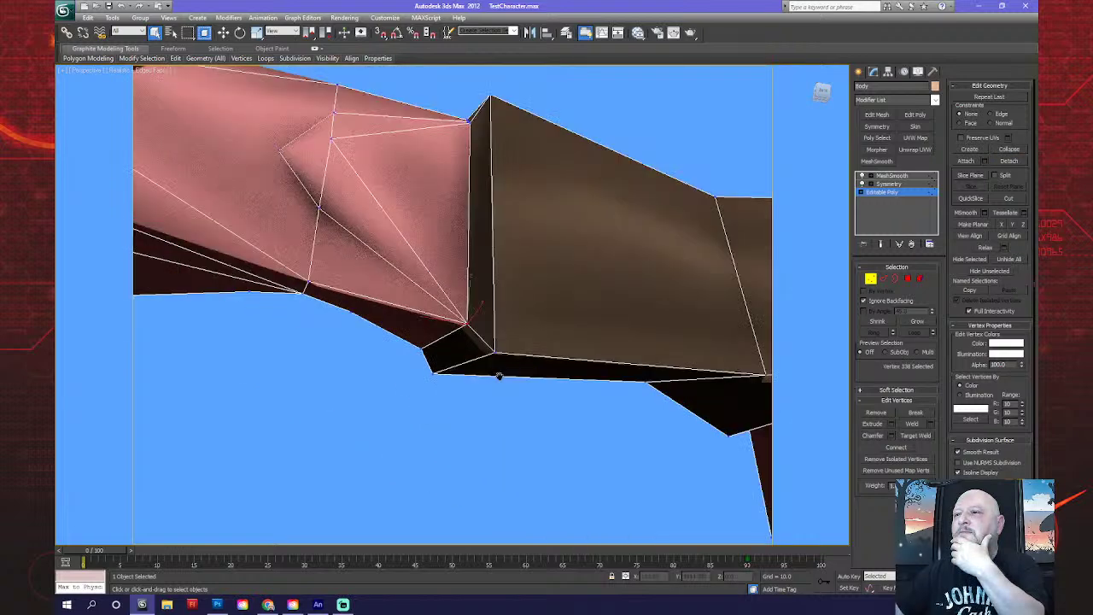
pyautogui.click(880, 243)
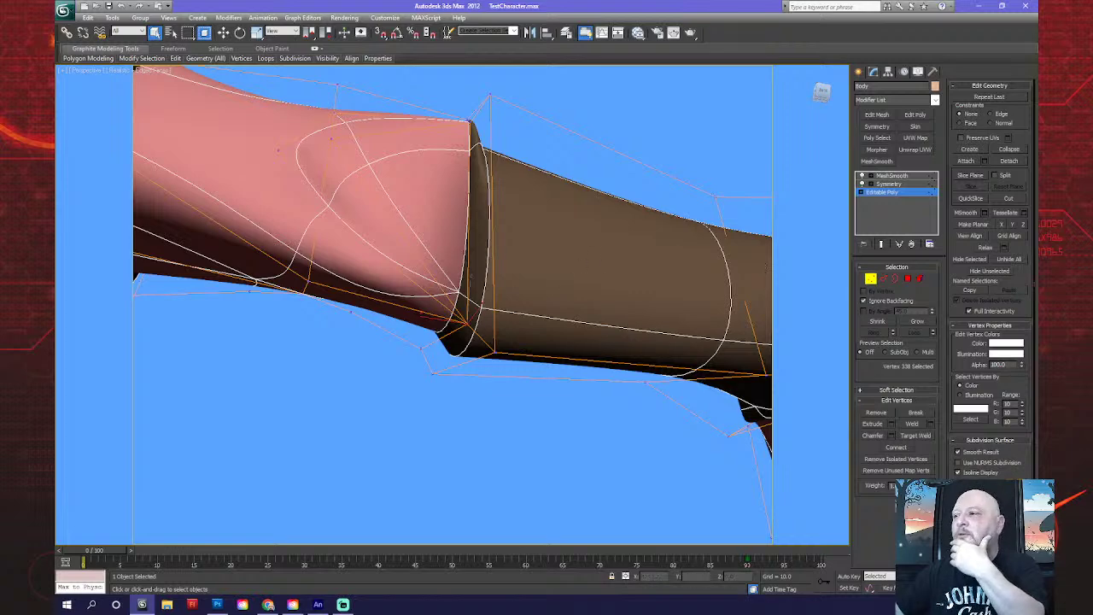
pyautogui.keyDown('alt'); pyautogui.moveTo(464, 323); pyautogui.dragTo(474, 383, button='middle'); pyautogui.keyUp('alt')
pyautogui.scroll(5, 461, 297)
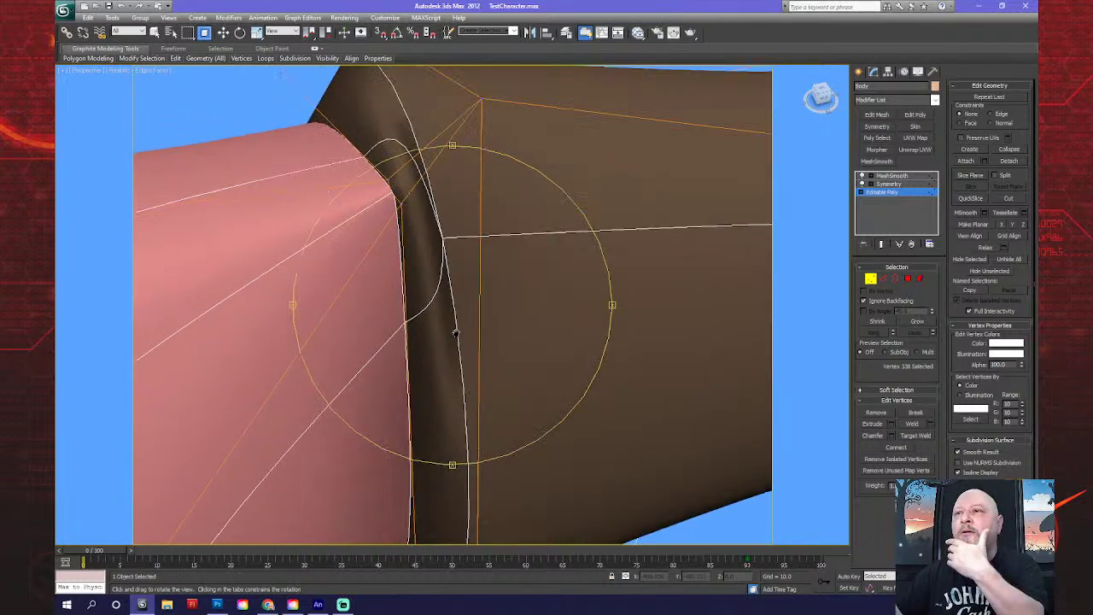
pyautogui.rightClick(358, 245)
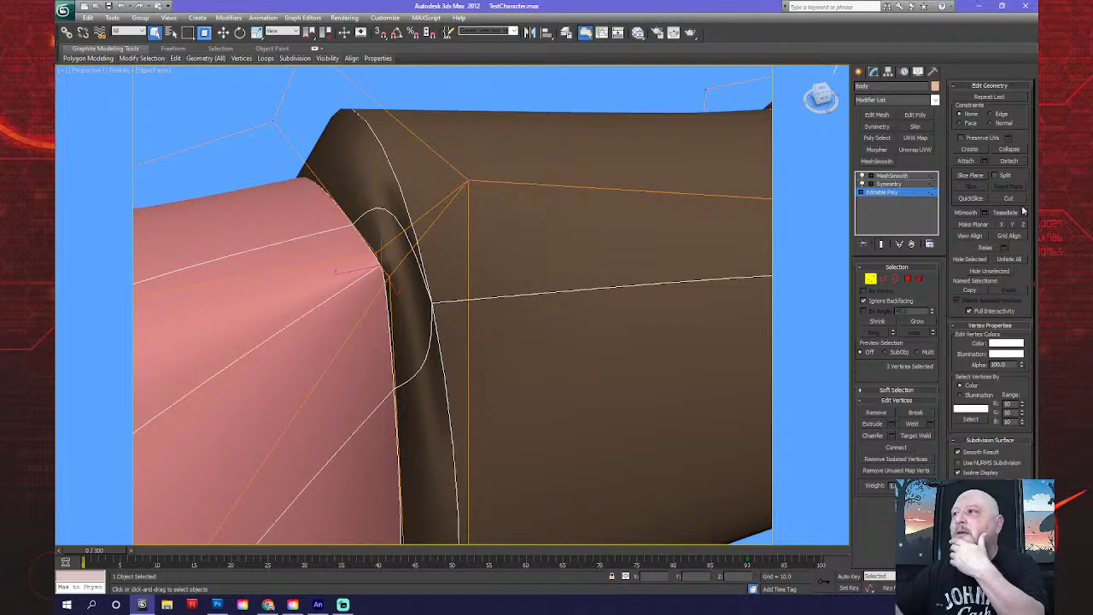
pyautogui.click(1009, 150)
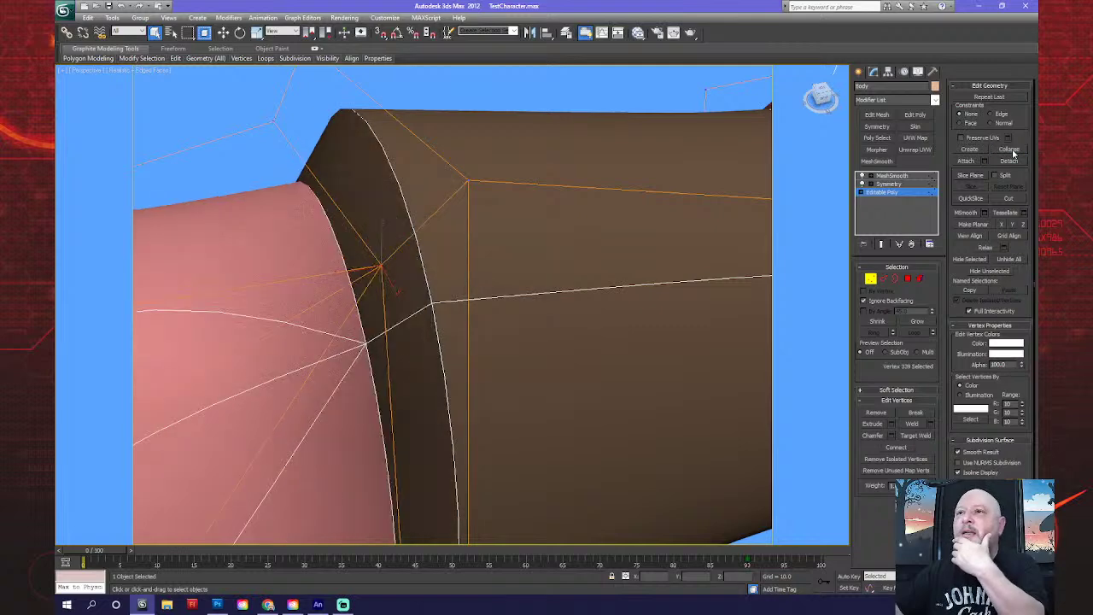
# Collapse the two close vertices at the lower rim corner where the wristband meets the hand.
pyautogui.scroll(-4, 500, 344)
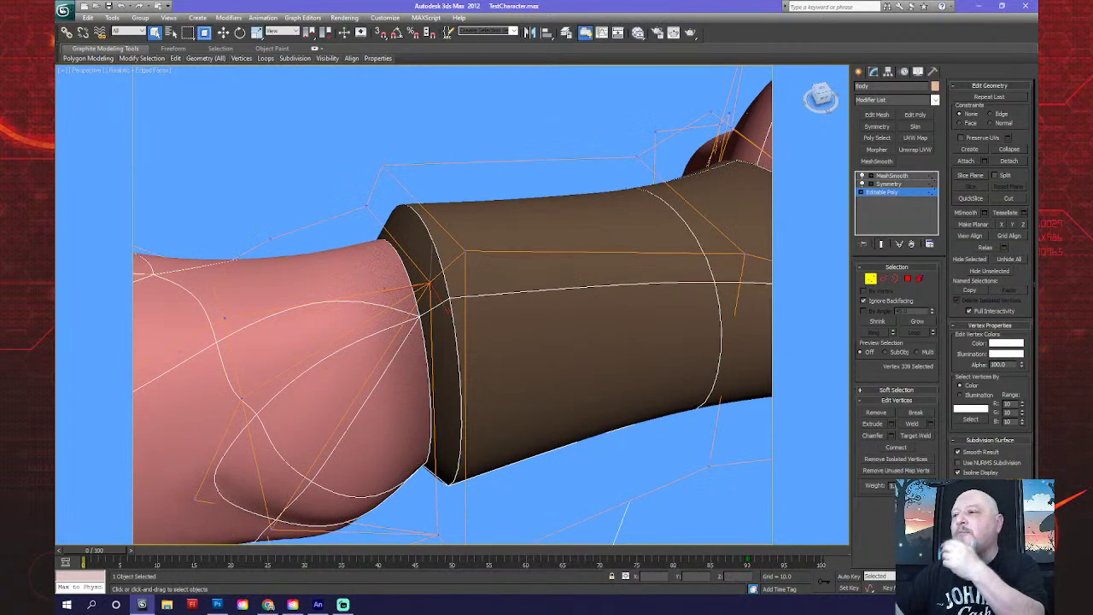
pyautogui.keyDown('alt'); pyautogui.moveTo(589, 288); pyautogui.dragTo(423, 289, button='middle'); pyautogui.keyUp('alt')
pyautogui.moveTo(396, 296); pyautogui.dragTo(479, 286)
pyautogui.scroll(5, 519, 332)
pyautogui.rightClick(461, 284)
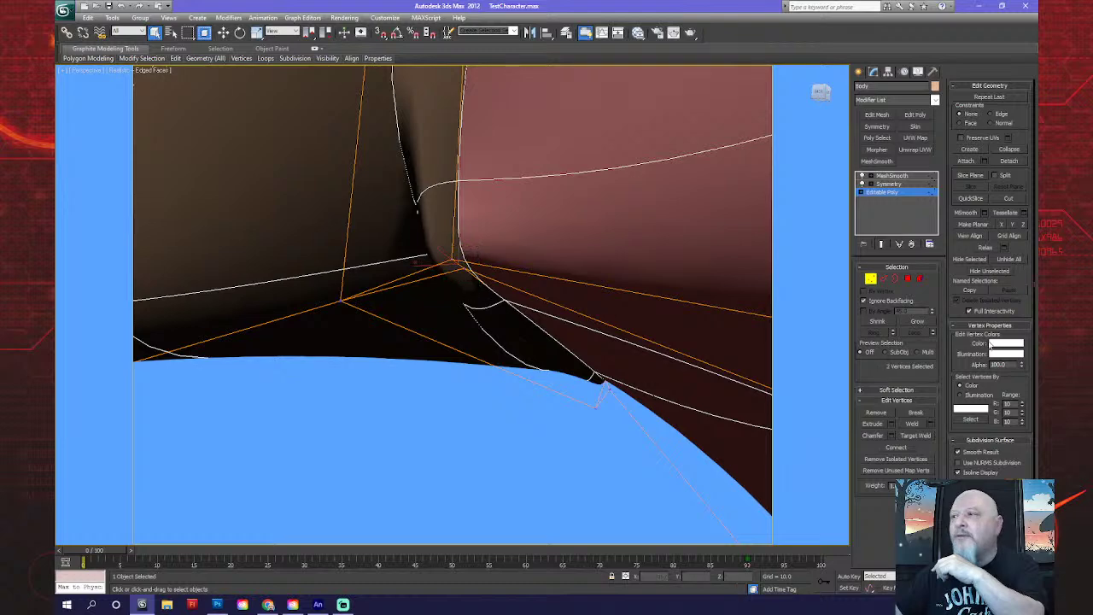
pyautogui.click(1009, 149)
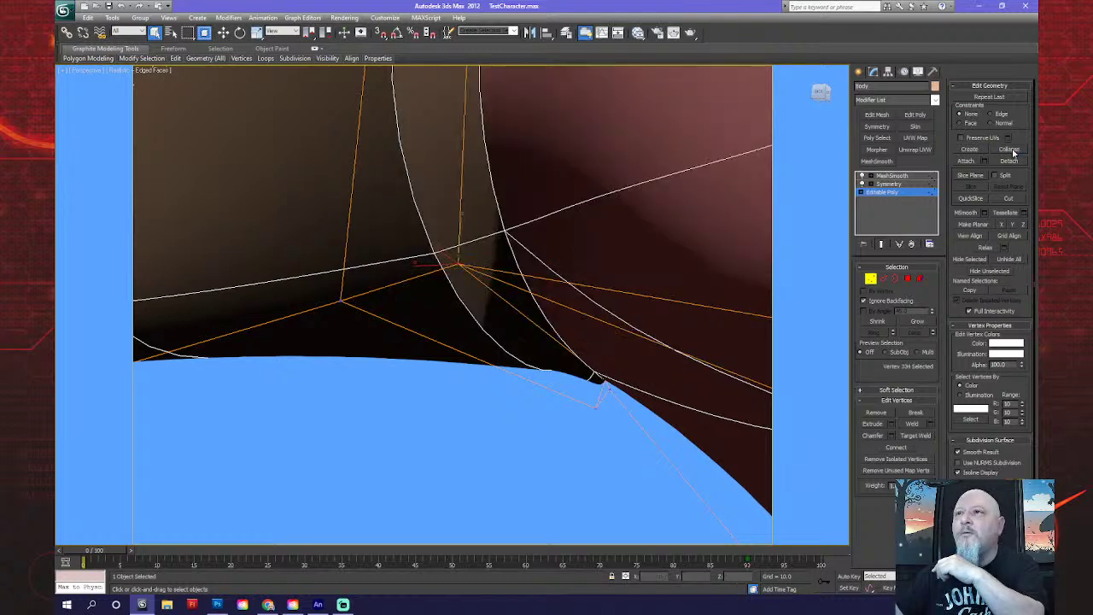
# Collapse the matching pair of close vertices at the hand-end rim corner on the opposite side of the wristband.
pyautogui.scroll(-10, 586, 261)
pyautogui.keyDown('alt'); pyautogui.moveTo(572, 288); pyautogui.dragTo(507, 332, button='middle'); pyautogui.keyUp('alt')
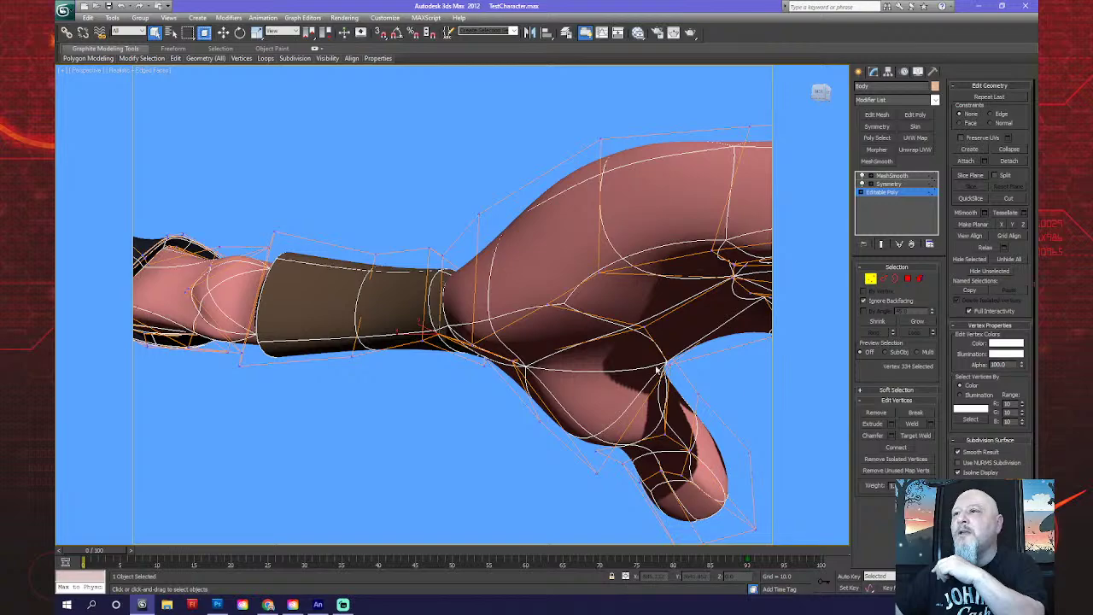
pyautogui.hotkey('ctrl', 'r')
pyautogui.moveTo(481, 357); pyautogui.dragTo(399, 343)
pyautogui.scroll(6, 491, 334)
pyautogui.scroll(-5, 461, 333)
pyautogui.rightClick(532, 279)
pyautogui.keyDown('ctrl'); pyautogui.click(590, 271); pyautogui.keyUp('ctrl')
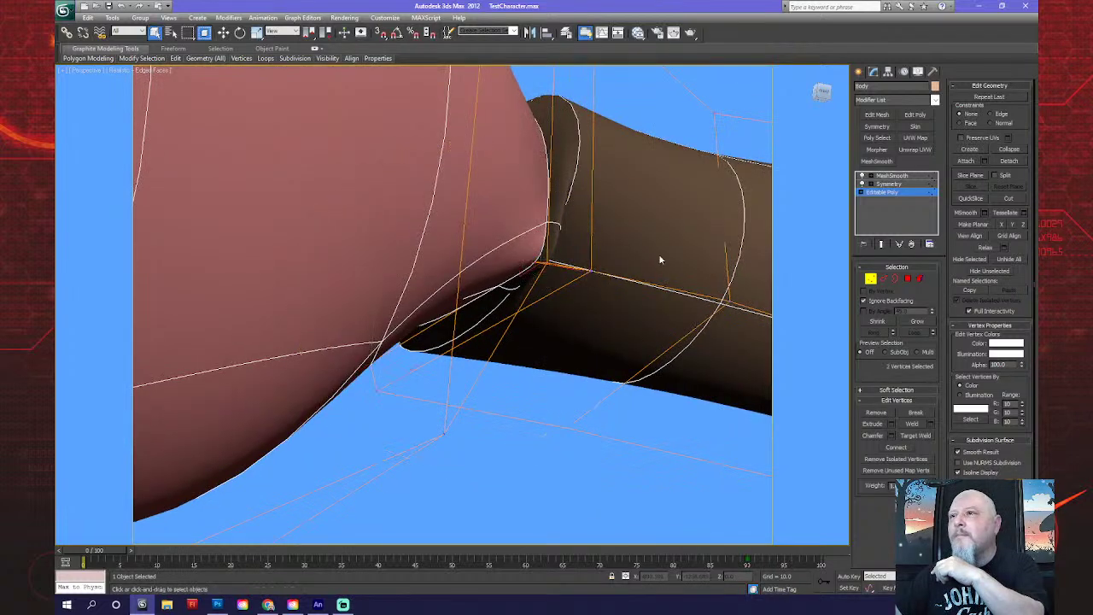
pyautogui.click(1010, 150)
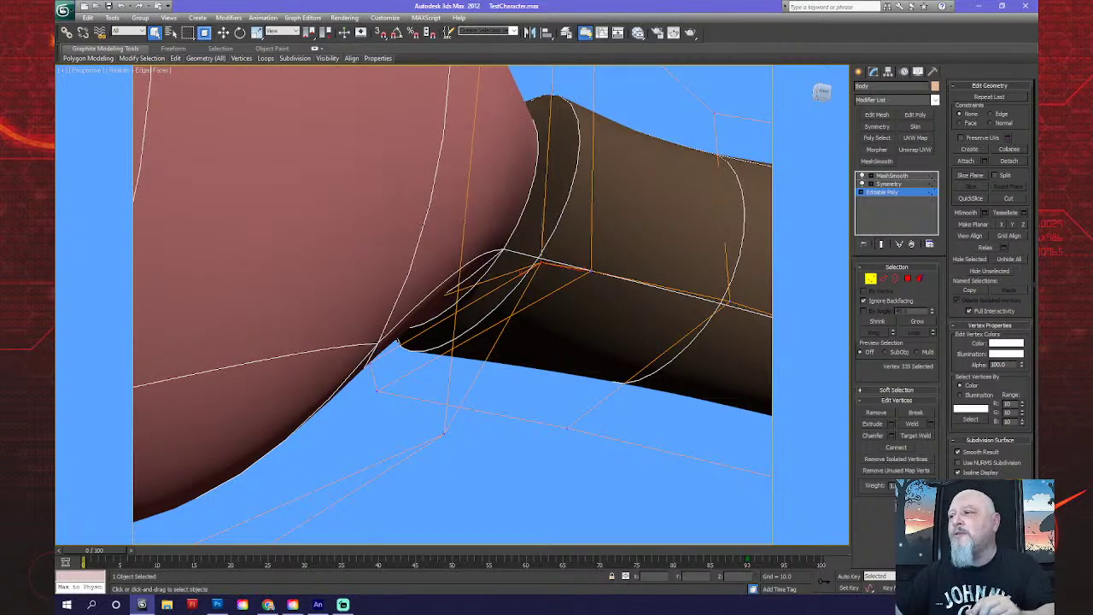
# Chamfer the edge loop around the wristband's middle into two parallel loops spaced slightly apart.
pyautogui.hotkey('ctrl', 'r')
pyautogui.moveTo(512, 342); pyautogui.dragTo(476, 397)
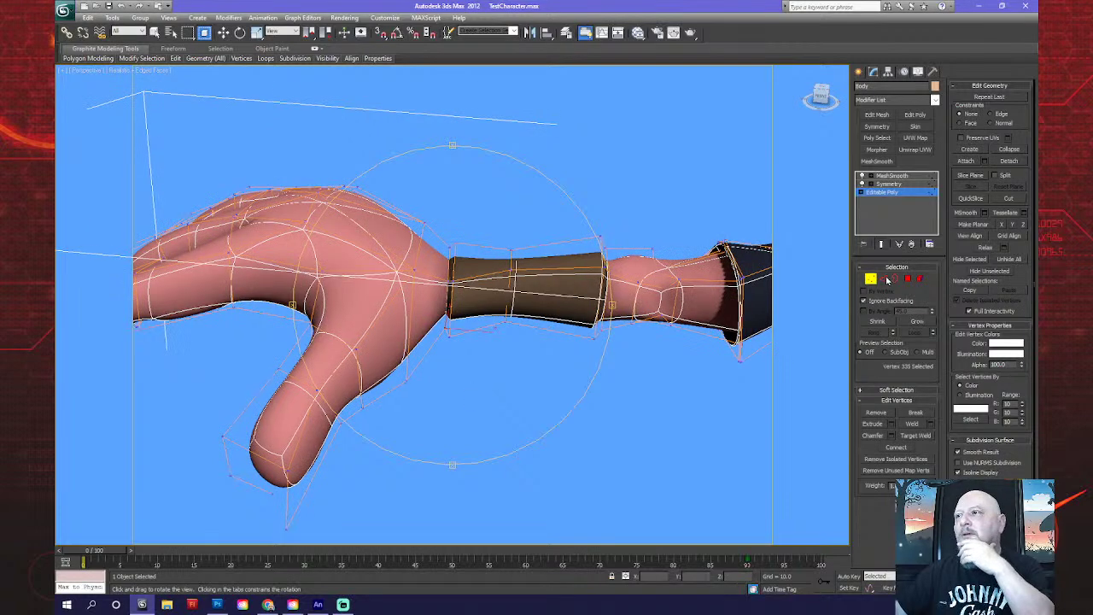
pyautogui.click(883, 279)
pyautogui.rightClick(531, 263)
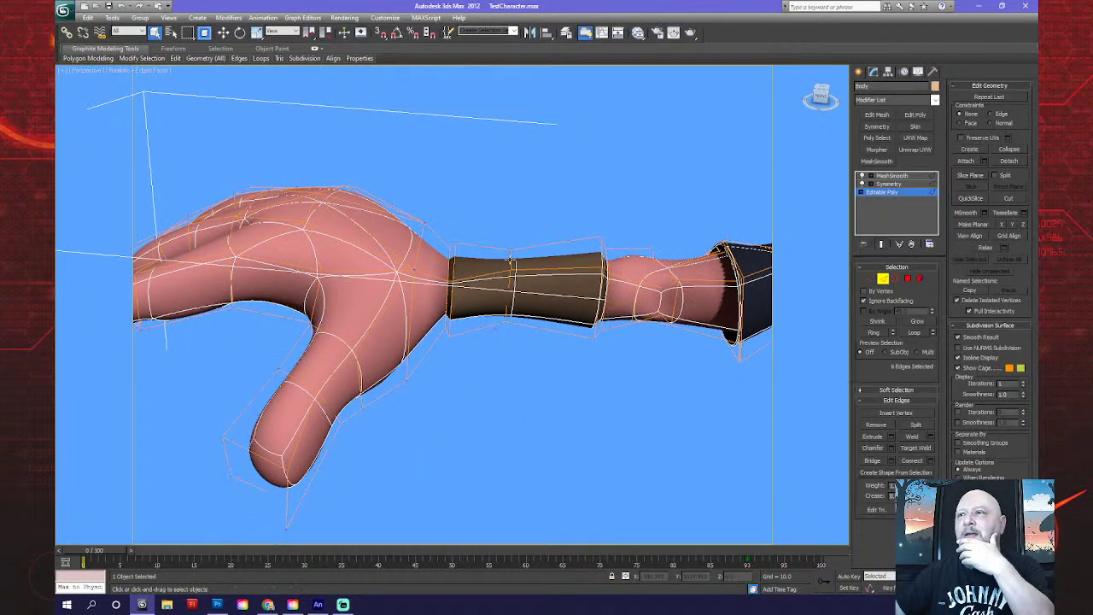
pyautogui.click(510, 264)
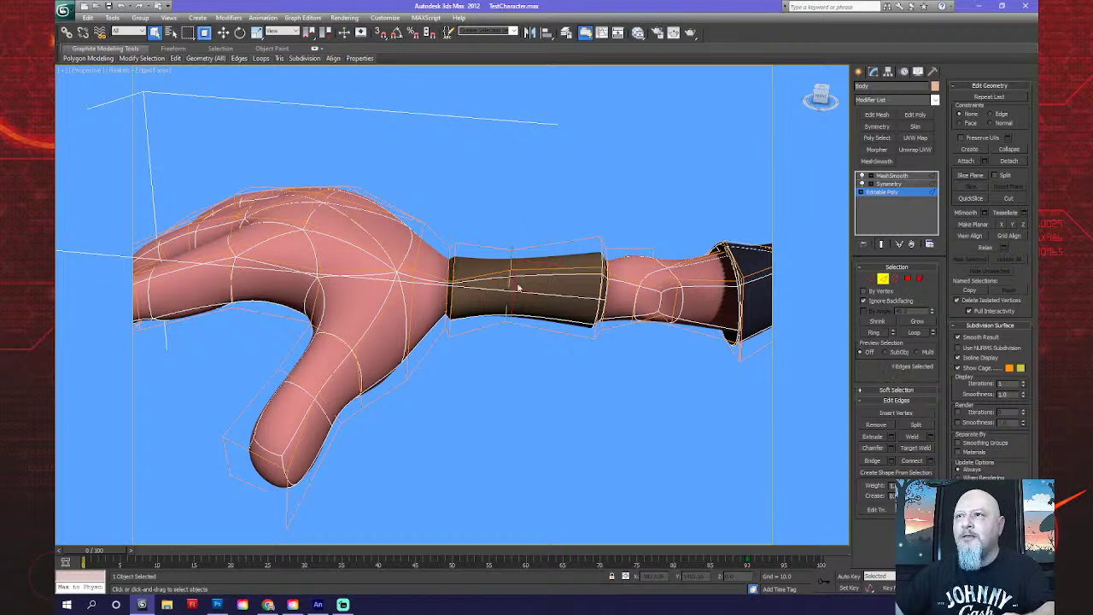
pyautogui.click(883, 448)
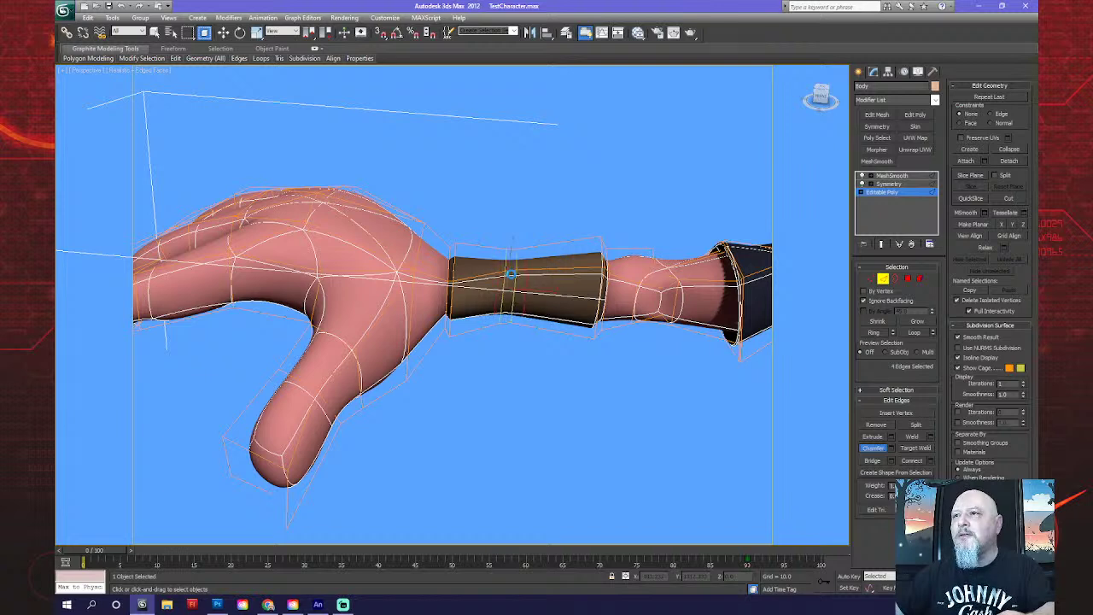
pyautogui.moveTo(514, 268); pyautogui.dragTo(522, 264)
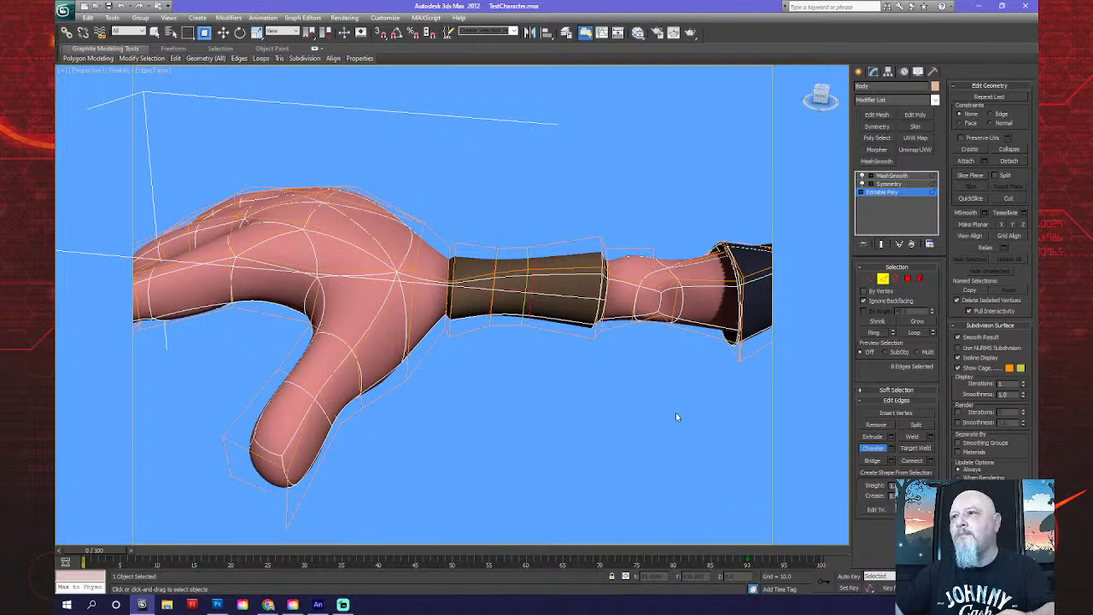
pyautogui.rightClick(802, 453)
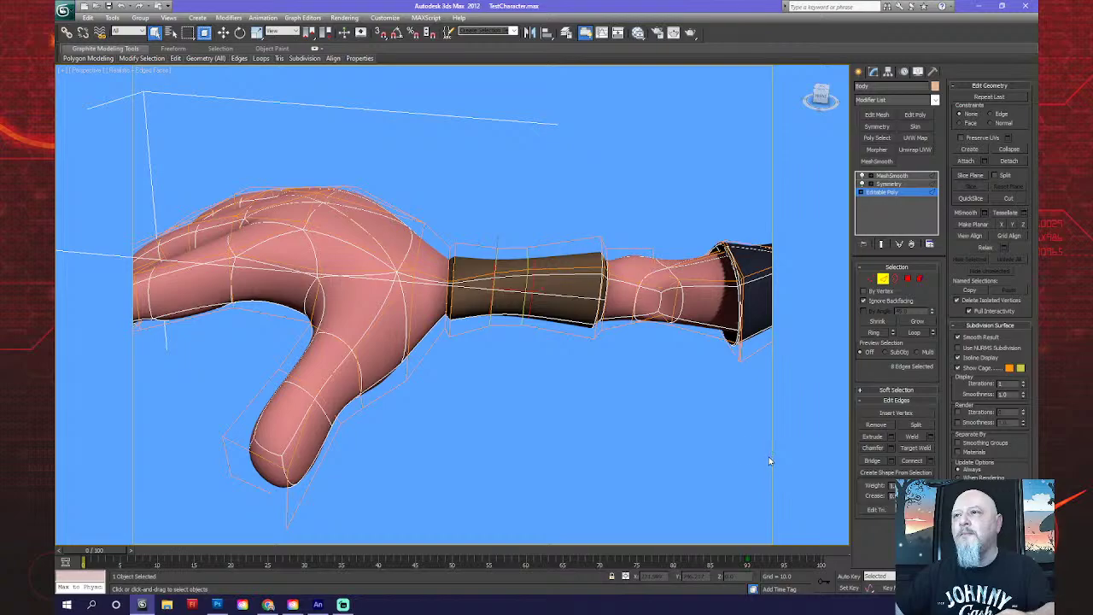
# Hide the end result and cut a line of edges from the hand's central vertex lengthwise across the wristband to the forearm.
pyautogui.keyDown('alt'); pyautogui.moveTo(463, 349); pyautogui.dragTo(543, 253, button='middle'); pyautogui.keyUp('alt')
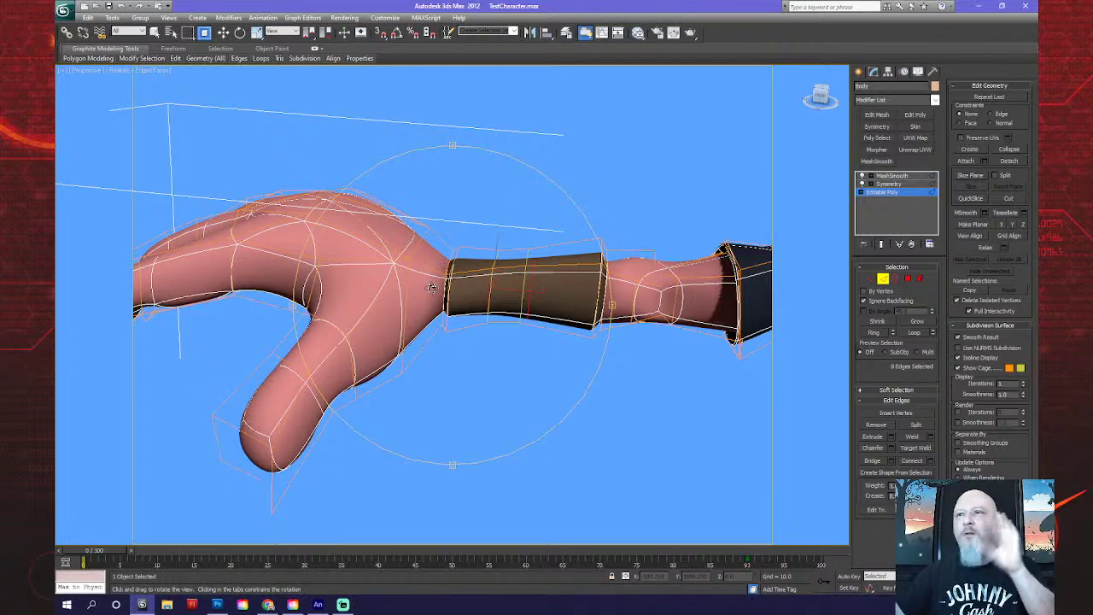
pyautogui.moveTo(439, 342); pyautogui.dragTo(430, 381)
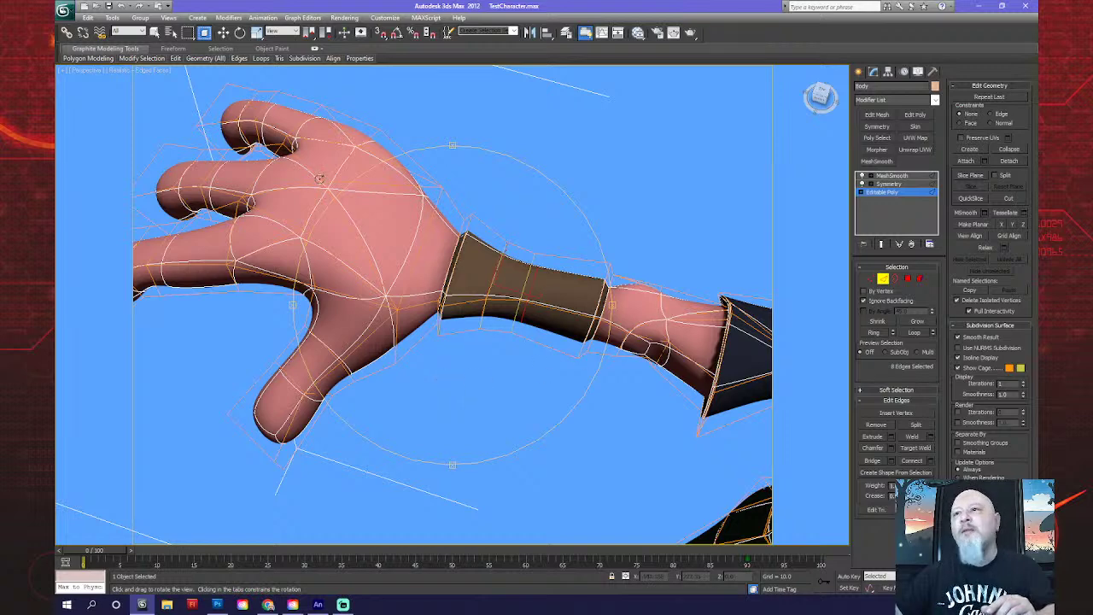
pyautogui.click(881, 244)
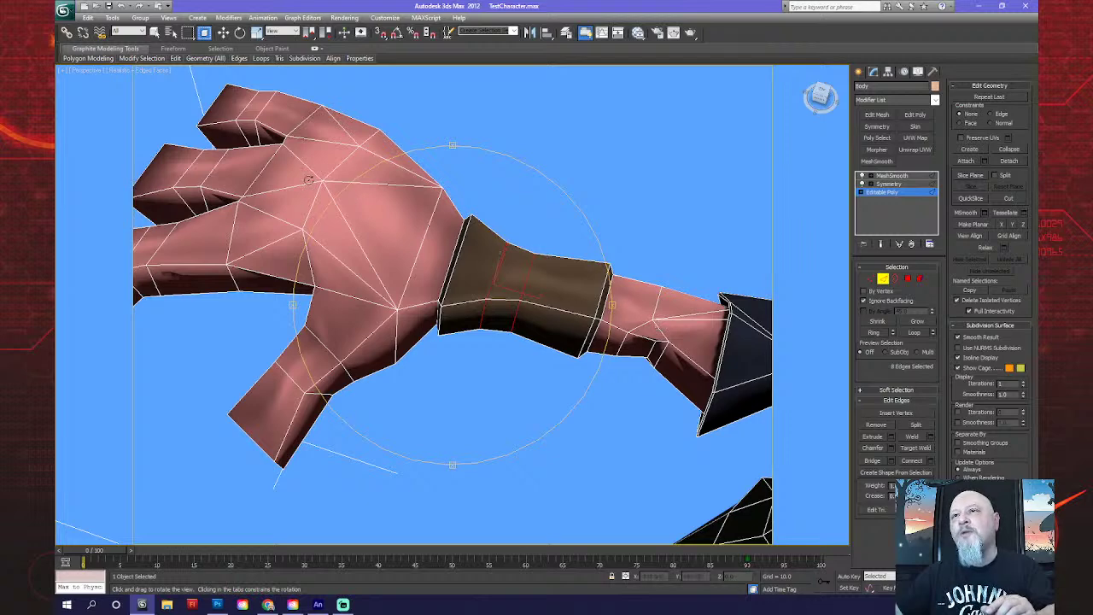
pyautogui.click(1009, 199)
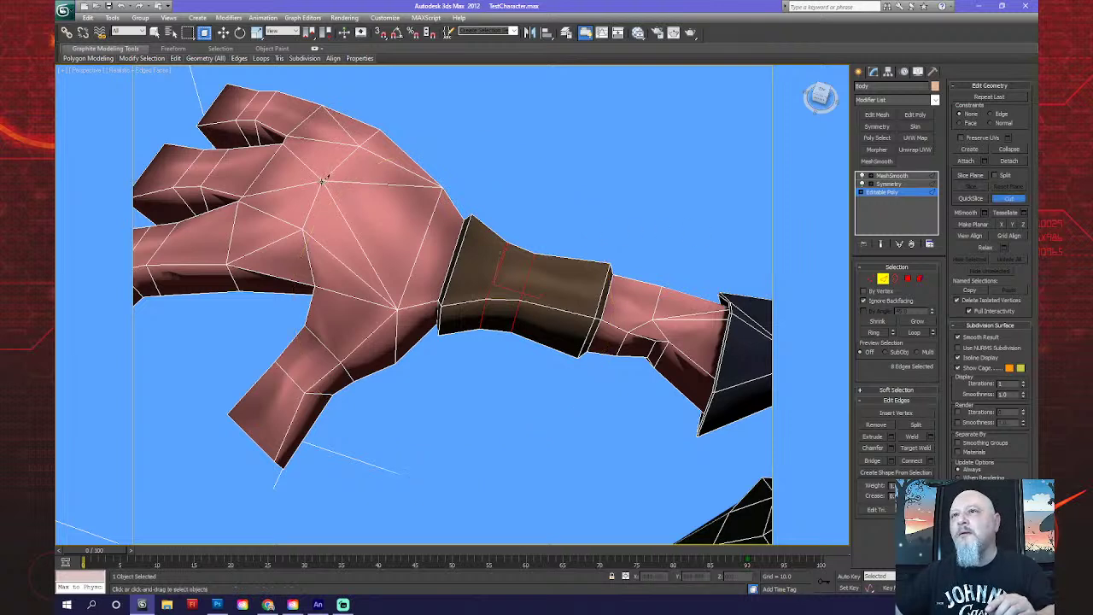
pyautogui.click(323, 177)
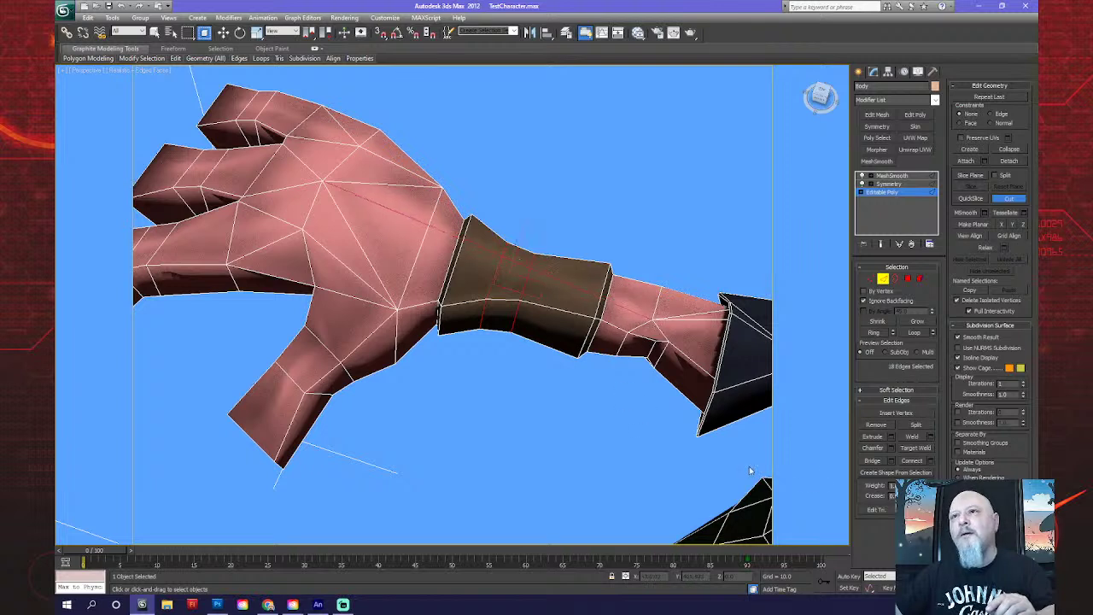
# Cut a matching lengthwise line of edges on the other side of the arm, from the hand vertex across the wristband to the forearm vertex.
pyautogui.hotkey('ctrl', 'r')
pyautogui.moveTo(480, 373); pyautogui.dragTo(504, 219)
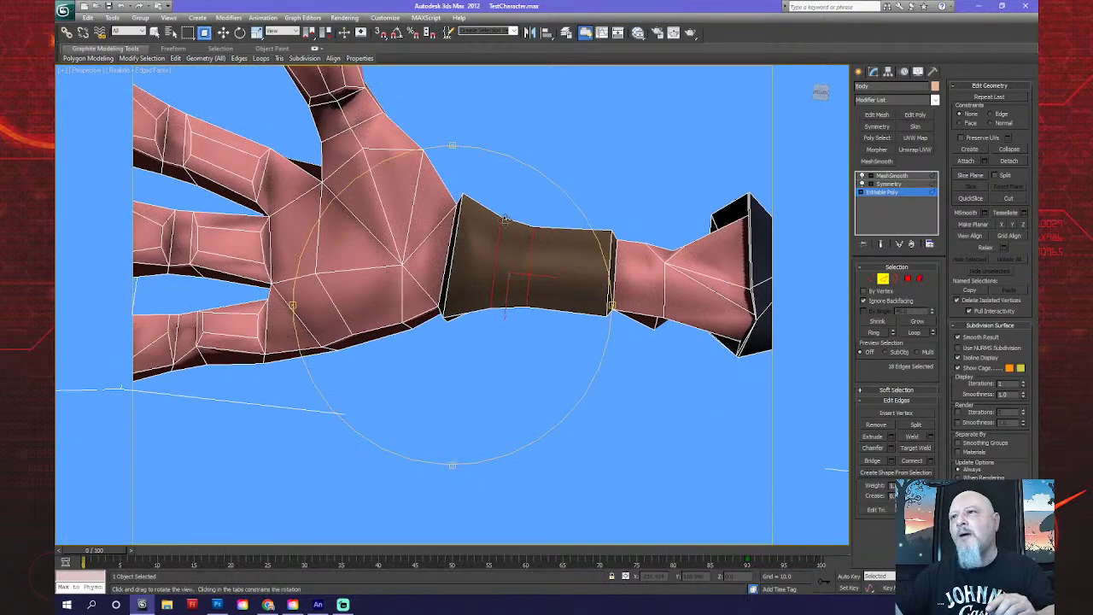
pyautogui.rightClick(481, 371)
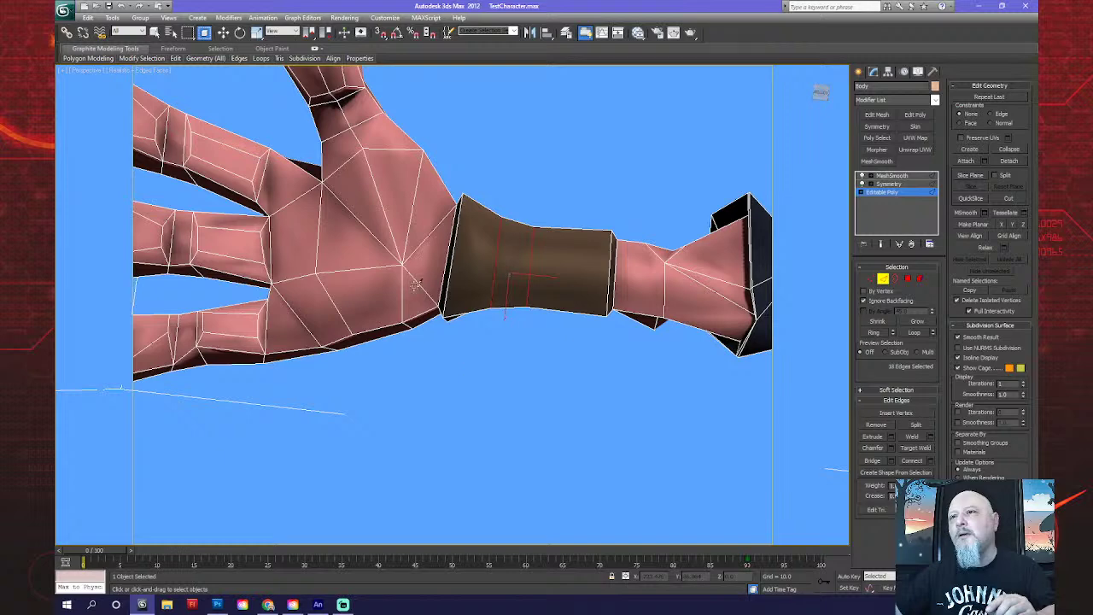
pyautogui.click(403, 260)
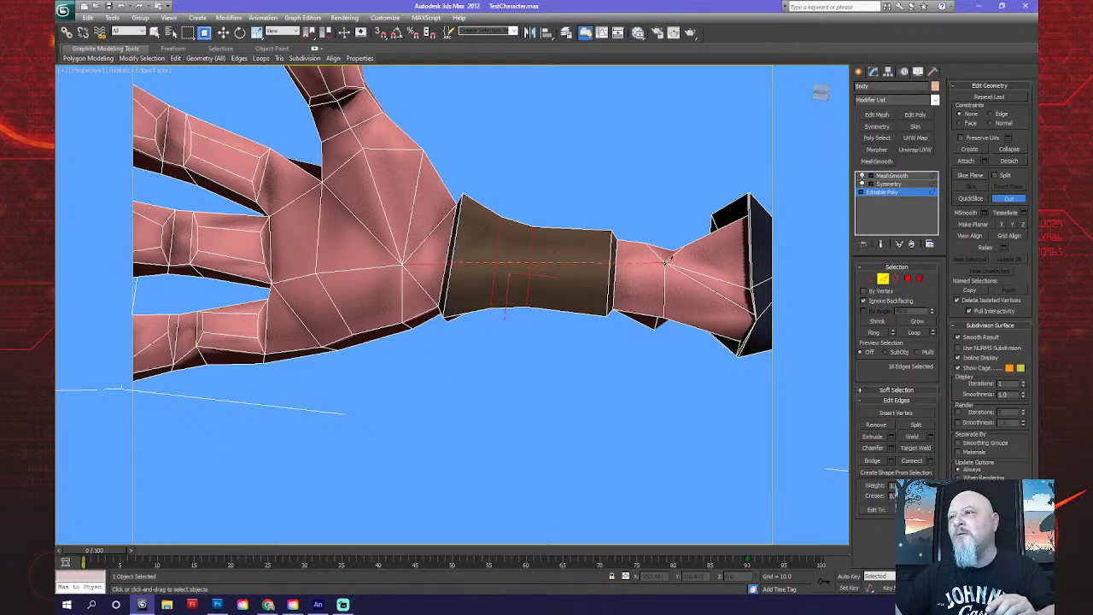
pyautogui.click(615, 277)
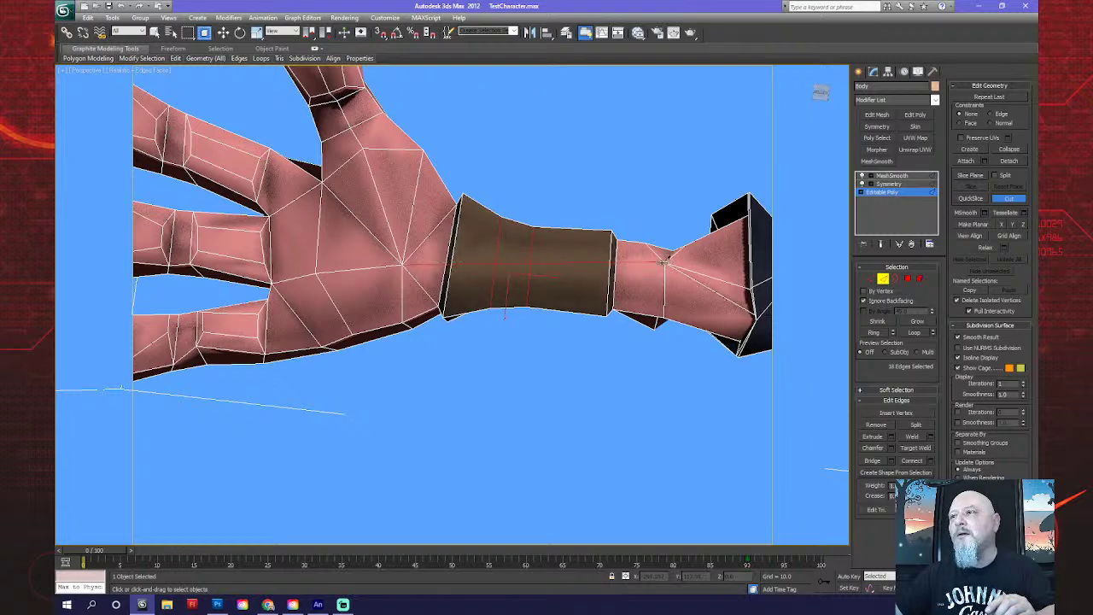
pyautogui.click(663, 261)
pyautogui.click(1012, 198)
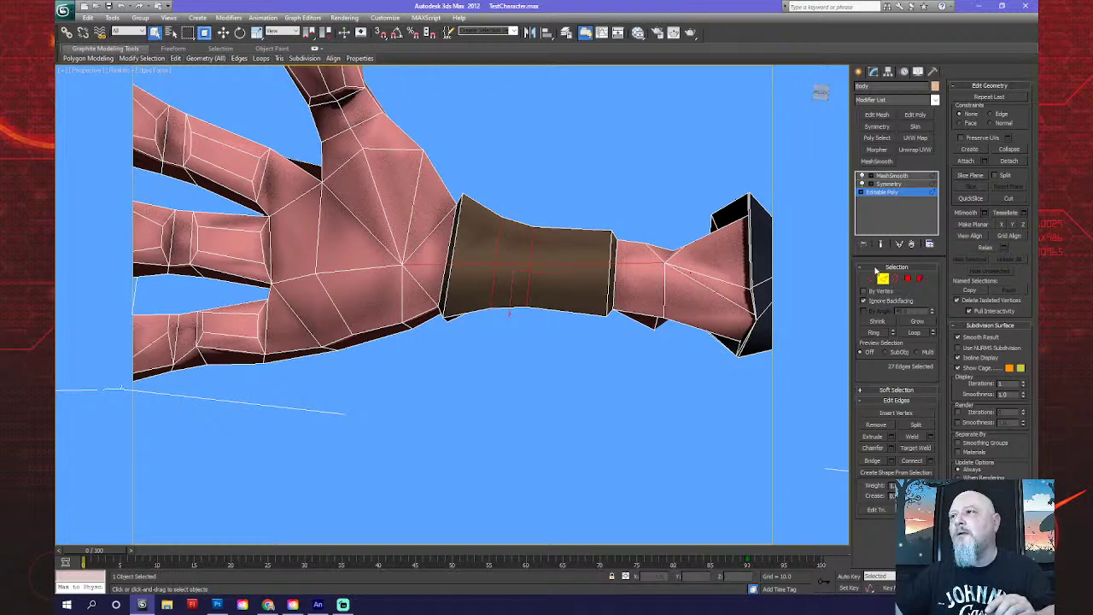
# Select the four vertices where the new lengthwise cuts cross the wristband's two middle loops and scale them slightly outward.
pyautogui.click(872, 278)
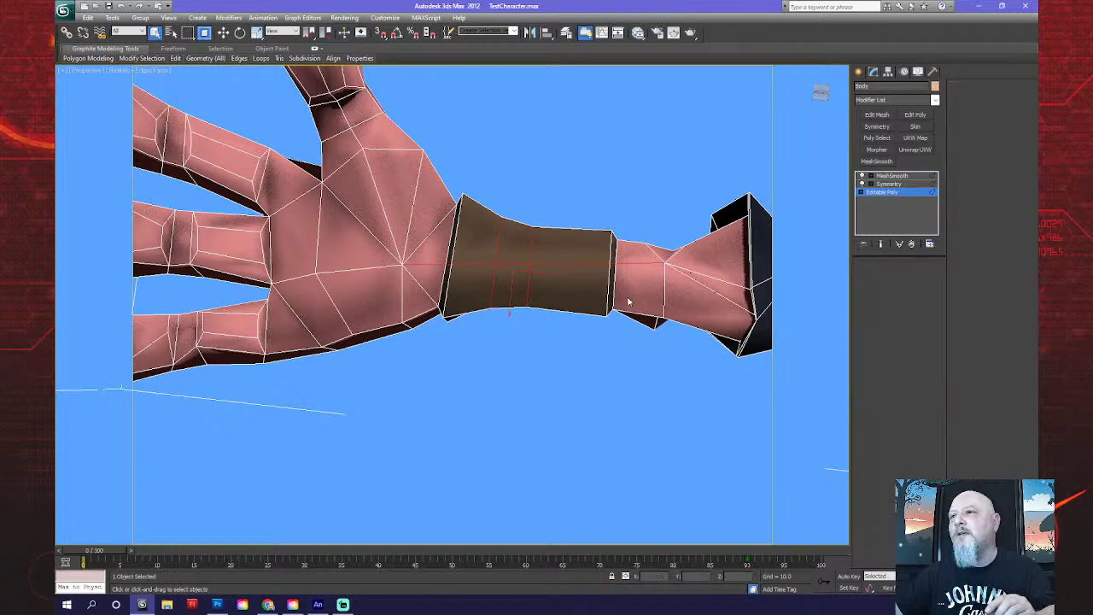
pyautogui.click(500, 268)
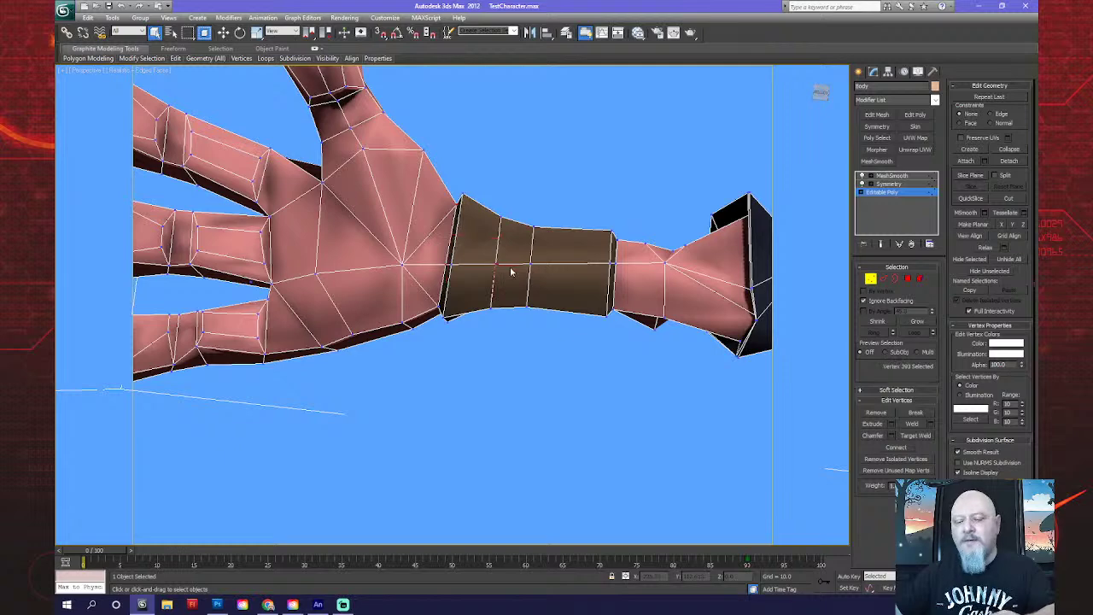
pyautogui.keyDown('ctrl'); pyautogui.click(530, 263); pyautogui.keyUp('ctrl')
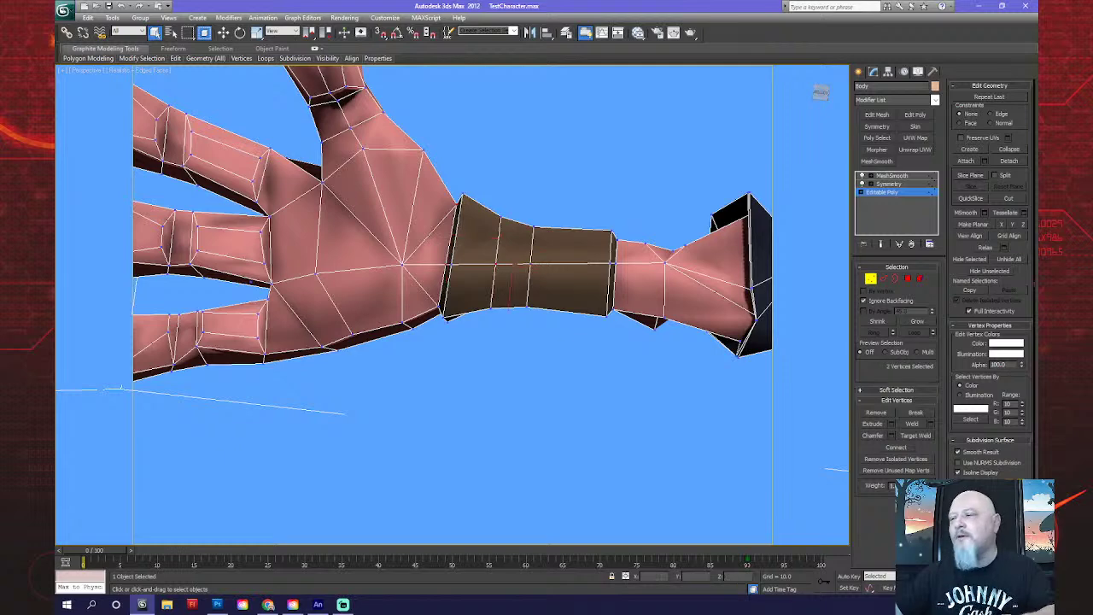
pyautogui.keyDown('alt'); pyautogui.moveTo(507, 321); pyautogui.dragTo(611, 169, button='middle'); pyautogui.keyUp('alt')
pyautogui.press('q')
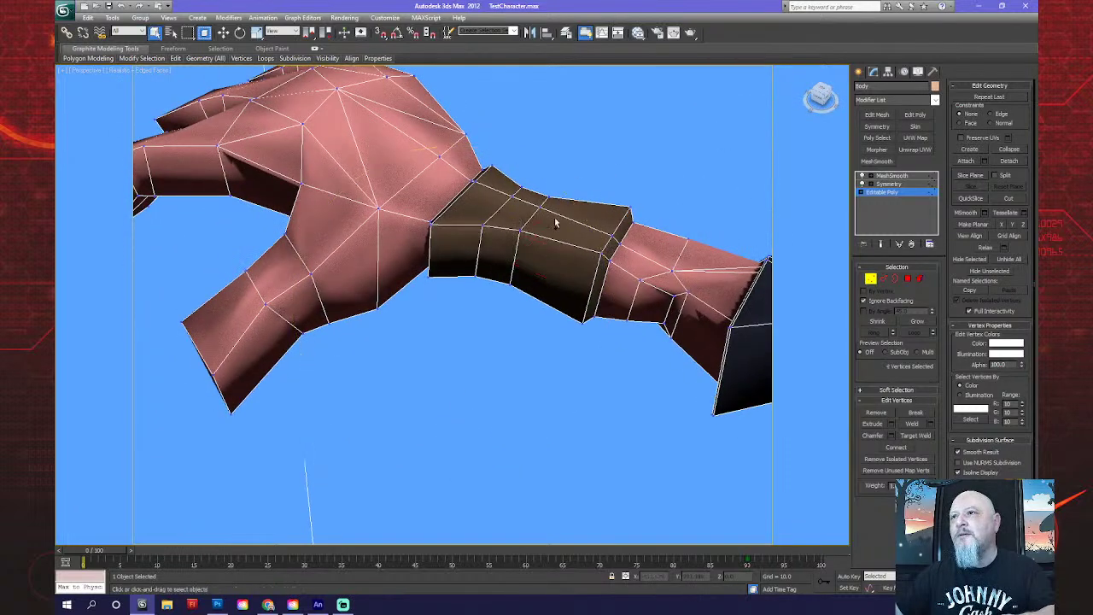
pyautogui.press('z')
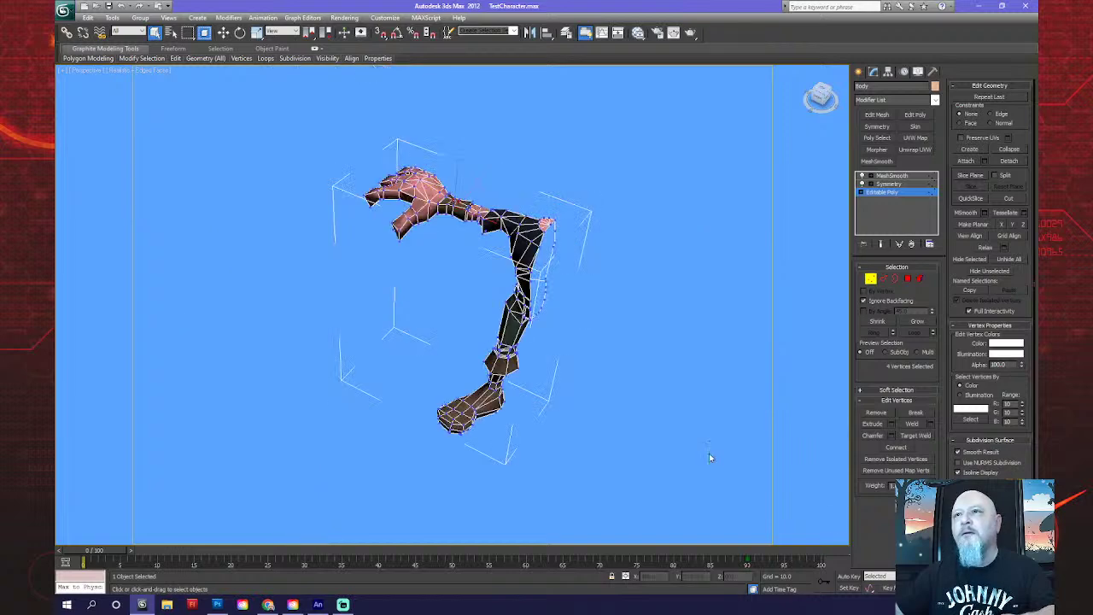
pyautogui.hotkey('alt', 'w')
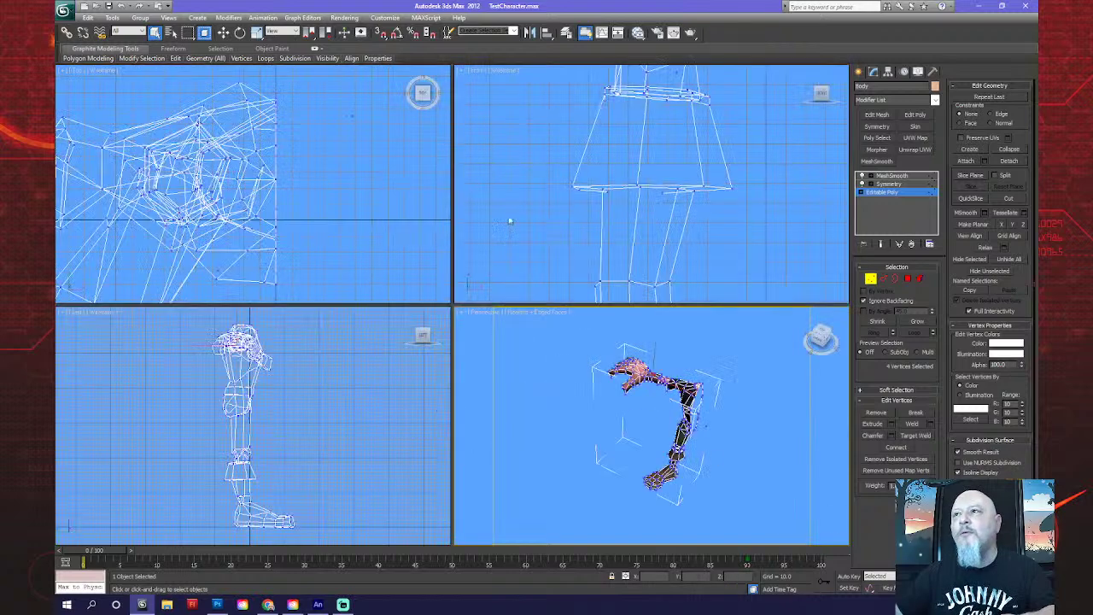
pyautogui.scroll(-2, 619, 173)
pyautogui.press('t')
pyautogui.moveTo(622, 170); pyautogui.dragTo(656, 220, button='middle')
pyautogui.scroll(3, 614, 212)
pyautogui.press('f')
pyautogui.click(256, 32)
pyautogui.moveTo(605, 179); pyautogui.dragTo(605, 171)
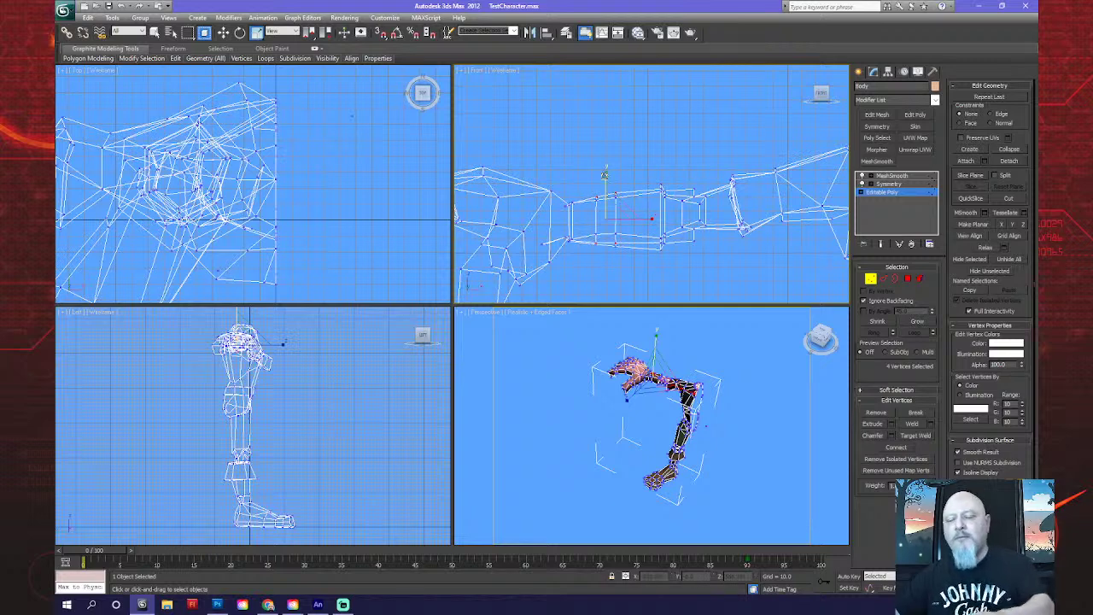
# Select eight vertices on the wristband's middle loops and scale them slightly outward vertically.
pyautogui.moveTo(604, 197)
pyautogui.keyDown('alt'); pyautogui.mouseDown(button='middle')
pyautogui.moveTo(603, 214)
pyautogui.moveTo(624, 203)
pyautogui.mouseUp(button='middle'); pyautogui.keyUp('alt')
pyautogui.click(156, 31)
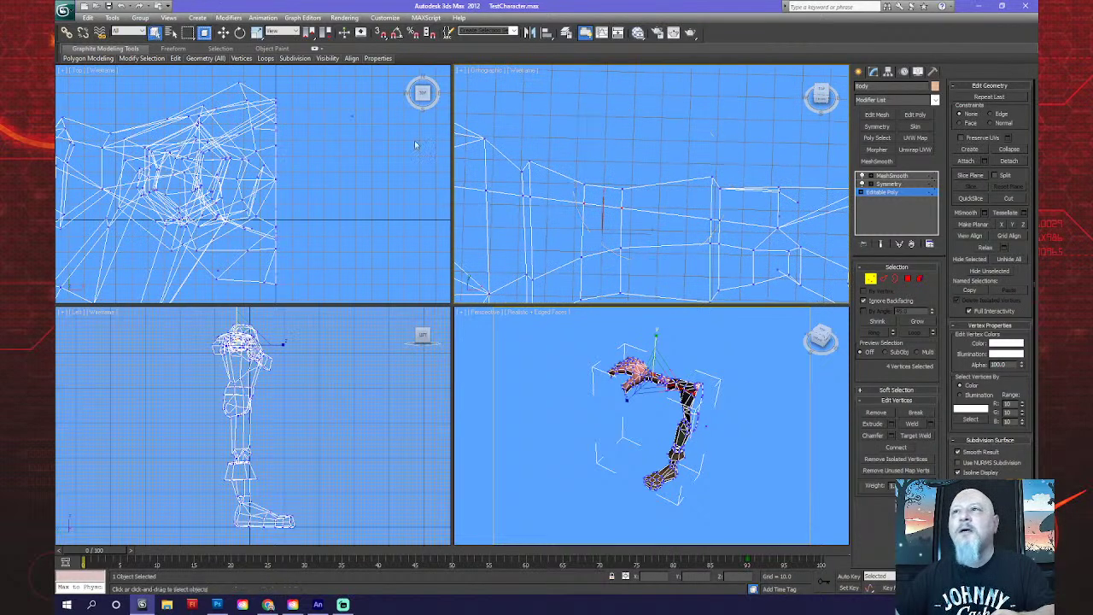
pyautogui.keyDown('ctrl'); pyautogui.click(529, 197); pyautogui.keyUp('ctrl')
pyautogui.keyDown('ctrl'); pyautogui.click(585, 204); pyautogui.keyUp('ctrl')
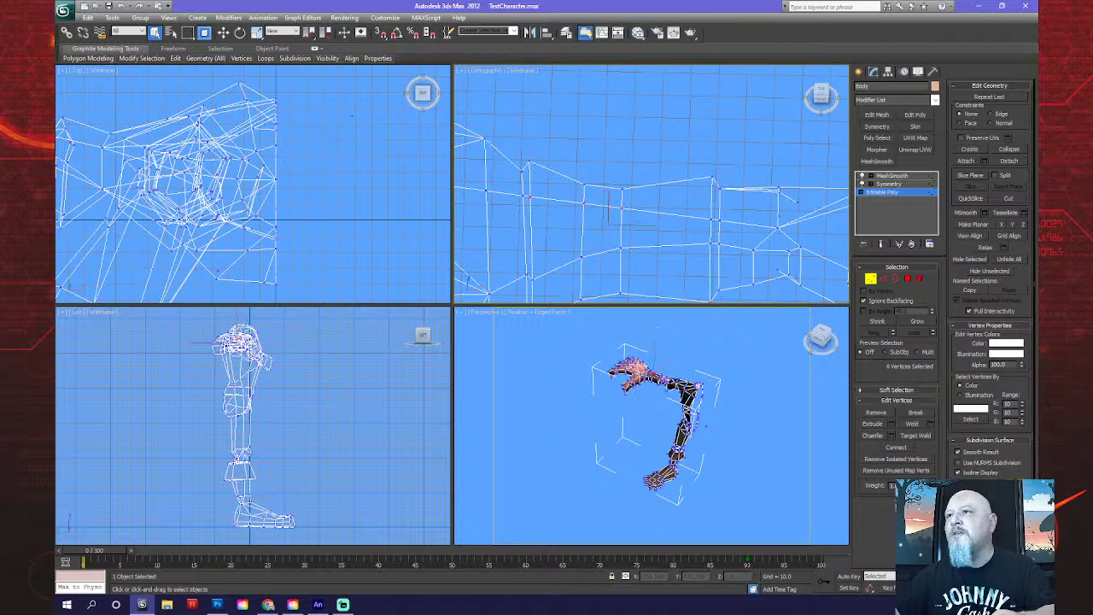
pyautogui.hotkey('ctrl', 'r')
pyautogui.moveTo(613, 224); pyautogui.dragTo(597, 121)
pyautogui.rightClick(543, 288)
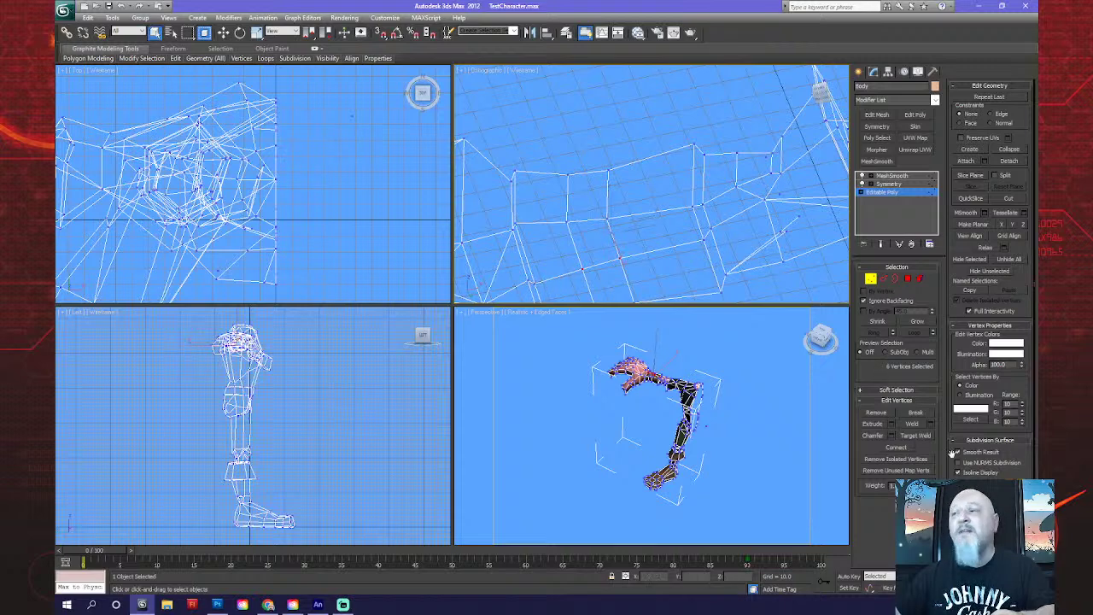
pyautogui.moveTo(623, 199); pyautogui.dragTo(660, 247)
pyautogui.click(257, 33)
pyautogui.moveTo(598, 196); pyautogui.dragTo(613, 194, button='middle')
pyautogui.moveTo(627, 186)
pyautogui.mouseDown()
pyautogui.moveTo(627, 169)
pyautogui.moveTo(625, 180)
pyautogui.mouseUp()
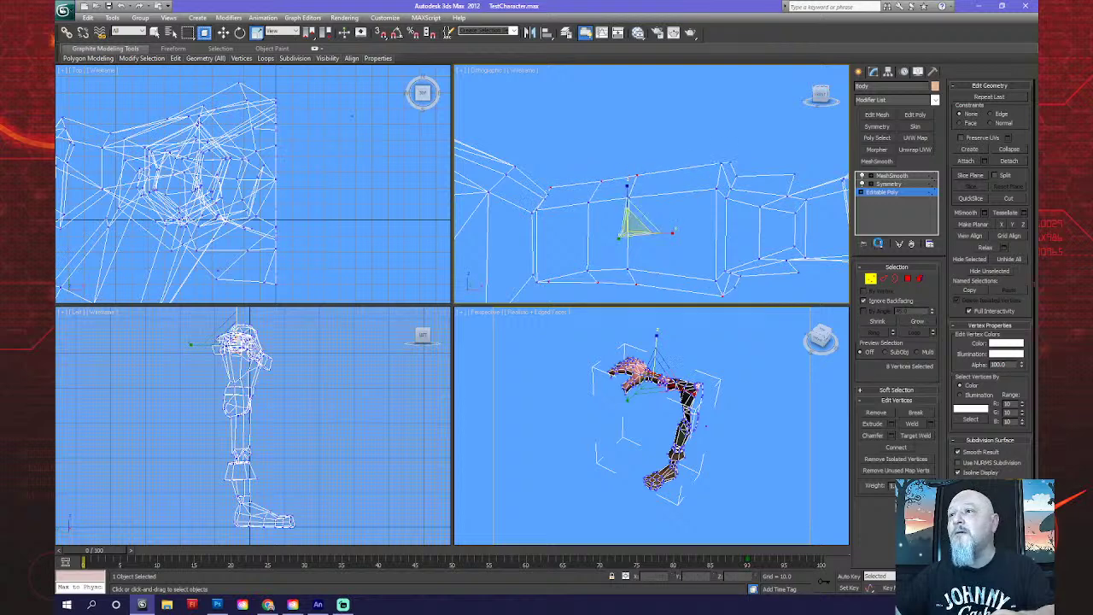
# Show the end result and examine the smoothed wristband up close, including its rim at the hand.
pyautogui.click(879, 243)
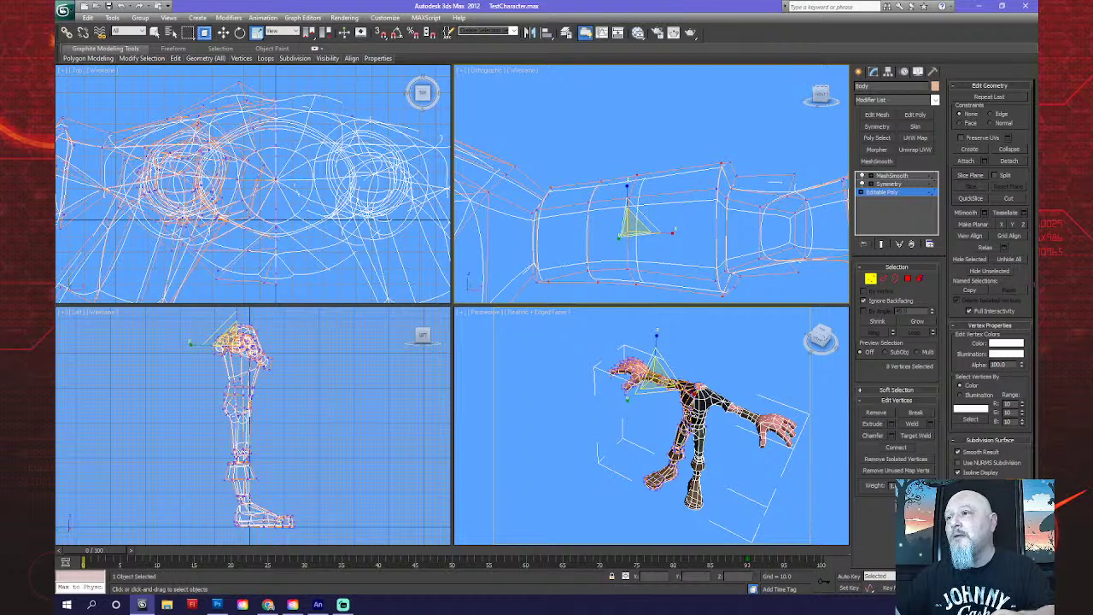
pyautogui.scroll(2, 690, 412)
pyautogui.middleClick(690, 413)
pyautogui.scroll(4, 690, 412)
pyautogui.moveTo(690, 413); pyautogui.dragTo(680, 490, button='middle')
pyautogui.scroll(4, 668, 442)
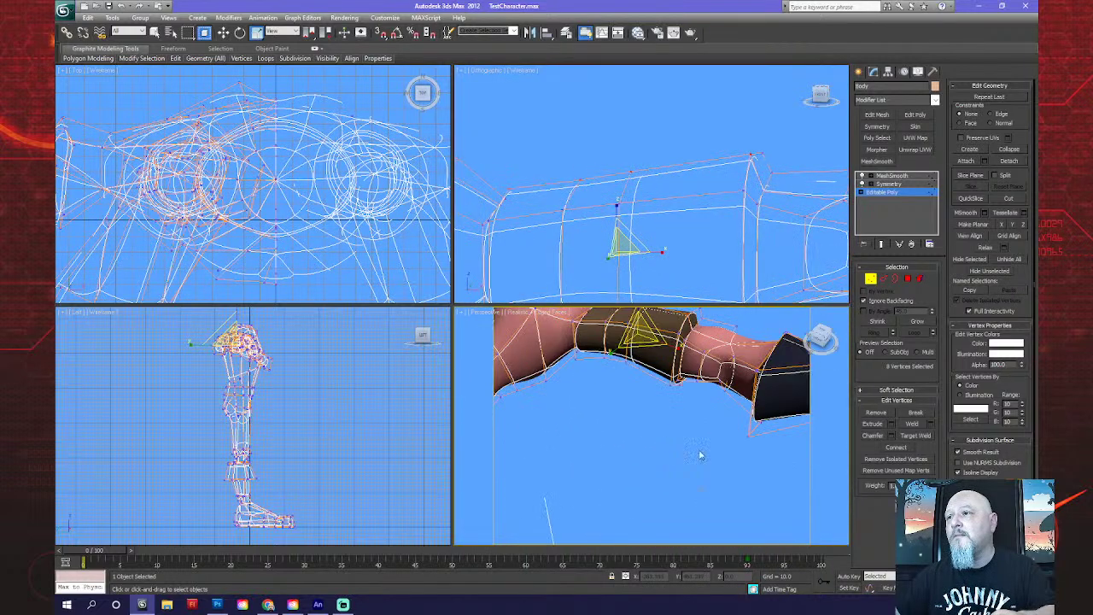
pyautogui.keyDown('alt'); pyautogui.moveTo(720, 437); pyautogui.dragTo(651, 447, button='middle'); pyautogui.keyUp('alt')
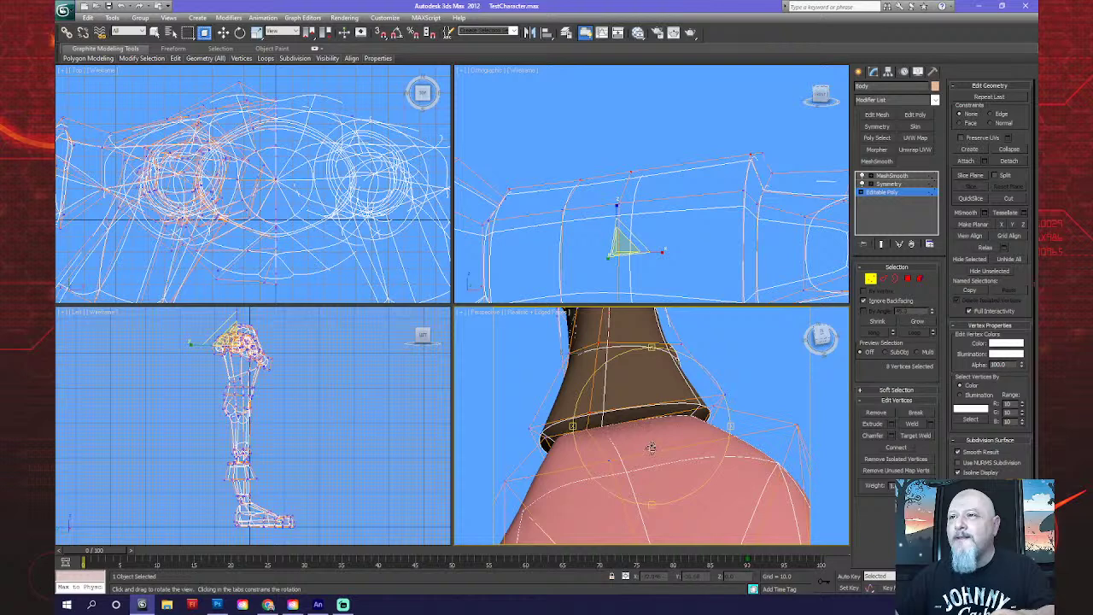
# Hide the end result and slide the lengthwise cut's three vertices at the hand-end rim sideways along their edges toward the wristband's centre.
pyautogui.click(881, 245)
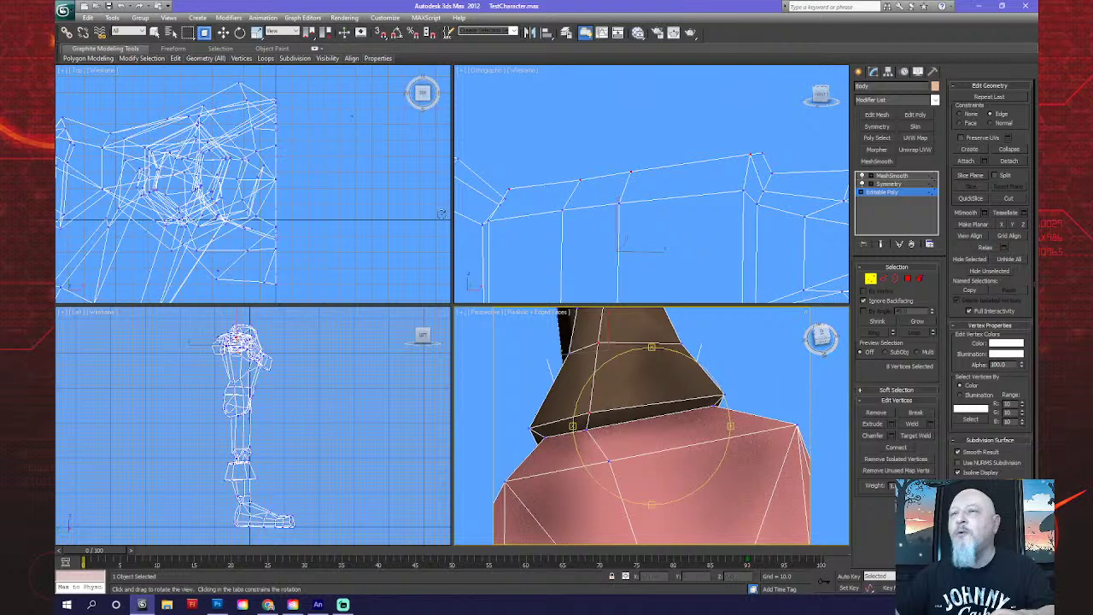
pyautogui.click(154, 32)
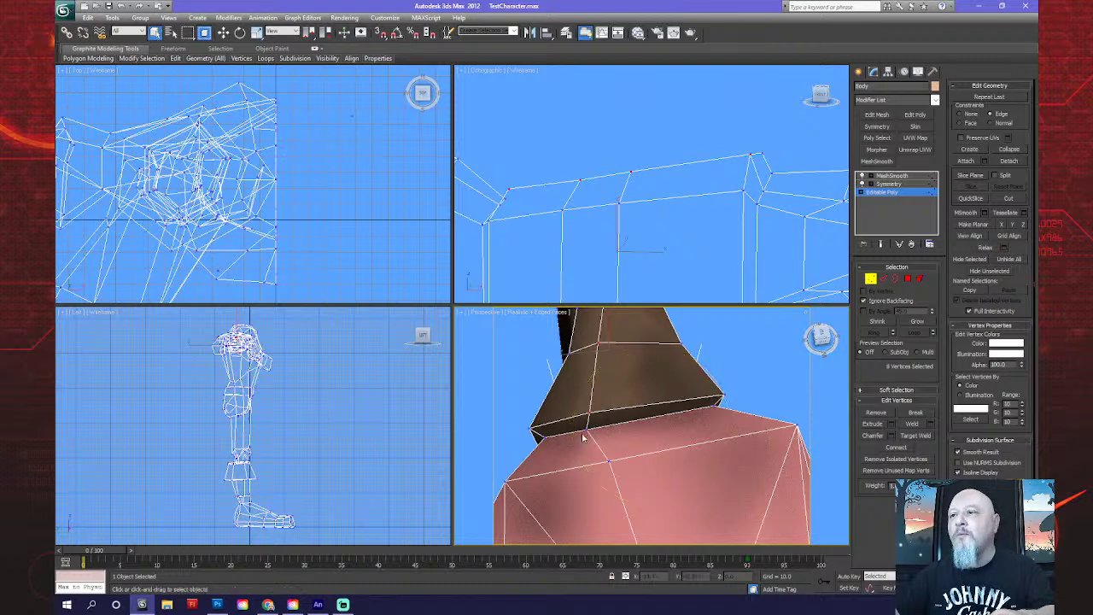
pyautogui.click(543, 434)
pyautogui.hotkey('ctrl', 'z')
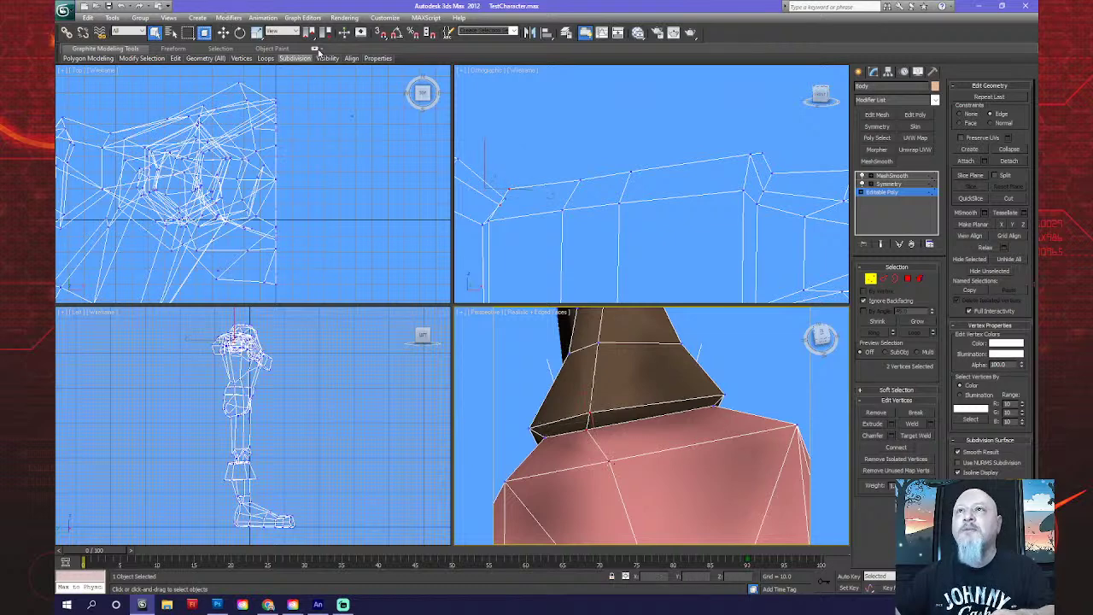
pyautogui.click(224, 32)
pyautogui.click(576, 414)
pyautogui.moveTo(565, 439); pyautogui.dragTo(604, 434)
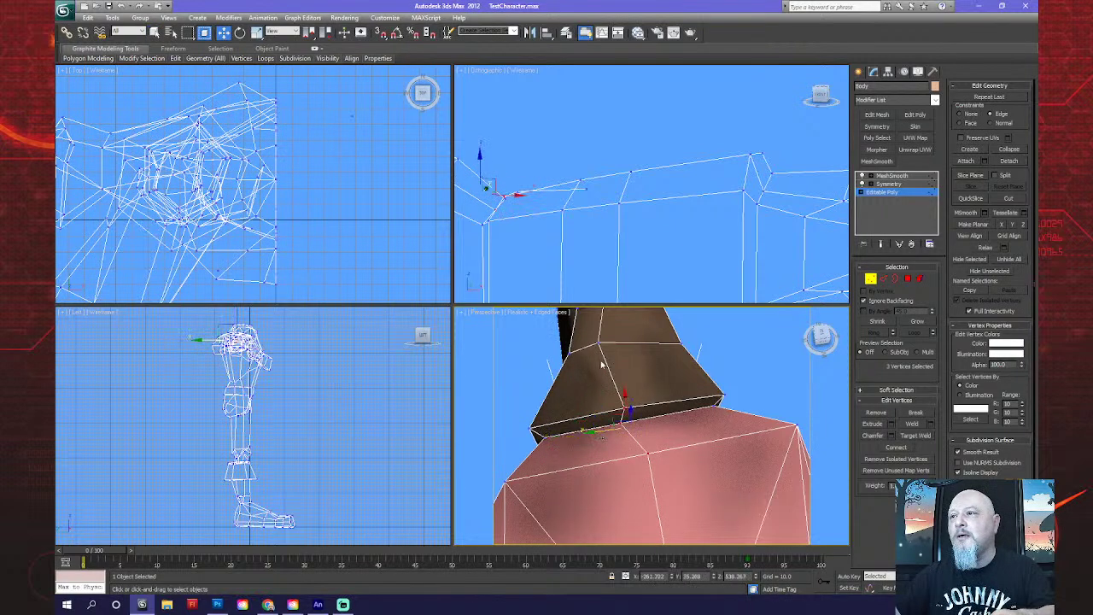
# Slide the lengthwise cut's vertices on the wristband's middle loops and at its elbow-end rim sideways along their edges.
pyautogui.click(565, 344)
pyautogui.moveTo(565, 345); pyautogui.dragTo(586, 342)
pyautogui.keyDown('alt'); pyautogui.moveTo(596, 351); pyautogui.dragTo(611, 420, button='middle'); pyautogui.keyUp('alt')
pyautogui.click(608, 437)
pyautogui.moveTo(608, 435); pyautogui.dragTo(628, 338)
pyautogui.click(639, 340)
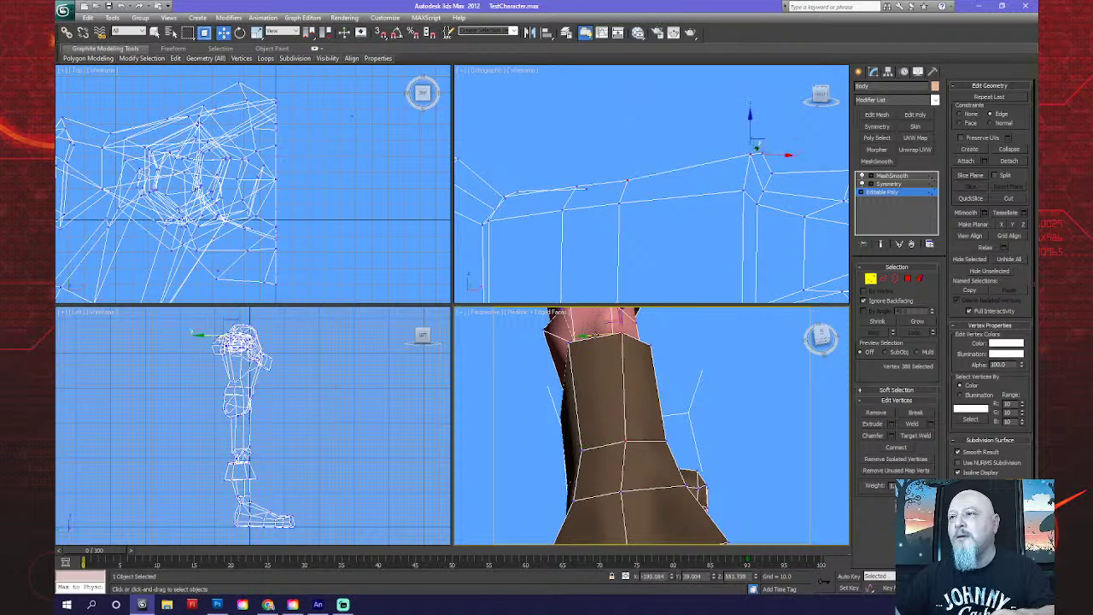
pyautogui.moveTo(616, 329); pyautogui.dragTo(612, 314)
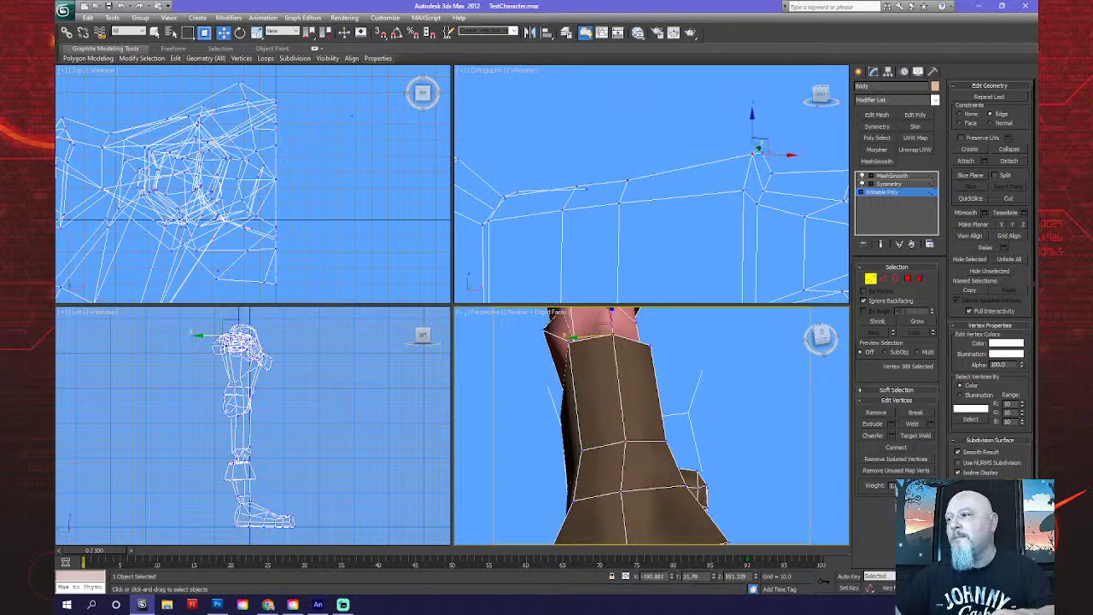
# Slide the cut's end vertex, where the wristband's elbow-end rim meets the bare arm, slightly sideways along its edge.
pyautogui.keyDown('alt'); pyautogui.moveTo(611, 311); pyautogui.dragTo(533, 392, button='middle'); pyautogui.keyUp('alt')
pyautogui.press('w')
pyautogui.click(632, 346)
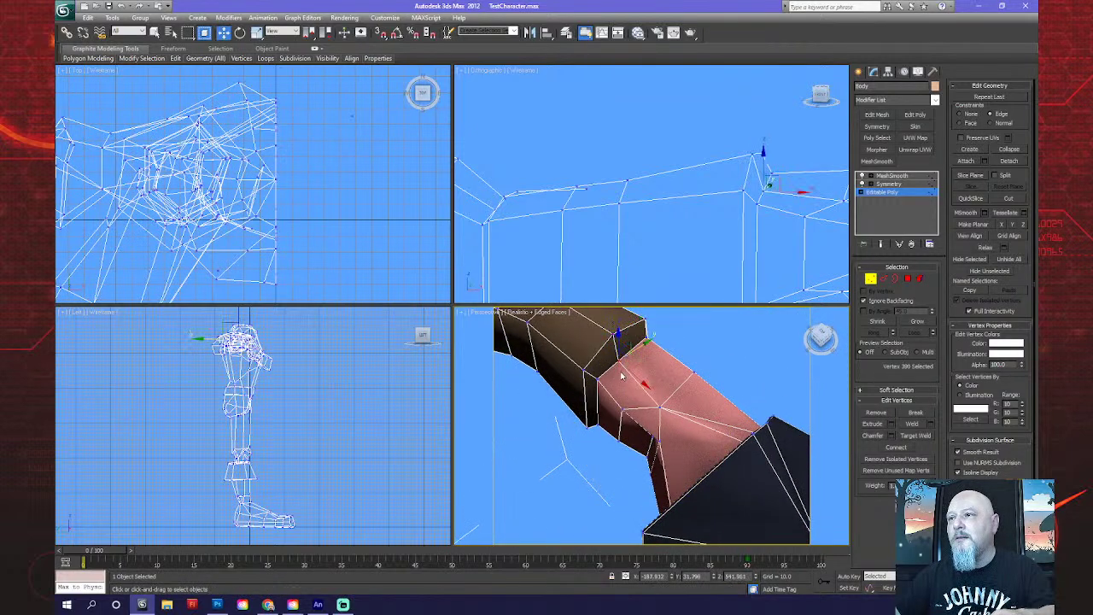
pyautogui.moveTo(636, 346); pyautogui.dragTo(618, 342)
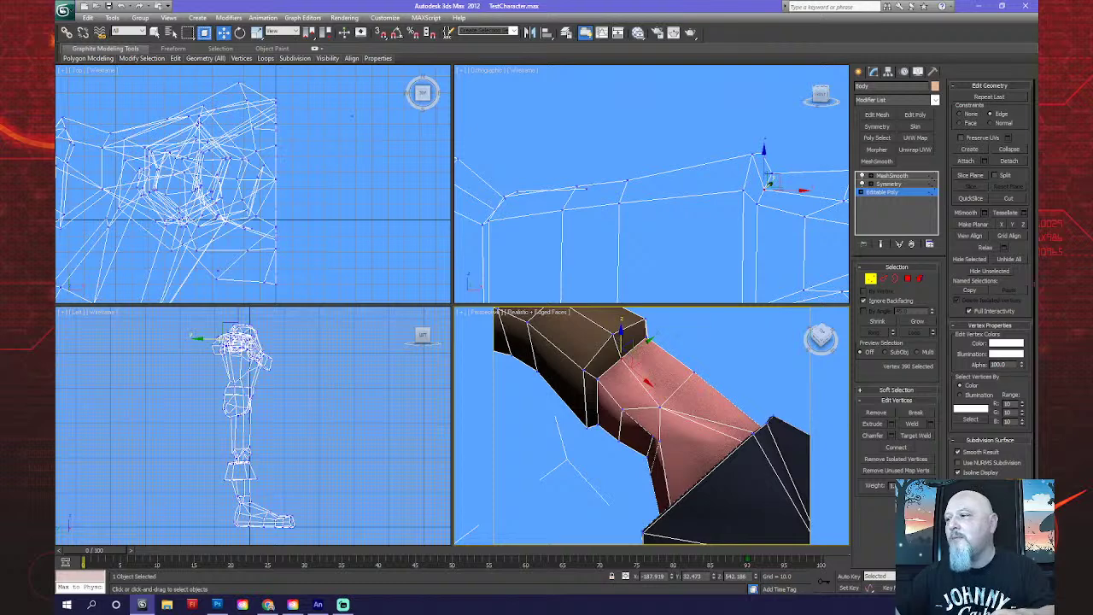
# Show the end result and examine the smoothed wristband from several angles, followed by the whole body.
pyautogui.hotkey('ctrl', 'r')
pyautogui.moveTo(632, 367); pyautogui.dragTo(657, 327)
pyautogui.moveTo(632, 365); pyautogui.dragTo(668, 420)
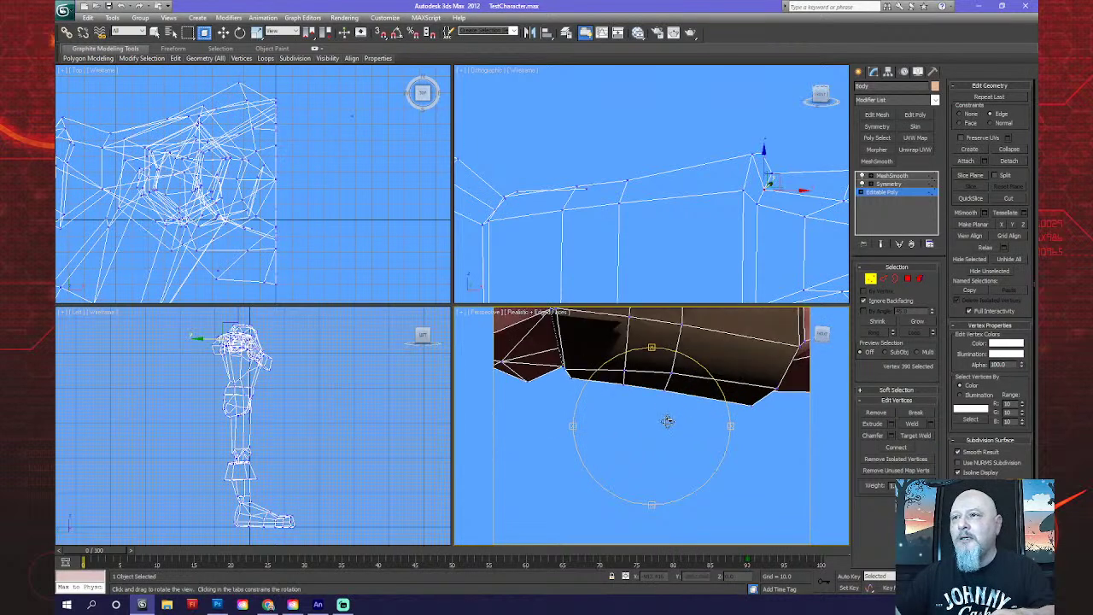
pyautogui.hotkey('alt', 'u')
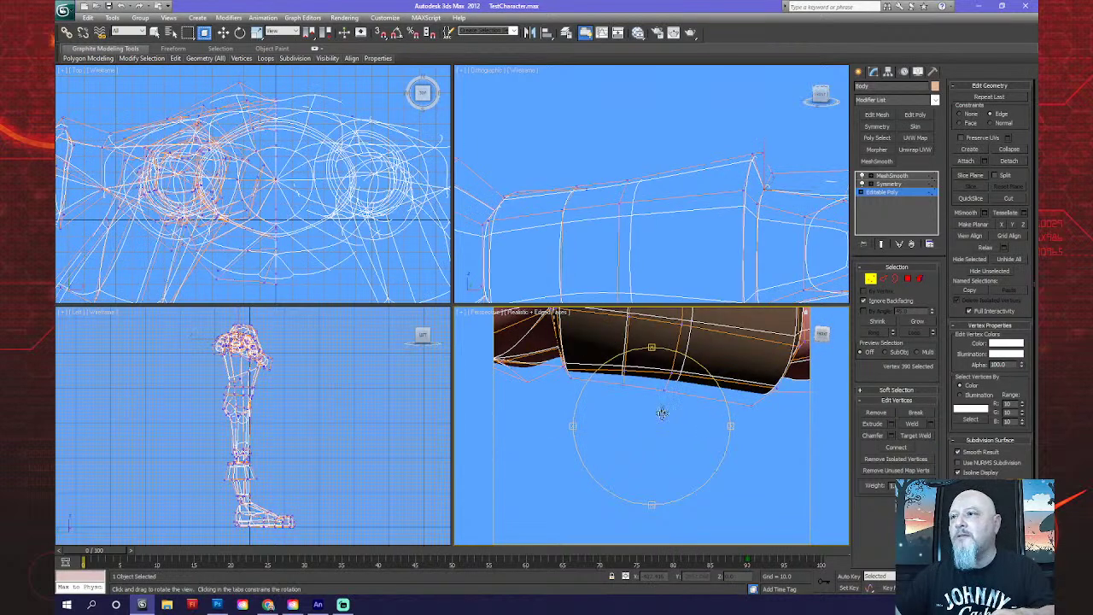
pyautogui.hotkey('shift', 'z')
pyautogui.hotkey('shift', 'z')
pyautogui.hotkey('shift', 'z')
pyautogui.hotkey('shift', 'z')
pyautogui.hotkey('shift', 'z')
pyautogui.hotkey('shift', 'z')
pyautogui.hotkey('shift', 'z')
pyautogui.hotkey('shift', 'z')
pyautogui.hotkey('shift', 'z')
pyautogui.hotkey('shift', 'z')
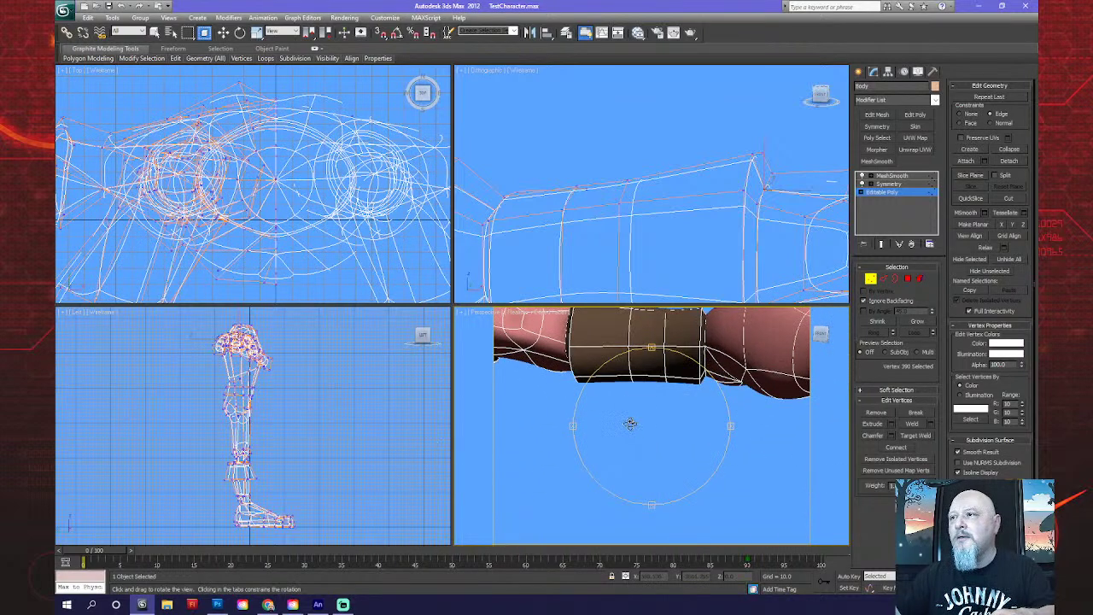
pyautogui.hotkey('shift', 'z')
pyautogui.hotkey('shift', 'z')
pyautogui.hotkey('shift', 'z')
pyautogui.hotkey('shift', 'z')
pyautogui.moveTo(613, 441)
pyautogui.mouseDown()
pyautogui.moveTo(788, 467)
pyautogui.moveTo(615, 448)
pyautogui.mouseUp()
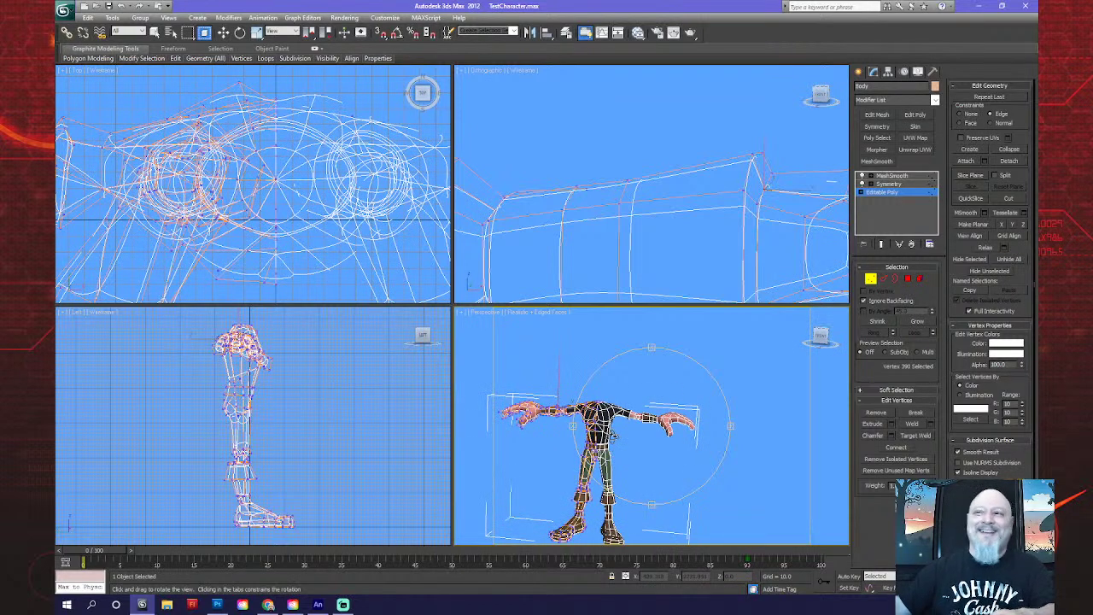
# Frame the whole character in all viewports and switch the orthographic viewport to the front view.
pyautogui.hotkey('ctrl', 'shift', 'z')
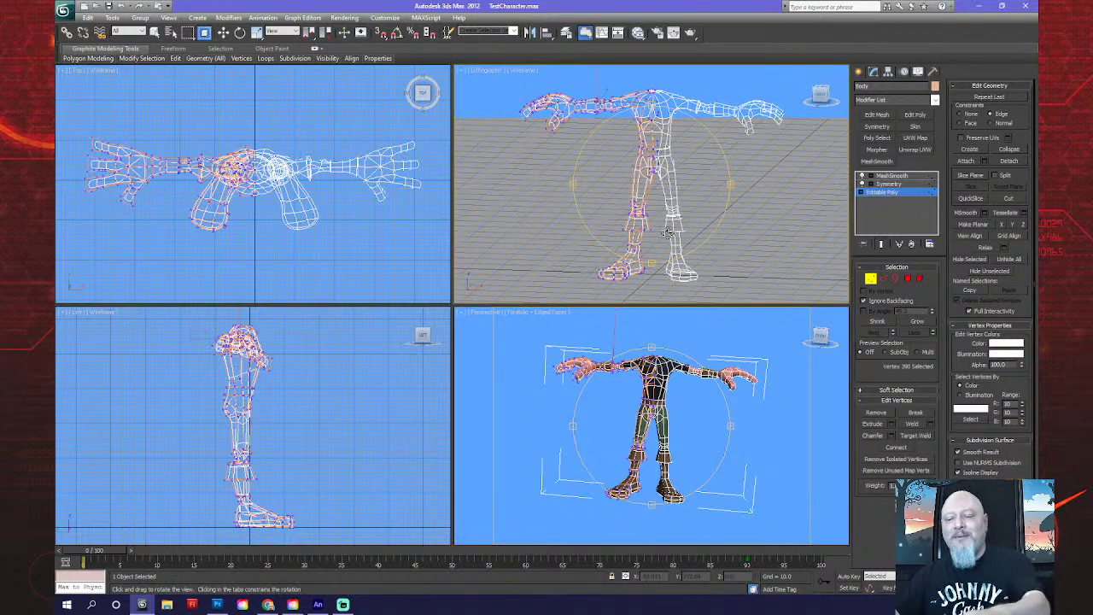
pyautogui.press('f')
pyautogui.scroll(3, 663, 236)
pyautogui.moveTo(654, 236); pyautogui.dragTo(641, 290, button='middle')
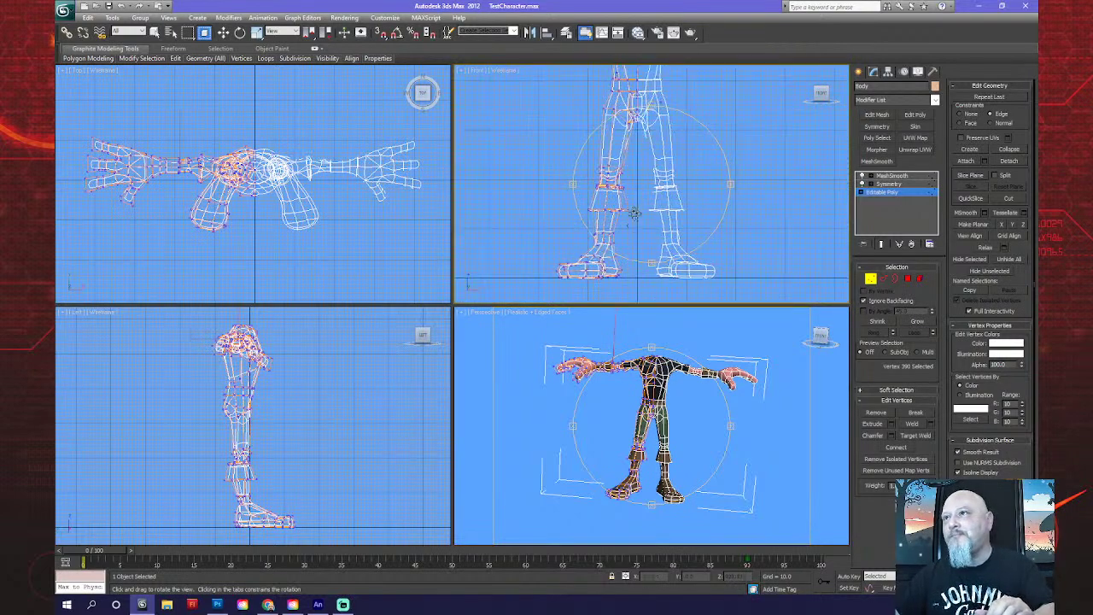
pyautogui.scroll(-3, 634, 213)
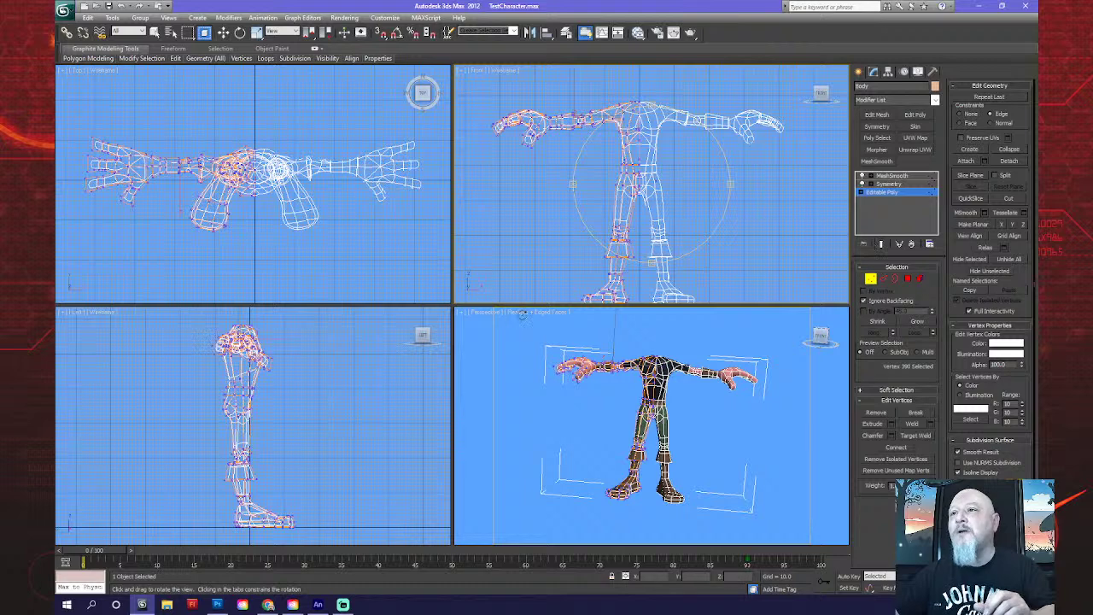
# Turn off the edged faces display in the perspective viewport, keeping realistic shading.
pyautogui.click(549, 311)
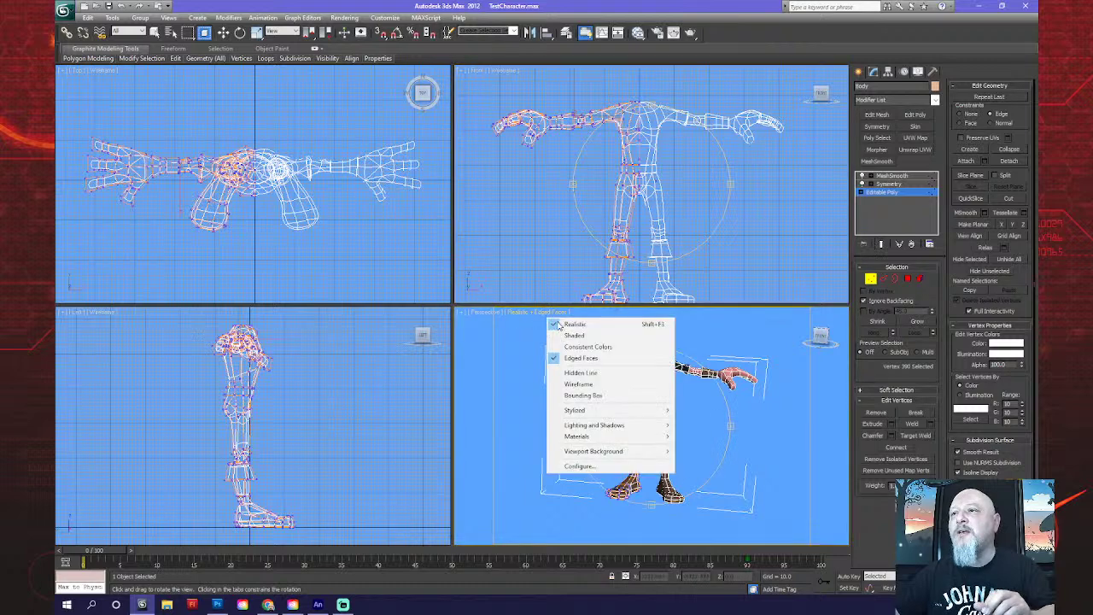
pyautogui.click(574, 366)
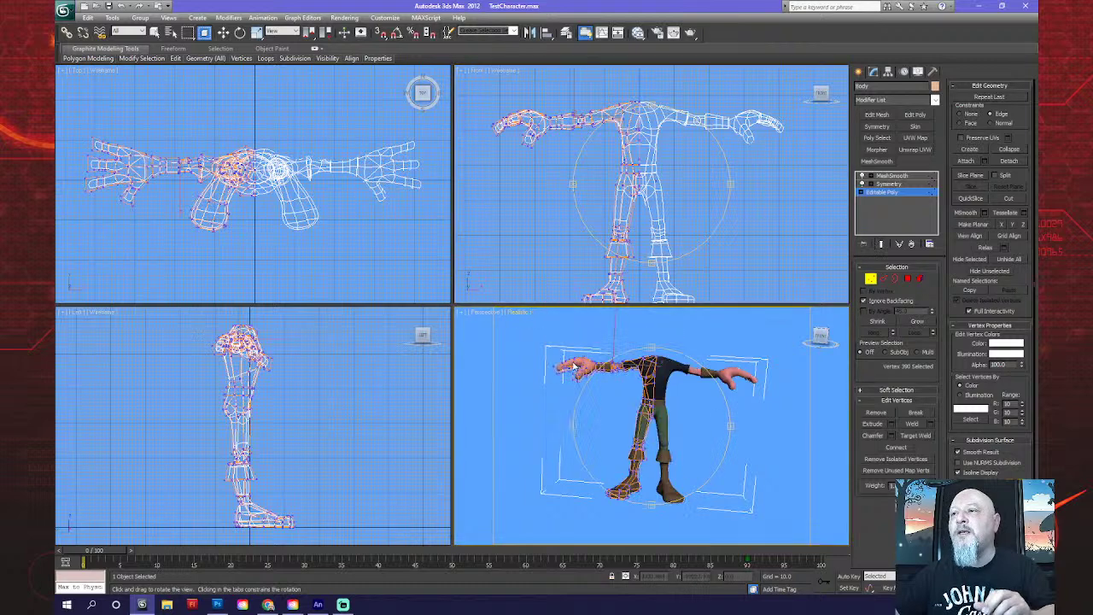
# Leave vertex editing on the body by activating its MeshSmooth modifier, and inspect the smoothed mesh from several angles.
pyautogui.click(888, 175)
pyautogui.press('w')
pyautogui.moveTo(716, 405); pyautogui.dragTo(700, 424, button='middle')
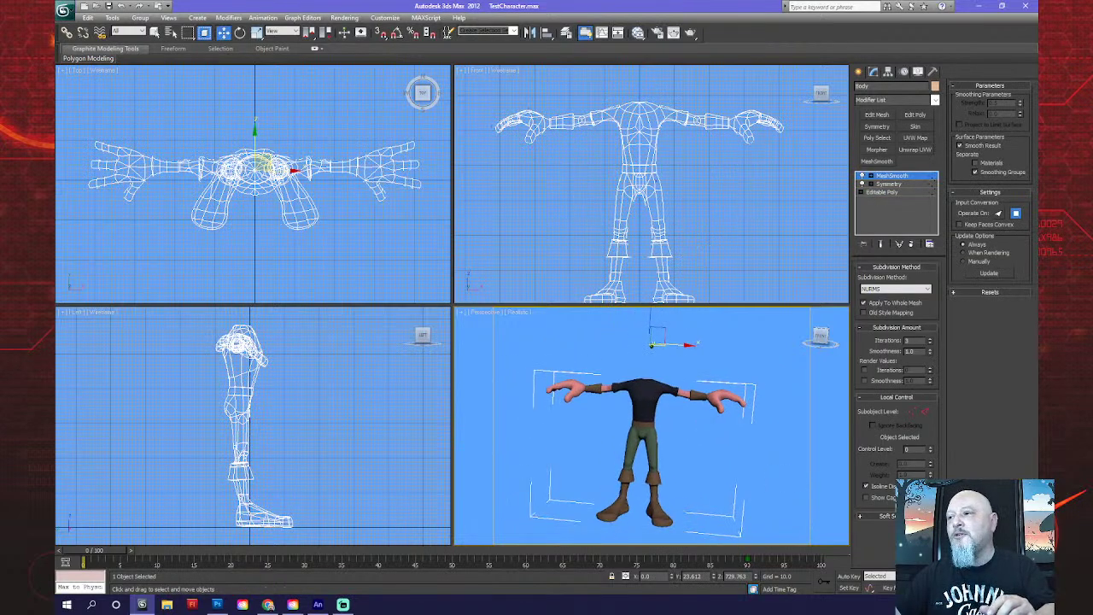
pyautogui.keyDown('alt'); pyautogui.moveTo(547, 406); pyautogui.dragTo(689, 413, button='middle'); pyautogui.keyUp('alt')
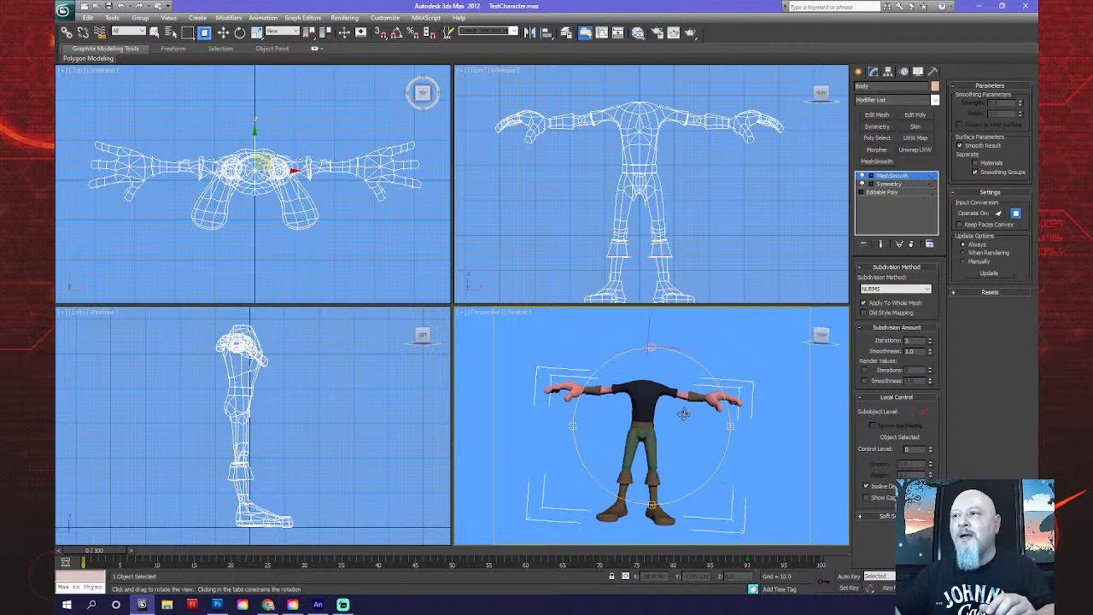
pyautogui.keyDown('alt'); pyautogui.moveTo(494, 420); pyautogui.dragTo(567, 436, button='middle'); pyautogui.keyUp('alt')
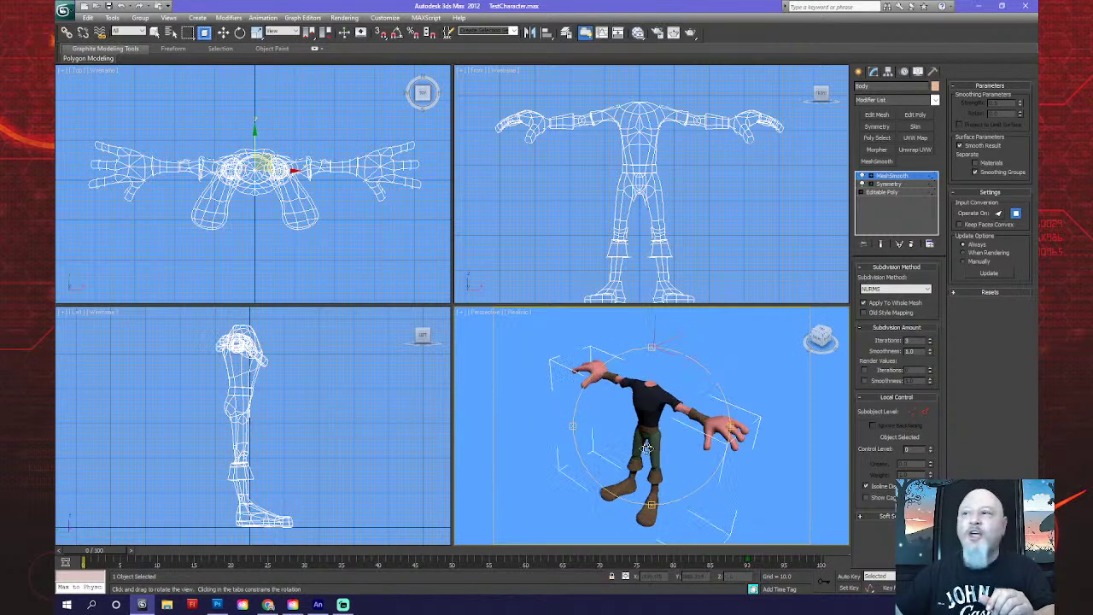
pyautogui.moveTo(642, 434); pyautogui.dragTo(835, 194)
pyautogui.scroll(5, 646, 403)
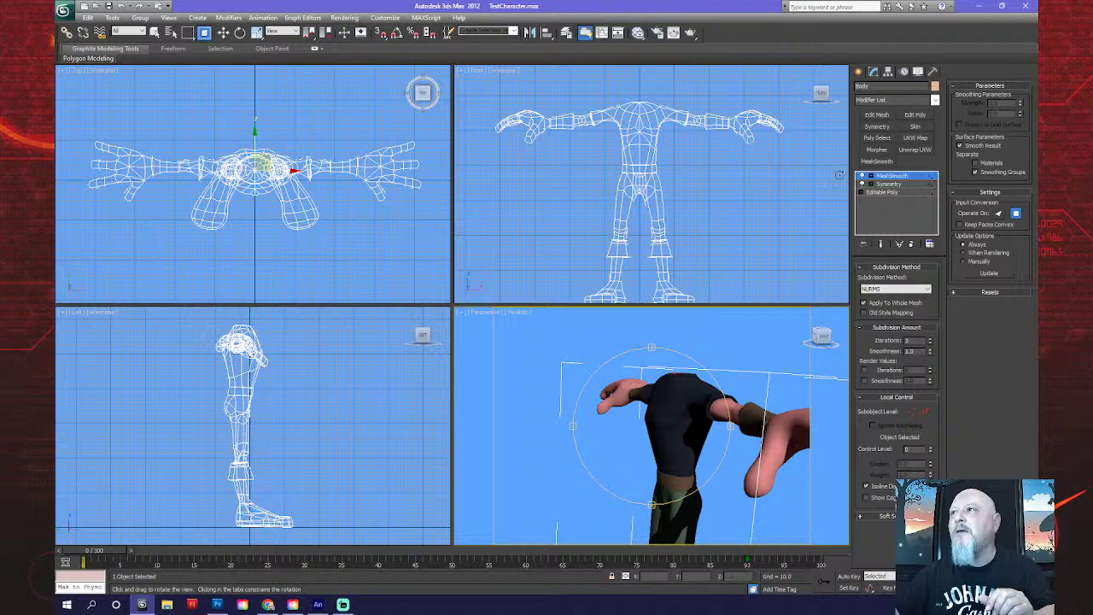
# Unhide all hidden objects in the scene and bring the whole character with its props into view.
pyautogui.click(920, 71)
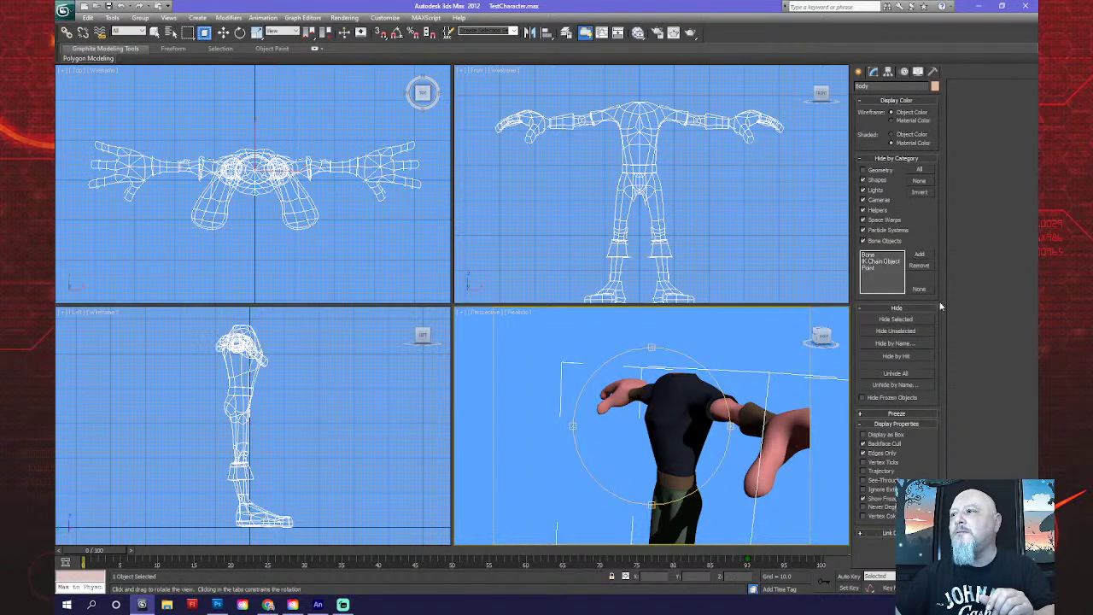
pyautogui.click(893, 374)
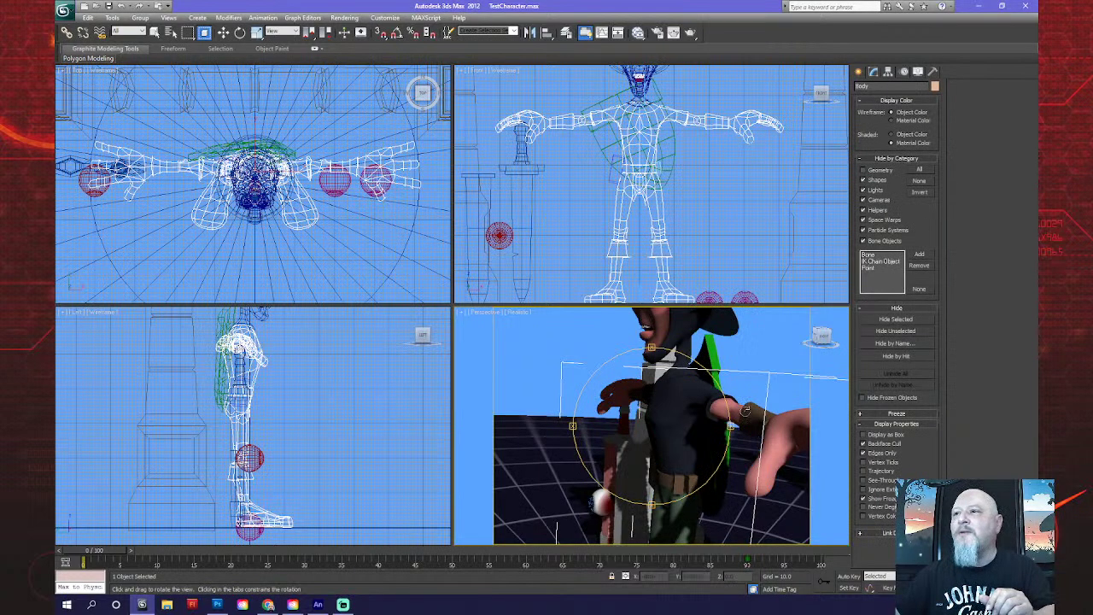
pyautogui.scroll(-4, 612, 251)
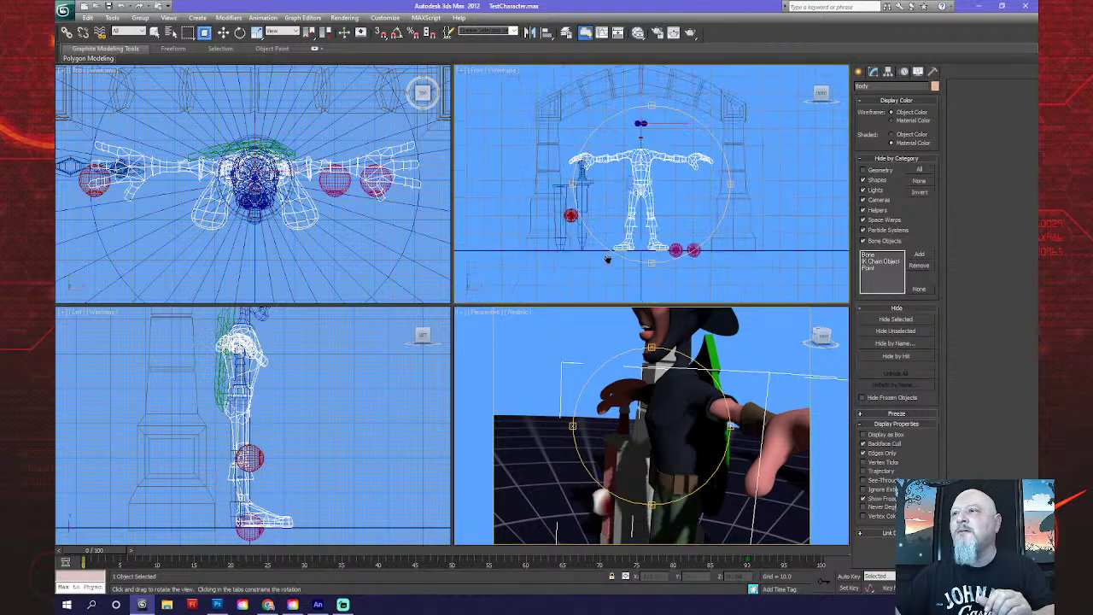
pyautogui.scroll(-6, 603, 393)
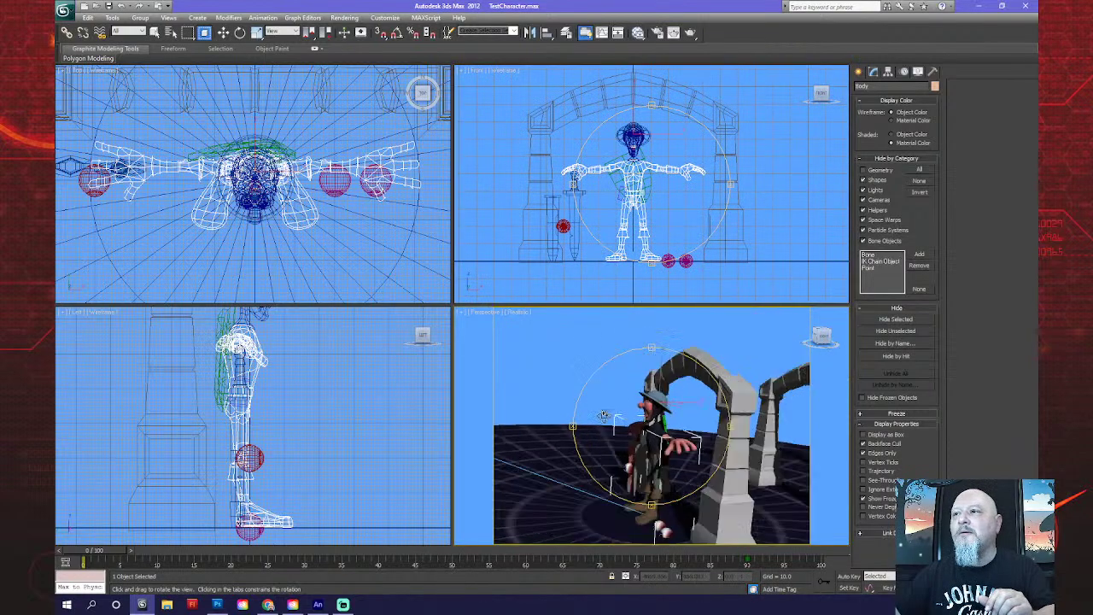
pyautogui.moveTo(602, 423); pyautogui.dragTo(670, 431)
pyautogui.press('w')
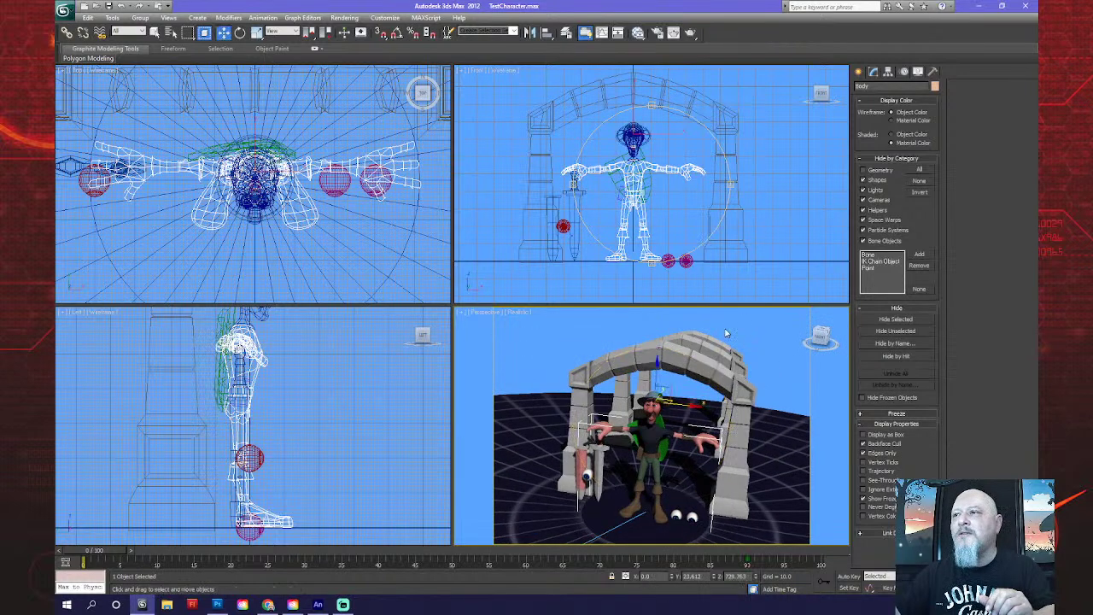
# Hide the stone arches and the stage floor around the character.
pyautogui.click(716, 339)
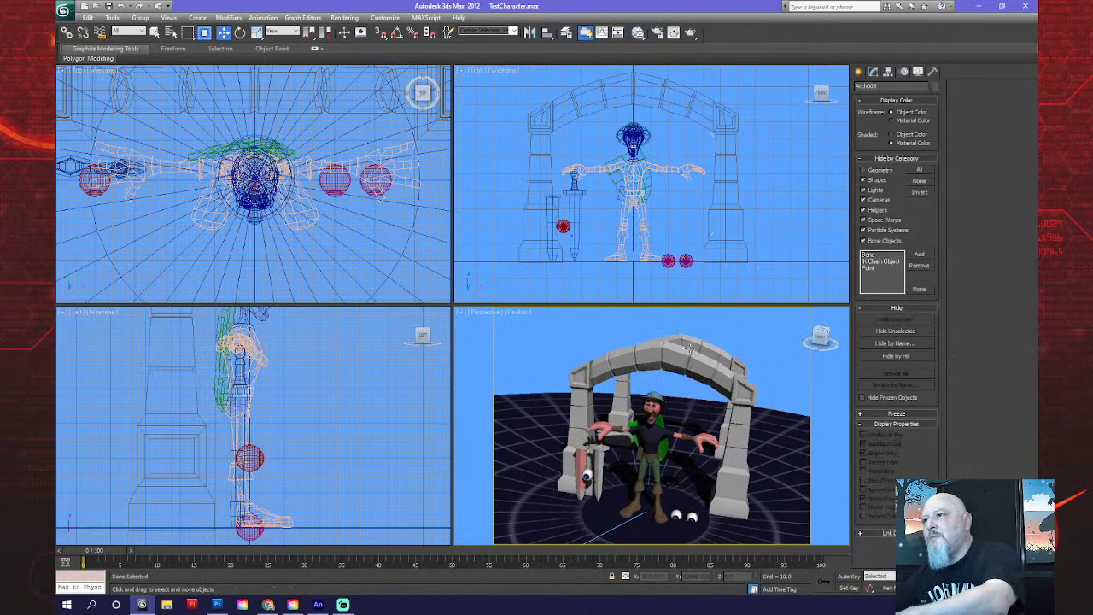
pyautogui.click(705, 391)
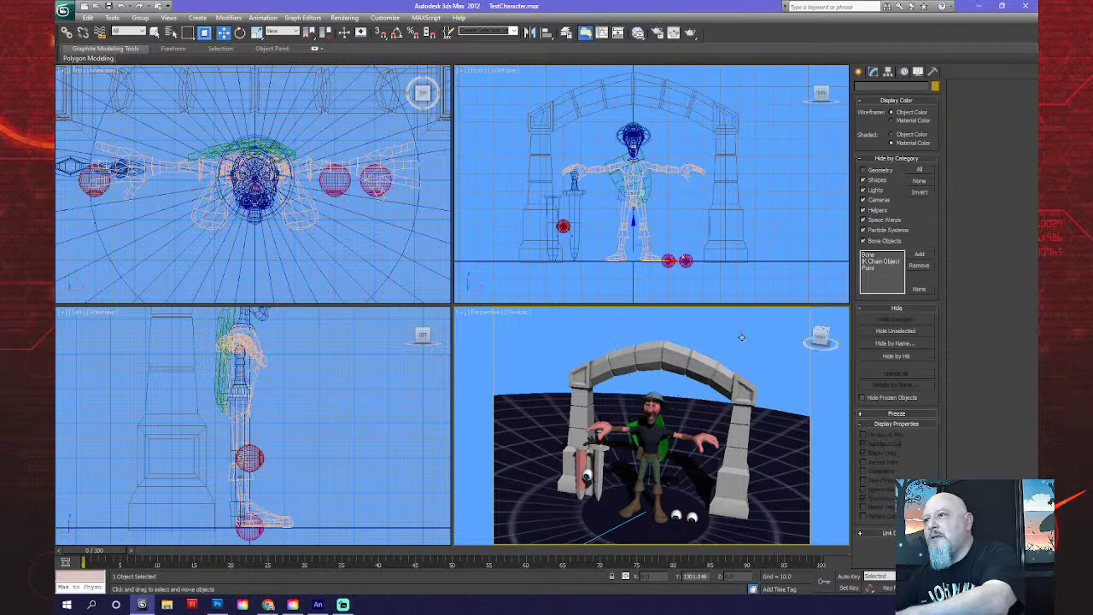
pyautogui.click(677, 362)
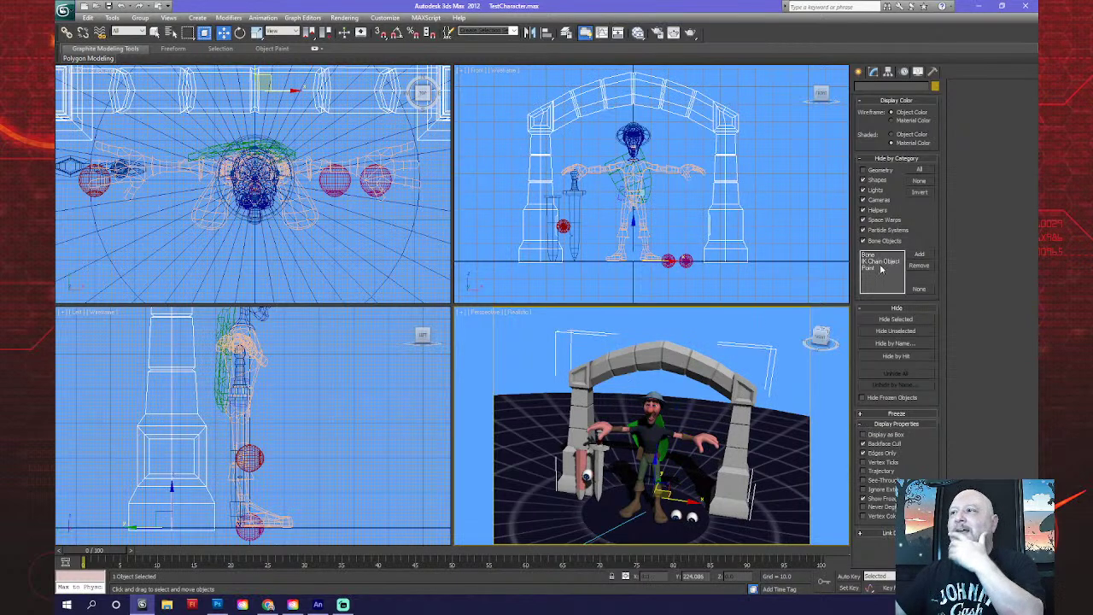
pyautogui.click(894, 318)
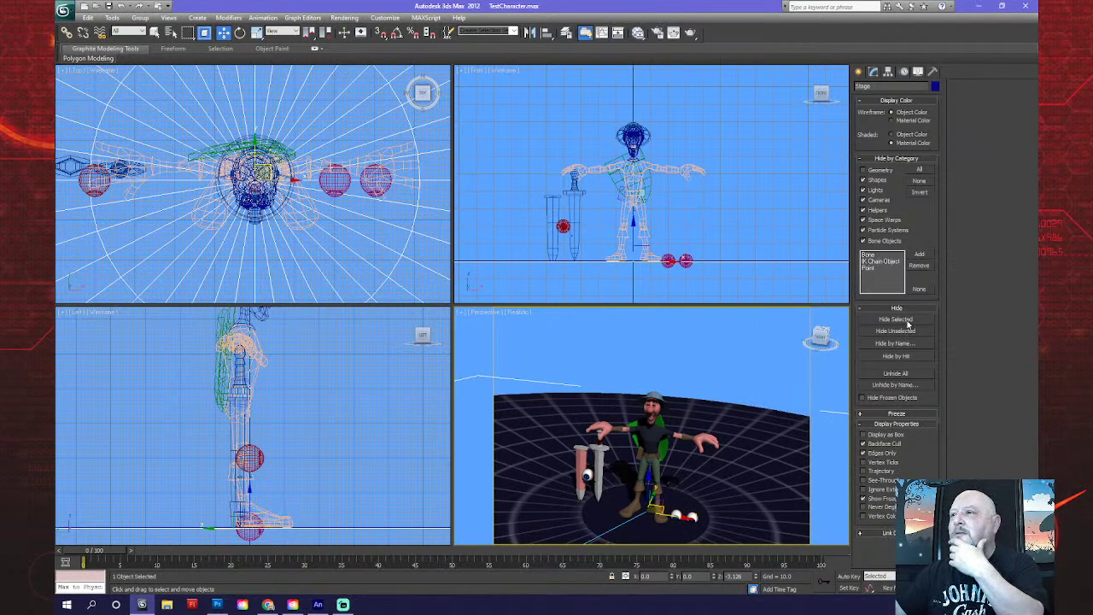
pyautogui.click(906, 320)
# Select the three loose eyeball spheres beside the character and hide them.
pyautogui.click(667, 275)
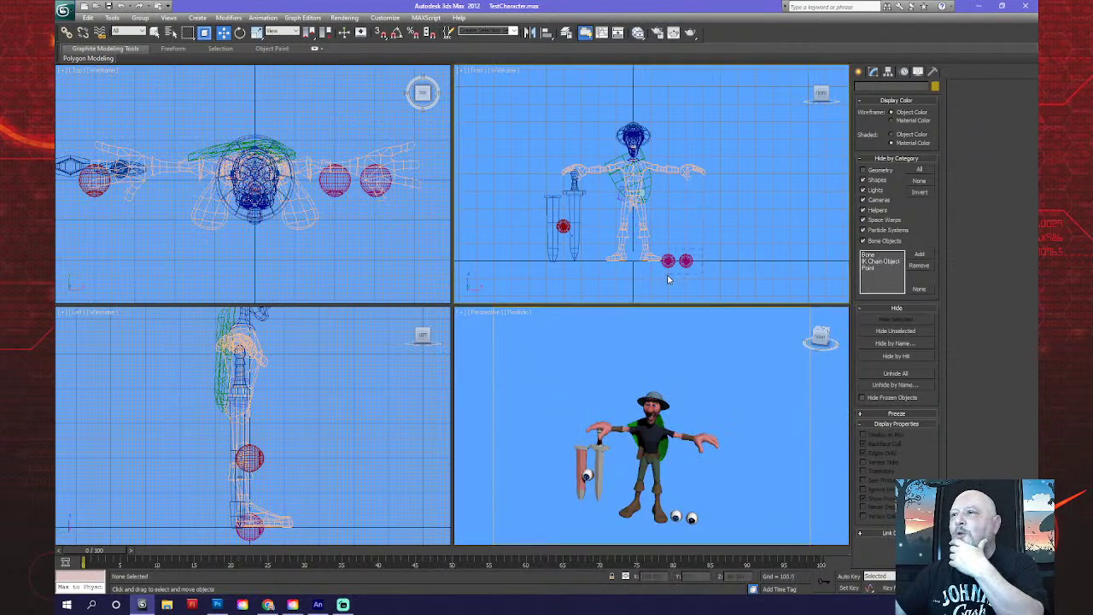
pyautogui.click(686, 261)
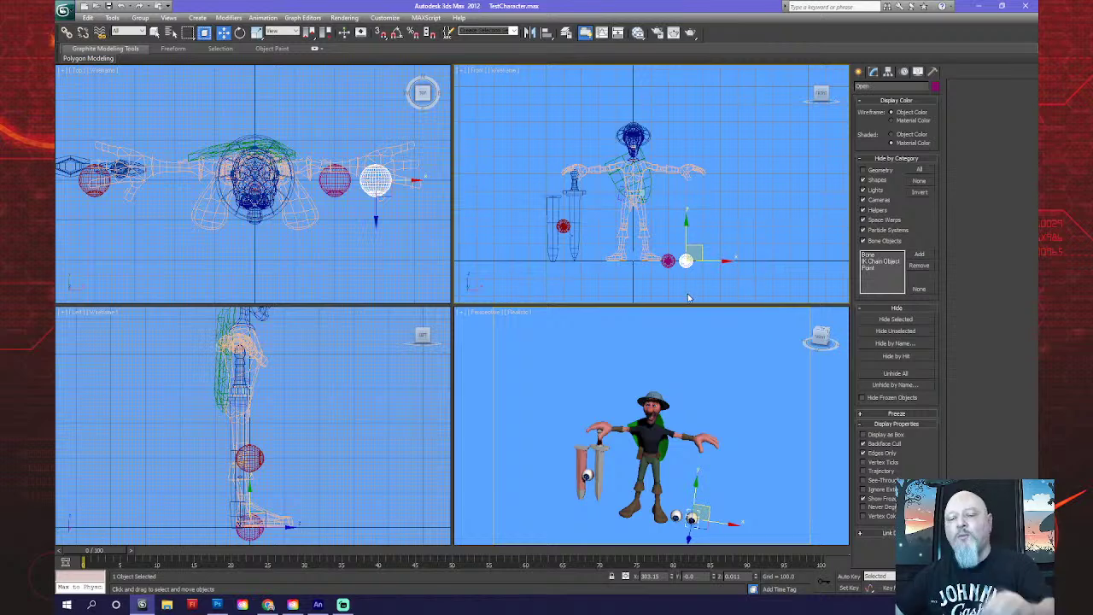
pyautogui.scroll(5, 660, 283)
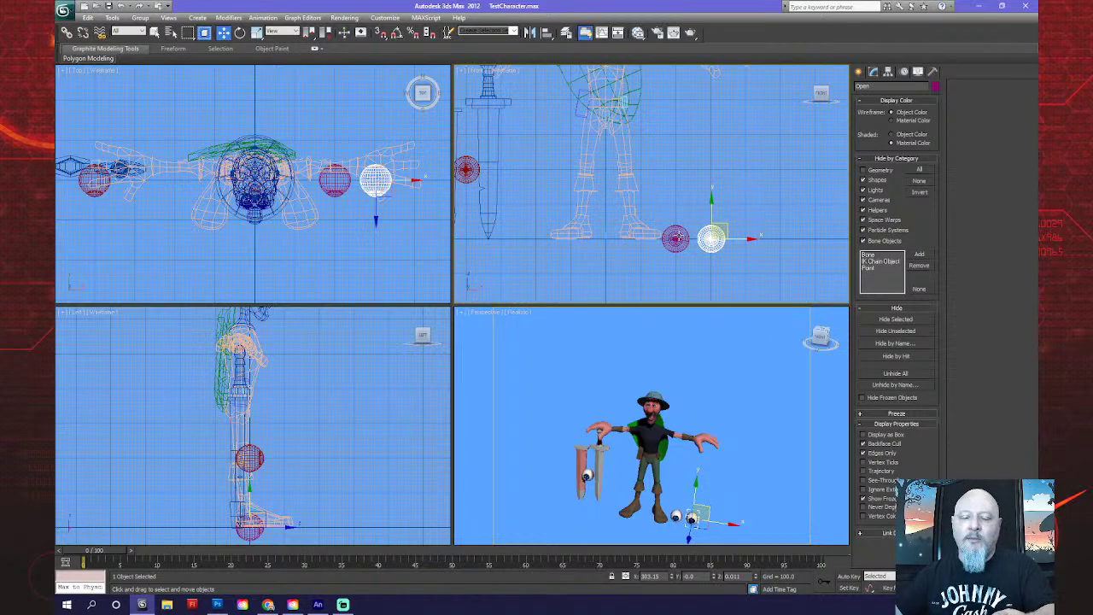
pyautogui.keyDown('ctrl'); pyautogui.click(674, 239); pyautogui.keyUp('ctrl')
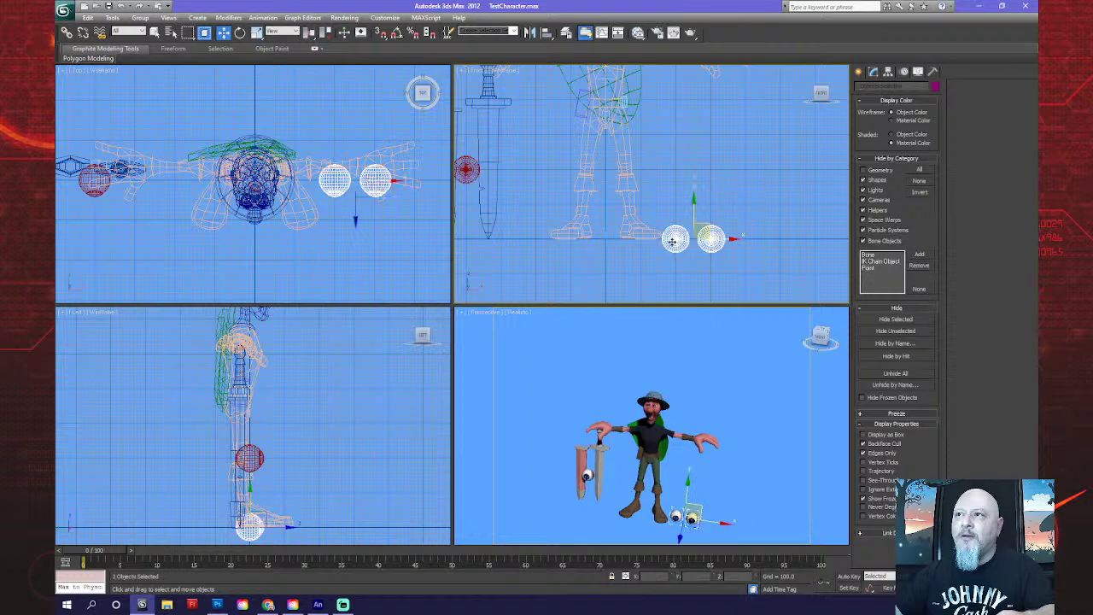
pyautogui.keyDown('ctrl'); pyautogui.click(466, 171); pyautogui.keyUp('ctrl')
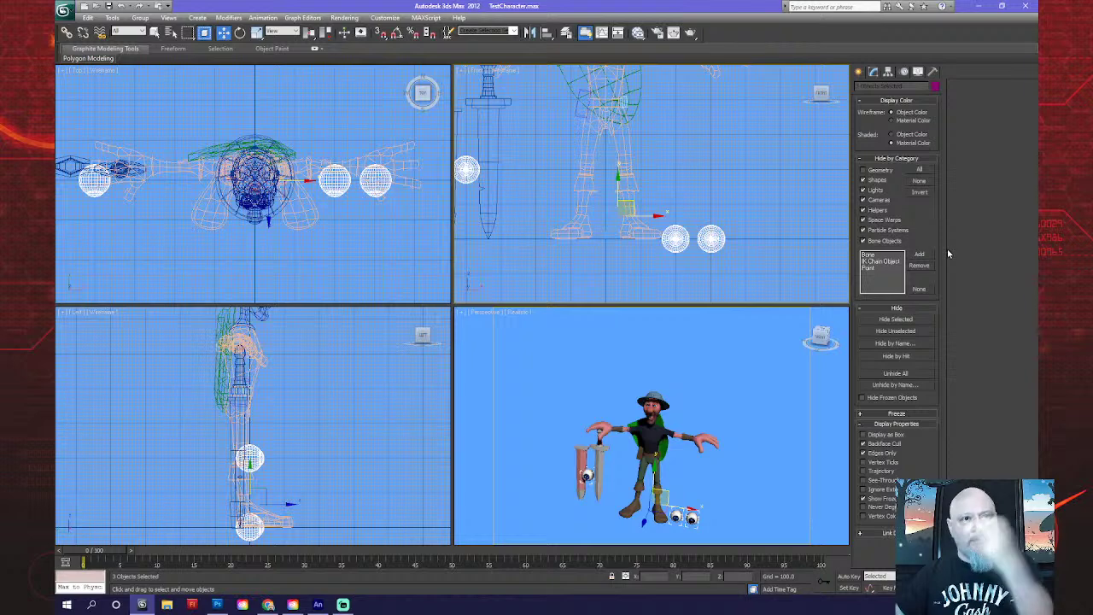
pyautogui.click(903, 320)
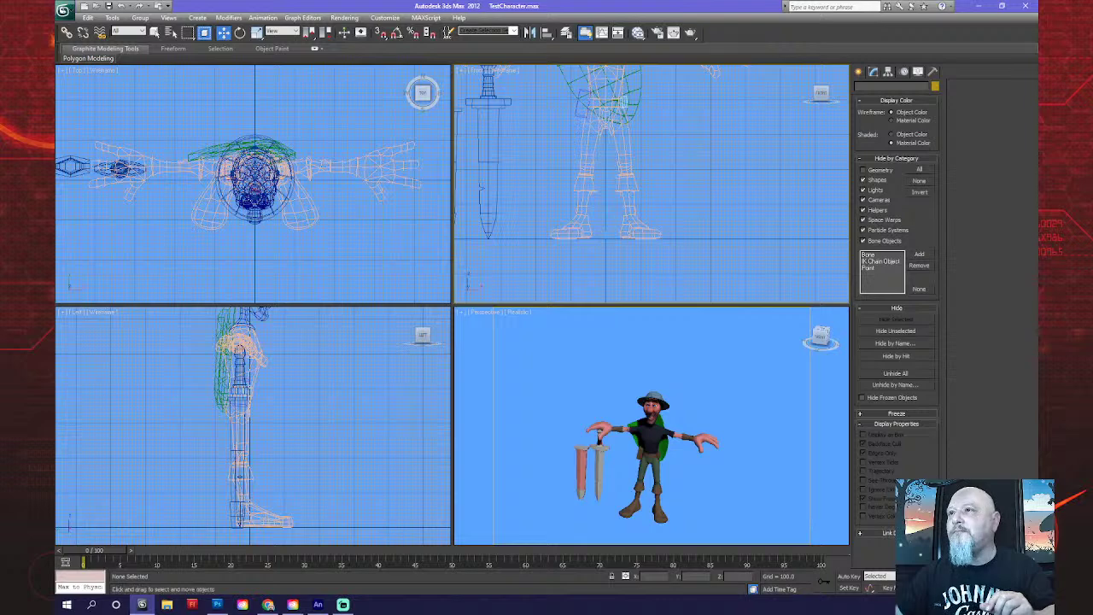
# Frame everything in all viewports and check the empty space around the character for stray objects that widen the scene extents.
pyautogui.hotkey('ctrl', 'shift', 'z')
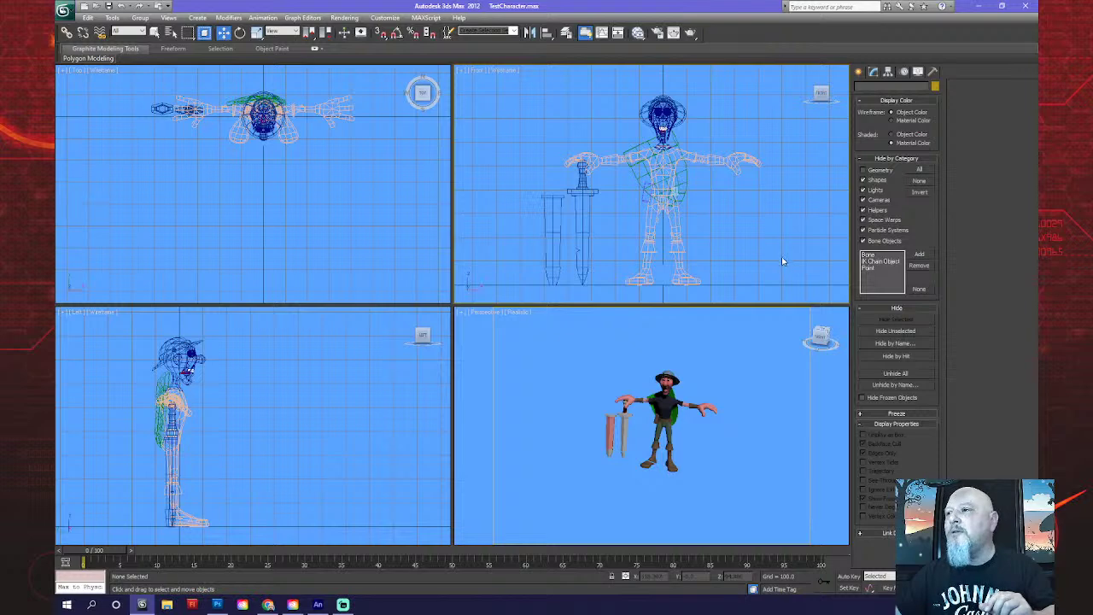
pyautogui.scroll(-2, 762, 229)
pyautogui.moveTo(761, 230); pyautogui.dragTo(687, 228, button='middle')
pyautogui.scroll(-4, 464, 219)
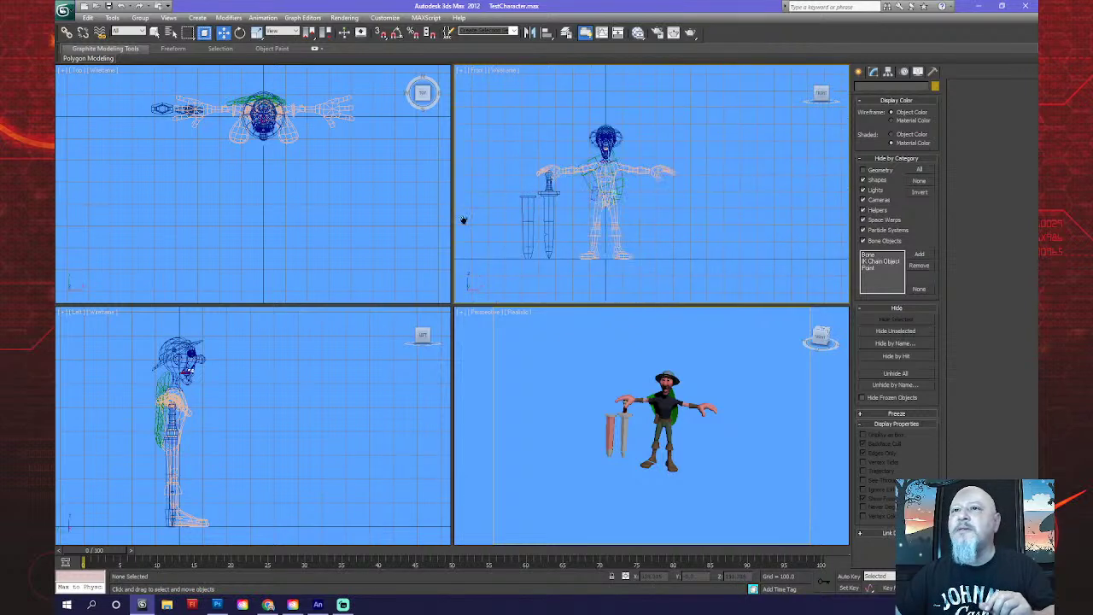
pyautogui.scroll(-3, 384, 219)
pyautogui.scroll(6, 395, 225)
pyautogui.scroll(8, 627, 256)
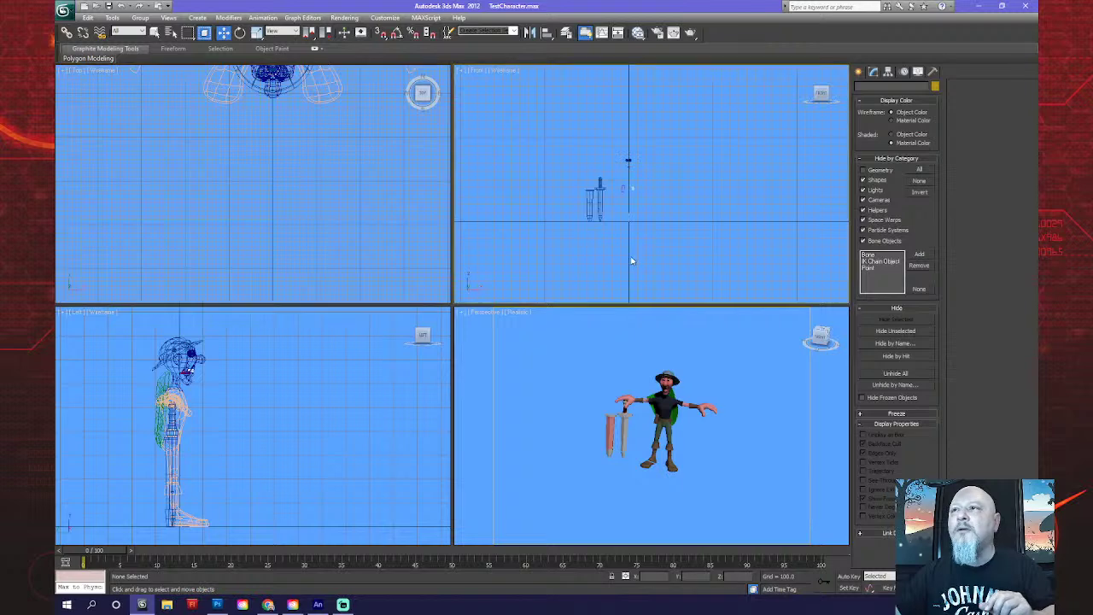
pyautogui.scroll(-5, 342, 205)
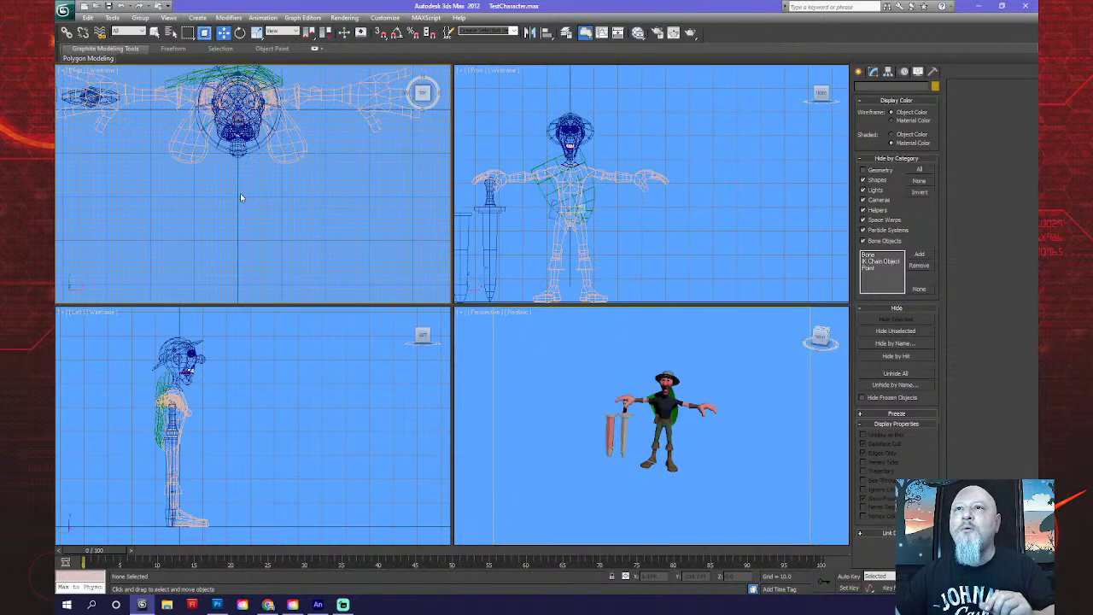
pyautogui.scroll(-2, 267, 430)
pyautogui.moveTo(265, 427); pyautogui.dragTo(241, 408, button='middle')
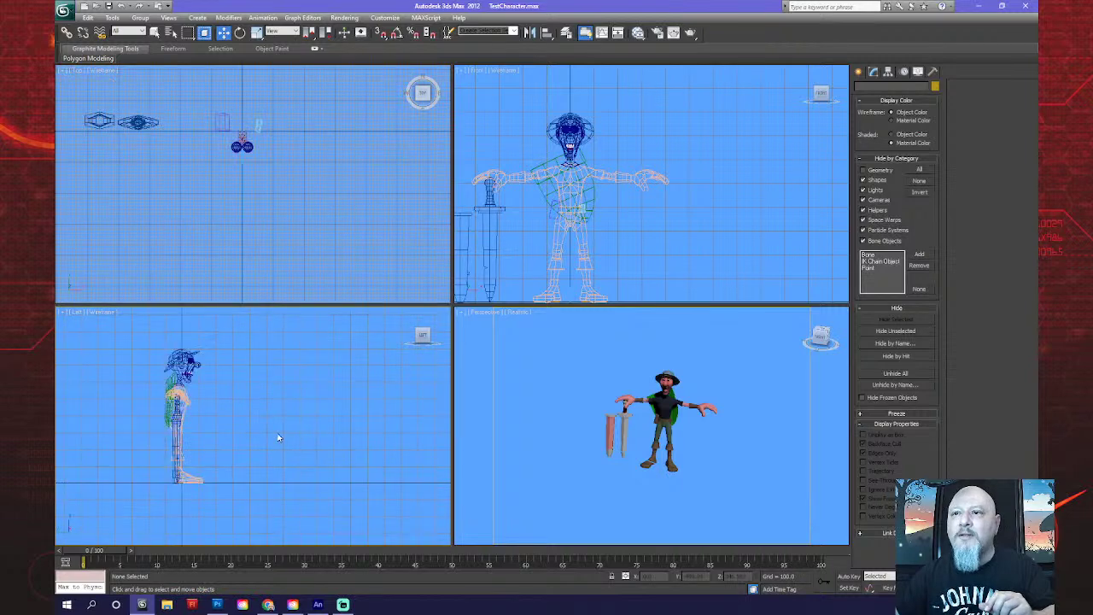
pyautogui.moveTo(278, 395); pyautogui.dragTo(350, 472)
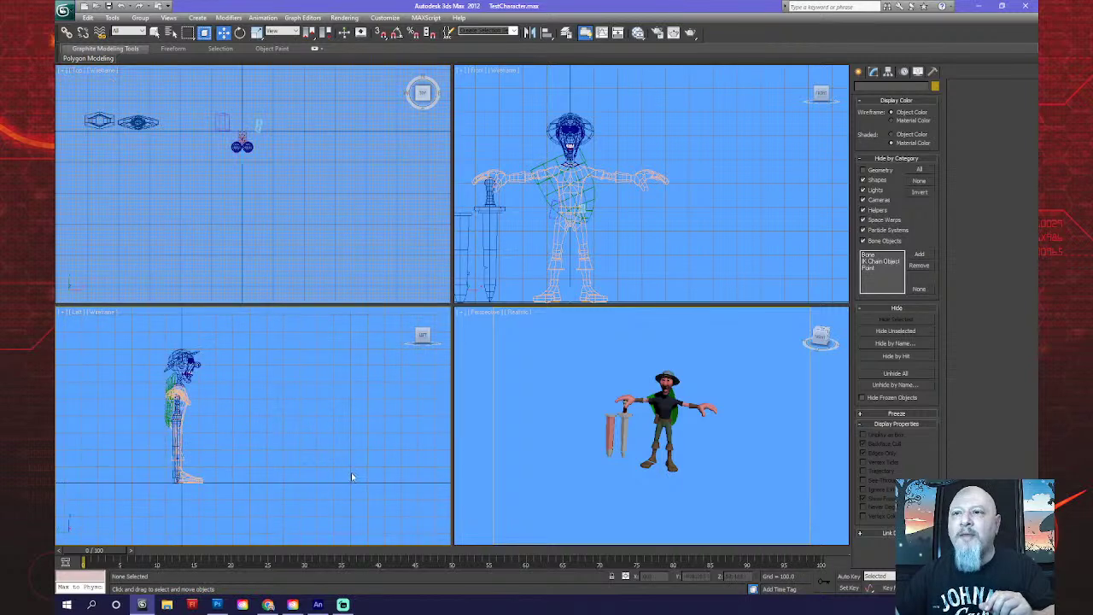
pyautogui.click(154, 33)
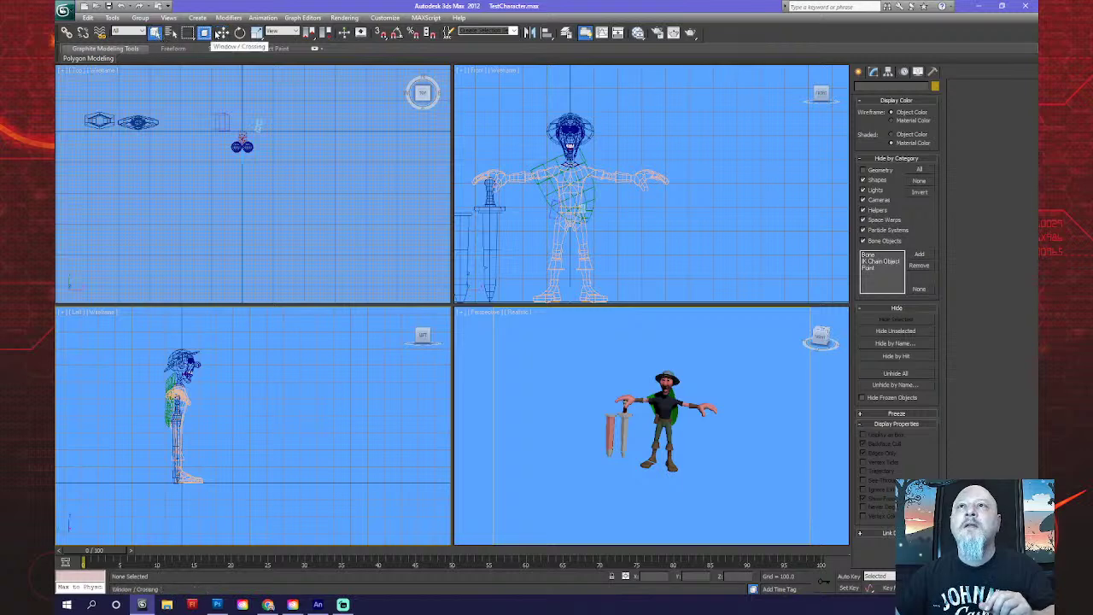
pyautogui.moveTo(333, 371); pyautogui.dragTo(379, 470)
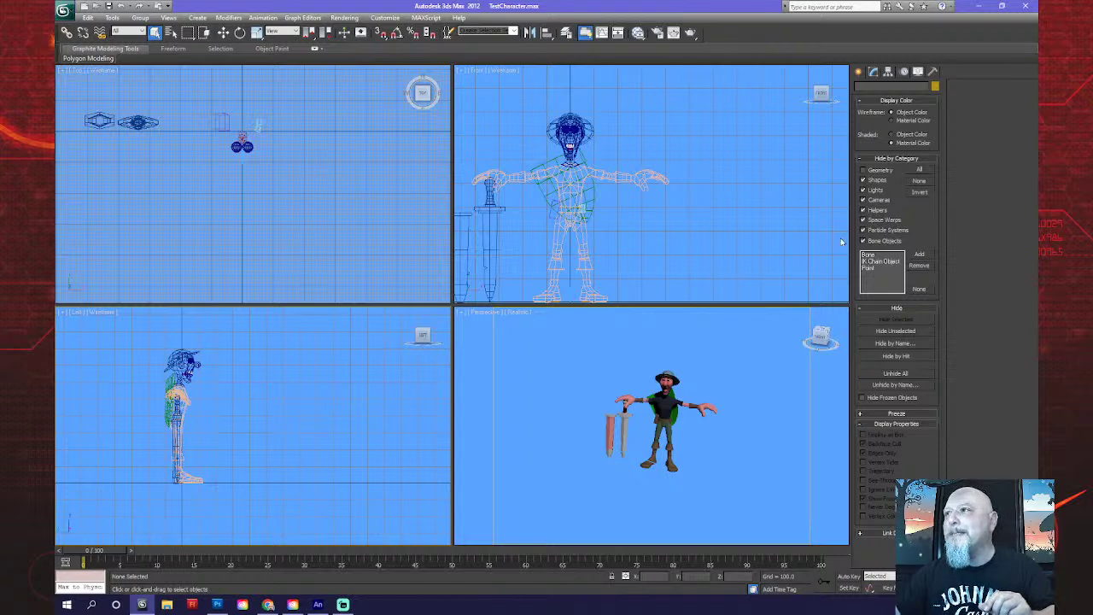
pyautogui.moveTo(275, 404); pyautogui.dragTo(331, 453)
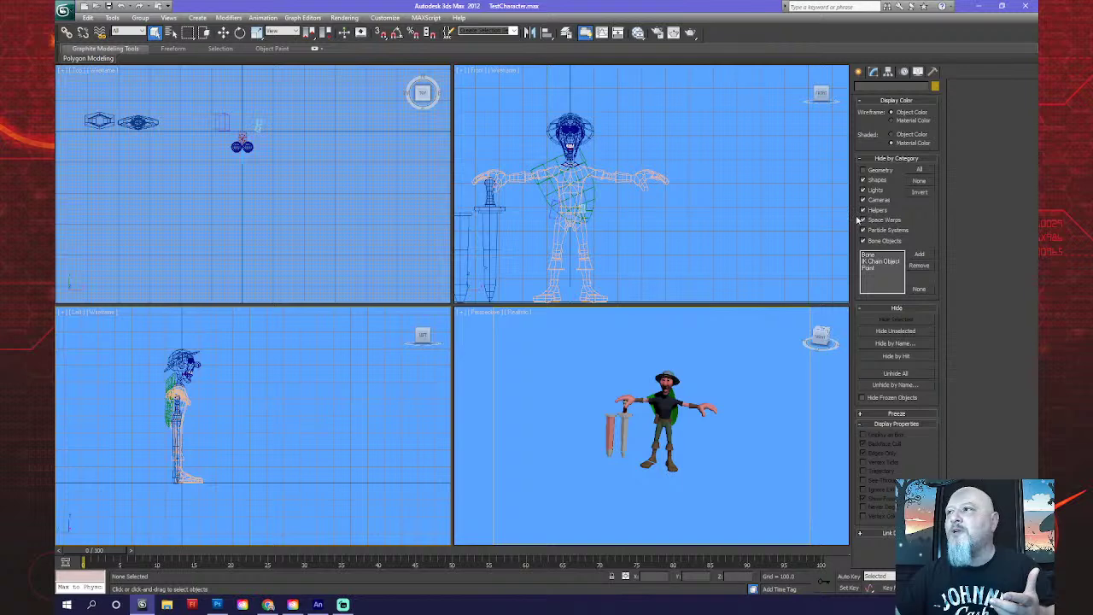
# Display the lights category and hide the Daylight001 system.
pyautogui.click(863, 190)
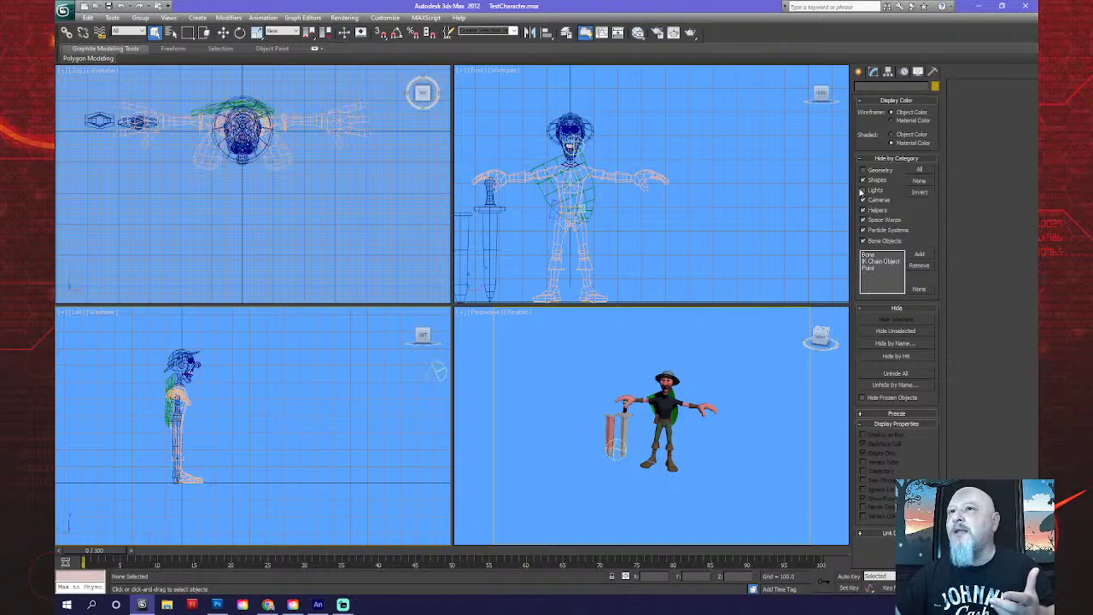
pyautogui.click(438, 371)
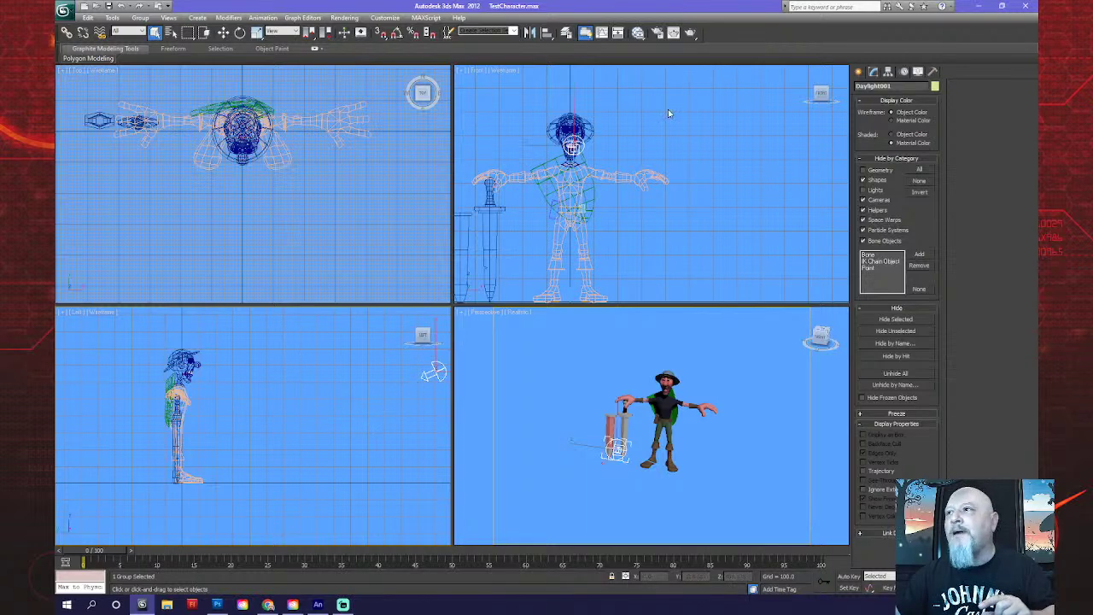
pyautogui.click(888, 321)
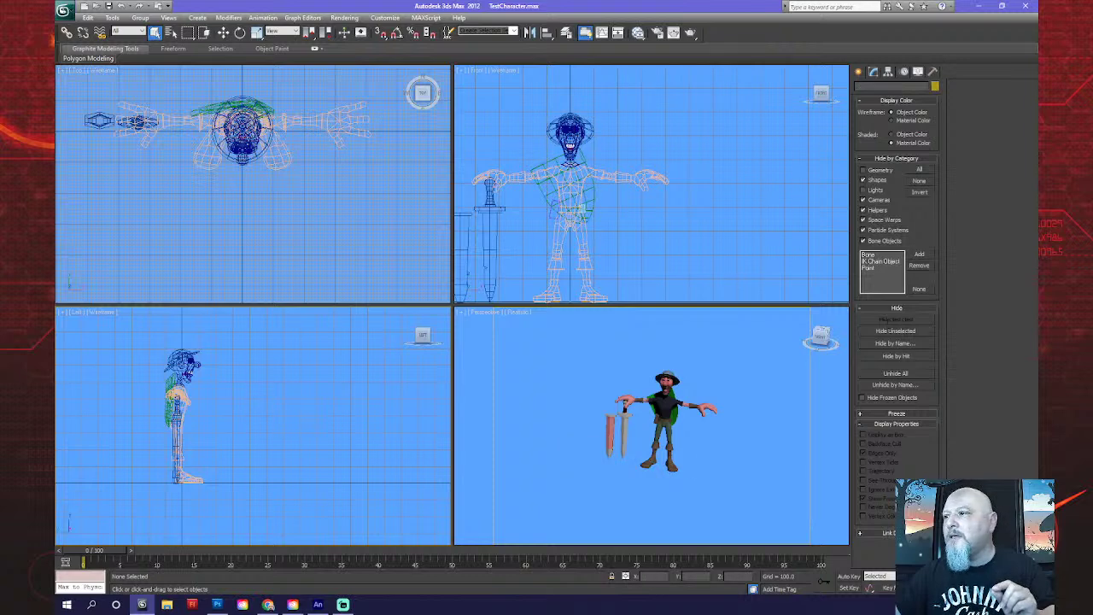
pyautogui.hotkey('ctrl', 'shift', 'z')
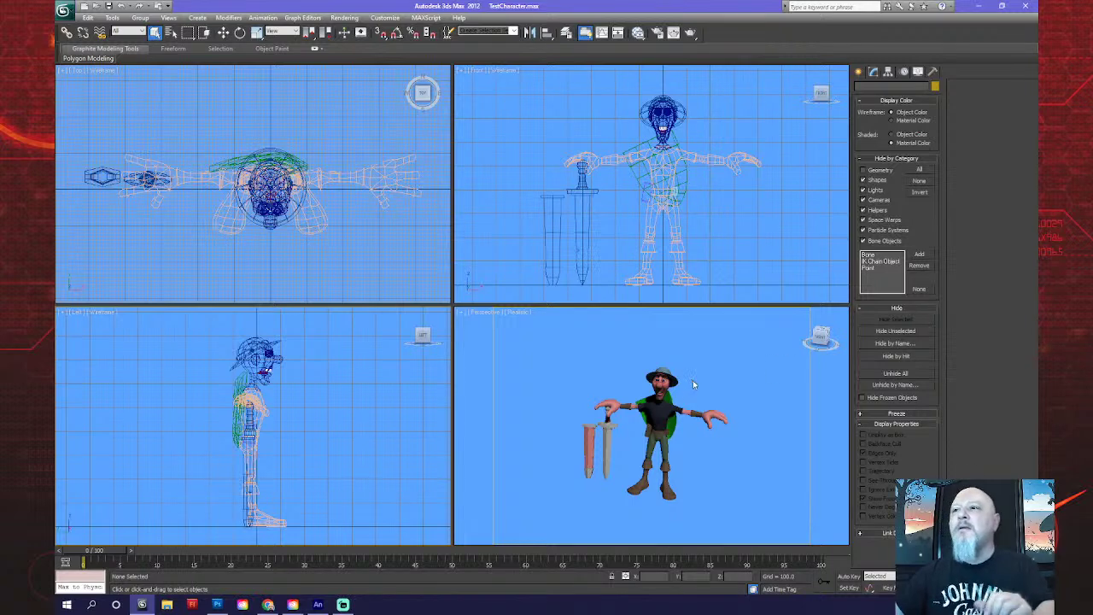
pyautogui.scroll(-3, 358, 458)
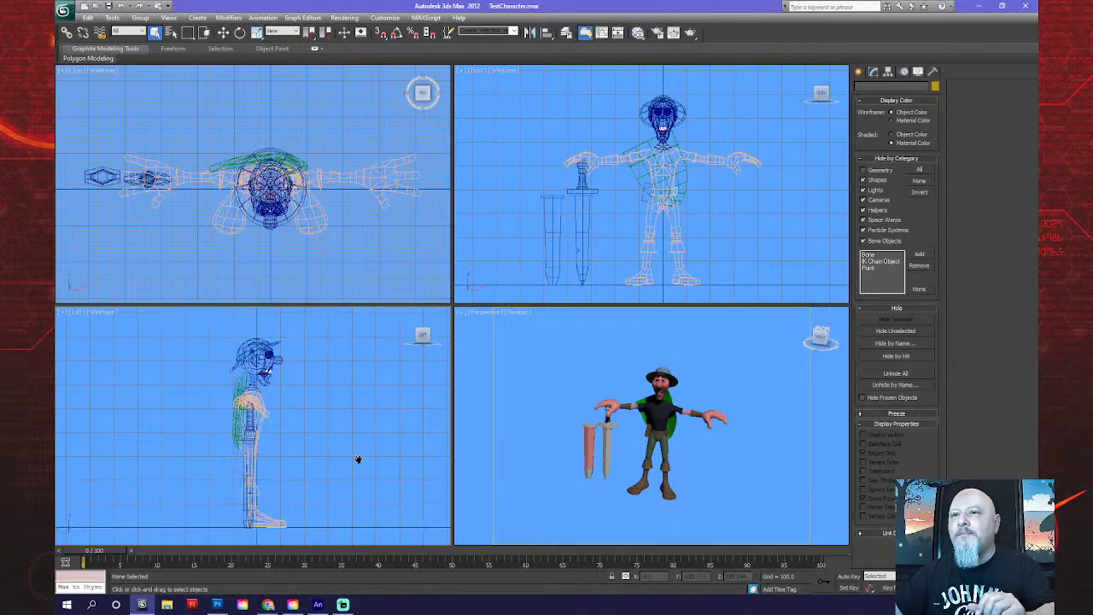
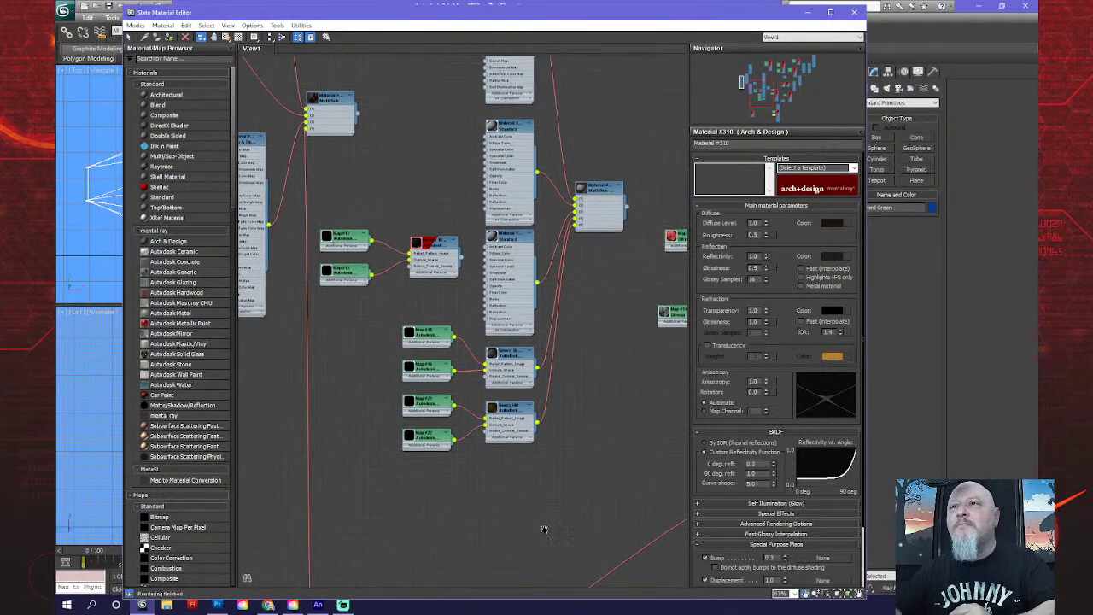
pyautogui.moveTo(319, 466); pyautogui.dragTo(402, 386, button='middle')
pyautogui.scroll(-5, 457, 538)
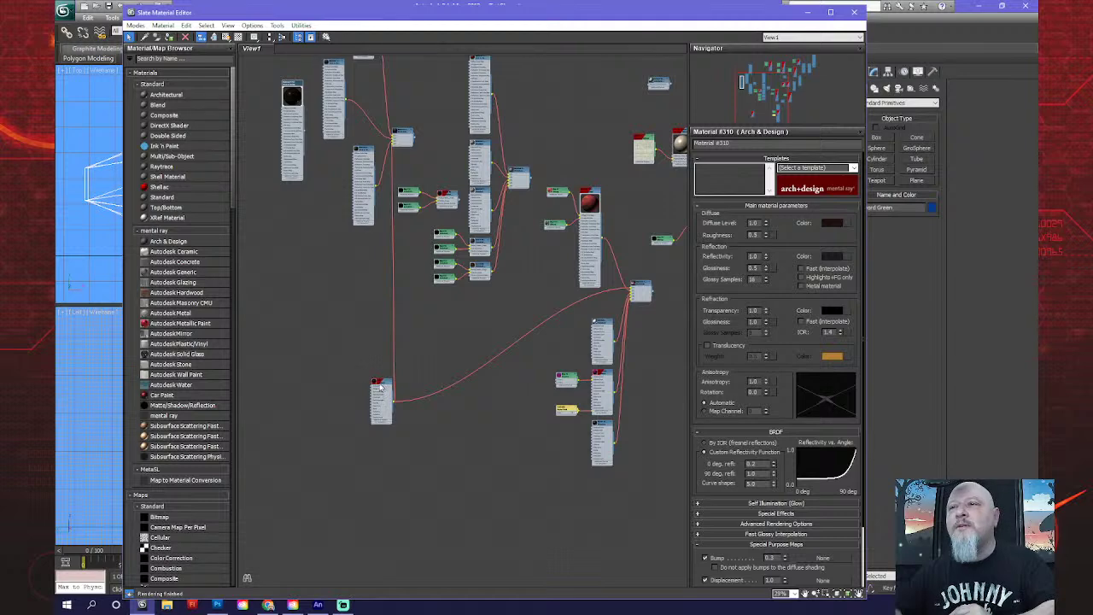
# Move the lower material node shared by two multi-material nodes upward, closer to the rest of its network.
pyautogui.moveTo(381, 388); pyautogui.dragTo(376, 320)
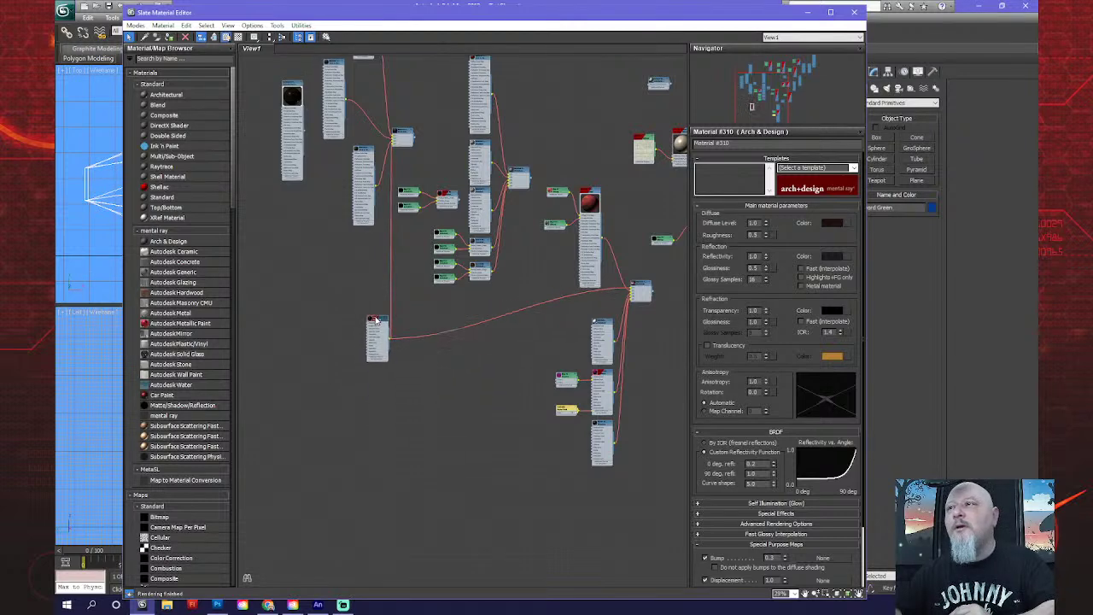
pyautogui.moveTo(380, 279); pyautogui.dragTo(385, 430, button='middle')
pyautogui.moveTo(401, 281); pyautogui.dragTo(362, 373, button='middle')
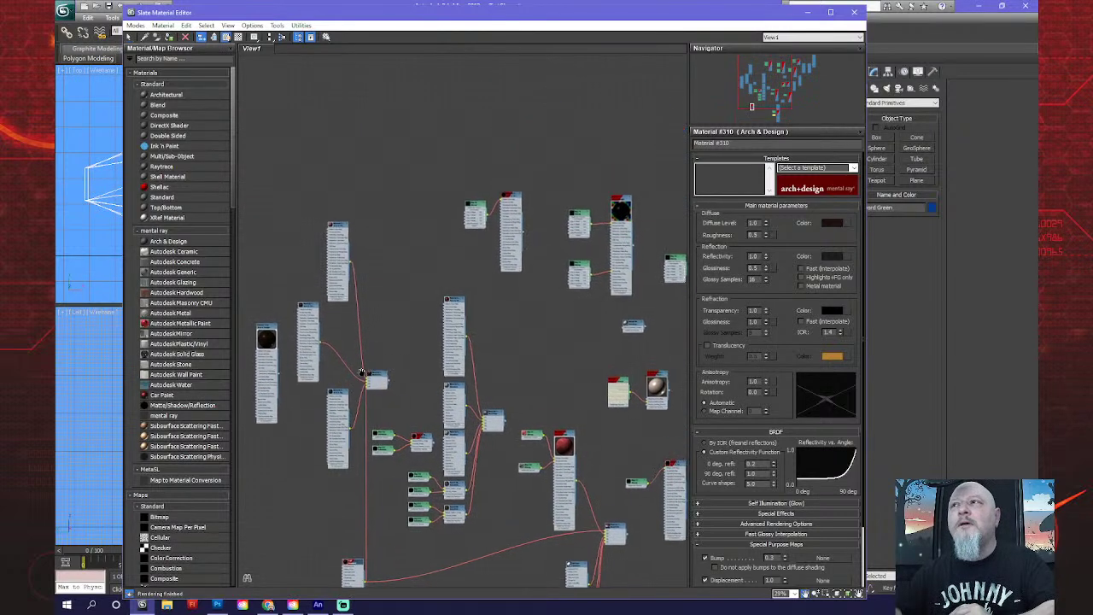
# Change the diffuse color of Material #310 to a golden brown with hue 0.1, saturation 0.91 and value about 0.35, and close the Slate Material Editor.
pyautogui.scroll(2, 432, 333)
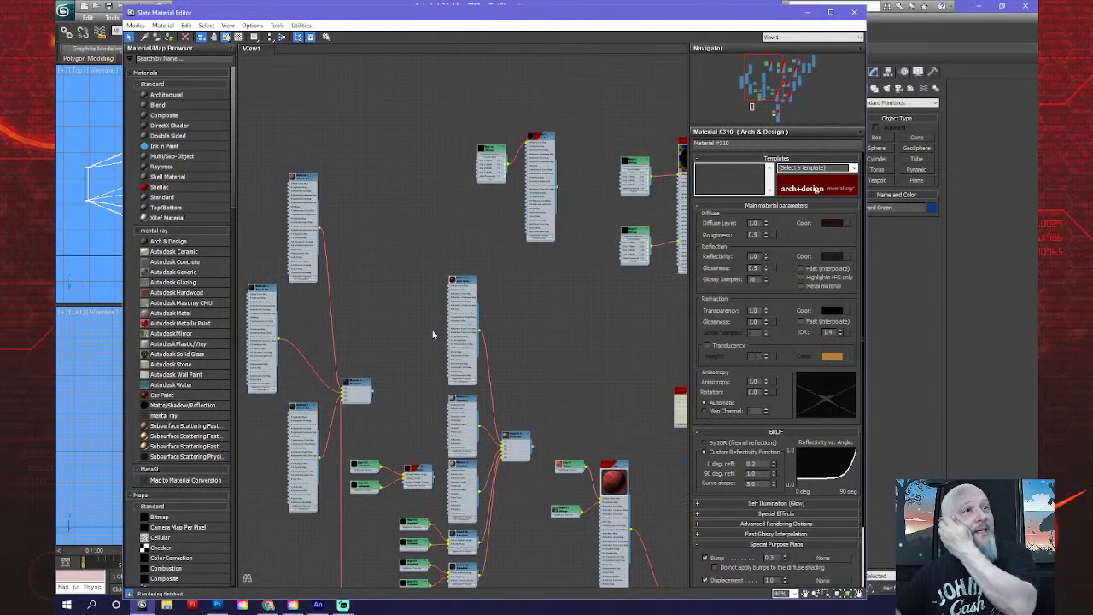
pyautogui.moveTo(412, 345); pyautogui.dragTo(517, 313, button='middle')
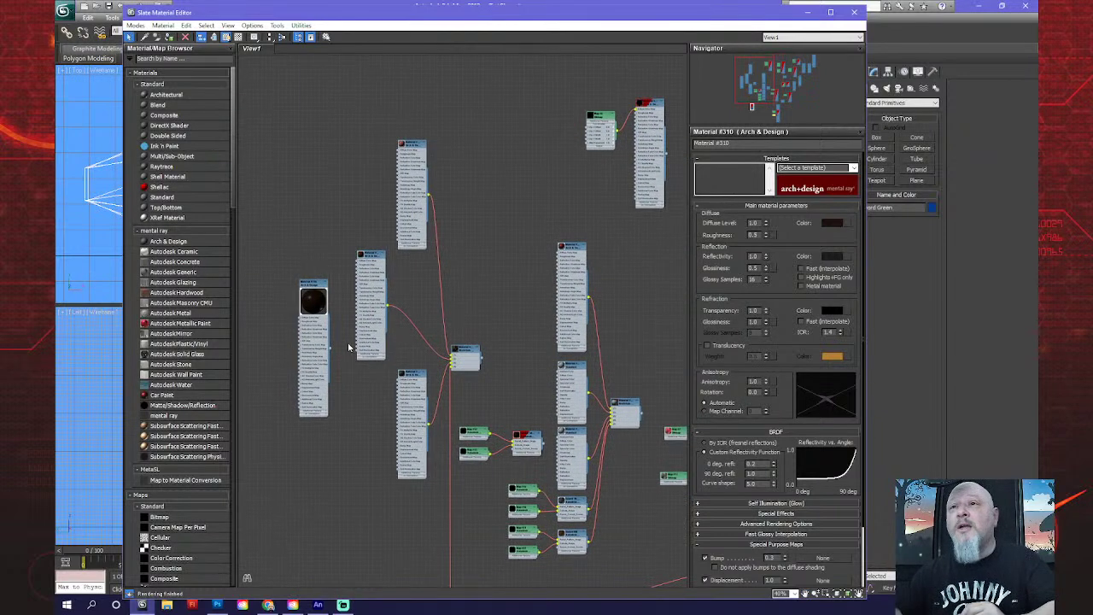
pyautogui.scroll(2, 337, 329)
pyautogui.scroll(5, 337, 328)
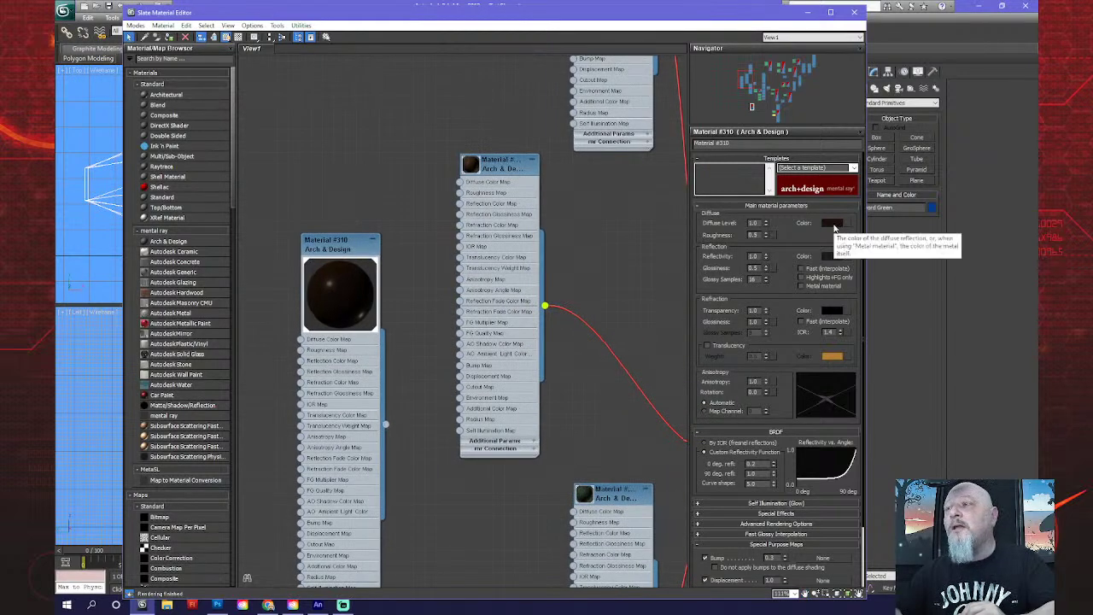
pyautogui.click(833, 225)
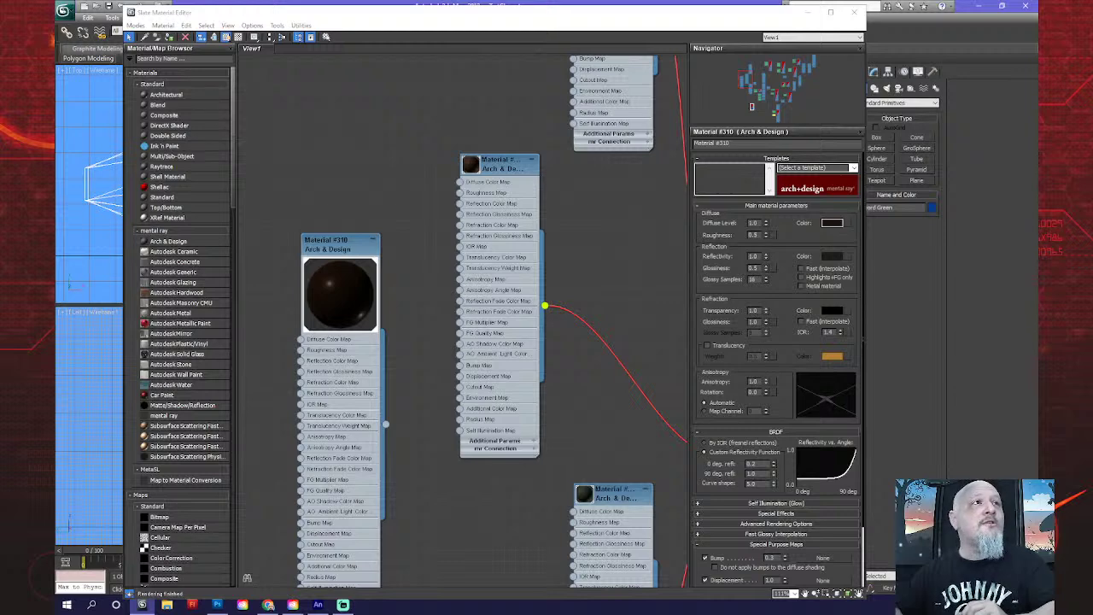
pyautogui.moveTo(17, 175); pyautogui.dragTo(346, 85)
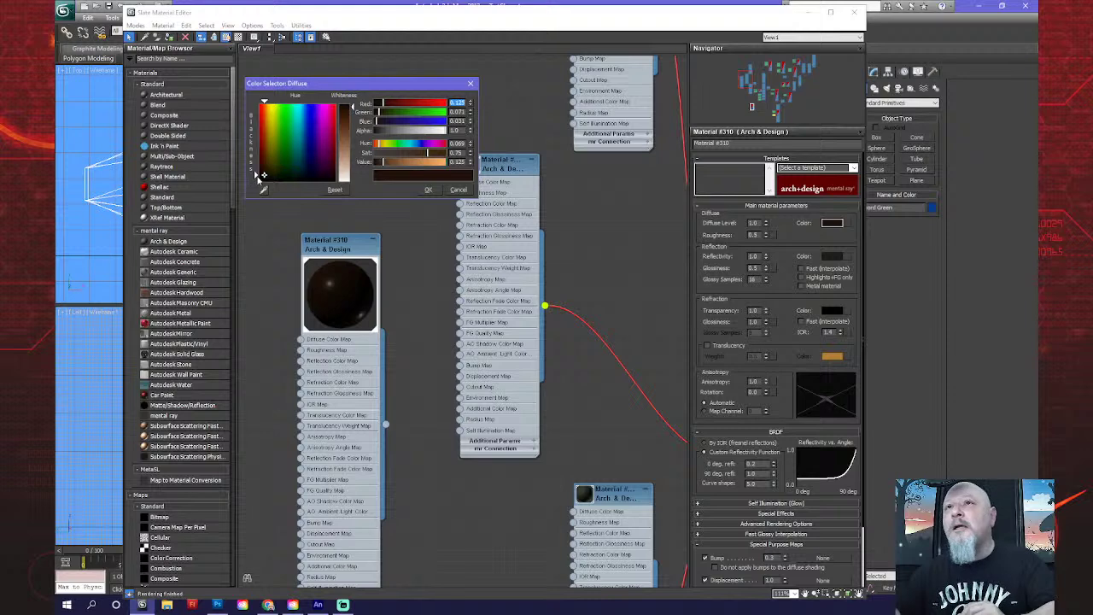
pyautogui.moveTo(257, 178); pyautogui.dragTo(257, 167)
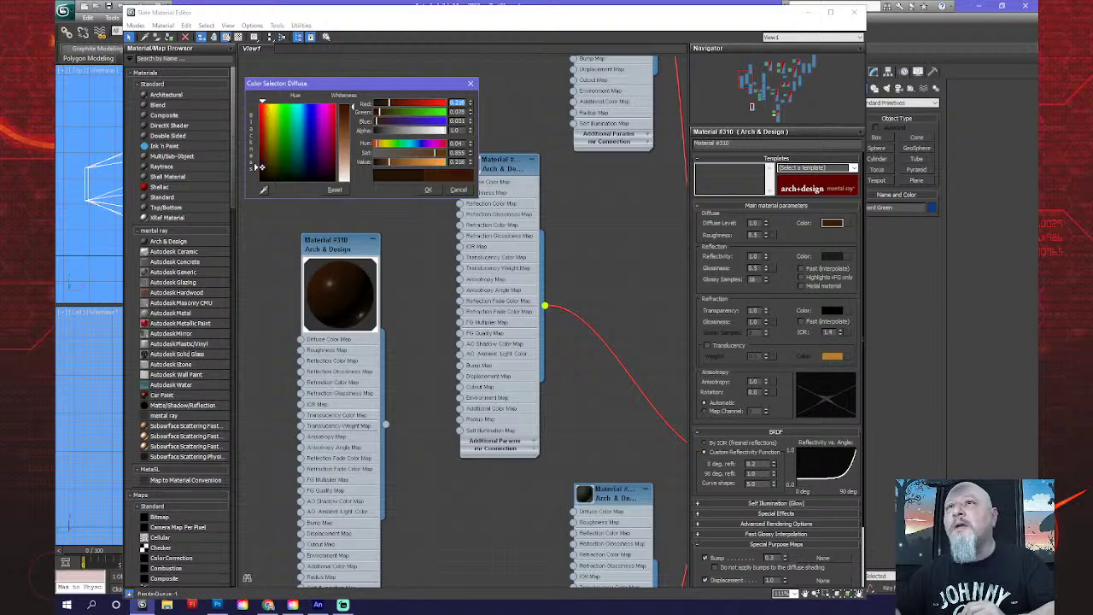
pyautogui.moveTo(260, 166); pyautogui.dragTo(264, 167)
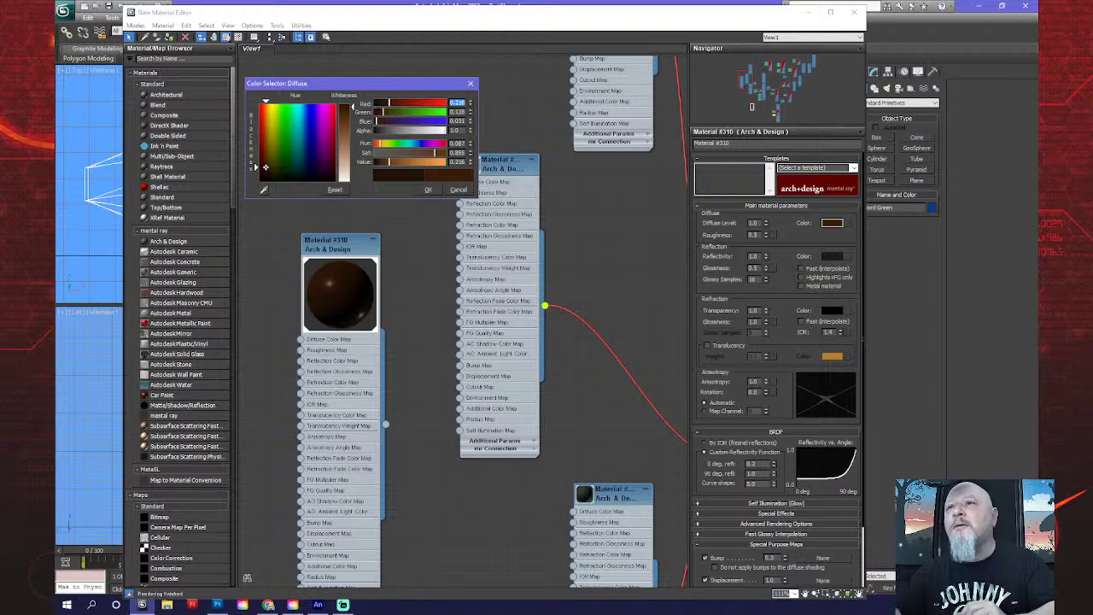
pyautogui.moveTo(266, 167); pyautogui.dragTo(254, 157)
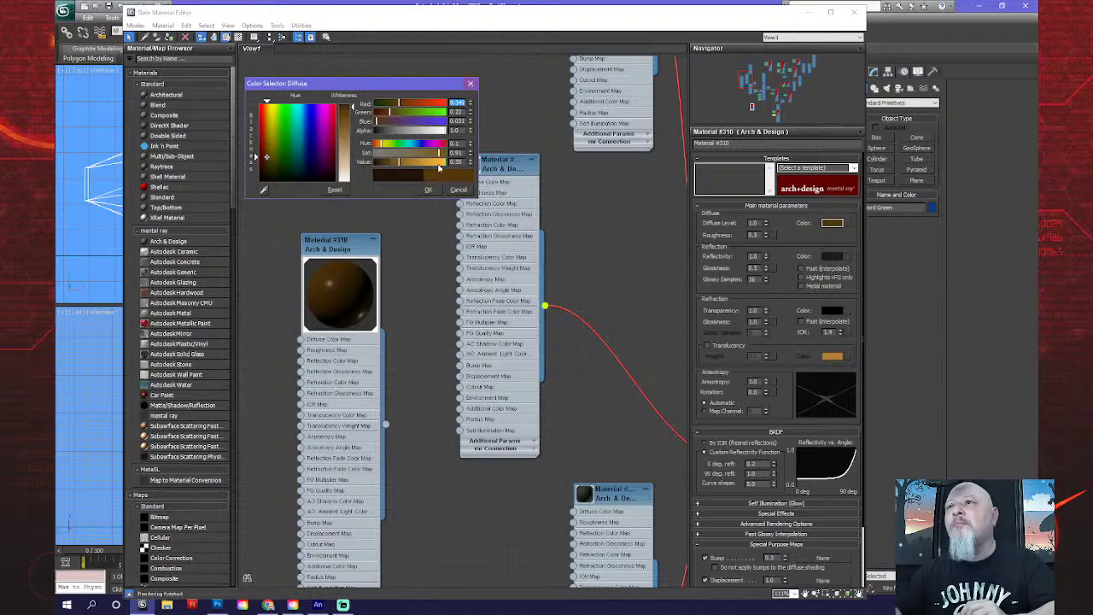
pyautogui.click(427, 190)
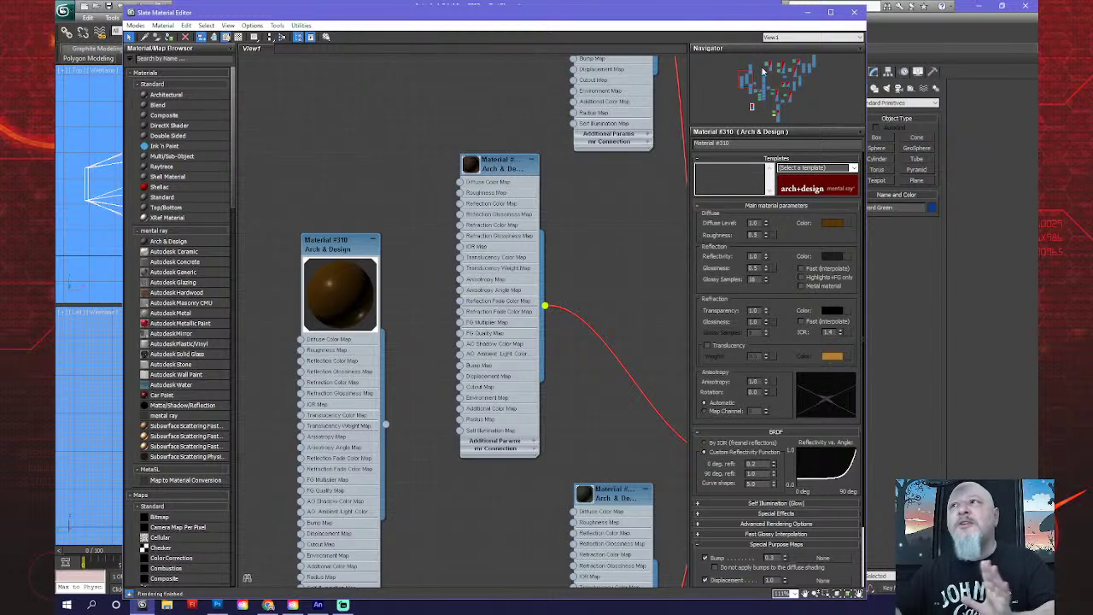
pyautogui.click(858, 12)
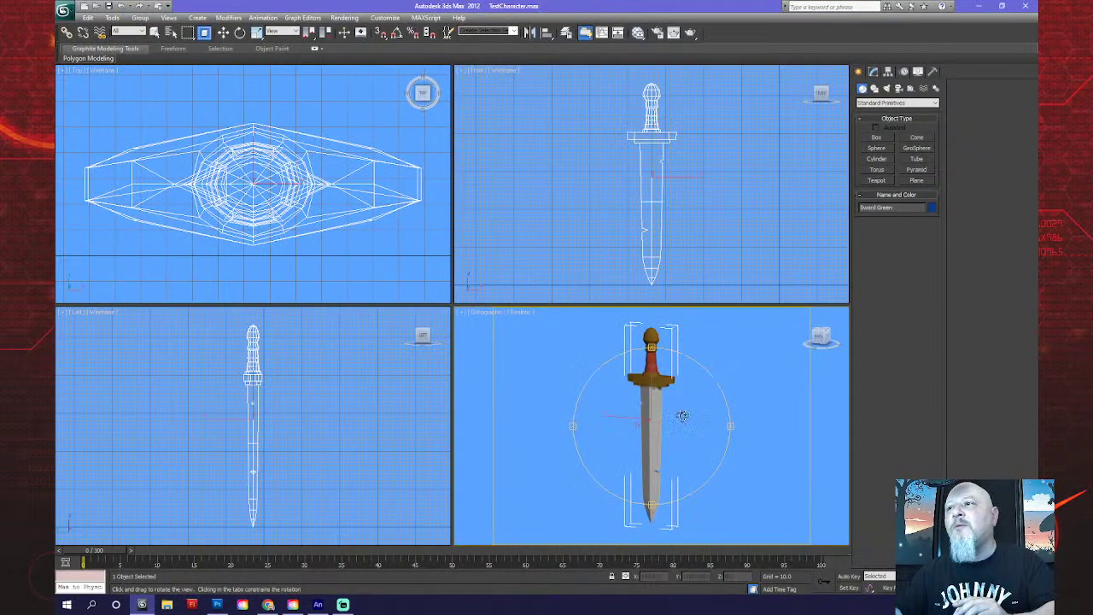
# Examine the sword from several sides and render it from a slightly turned back view.
pyautogui.moveTo(620, 426); pyautogui.dragTo(568, 430)
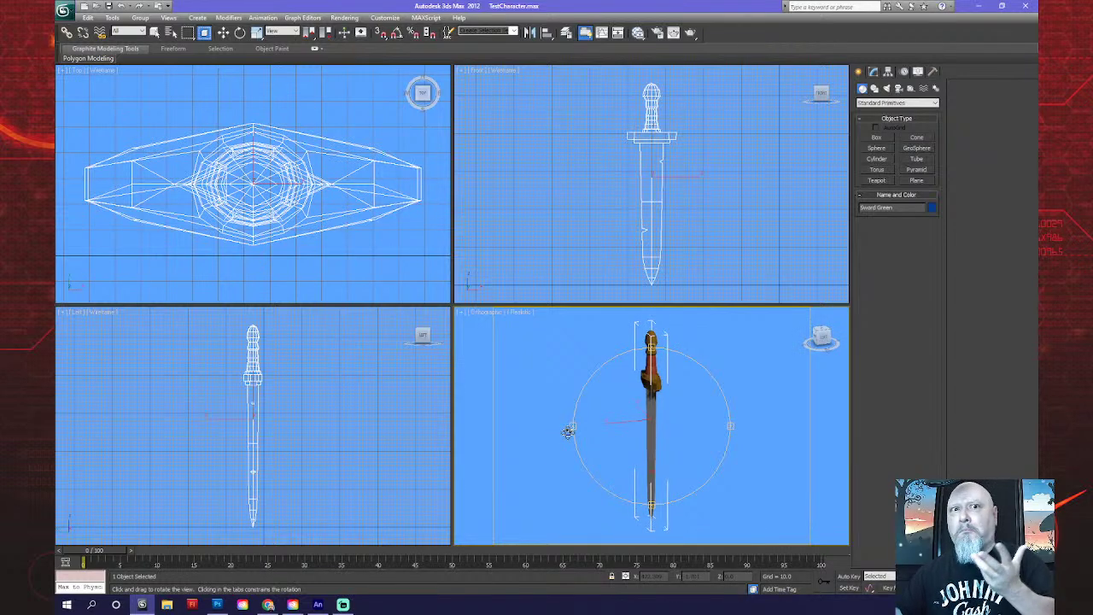
pyautogui.moveTo(567, 430)
pyautogui.mouseDown()
pyautogui.moveTo(614, 416)
pyautogui.moveTo(554, 446)
pyautogui.mouseUp()
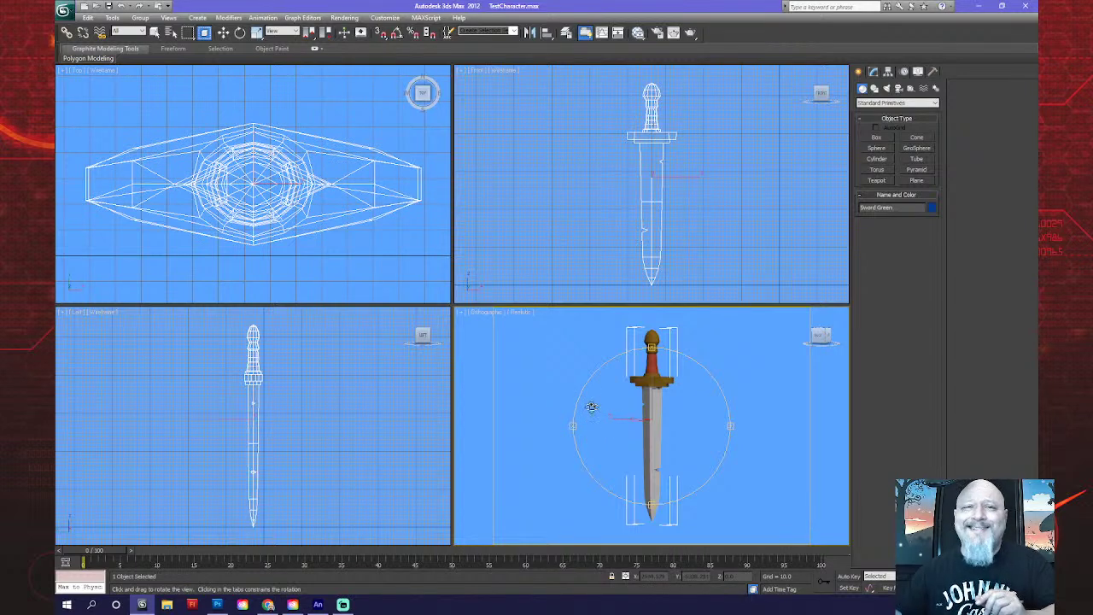
pyautogui.moveTo(622, 402); pyautogui.dragTo(602, 394)
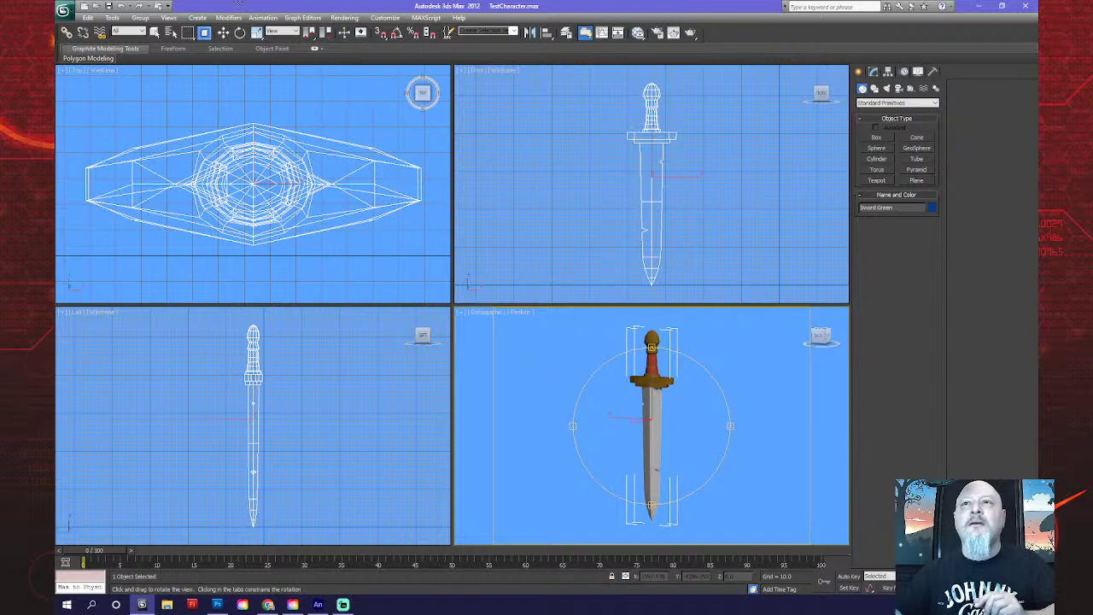
pyautogui.click(673, 32)
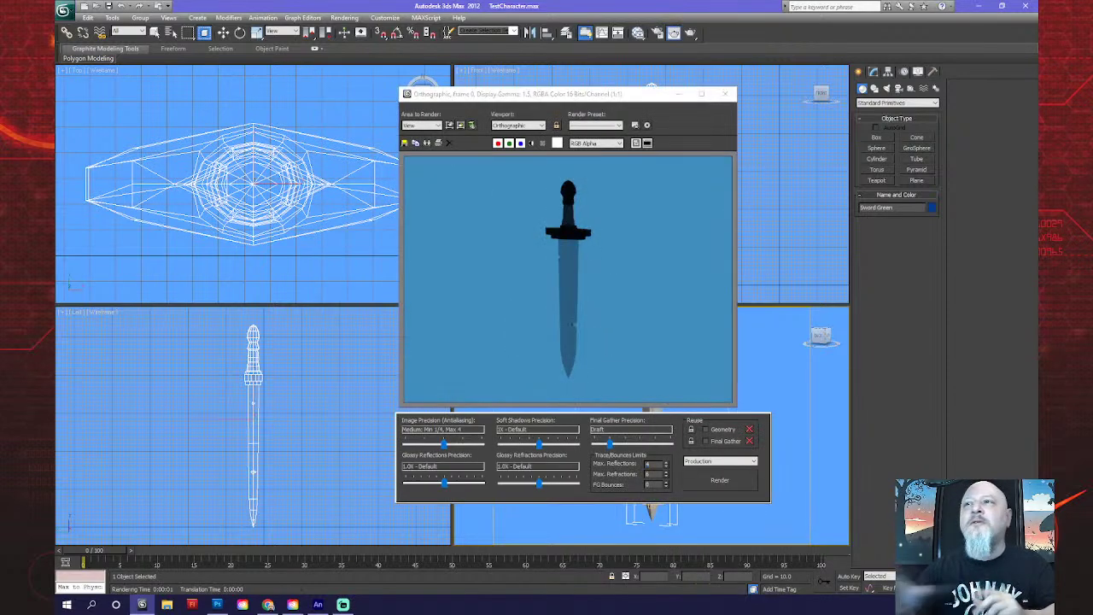
pyautogui.click(725, 93)
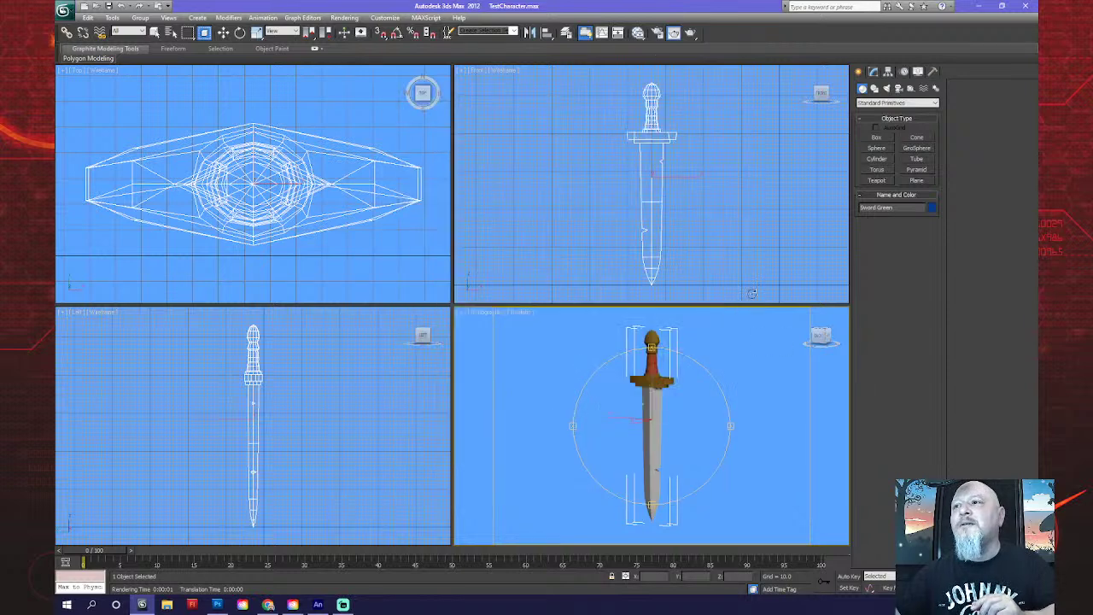
# Test-render the sword straight from the front and again from a slightly turned front angle.
pyautogui.keyDown('alt'); pyautogui.moveTo(583, 447); pyautogui.dragTo(532, 423, button='middle'); pyautogui.keyUp('alt')
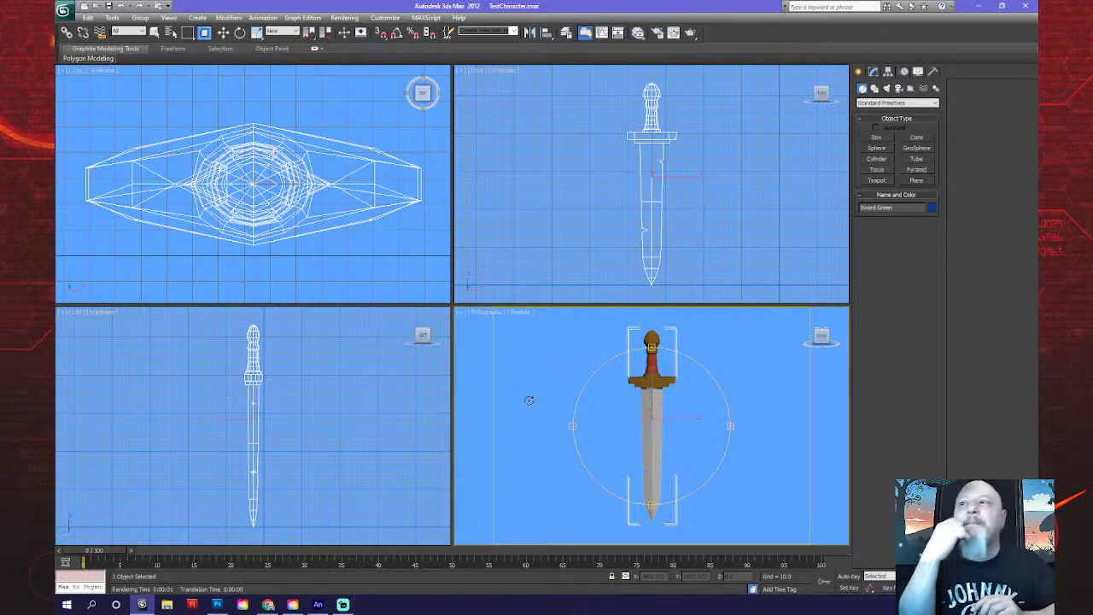
pyautogui.hotkey('shift', 'q')
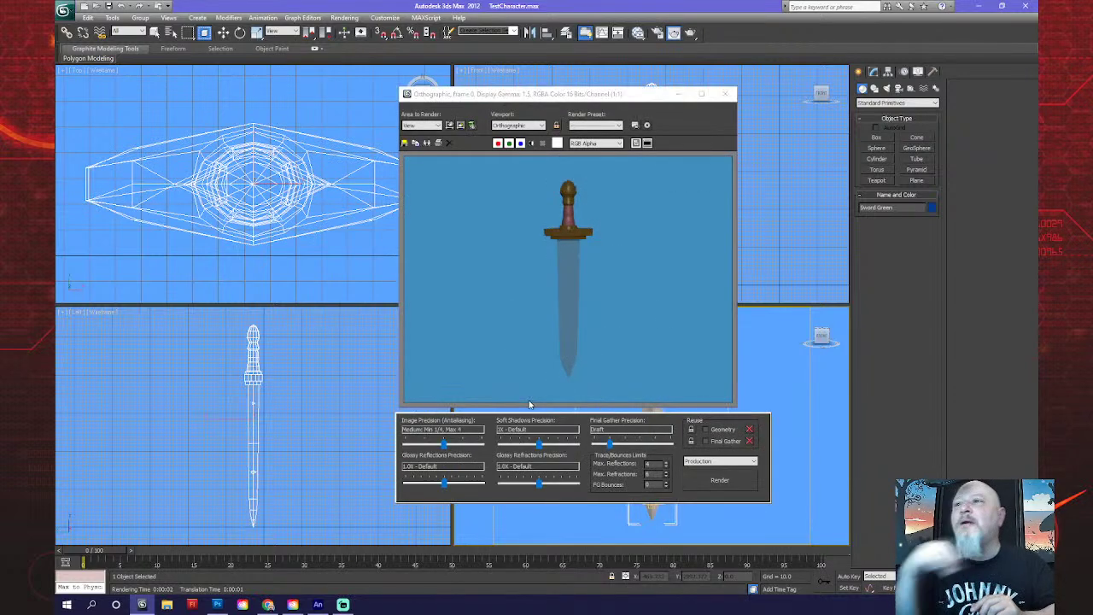
pyautogui.click(725, 93)
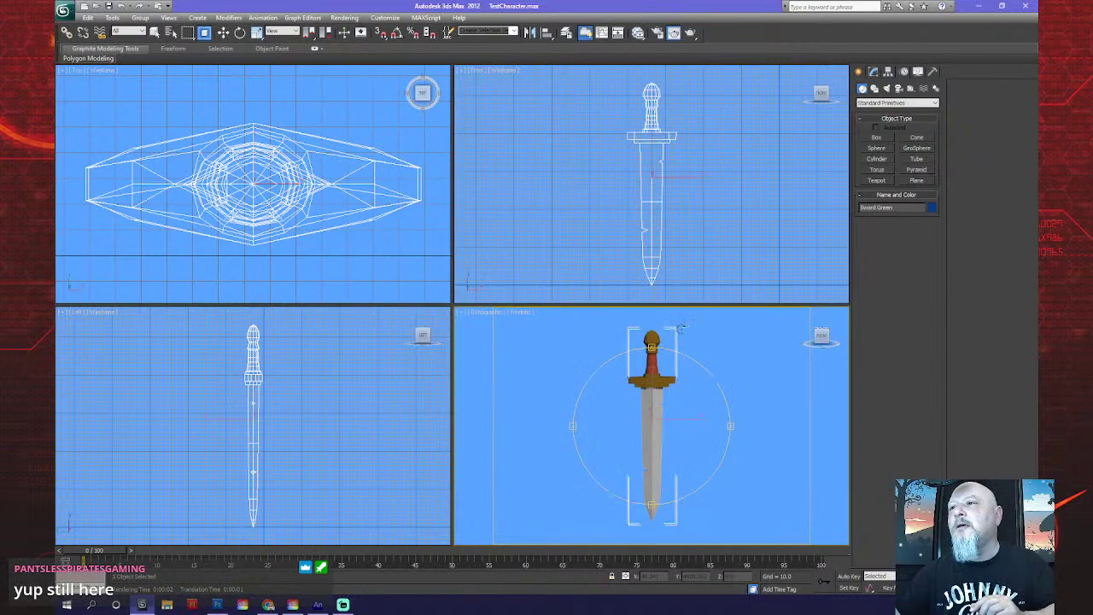
pyautogui.moveTo(567, 384); pyautogui.dragTo(583, 380)
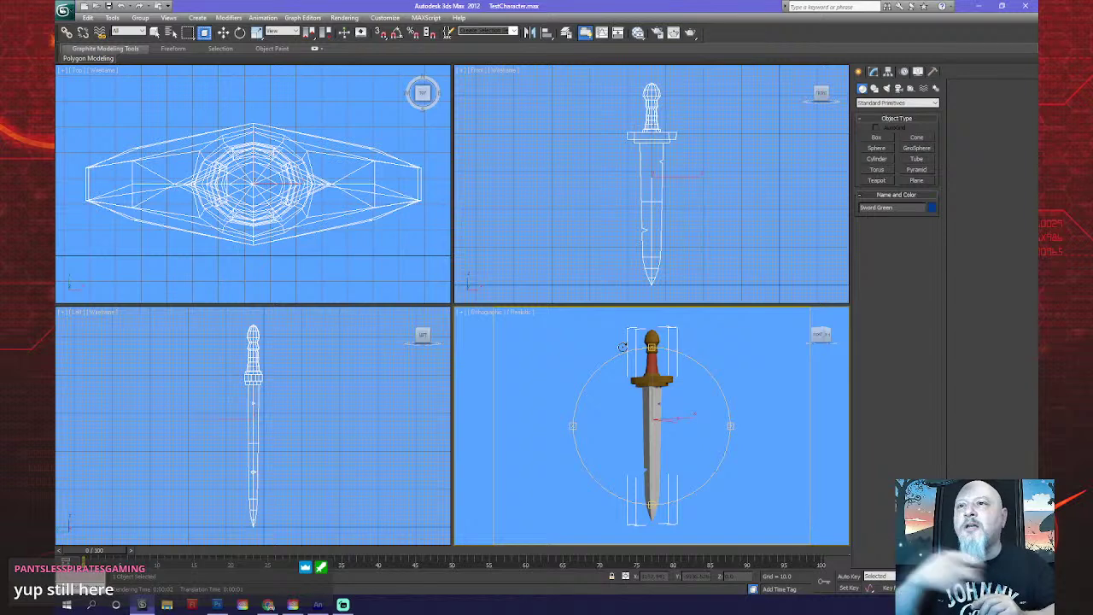
pyautogui.hotkey('shift', 'q')
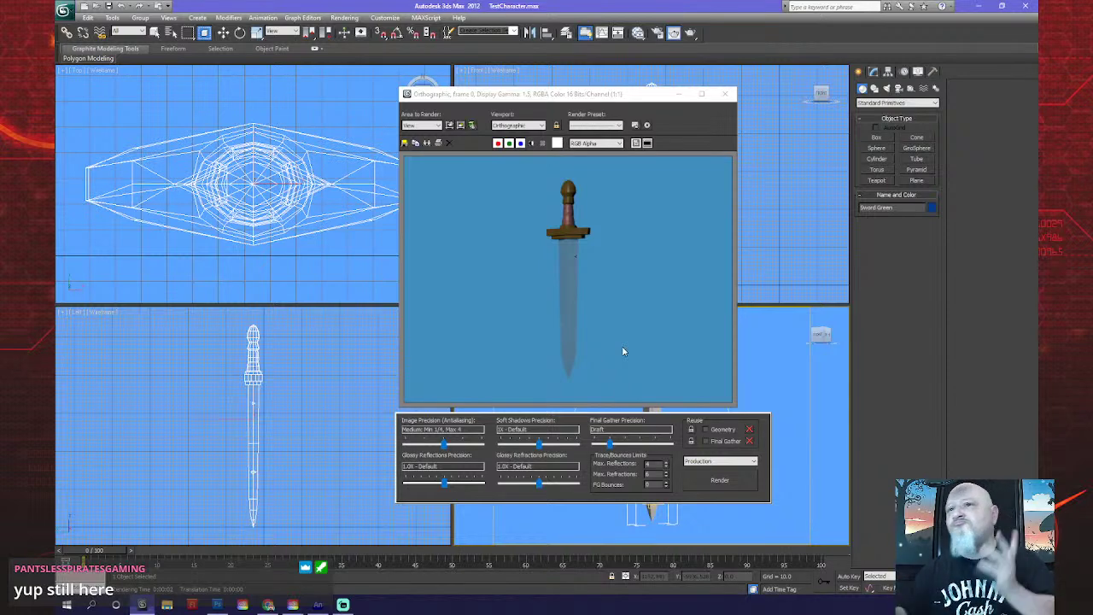
pyautogui.click(726, 93)
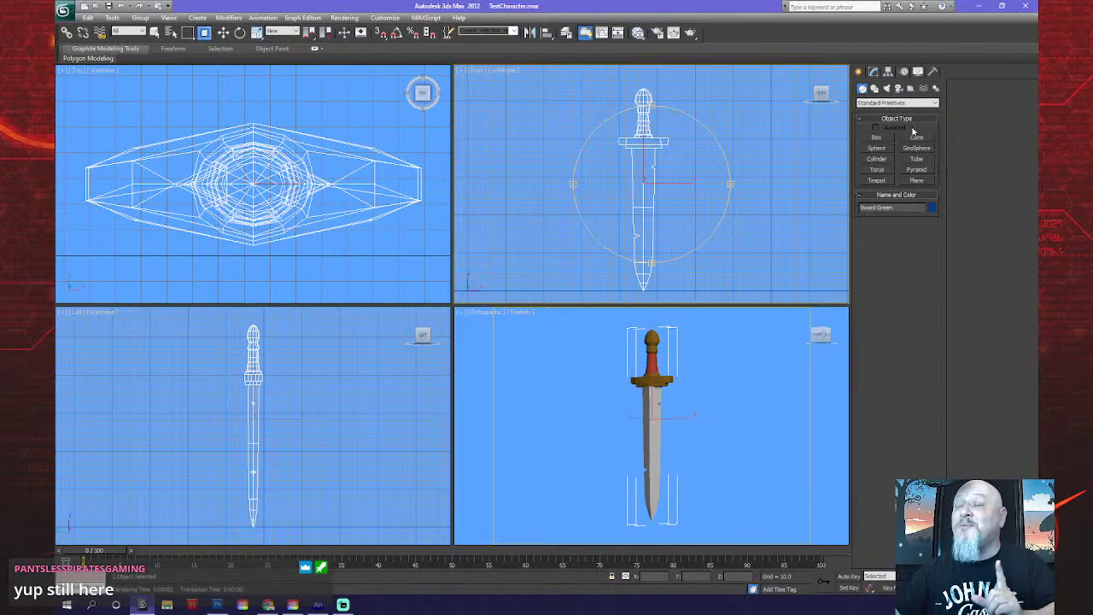
# Apply a MeshSmooth modifier to the sword and examine the upper blade notch up close.
pyautogui.click(872, 73)
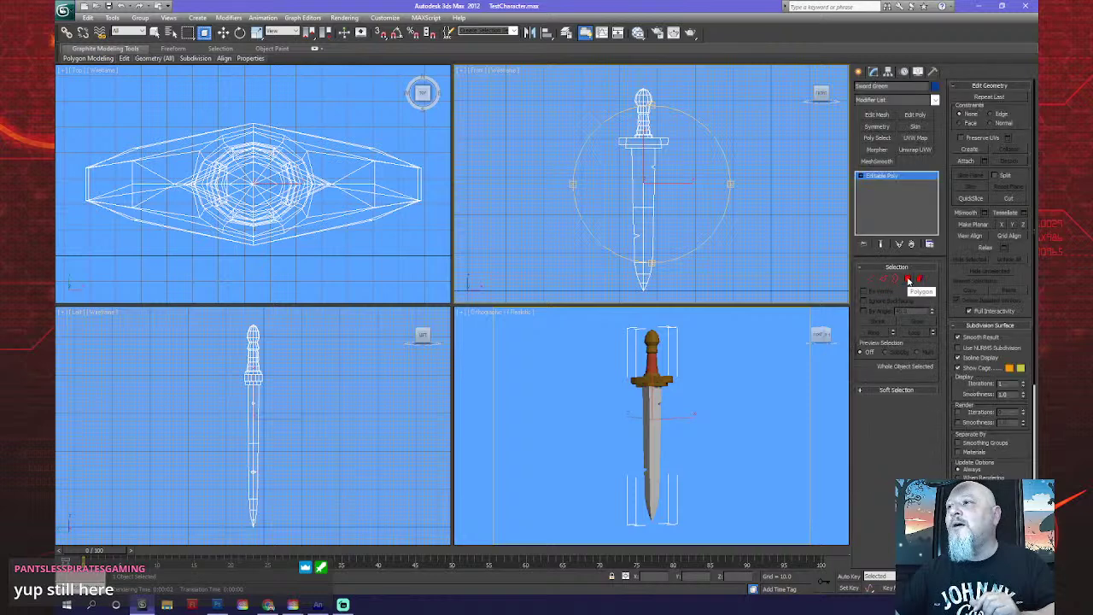
pyautogui.click(878, 161)
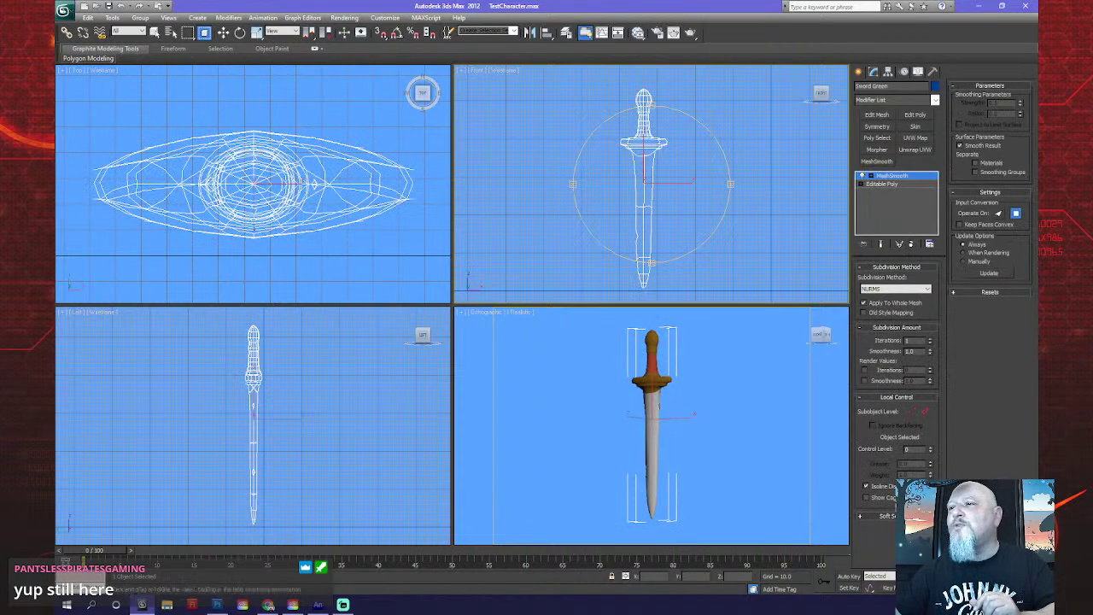
pyautogui.moveTo(635, 419)
pyautogui.mouseDown()
pyautogui.moveTo(682, 431)
pyautogui.moveTo(793, 417)
pyautogui.moveTo(696, 416)
pyautogui.moveTo(687, 433)
pyautogui.moveTo(717, 436)
pyautogui.mouseUp()
pyautogui.scroll(3, 681, 468)
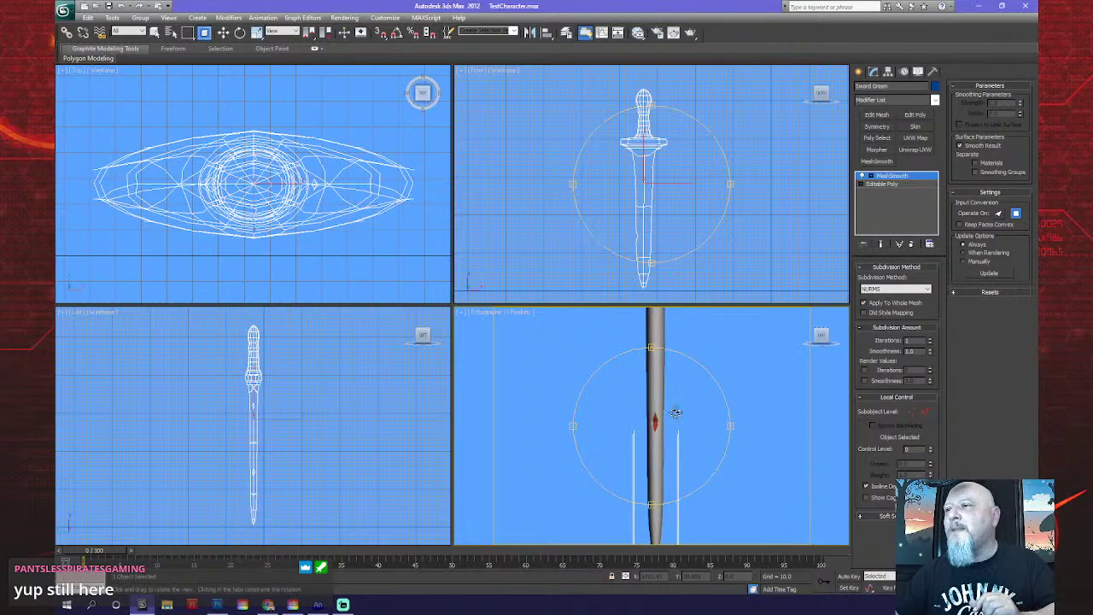
pyautogui.scroll(3, 678, 401)
pyautogui.moveTo(666, 426)
pyautogui.mouseDown()
pyautogui.moveTo(649, 412)
pyautogui.moveTo(529, 405)
pyautogui.moveTo(620, 446)
pyautogui.moveTo(660, 430)
pyautogui.moveTo(662, 417)
pyautogui.mouseUp()
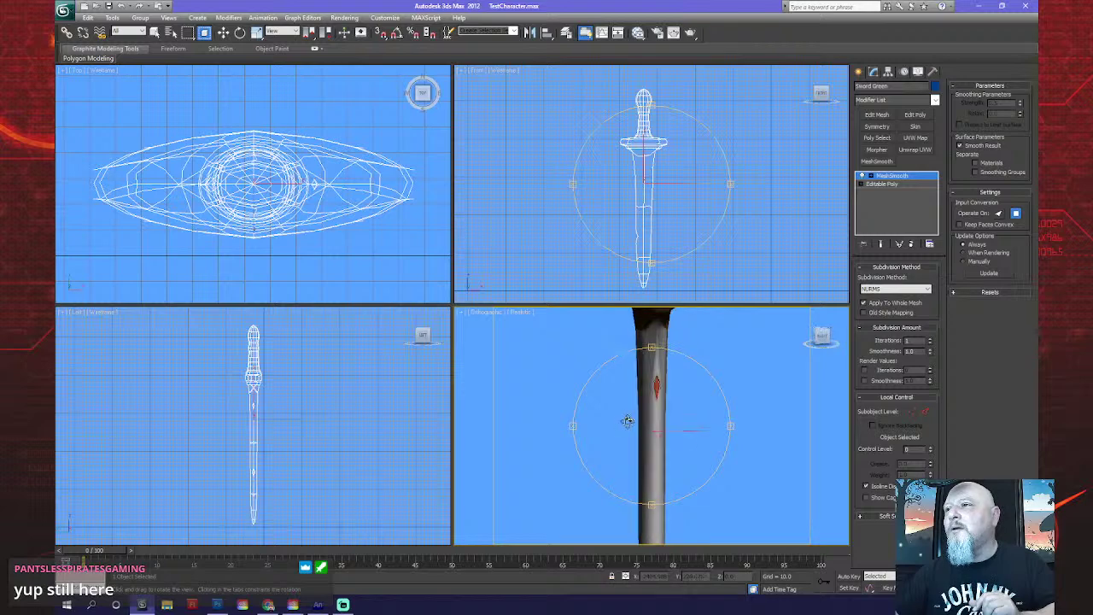
# At the Editable Poly level, select the two polygons inside the upper blade notch and set their material ID to 4.
pyautogui.click(882, 183)
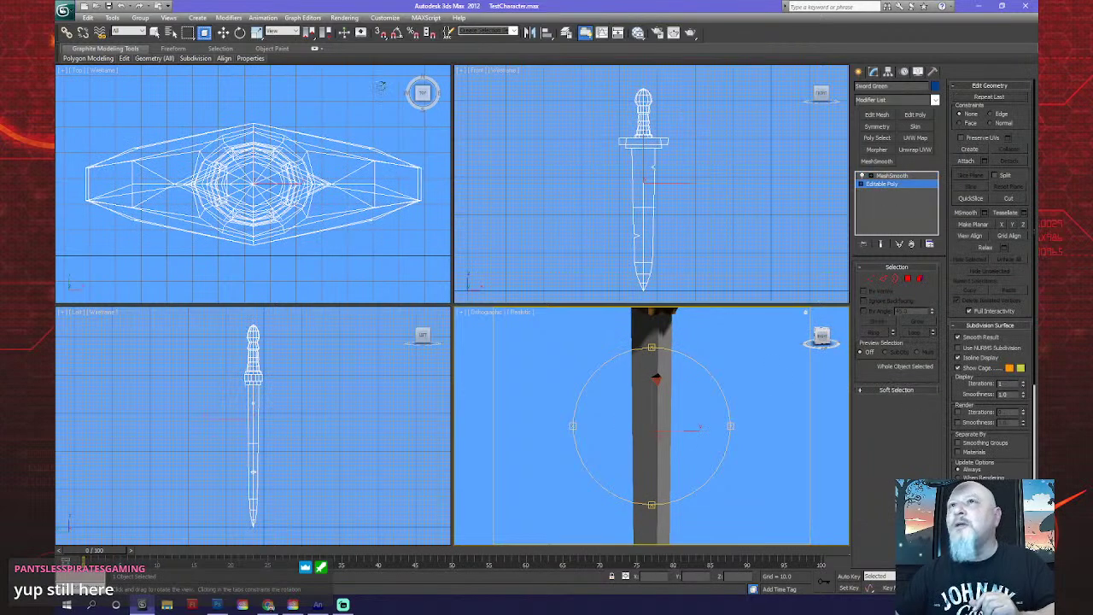
pyautogui.click(155, 33)
pyautogui.click(907, 279)
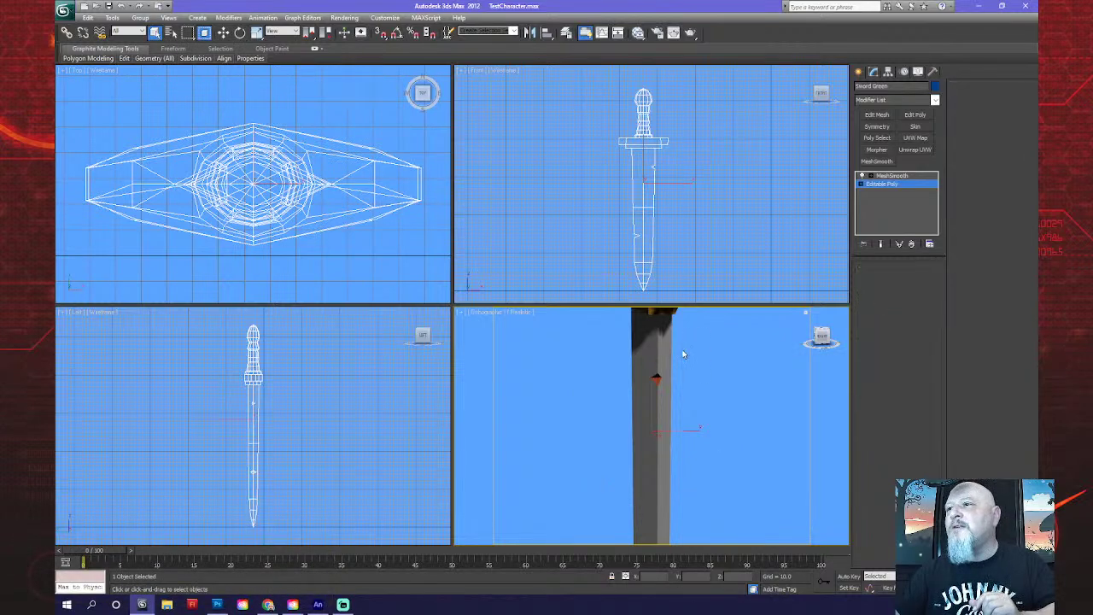
pyautogui.click(647, 352)
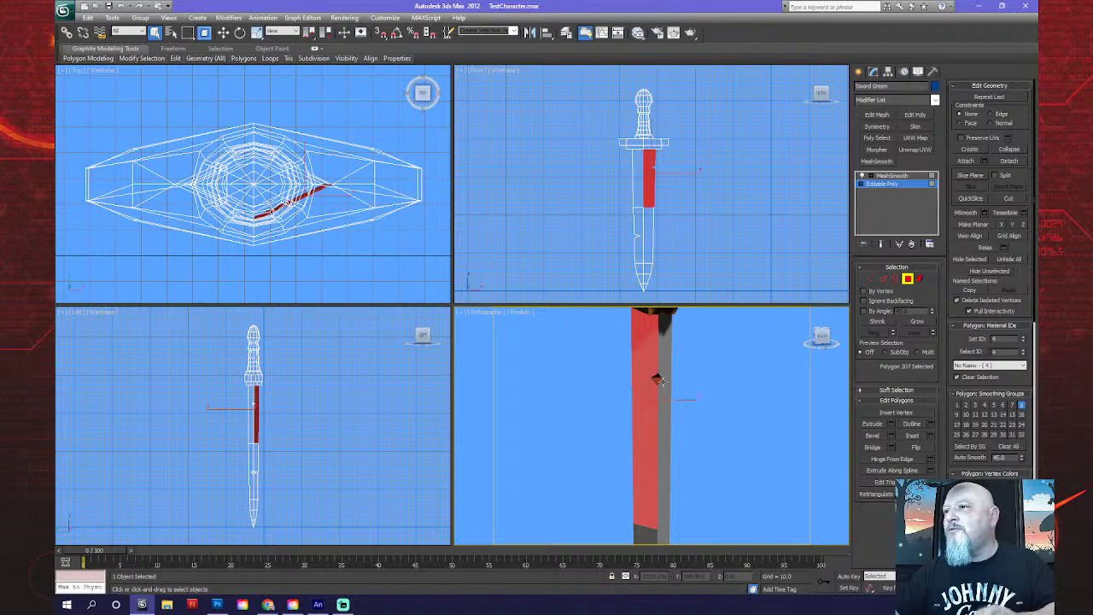
pyautogui.click(657, 380)
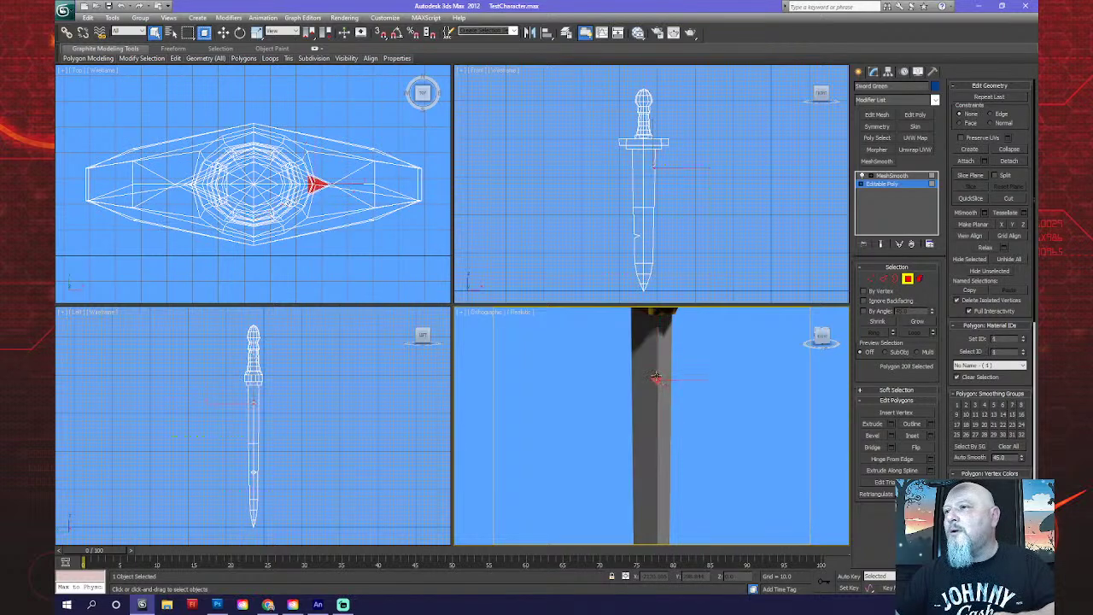
pyautogui.keyDown('ctrl'); pyautogui.click(656, 378); pyautogui.keyUp('ctrl')
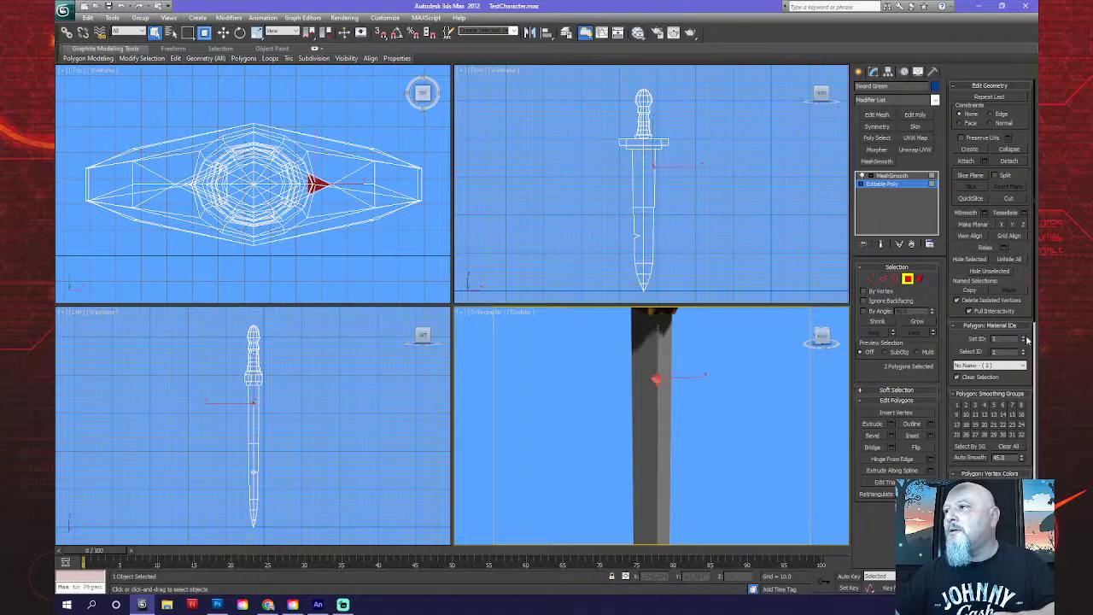
pyautogui.keyDown('alt'); pyautogui.moveTo(805, 409); pyautogui.dragTo(711, 415, button='middle'); pyautogui.keyUp('alt')
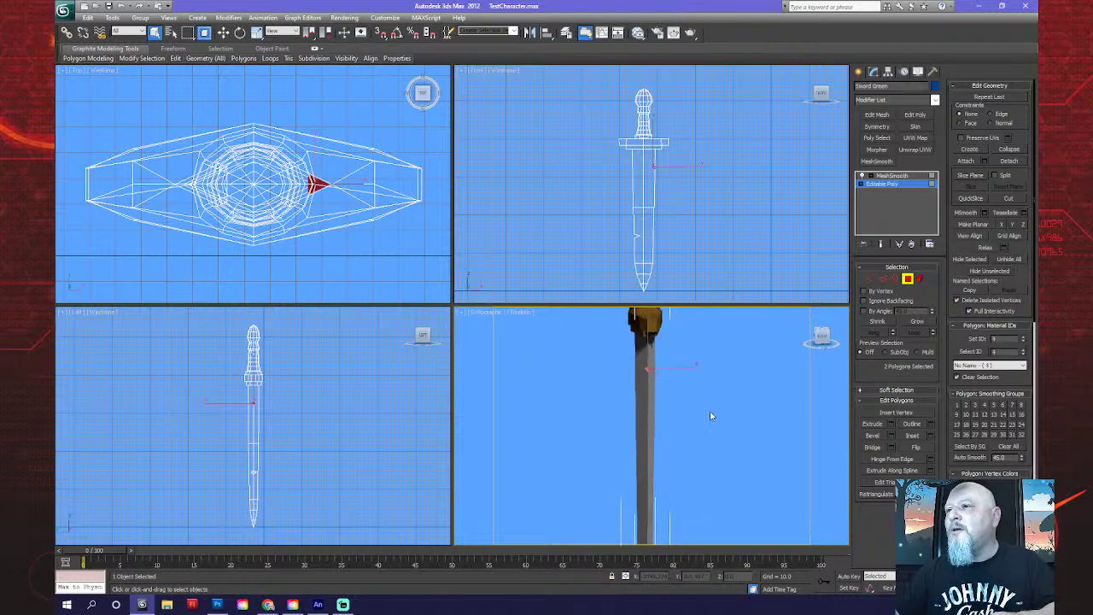
# Select the two polygons inside the lower blade notch and set their material ID to 4.
pyautogui.hotkey('ctrl', 'r')
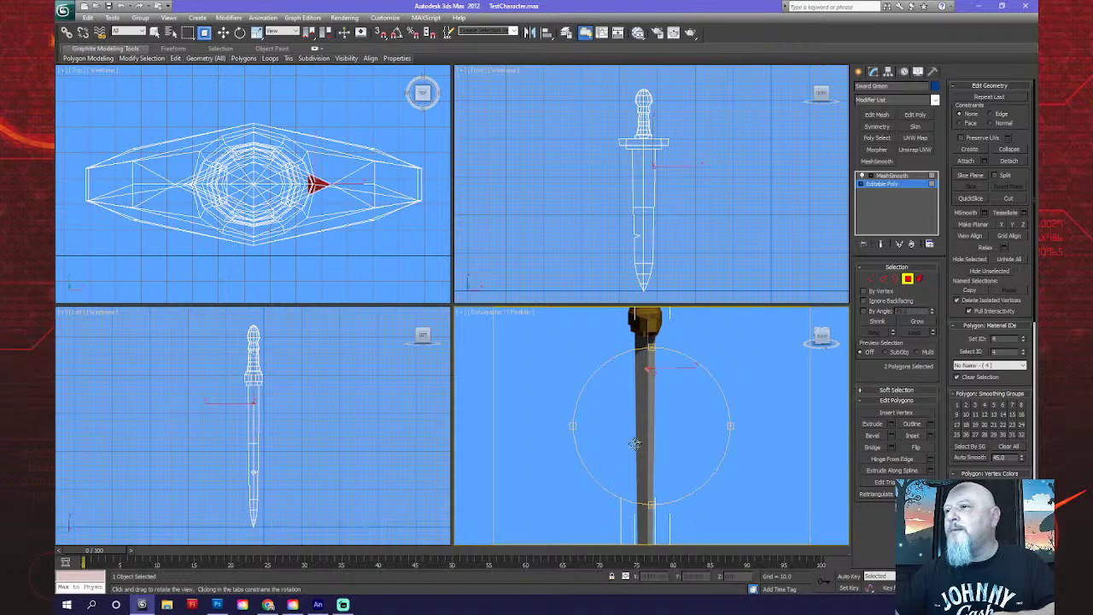
pyautogui.moveTo(738, 487); pyautogui.dragTo(674, 347)
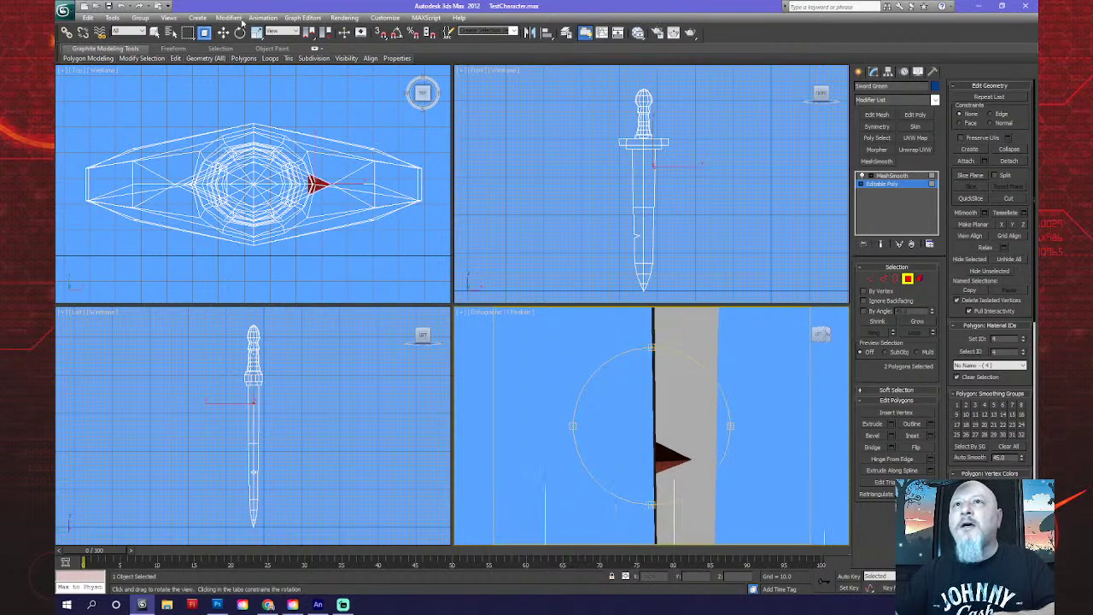
pyautogui.click(155, 33)
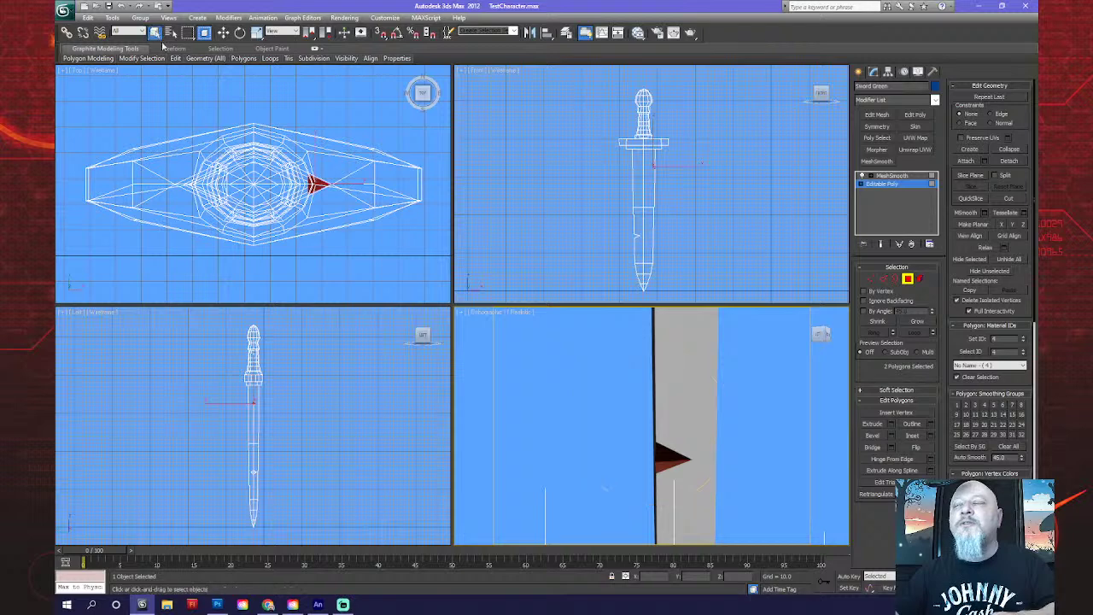
pyautogui.click(663, 459)
pyautogui.keyDown('ctrl'); pyautogui.click(660, 466); pyautogui.keyUp('ctrl')
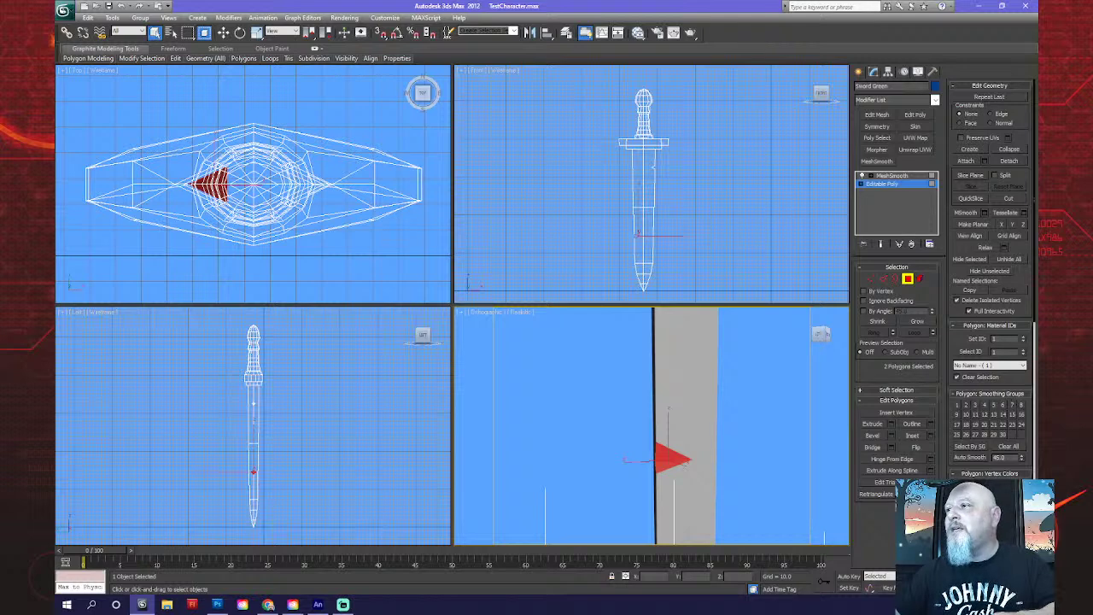
pyautogui.click(1024, 337)
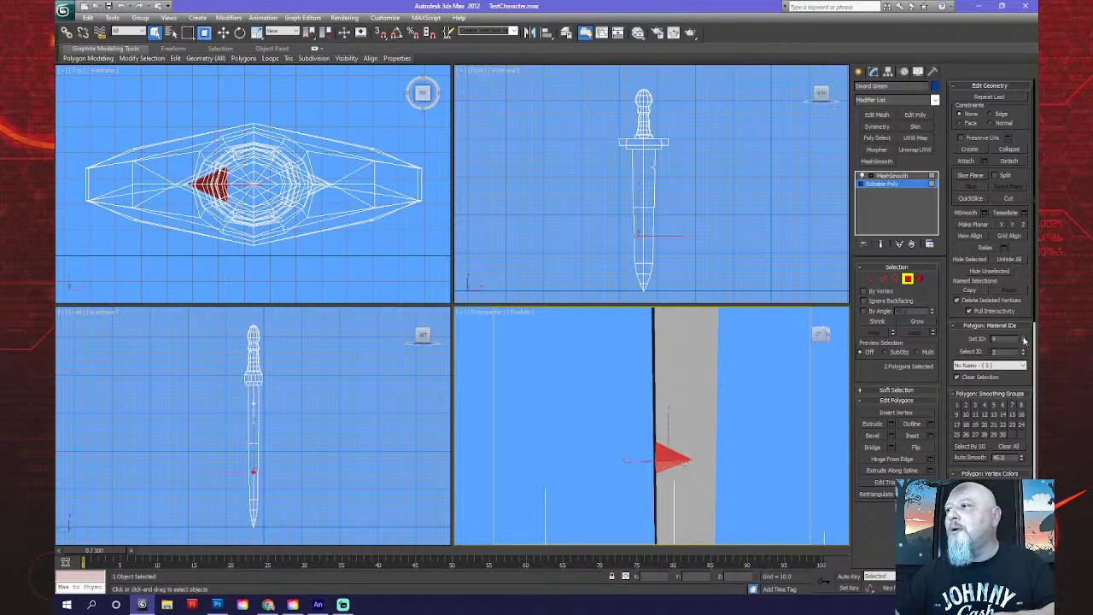
pyautogui.click(734, 452)
# Select all polygons of the pommel at the end of the sword's handle.
pyautogui.scroll(-6, 700, 454)
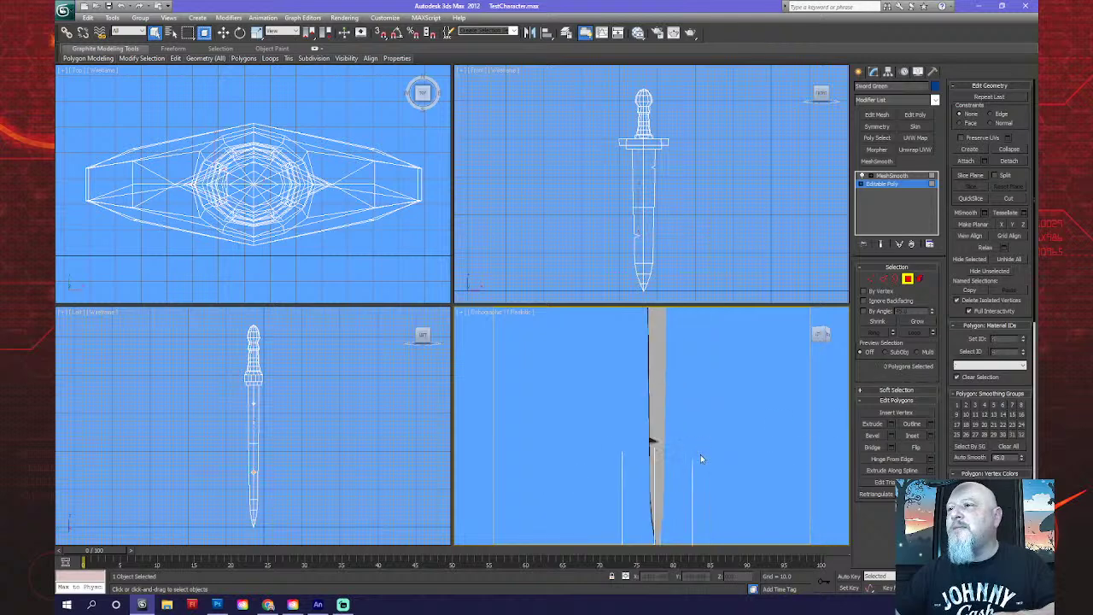
pyautogui.keyDown('alt'); pyautogui.moveTo(699, 456); pyautogui.dragTo(683, 375, button='middle'); pyautogui.keyUp('alt')
pyautogui.scroll(4, 699, 457)
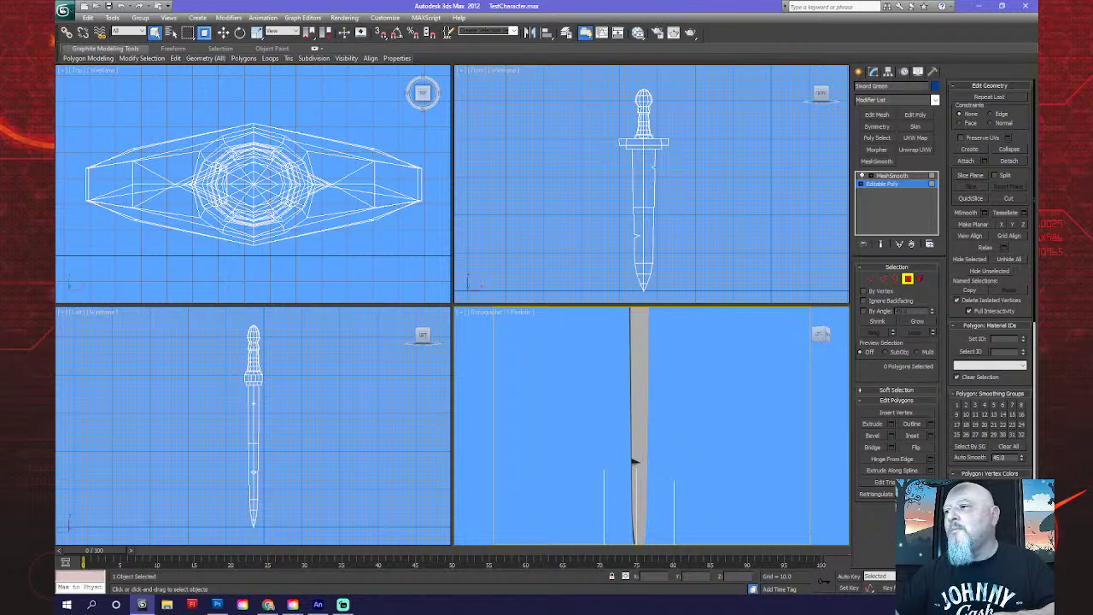
pyautogui.keyDown('alt'); pyautogui.moveTo(627, 442); pyautogui.dragTo(673, 479, button='middle'); pyautogui.keyUp('alt')
pyautogui.moveTo(664, 442)
pyautogui.mouseDown()
pyautogui.moveTo(605, 415)
pyautogui.moveTo(700, 442)
pyautogui.moveTo(726, 435)
pyautogui.moveTo(671, 433)
pyautogui.mouseUp()
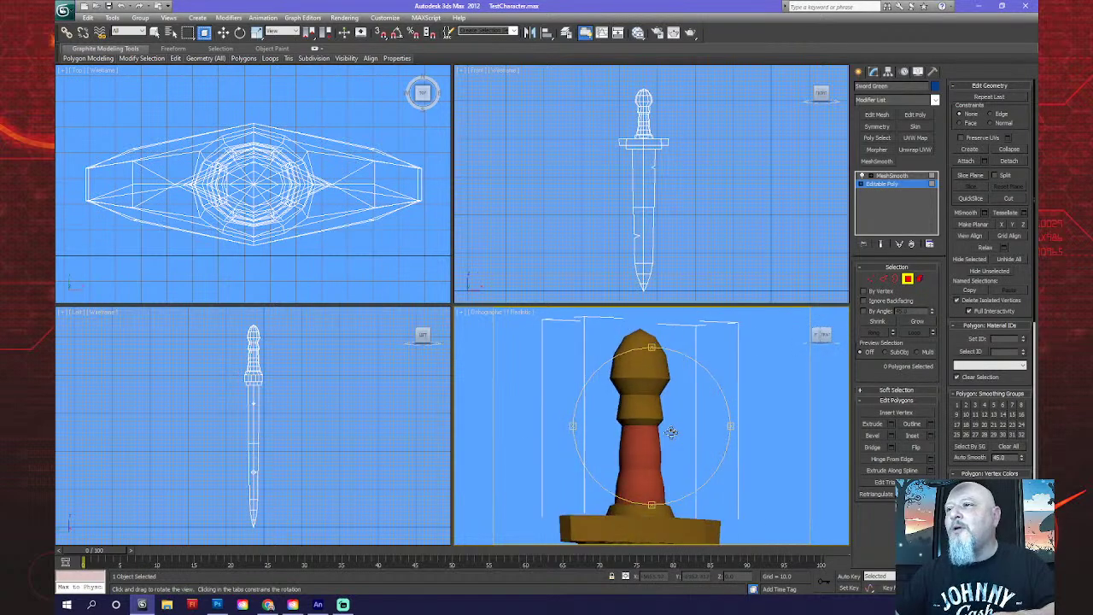
pyautogui.moveTo(639, 382); pyautogui.dragTo(629, 384)
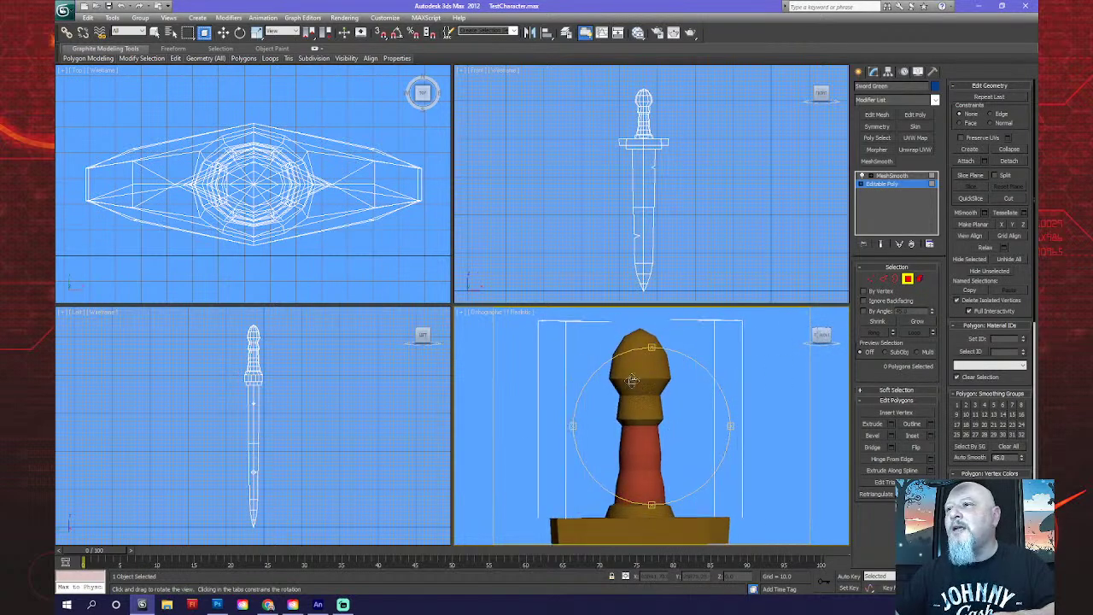
pyautogui.press('q')
pyautogui.scroll(10, 639, 128)
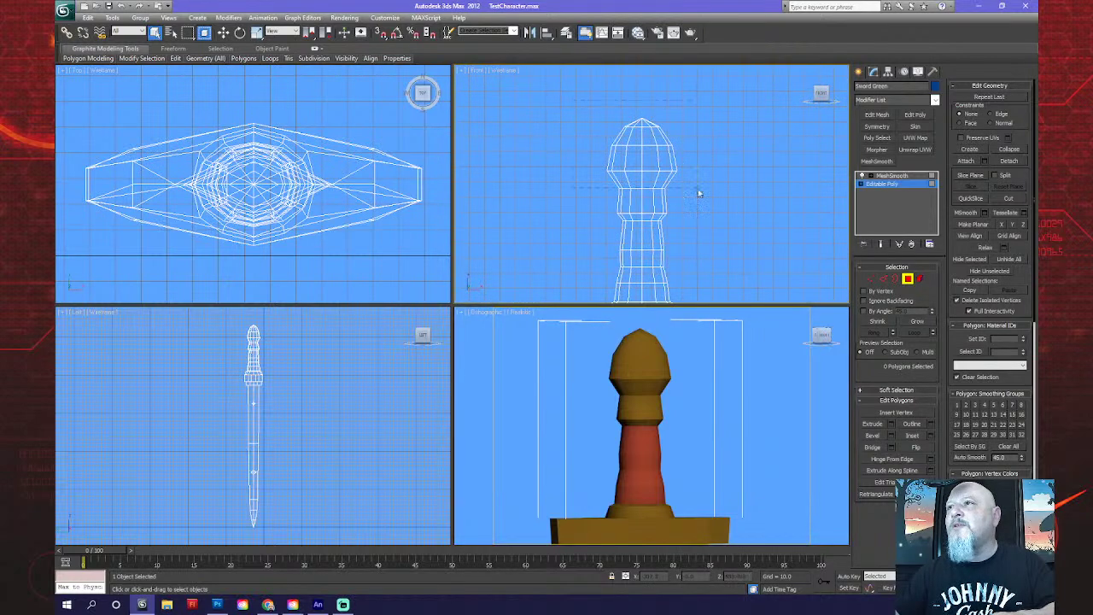
pyautogui.moveTo(709, 212); pyautogui.dragTo(709, 211)
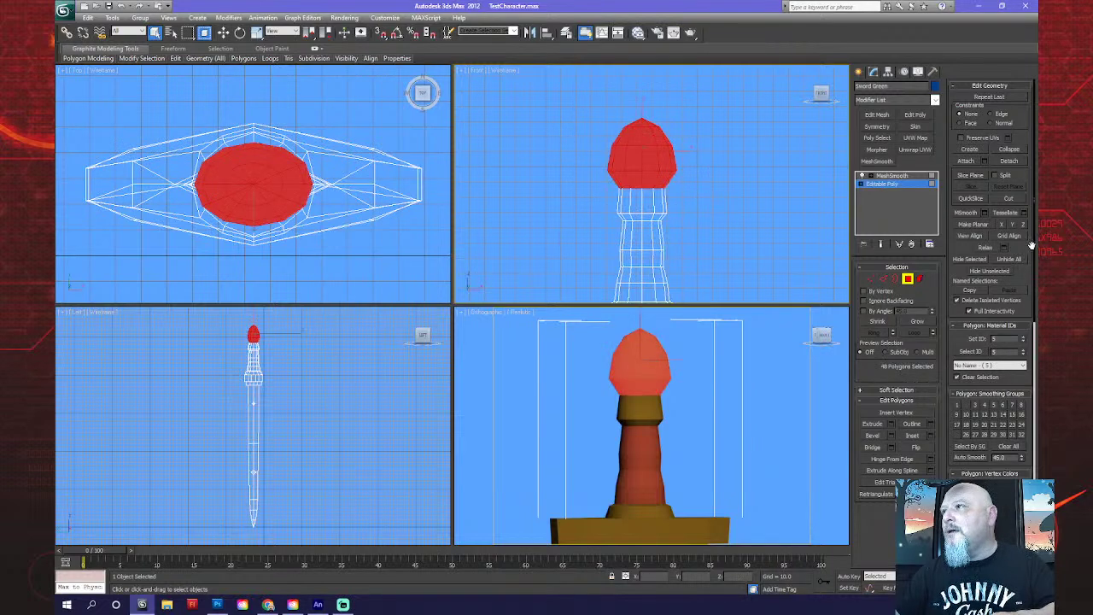
# Limit MeshSmooth to the selected polygons instead of the whole mesh, and separate its smoothing by smoothing groups.
pyautogui.click(894, 176)
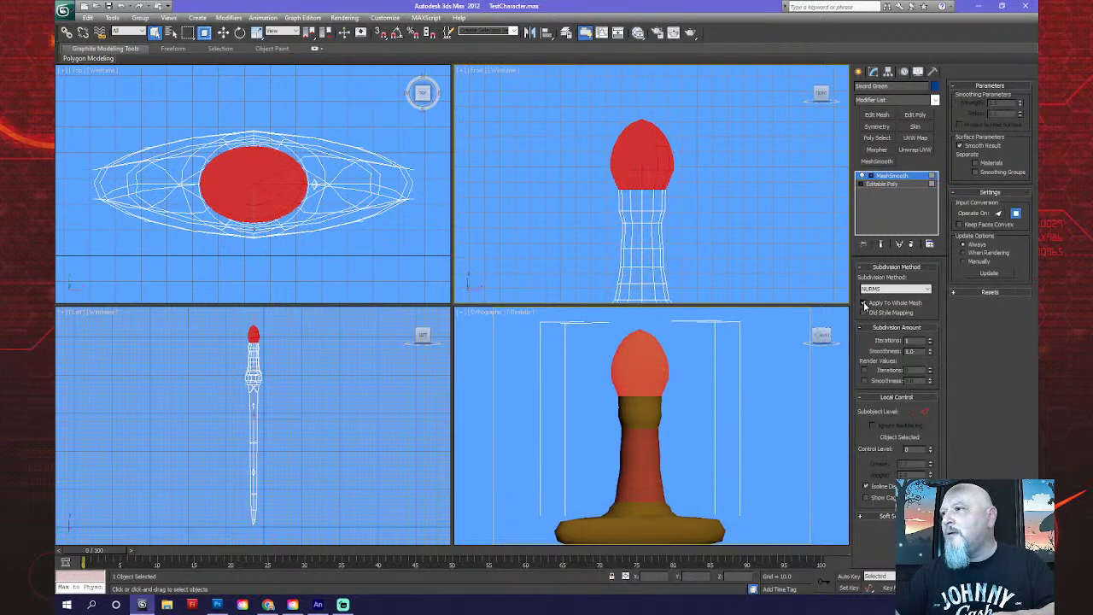
pyautogui.click(864, 304)
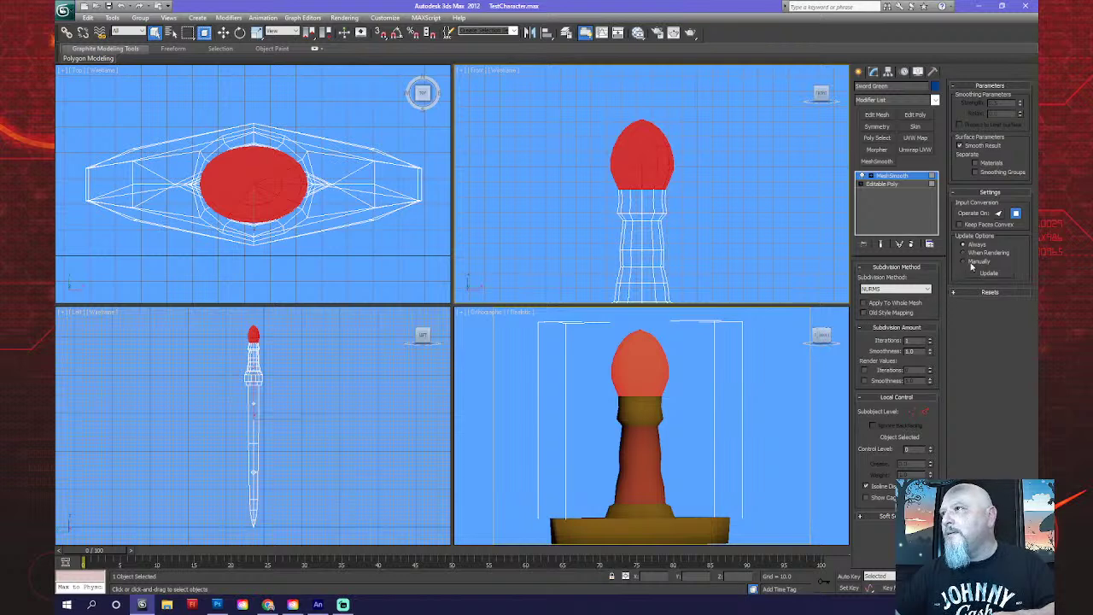
pyautogui.click(975, 172)
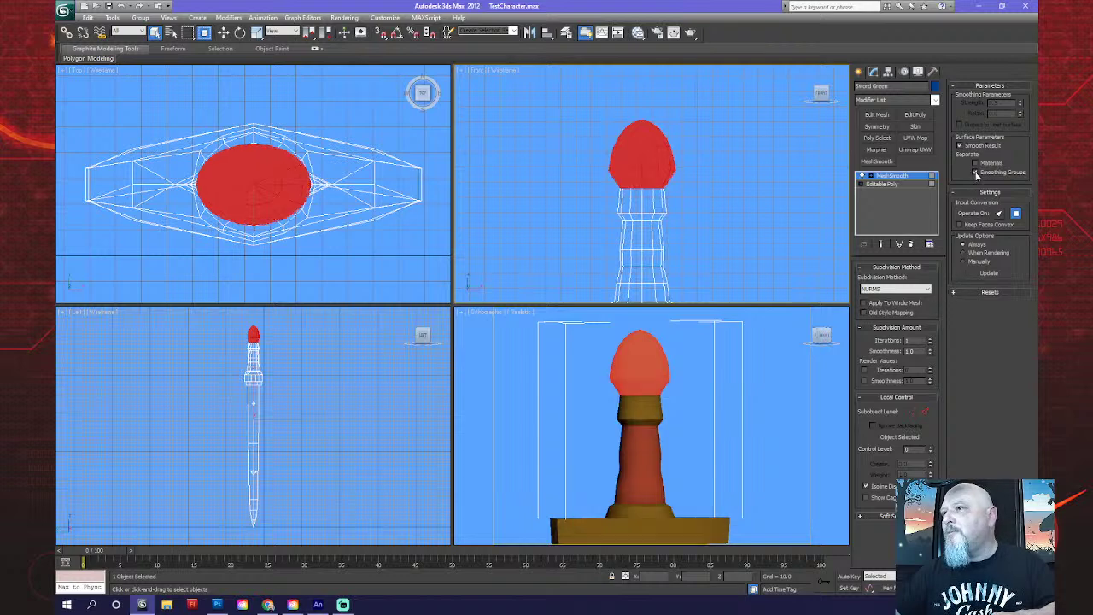
# At the Editable Poly level, add all the red grip polygons to the pommel selection.
pyautogui.scroll(-2, 722, 247)
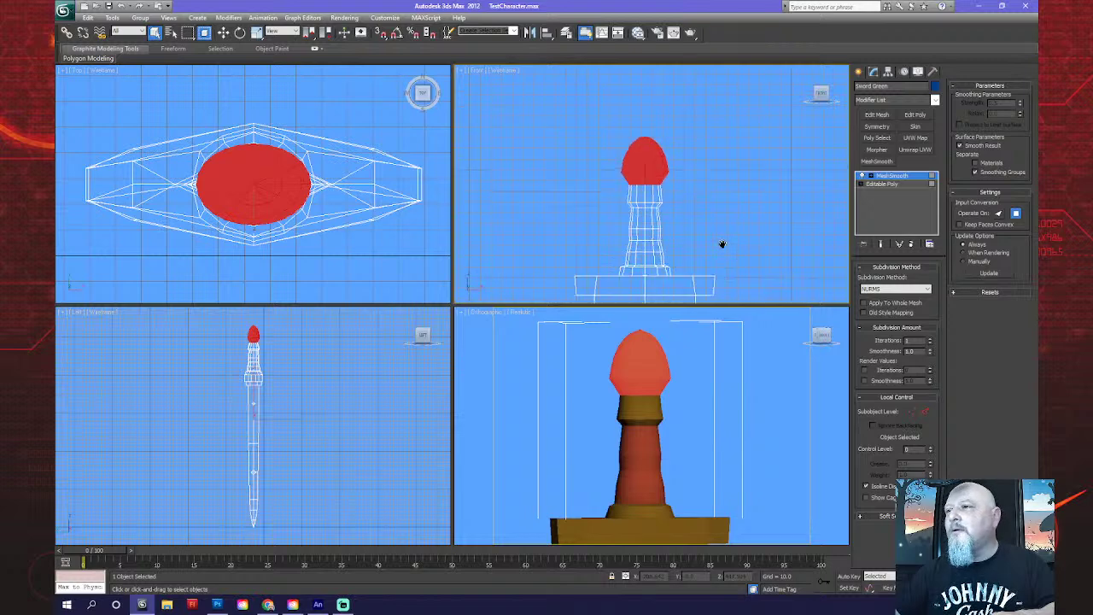
pyautogui.moveTo(719, 241); pyautogui.dragTo(724, 197, button='middle')
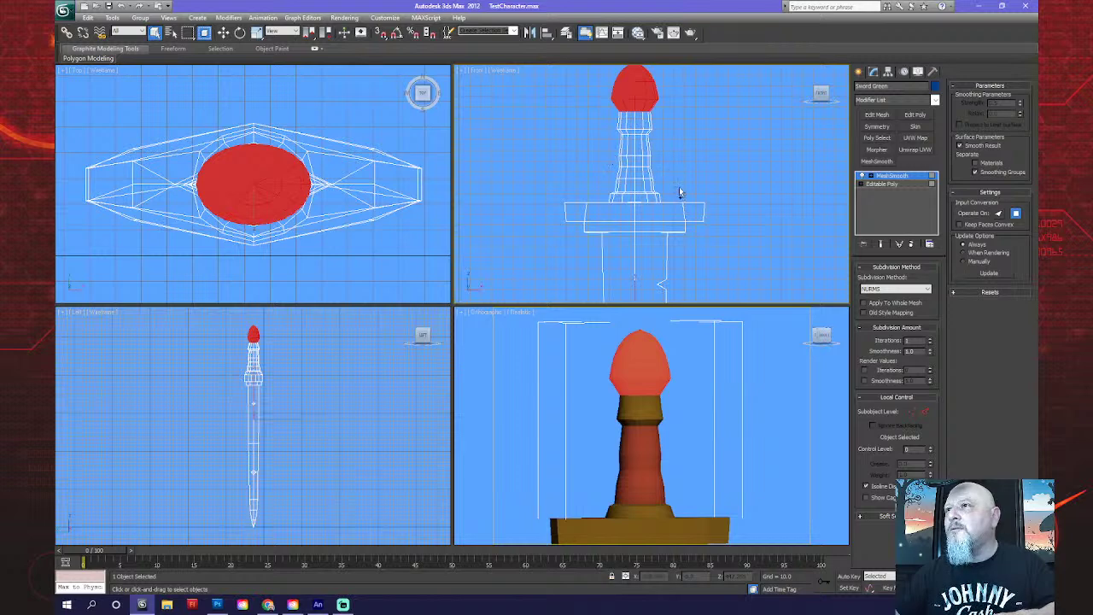
pyautogui.click(884, 183)
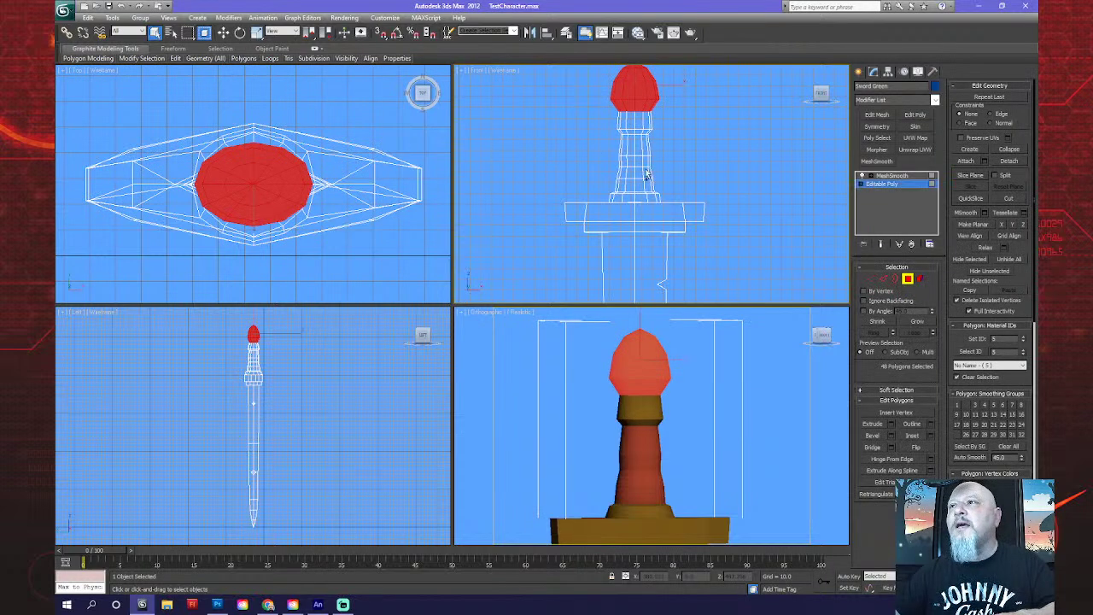
pyautogui.moveTo(667, 182); pyautogui.dragTo(710, 192)
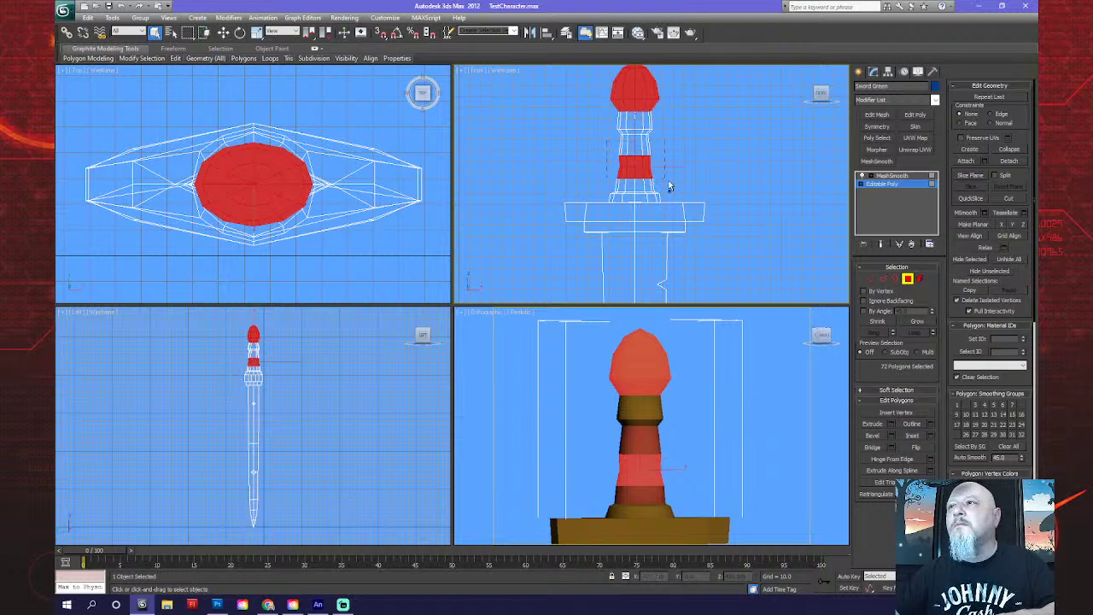
pyautogui.keyDown('ctrl'); pyautogui.moveTo(680, 191); pyautogui.dragTo(680, 191); pyautogui.keyUp('ctrl')
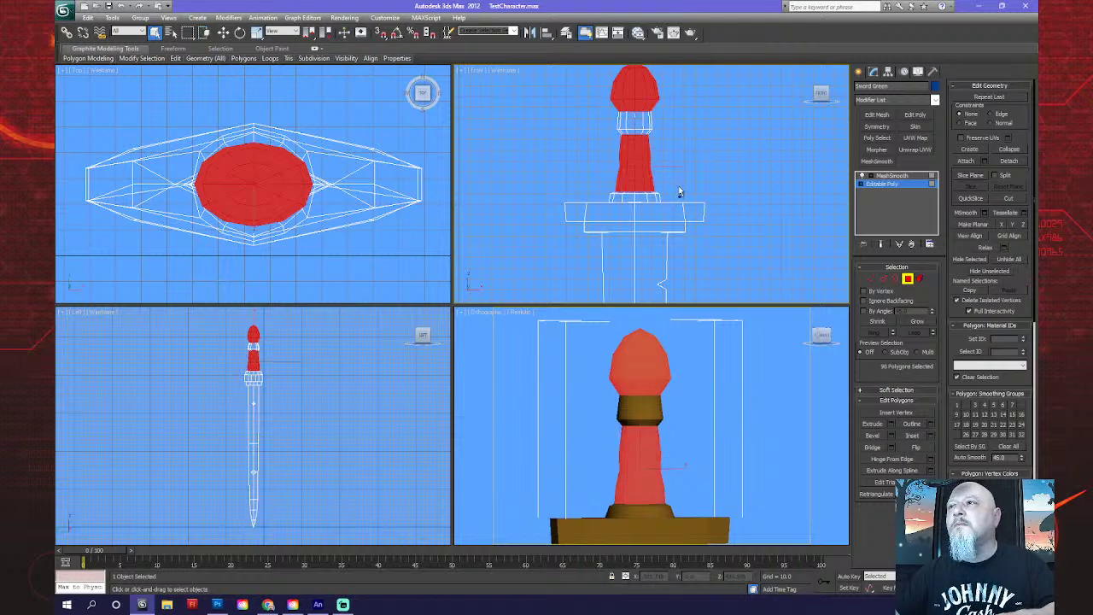
# Set the MeshSmooth iterations to 2 and deselect the sword.
pyautogui.click(899, 176)
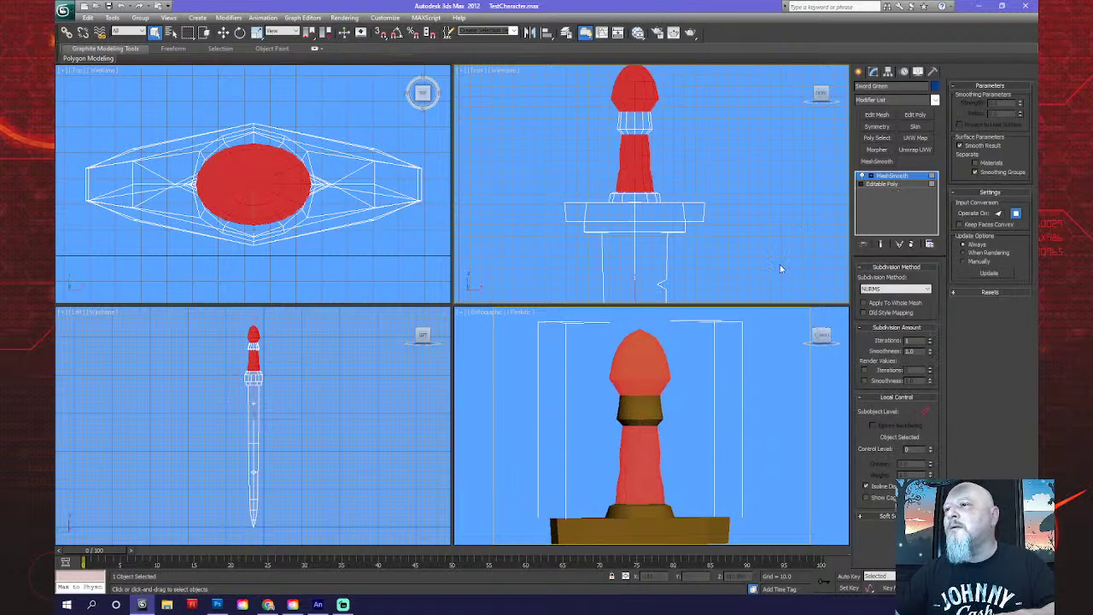
pyautogui.scroll(-2, 740, 233)
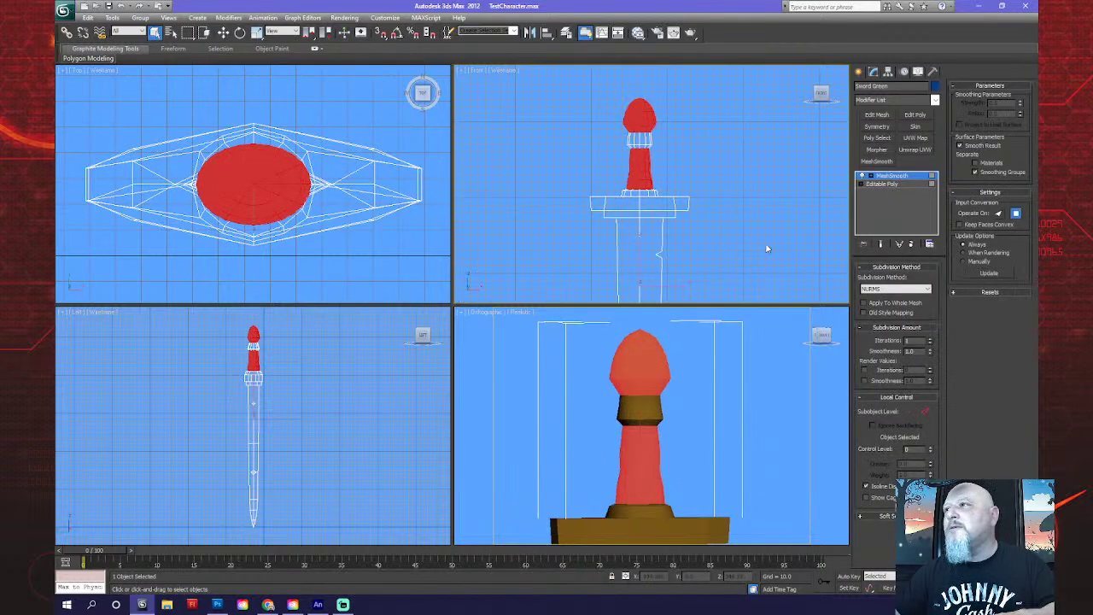
pyautogui.click(929, 339)
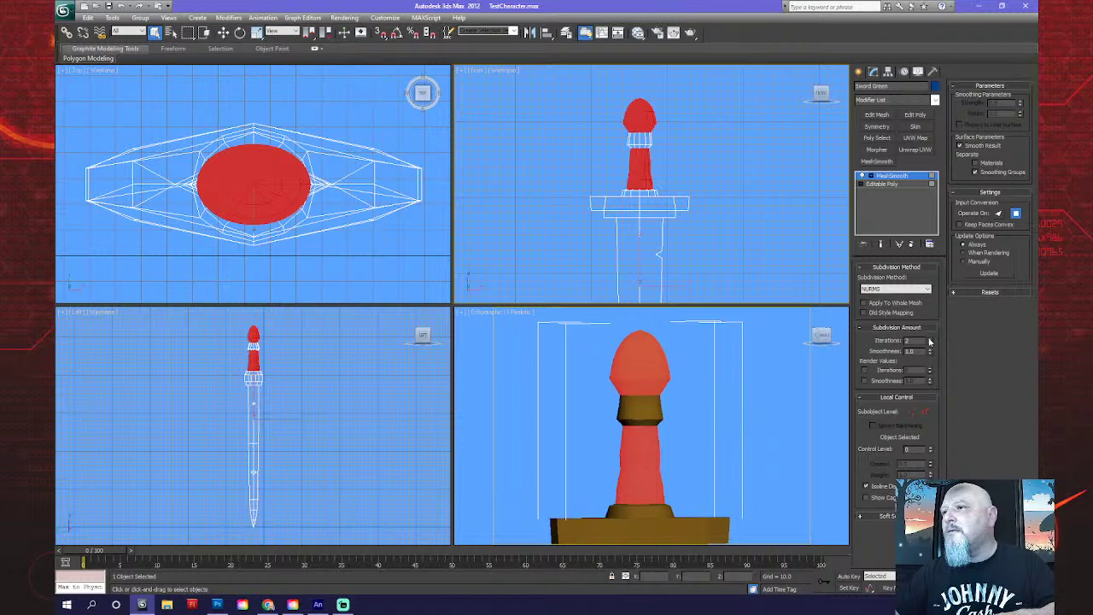
pyautogui.click(753, 224)
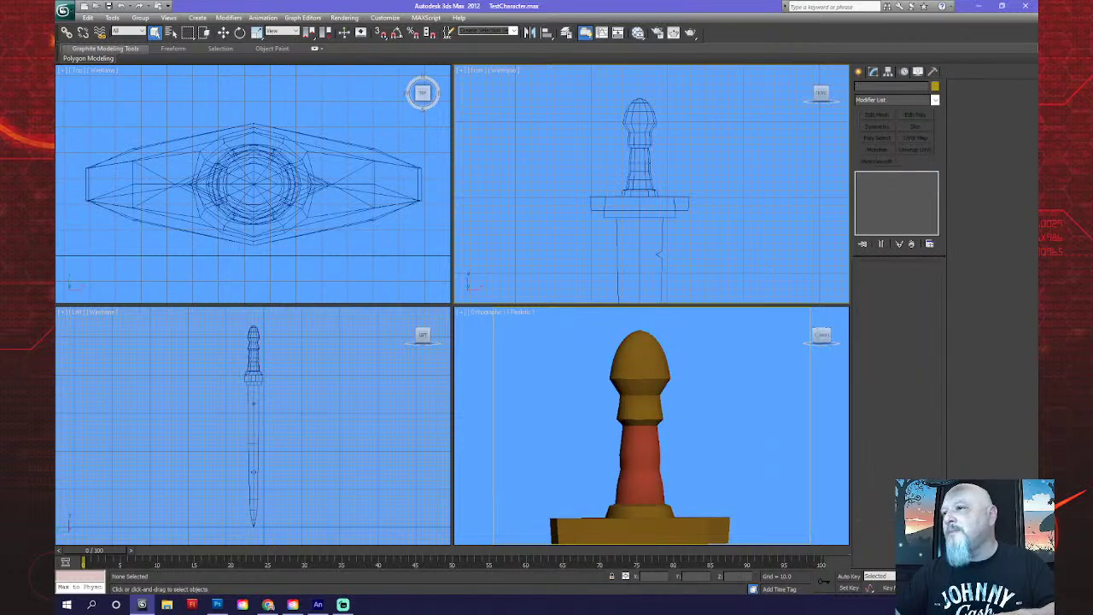
# Examine the whole sword and its smoothed handle from several angles, with the sword selected again.
pyautogui.hotkey('ctrl', 'r')
pyautogui.moveTo(632, 444); pyautogui.dragTo(616, 467)
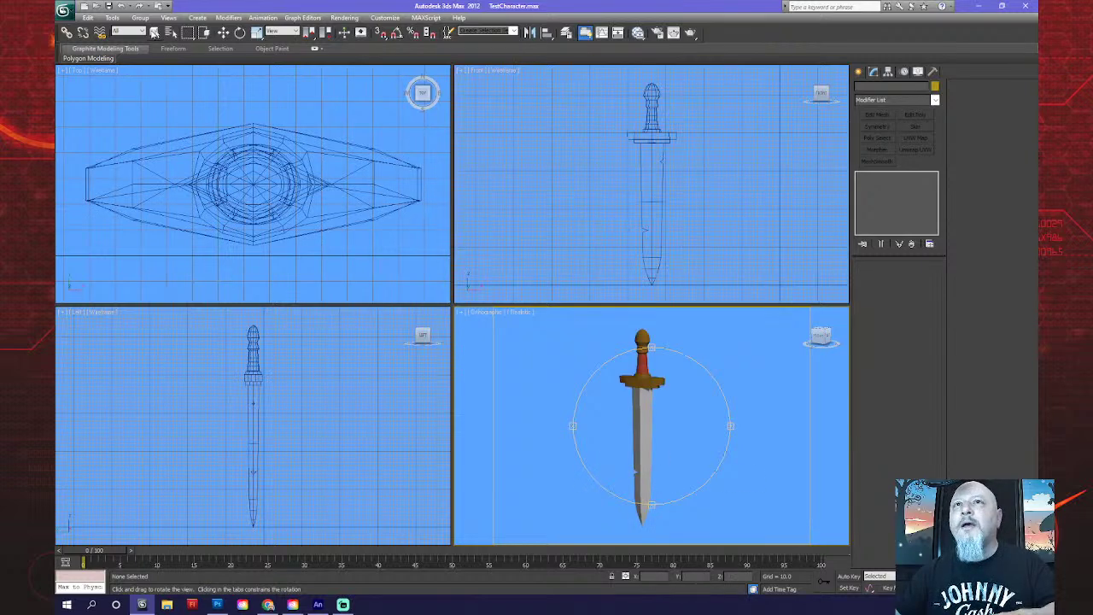
pyautogui.press('q')
pyautogui.click(642, 386)
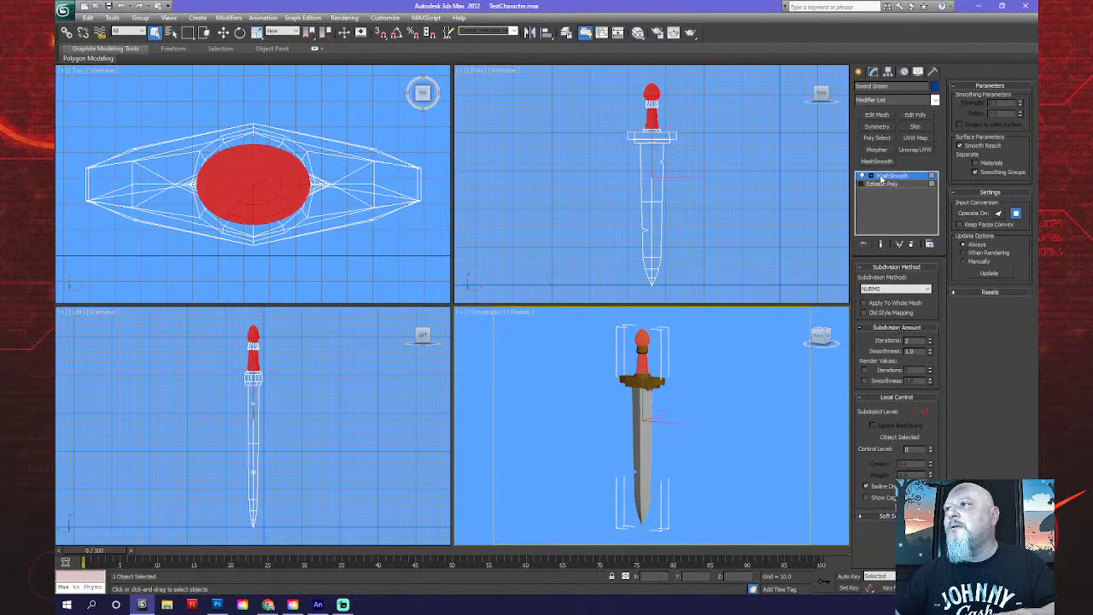
pyautogui.click(862, 74)
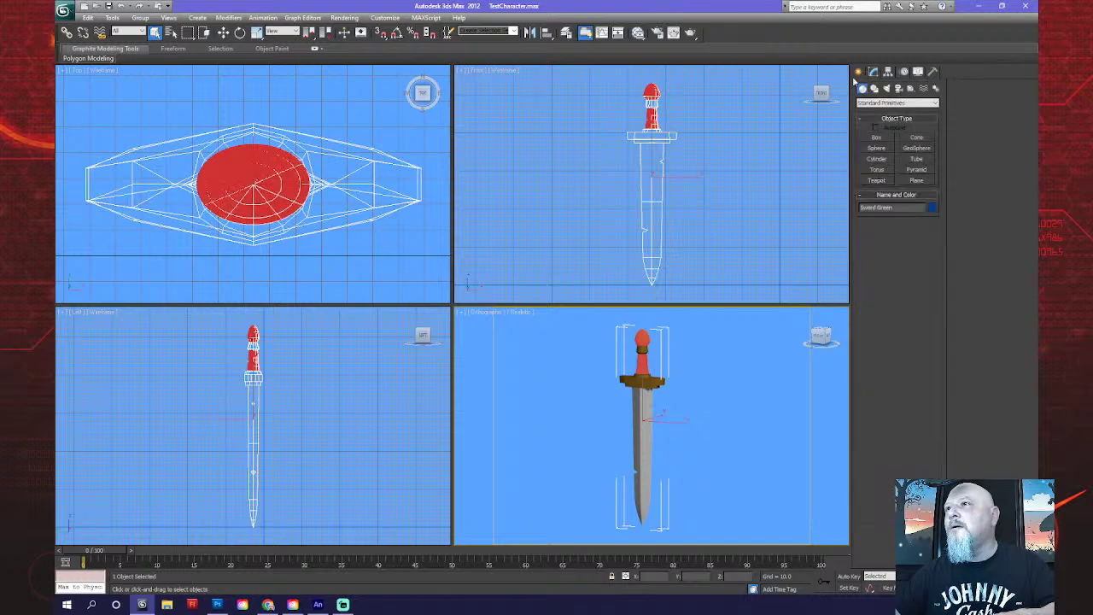
pyautogui.scroll(-2, 719, 385)
pyautogui.scroll(2, 714, 392)
pyautogui.scroll(-2, 747, 231)
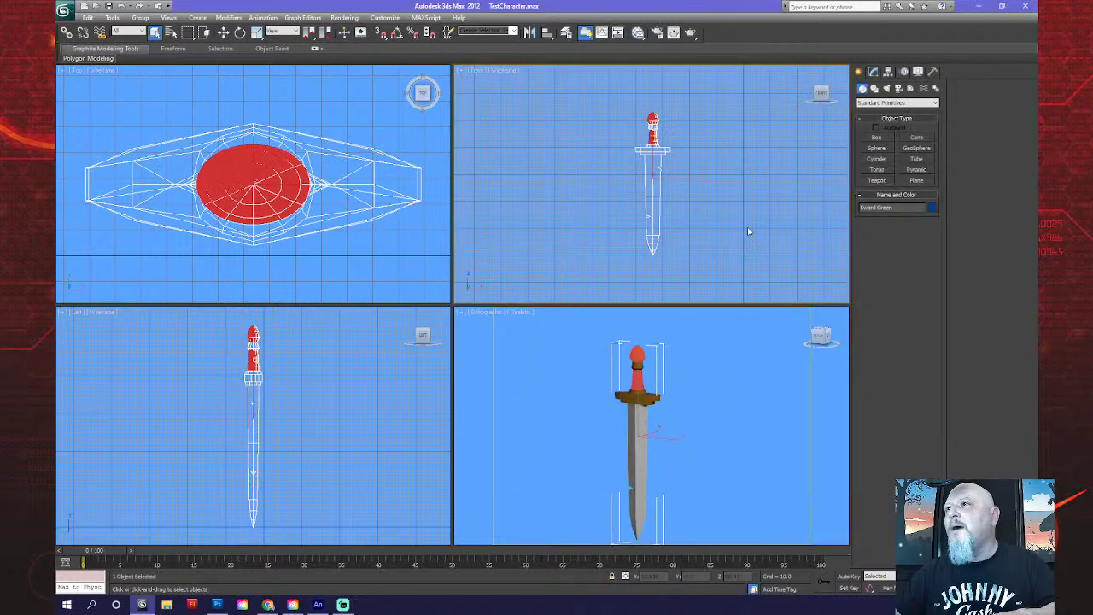
pyautogui.click(873, 73)
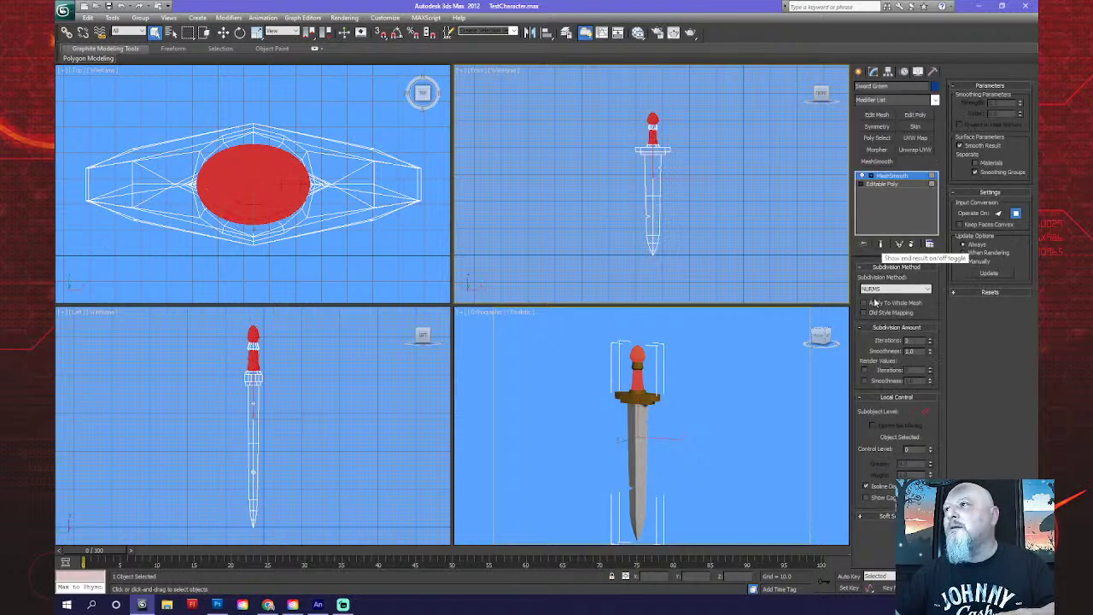
pyautogui.hotkey('ctrl', 'r')
pyautogui.moveTo(688, 444); pyautogui.dragTo(693, 493)
# At the Editable Poly level, reduce the polygon selection to the pommel only and return to the MeshSmooth modifier with the whole sword in view.
pyautogui.click(882, 185)
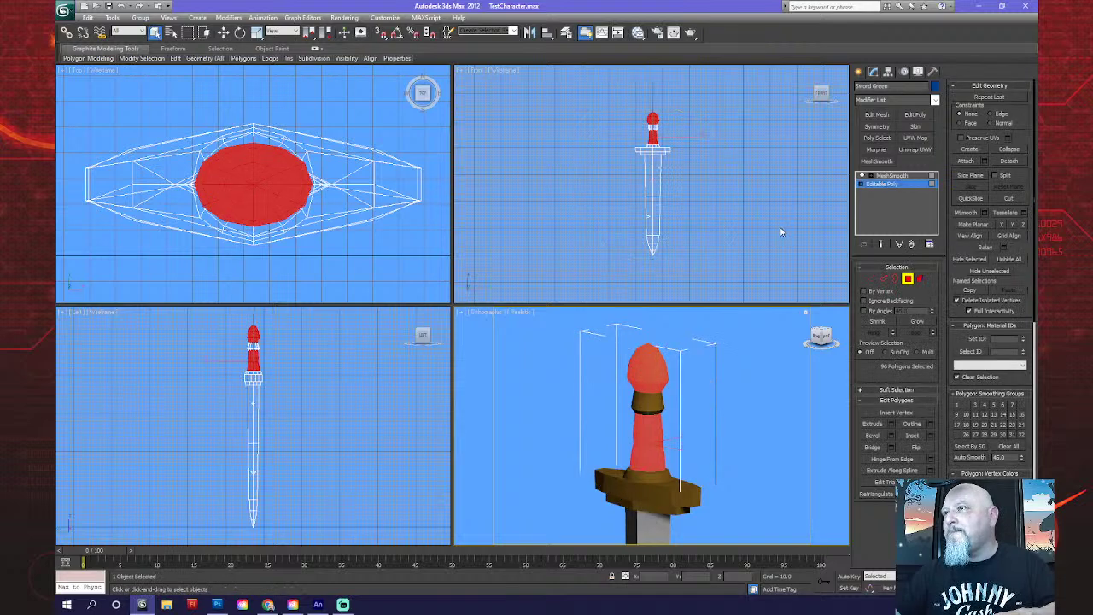
pyautogui.scroll(5, 737, 222)
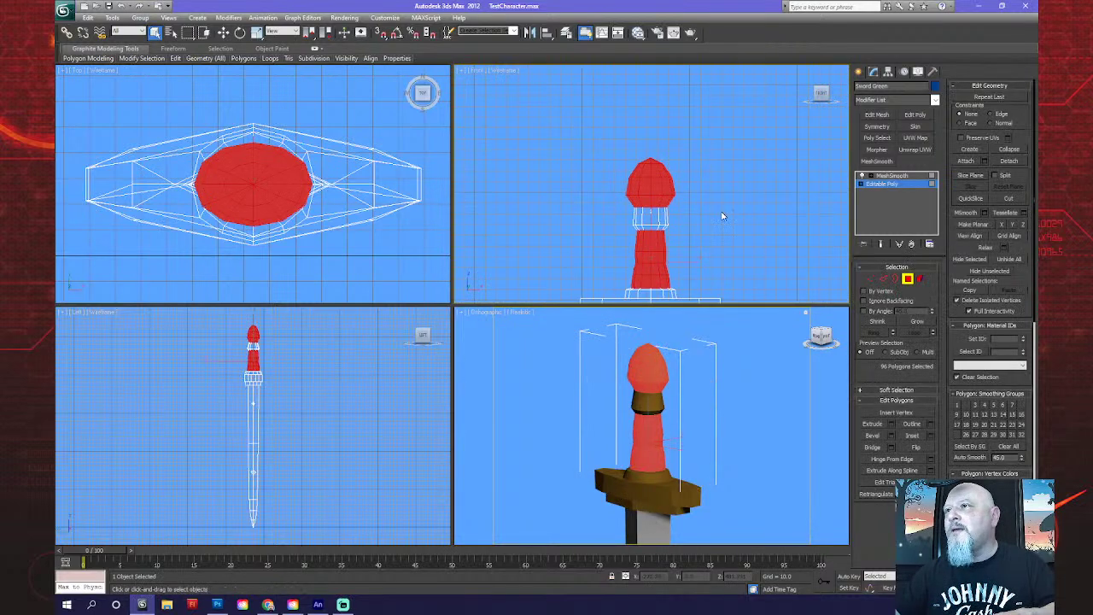
pyautogui.rightClick(722, 213)
pyautogui.click(572, 220)
pyautogui.keyDown('shift'); pyautogui.moveTo(588, 219); pyautogui.dragTo(491, 206); pyautogui.keyUp('shift')
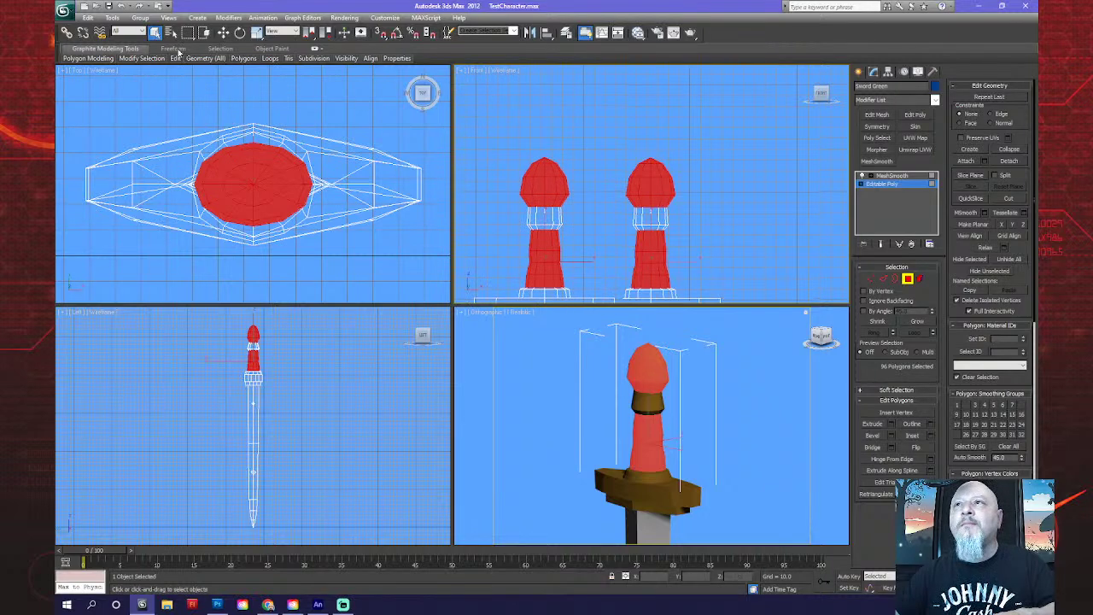
pyautogui.click(518, 142)
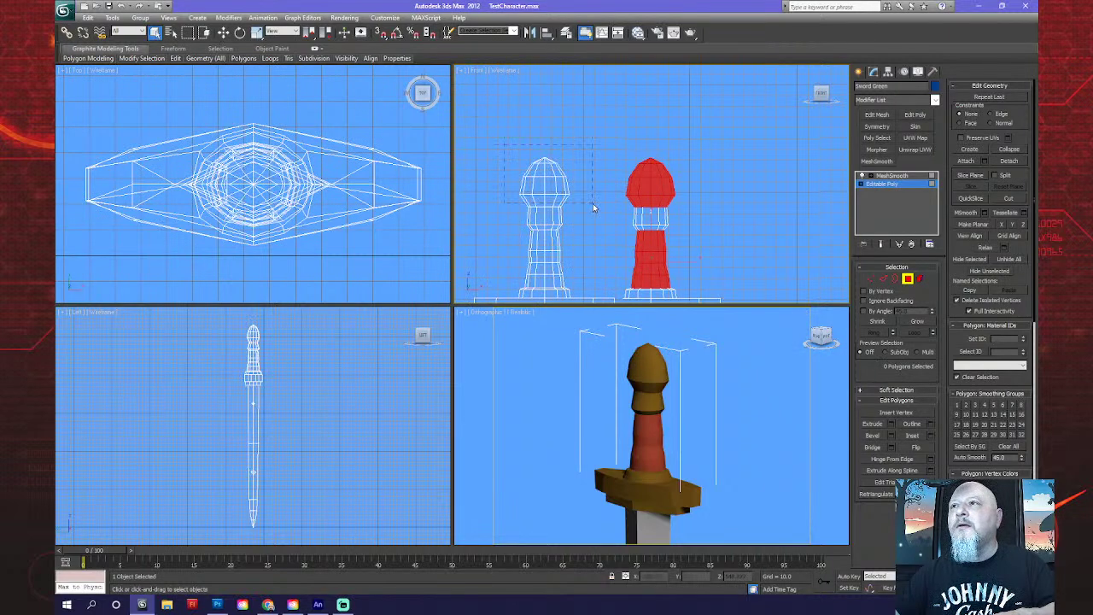
pyautogui.hotkey('ctrl', 'z')
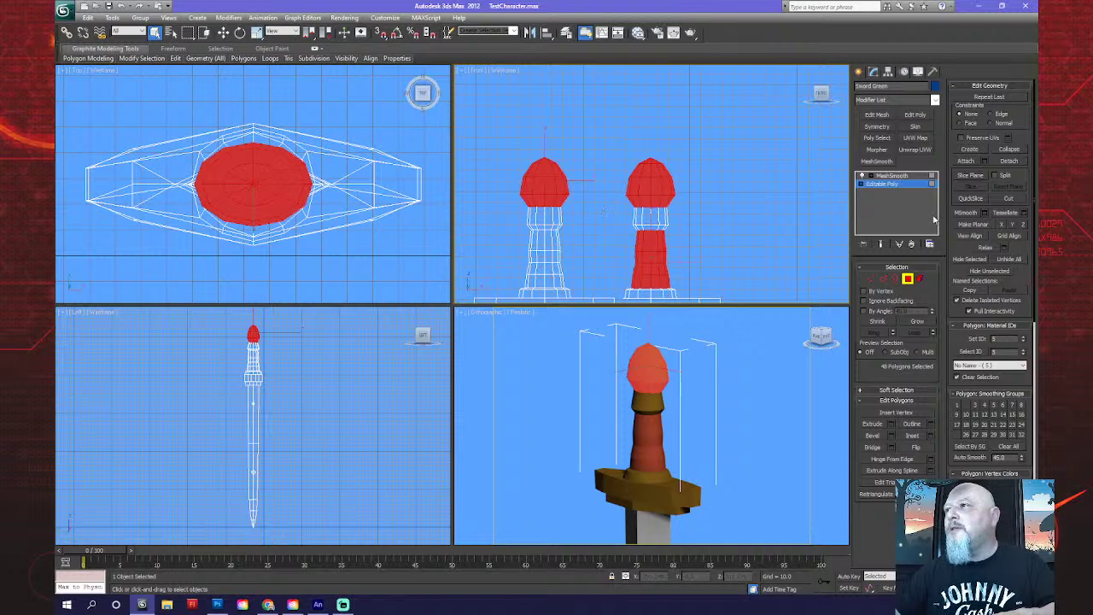
pyautogui.click(892, 175)
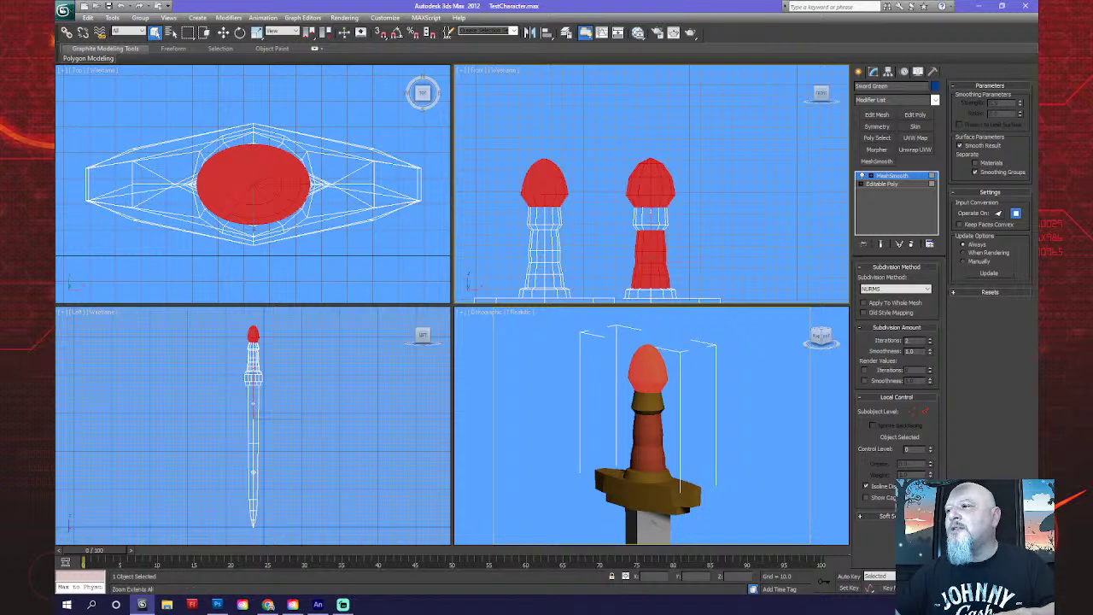
pyautogui.hotkey('alt', 'q')
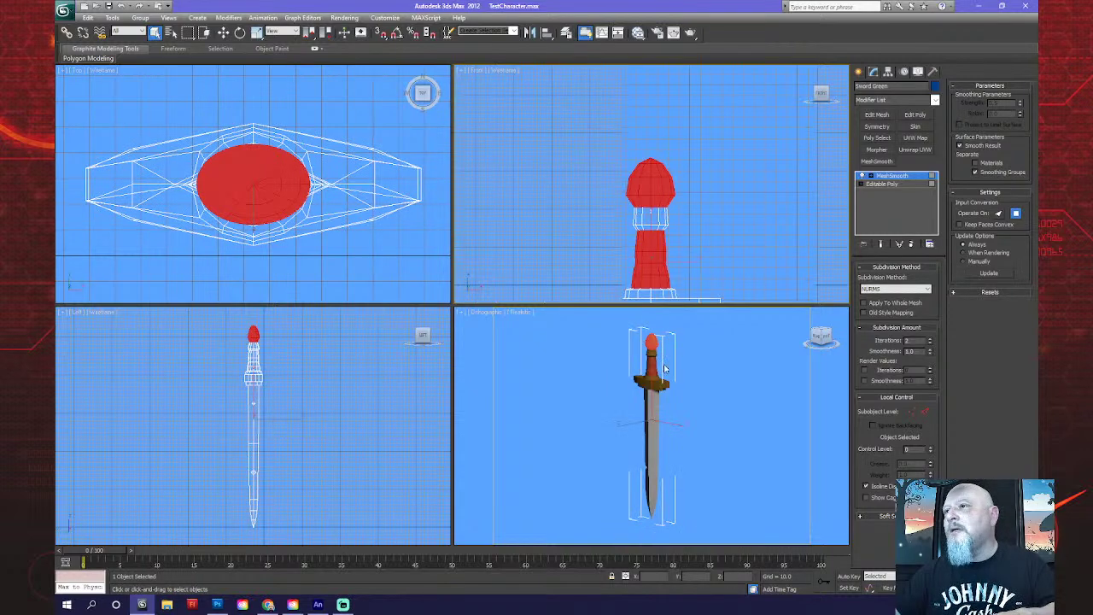
# Collapse the sword's entire modifier stack, including MeshSmooth, into a single Editable Poly.
pyautogui.scroll(8, 717, 391)
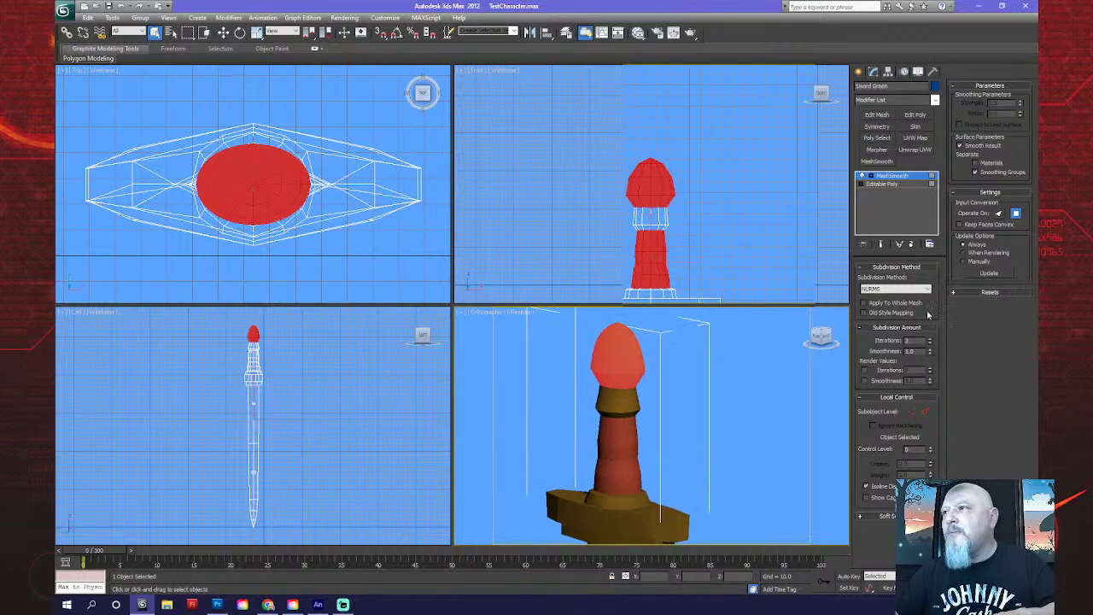
pyautogui.rightClick(900, 177)
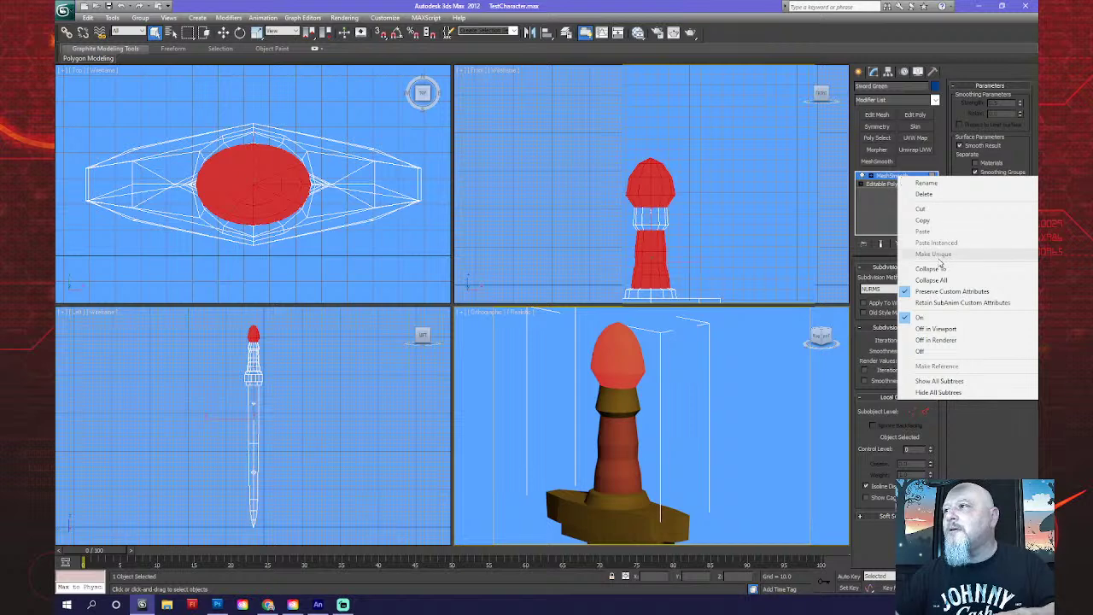
pyautogui.click(934, 280)
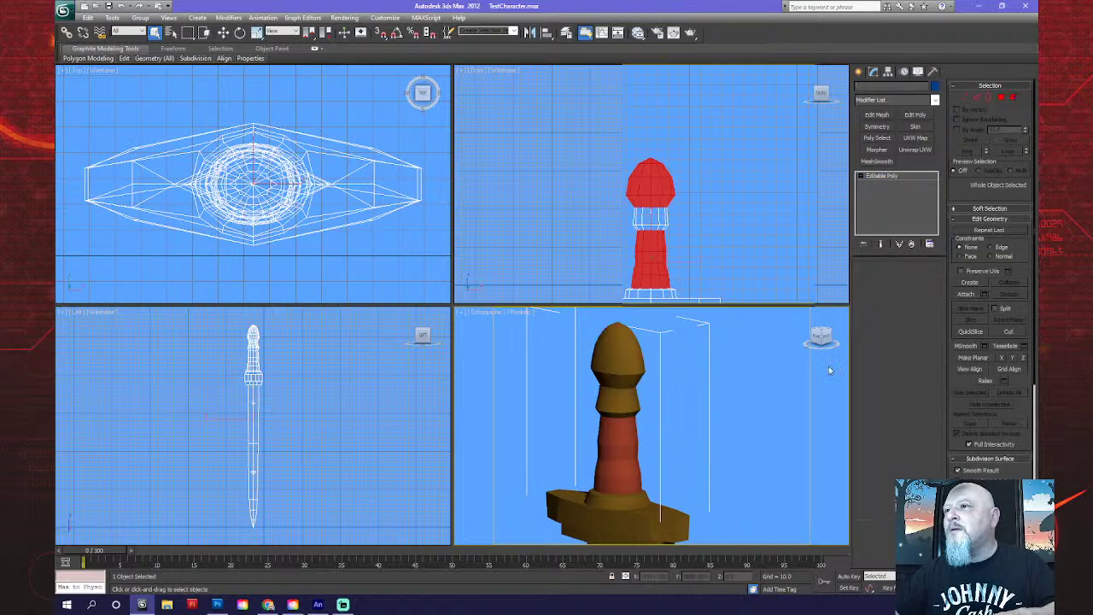
# Examine the collapsed sword's pommel and handle mesh up close, and the whole sword from several angles.
pyautogui.scroll(8, 310, 461)
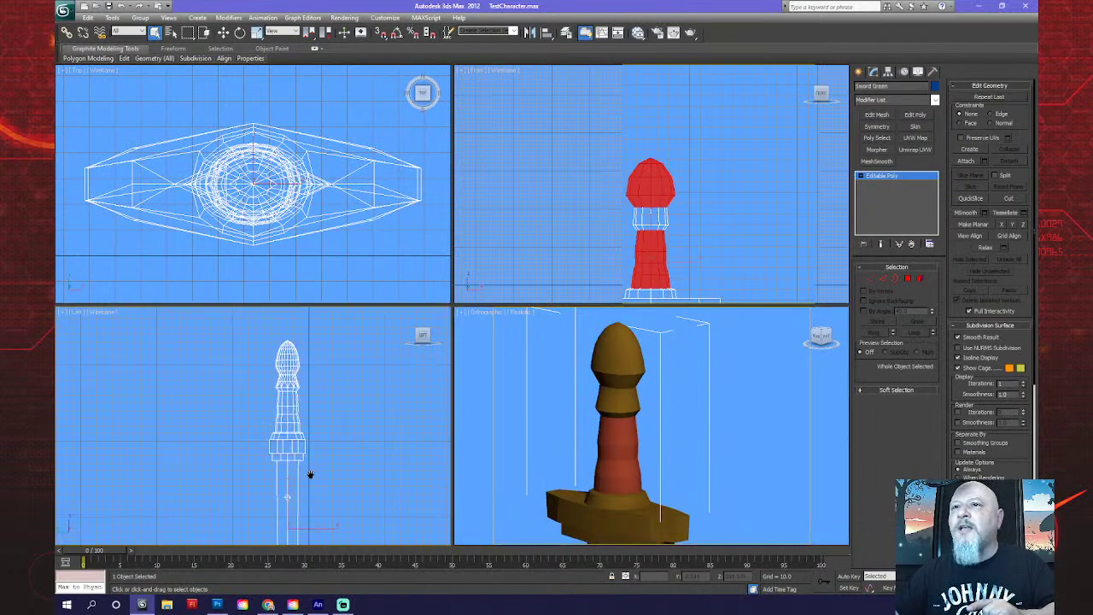
pyautogui.moveTo(345, 393); pyautogui.dragTo(321, 503, button='middle')
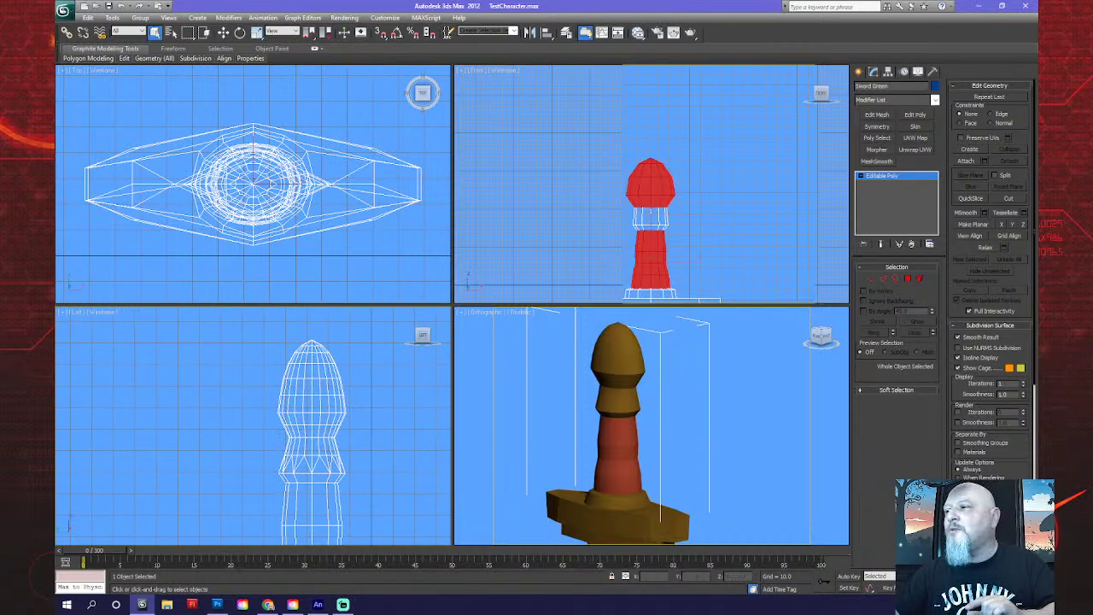
pyautogui.hotkey('ctrl', 'r')
pyautogui.moveTo(292, 436); pyautogui.dragTo(333, 442)
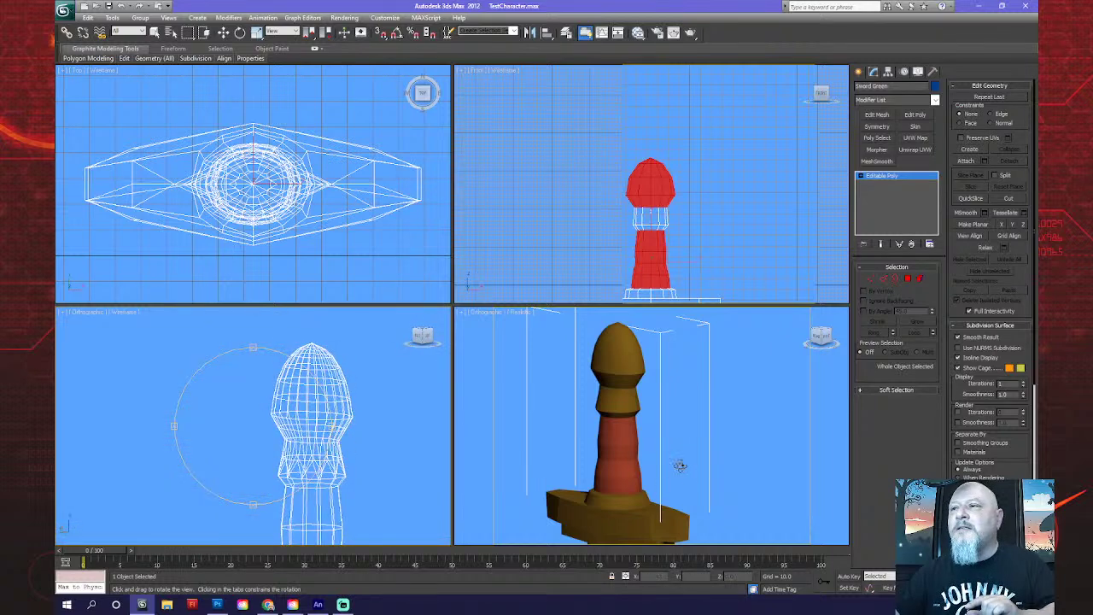
pyautogui.moveTo(618, 446); pyautogui.dragTo(673, 430)
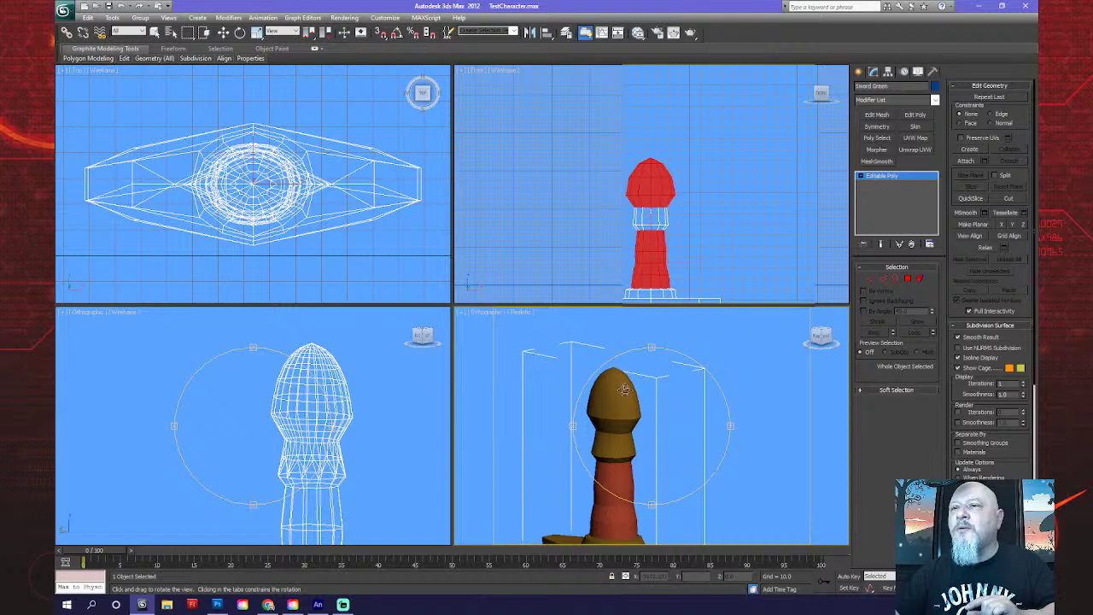
pyautogui.moveTo(640, 407); pyautogui.dragTo(660, 439)
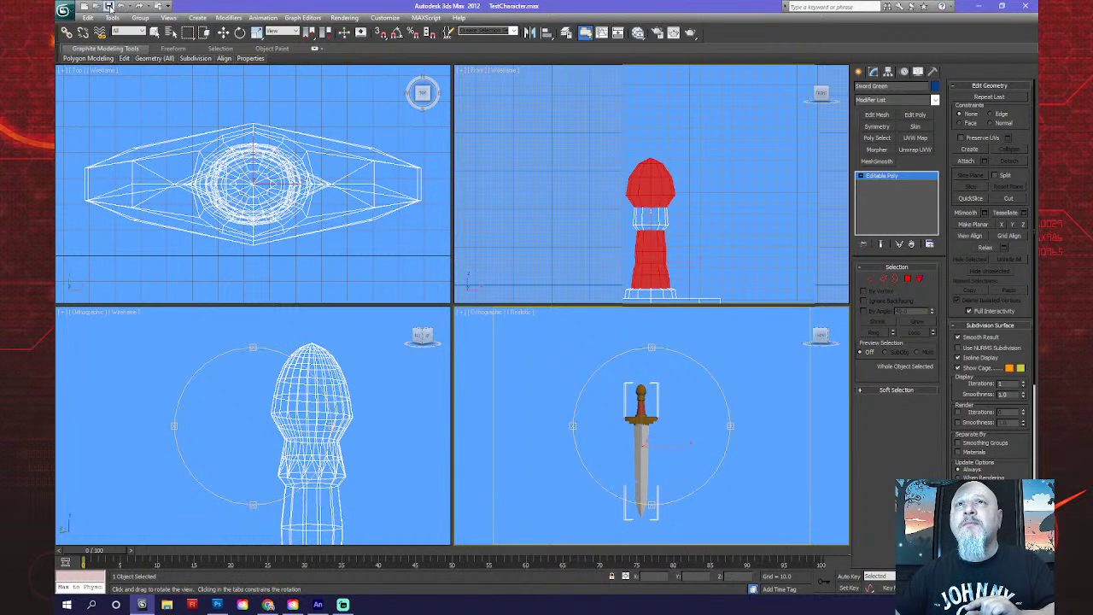
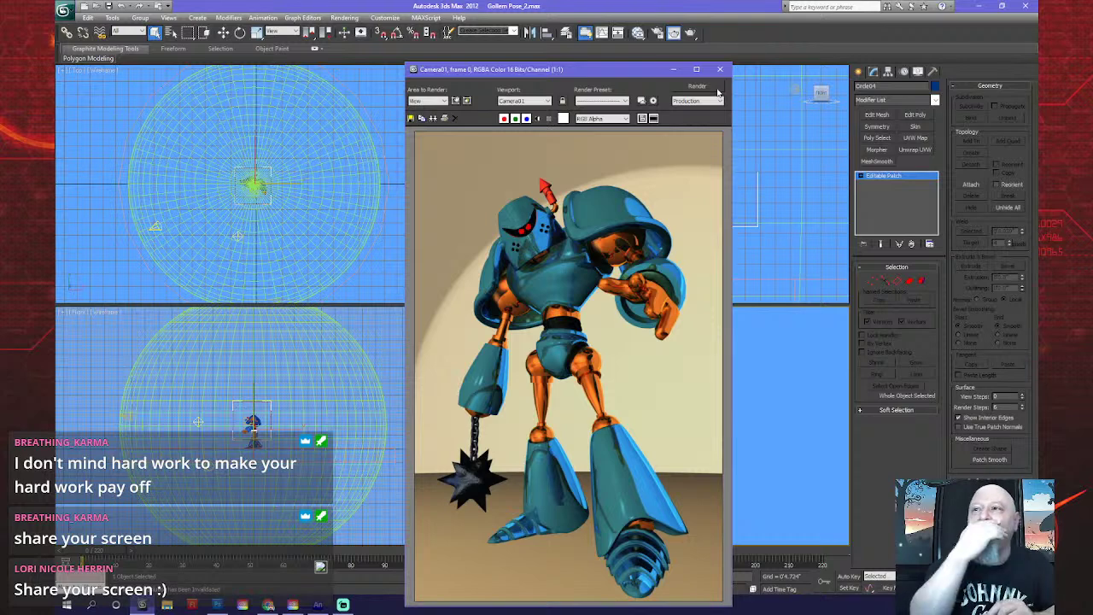
# Close the rendered image of the robot and unhide all objects in the Gollem Pose_2 scene.
pyautogui.click(718, 91)
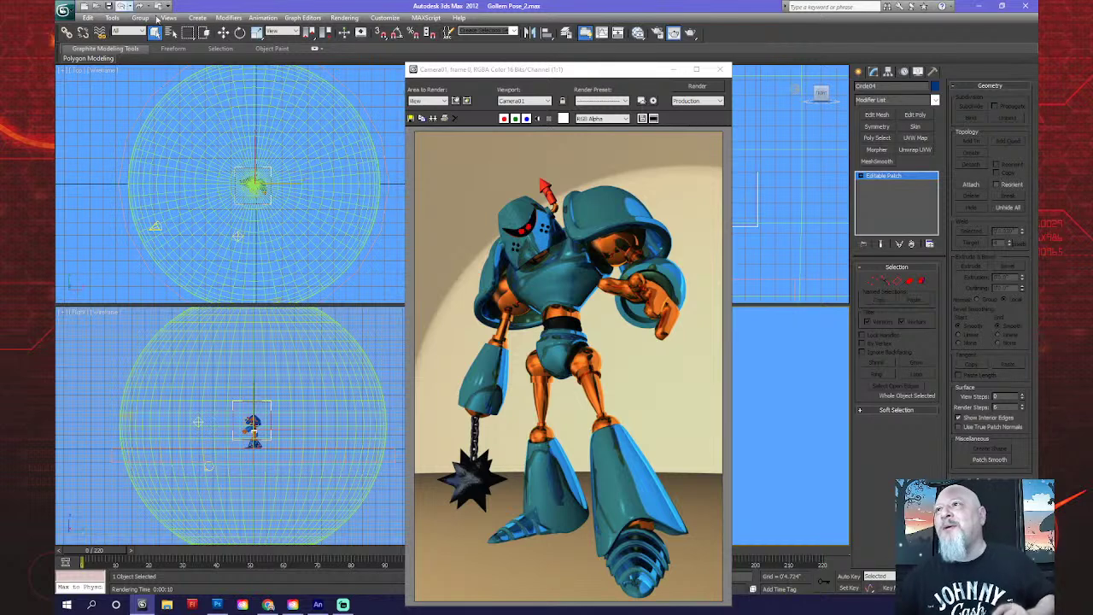
pyautogui.click(719, 68)
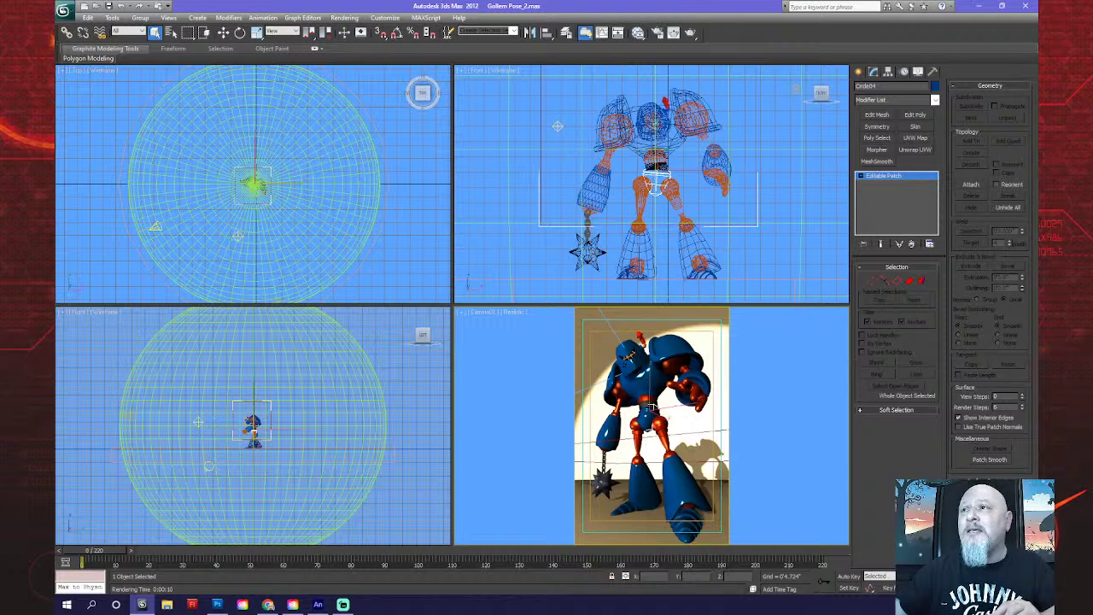
pyautogui.click(917, 71)
pyautogui.click(896, 373)
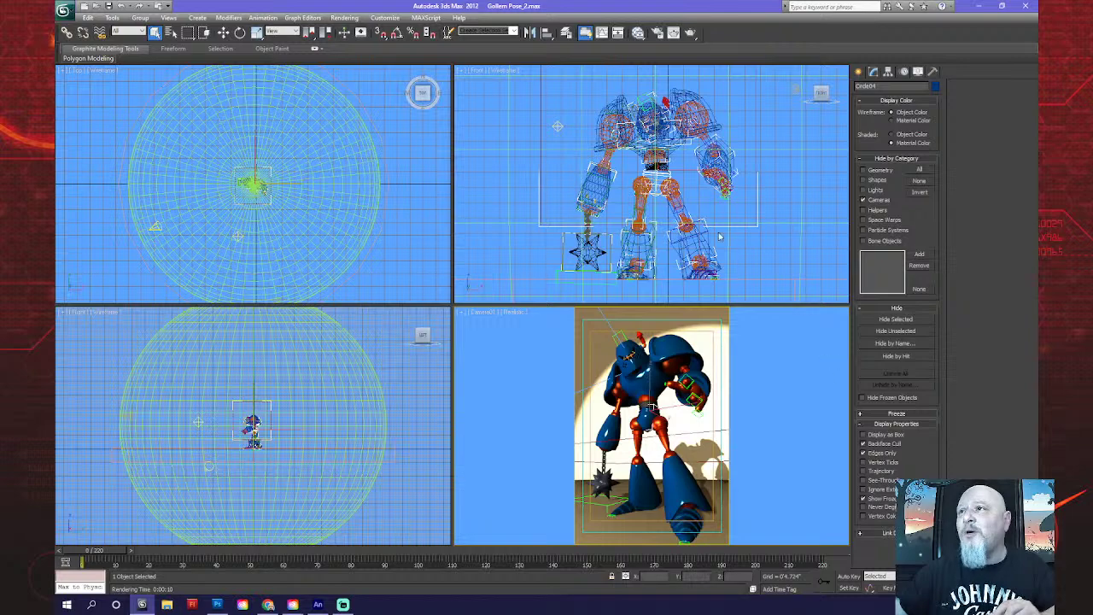
# Try to rotate the robot's pelvis piece, right thigh bone and waist capsule in the front view.
pyautogui.scroll(4, 700, 257)
pyautogui.moveTo(680, 274); pyautogui.dragTo(663, 298, button='middle')
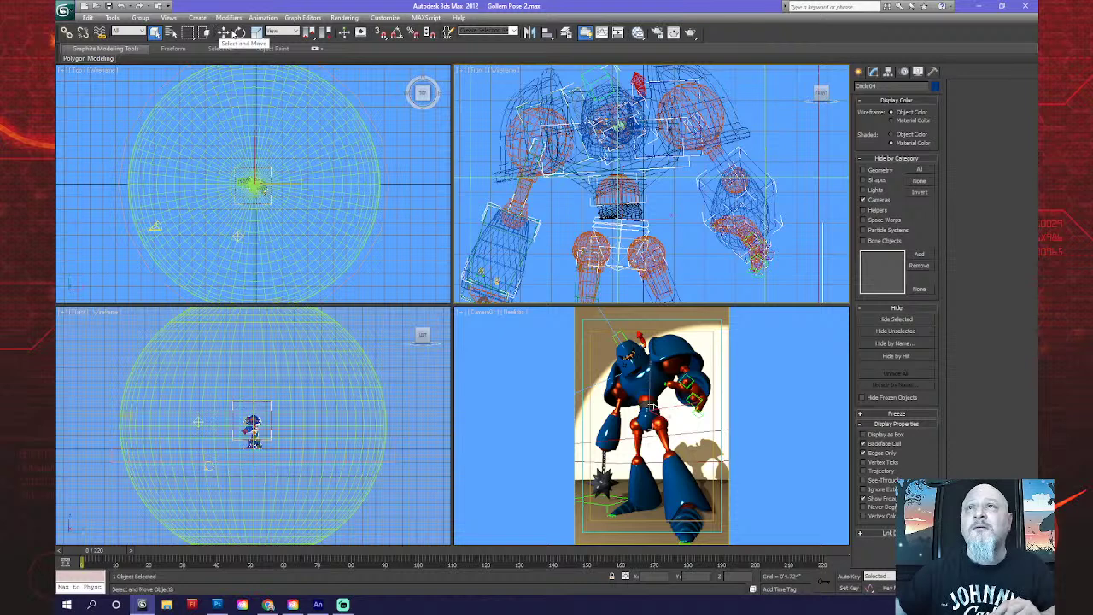
pyautogui.click(240, 33)
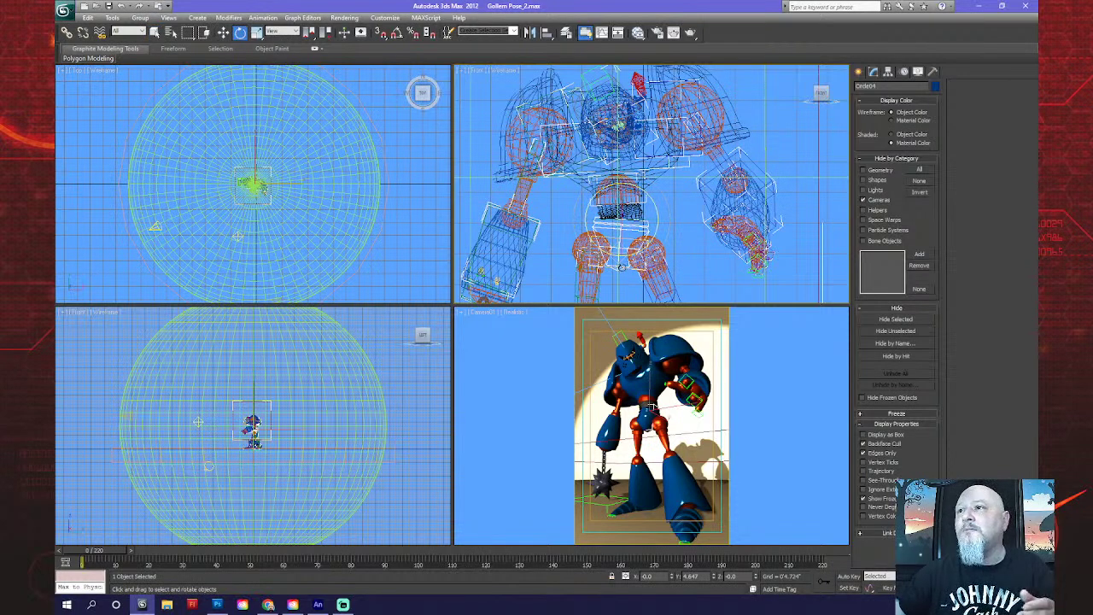
pyautogui.moveTo(588, 212); pyautogui.dragTo(568, 292)
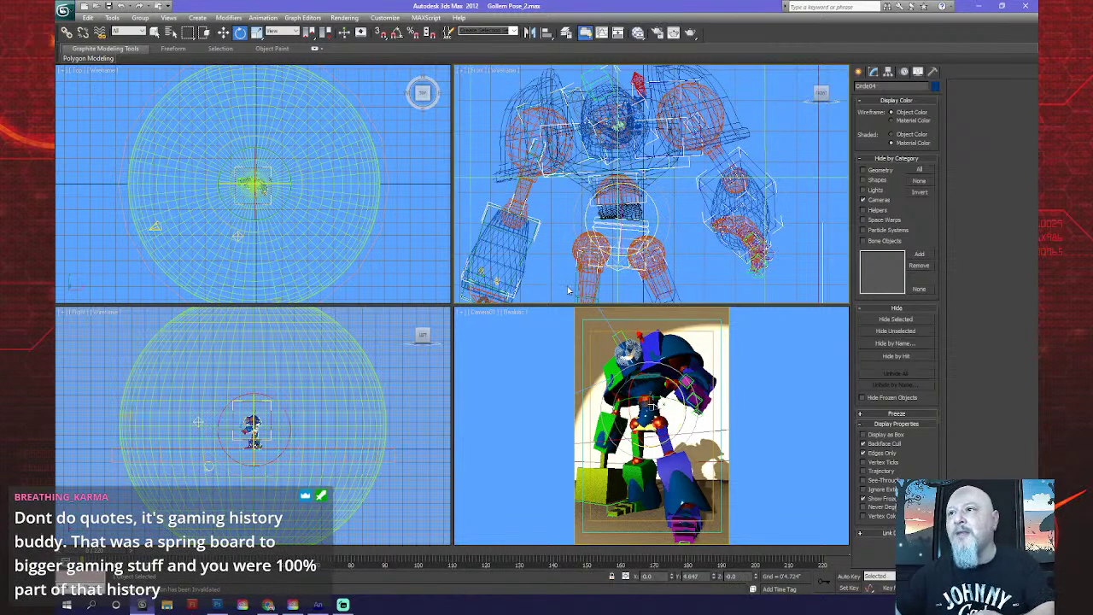
pyautogui.click(575, 282)
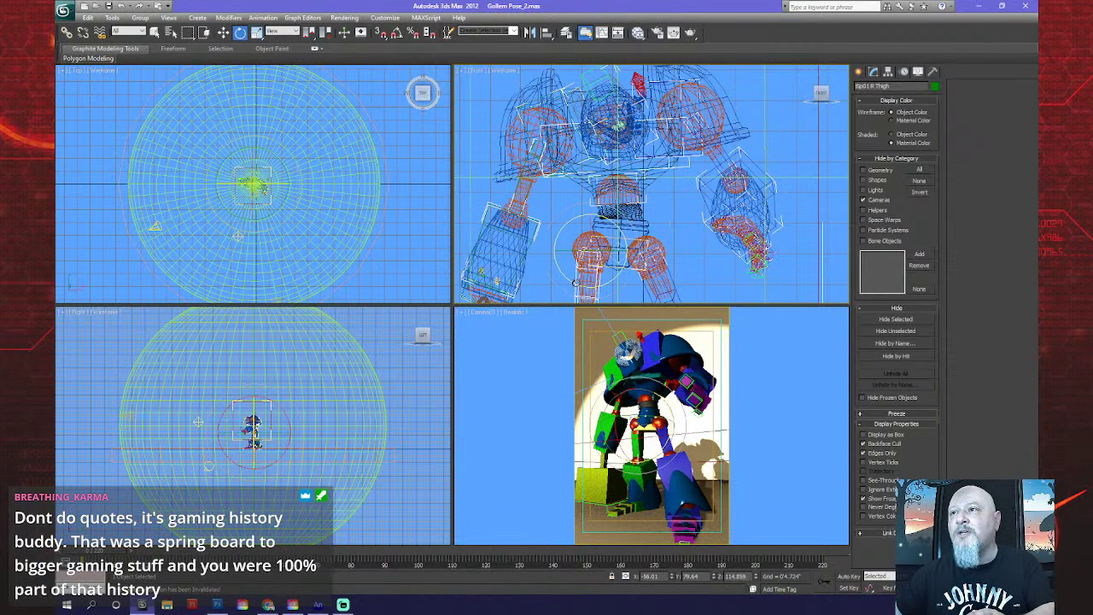
pyautogui.moveTo(574, 284); pyautogui.dragTo(580, 287)
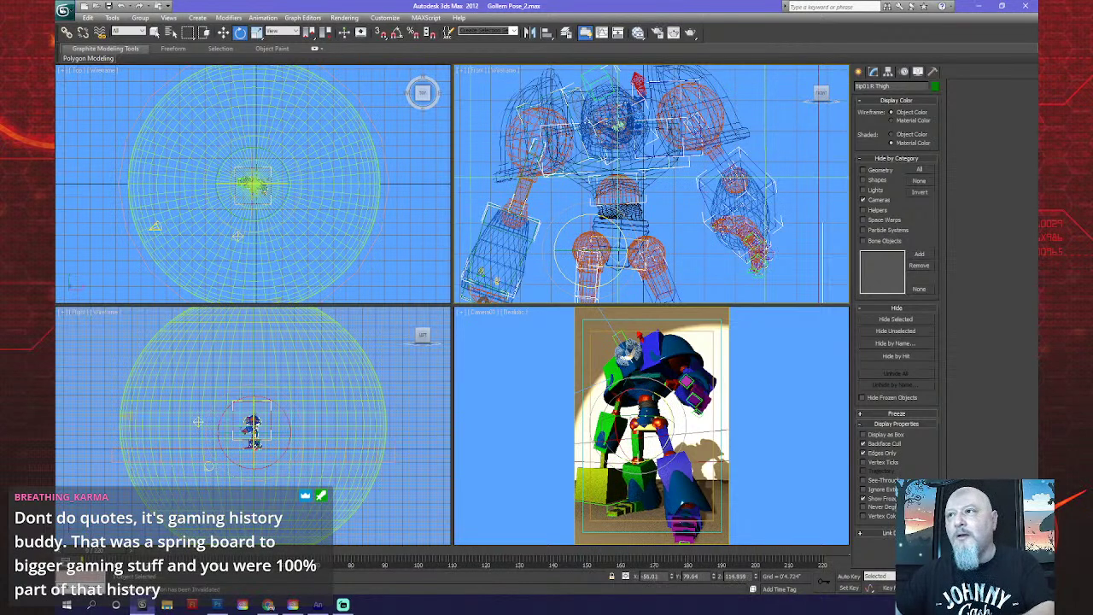
pyautogui.click(632, 200)
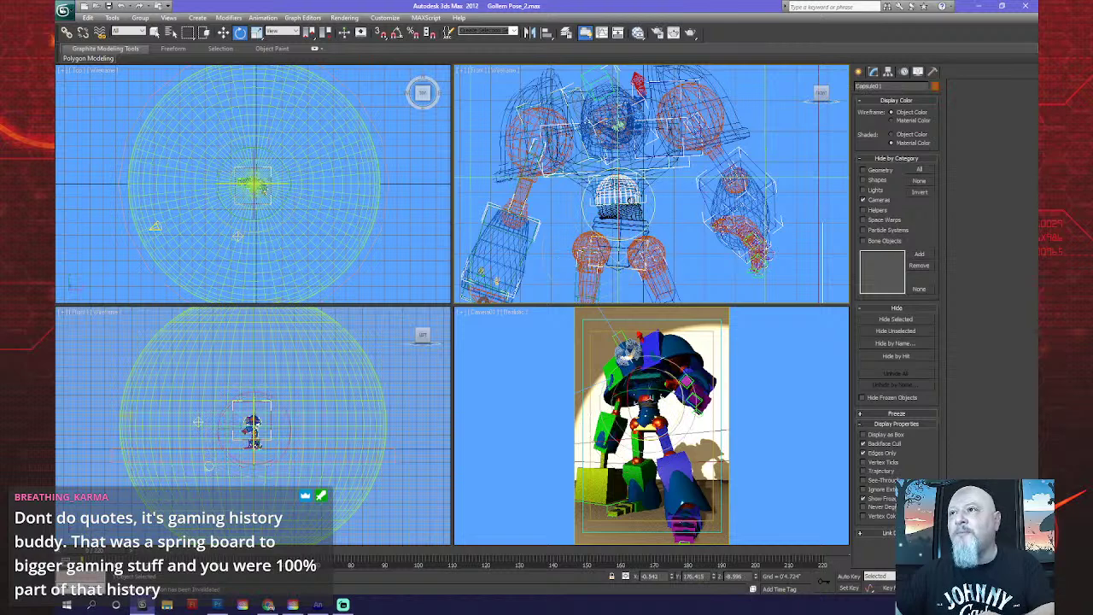
pyautogui.moveTo(632, 200); pyautogui.dragTo(641, 207)
# Hide the geometry category so that only the robot's biped rig remains displayed.
pyautogui.scroll(5, 642, 212)
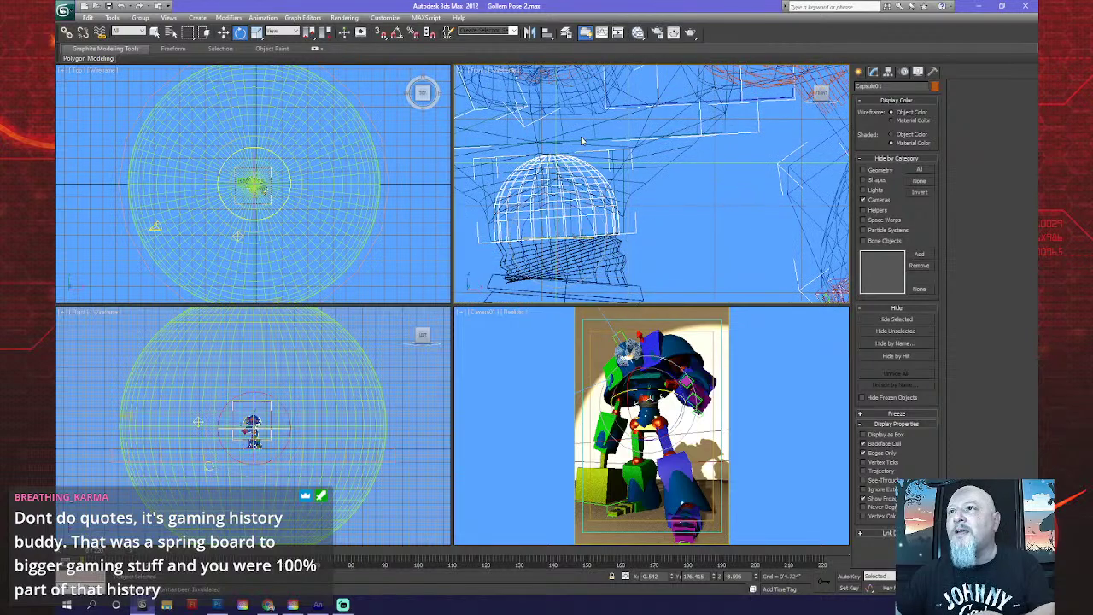
pyautogui.click(554, 132)
pyautogui.scroll(-5, 555, 132)
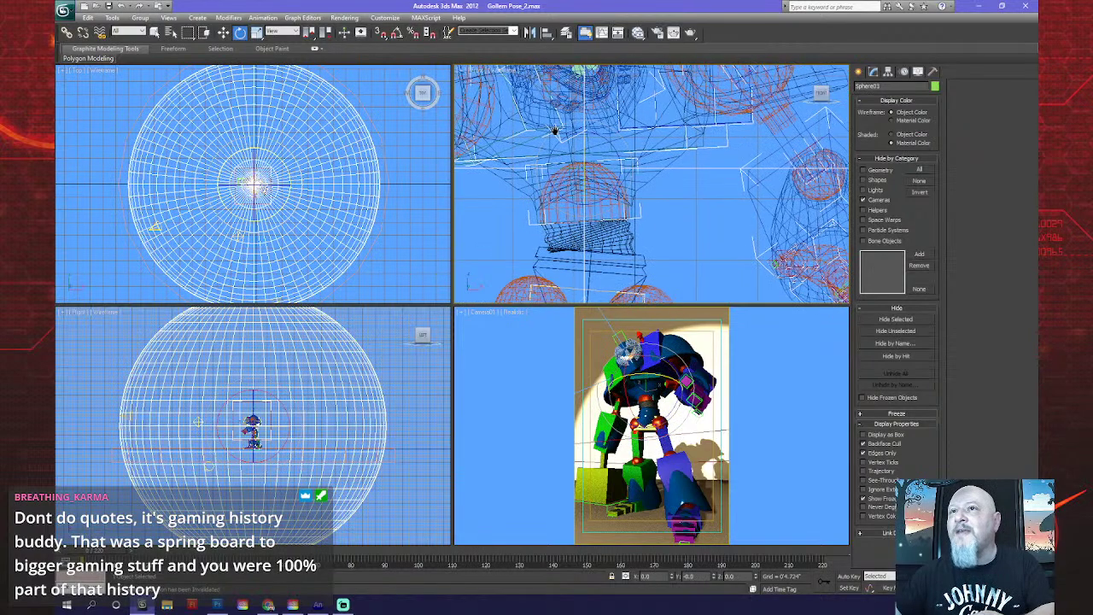
pyautogui.moveTo(556, 142); pyautogui.dragTo(559, 159, button='middle')
pyautogui.scroll(3, 571, 213)
pyautogui.moveTo(571, 214); pyautogui.dragTo(589, 159, button='middle')
pyautogui.scroll(2, 586, 203)
pyautogui.scroll(1, 589, 157)
pyautogui.scroll(-4, 589, 157)
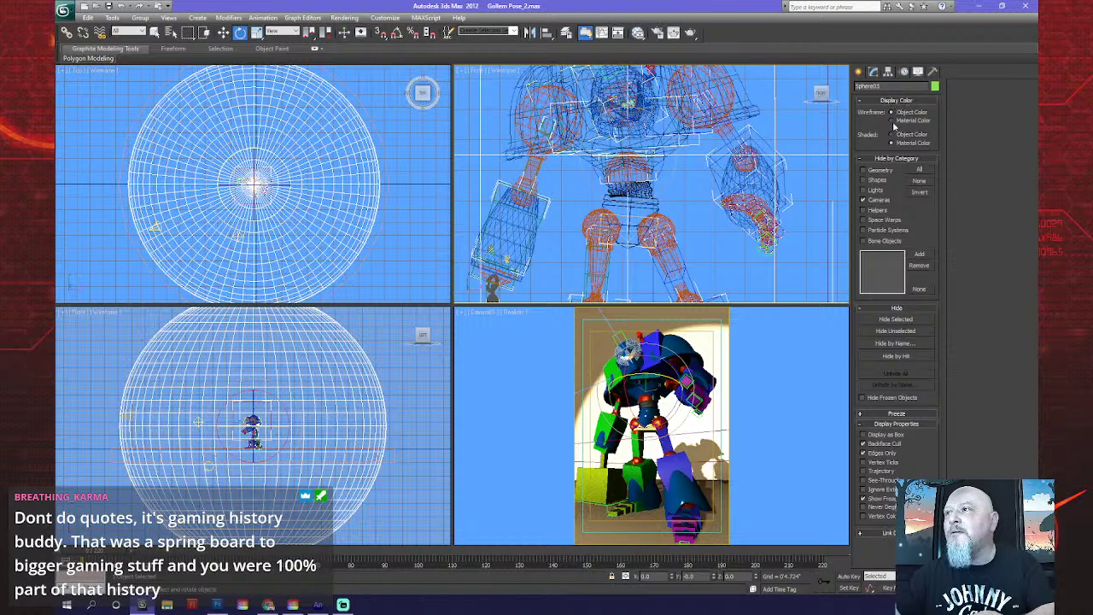
pyautogui.click(863, 171)
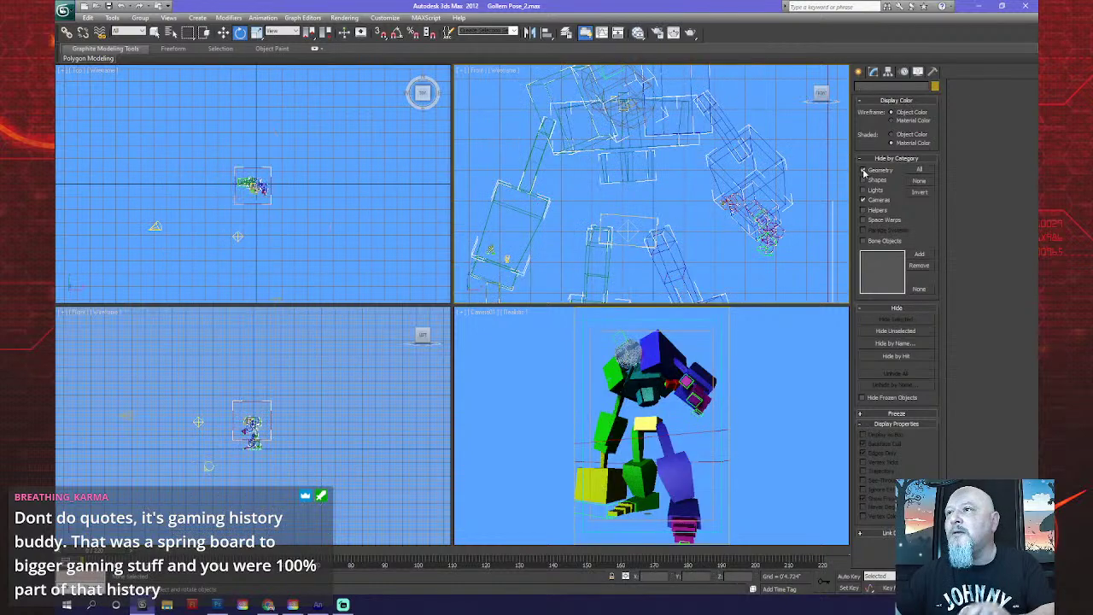
pyautogui.click(863, 171)
pyautogui.click(863, 171)
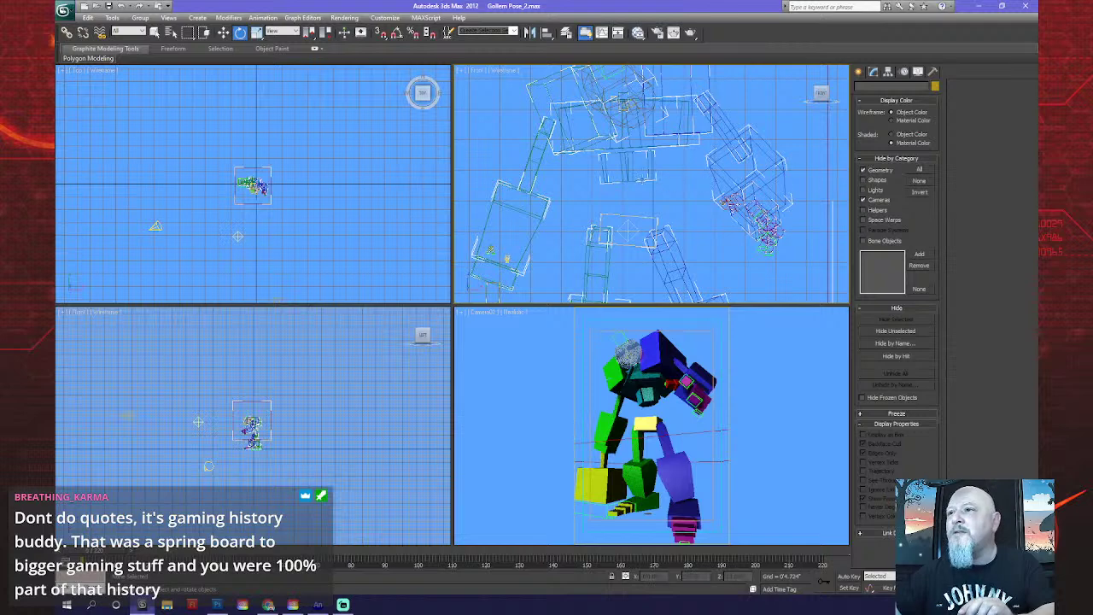
# Try to rotate the biped's spine bone, show the geometry category again and undo the last spine selection.
pyautogui.click(662, 177)
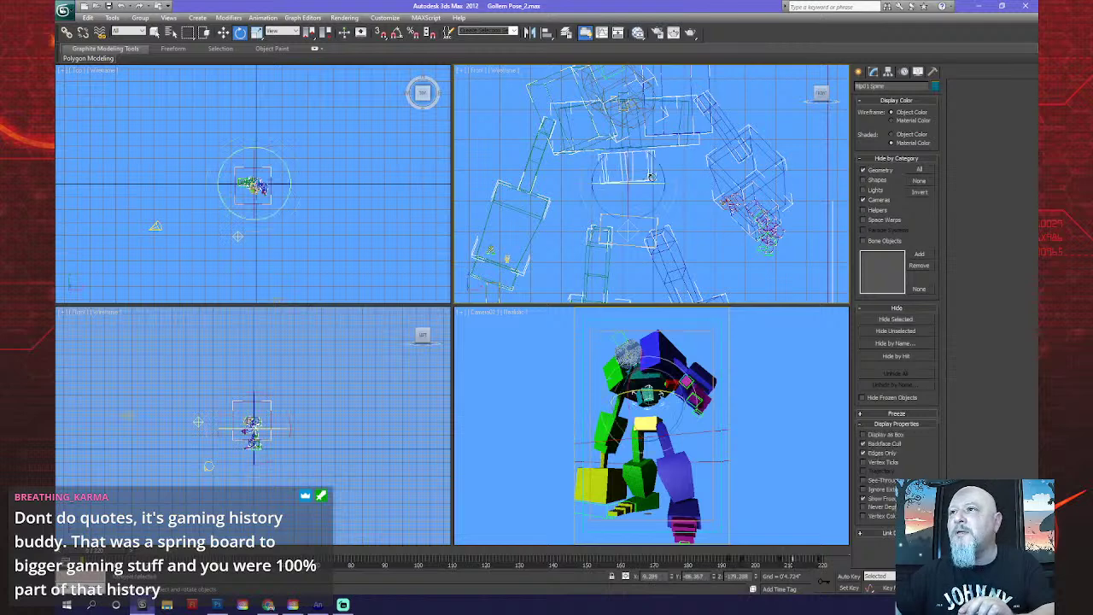
pyautogui.moveTo(663, 177); pyautogui.dragTo(691, 190)
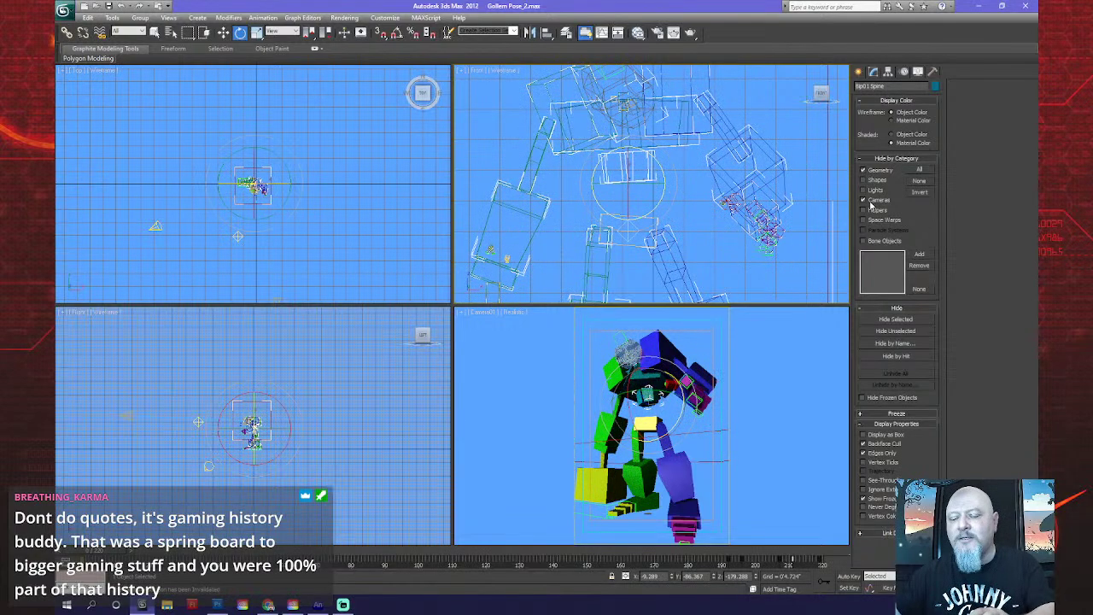
pyautogui.click(863, 208)
pyautogui.click(663, 177)
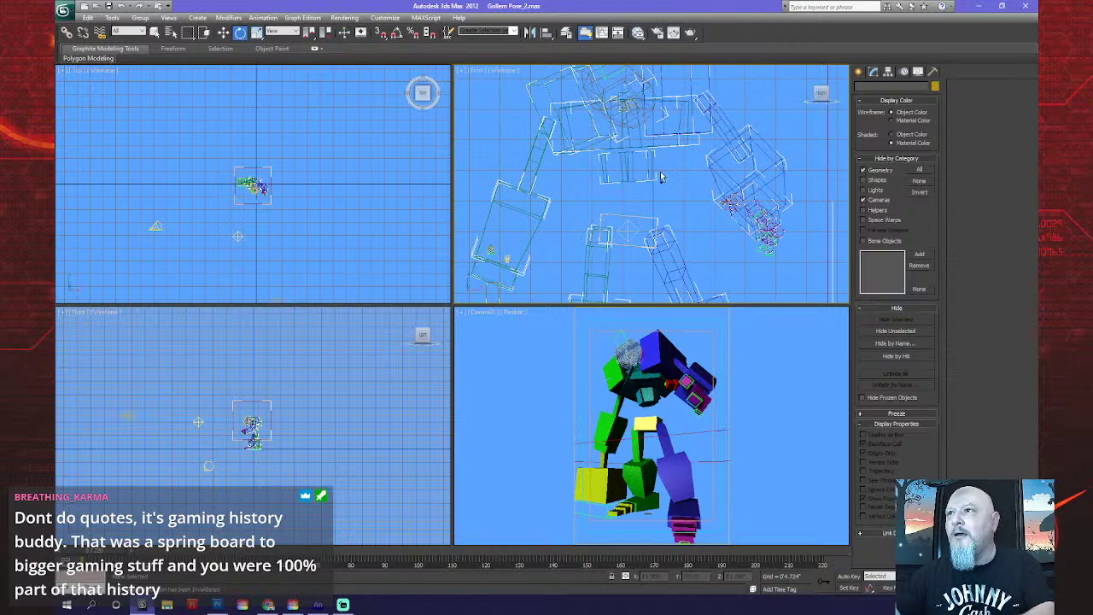
pyautogui.click(656, 177)
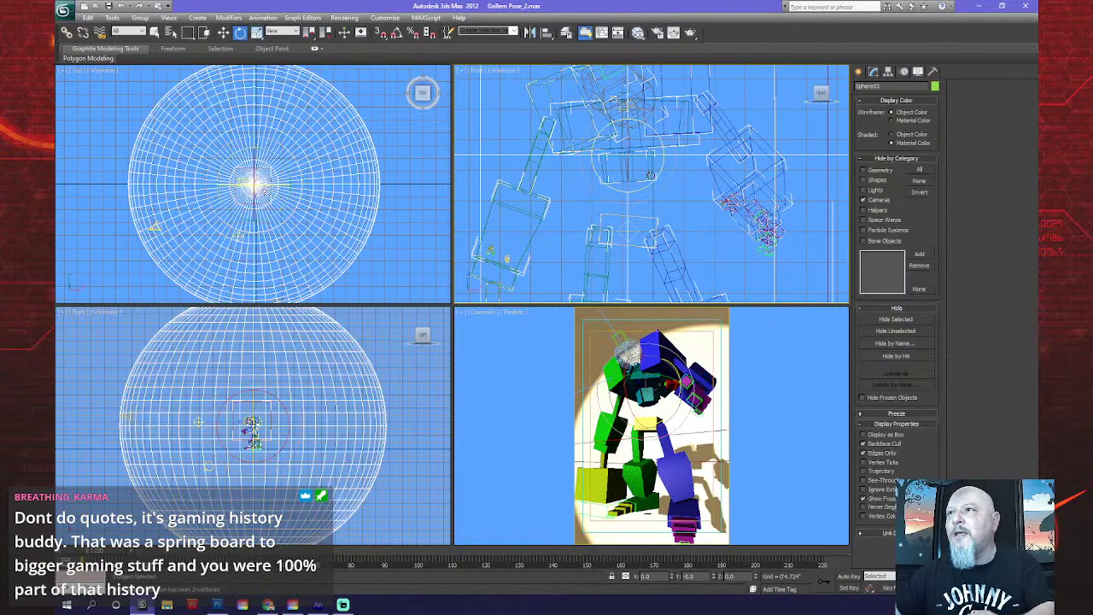
pyautogui.click(649, 167)
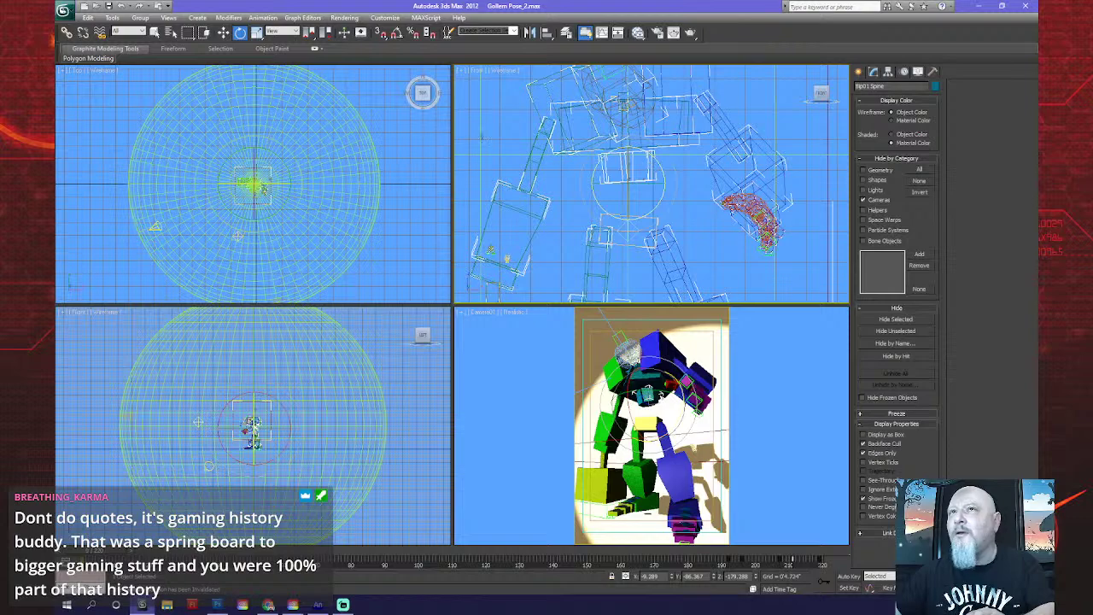
pyautogui.hotkey('ctrl', 'z')
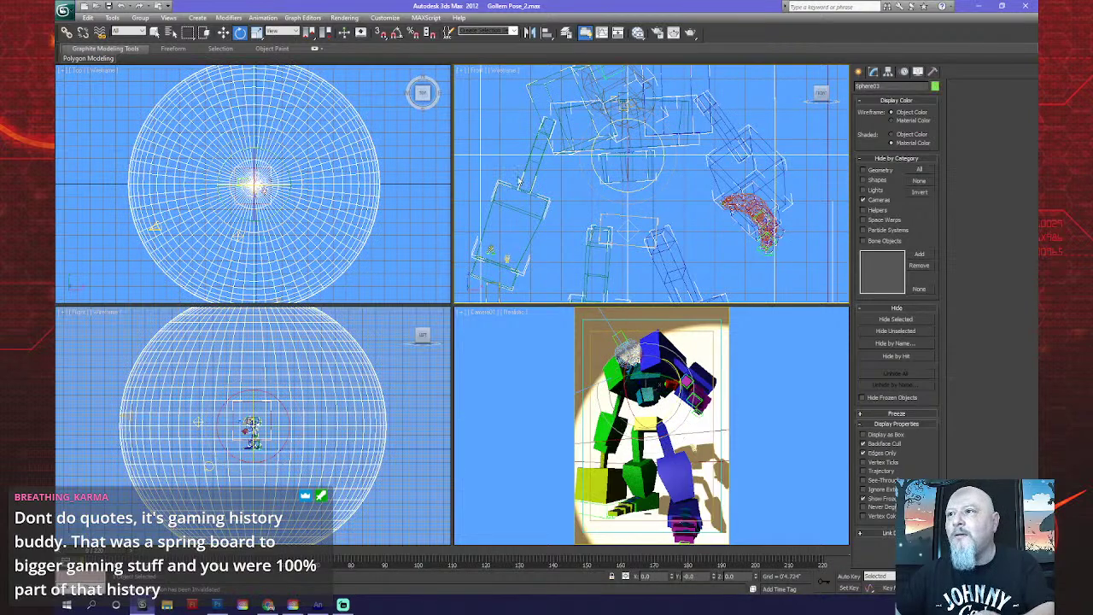
pyautogui.scroll(-2, 567, 187)
pyautogui.scroll(3, 567, 187)
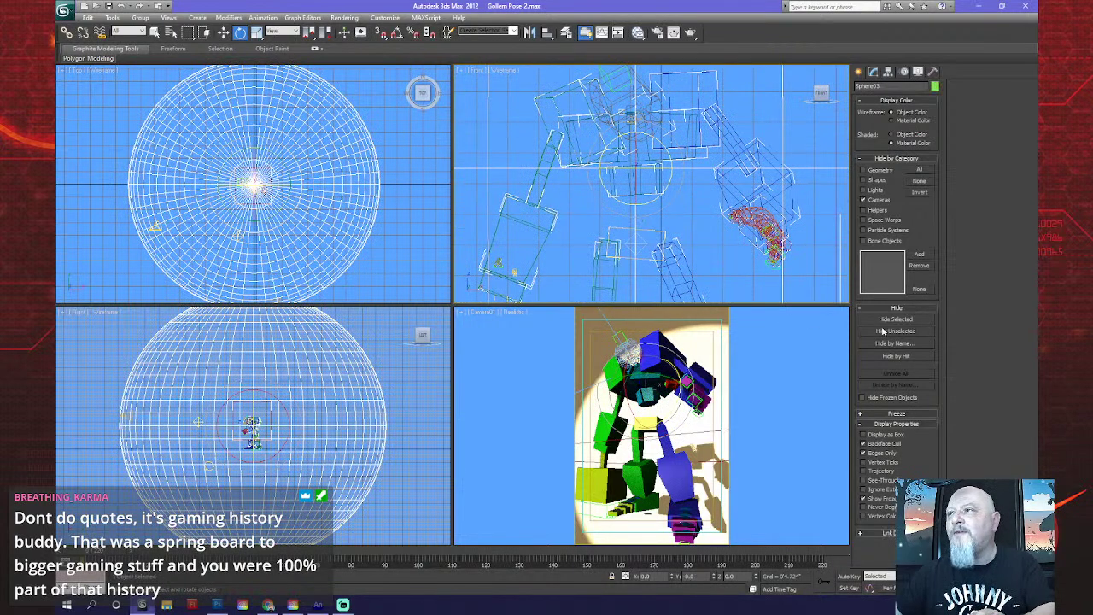
pyautogui.scroll(-3, 670, 175)
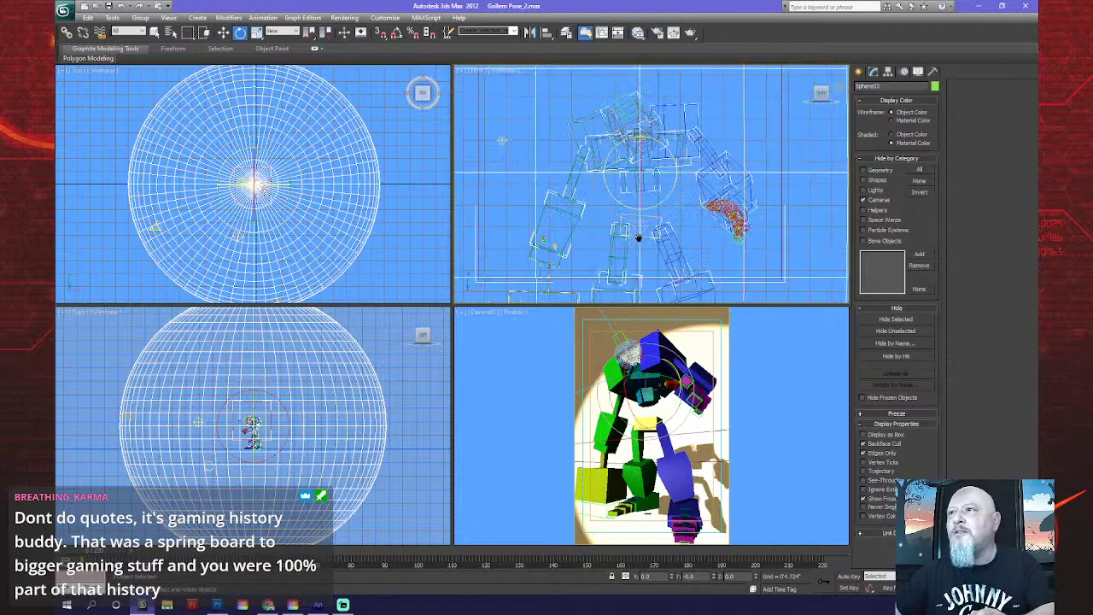
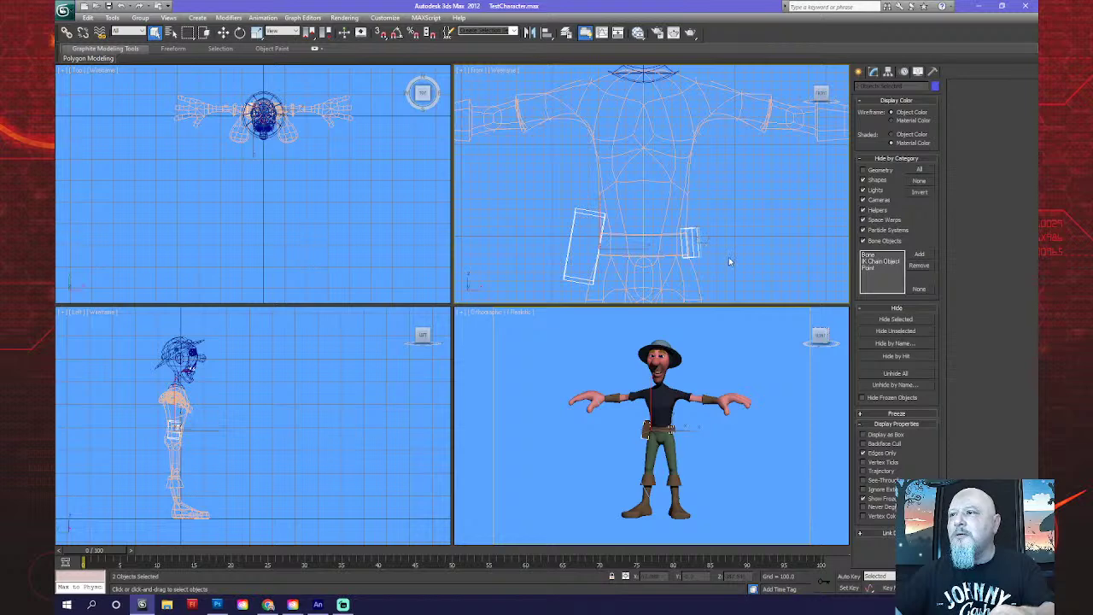
# Hide the pouch props attached to both sides of the cartoon character's belt.
pyautogui.click(896, 318)
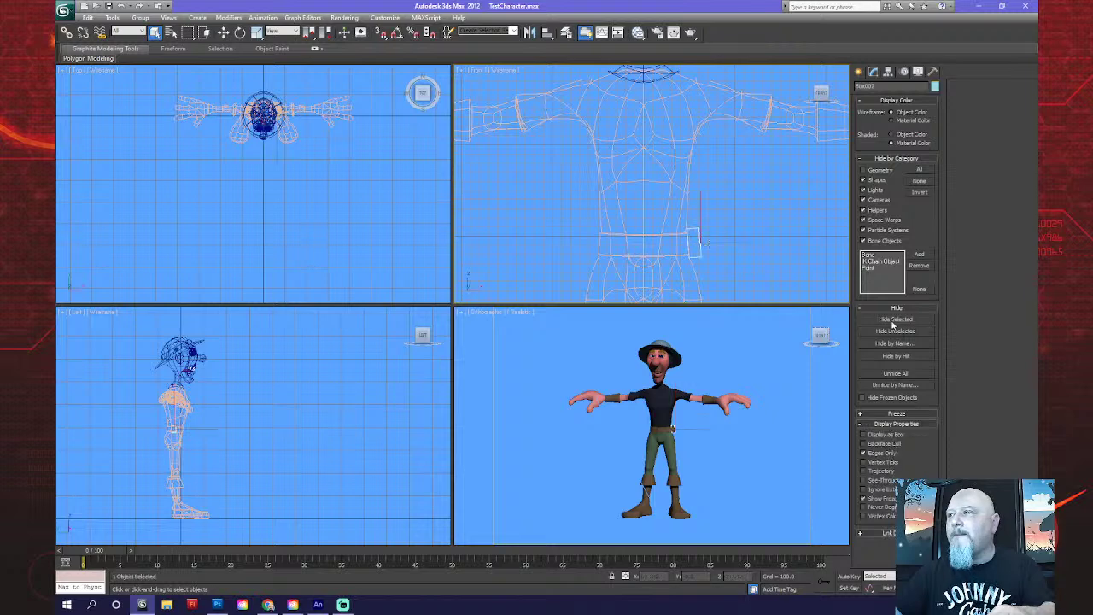
pyautogui.hotkey('alt', 'w')
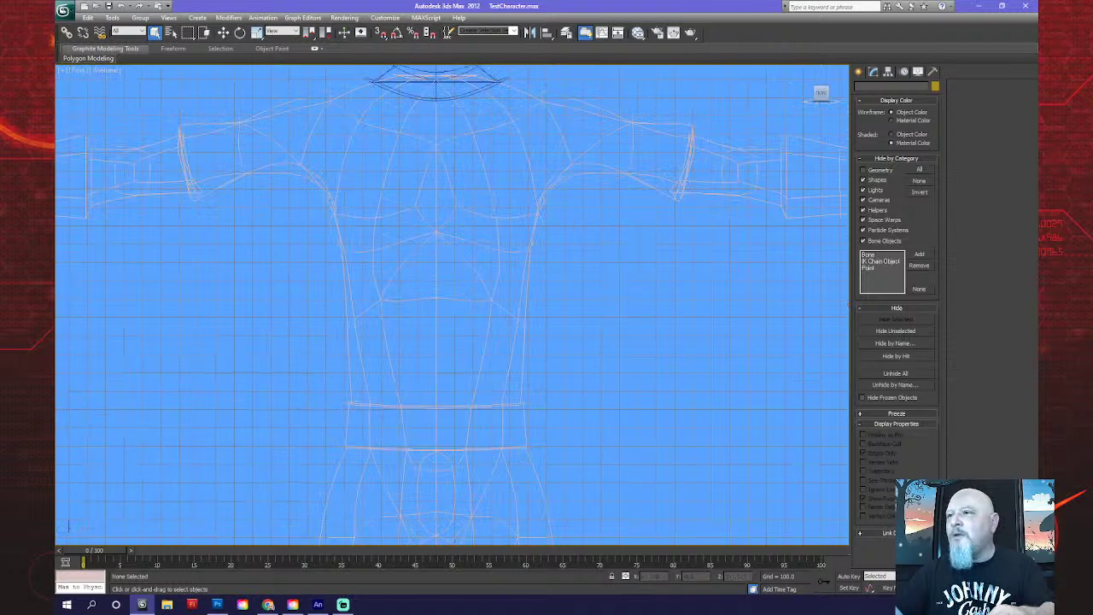
pyautogui.scroll(-2, 437, 171)
pyautogui.hotkey('alt', 'w')
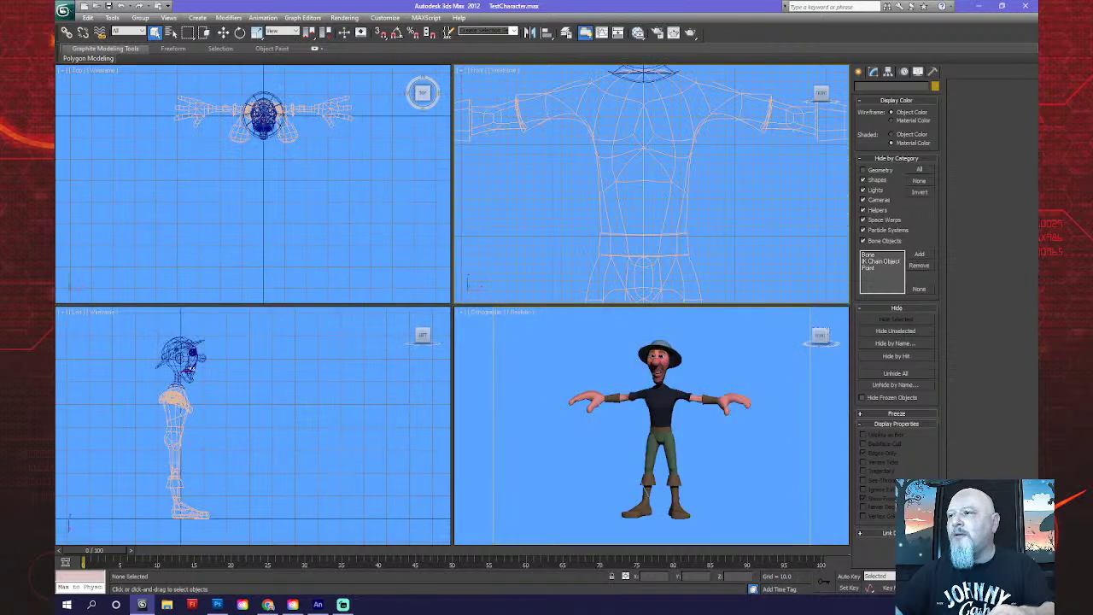
# Show the lights category, hide the daylight object, hide the lights category again and fit every view to the character.
pyautogui.scroll(-3, 649, 188)
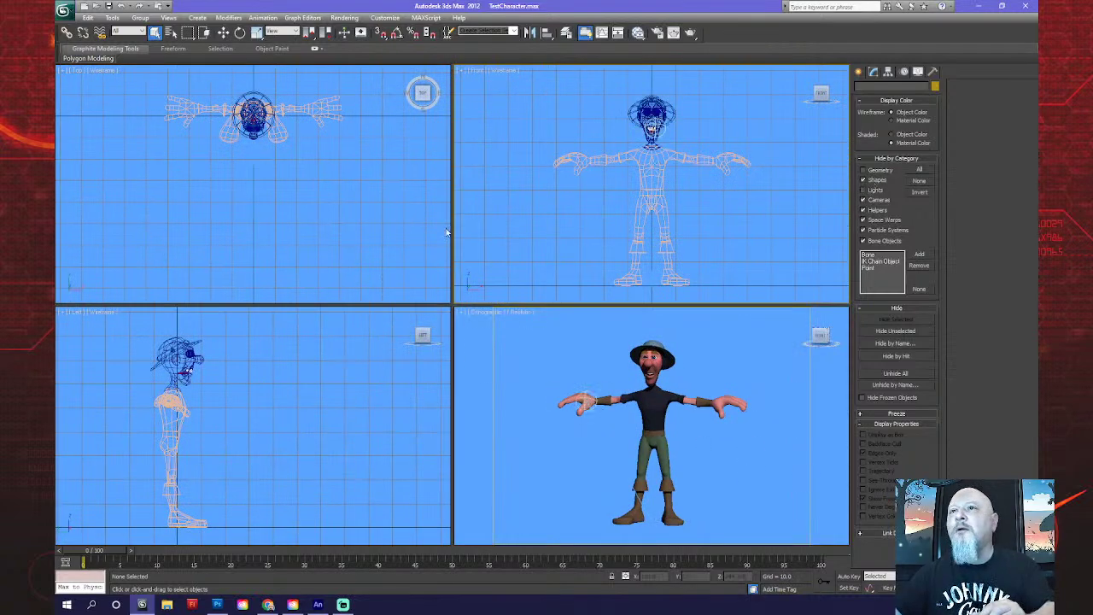
pyautogui.scroll(-3, 299, 427)
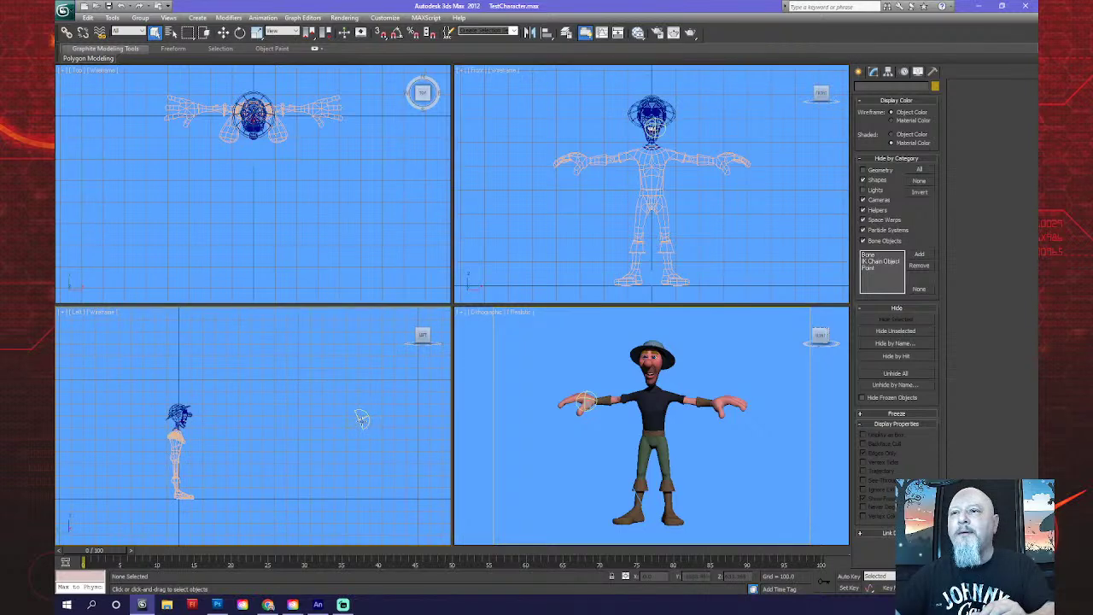
pyautogui.click(360, 419)
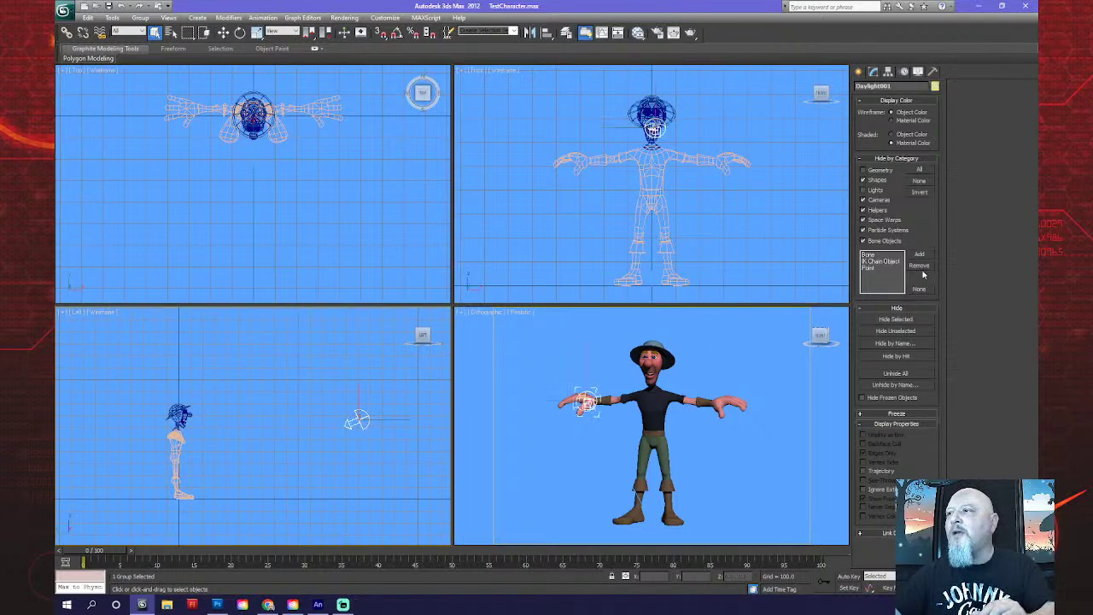
pyautogui.click(894, 320)
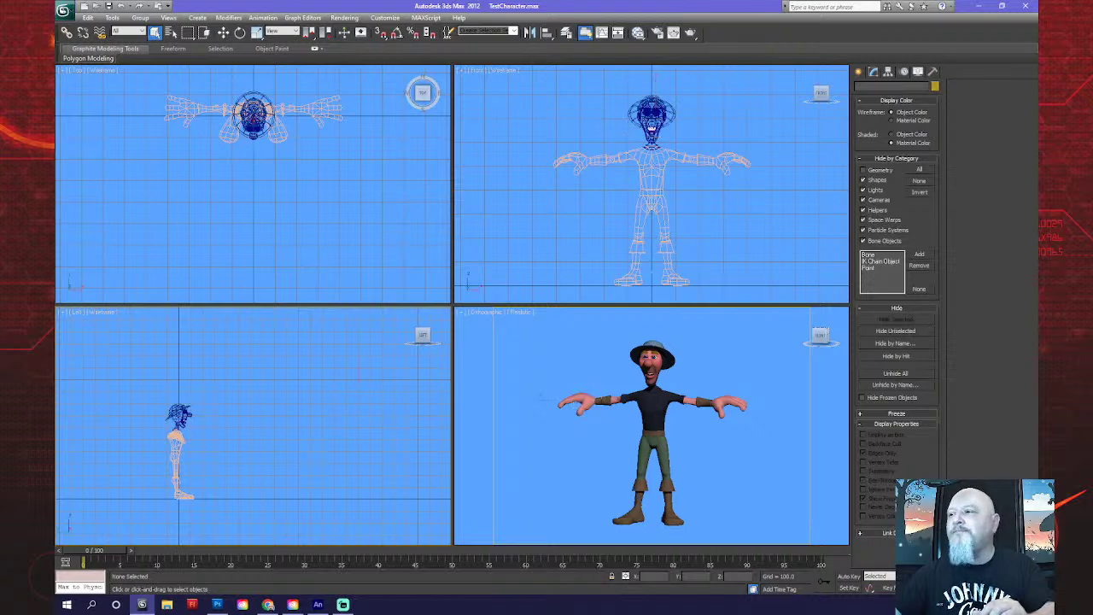
pyautogui.hotkey('ctrl', 'shift', 'z')
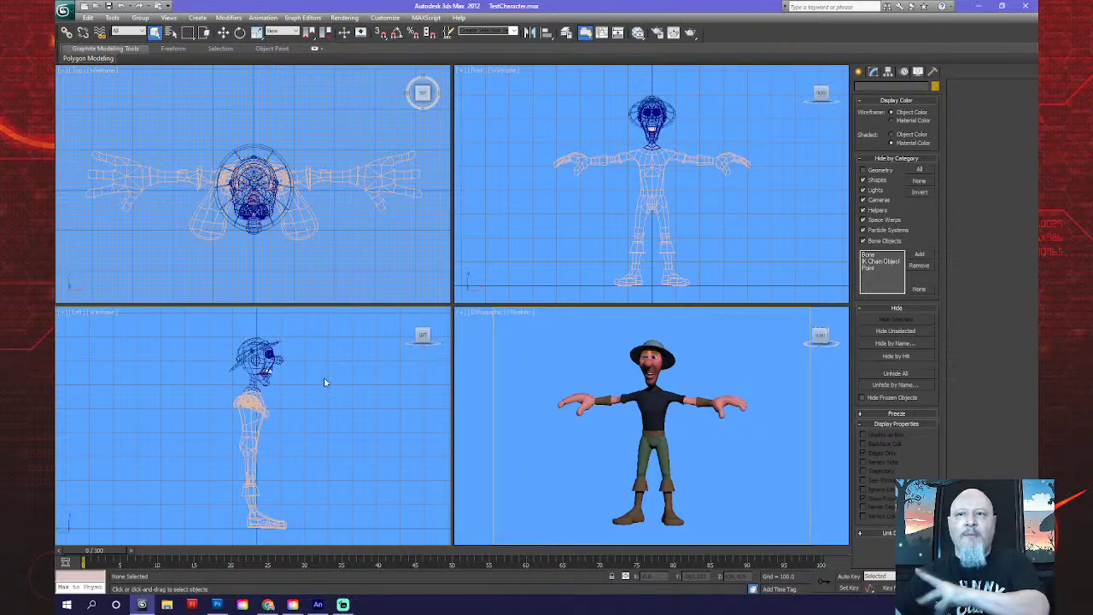
# Examine the character's full body and head wireframe in the left view.
pyautogui.scroll(-10, 307, 427)
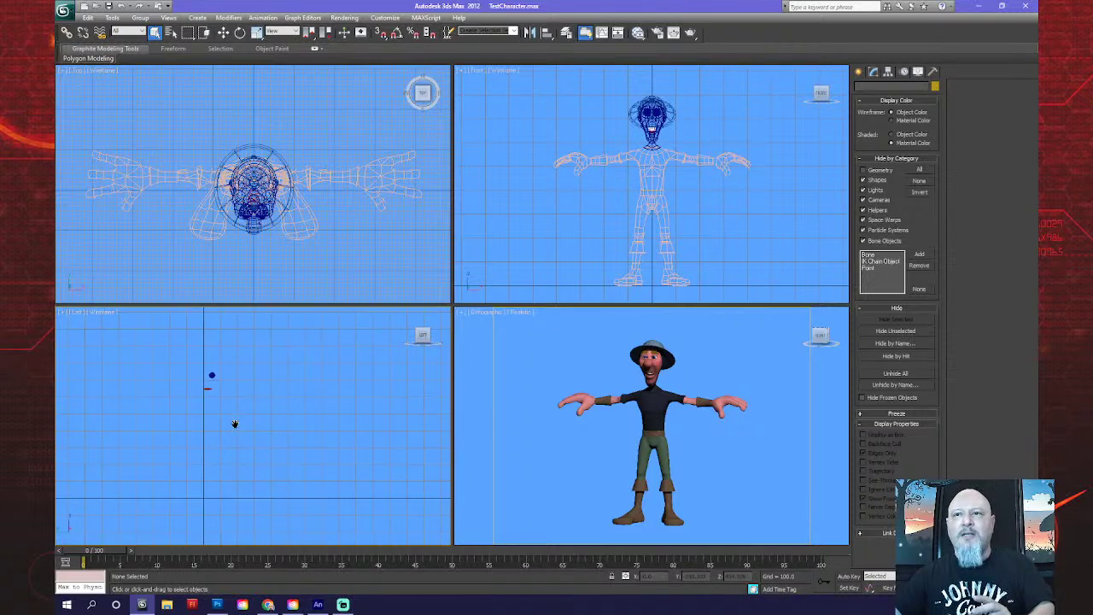
pyautogui.scroll(5, 235, 423)
pyautogui.scroll(-5, 264, 428)
pyautogui.scroll(8, 305, 430)
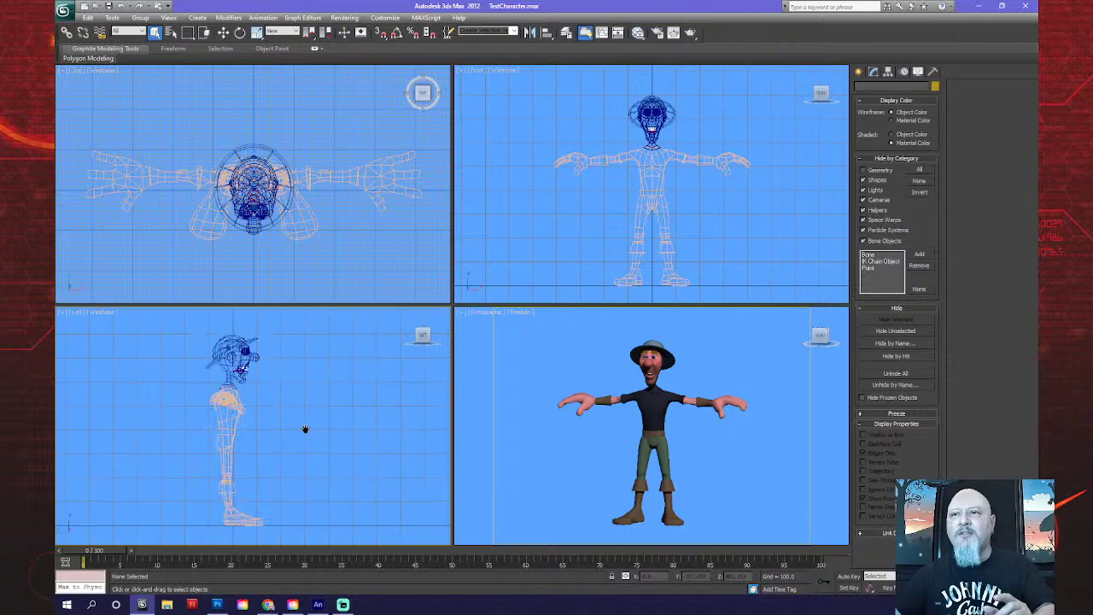
pyautogui.moveTo(256, 427); pyautogui.dragTo(280, 426, button='middle')
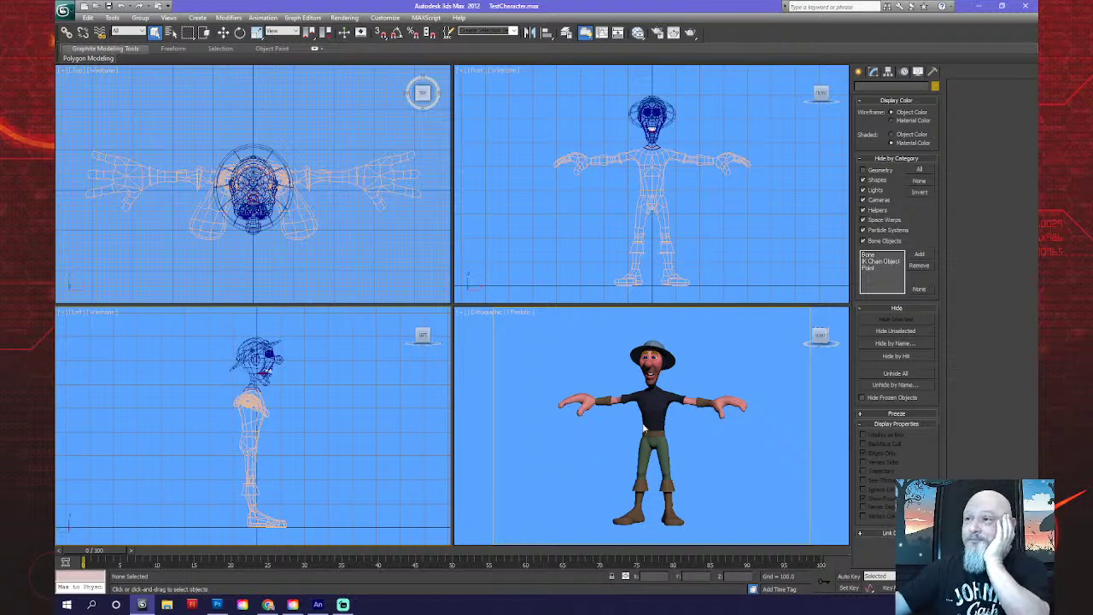
pyautogui.scroll(-2, 645, 427)
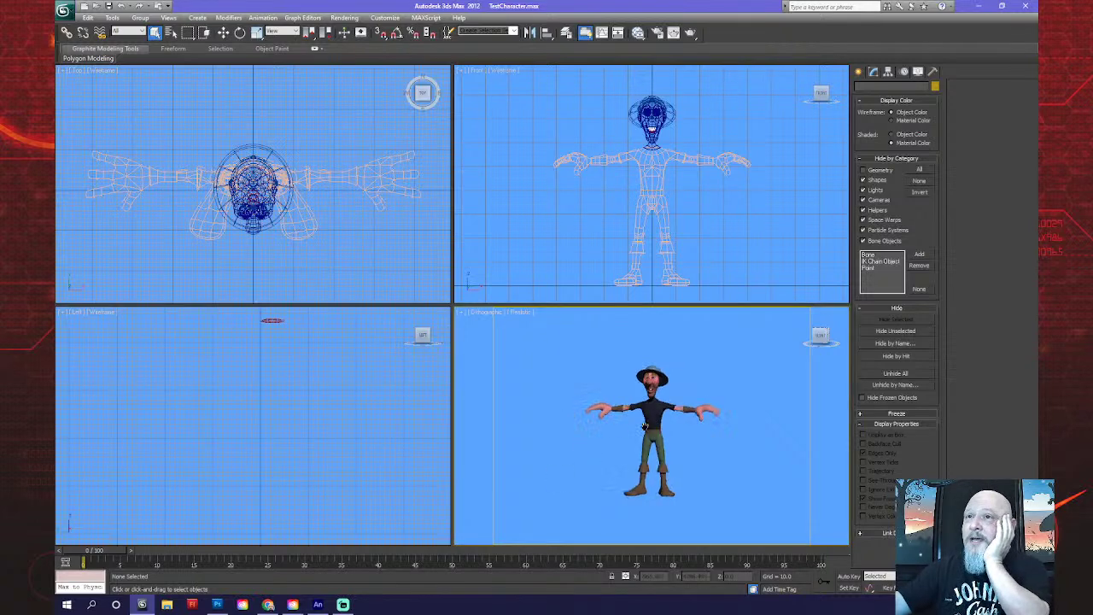
pyautogui.scroll(-2, 645, 427)
pyautogui.scroll(-2, 260, 412)
pyautogui.moveTo(273, 400); pyautogui.dragTo(260, 363, button='middle')
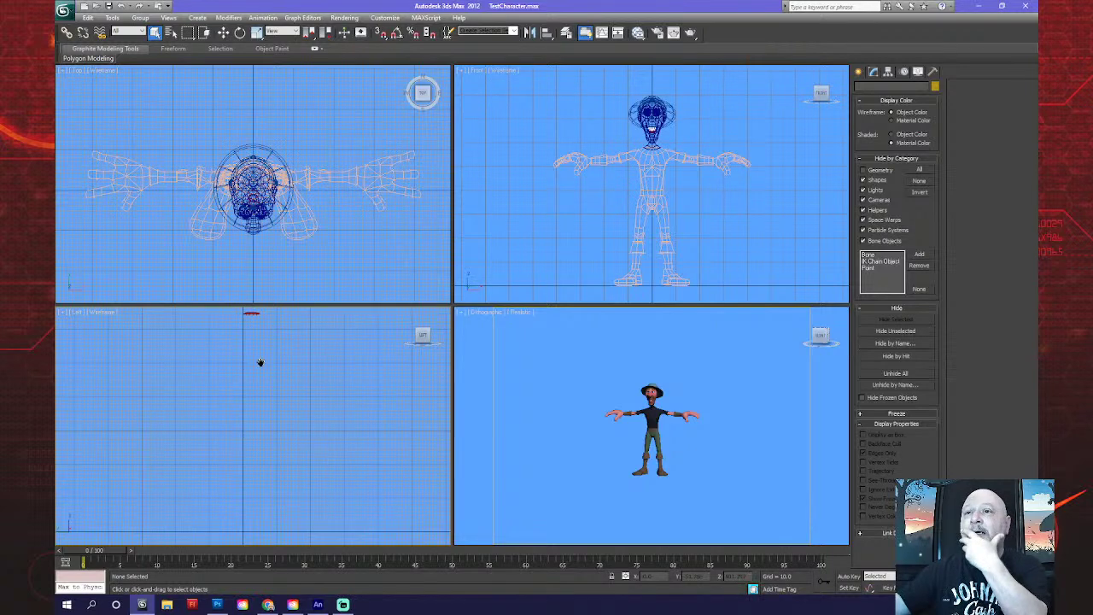
pyautogui.scroll(-5, 261, 362)
pyautogui.scroll(4, 263, 449)
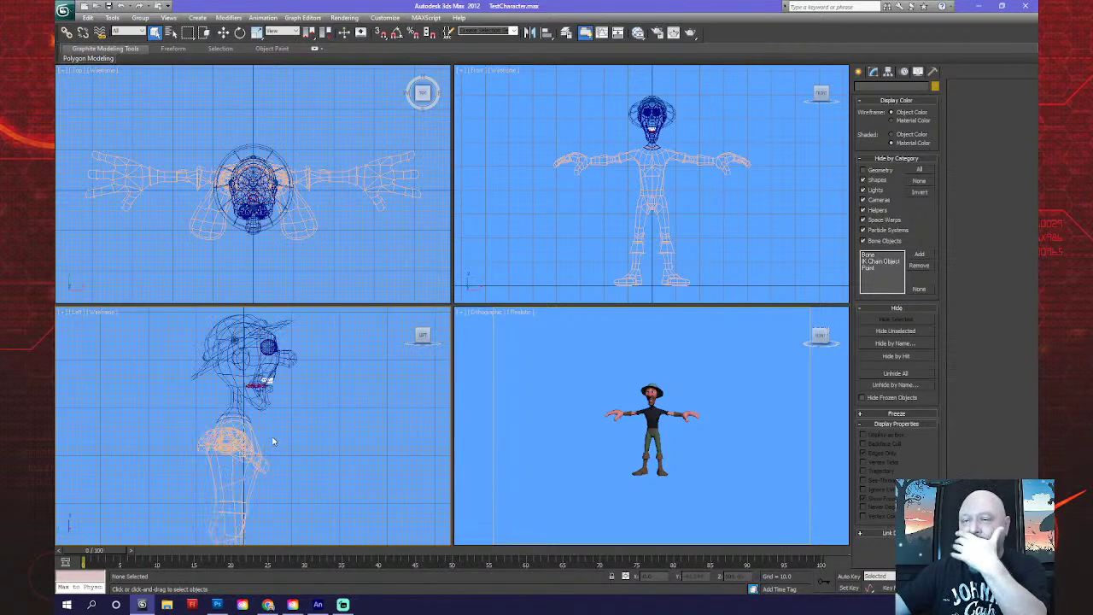
# Set the wireframe object color of the character's hat to dark purple and deselect it.
pyautogui.scroll(-3, 274, 439)
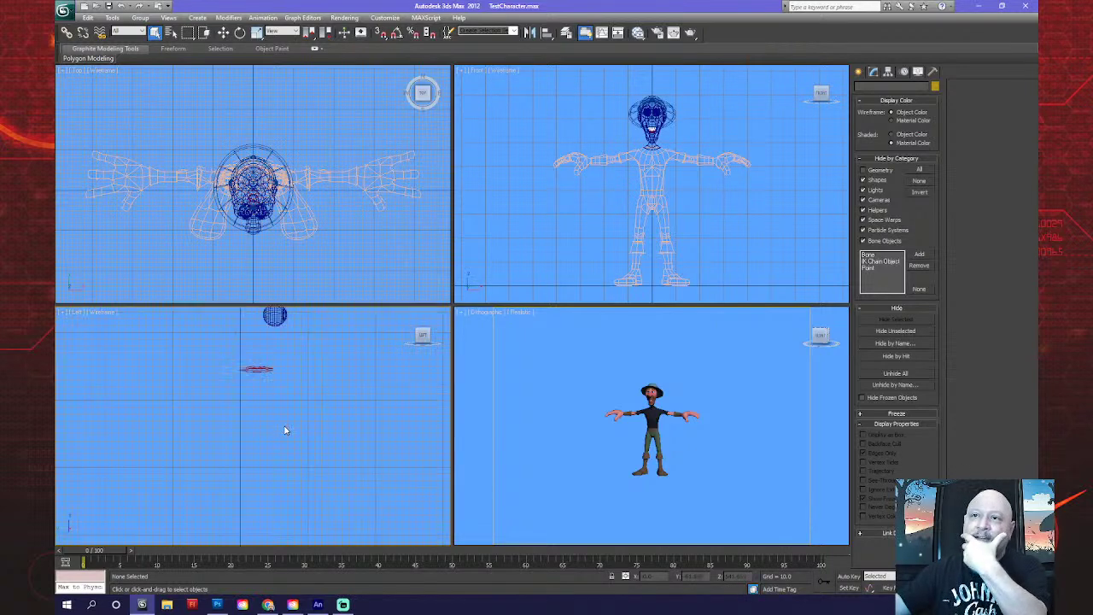
pyautogui.scroll(5, 285, 432)
pyautogui.moveTo(286, 441); pyautogui.dragTo(286, 488, button='middle')
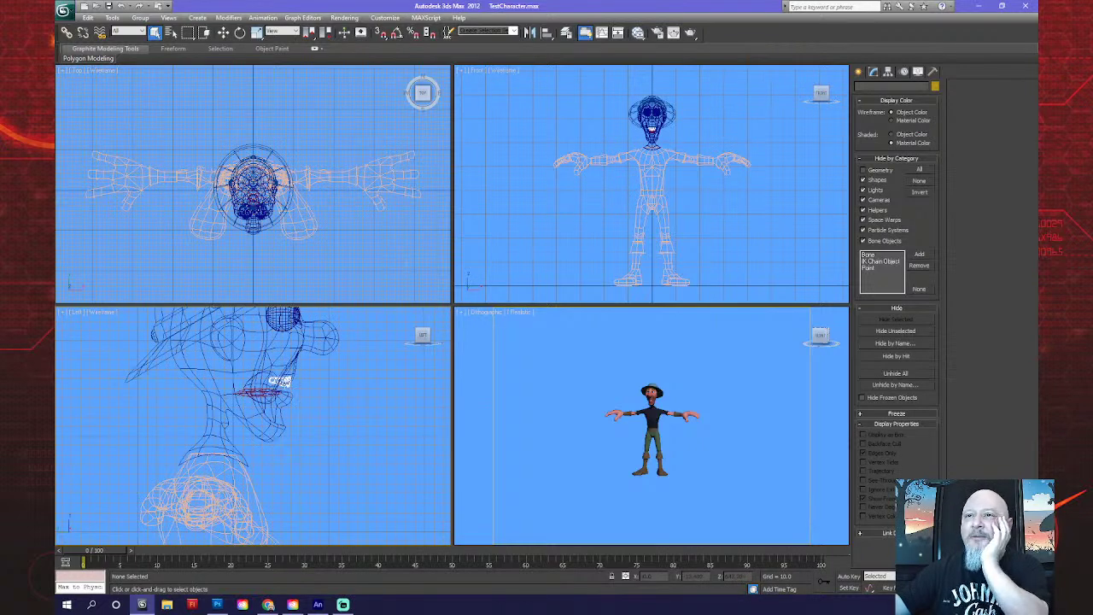
pyautogui.moveTo(306, 387); pyautogui.dragTo(302, 411, button='middle')
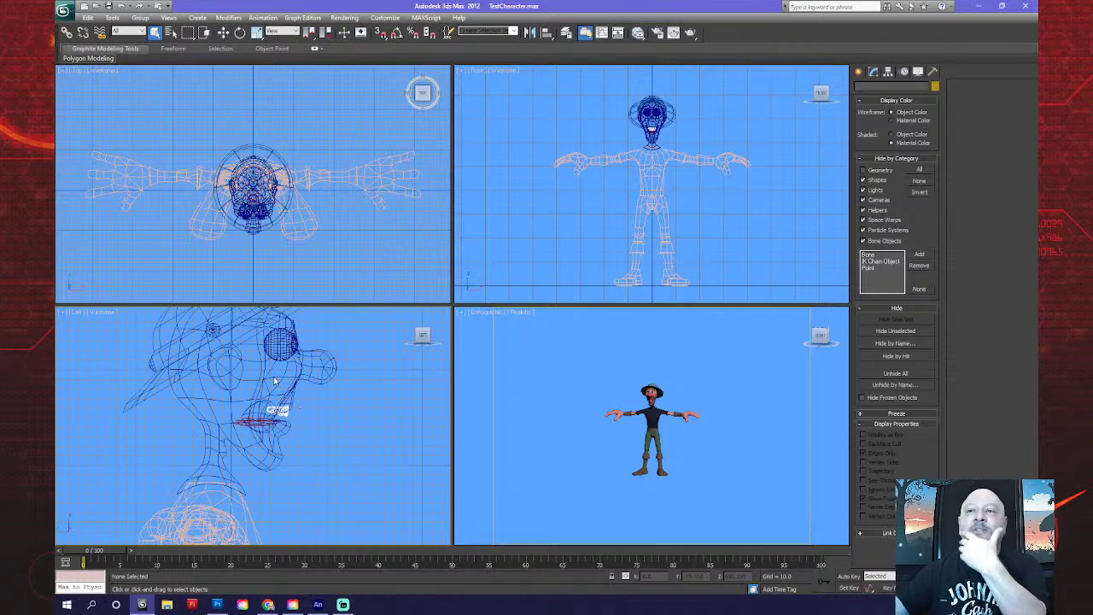
pyautogui.click(170, 323)
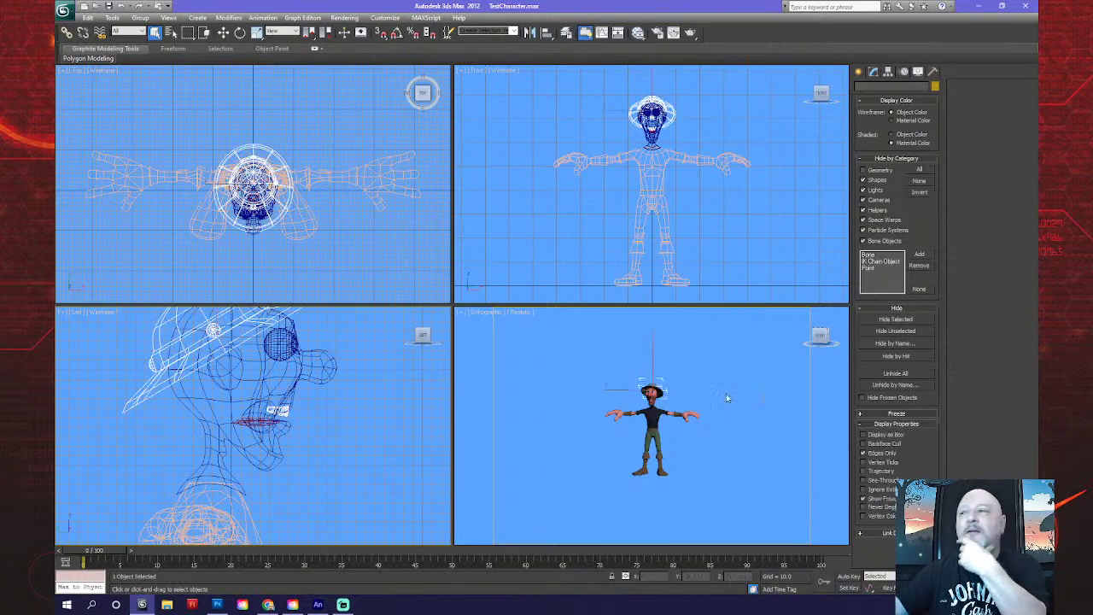
pyautogui.click(934, 87)
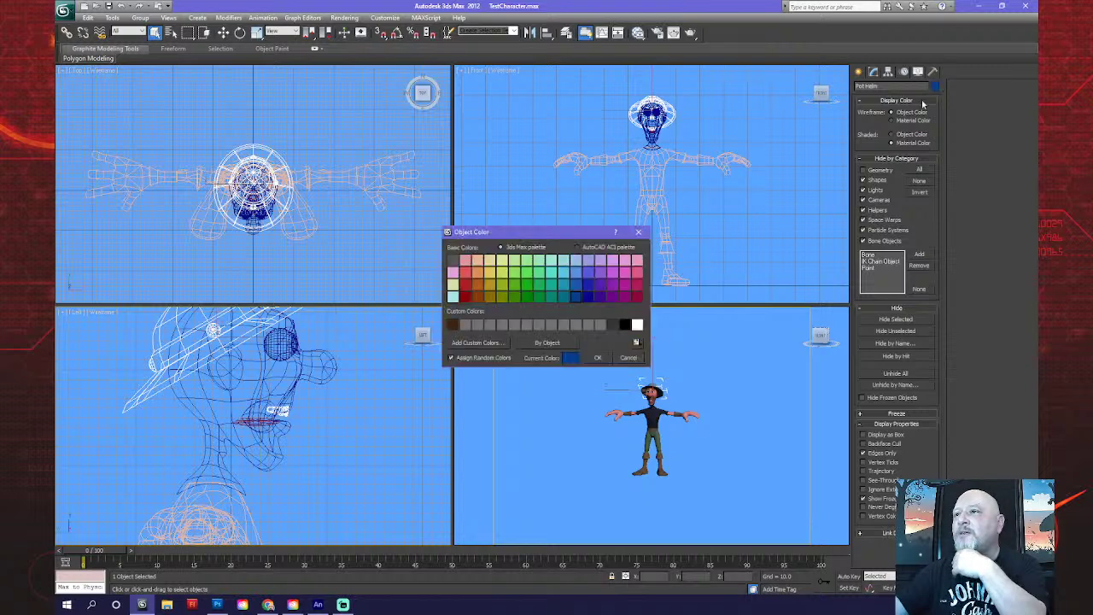
pyautogui.click(626, 297)
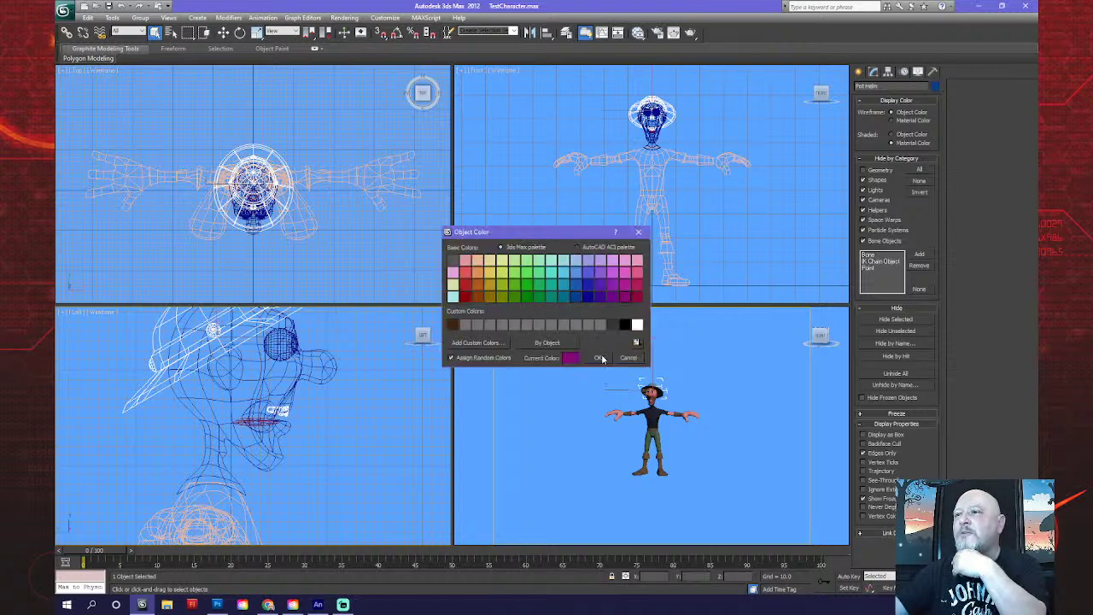
pyautogui.click(598, 357)
pyautogui.click(379, 393)
# Hide the character's hat, teeth and tongue.
pyautogui.scroll(-3, 361, 429)
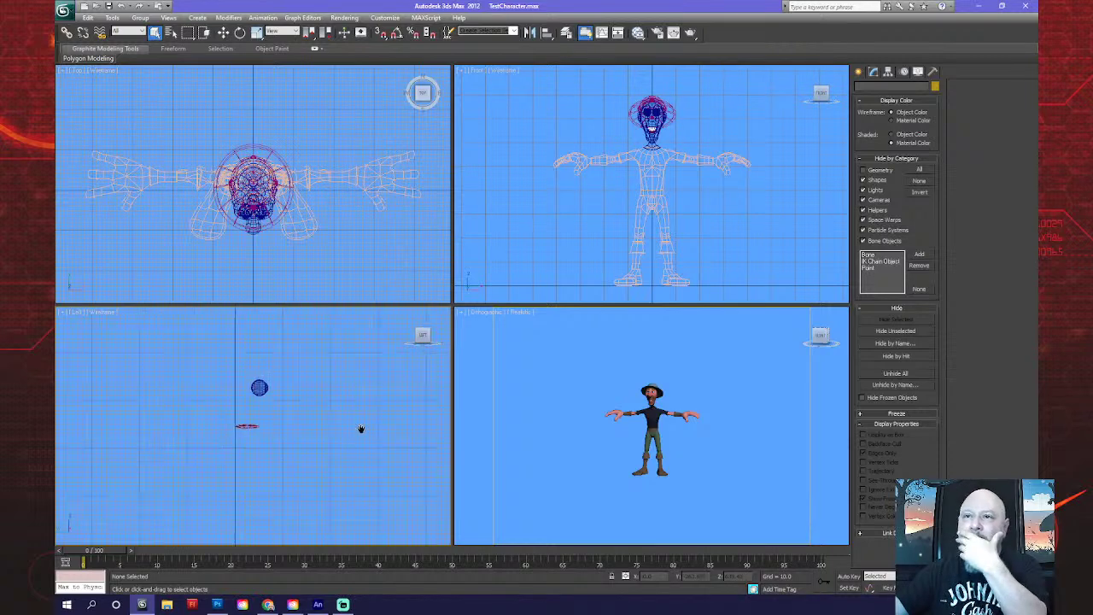
pyautogui.scroll(4, 359, 430)
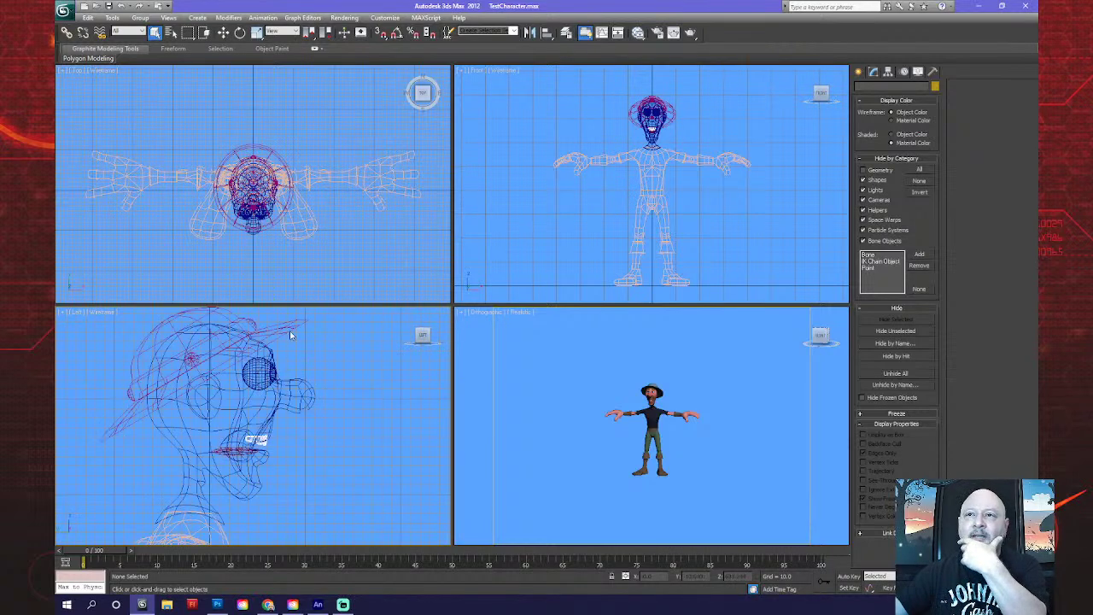
pyautogui.click(290, 328)
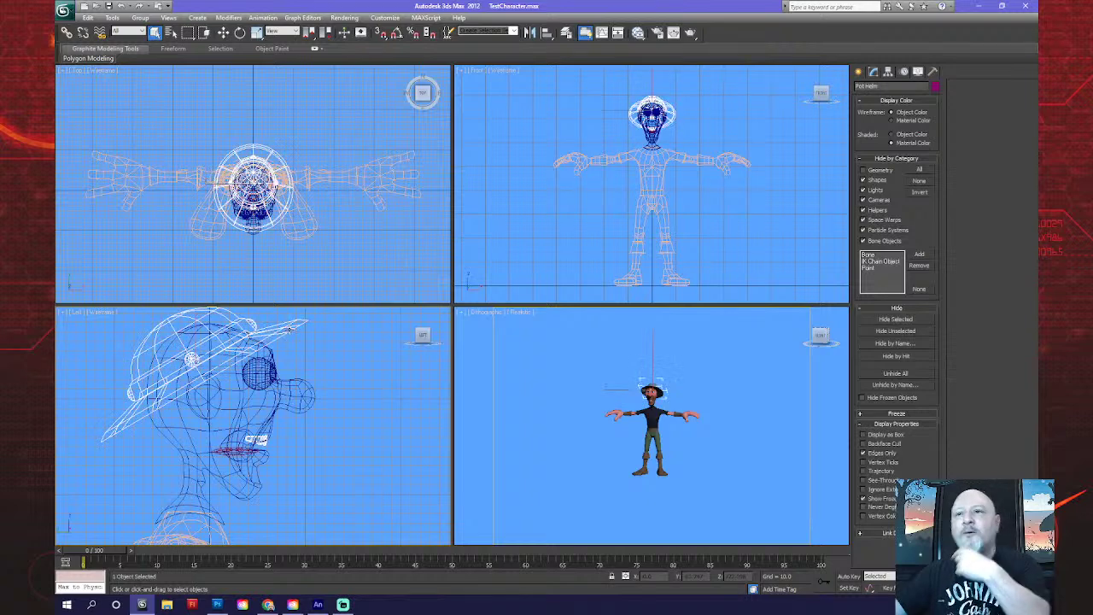
pyautogui.scroll(6, 303, 437)
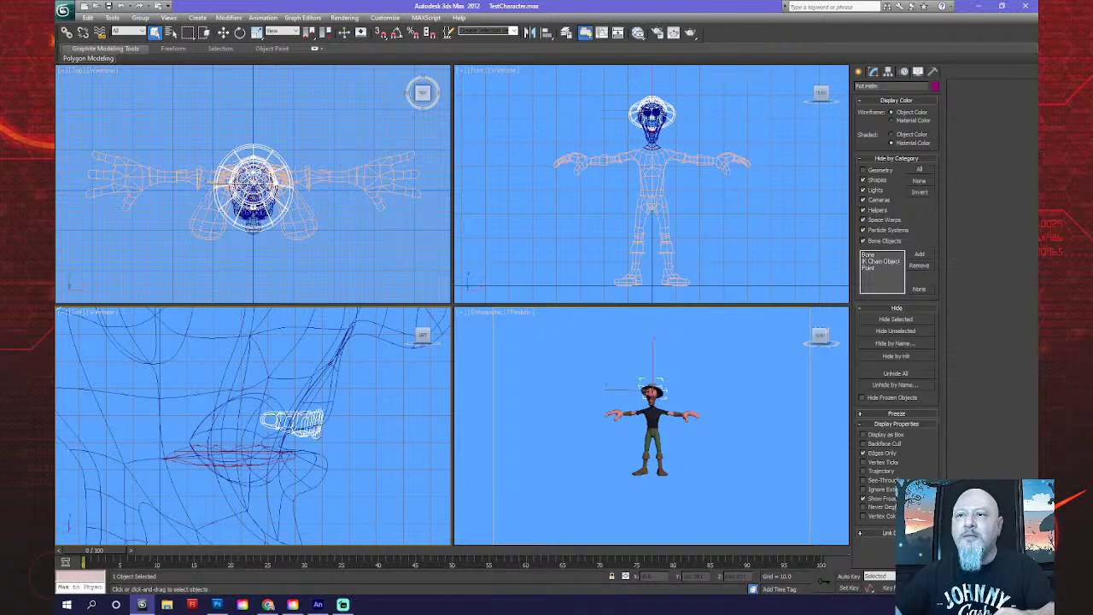
pyautogui.keyDown('ctrl'); pyautogui.click(314, 435); pyautogui.keyUp('ctrl')
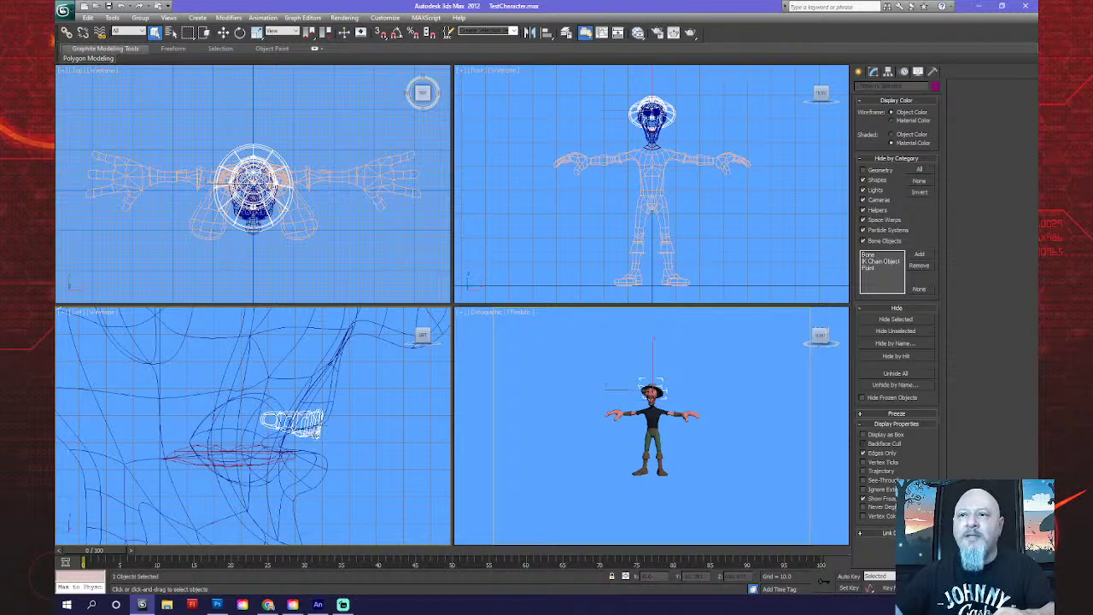
pyautogui.keyDown('ctrl'); pyautogui.click(252, 461); pyautogui.keyUp('ctrl')
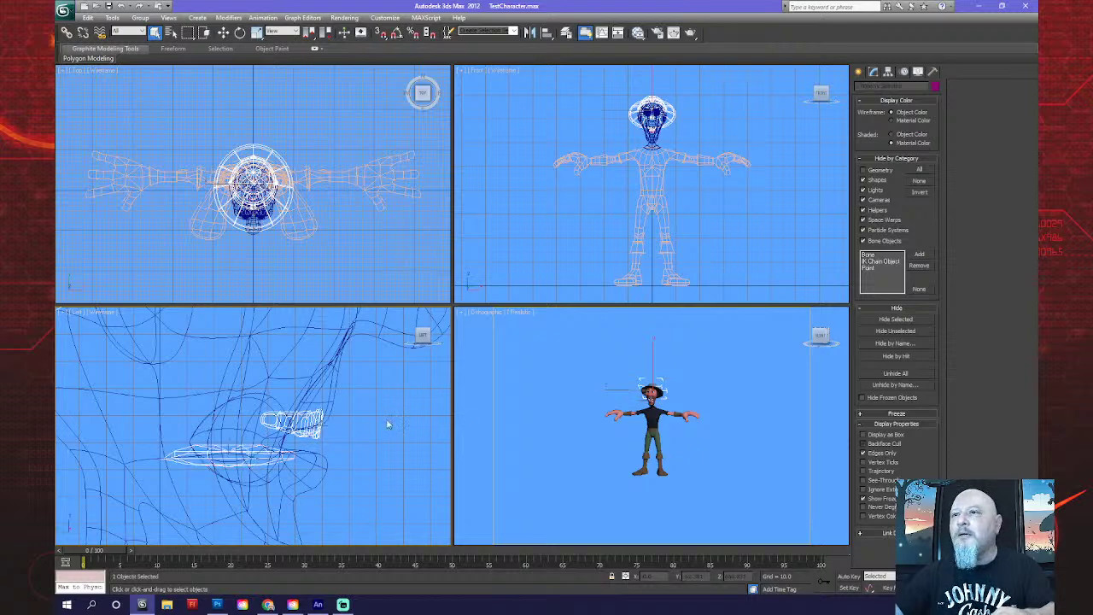
pyautogui.moveTo(388, 424); pyautogui.dragTo(349, 476, button='middle')
pyautogui.scroll(-2, 346, 448)
pyautogui.moveTo(341, 420); pyautogui.dragTo(320, 477, button='middle')
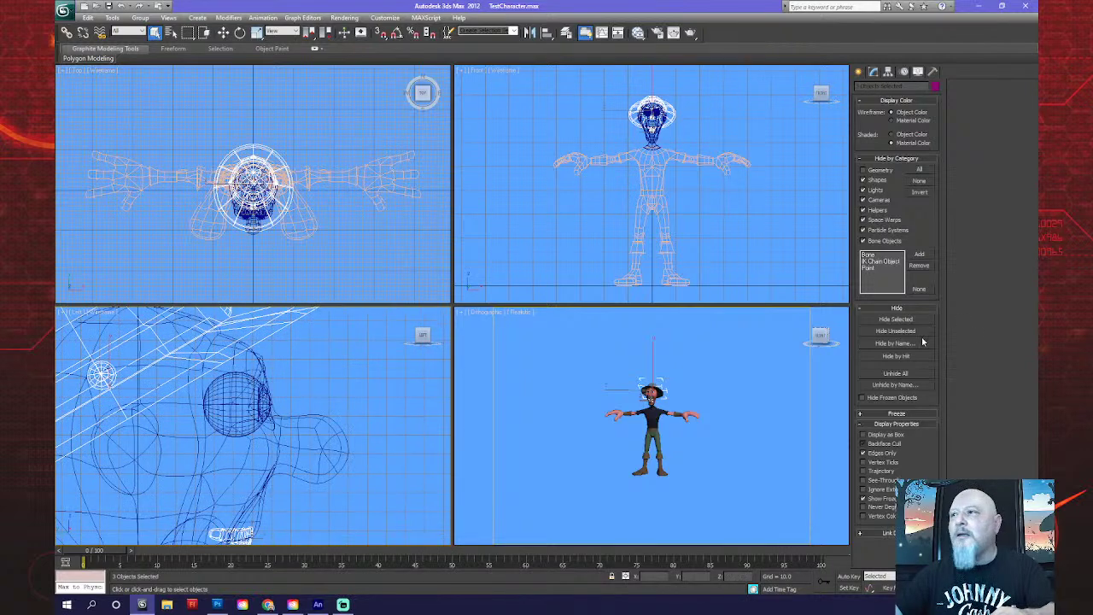
pyautogui.click(912, 320)
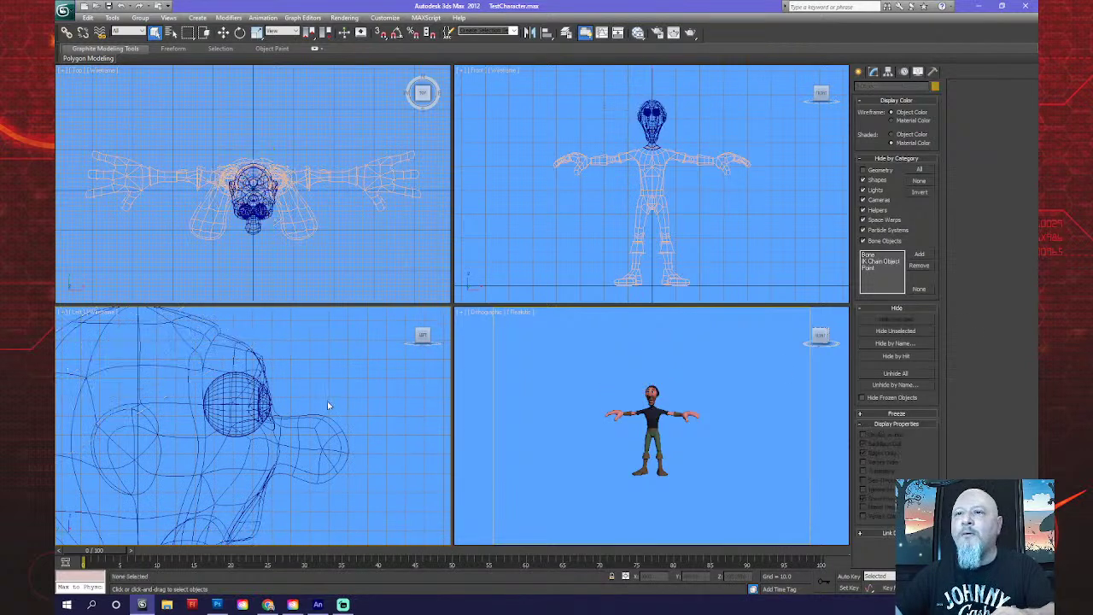
# Hide both of the character's eyeballs and fit every view to the remaining head and body.
pyautogui.scroll(5, 327, 401)
pyautogui.scroll(4, 653, 139)
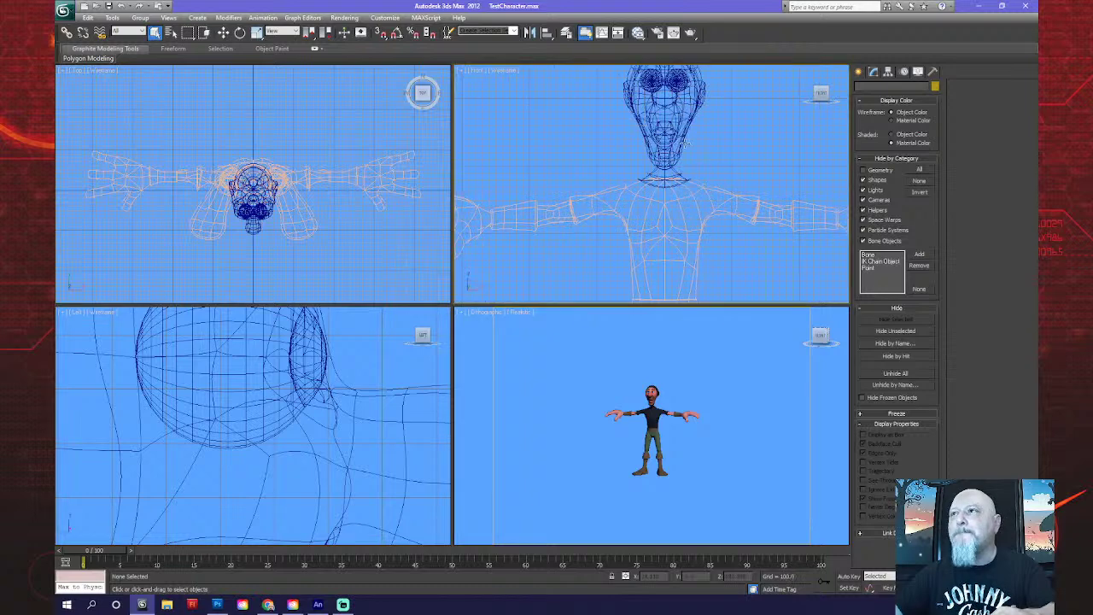
pyautogui.moveTo(653, 141); pyautogui.dragTo(678, 251, button='middle')
pyautogui.scroll(3, 678, 251)
pyautogui.click(652, 211)
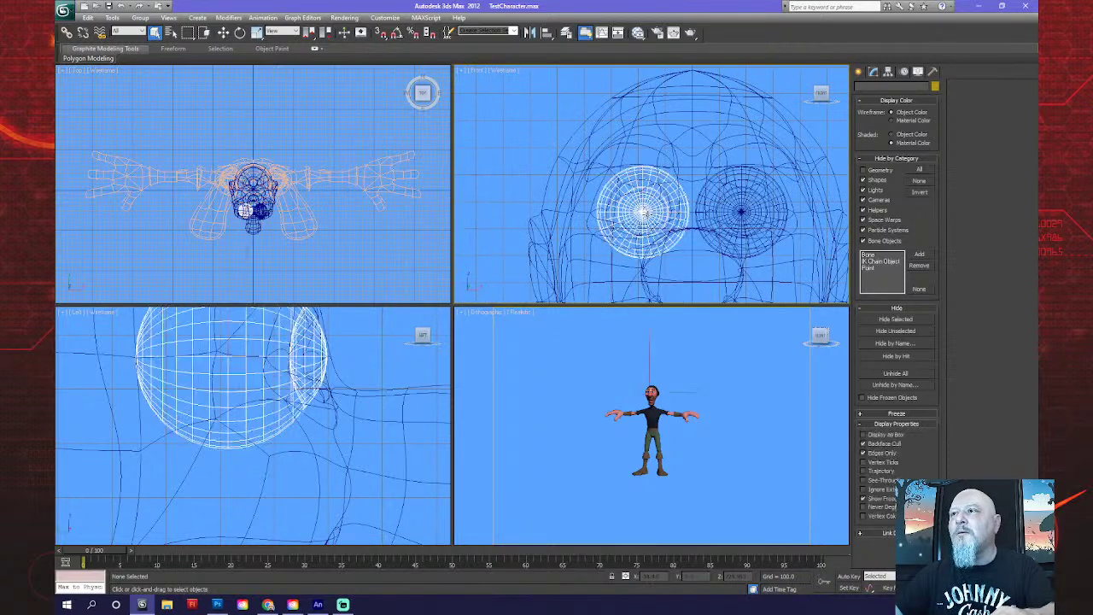
pyautogui.click(907, 321)
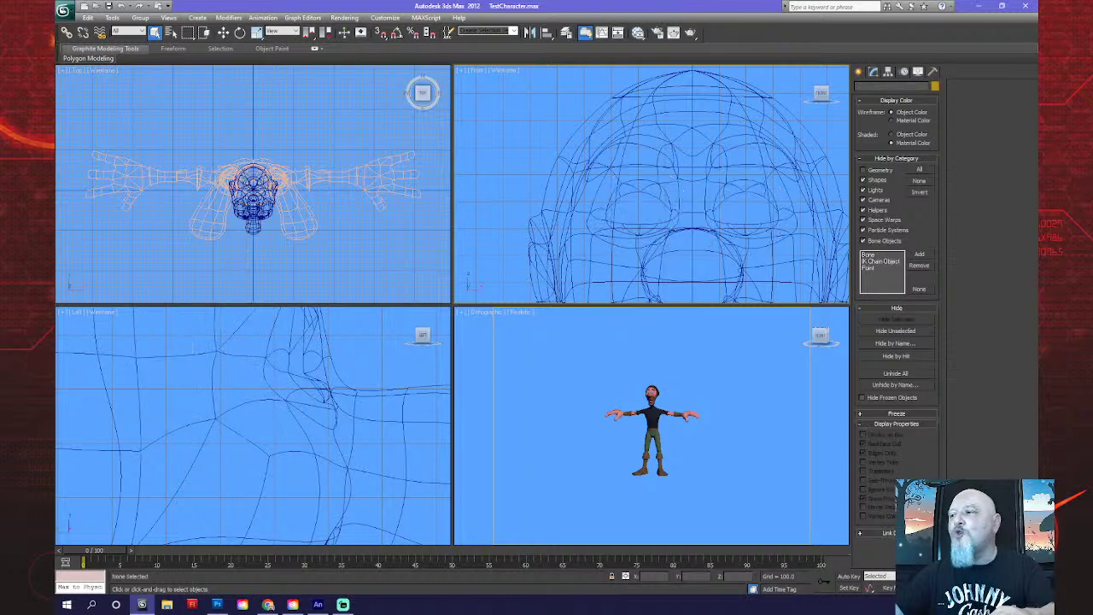
pyautogui.hotkey('ctrl', 'shift', 'z')
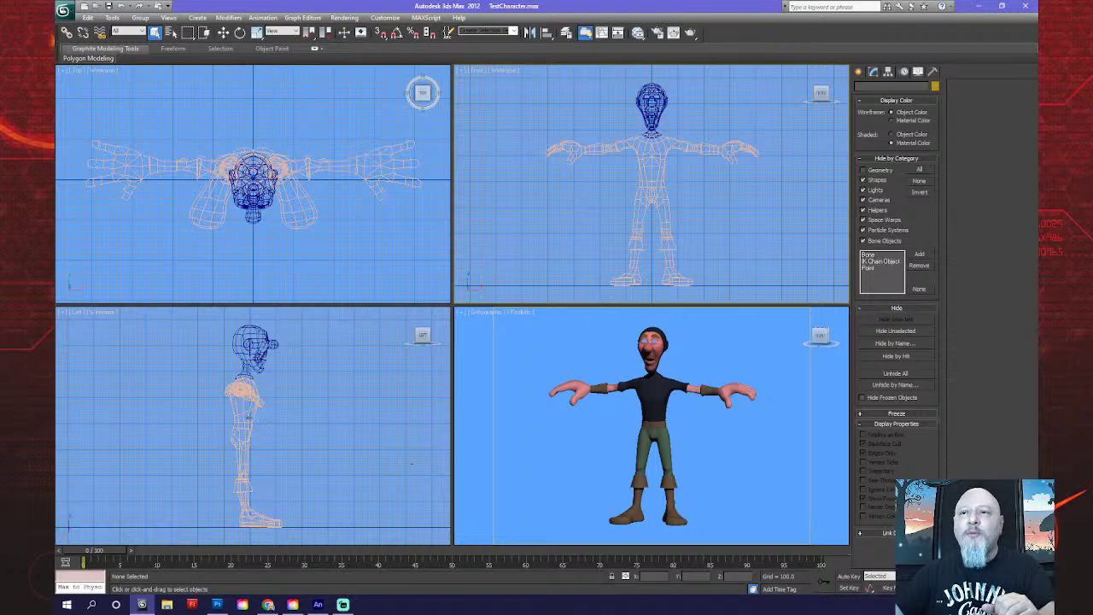
# Set the wireframe object color of the character's body mesh to dark crimson and deselect it.
pyautogui.click(257, 423)
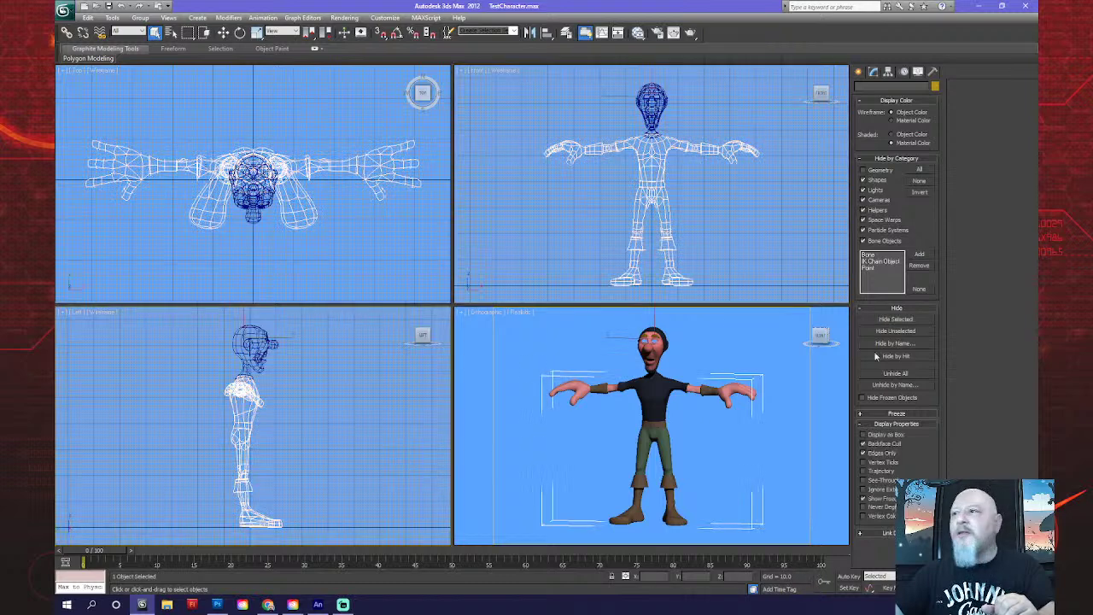
pyautogui.click(934, 87)
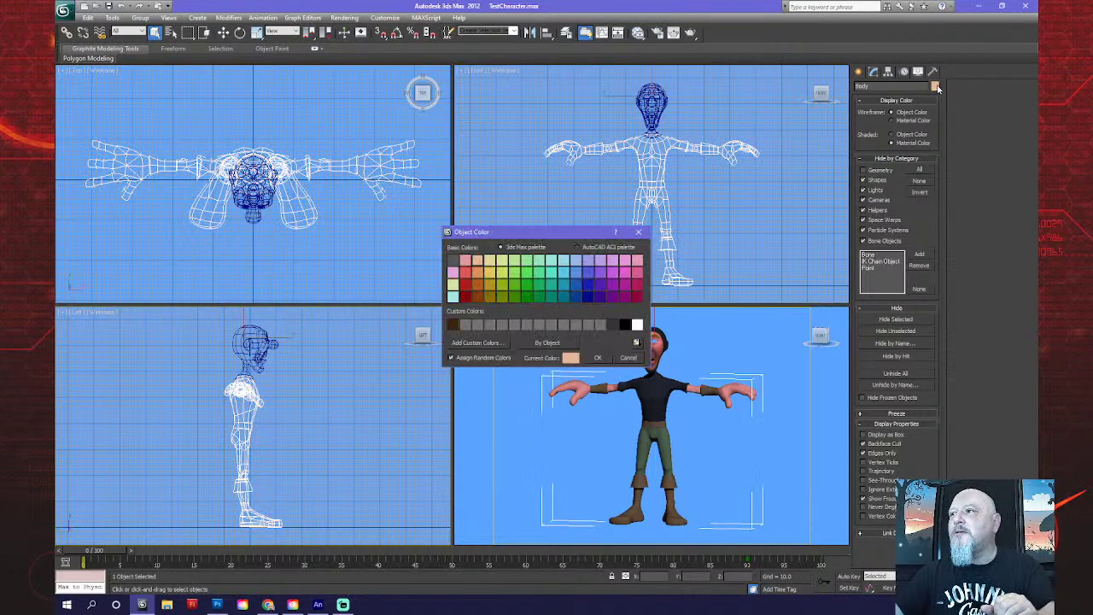
pyautogui.click(636, 297)
pyautogui.click(598, 357)
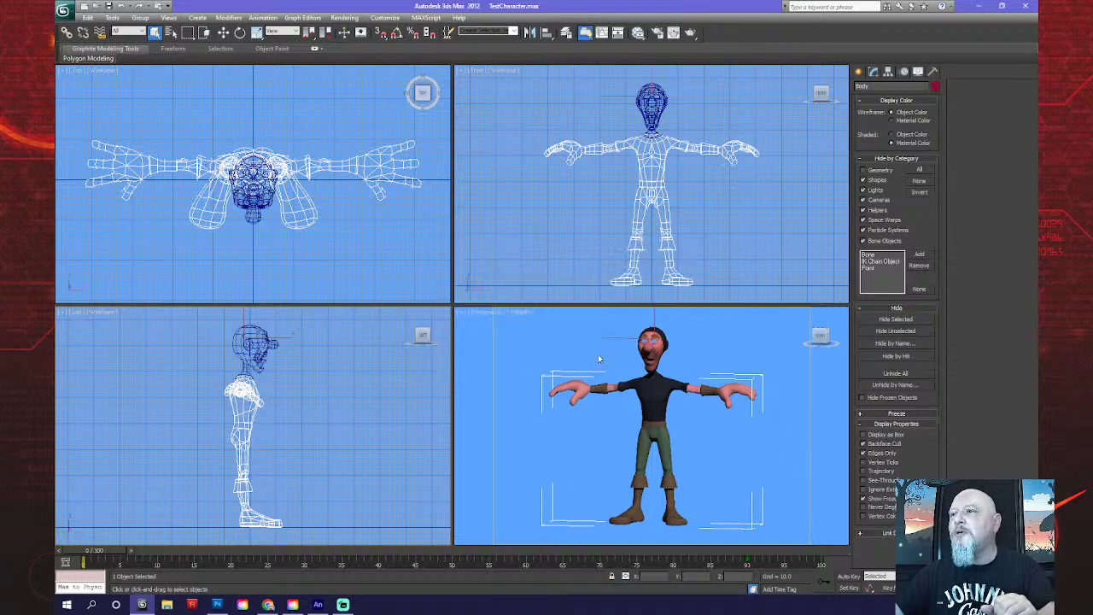
pyautogui.click(360, 390)
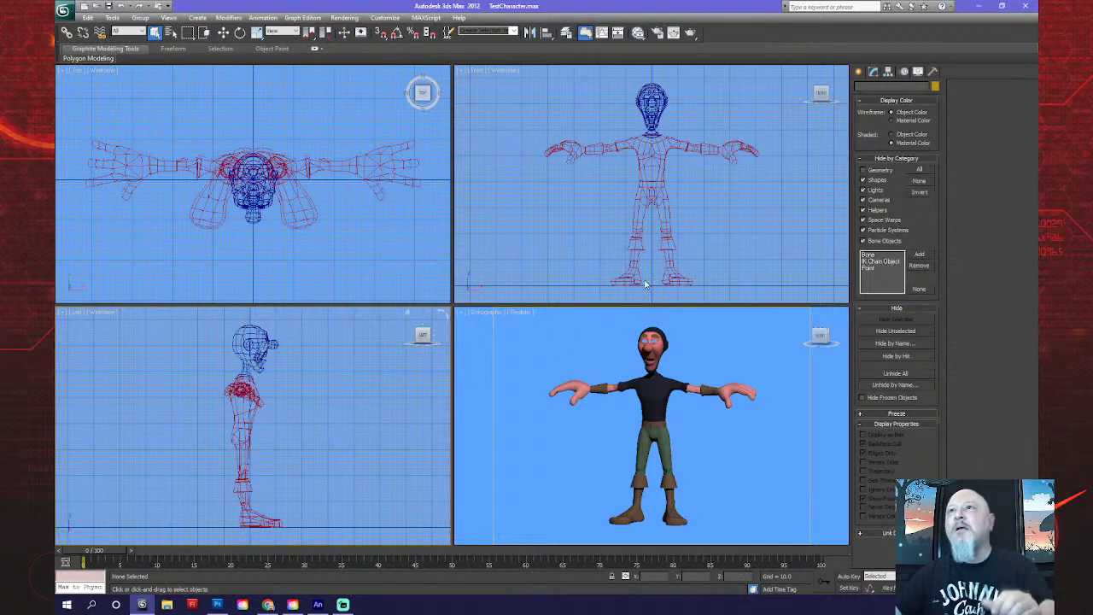
# Try to create a Biped system spanning the character's height, starting at ground level between the feet in the front view.
pyautogui.click(858, 71)
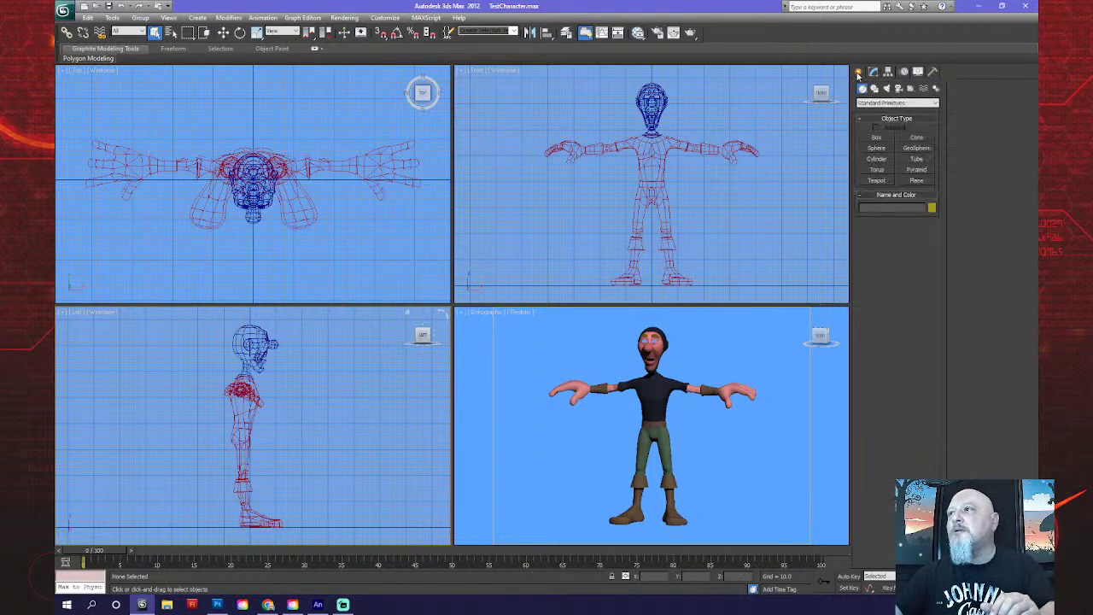
pyautogui.click(936, 103)
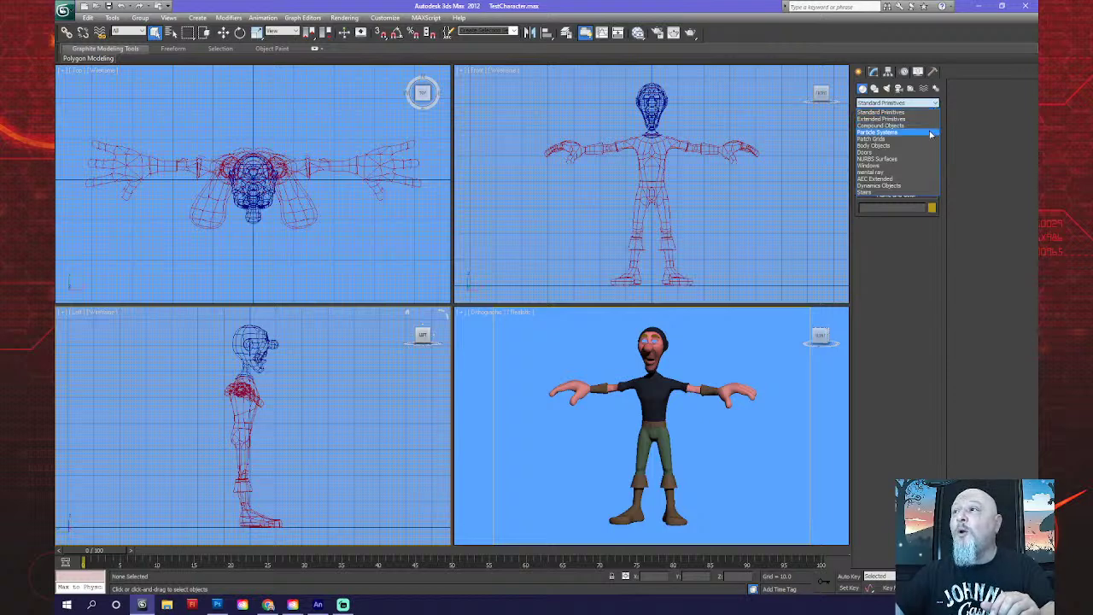
pyautogui.click(936, 89)
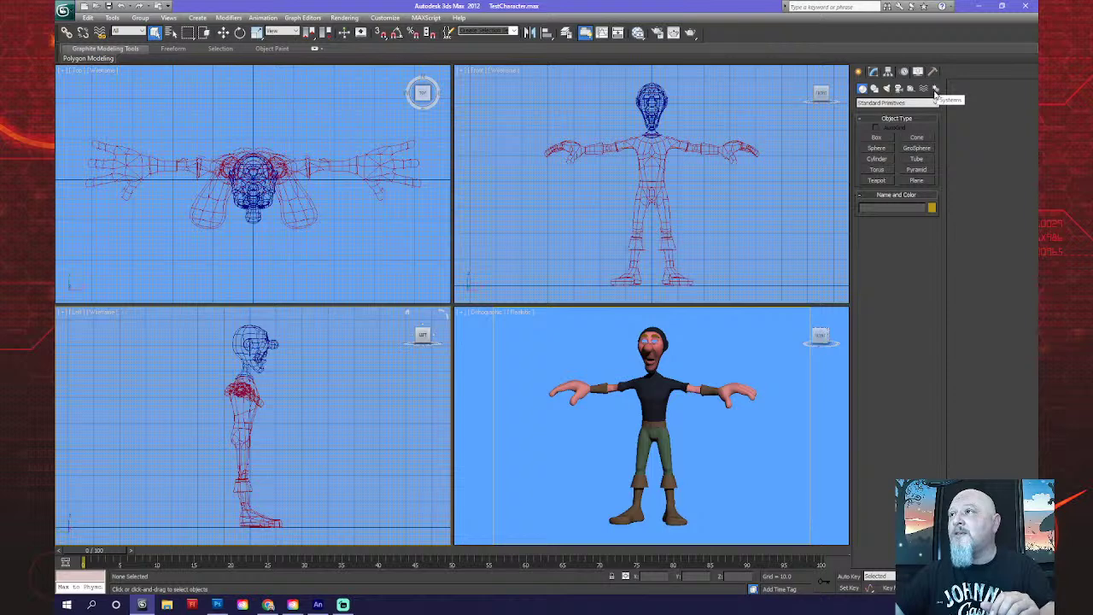
pyautogui.click(935, 90)
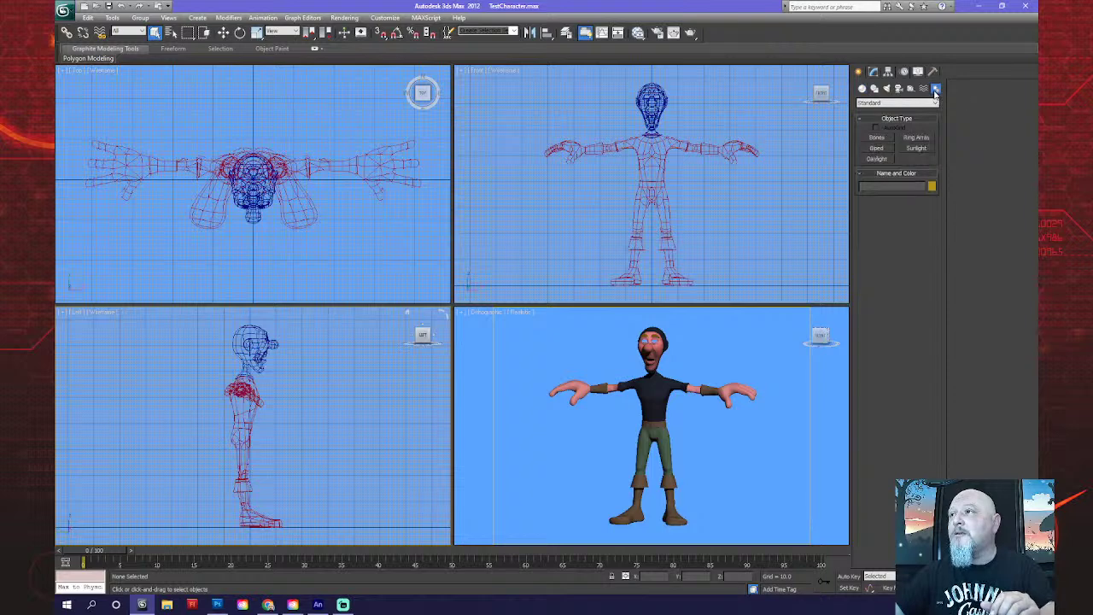
pyautogui.click(876, 148)
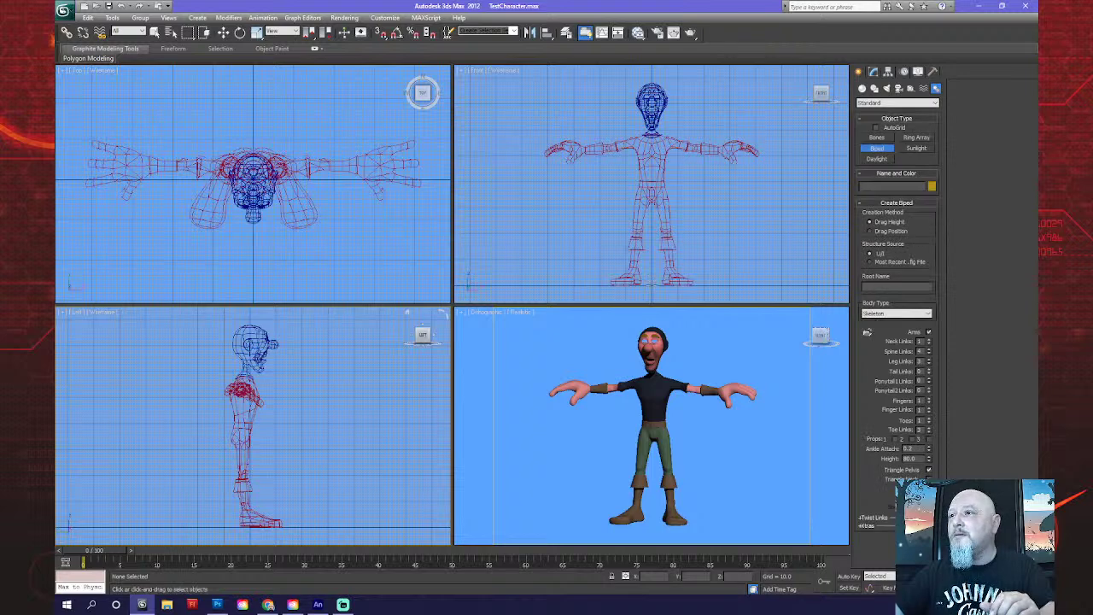
pyautogui.moveTo(271, 523); pyautogui.dragTo(663, 393)
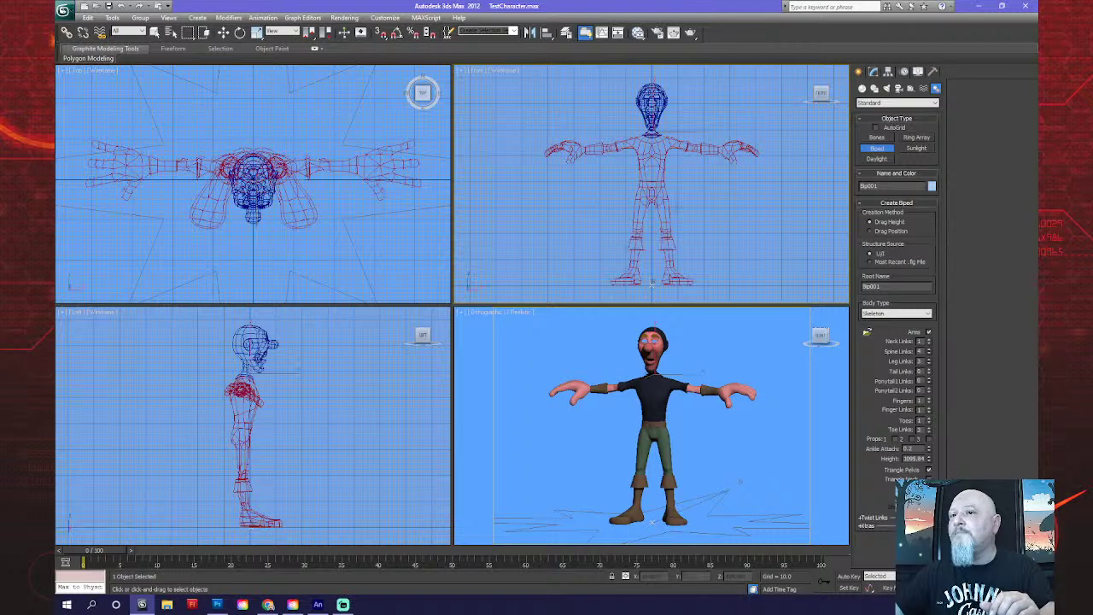
pyautogui.click(680, 205)
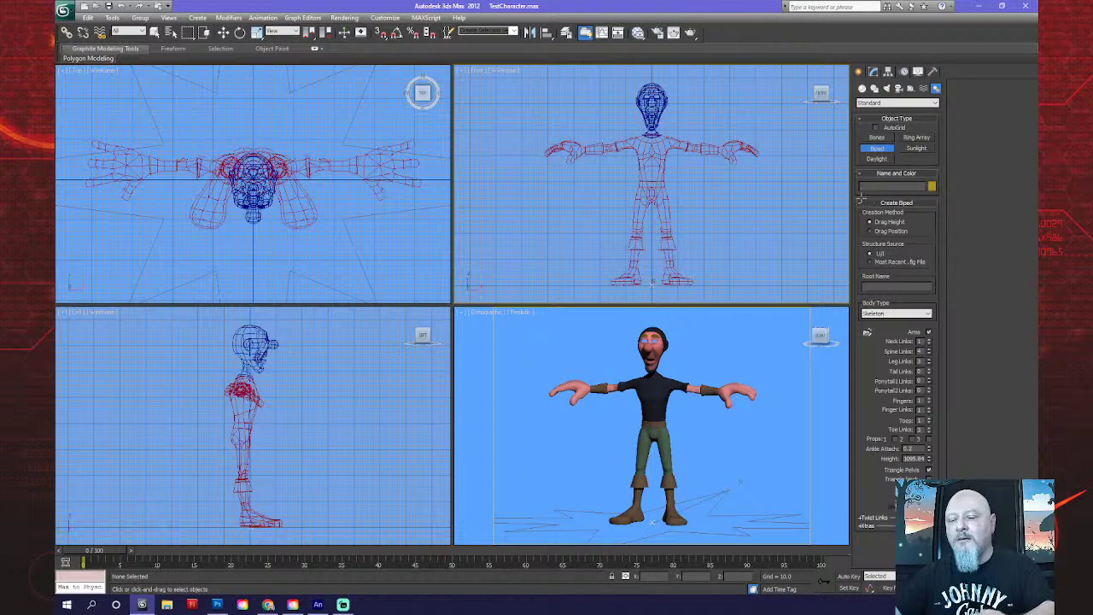
pyautogui.hotkey('ctrl', 'z')
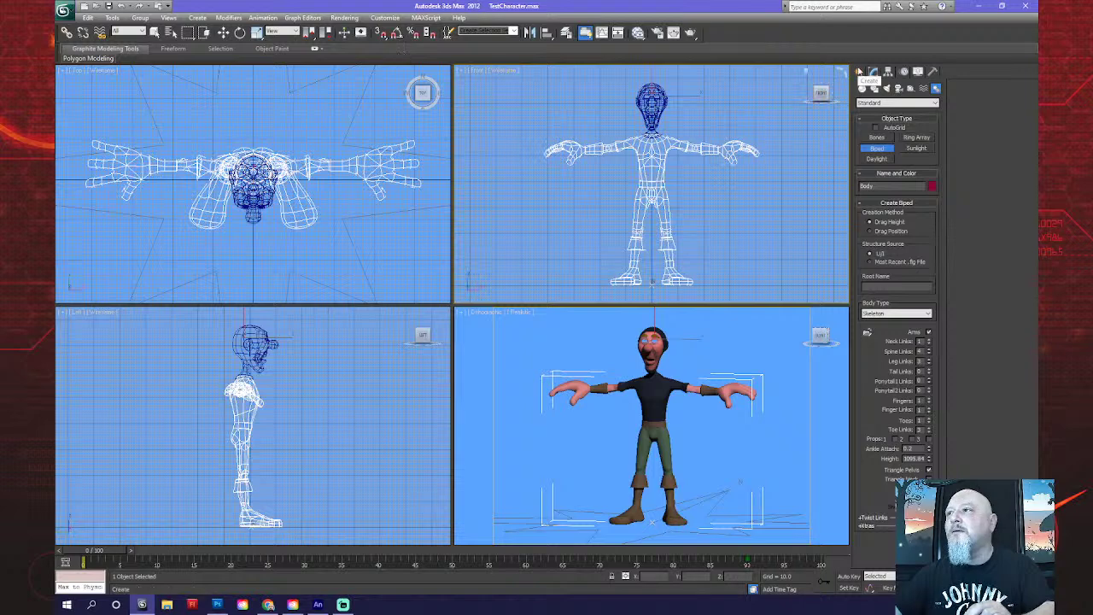
# Deselect the body, examine the large outlines around the character in the top view, and briefly unhide the Lights category.
pyautogui.click(917, 73)
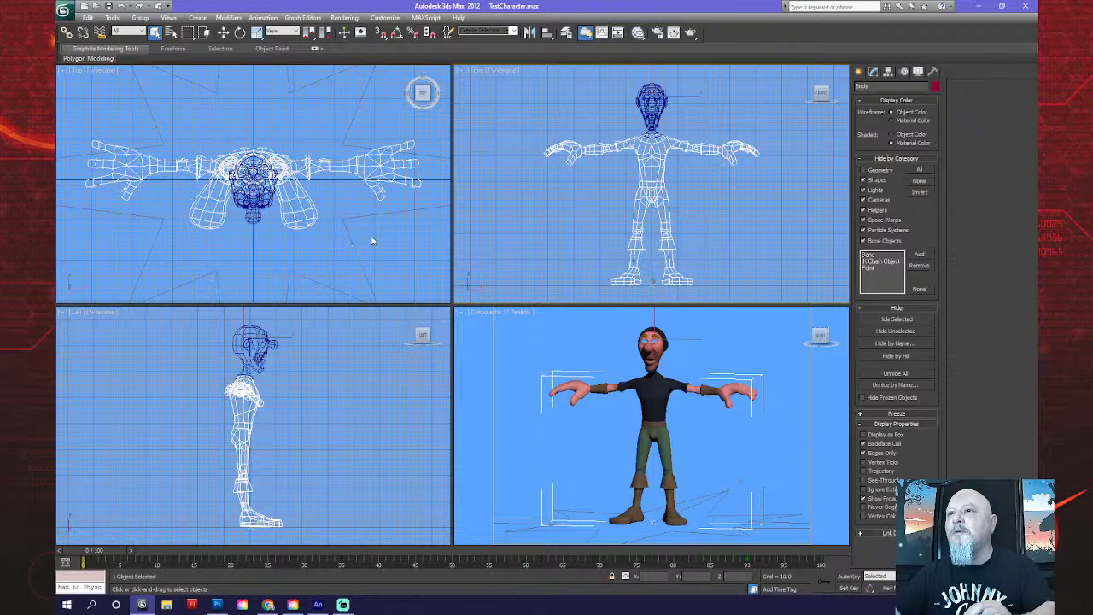
pyautogui.click(334, 286)
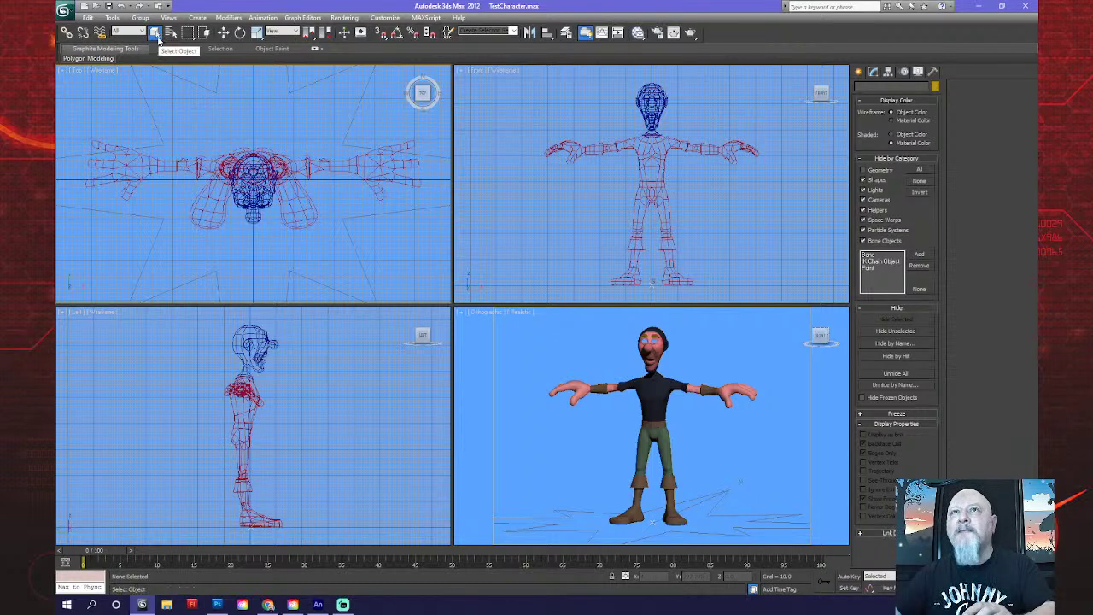
pyautogui.scroll(-5, 343, 156)
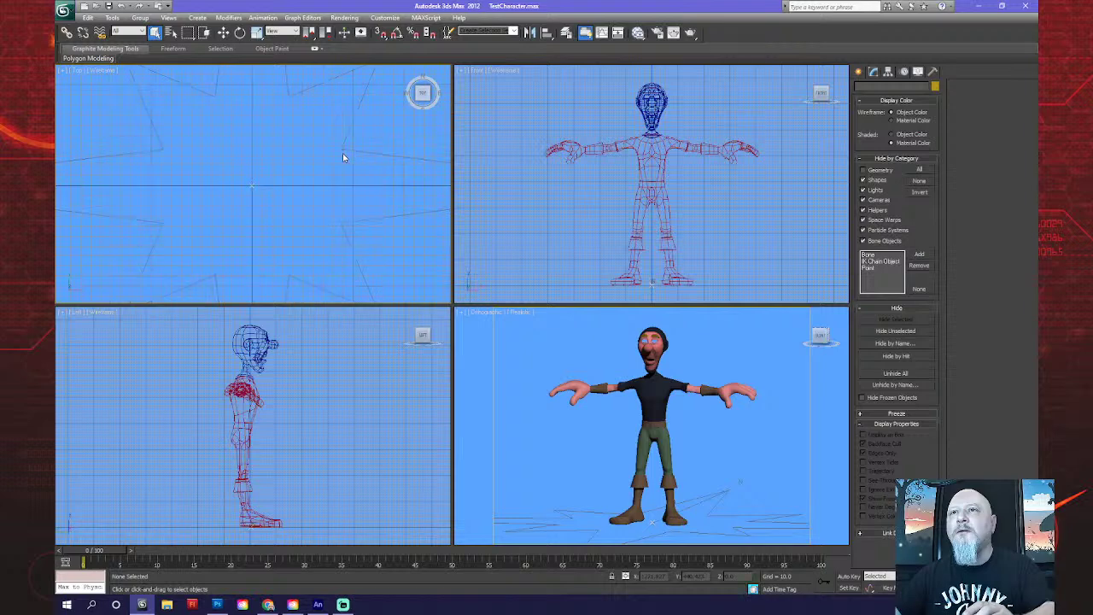
pyautogui.scroll(3, 344, 159)
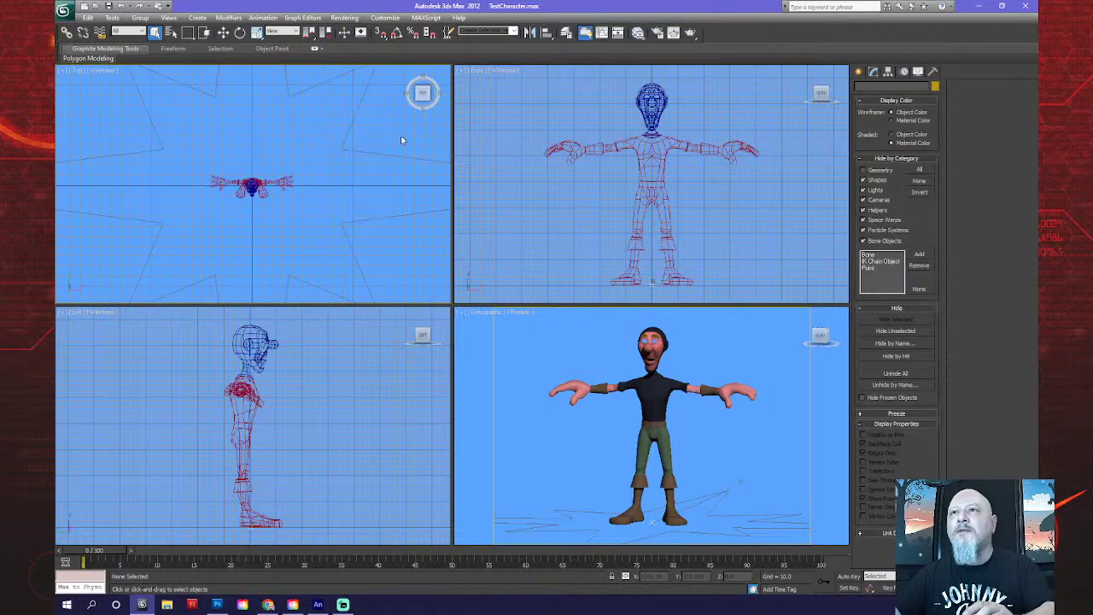
pyautogui.scroll(-3, 352, 235)
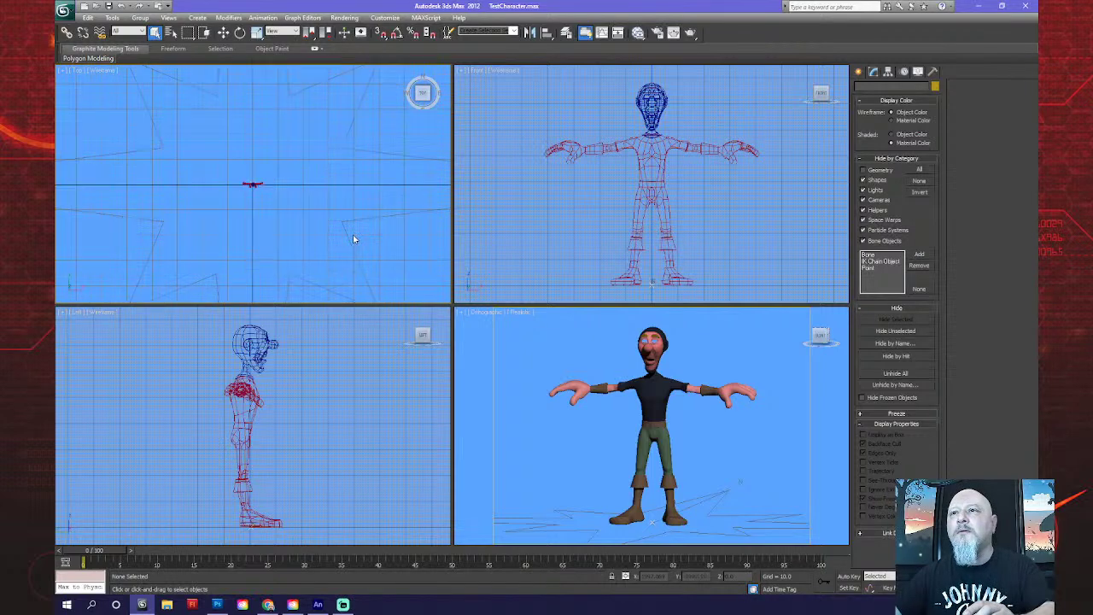
pyautogui.scroll(6, 352, 235)
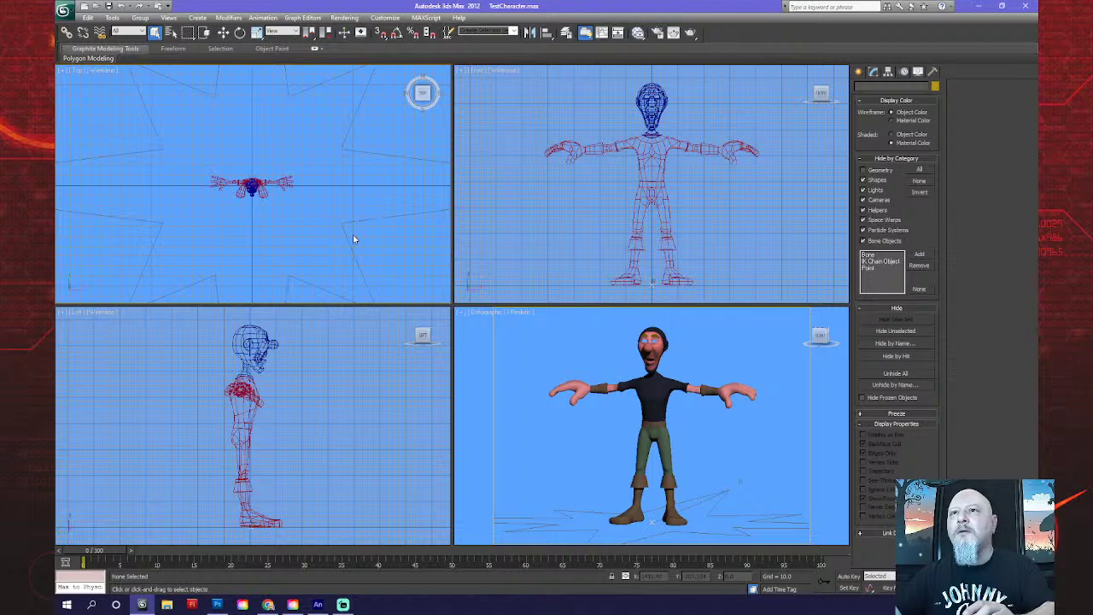
pyautogui.click(863, 190)
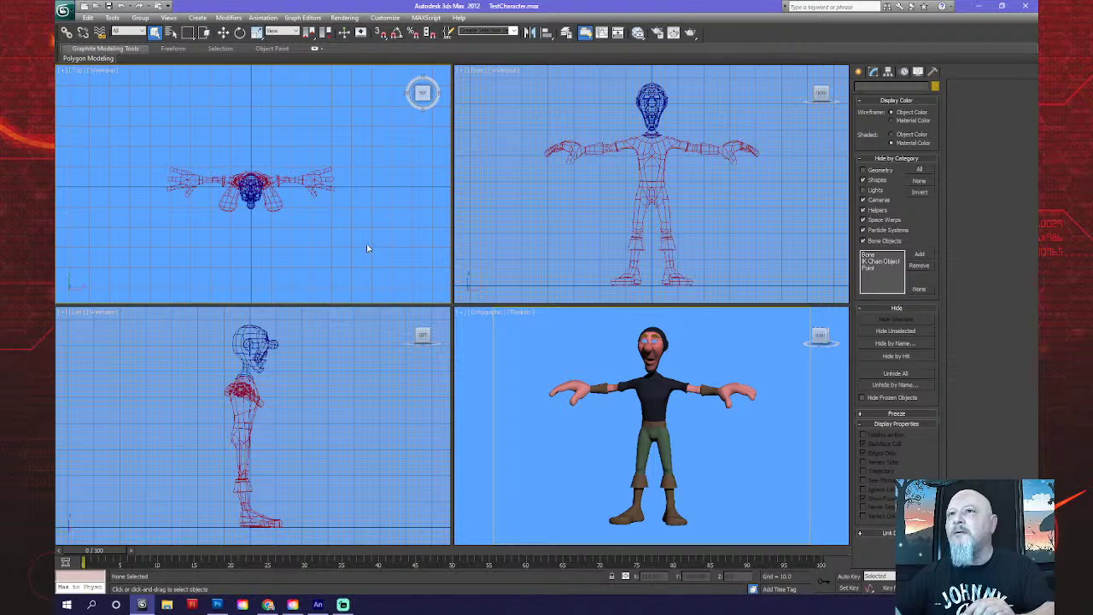
pyautogui.click(862, 190)
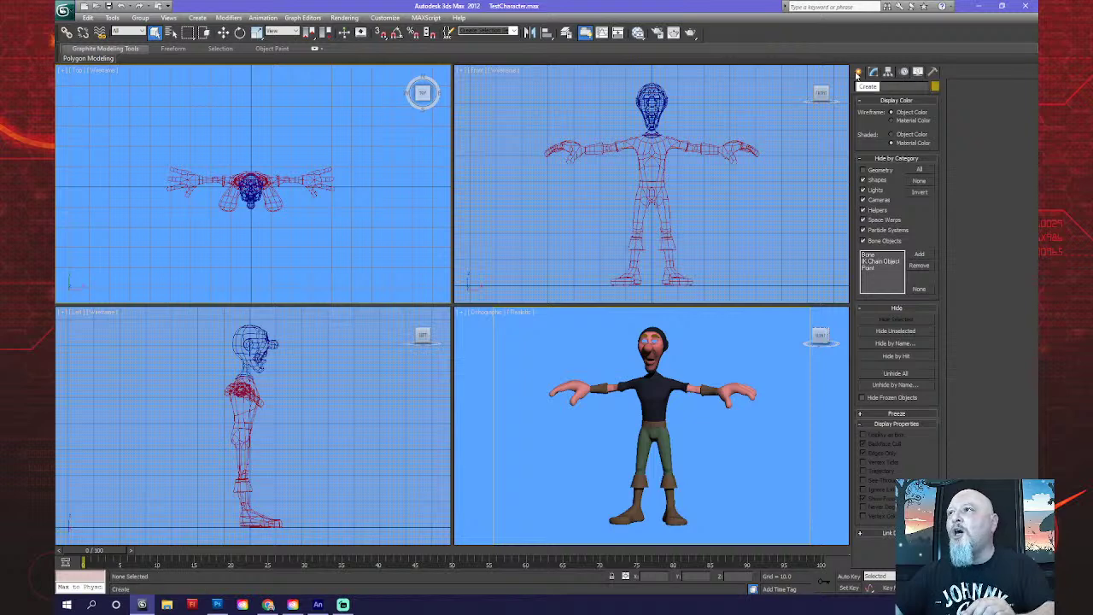
# Look through the Systems, Space Warps, Helpers, Standard Primitives and Extended Primitives object types for a character rigging tool.
pyautogui.click(872, 73)
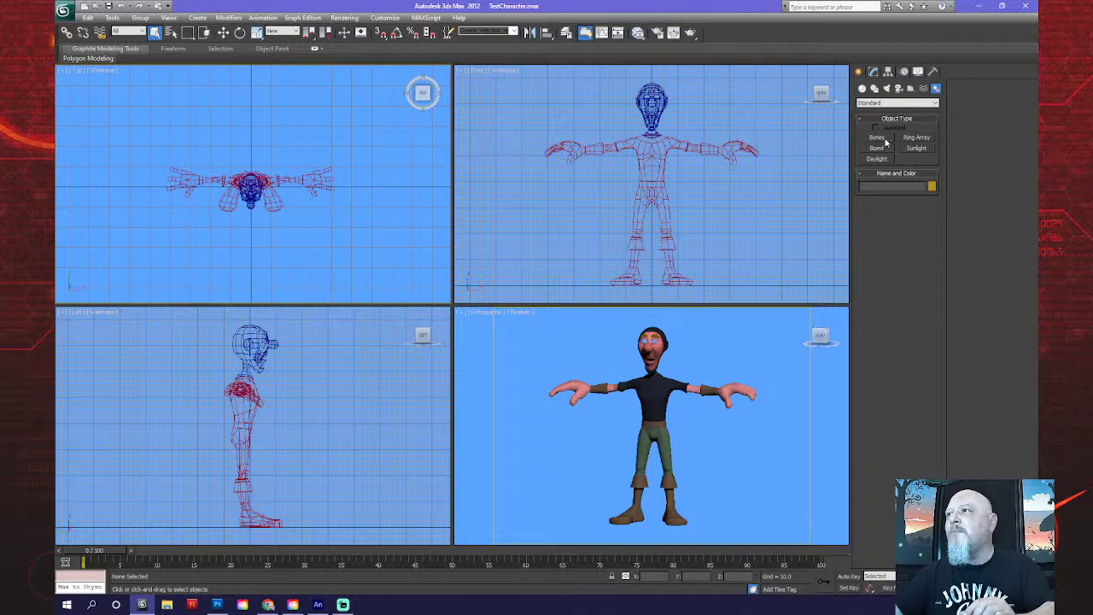
pyautogui.click(923, 89)
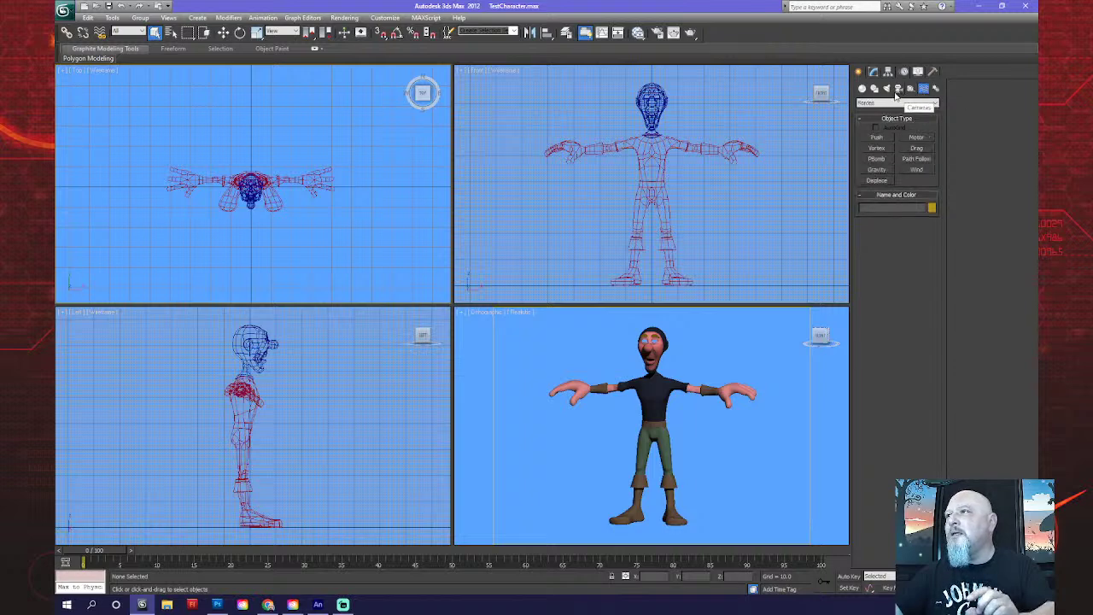
pyautogui.click(911, 89)
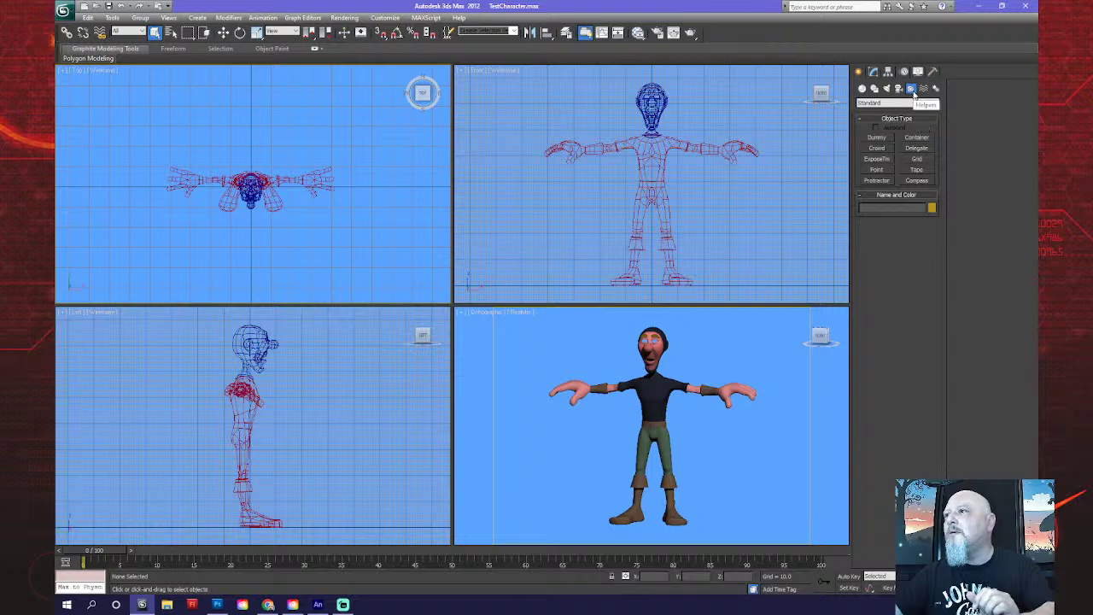
pyautogui.click(862, 89)
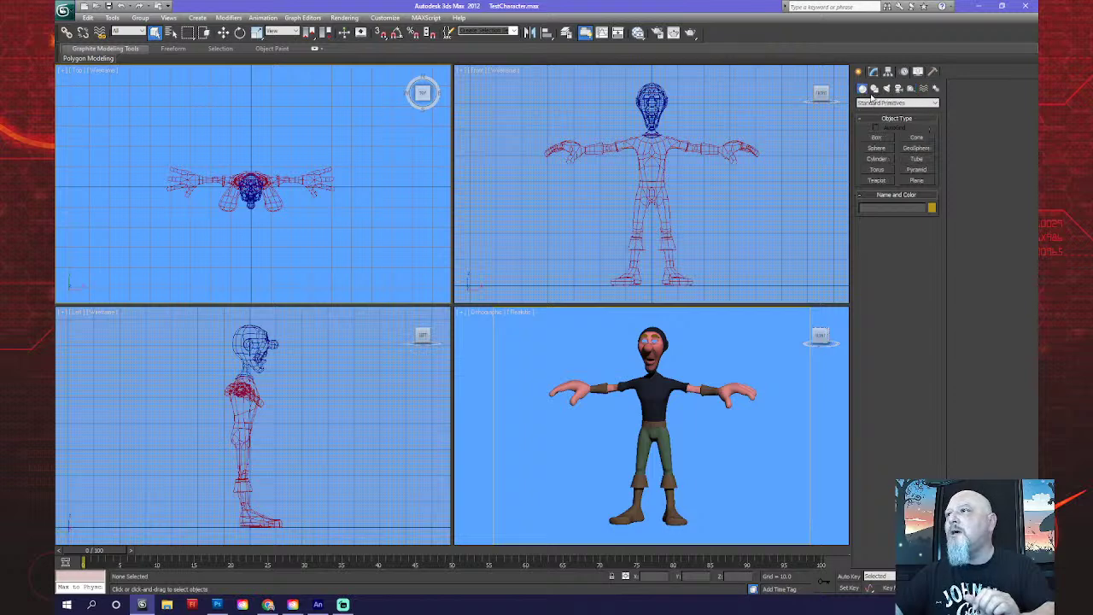
pyautogui.click(933, 103)
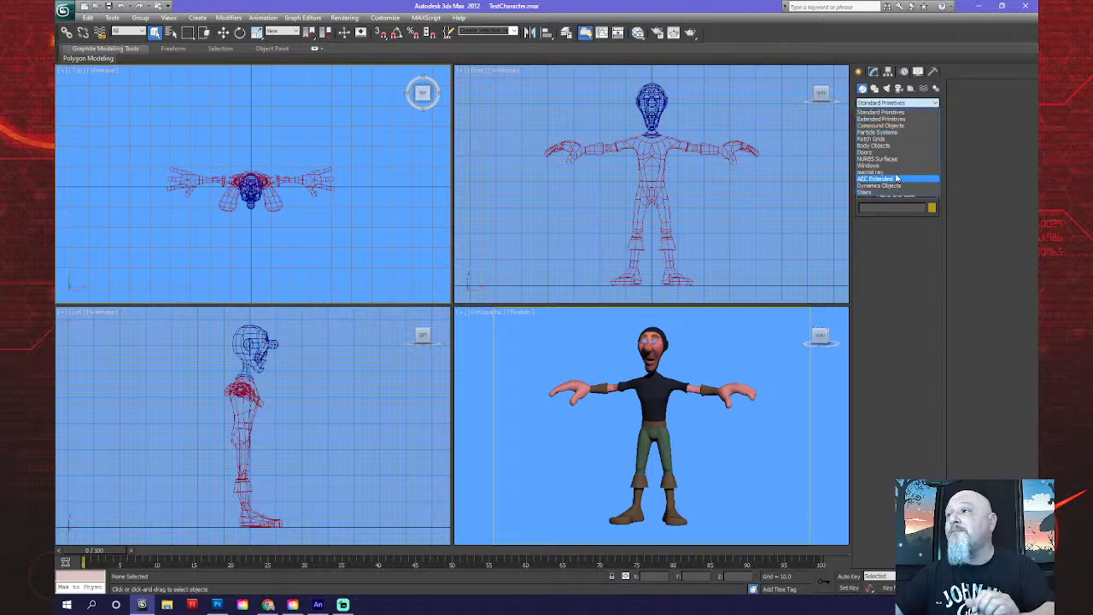
pyautogui.click(903, 118)
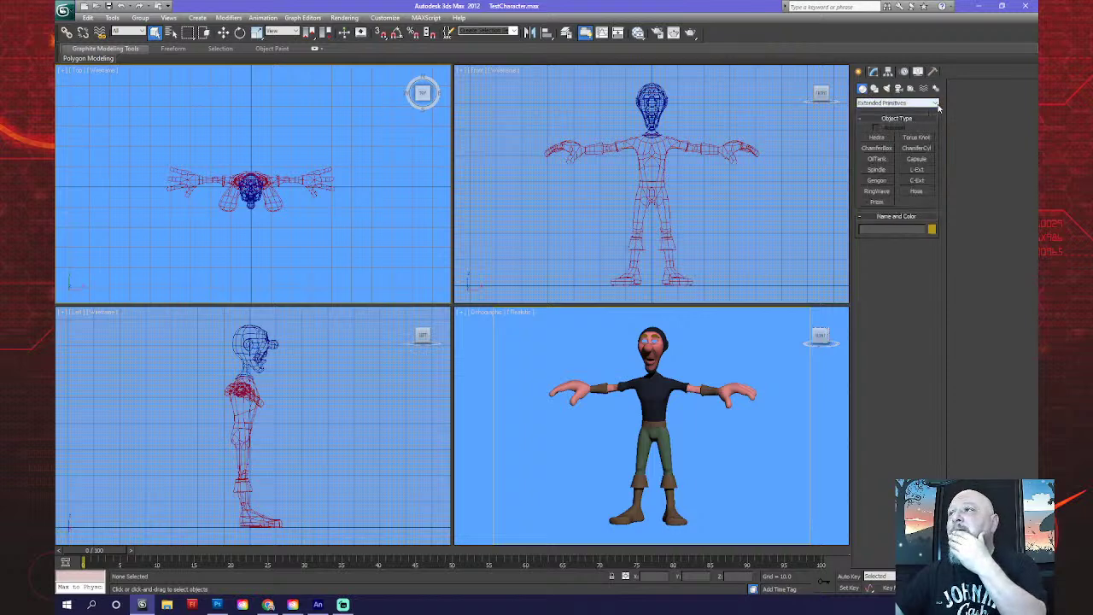
pyautogui.click(936, 103)
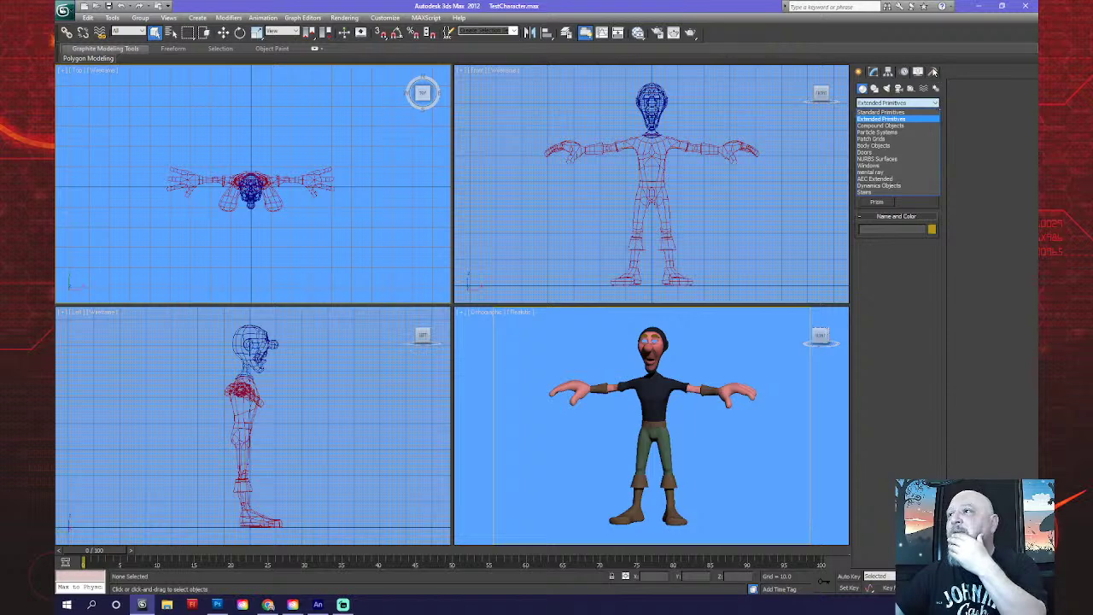
pyautogui.click(933, 73)
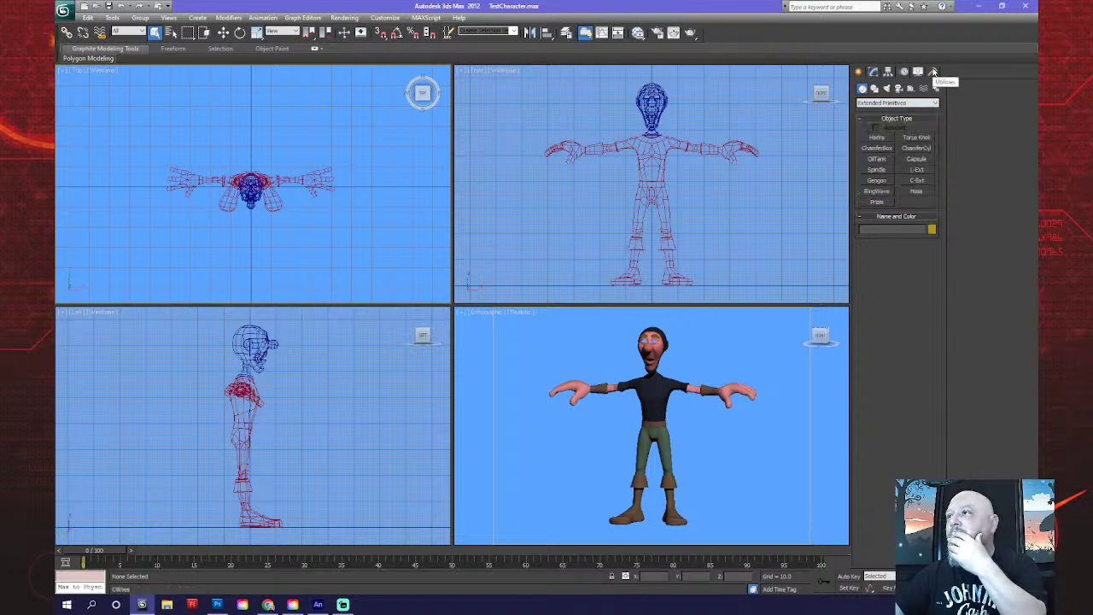
pyautogui.click(938, 103)
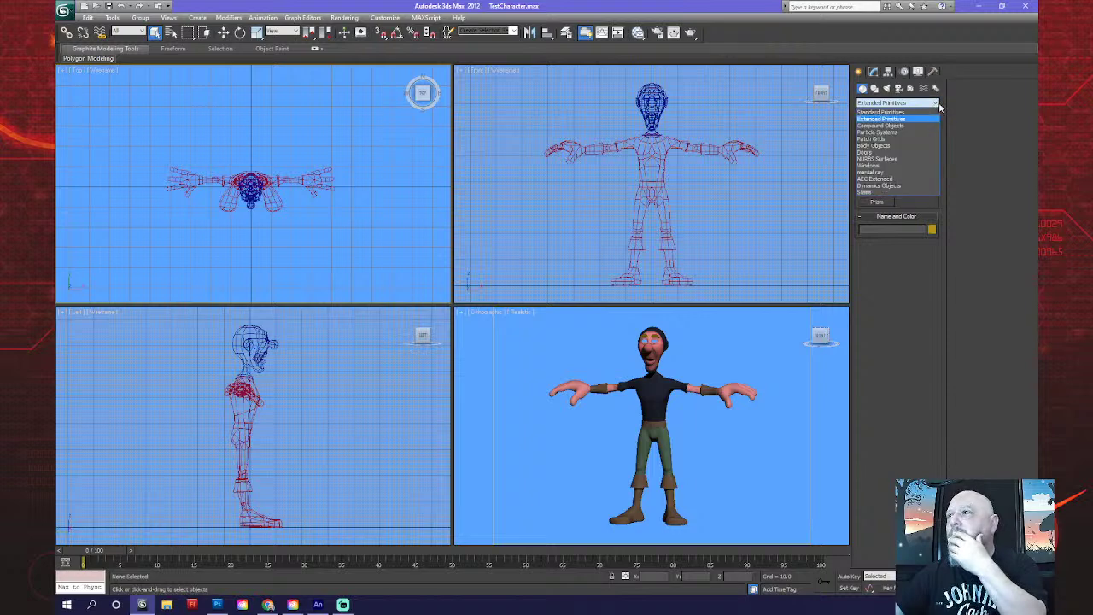
pyautogui.click(938, 103)
# Look through the Utilities, Display, Motion, Hierarchy and Modify options for a character rigging tool.
pyautogui.click(933, 73)
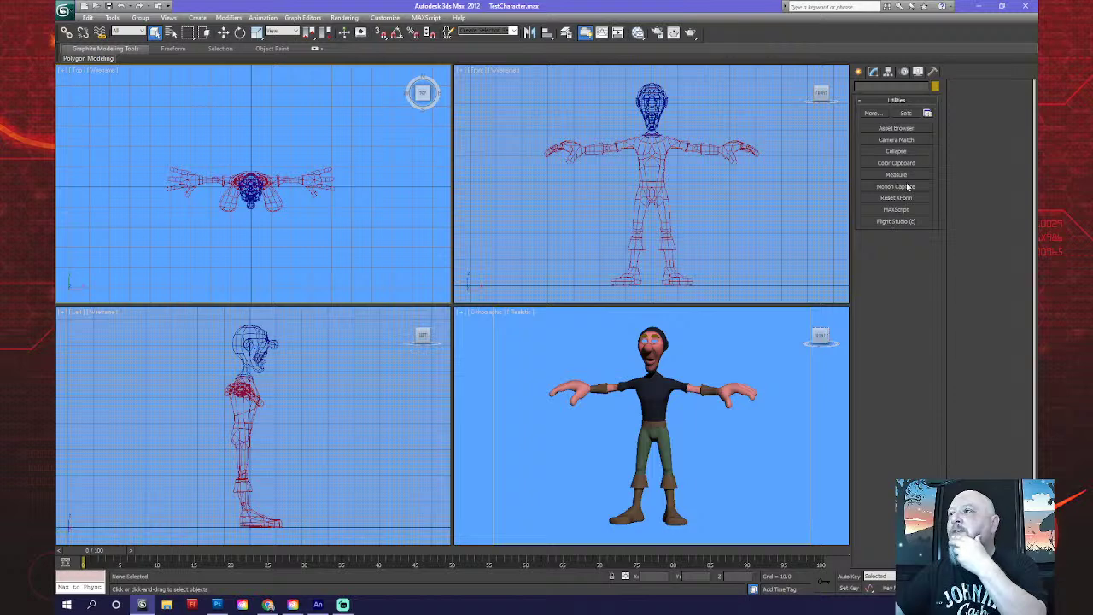
pyautogui.click(918, 72)
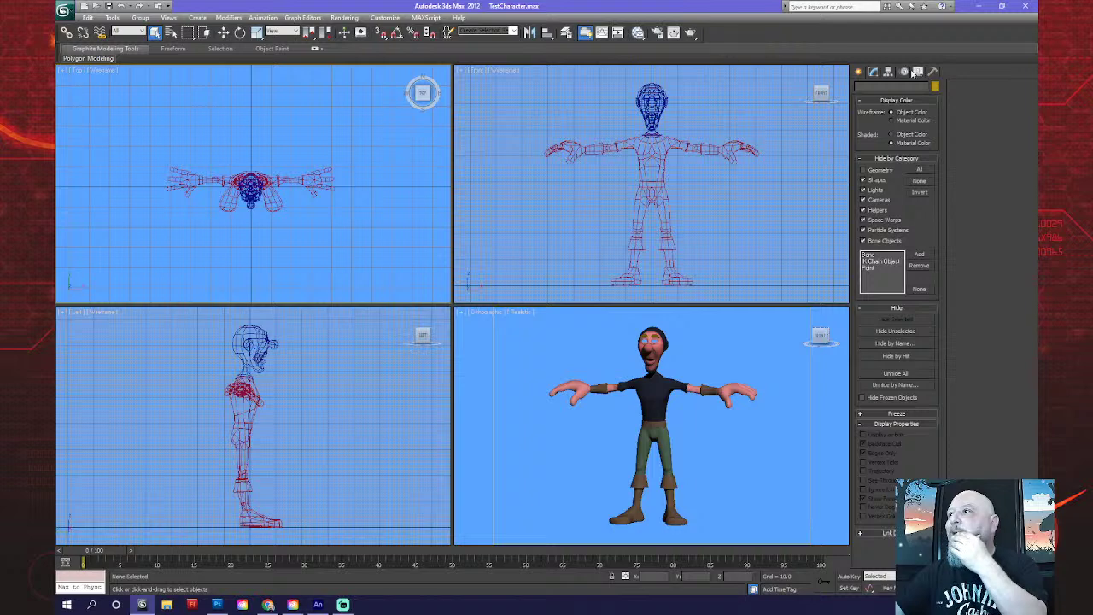
pyautogui.click(905, 72)
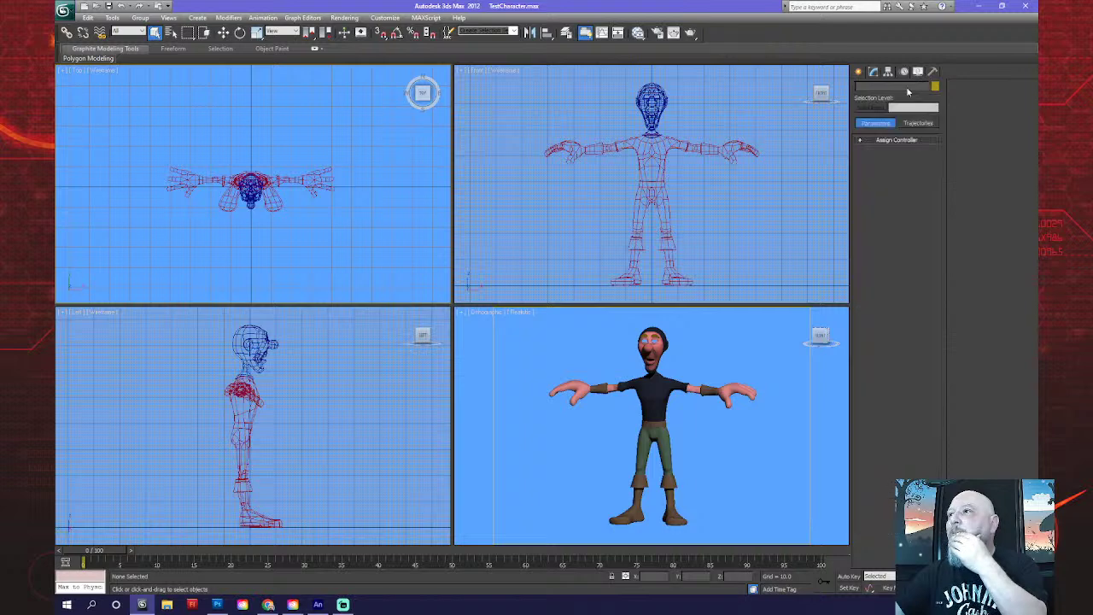
pyautogui.click(888, 73)
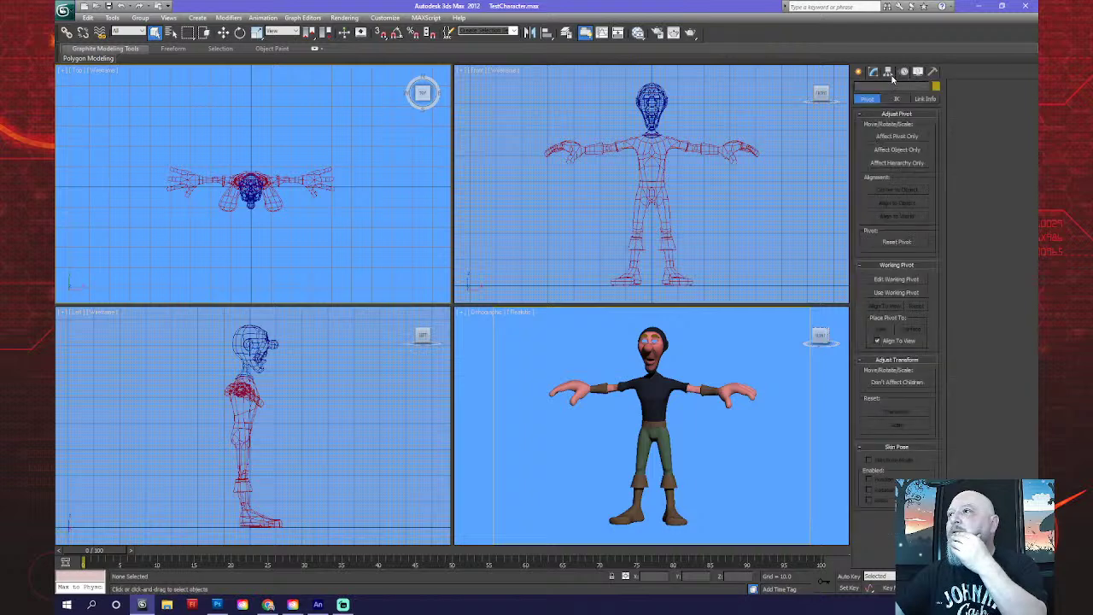
pyautogui.click(875, 74)
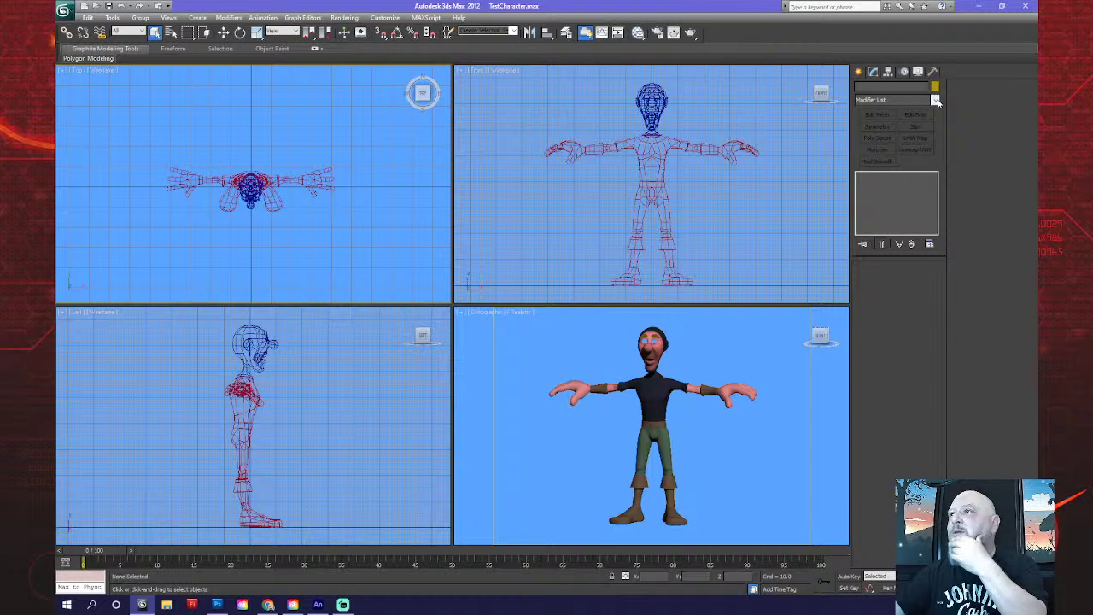
pyautogui.click(860, 72)
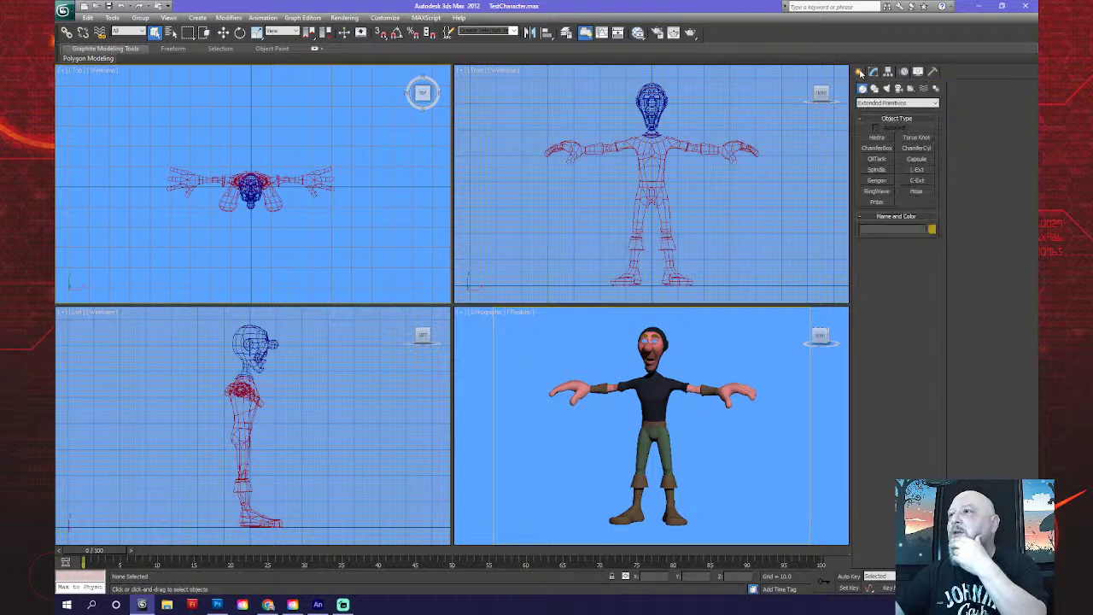
# Look through the Compound Objects, Particle Systems, Body Objects, AEC Extended and Dynamics Objects geometry types for a rigging tool.
pyautogui.click(934, 103)
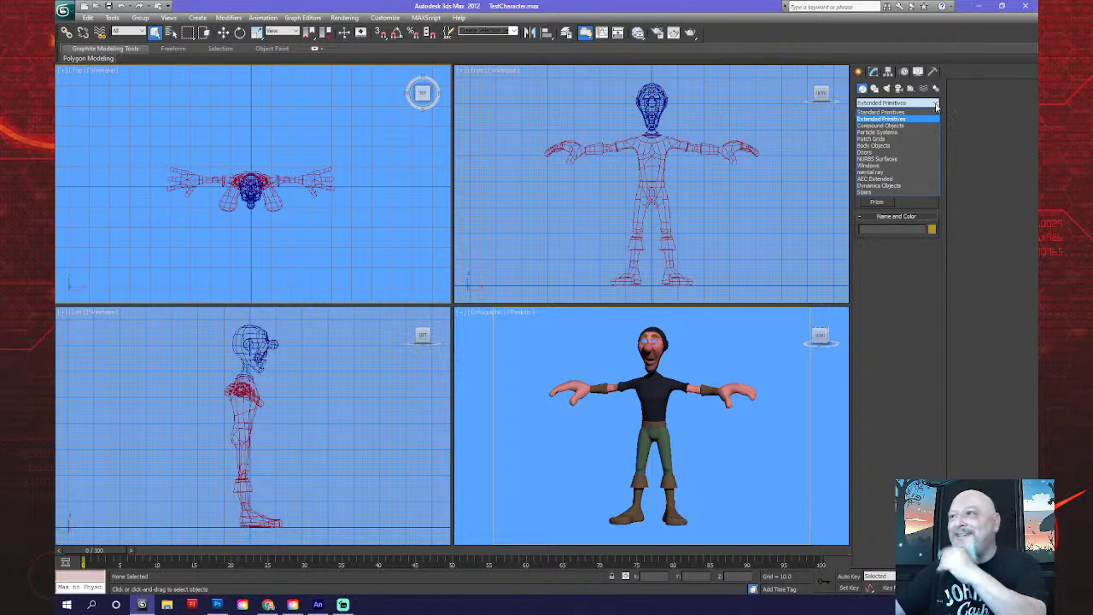
pyautogui.click(902, 126)
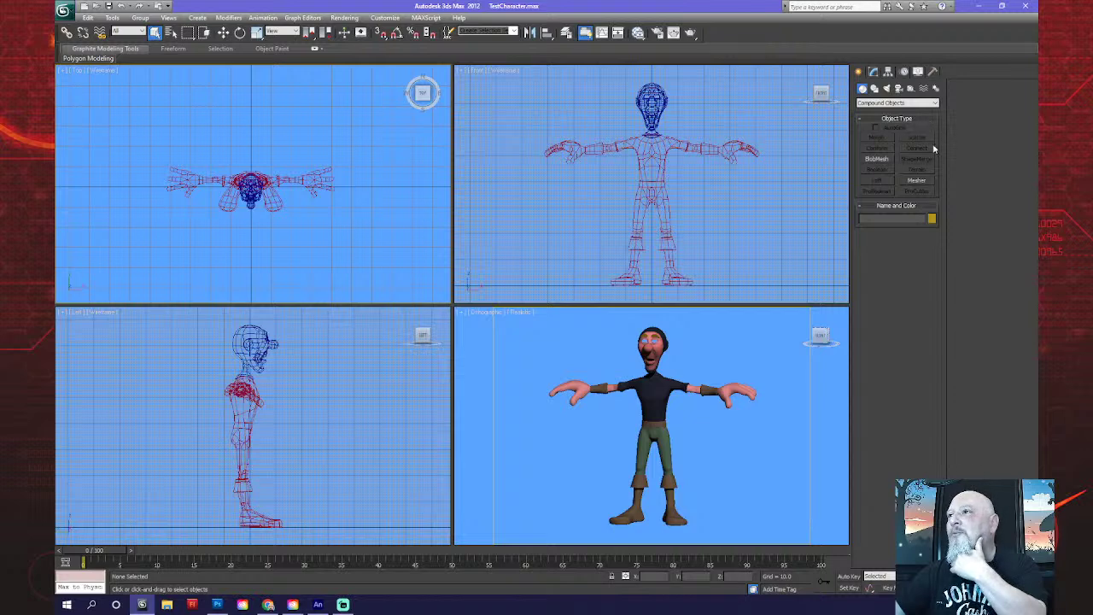
pyautogui.click(934, 103)
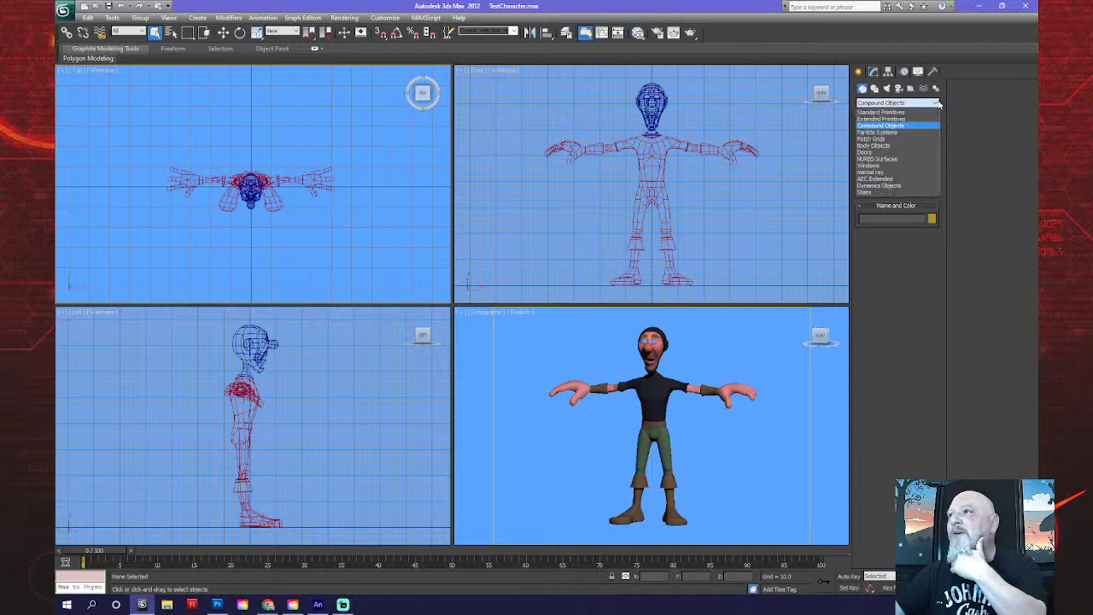
pyautogui.click(906, 133)
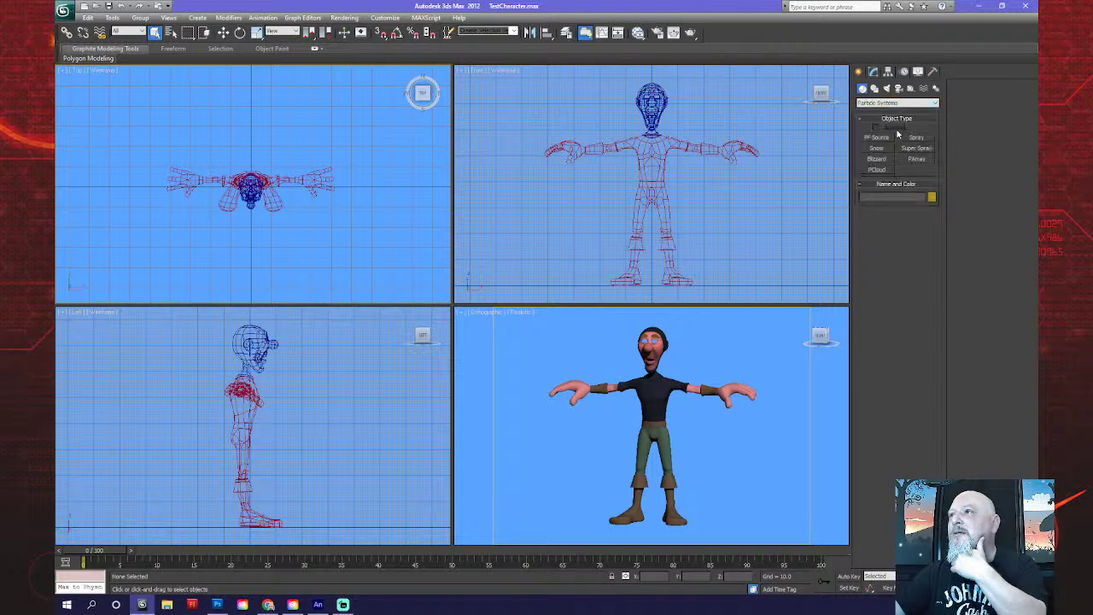
pyautogui.click(937, 102)
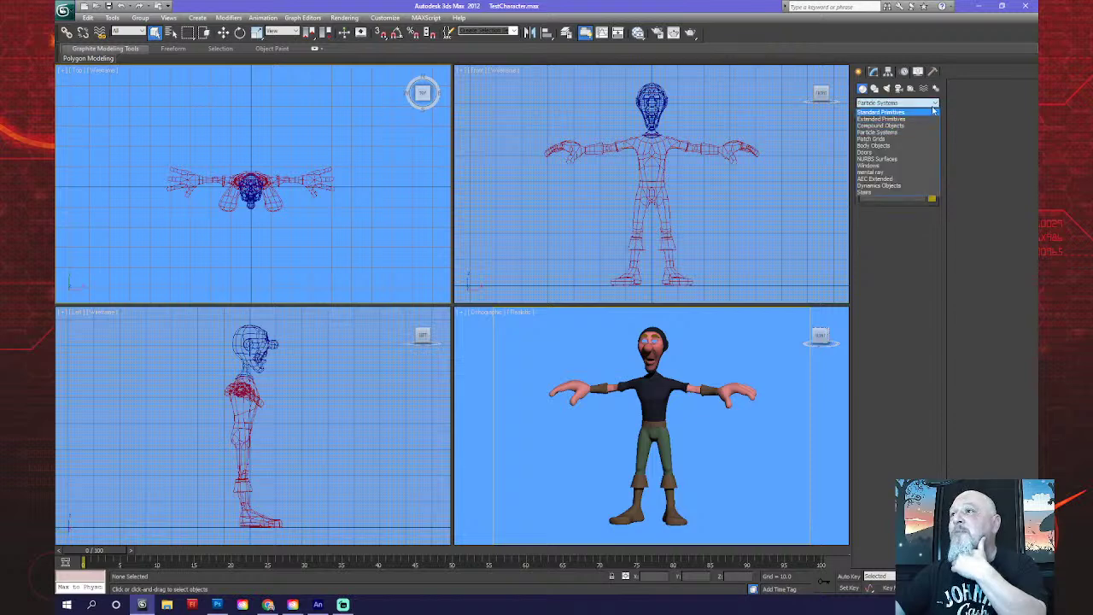
pyautogui.click(879, 146)
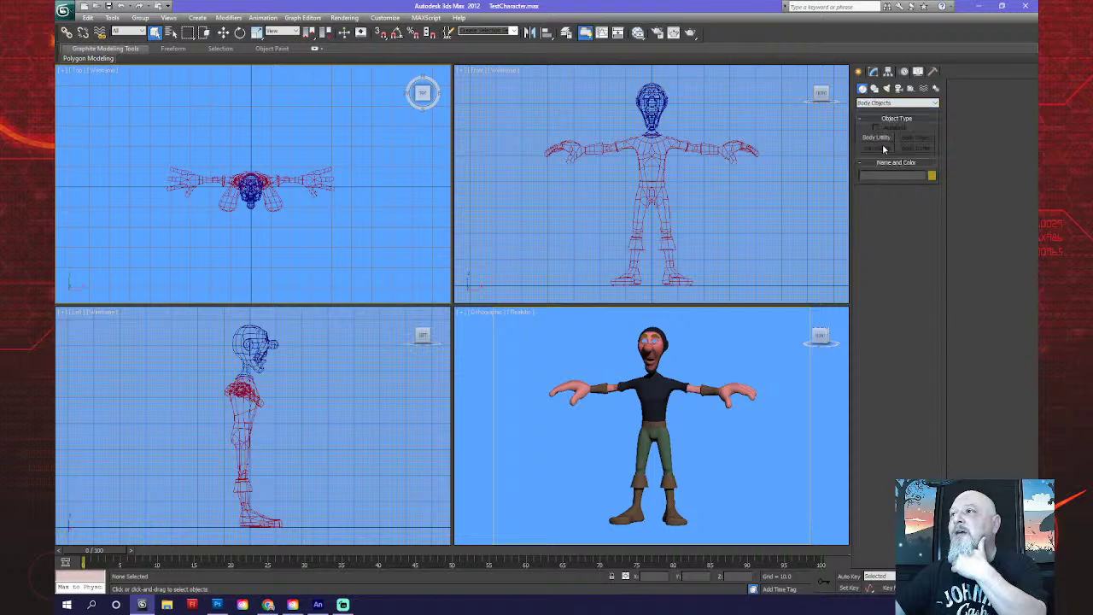
pyautogui.click(936, 102)
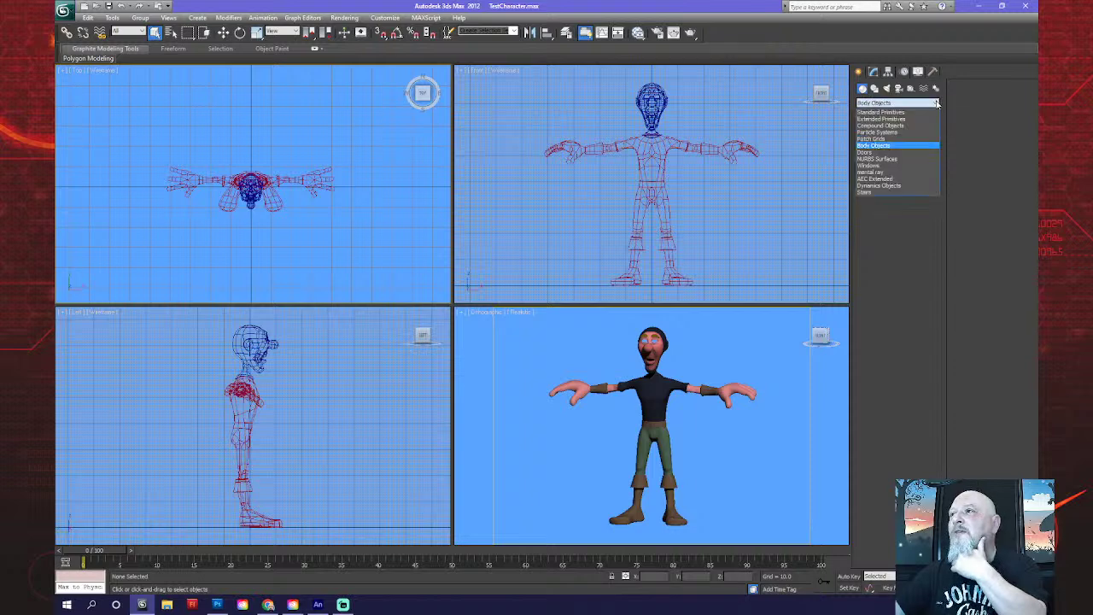
pyautogui.click(896, 179)
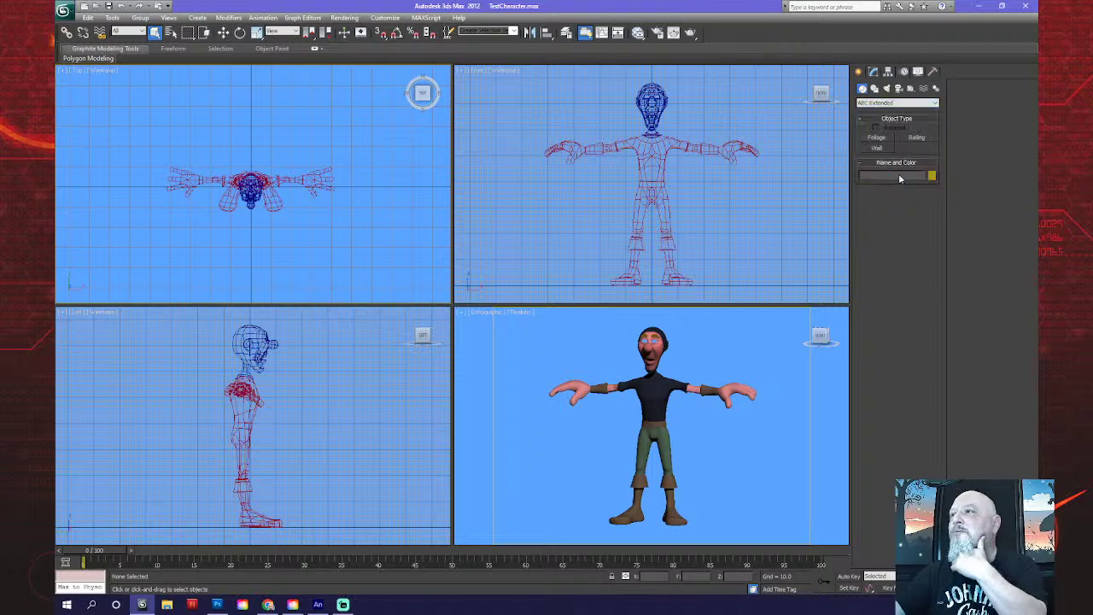
pyautogui.click(937, 103)
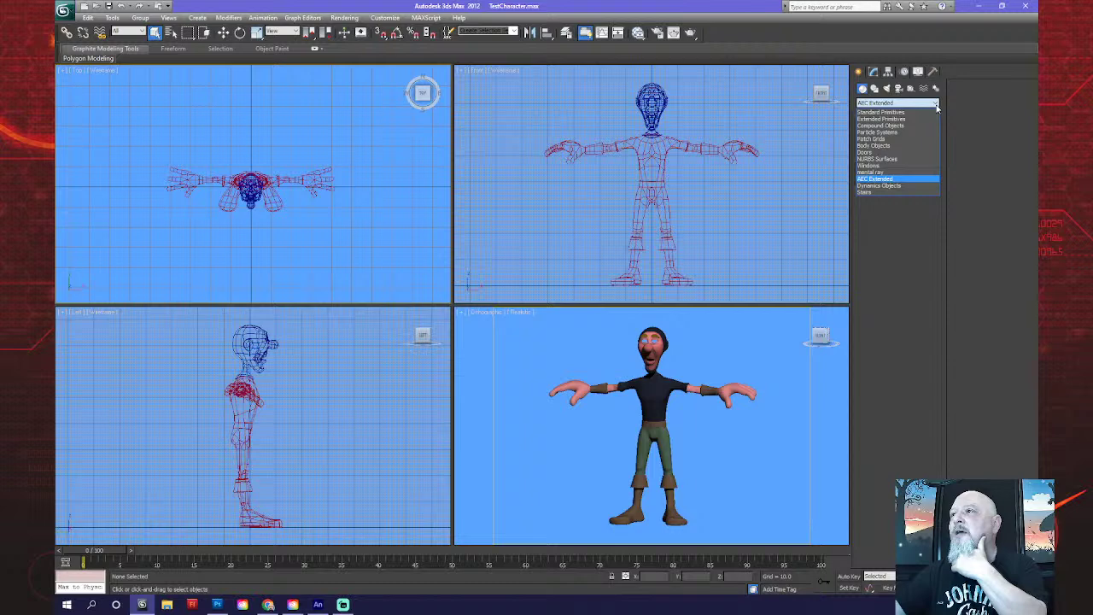
pyautogui.click(900, 185)
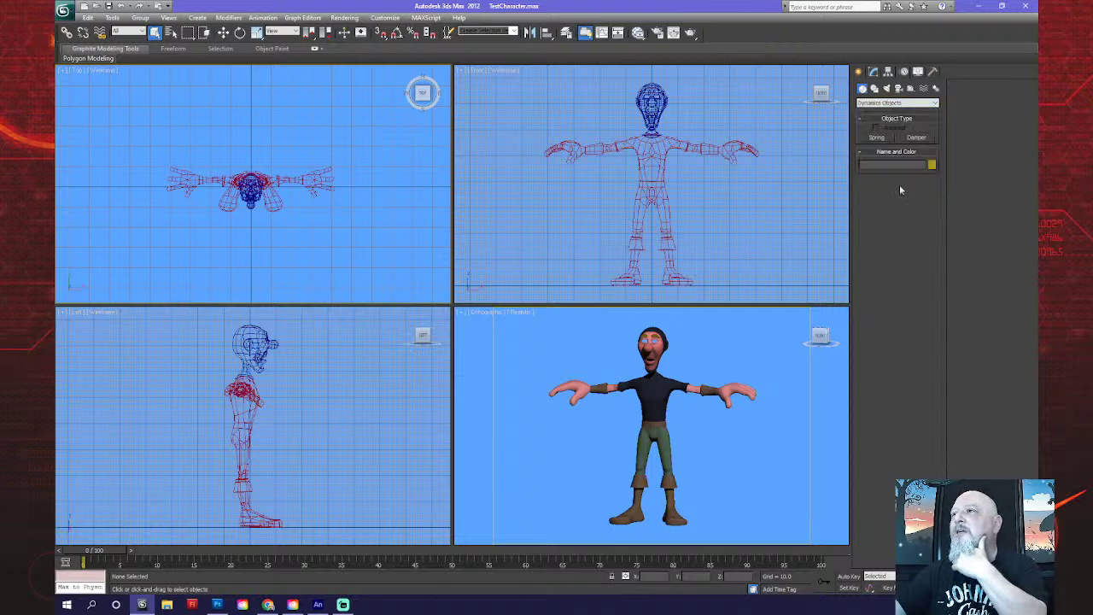
pyautogui.click(936, 103)
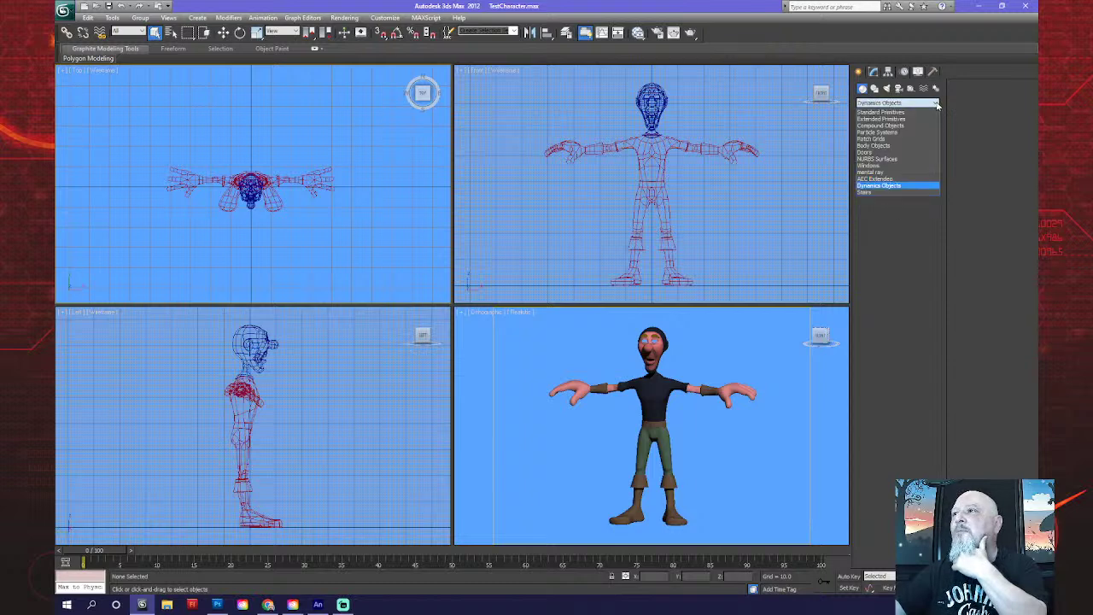
# Look through the Lights, Cameras and Helpers object types, including the list of helper categories, for a rigging tool.
pyautogui.click(879, 94)
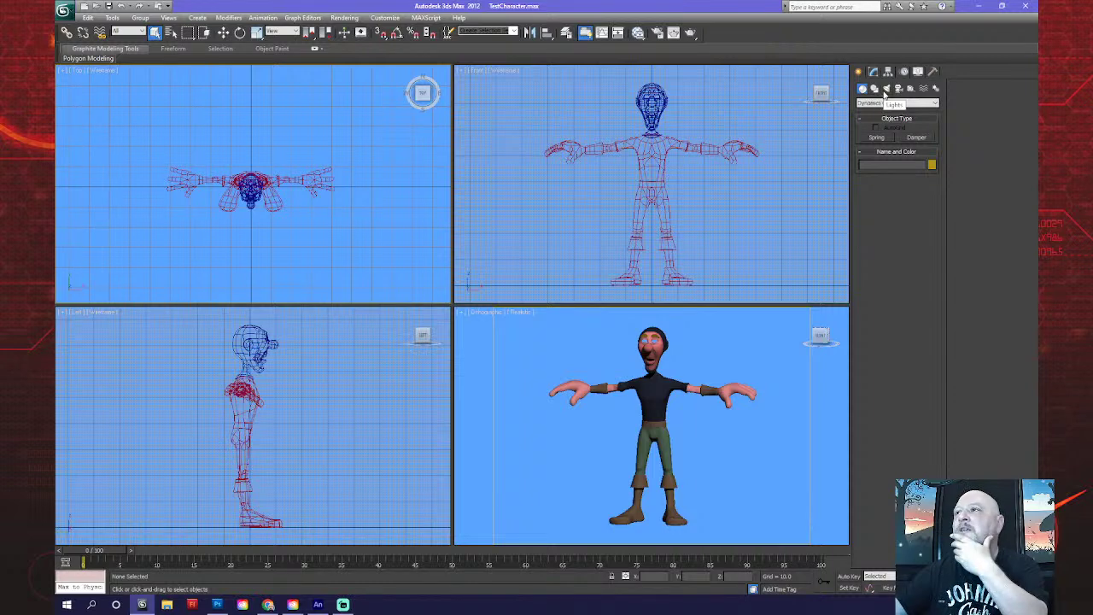
pyautogui.click(886, 89)
pyautogui.click(899, 89)
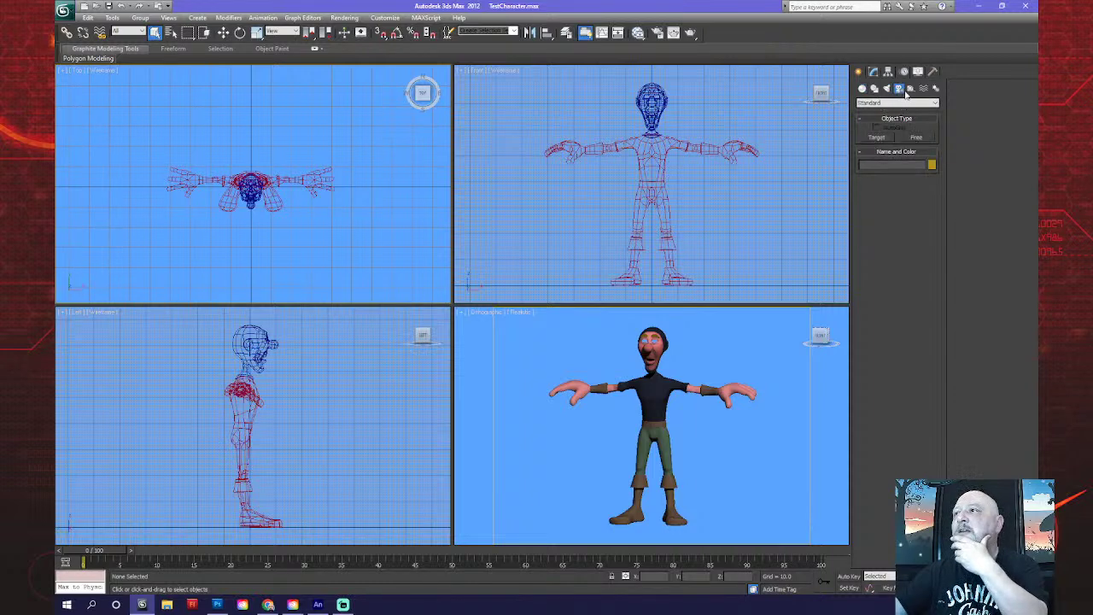
pyautogui.click(911, 90)
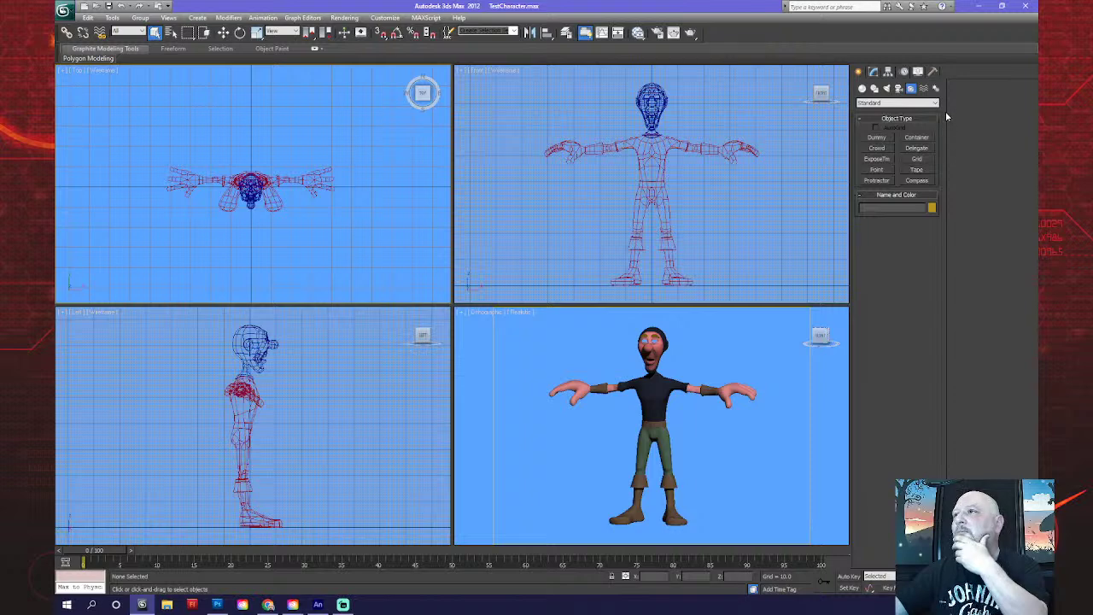
pyautogui.click(936, 102)
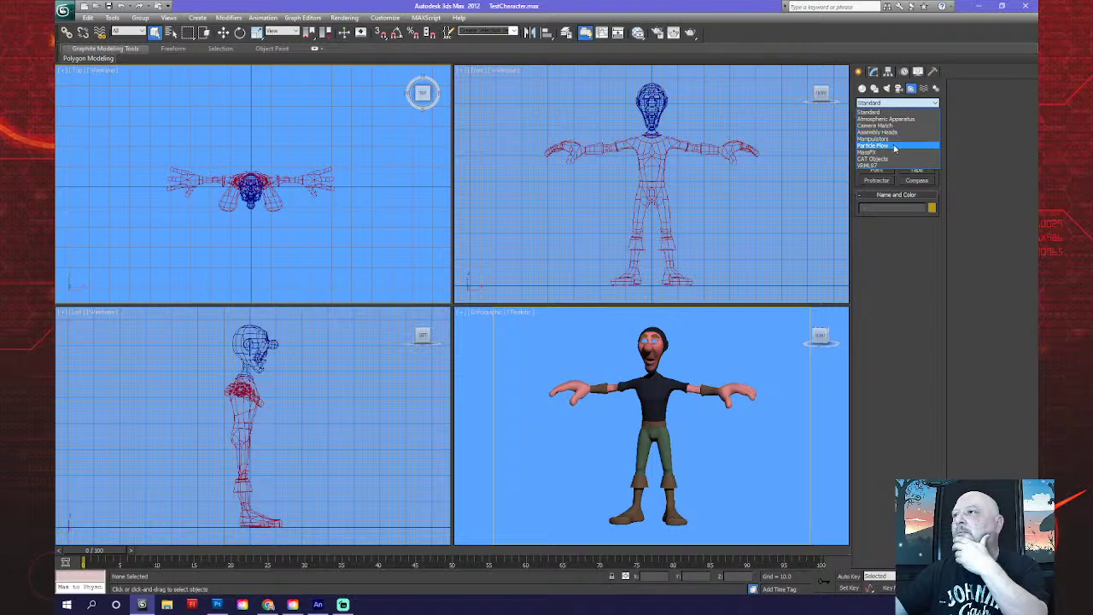
pyautogui.click(923, 102)
# Create a Biped about 707 units tall from ground level between the feet in the front view, and set its body type to Male.
pyautogui.click(936, 89)
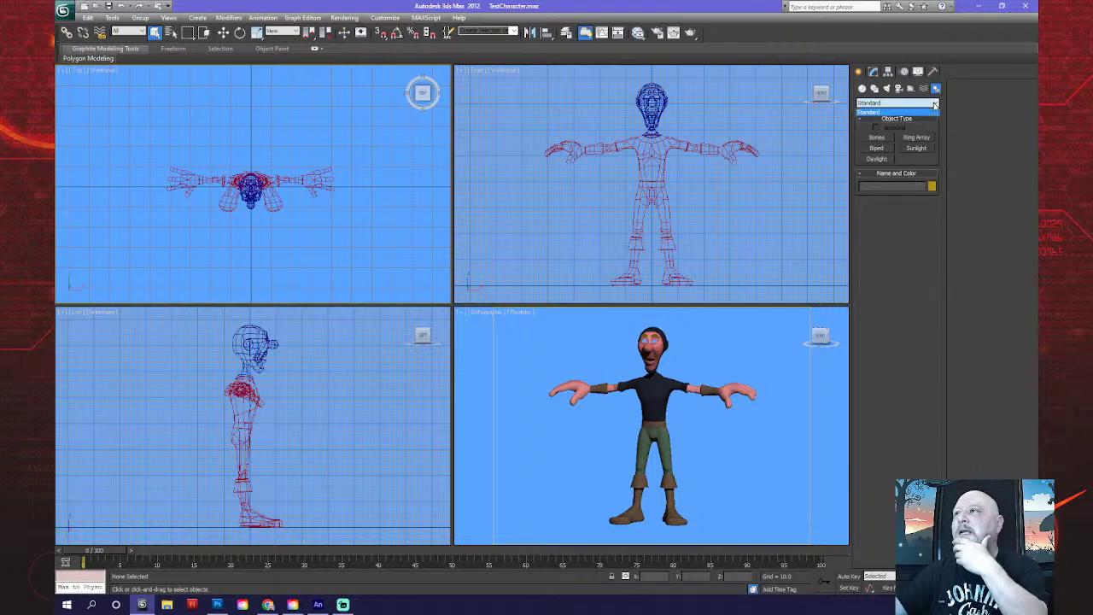
pyautogui.click(885, 150)
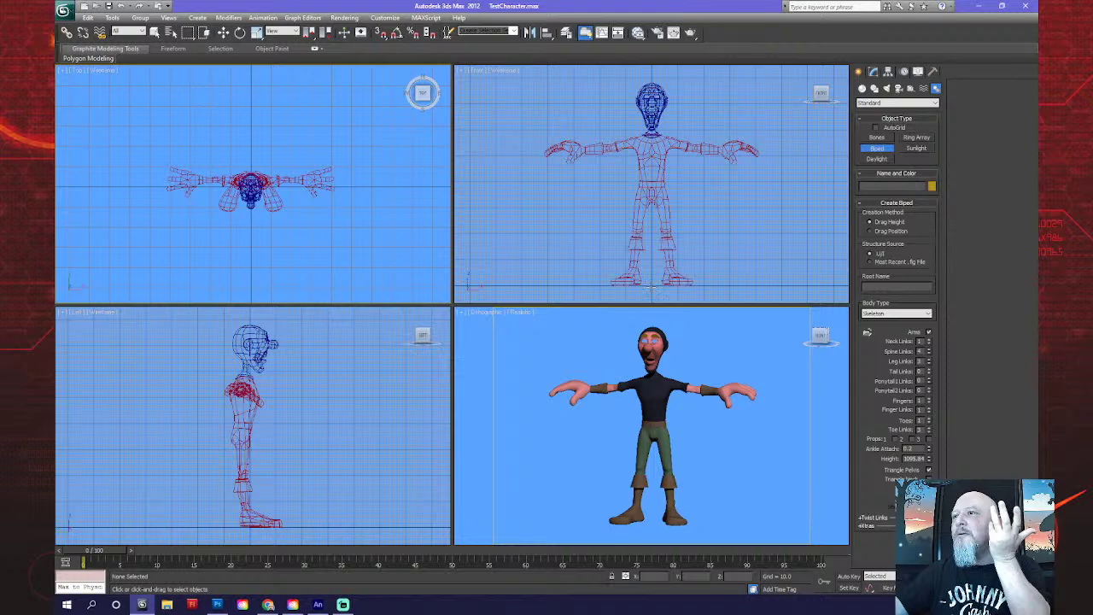
pyautogui.moveTo(650, 289); pyautogui.dragTo(652, 282)
pyautogui.moveTo(716, 121); pyautogui.dragTo(715, 103)
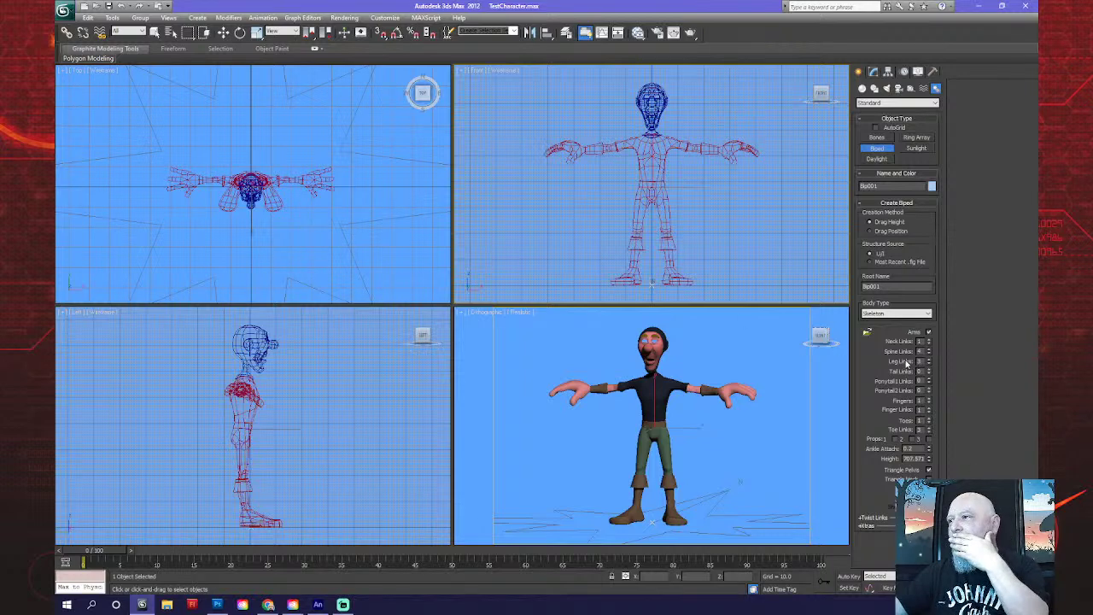
pyautogui.click(929, 317)
pyautogui.click(929, 316)
pyautogui.click(929, 315)
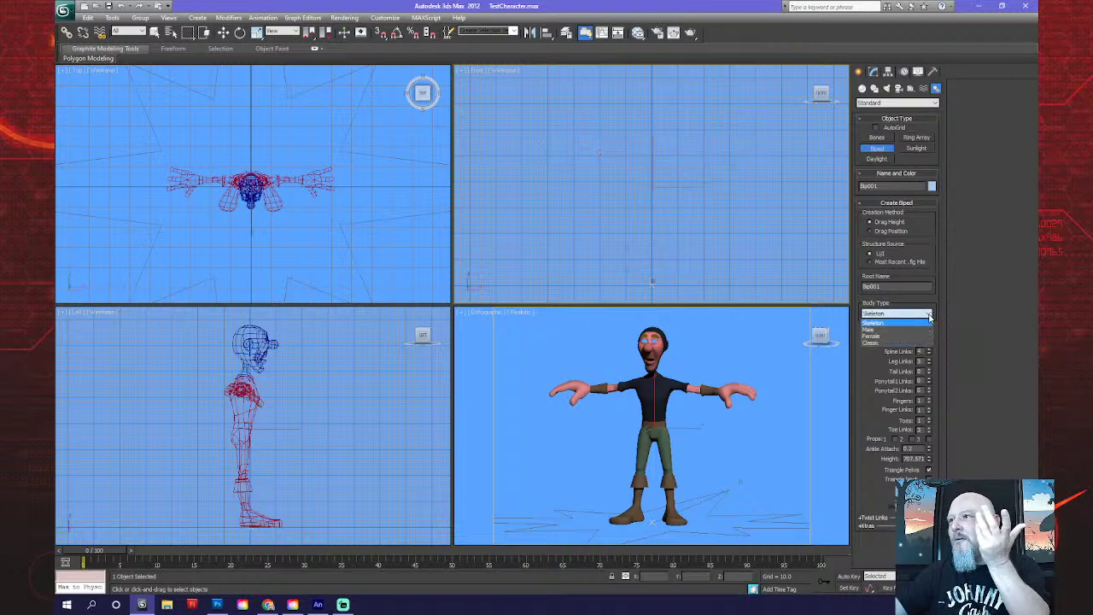
pyautogui.click(896, 330)
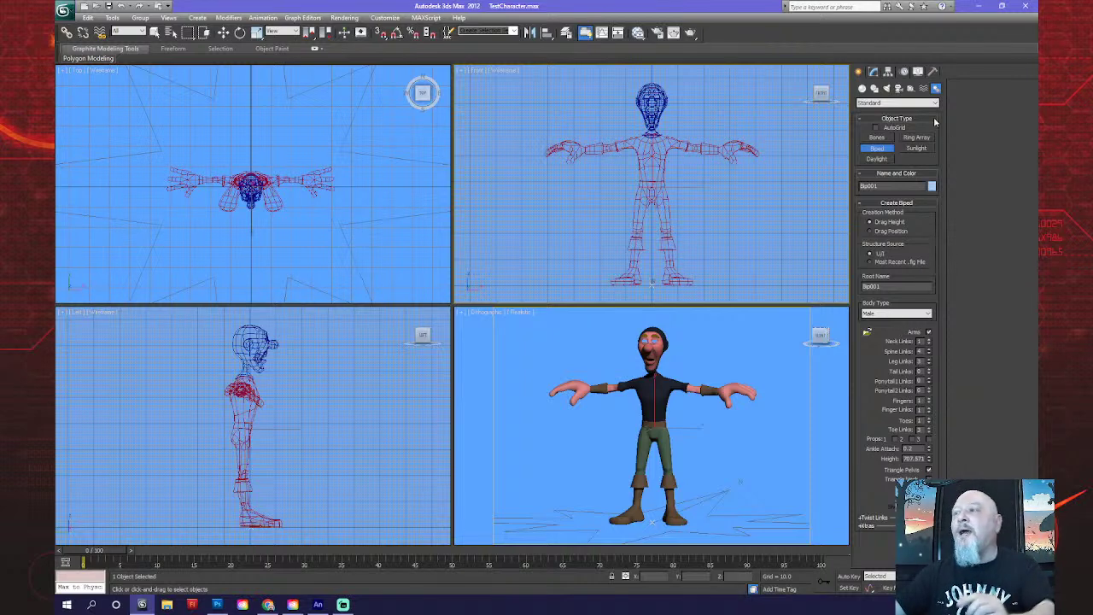
# Unhide the Bone Objects category and examine the biped's pelvis in the front view.
pyautogui.click(918, 72)
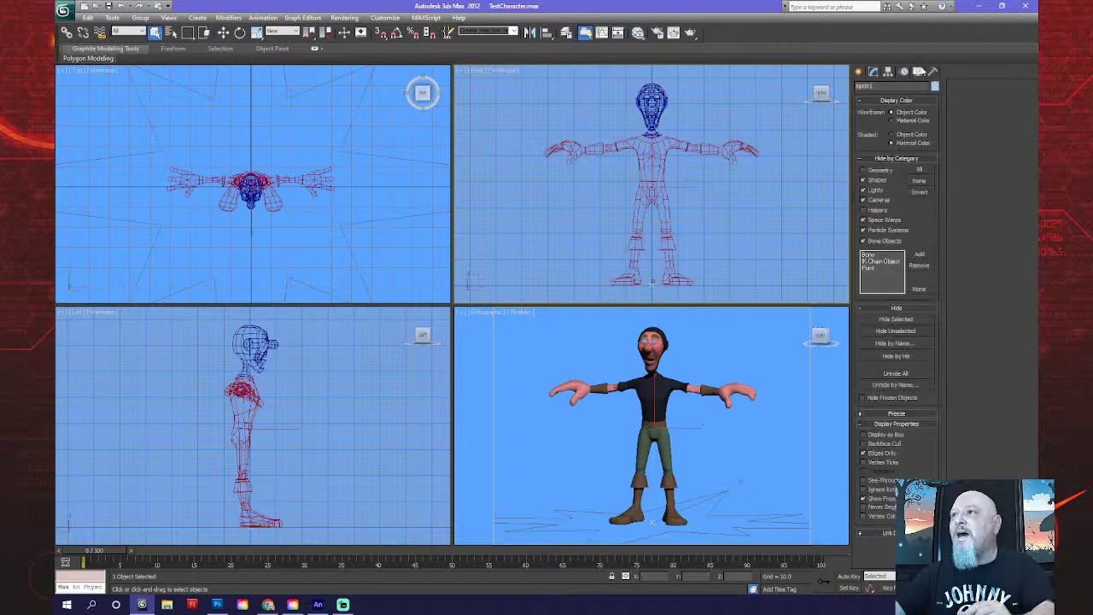
pyautogui.click(866, 239)
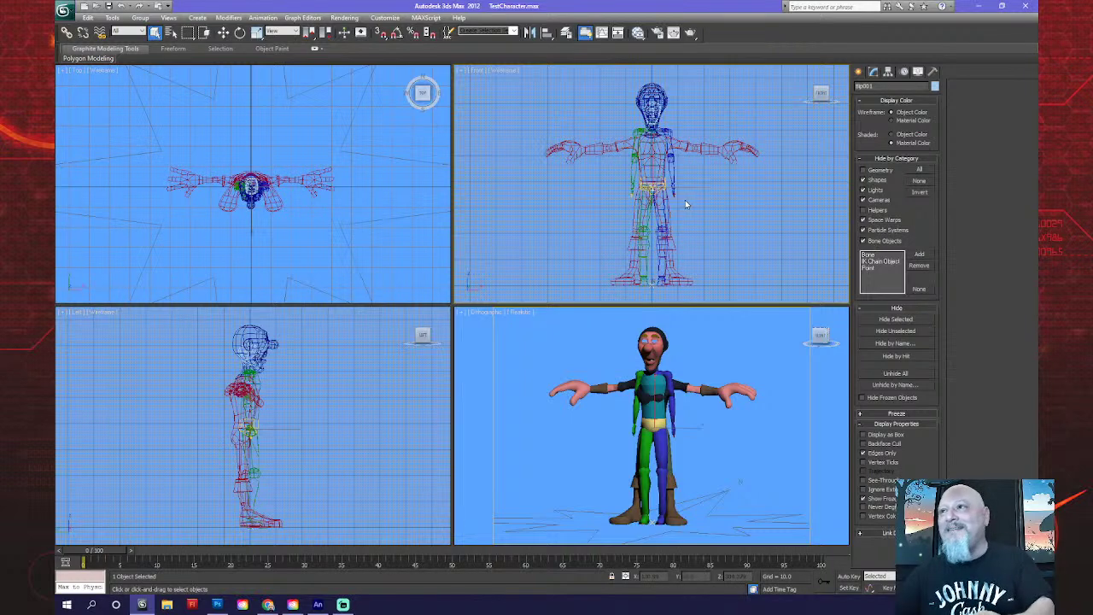
pyautogui.moveTo(735, 199); pyautogui.dragTo(732, 210, button='middle')
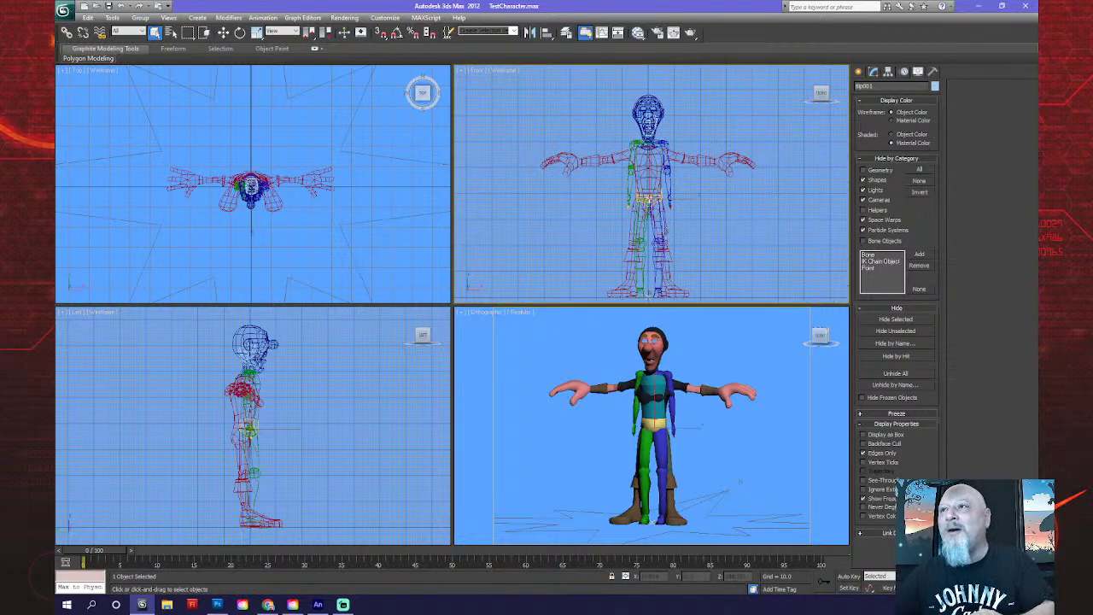
pyautogui.scroll(6, 668, 236)
pyautogui.scroll(4, 668, 236)
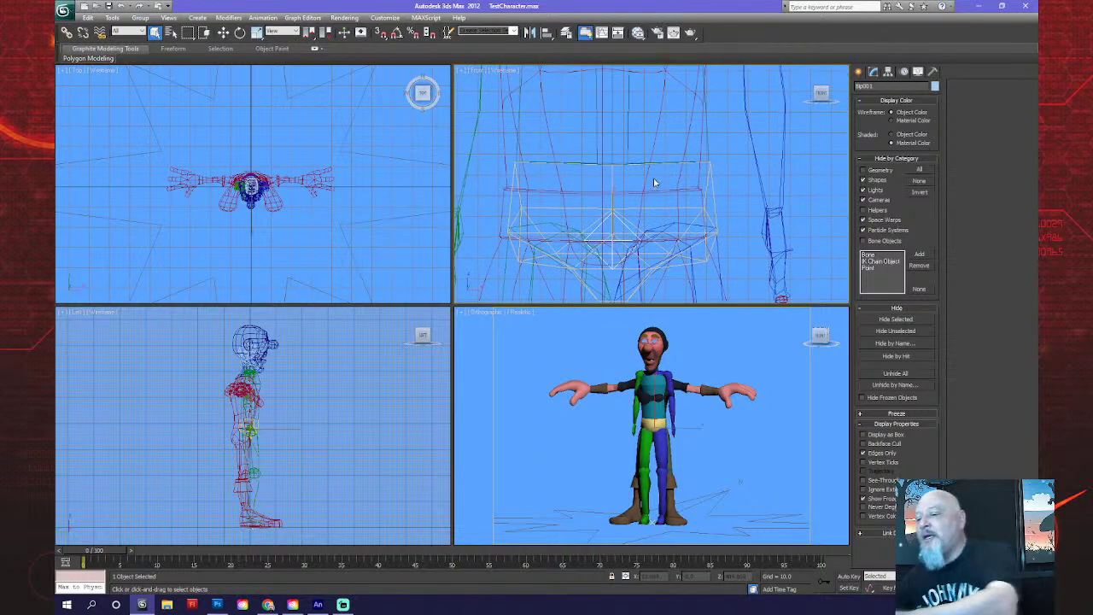
# Remove the newly created biped from the scene.
pyautogui.hotkey('shift', 'b')
pyautogui.scroll(6, 317, 242)
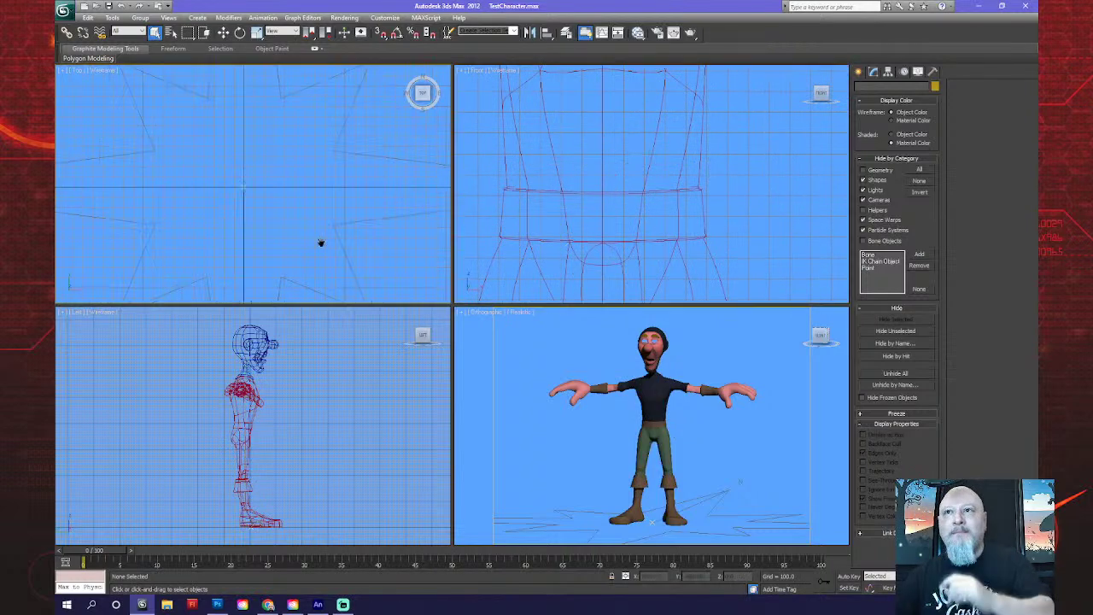
pyautogui.press('z')
pyautogui.scroll(-2, 305, 213)
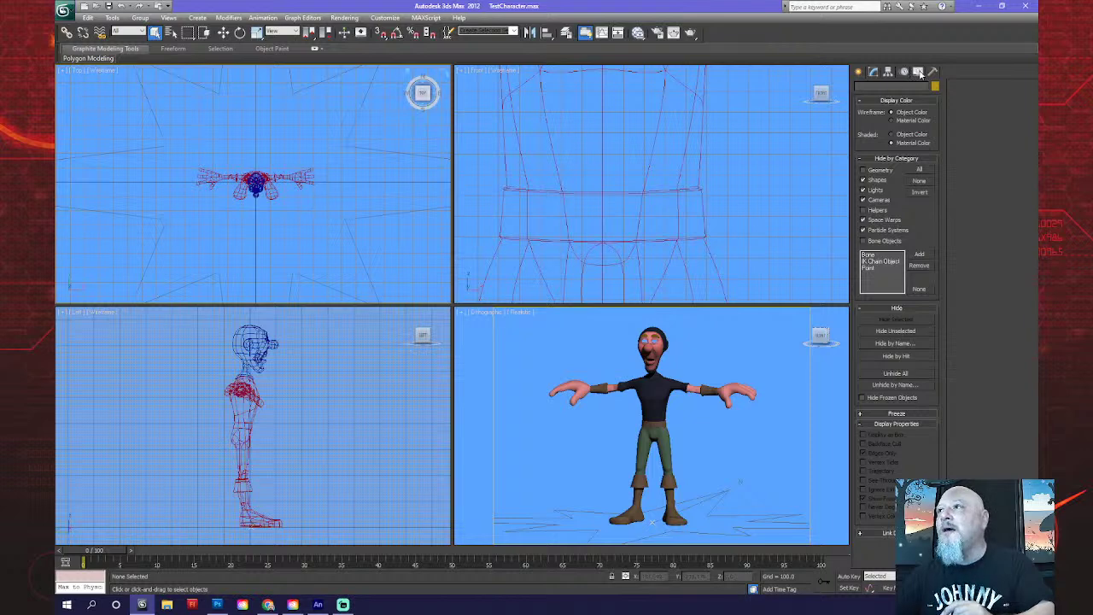
# Examine the large jagged outlines around the character in the top and orthographic views.
pyautogui.click(863, 190)
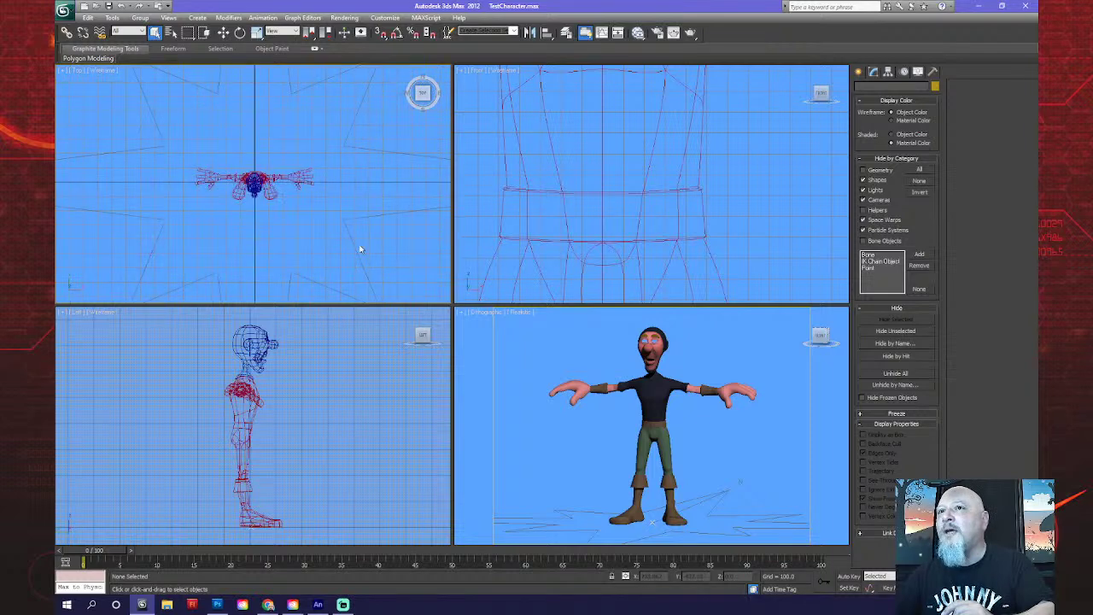
pyautogui.scroll(3, 361, 246)
pyautogui.scroll(-1, 361, 246)
pyautogui.scroll(-2, 329, 397)
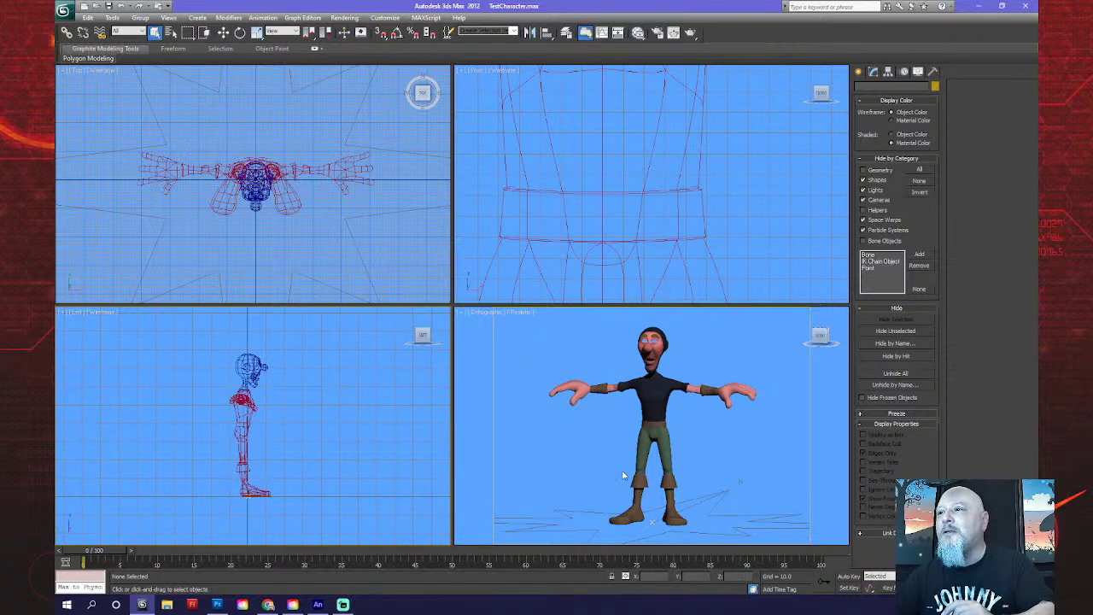
pyautogui.moveTo(623, 475); pyautogui.dragTo(609, 416, button='middle')
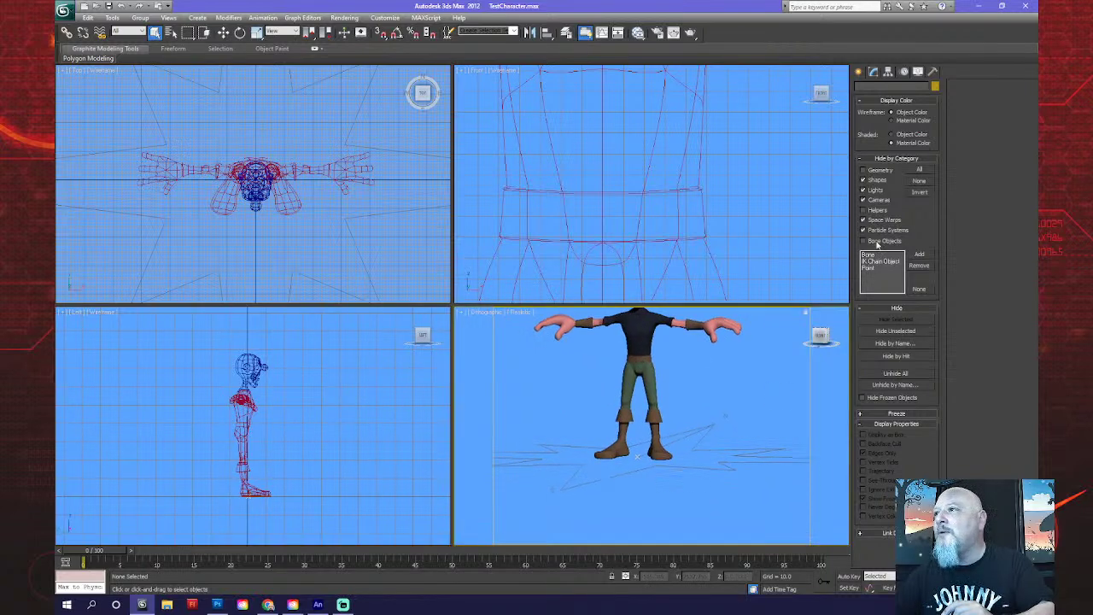
# Hide the Helpers category to clear the jagged outlines around the character, and fit the whole character in all views.
pyautogui.click(863, 210)
pyautogui.click(864, 210)
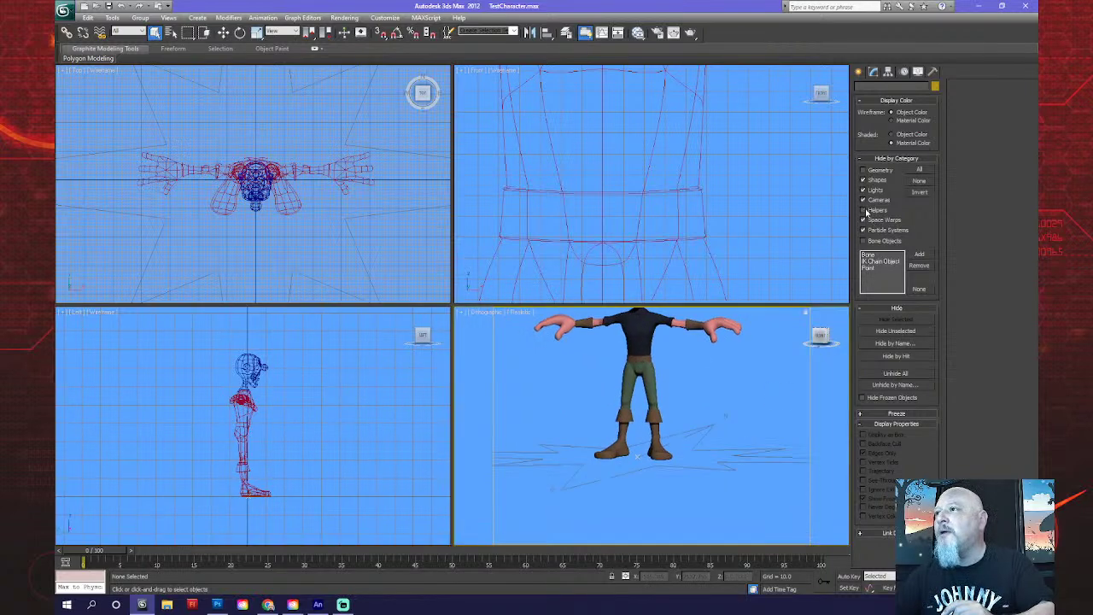
pyautogui.click(864, 210)
pyautogui.click(863, 210)
pyautogui.click(864, 210)
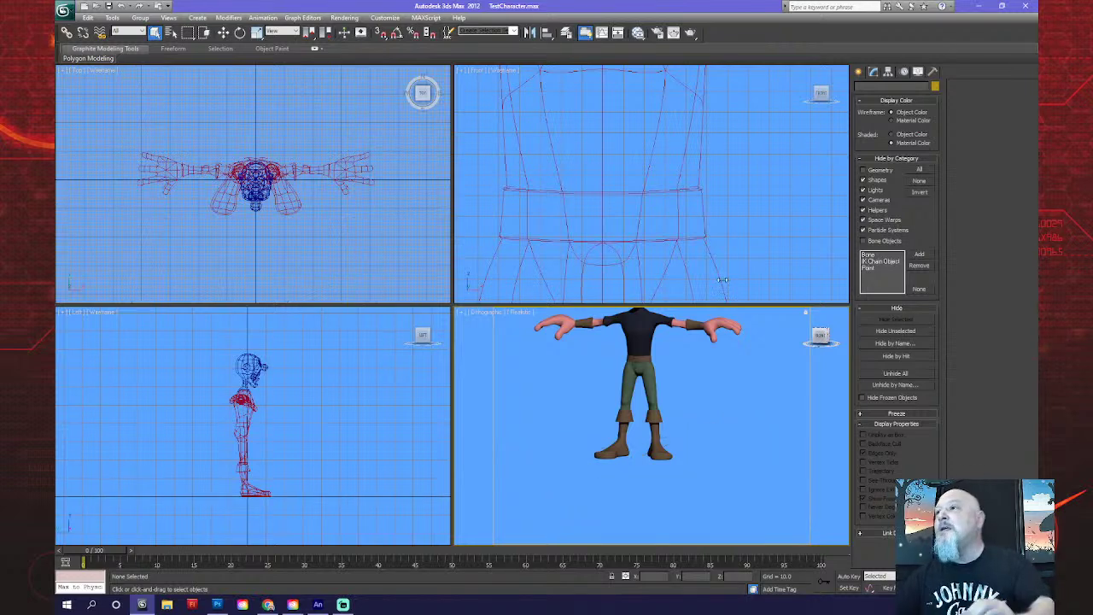
pyautogui.scroll(-3, 652, 264)
pyautogui.middleClick(651, 263)
pyautogui.scroll(-5, 653, 259)
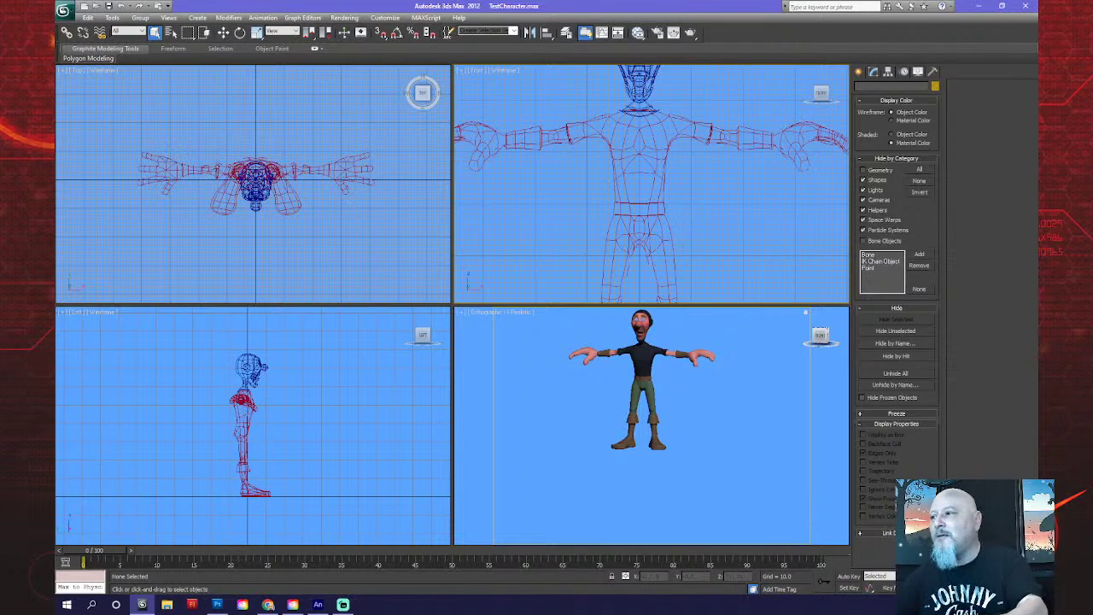
pyautogui.hotkey('alt', 'w')
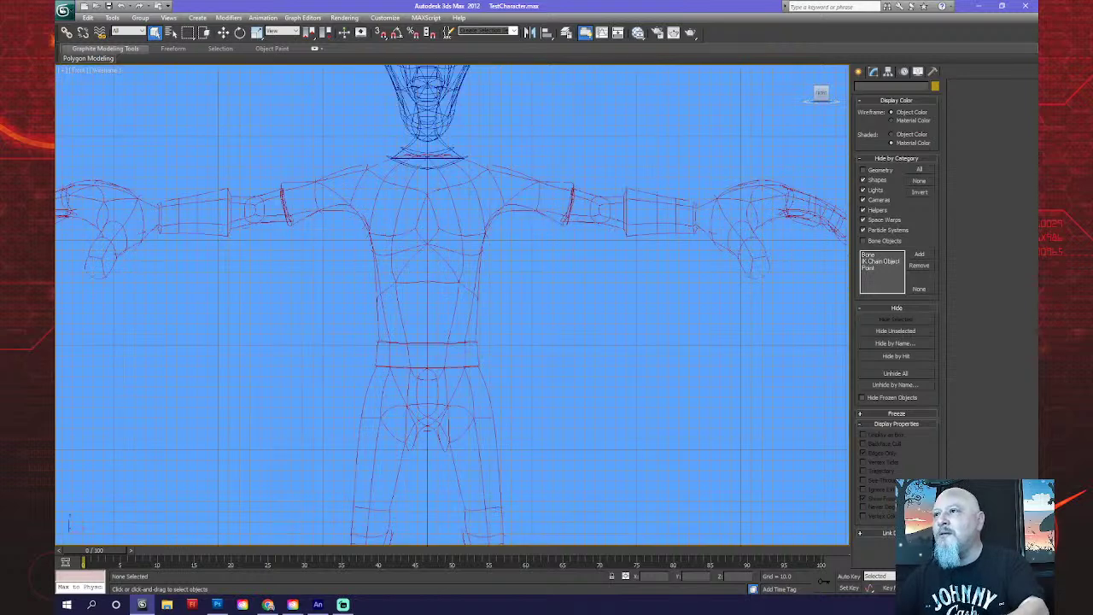
pyautogui.hotkey('alt', 'w')
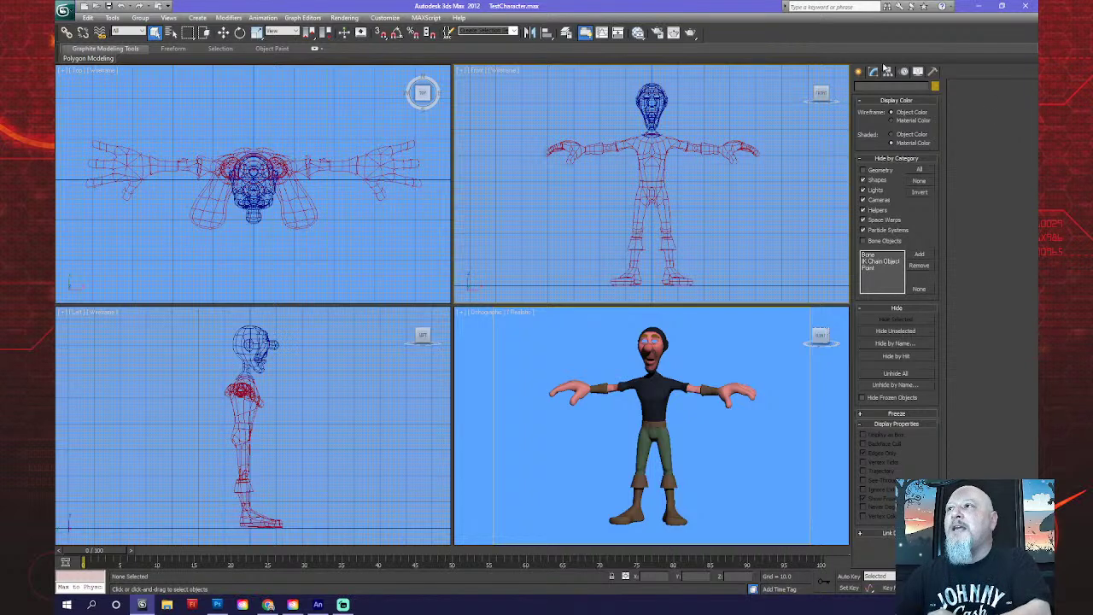
pyautogui.click(932, 73)
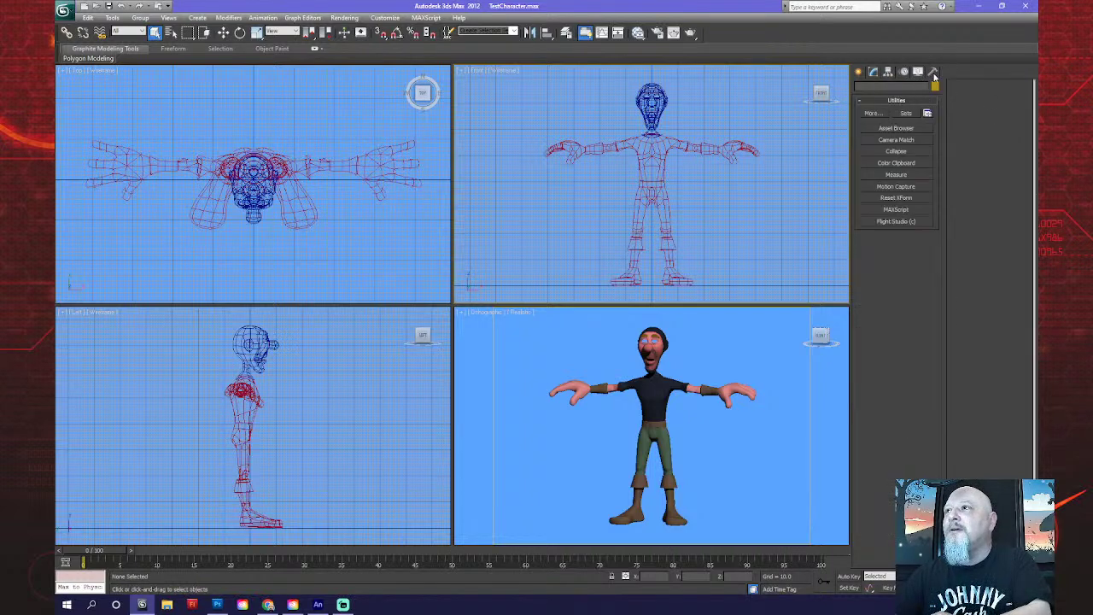
pyautogui.click(873, 72)
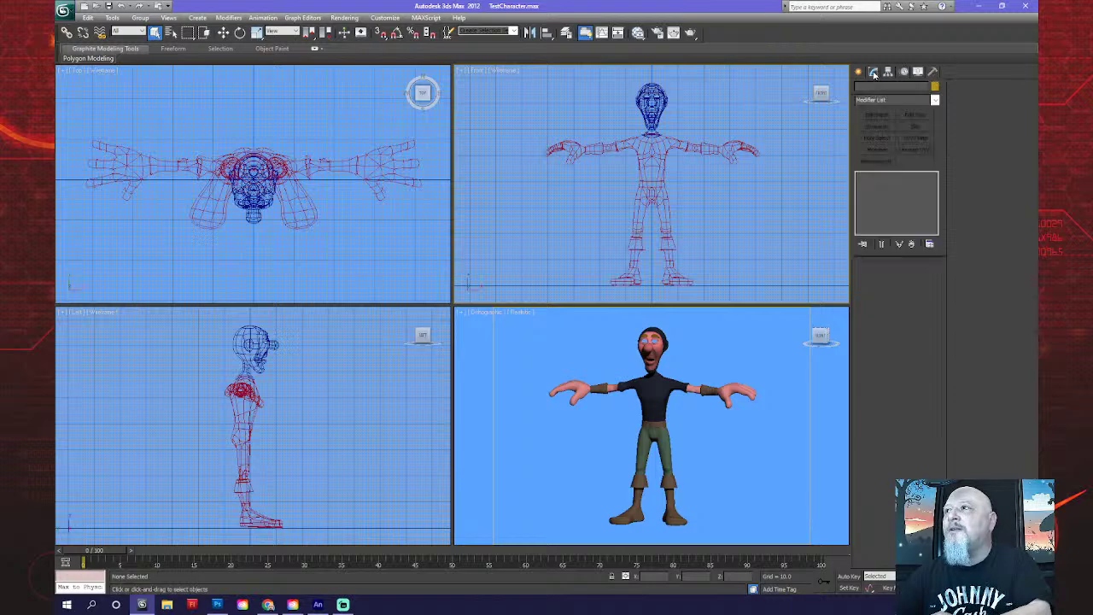
pyautogui.click(916, 73)
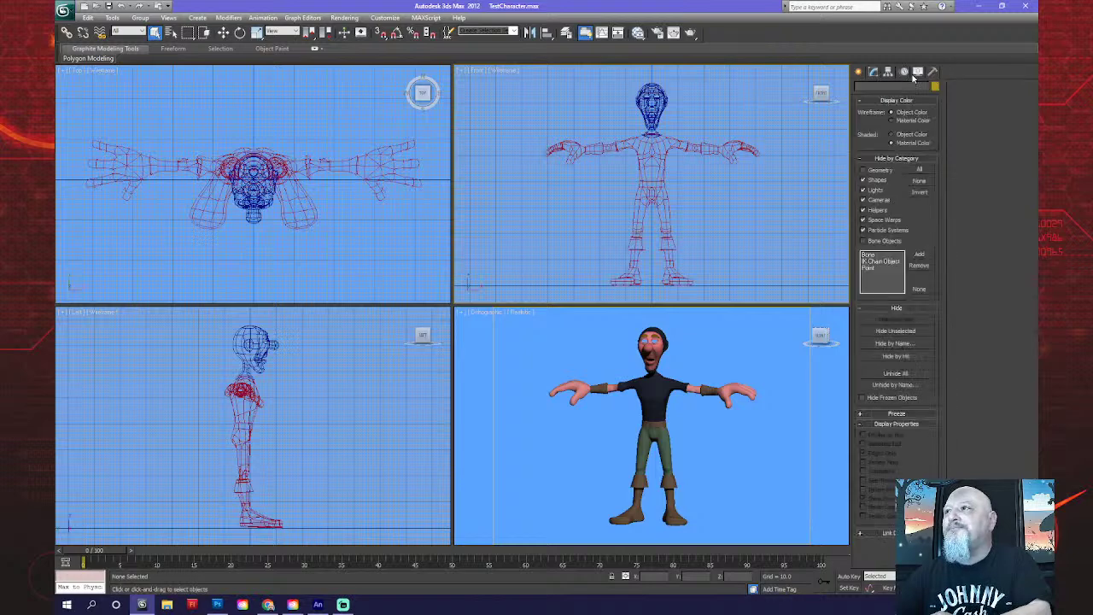
pyautogui.click(904, 71)
pyautogui.click(932, 73)
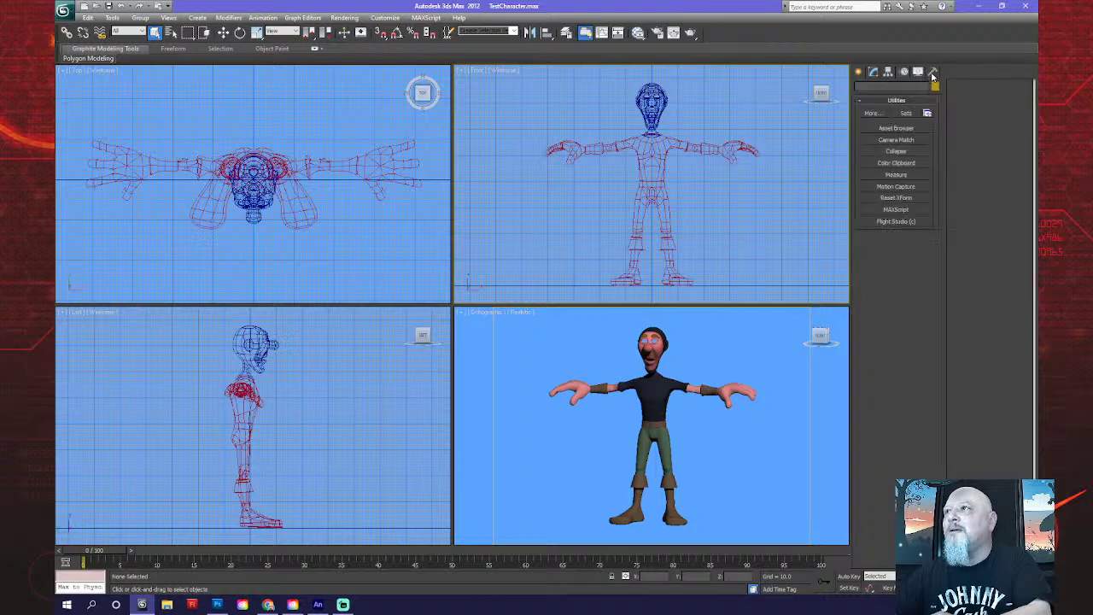
pyautogui.click(887, 72)
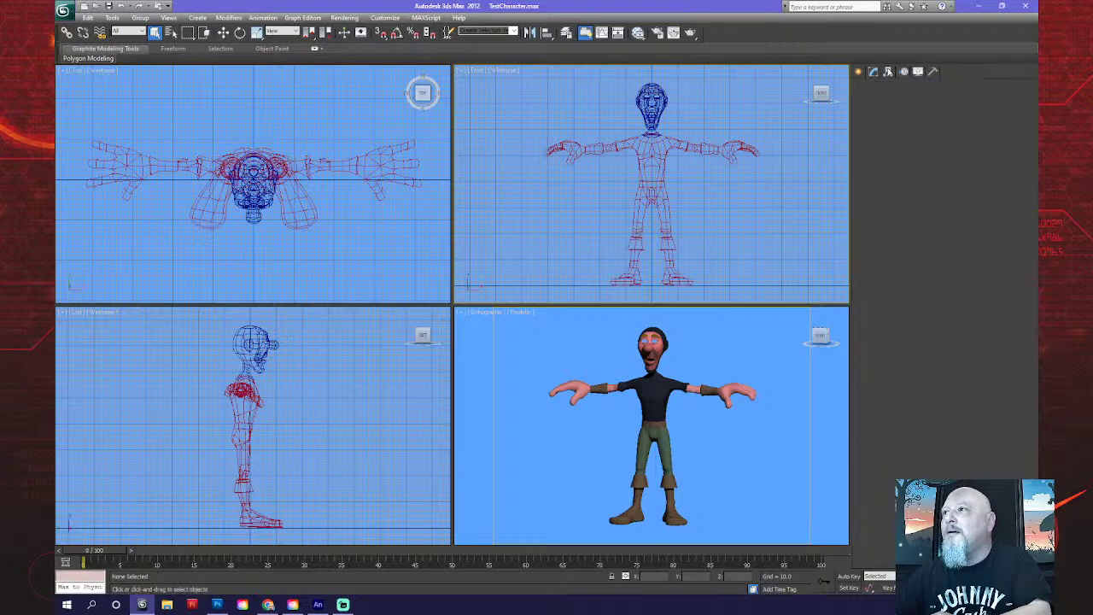
pyautogui.click(875, 72)
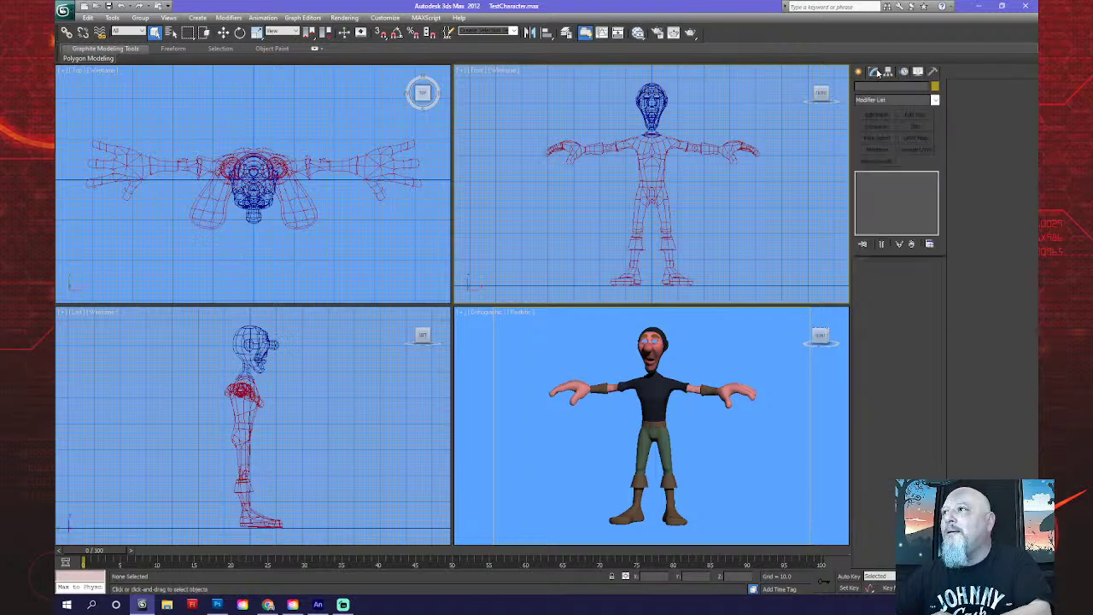
pyautogui.click(888, 72)
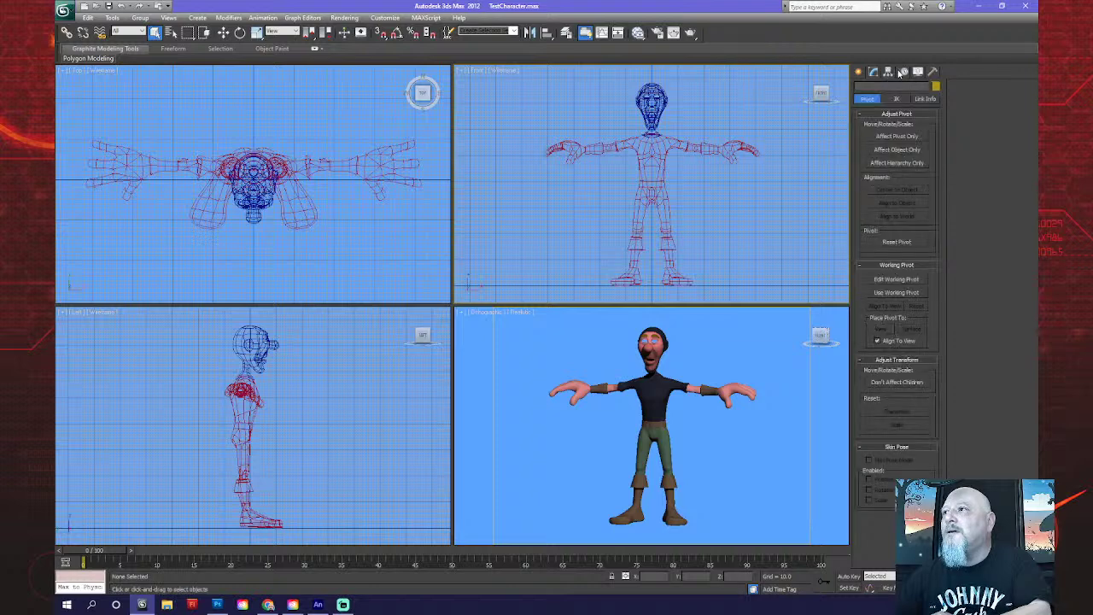
pyautogui.click(904, 72)
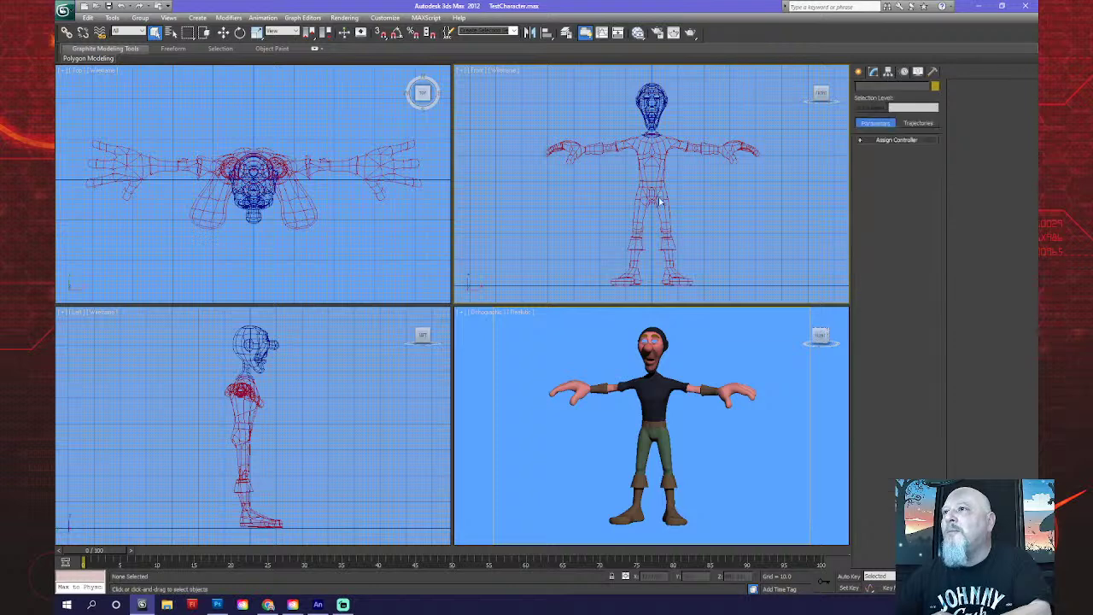
# Create a Biped with the Skeleton body type, about 630 units tall, from ground level between the feet in the front view.
pyautogui.click(858, 71)
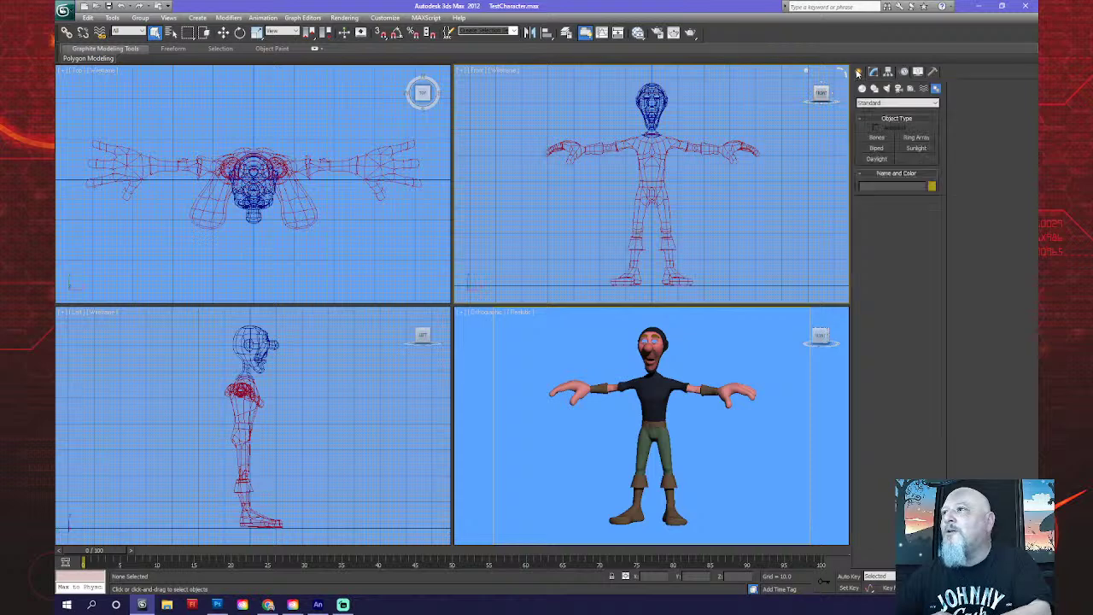
pyautogui.click(881, 148)
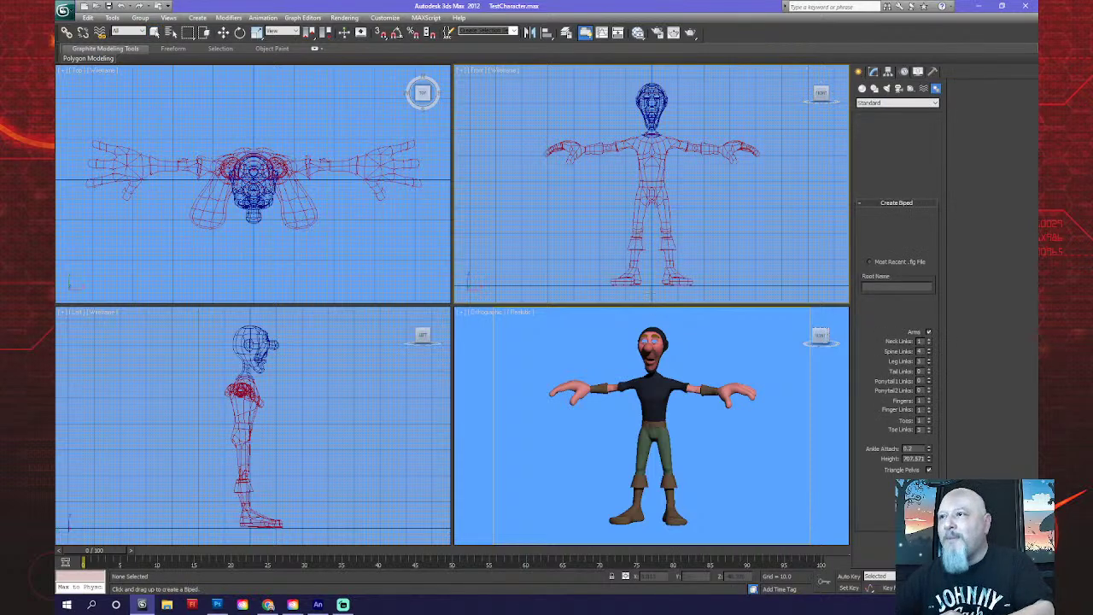
pyautogui.click(930, 314)
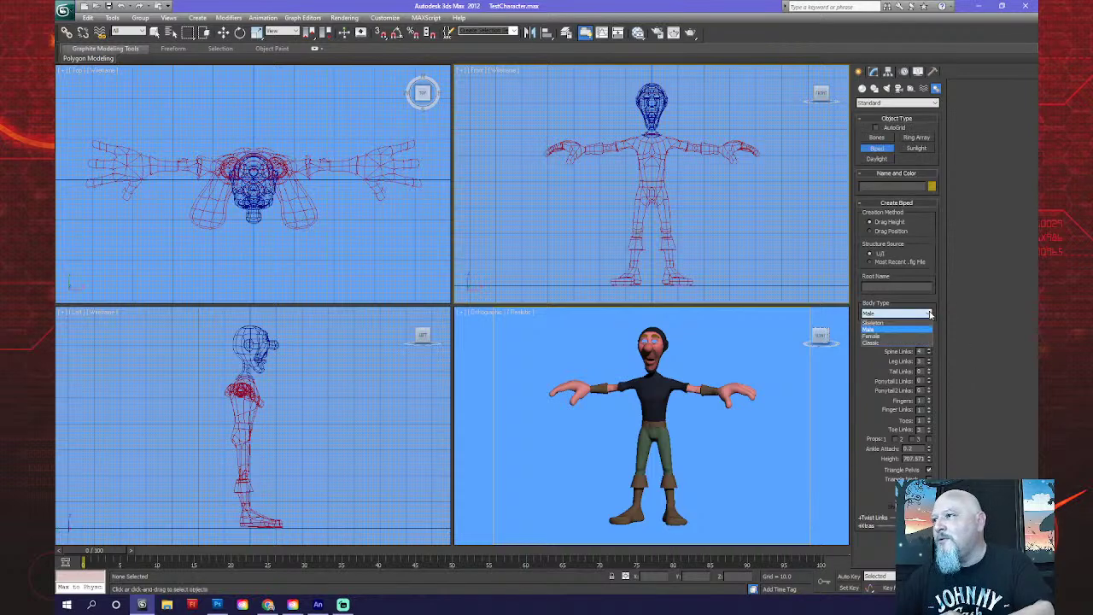
pyautogui.click(904, 322)
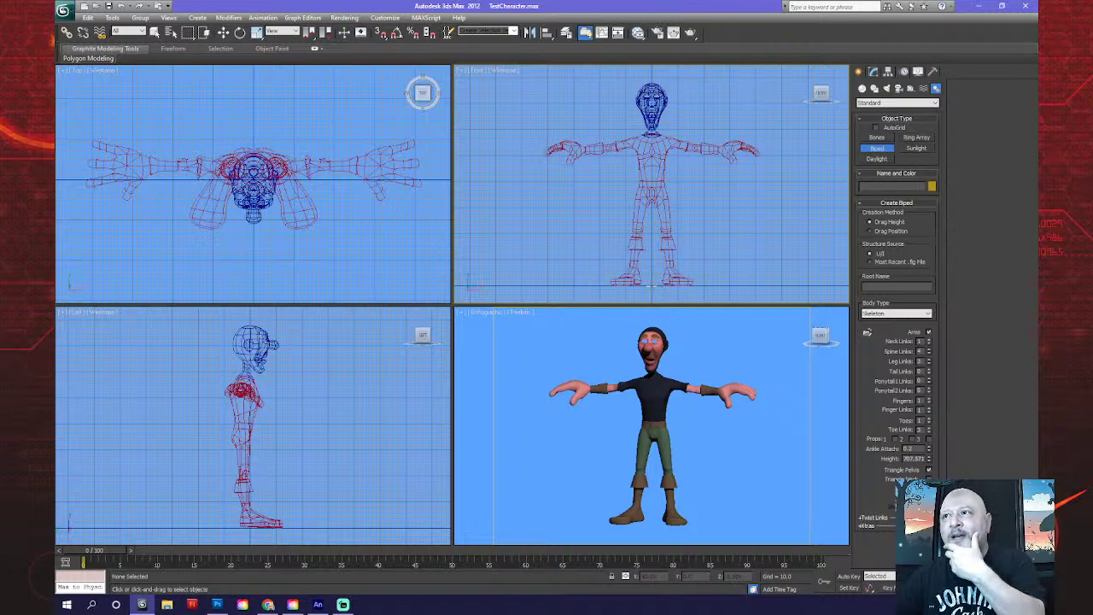
pyautogui.moveTo(650, 287); pyautogui.dragTo(673, 121)
# Set the biped's absolute X position to 0 and move it to about Y 33.6, inside the body in the left view.
pyautogui.scroll(4, 653, 184)
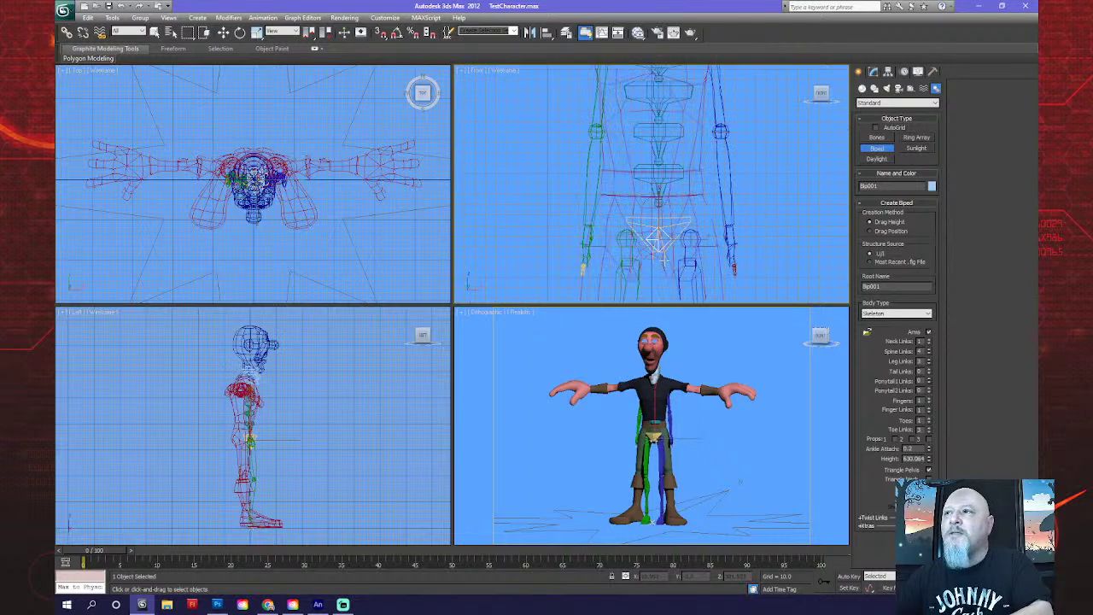
pyautogui.scroll(5, 659, 239)
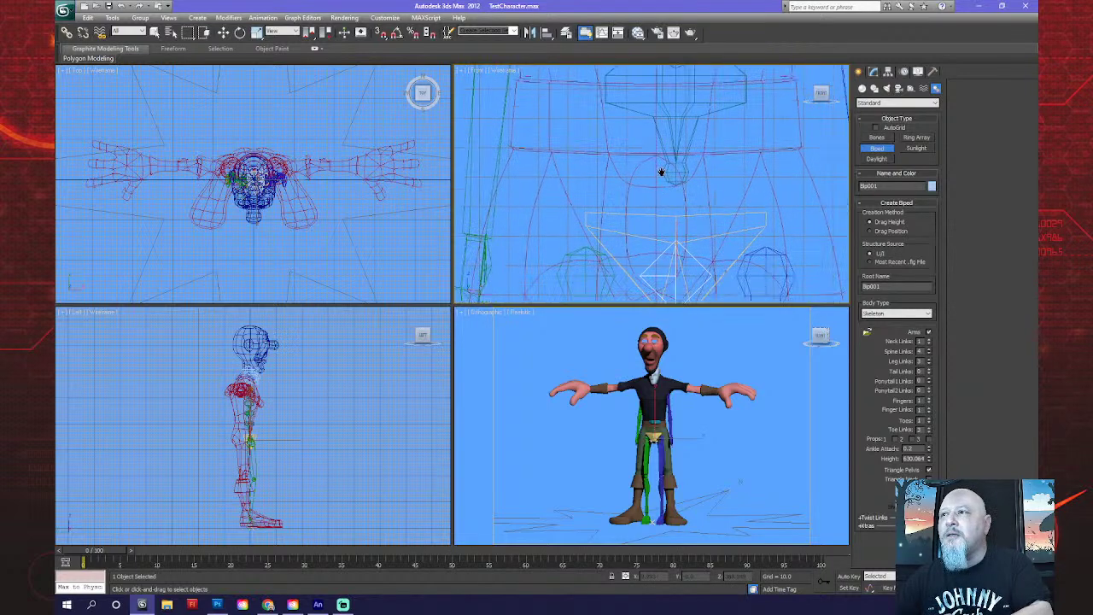
pyautogui.click(224, 33)
pyautogui.rightClick(224, 34)
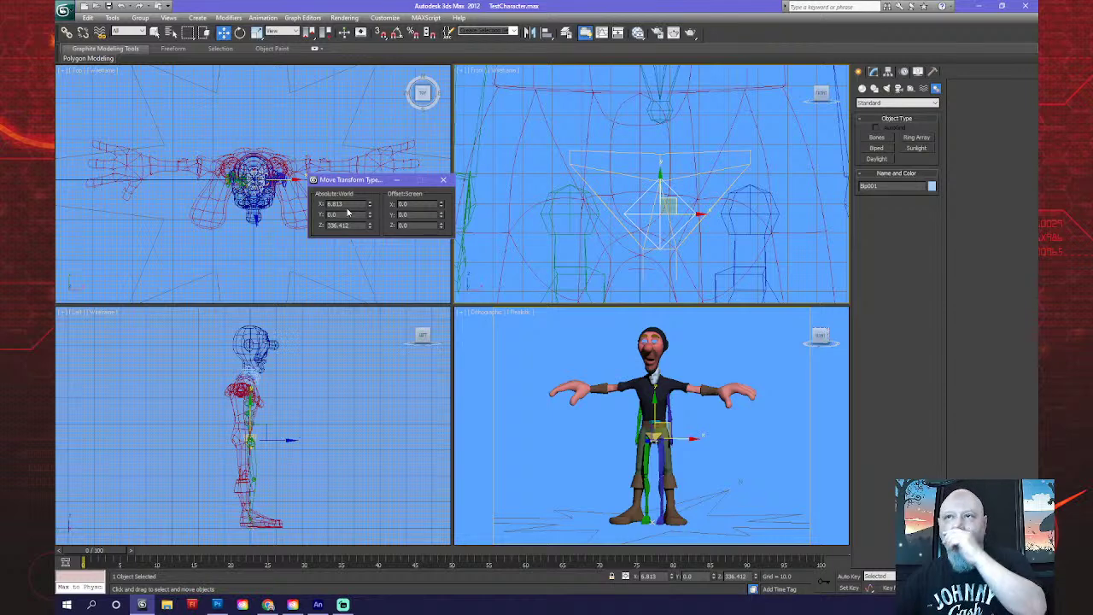
pyautogui.doubleClick(335, 204)
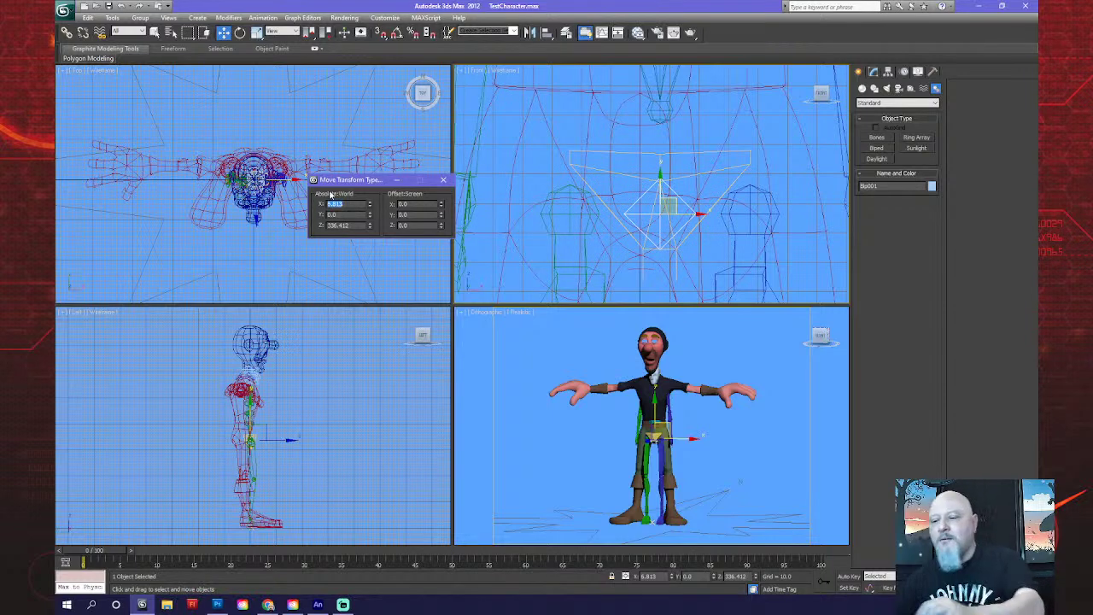
pyautogui.write('0')
pyautogui.press('Return')
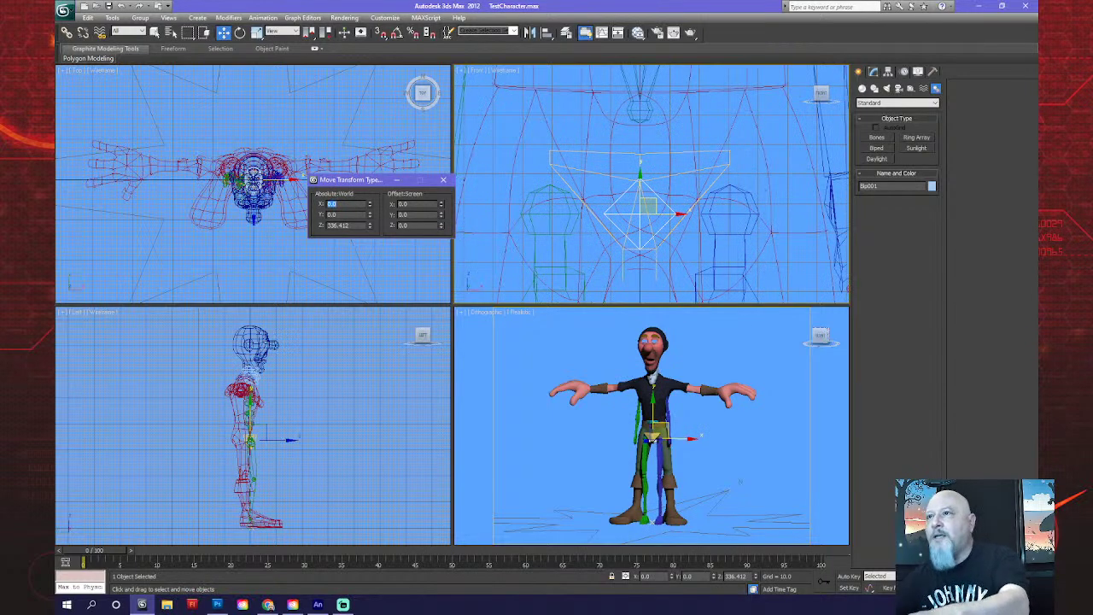
pyautogui.click(444, 180)
pyautogui.scroll(8, 308, 462)
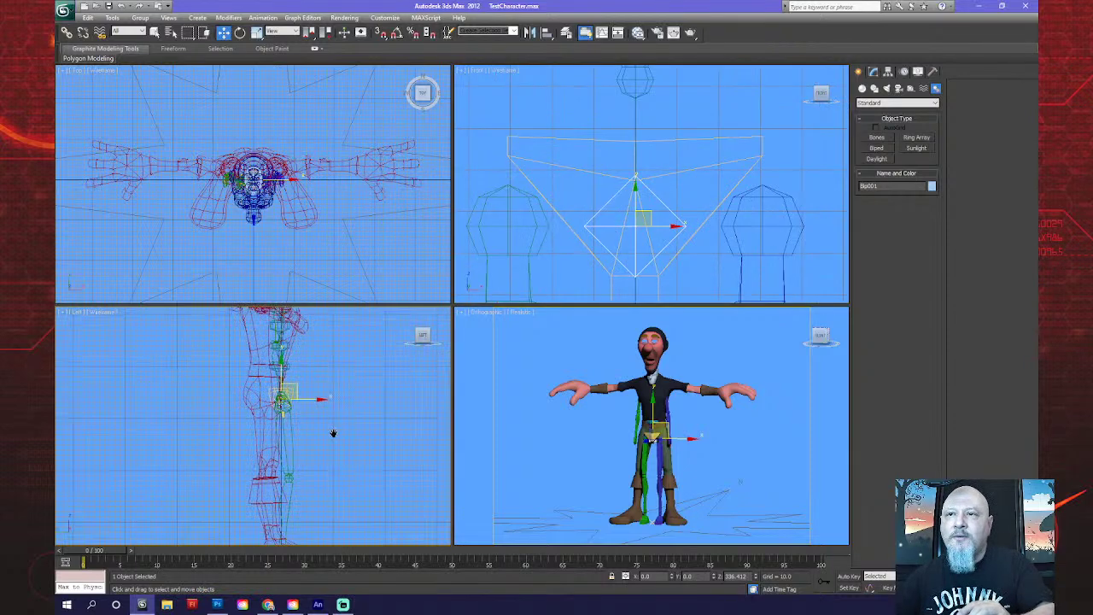
pyautogui.moveTo(314, 405); pyautogui.dragTo(291, 403)
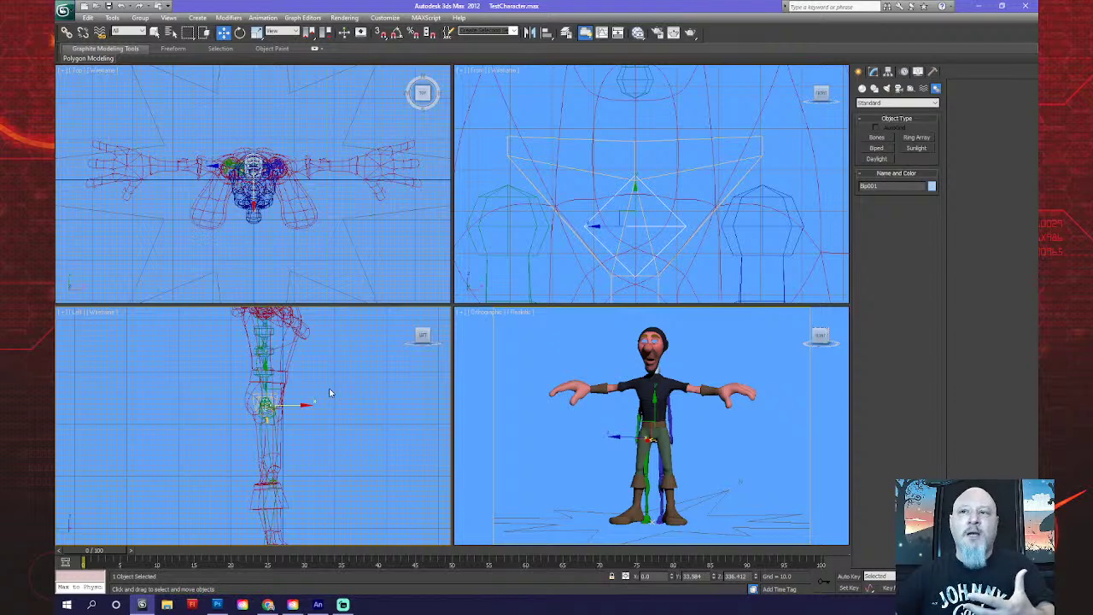
# Examine how the biped's spine, arms, pelvis, legs and feet line up with the character mesh in the front view.
pyautogui.scroll(-5, 668, 215)
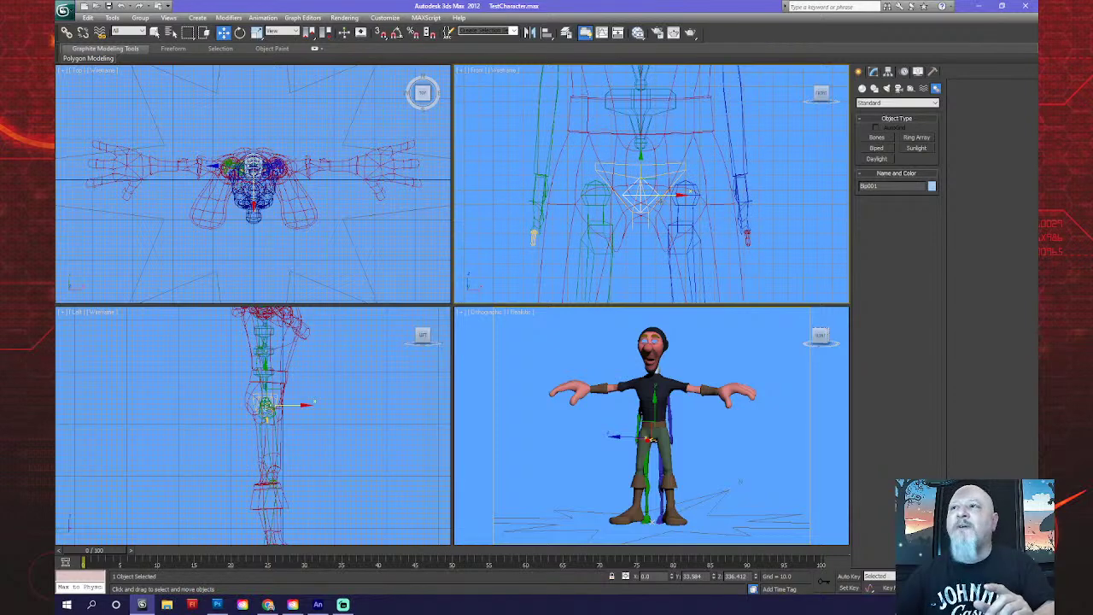
pyautogui.scroll(-6, 663, 201)
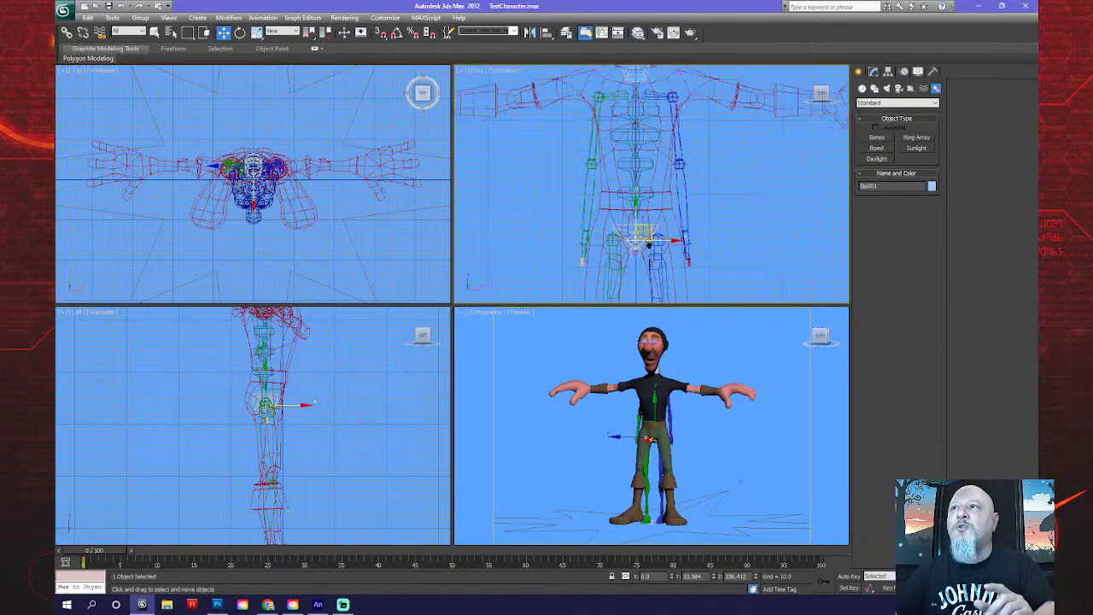
pyautogui.scroll(-2, 648, 245)
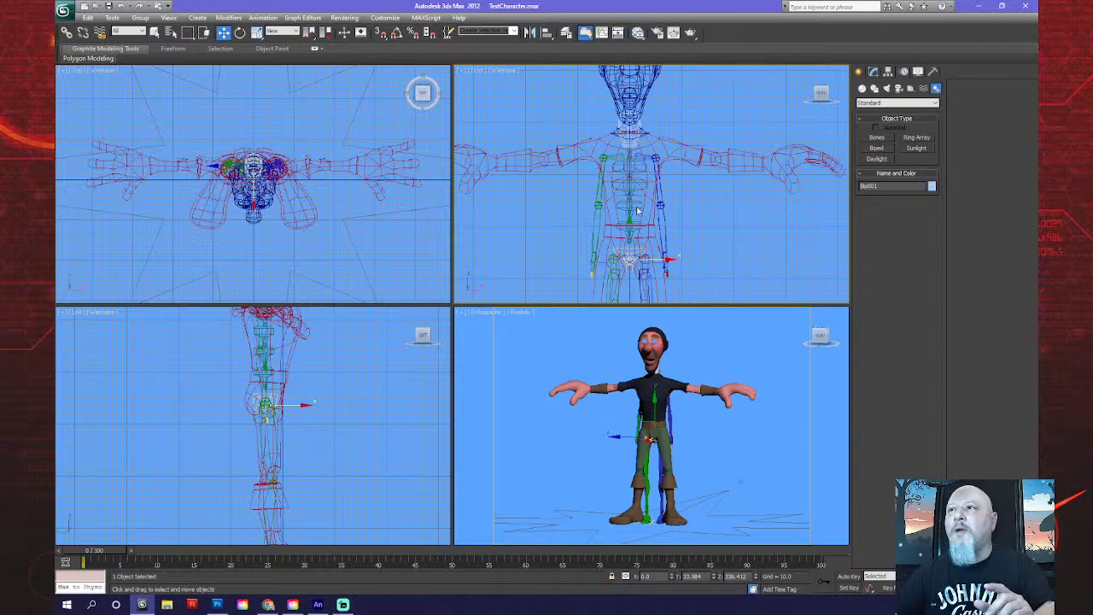
pyautogui.scroll(5, 636, 210)
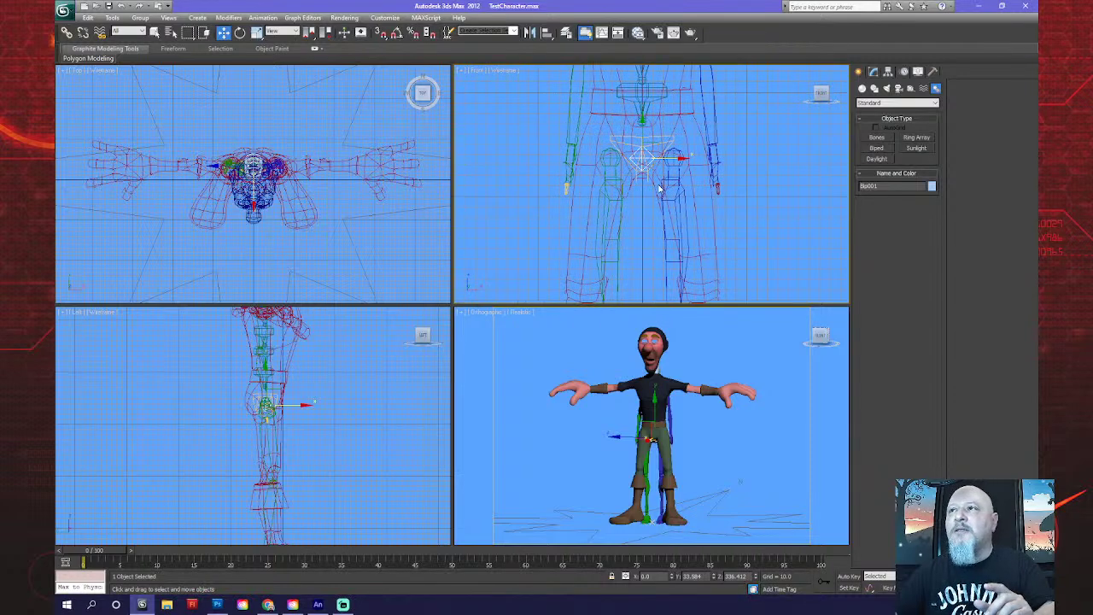
pyautogui.scroll(-3, 658, 167)
pyautogui.scroll(3, 654, 124)
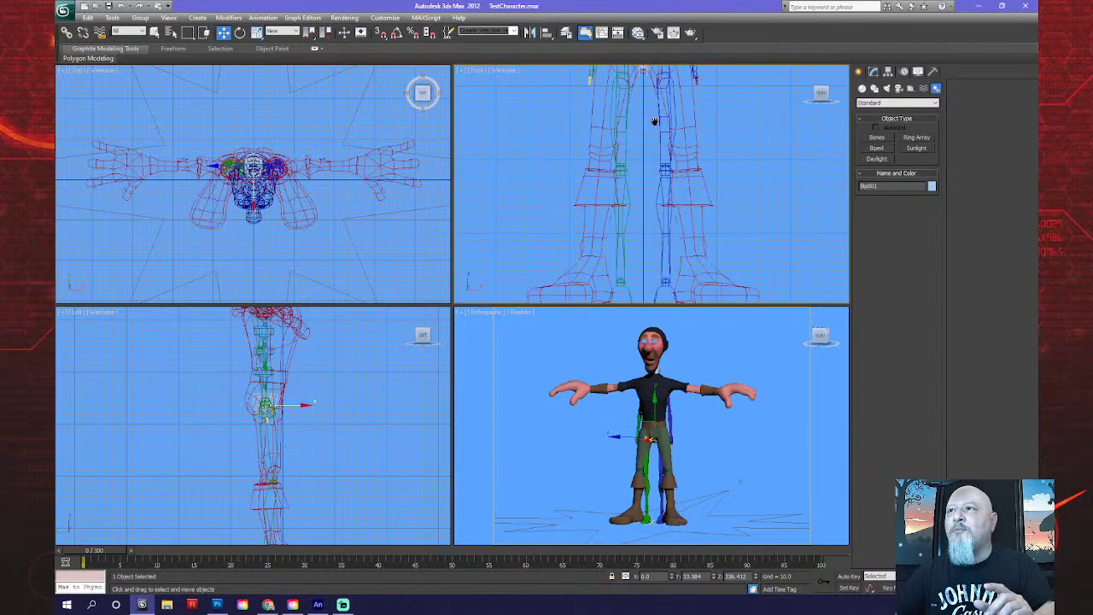
pyautogui.moveTo(654, 118); pyautogui.dragTo(653, 90, button='middle')
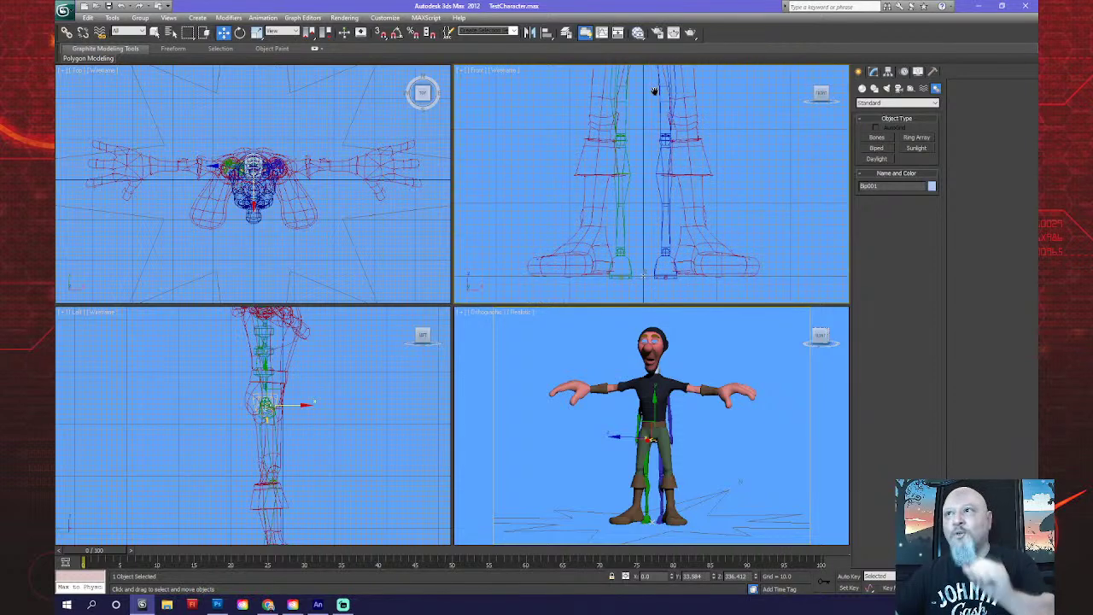
pyautogui.moveTo(654, 90); pyautogui.dragTo(654, 92, button='middle')
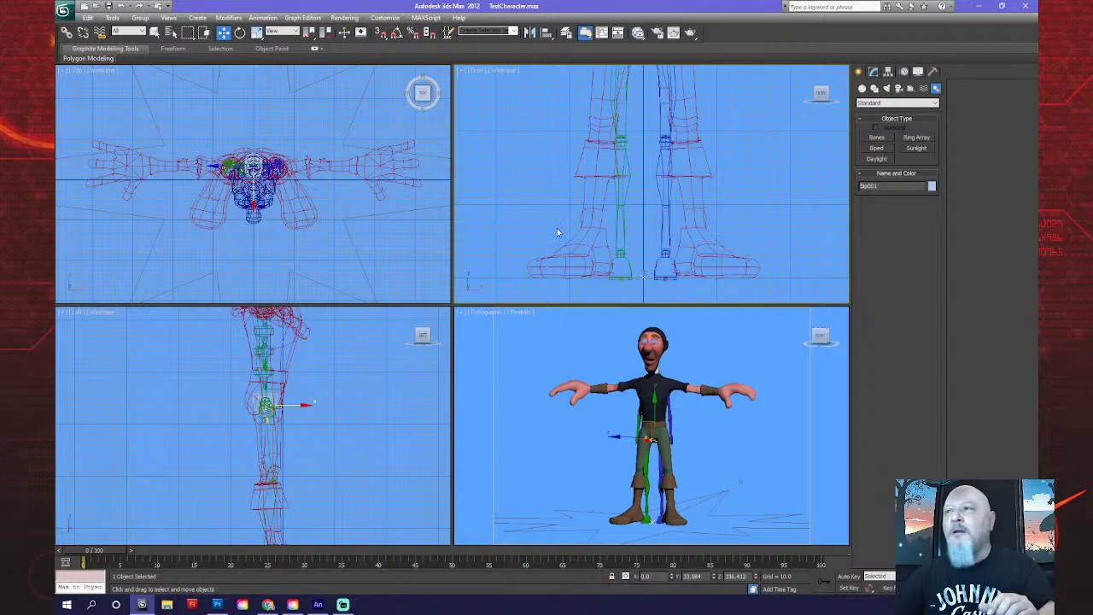
pyautogui.scroll(-3, 622, 174)
pyautogui.scroll(3, 620, 210)
pyautogui.scroll(1, 606, 259)
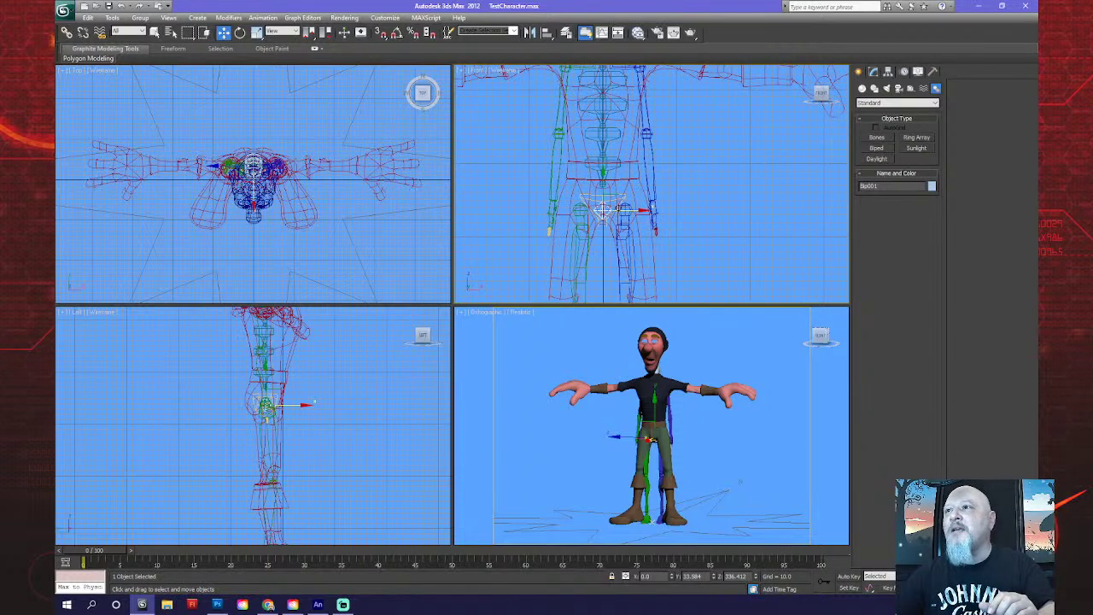
# Try to scale the biped's pelvis in the front view, and undo the scaling.
pyautogui.click(602, 206)
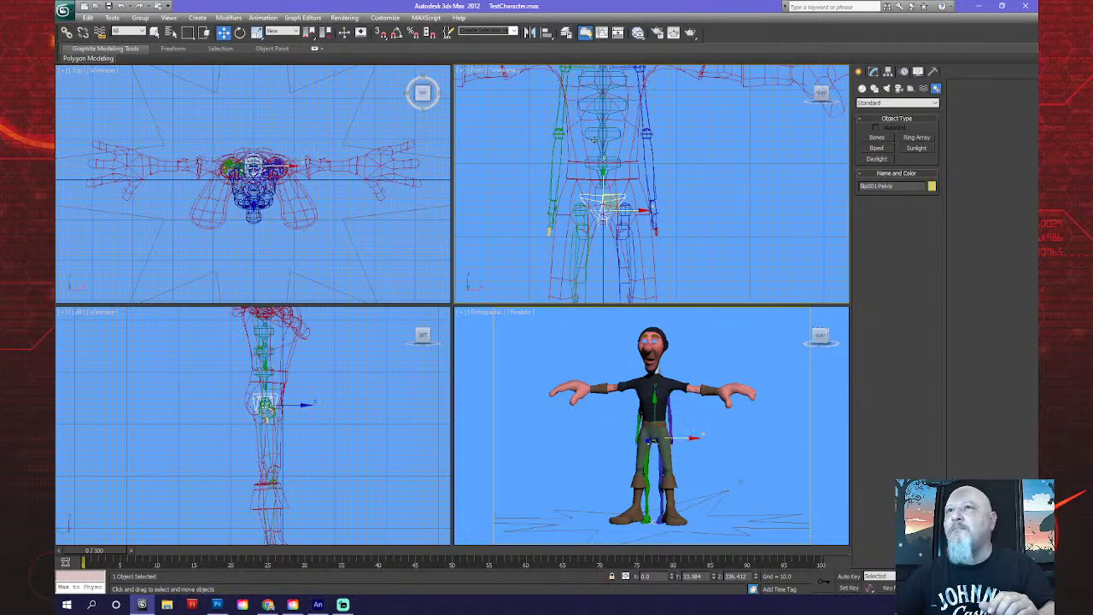
pyautogui.click(256, 33)
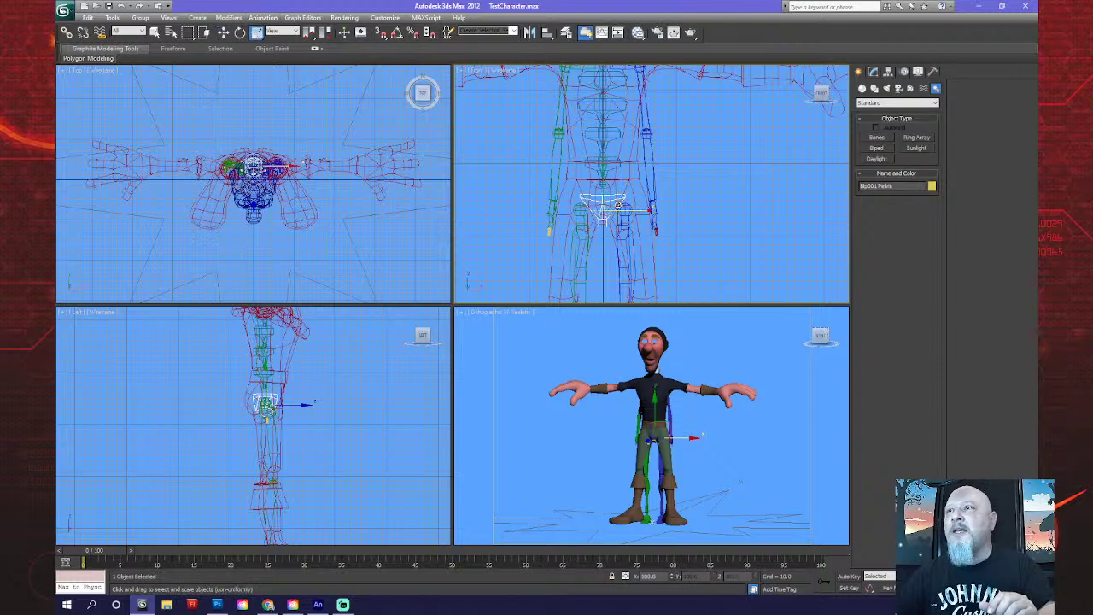
pyautogui.moveTo(620, 203); pyautogui.dragTo(638, 175)
pyautogui.hotkey('ctrl', 'z')
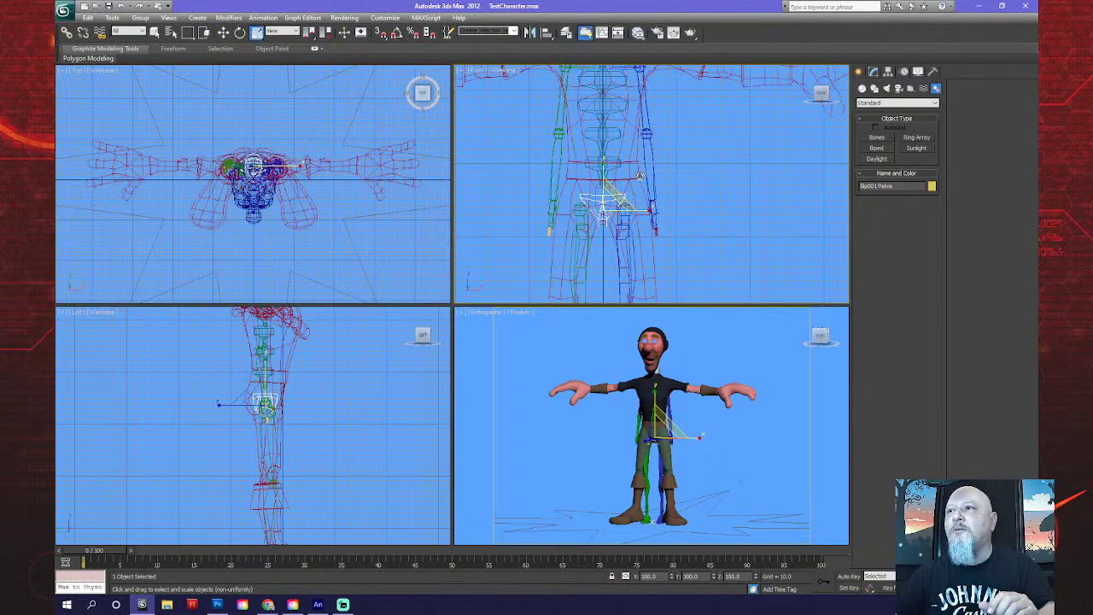
# Try to scale the biped's lowest spine link in the front view.
pyautogui.click(873, 72)
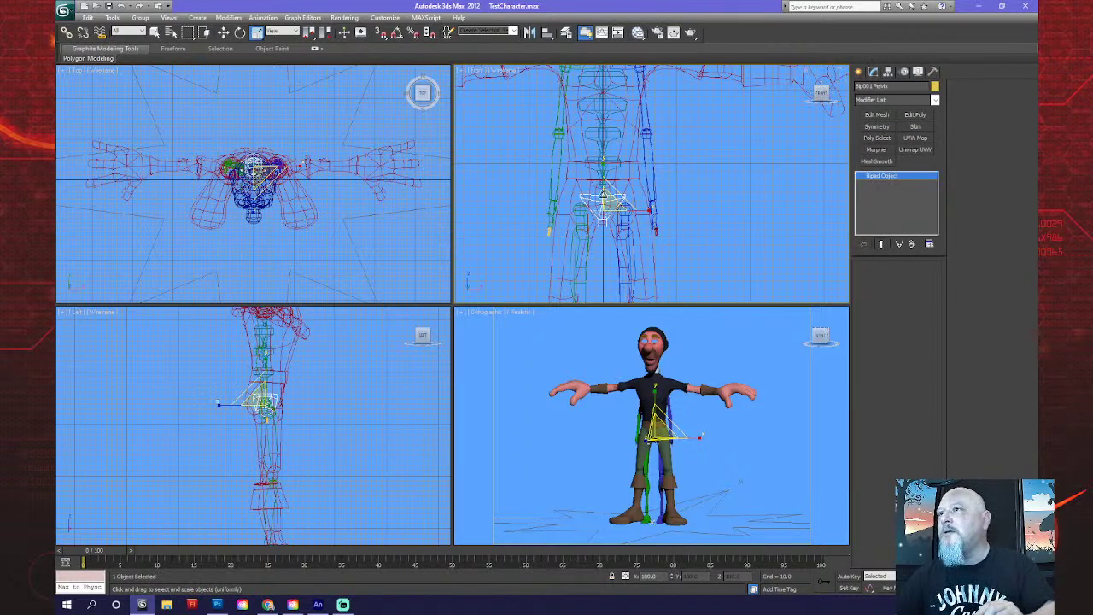
pyautogui.scroll(3, 612, 199)
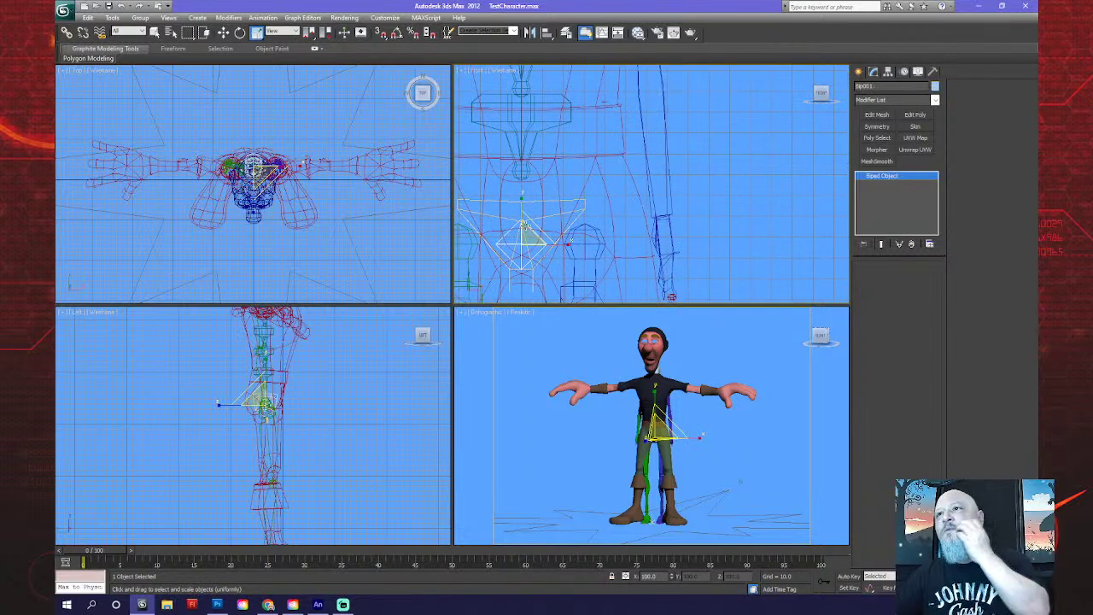
pyautogui.click(522, 203)
pyautogui.scroll(-3, 536, 223)
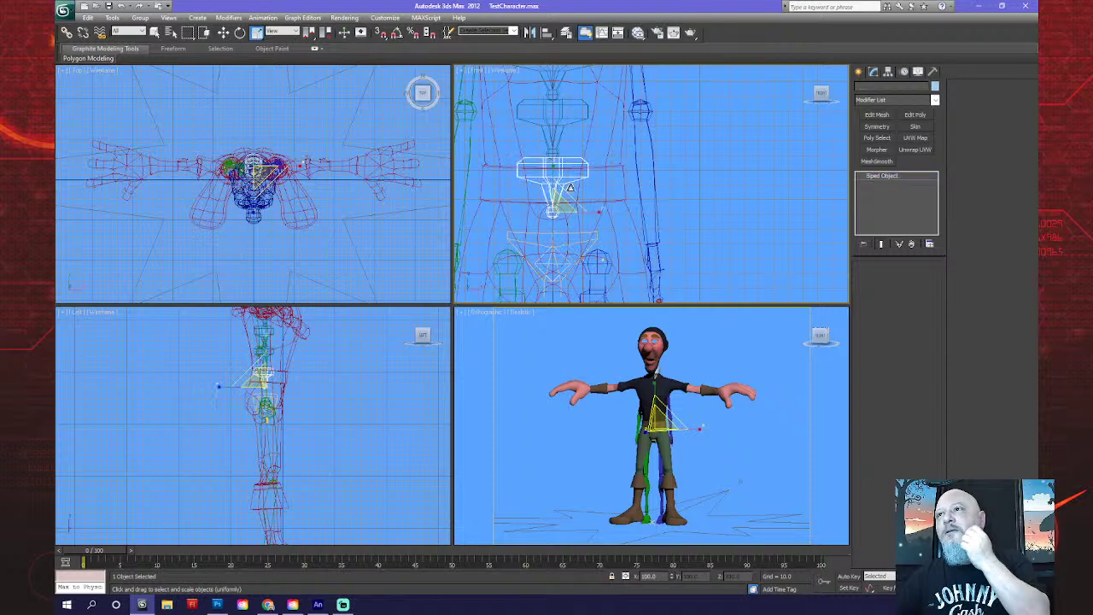
pyautogui.click(570, 189)
pyautogui.moveTo(576, 168); pyautogui.dragTo(626, 183)
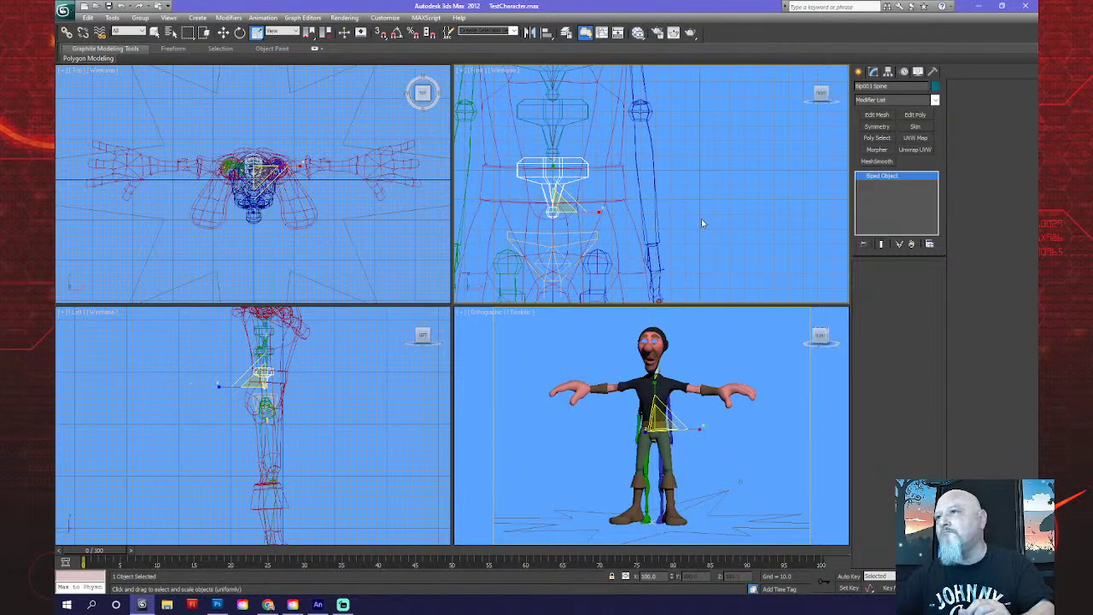
# Select the biped's root object and turn on Figure Mode in its motion parameters.
pyautogui.press('pageup')
pyautogui.press('pageup')
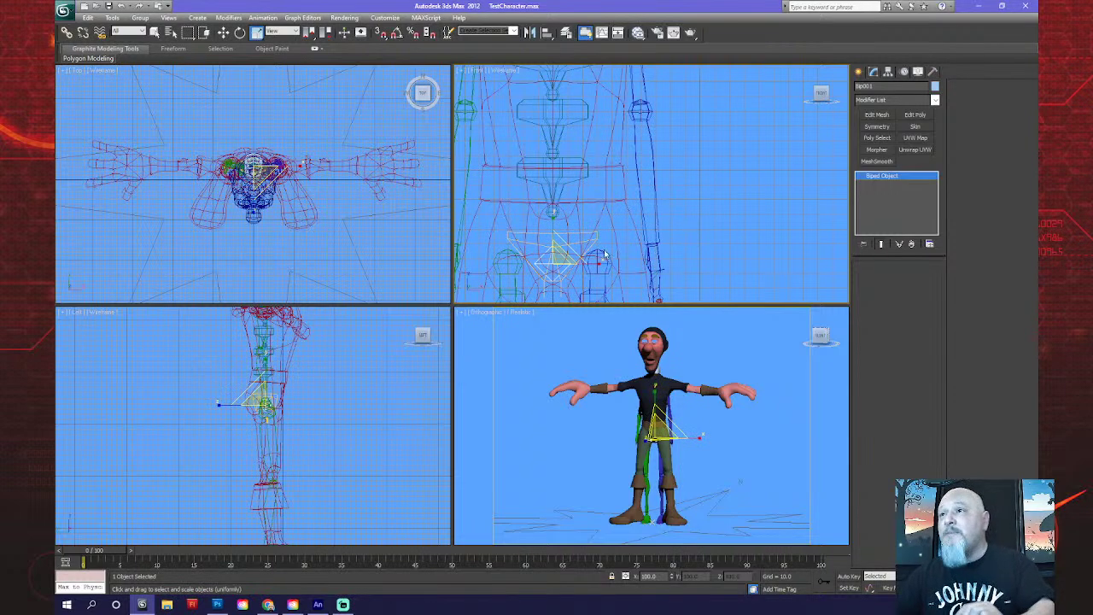
pyautogui.scroll(-3, 572, 232)
pyautogui.moveTo(566, 230); pyautogui.dragTo(576, 156, button='middle')
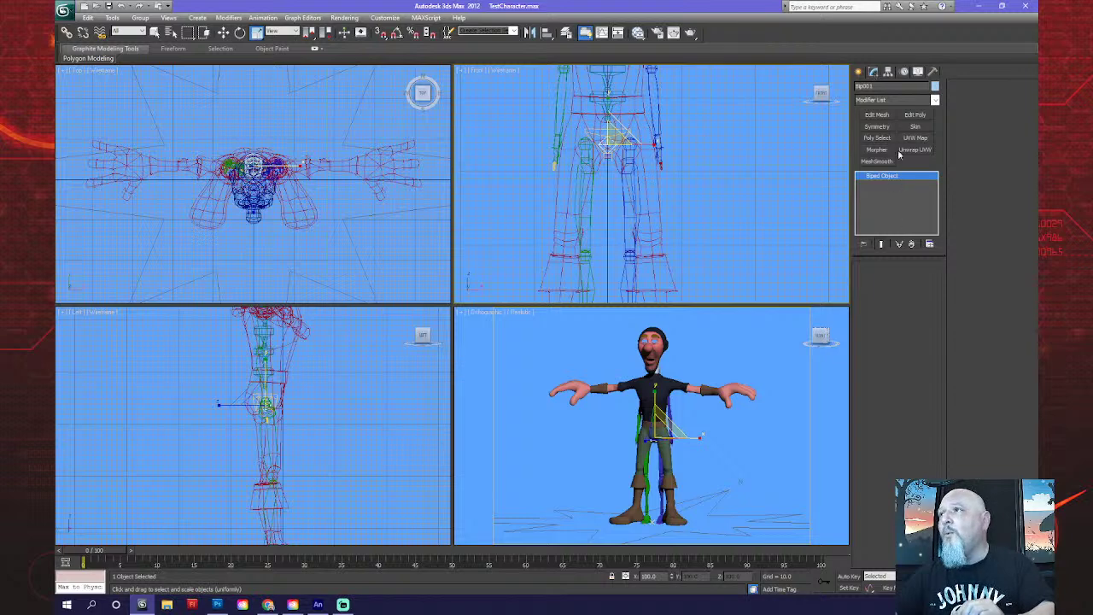
pyautogui.click(920, 74)
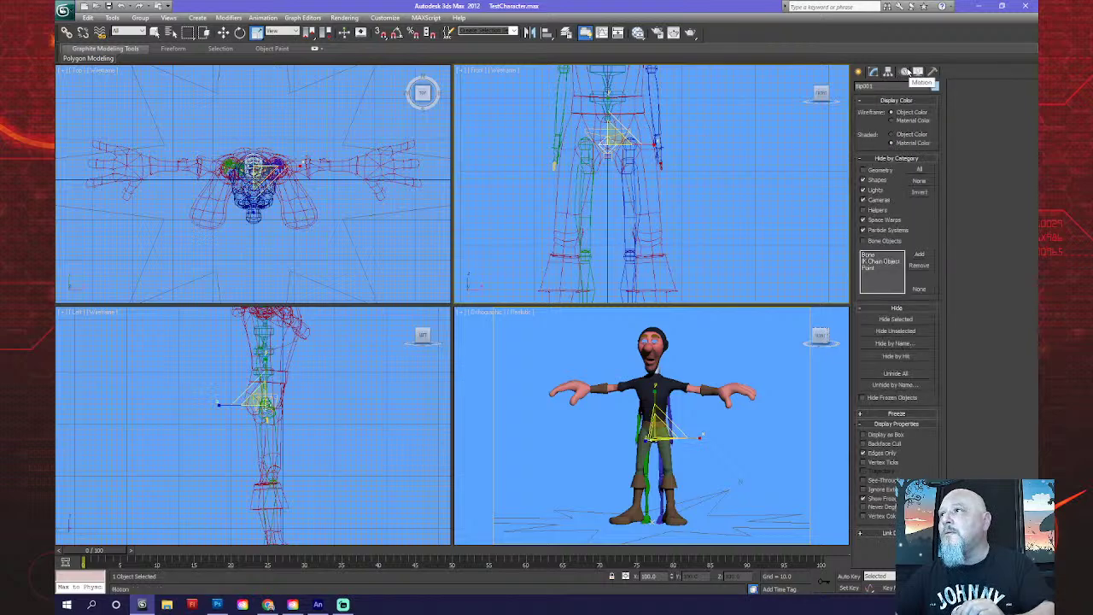
pyautogui.click(903, 73)
pyautogui.click(889, 72)
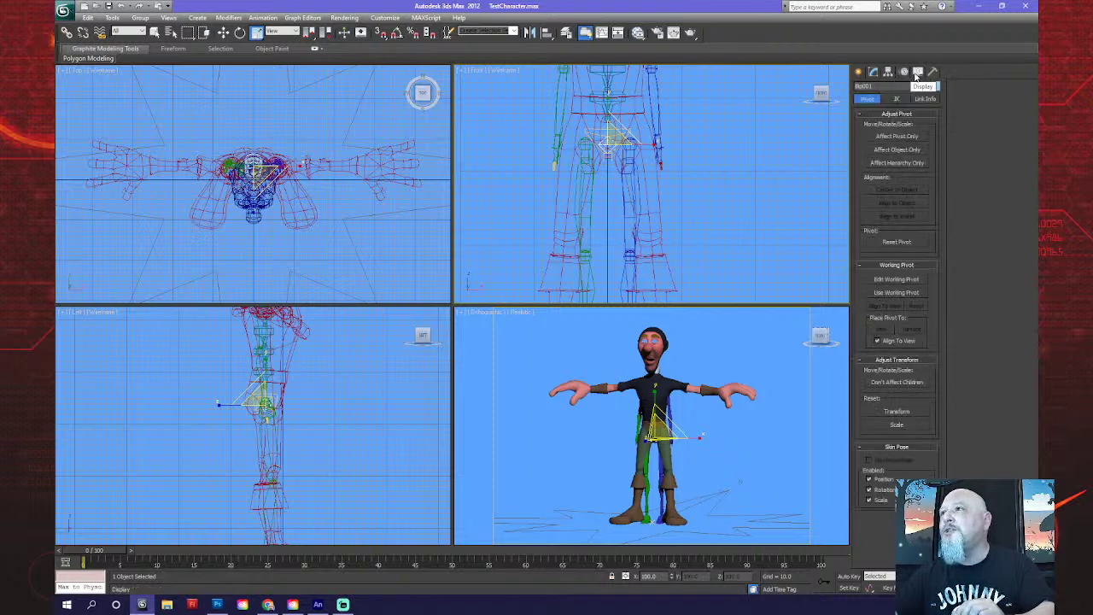
pyautogui.click(903, 73)
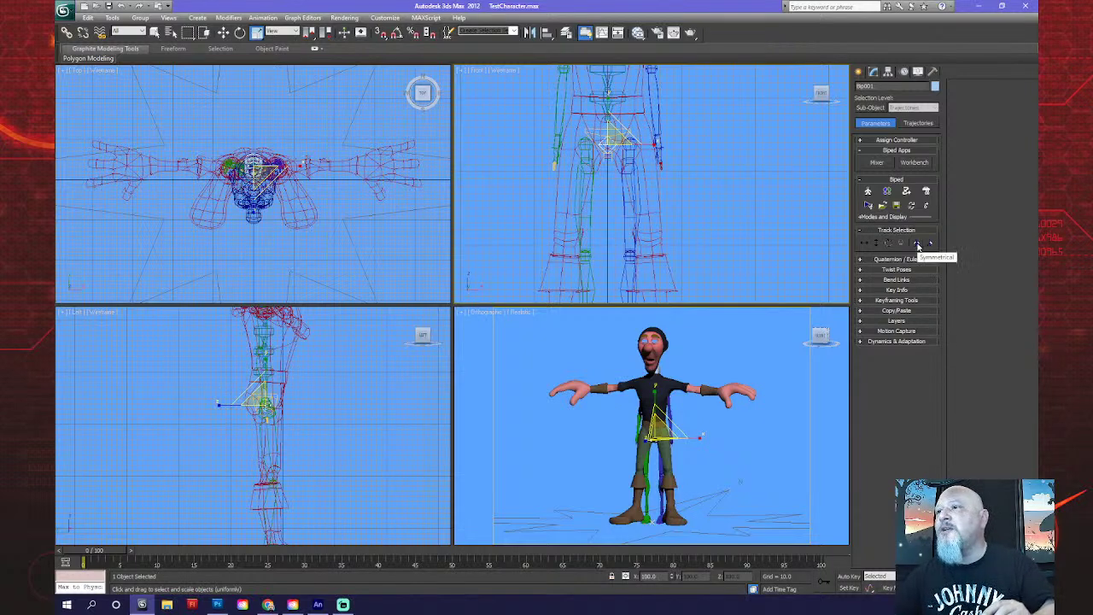
pyautogui.click(867, 191)
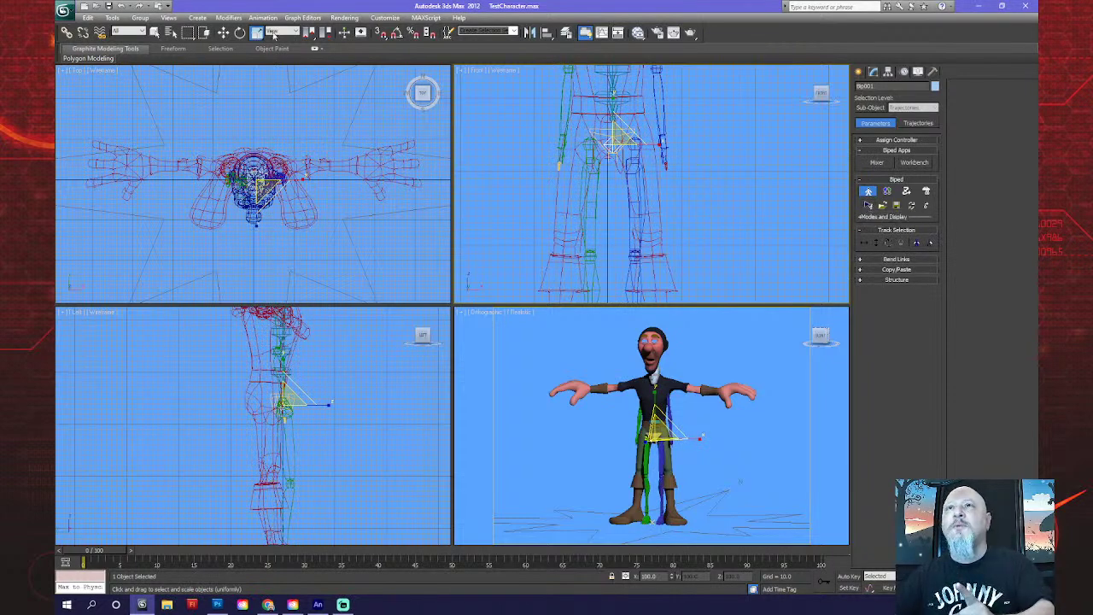
# Set the biped root's absolute world X position to 0 while in Figure Mode.
pyautogui.rightClick(226, 36)
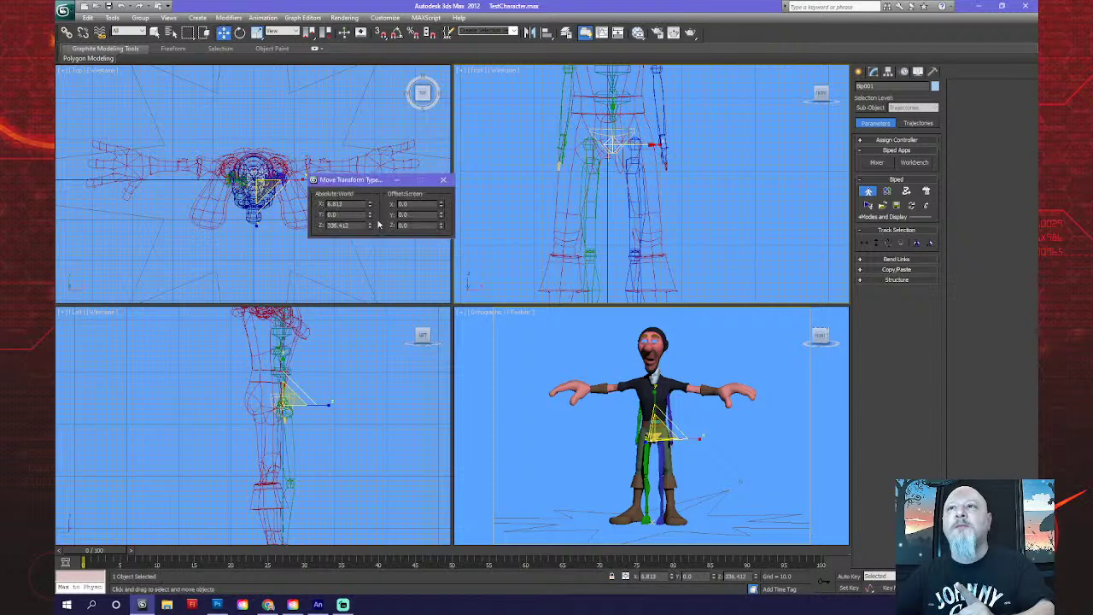
pyautogui.doubleClick(335, 204)
pyautogui.write('0')
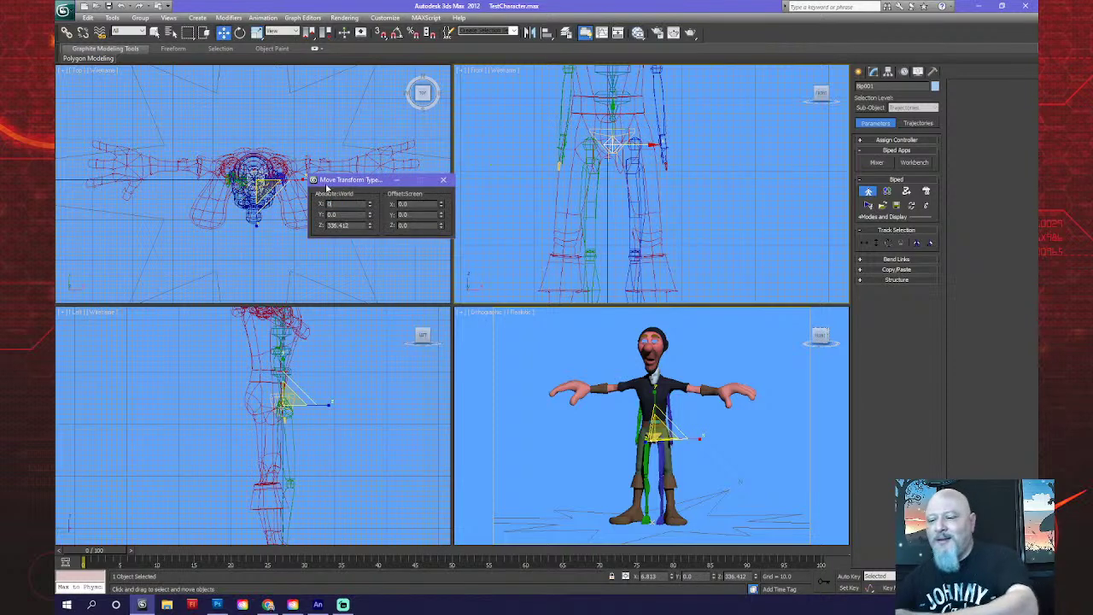
pyautogui.press('Return')
pyautogui.click(441, 180)
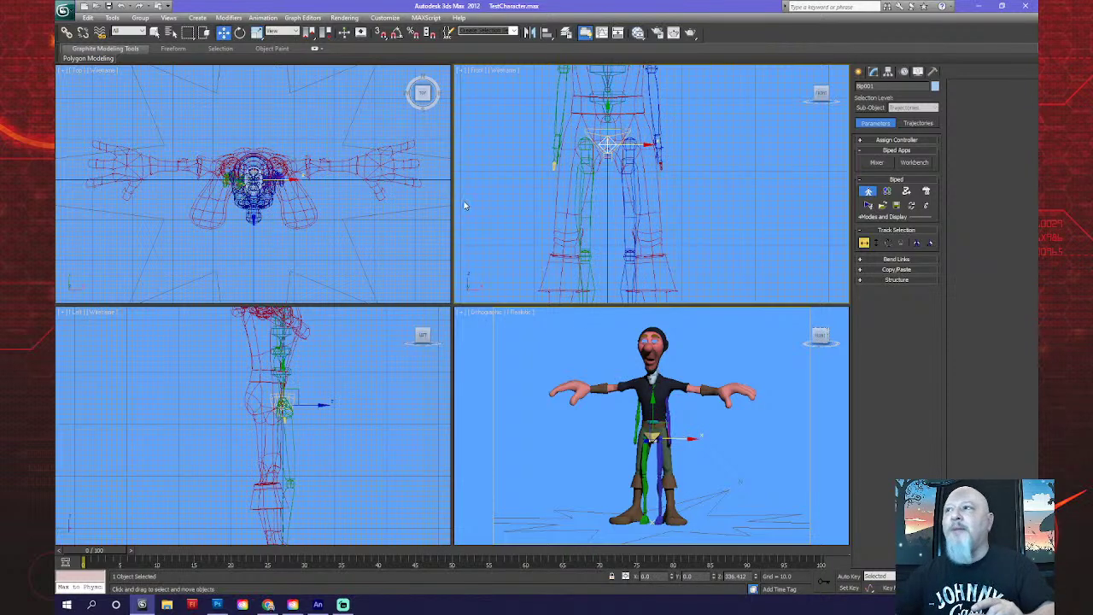
# Try to scale the pelvis in the front view with Figure Mode on, and undo the attempt.
pyautogui.scroll(4, 649, 213)
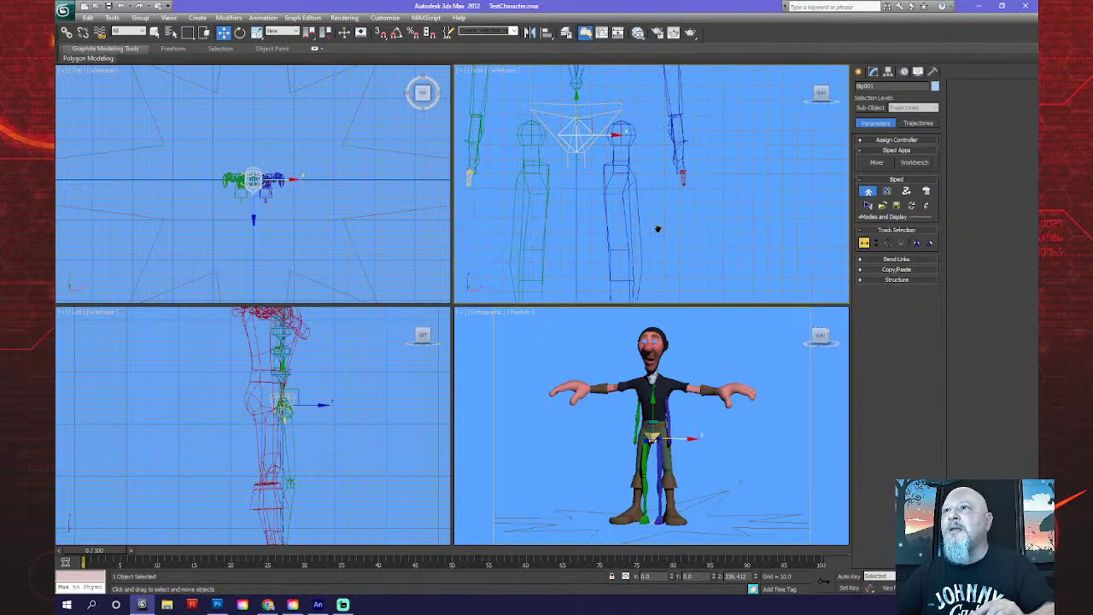
pyautogui.click(609, 139)
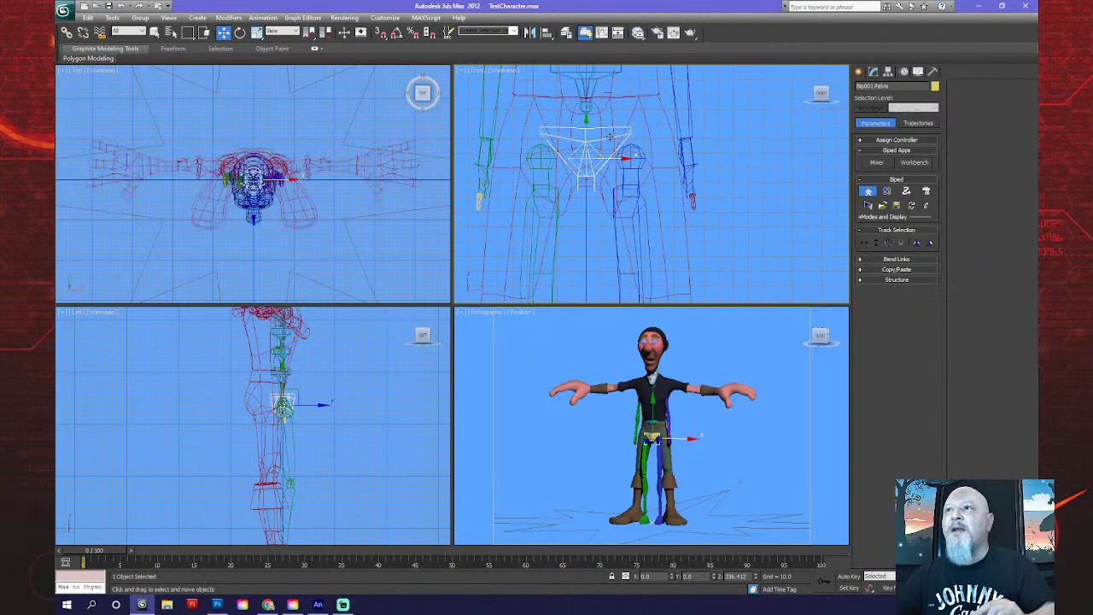
pyautogui.click(257, 32)
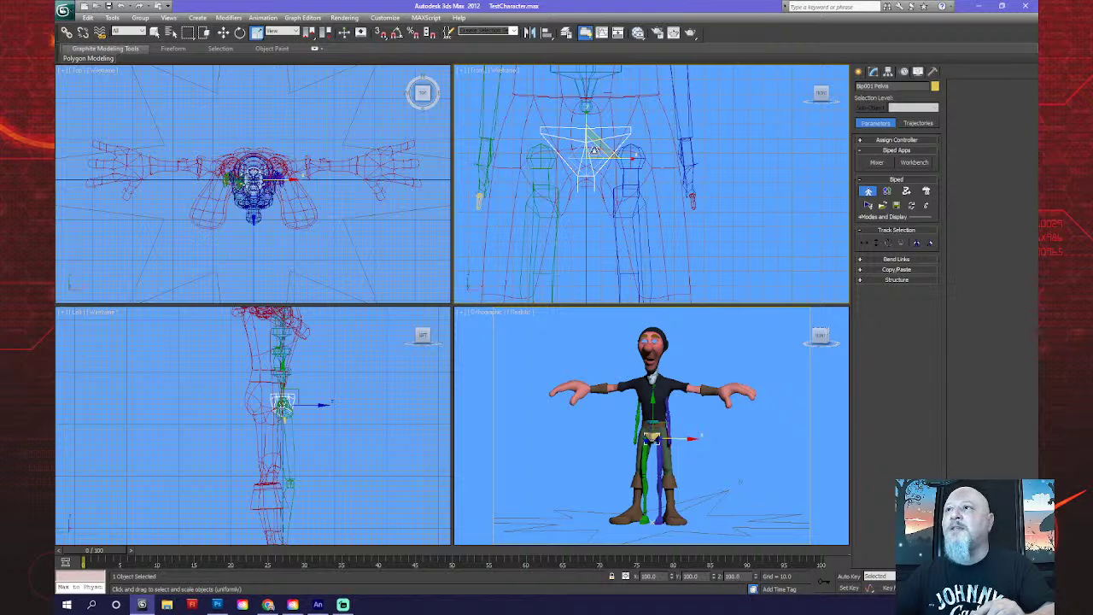
pyautogui.moveTo(598, 153)
pyautogui.mouseDown()
pyautogui.moveTo(610, 130)
pyautogui.moveTo(619, 150)
pyautogui.mouseUp()
pyautogui.moveTo(365, 393); pyautogui.dragTo(383, 367, button='middle')
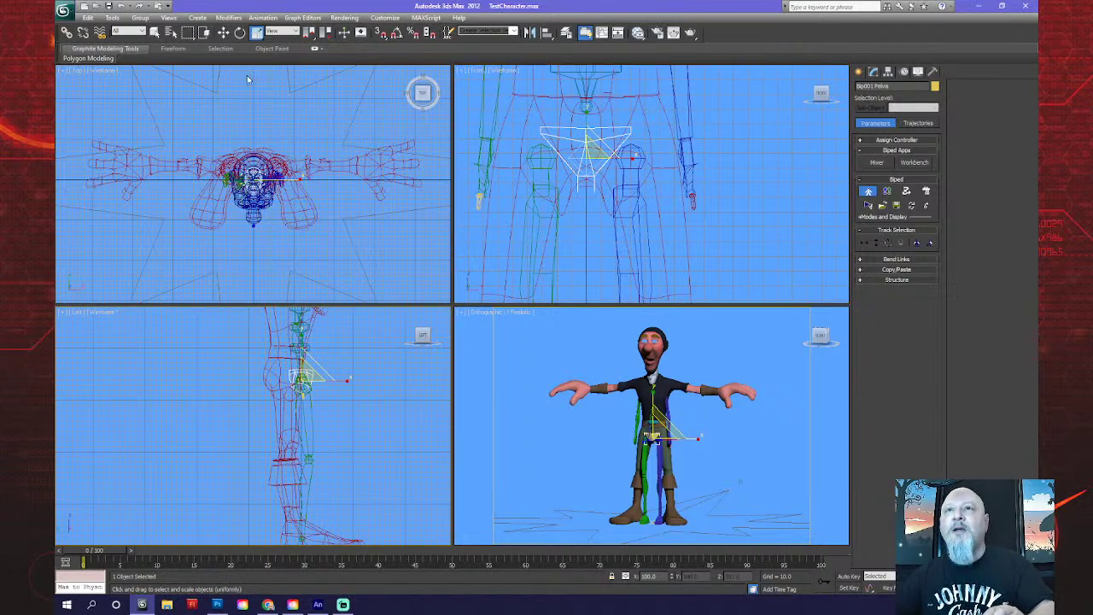
pyautogui.hotkey('ctrl', 'x')
pyautogui.hotkey('ctrl', 'x')
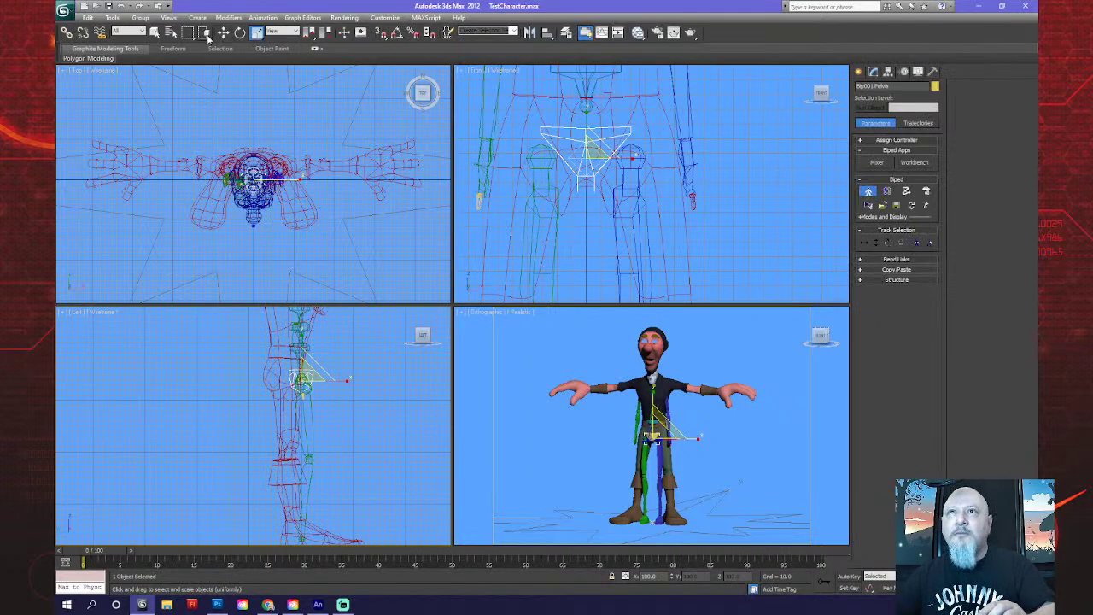
# Move the biped's root object to about Y 34.4 in the left view, placing it inside the character's hips.
pyautogui.click(223, 31)
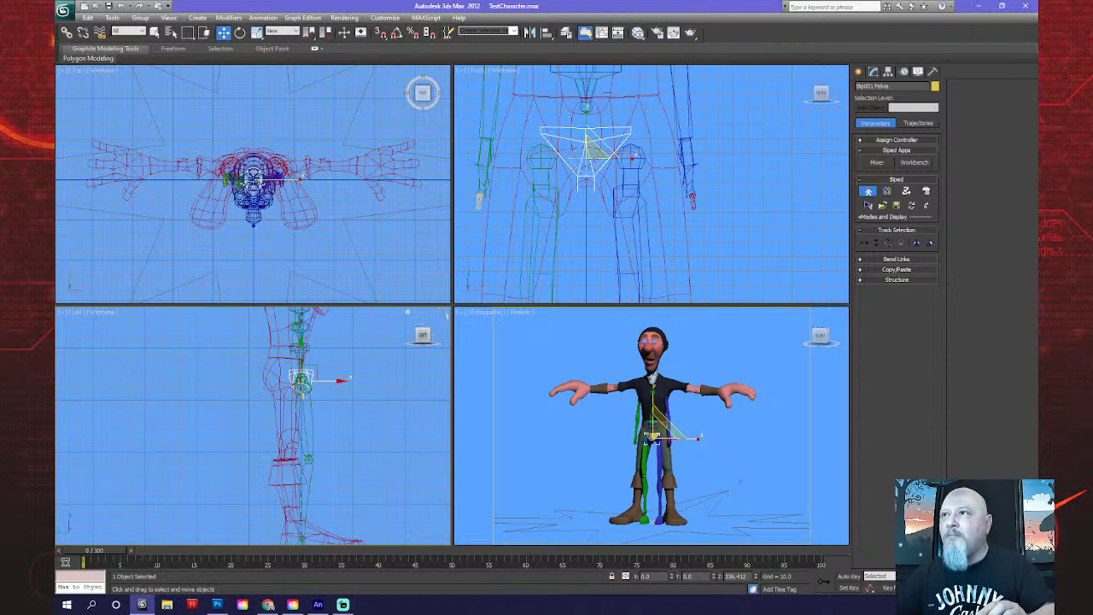
pyautogui.click(574, 157)
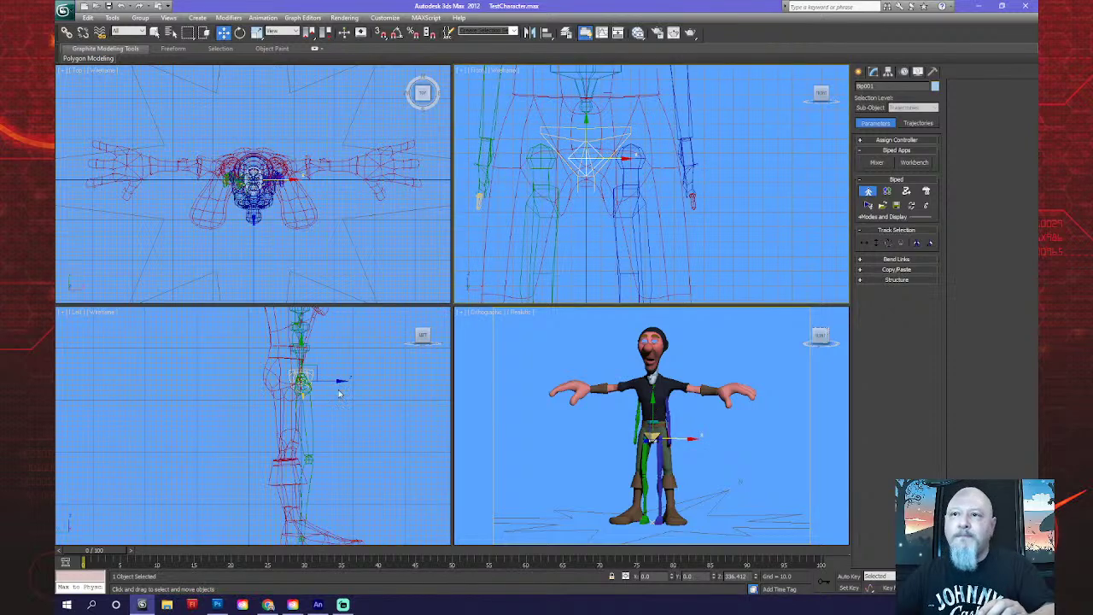
pyautogui.scroll(2, 308, 429)
pyautogui.scroll(5, 294, 438)
pyautogui.moveTo(295, 438); pyautogui.dragTo(223, 523, button='middle')
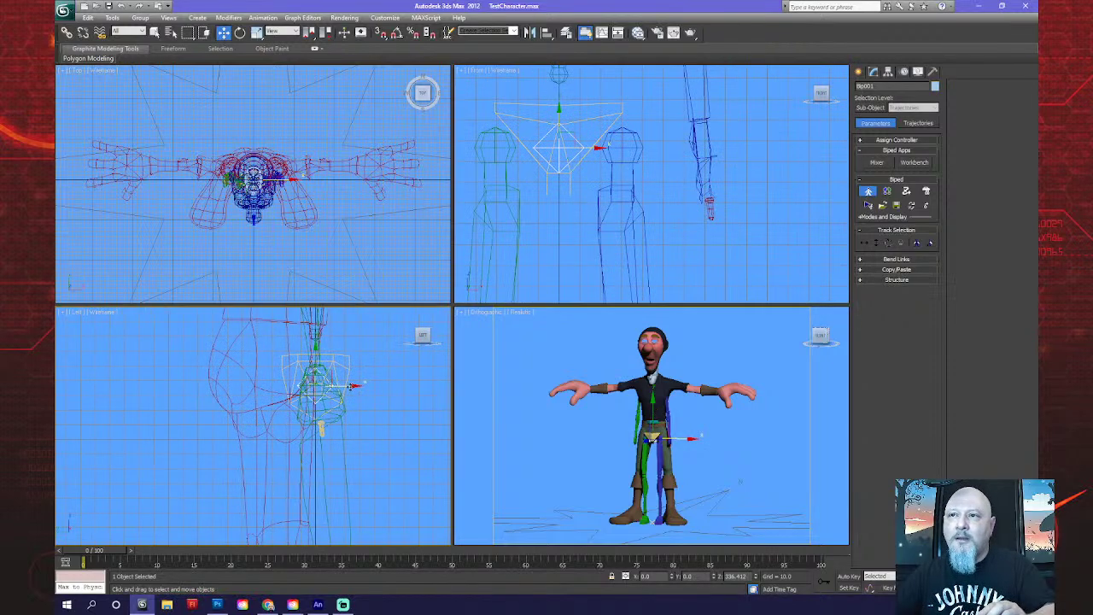
pyautogui.moveTo(351, 386); pyautogui.dragTo(297, 387)
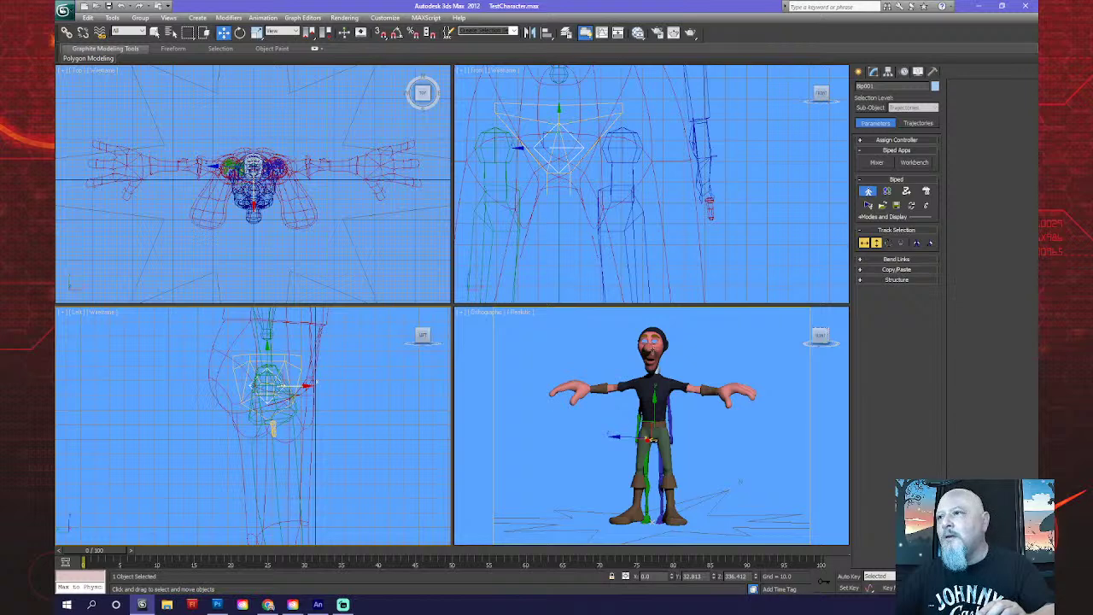
pyautogui.scroll(4, 632, 243)
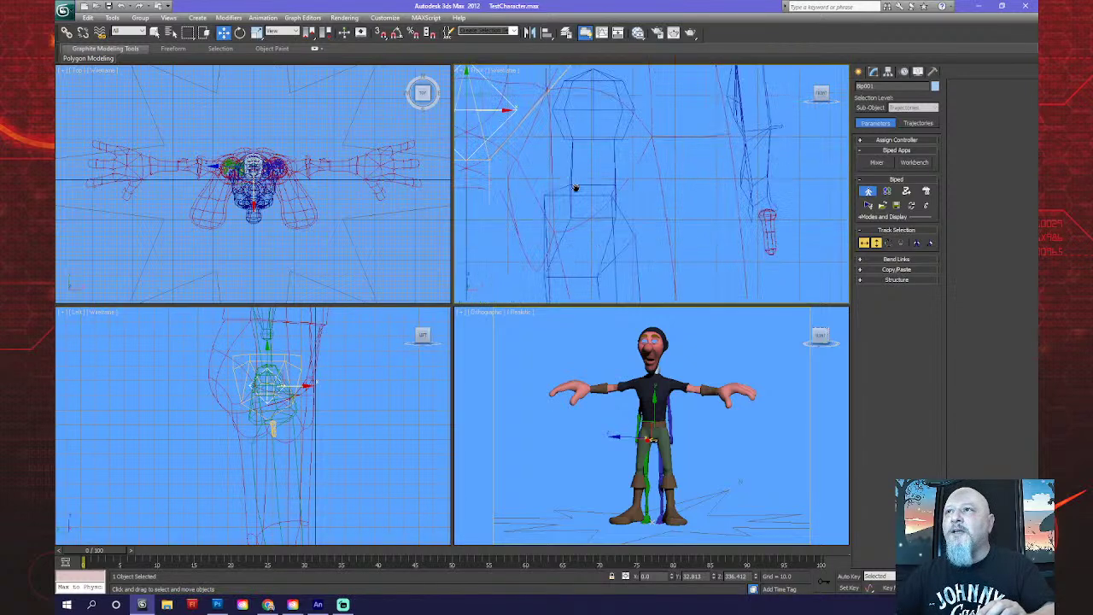
pyautogui.moveTo(653, 195); pyautogui.dragTo(697, 215, button='middle')
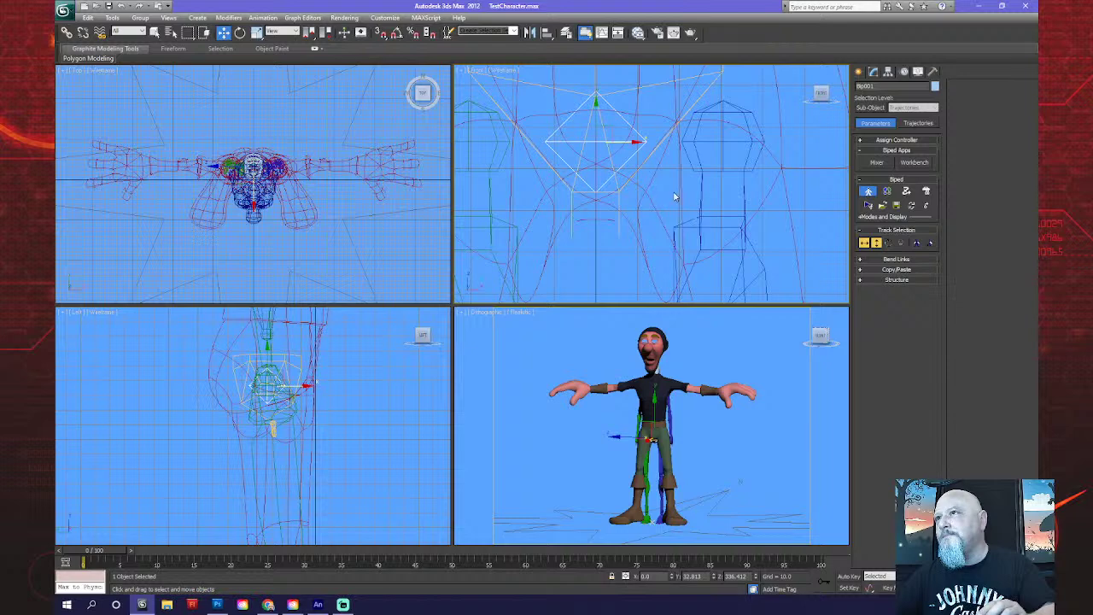
pyautogui.scroll(4, 316, 376)
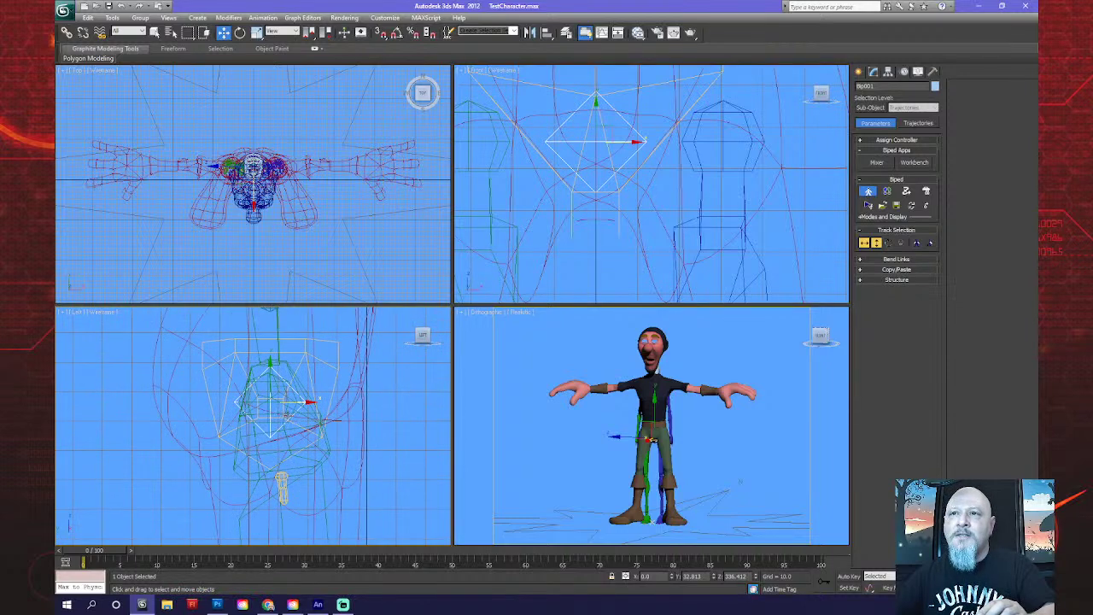
pyautogui.moveTo(291, 405); pyautogui.dragTo(331, 370)
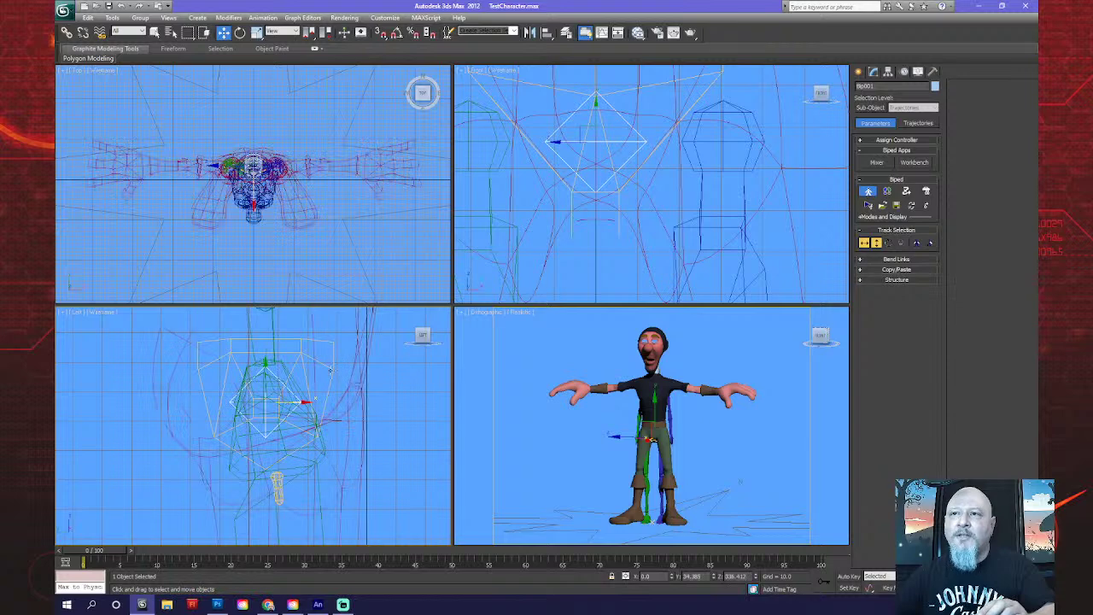
# Switch scaling to the Local coordinate system and enlarge the pelvis in depth and height in the left view to fill the hips.
pyautogui.click(335, 347)
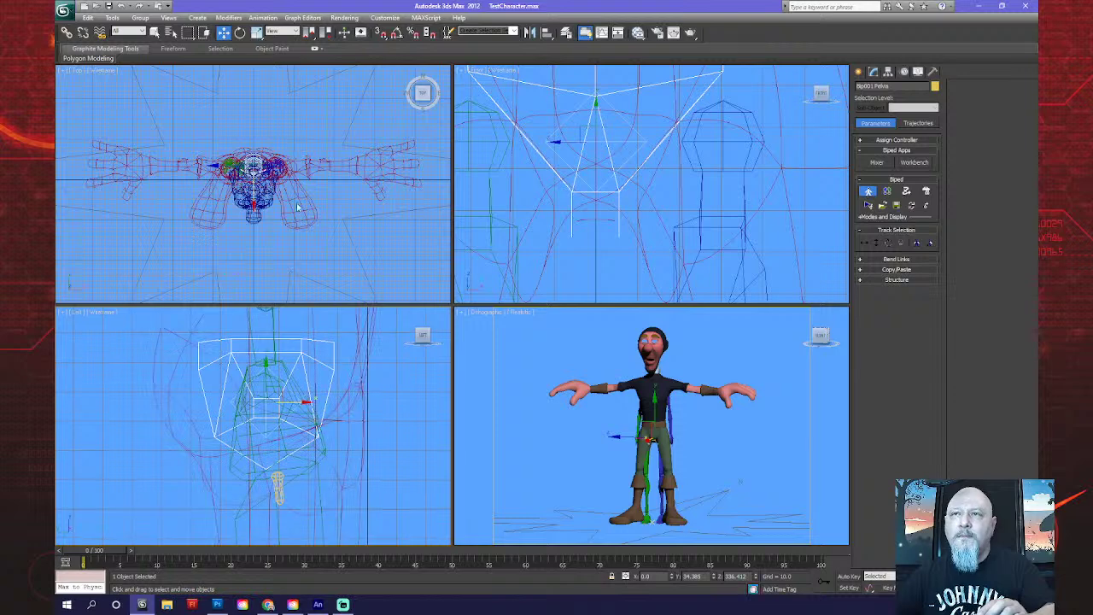
pyautogui.click(256, 31)
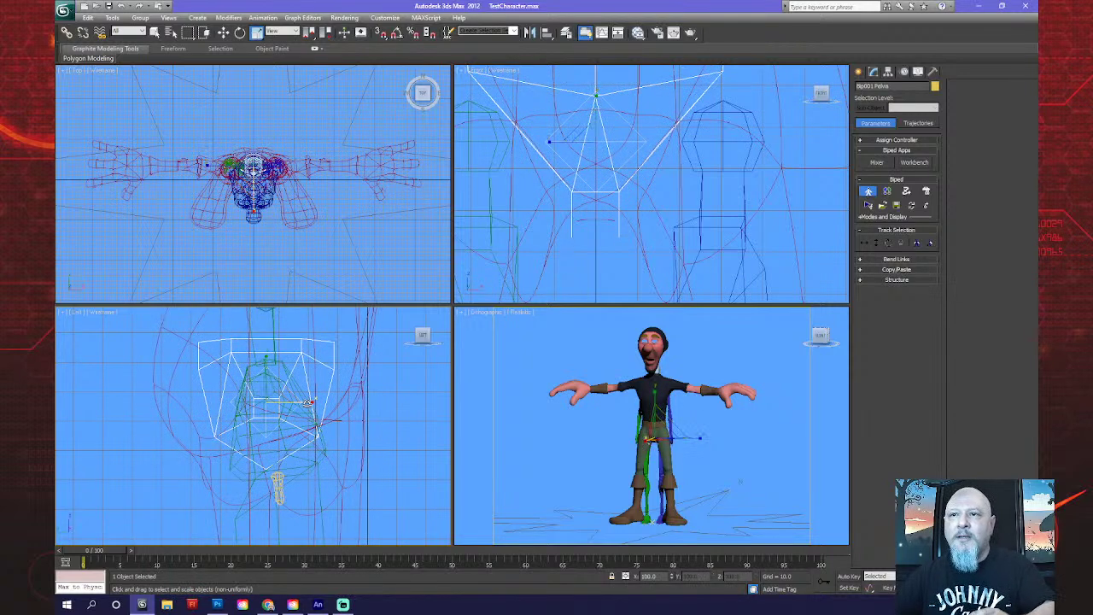
pyautogui.moveTo(314, 408)
pyautogui.mouseDown()
pyautogui.moveTo(334, 402)
pyautogui.moveTo(317, 404)
pyautogui.mouseUp()
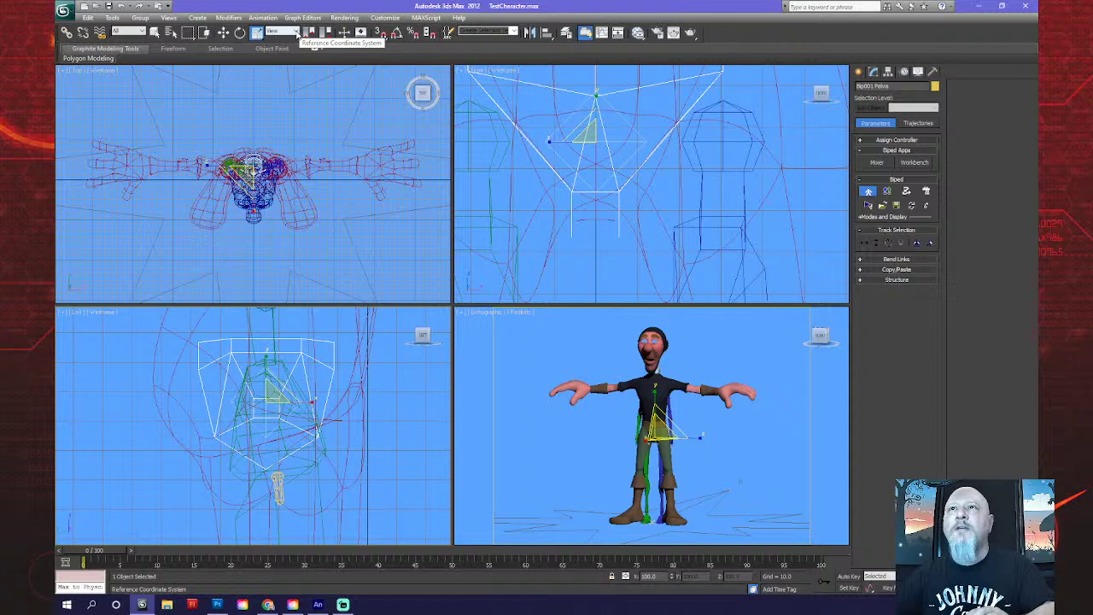
pyautogui.click(297, 33)
pyautogui.click(284, 70)
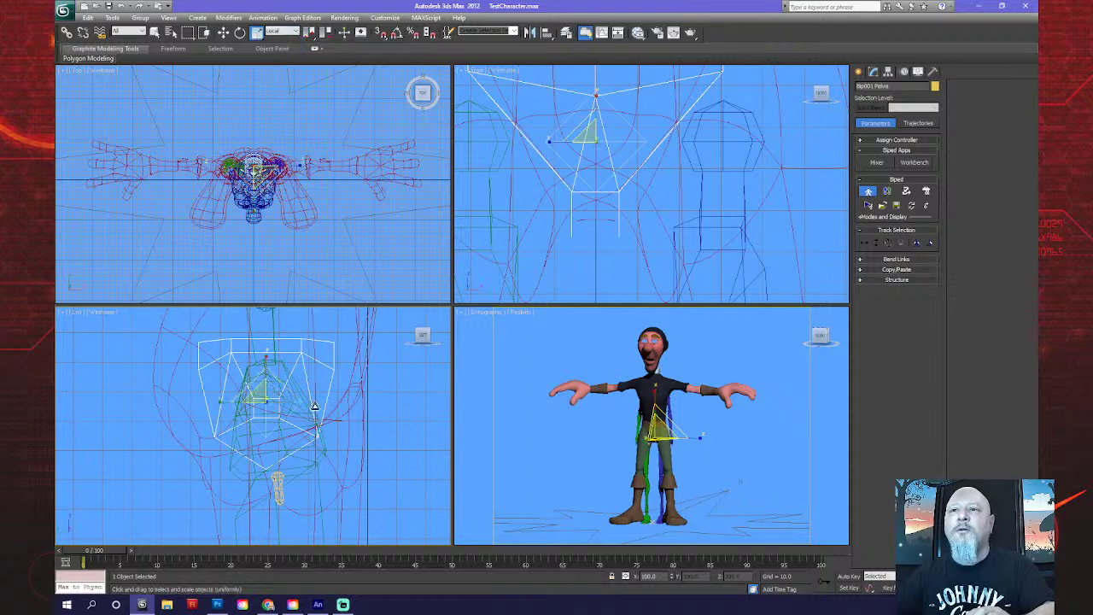
pyautogui.moveTo(232, 407); pyautogui.dragTo(215, 408)
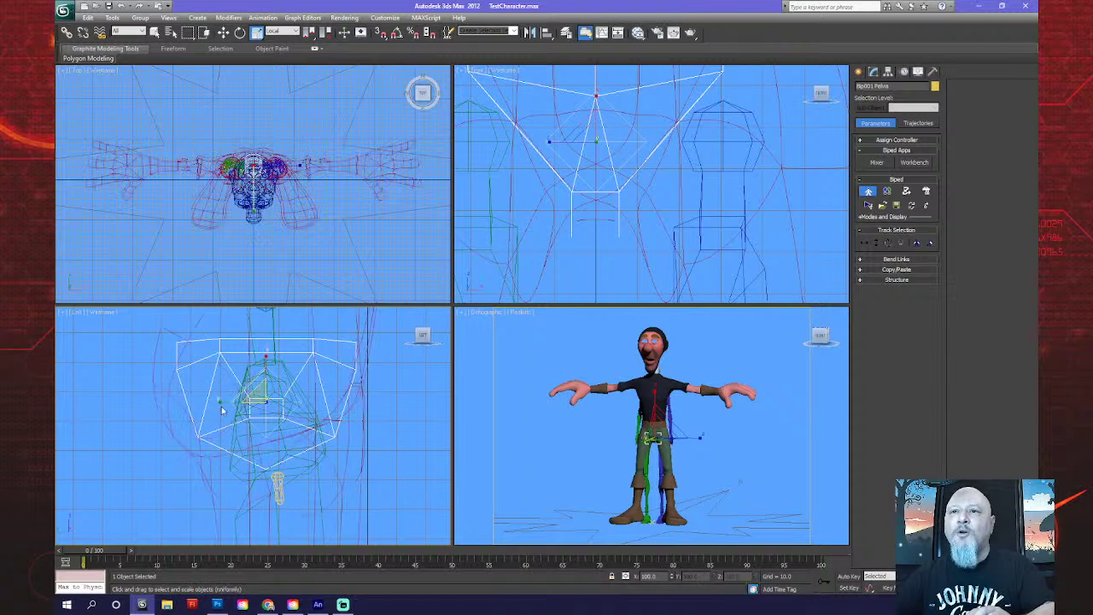
pyautogui.moveTo(265, 371); pyautogui.dragTo(266, 343)
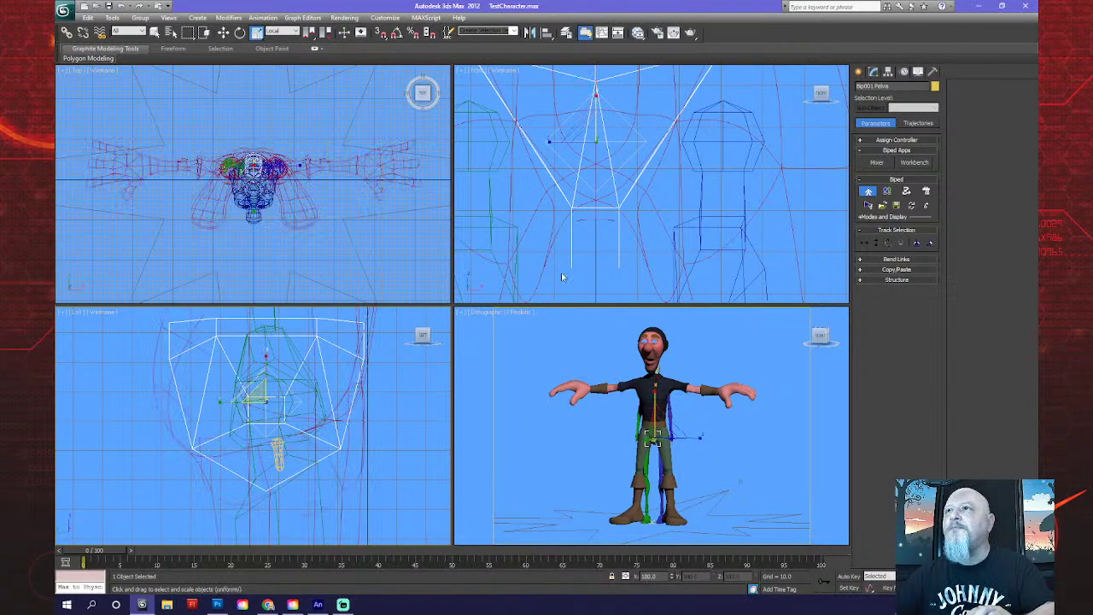
# Scale up the biped's right thigh in the front view to make it thicker, and switch to the Move tool.
pyautogui.scroll(-3, 560, 271)
pyautogui.scroll(-4, 560, 271)
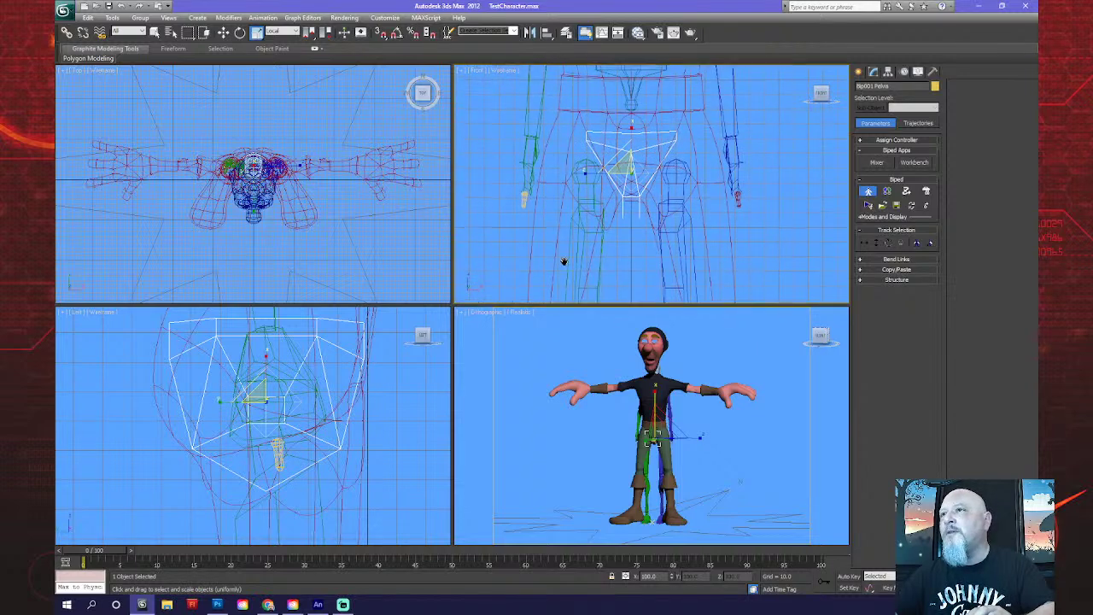
pyautogui.click(597, 196)
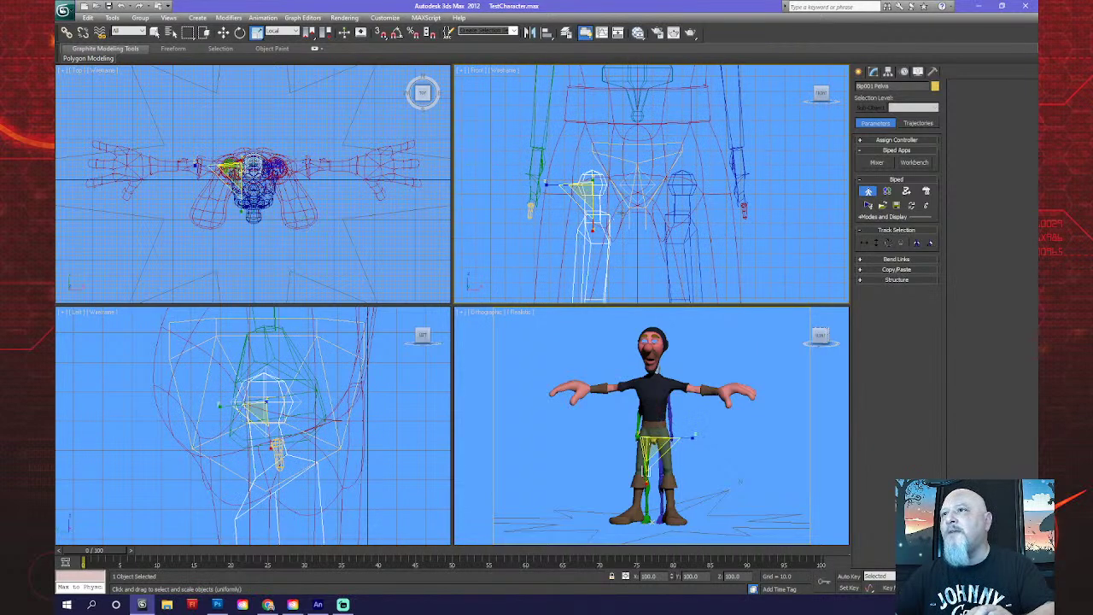
pyautogui.moveTo(595, 190); pyautogui.dragTo(623, 185)
pyautogui.rightClick(597, 168)
pyautogui.click(225, 33)
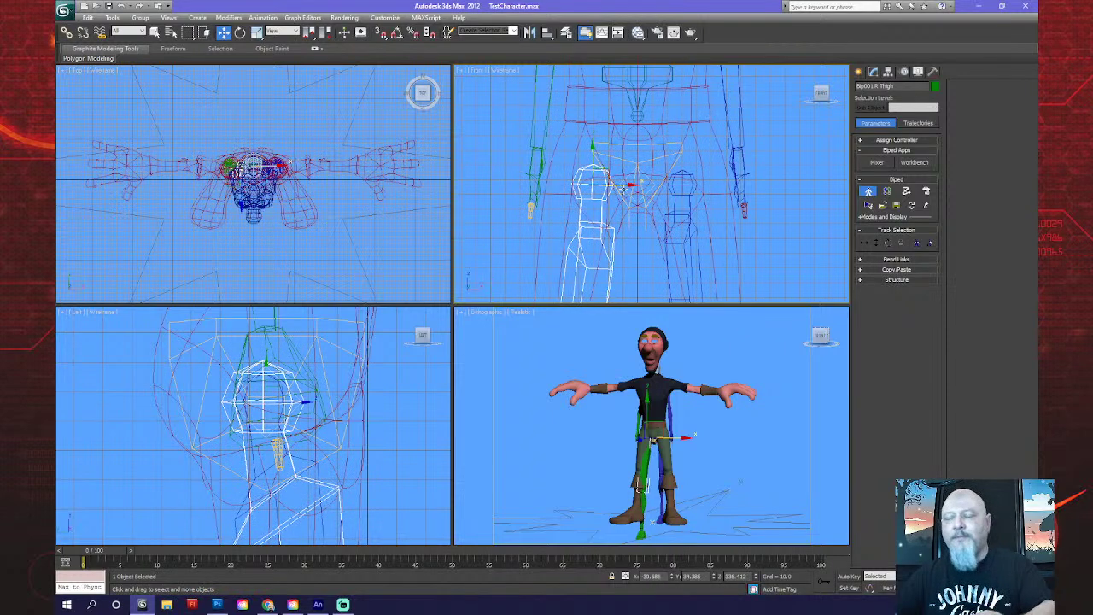
# Shorten the biped's right thigh along its length in the front view so it ends near the character's knee.
pyautogui.scroll(-4, 611, 171)
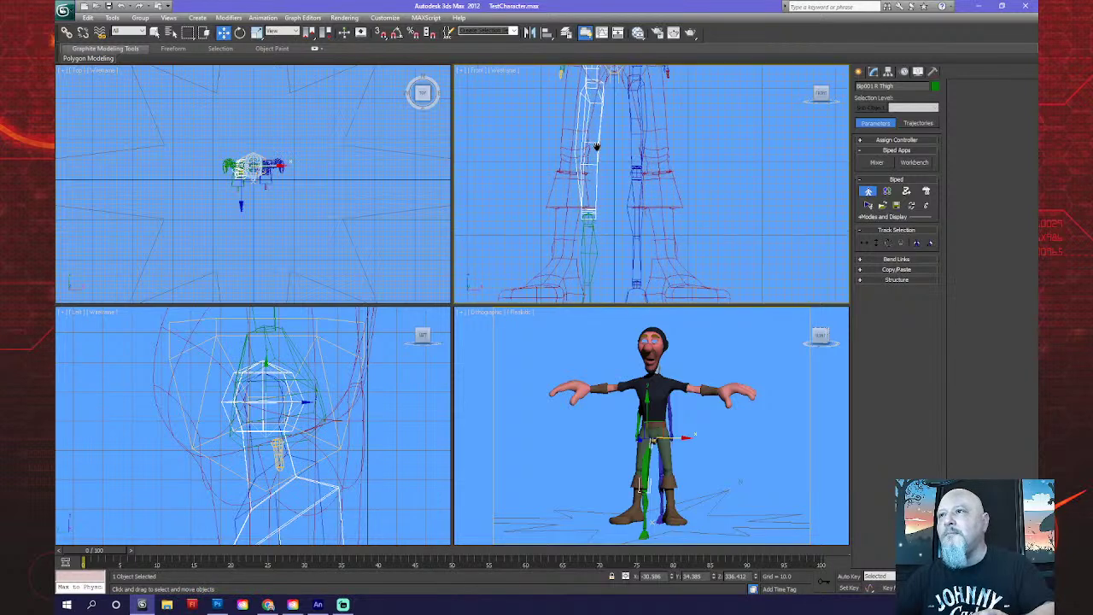
pyautogui.scroll(1, 598, 185)
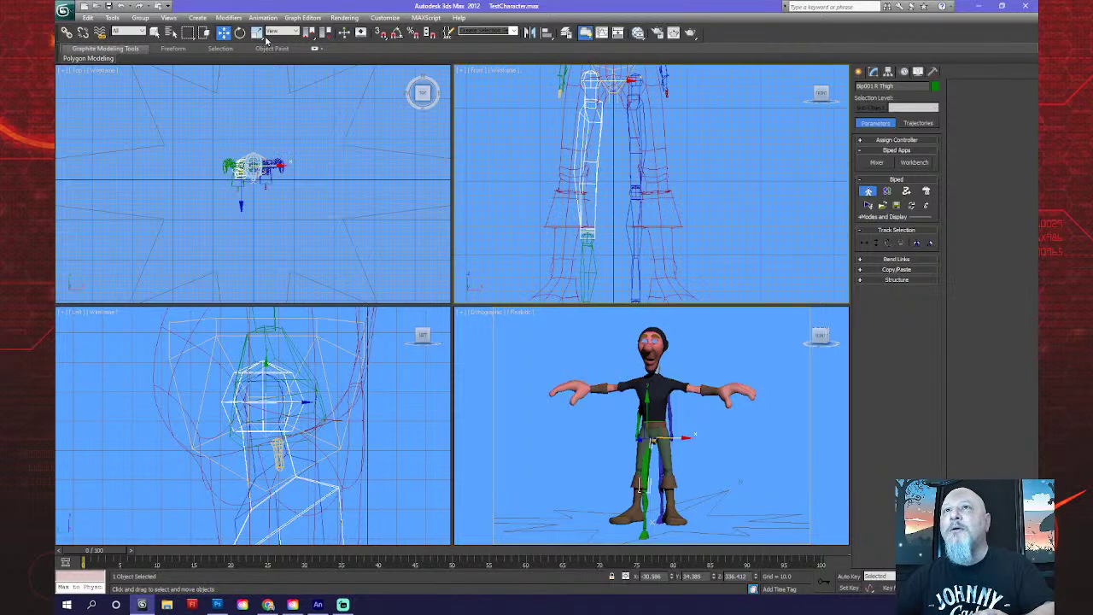
pyautogui.press('e')
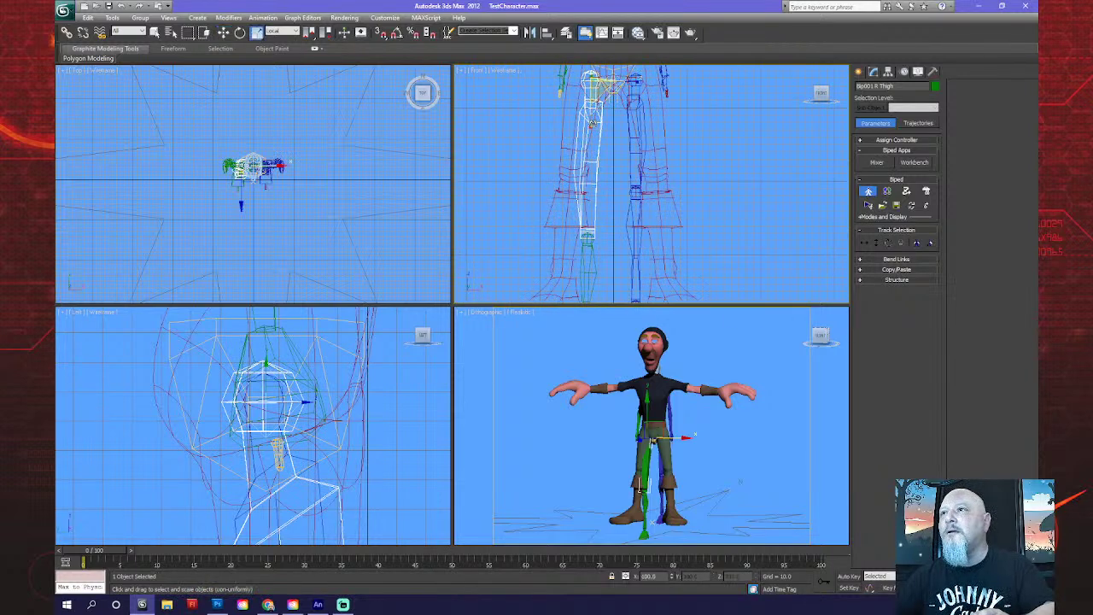
pyautogui.moveTo(589, 129); pyautogui.dragTo(588, 120)
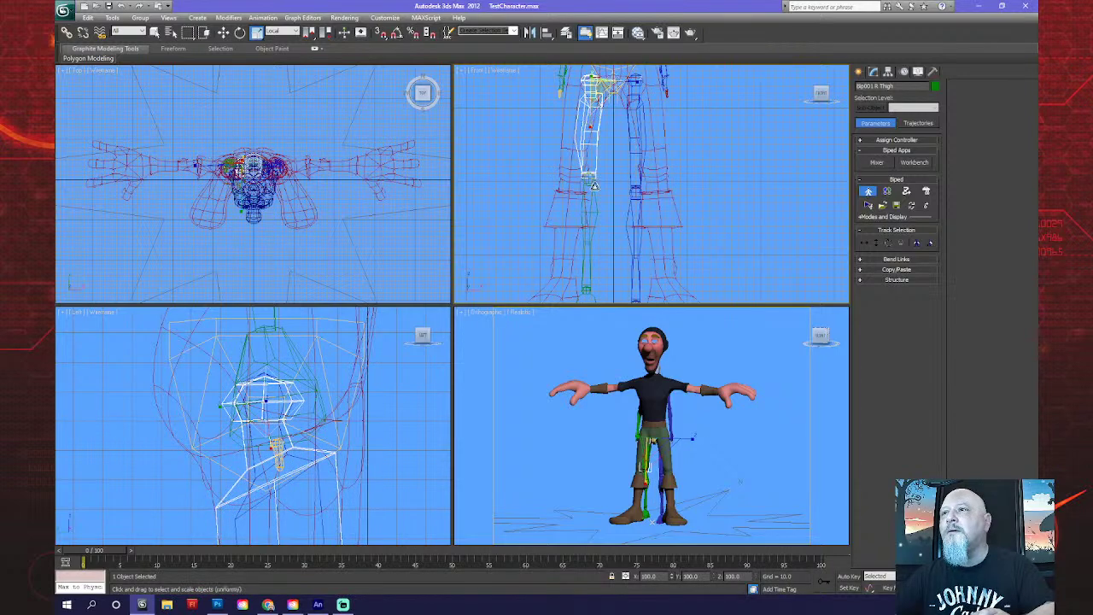
# Lengthen the right calf towards the ankle and widen it in the front view to fill the lower leg.
pyautogui.moveTo(594, 187); pyautogui.dragTo(588, 143, button='middle')
pyautogui.click(581, 197)
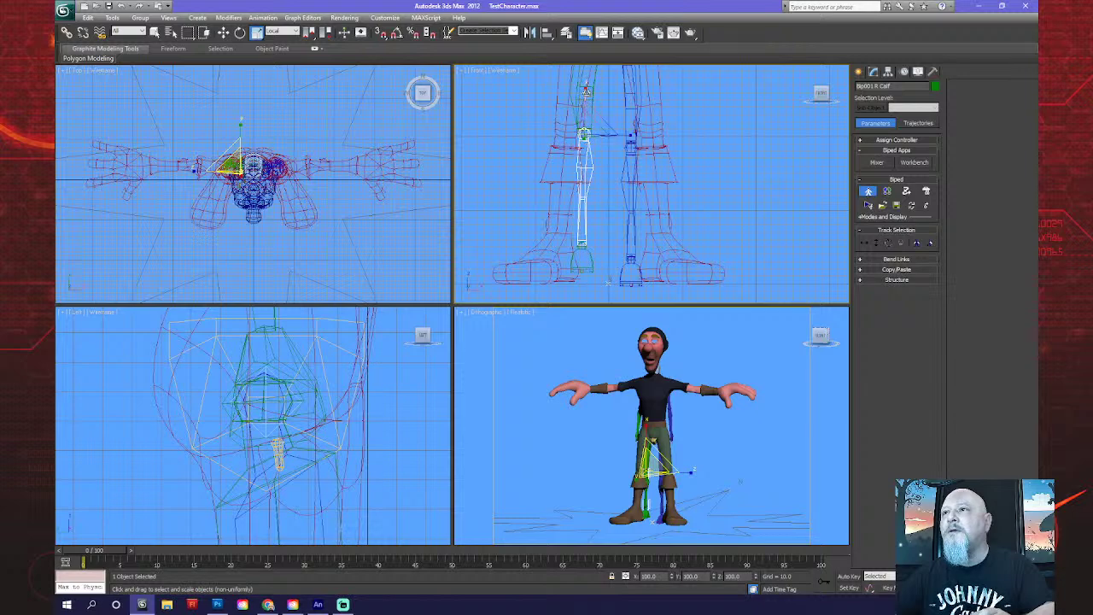
pyautogui.moveTo(586, 89); pyautogui.dragTo(587, 88)
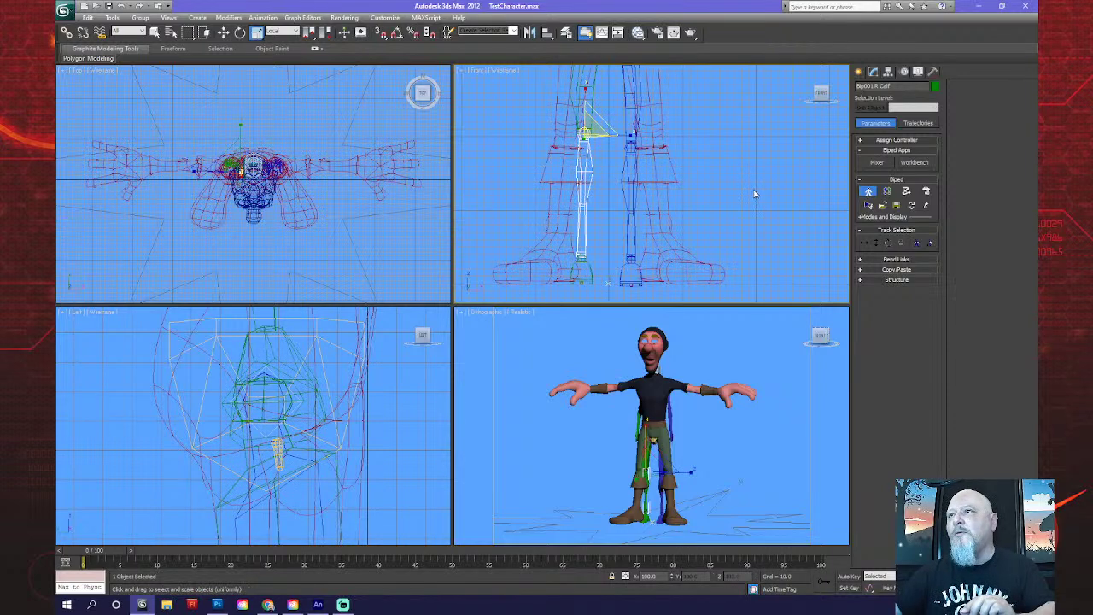
pyautogui.moveTo(606, 139); pyautogui.dragTo(677, 140)
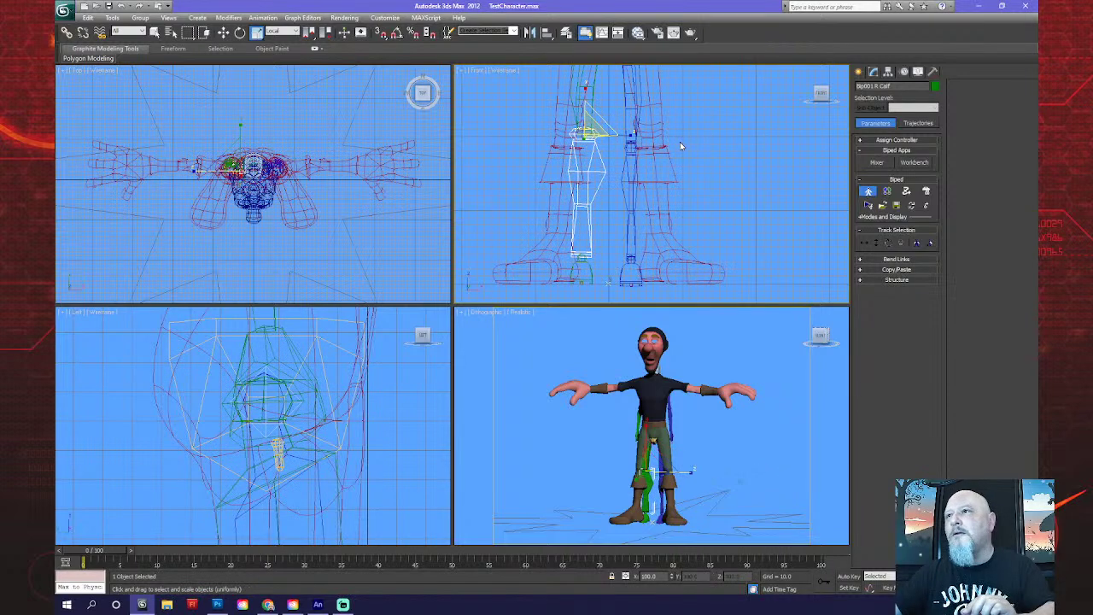
# Widen the right thigh in the front view to fill more of the character's upper leg.
pyautogui.moveTo(597, 136); pyautogui.dragTo(586, 179, button='middle')
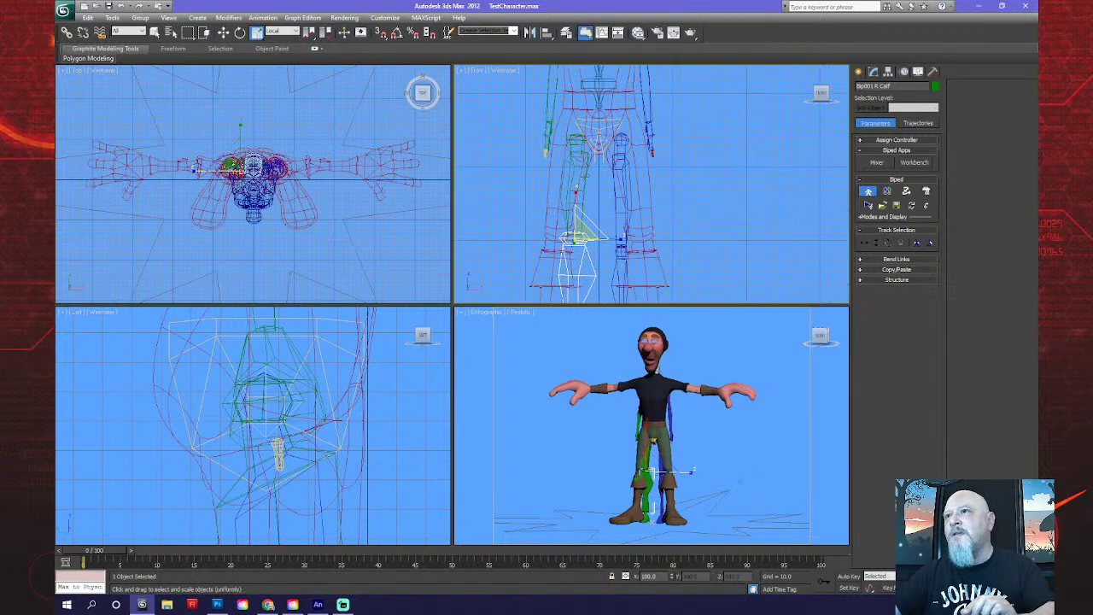
pyautogui.click(584, 179)
pyautogui.moveTo(613, 140); pyautogui.dragTo(630, 141)
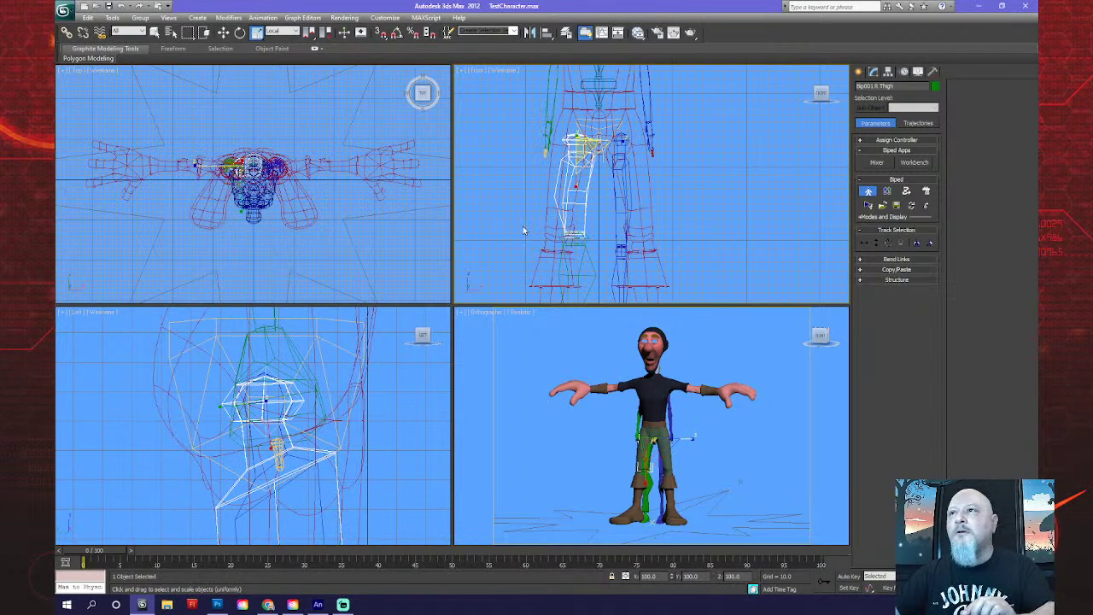
# Rotate the biped's right foot outward in the top view to follow the direction of the character's shoe.
pyautogui.scroll(-3, 595, 186)
pyautogui.scroll(3, 578, 226)
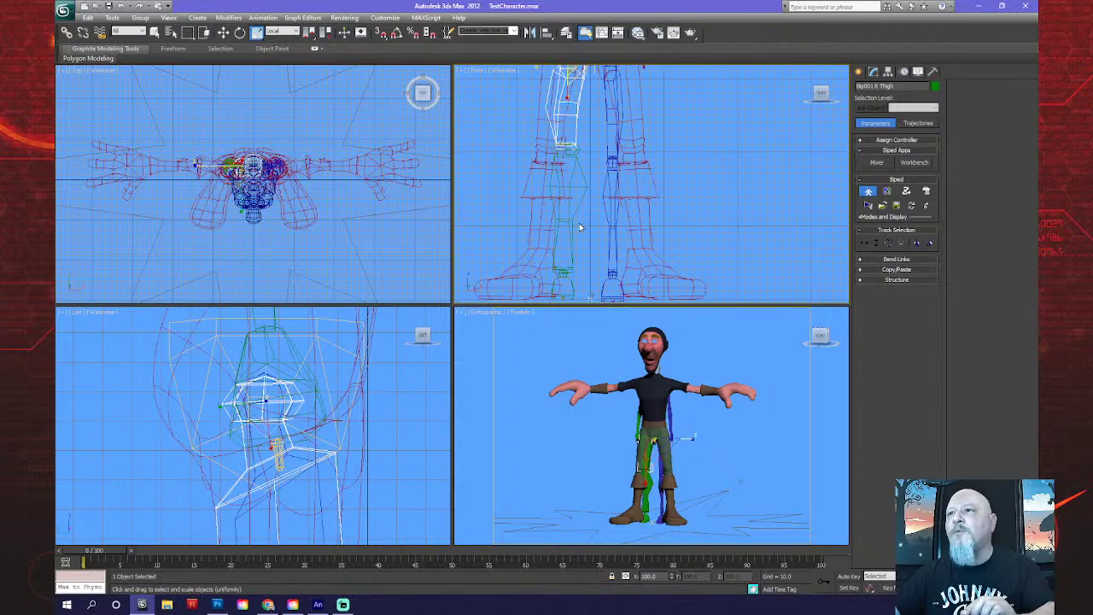
pyautogui.click(565, 283)
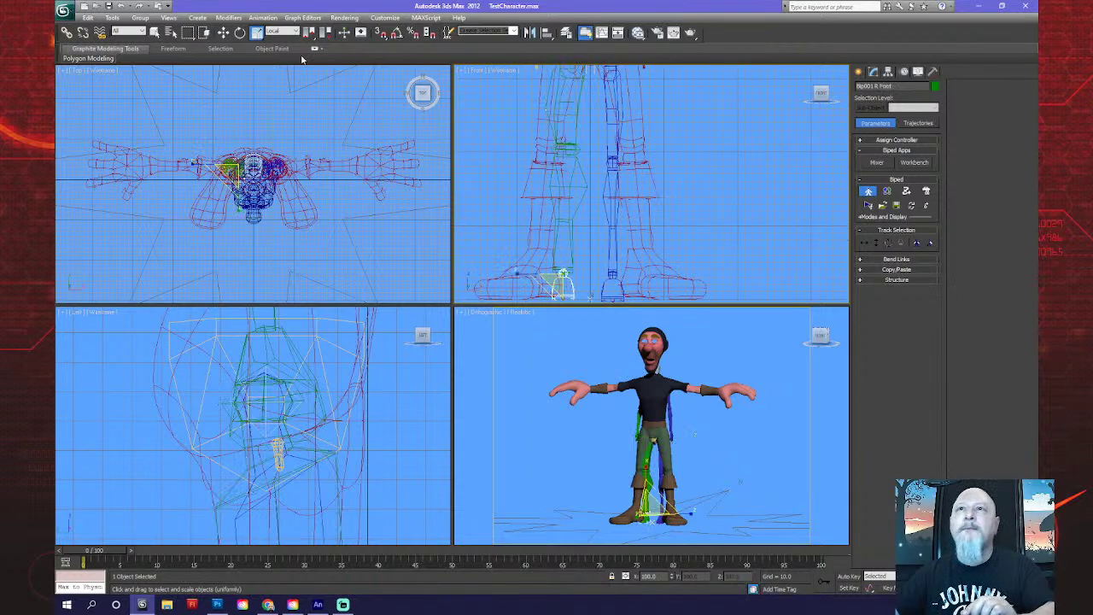
pyautogui.click(240, 32)
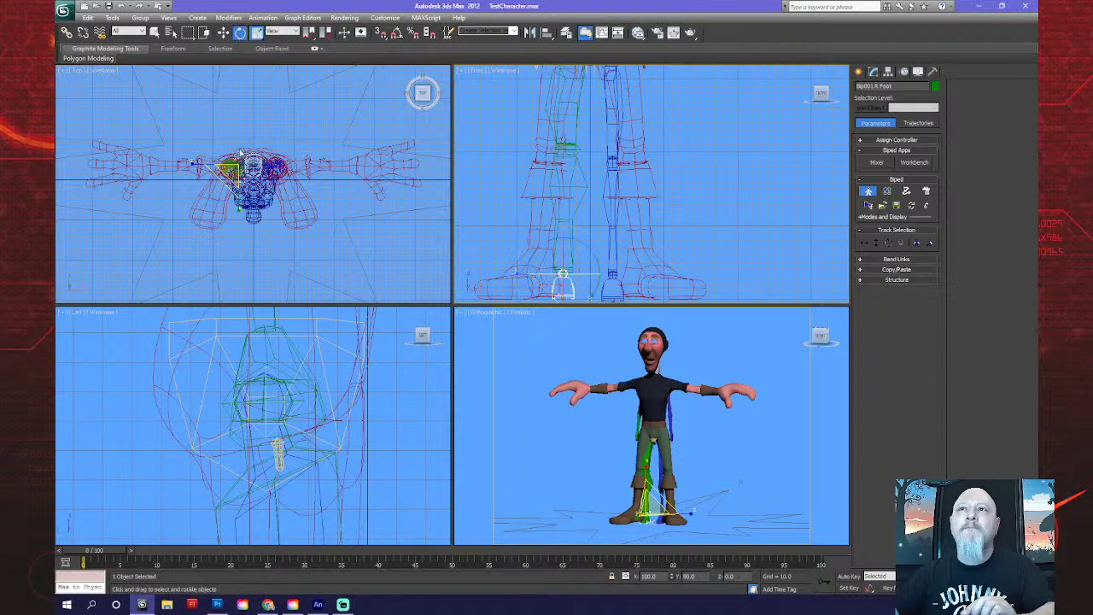
pyautogui.scroll(-3, 255, 249)
pyautogui.scroll(5, 346, 273)
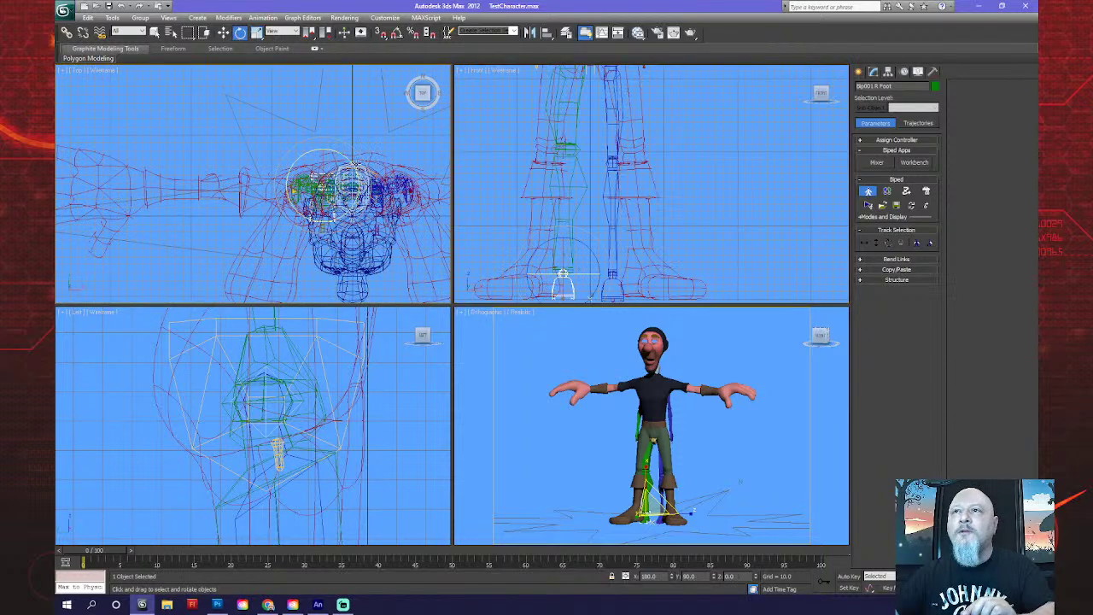
pyautogui.moveTo(358, 190); pyautogui.dragTo(362, 190)
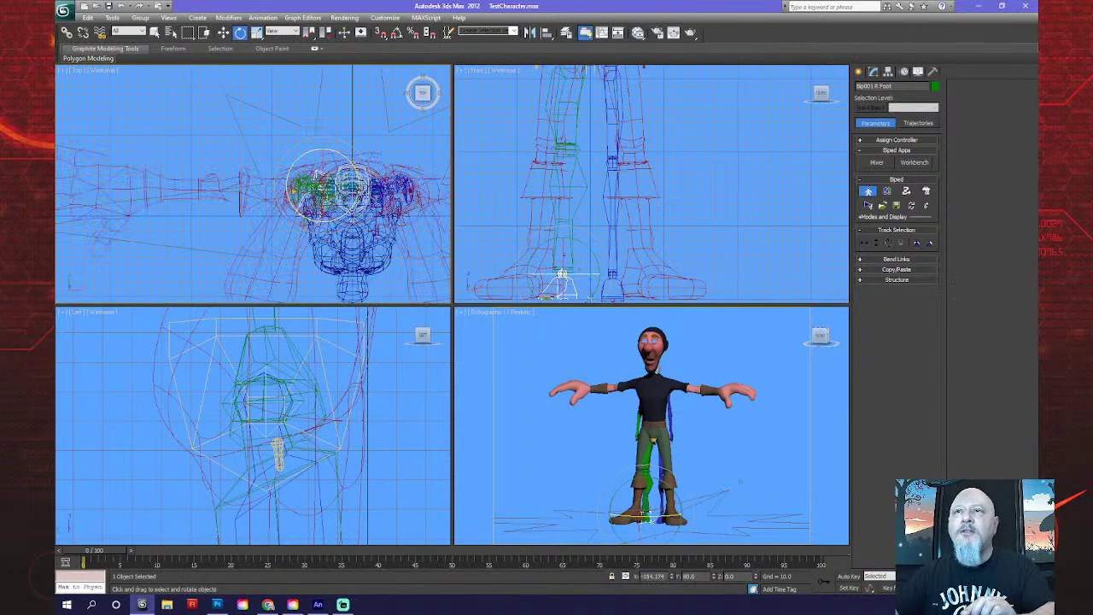
# Scale up the right thigh's depth in the left view to fill the character's upper leg from front to back.
pyautogui.scroll(-5, 321, 401)
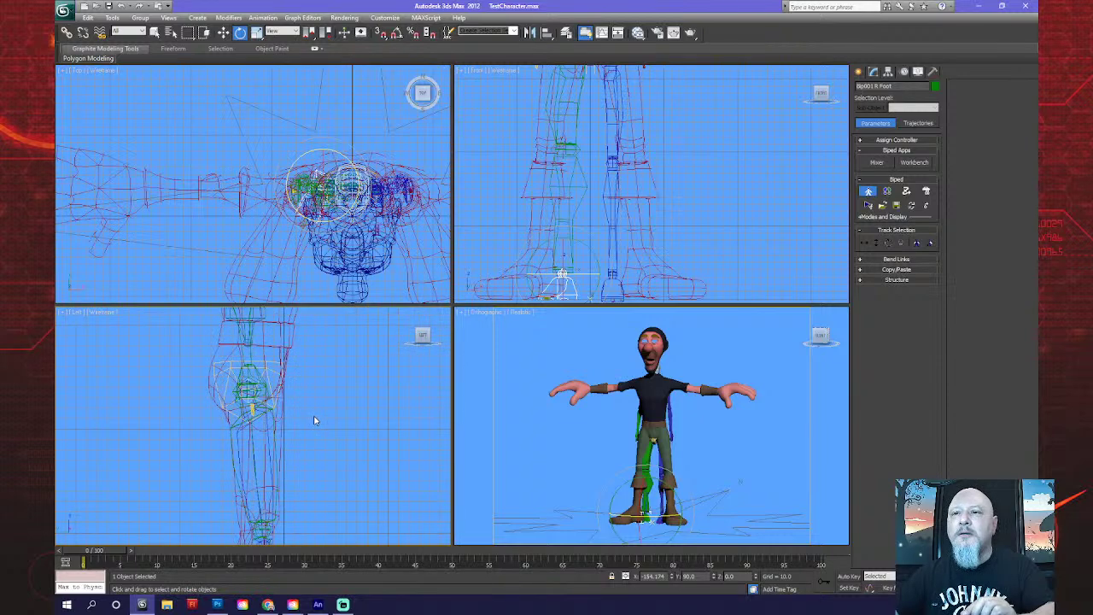
pyautogui.moveTo(317, 398); pyautogui.dragTo(310, 341, button='middle')
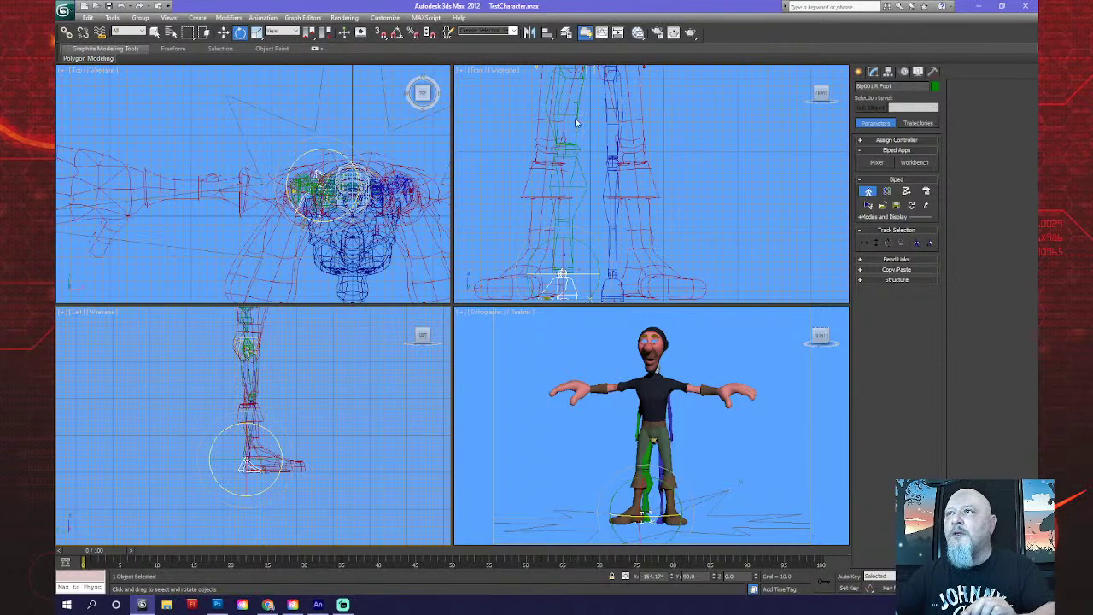
pyautogui.press('pageup')
pyautogui.press('pageup')
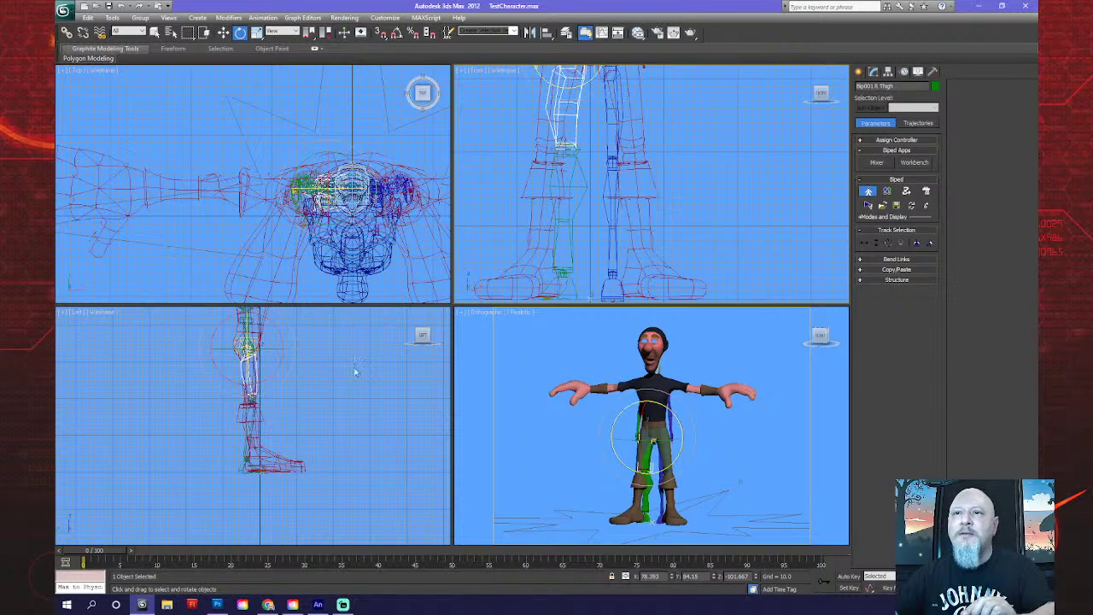
pyautogui.scroll(2, 352, 375)
pyautogui.moveTo(346, 395); pyautogui.dragTo(321, 423, button='middle')
pyautogui.scroll(1, 314, 403)
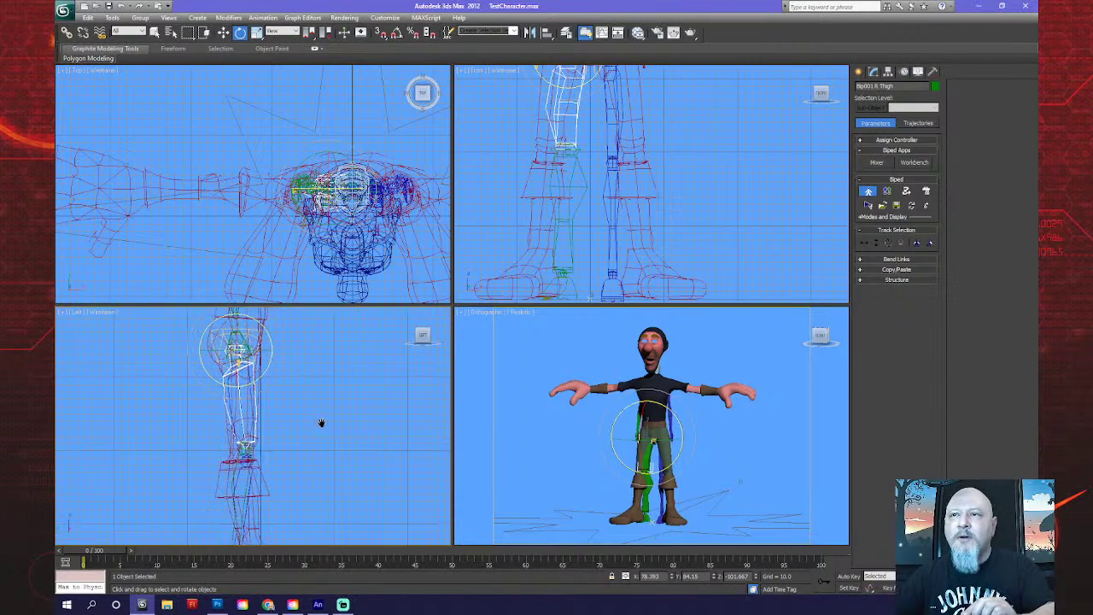
pyautogui.click(256, 31)
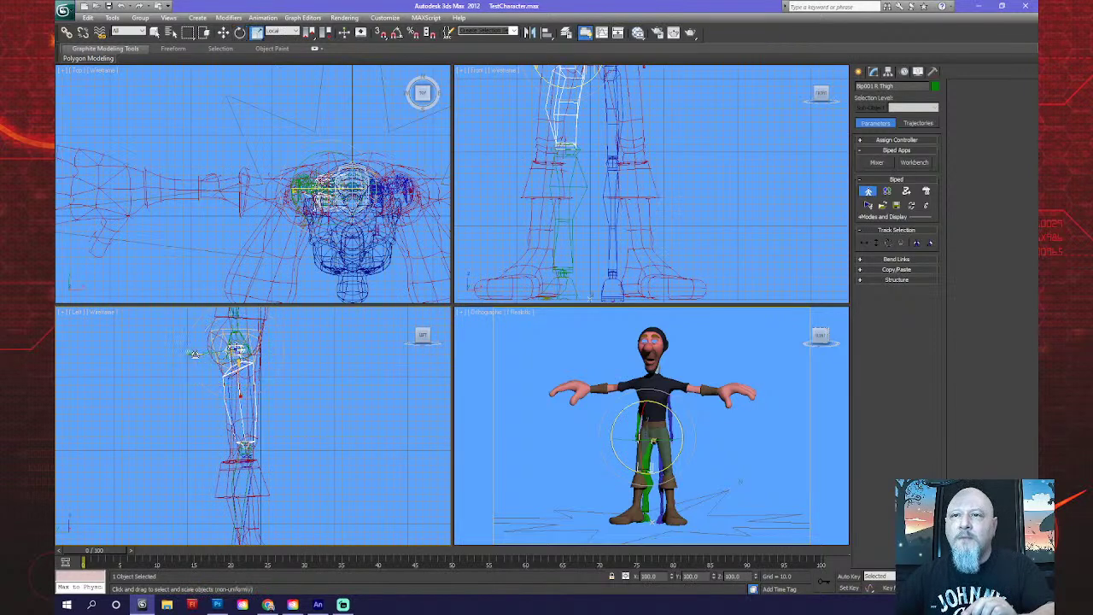
pyautogui.moveTo(195, 355); pyautogui.dragTo(281, 402)
# Scale up the right calf's depth in the left view to fit the character's lower leg.
pyautogui.scroll(-2, 295, 331)
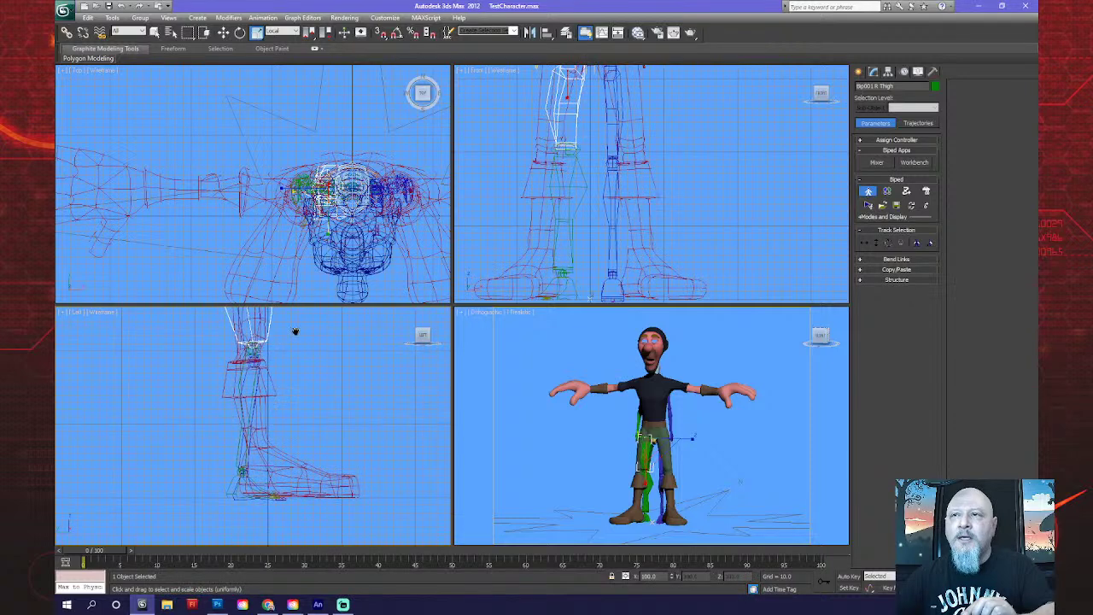
pyautogui.doubleClick(584, 181)
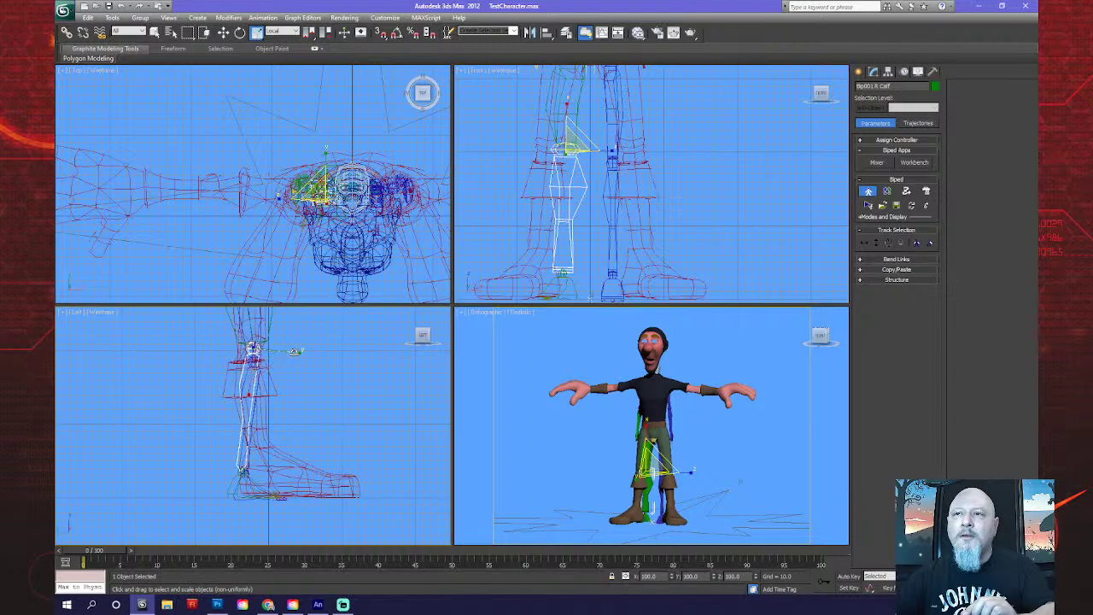
pyautogui.moveTo(294, 356); pyautogui.dragTo(361, 358)
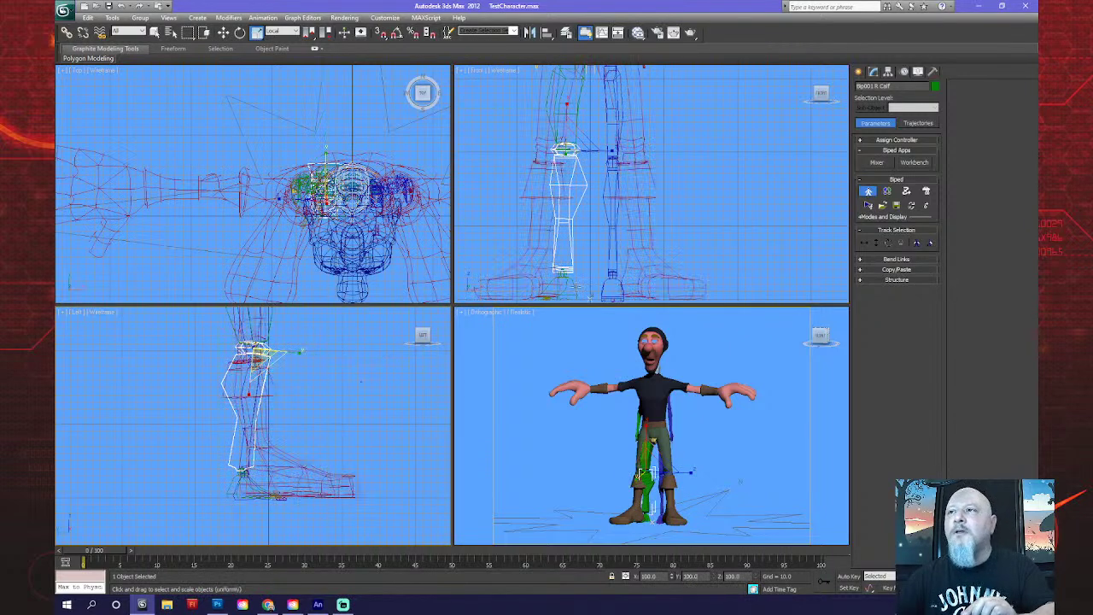
# Enlarge the biped's right foot in the left view to bring it closer to the shoe's size.
pyautogui.press('pagedown')
pyautogui.moveTo(371, 456); pyautogui.dragTo(361, 382, button='middle')
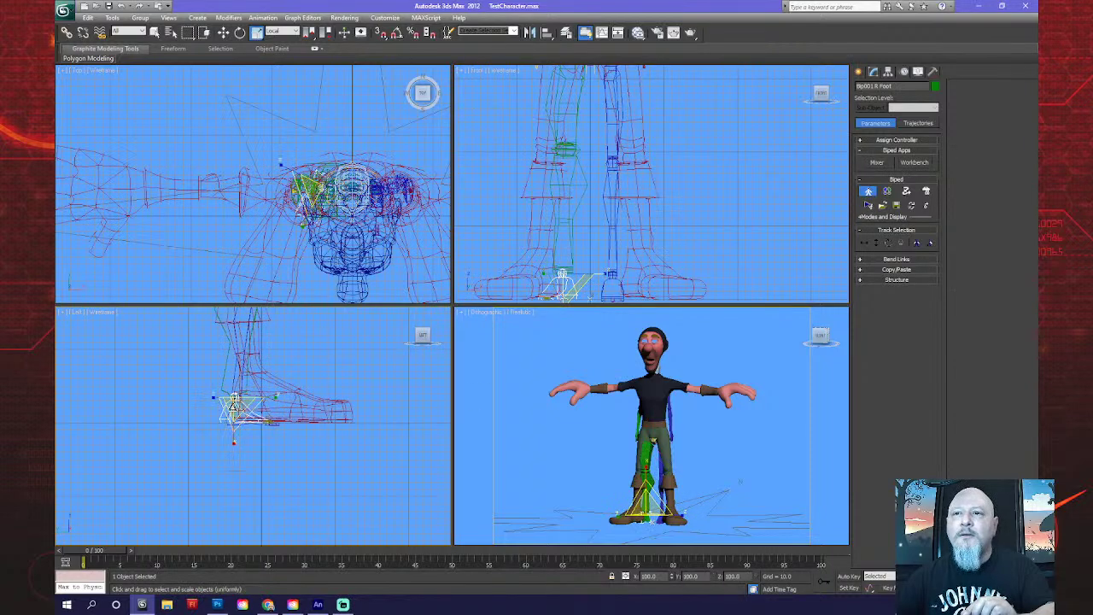
pyautogui.moveTo(236, 408); pyautogui.dragTo(284, 357)
# Shorten the right calf in the front view to raise the enlarged foot to the shoe's sole level.
pyautogui.click(571, 232)
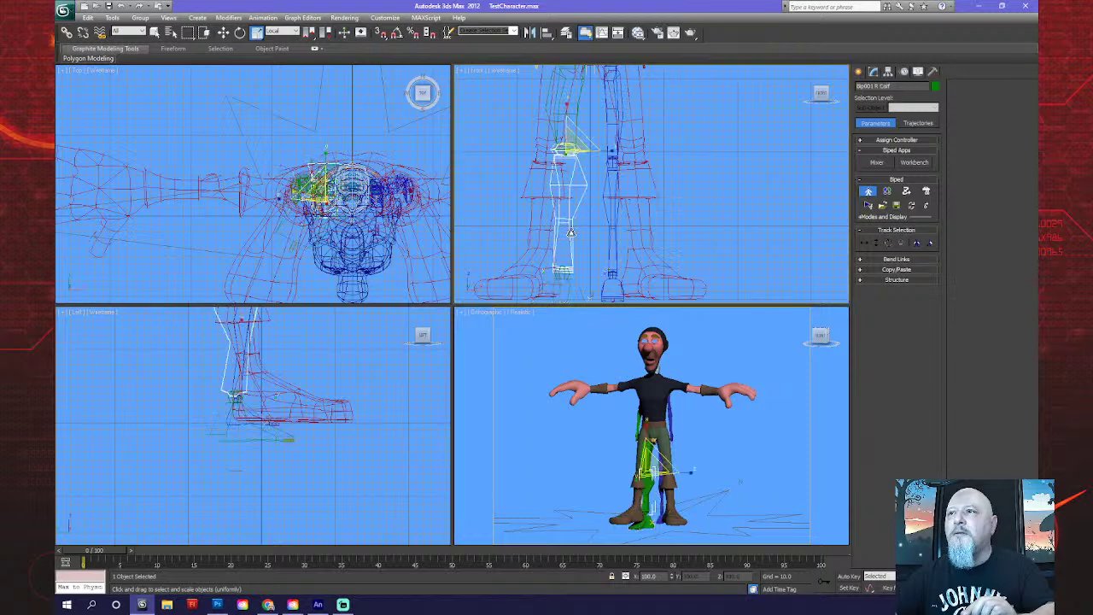
pyautogui.click(223, 33)
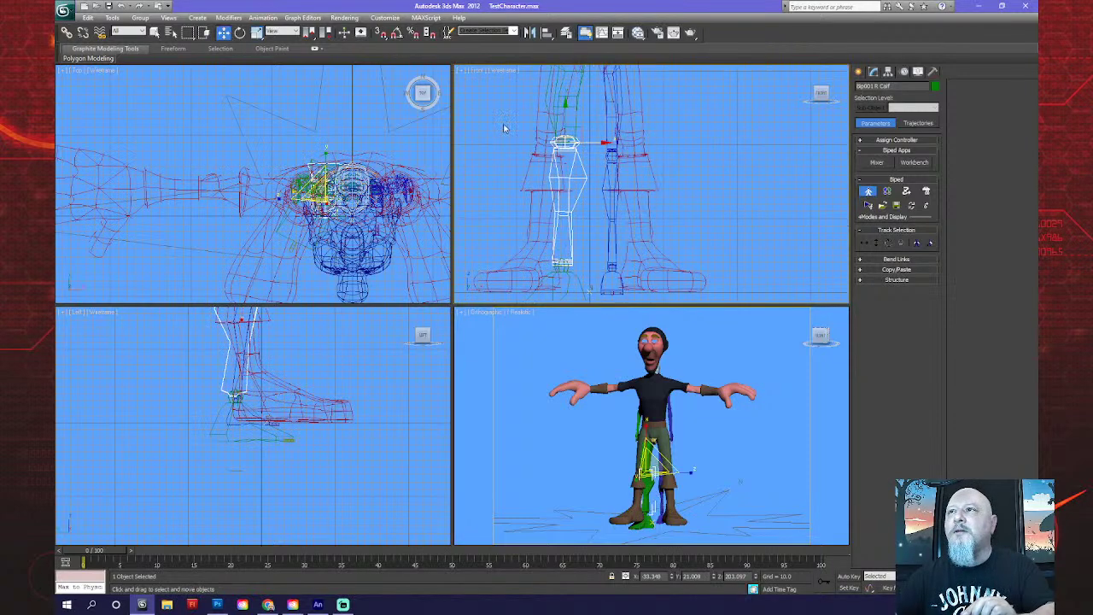
pyautogui.click(256, 32)
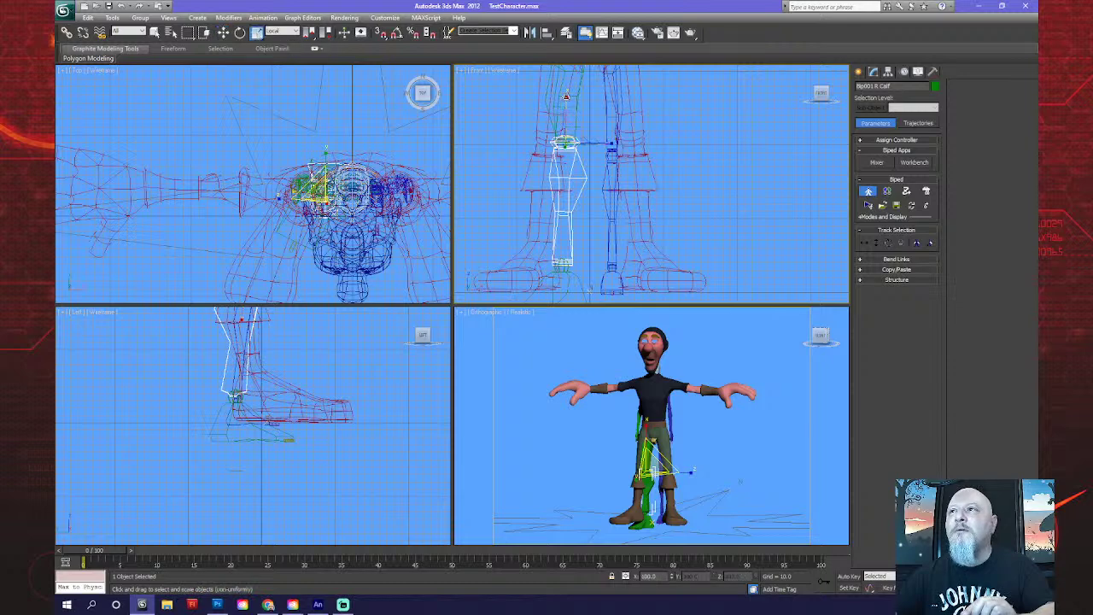
pyautogui.moveTo(566, 93); pyautogui.dragTo(559, 100)
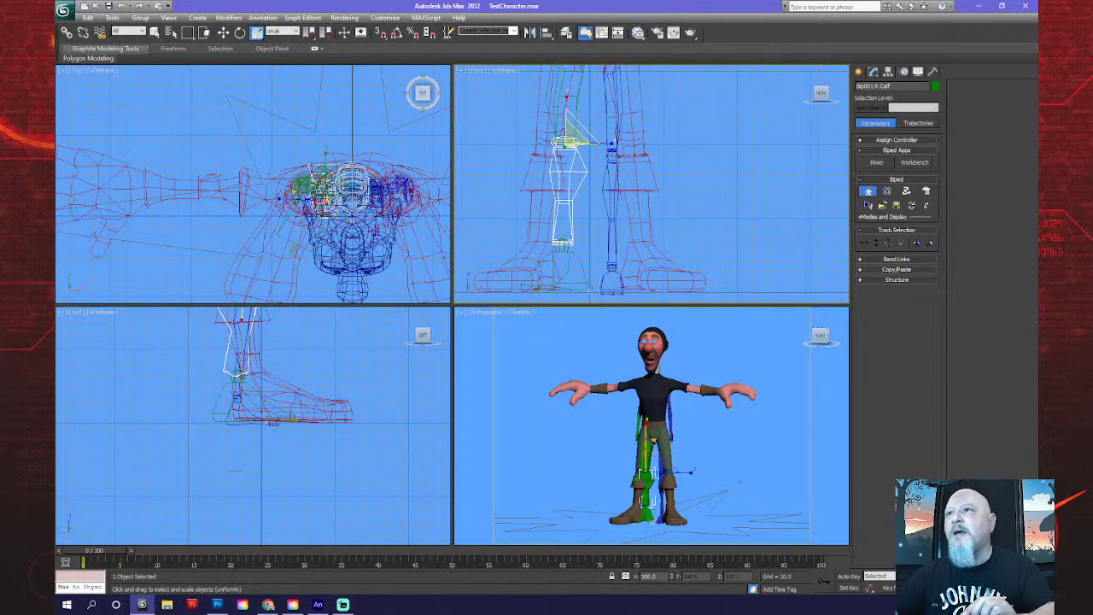
# Rotate the right thigh outward in the front view so the biped's leg follows the character's leg.
pyautogui.moveTo(559, 100); pyautogui.dragTo(458, 97, button='middle')
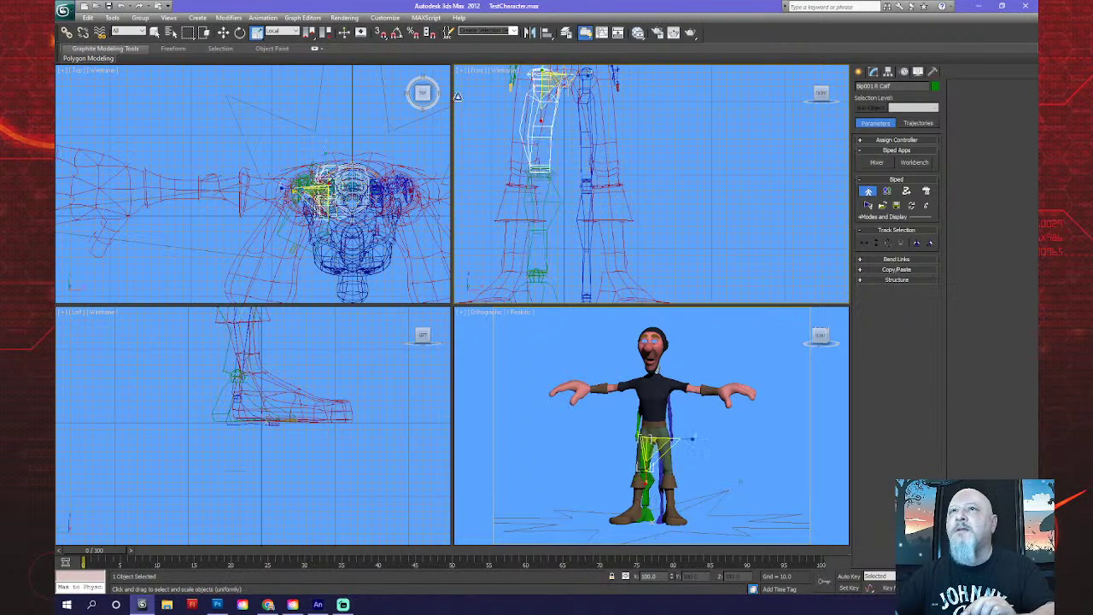
pyautogui.press('e')
pyautogui.click(543, 94)
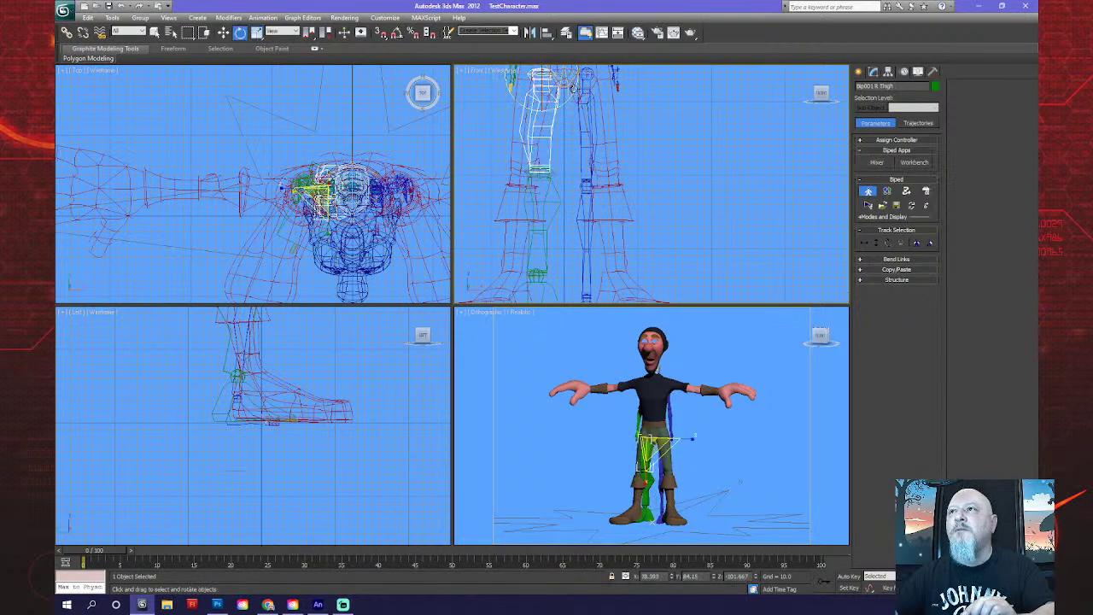
pyautogui.moveTo(571, 87); pyautogui.dragTo(559, 89)
pyautogui.hotkey('ctrl', 'z')
pyautogui.moveTo(578, 142); pyautogui.dragTo(613, 147, button='middle')
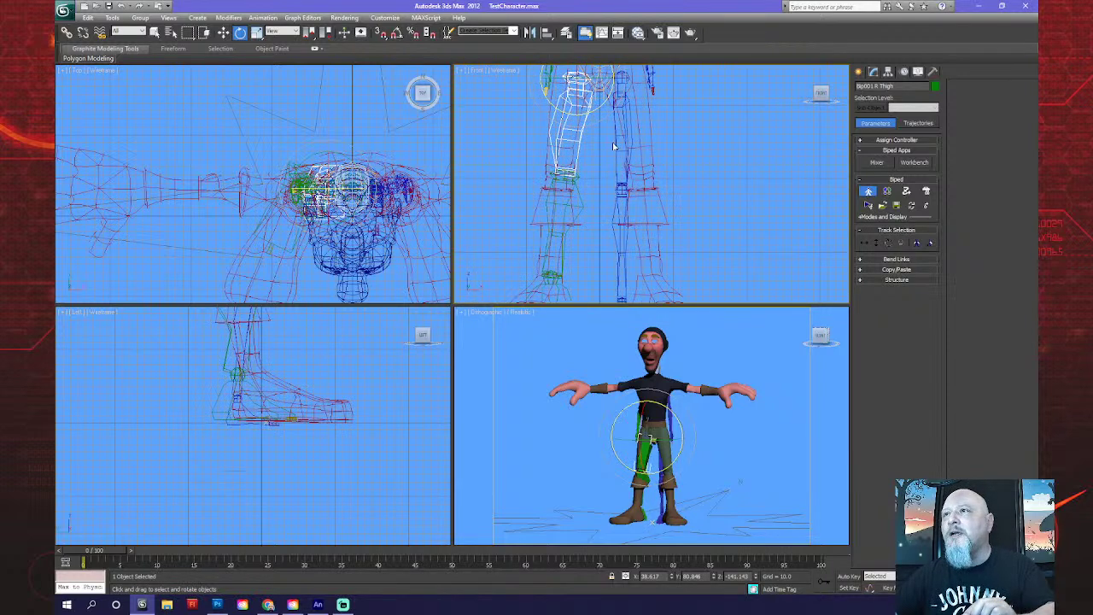
pyautogui.moveTo(599, 104); pyautogui.dragTo(597, 109)
# Lengthen the right calf slightly in the front view to bring the foot down to the shoe's sole.
pyautogui.moveTo(587, 197); pyautogui.dragTo(596, 146, button='middle')
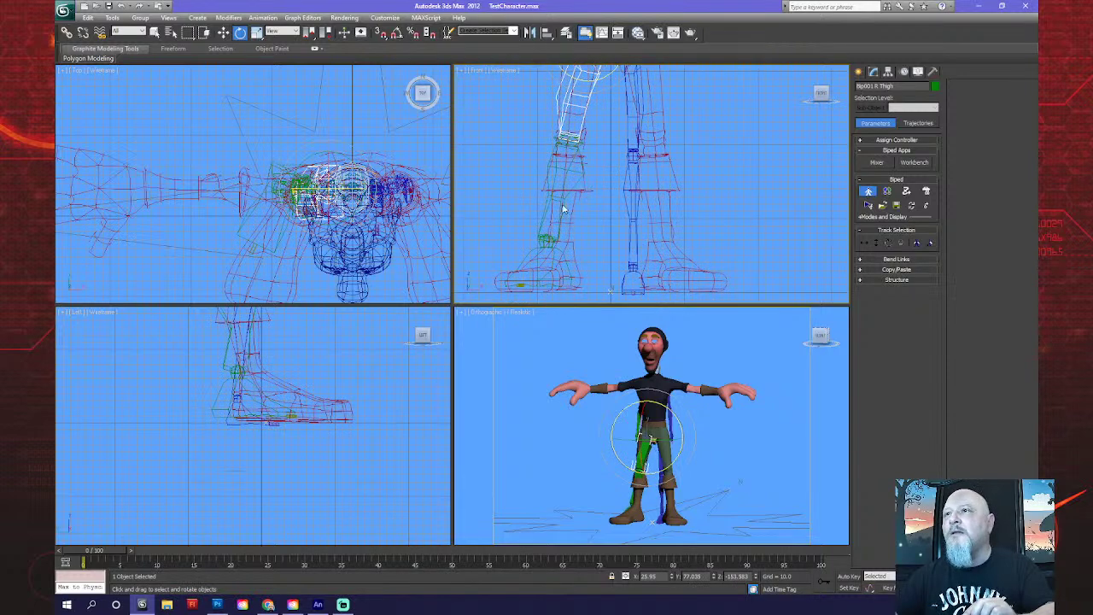
pyautogui.rightClick(579, 212)
pyautogui.press('pagedown')
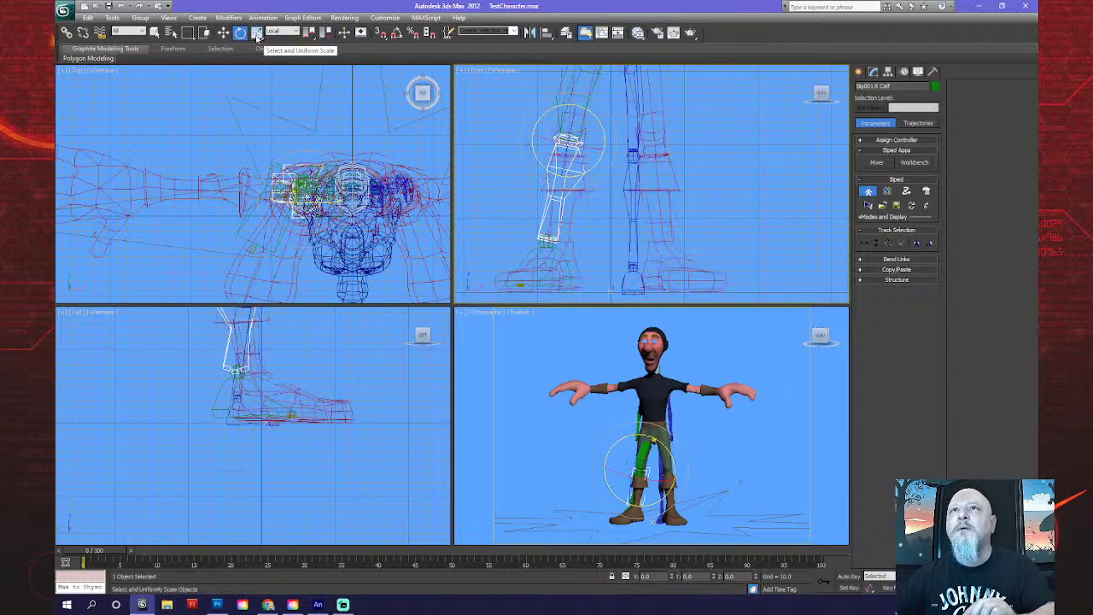
pyautogui.click(225, 33)
pyautogui.click(256, 34)
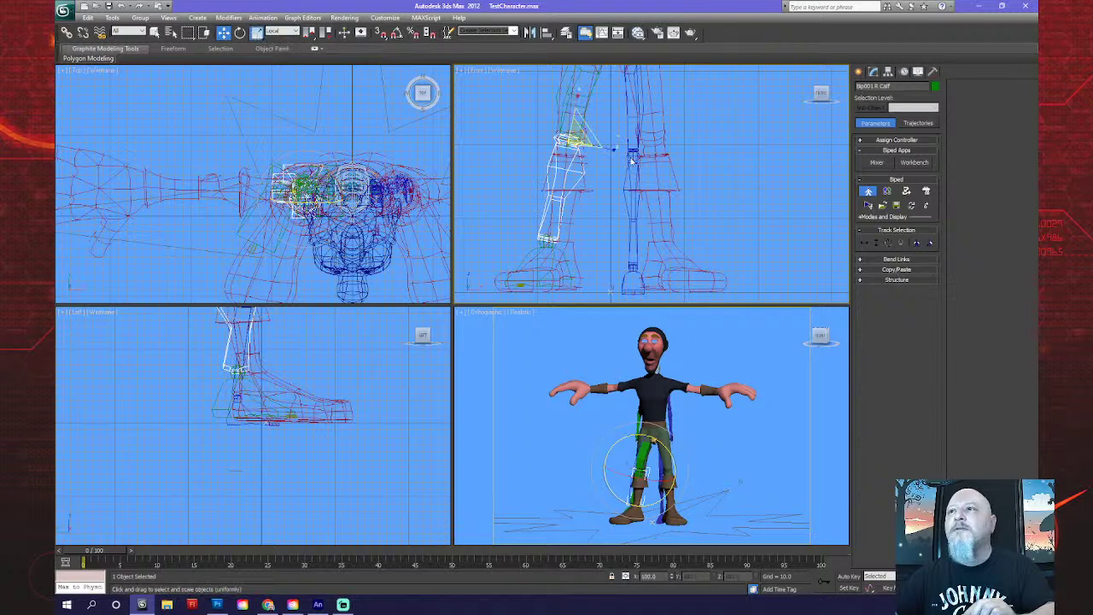
pyautogui.press('r')
pyautogui.moveTo(577, 103); pyautogui.dragTo(591, 117)
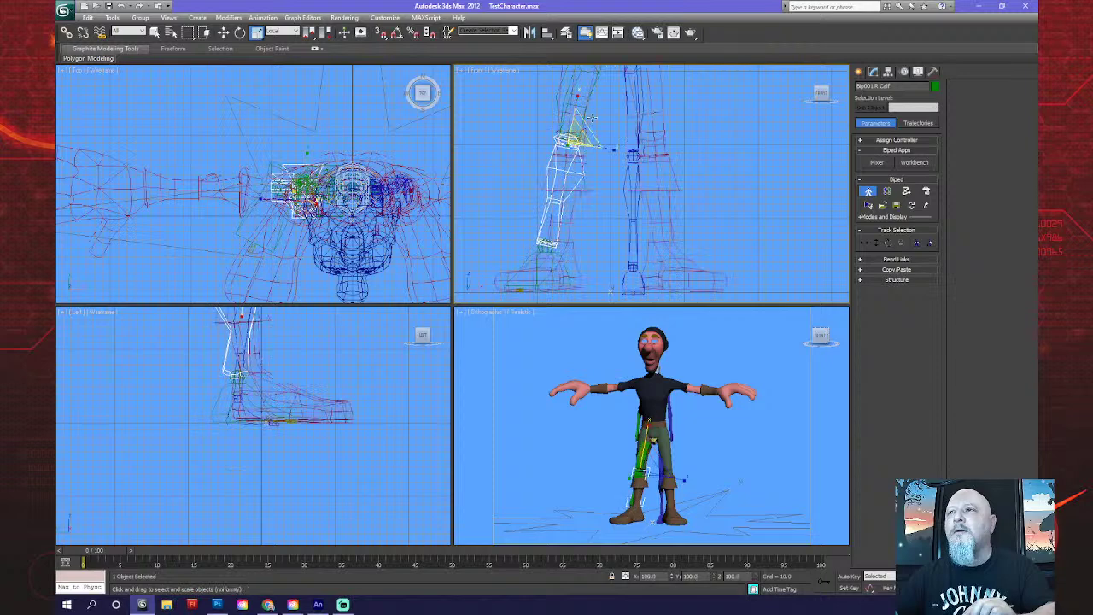
pyautogui.moveTo(587, 202); pyautogui.dragTo(558, 278, button='middle')
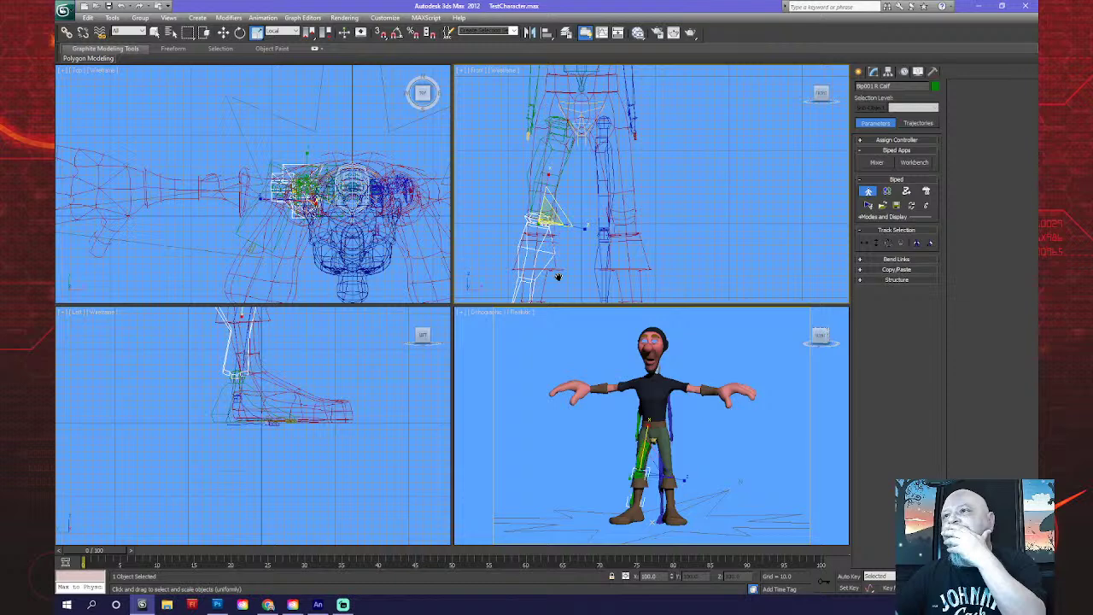
# Rotate the right calf forward in the left view so the biped's lower leg follows the character's shin.
pyautogui.moveTo(408, 372); pyautogui.dragTo(352, 436, button='middle')
pyautogui.click(240, 32)
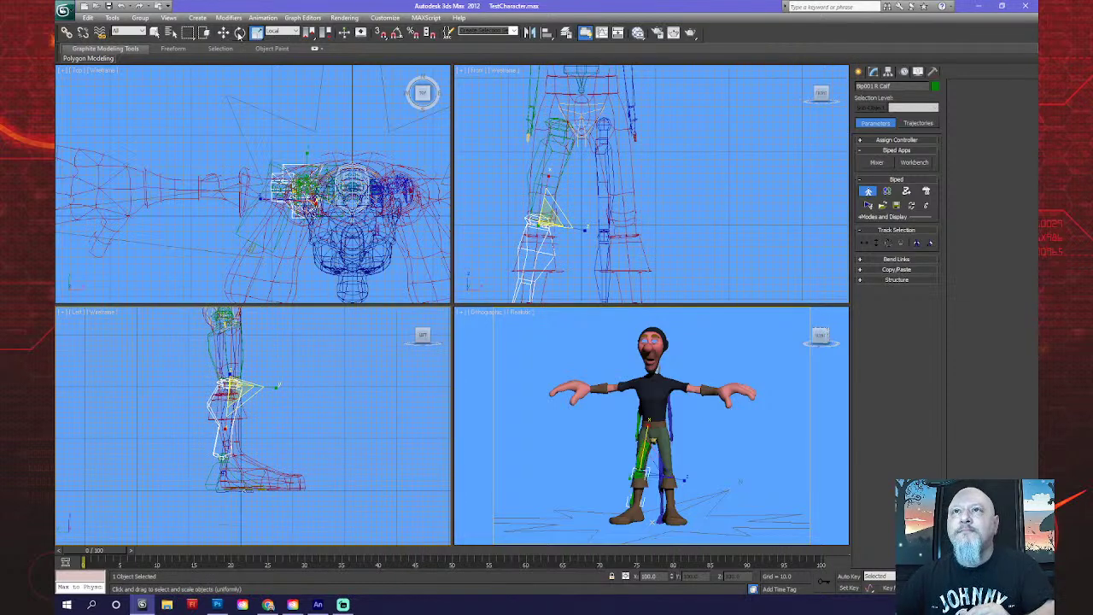
pyautogui.moveTo(270, 445); pyautogui.dragTo(312, 475, button='middle')
pyautogui.scroll(2, 266, 406)
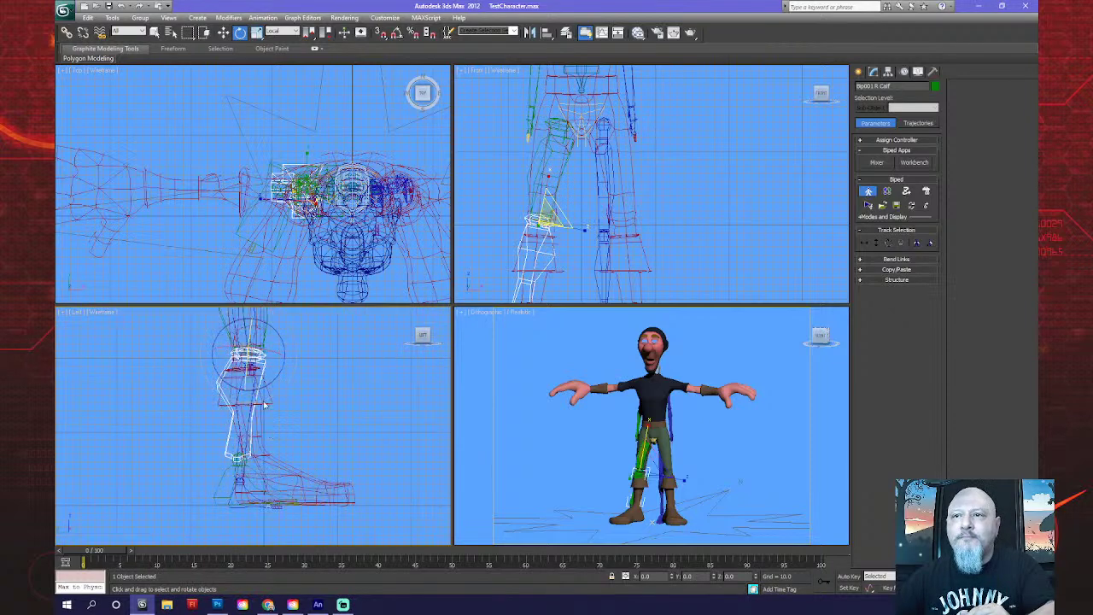
pyautogui.moveTo(215, 338); pyautogui.dragTo(216, 348)
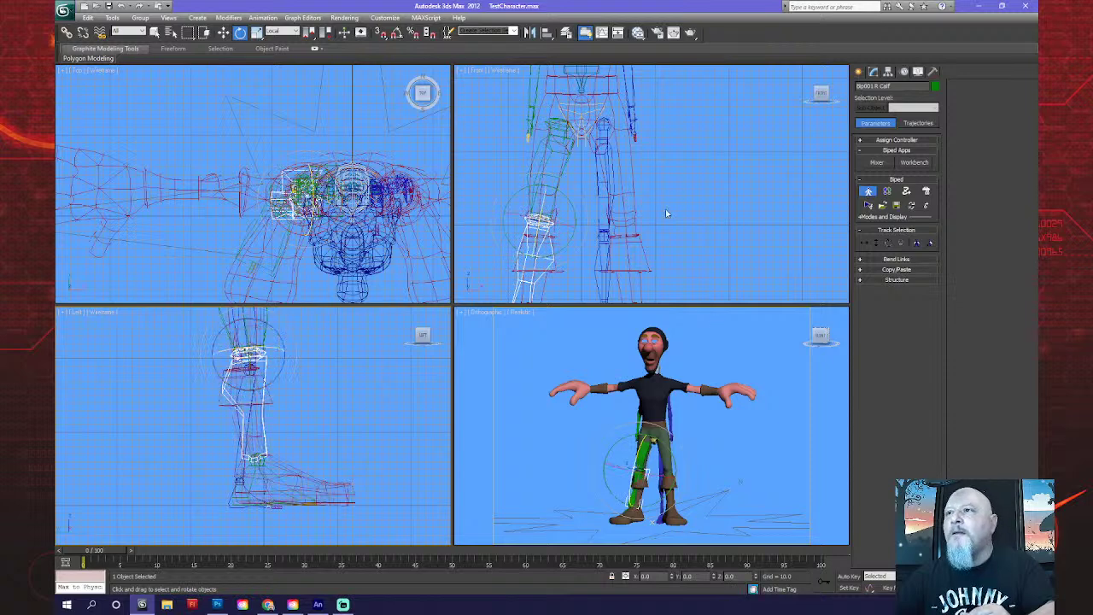
# Rotate the right thigh slightly inward in the front view so the biped's leg sits inside the character's leg.
pyautogui.scroll(10, 665, 215)
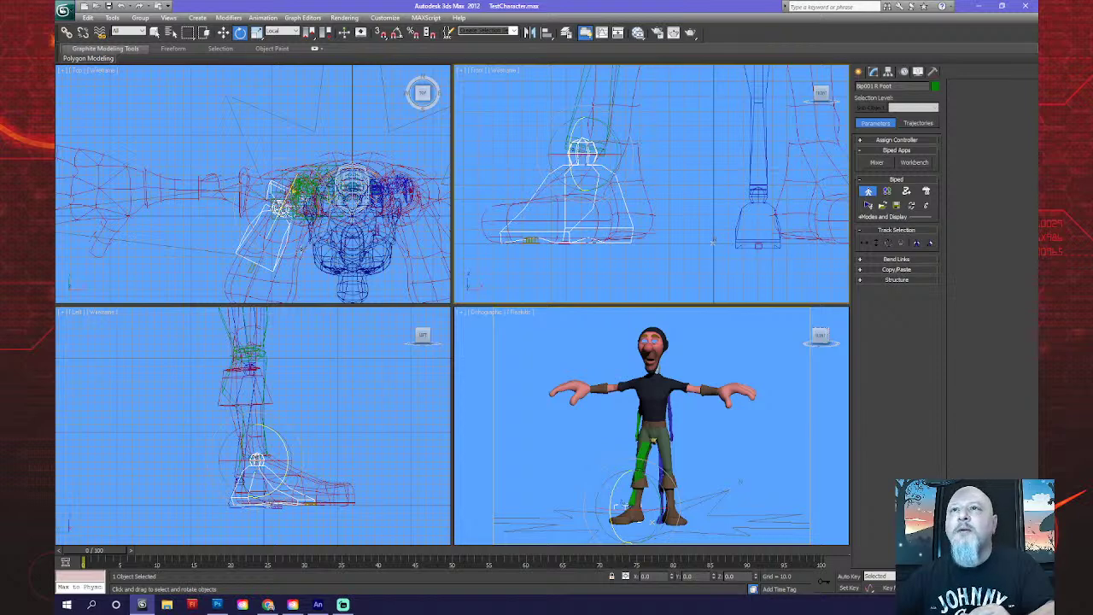
pyautogui.moveTo(300, 247); pyautogui.dragTo(294, 275, button='middle')
pyautogui.scroll(4, 627, 171)
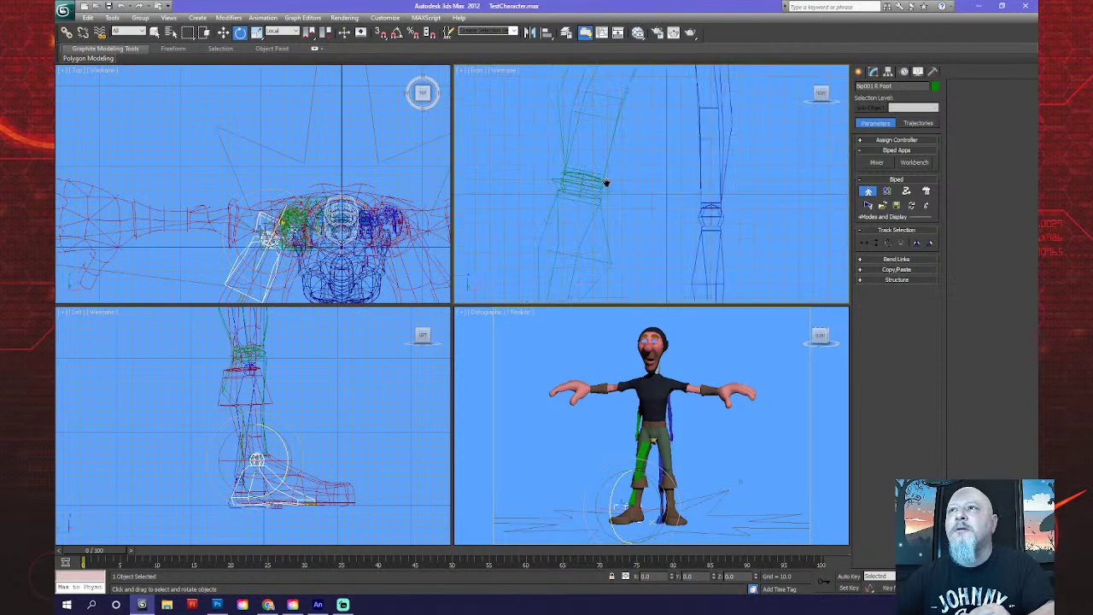
pyautogui.moveTo(606, 182); pyautogui.dragTo(598, 221, button='middle')
pyautogui.click(595, 147)
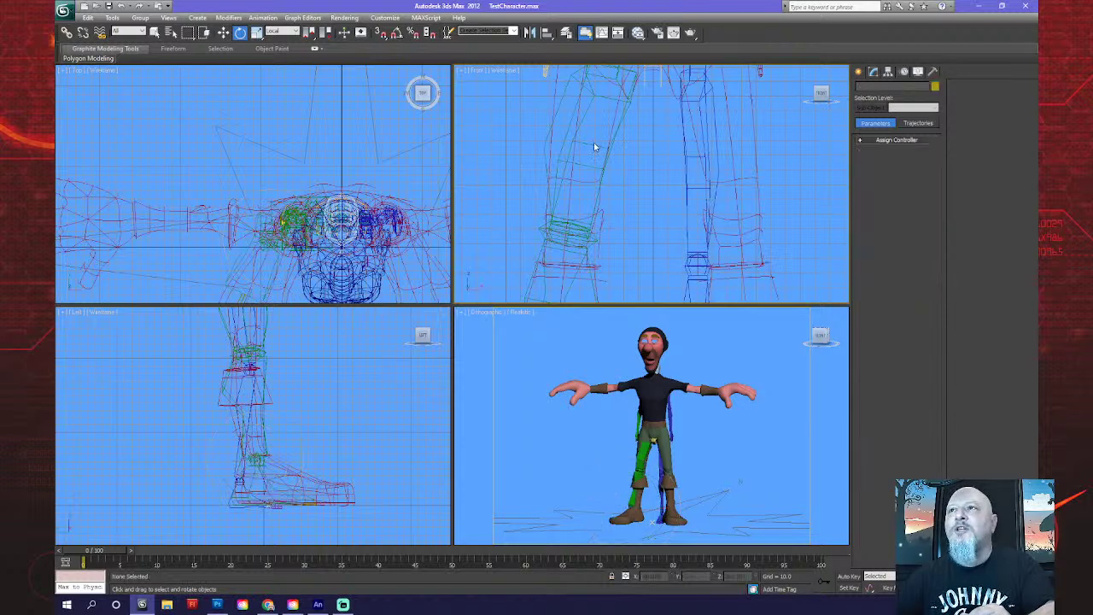
pyautogui.click(611, 164)
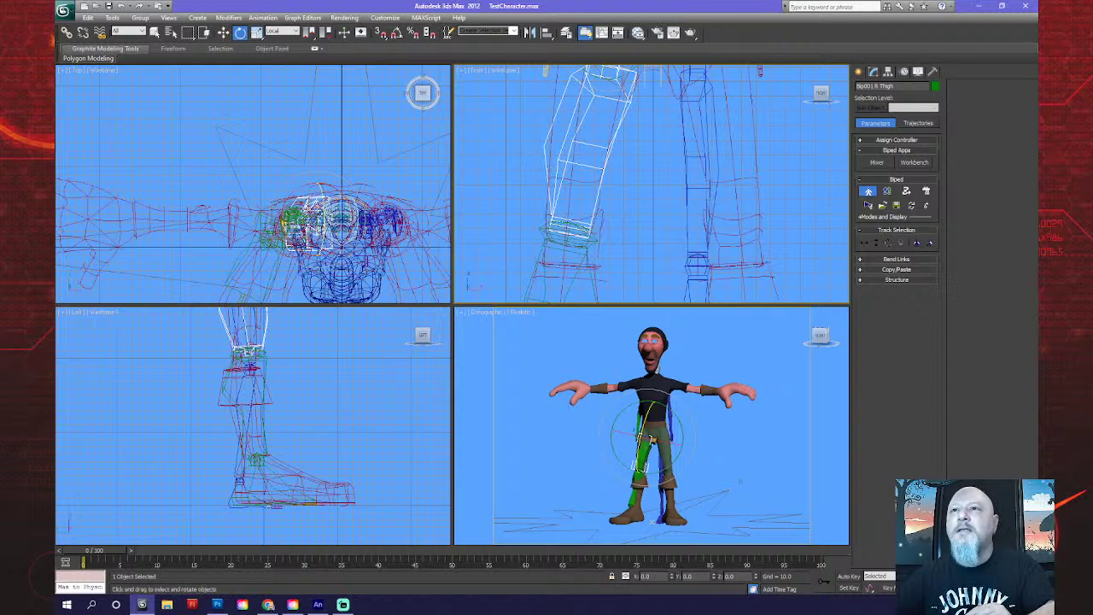
pyautogui.moveTo(300, 238); pyautogui.dragTo(297, 246, button='middle')
pyautogui.moveTo(541, 174); pyautogui.dragTo(542, 224, button='middle')
pyautogui.scroll(-2, 545, 218)
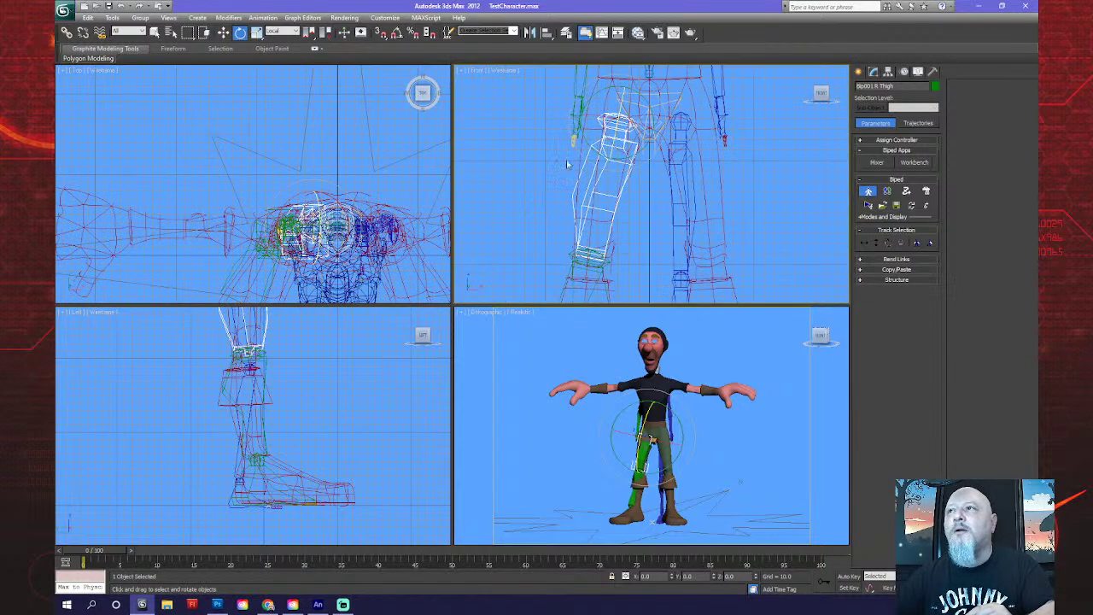
pyautogui.moveTo(575, 139)
pyautogui.mouseDown()
pyautogui.moveTo(588, 147)
pyautogui.moveTo(578, 151)
pyautogui.mouseUp()
pyautogui.scroll(-2, 607, 157)
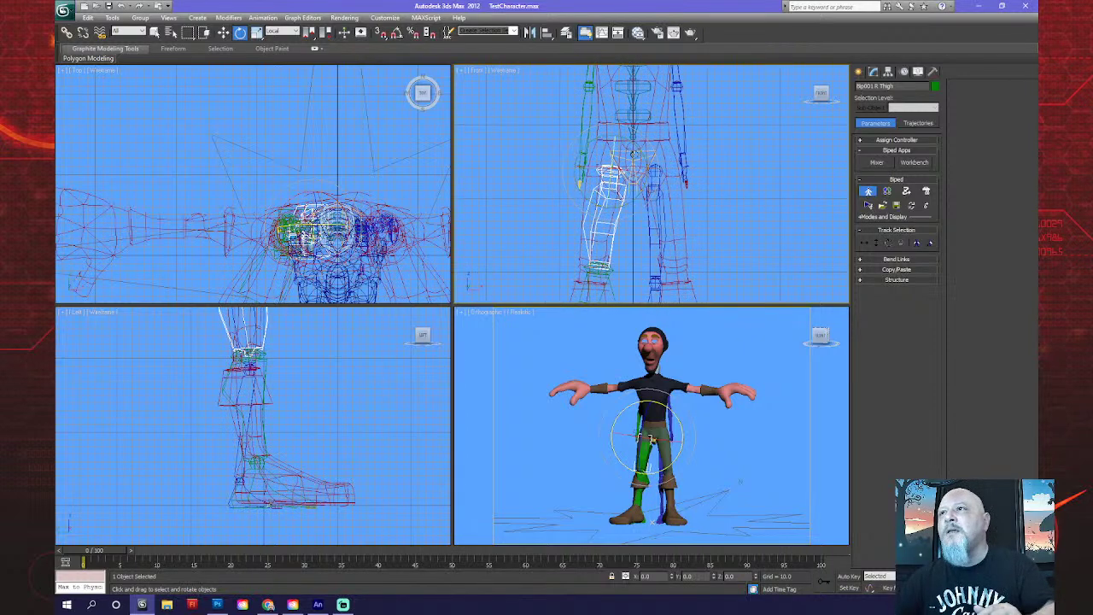
# Widen the biped's pelvis in the front view to spread the legs toward the centers of the character's legs.
pyautogui.click(622, 157)
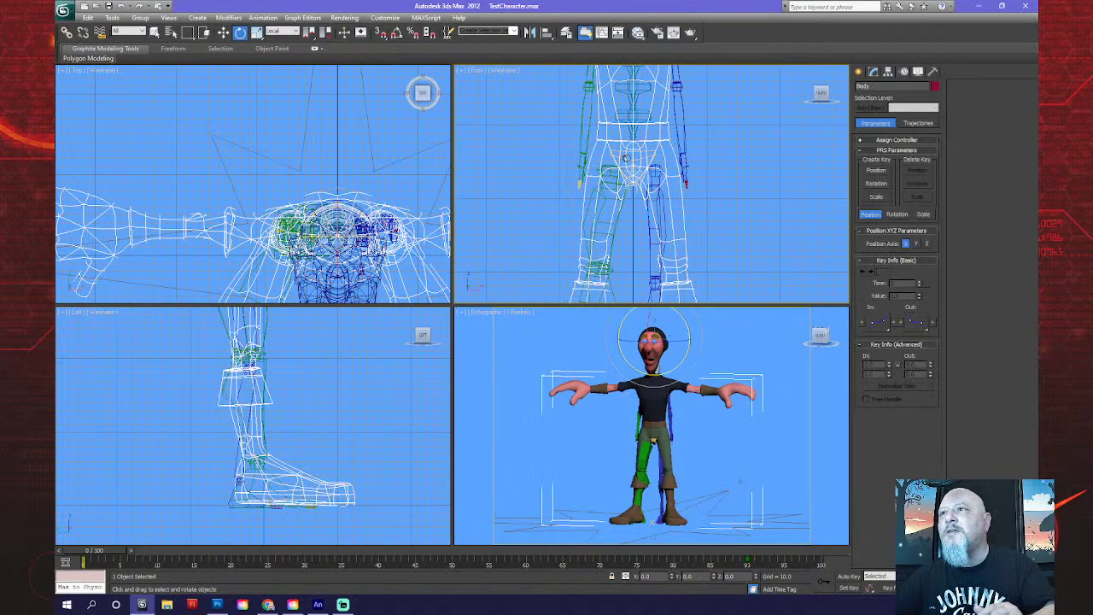
pyautogui.click(623, 157)
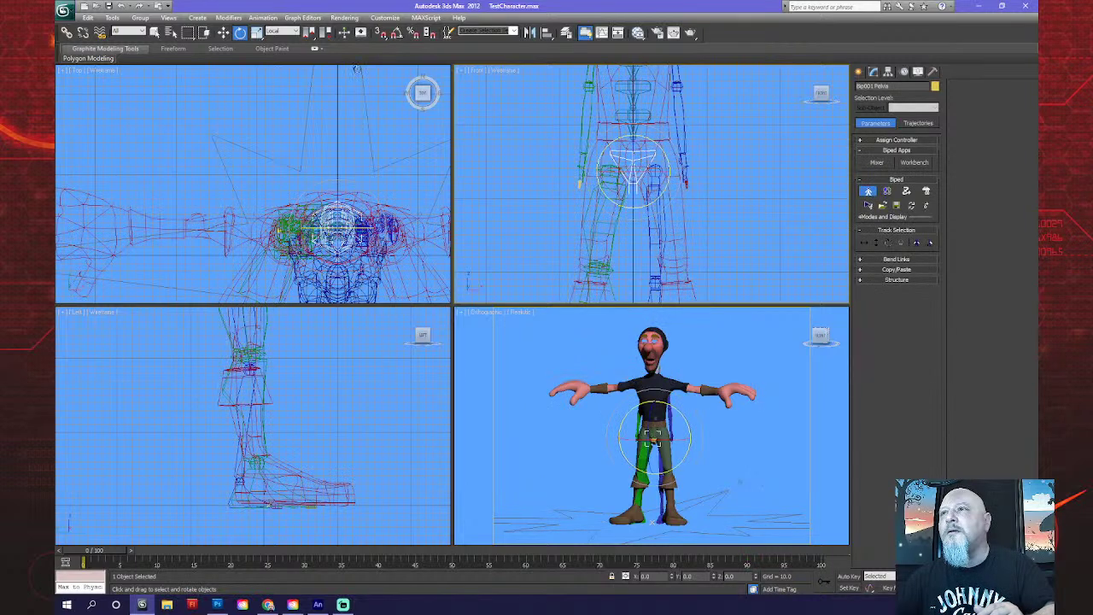
pyautogui.press('r')
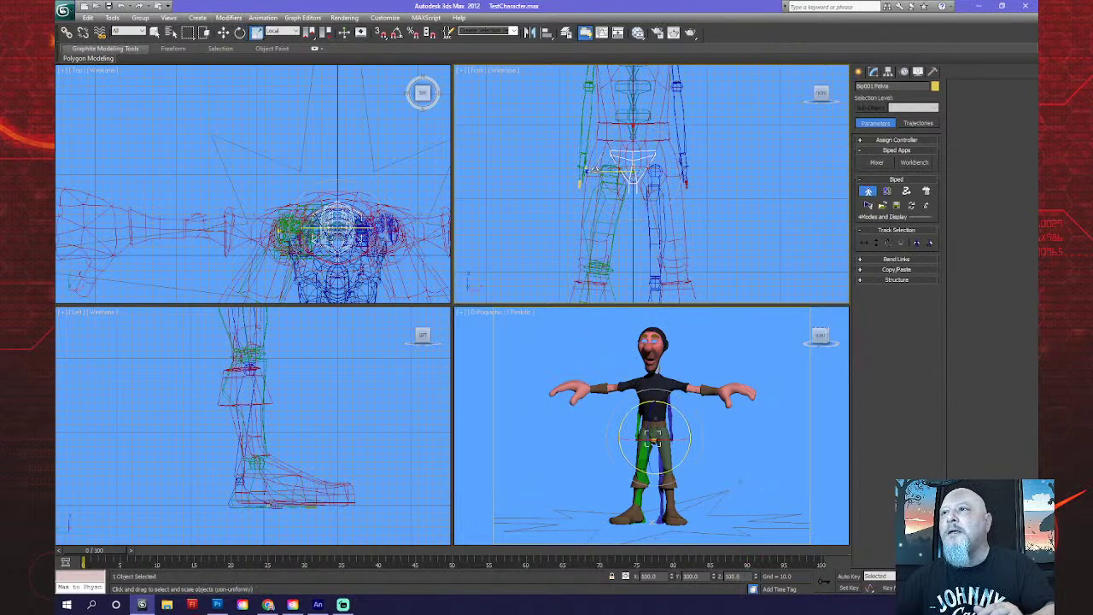
pyautogui.moveTo(589, 170); pyautogui.dragTo(586, 170)
pyautogui.moveTo(586, 170); pyautogui.dragTo(585, 89, button='middle')
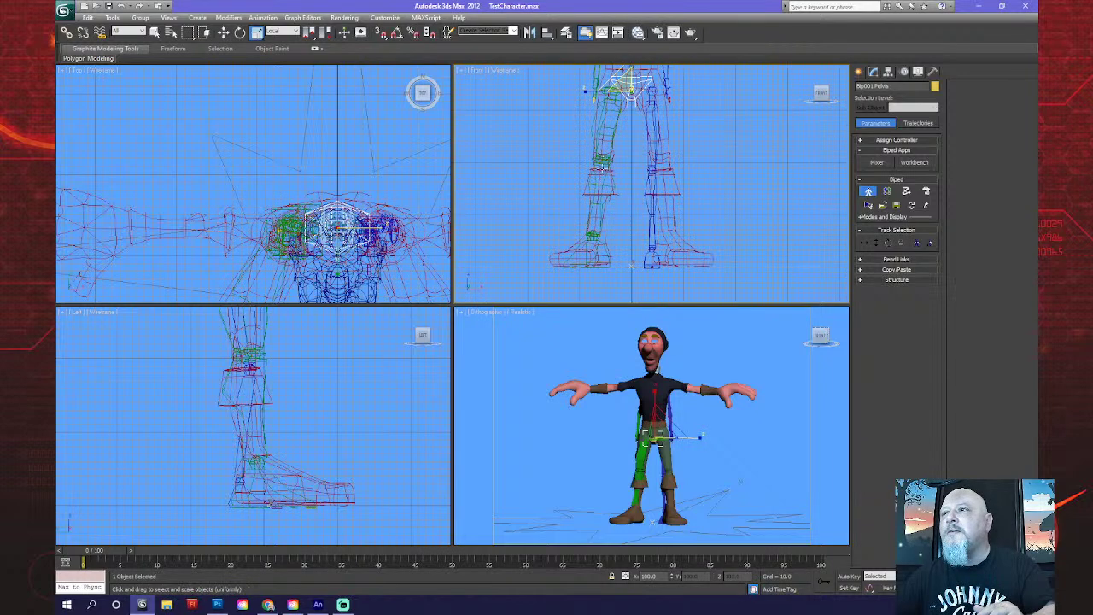
pyautogui.moveTo(366, 163); pyautogui.dragTo(367, 82, button='middle')
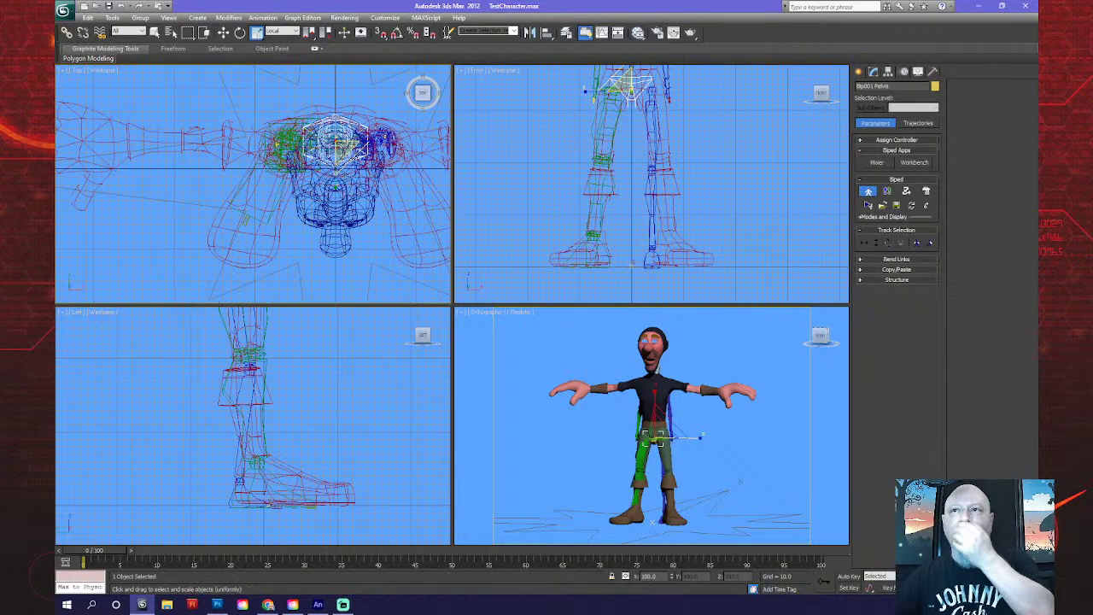
# Select the biped's right foot in the top view for scaling against the shoe.
pyautogui.click(272, 220)
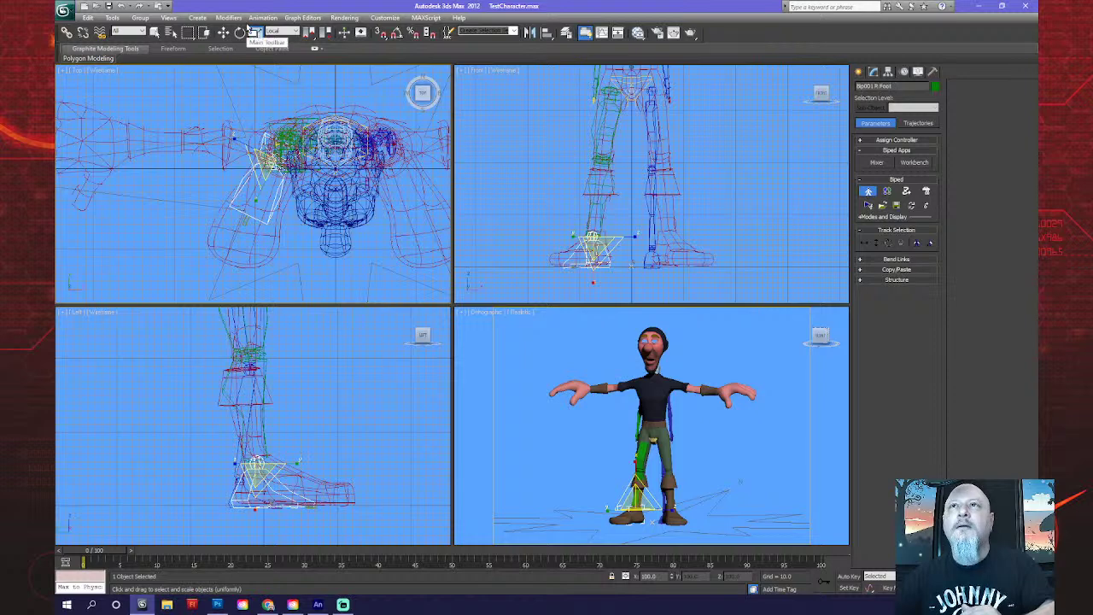
pyautogui.moveTo(270, 171); pyautogui.dragTo(272, 192, button='middle')
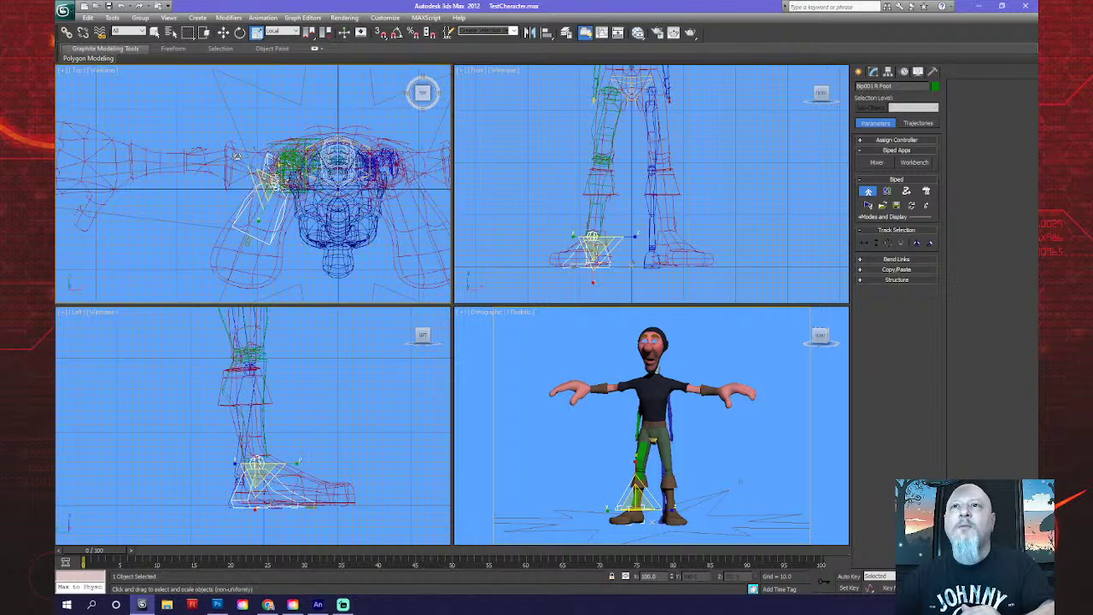
# Select the right toe bone and reduce the biped's Toe Links to 1.
pyautogui.moveTo(231, 154); pyautogui.dragTo(236, 159)
pyautogui.moveTo(247, 244); pyautogui.dragTo(320, 232, button='middle')
pyautogui.click(312, 234)
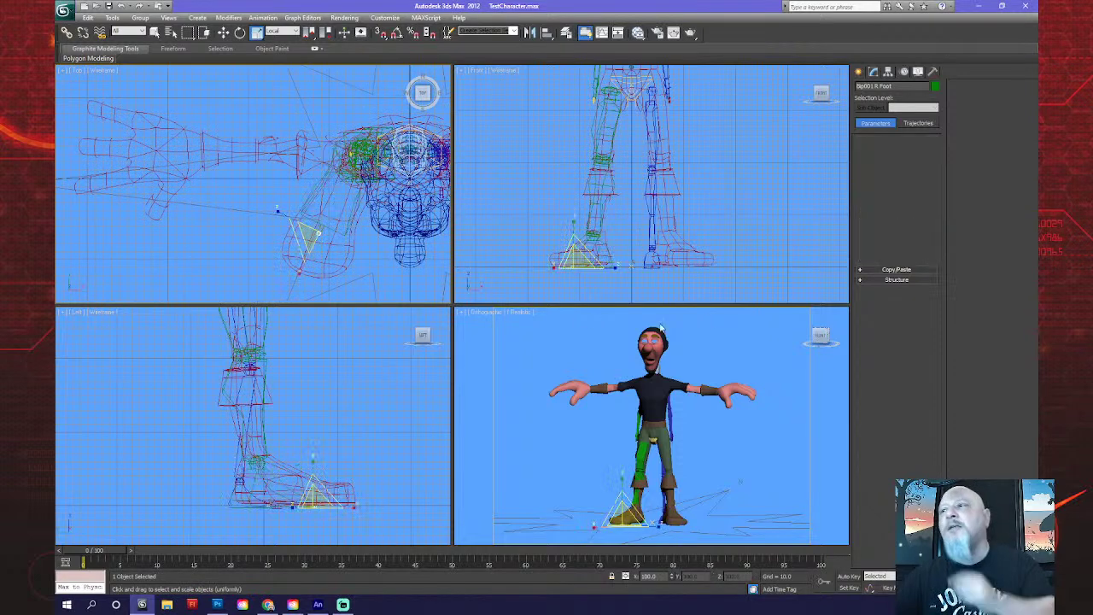
pyautogui.scroll(4, 310, 237)
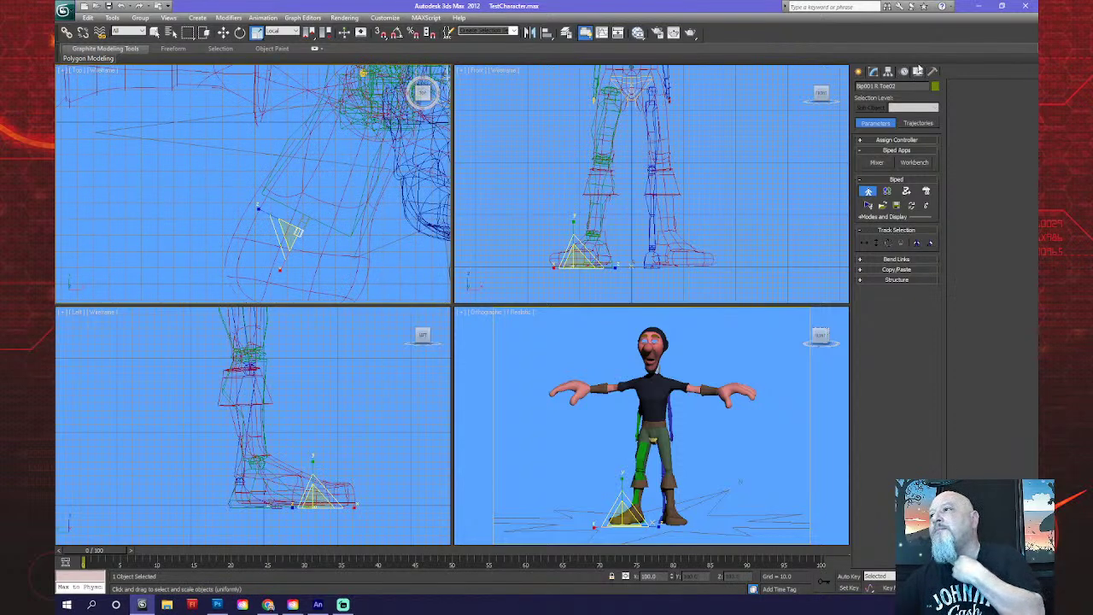
pyautogui.click(862, 282)
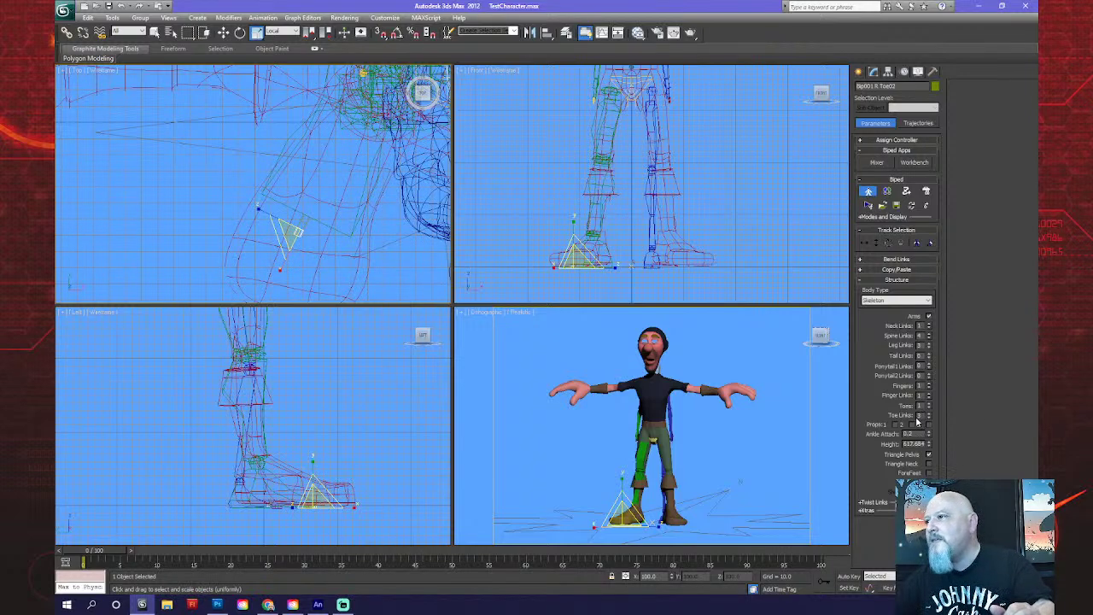
pyautogui.click(931, 422)
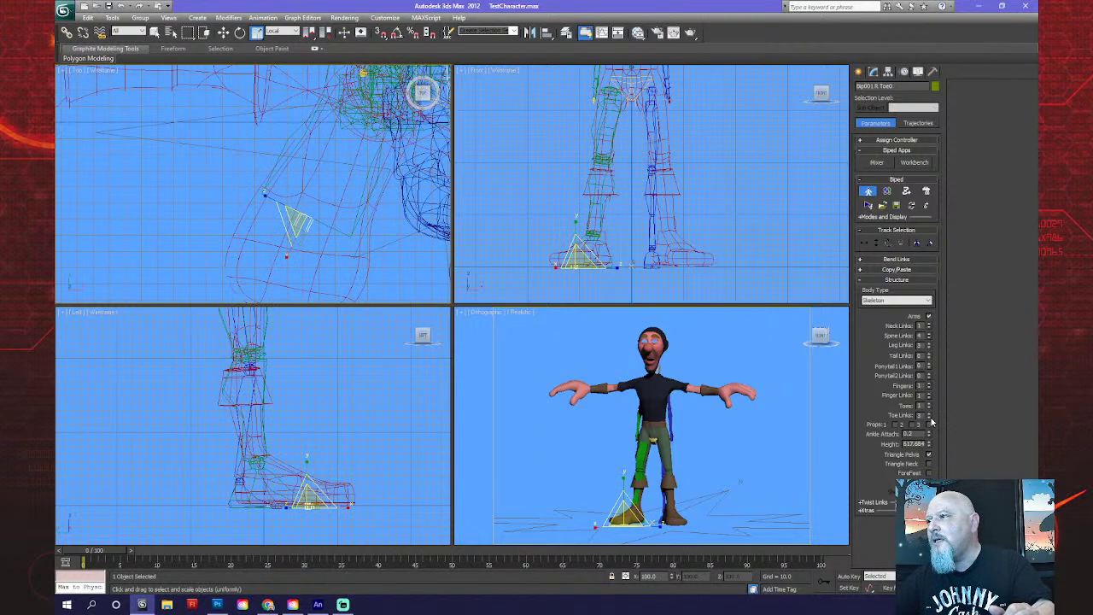
pyautogui.click(929, 418)
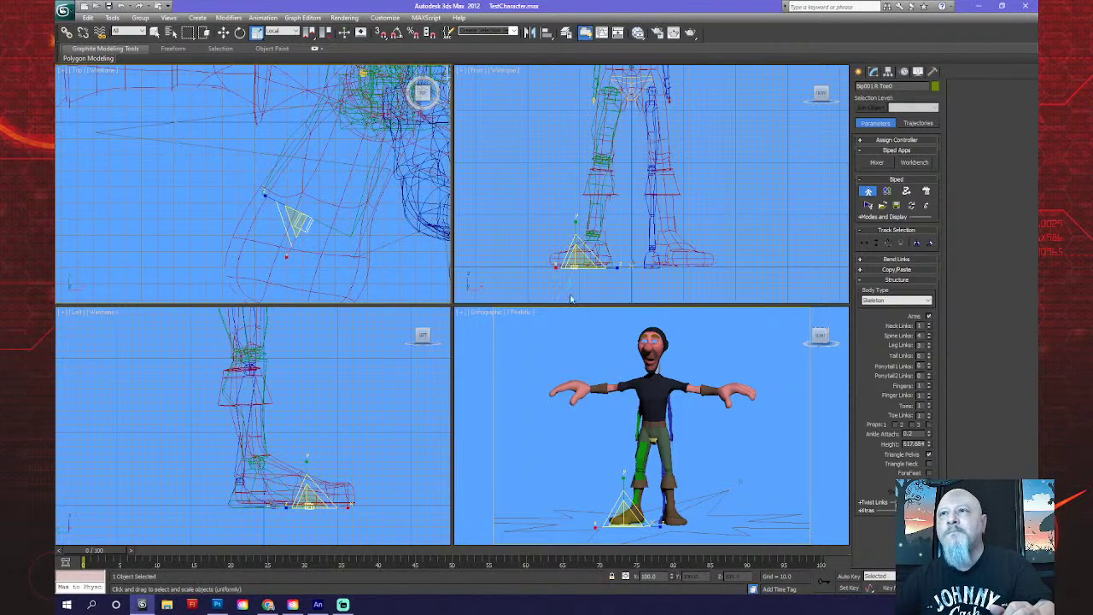
# Rotate the right foot bone in the Top view to align with the boot, and scale it longer toward the toes.
pyautogui.click(340, 230)
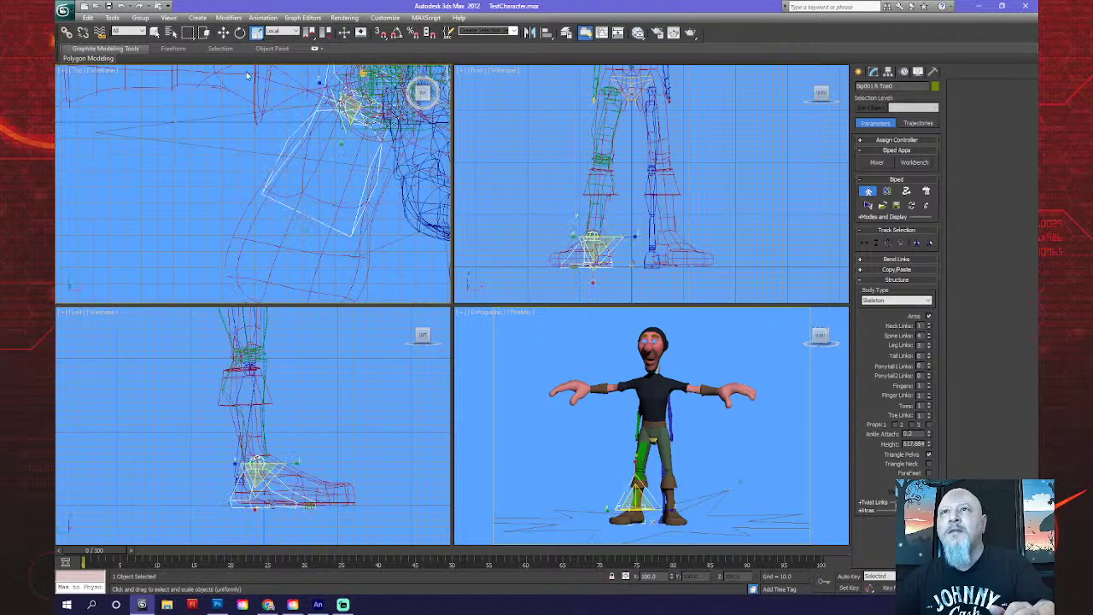
pyautogui.click(240, 32)
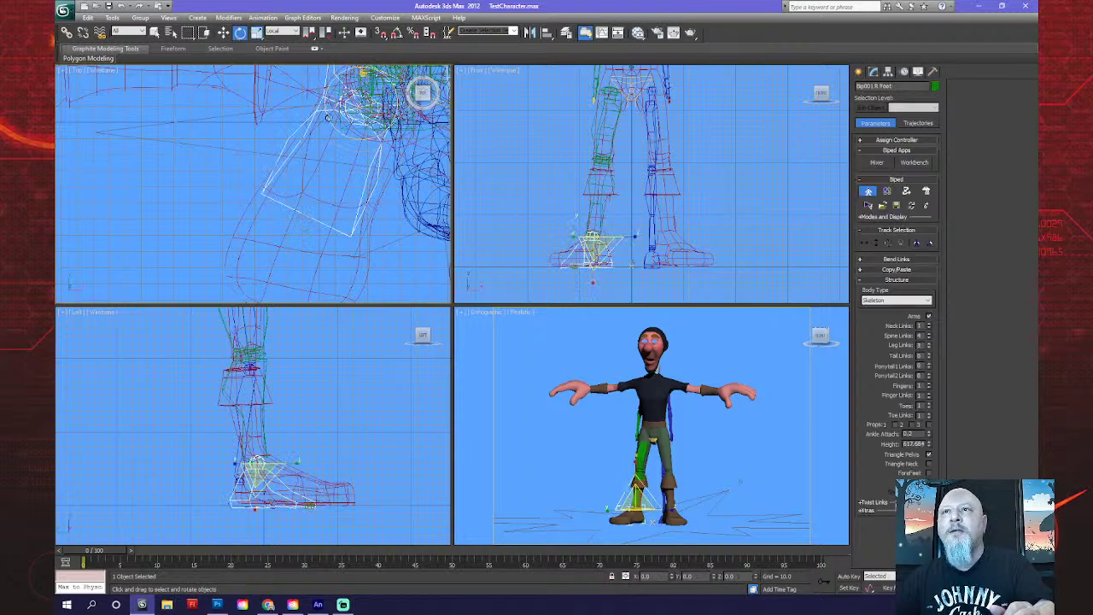
pyautogui.moveTo(327, 117); pyautogui.dragTo(303, 228)
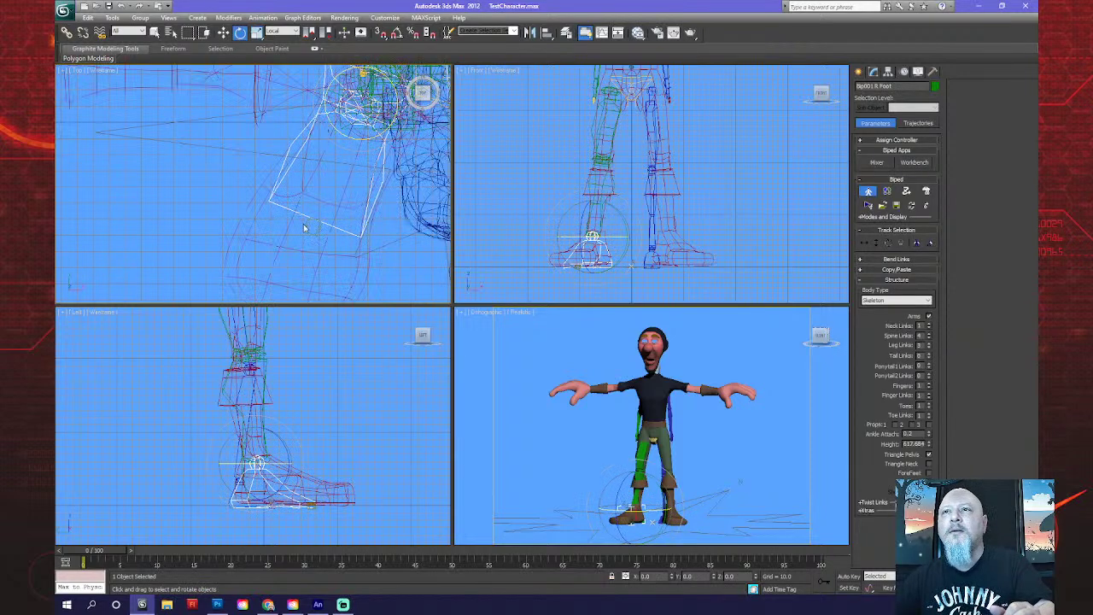
pyautogui.click(256, 33)
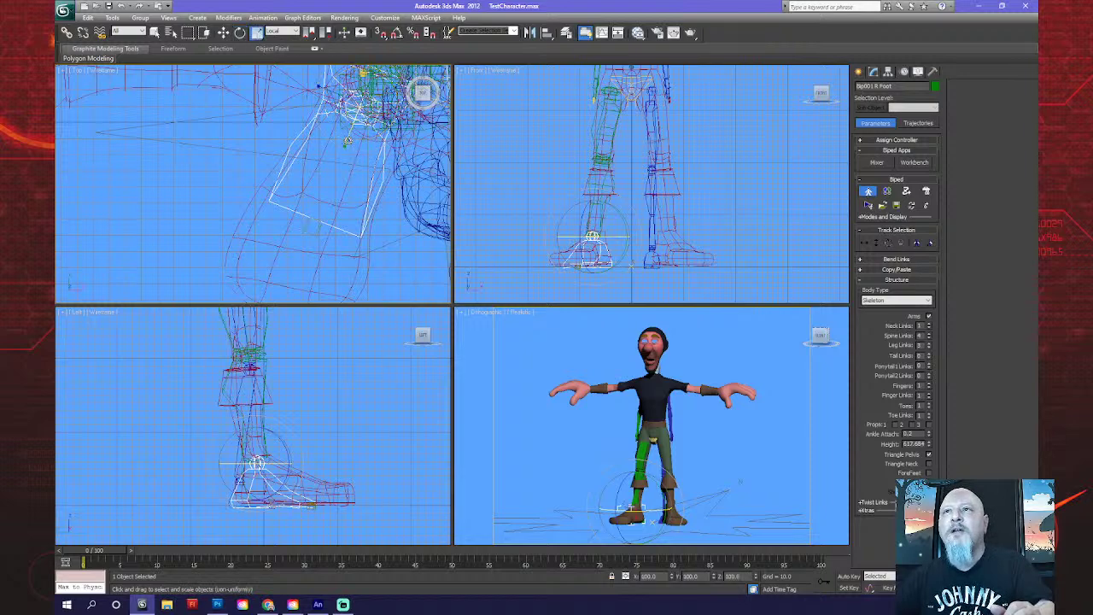
pyautogui.moveTo(346, 143); pyautogui.dragTo(341, 150)
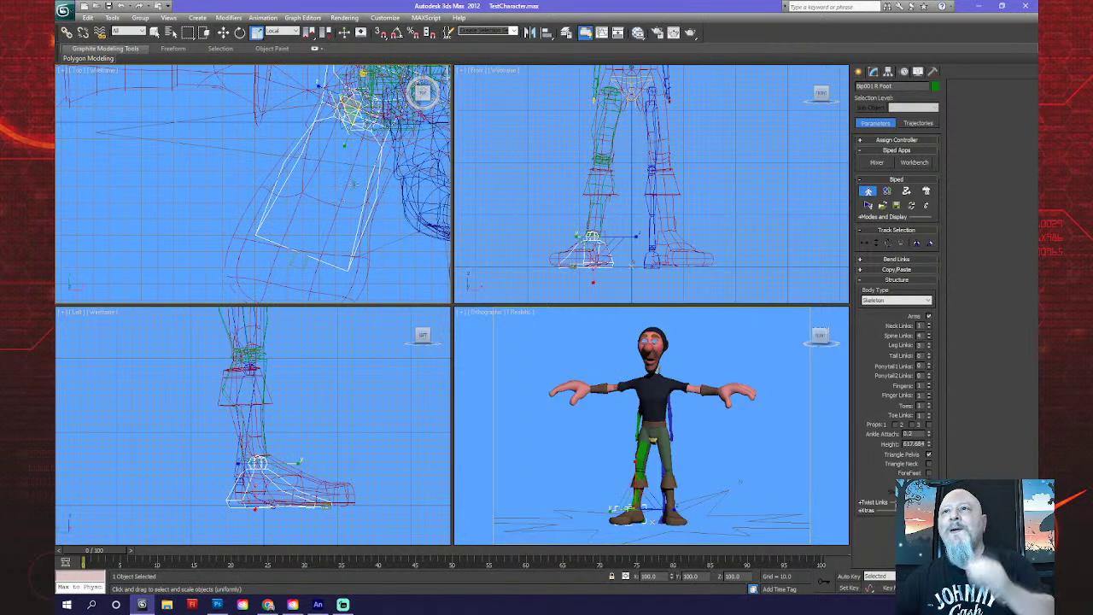
# Scale the right toe bone wider and longer in the Top view to cover the front of the boot.
pyautogui.click(304, 266)
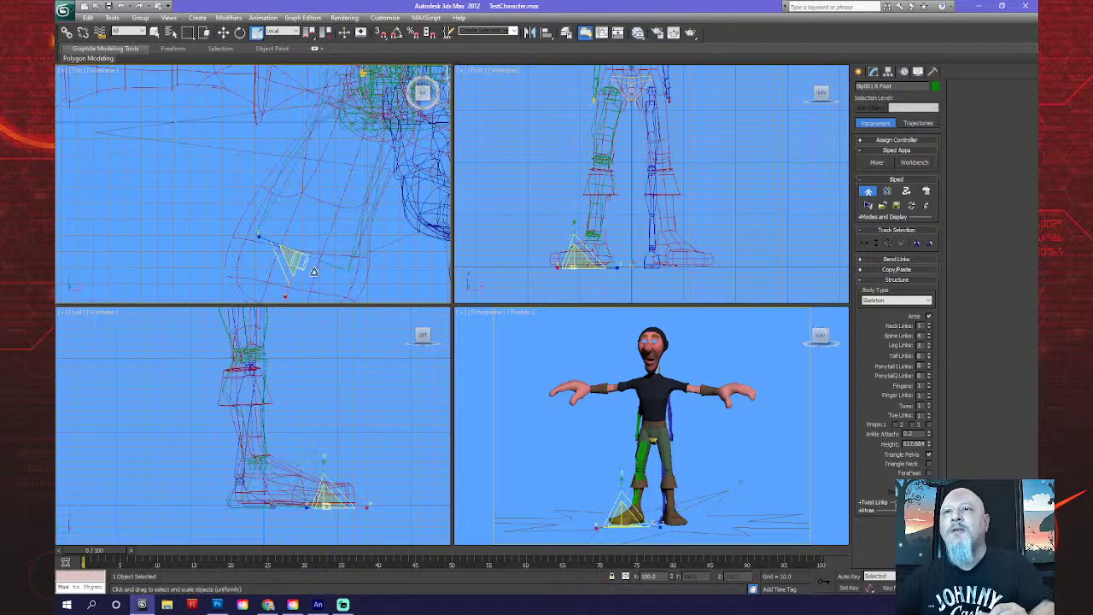
pyautogui.moveTo(271, 242); pyautogui.dragTo(71, 144)
pyautogui.moveTo(283, 282); pyautogui.dragTo(316, 199, button='middle')
pyautogui.moveTo(317, 198); pyautogui.dragTo(285, 284)
pyautogui.moveTo(317, 224); pyautogui.dragTo(595, 275)
pyautogui.scroll(2, 561, 251)
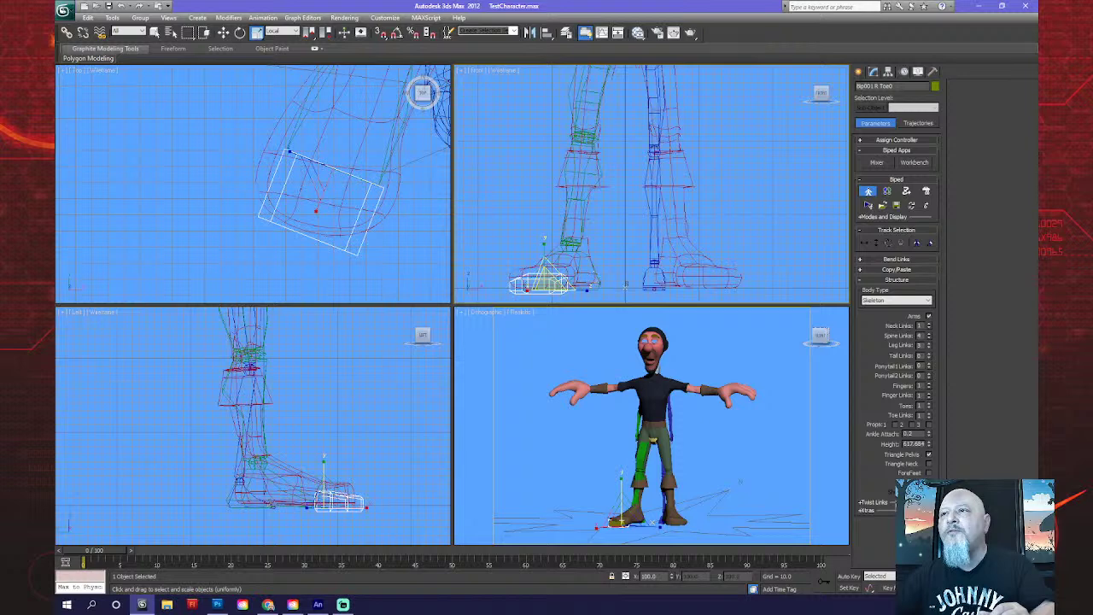
# Adjust the right foot bone's vertical scale in the Front view so it reaches the sole of the boot.
pyautogui.click(581, 275)
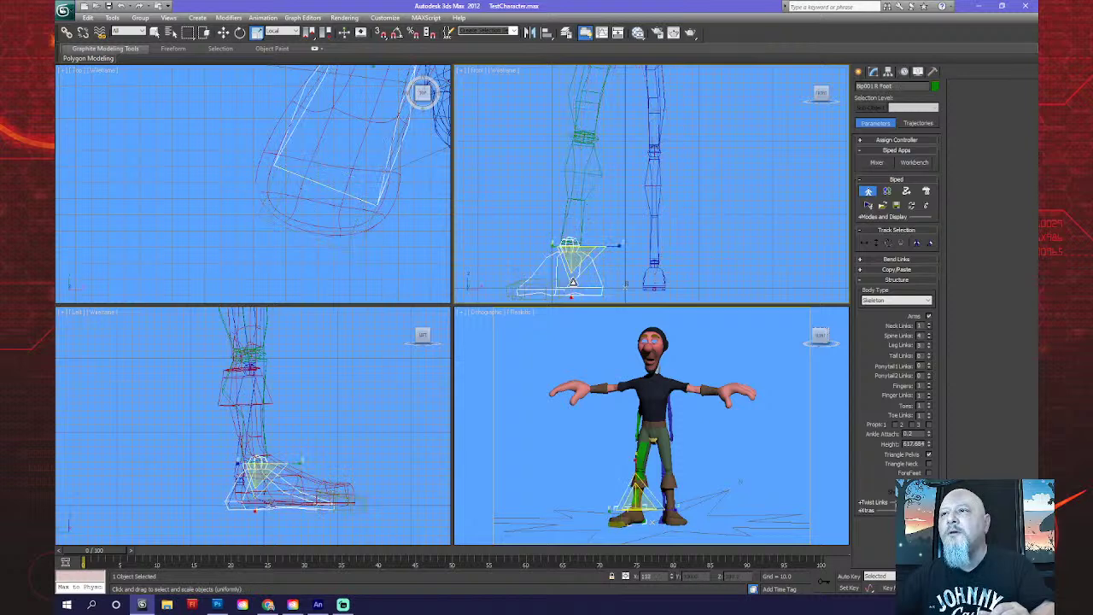
pyautogui.press('r')
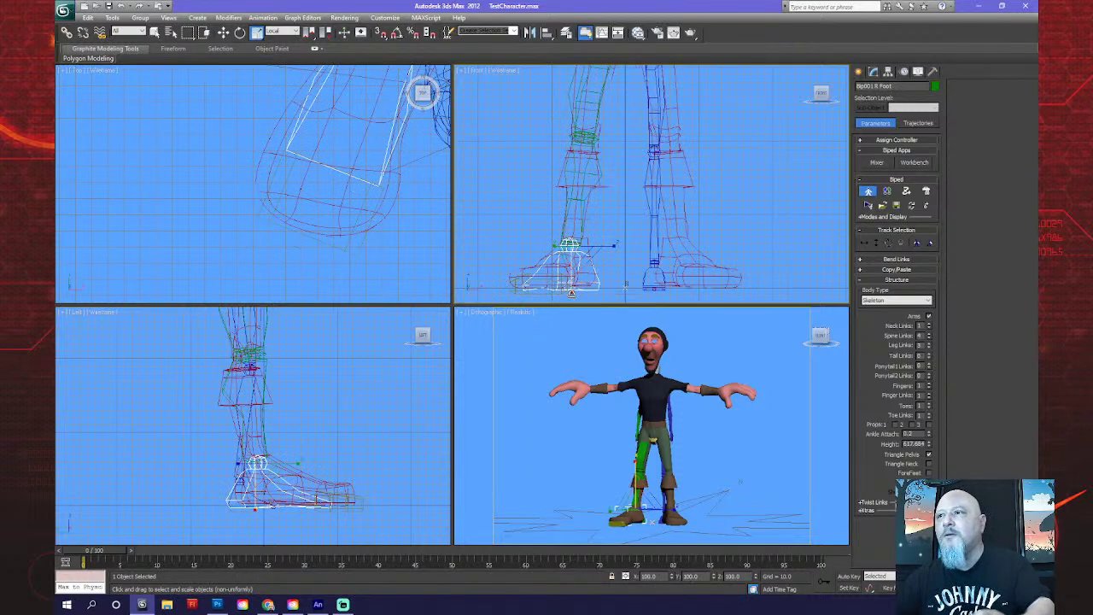
pyautogui.moveTo(570, 291)
pyautogui.mouseDown()
pyautogui.moveTo(568, 303)
pyautogui.moveTo(568, 290)
pyautogui.mouseUp()
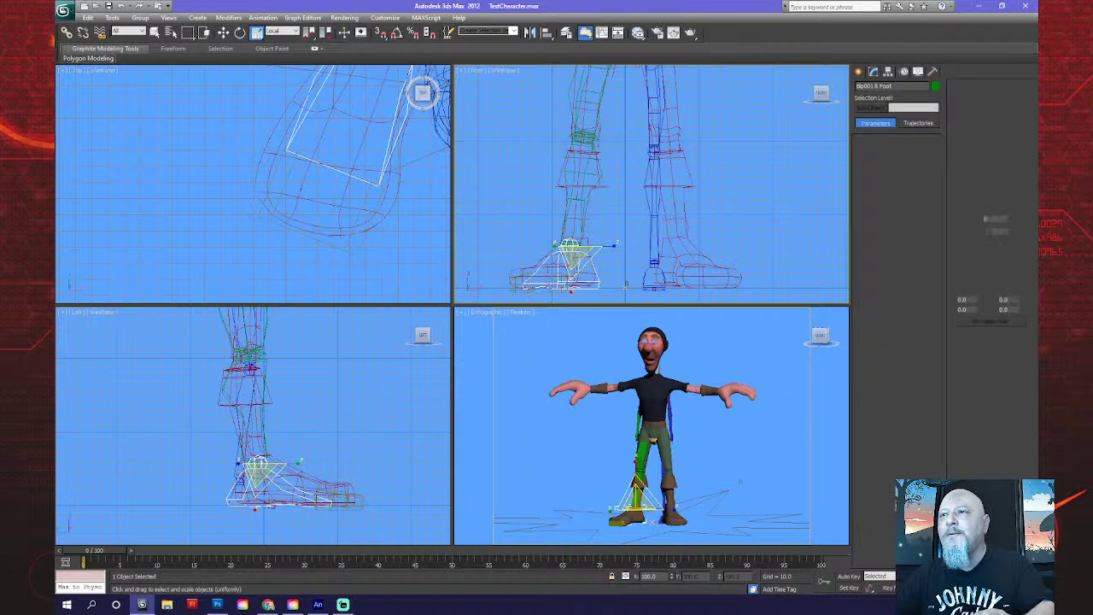
# Scale the right toe bone taller in the Front view to fill the height of the boot's toe.
pyautogui.click(540, 271)
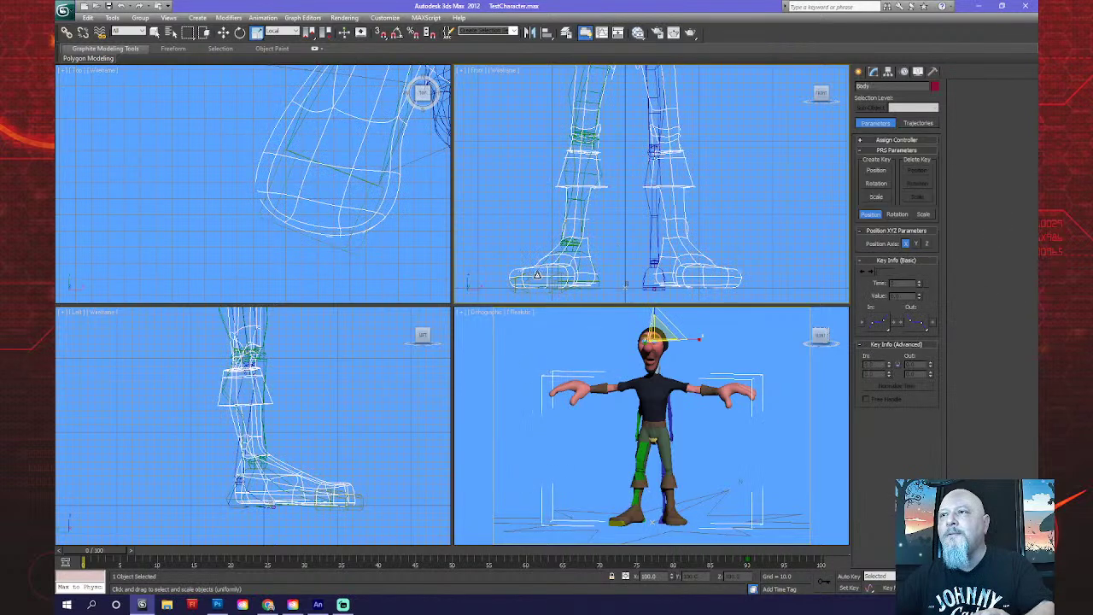
pyautogui.click(357, 255)
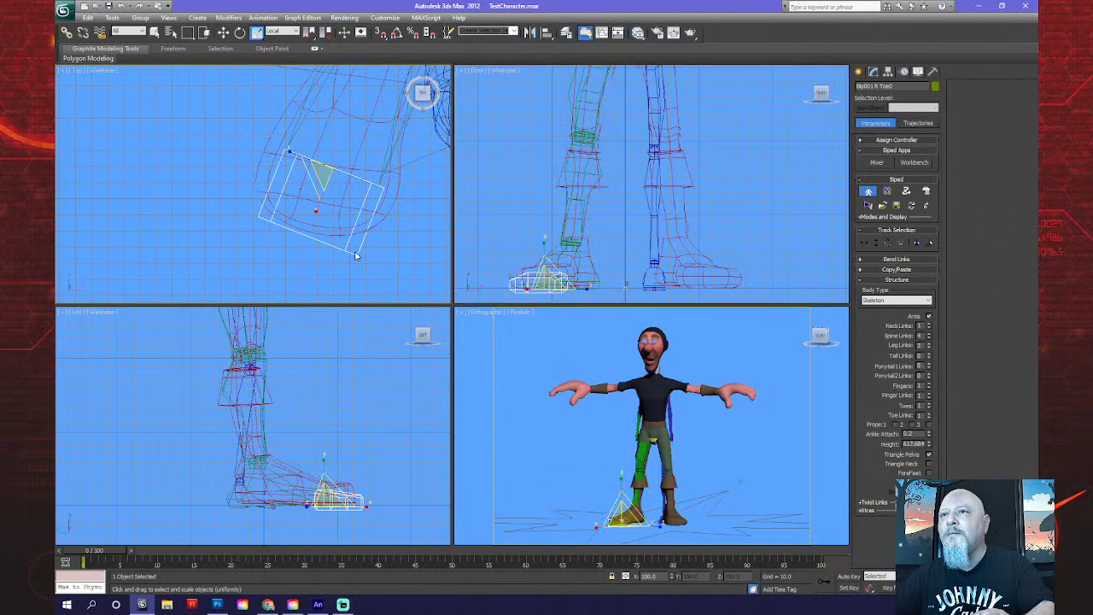
pyautogui.press('r')
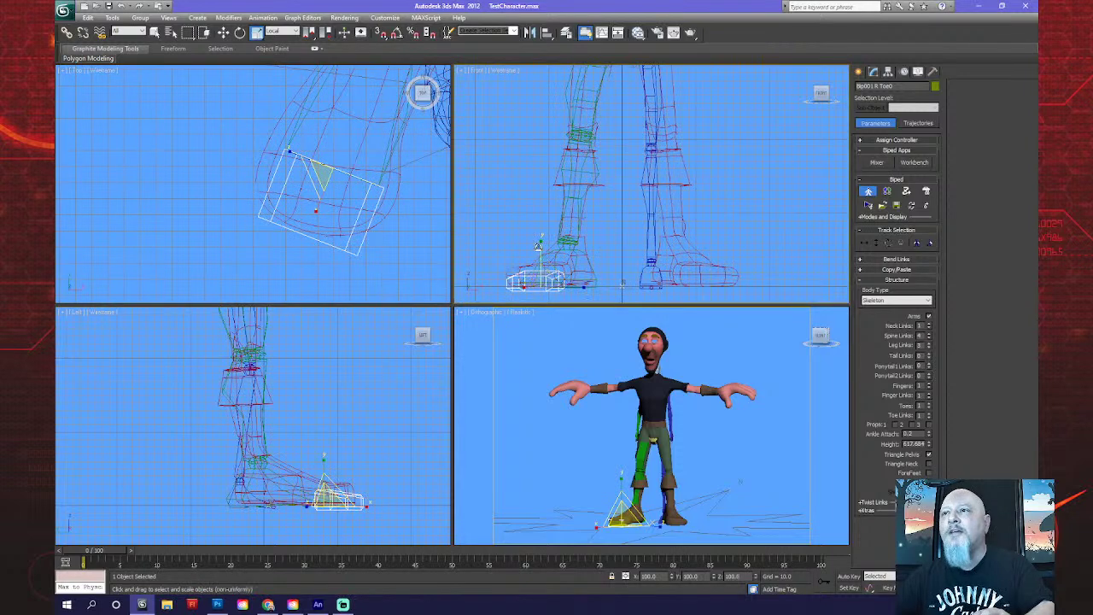
pyautogui.moveTo(538, 245); pyautogui.dragTo(536, 228)
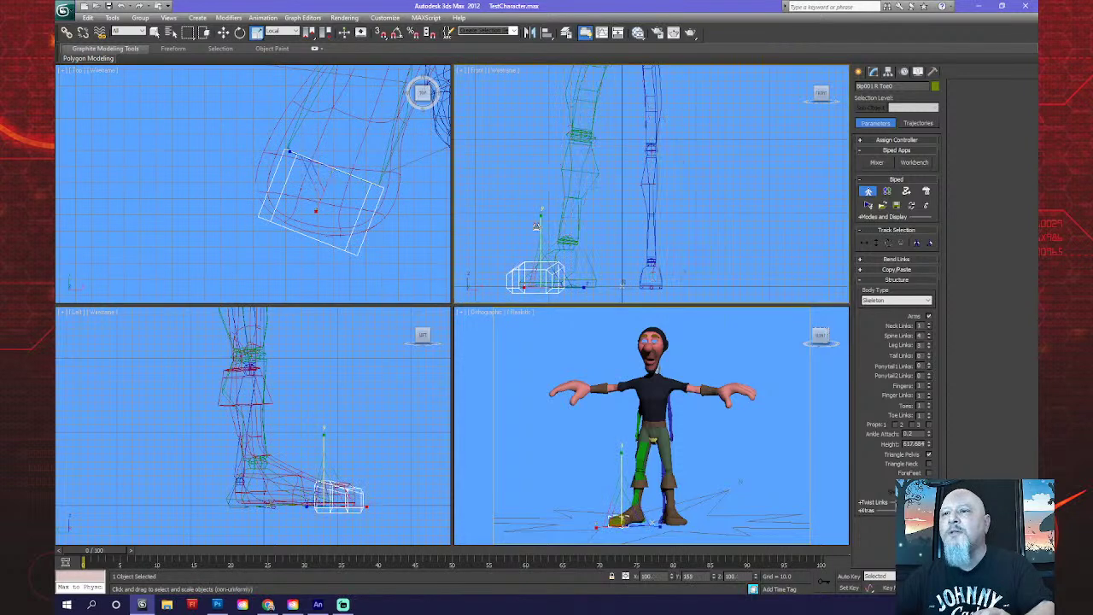
# Select the whole right leg from thigh to toe and show the biped's Copy/Paste settings.
pyautogui.scroll(-2, 562, 228)
pyautogui.moveTo(562, 229); pyautogui.dragTo(590, 227, button='middle')
pyautogui.scroll(2, 583, 232)
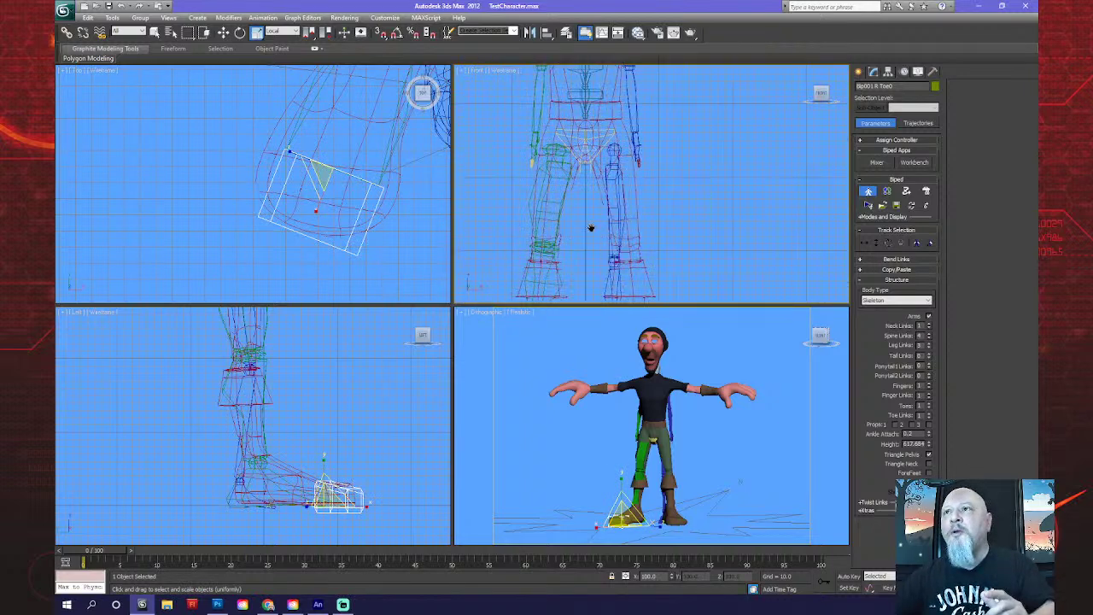
pyautogui.click(557, 152)
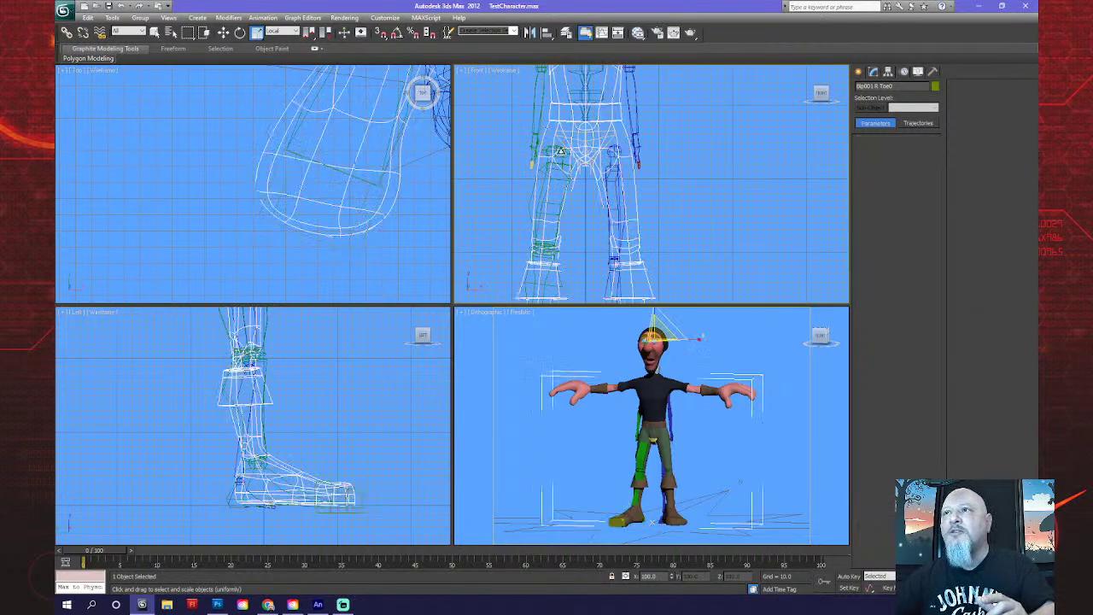
pyautogui.doubleClick(557, 152)
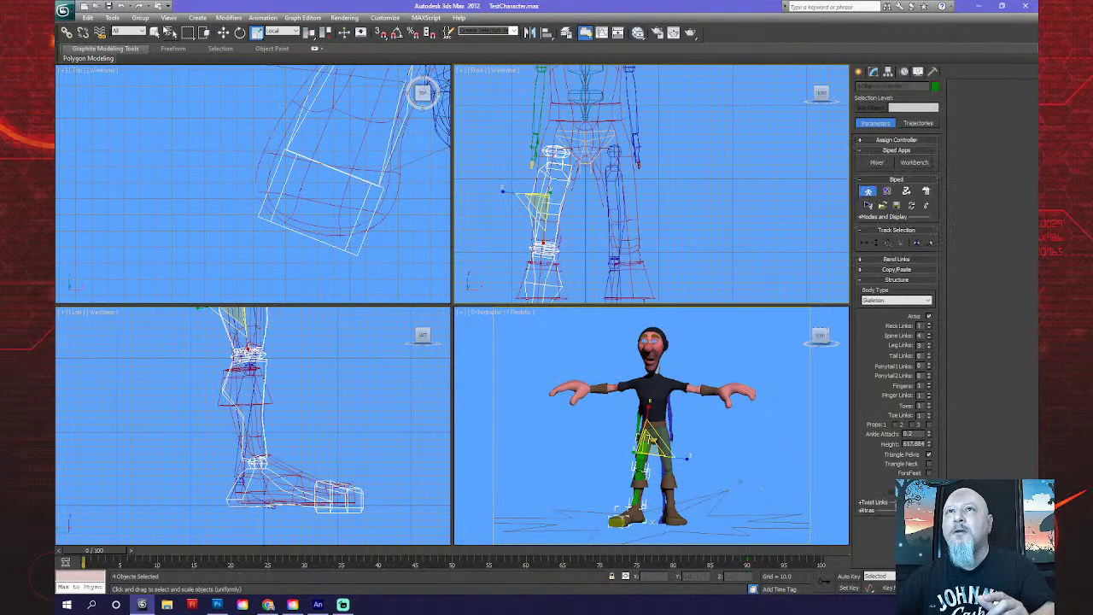
pyautogui.press('q')
pyautogui.scroll(-2, 601, 171)
pyautogui.moveTo(601, 171); pyautogui.dragTo(588, 183, button='middle')
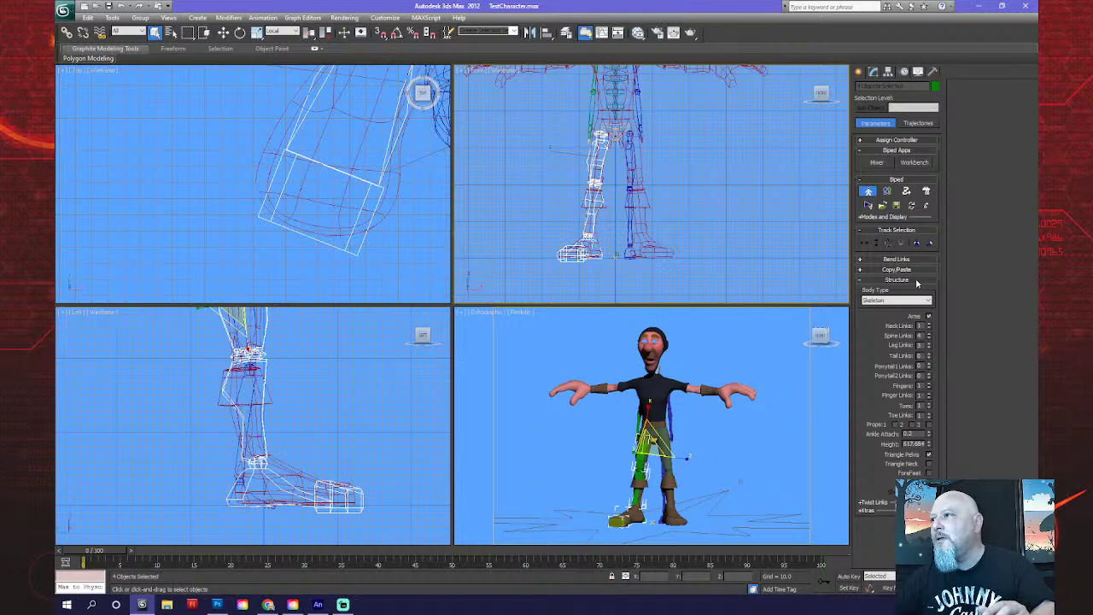
pyautogui.click(863, 271)
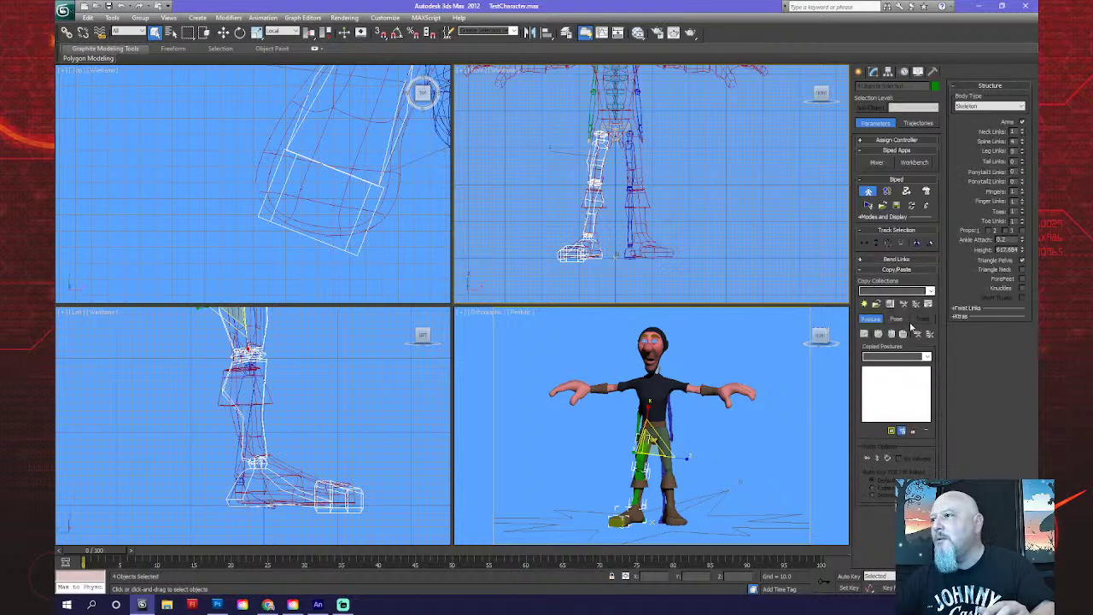
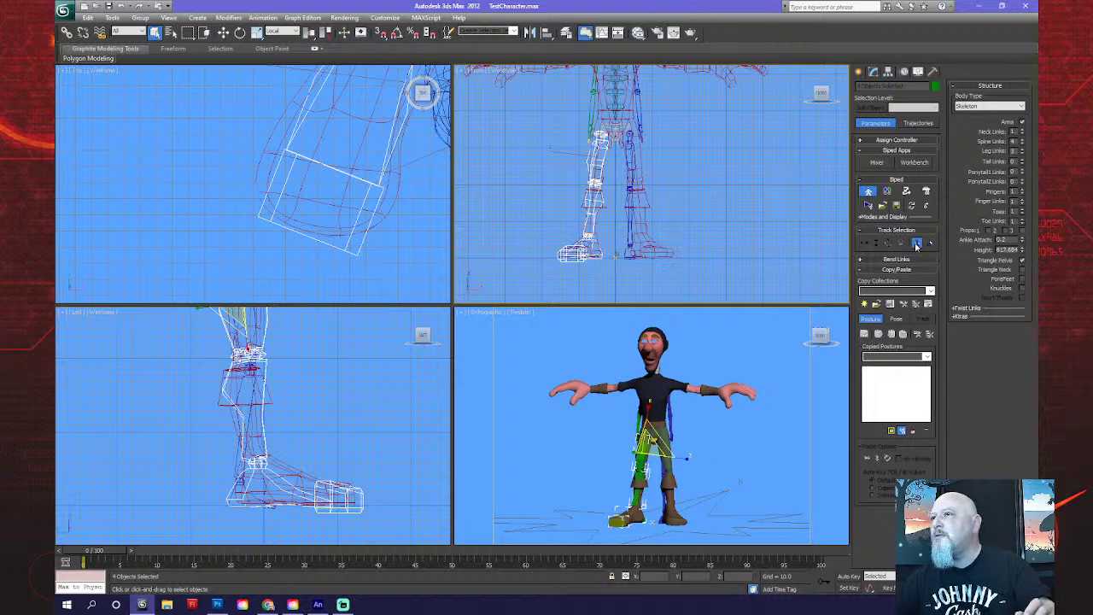
pyautogui.click(918, 246)
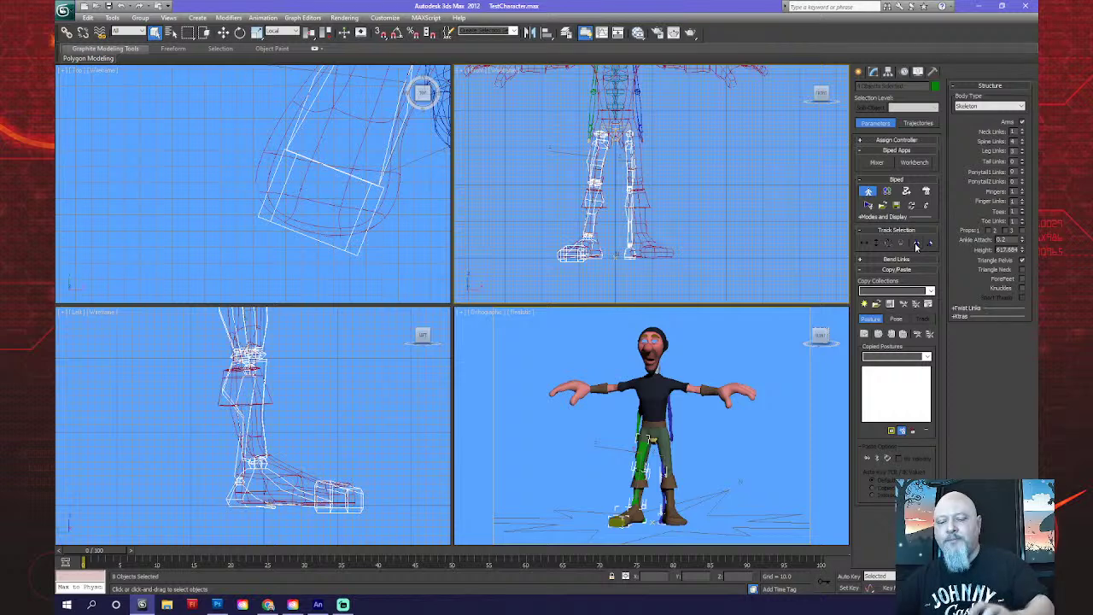
pyautogui.click(916, 246)
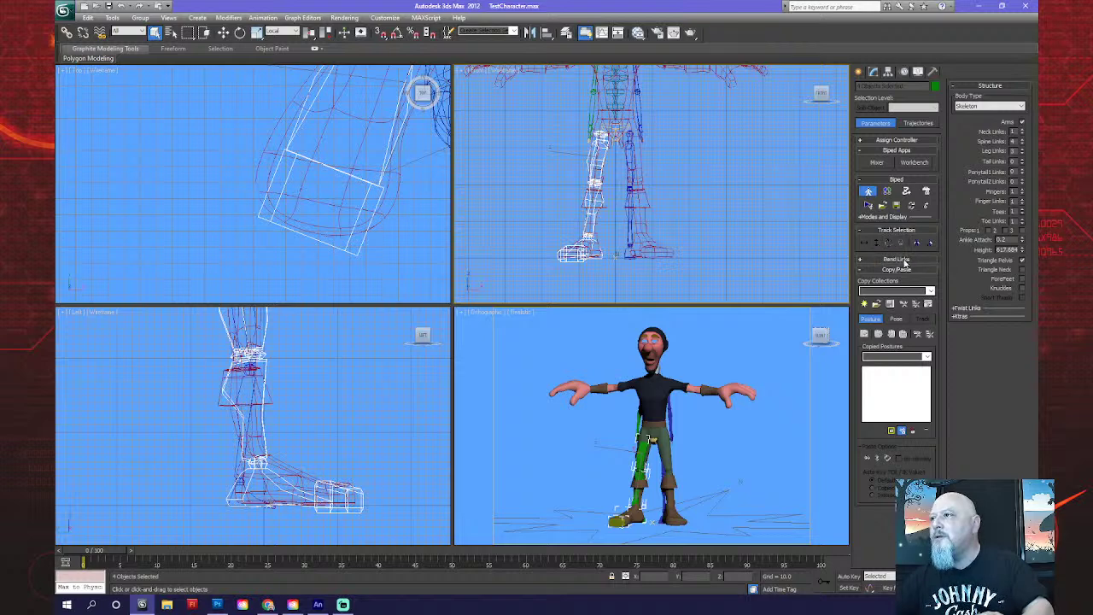
pyautogui.click(865, 259)
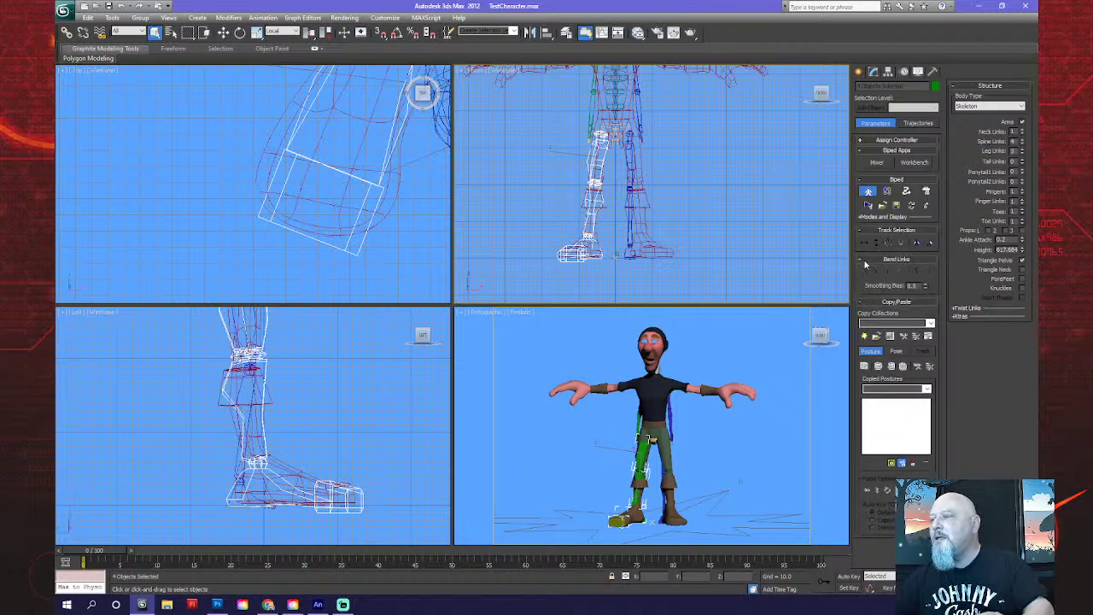
pyautogui.click(865, 263)
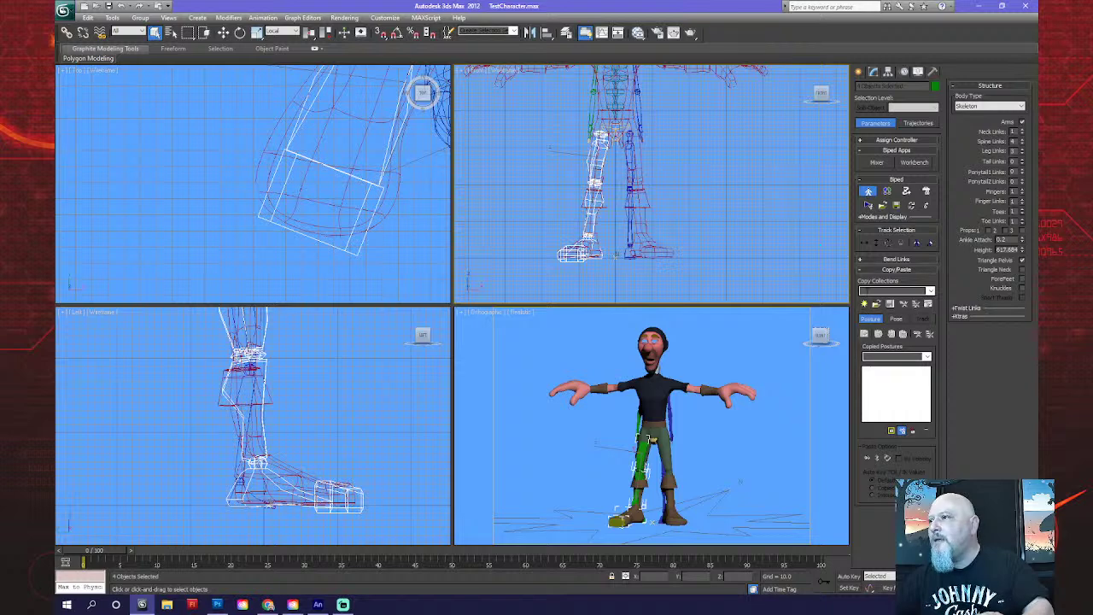
pyautogui.click(897, 318)
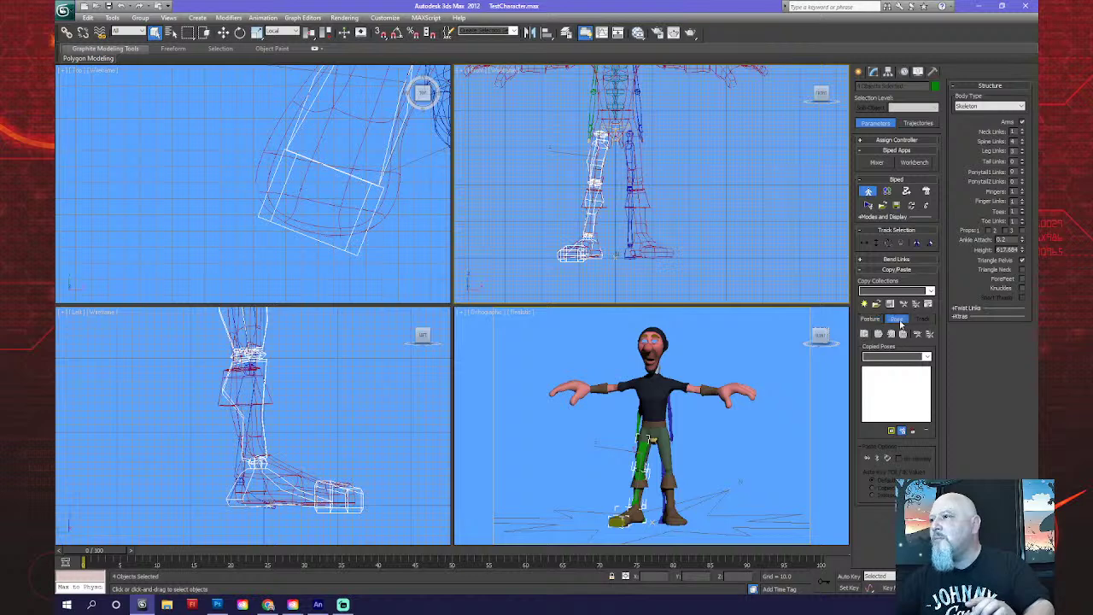
pyautogui.click(869, 318)
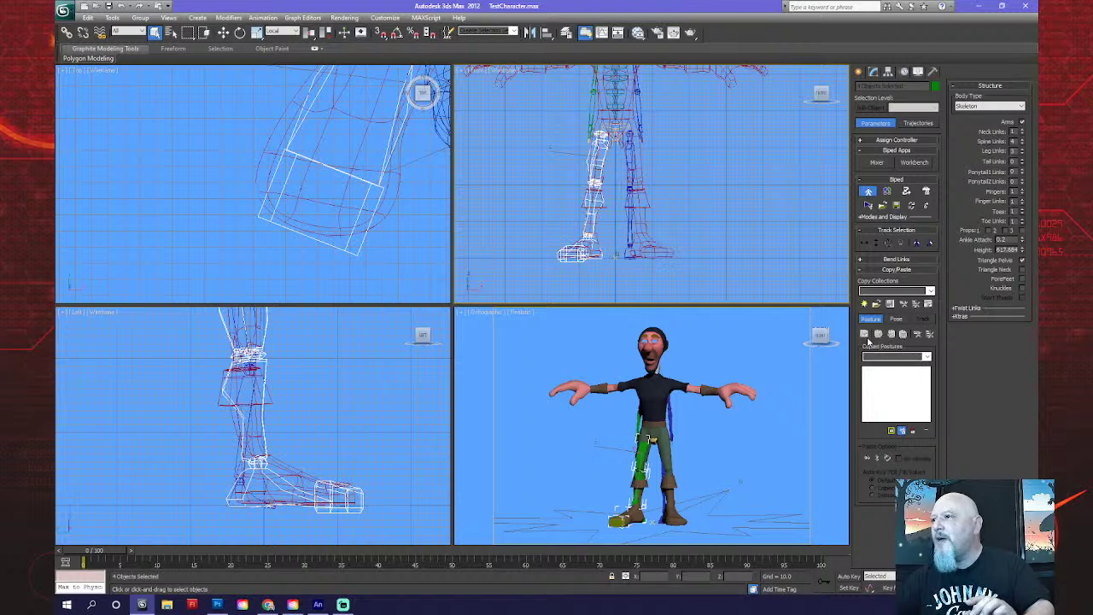
pyautogui.click(896, 319)
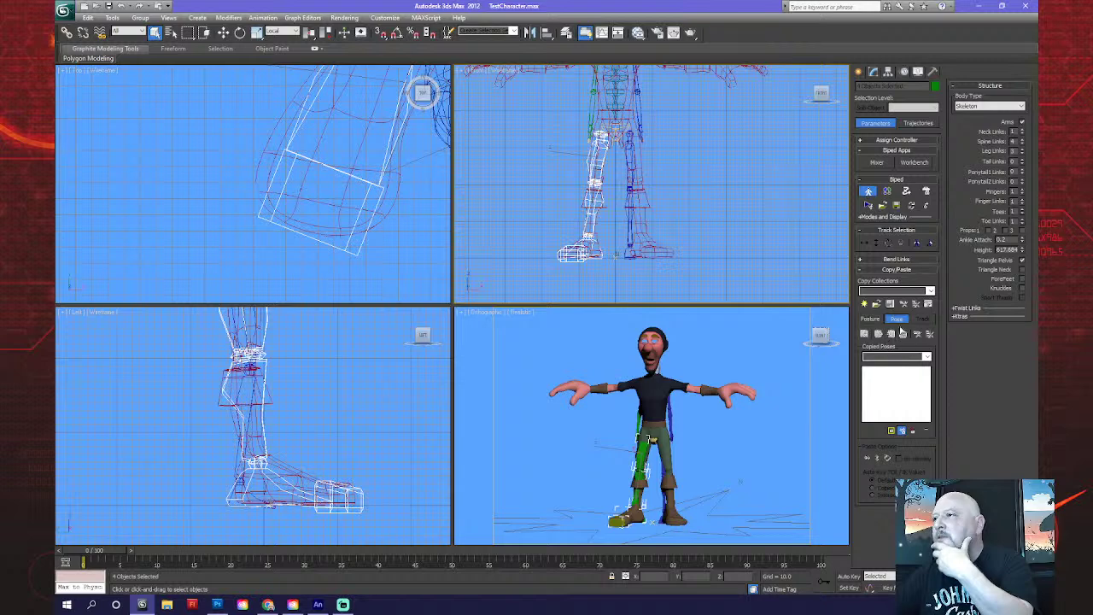
pyautogui.click(869, 319)
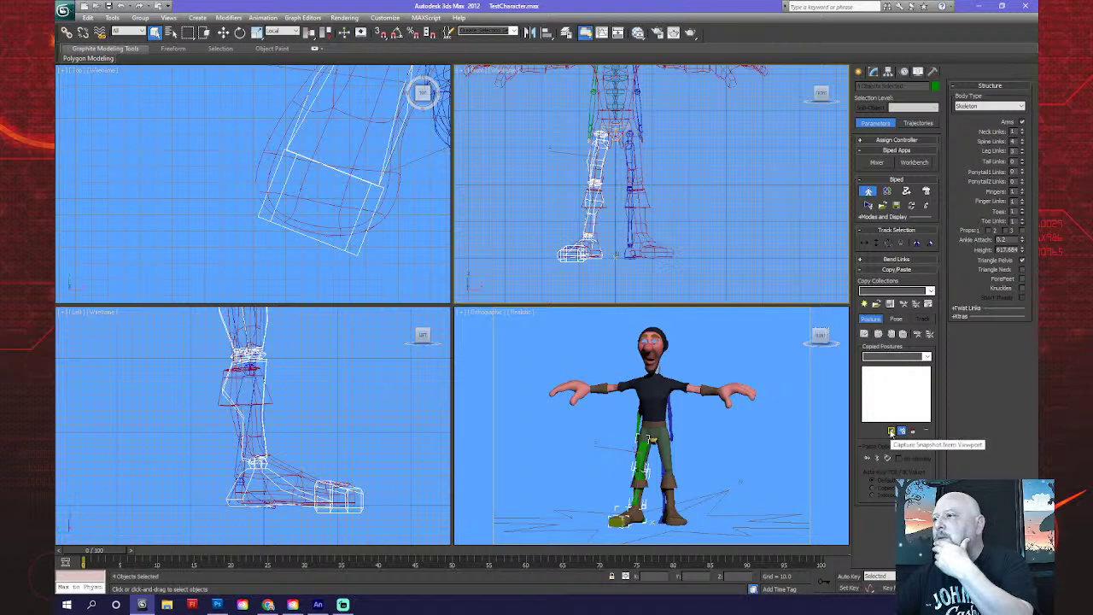
pyautogui.click(891, 432)
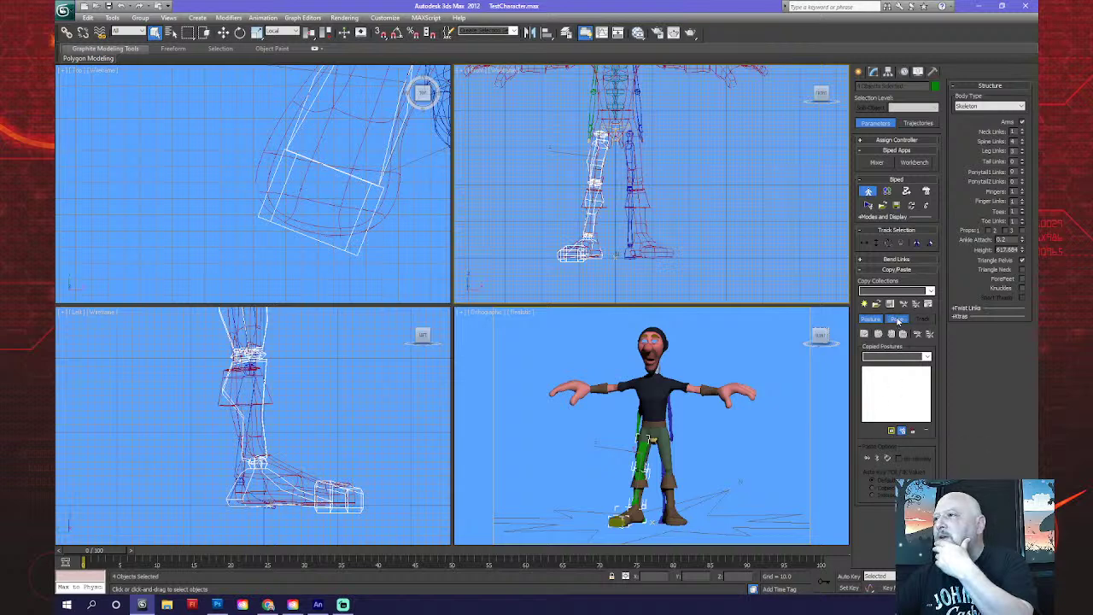
pyautogui.click(896, 319)
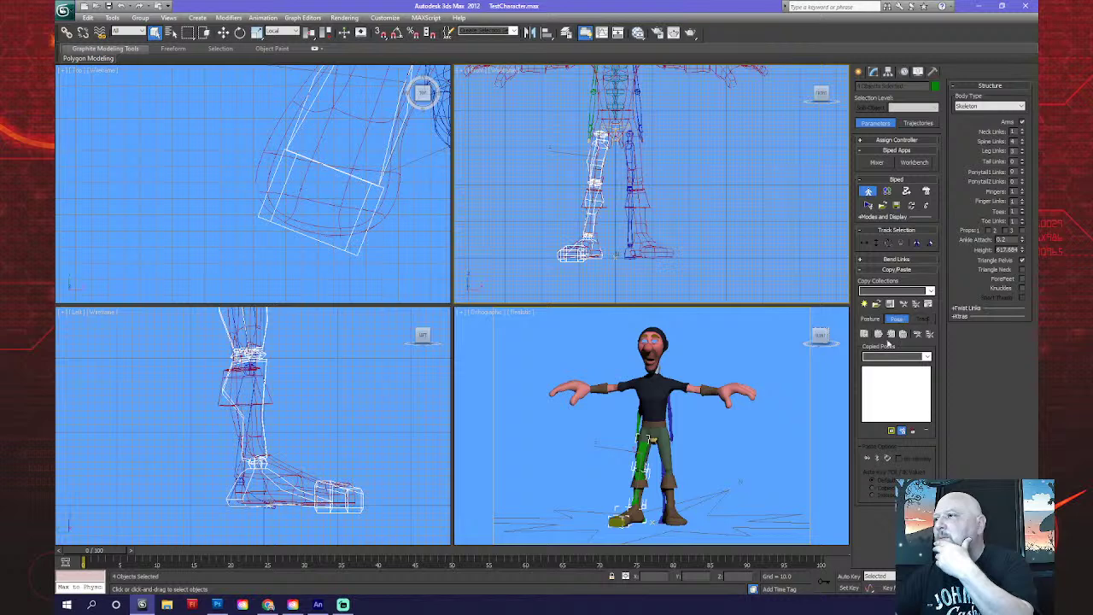
pyautogui.click(865, 335)
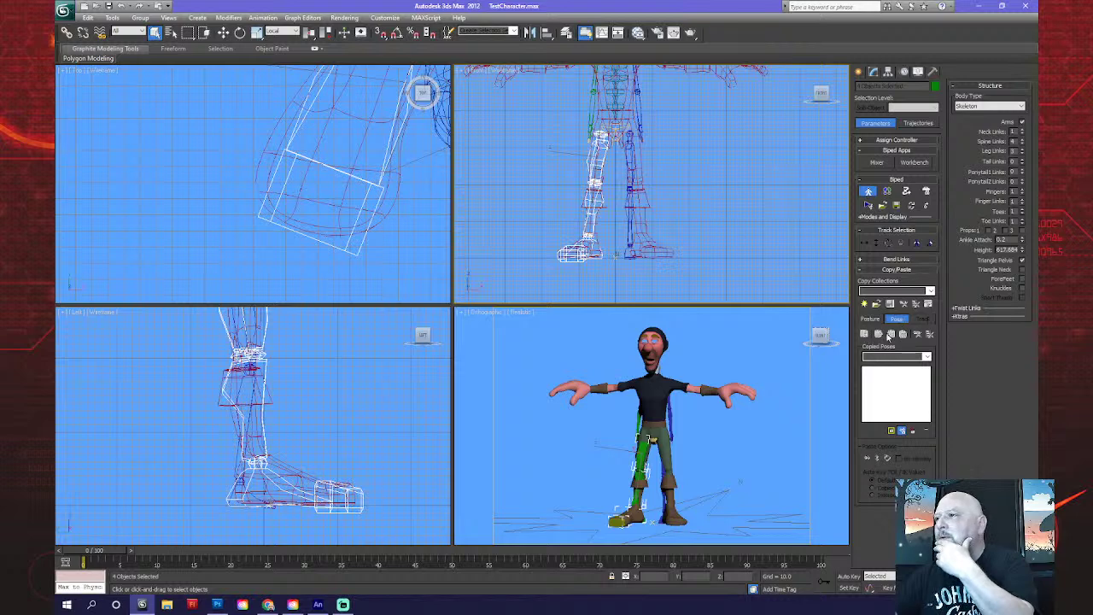
pyautogui.click(892, 335)
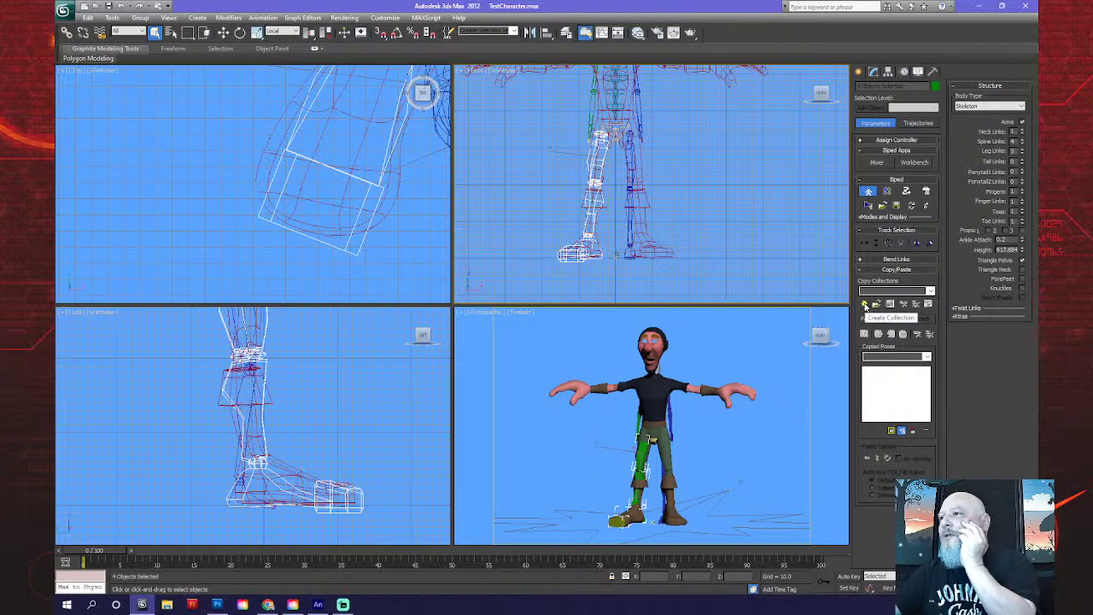
# Create a copy collection, copy the selected right leg's posture into it and paste that posture onto the opposite leg.
pyautogui.click(865, 304)
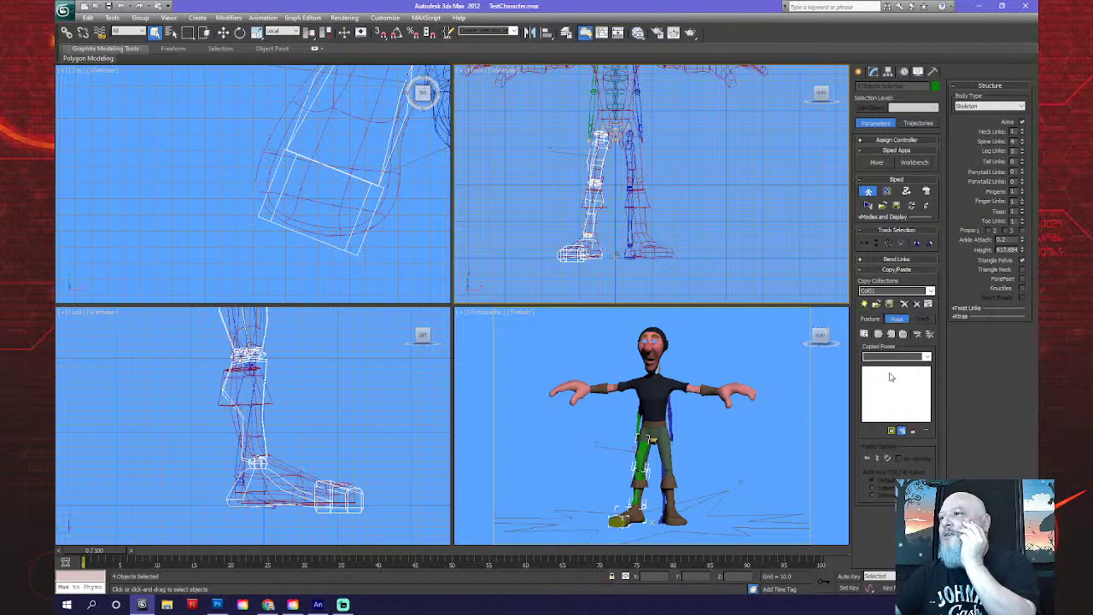
pyautogui.click(872, 319)
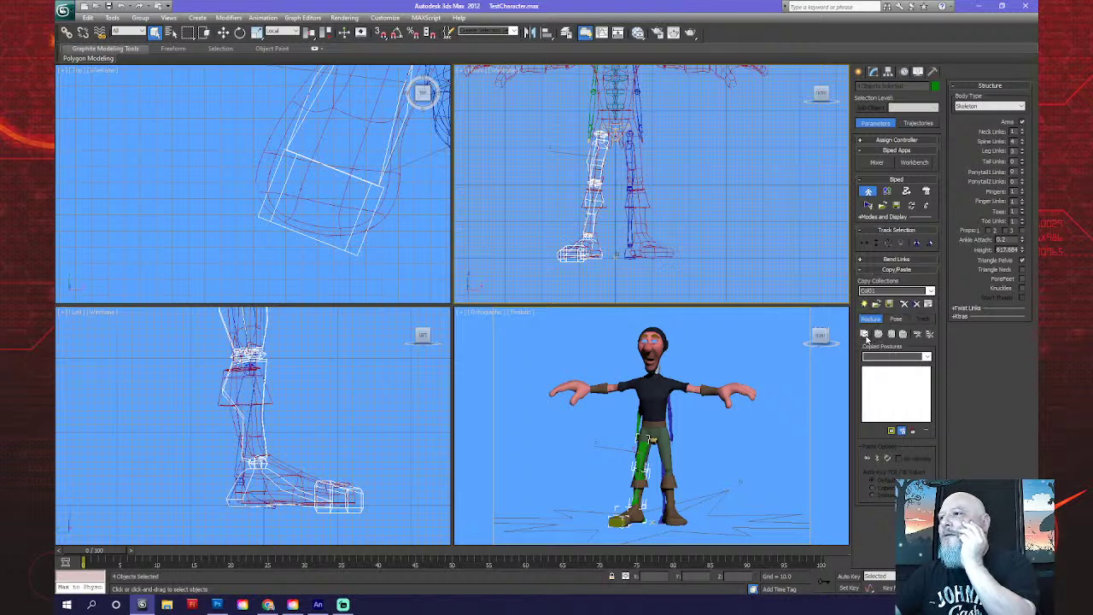
pyautogui.click(864, 334)
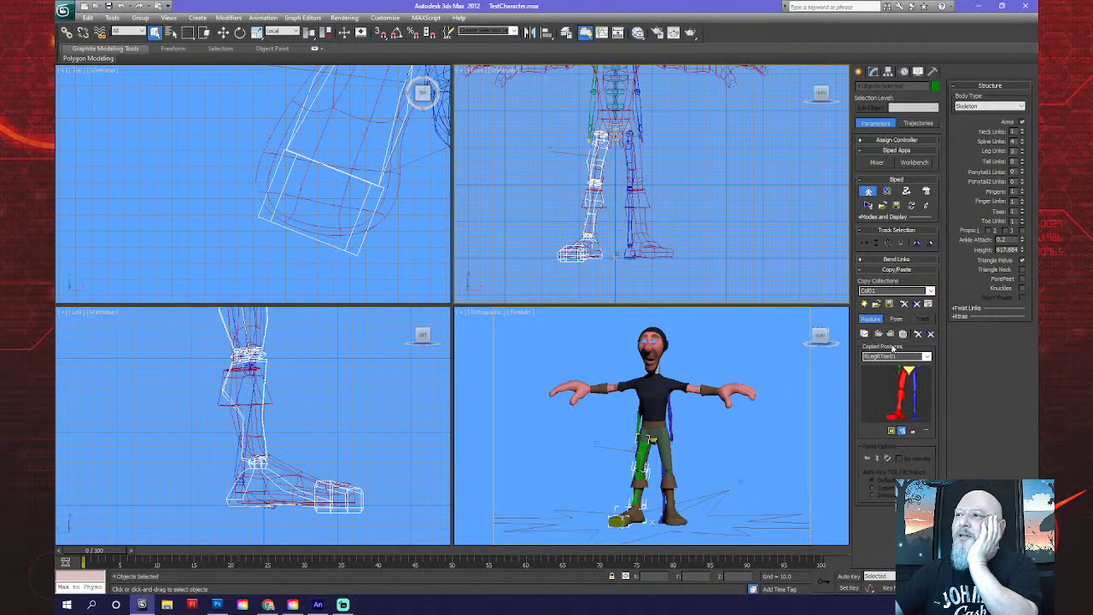
pyautogui.click(890, 335)
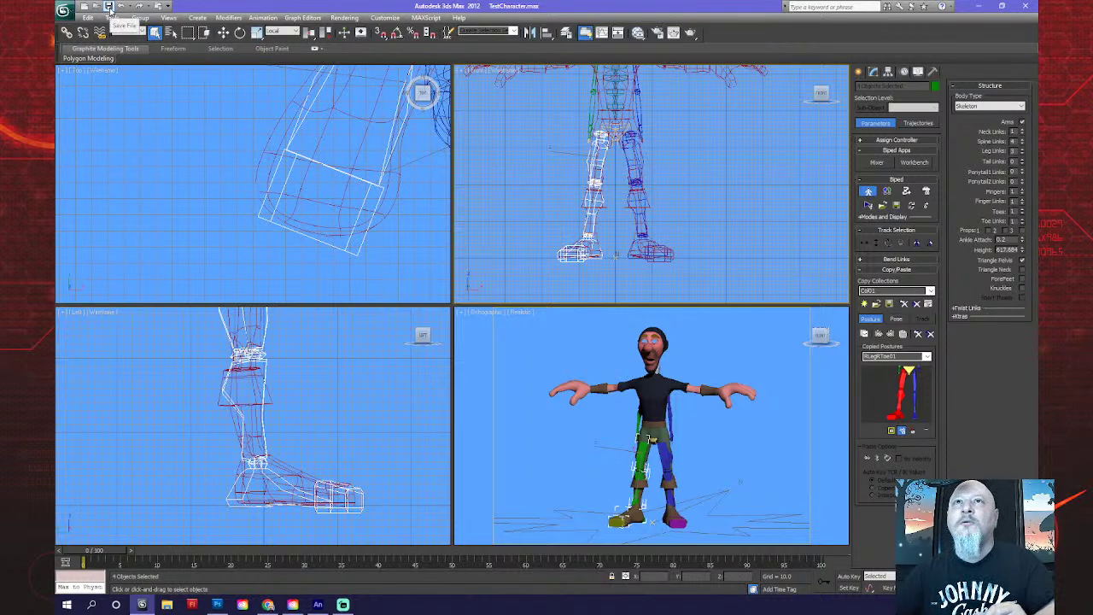
# Save the scene as a new file named TestCharacter RIG.
pyautogui.click(64, 10)
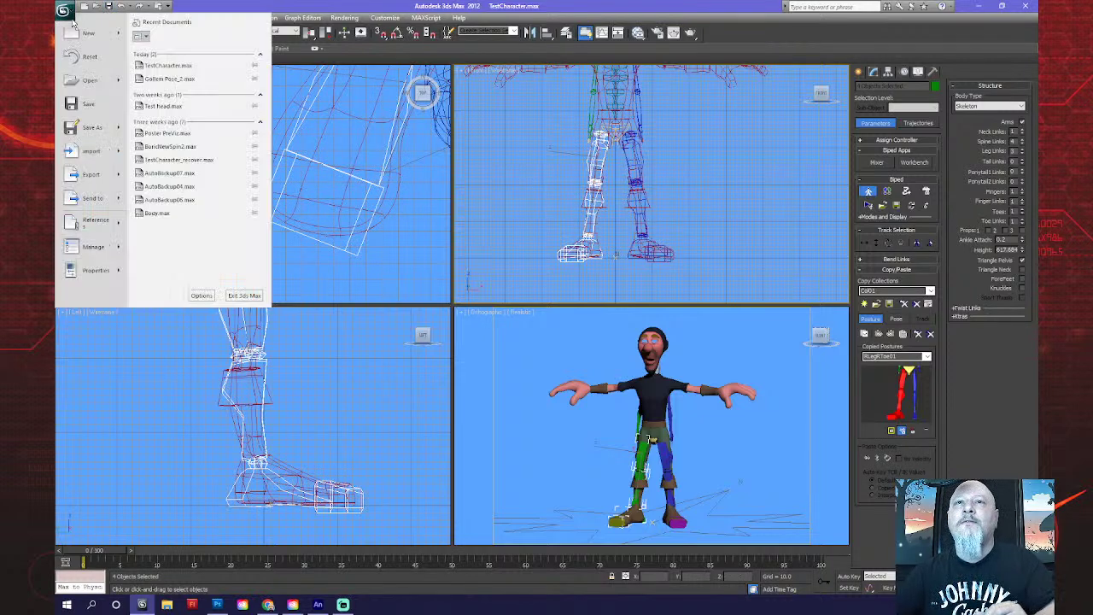
pyautogui.click(85, 128)
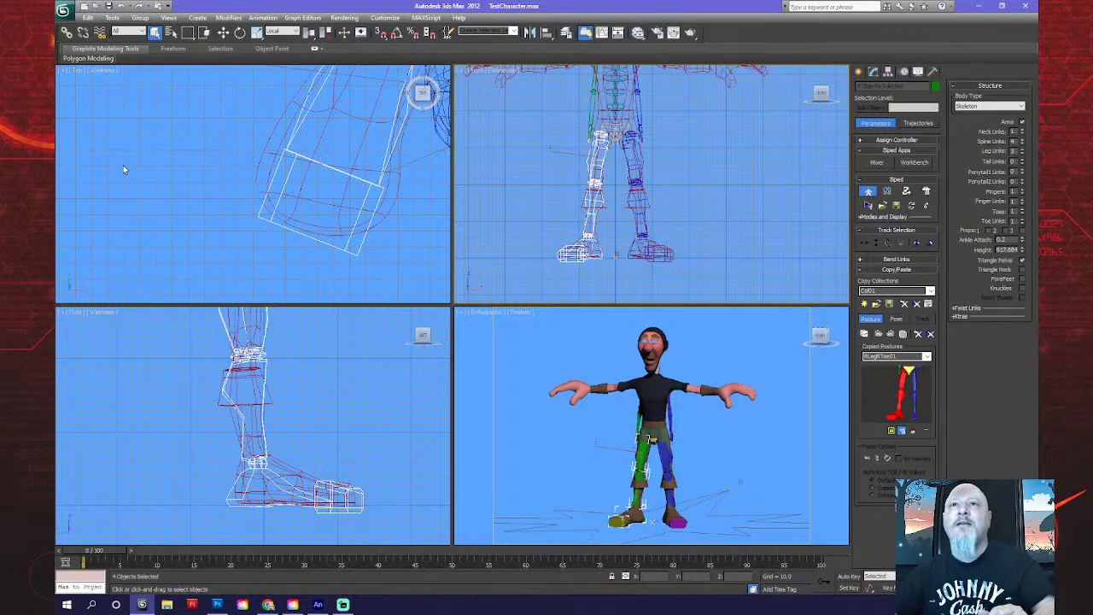
pyautogui.click(149, 222)
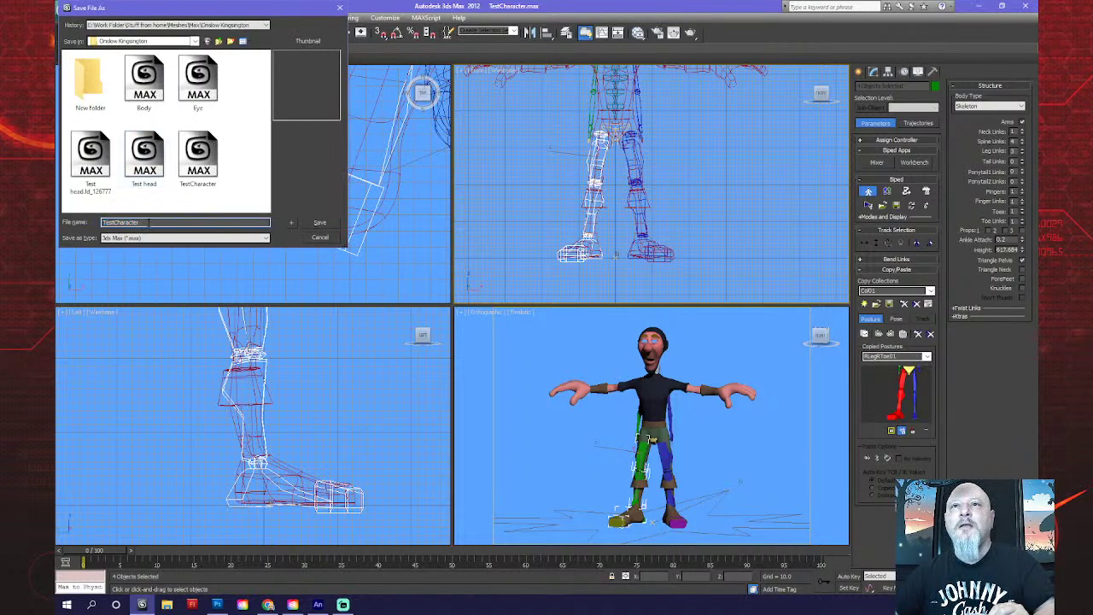
pyautogui.press('End')
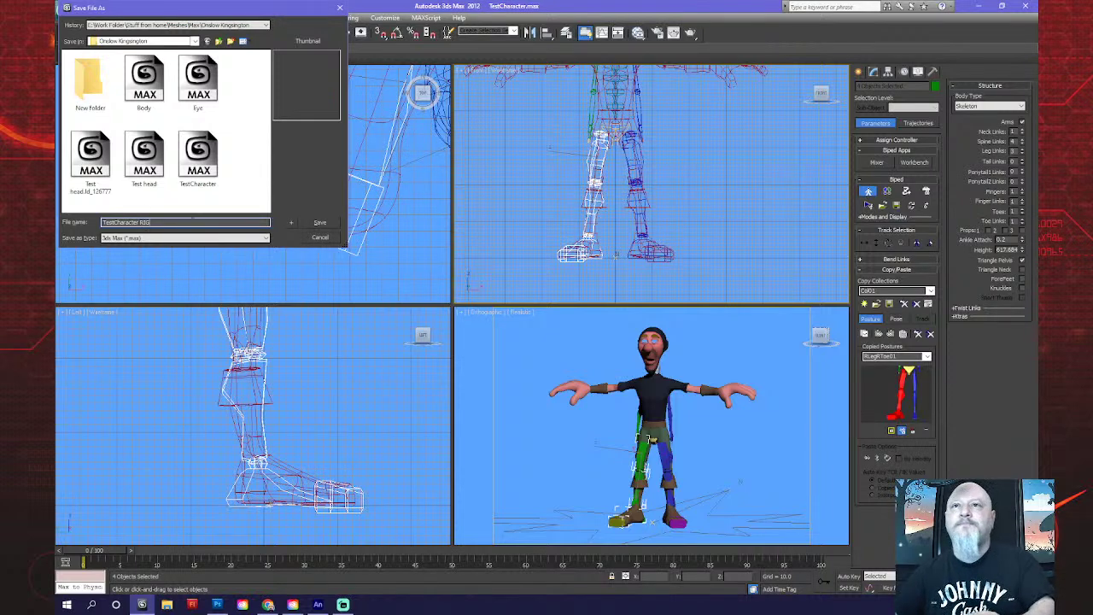
pyautogui.click(319, 224)
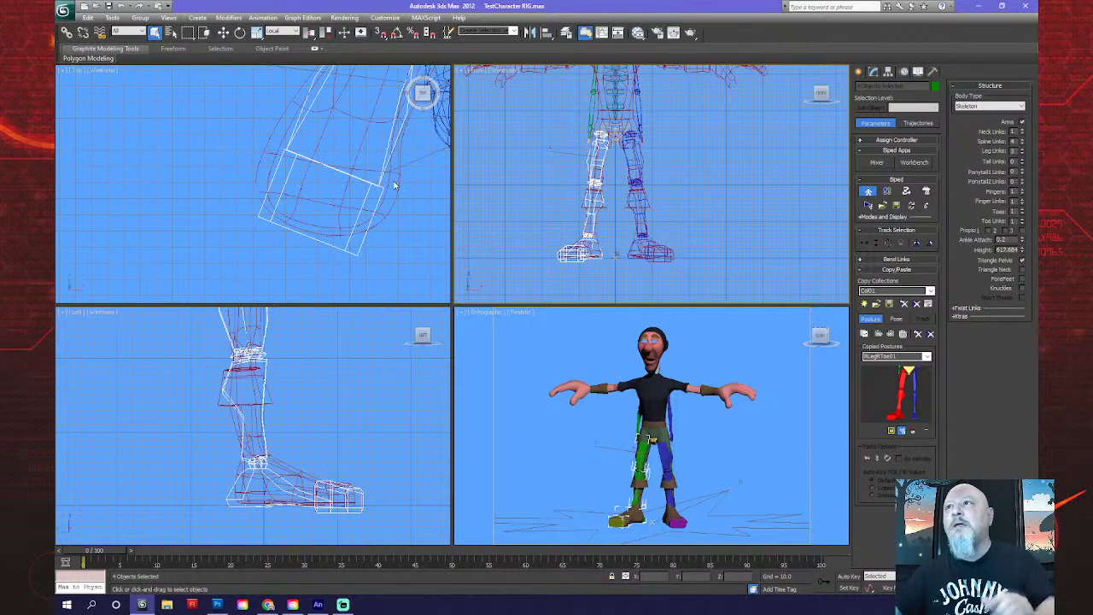
# Select the biped's uppermost spine bone at the chest in the Front view and restrict the selection filter to Bone.
pyautogui.scroll(-3, 628, 199)
pyautogui.scroll(3, 628, 199)
pyautogui.scroll(-3, 628, 199)
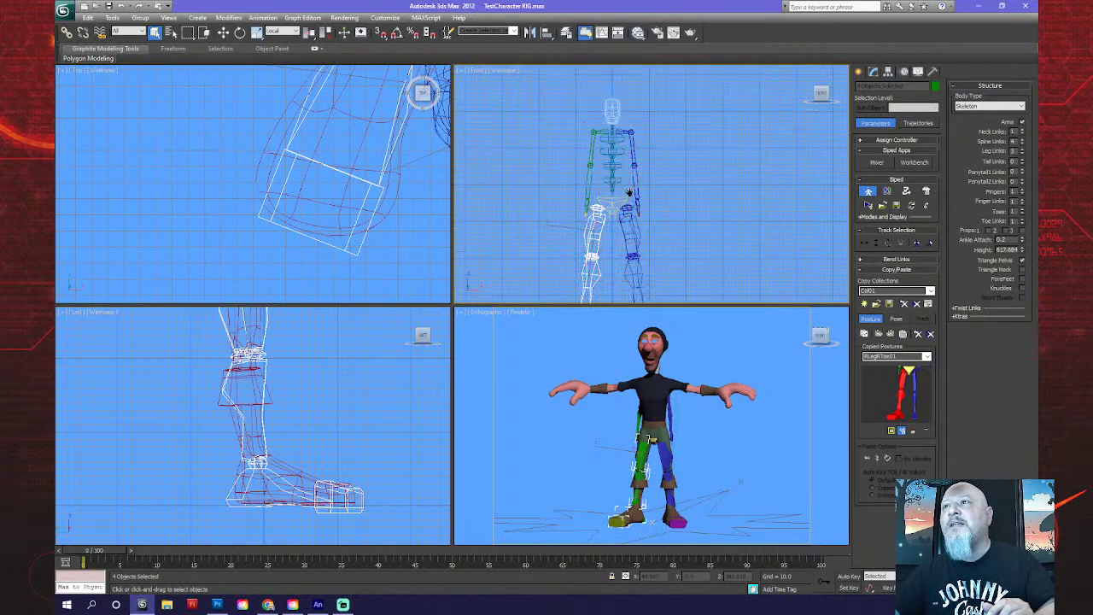
pyautogui.scroll(4, 628, 199)
pyautogui.scroll(2, 622, 175)
pyautogui.moveTo(622, 176); pyautogui.dragTo(649, 201, button='middle')
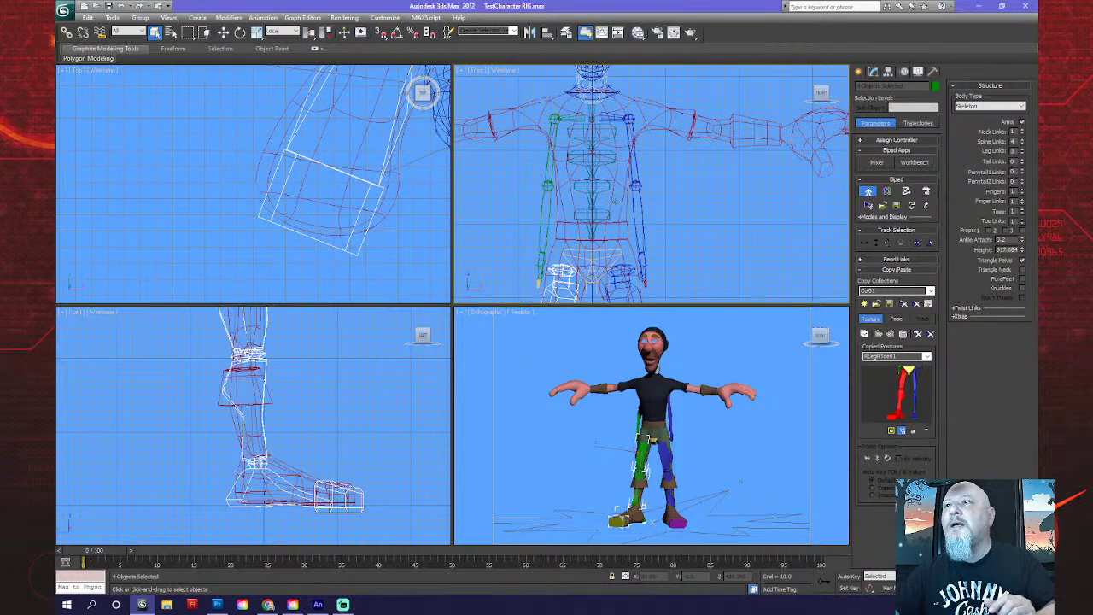
pyautogui.click(583, 135)
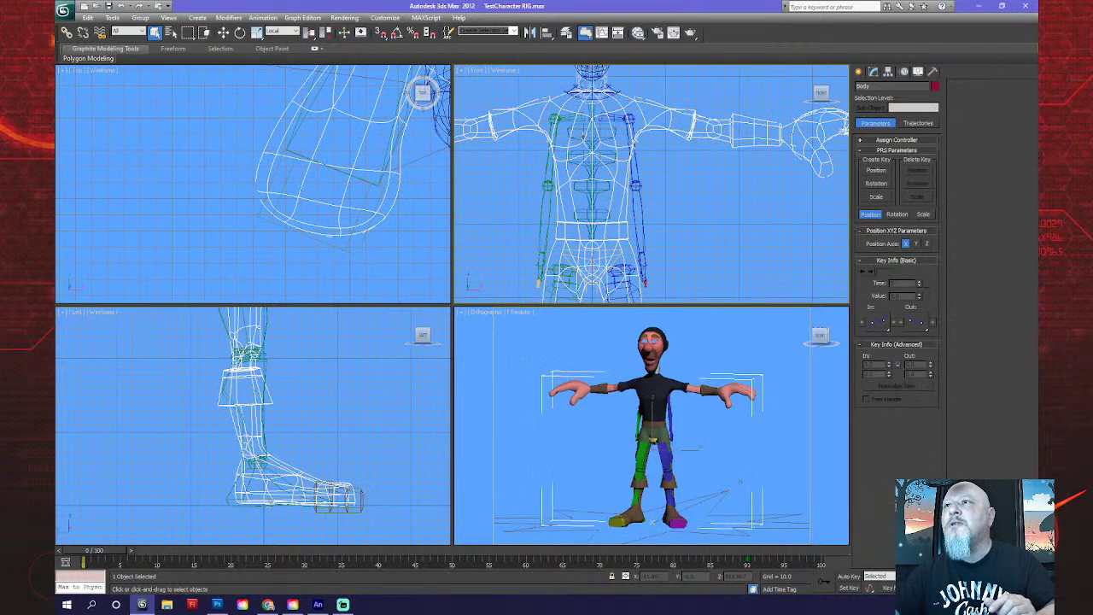
pyautogui.click(141, 32)
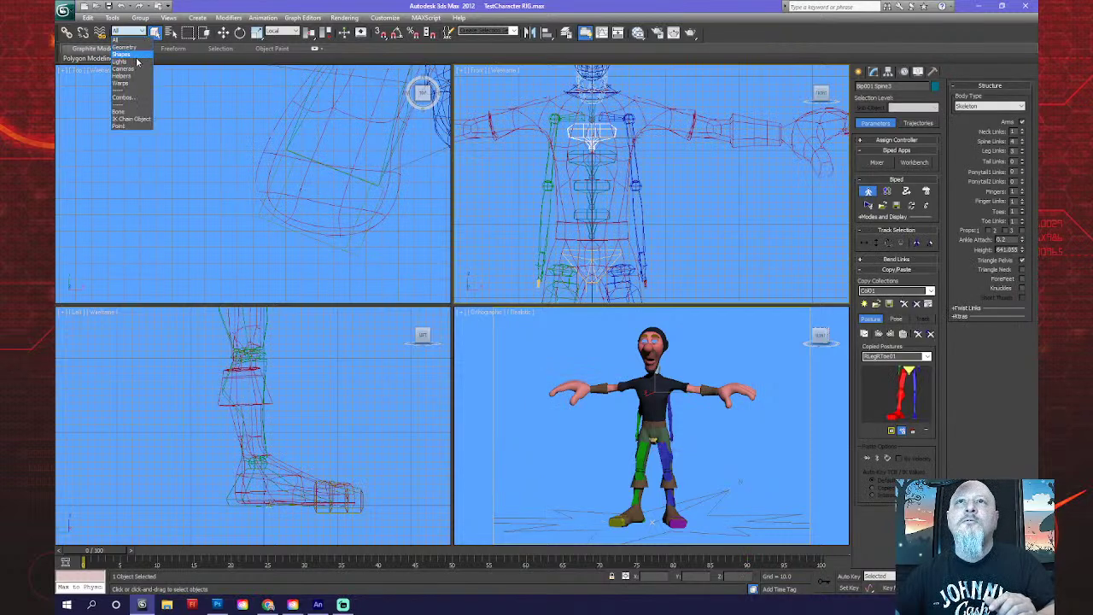
pyautogui.click(133, 112)
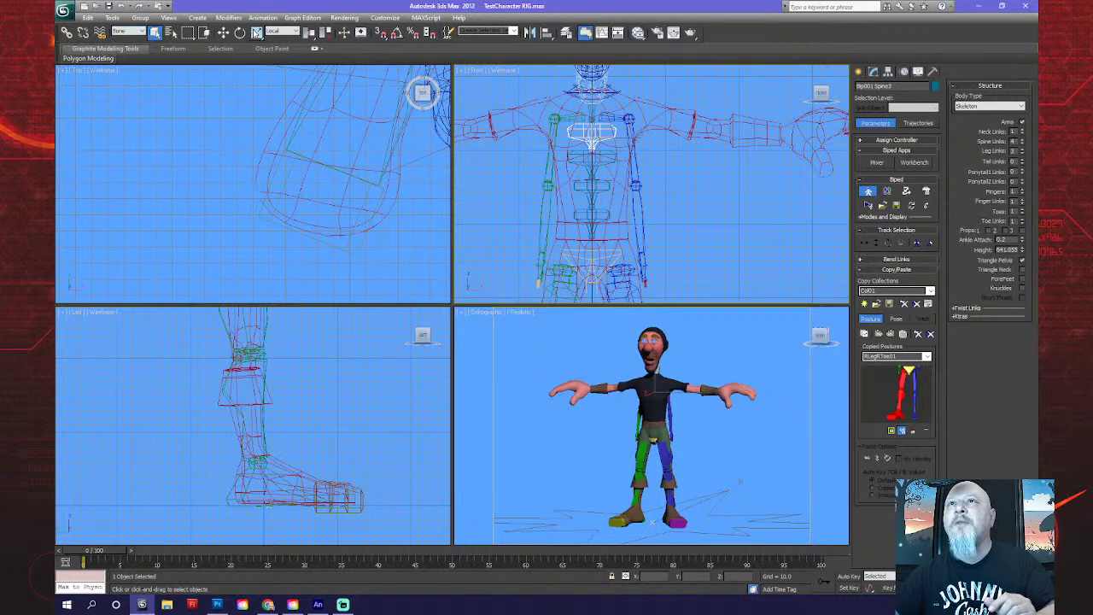
# Scale the uppermost spine bone wider and taller in the Front view to fill the character's chest.
pyautogui.click(256, 32)
pyautogui.scroll(2, 633, 179)
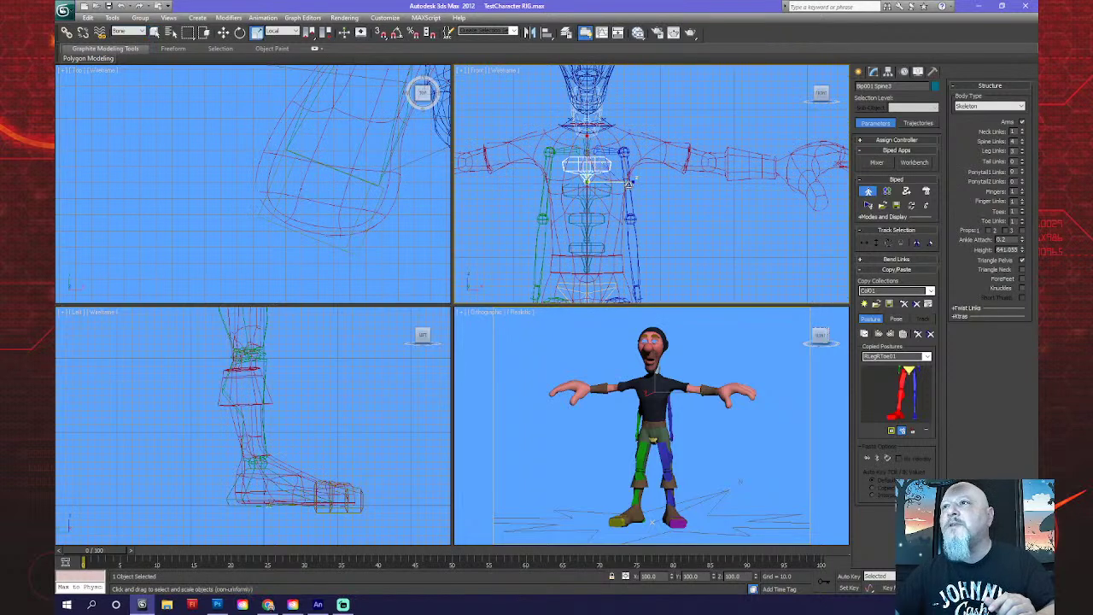
pyautogui.moveTo(629, 178); pyautogui.dragTo(656, 183)
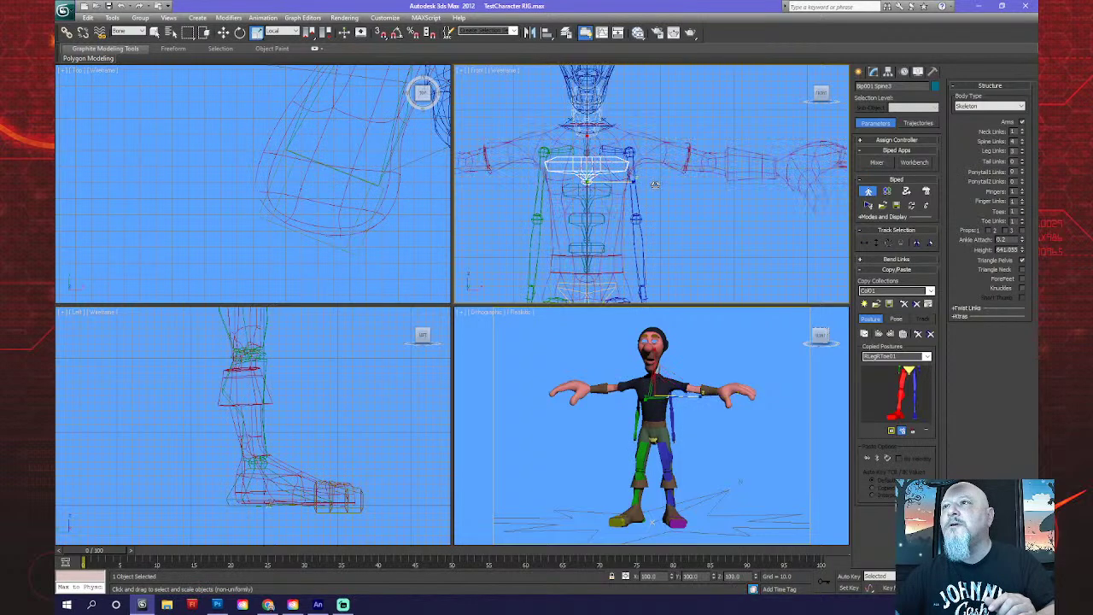
pyautogui.moveTo(587, 147)
pyautogui.mouseDown()
pyautogui.moveTo(586, 128)
pyautogui.moveTo(581, 154)
pyautogui.mouseUp()
pyautogui.click(586, 135)
pyautogui.click(583, 158)
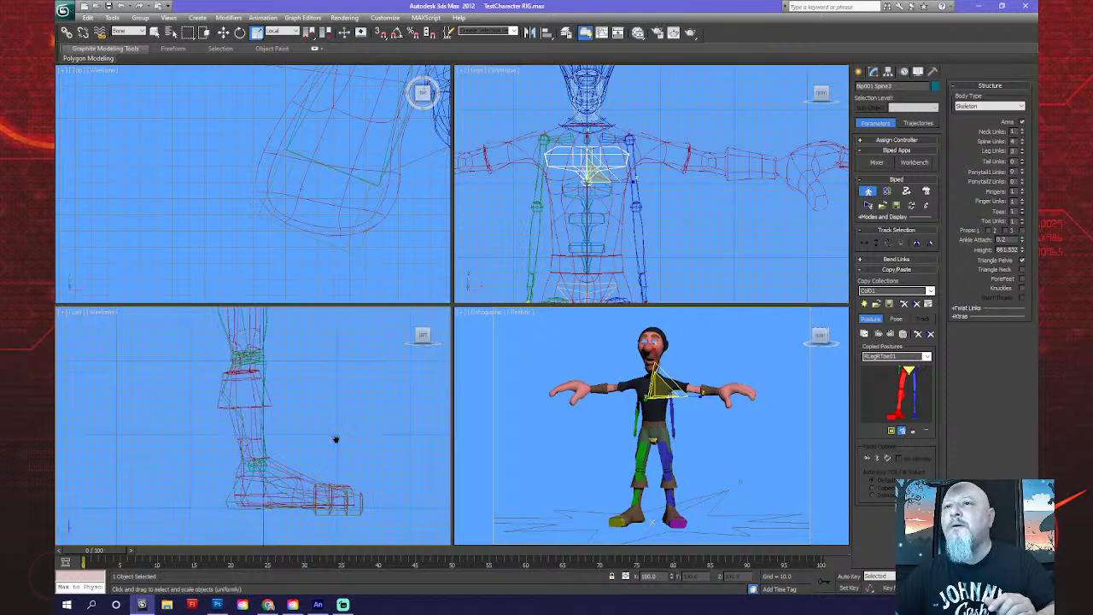
# Select the lowest spine bone in the Left view and rotate it slightly so the spine leans forward inside the torso.
pyautogui.scroll(-4, 302, 410)
pyautogui.scroll(1, 300, 441)
pyautogui.scroll(5, 307, 444)
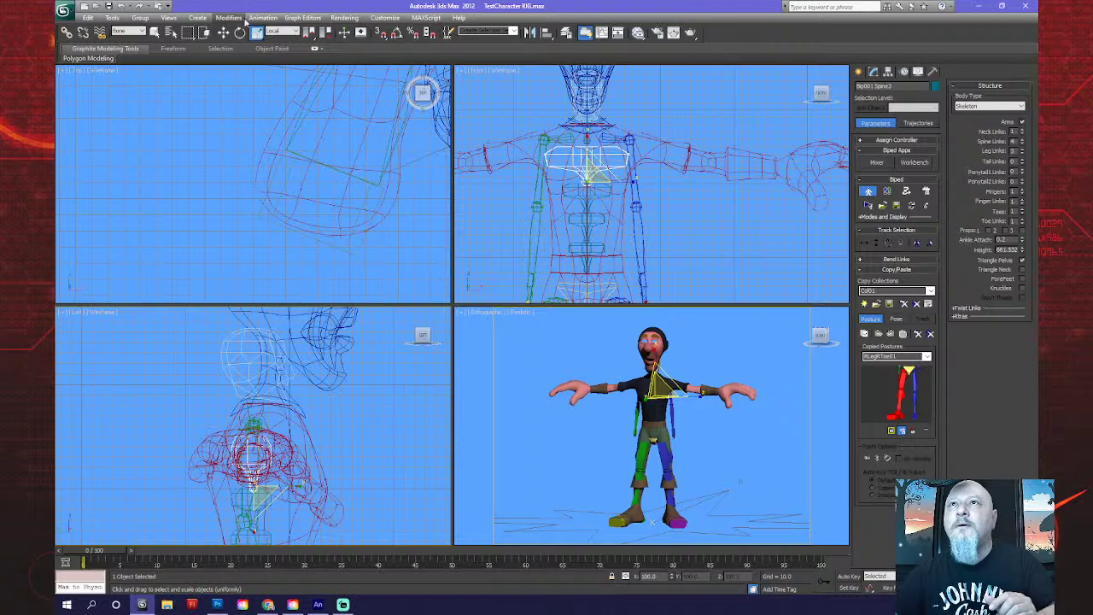
pyautogui.keyDown('alt'); pyautogui.moveTo(337, 431); pyautogui.dragTo(312, 338, button='middle'); pyautogui.keyUp('alt')
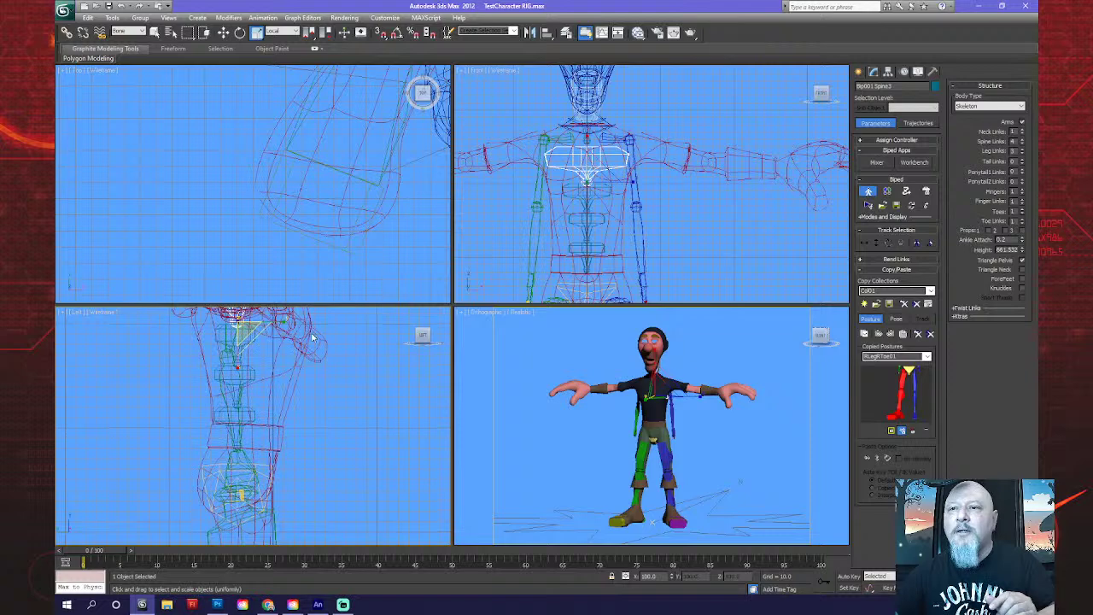
pyautogui.click(248, 415)
pyautogui.press('e')
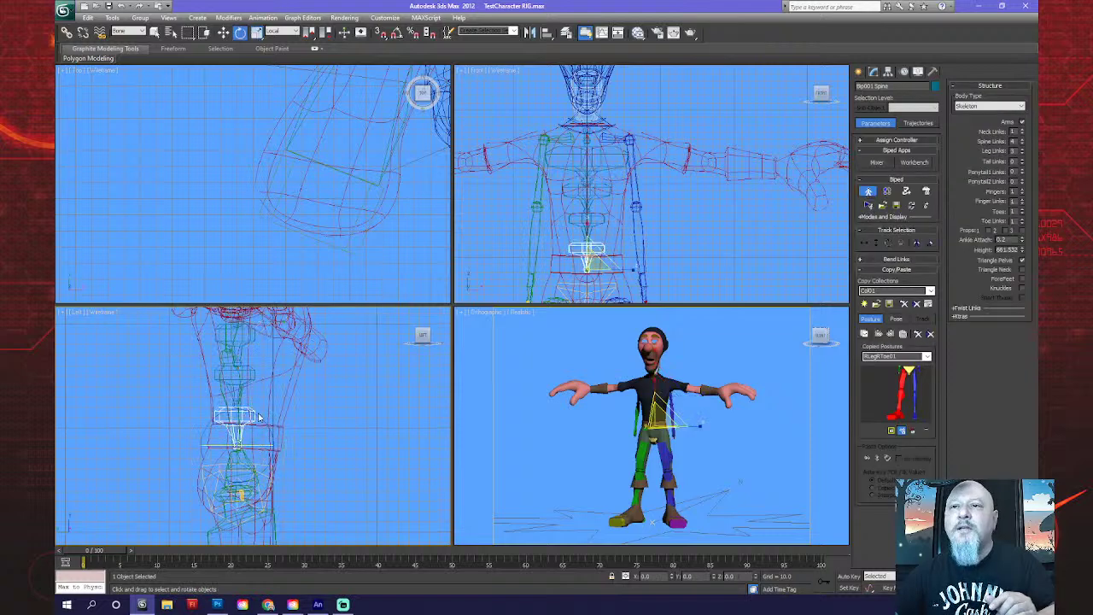
pyautogui.moveTo(259, 416); pyautogui.dragTo(256, 415)
pyautogui.keyDown('alt'); pyautogui.moveTo(289, 383); pyautogui.dragTo(316, 377, button='middle'); pyautogui.keyUp('alt')
# Scale the lowest spine bone deeper in the Left view and wider in the Front view to match the waist.
pyautogui.press('r')
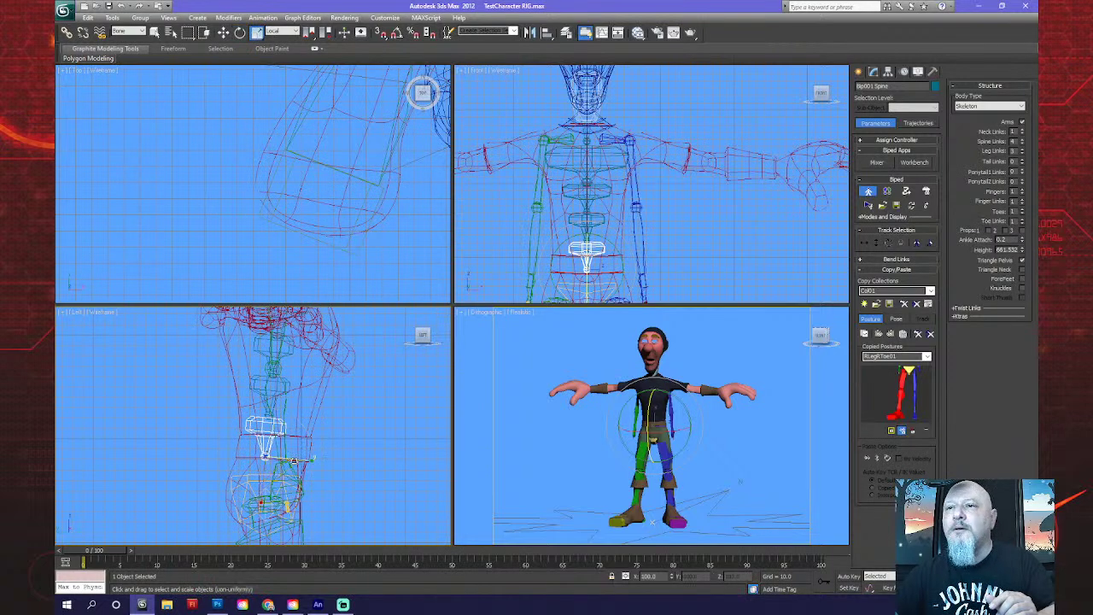
pyautogui.moveTo(298, 459); pyautogui.dragTo(307, 461)
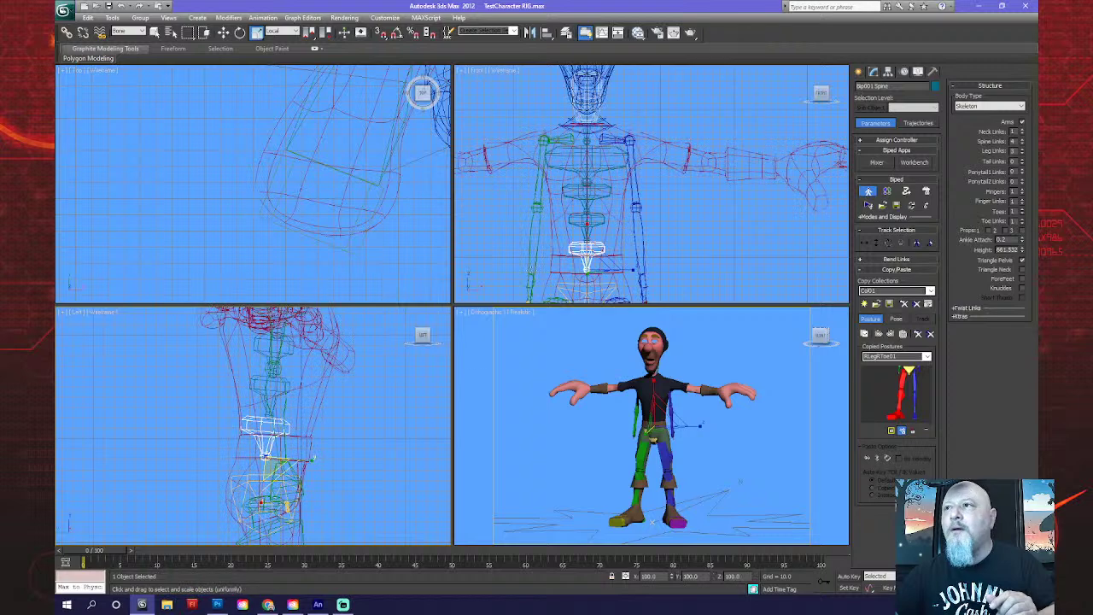
pyautogui.moveTo(624, 272); pyautogui.dragTo(643, 270)
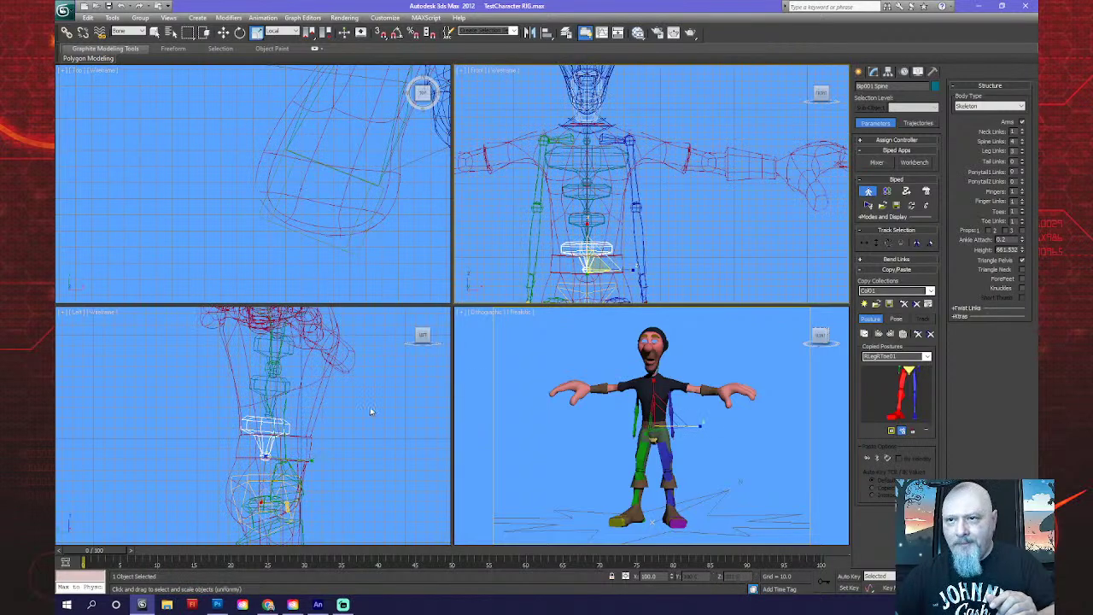
# Move the lowest spine bone slightly forward in the Left view and scale it deeper again to fill the waist.
pyautogui.click(222, 32)
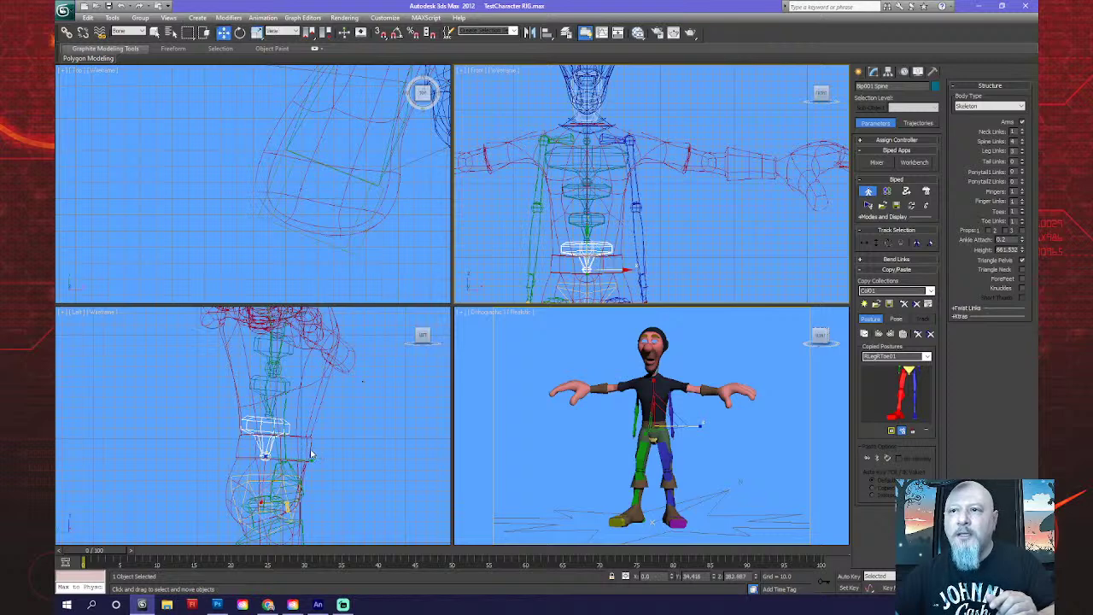
pyautogui.click(293, 452)
pyautogui.moveTo(293, 453); pyautogui.dragTo(297, 453)
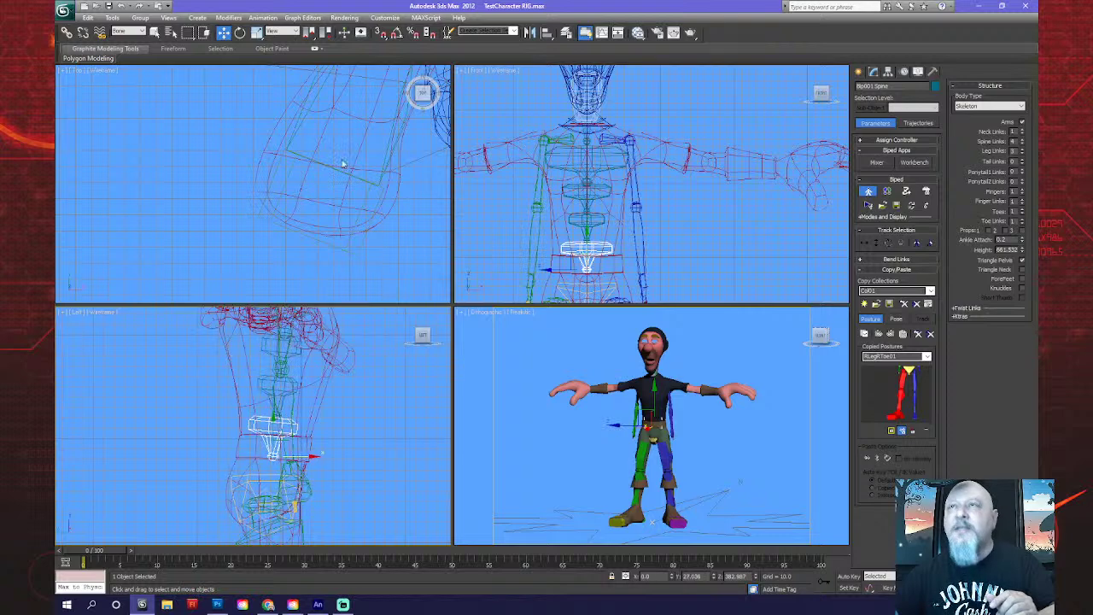
pyautogui.click(256, 31)
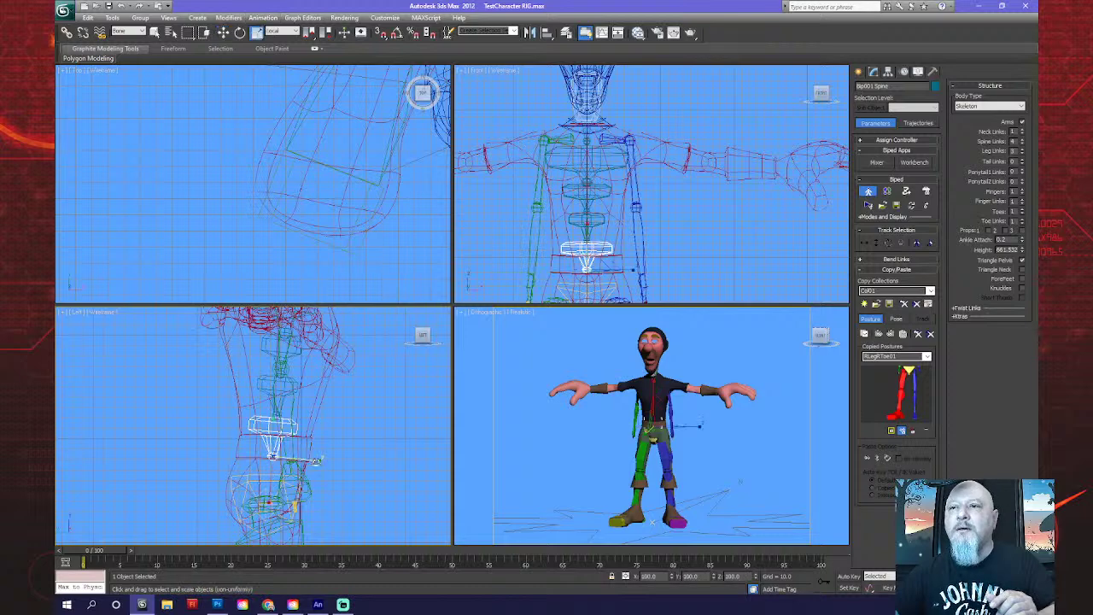
pyautogui.moveTo(316, 461); pyautogui.dragTo(319, 459)
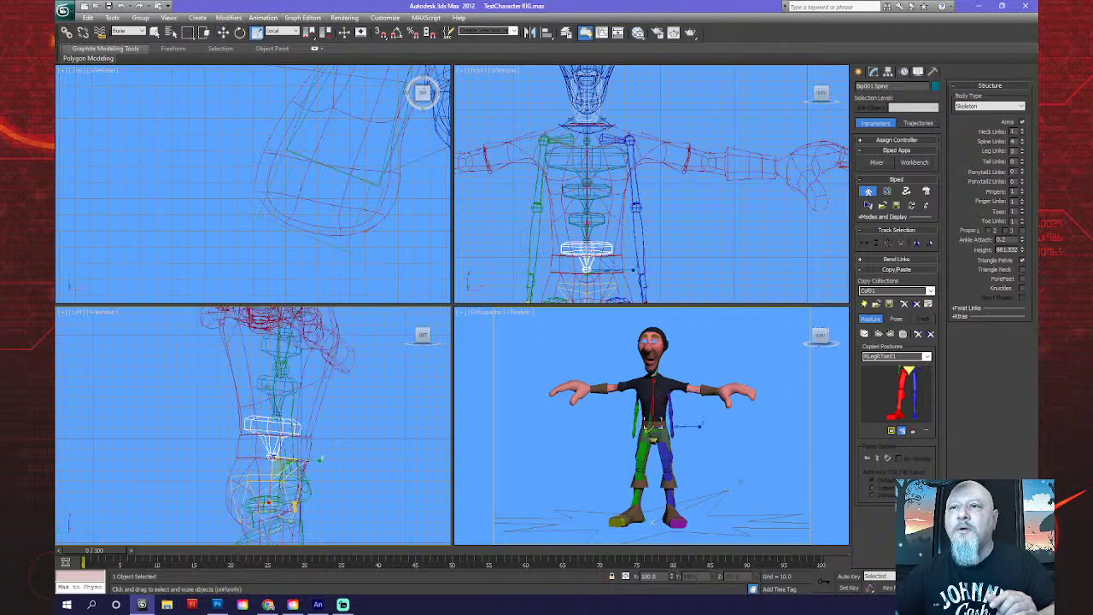
# Scale the second-lowest spine bone deeper in the Left view and wider in the Front view to fit the torso.
pyautogui.click(283, 385)
pyautogui.moveTo(335, 420)
pyautogui.mouseDown()
pyautogui.moveTo(362, 426)
pyautogui.moveTo(337, 420)
pyautogui.mouseUp()
pyautogui.scroll(2, 597, 239)
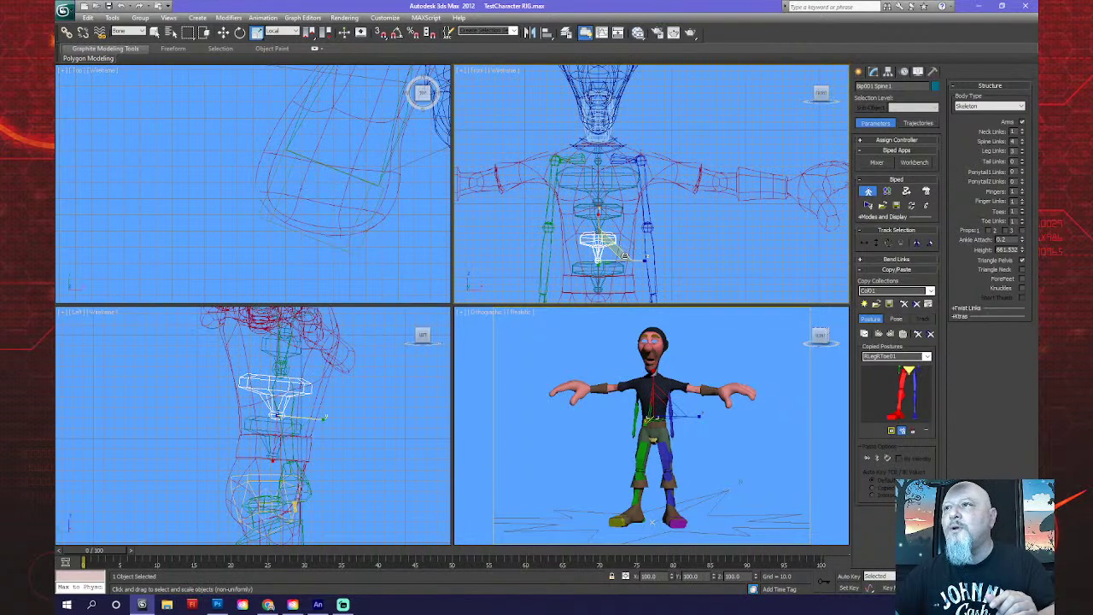
pyautogui.moveTo(635, 260); pyautogui.dragTo(655, 229)
# Scale the third spine bone wider, and scale the uppermost spine bone taller in the Front view to fit the chest.
pyautogui.click(608, 209)
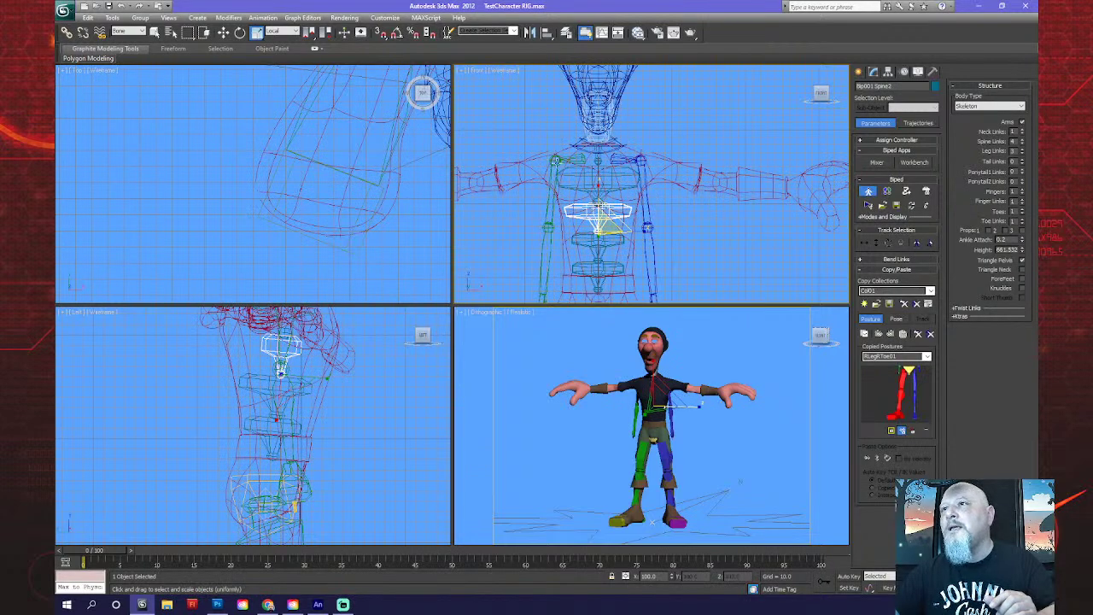
pyautogui.click(576, 174)
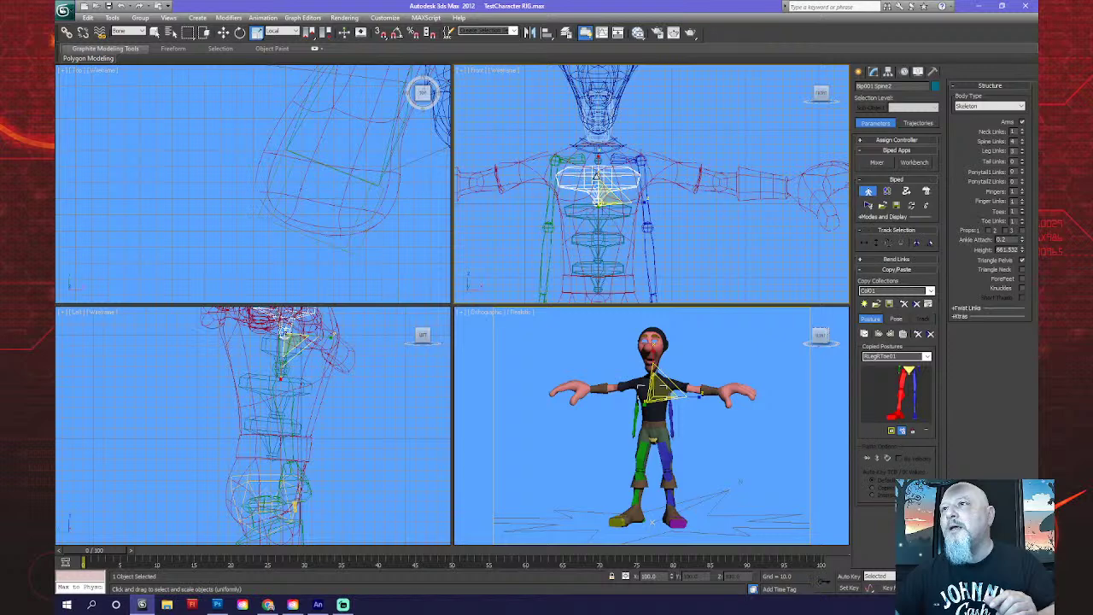
pyautogui.moveTo(599, 167); pyautogui.dragTo(597, 154)
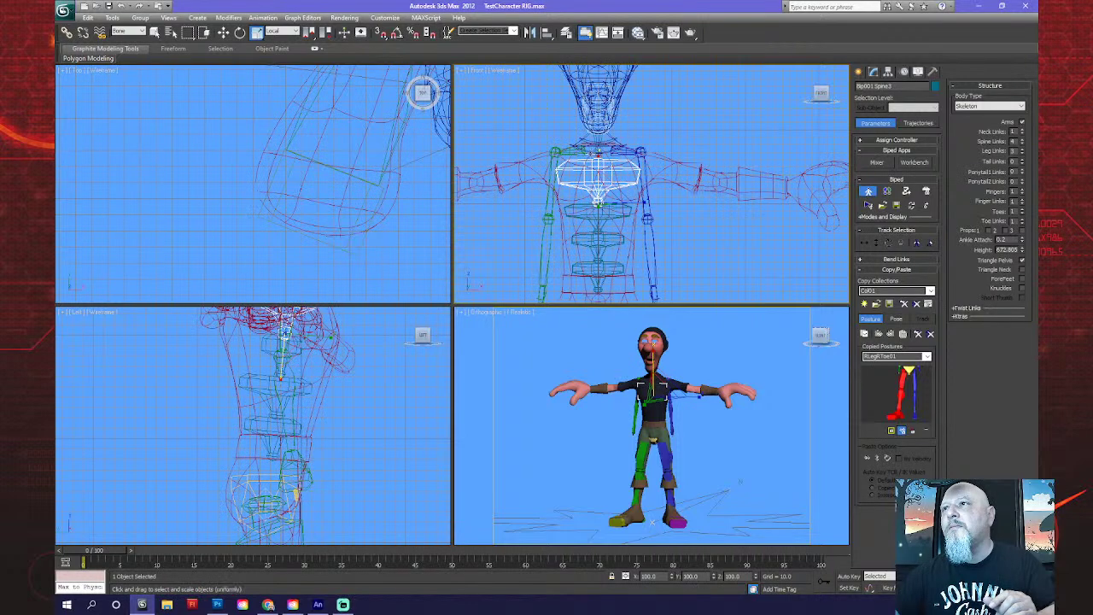
# Rotate the right clavicle downward and swing the right upper arm outward toward the mesh's arm in the Front view.
pyautogui.click(567, 152)
pyautogui.click(240, 33)
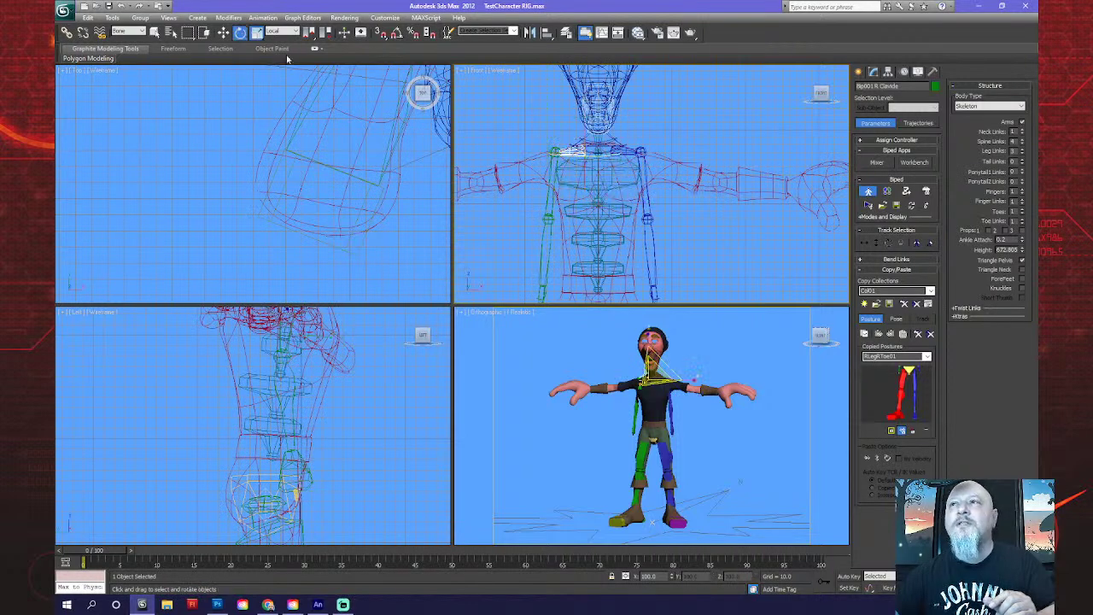
pyautogui.moveTo(556, 133); pyautogui.dragTo(577, 162)
pyautogui.click(555, 167)
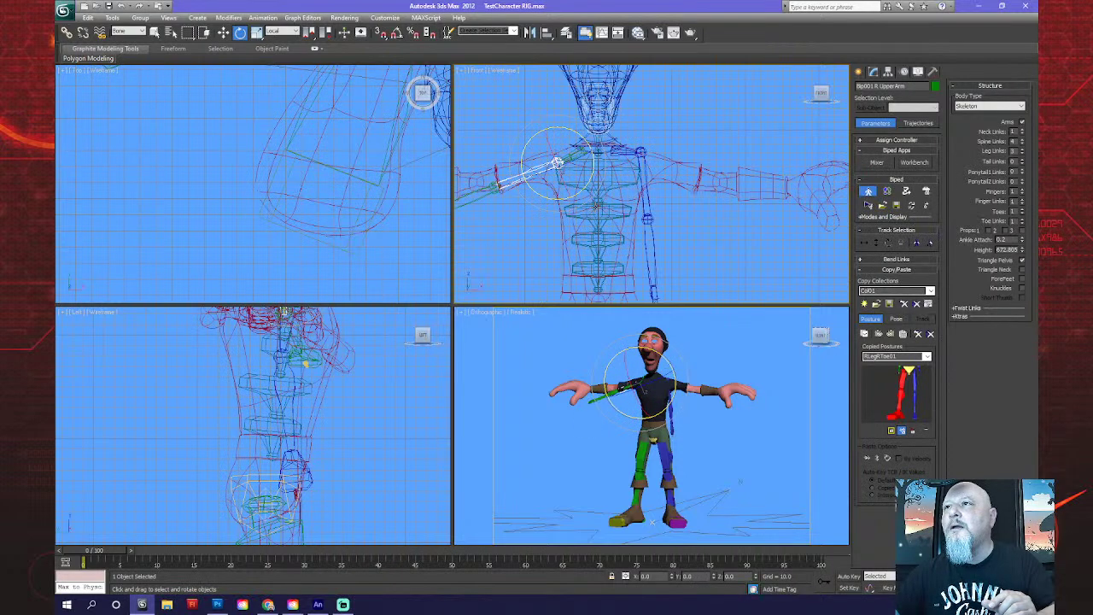
# Scale the uppermost spine bone slightly shorter in the Front view to lower the shoulders.
pyautogui.click(598, 177)
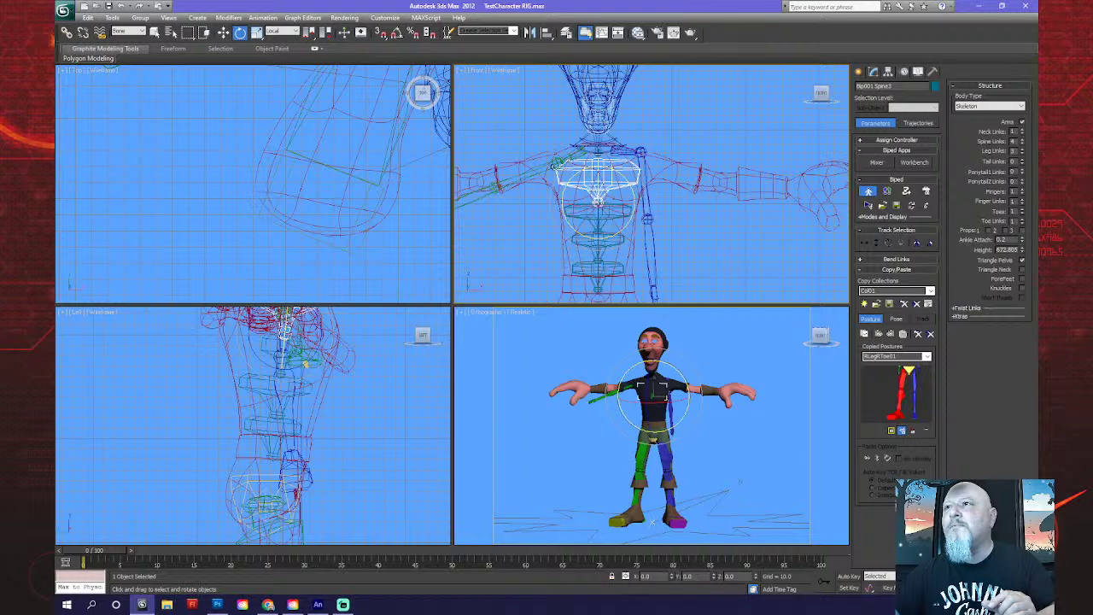
pyautogui.click(257, 33)
pyautogui.moveTo(600, 159); pyautogui.dragTo(600, 159)
# Rotate the right clavicle slightly upward and scale it longer toward the mesh's shoulder.
pyautogui.click(587, 151)
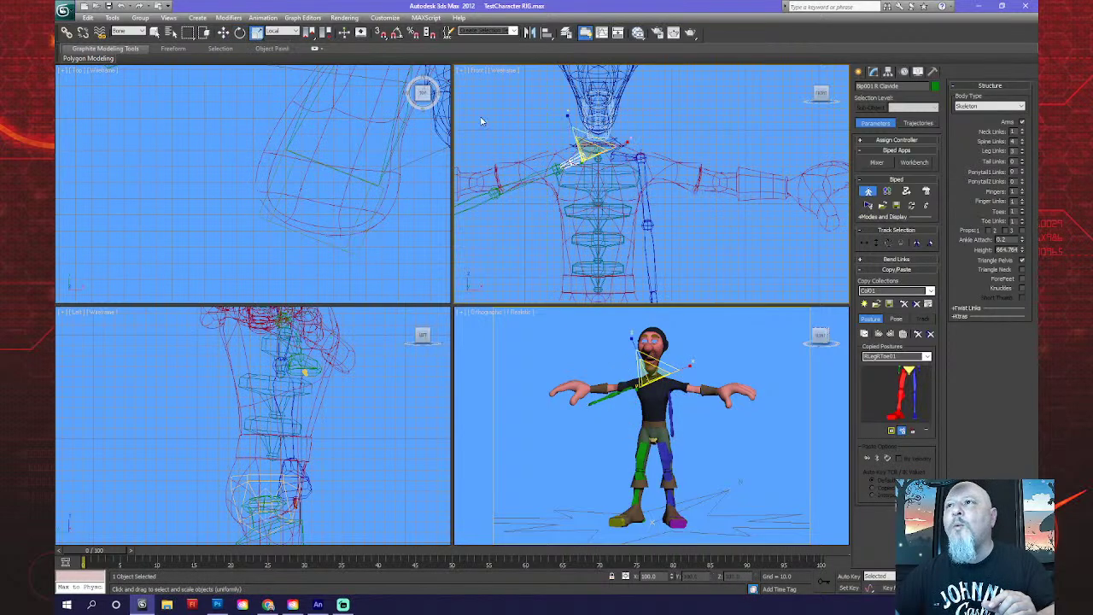
pyautogui.click(240, 32)
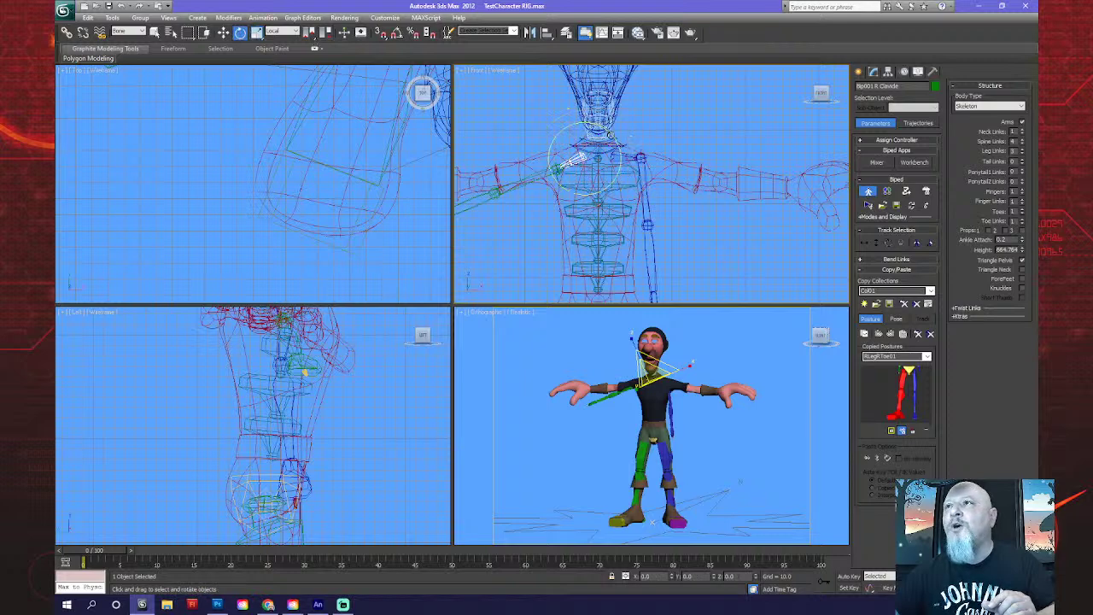
pyautogui.moveTo(609, 135); pyautogui.dragTo(617, 147)
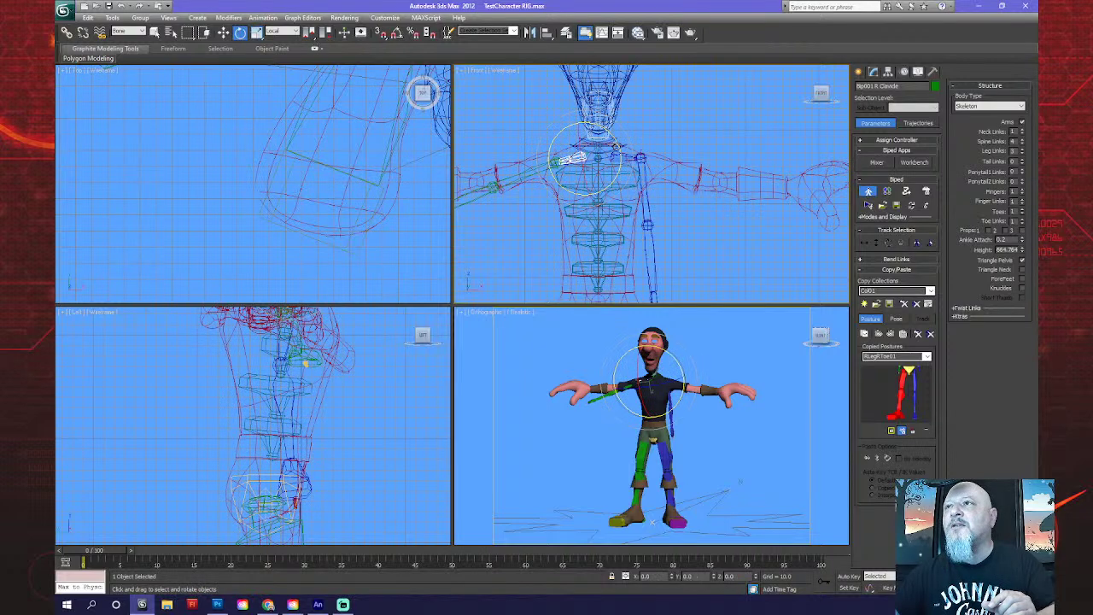
pyautogui.click(256, 33)
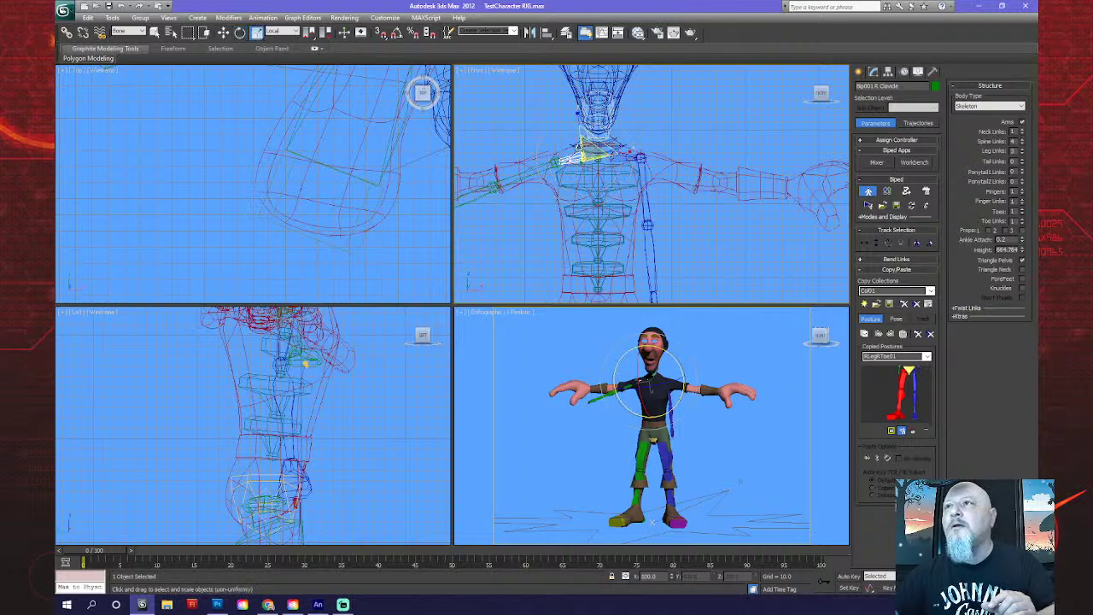
pyautogui.moveTo(636, 155); pyautogui.dragTo(547, 183)
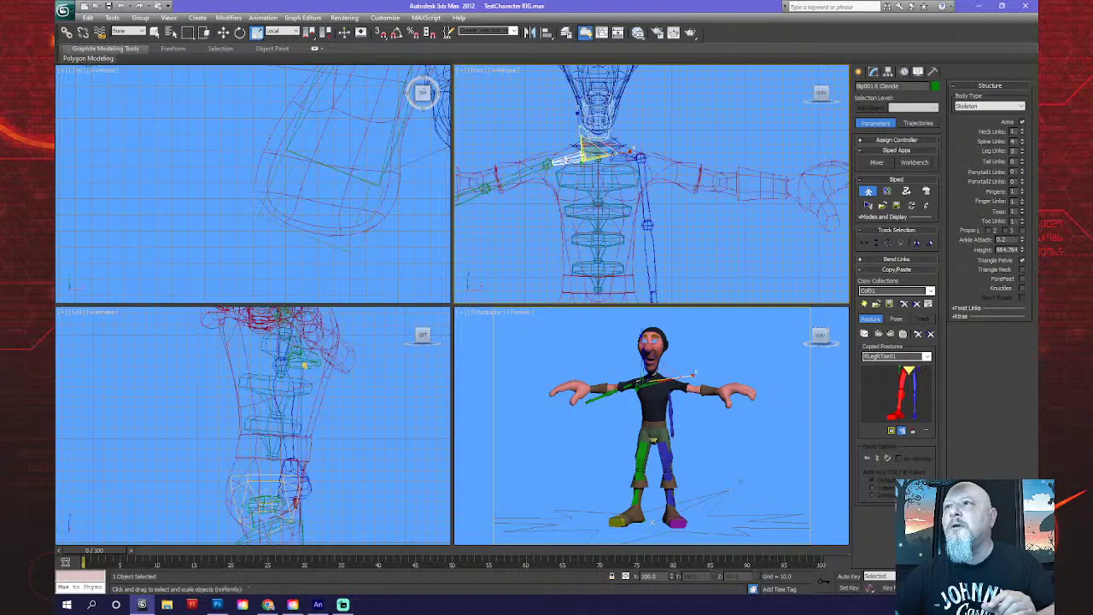
# Scale the right upper arm thicker and rotate it slightly upward in the Front view to follow the mesh's arm.
pyautogui.click(530, 171)
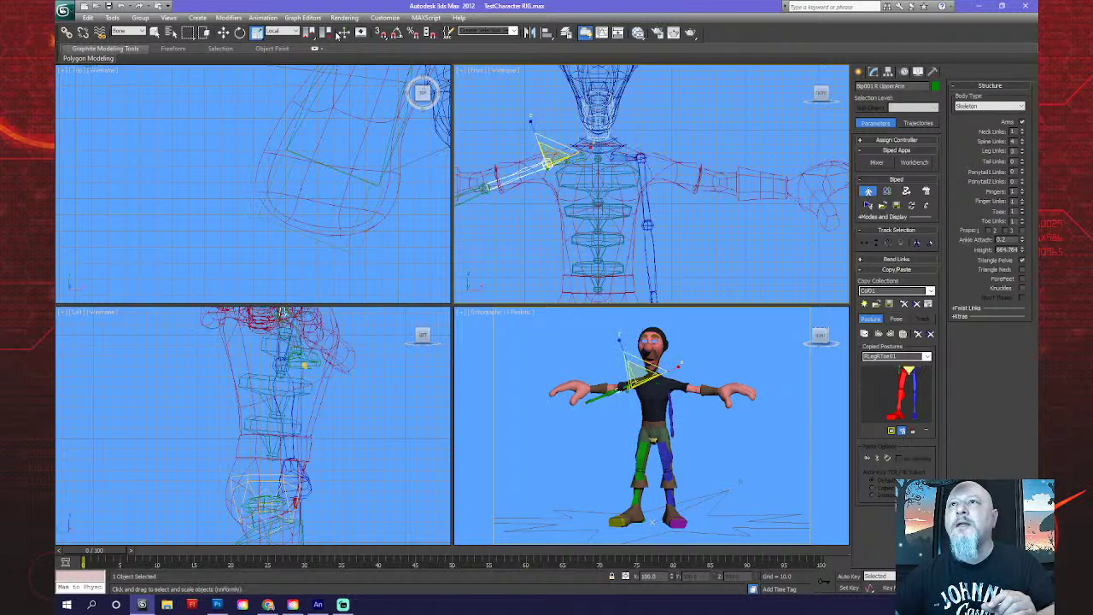
pyautogui.moveTo(544, 147); pyautogui.dragTo(570, 159)
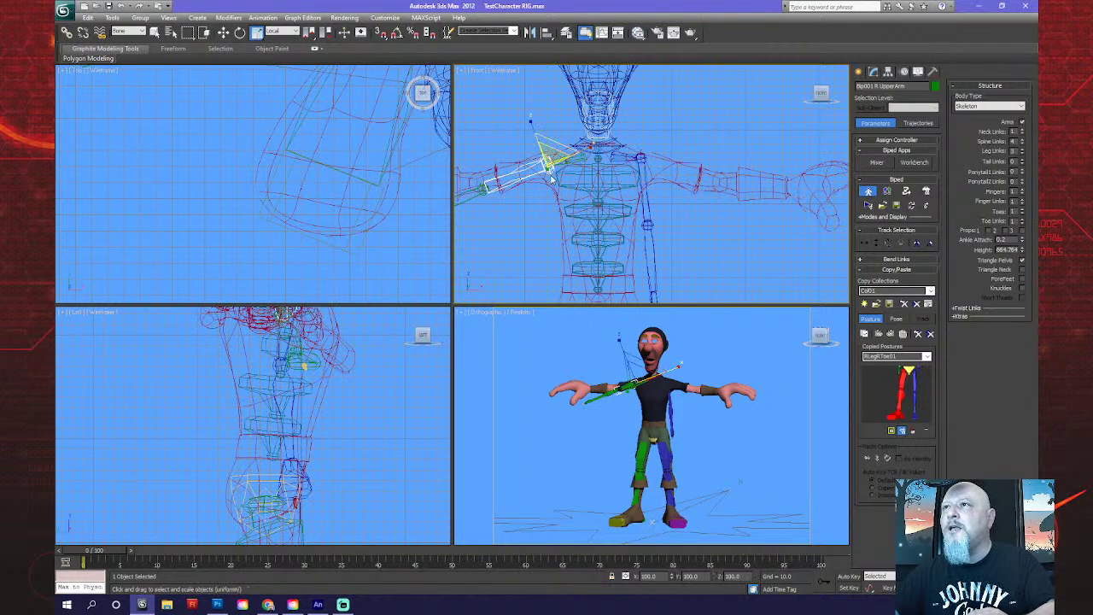
pyautogui.press('e')
pyautogui.moveTo(563, 194); pyautogui.dragTo(642, 161, button='middle')
pyautogui.moveTo(639, 150); pyautogui.dragTo(640, 156)
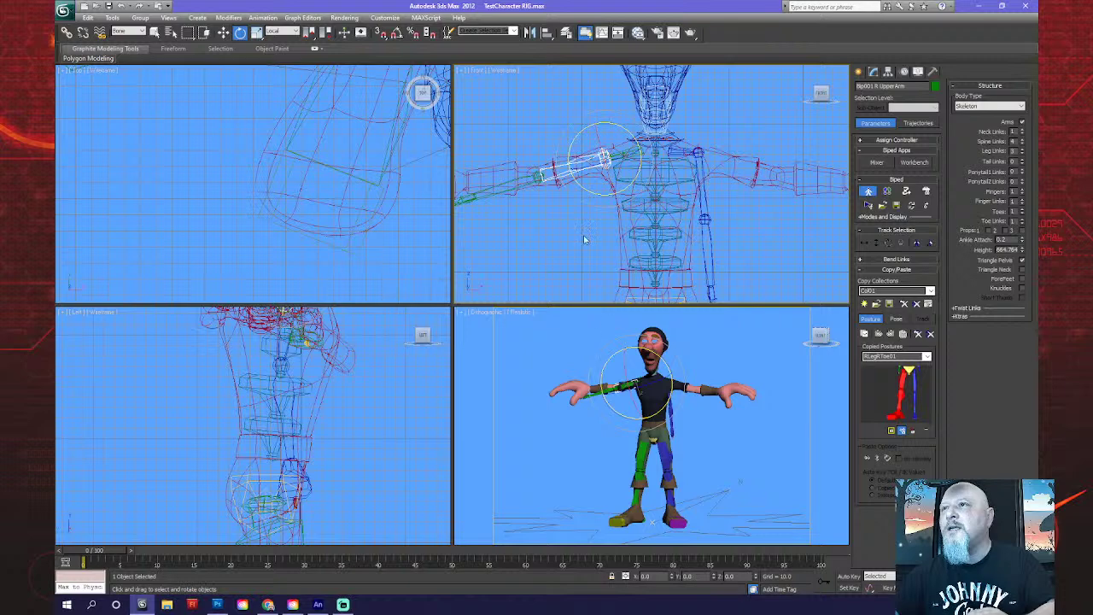
# Try to rotate the right forearm in the Front view to line it up with the mesh's forearm.
pyautogui.moveTo(584, 240); pyautogui.dragTo(668, 255, button='middle')
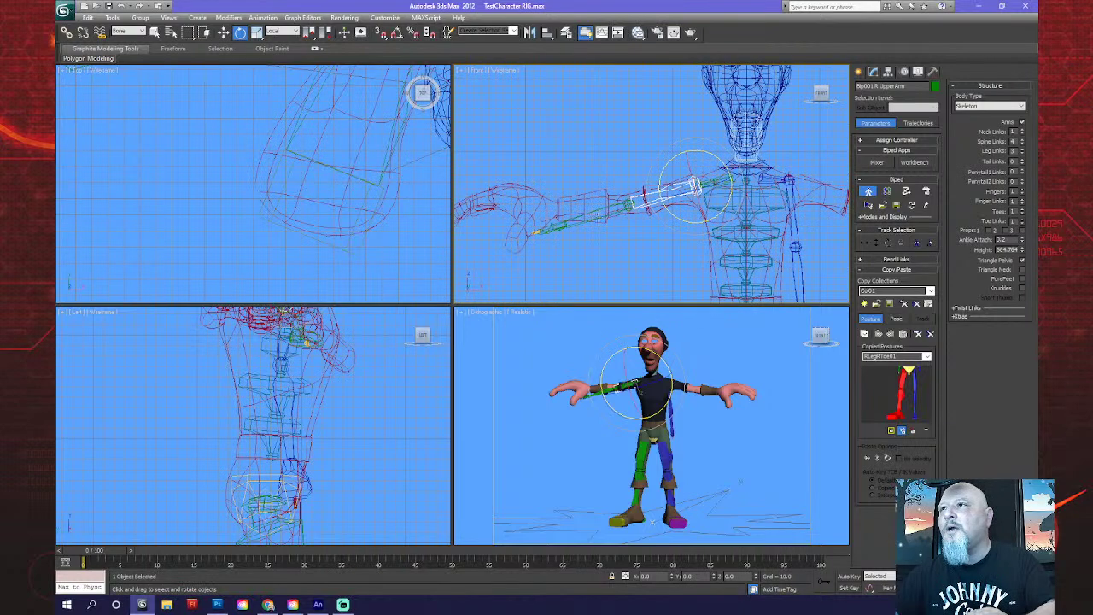
pyautogui.click(596, 212)
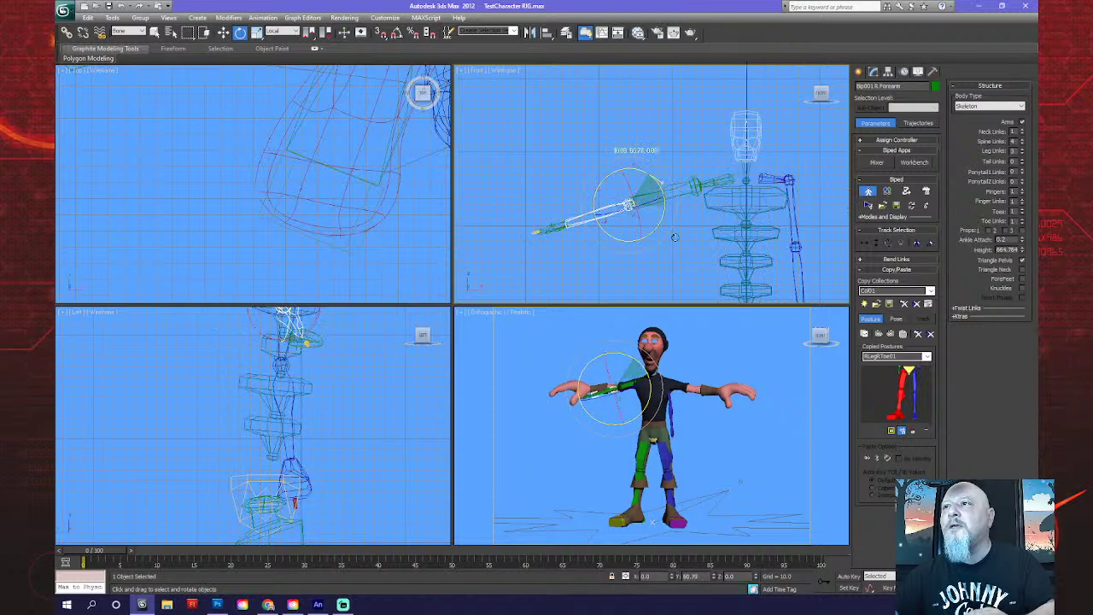
pyautogui.moveTo(628, 185); pyautogui.dragTo(629, 203)
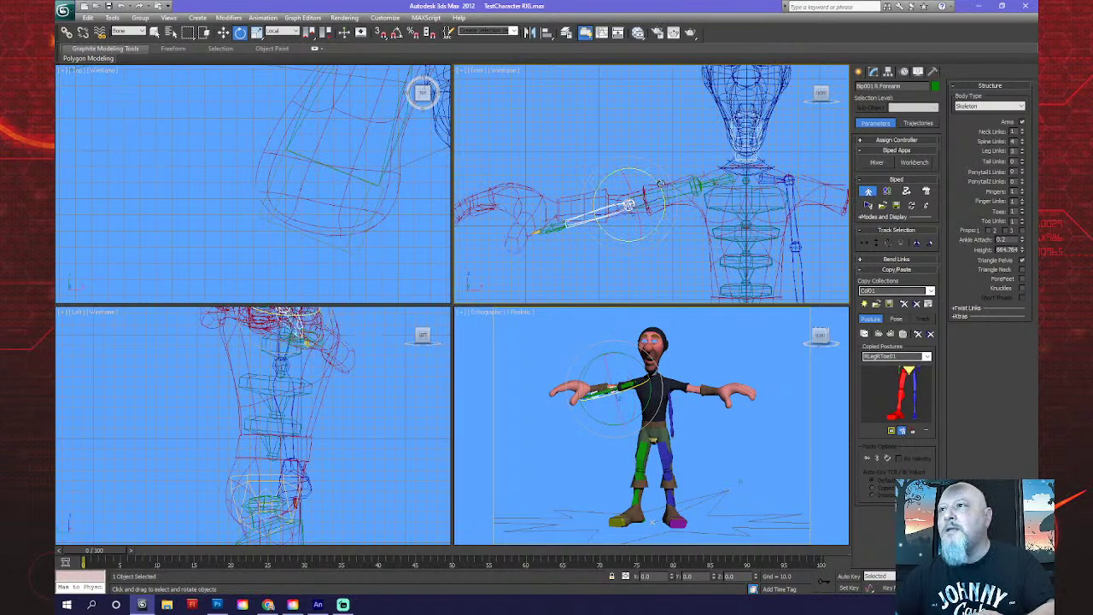
# Rotate the right upper arm further upward and the right clavicle slightly downward in the Front view.
pyautogui.click(687, 190)
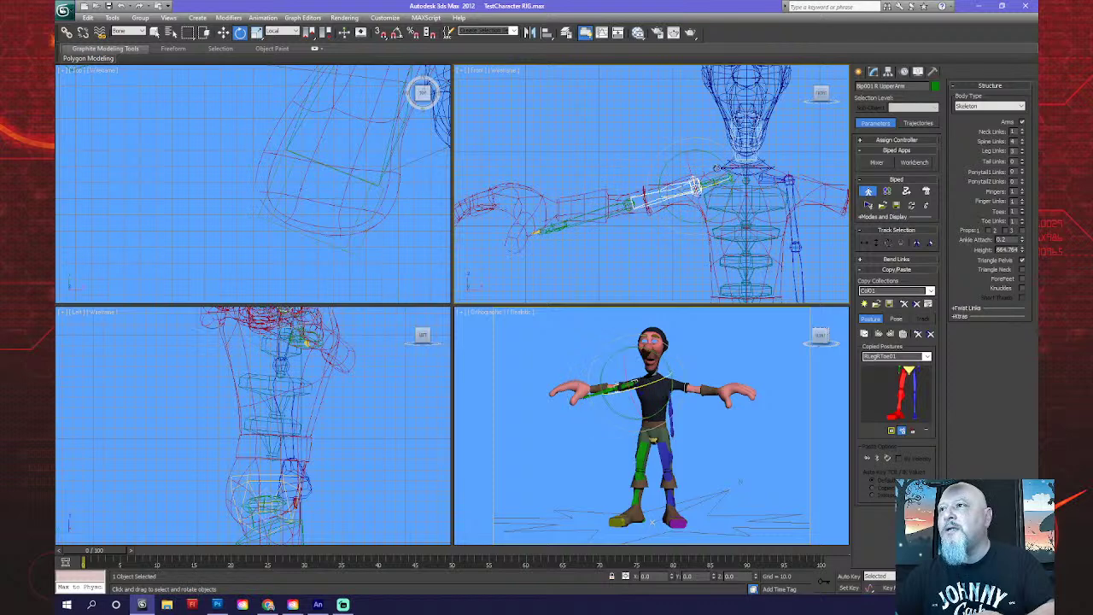
pyautogui.moveTo(718, 167); pyautogui.dragTo(721, 160)
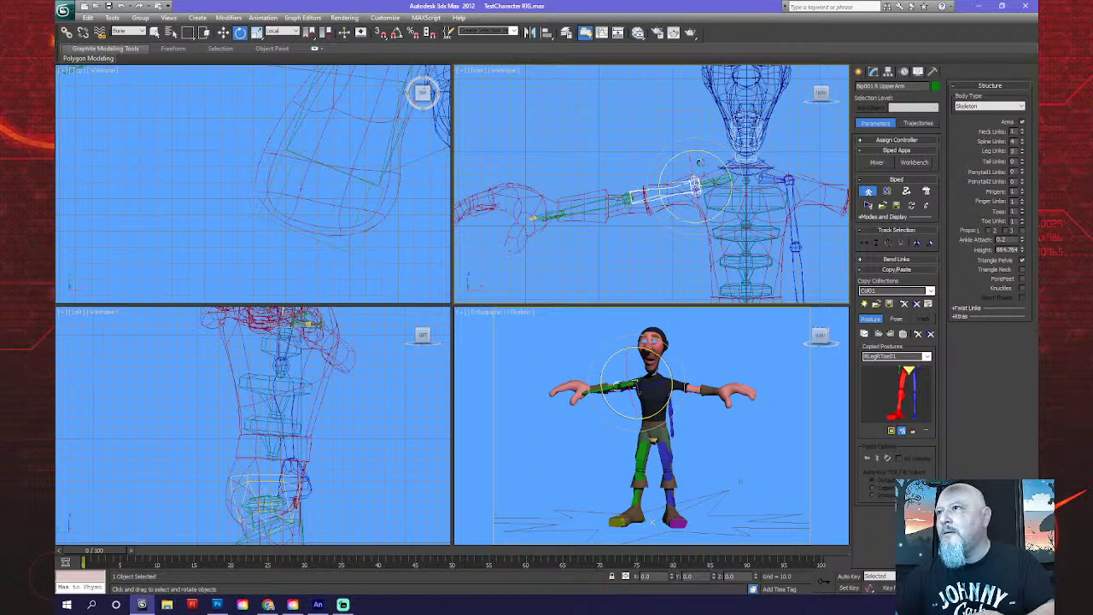
pyautogui.click(713, 181)
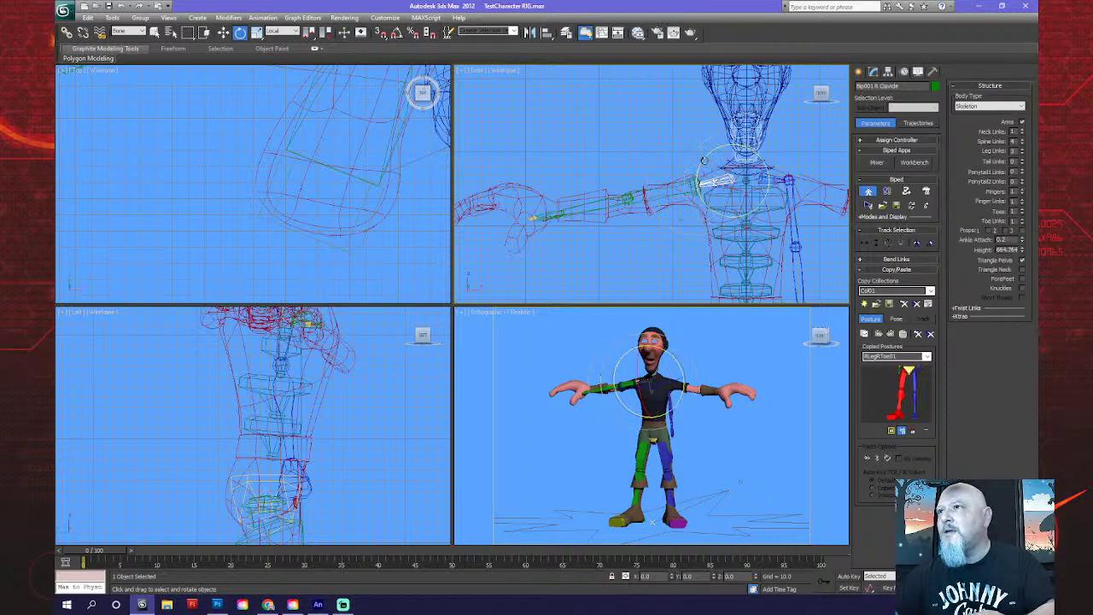
pyautogui.moveTo(707, 160)
pyautogui.mouseDown()
pyautogui.moveTo(701, 167)
pyautogui.moveTo(717, 164)
pyautogui.mouseUp()
# Fine-tune the rotation of the right clavicle and upper arm in the Front view to center the arm bones in the mesh.
pyautogui.click(698, 184)
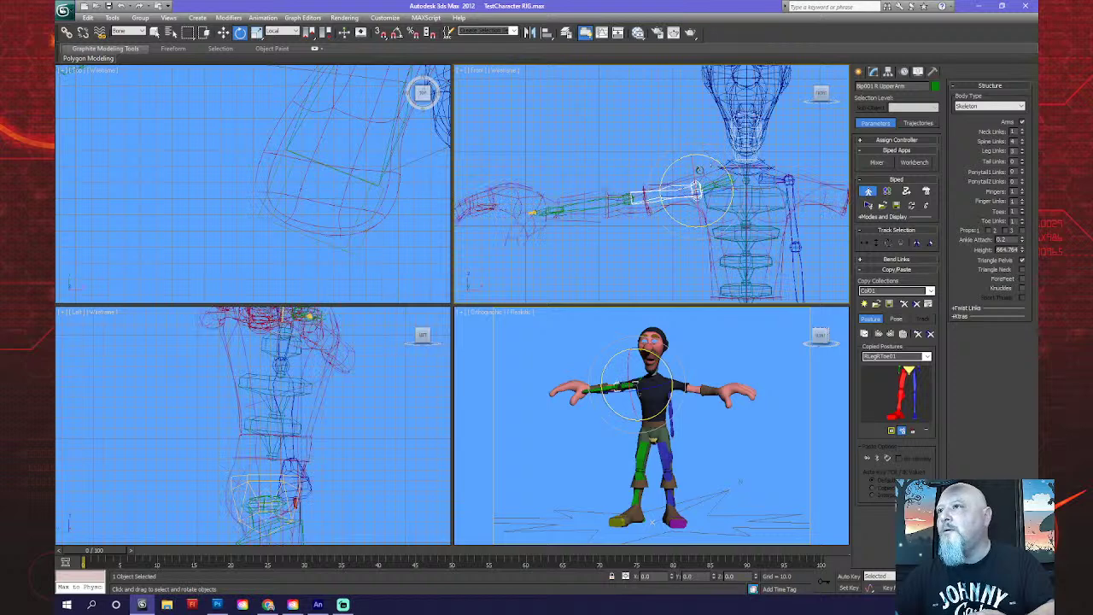
pyautogui.click(717, 181)
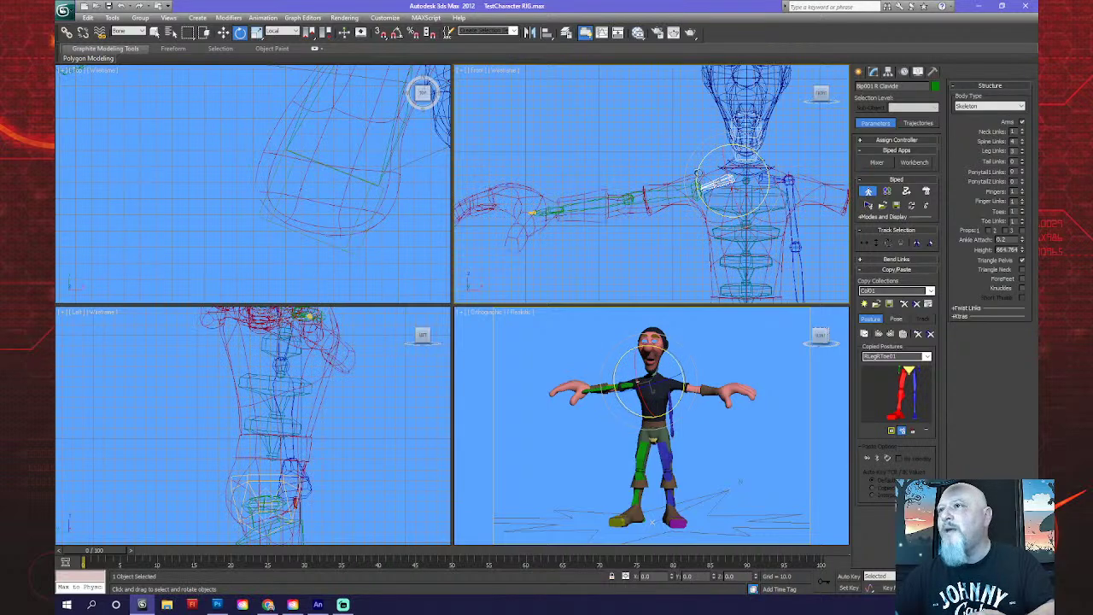
pyautogui.moveTo(705, 158); pyautogui.dragTo(701, 162)
pyautogui.click(666, 191)
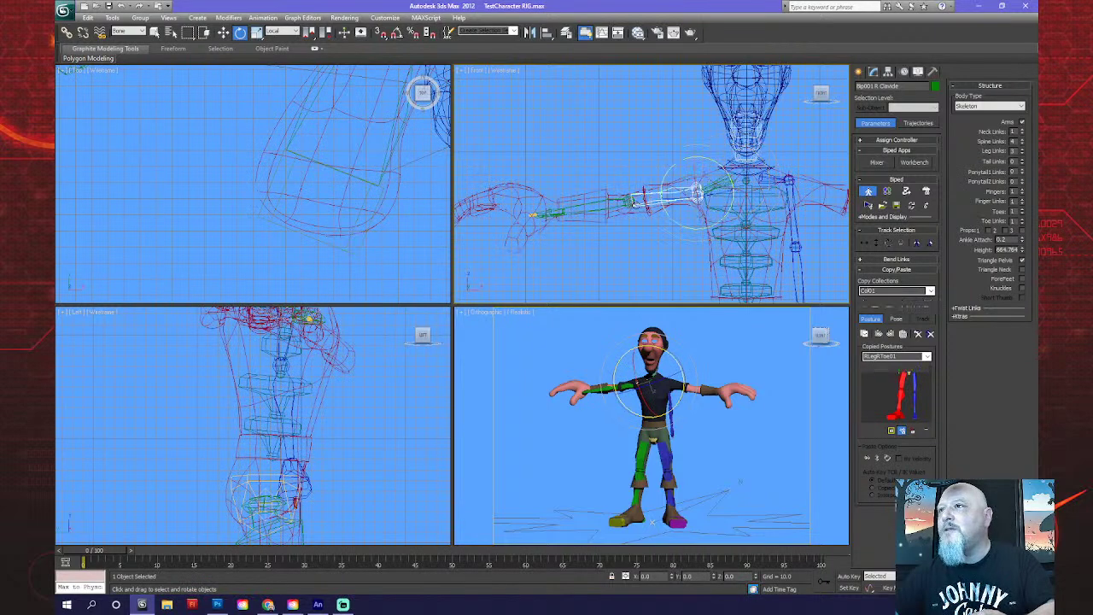
pyautogui.moveTo(675, 165); pyautogui.dragTo(671, 166)
# Scale the third spine bone deeper in the Left view and rotate it slightly backward to center the upper body in the mesh.
pyautogui.scroll(-6, 319, 181)
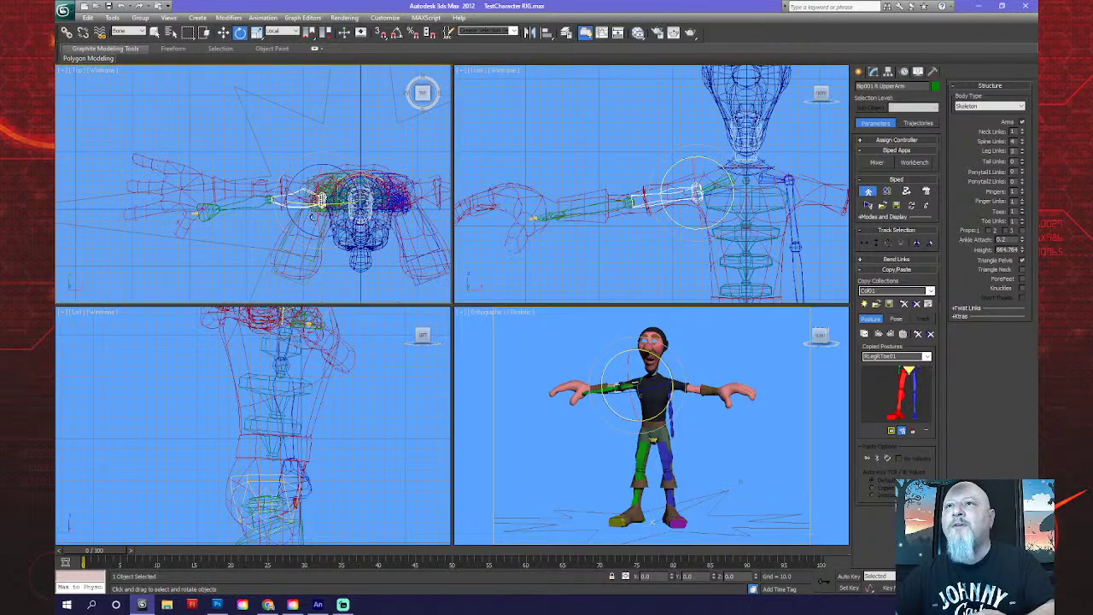
pyautogui.scroll(5, 312, 215)
pyautogui.scroll(4, 298, 341)
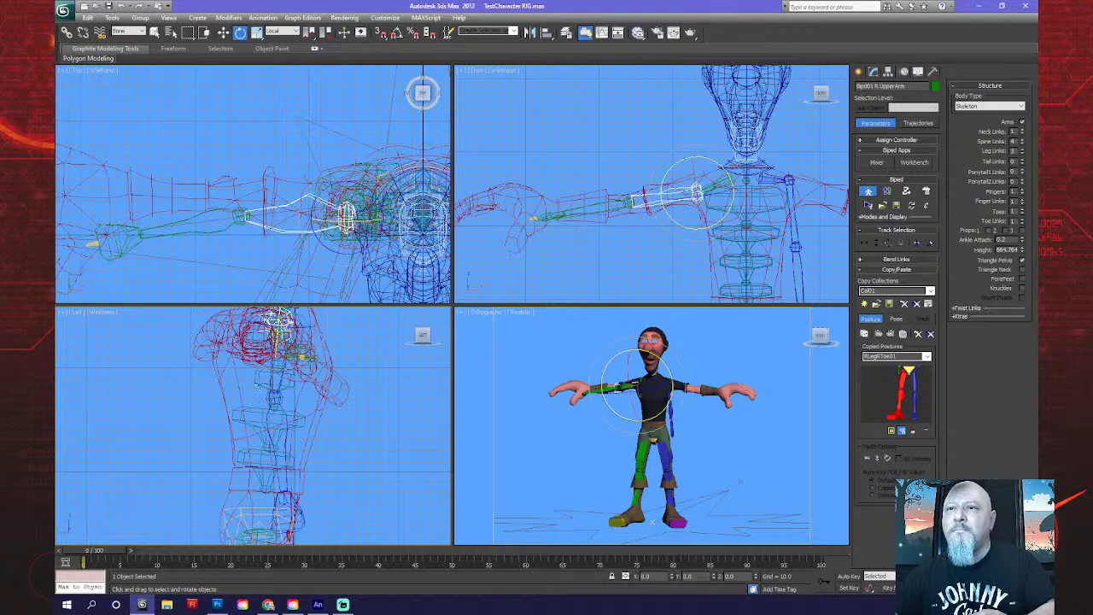
pyautogui.click(259, 387)
pyautogui.press('r')
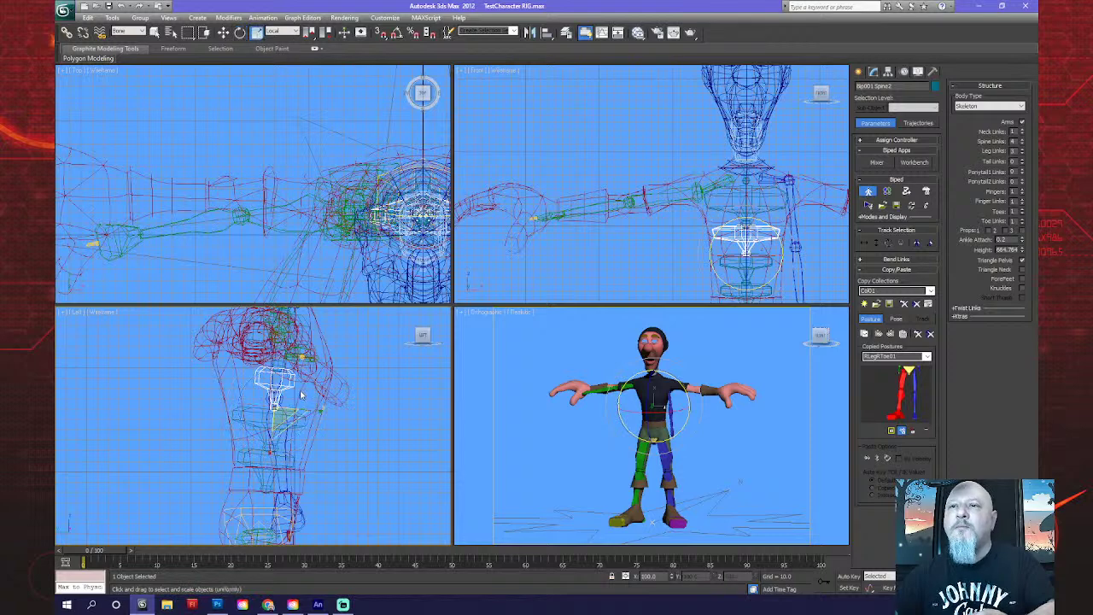
pyautogui.moveTo(319, 410); pyautogui.dragTo(343, 409)
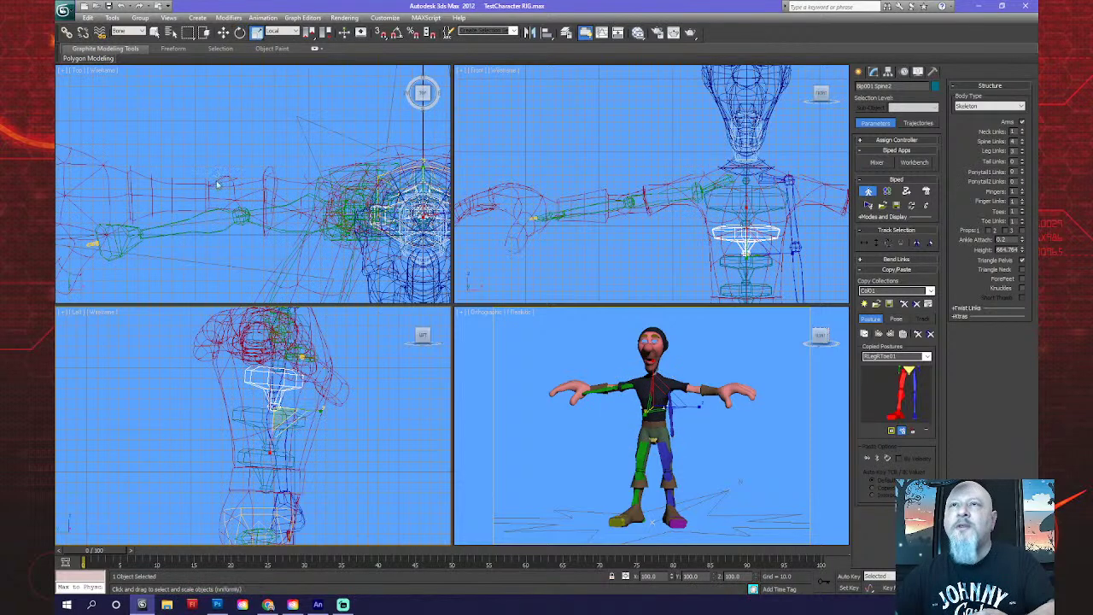
pyautogui.press('e')
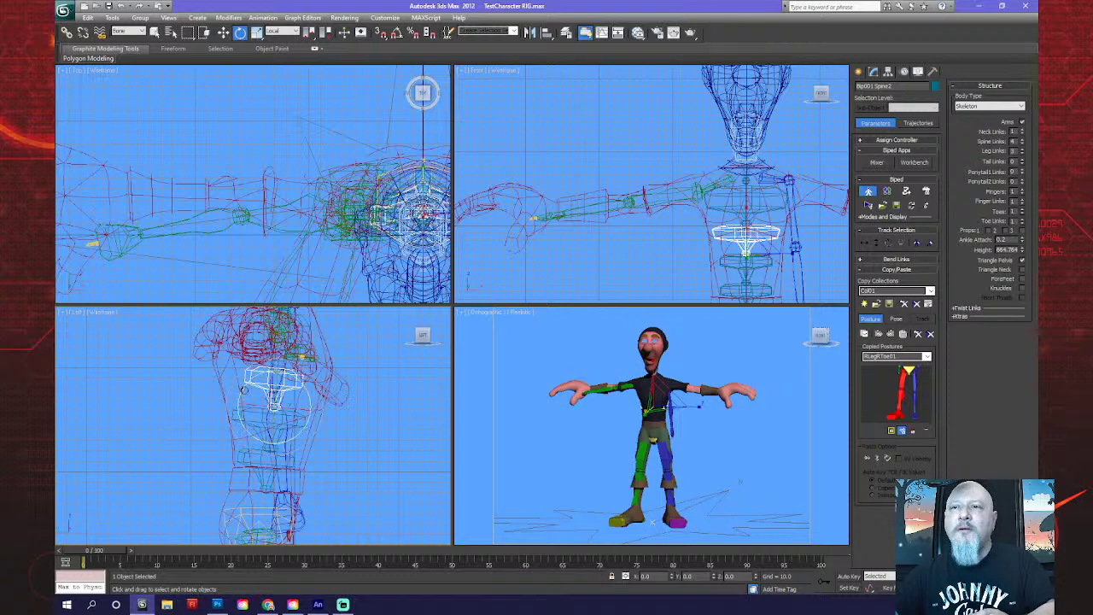
pyautogui.moveTo(243, 396); pyautogui.dragTo(240, 395)
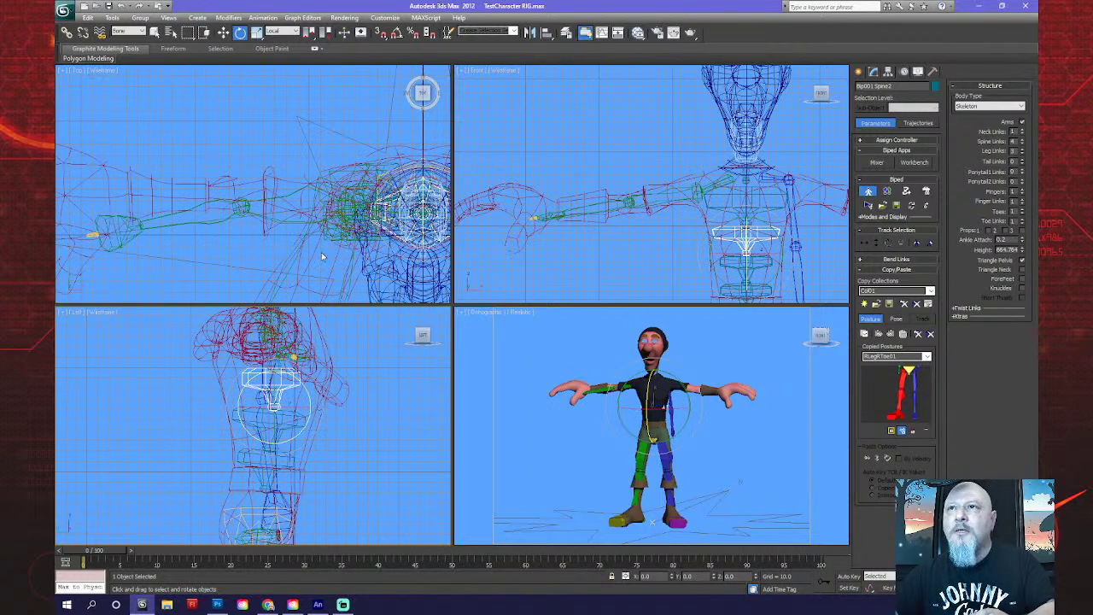
# Deselect the spine bone and set the Orthographic viewport's shading to Wireframe.
pyautogui.moveTo(314, 253); pyautogui.dragTo(285, 282, button='middle')
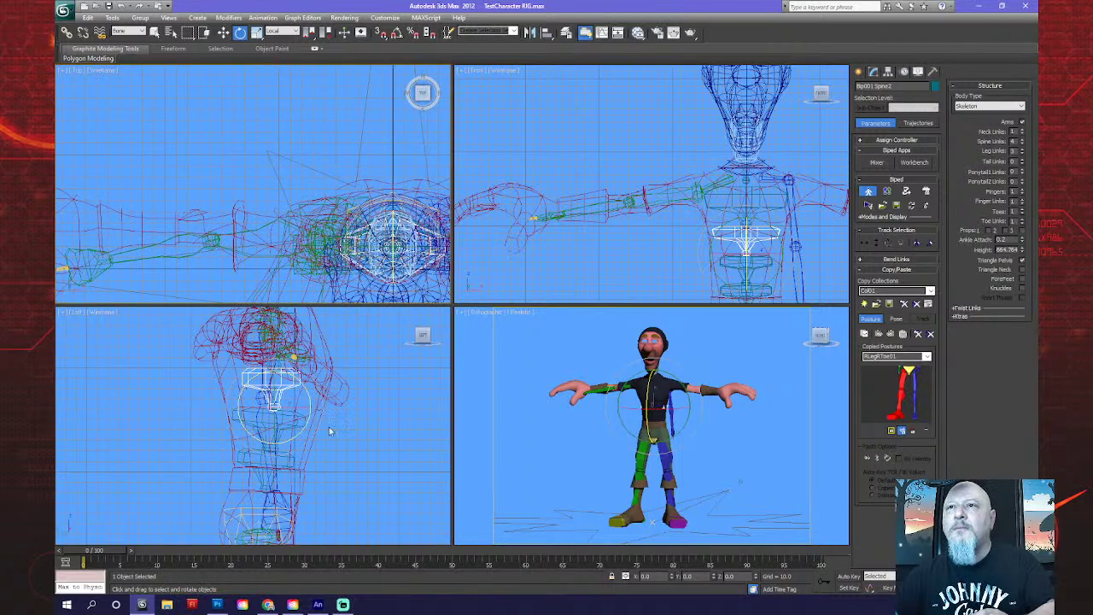
pyautogui.scroll(-2, 327, 468)
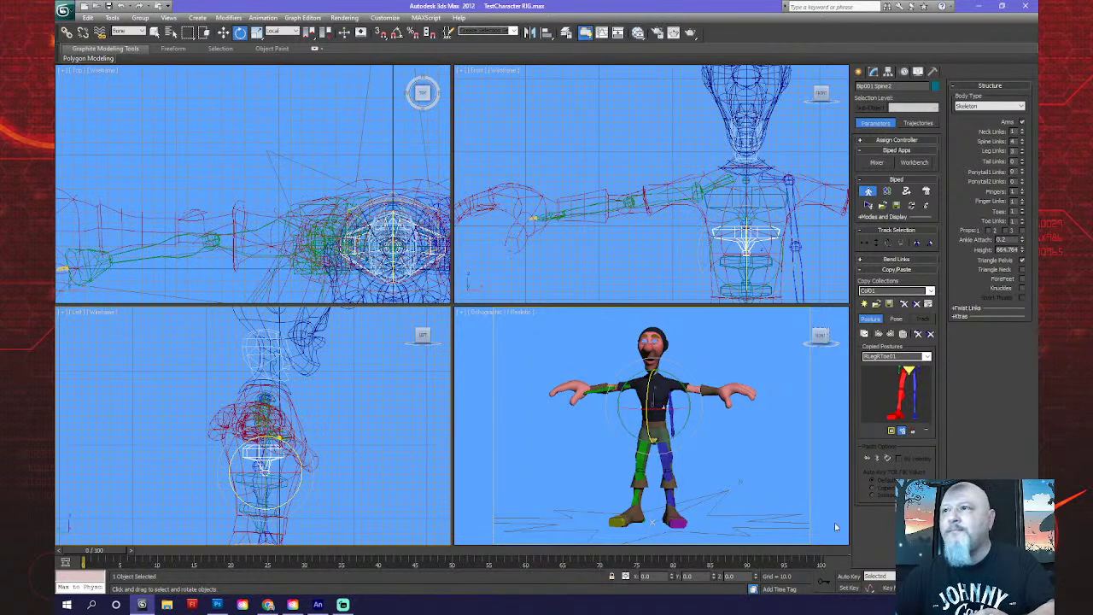
pyautogui.click(521, 313)
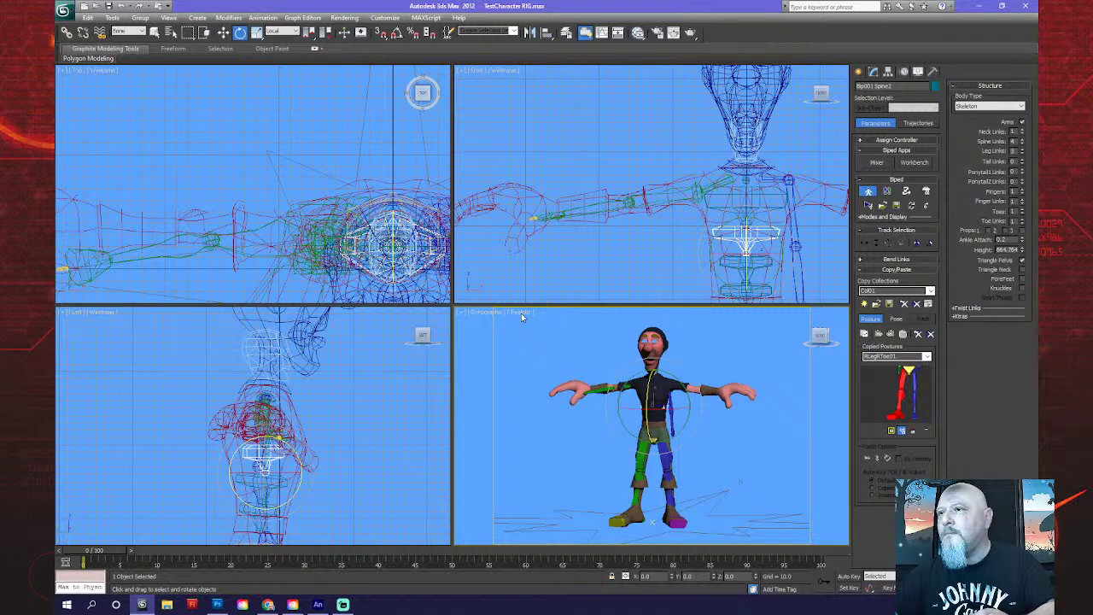
pyautogui.click(522, 316)
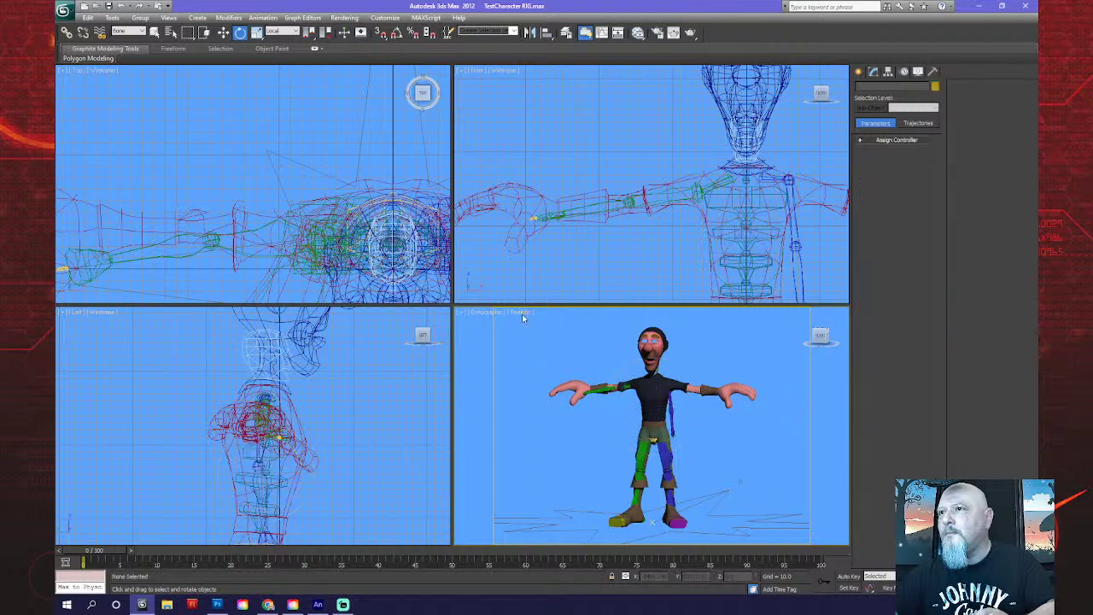
pyautogui.click(522, 313)
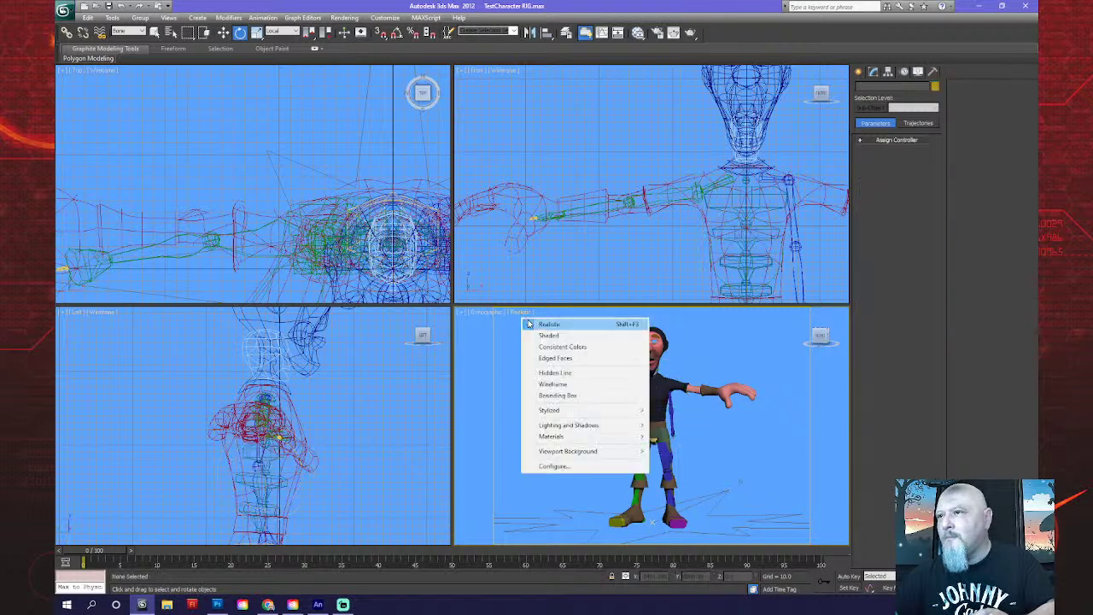
pyautogui.click(561, 385)
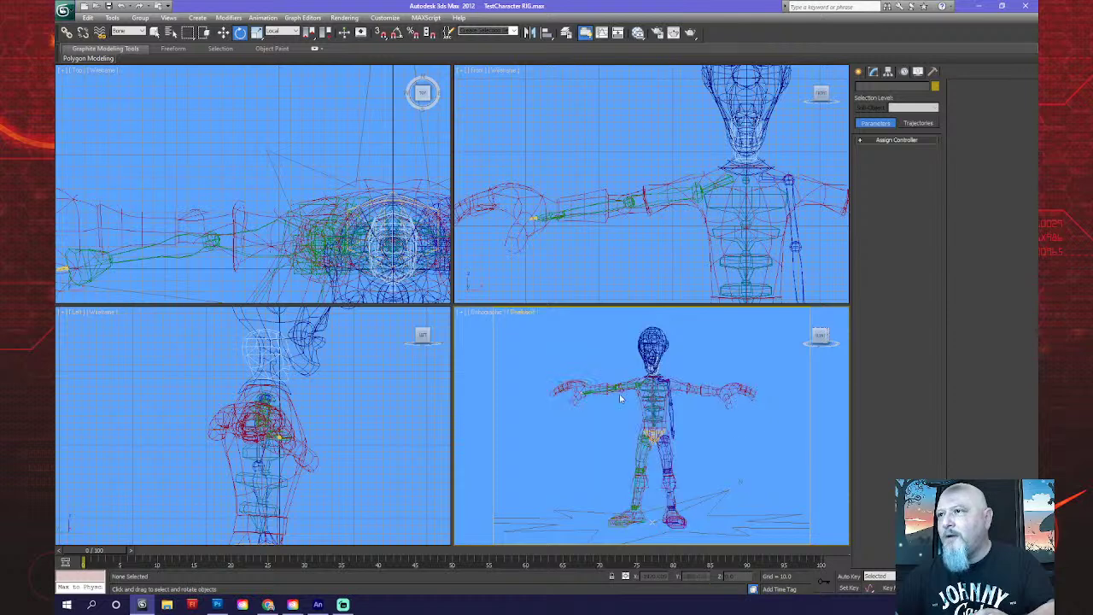
# Rotate the right forearm about 15 degrees around its local Z axis in the Orthographic view to line it up with the mesh's forearm.
pyautogui.hotkey('ctrl', 'r')
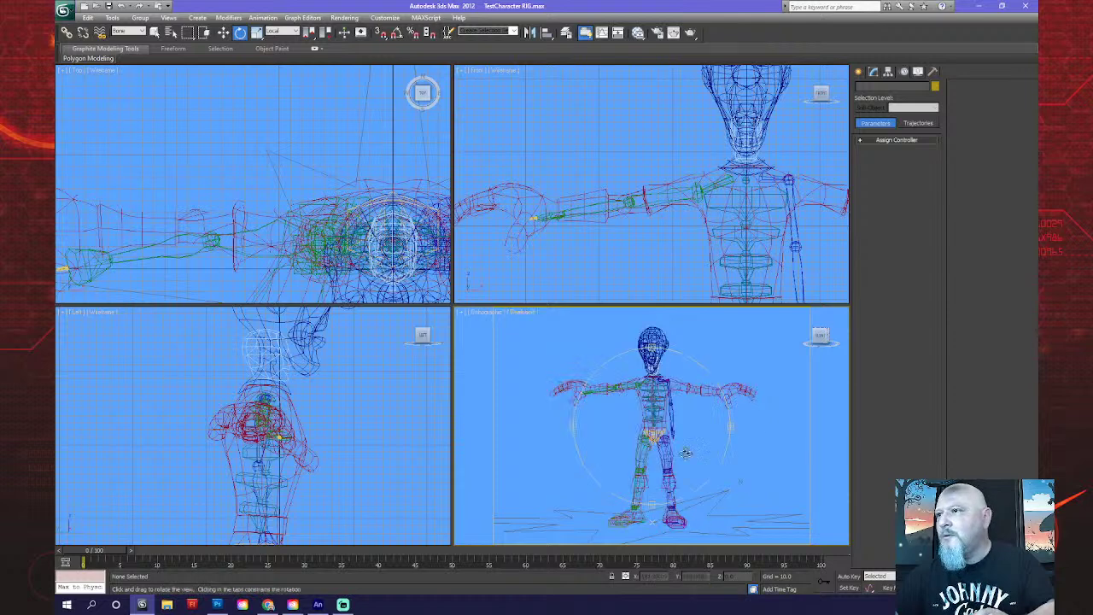
pyautogui.moveTo(686, 452); pyautogui.dragTo(637, 439)
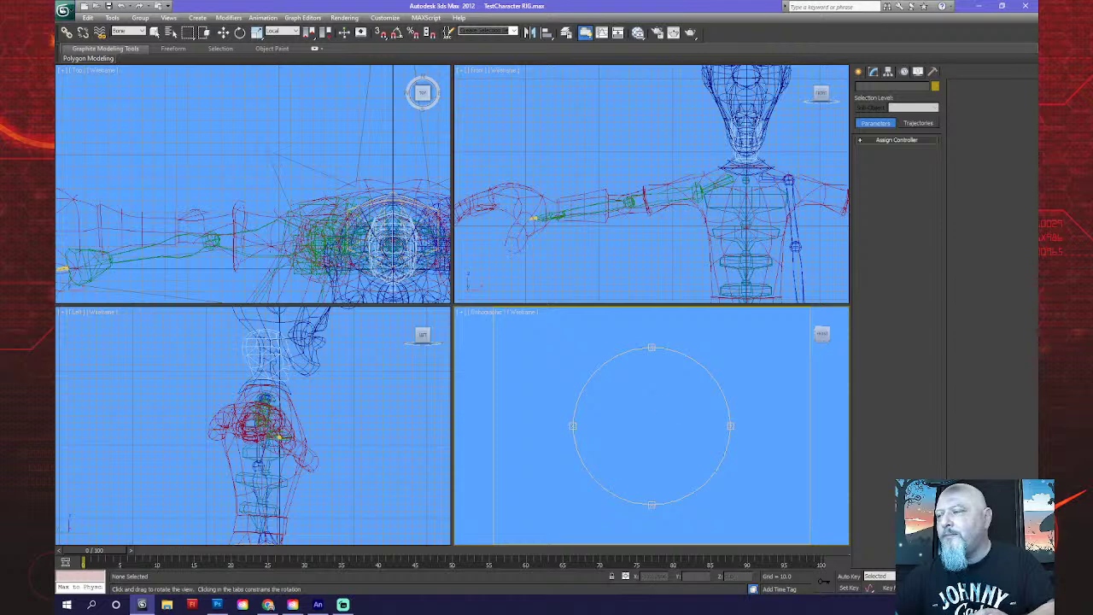
pyautogui.hotkey('ctrl', 'shift', 'z')
pyautogui.scroll(5, 640, 410)
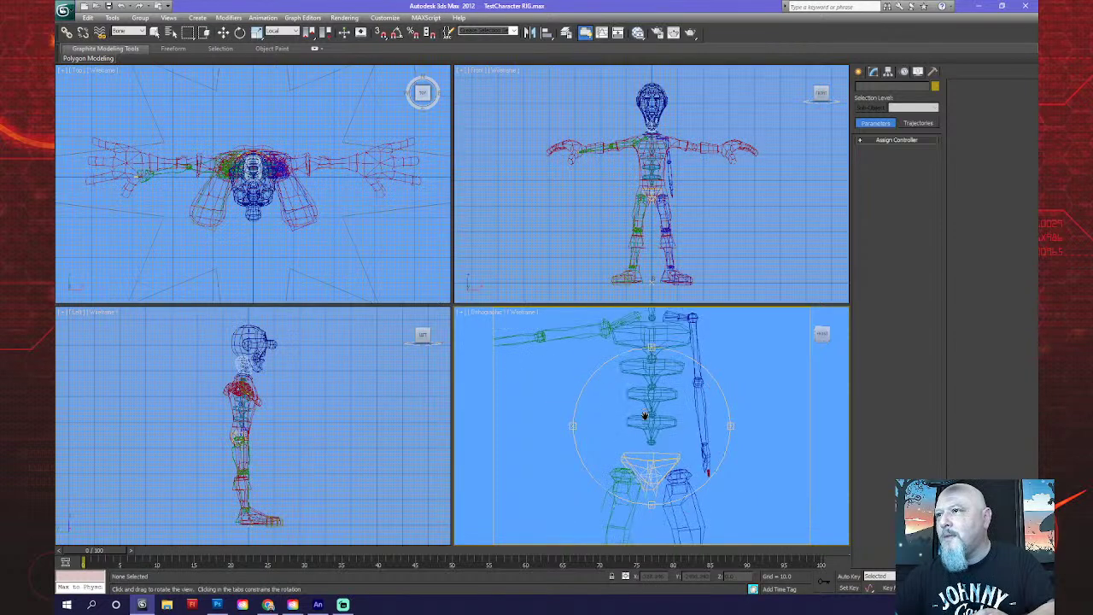
pyautogui.moveTo(640, 410); pyautogui.dragTo(643, 401)
pyautogui.rightClick(634, 396)
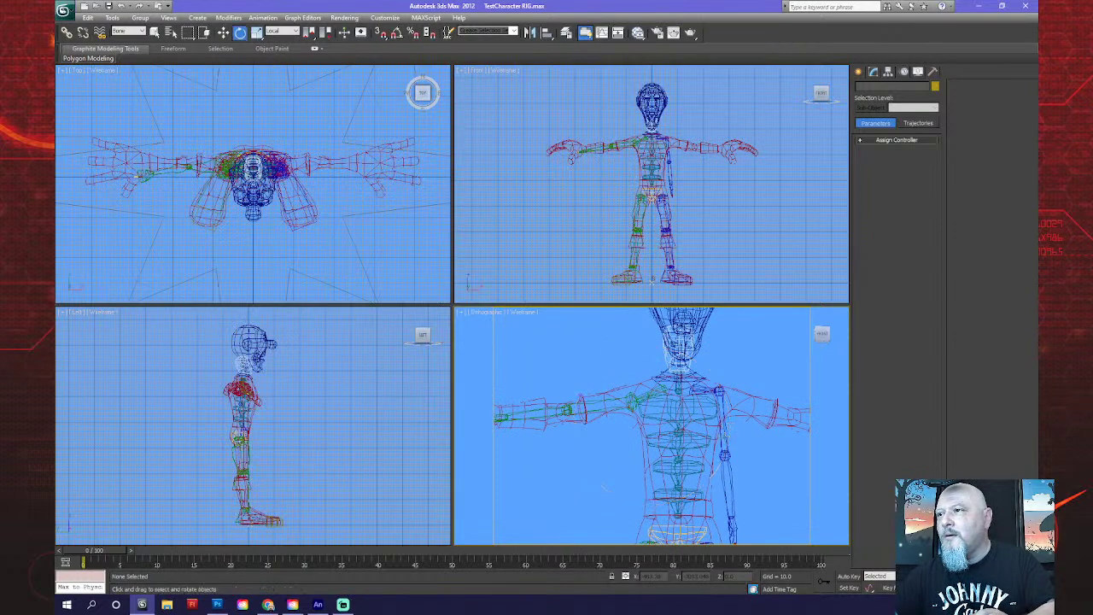
pyautogui.click(602, 407)
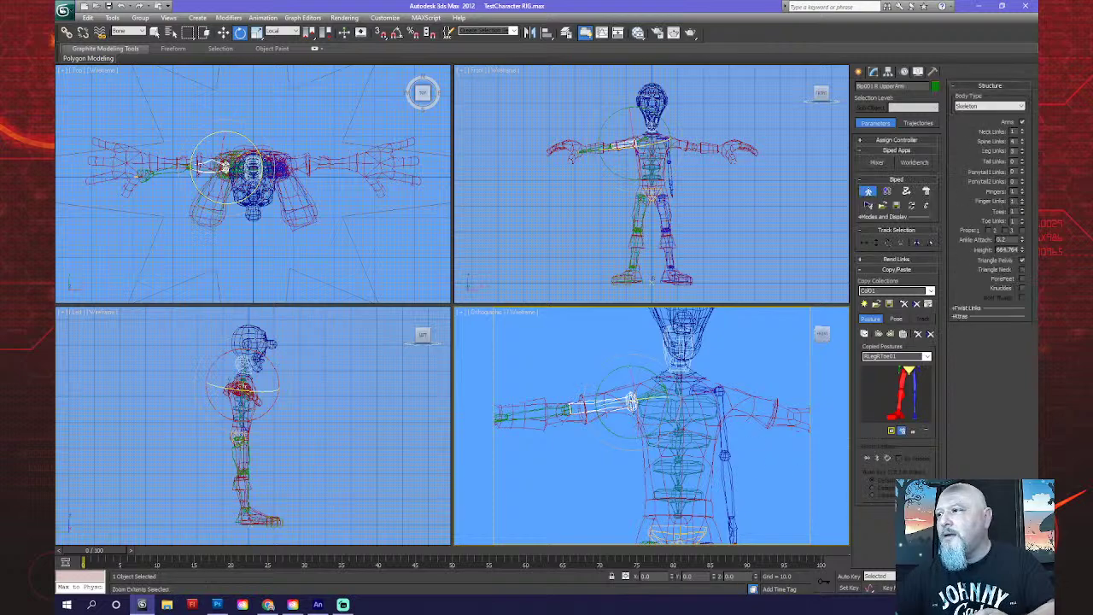
pyautogui.hotkey('ctrl', 'r')
pyautogui.moveTo(716, 470); pyautogui.dragTo(645, 419)
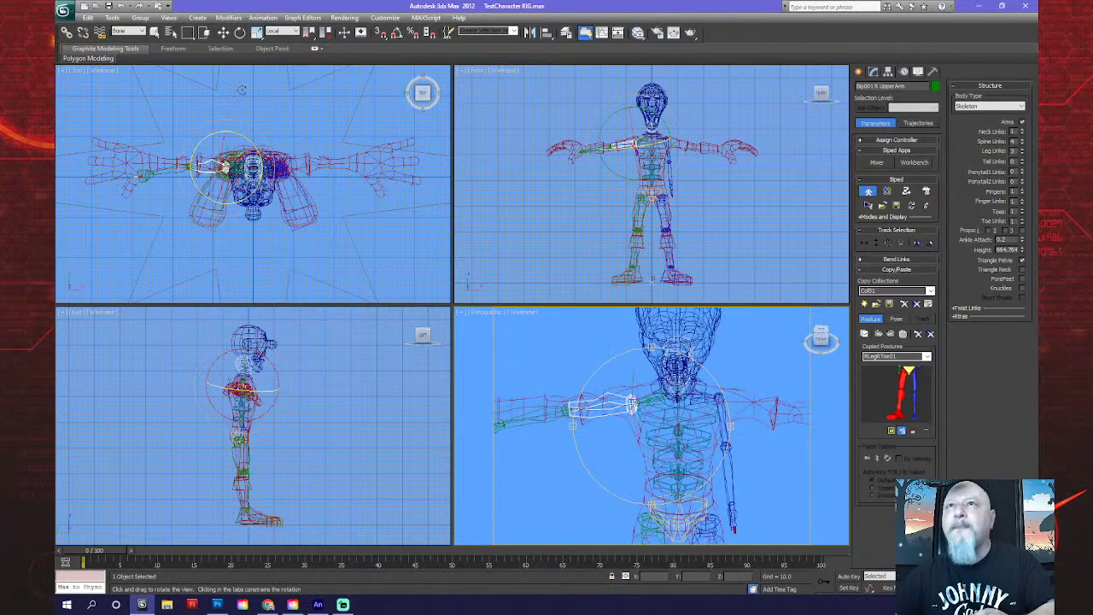
pyautogui.click(240, 32)
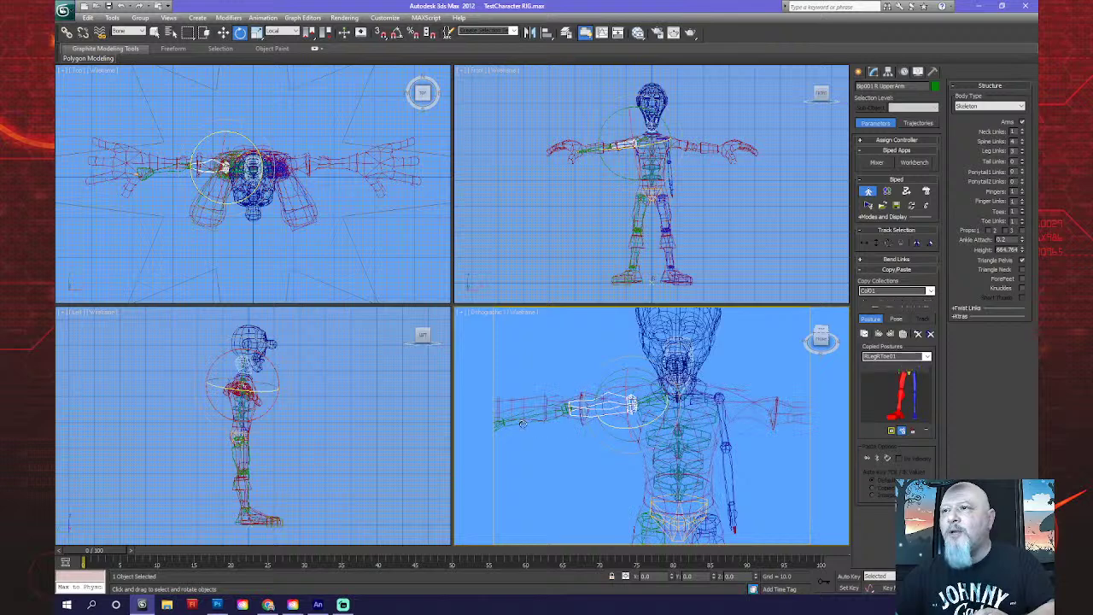
pyautogui.click(566, 411)
pyautogui.moveTo(594, 418); pyautogui.dragTo(577, 424)
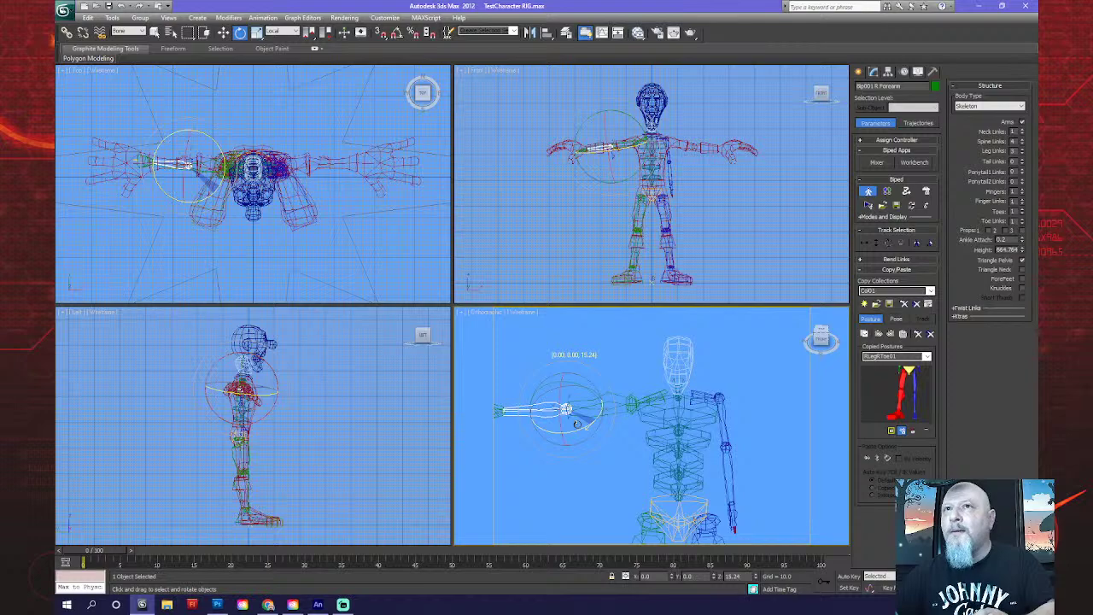
# Rotate the right upper arm slightly in the Top view to center it in the mesh's upper arm.
pyautogui.scroll(5, 224, 191)
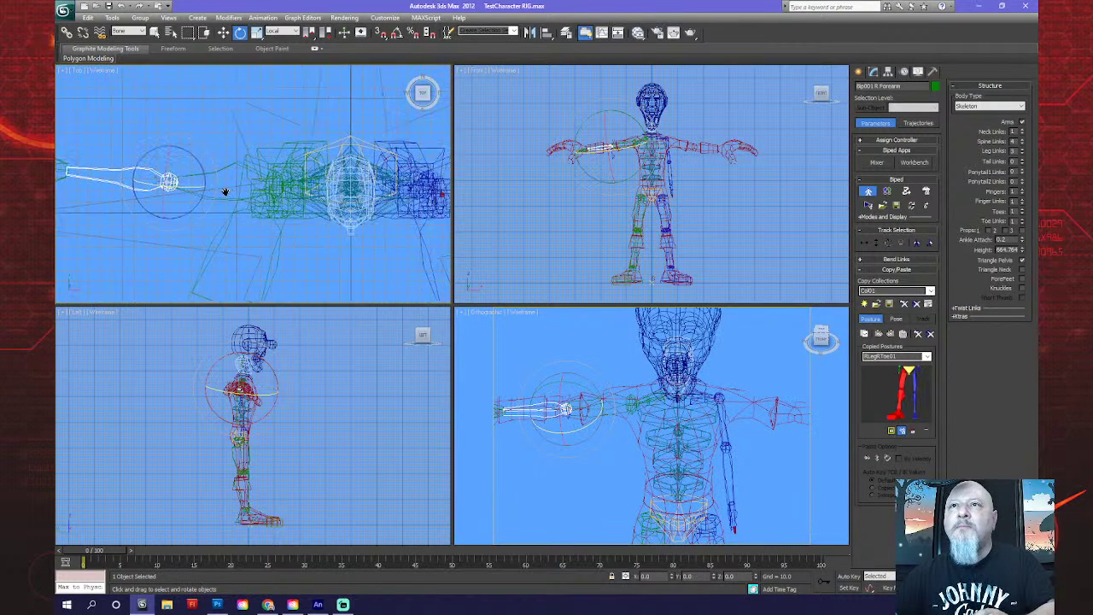
pyautogui.keyDown('alt'); pyautogui.moveTo(225, 191); pyautogui.dragTo(221, 174, button='middle'); pyautogui.keyUp('alt')
pyautogui.click(220, 173)
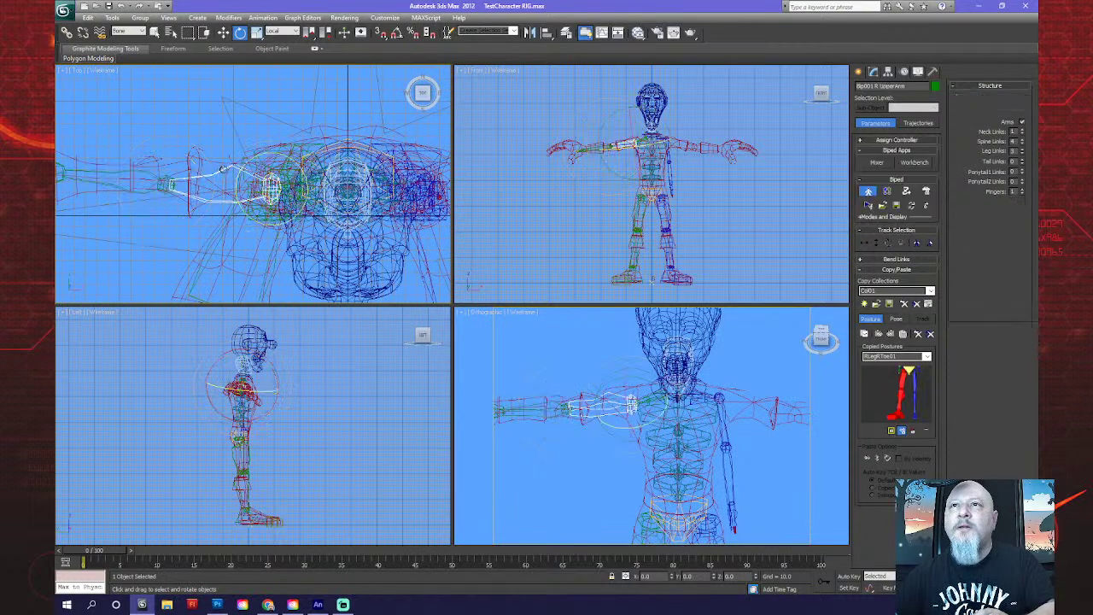
pyautogui.moveTo(287, 159); pyautogui.dragTo(207, 171)
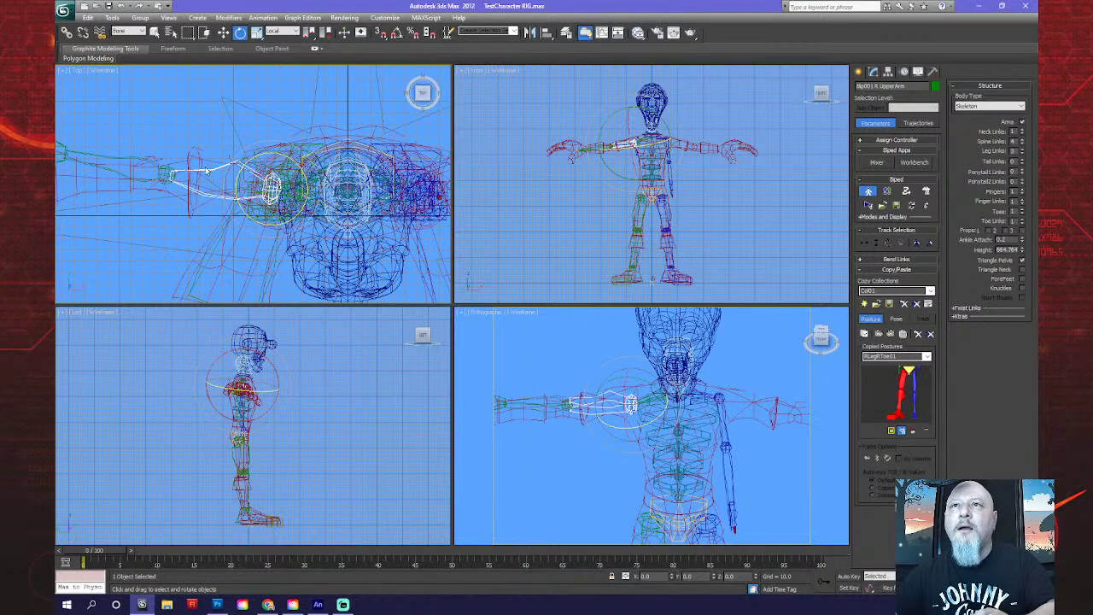
# Rotate the right forearm in the Top view so it points straight along the mesh's forearm toward the wrist.
pyautogui.click(121, 158)
pyautogui.moveTo(154, 138)
pyautogui.mouseDown()
pyautogui.moveTo(155, 119)
pyautogui.moveTo(155, 137)
pyautogui.mouseUp()
pyautogui.moveTo(162, 196); pyautogui.dragTo(306, 200, button='middle')
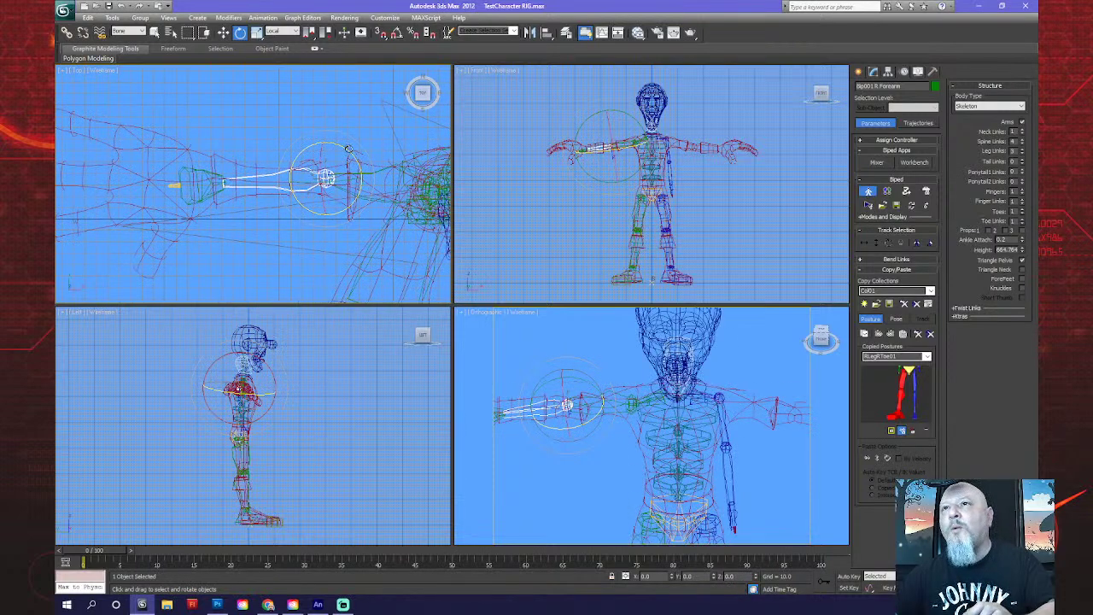
pyautogui.moveTo(348, 150); pyautogui.dragTo(344, 146)
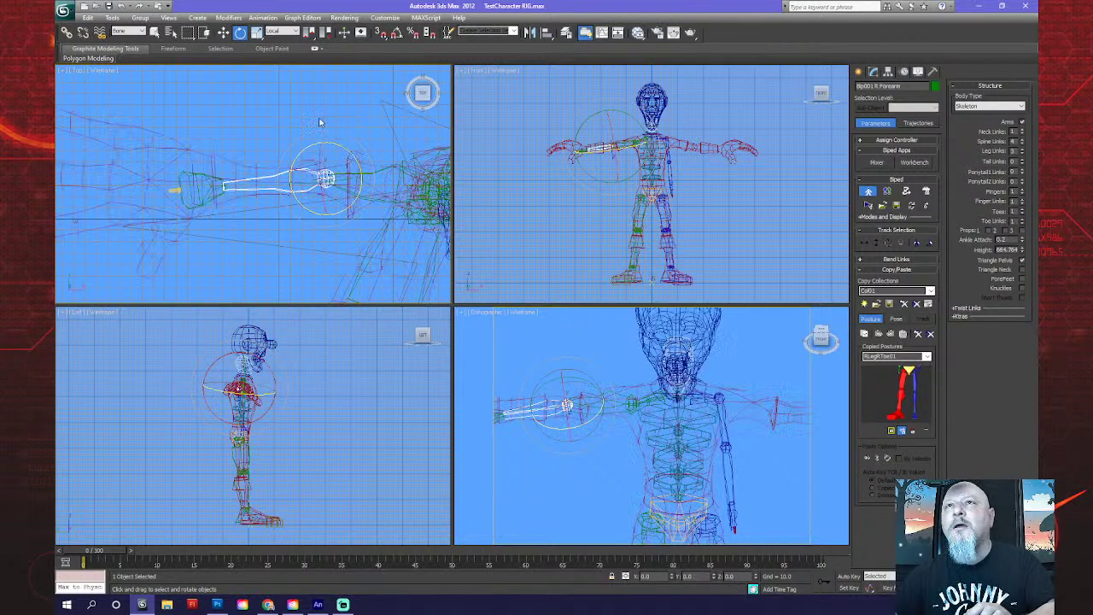
# Lengthen the right forearm to reach the mesh's wrist and fine-tune its rotation in the Top view.
pyautogui.click(257, 32)
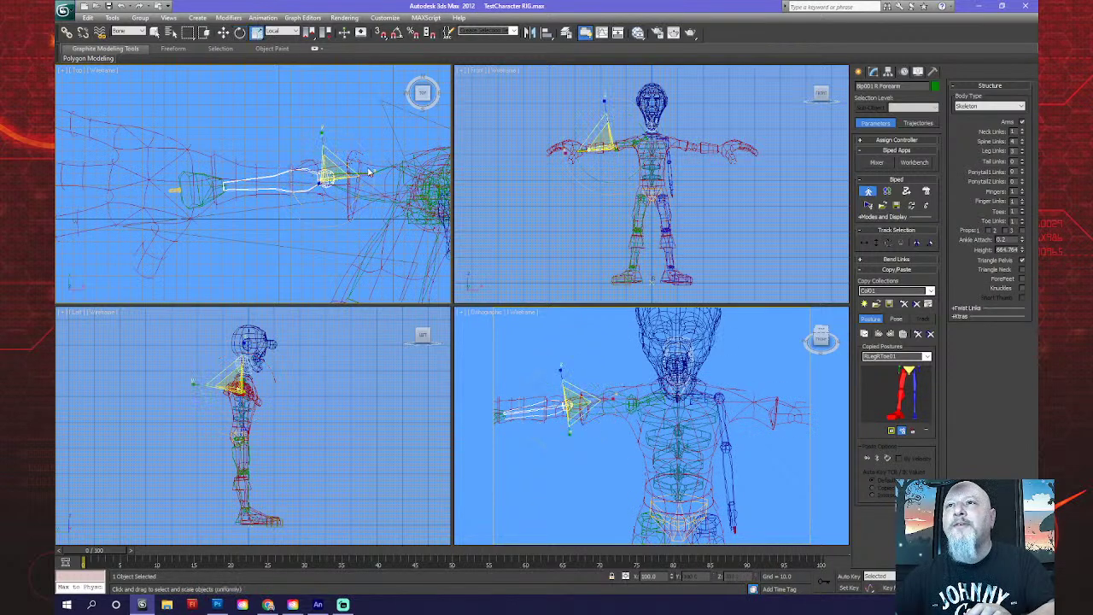
pyautogui.moveTo(368, 174); pyautogui.dragTo(369, 176)
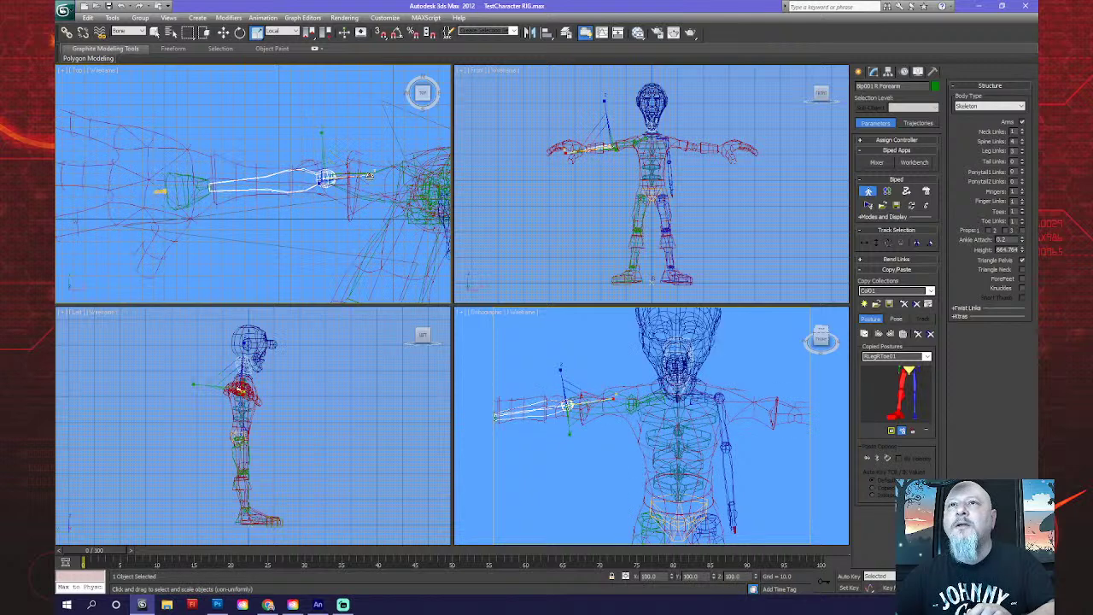
pyautogui.click(240, 32)
pyautogui.moveTo(357, 164); pyautogui.dragTo(360, 169)
# Scale the right forearm thicker in the Front and Top views to fill the mesh's forearm.
pyautogui.scroll(5, 602, 185)
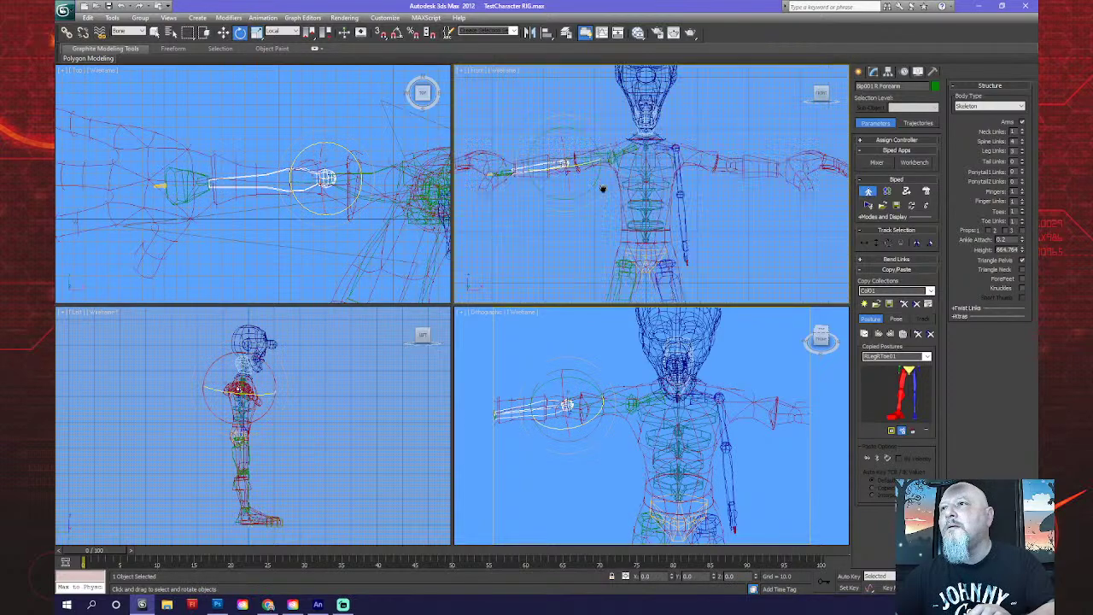
pyautogui.moveTo(602, 185); pyautogui.dragTo(643, 185, button='middle')
pyautogui.click(257, 32)
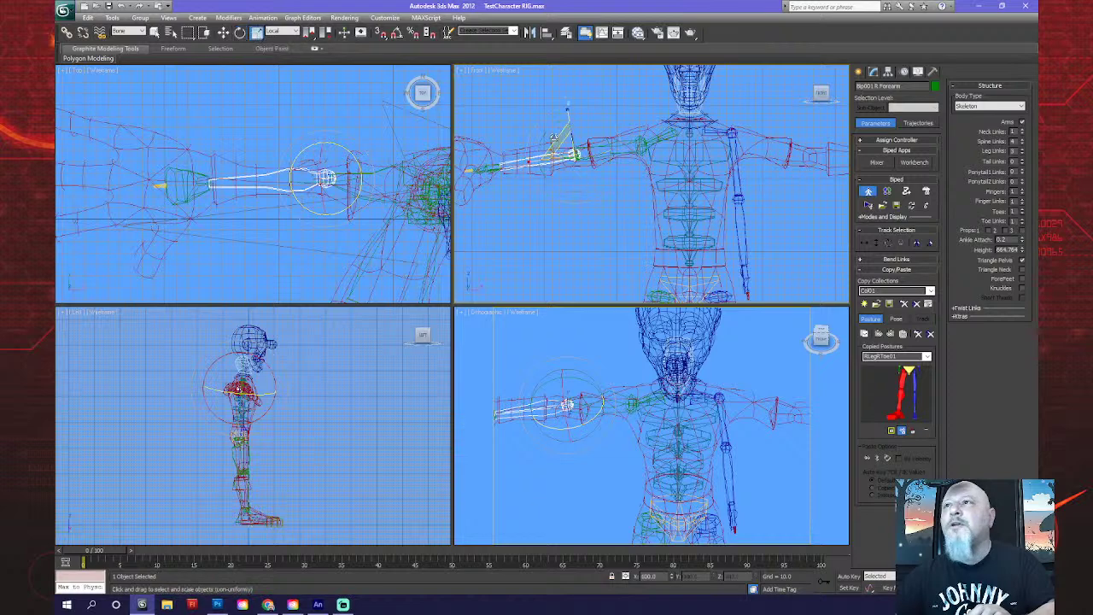
pyautogui.moveTo(568, 112); pyautogui.dragTo(560, 70)
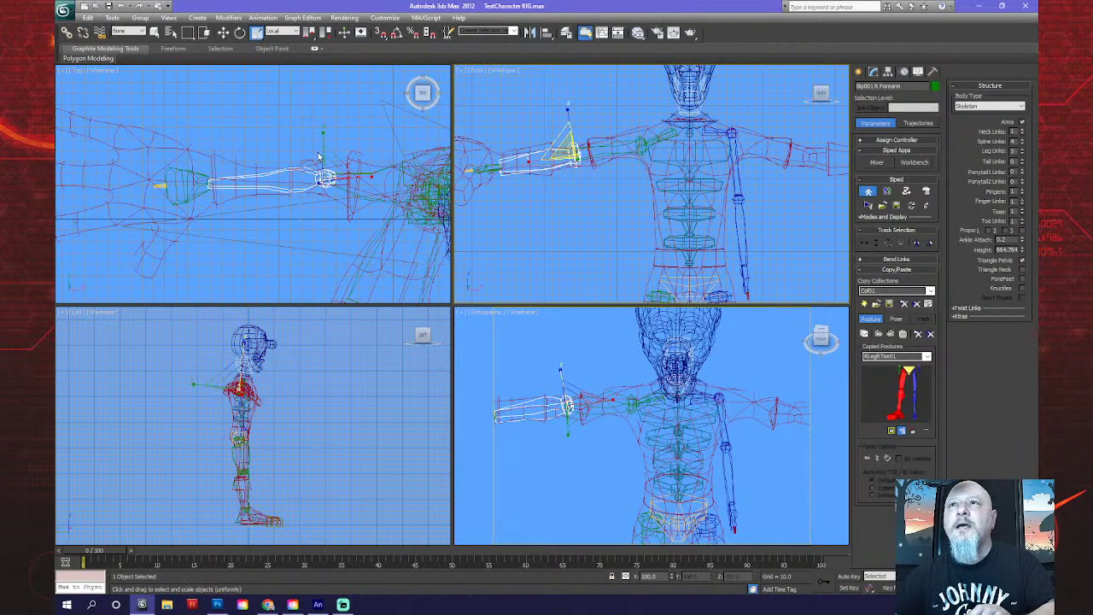
pyautogui.moveTo(321, 157)
pyautogui.mouseDown()
pyautogui.moveTo(324, 126)
pyautogui.moveTo(324, 157)
pyautogui.mouseUp()
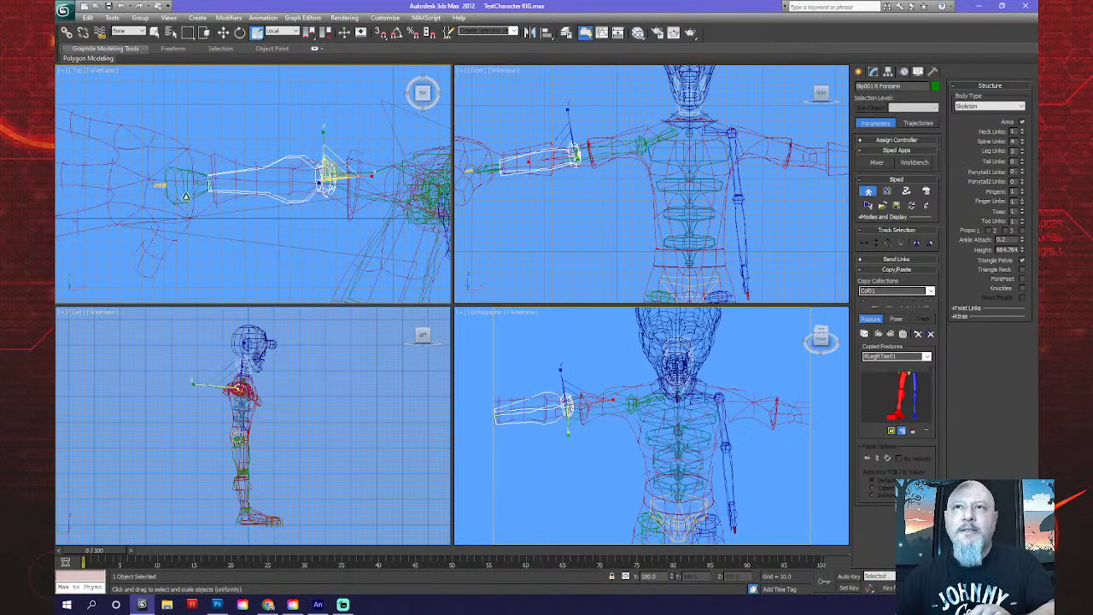
# Scale the right hand bone up uniformly to fill the palm of the mesh.
pyautogui.click(186, 189)
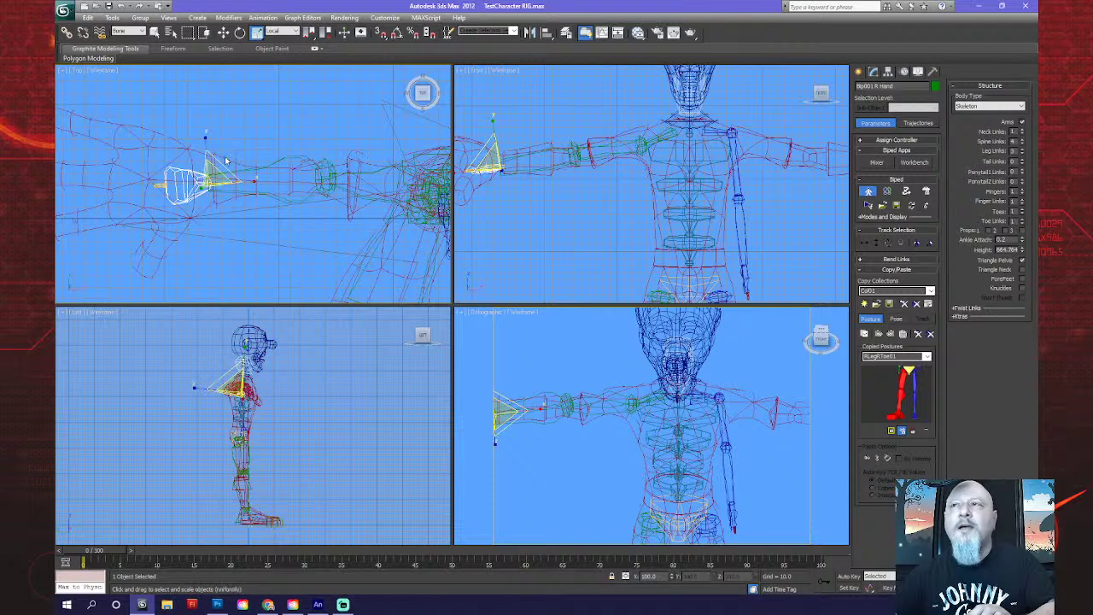
pyautogui.scroll(6, 598, 171)
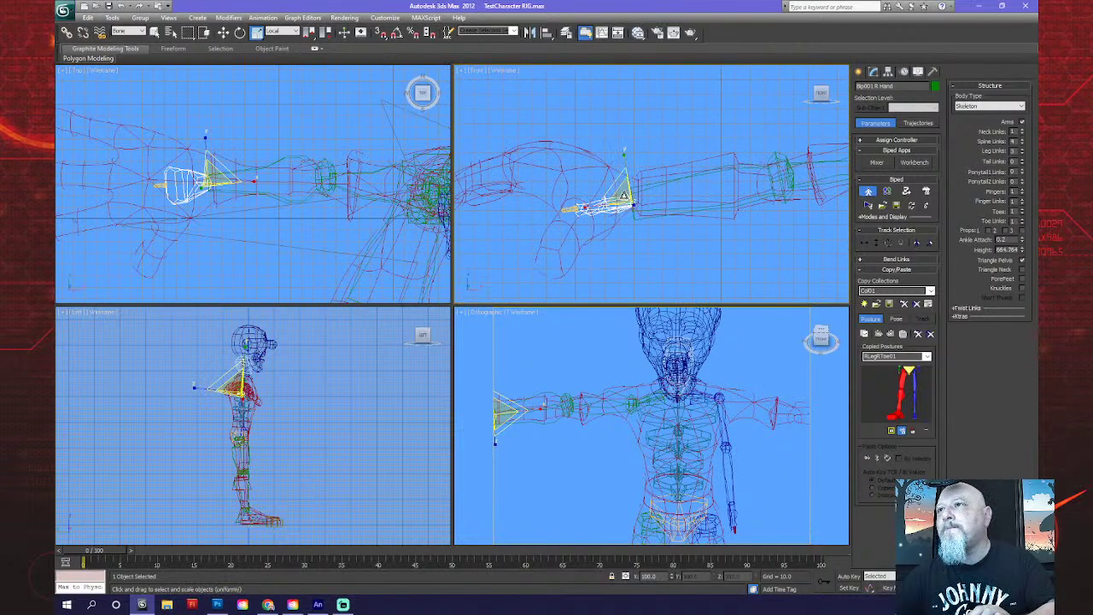
pyautogui.moveTo(630, 183); pyautogui.dragTo(673, 117)
pyautogui.rightClick(674, 117)
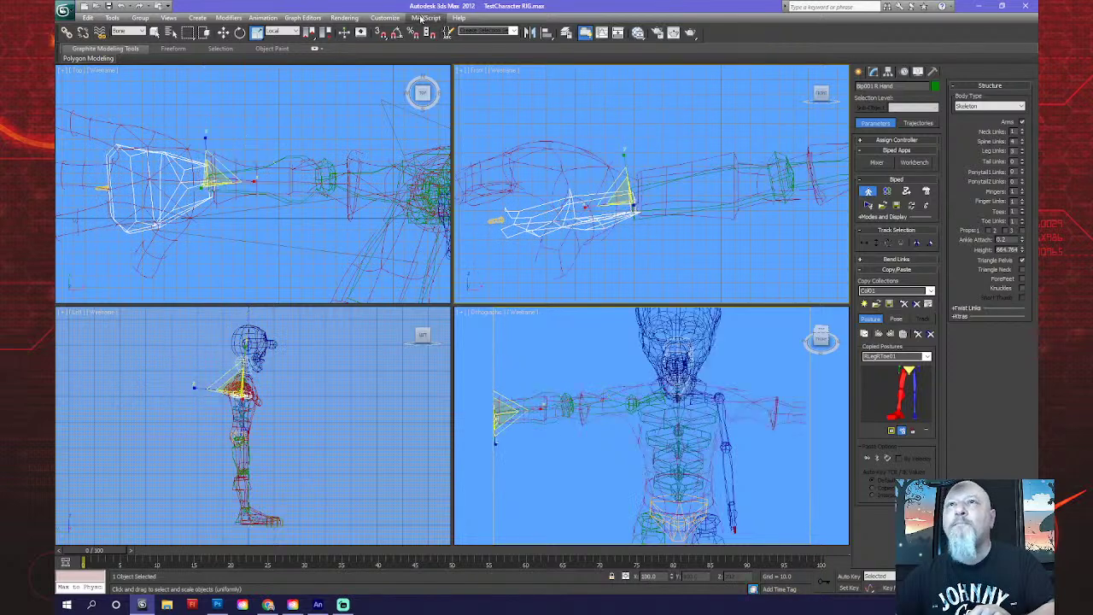
# Rotate the right hand in the Top and Front views to align it with the mesh's palm.
pyautogui.click(240, 32)
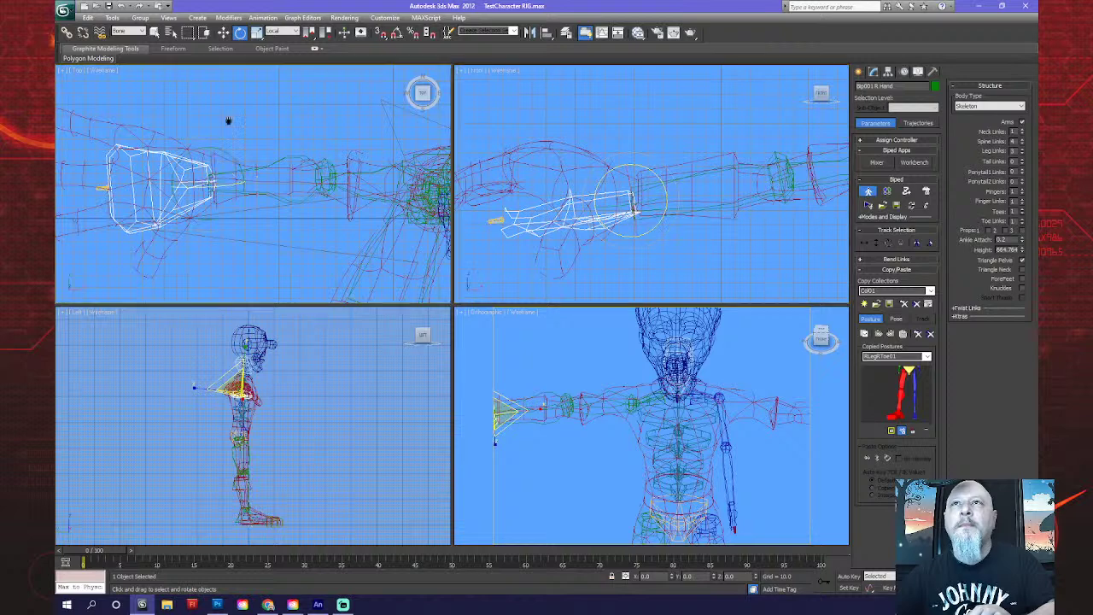
pyautogui.moveTo(226, 153); pyautogui.dragTo(239, 124, button='middle')
pyautogui.moveTo(238, 122); pyautogui.dragTo(243, 126)
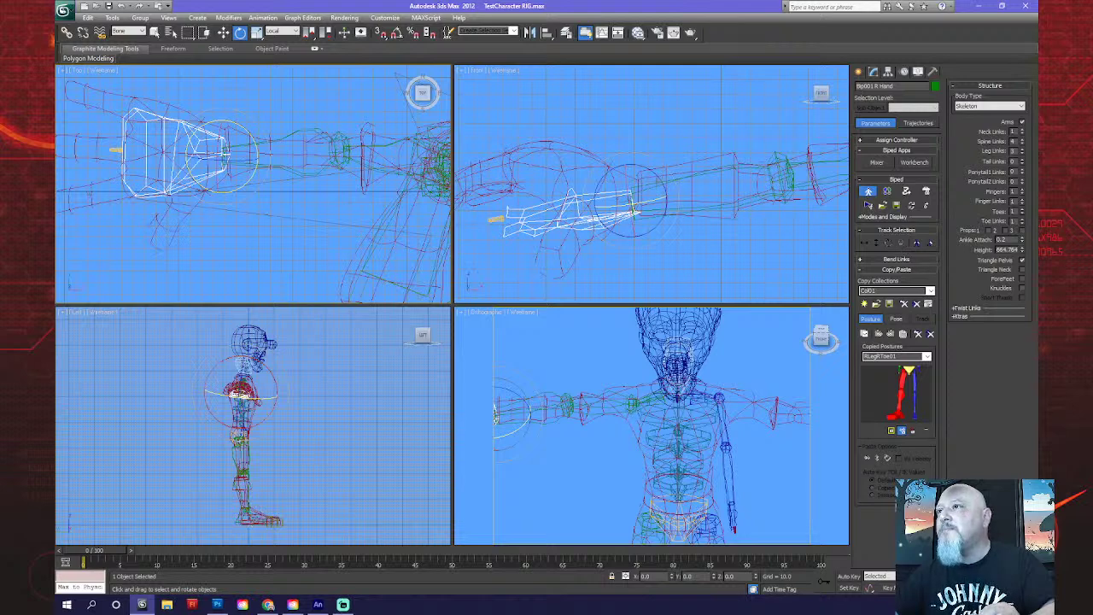
pyautogui.click(648, 170)
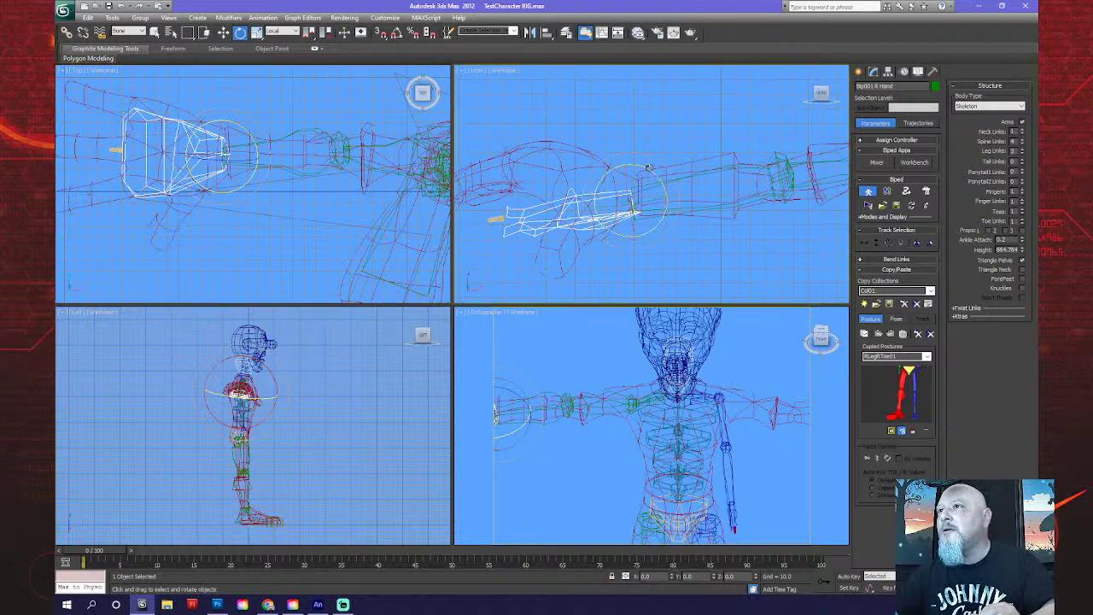
pyautogui.moveTo(650, 167); pyautogui.dragTo(659, 181)
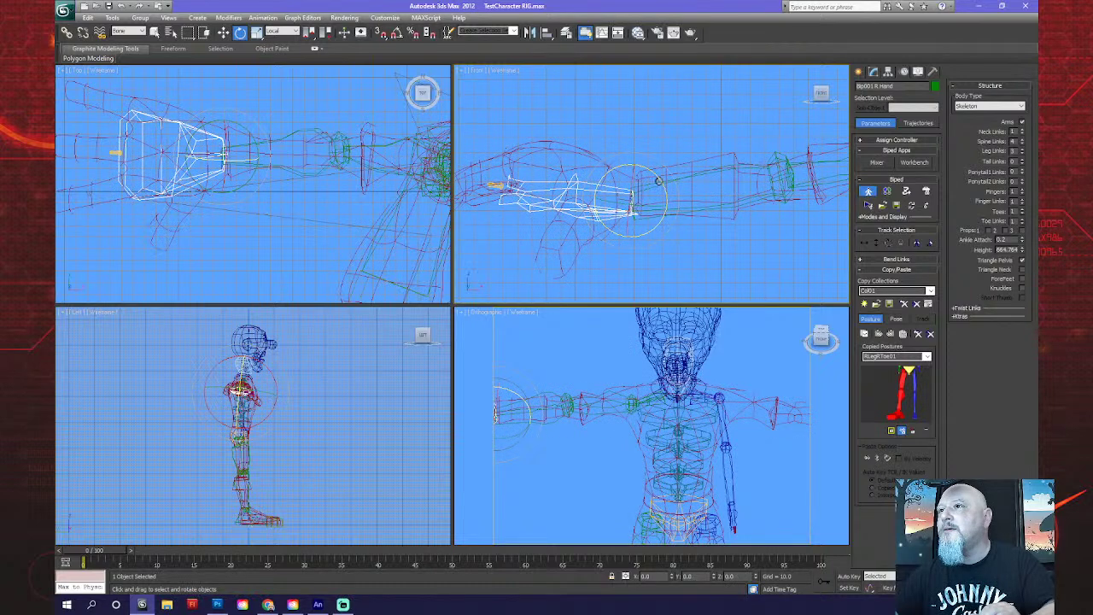
# Scale the right hand thicker in the Front view to fill the mesh's palm and inspect the fit from several angles.
pyautogui.click(256, 32)
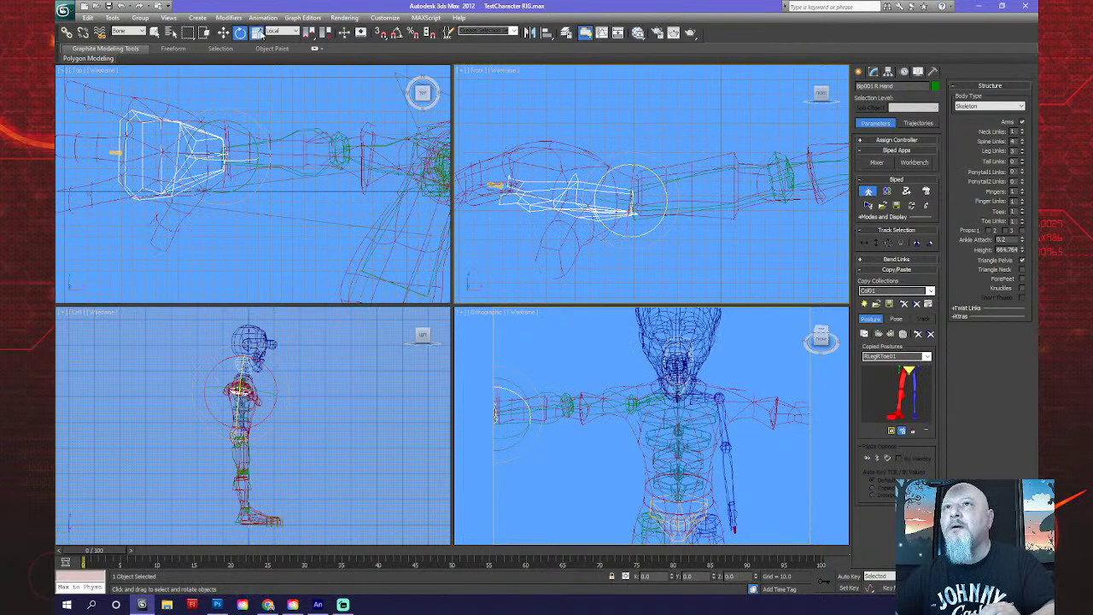
pyautogui.moveTo(640, 141); pyautogui.dragTo(636, 142)
pyautogui.press('z')
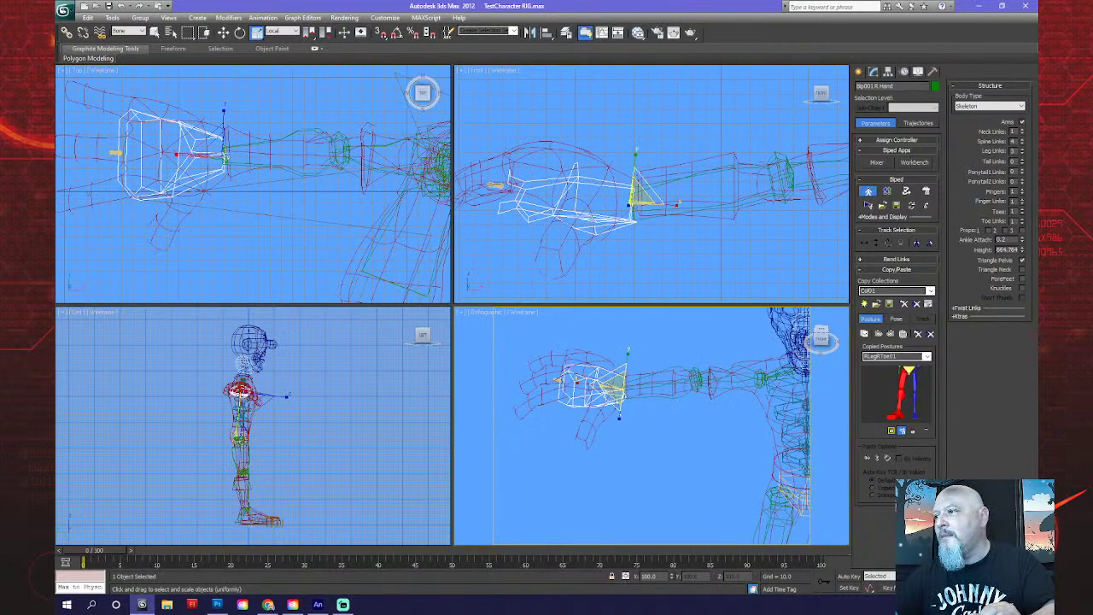
pyautogui.keyDown('alt'); pyautogui.moveTo(615, 388); pyautogui.dragTo(577, 353, button='middle'); pyautogui.keyUp('alt')
pyautogui.keyDown('alt'); pyautogui.moveTo(605, 392); pyautogui.dragTo(613, 429, button='middle'); pyautogui.keyUp('alt')
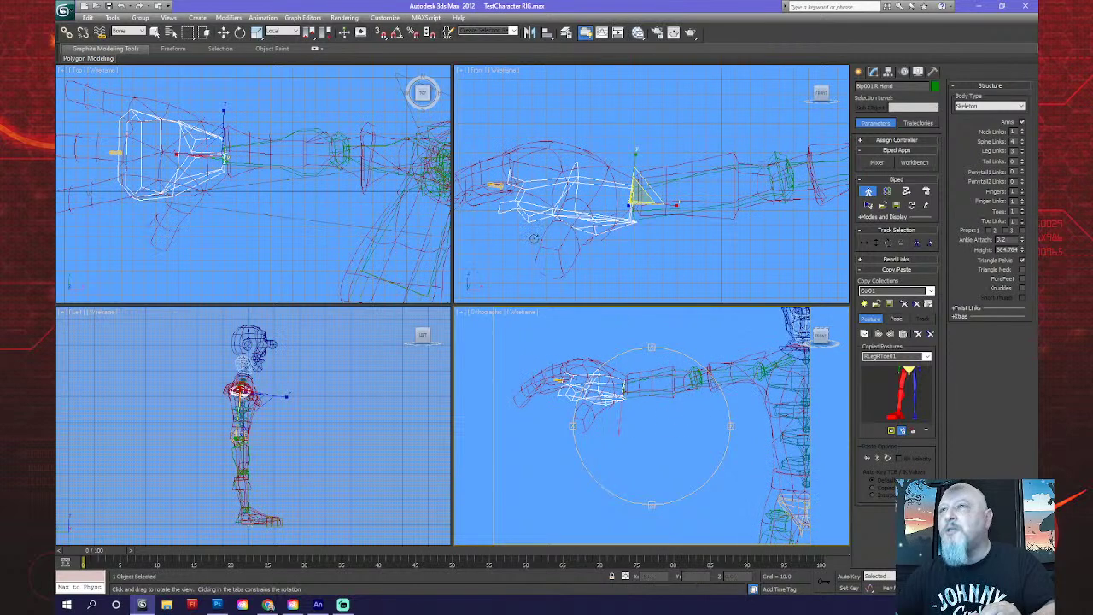
# Rotate the right clavicle and the right hand slightly in the Front view to line the arm up with the mesh.
pyautogui.scroll(-4, 678, 205)
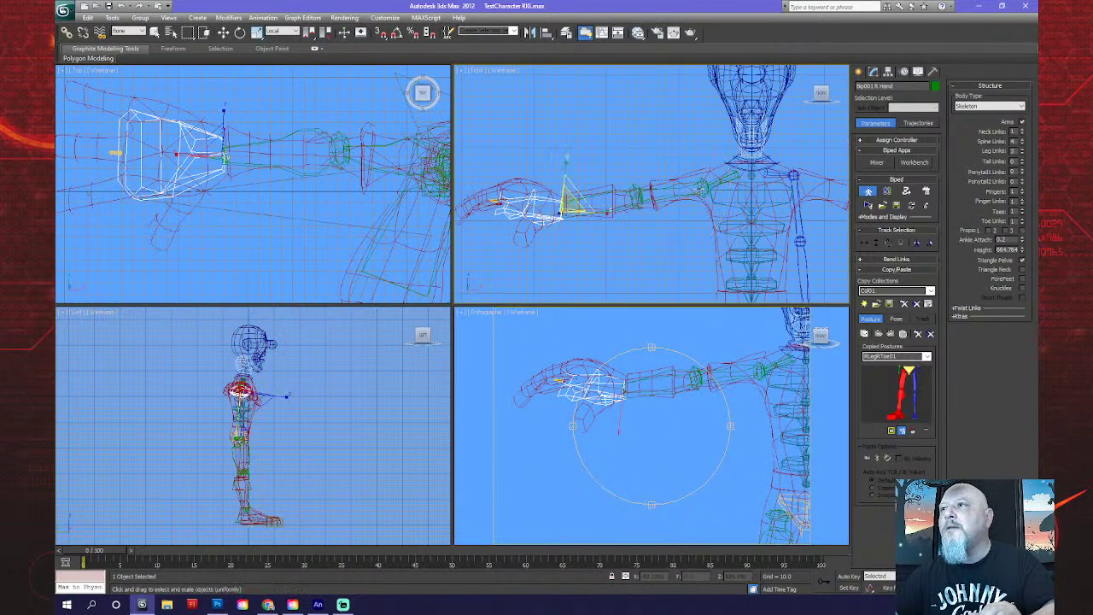
pyautogui.click(724, 177)
pyautogui.press('e')
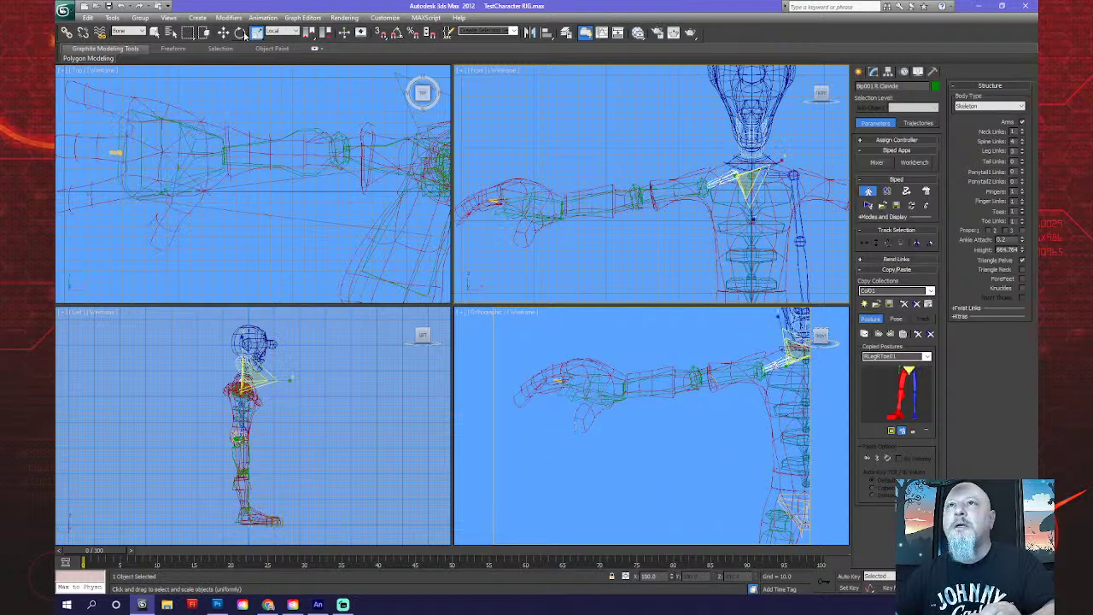
pyautogui.moveTo(773, 170); pyautogui.dragTo(792, 150)
pyautogui.click(777, 175)
pyautogui.click(775, 171)
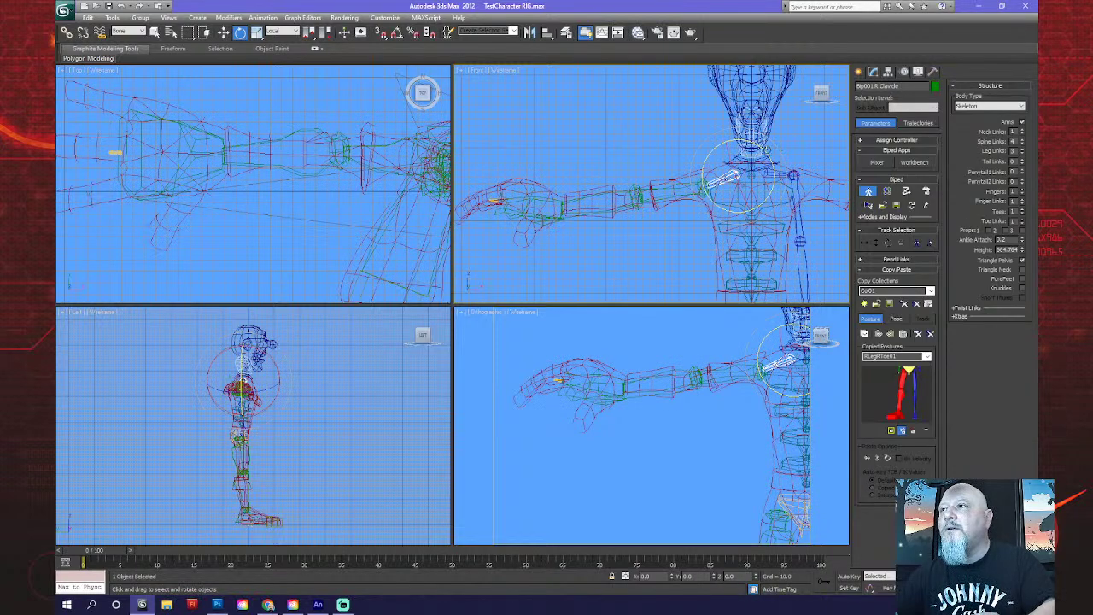
pyautogui.moveTo(769, 149); pyautogui.dragTo(774, 156)
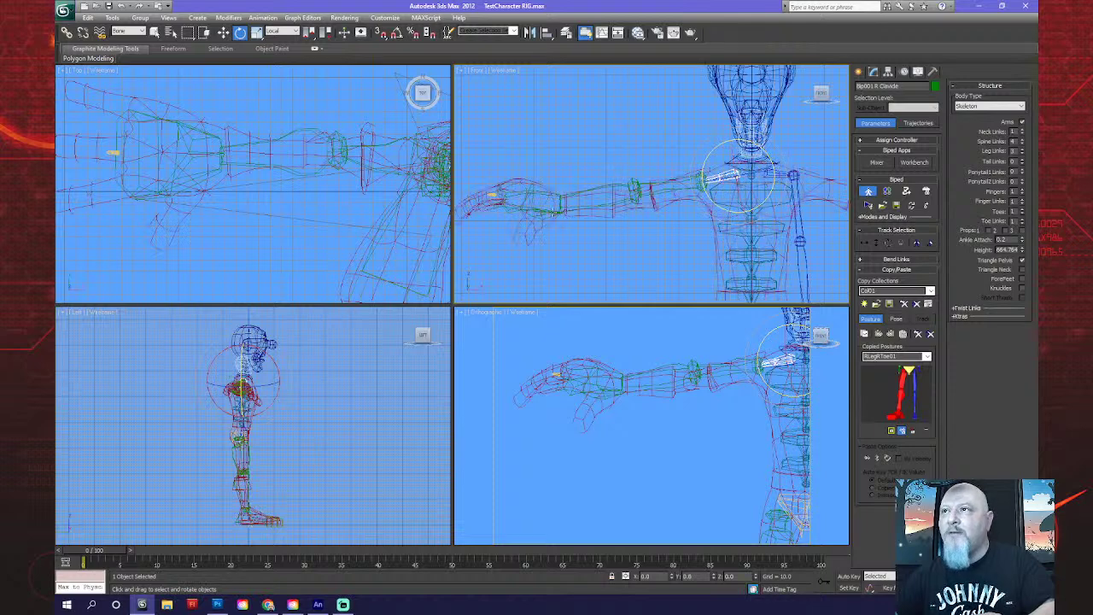
pyautogui.click(553, 211)
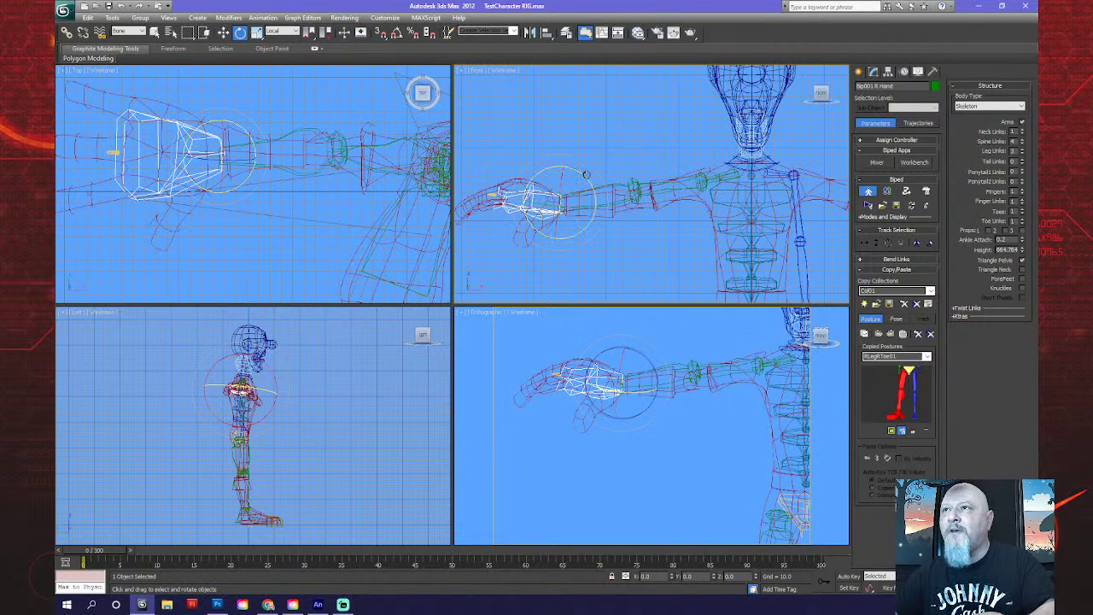
pyautogui.moveTo(584, 181); pyautogui.dragTo(588, 175)
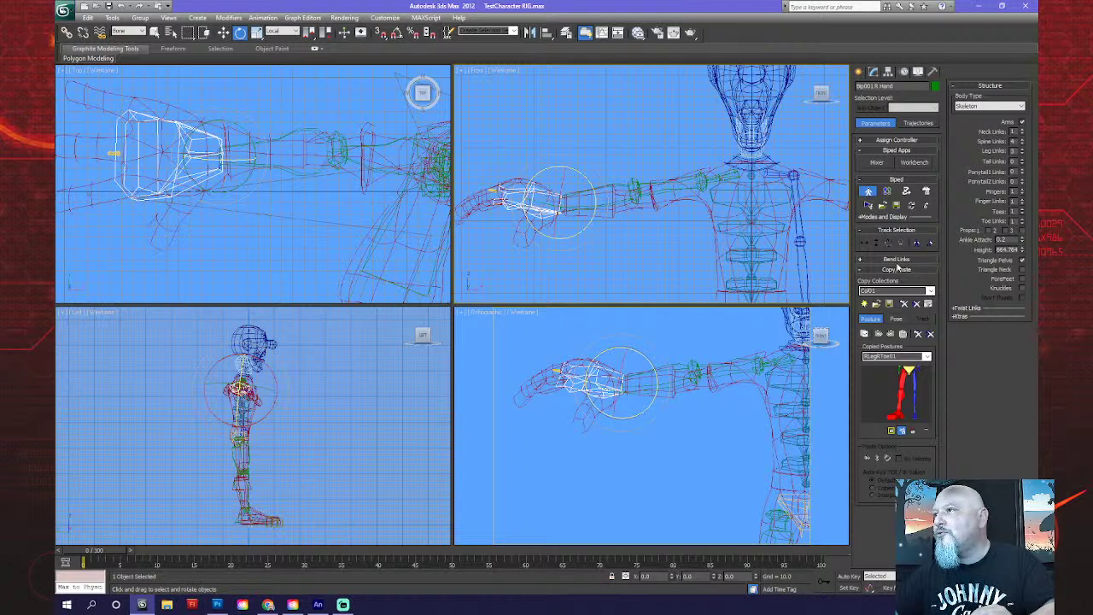
# Set the biped structure to 4 fingers with 3 finger links each.
pyautogui.click(1024, 191)
pyautogui.click(1023, 192)
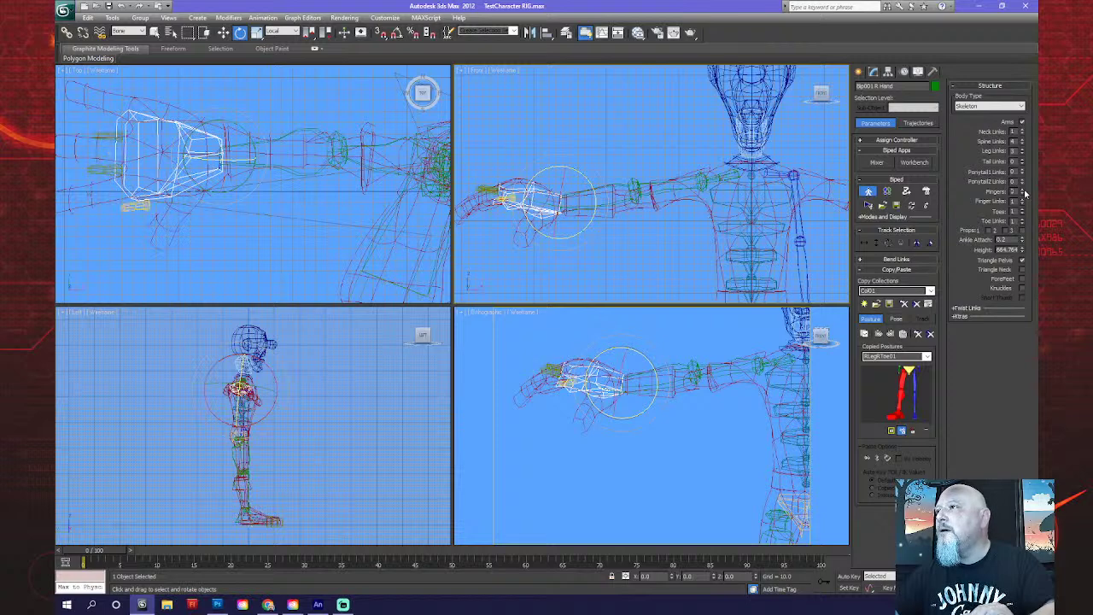
pyautogui.moveTo(307, 142); pyautogui.dragTo(376, 174, button='middle')
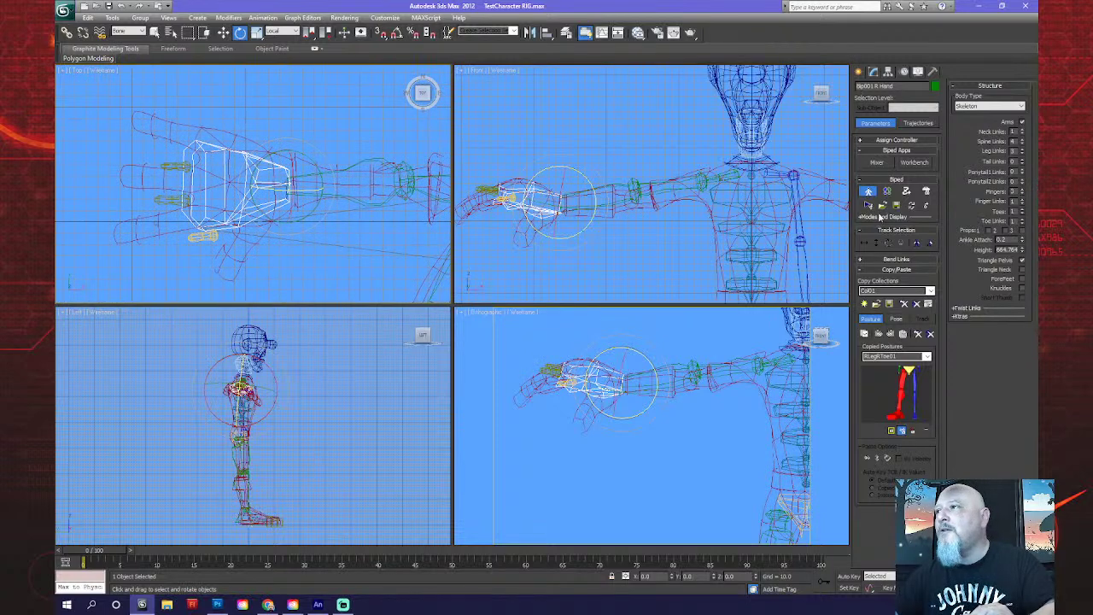
pyautogui.click(1021, 190)
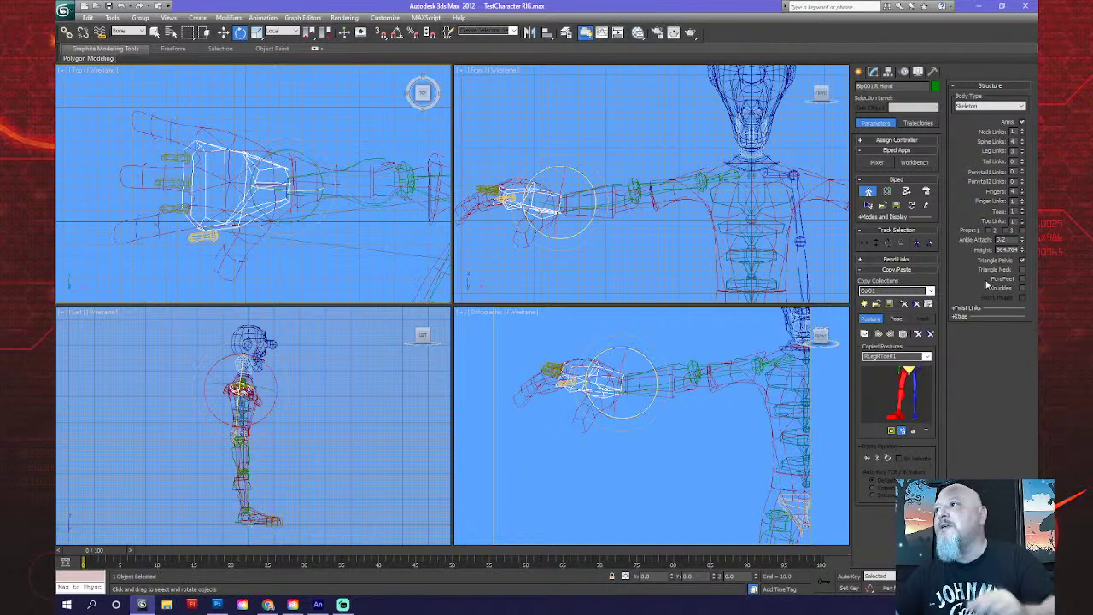
pyautogui.click(1021, 202)
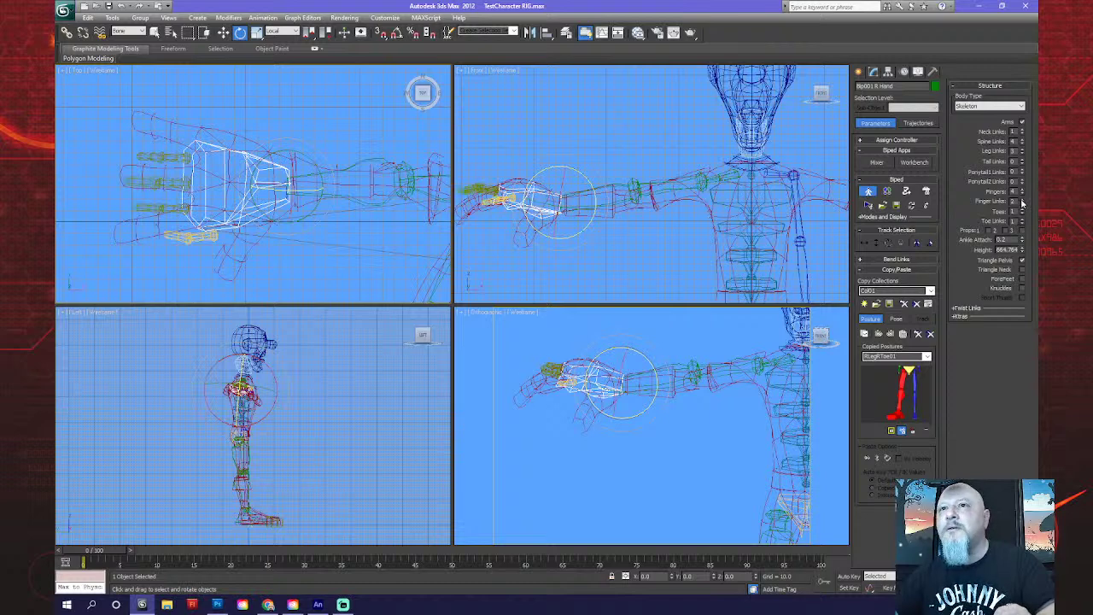
pyautogui.click(1021, 201)
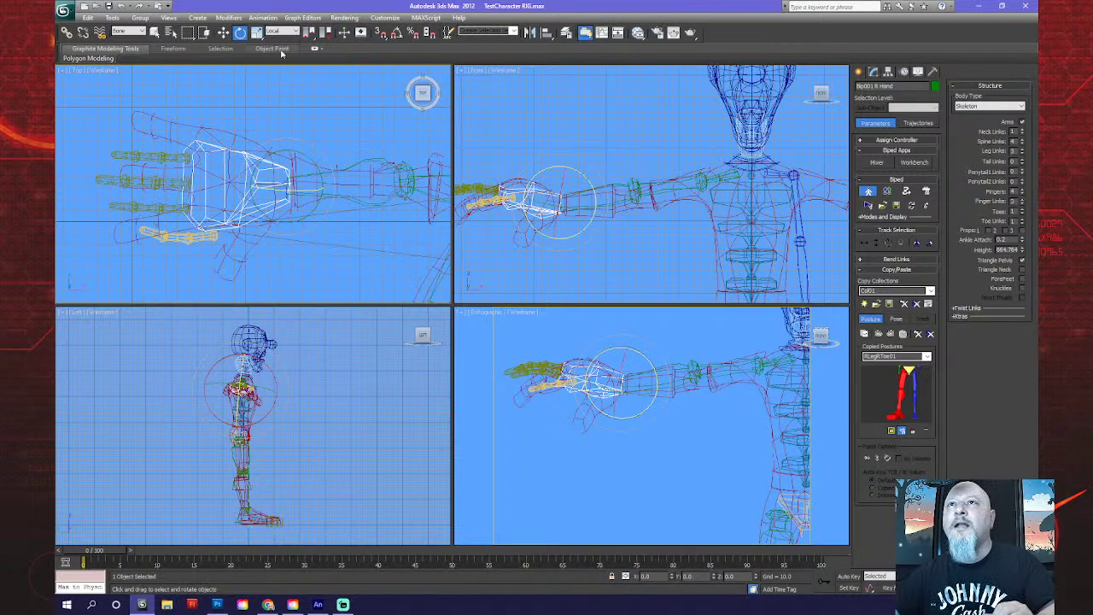
# Scale the right hand shorter along its length and rotate it slightly in the Top view to fit the mesh's palm.
pyautogui.click(256, 31)
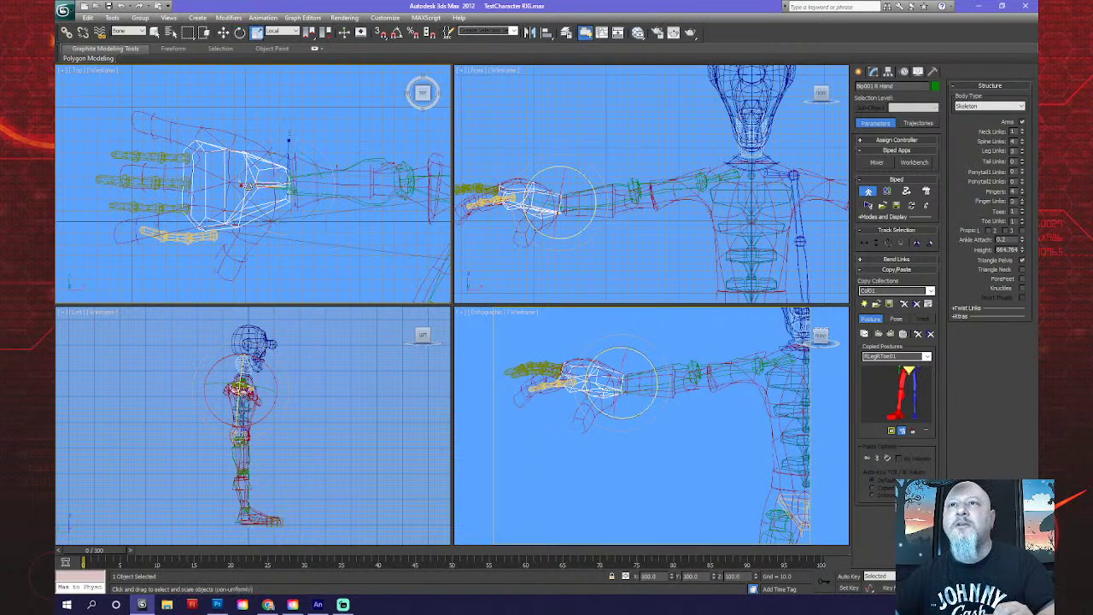
pyautogui.moveTo(256, 183)
pyautogui.mouseDown()
pyautogui.moveTo(255, 193)
pyautogui.moveTo(259, 182)
pyautogui.mouseUp()
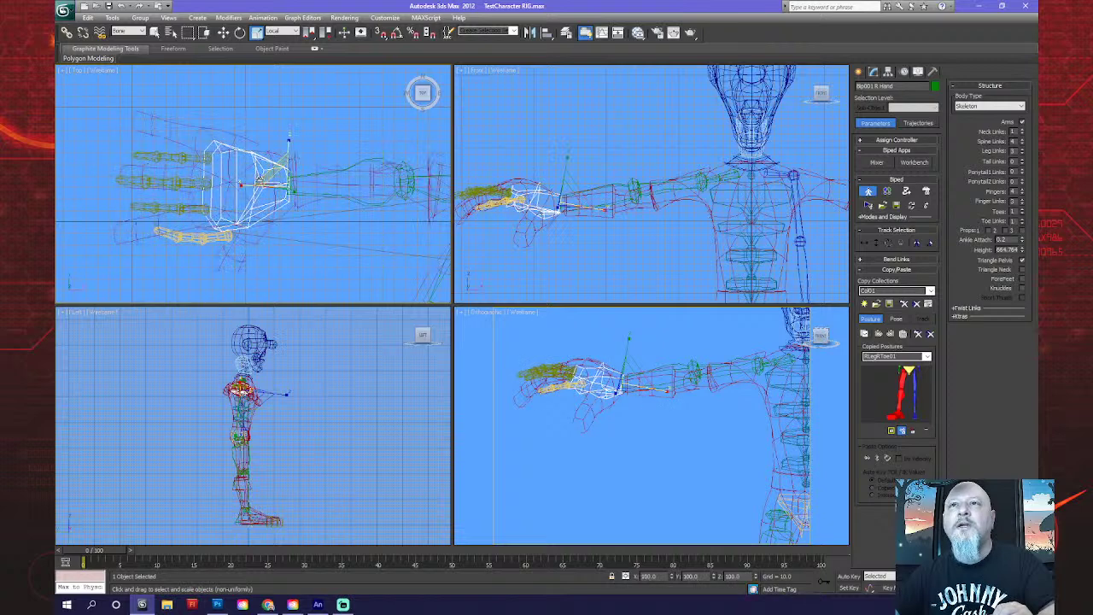
pyautogui.click(240, 32)
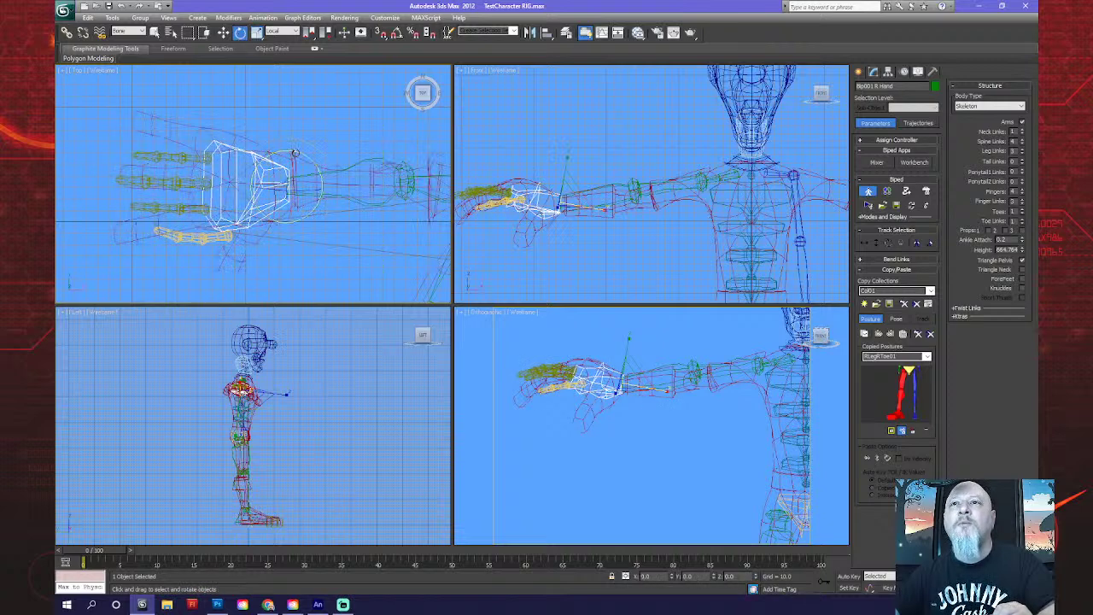
pyautogui.moveTo(295, 153); pyautogui.dragTo(294, 155)
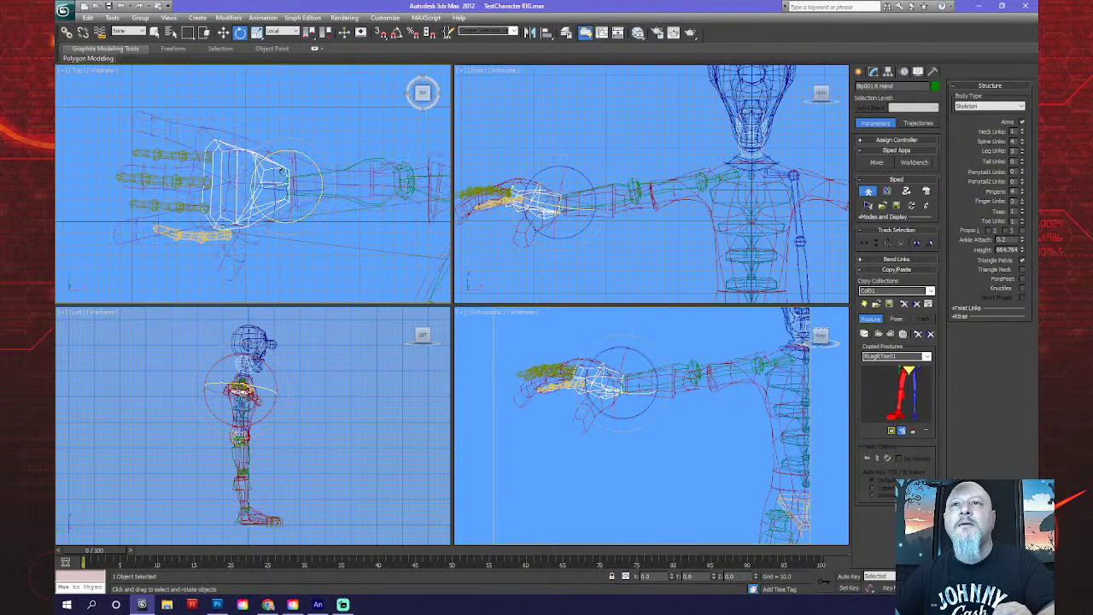
# Move the right thumb's base bone back along the palm toward the wrist in the Top view to reach the mesh's thumb.
pyautogui.click(228, 235)
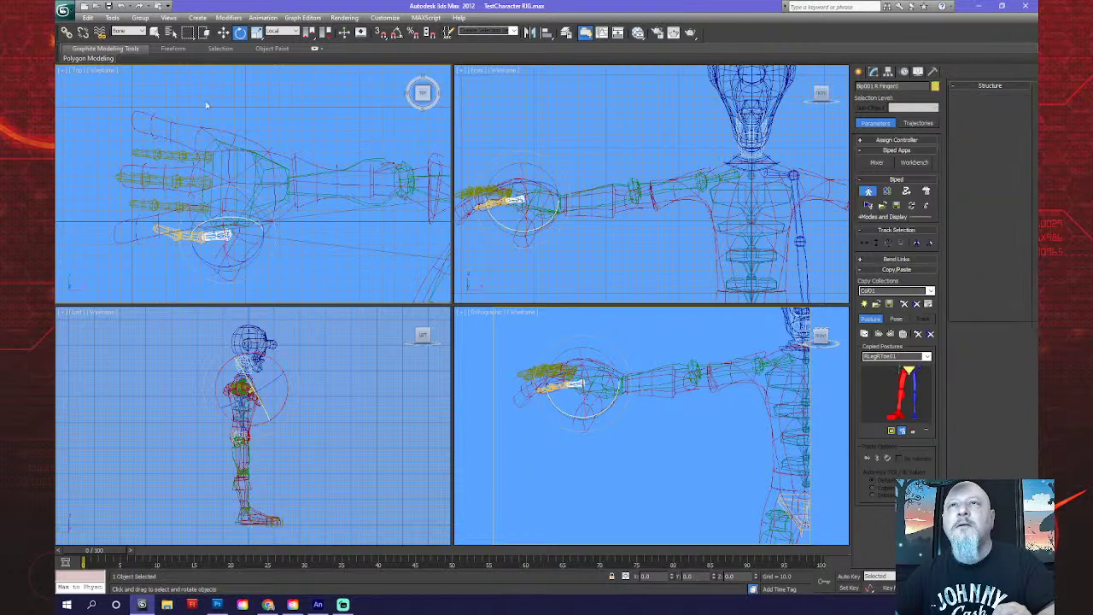
pyautogui.press('w')
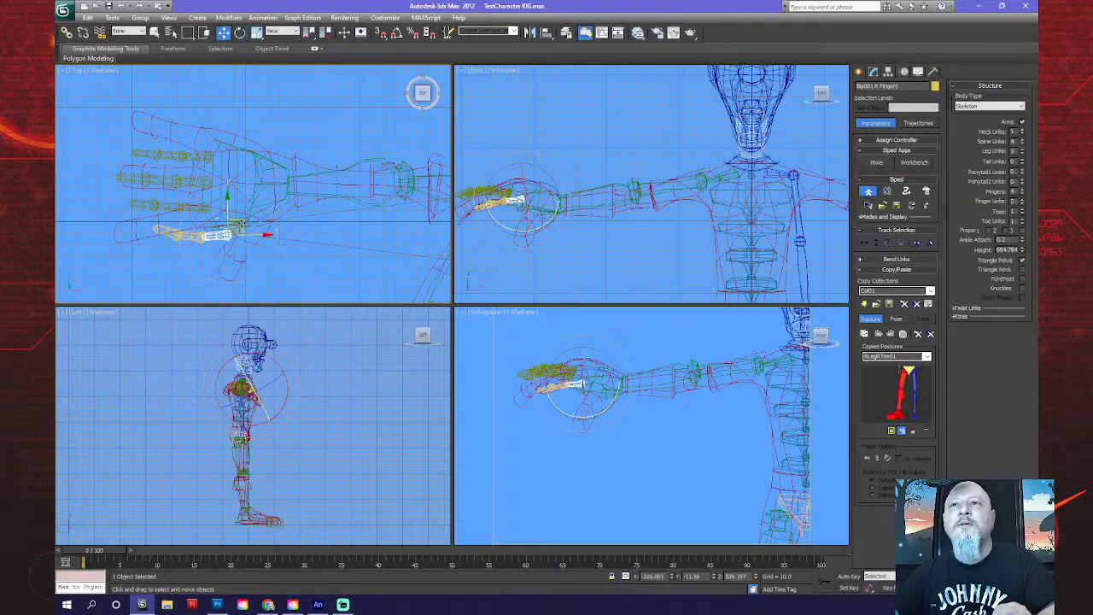
pyautogui.moveTo(243, 222); pyautogui.dragTo(263, 222)
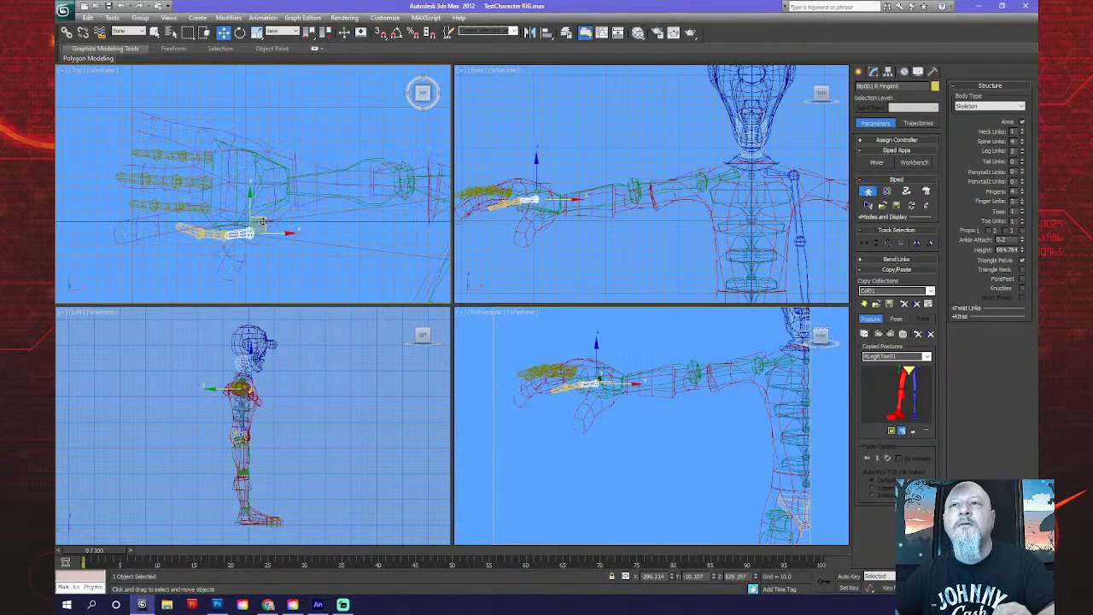
# Rotate the right thumb's base bone in the Top and Front views so the thumb points along the mesh's thumb.
pyautogui.click(240, 32)
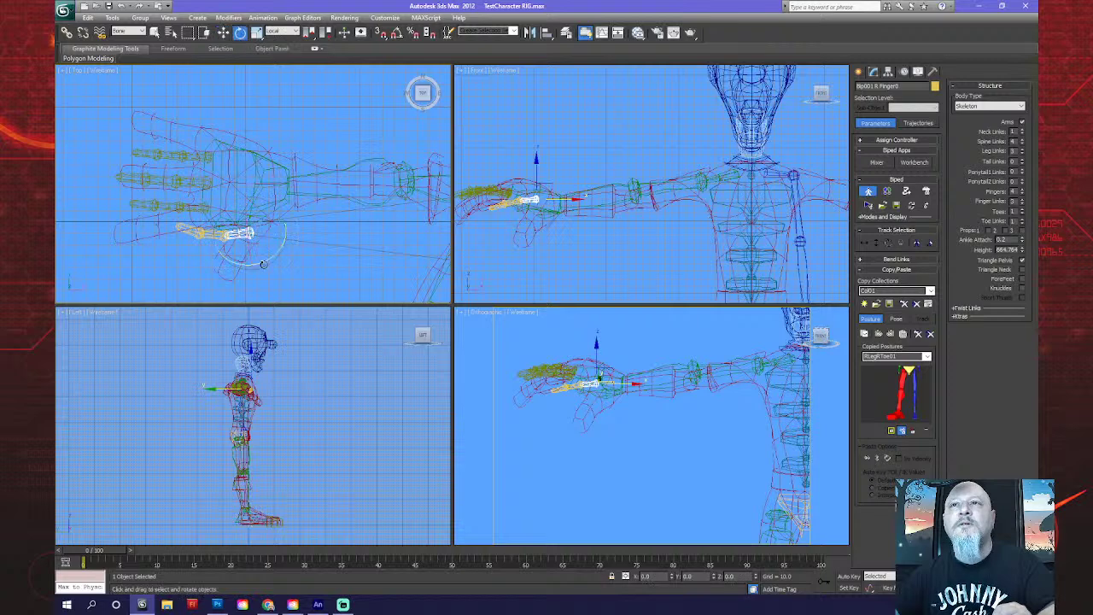
pyautogui.moveTo(261, 259); pyautogui.dragTo(325, 240)
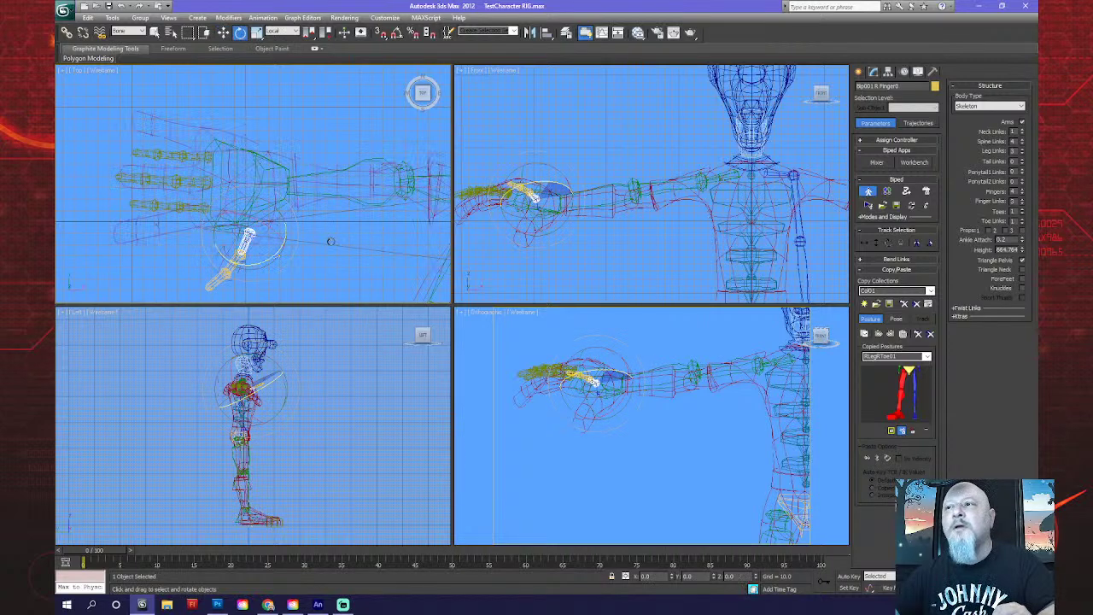
pyautogui.click(525, 204)
pyautogui.moveTo(522, 174); pyautogui.dragTo(508, 247)
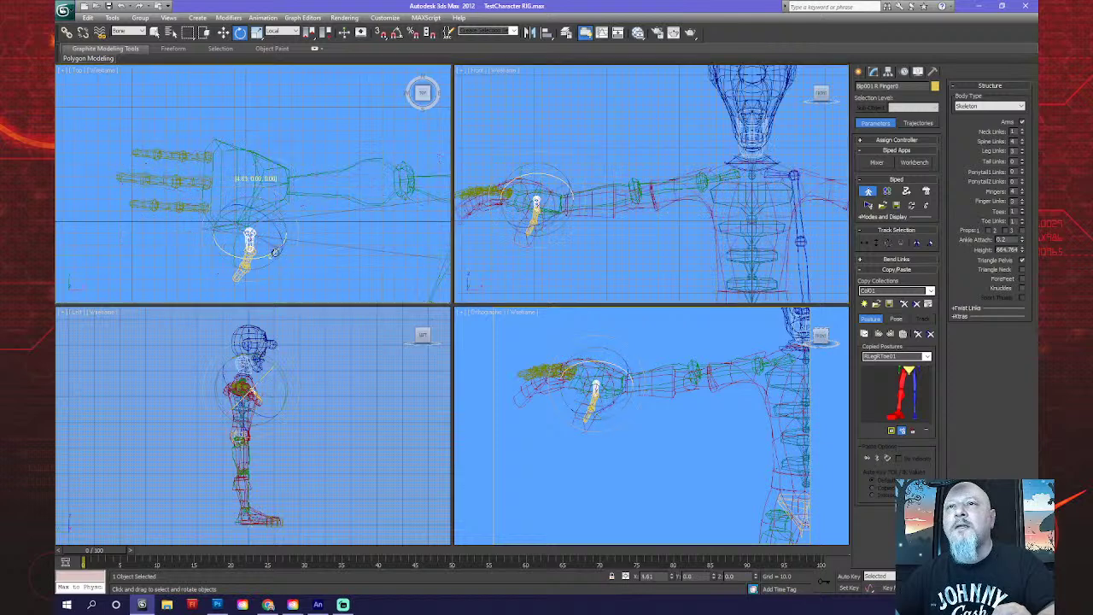
pyautogui.moveTo(270, 254); pyautogui.dragTo(288, 224)
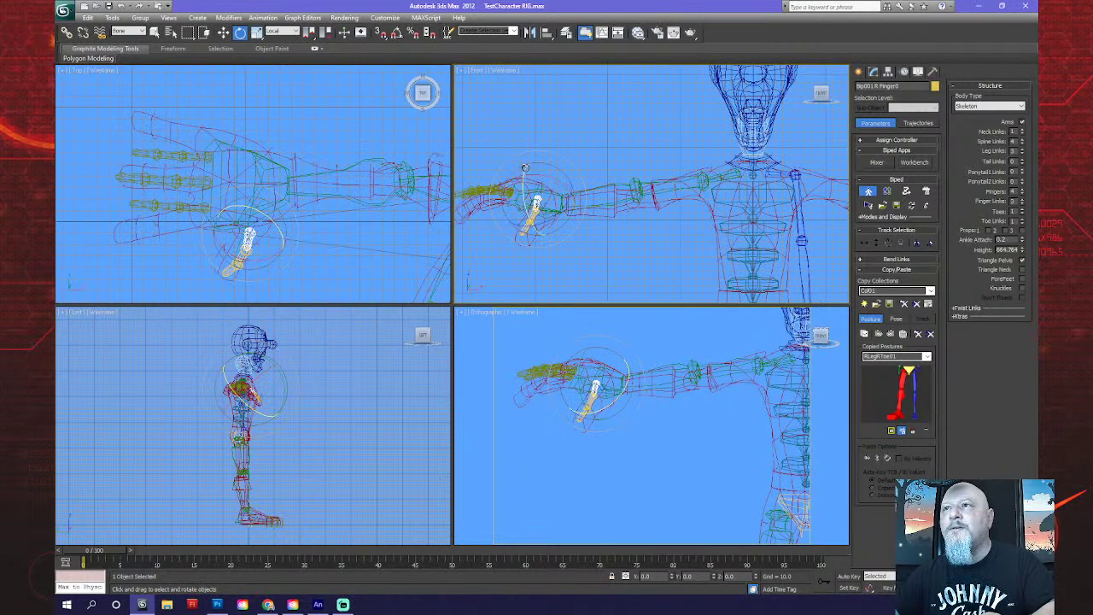
pyautogui.moveTo(524, 168); pyautogui.dragTo(527, 177)
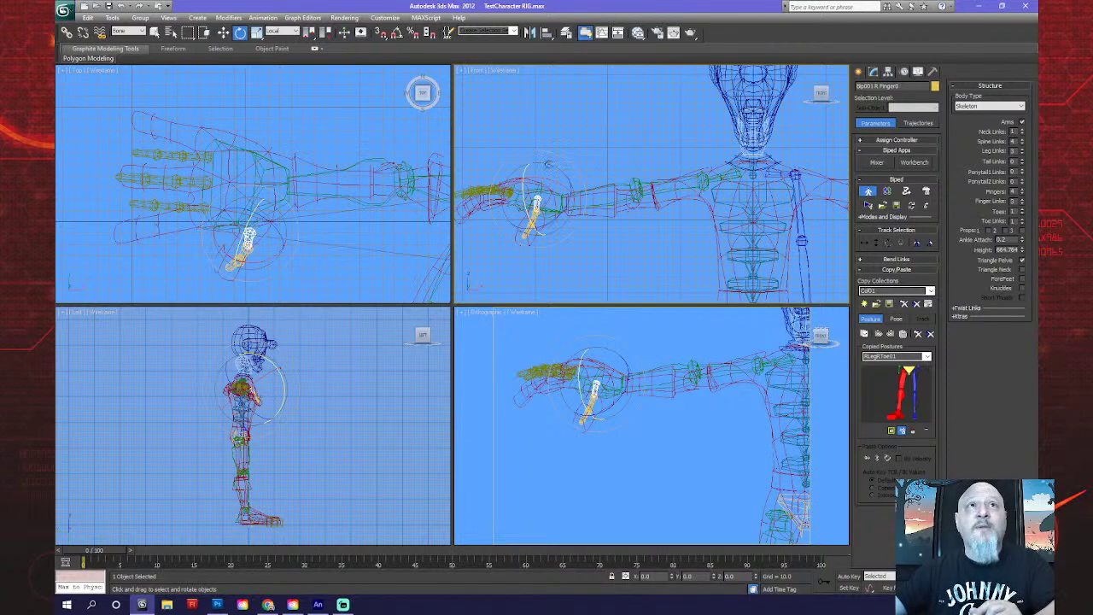
# Move and rotate the right index finger's base bone in the Top view to follow the mesh's index finger.
pyautogui.scroll(2, 306, 192)
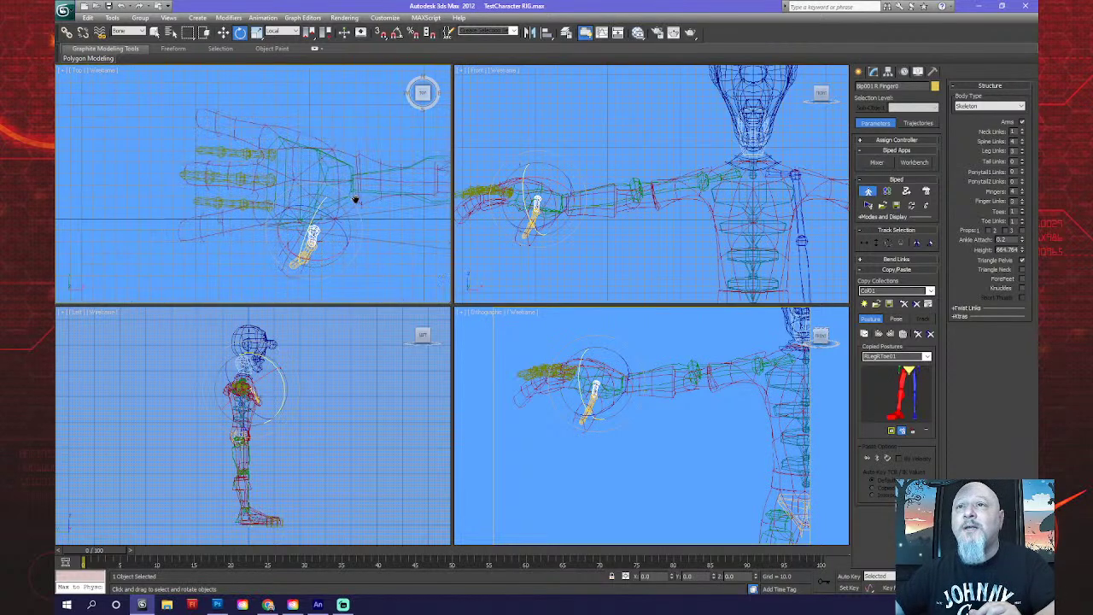
pyautogui.scroll(3, 257, 226)
pyautogui.click(256, 227)
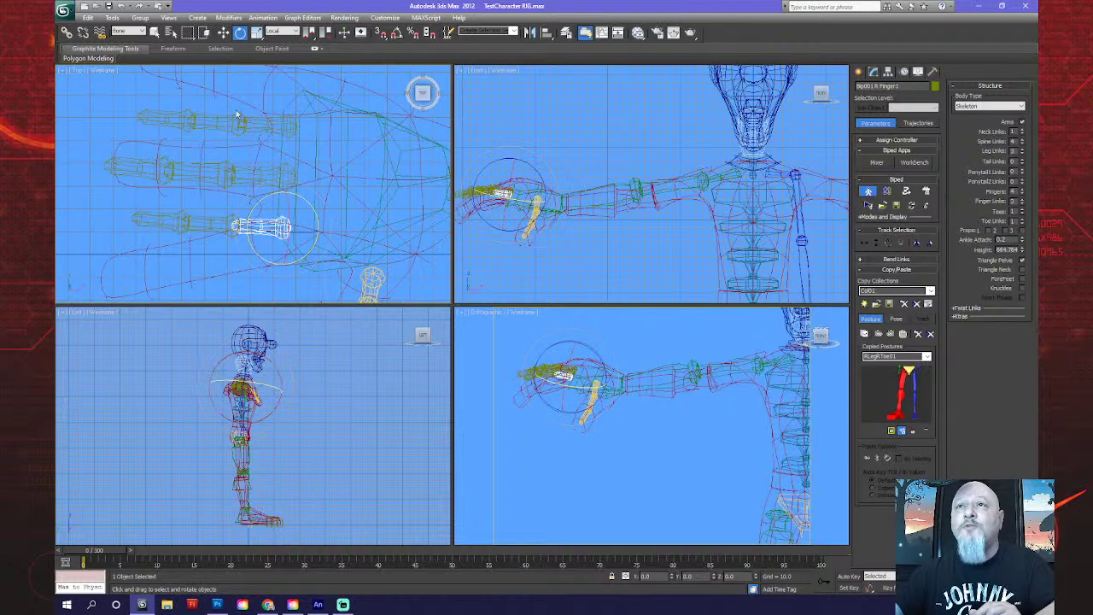
pyautogui.click(223, 32)
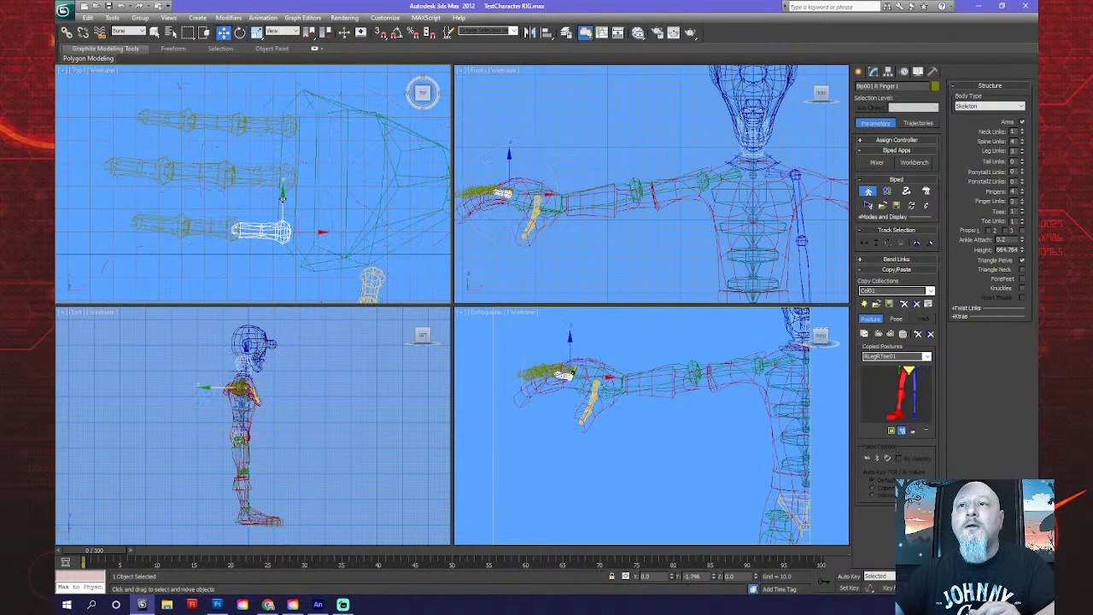
pyautogui.click(240, 32)
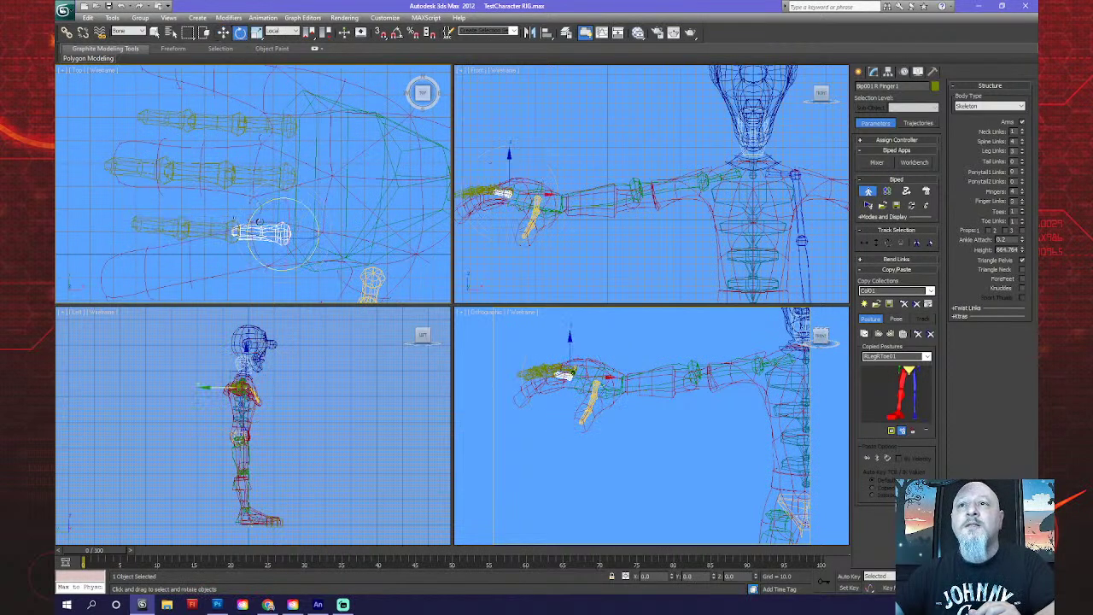
pyautogui.moveTo(250, 216)
pyautogui.mouseDown()
pyautogui.moveTo(248, 235)
pyautogui.moveTo(260, 229)
pyautogui.mouseUp()
pyautogui.hotkey('ctrl', 'z')
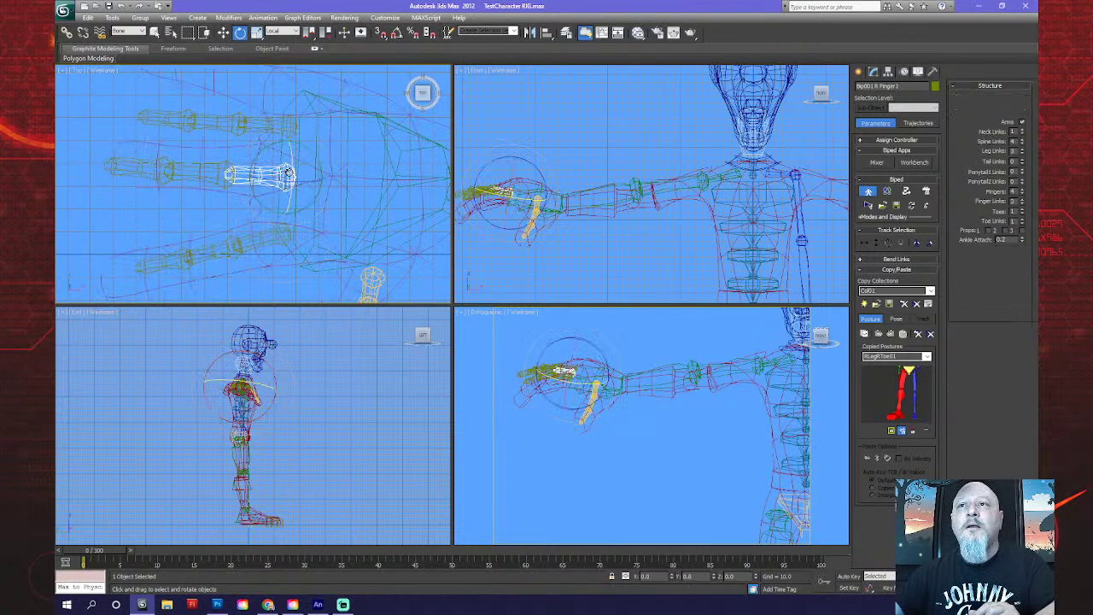
# Move and rotate the outermost right finger's base bone in the Top view to follow the mesh's outer finger.
pyautogui.click(223, 32)
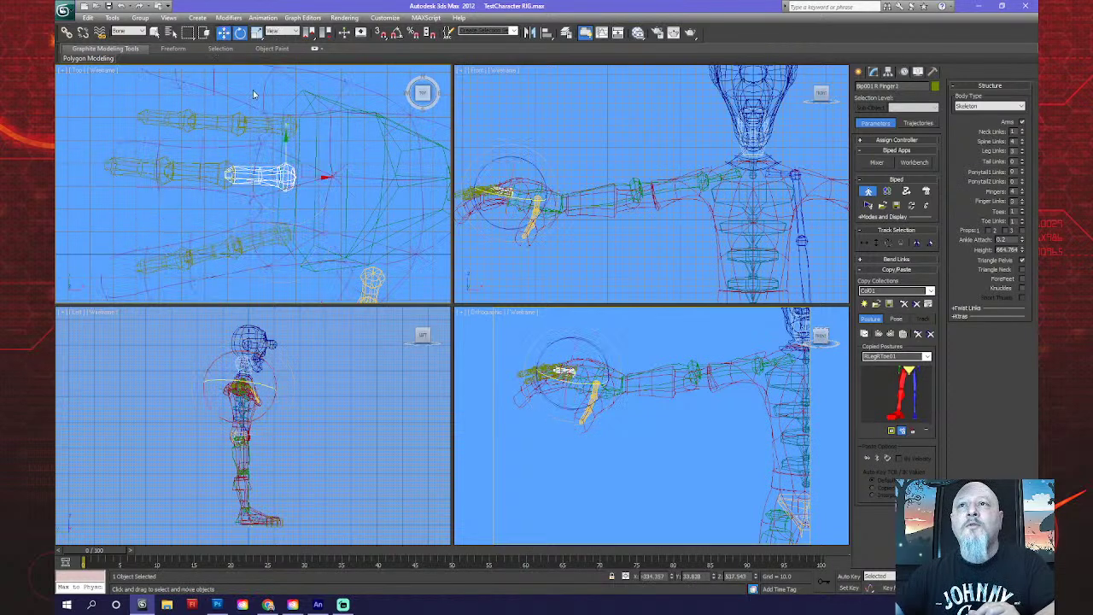
pyautogui.click(288, 135)
pyautogui.moveTo(309, 134); pyautogui.dragTo(296, 211, button='middle')
pyautogui.moveTo(273, 183); pyautogui.dragTo(303, 161)
pyautogui.click(240, 32)
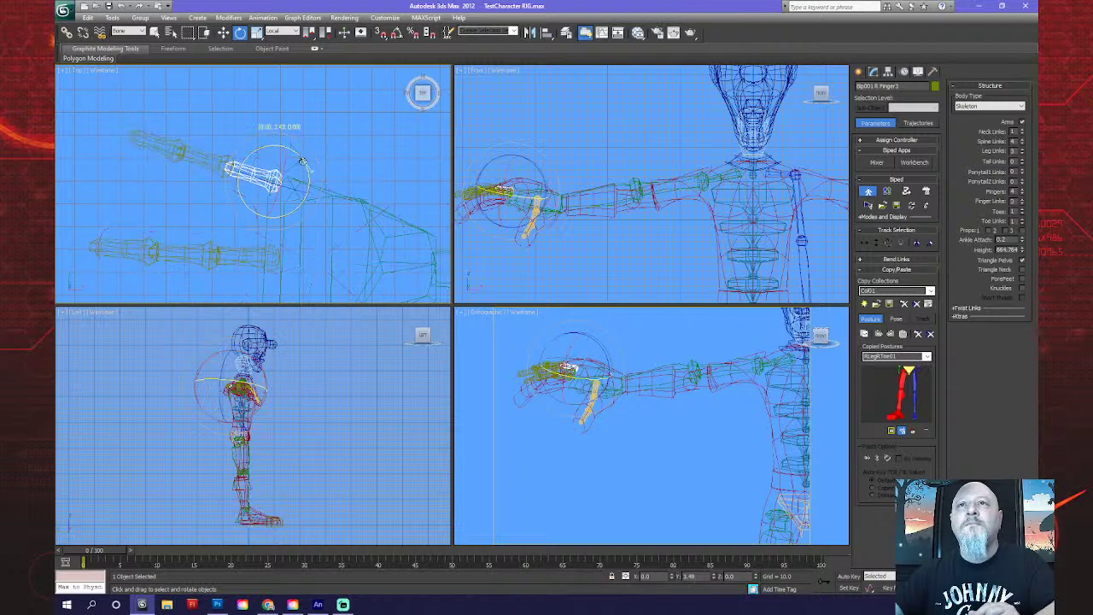
# Refine the rotation of the right thumb's base bone in the Top view and check its fit in the Left view.
pyautogui.keyDown('alt'); pyautogui.moveTo(304, 161); pyautogui.dragTo(358, 241, button='middle'); pyautogui.keyUp('alt')
pyautogui.click(323, 221)
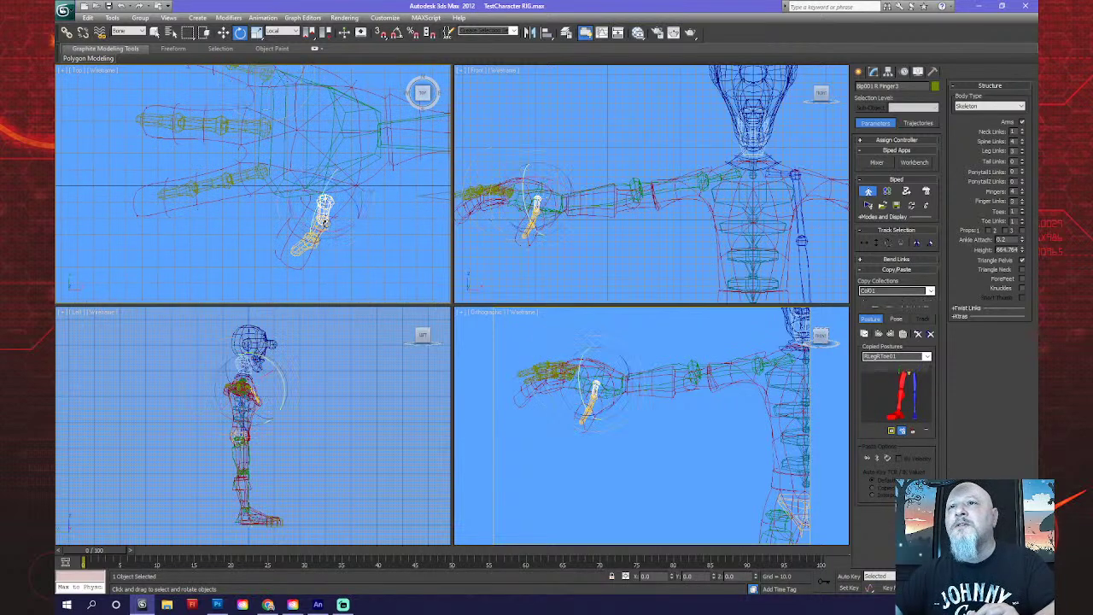
pyautogui.moveTo(343, 225); pyautogui.dragTo(281, 225)
pyautogui.moveTo(287, 184); pyautogui.dragTo(287, 183)
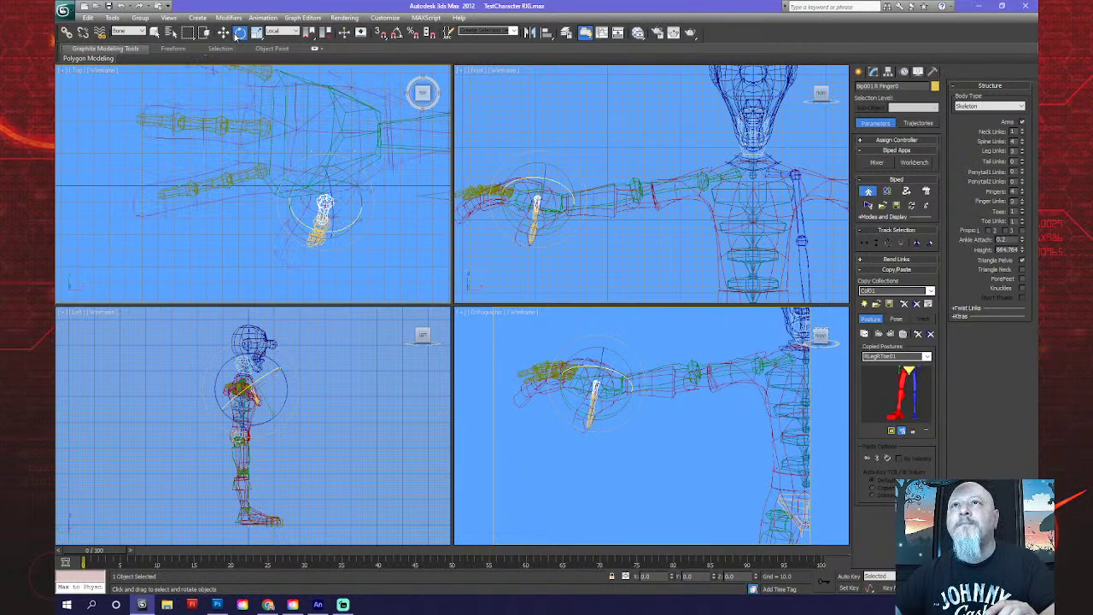
pyautogui.moveTo(354, 220); pyautogui.dragTo(347, 222)
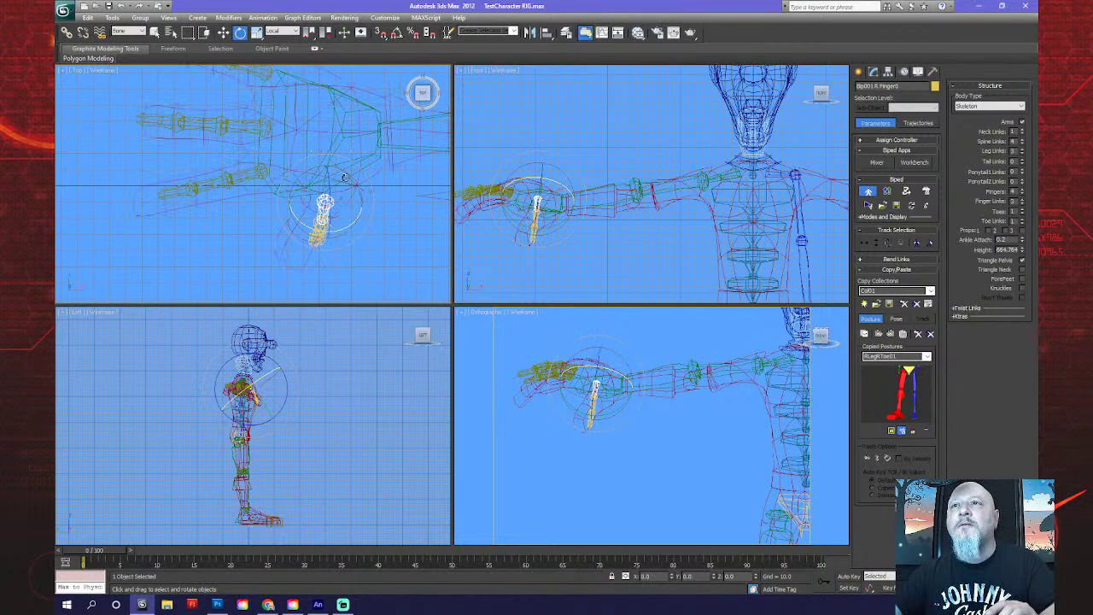
pyautogui.moveTo(344, 177); pyautogui.dragTo(350, 183)
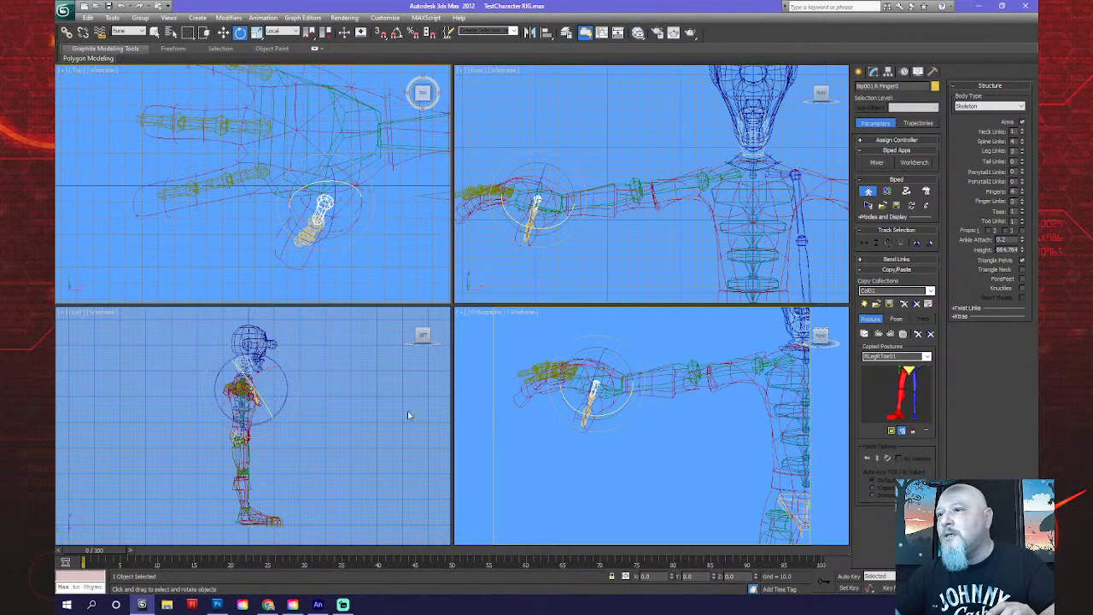
pyautogui.scroll(8, 262, 410)
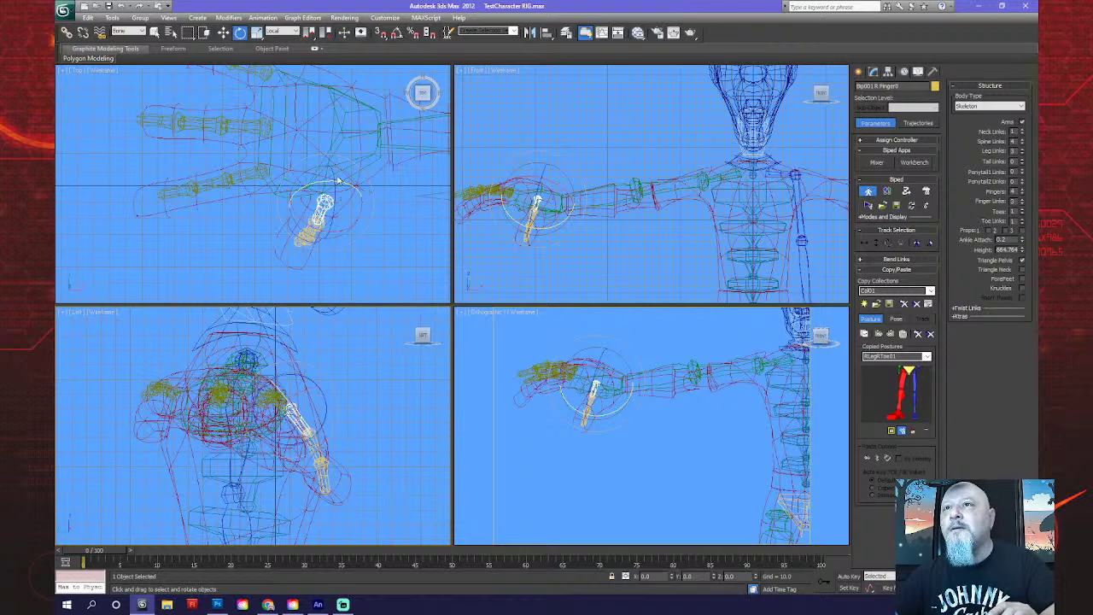
# Move the right thumb's base bone down in the Left view to sit nearer the mesh thumb's root.
pyautogui.click(223, 32)
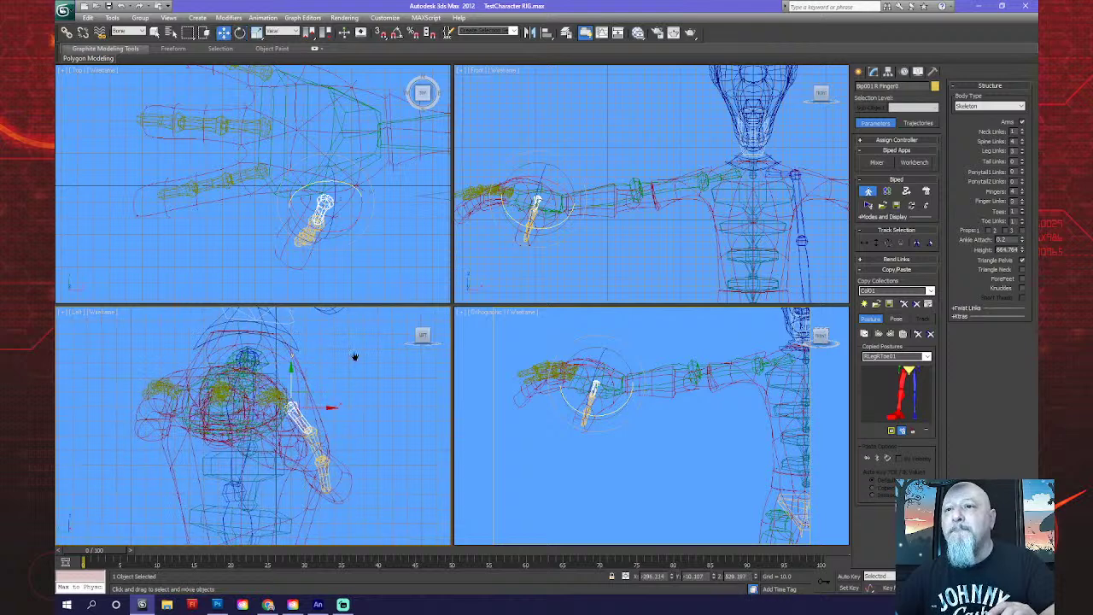
pyautogui.moveTo(291, 372); pyautogui.dragTo(287, 396)
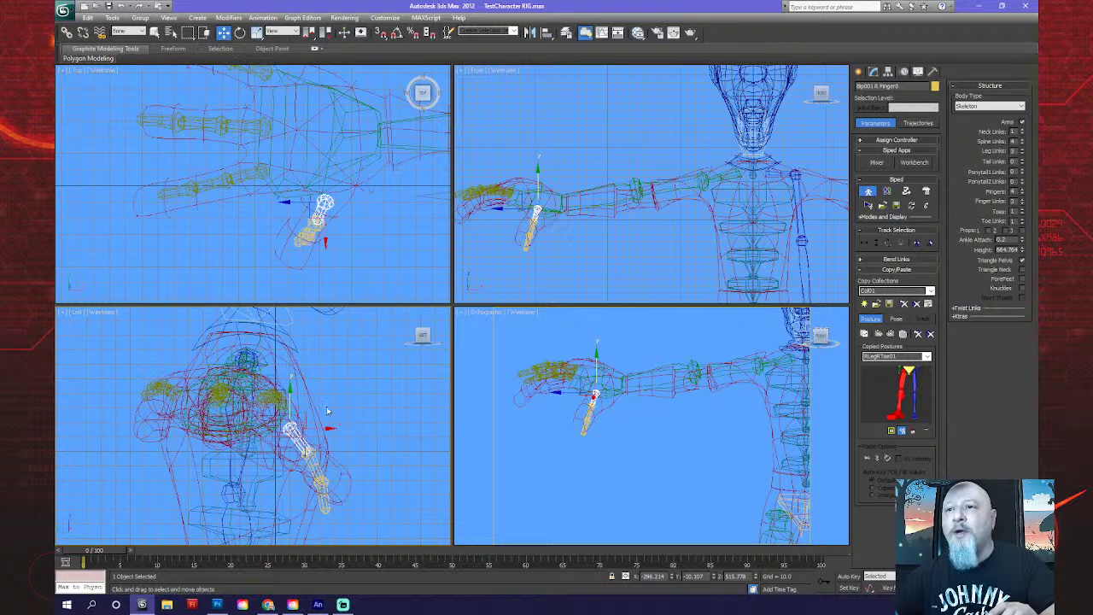
pyautogui.scroll(5, 327, 411)
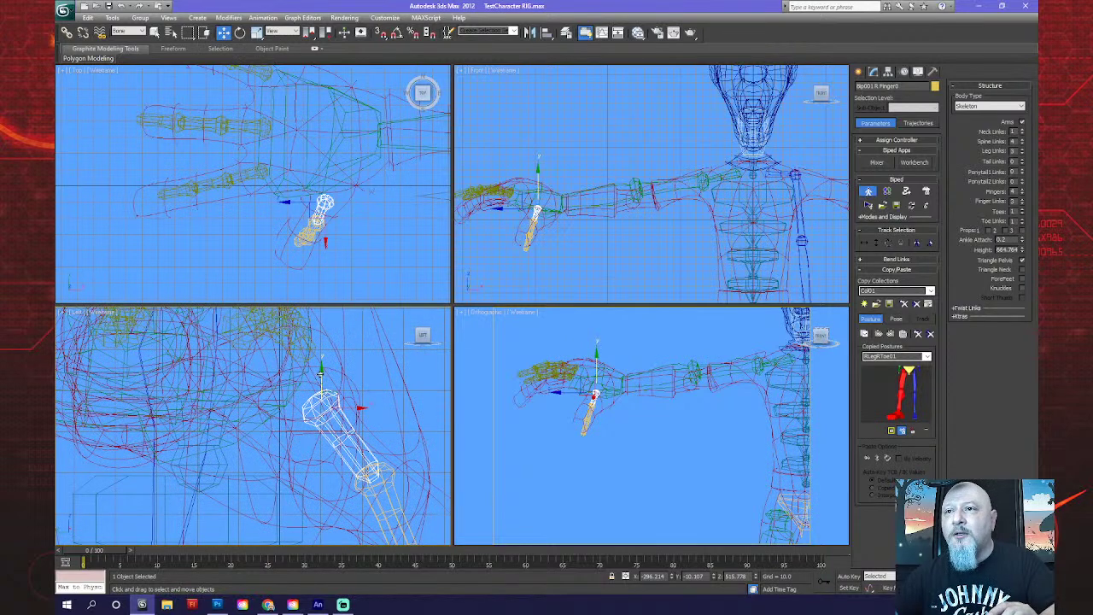
pyautogui.moveTo(320, 374); pyautogui.dragTo(321, 373)
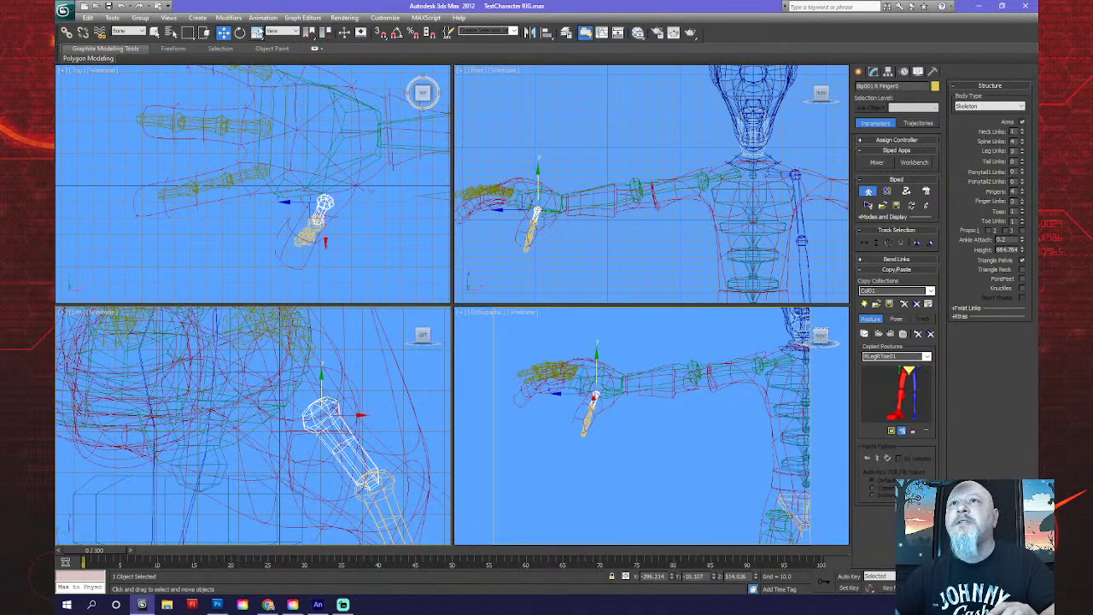
# Scale up the right thumb's base bone in the Top view so its thickness fills the mesh's thumb.
pyautogui.click(257, 33)
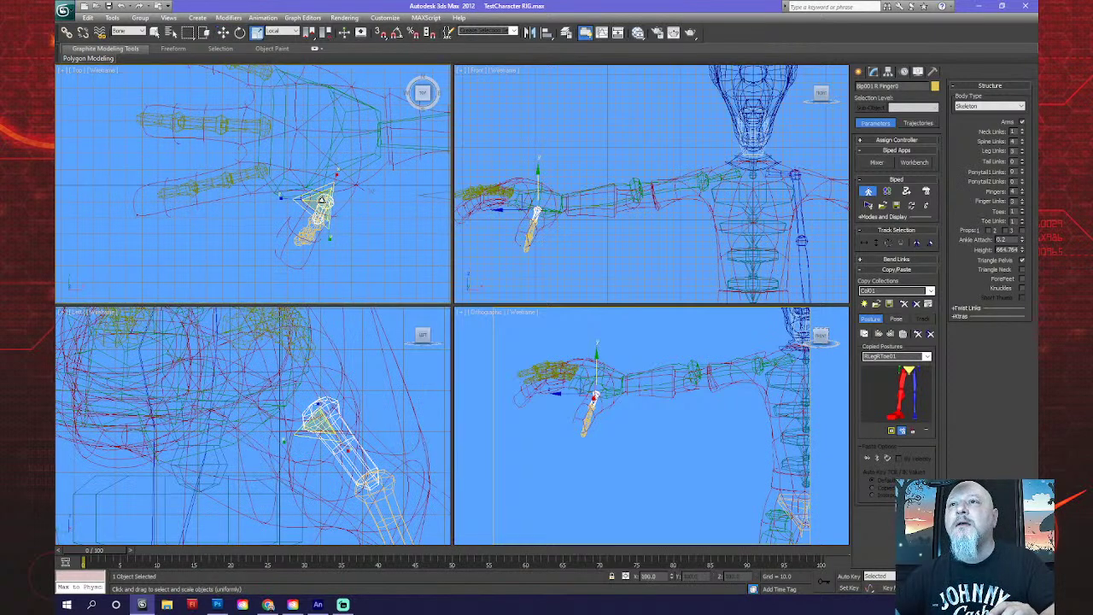
pyautogui.moveTo(321, 200); pyautogui.dragTo(313, 254)
pyautogui.click(301, 252)
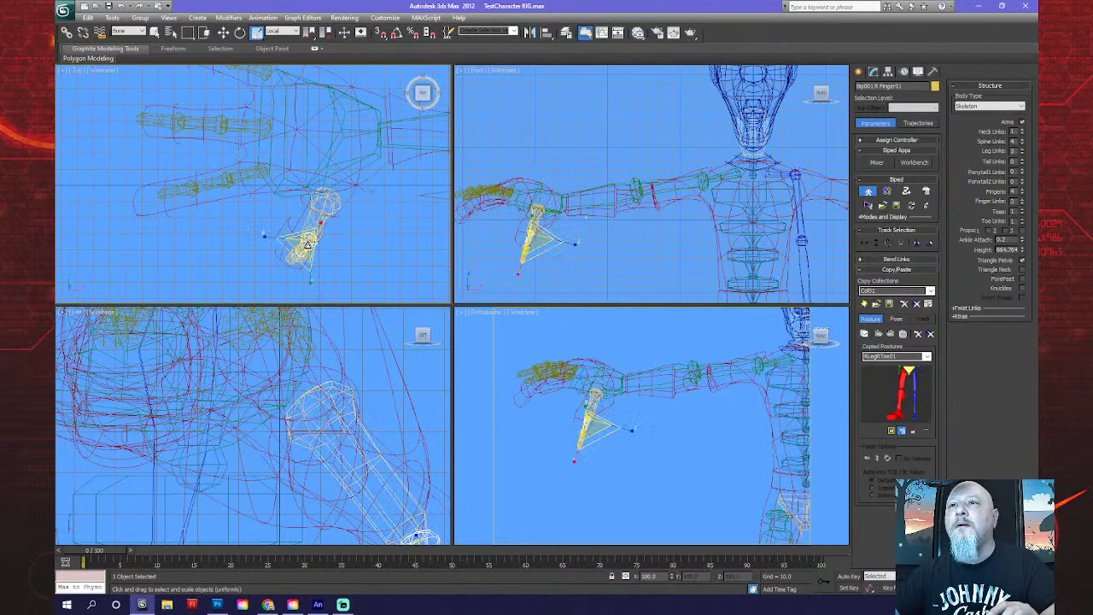
pyautogui.moveTo(612, 416); pyautogui.dragTo(701, 440, button='middle')
pyautogui.keyDown('alt'); pyautogui.moveTo(641, 427); pyautogui.dragTo(678, 464, button='middle'); pyautogui.keyUp('alt')
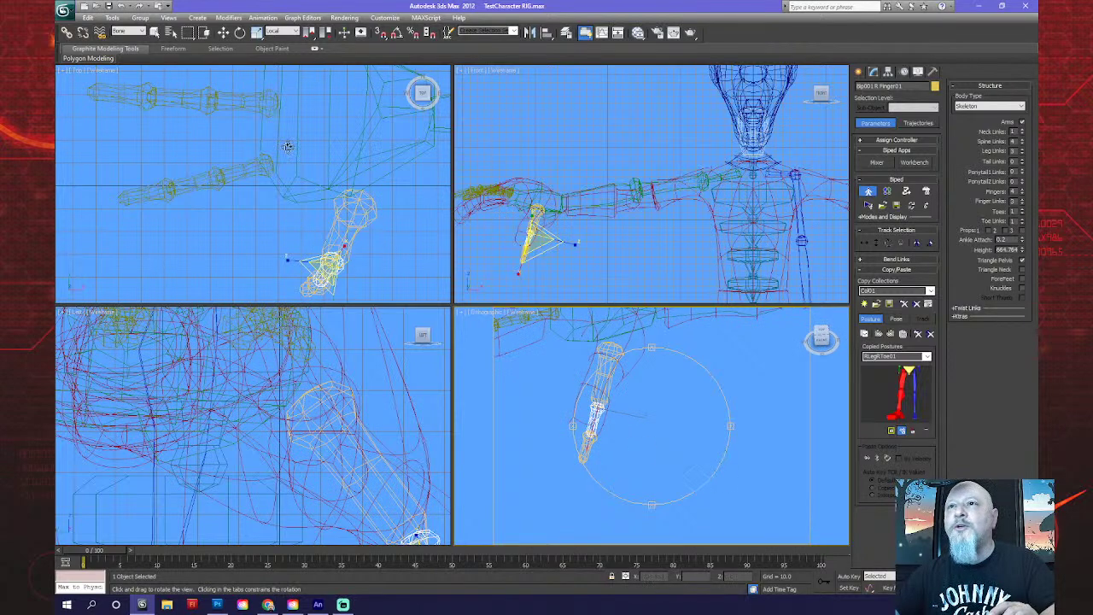
# Shorten the right thumb's base bone by scaling it along its local length axis in the Top view.
pyautogui.click(239, 32)
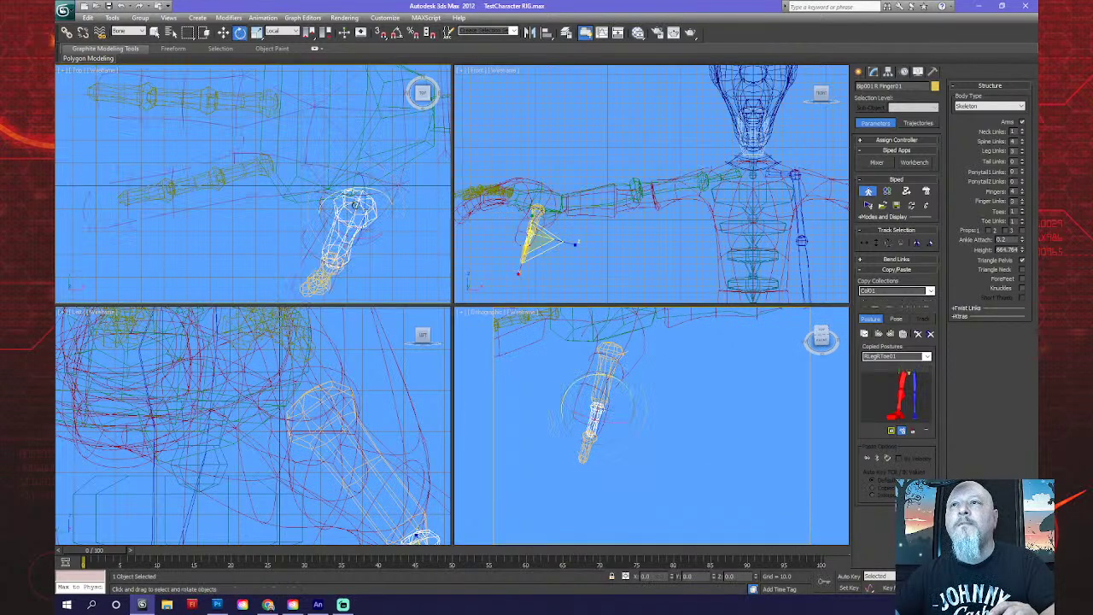
pyautogui.click(257, 32)
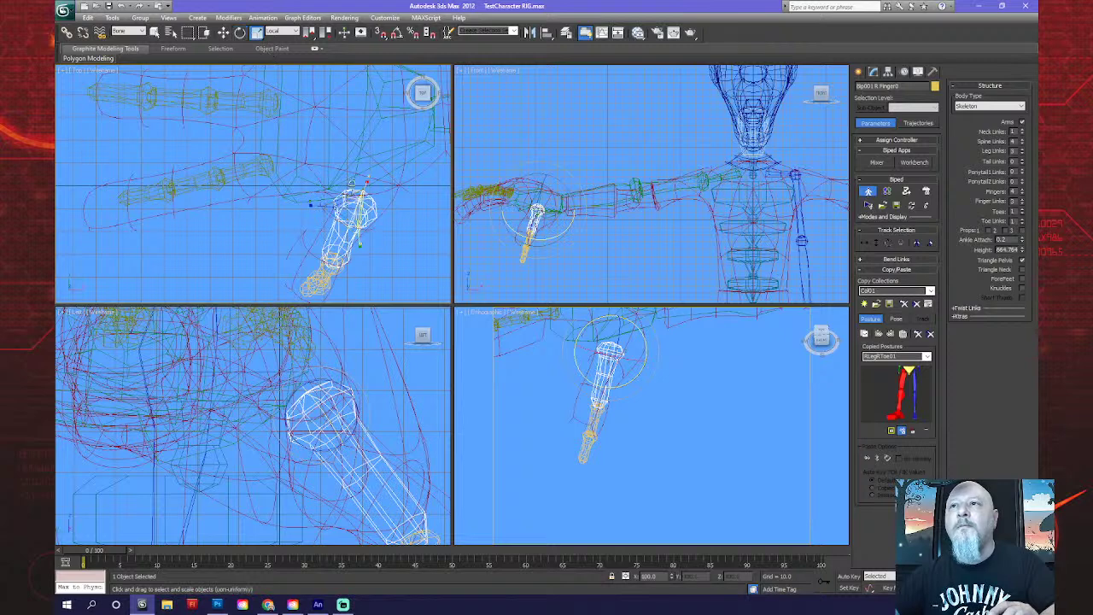
pyautogui.moveTo(367, 182); pyautogui.dragTo(361, 212)
pyautogui.scroll(-2, 597, 263)
pyautogui.scroll(4, 598, 263)
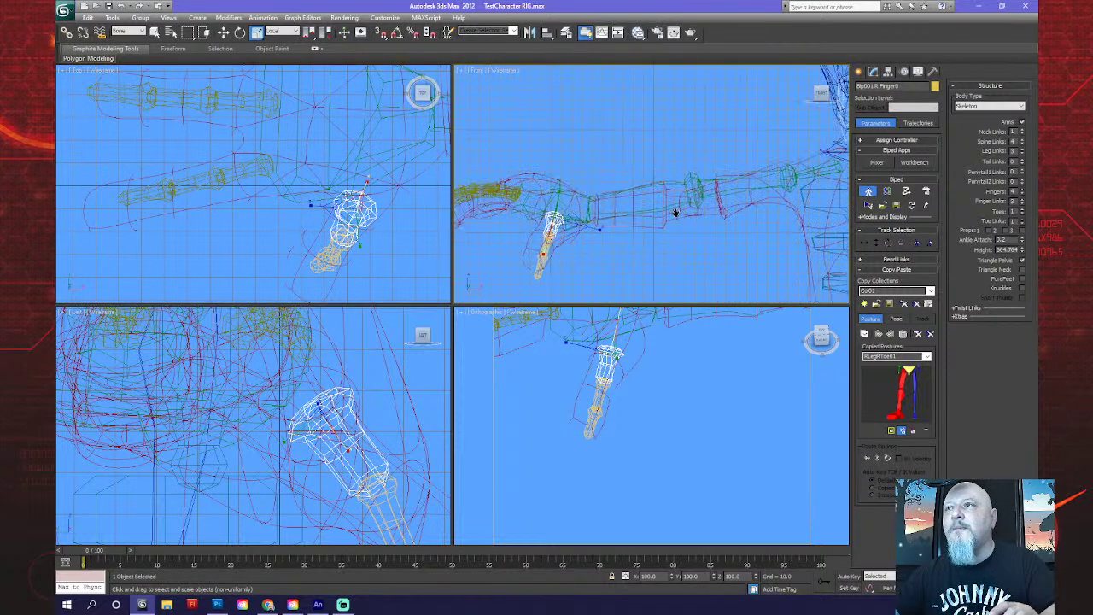
# Move the right thumb's base bone up toward the palm in the Left view using the Local coordinate system.
pyautogui.click(222, 32)
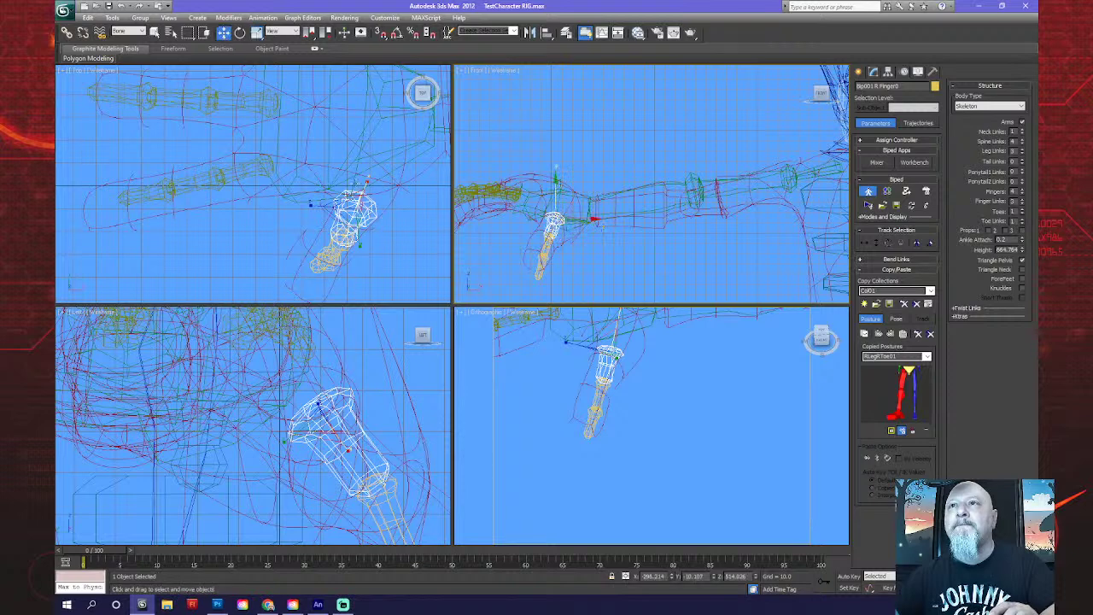
pyautogui.scroll(1, 352, 183)
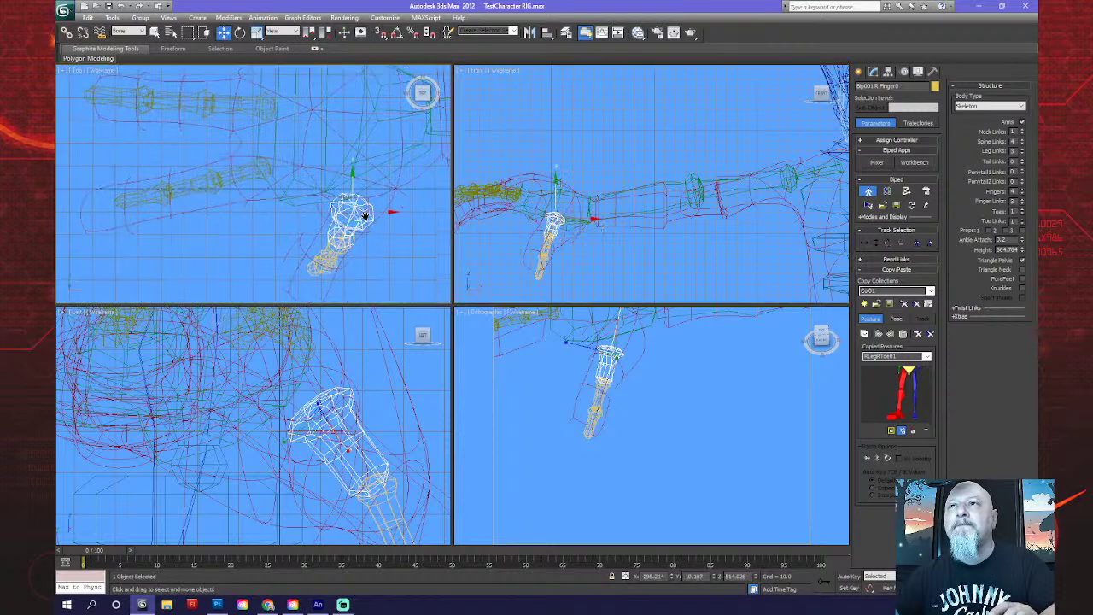
pyautogui.click(285, 32)
pyautogui.click(274, 67)
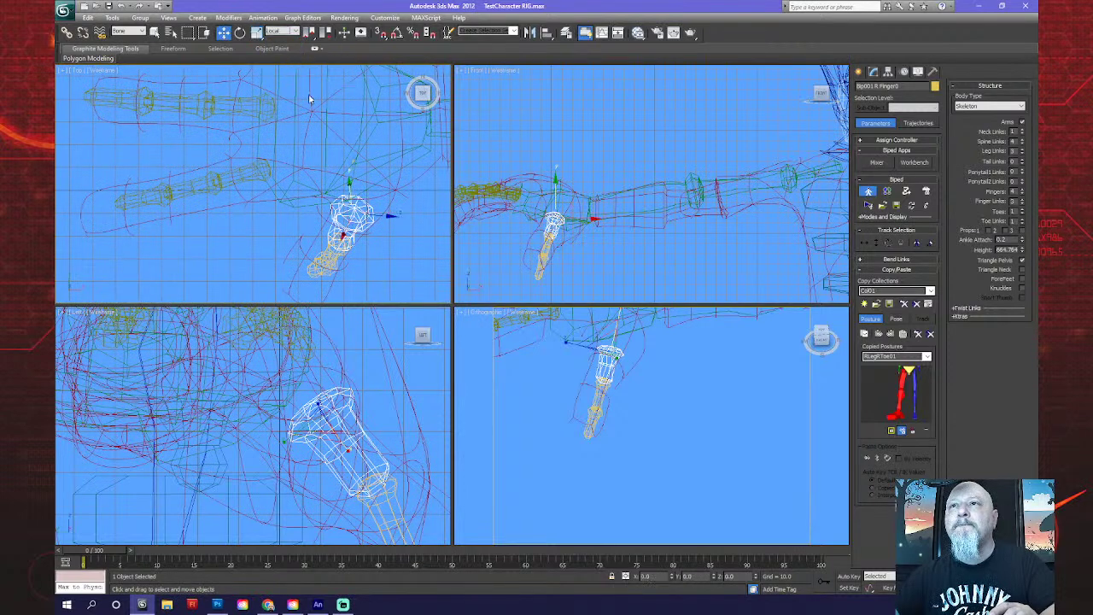
pyautogui.moveTo(318, 402); pyautogui.dragTo(298, 374)
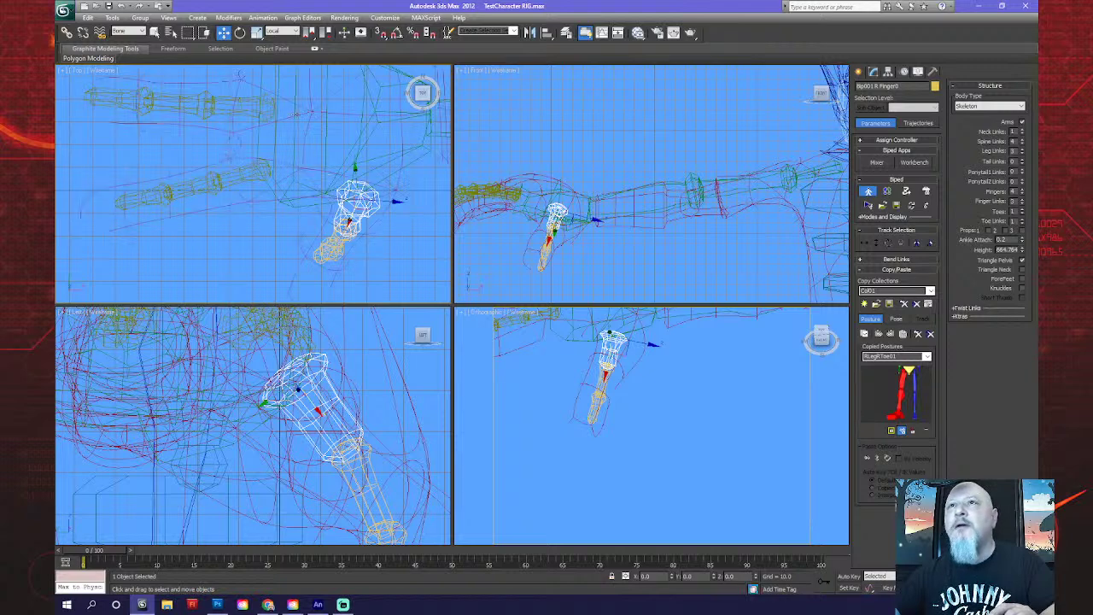
# Rotate the right thumb's base bone in the Top and Orthographic views to follow the direction of the mesh's thumb.
pyautogui.click(240, 33)
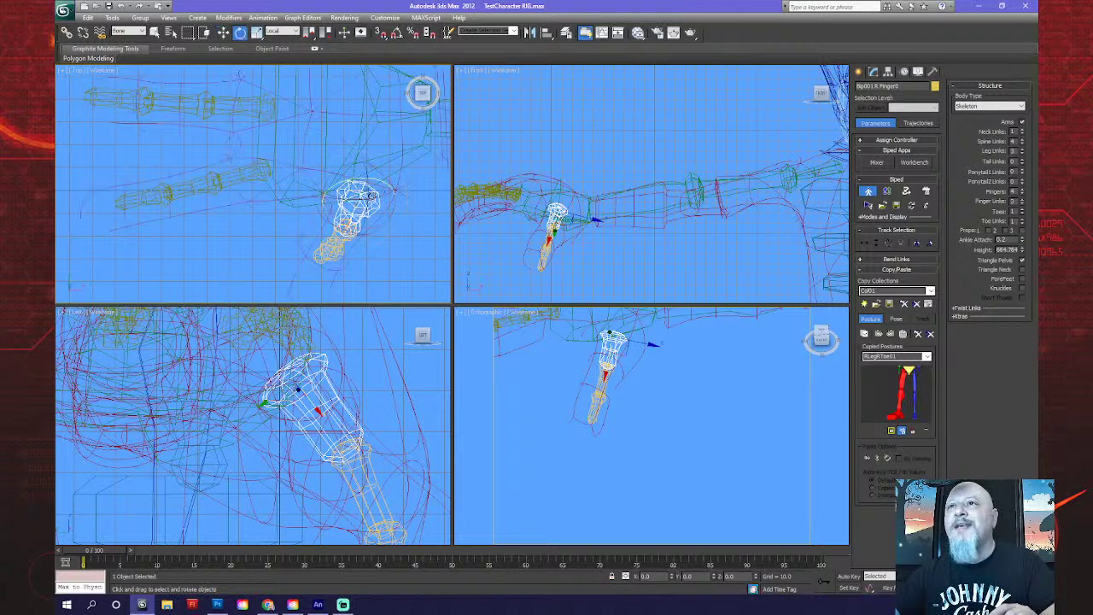
pyautogui.moveTo(371, 194)
pyautogui.mouseDown()
pyautogui.moveTo(355, 179)
pyautogui.moveTo(370, 196)
pyautogui.mouseUp()
pyautogui.hotkey('ctrl', 'r')
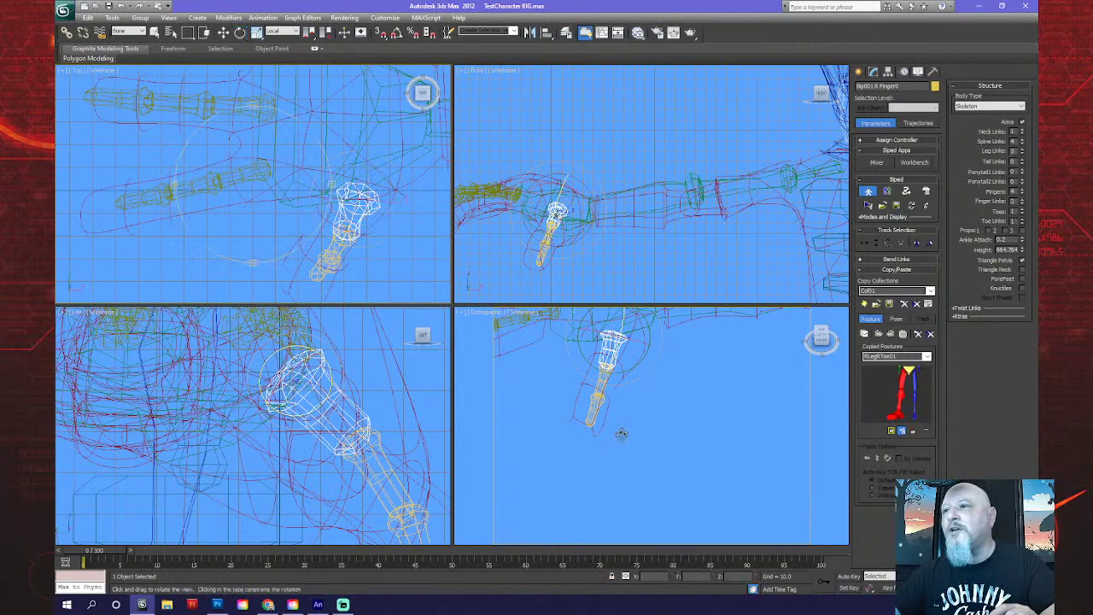
pyautogui.click(621, 434)
pyautogui.moveTo(651, 434); pyautogui.dragTo(596, 379)
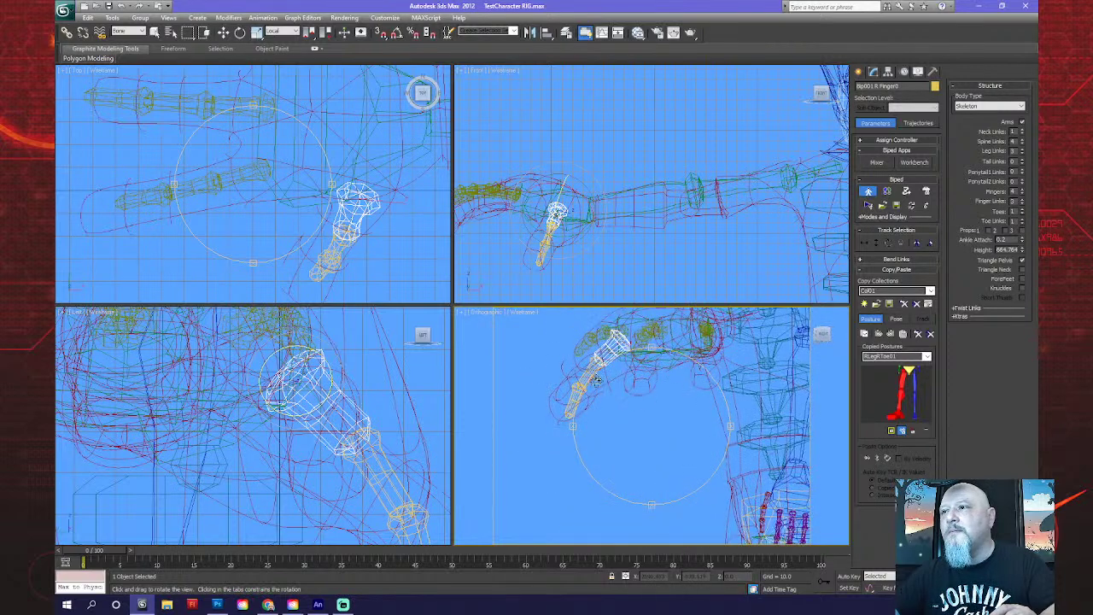
pyautogui.press('e')
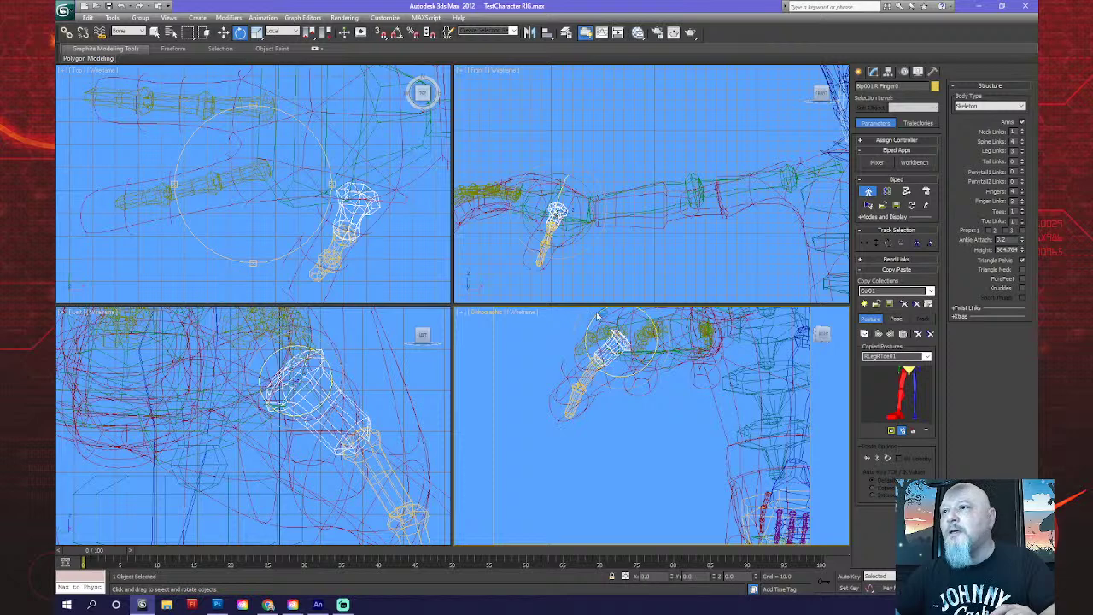
pyautogui.moveTo(592, 322); pyautogui.dragTo(638, 386)
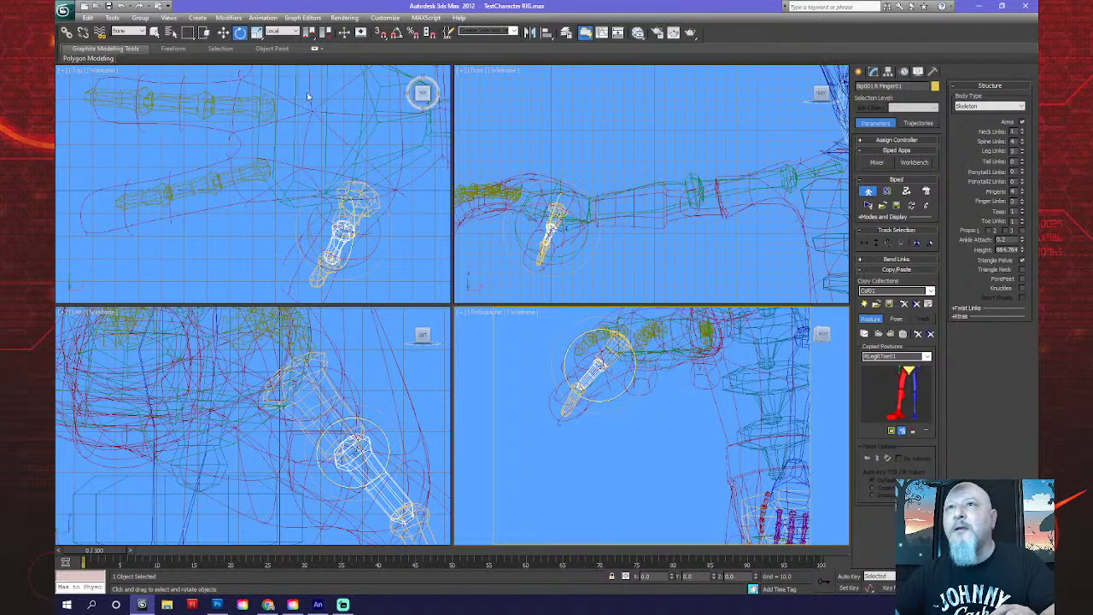
# Scale up the thickness of the right thumb's middle bone in the Top view to fill the mesh.
pyautogui.click(256, 33)
pyautogui.moveTo(368, 253); pyautogui.dragTo(349, 246, button='middle')
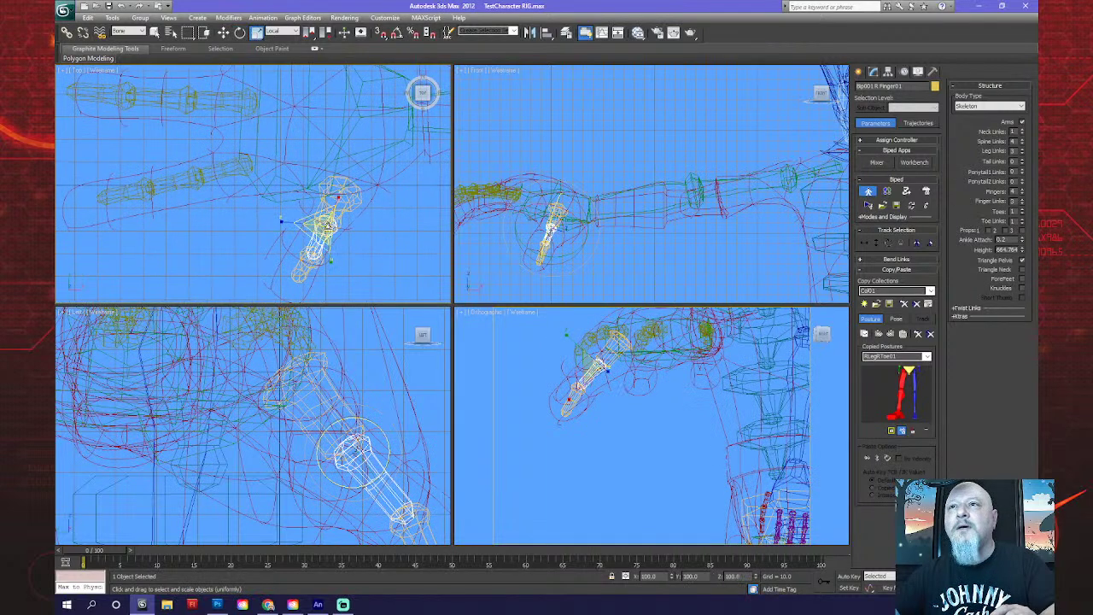
pyautogui.moveTo(322, 223); pyautogui.dragTo(338, 207)
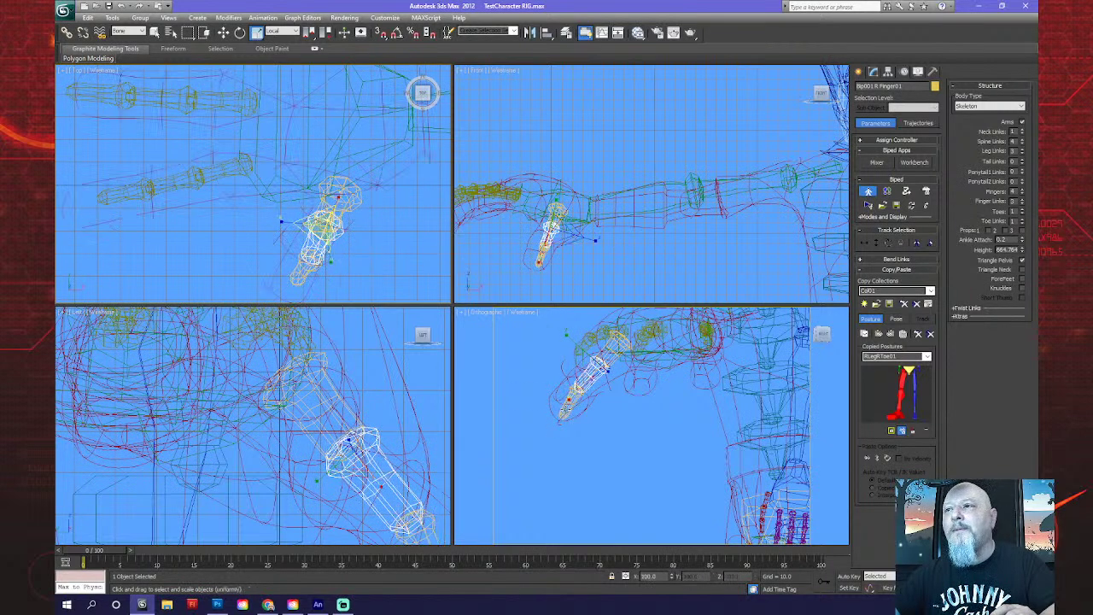
# Rotate the right thumb's tip bone in the Top view and scale it up to fill the mesh's thumb tip.
pyautogui.click(314, 260)
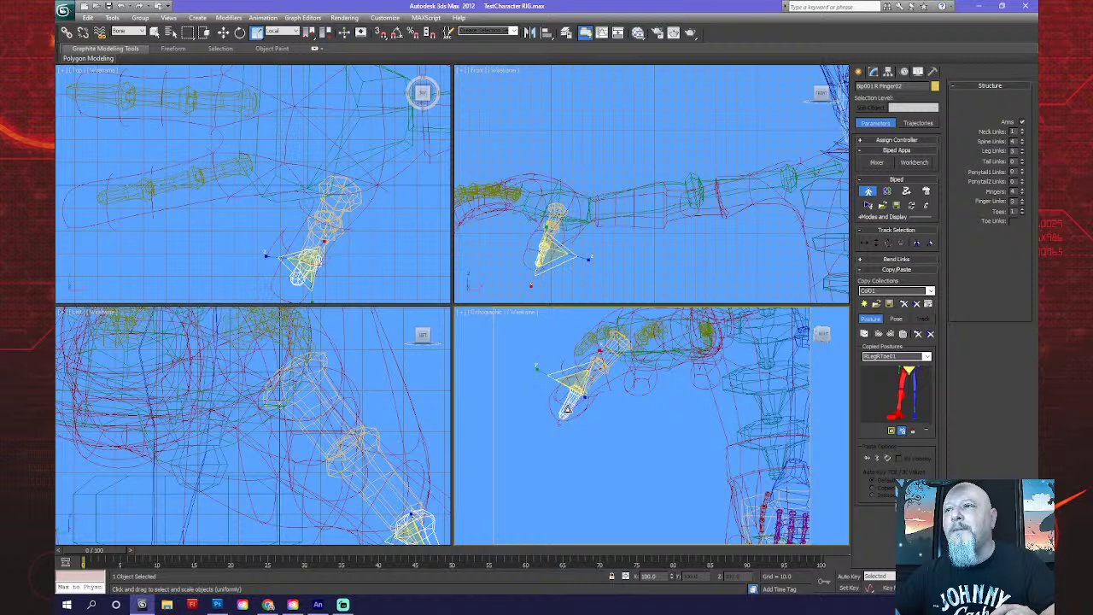
pyautogui.click(240, 34)
pyautogui.moveTo(351, 240); pyautogui.dragTo(327, 248, button='middle')
pyautogui.moveTo(327, 243); pyautogui.dragTo(332, 231)
pyautogui.click(257, 32)
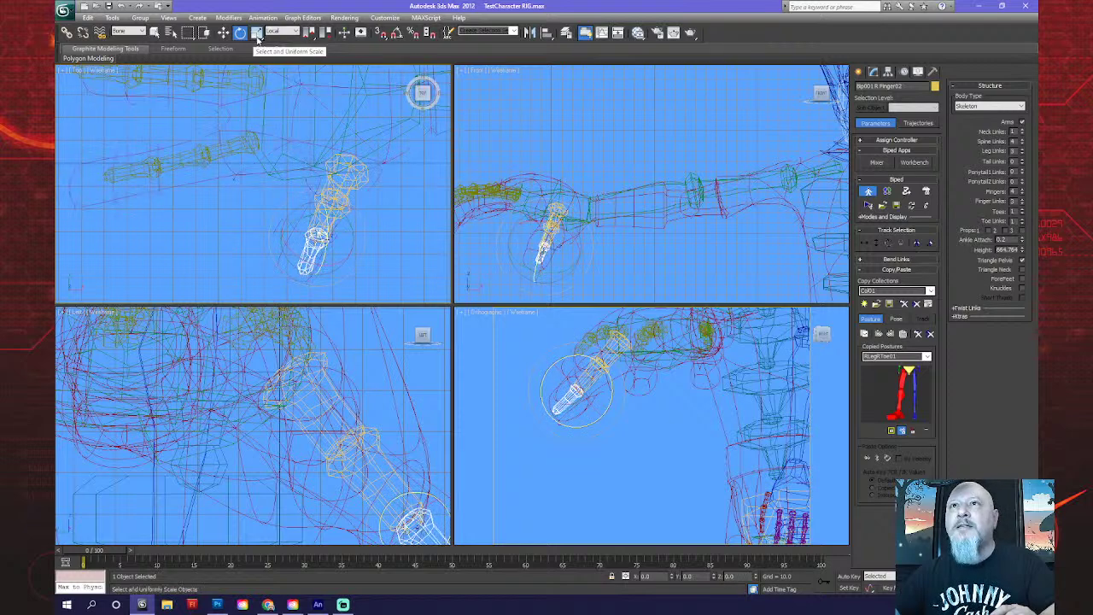
pyautogui.moveTo(317, 236); pyautogui.dragTo(337, 217)
# Rotate the right thumb's base bone slightly in the Front view to improve the thumb's alignment.
pyautogui.click(240, 32)
pyautogui.click(556, 214)
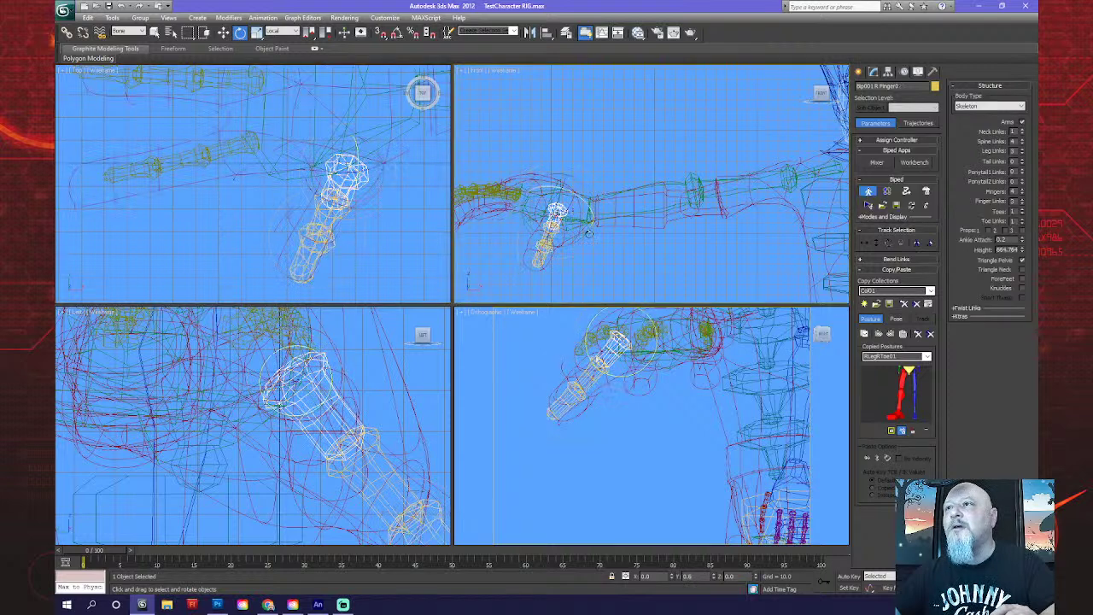
pyautogui.moveTo(579, 230); pyautogui.dragTo(577, 232)
# Scale the right thumb's tip bone slightly shorter and check its fit in the Orthographic view.
pyautogui.click(292, 263)
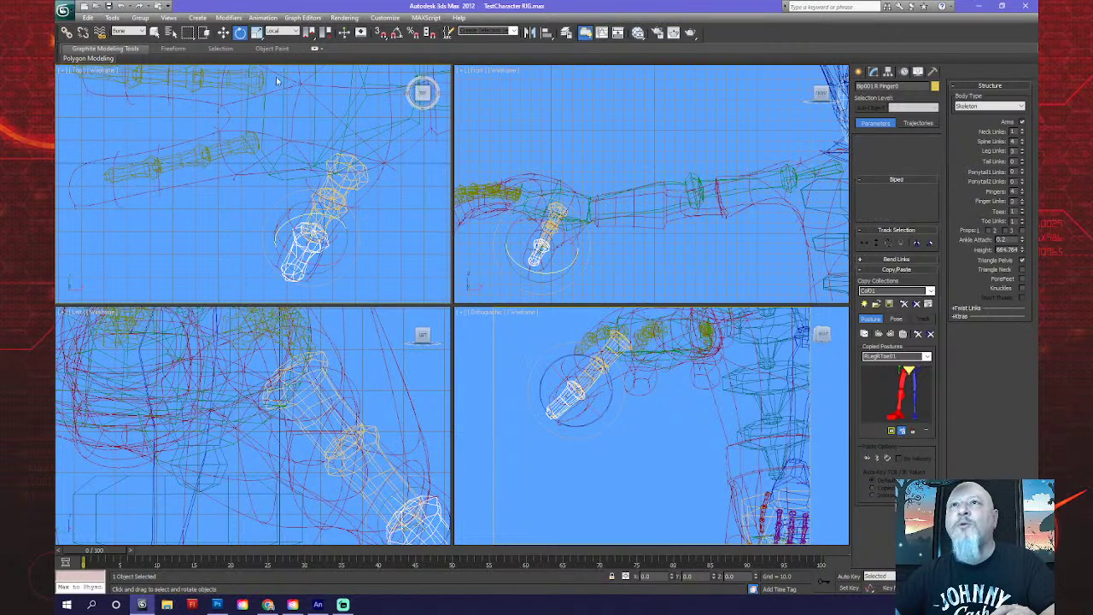
pyautogui.click(257, 33)
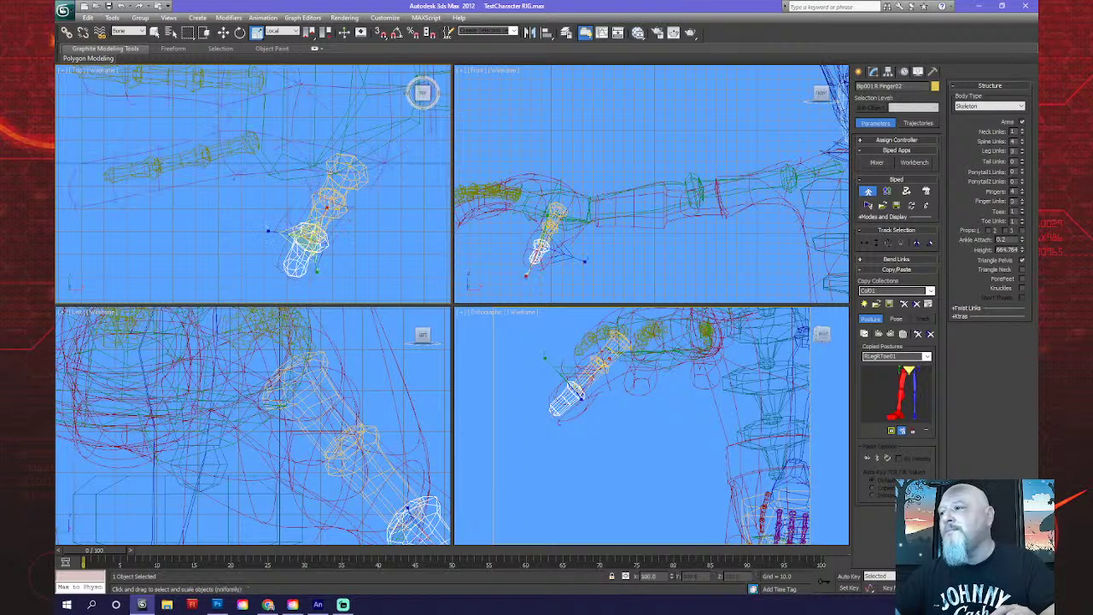
pyautogui.keyDown('alt'); pyautogui.moveTo(632, 444); pyautogui.dragTo(612, 373, button='middle'); pyautogui.keyUp('alt')
# Switch to the View coordinate system and move the right thumb's base bone slightly down in the Front view.
pyautogui.click(337, 171)
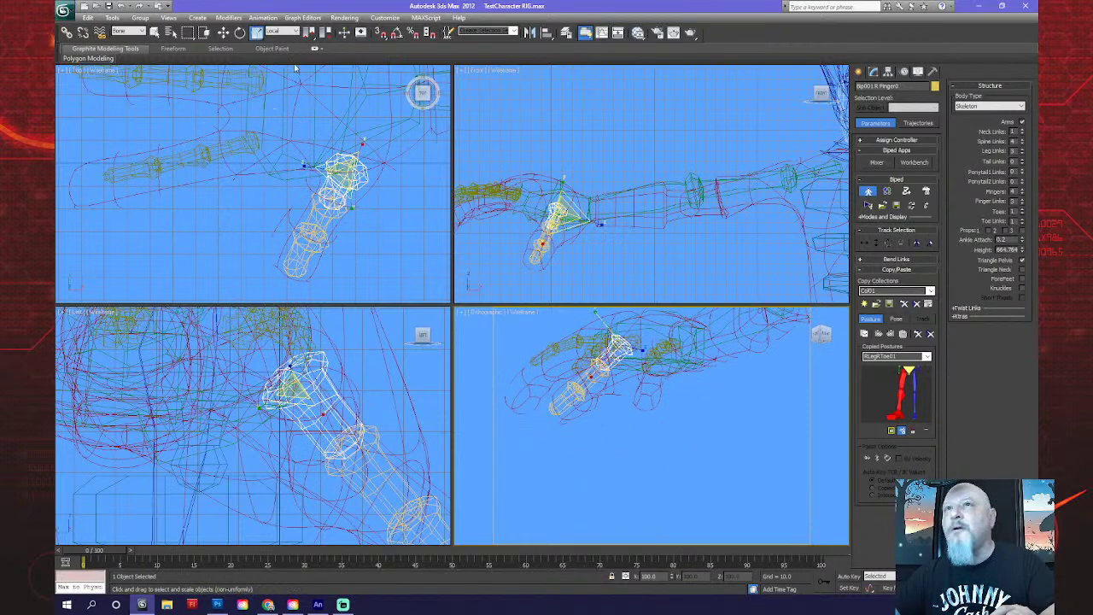
pyautogui.click(223, 32)
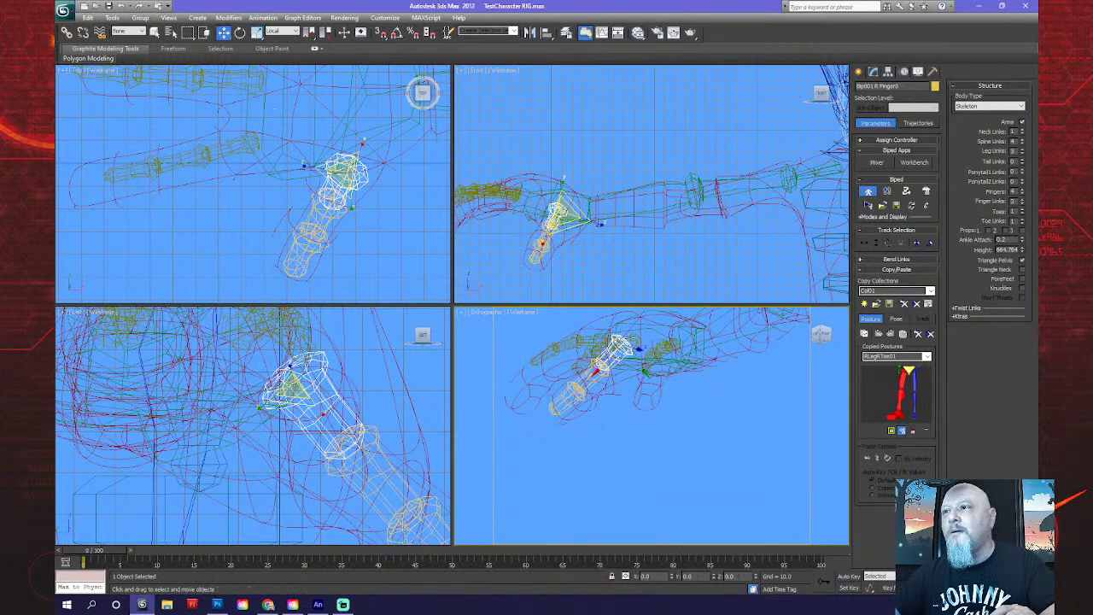
pyautogui.click(298, 31)
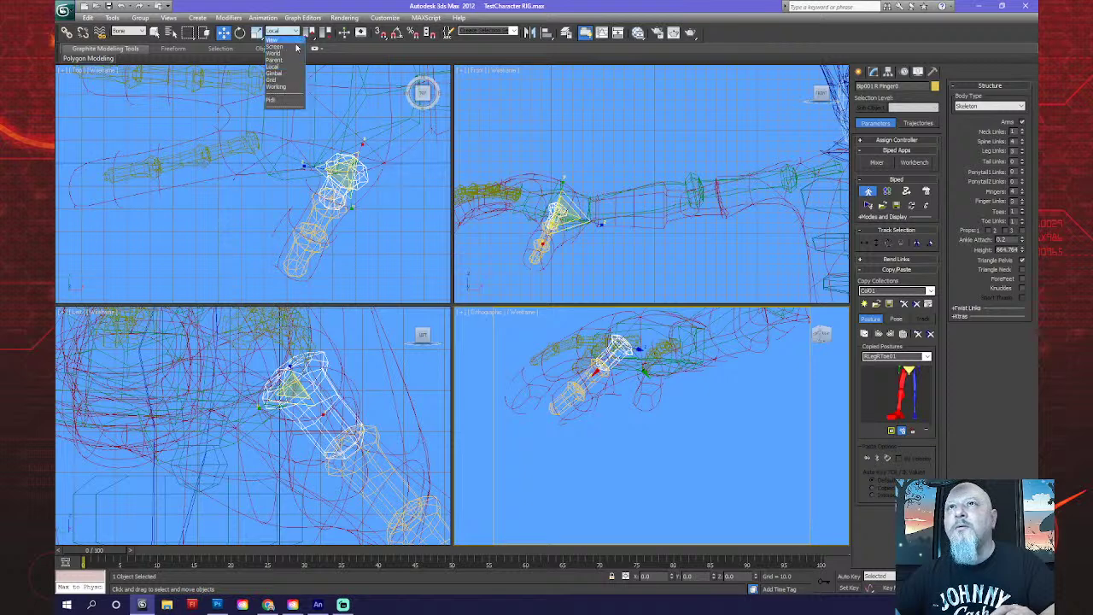
pyautogui.click(287, 39)
pyautogui.keyDown('alt'); pyautogui.moveTo(640, 192); pyautogui.dragTo(586, 203, button='middle'); pyautogui.keyUp('alt')
pyautogui.click(591, 220)
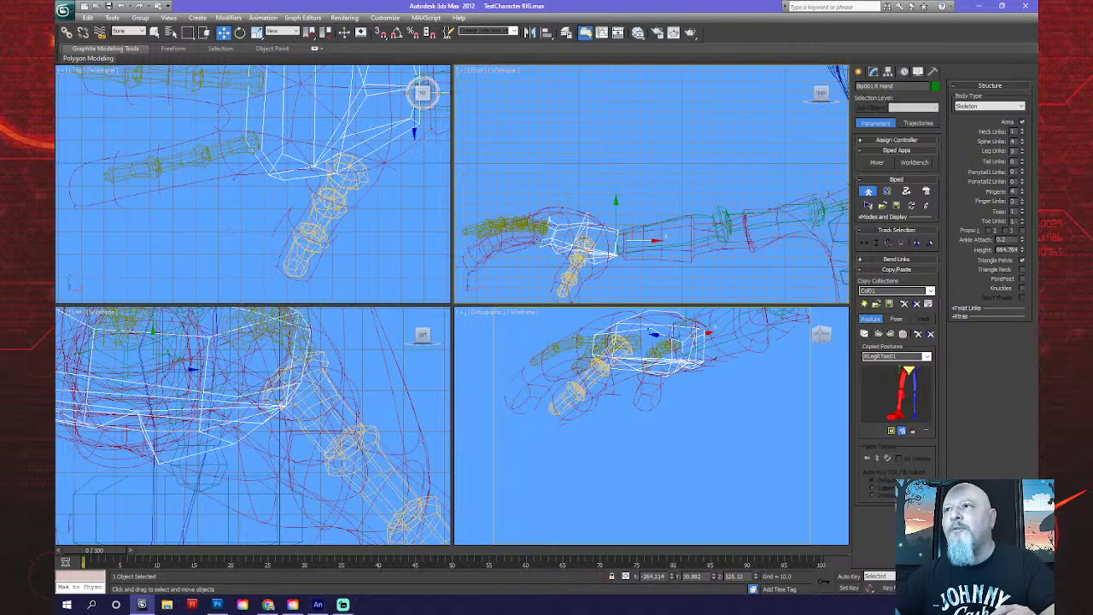
pyautogui.click(606, 220)
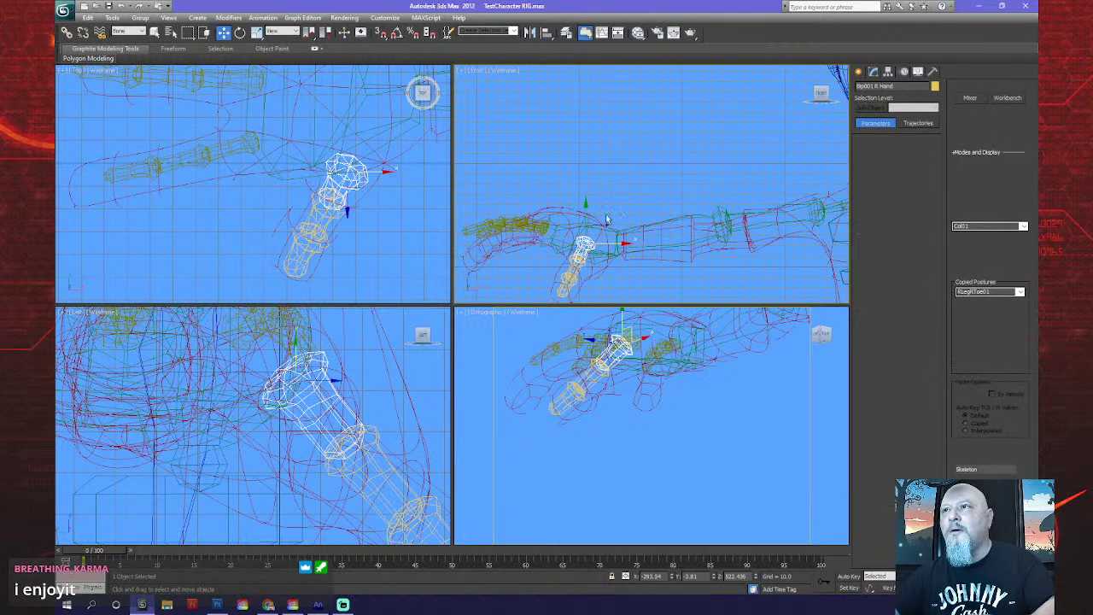
pyautogui.click(590, 210)
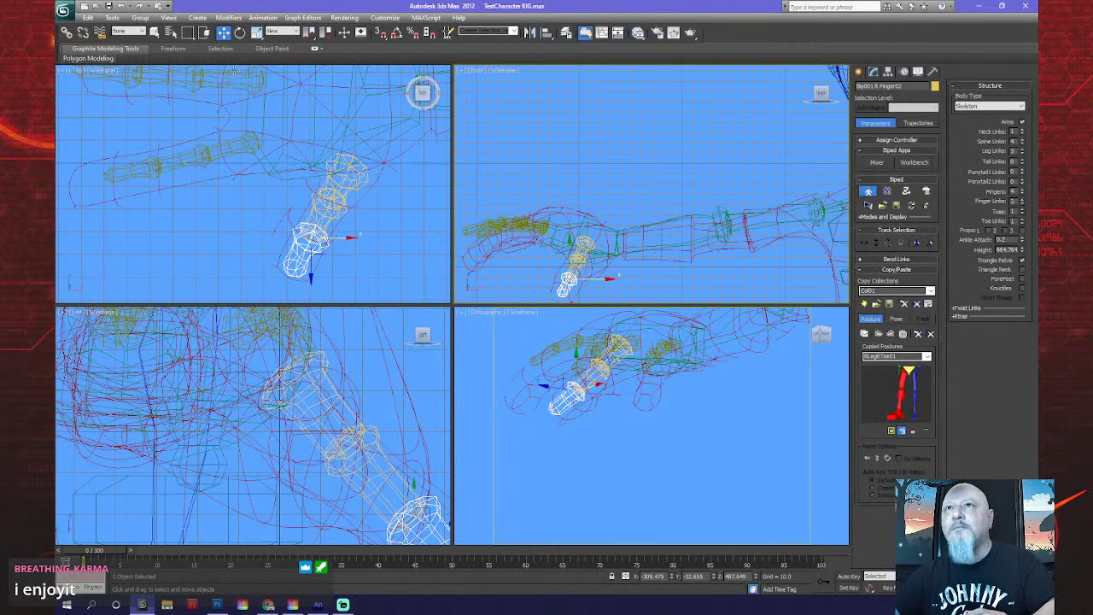
pyautogui.click(585, 240)
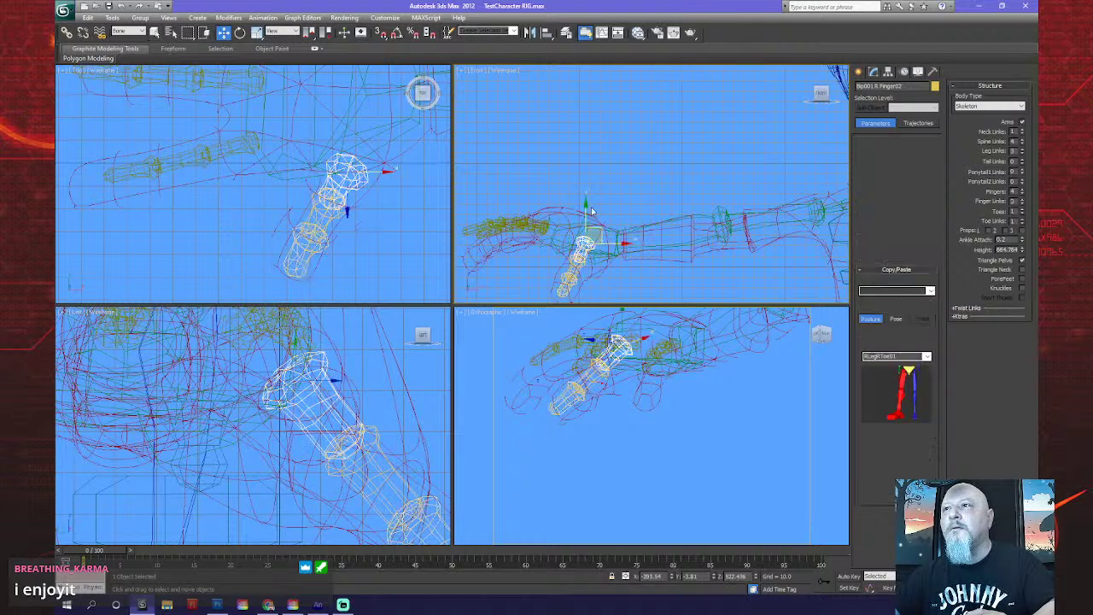
pyautogui.click(586, 209)
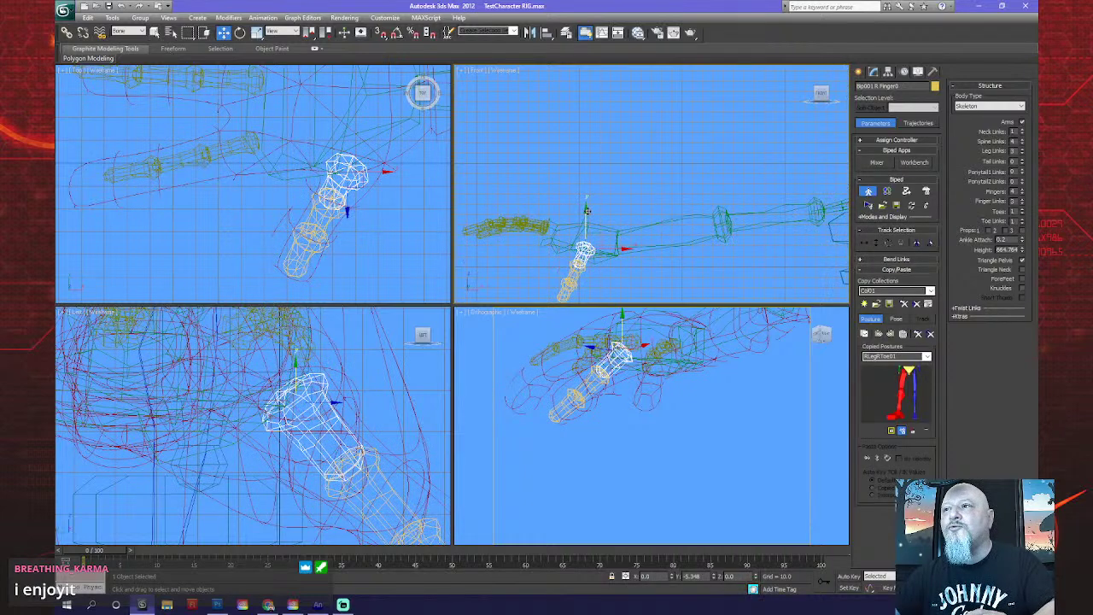
pyautogui.press('e')
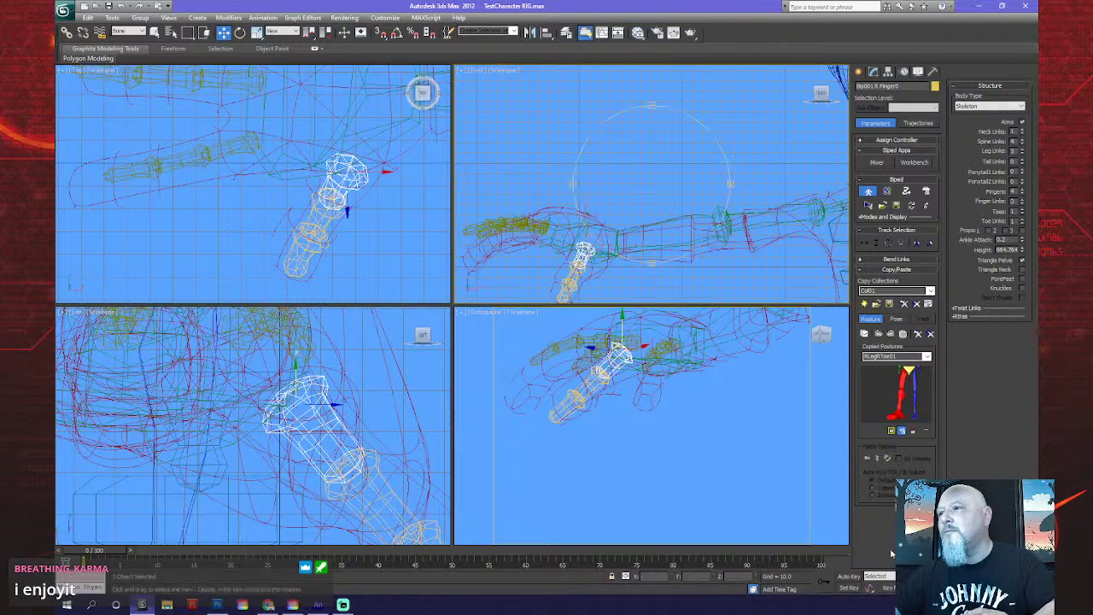
# Check the right thumb's fit from different angles in the Orthographic view and save the scene.
pyautogui.keyDown('alt'); pyautogui.moveTo(629, 410); pyautogui.dragTo(666, 246, button='middle'); pyautogui.keyUp('alt')
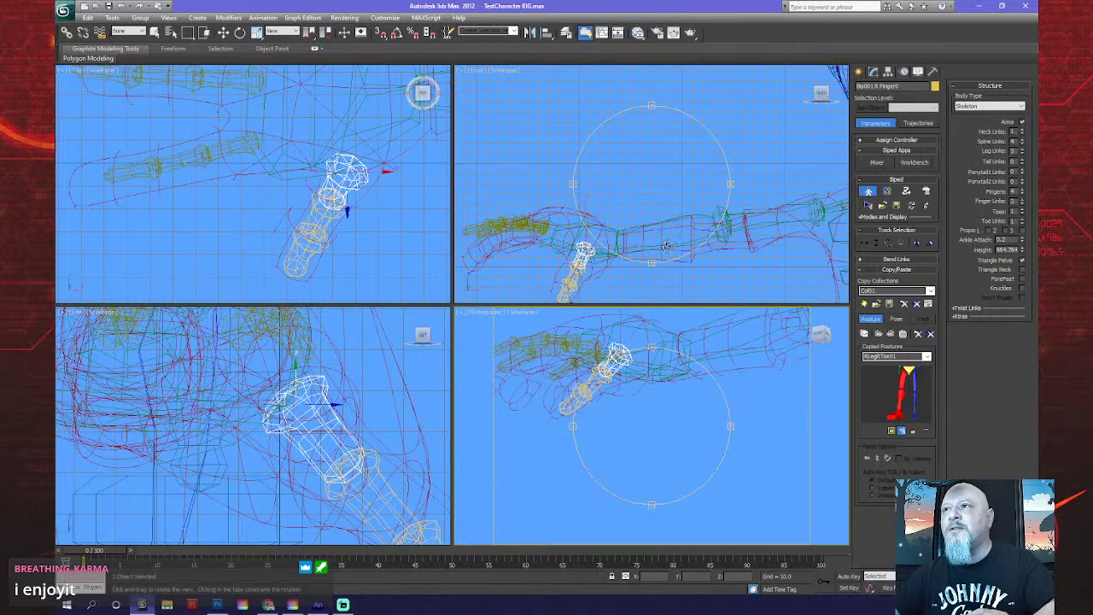
pyautogui.scroll(-5, 646, 367)
pyautogui.keyDown('alt'); pyautogui.moveTo(640, 411); pyautogui.dragTo(629, 443, button='middle'); pyautogui.keyUp('alt')
pyautogui.scroll(6, 696, 457)
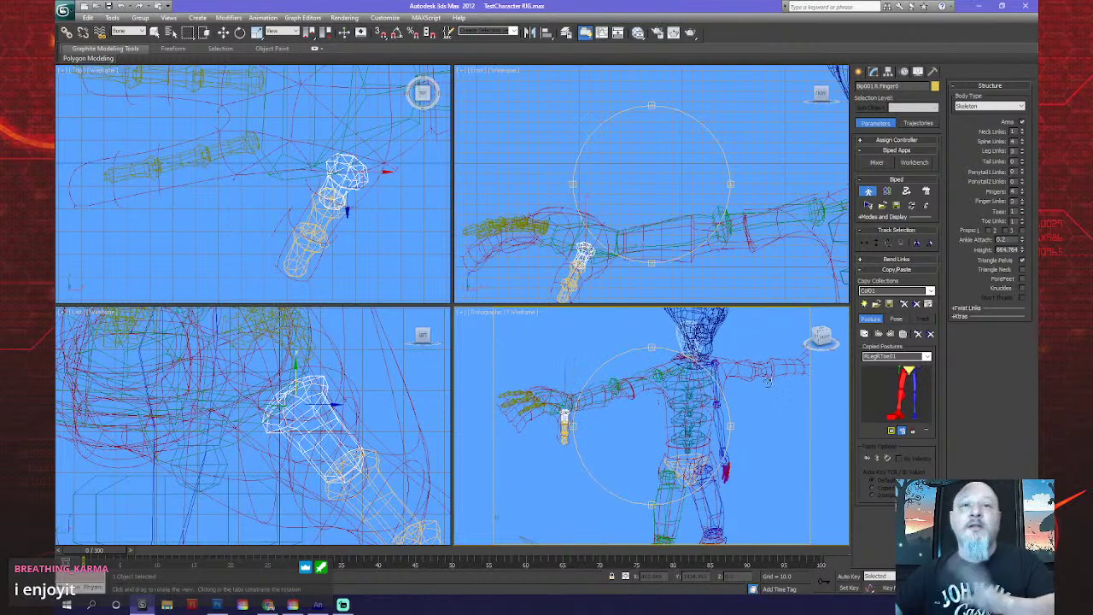
pyautogui.click(109, 6)
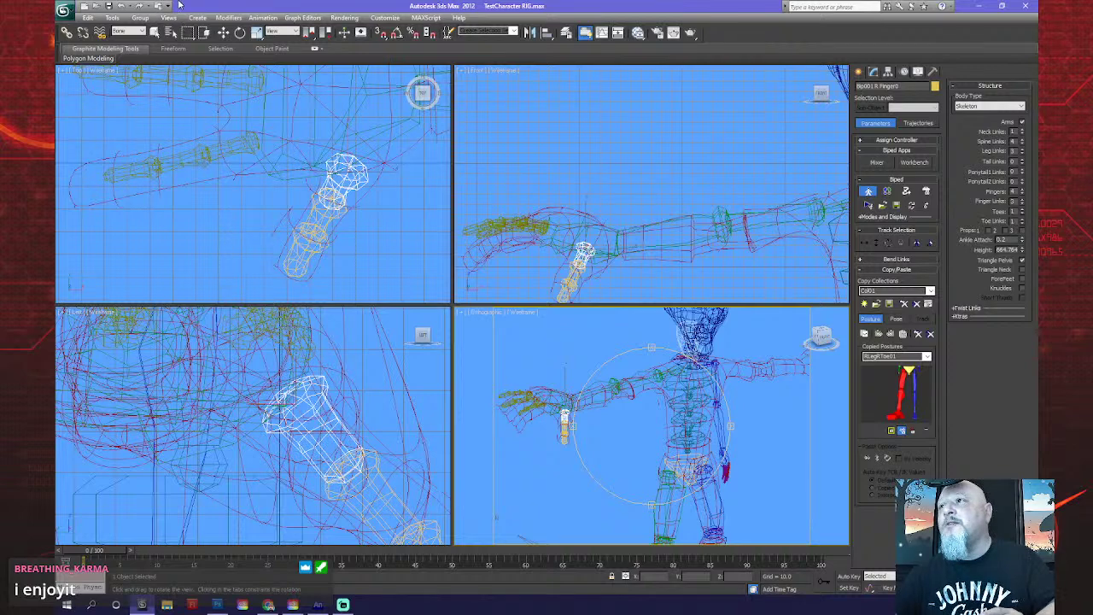
# Select the biped's neck bone in the Front view and set the number of neck links to 2.
pyautogui.moveTo(741, 167); pyautogui.dragTo(646, 208, button='middle')
pyautogui.moveTo(701, 162); pyautogui.dragTo(652, 185, button='middle')
pyautogui.scroll(4, 652, 223)
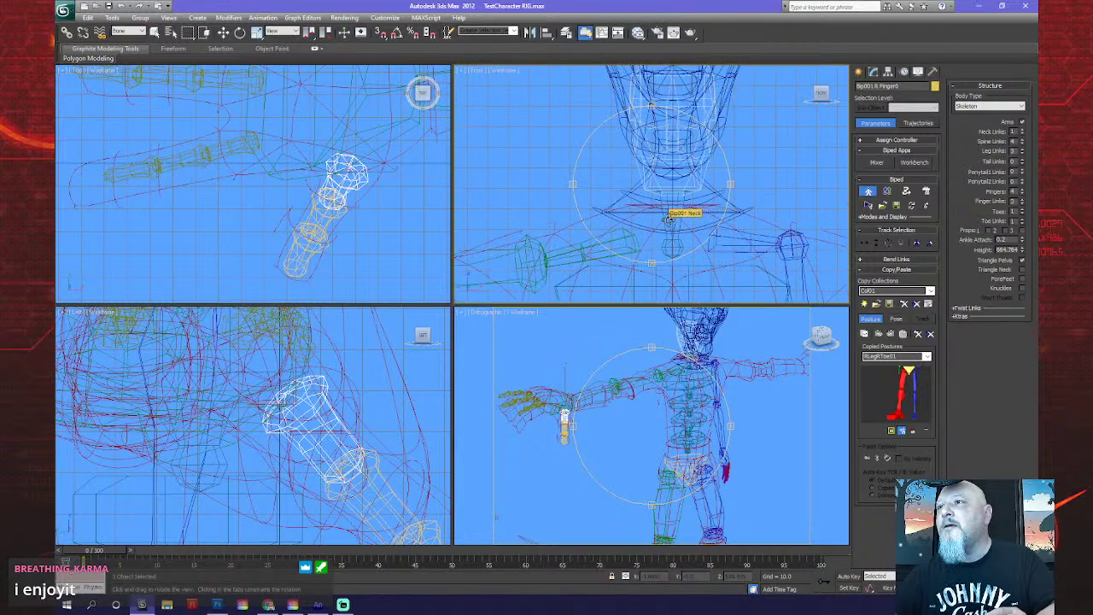
pyautogui.scroll(-10, 294, 417)
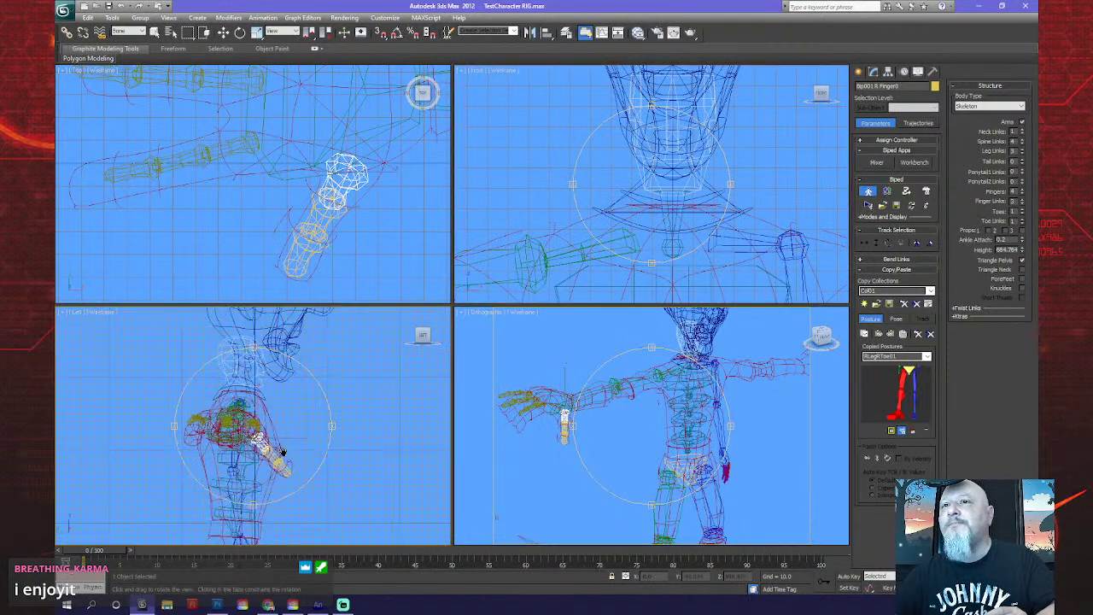
pyautogui.rightClick(665, 223)
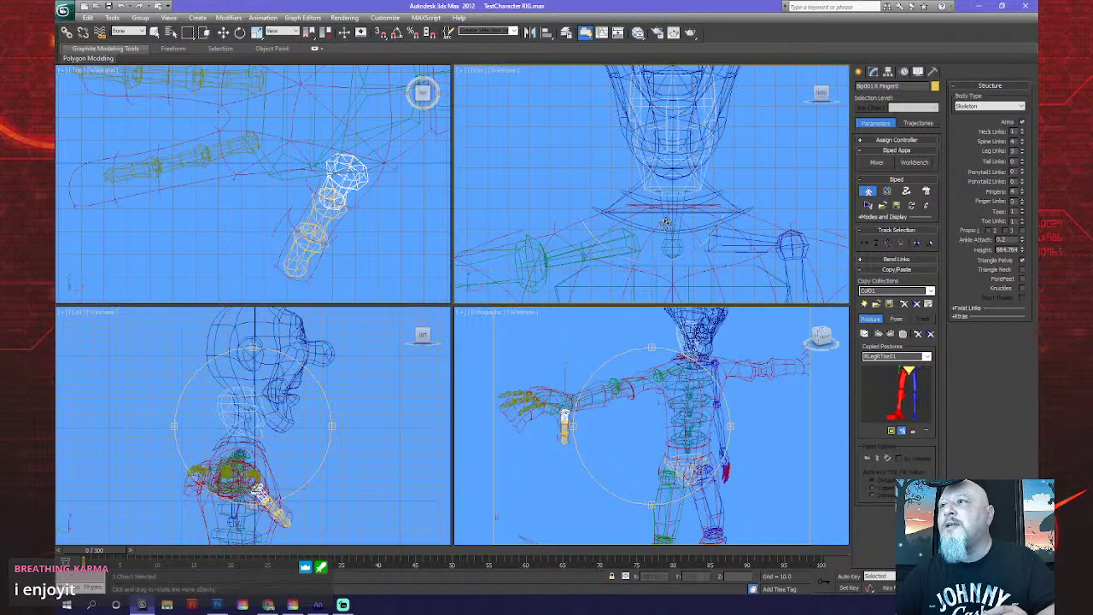
pyautogui.click(670, 245)
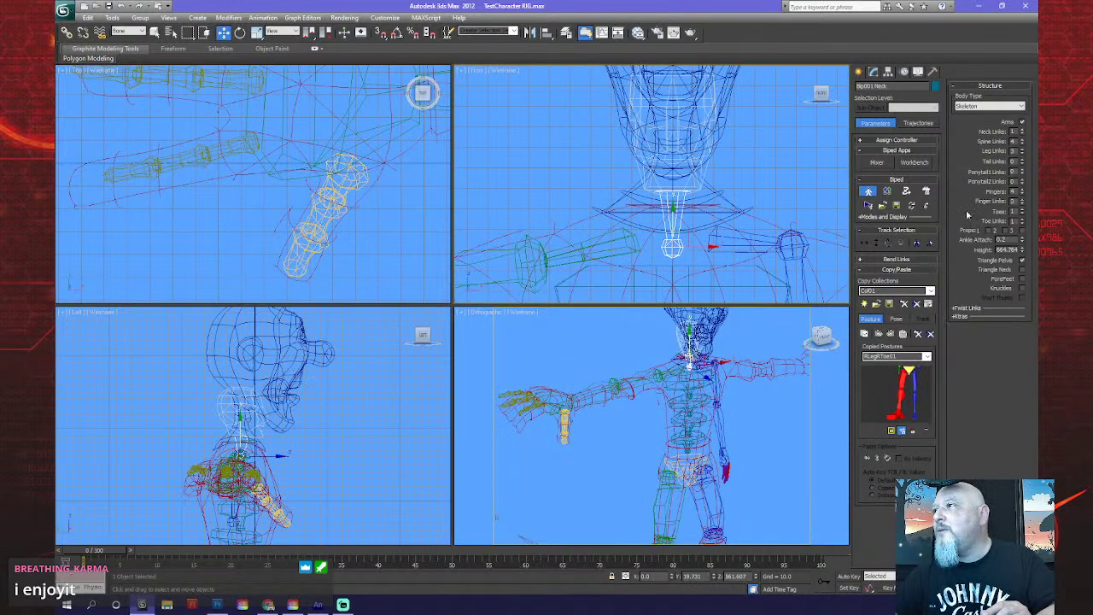
pyautogui.click(1022, 131)
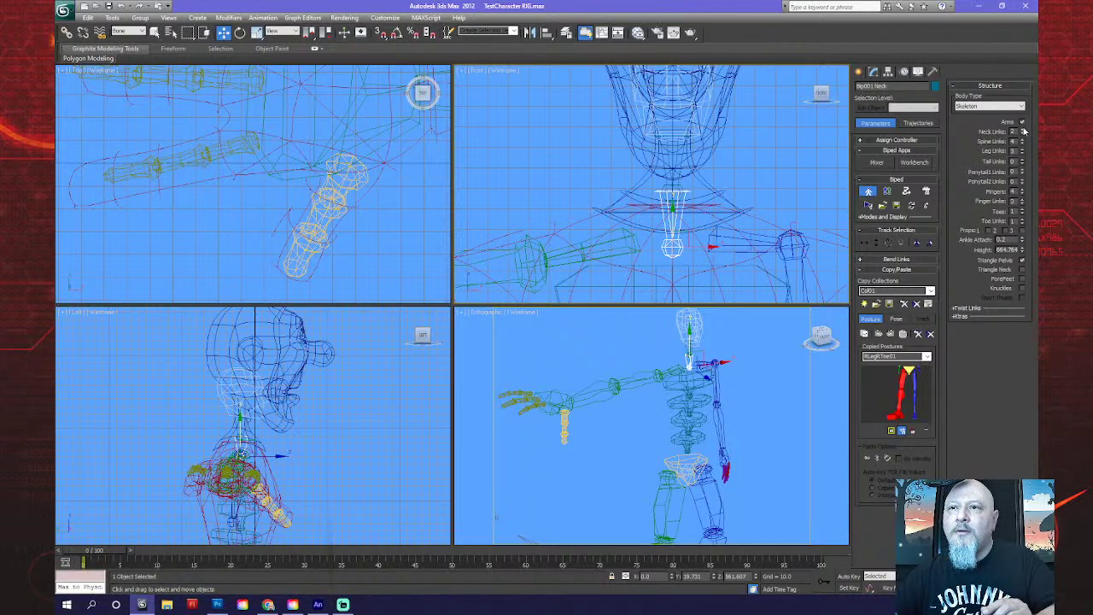
# Scale the lower and upper neck bones longer so the neck reaches up into the mesh's head.
pyautogui.click(256, 33)
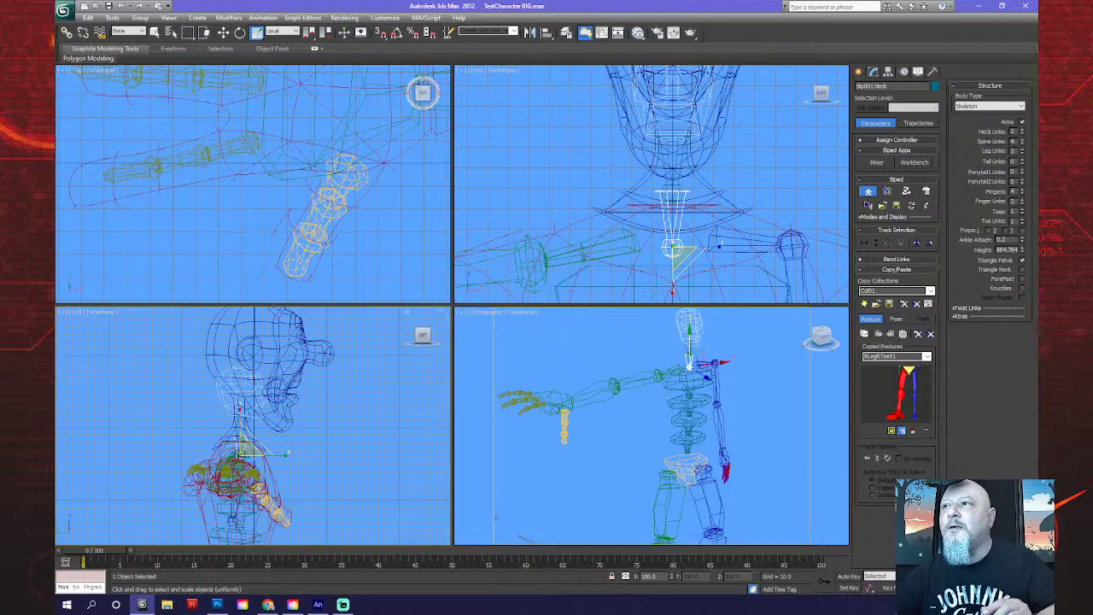
pyautogui.press('r')
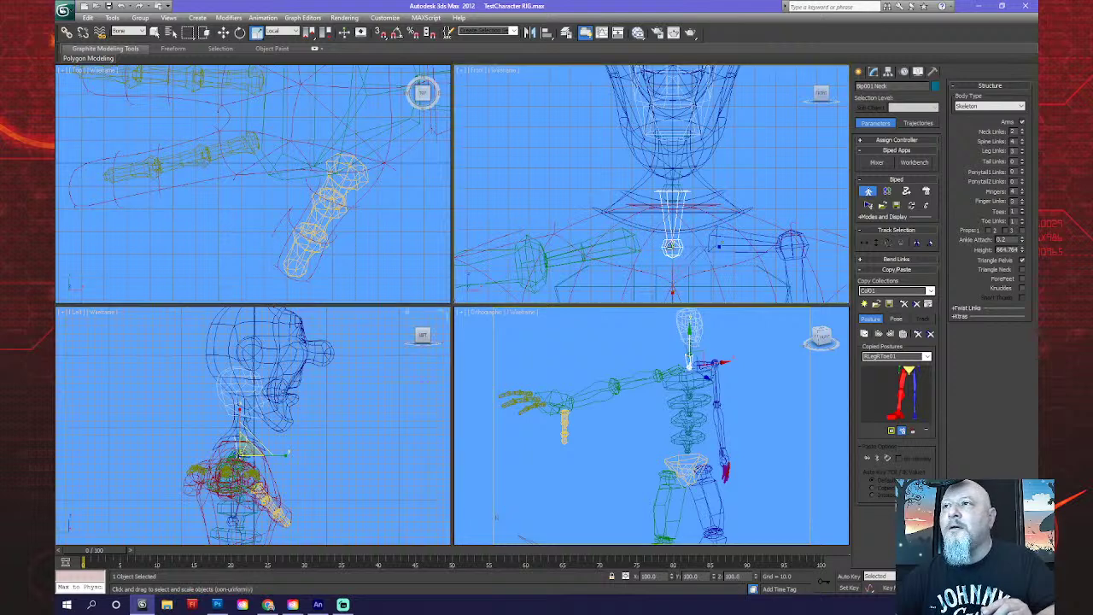
pyautogui.moveTo(671, 284)
pyautogui.mouseDown()
pyautogui.moveTo(675, 314)
pyautogui.moveTo(662, 190)
pyautogui.mouseUp()
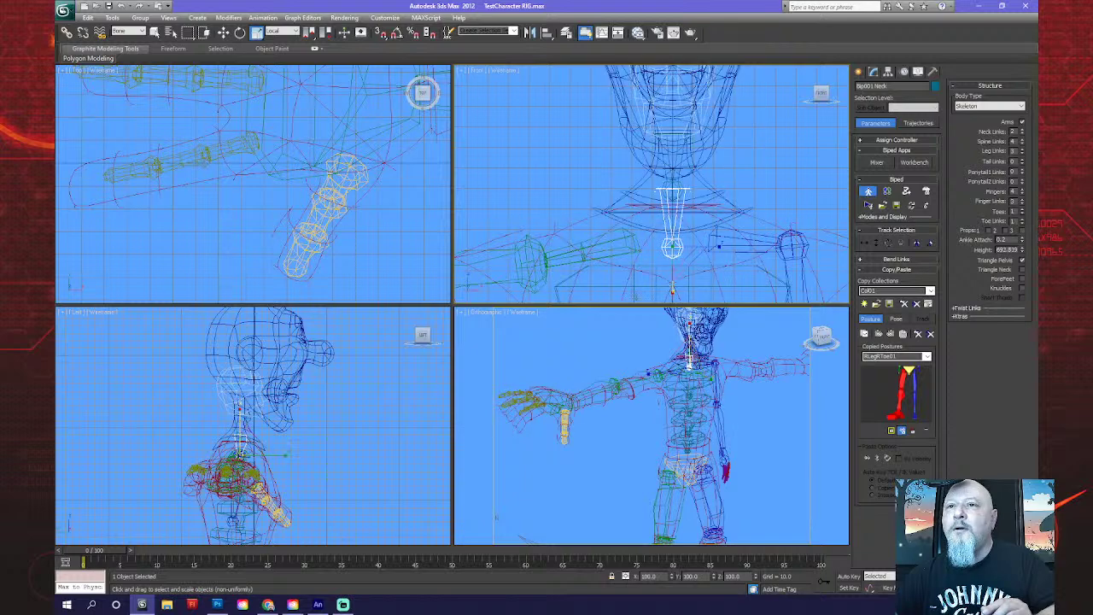
pyautogui.click(671, 181)
pyautogui.moveTo(286, 422); pyautogui.dragTo(313, 435, button='middle')
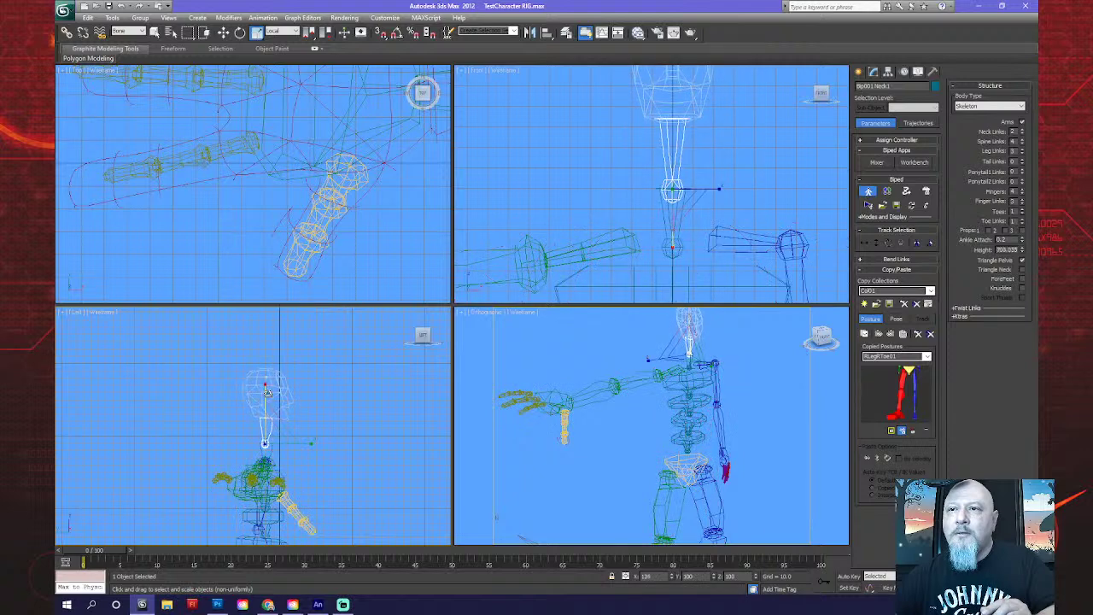
pyautogui.moveTo(268, 403); pyautogui.dragTo(272, 371)
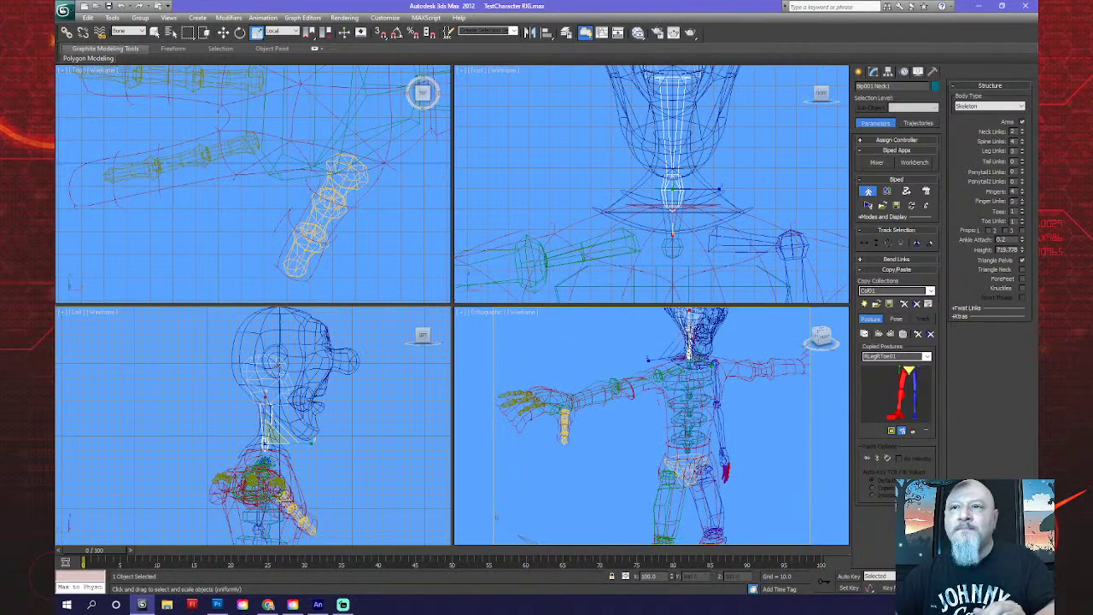
# Scale the biped's head bone up in the Front view to roughly fill the mesh's head.
pyautogui.click(266, 375)
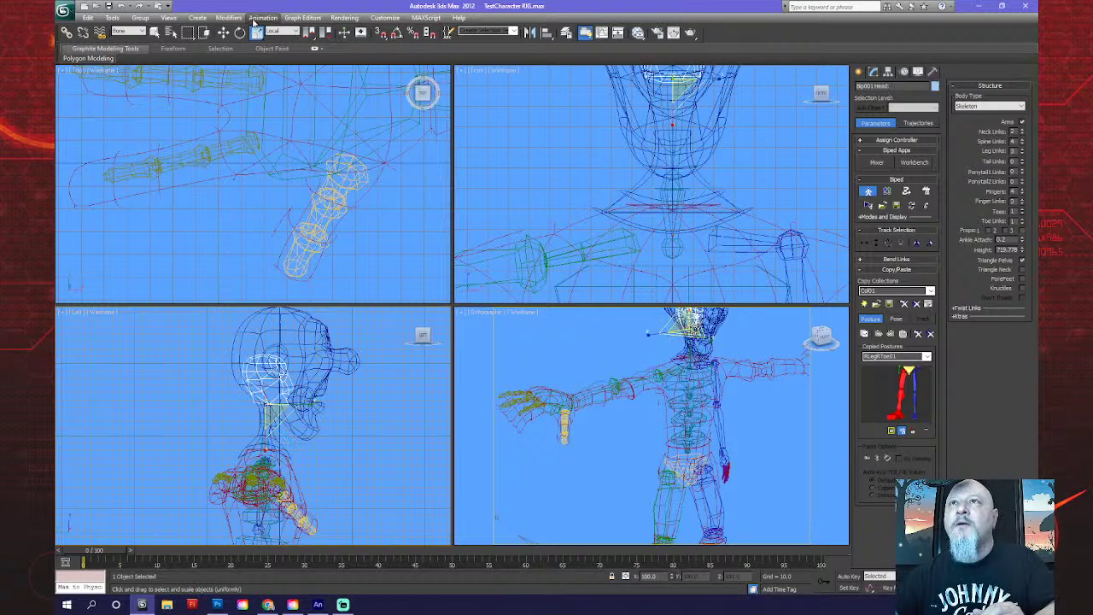
pyautogui.moveTo(558, 150); pyautogui.dragTo(473, 299, button='middle')
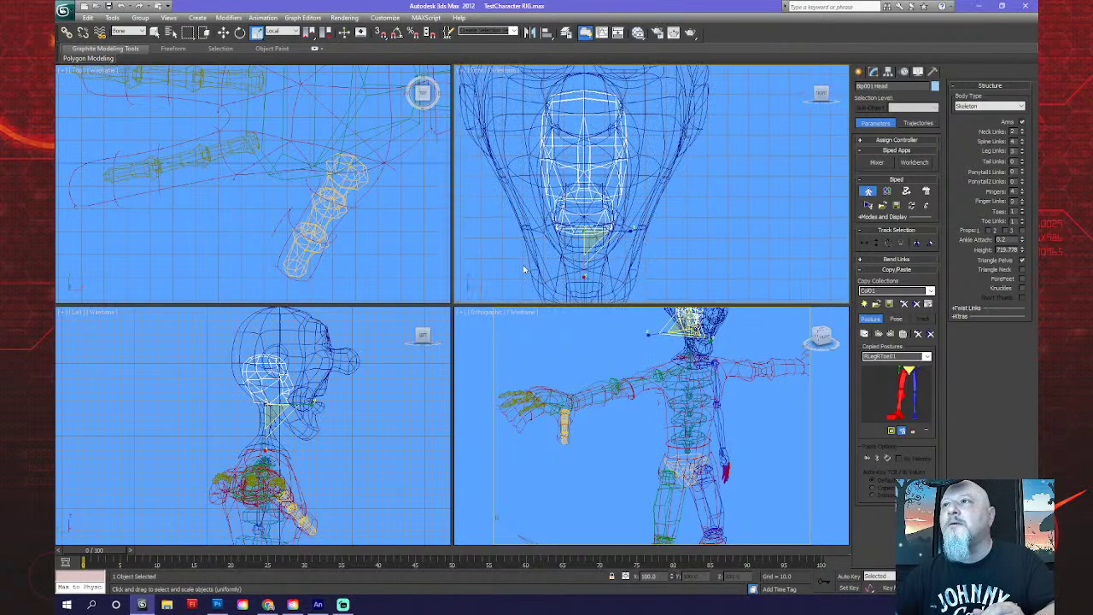
pyautogui.moveTo(593, 232); pyautogui.dragTo(629, 275)
pyautogui.scroll(-3, 646, 195)
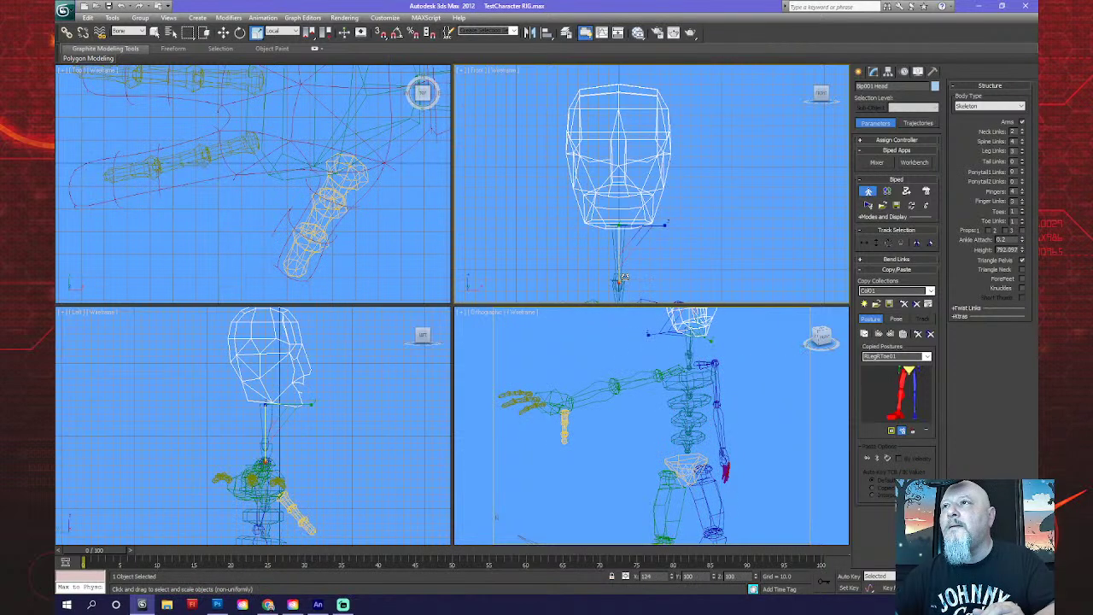
pyautogui.scroll(3, 333, 470)
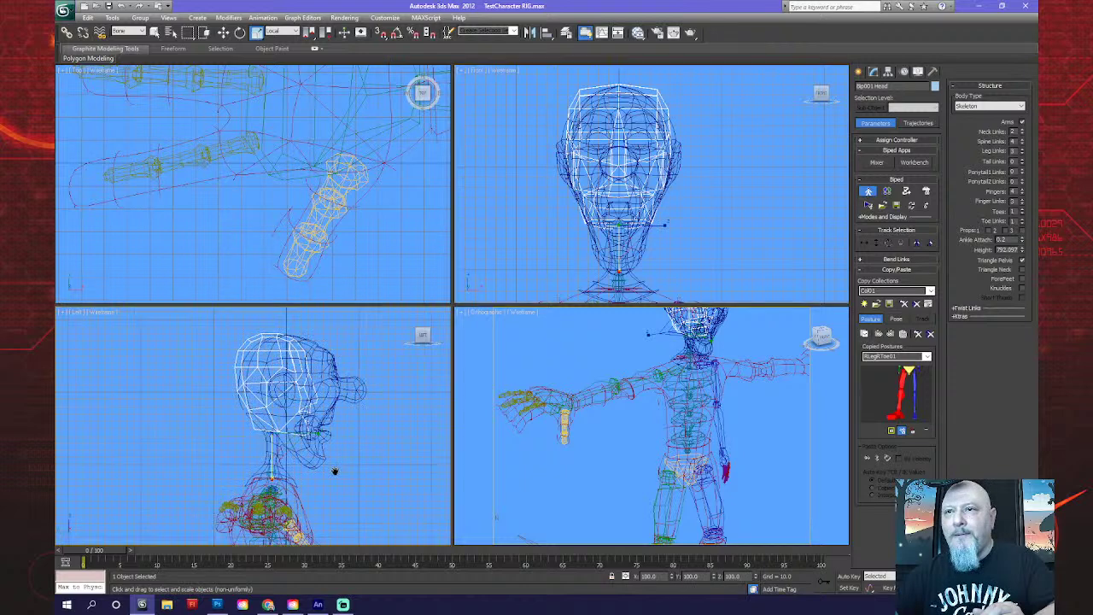
# Rotate the upper and lower neck bones slightly in the Left view to align them with the mesh's neck.
pyautogui.click(240, 32)
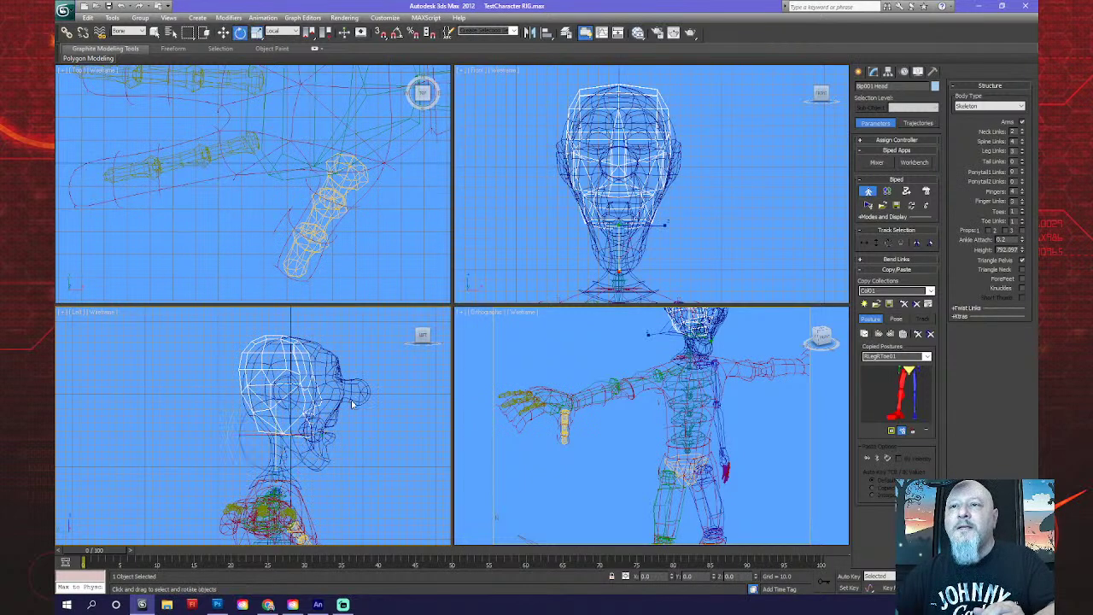
pyautogui.moveTo(321, 452); pyautogui.dragTo(286, 441)
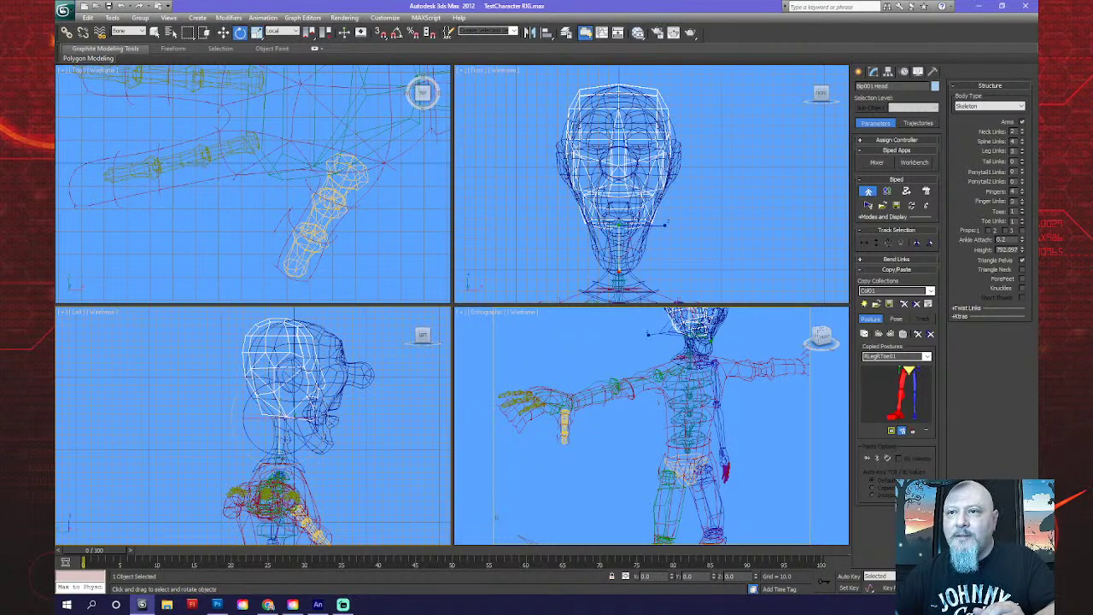
pyautogui.click(280, 459)
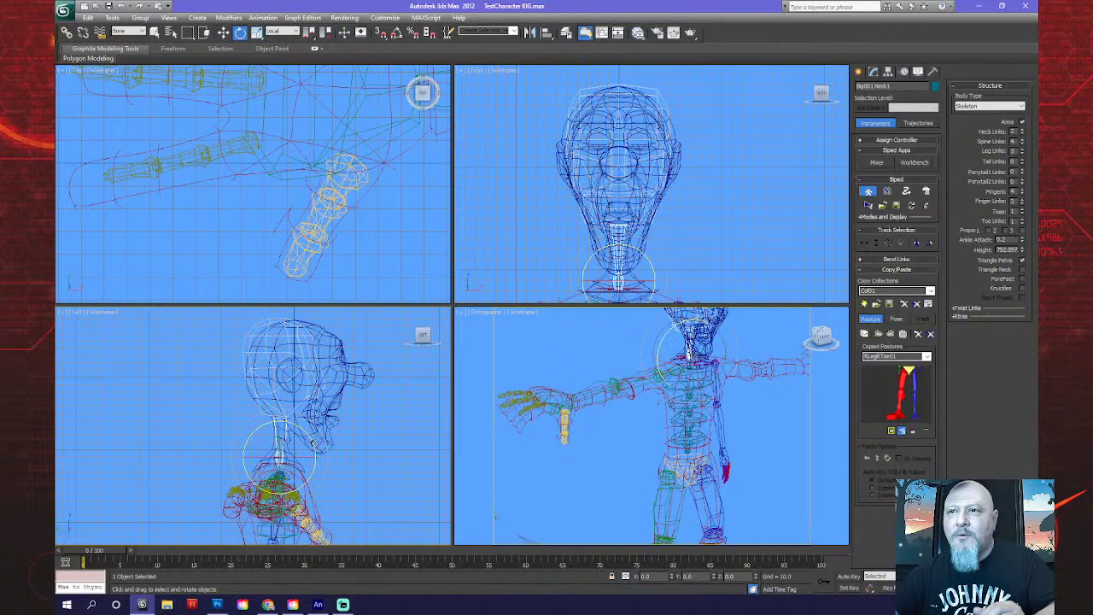
pyautogui.moveTo(315, 450); pyautogui.dragTo(315, 453)
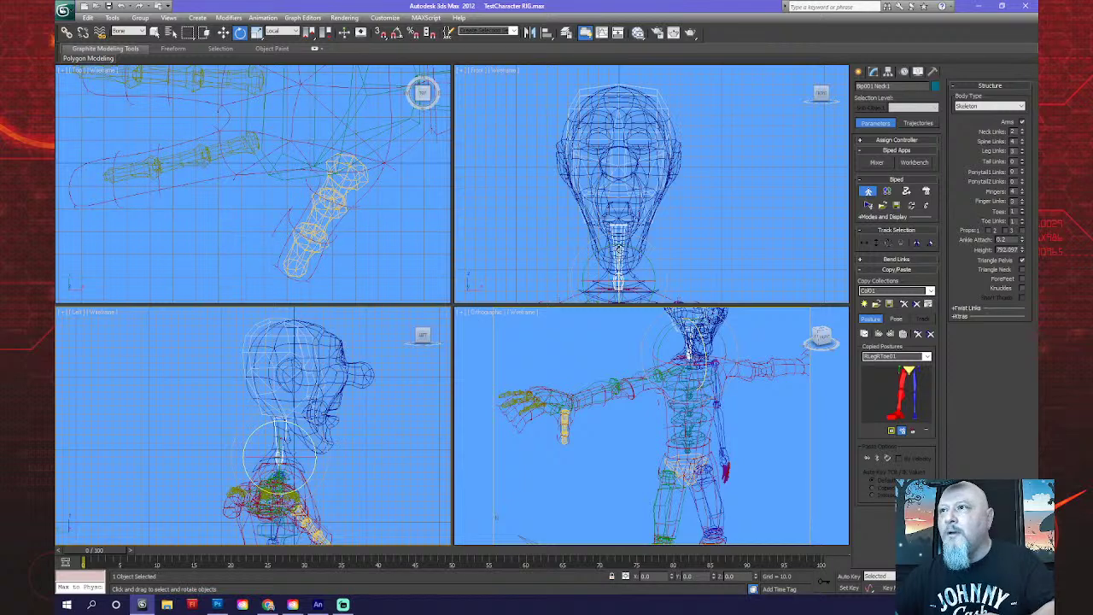
pyautogui.moveTo(619, 249); pyautogui.dragTo(617, 155, button='middle')
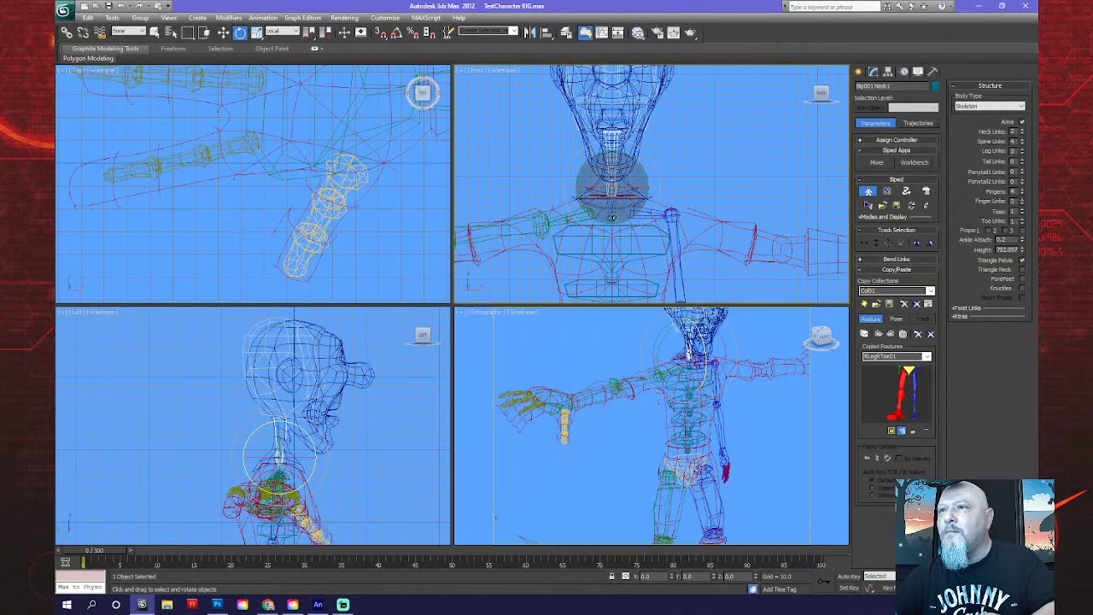
pyautogui.click(291, 470)
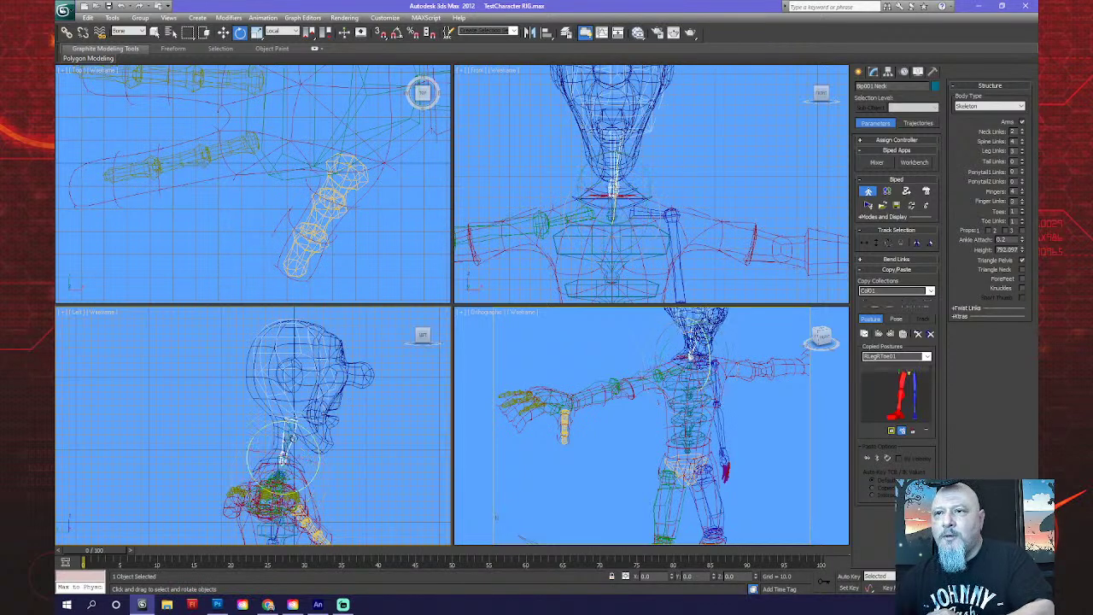
pyautogui.moveTo(262, 430); pyautogui.dragTo(264, 439)
# Scale the head bone deeper front to back in the Left view and rotate it forward to follow the mesh's head.
pyautogui.click(692, 341)
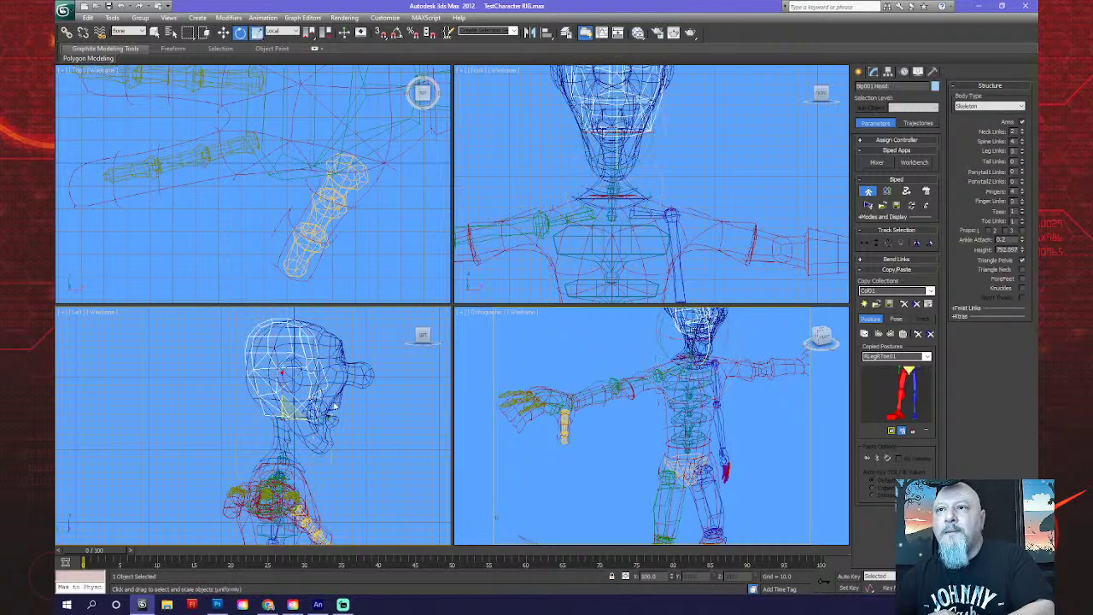
pyautogui.click(256, 32)
pyautogui.moveTo(321, 419)
pyautogui.mouseDown()
pyautogui.moveTo(353, 418)
pyautogui.moveTo(330, 420)
pyautogui.mouseUp()
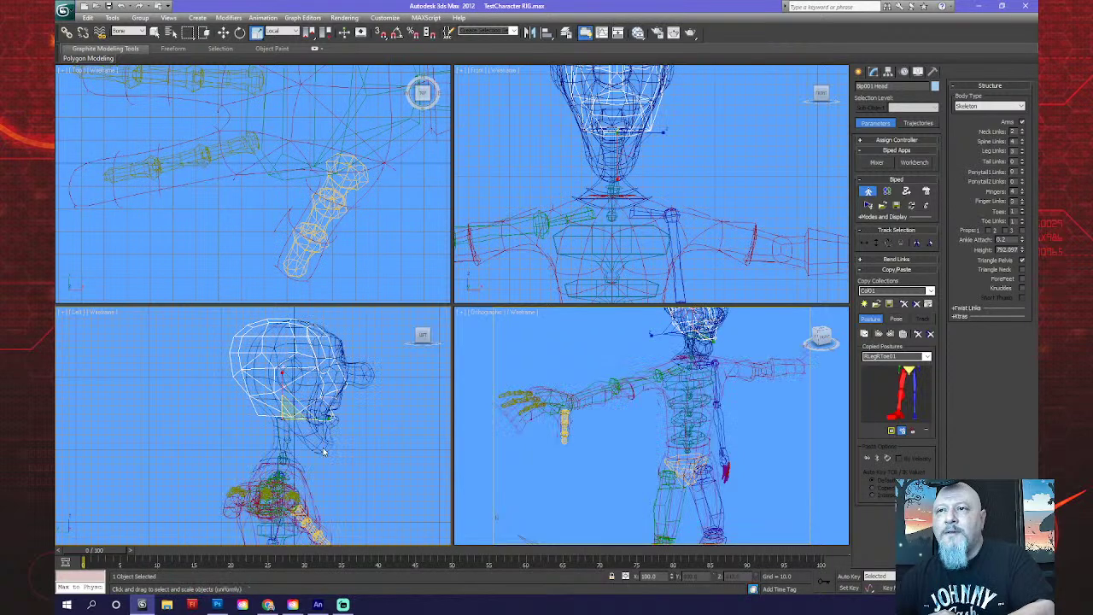
pyautogui.click(240, 32)
pyautogui.moveTo(305, 391); pyautogui.dragTo(318, 408)
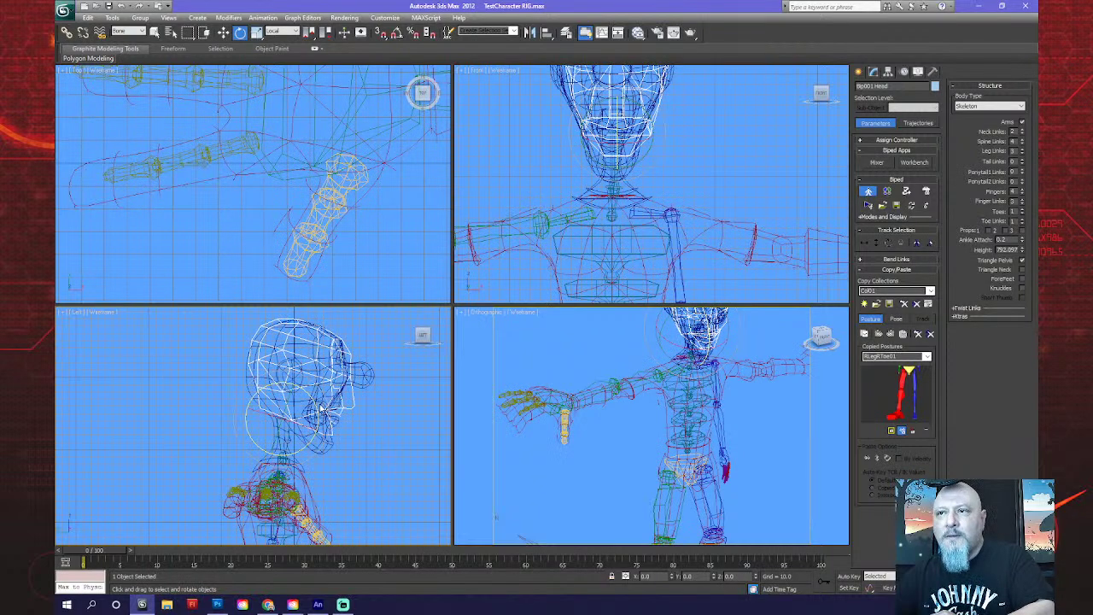
pyautogui.moveTo(311, 400); pyautogui.dragTo(311, 400)
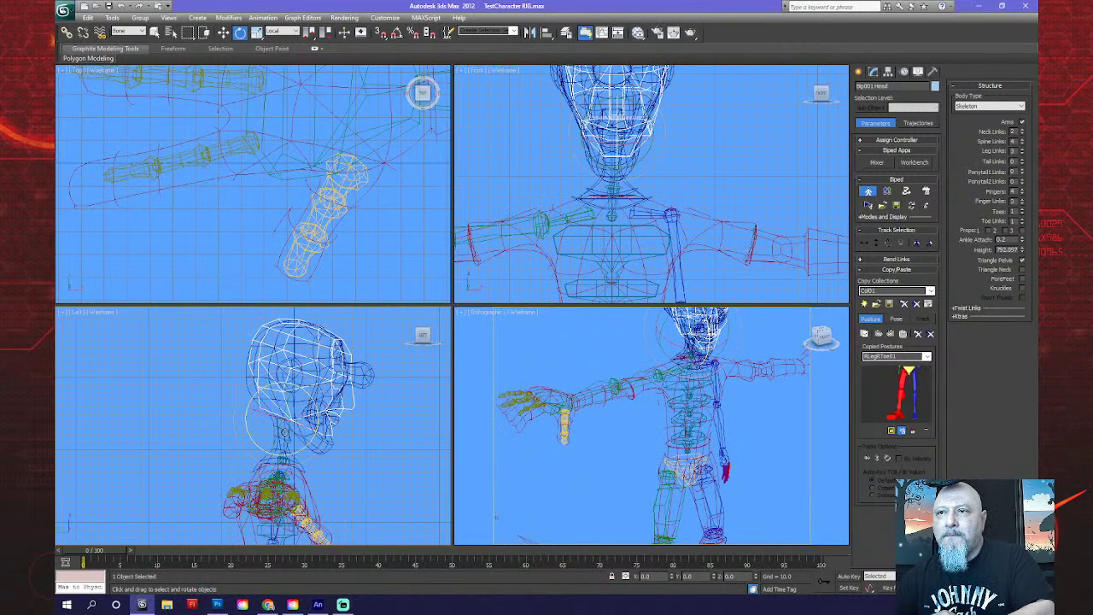
# Scale the upper neck bone shorter along its length in the Left view to lower the head.
pyautogui.click(283, 431)
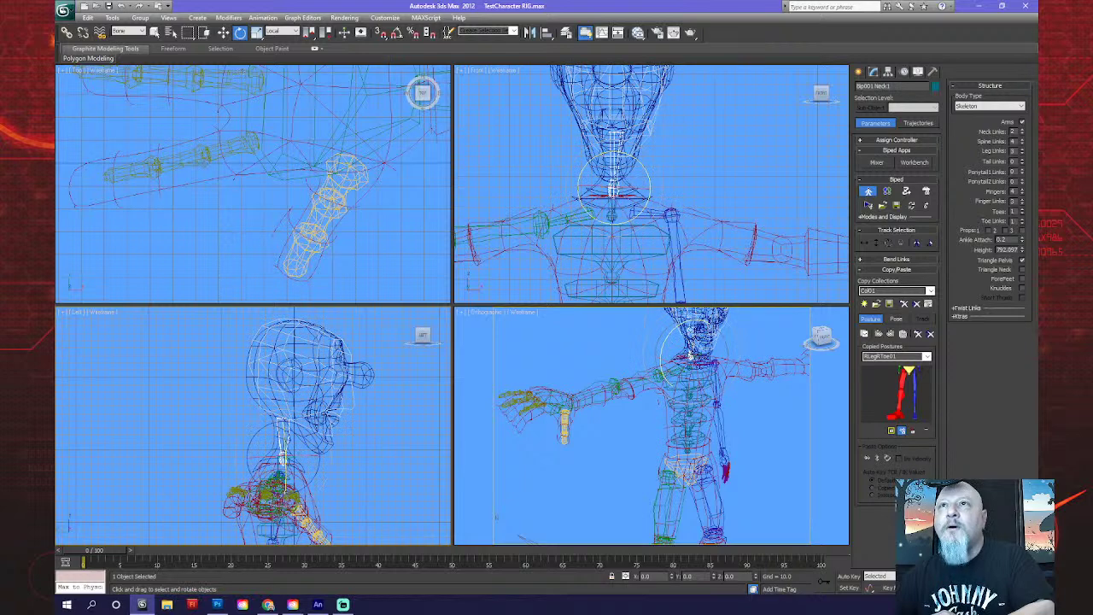
pyautogui.click(256, 33)
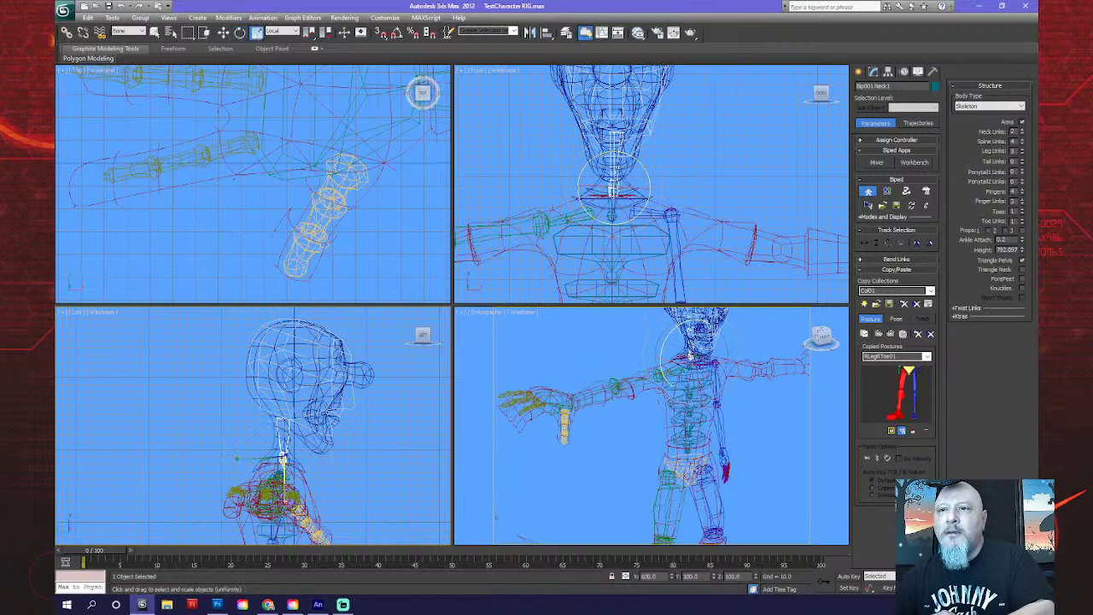
pyautogui.press('r')
pyautogui.moveTo(286, 503); pyautogui.dragTo(284, 491)
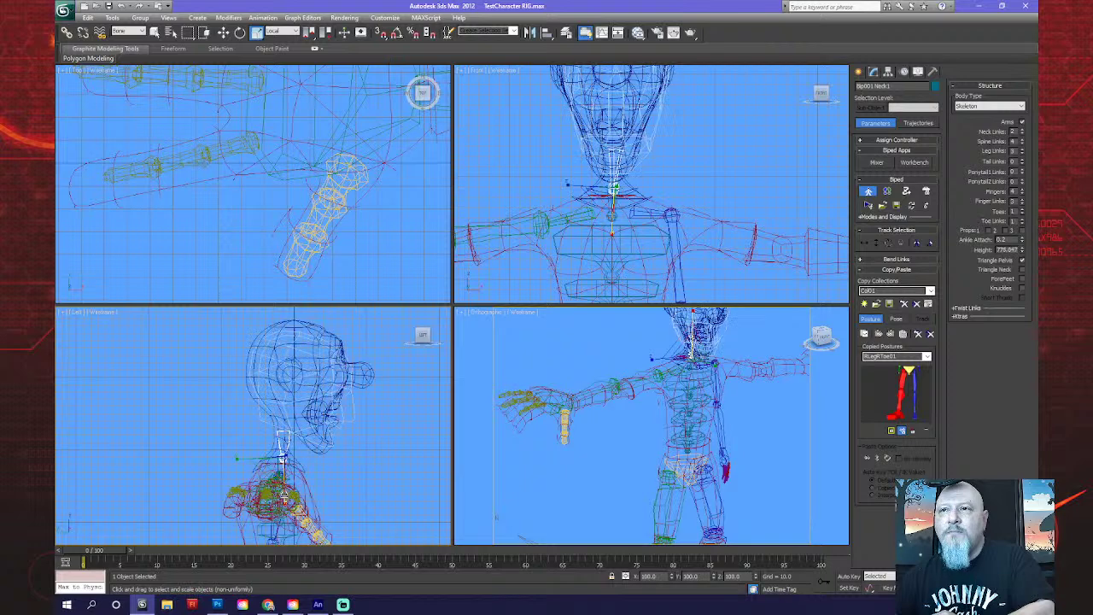
# Scale the head bone slightly deeper front to back in the Left view to cover the mesh's face.
pyautogui.click(652, 146)
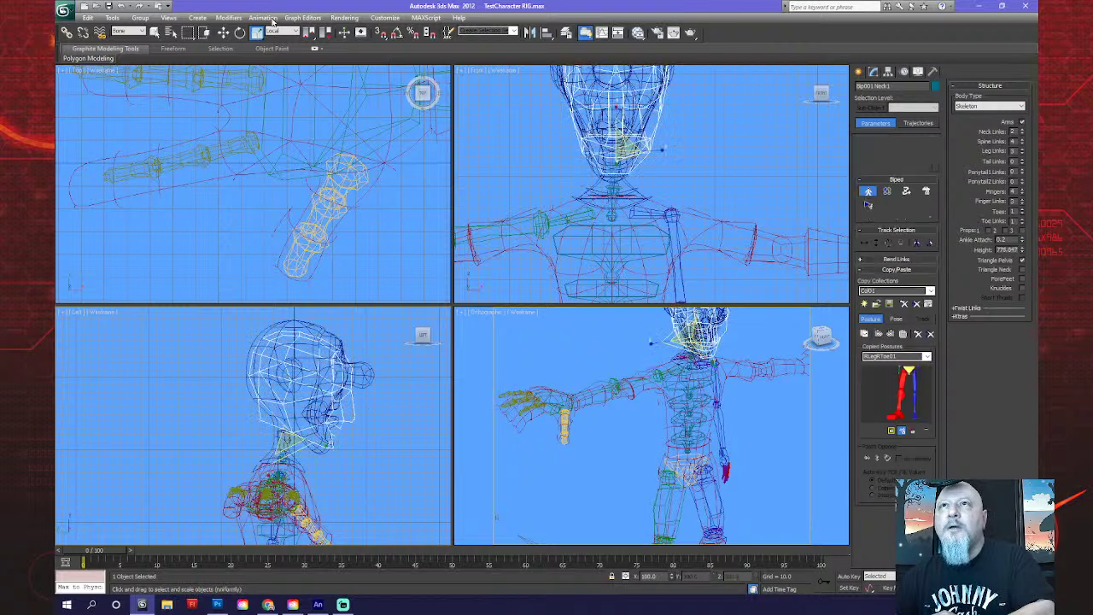
pyautogui.moveTo(272, 478); pyautogui.dragTo(271, 472)
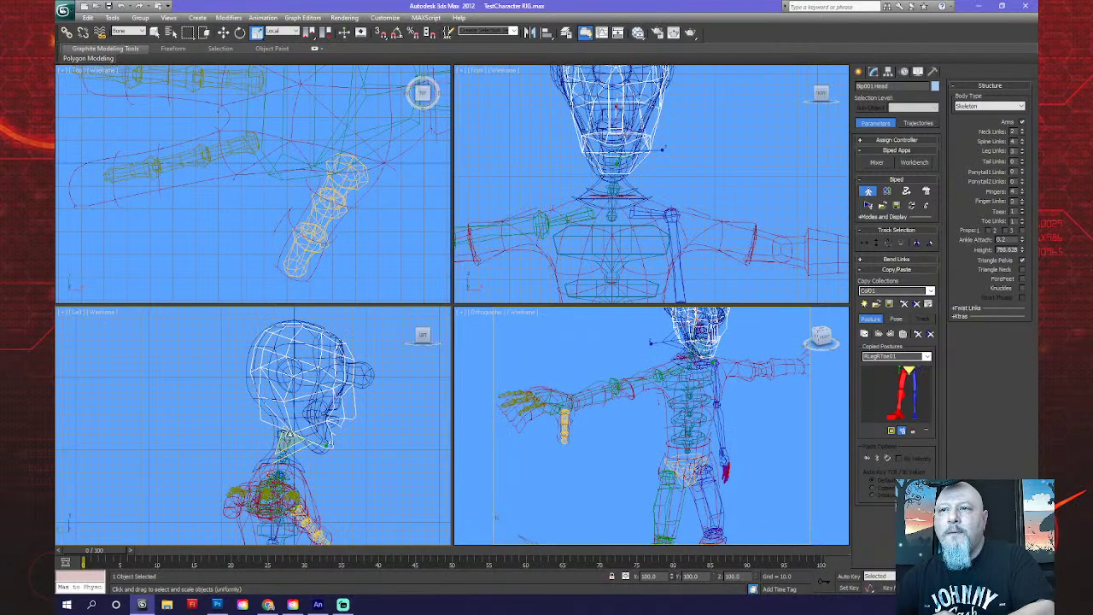
pyautogui.moveTo(322, 443); pyautogui.dragTo(322, 440)
# Scale the head bone taller in the Front view so it encloses the top of the mesh's head.
pyautogui.press('r')
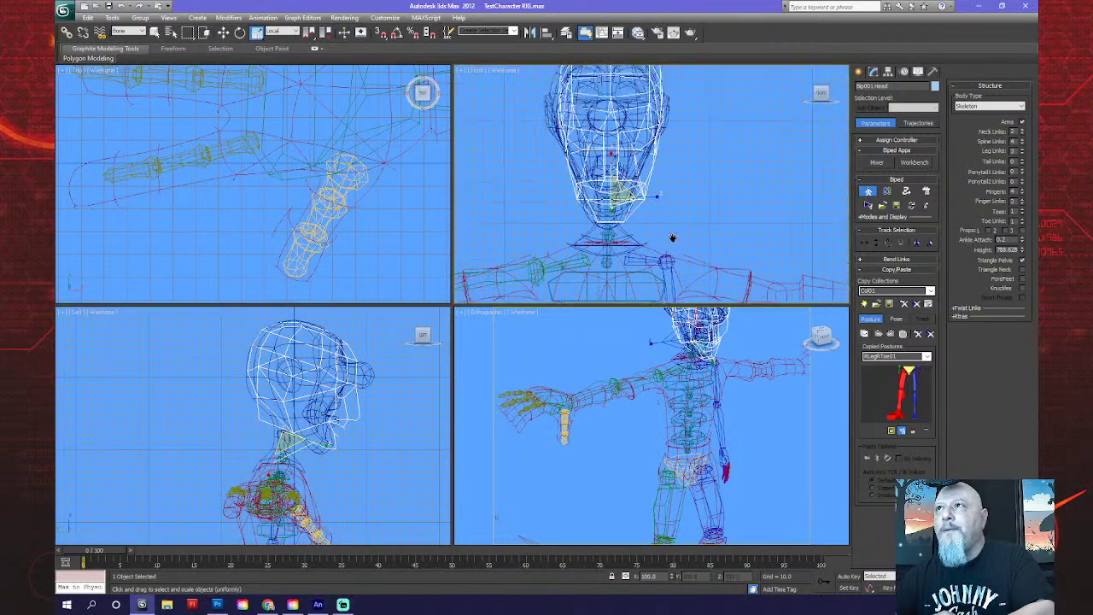
pyautogui.scroll(3, 632, 248)
pyautogui.press('r')
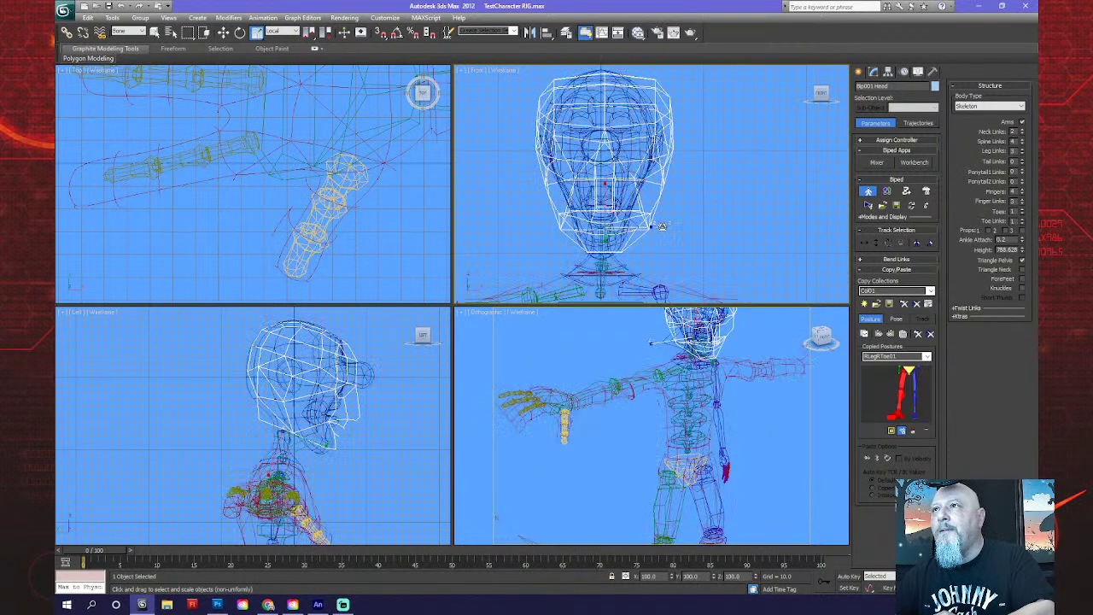
pyautogui.press('r')
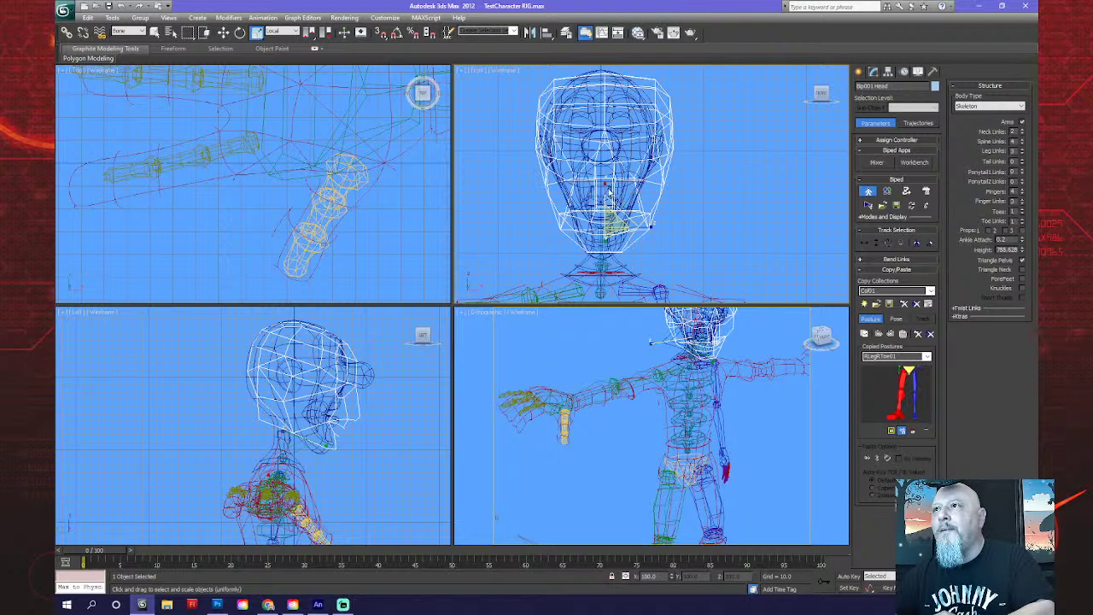
pyautogui.press('r')
pyautogui.moveTo(607, 193); pyautogui.dragTo(608, 188)
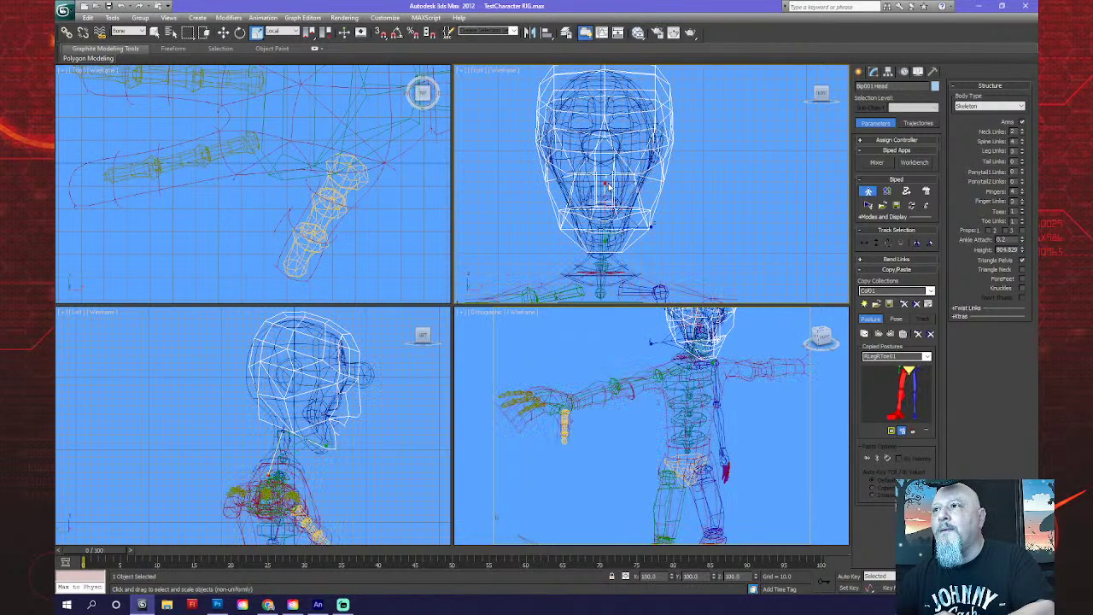
pyautogui.press('r')
# Scale the upper neck bone slightly shorter in the Left view and rotate it to follow the mesh's neck.
pyautogui.moveTo(348, 468); pyautogui.dragTo(349, 440, button='middle')
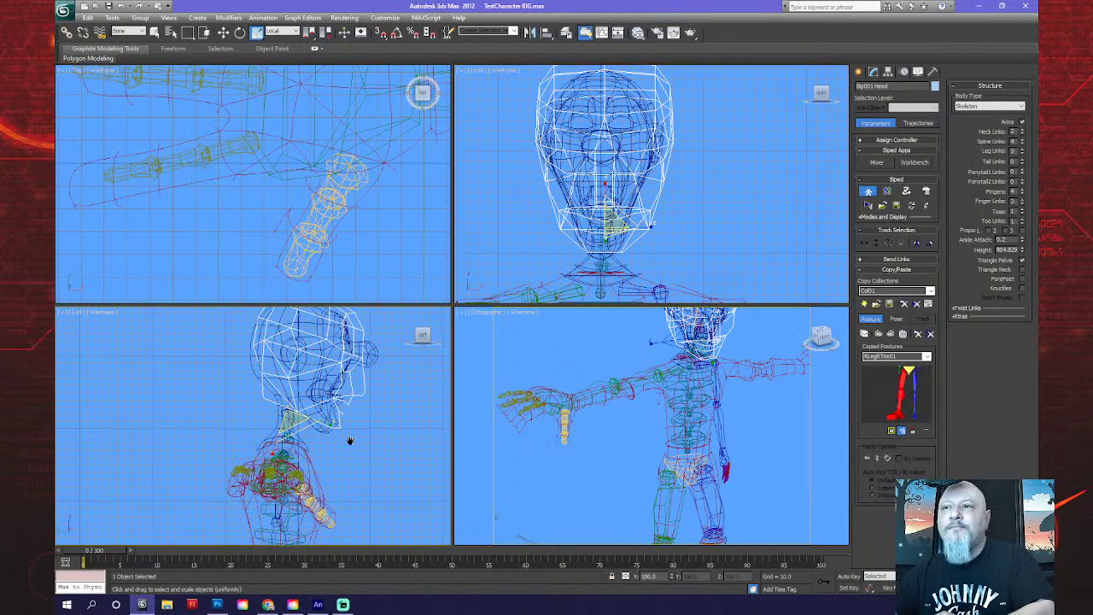
pyautogui.press('r')
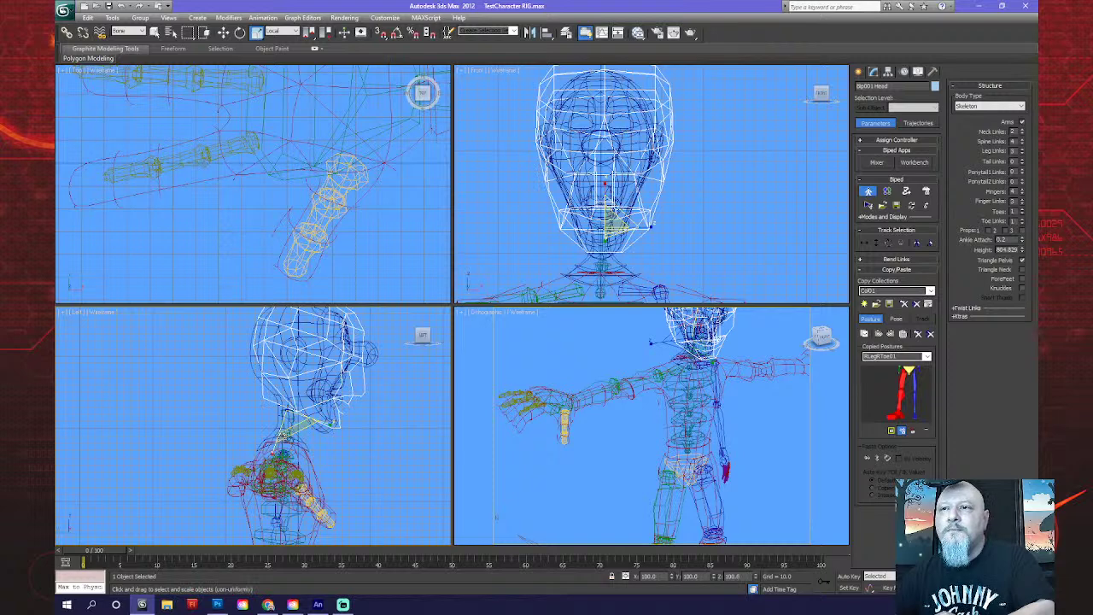
pyautogui.click(284, 424)
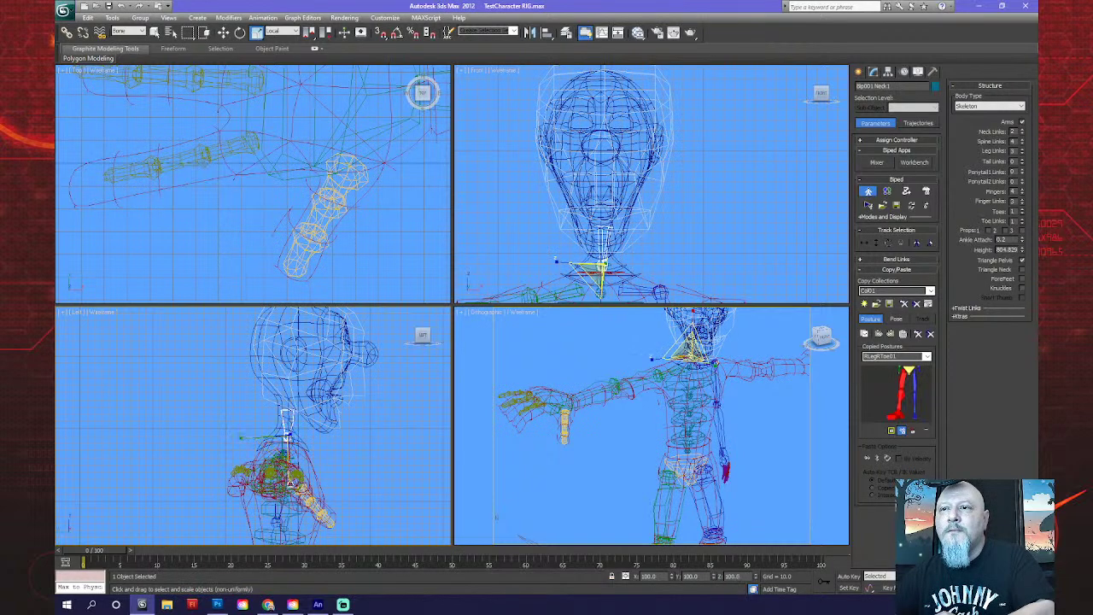
pyautogui.moveTo(291, 483); pyautogui.dragTo(289, 478)
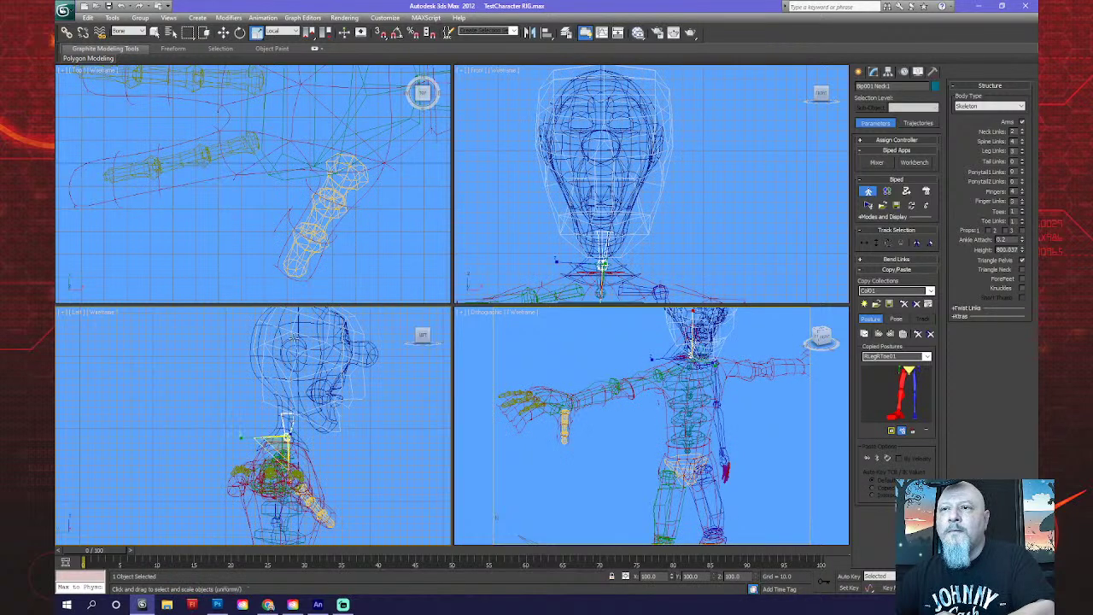
pyautogui.moveTo(256, 32); pyautogui.dragTo(251, 54)
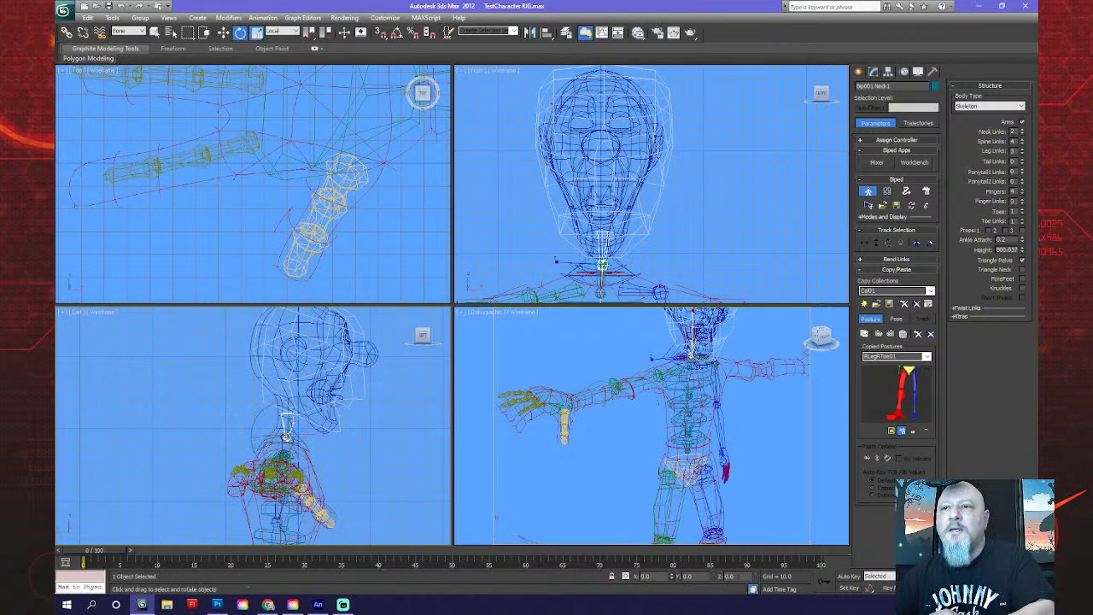
pyautogui.press('e')
pyautogui.moveTo(263, 417); pyautogui.dragTo(256, 417)
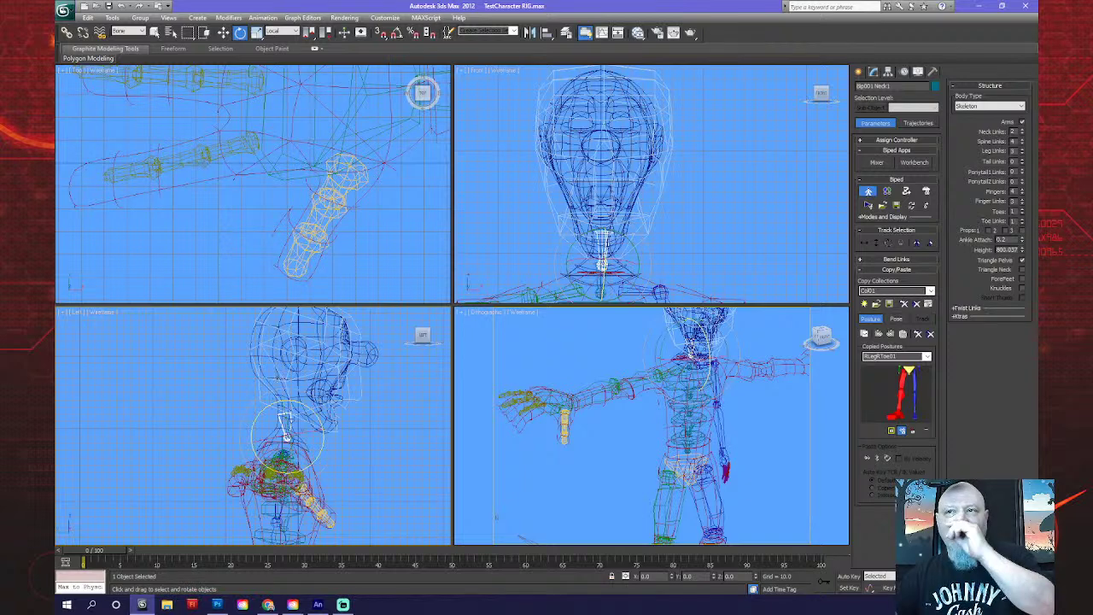
# Rotate the head bone slightly in the Left view and scale it a little deeper to match the mesh's head.
pyautogui.click(281, 345)
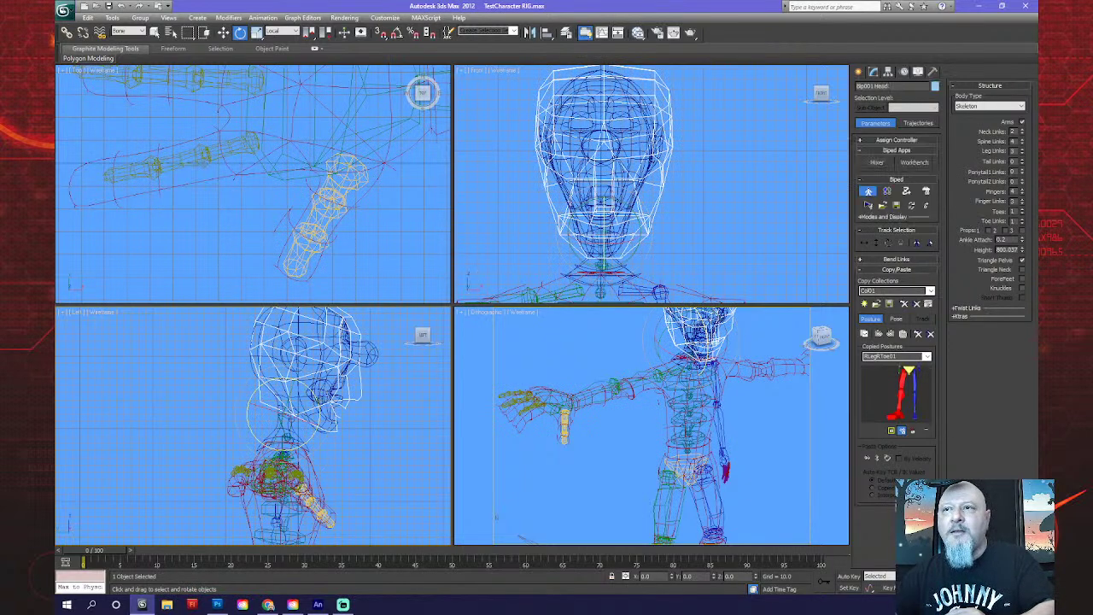
pyautogui.moveTo(317, 400); pyautogui.dragTo(391, 439)
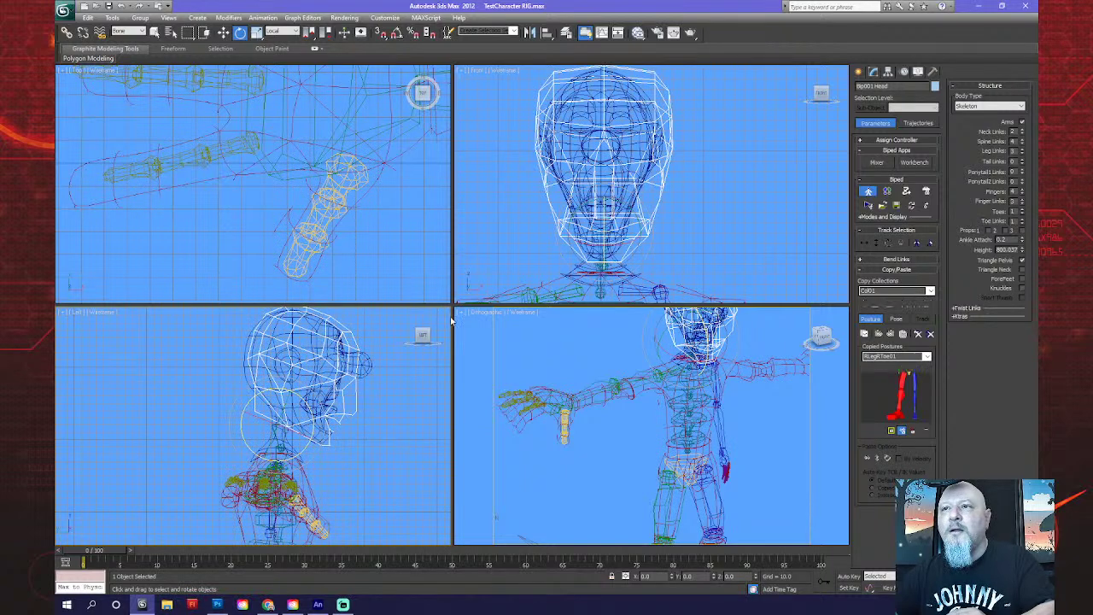
pyautogui.press('r')
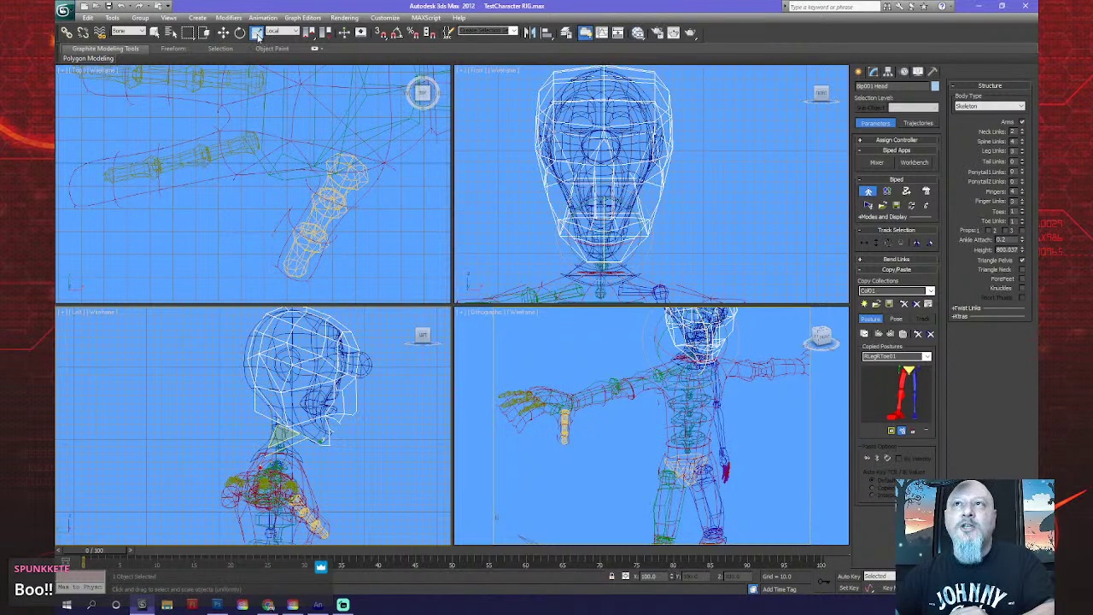
pyautogui.moveTo(292, 408); pyautogui.dragTo(313, 439)
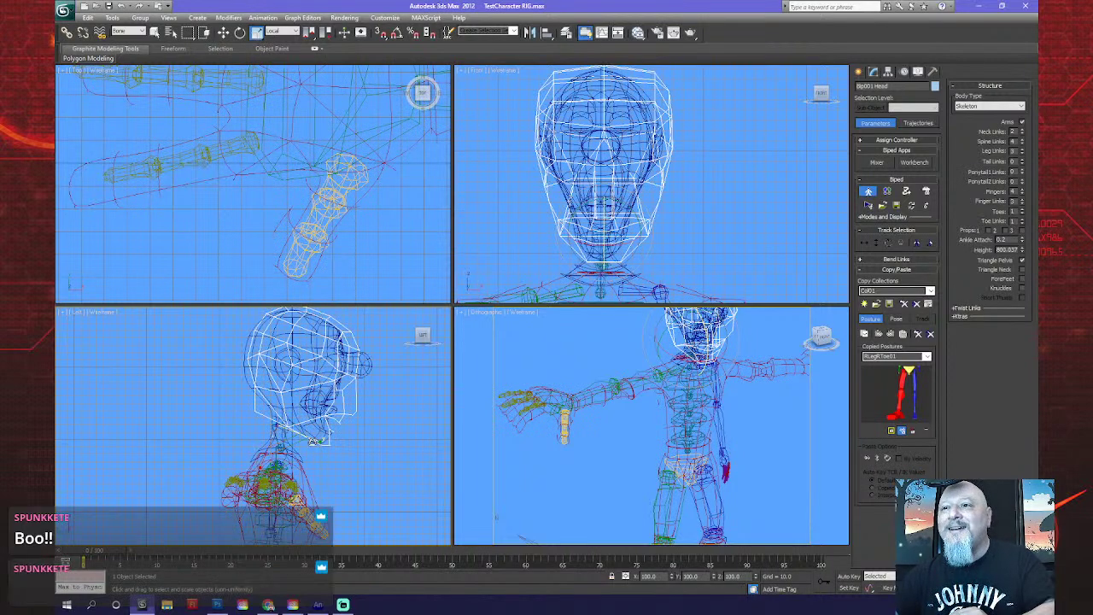
pyautogui.hotkey('ctrl', 'z')
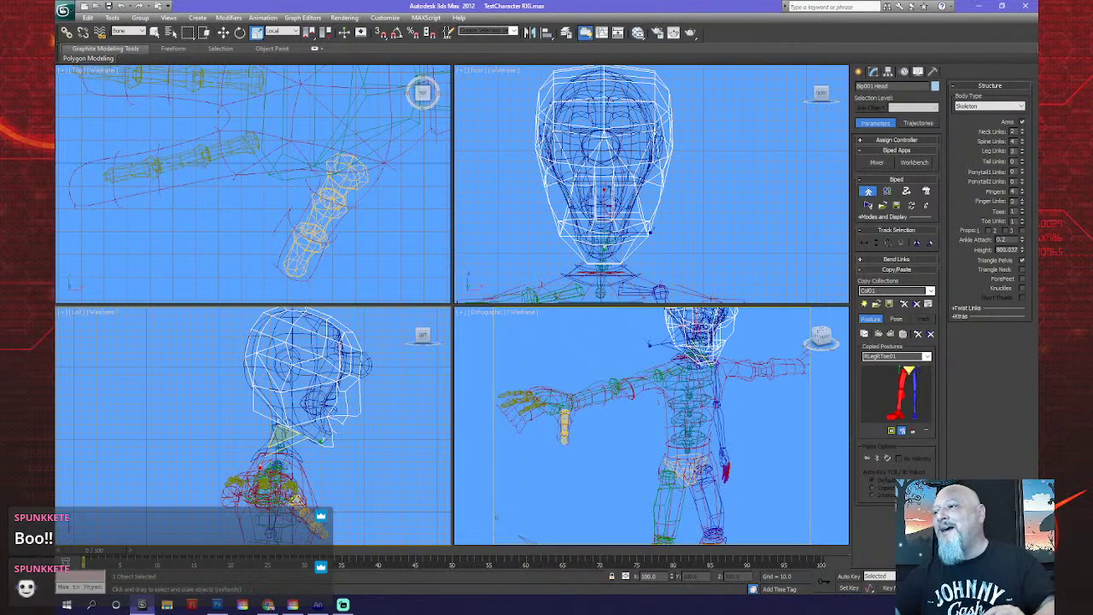
# Rotate the right clavicle and then the right upper arm in the Front view to follow the mesh's shoulder and arm.
pyautogui.hotkey('ctrl', 'shift', 'z')
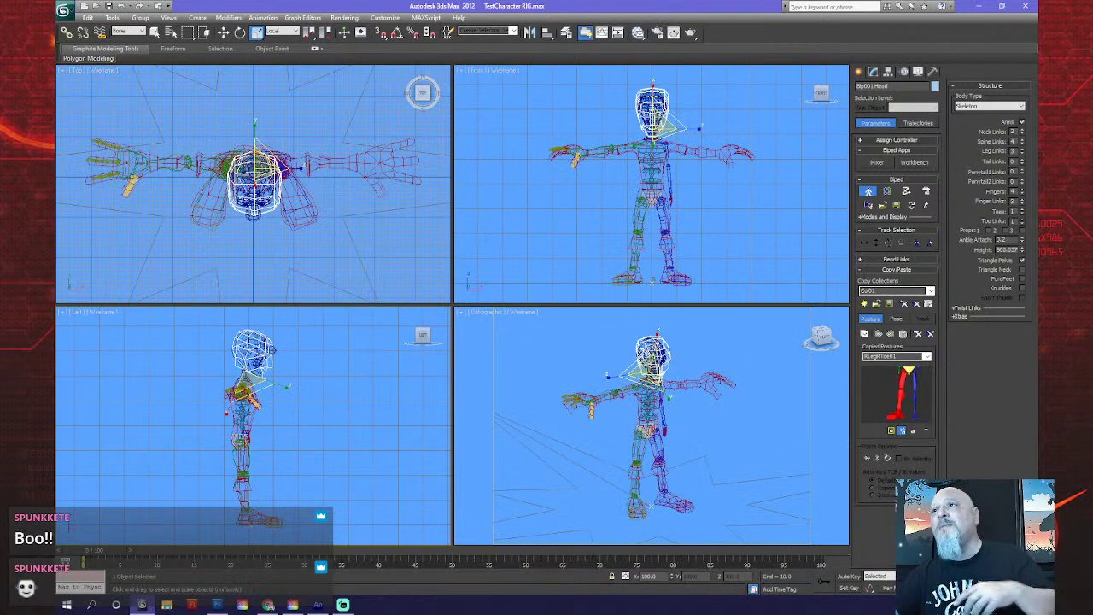
pyautogui.scroll(5, 605, 223)
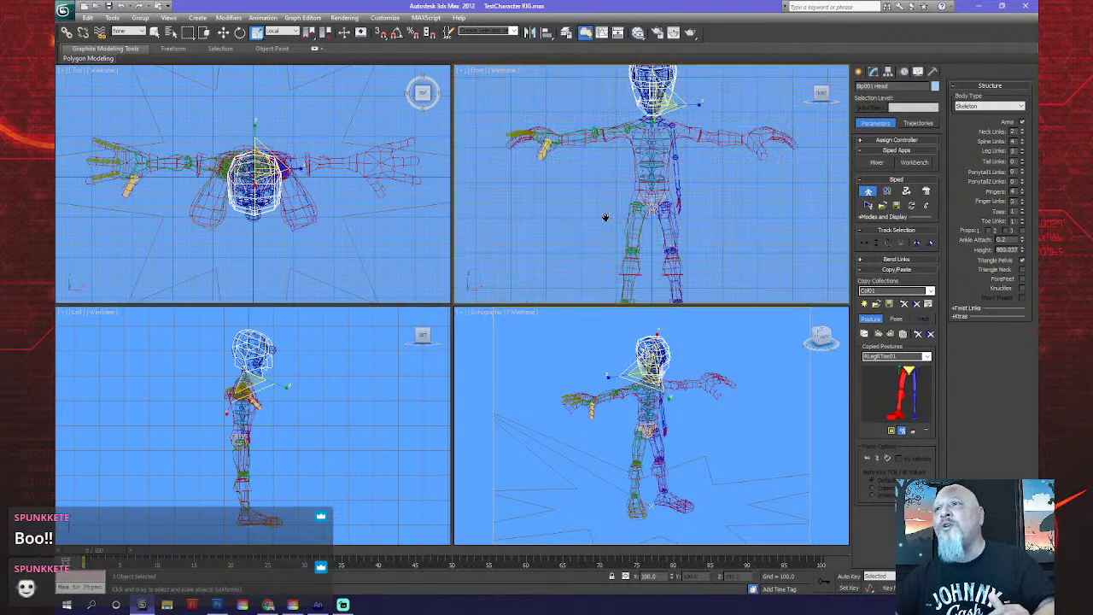
pyautogui.scroll(2, 621, 235)
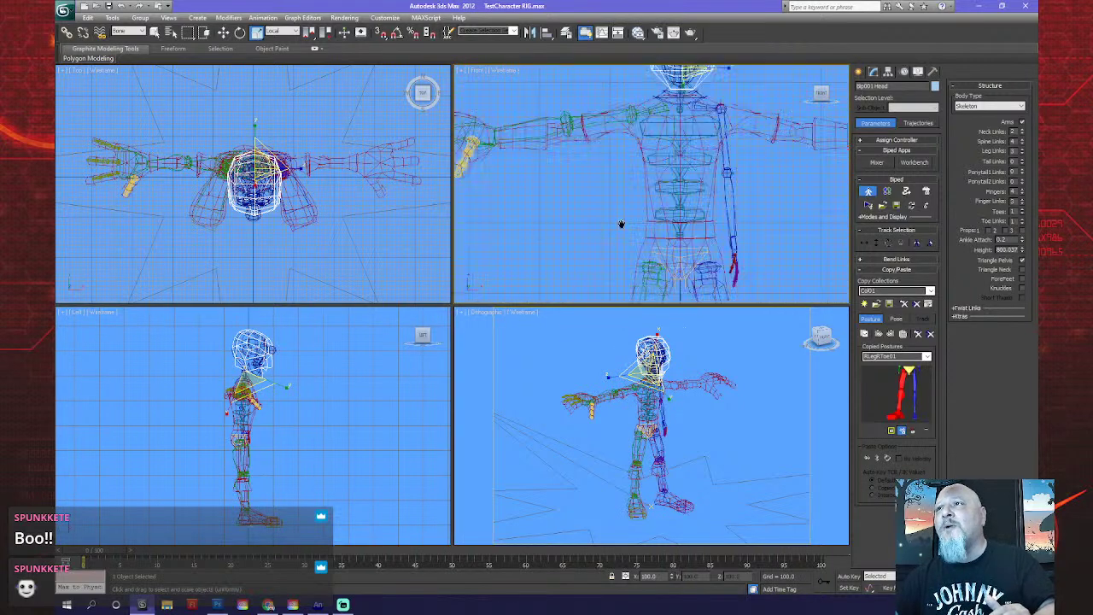
pyautogui.moveTo(618, 225); pyautogui.dragTo(638, 166, button='middle')
pyautogui.click(638, 148)
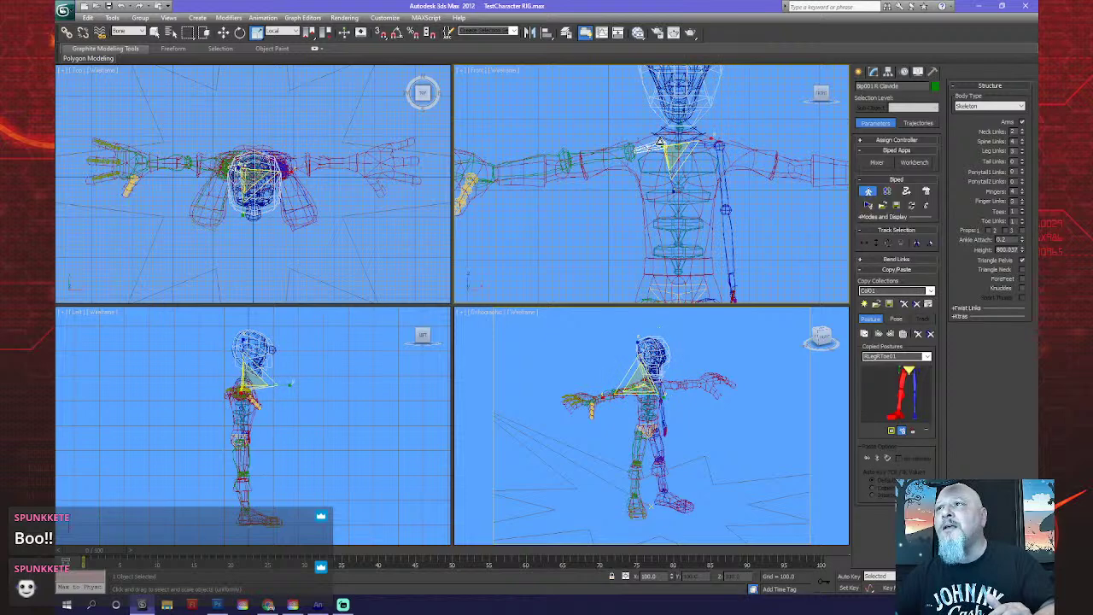
pyautogui.click(240, 34)
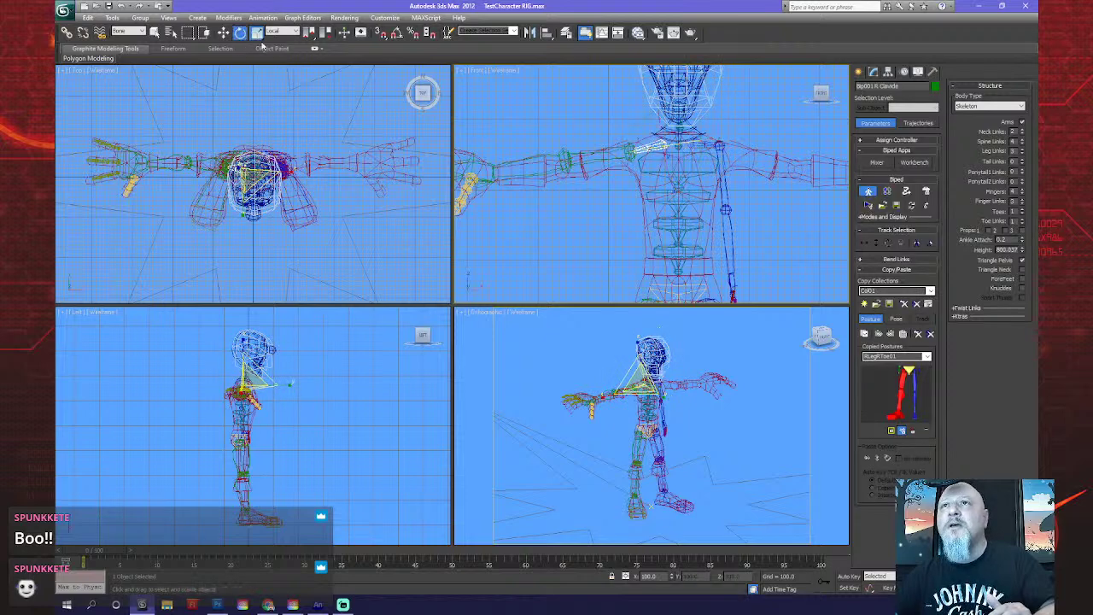
pyautogui.moveTo(631, 133); pyautogui.dragTo(626, 139)
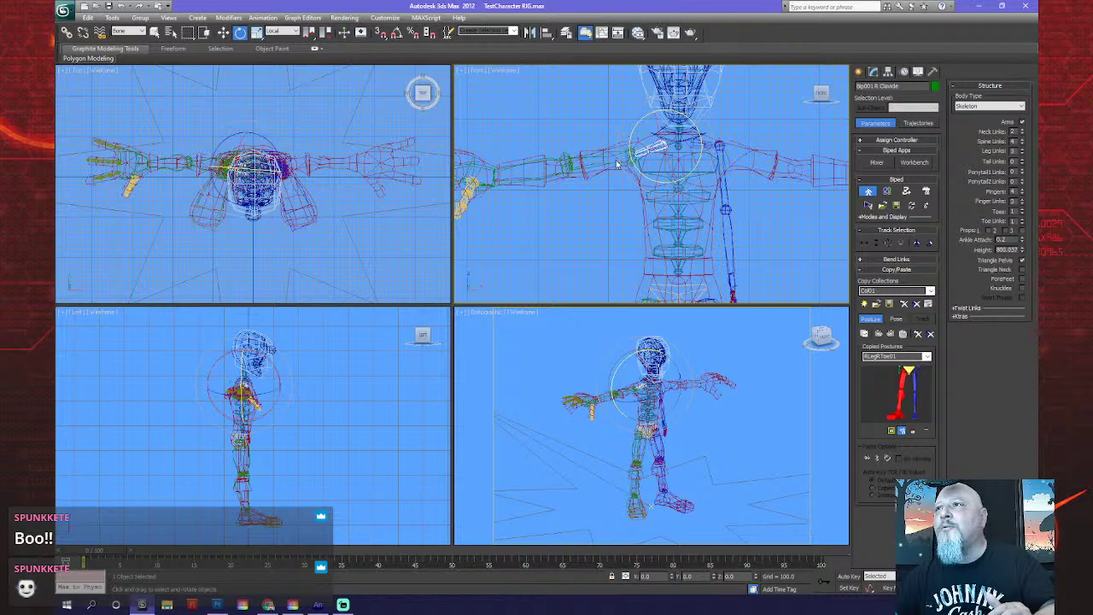
pyautogui.click(602, 160)
pyautogui.moveTo(608, 131); pyautogui.dragTo(608, 135)
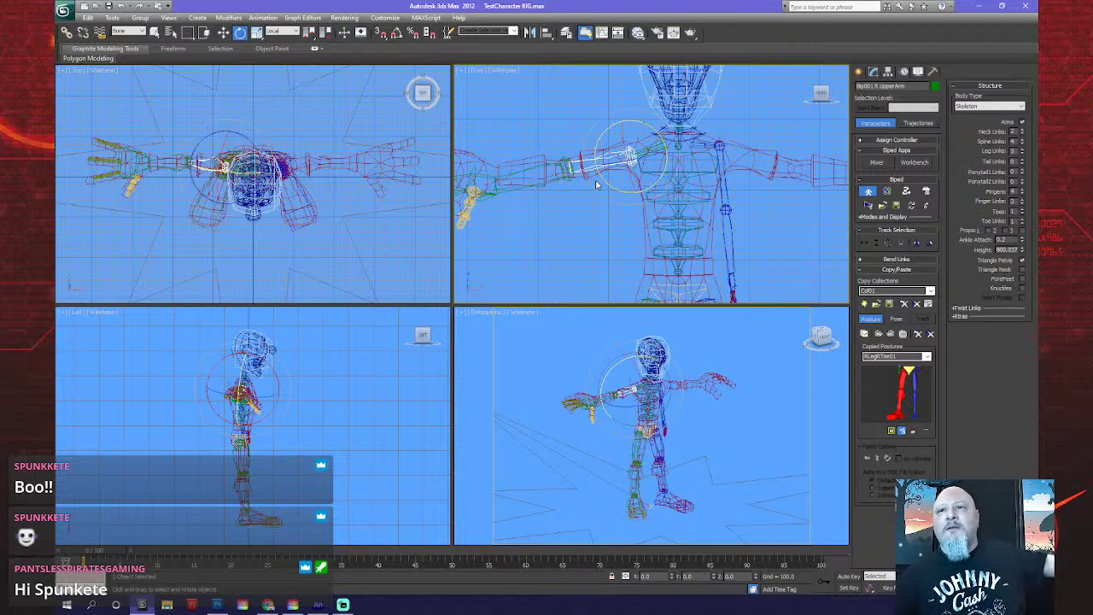
# Fine-tune the right clavicle's rotation in the Front view so the whole right arm lines up with the mesh.
pyautogui.scroll(2, 601, 200)
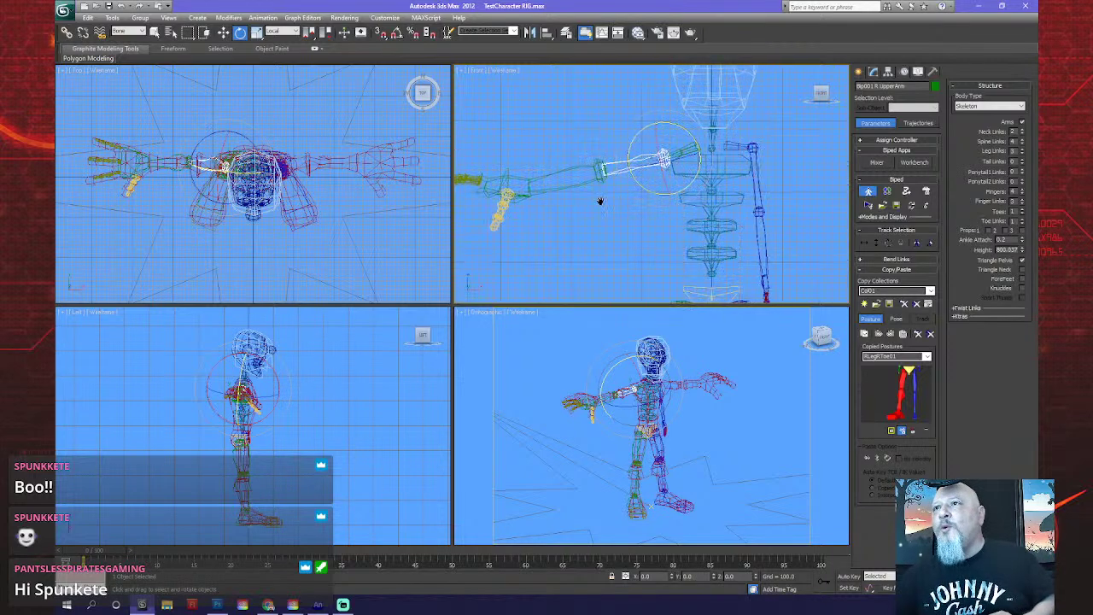
pyautogui.moveTo(600, 201)
pyautogui.mouseDown(button='middle')
pyautogui.moveTo(617, 202)
pyautogui.moveTo(615, 191)
pyautogui.mouseUp(button='middle')
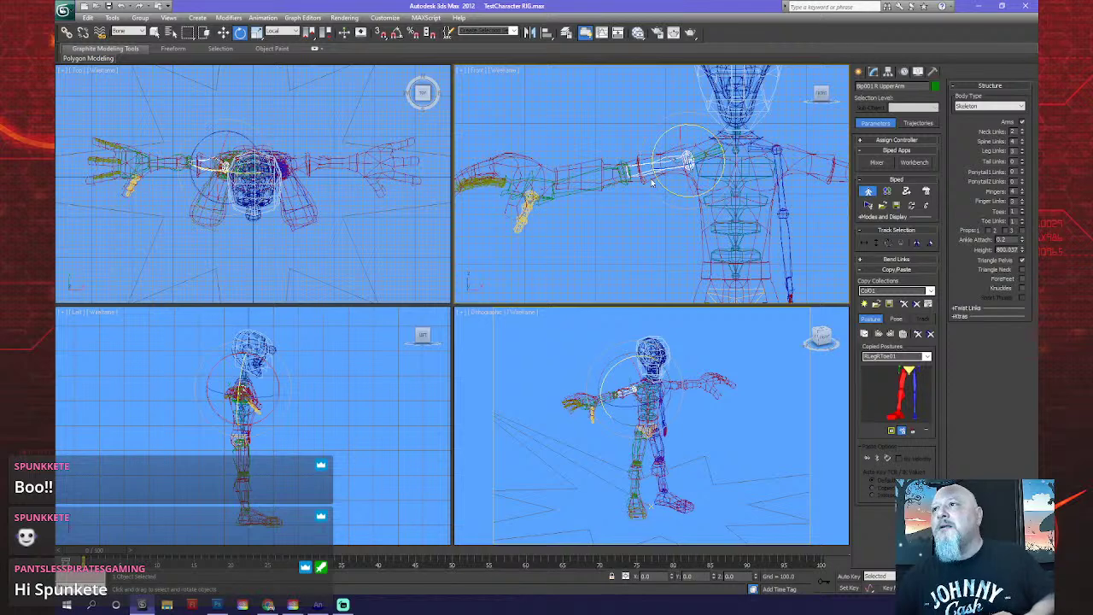
pyautogui.press('pageup')
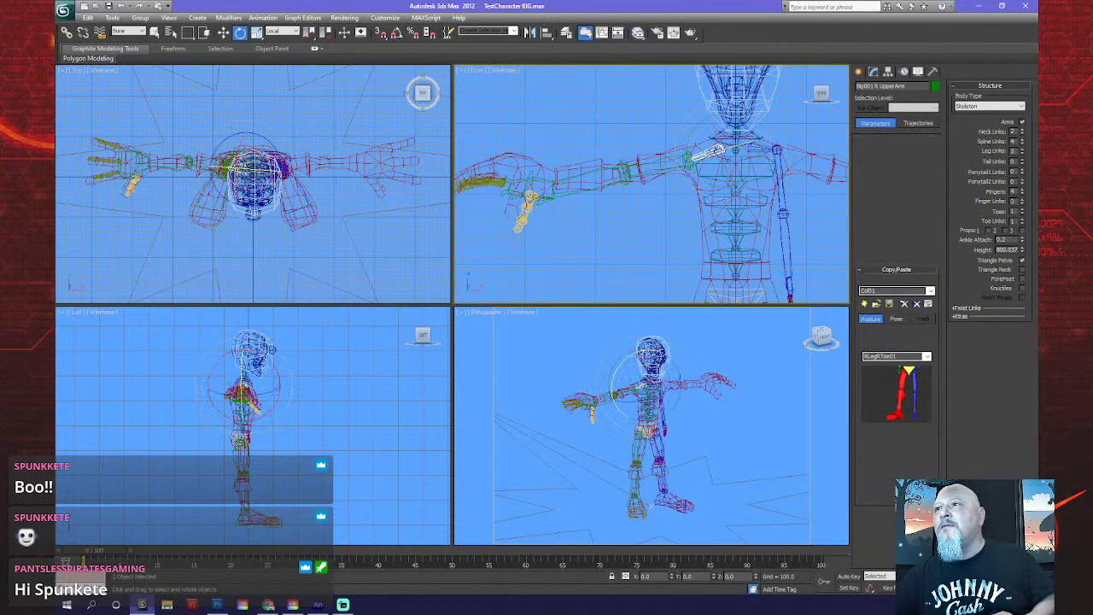
pyautogui.moveTo(748, 123)
pyautogui.mouseDown()
pyautogui.moveTo(758, 126)
pyautogui.moveTo(746, 118)
pyautogui.mouseUp()
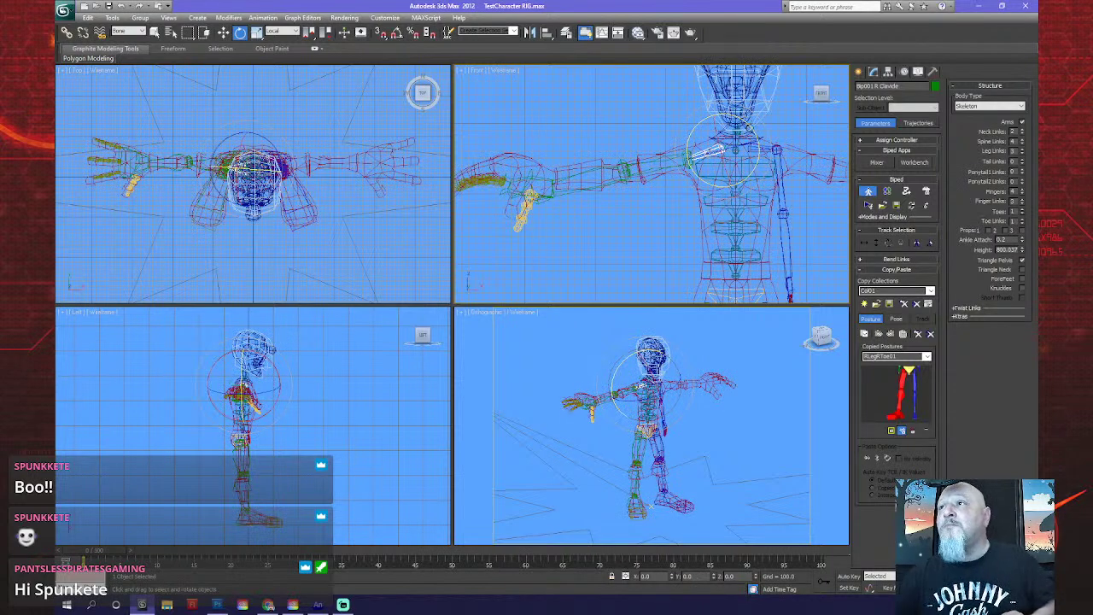
pyautogui.moveTo(747, 127); pyautogui.dragTo(756, 135)
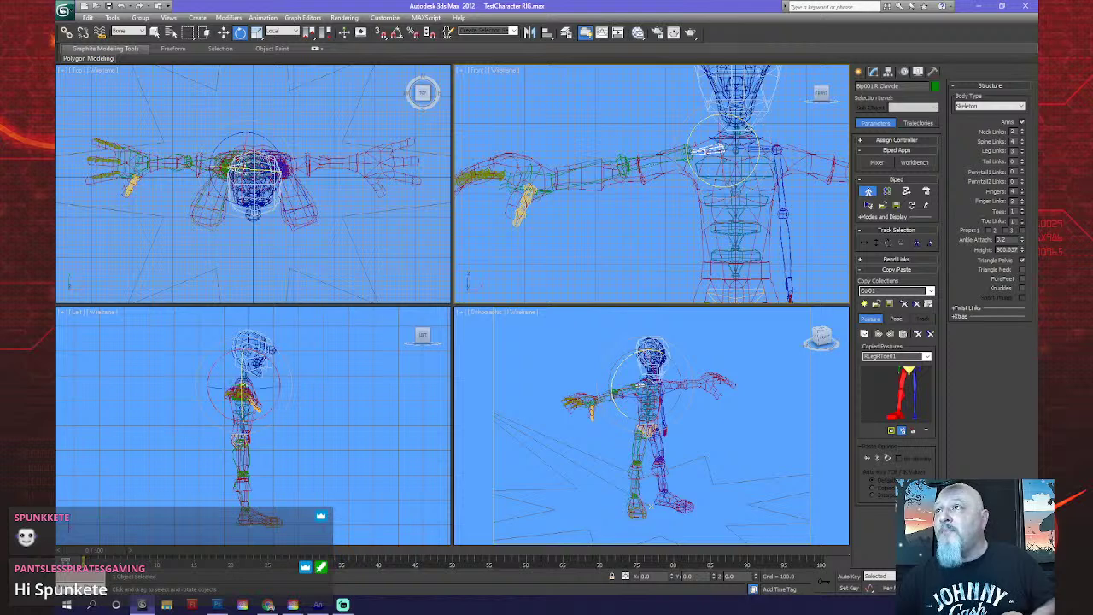
pyautogui.moveTo(749, 128); pyautogui.dragTo(745, 124)
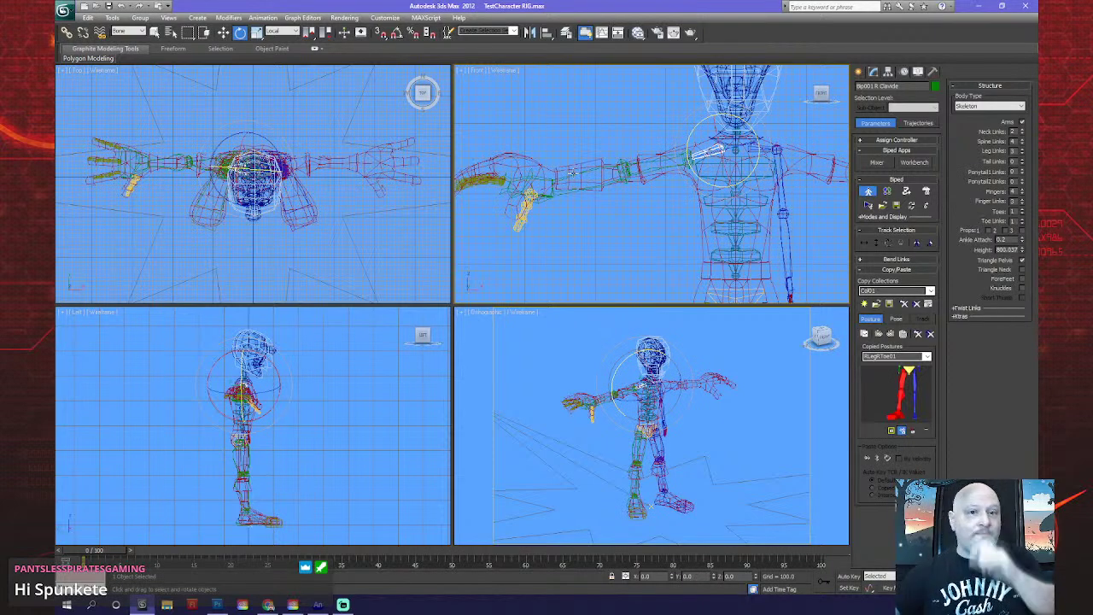
# Set the selection filter to All, select the Body mesh and show its modifier stack.
pyautogui.click(860, 72)
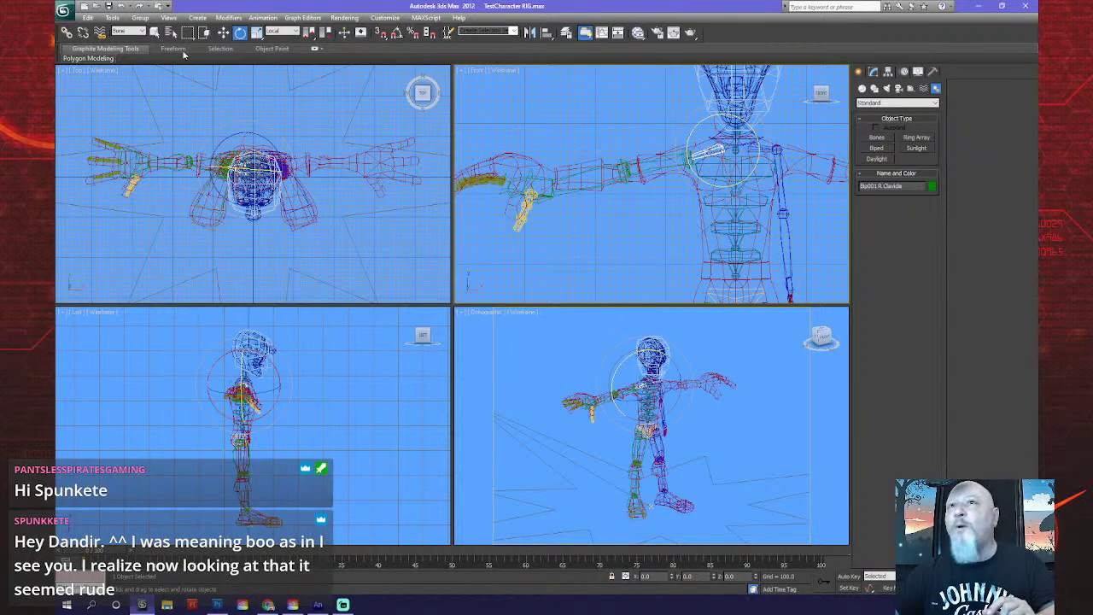
pyautogui.click(144, 32)
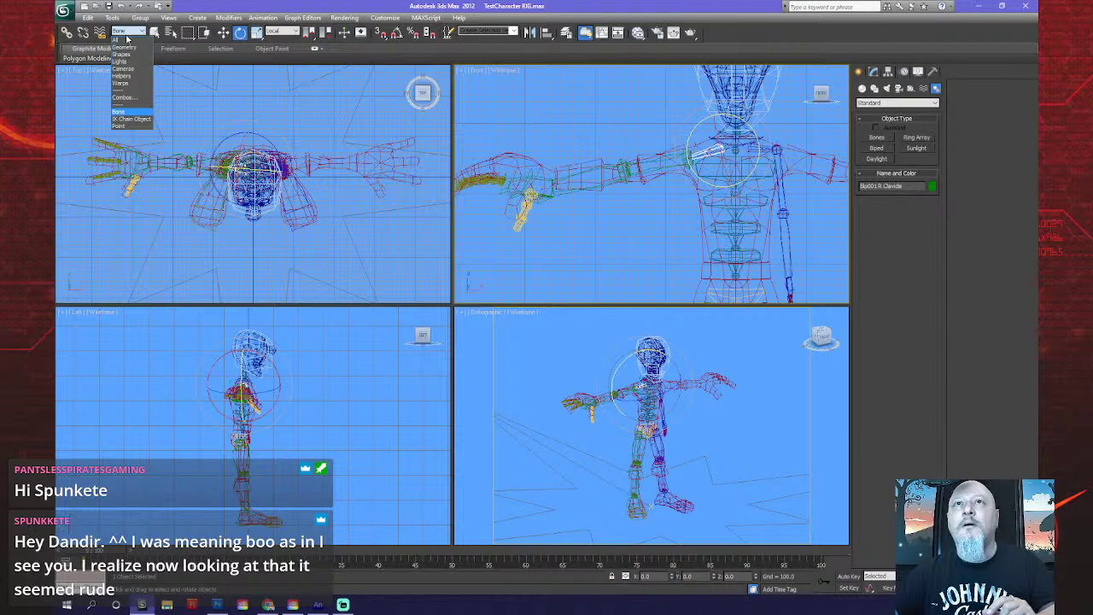
pyautogui.click(126, 39)
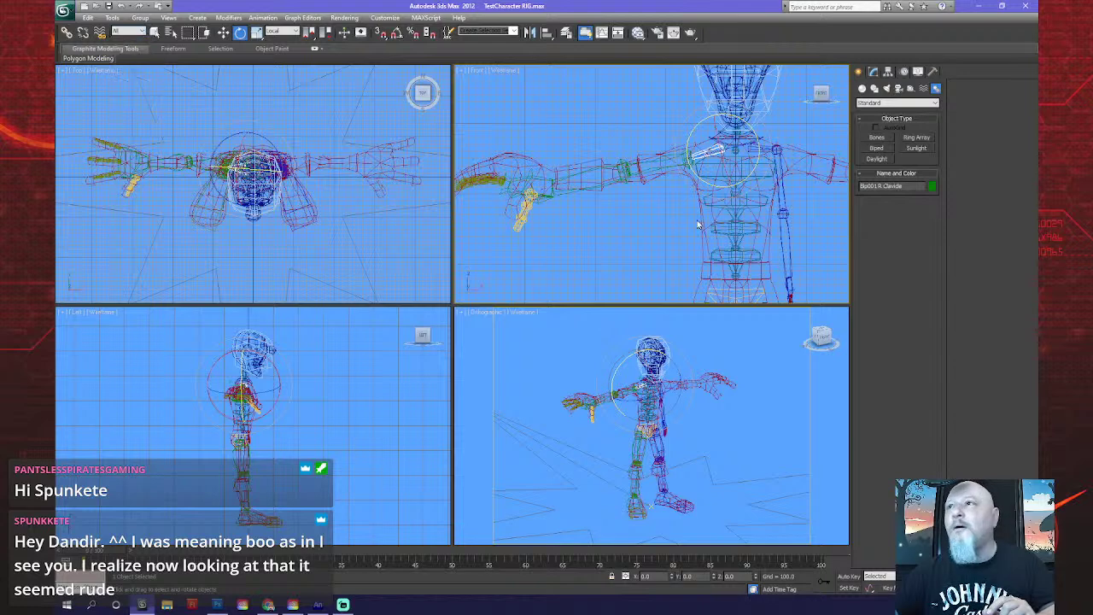
pyautogui.click(677, 171)
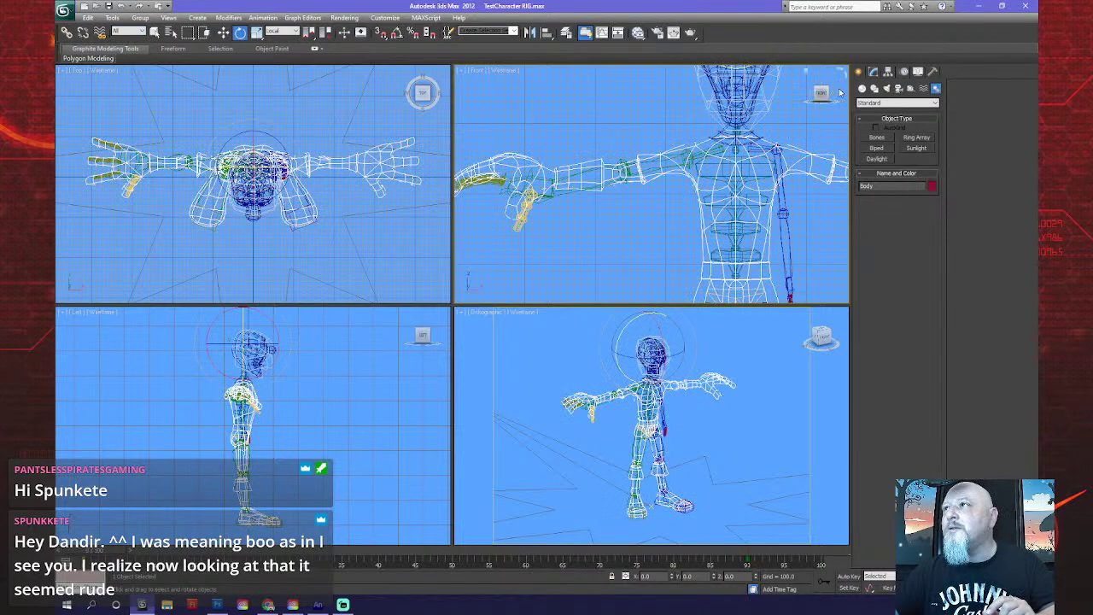
pyautogui.click(872, 72)
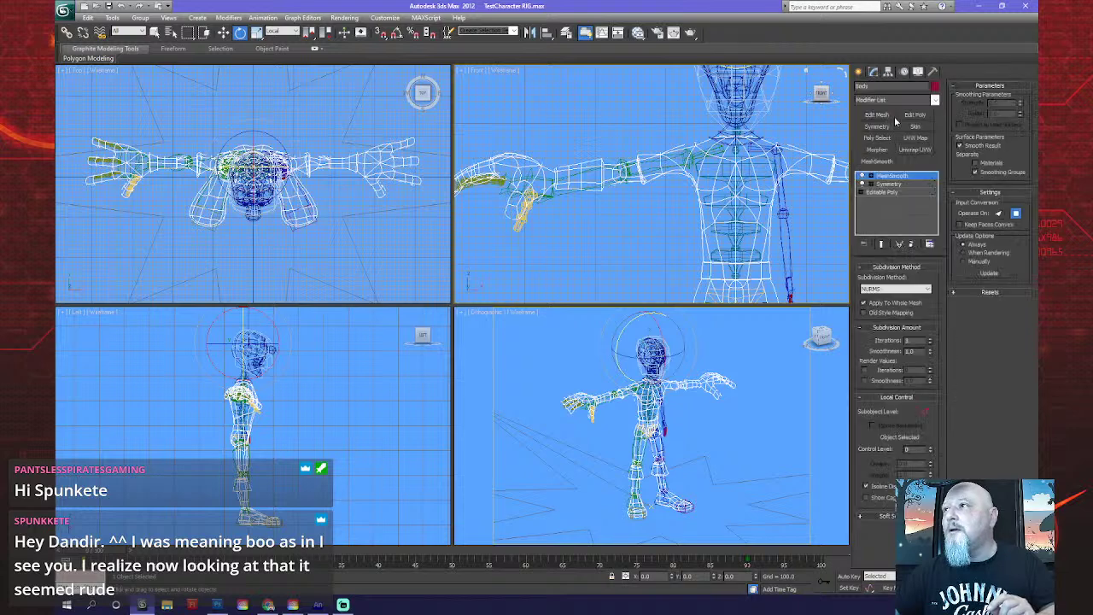
# Enter vertex editing on the Body mesh's Editable Poly level and select the right hand and forearm vertices in the Front view.
pyautogui.click(895, 193)
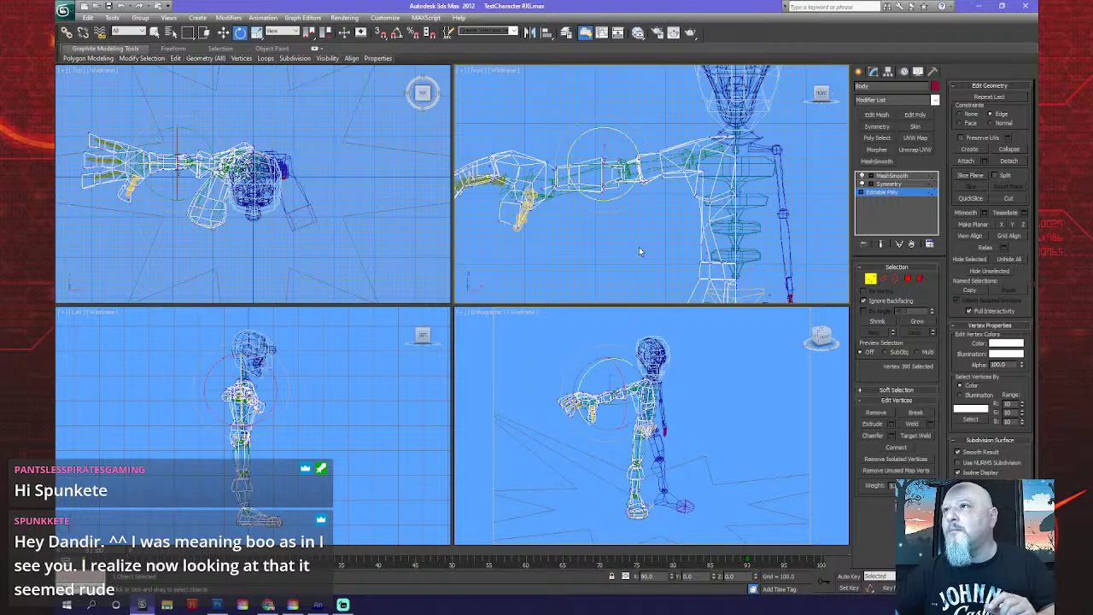
pyautogui.moveTo(638, 247); pyautogui.dragTo(680, 239, button='middle')
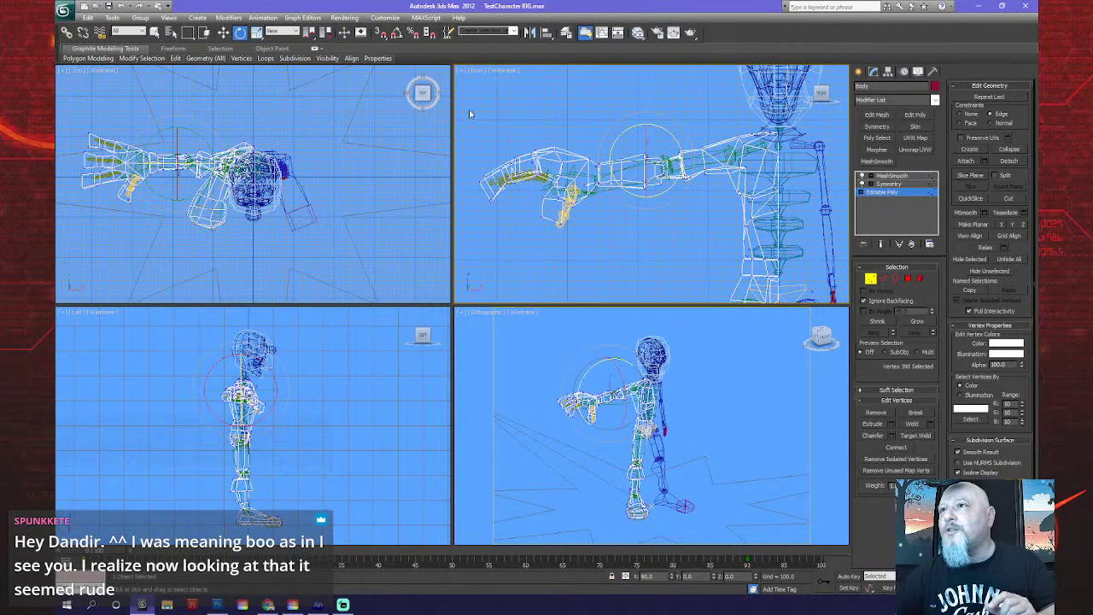
pyautogui.moveTo(479, 107); pyautogui.dragTo(656, 249)
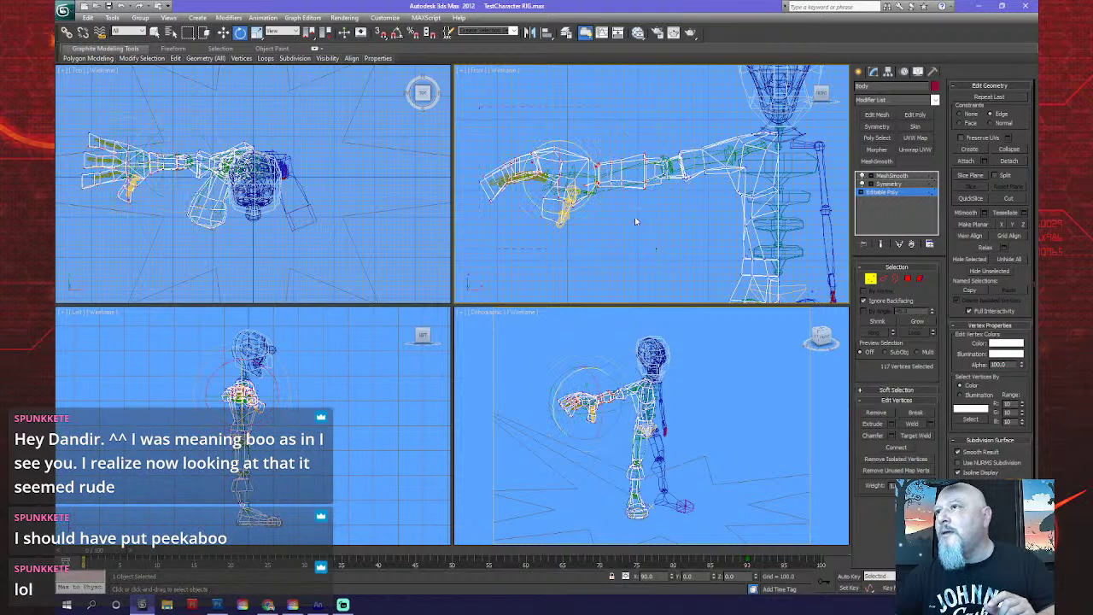
pyautogui.scroll(-2, 644, 216)
pyautogui.scroll(3, 644, 216)
pyautogui.moveTo(641, 213); pyautogui.dragTo(682, 226, button='middle')
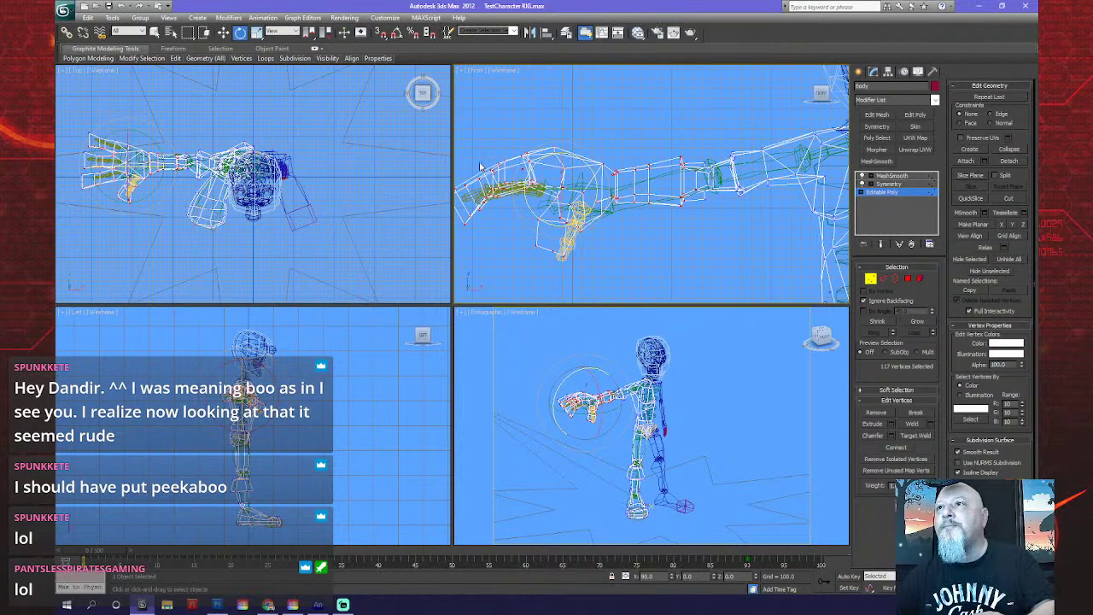
pyautogui.moveTo(480, 167); pyautogui.dragTo(515, 149, button='middle')
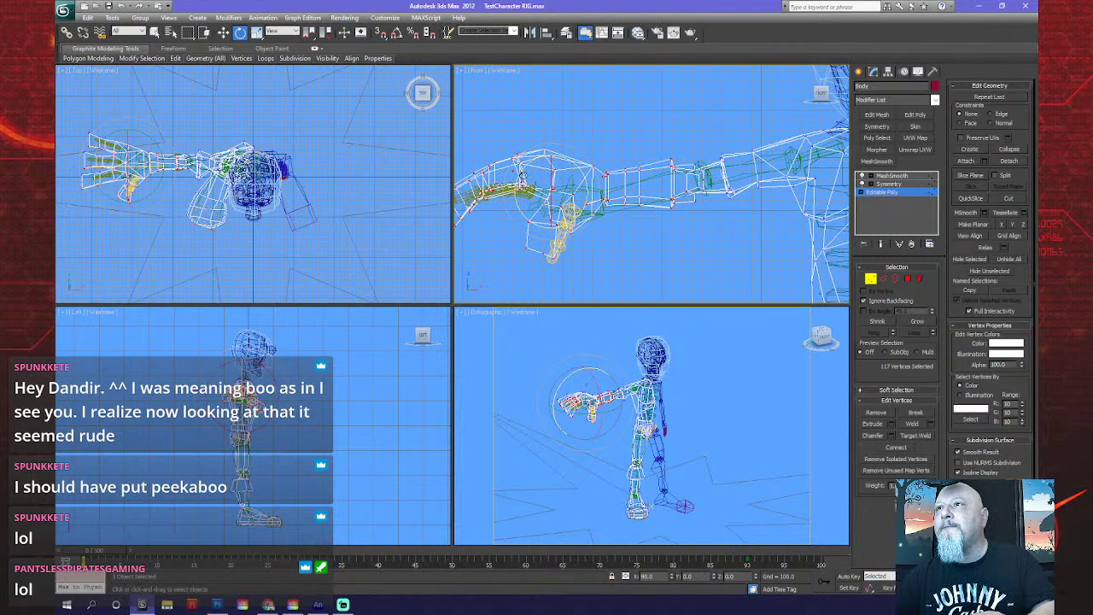
# Try rotating and lowering the selected hand and forearm vertices in the Front view, and undo those changes.
pyautogui.moveTo(521, 173); pyautogui.dragTo(525, 180)
pyautogui.press('w')
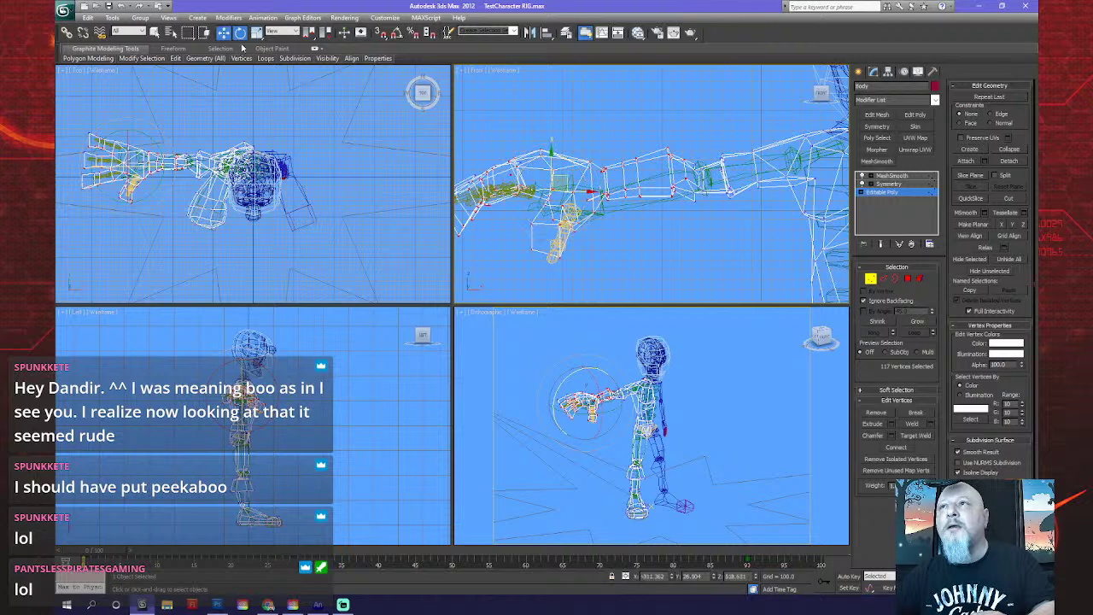
pyautogui.moveTo(553, 156); pyautogui.dragTo(553, 168)
pyautogui.hotkey('ctrl', 'z')
pyautogui.hotkey('ctrl', 'z')
pyautogui.hotkey('ctrl', 'z')
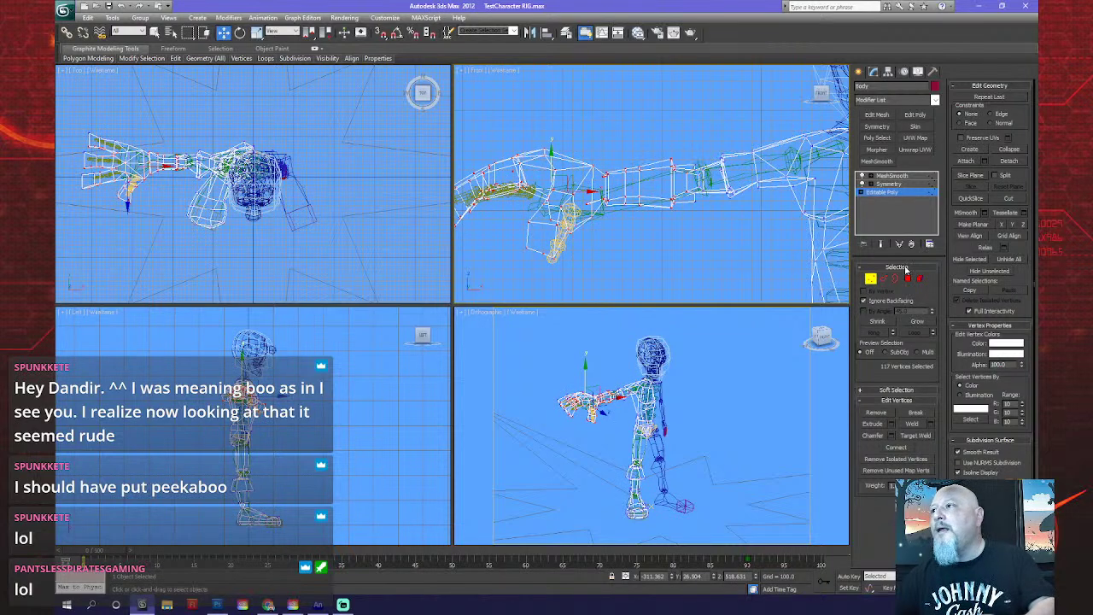
# With Ignore Backfacing off, reselect the right hand and forearm vertices in the Front view, then rotate them slightly and move them down.
pyautogui.moveTo(687, 281)
pyautogui.mouseDown(button='middle')
pyautogui.moveTo(708, 273)
pyautogui.moveTo(693, 266)
pyautogui.mouseUp(button='middle')
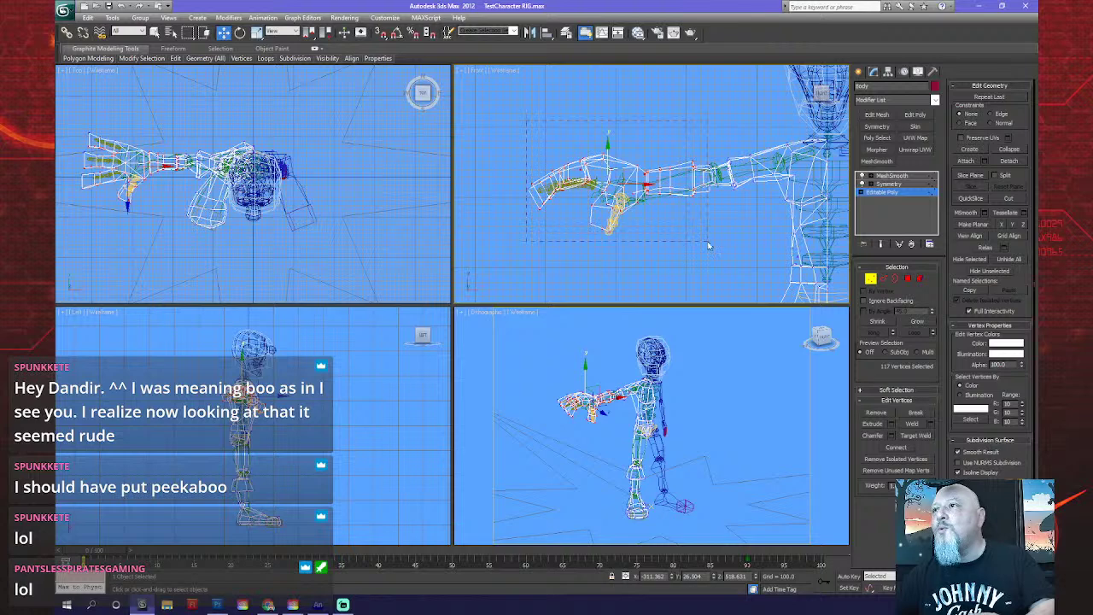
pyautogui.scroll(5, 700, 243)
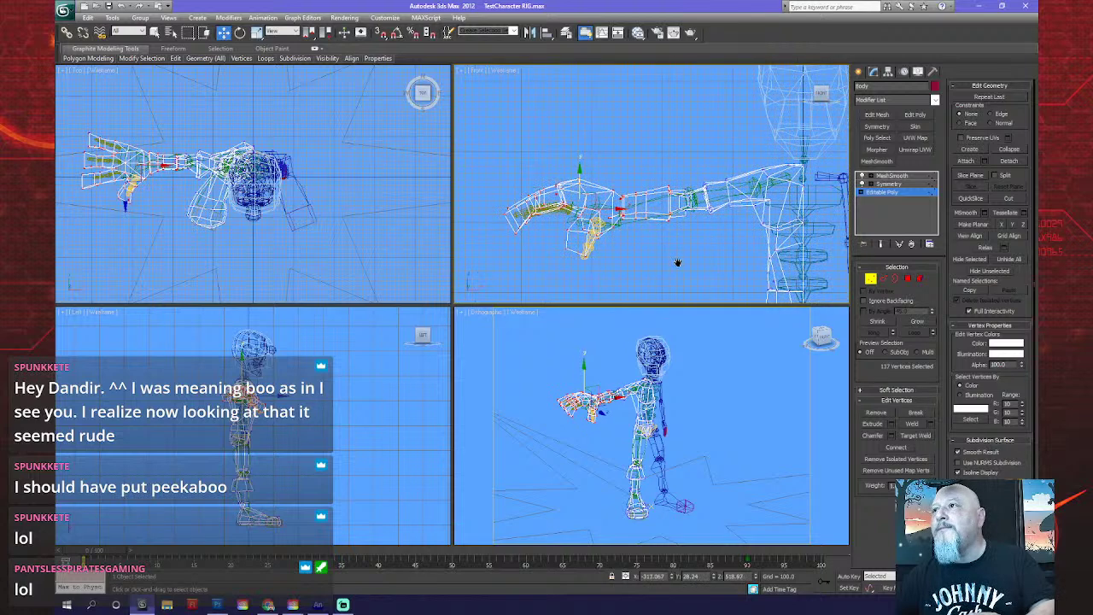
pyautogui.click(240, 32)
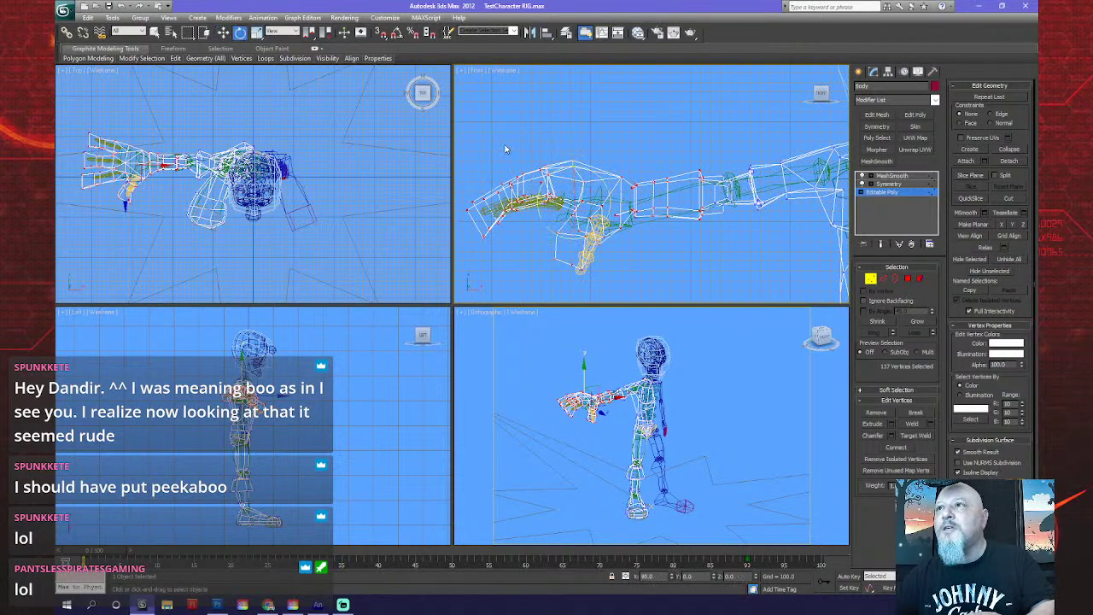
pyautogui.moveTo(541, 181); pyautogui.dragTo(547, 198)
pyautogui.press('w')
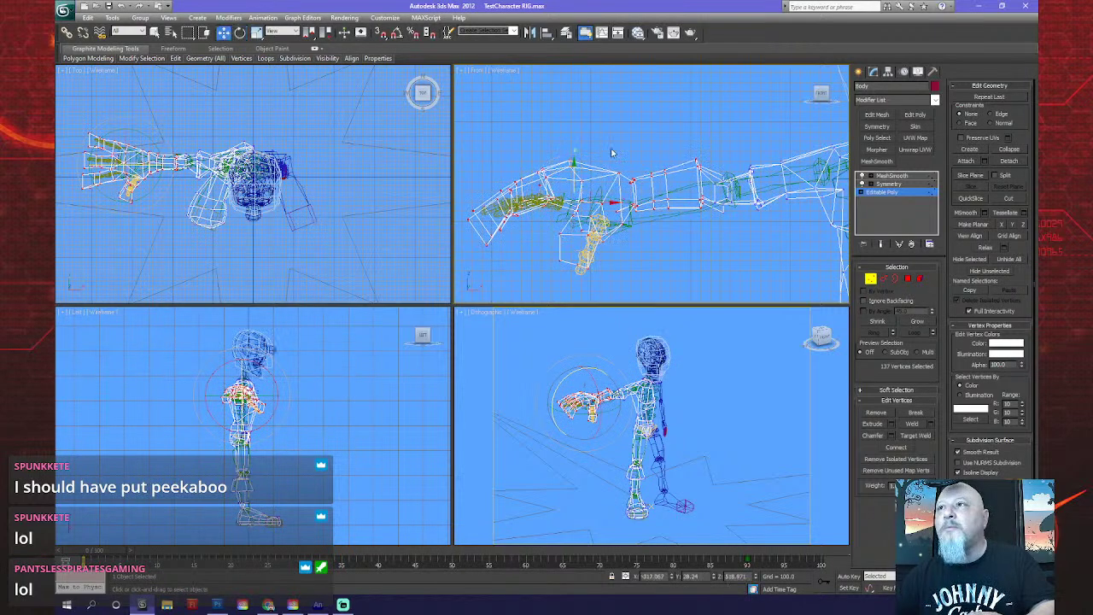
pyautogui.moveTo(574, 160); pyautogui.dragTo(573, 181)
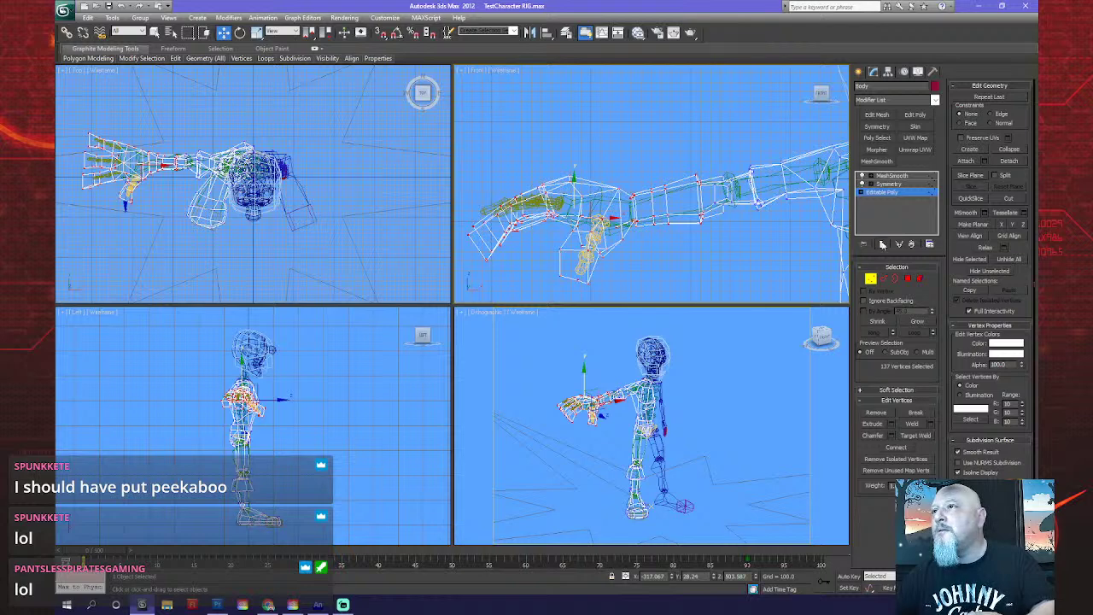
# Show the end result of the Body's modifier stack and nudge the vertices around the right elbow in the Front view.
pyautogui.click(881, 244)
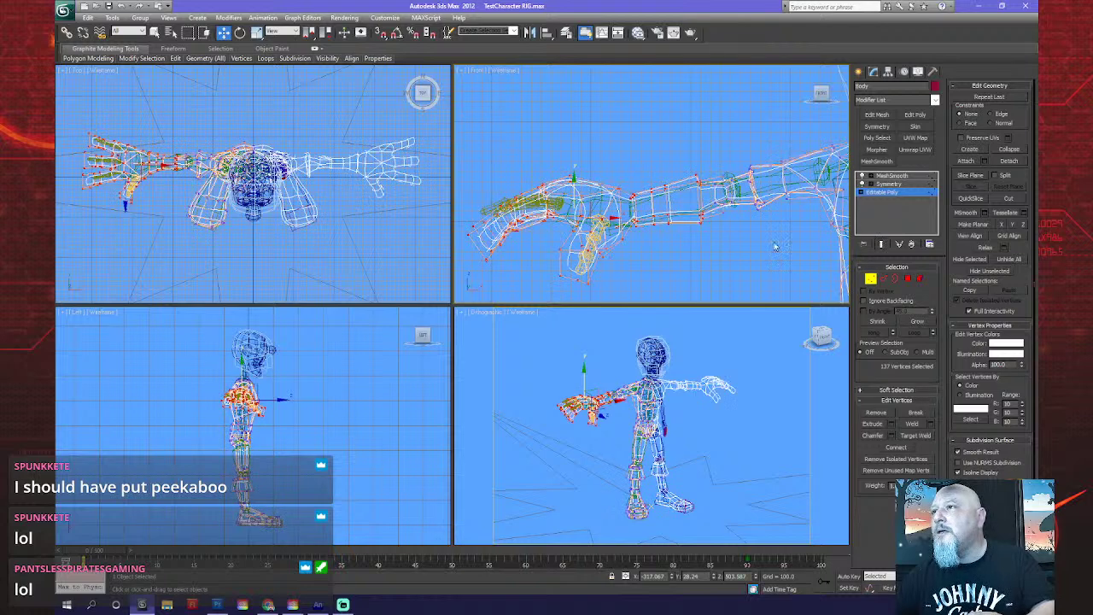
pyautogui.scroll(-4, 774, 247)
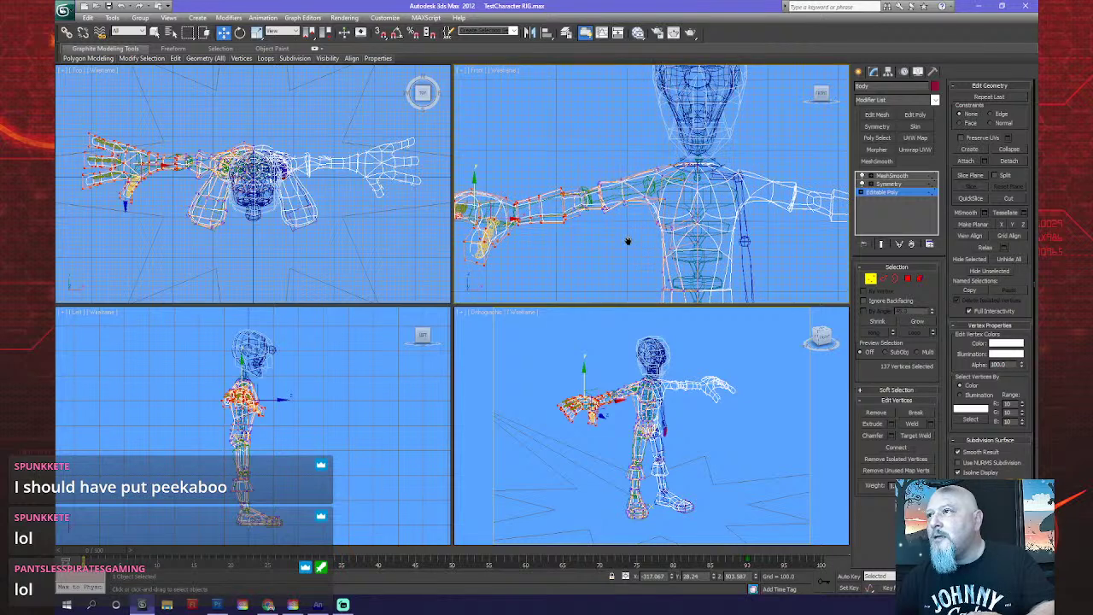
pyautogui.scroll(5, 640, 239)
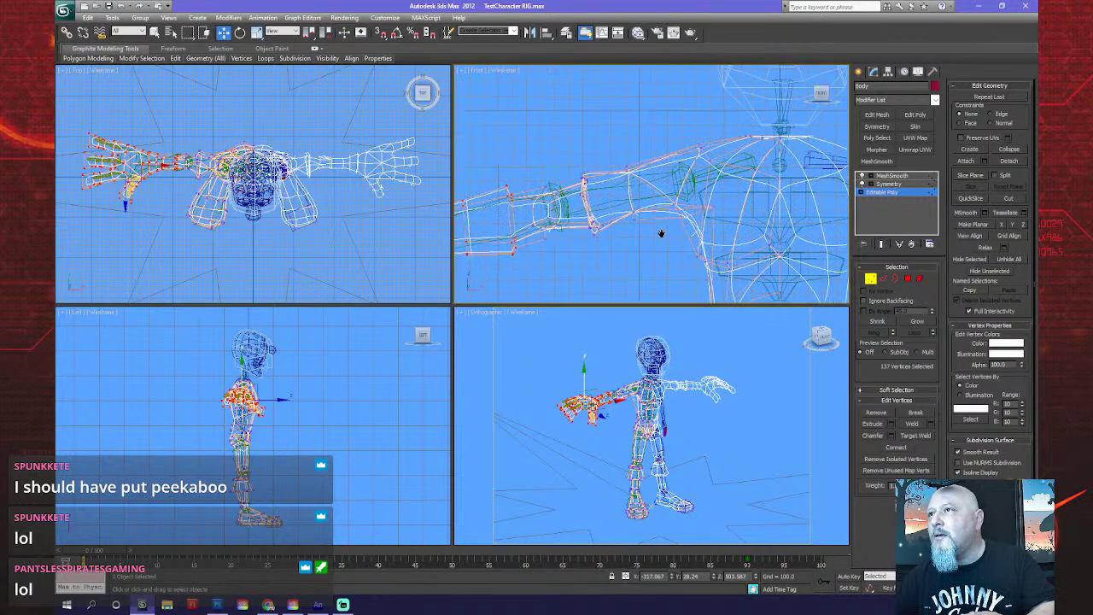
pyautogui.moveTo(661, 233); pyautogui.dragTo(691, 232, button='middle')
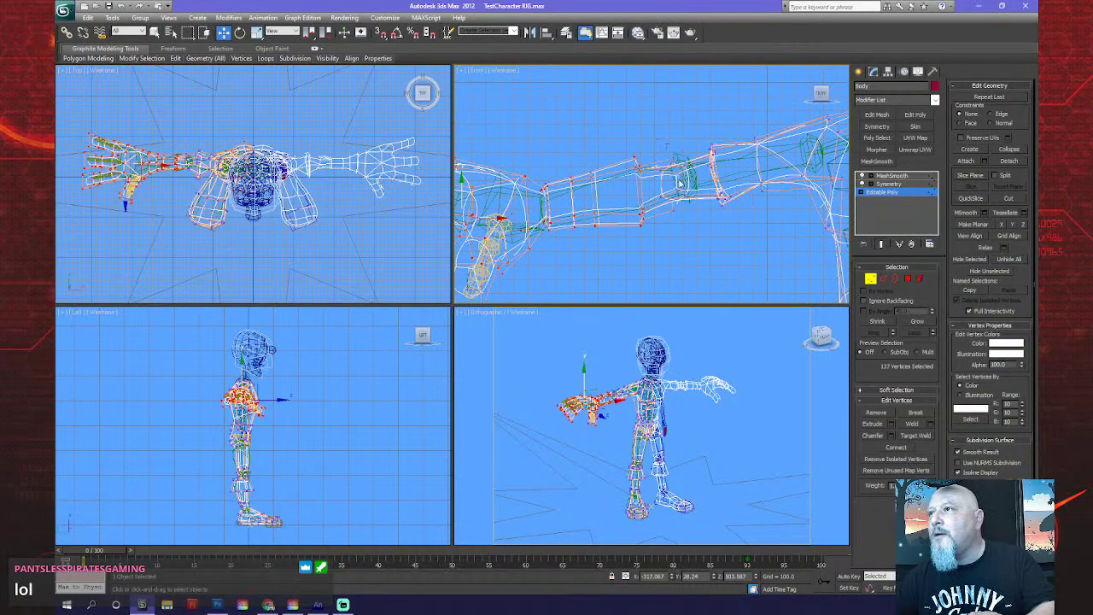
pyautogui.moveTo(741, 215); pyautogui.dragTo(740, 214)
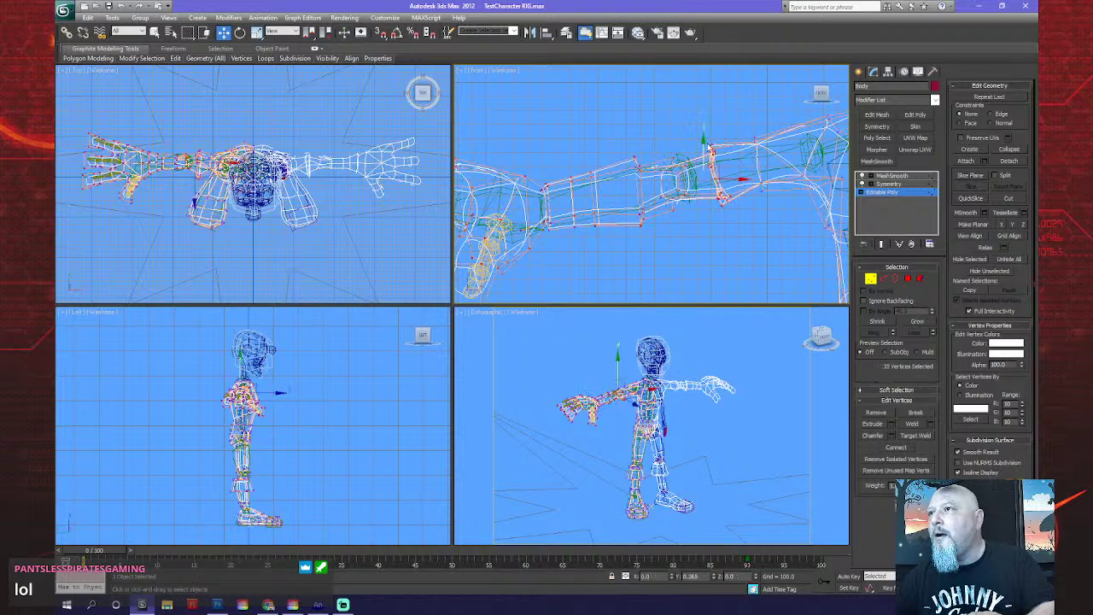
pyautogui.moveTo(677, 260); pyautogui.dragTo(754, 236, button='middle')
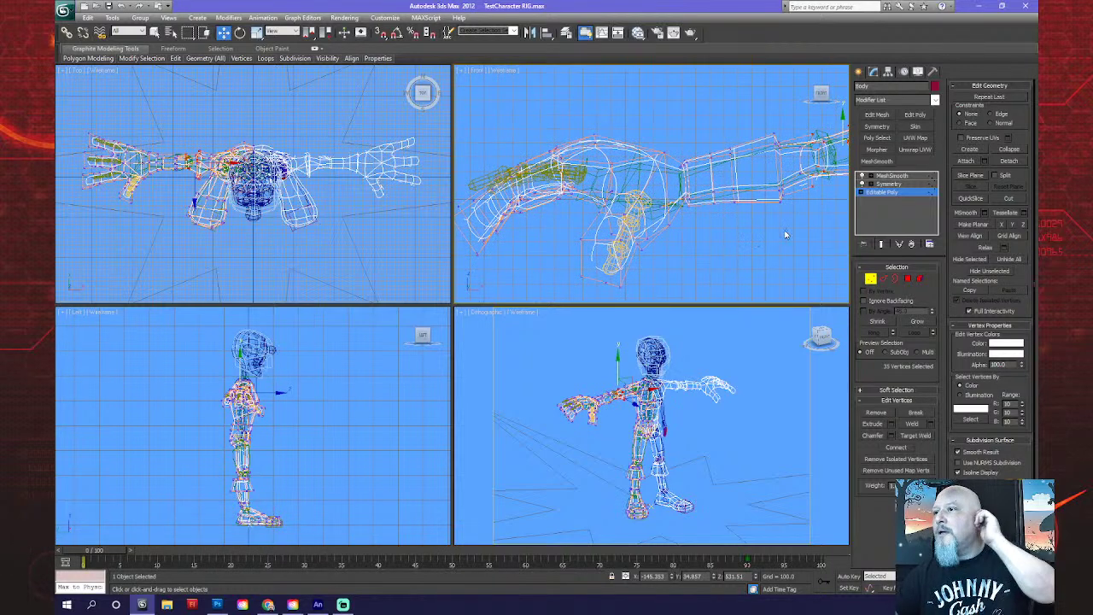
# Leave vertex editing on the Body mesh and set the selection filter to Bone.
pyautogui.click(862, 73)
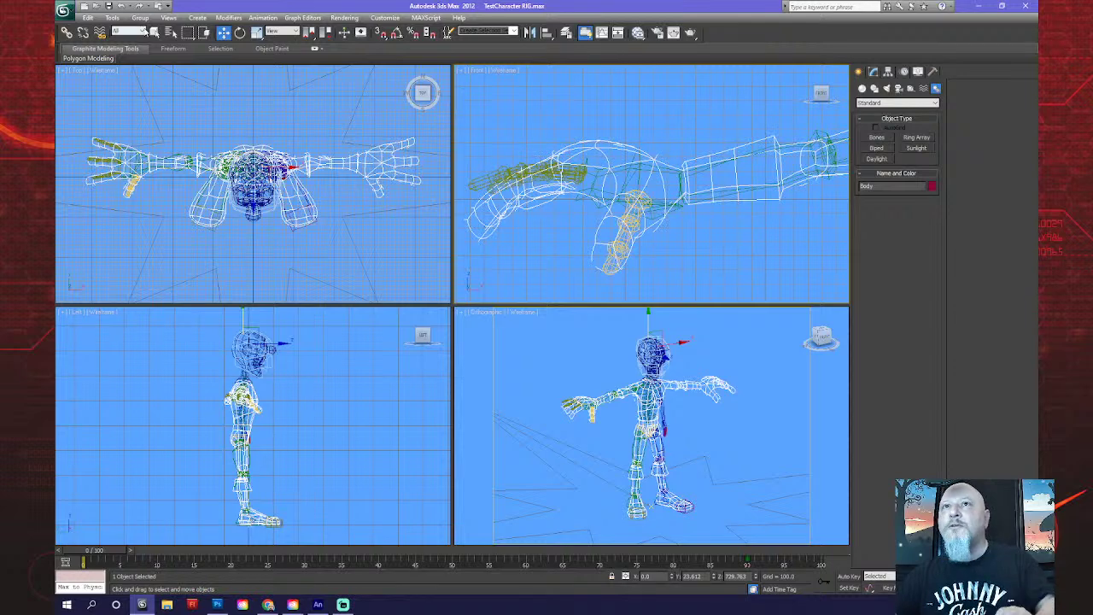
pyautogui.click(129, 31)
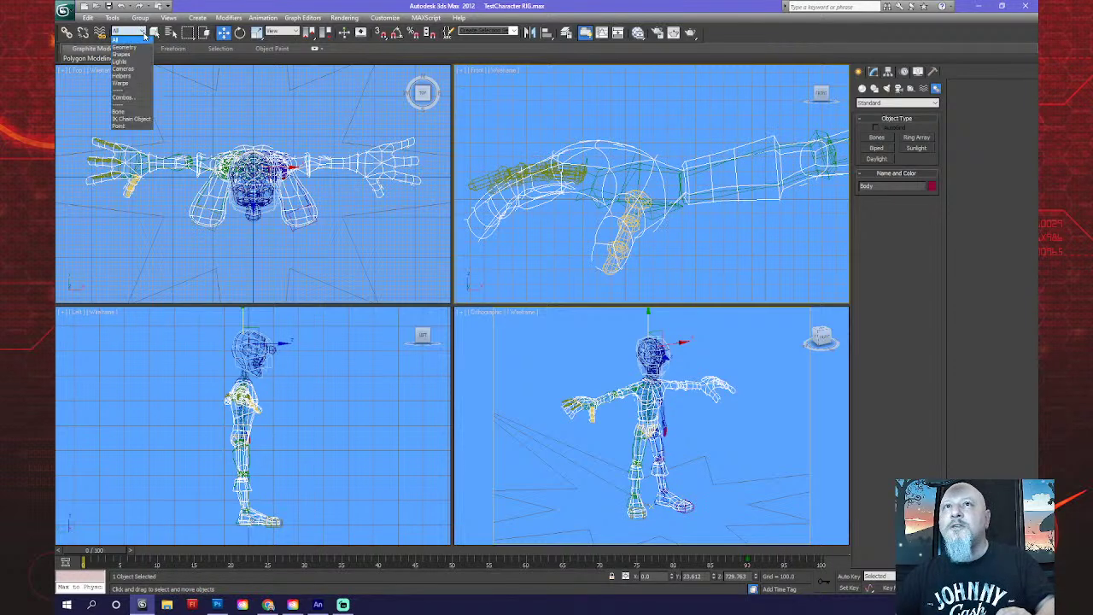
pyautogui.click(119, 111)
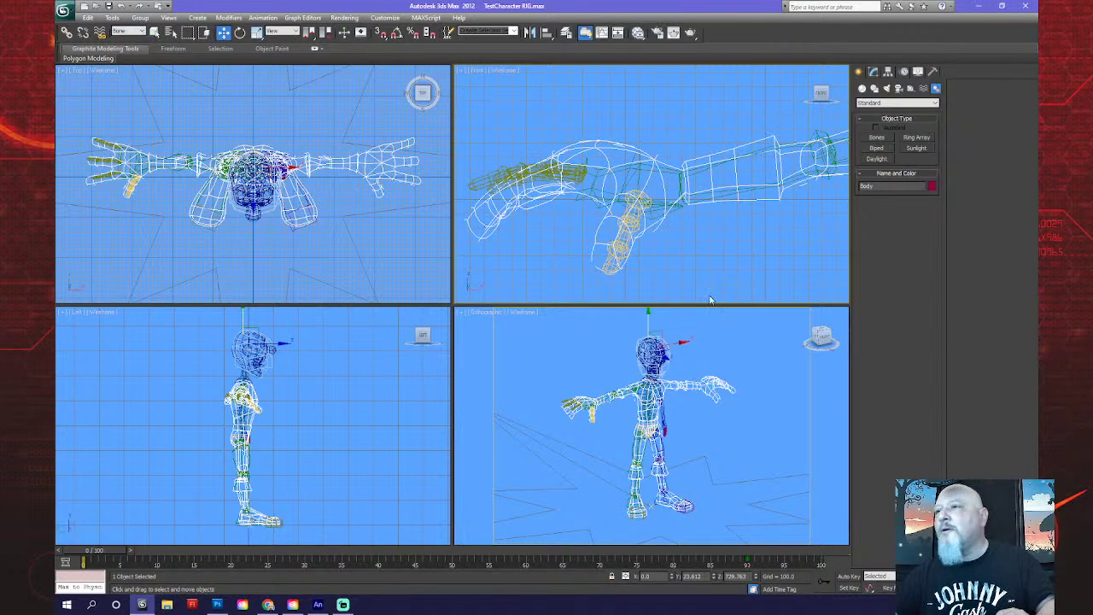
pyautogui.scroll(-6, 706, 291)
pyautogui.scroll(-2, 620, 220)
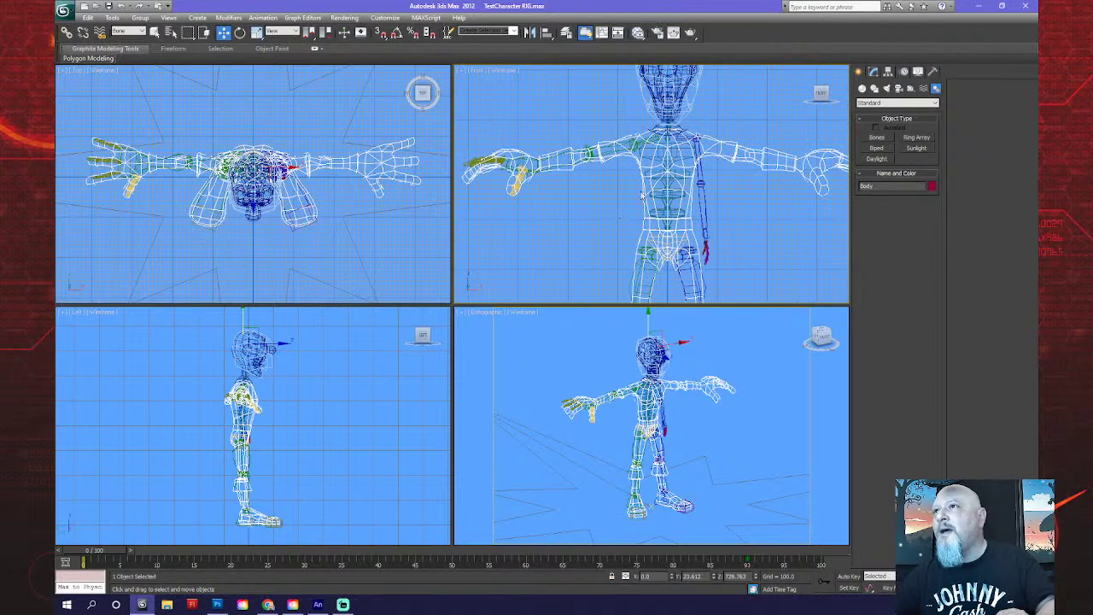
pyautogui.moveTo(620, 220); pyautogui.dragTo(621, 307, button='middle')
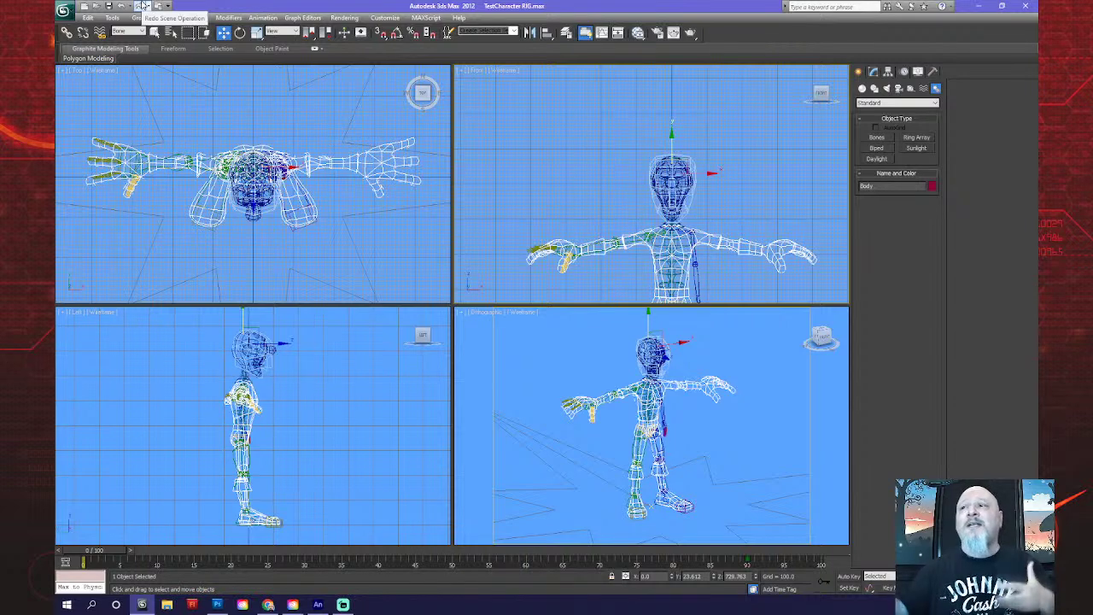
# Set the Orthographic view to Realistic shading and examine from several angles how the biped's right arm and fingers fit inside the mesh.
pyautogui.click(519, 315)
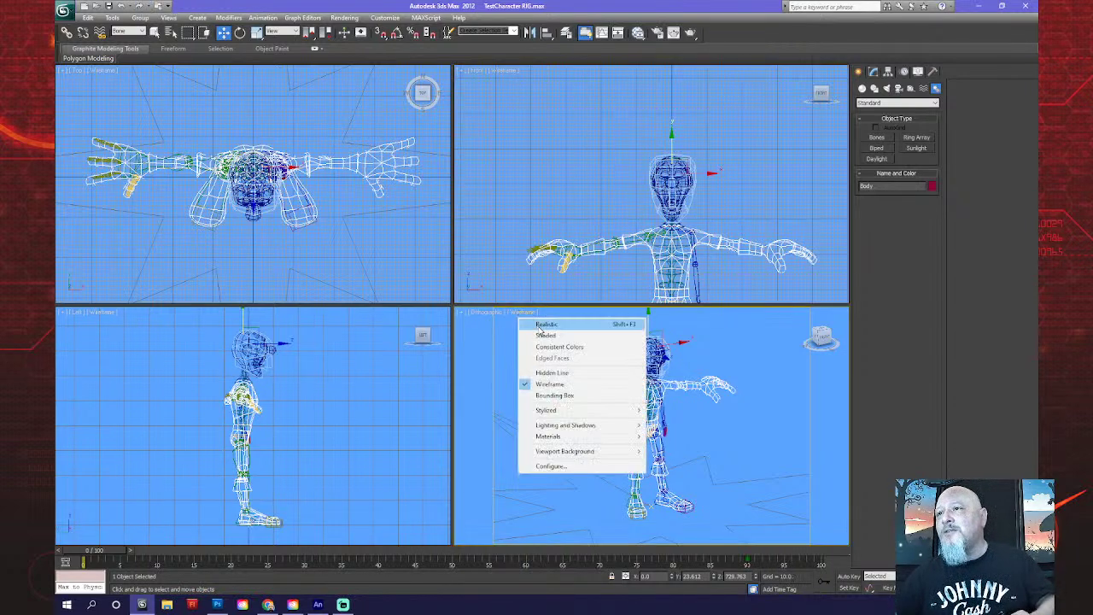
pyautogui.click(545, 325)
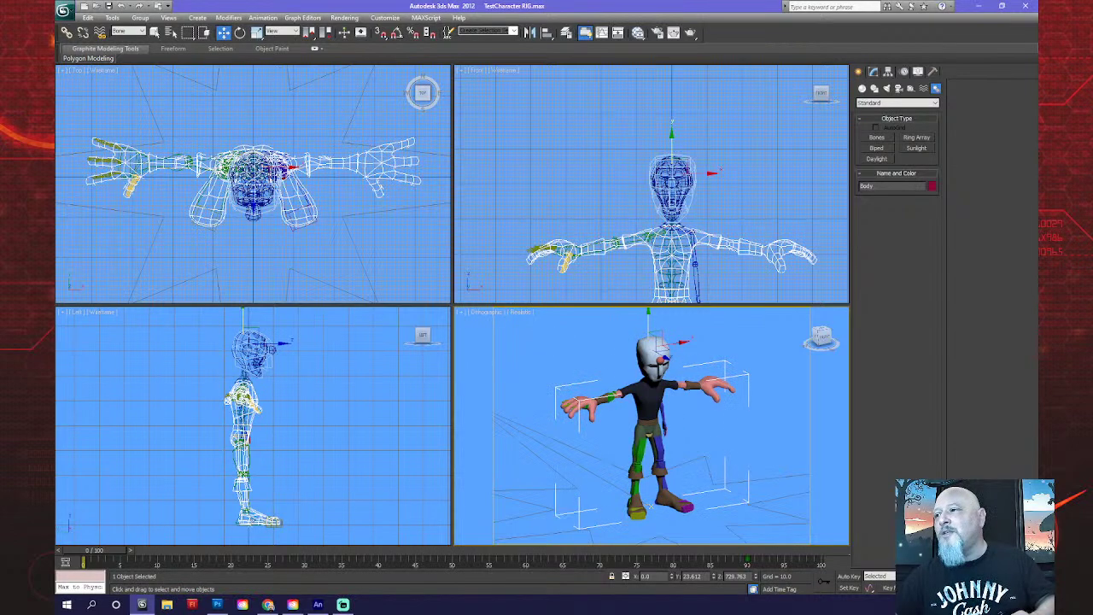
pyautogui.hotkey('ctrl', 'r')
pyautogui.moveTo(632, 444); pyautogui.dragTo(670, 412)
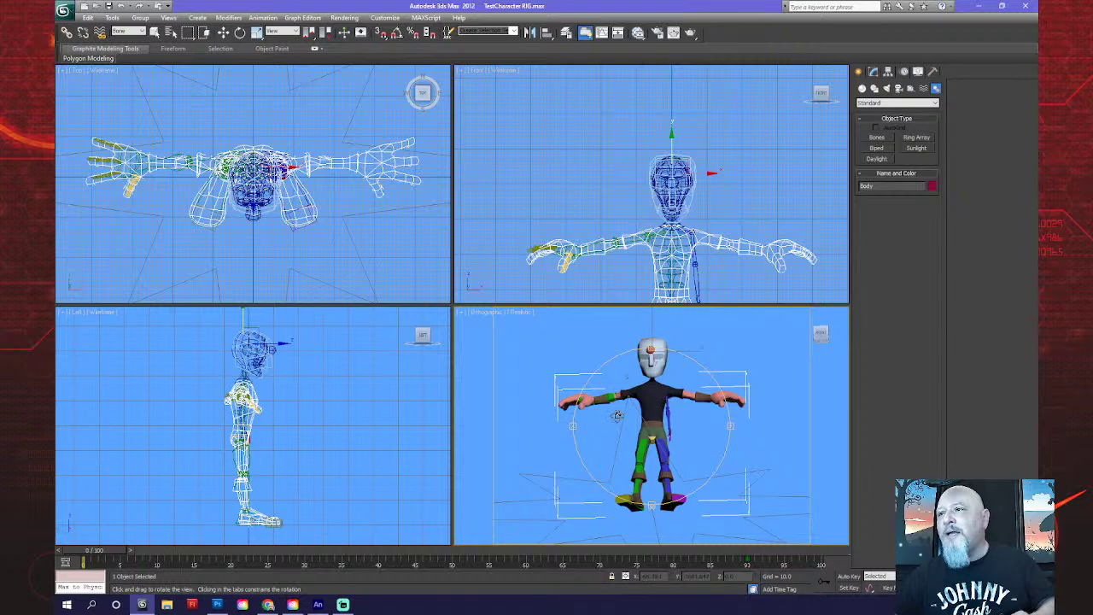
pyautogui.scroll(5, 668, 397)
pyautogui.moveTo(648, 453); pyautogui.dragTo(589, 423)
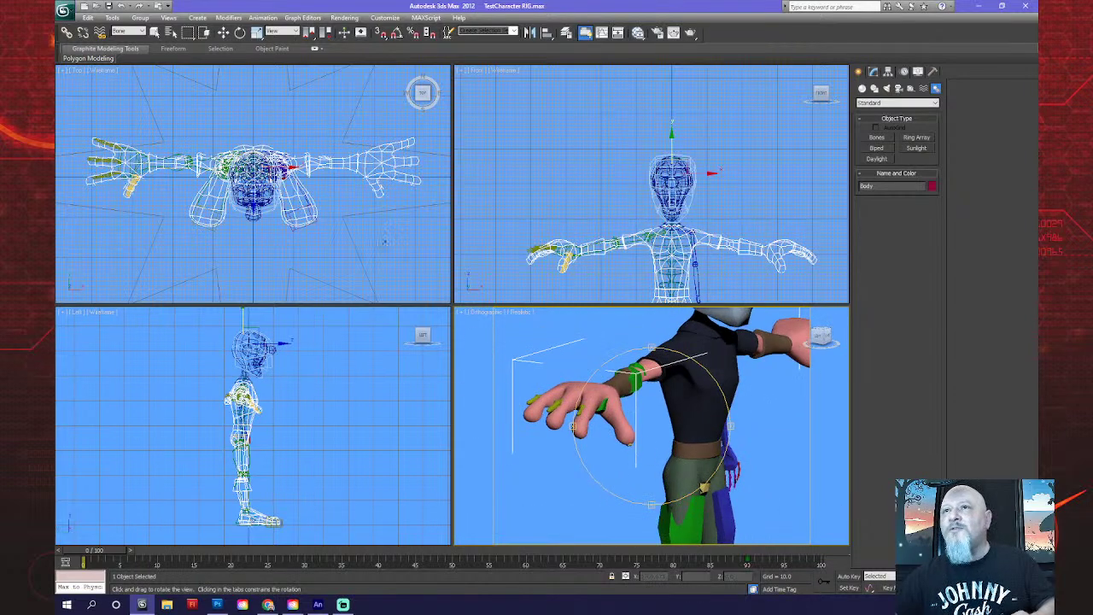
pyautogui.scroll(5, 143, 202)
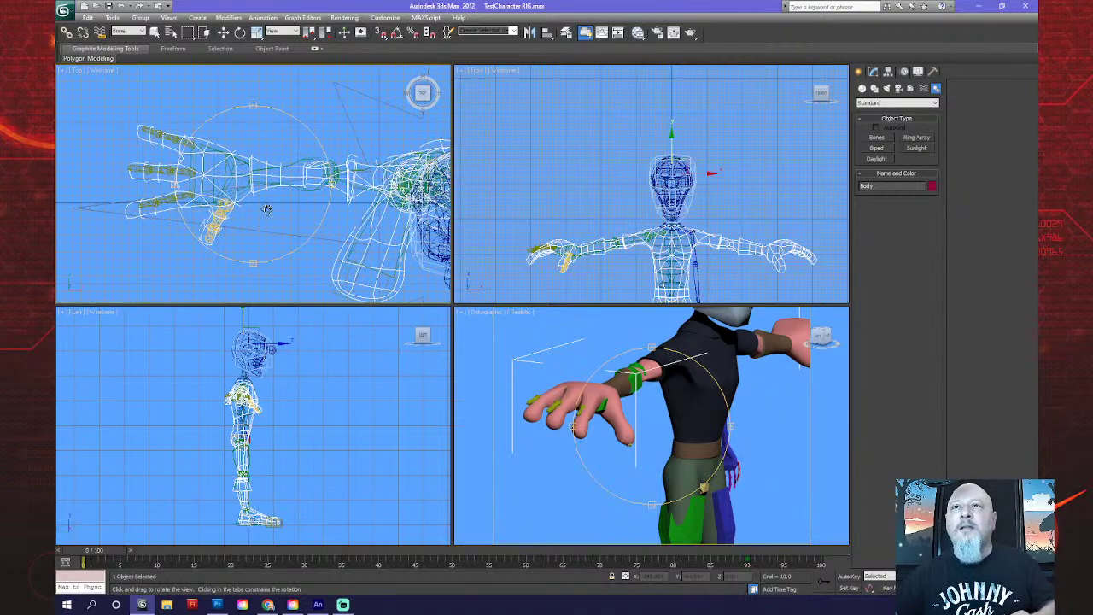
pyautogui.moveTo(265, 209); pyautogui.dragTo(299, 232, button='middle')
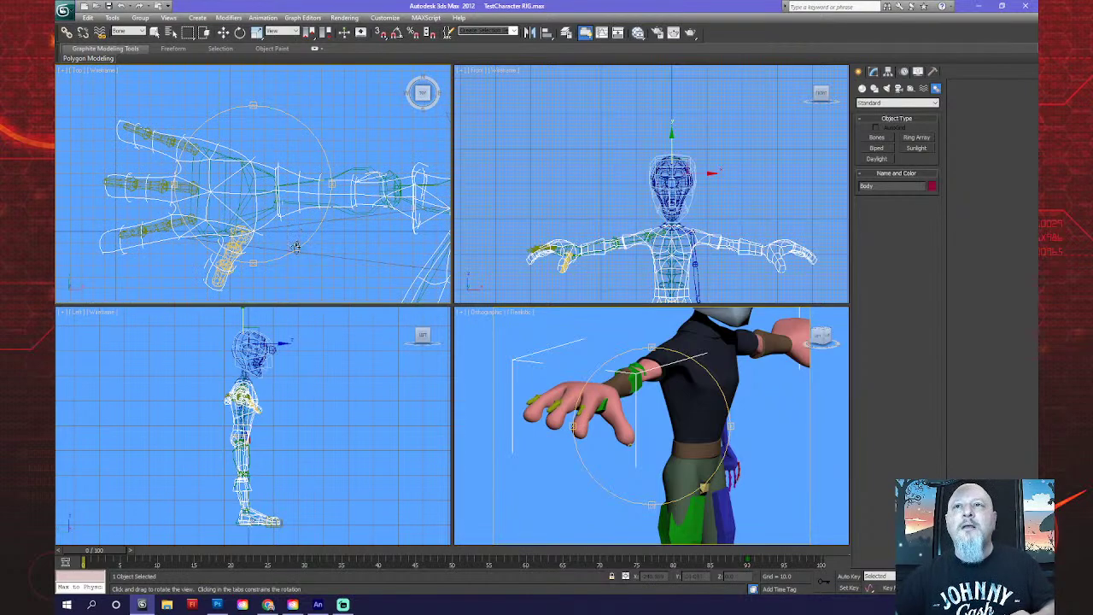
pyautogui.moveTo(601, 456); pyautogui.dragTo(810, 483)
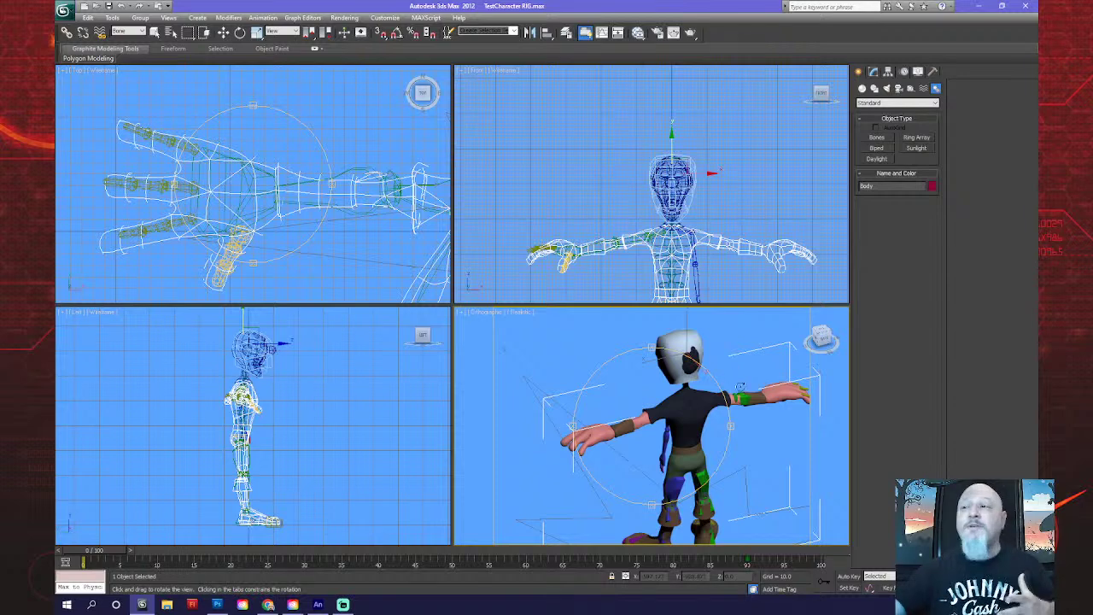
pyautogui.moveTo(698, 420); pyautogui.dragTo(604, 397)
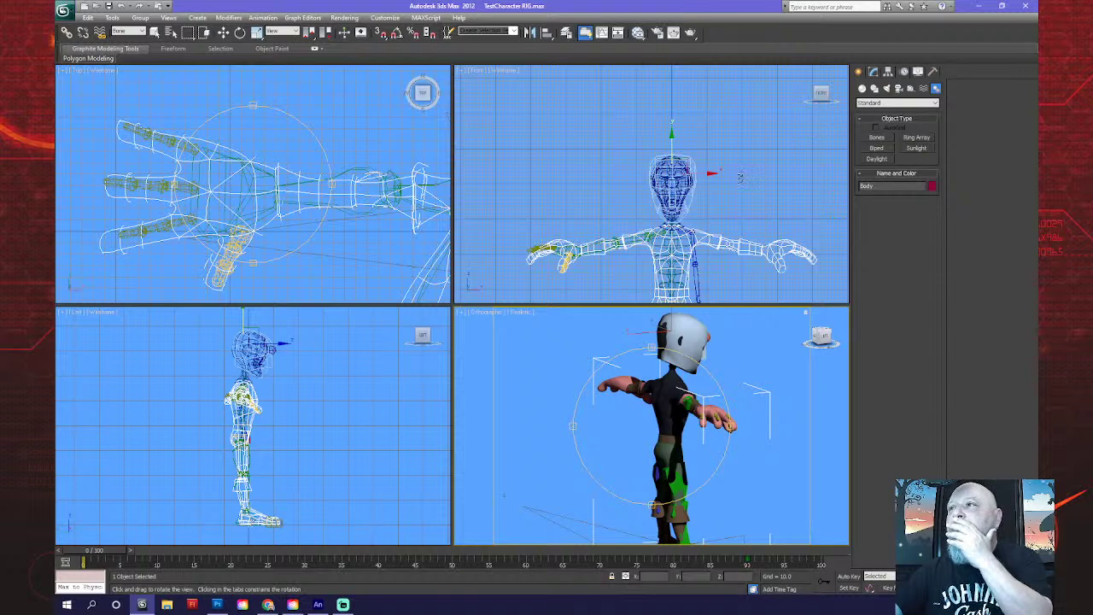
# Select the biped's head bone and check its modifier, display and biped structure settings.
pyautogui.rightClick(726, 175)
pyautogui.press('w')
pyautogui.click(693, 162)
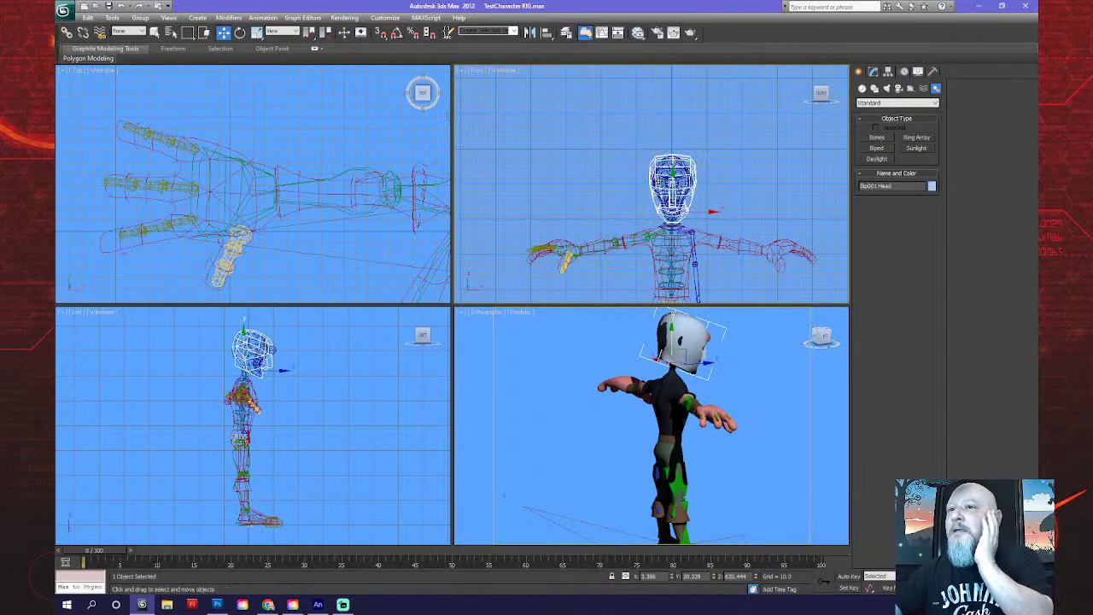
pyautogui.scroll(3, 253, 371)
pyautogui.moveTo(259, 371); pyautogui.dragTo(299, 443, button='middle')
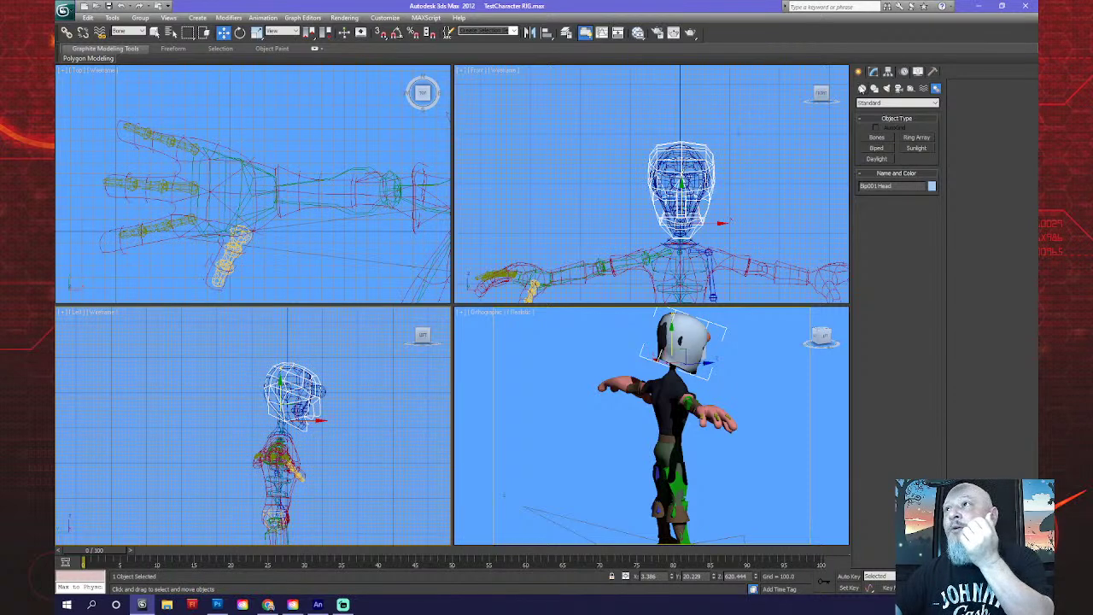
pyautogui.click(874, 74)
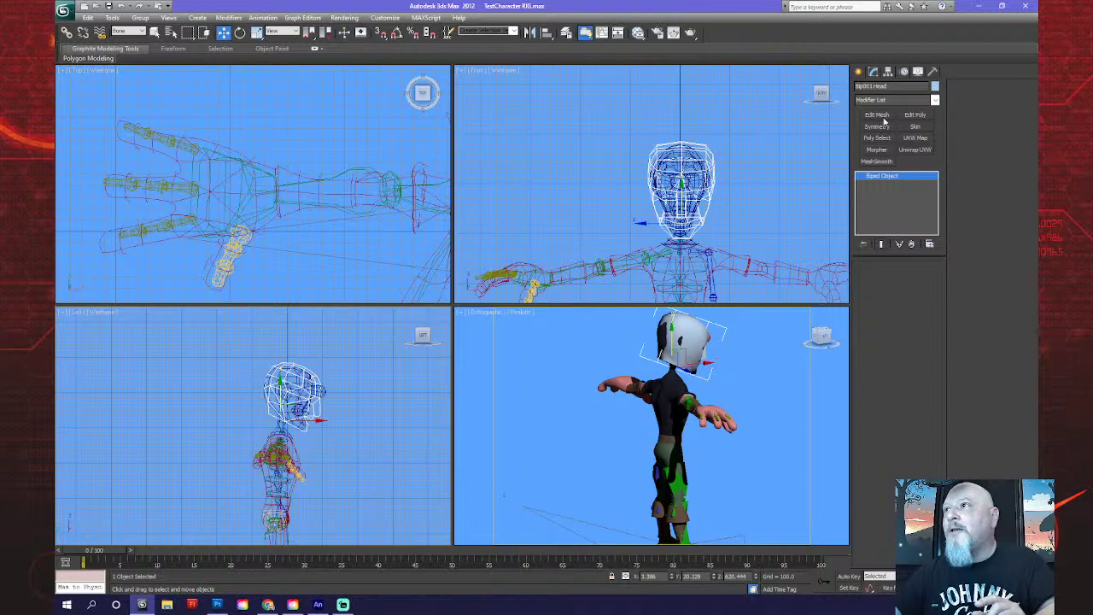
pyautogui.click(918, 71)
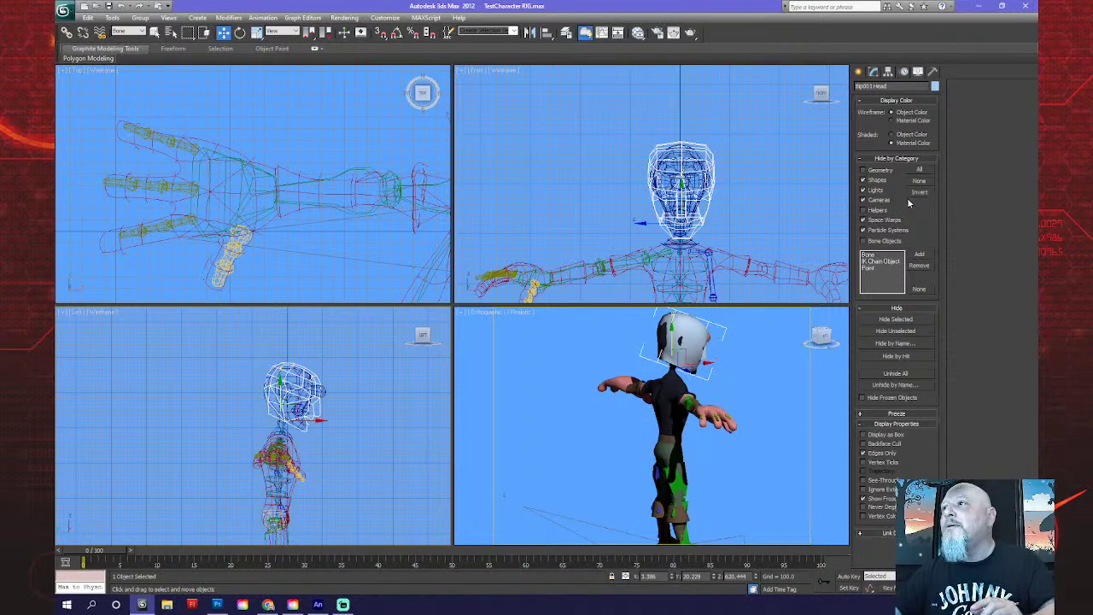
pyautogui.click(873, 72)
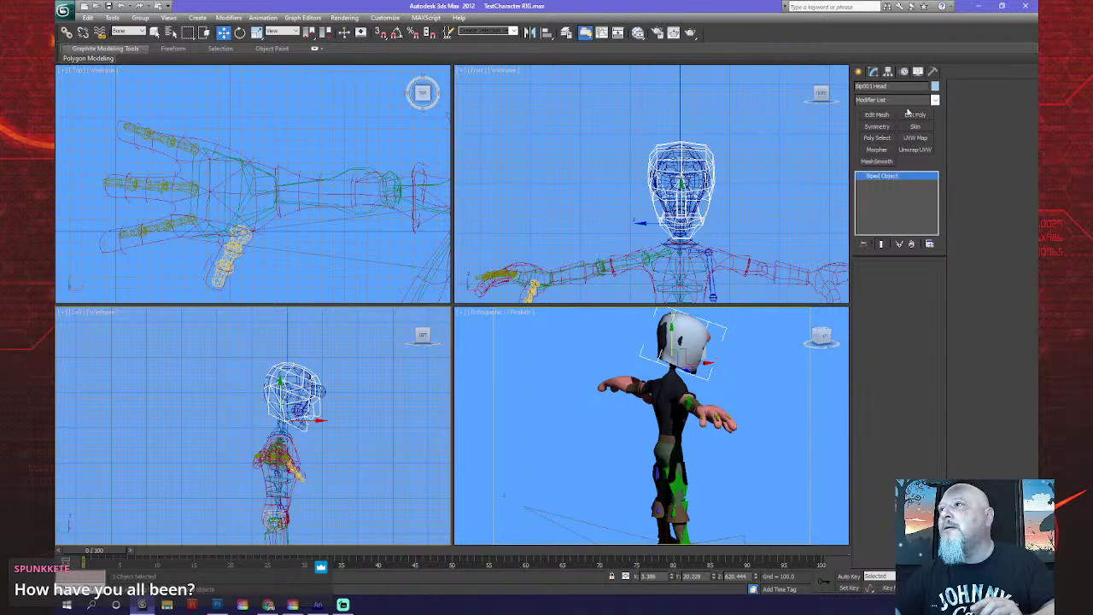
pyautogui.click(908, 73)
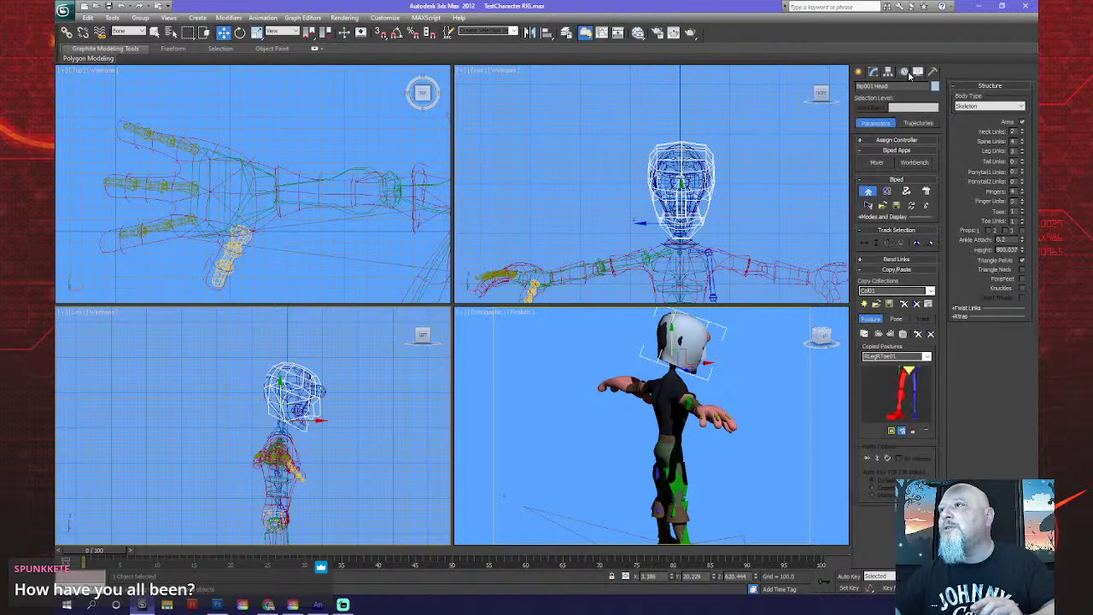
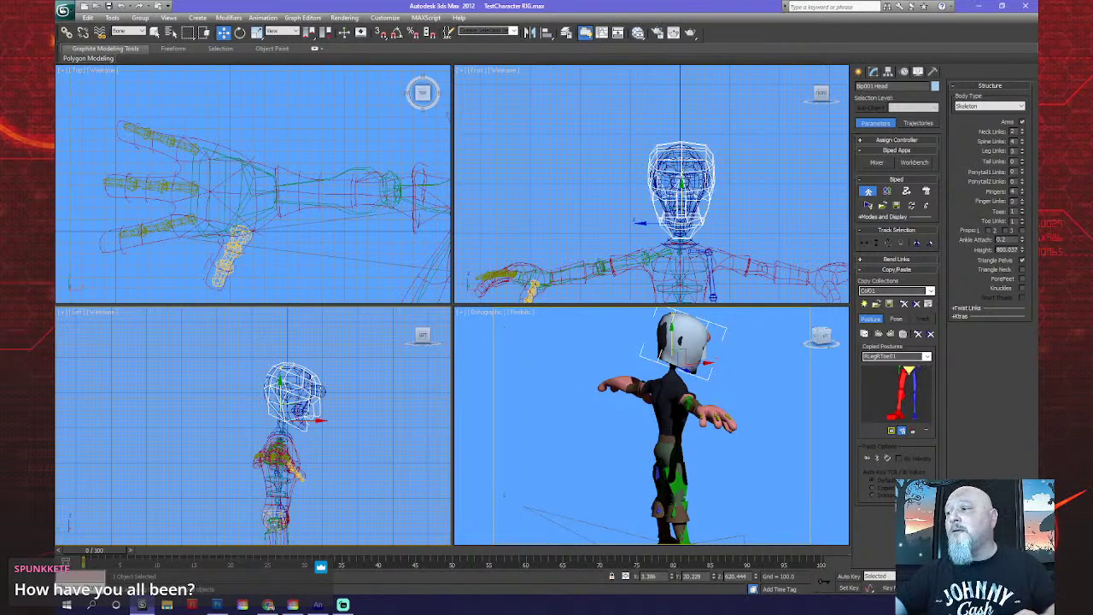
# Examine from the front how the biped skeleton fits inside the whole character mesh, from head and arms to legs.
pyautogui.hotkey('ctrl', 'shift', 'z')
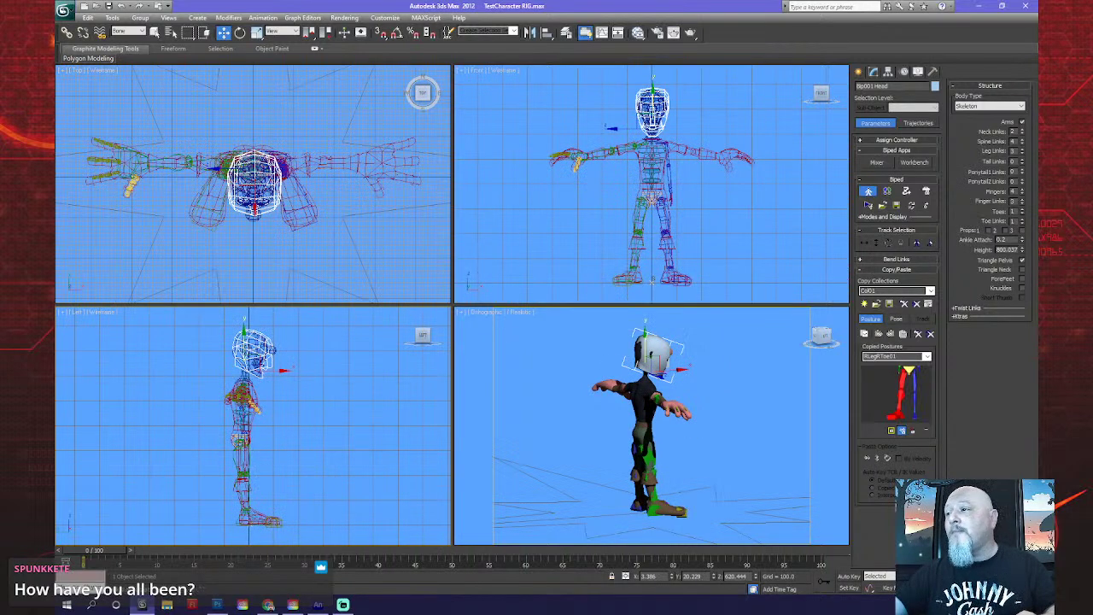
pyautogui.keyDown('alt'); pyautogui.moveTo(688, 442); pyautogui.dragTo(578, 443, button='middle'); pyautogui.keyUp('alt')
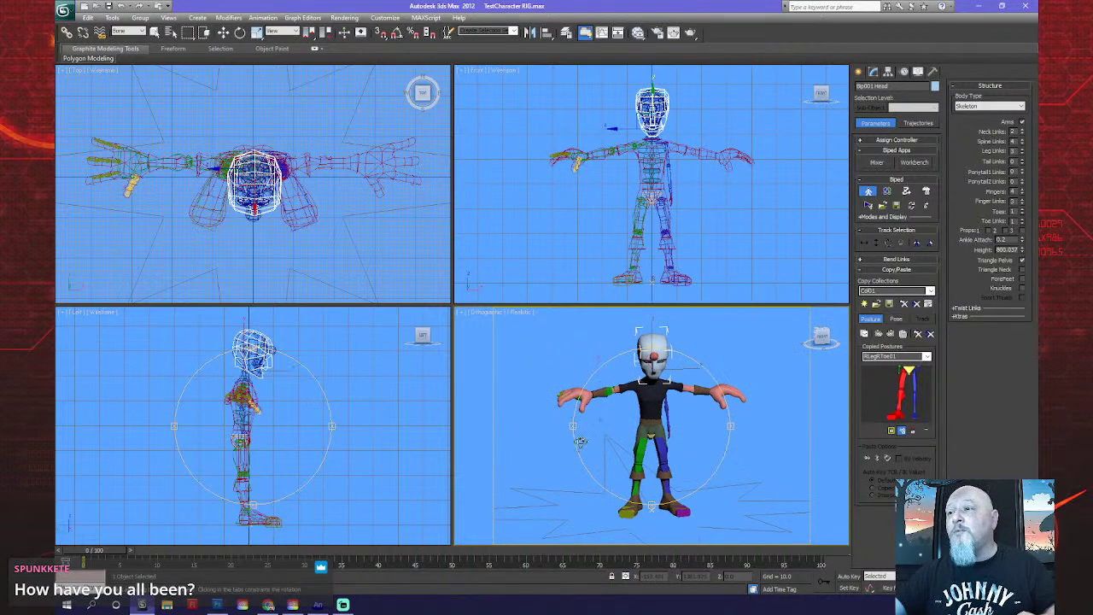
pyautogui.scroll(4, 649, 445)
pyautogui.scroll(-4, 644, 457)
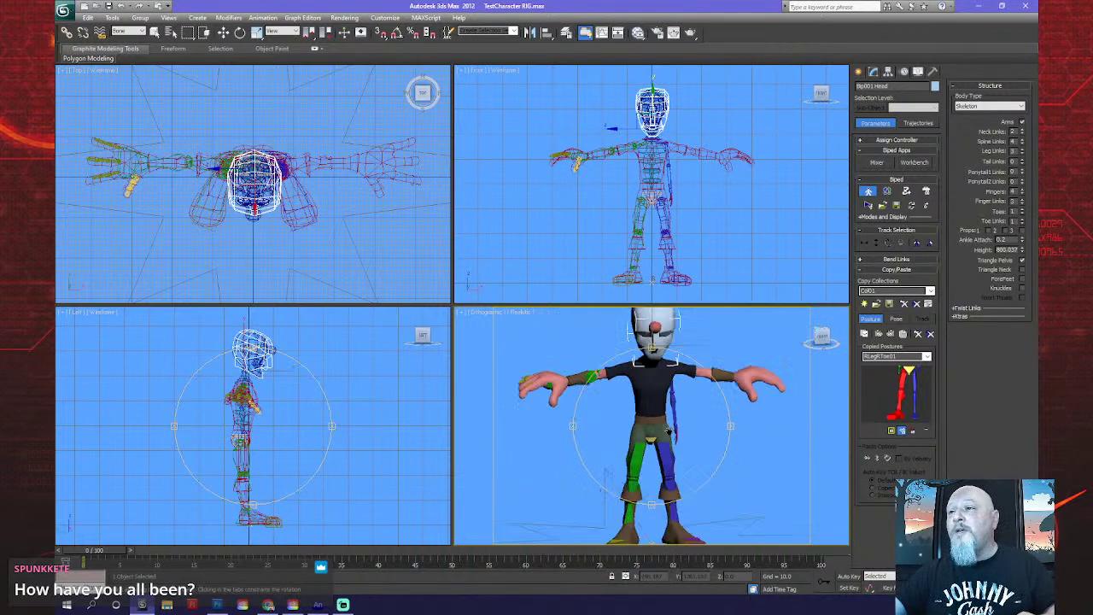
pyautogui.scroll(2, 638, 468)
pyautogui.scroll(-3, 638, 468)
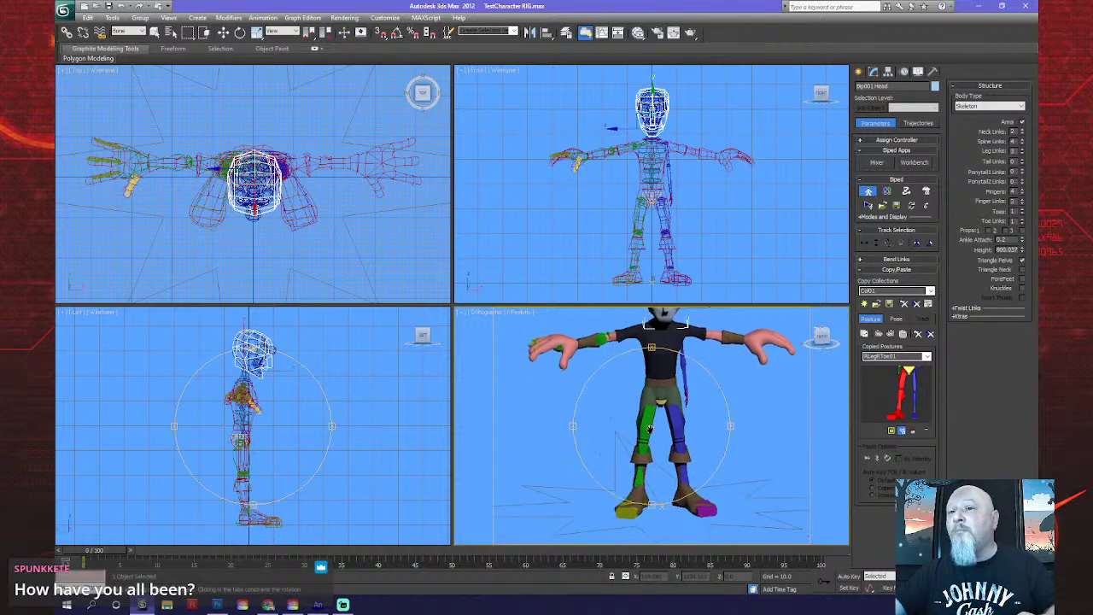
pyautogui.scroll(3, 647, 241)
pyautogui.middleClick(646, 242)
pyautogui.scroll(3, 653, 235)
pyautogui.moveTo(654, 234); pyautogui.dragTo(659, 278, button='middle')
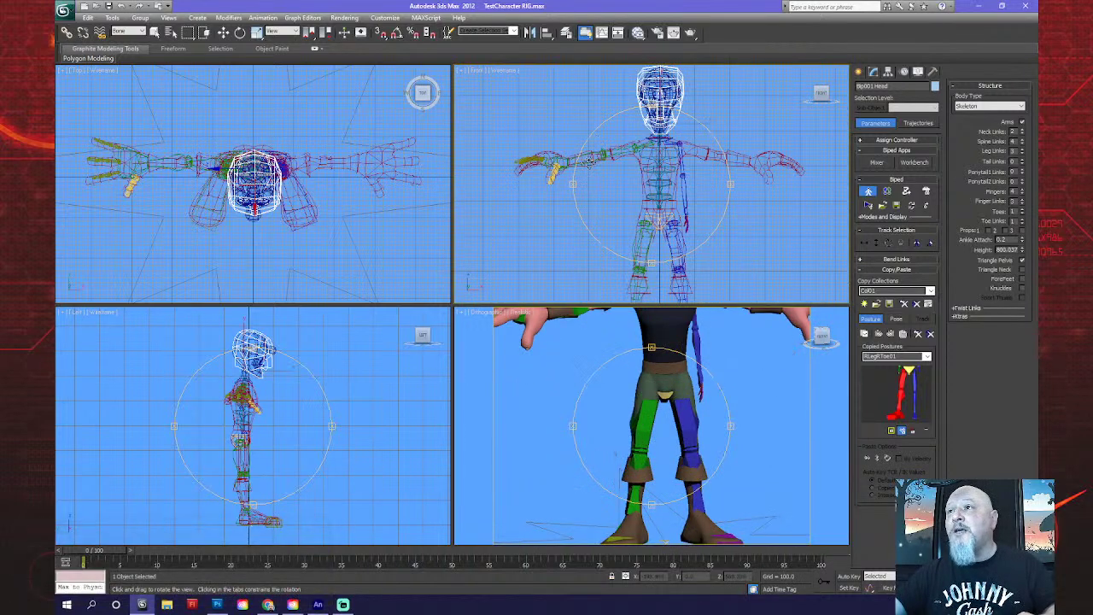
pyautogui.scroll(-2, 675, 207)
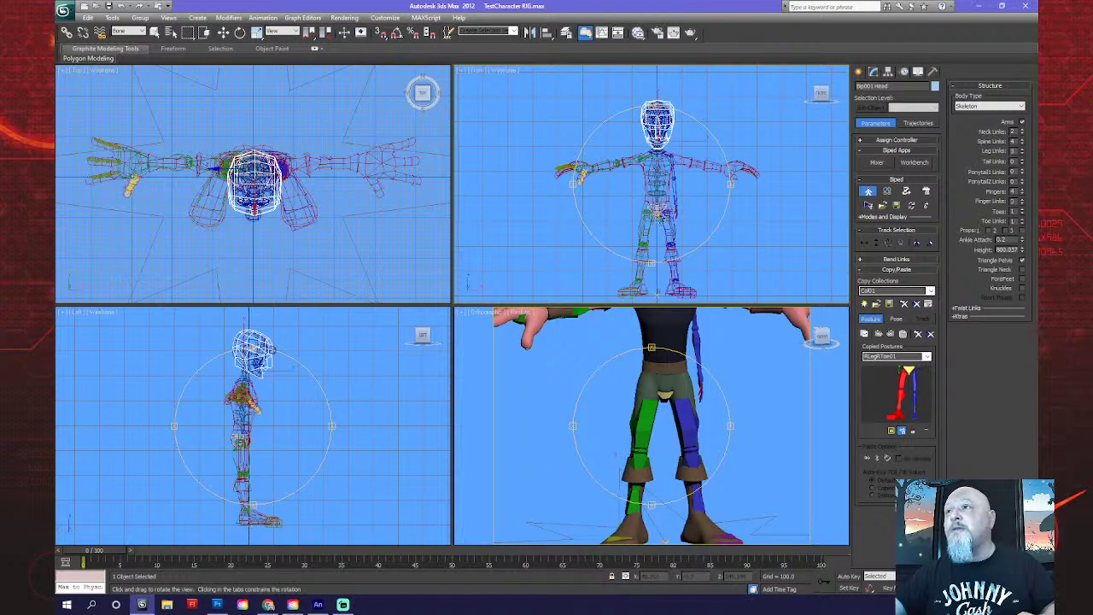
# Switch the Front viewport to the Left view and frame the whole character in it.
pyautogui.keyDown('alt'); pyautogui.moveTo(621, 214); pyautogui.dragTo(670, 233, button='middle'); pyautogui.keyUp('alt')
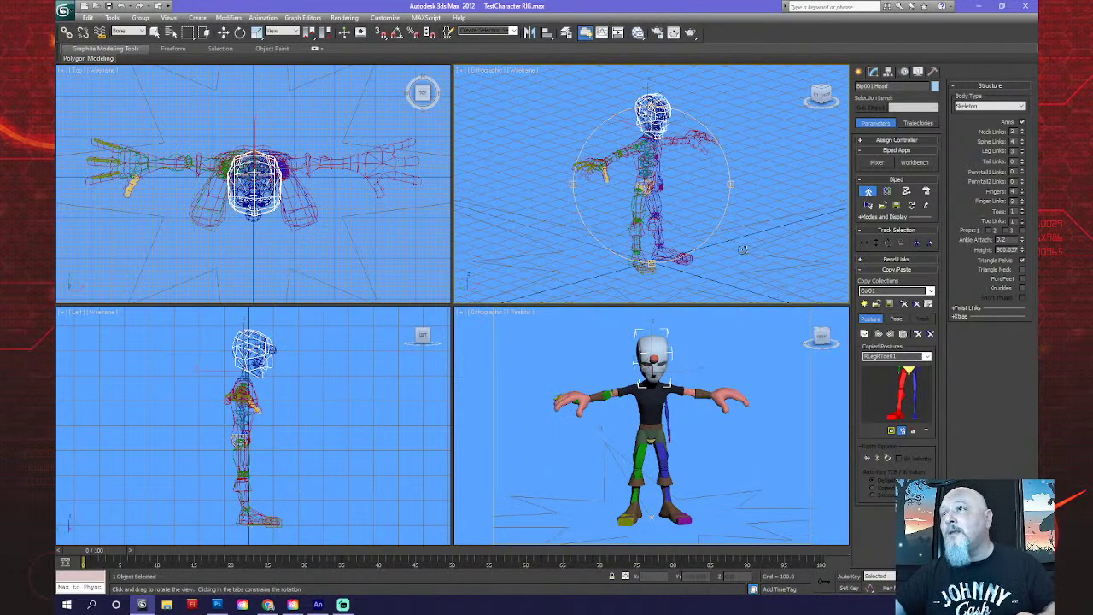
pyautogui.keyDown('alt'); pyautogui.moveTo(742, 251); pyautogui.dragTo(708, 228, button='middle'); pyautogui.keyUp('alt')
pyautogui.press('l')
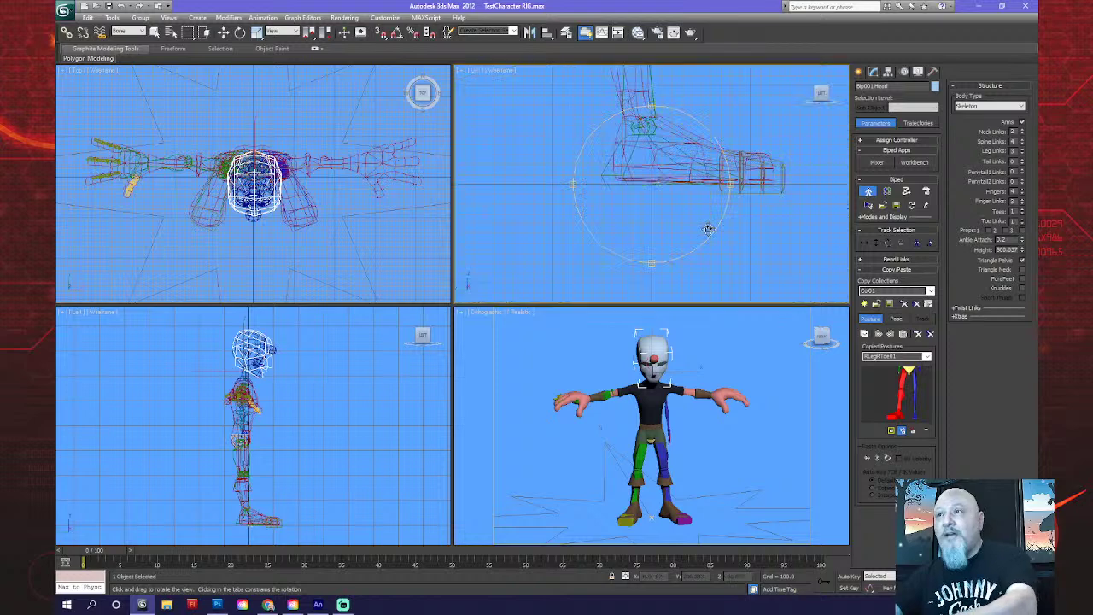
pyautogui.hotkey('ctrl', 'alt', 'z')
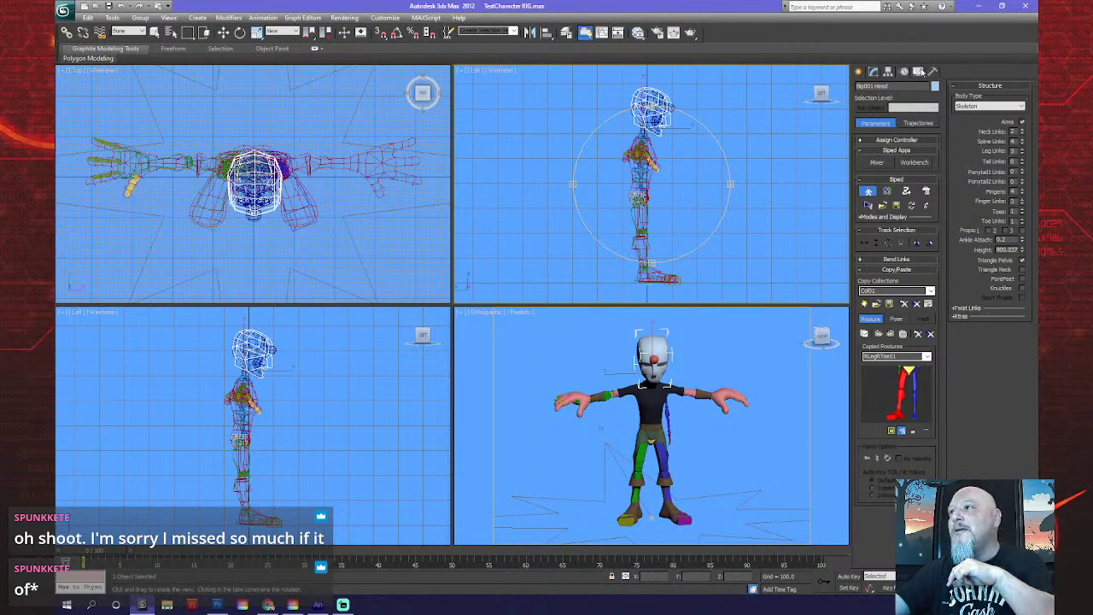
# Hide the Bone Objects category so that only the character mesh is displayed.
pyautogui.click(918, 72)
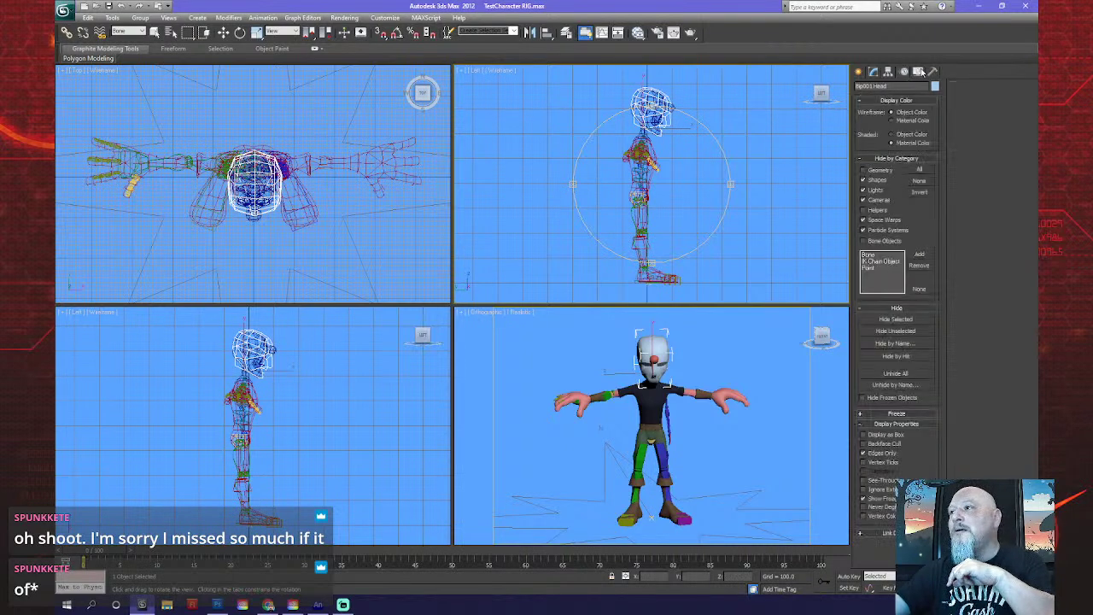
pyautogui.click(863, 240)
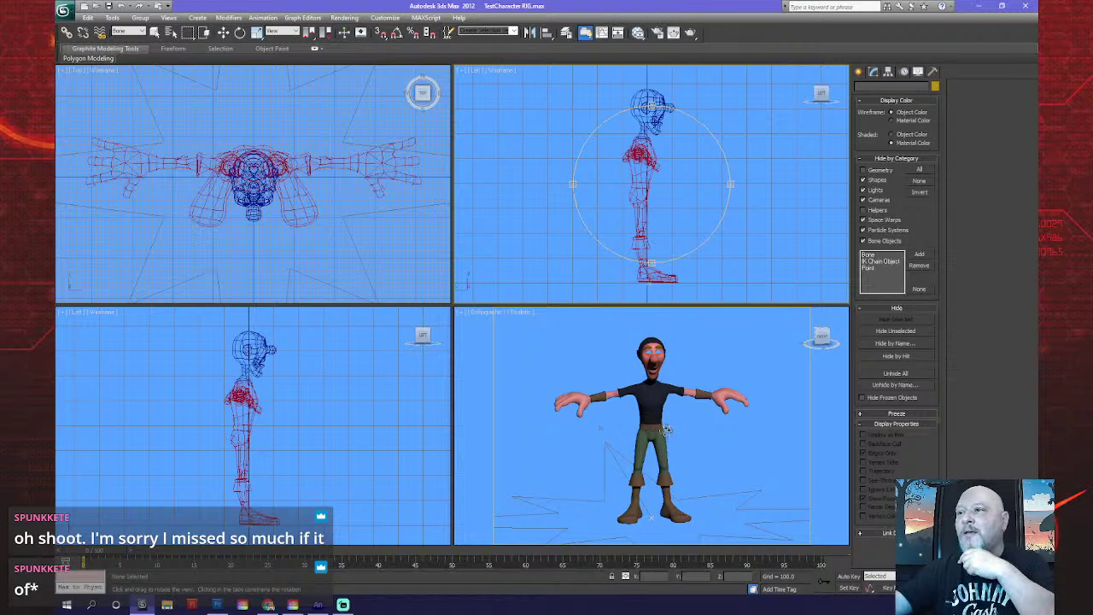
pyautogui.moveTo(666, 429); pyautogui.dragTo(674, 429)
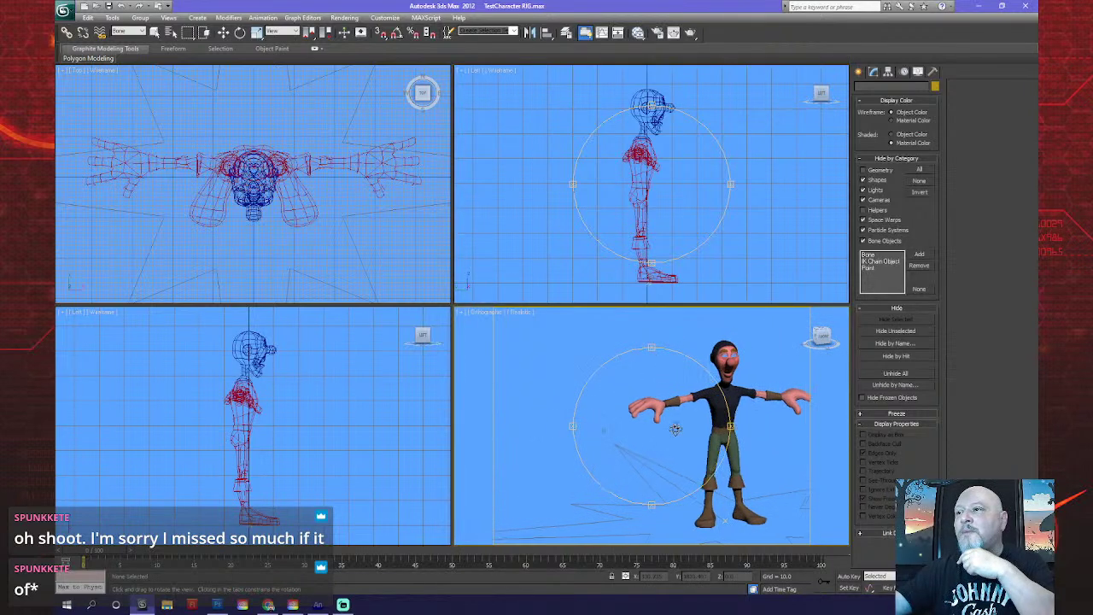
pyautogui.press('w')
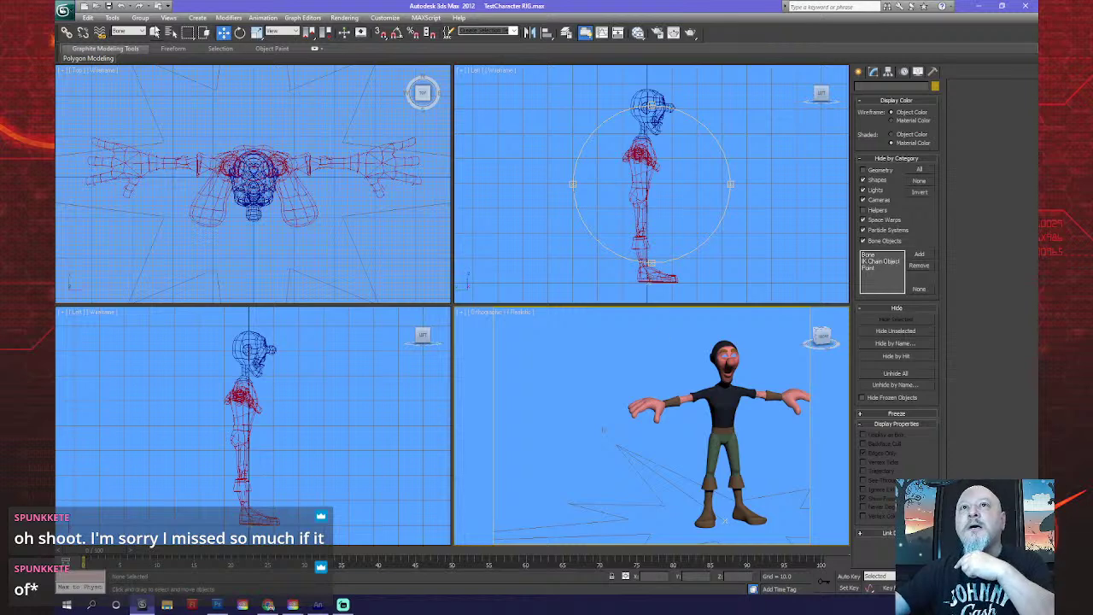
# Set the selection filter to All and select the character's Body mesh.
pyautogui.click(133, 30)
pyautogui.click(124, 40)
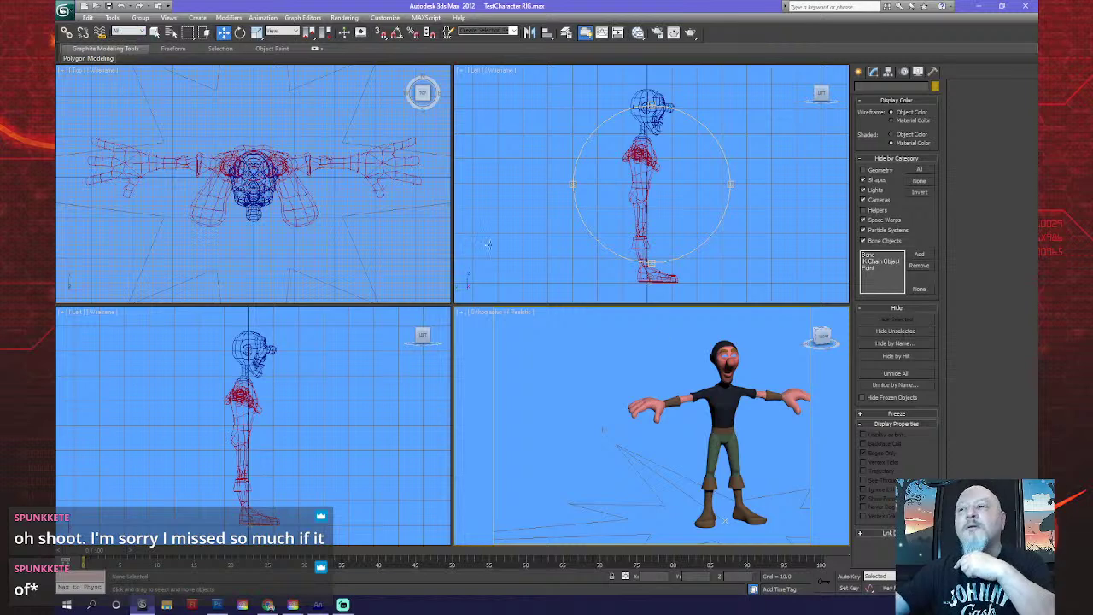
pyautogui.click(730, 412)
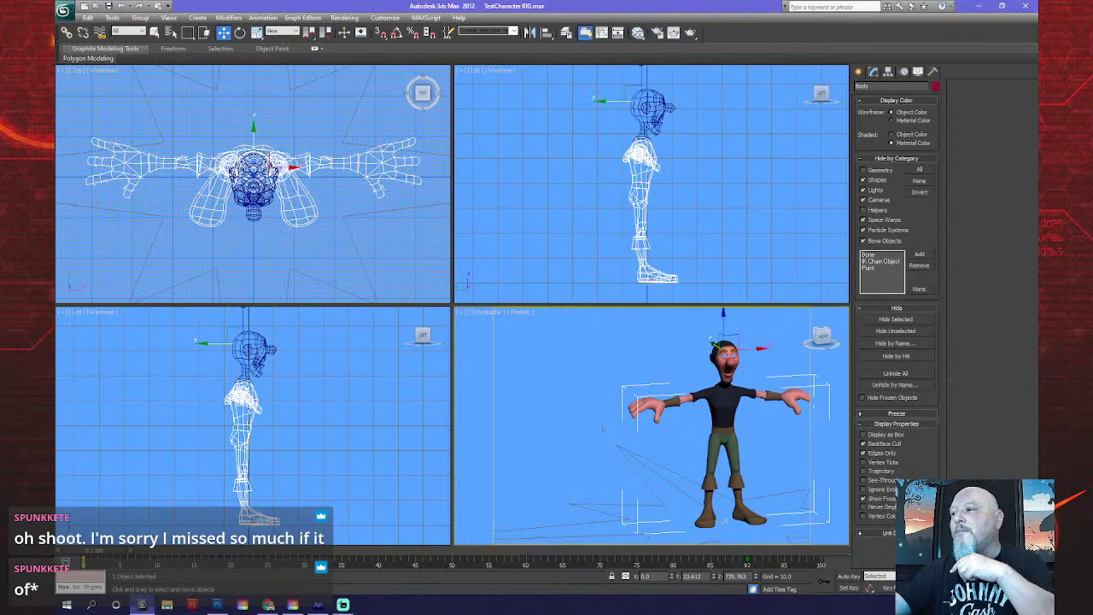
# Maximize the Orthographic viewport to examine the character from several angles, and save the scene file.
pyautogui.press('e')
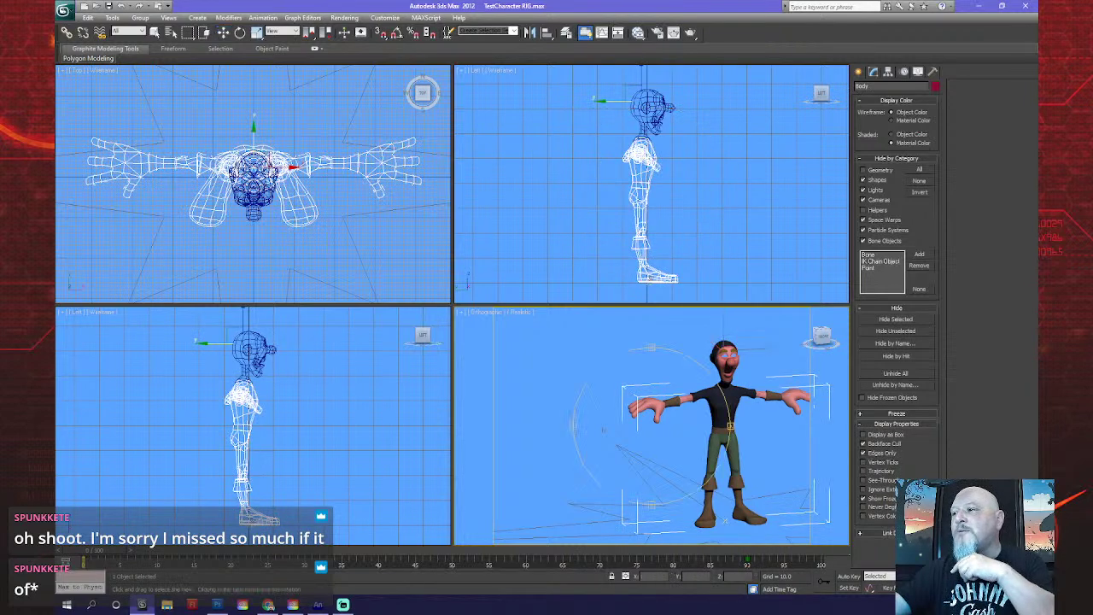
pyautogui.hotkey('alt', 'w')
pyautogui.moveTo(402, 297); pyautogui.dragTo(494, 420)
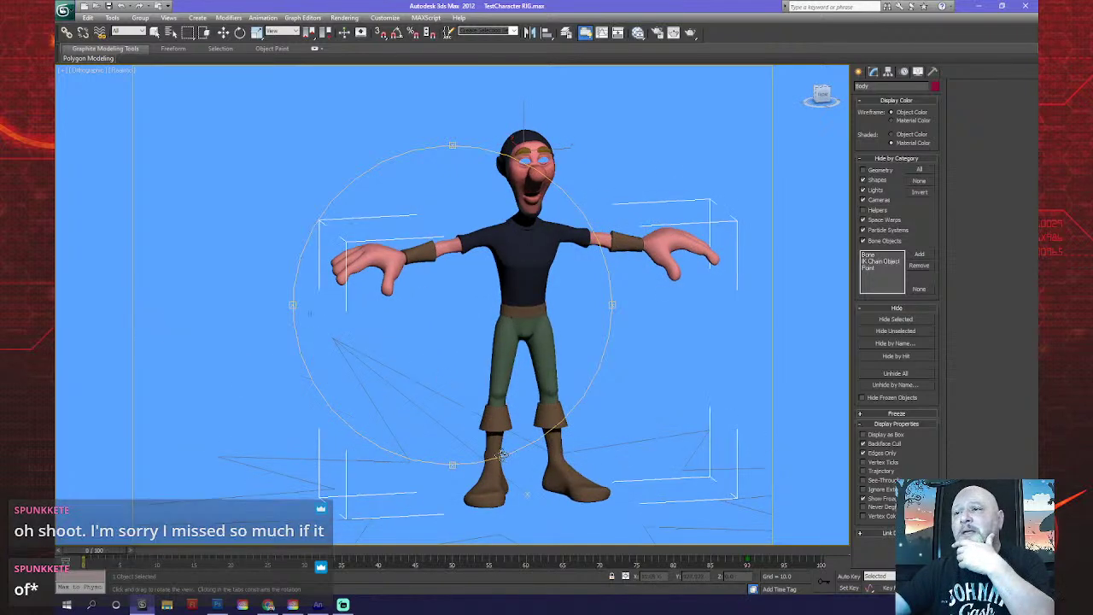
pyautogui.moveTo(498, 421); pyautogui.dragTo(584, 341)
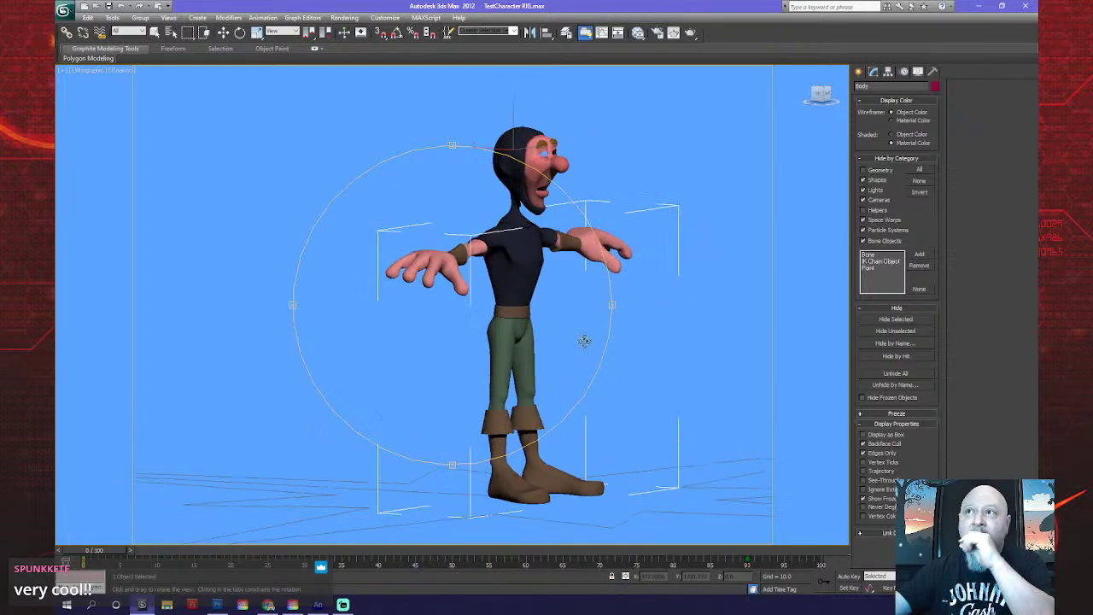
pyautogui.moveTo(551, 171); pyautogui.dragTo(457, 260)
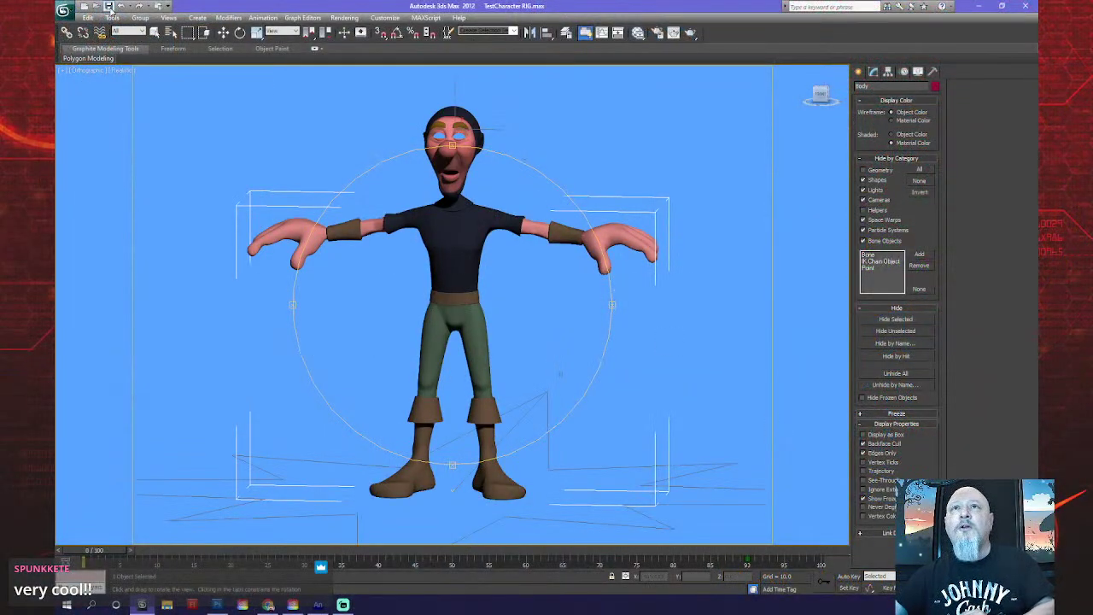
pyautogui.click(110, 7)
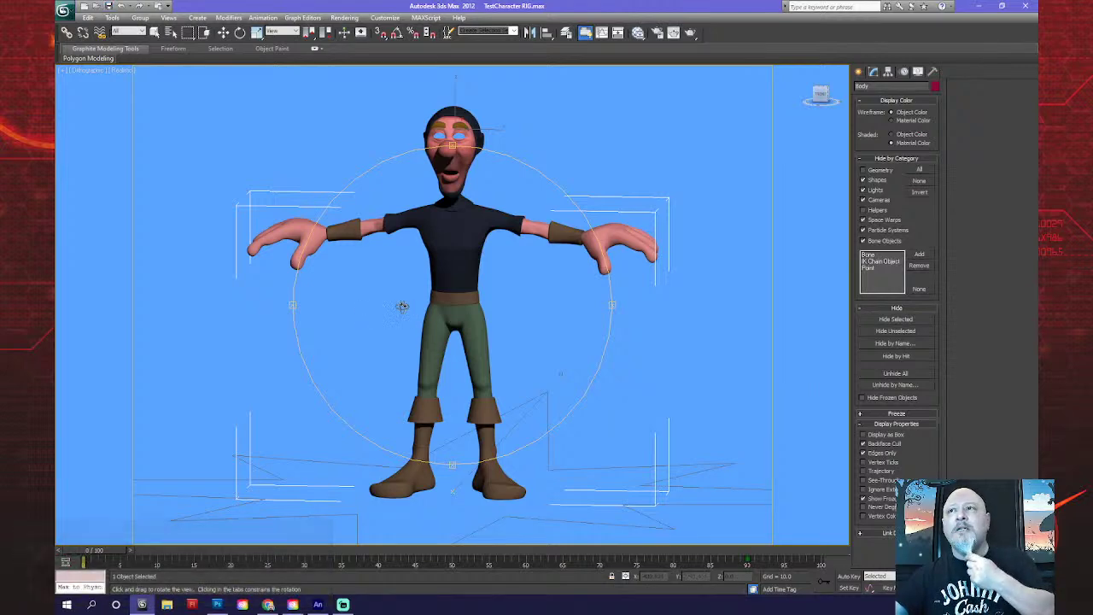
# Unhide all hidden objects in the scene and view the character with its gear and surroundings.
pyautogui.moveTo(402, 312); pyautogui.dragTo(492, 303)
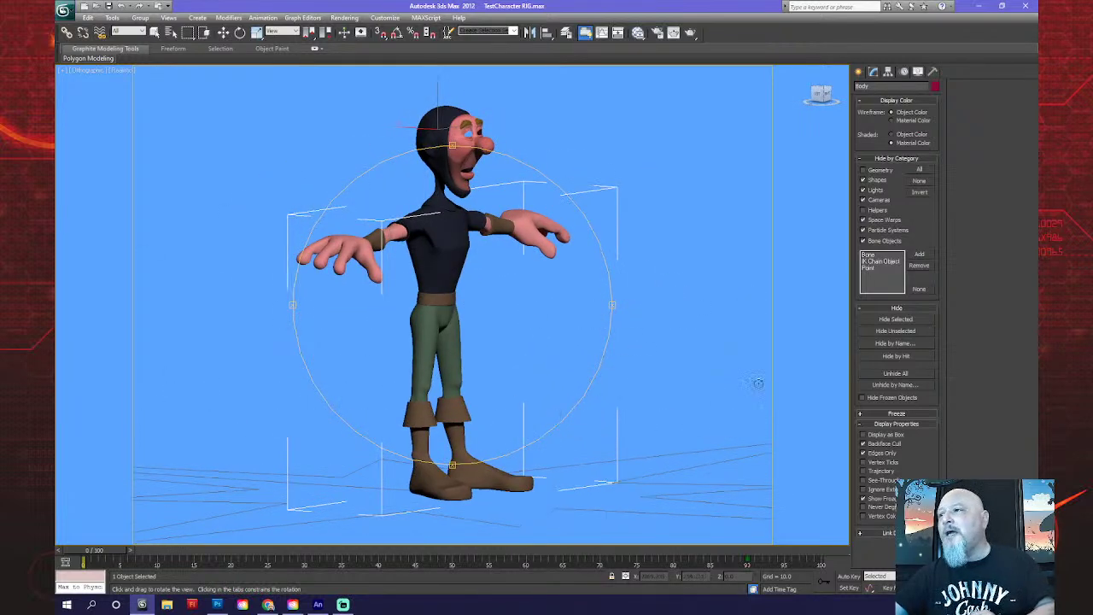
pyautogui.click(919, 374)
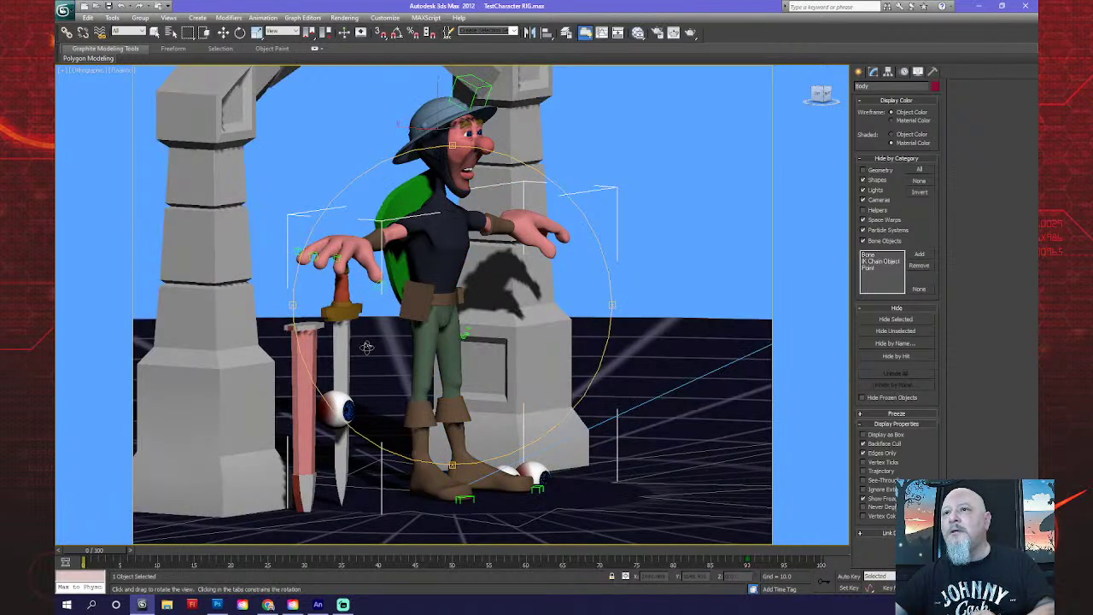
pyautogui.moveTo(365, 346); pyautogui.dragTo(413, 350)
# Hide the stone arch and the Stage floor around the character.
pyautogui.press('w')
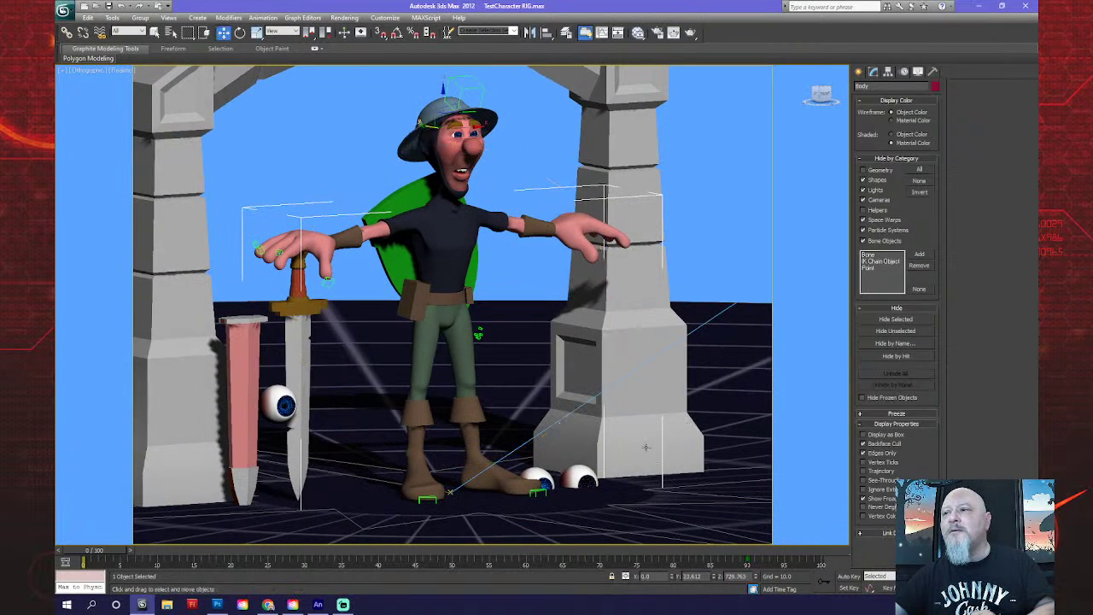
pyautogui.click(646, 447)
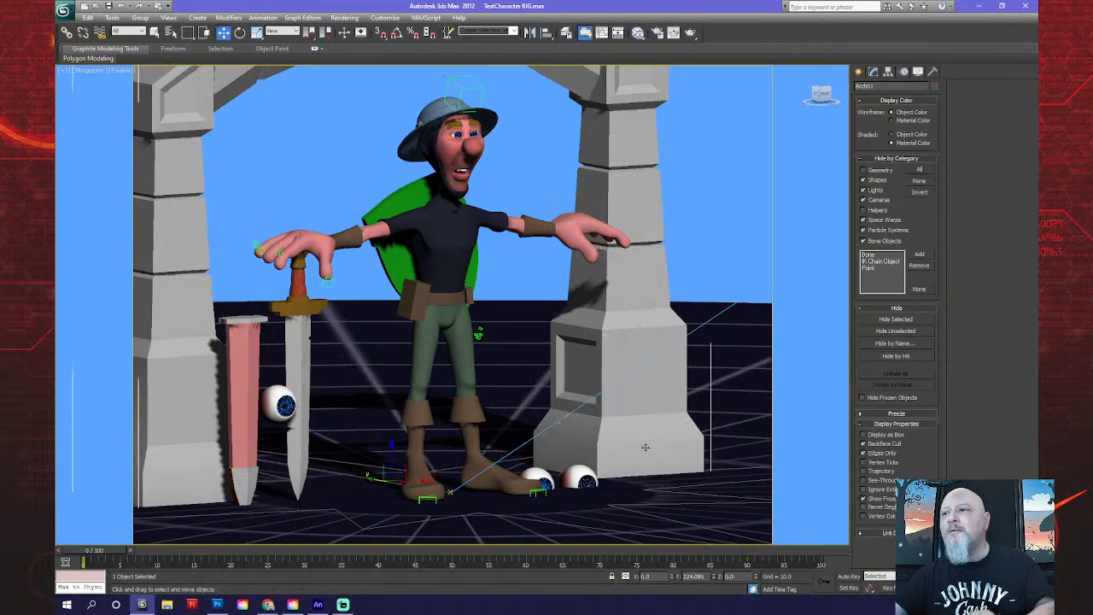
pyautogui.click(893, 320)
pyautogui.click(893, 319)
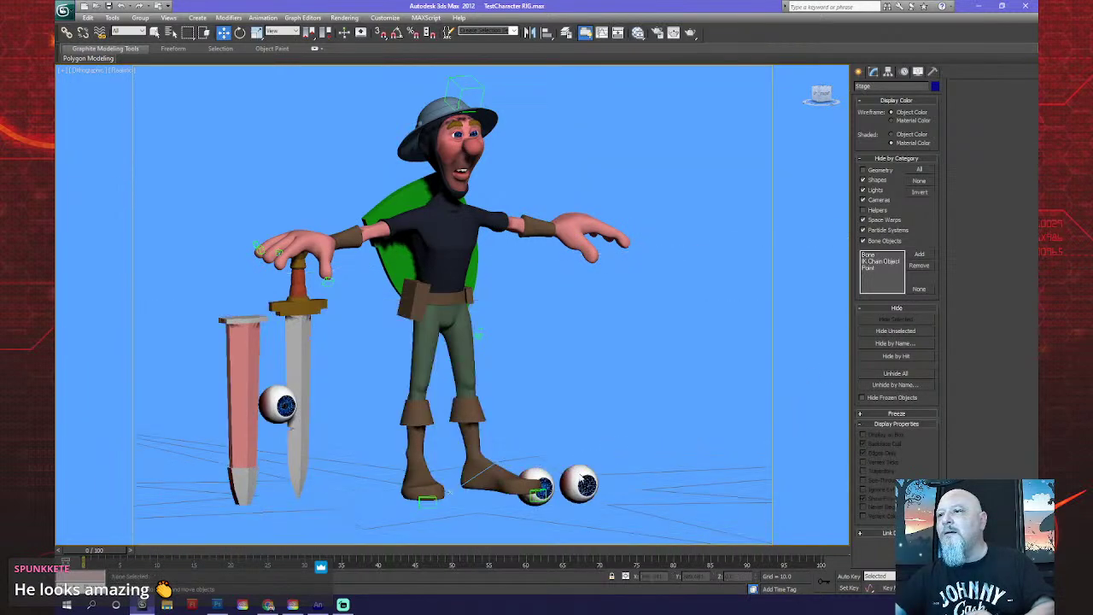
# Hide the three loose eyeballs around the character together with the Helpers category.
pyautogui.click(580, 476)
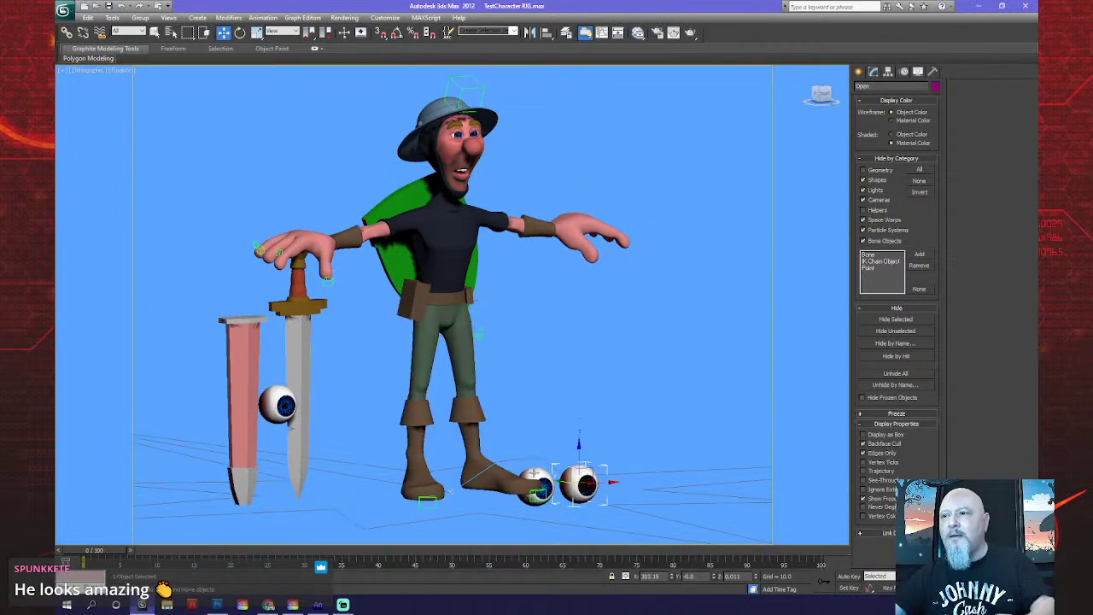
pyautogui.keyDown('ctrl'); pyautogui.click(535, 483); pyautogui.keyUp('ctrl')
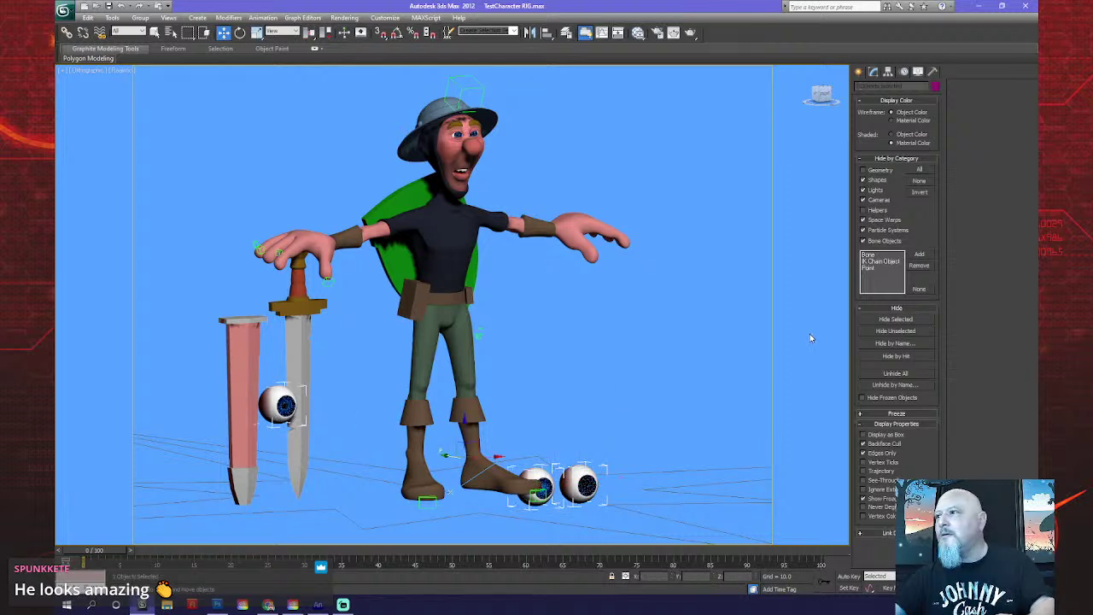
pyautogui.click(876, 321)
pyautogui.click(862, 210)
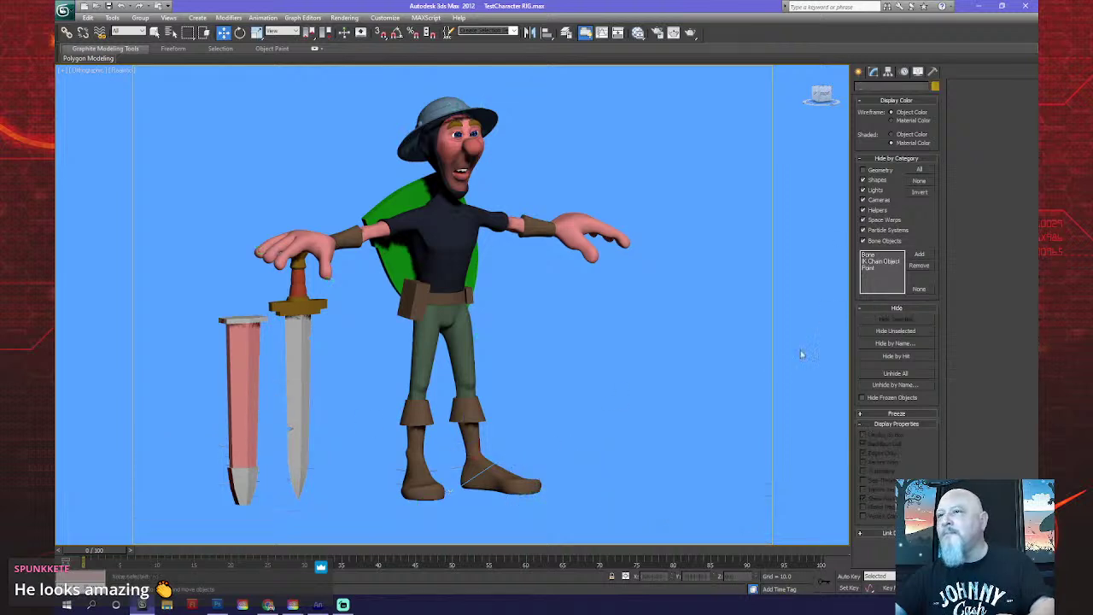
# Show the Lights category, hide the Daylight light in front of the character, and hide the category again.
pyautogui.scroll(-1, 461, 299)
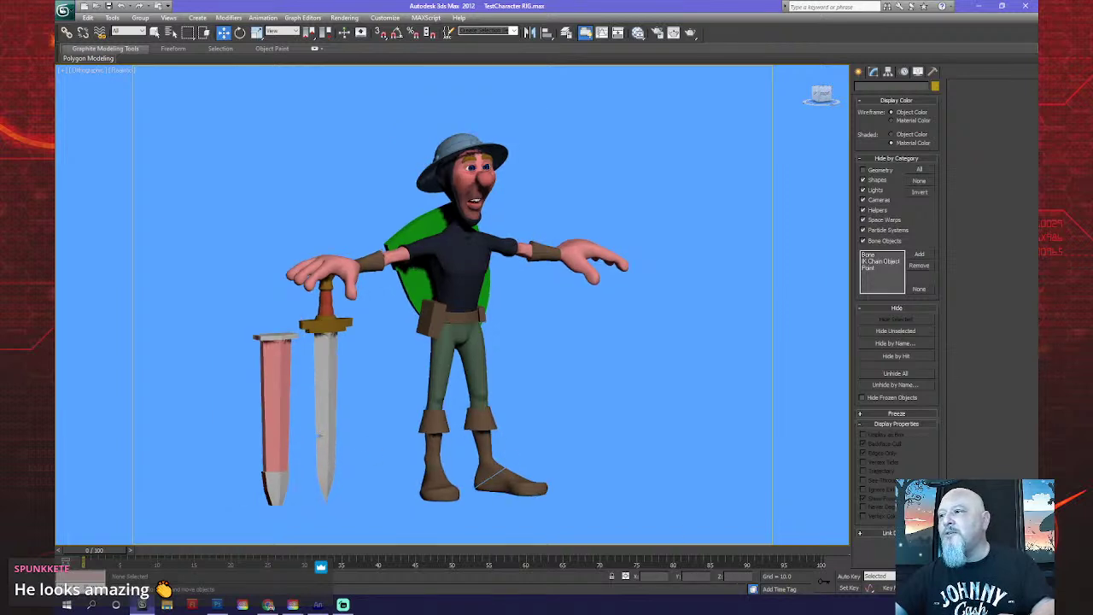
pyautogui.moveTo(440, 397)
pyautogui.keyDown('alt'); pyautogui.mouseDown(button='middle')
pyautogui.moveTo(420, 390)
pyautogui.moveTo(461, 396)
pyautogui.mouseUp(button='middle'); pyautogui.keyUp('alt')
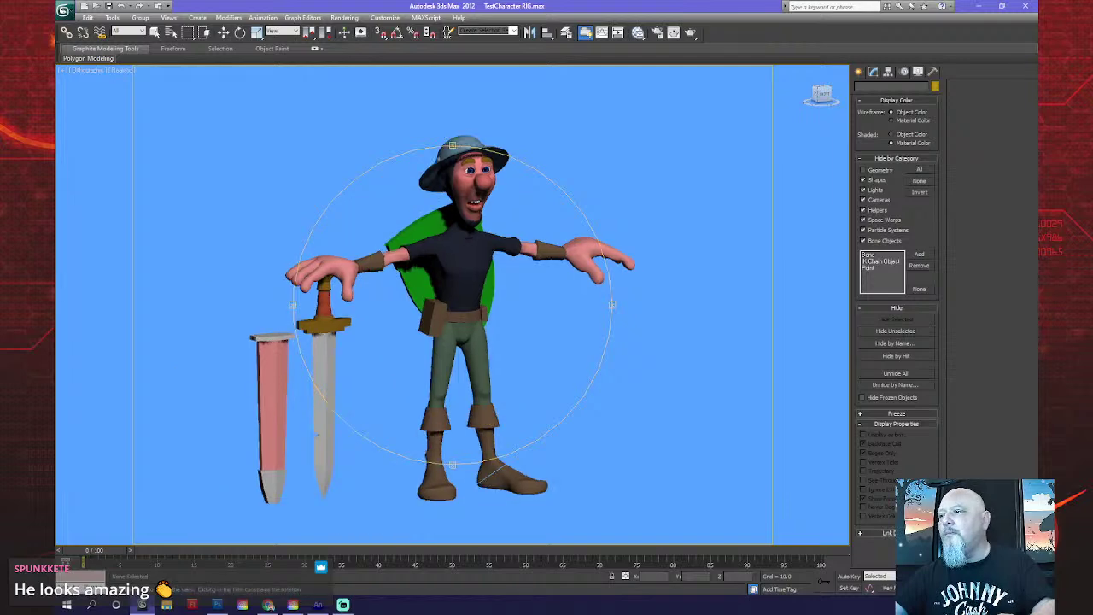
pyautogui.hotkey('alt', 'w')
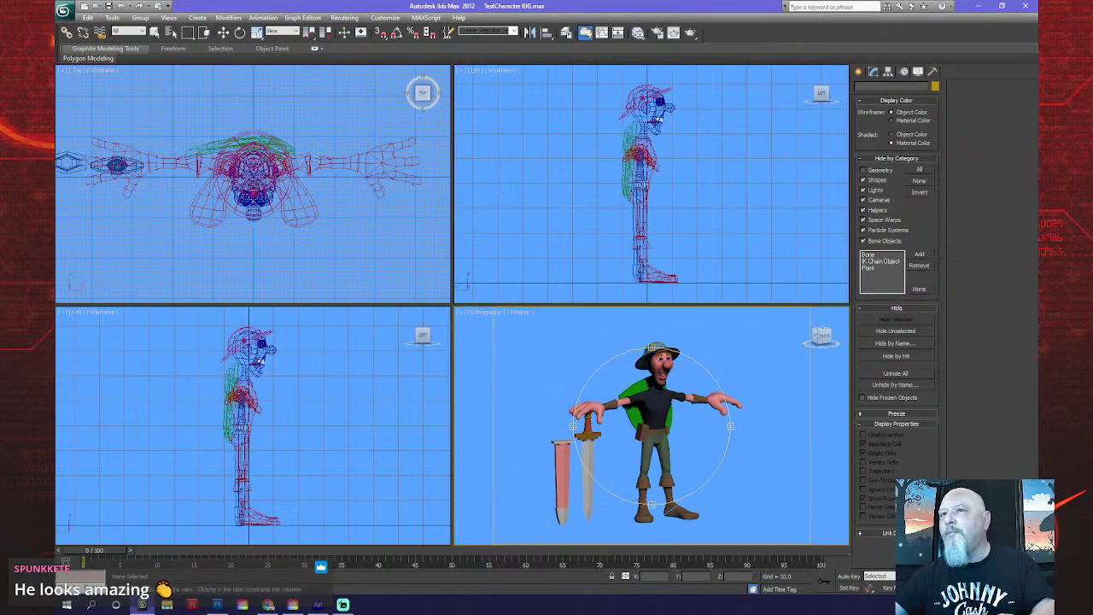
pyautogui.hotkey('alt', 'w')
pyautogui.hotkey('alt', 'w')
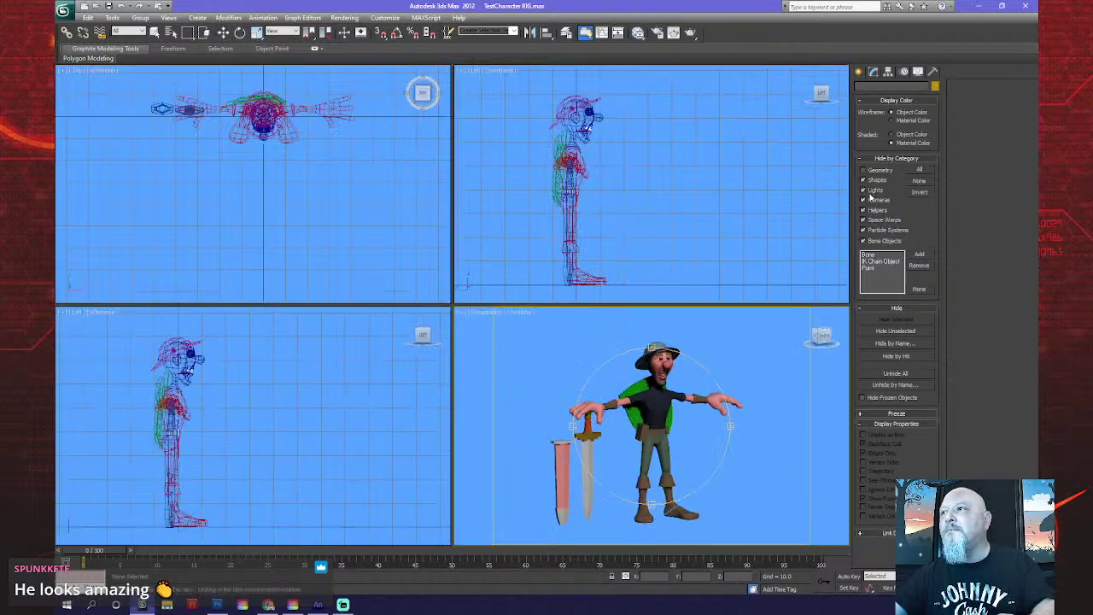
pyautogui.keyDown('alt'); pyautogui.moveTo(577, 212); pyautogui.dragTo(724, 191, button='middle'); pyautogui.keyUp('alt')
pyautogui.scroll(-3, 723, 191)
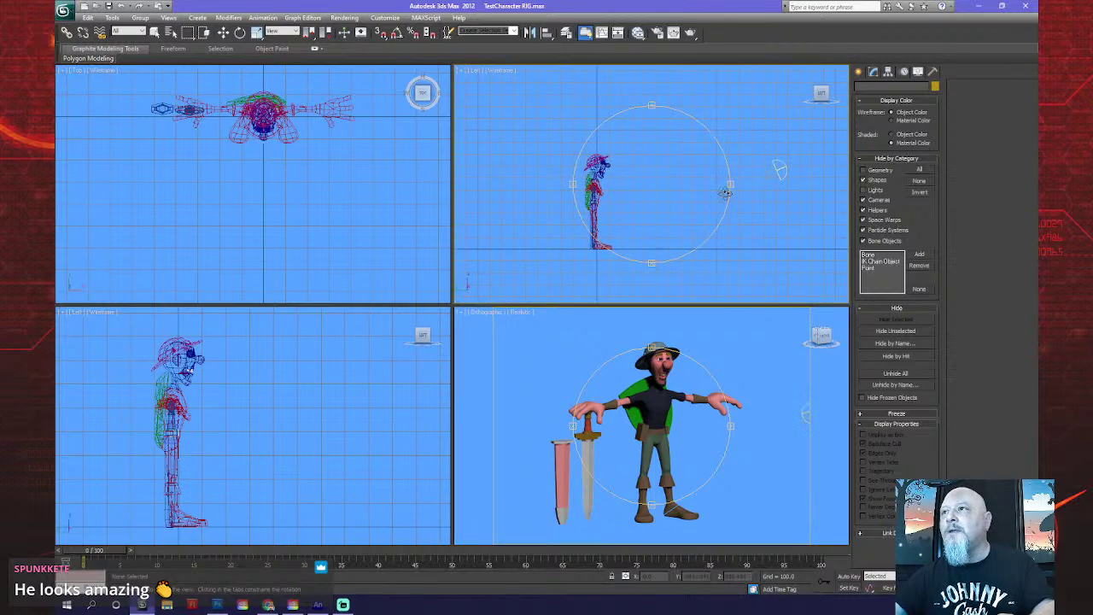
pyautogui.press('w')
pyautogui.click(775, 171)
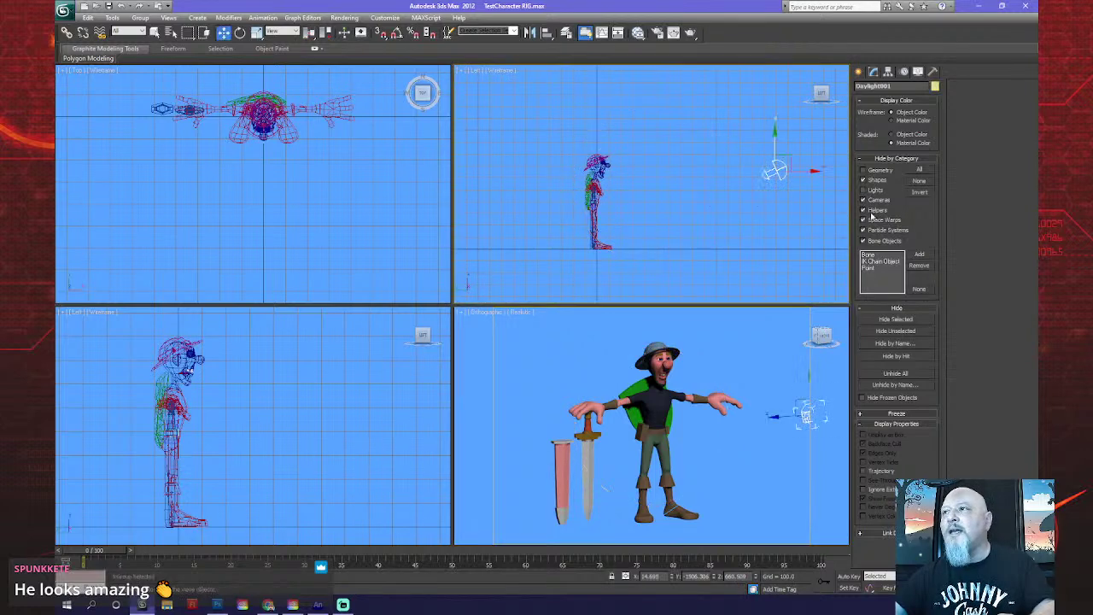
pyautogui.click(910, 320)
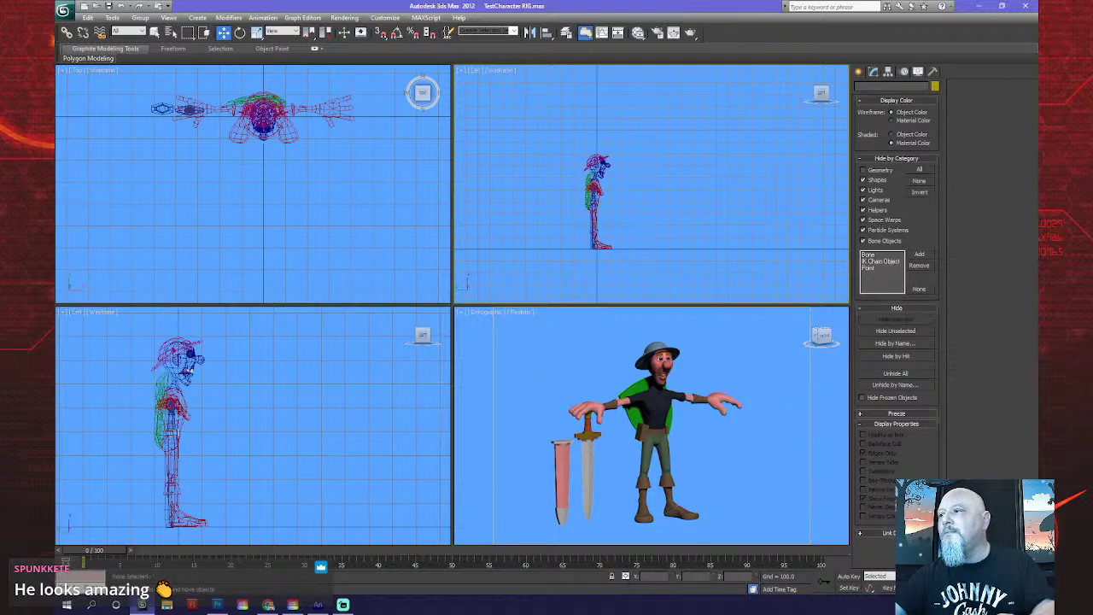
pyautogui.hotkey('ctrl', 'shift', 'z')
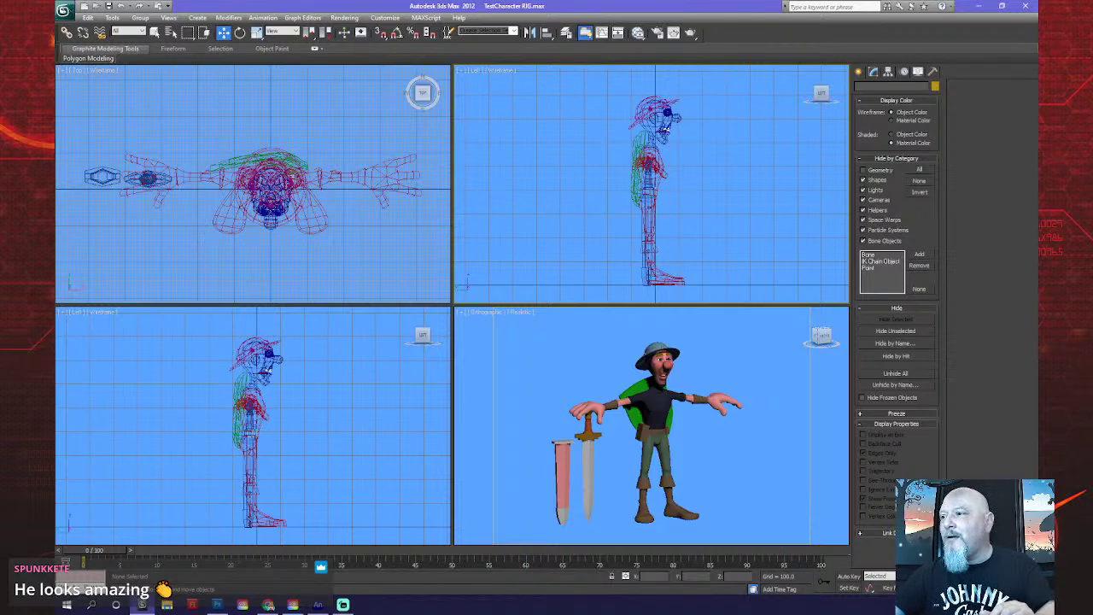
# Select the character's Head mesh.
pyautogui.click(664, 126)
pyautogui.keyDown('alt'); pyautogui.moveTo(642, 409); pyautogui.dragTo(645, 410, button='middle'); pyautogui.keyUp('alt')
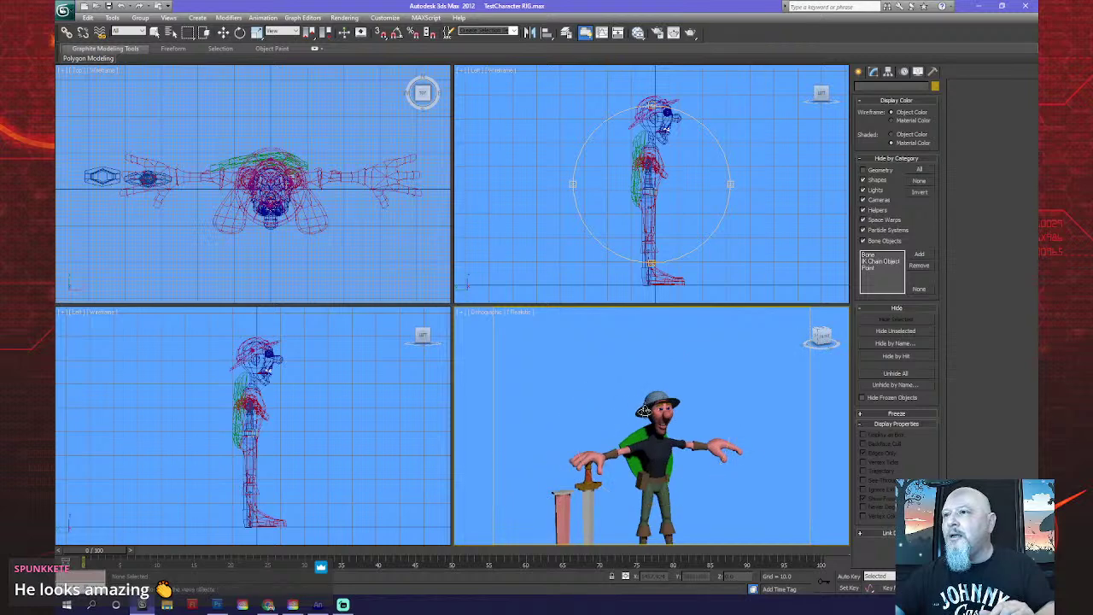
pyautogui.click(664, 124)
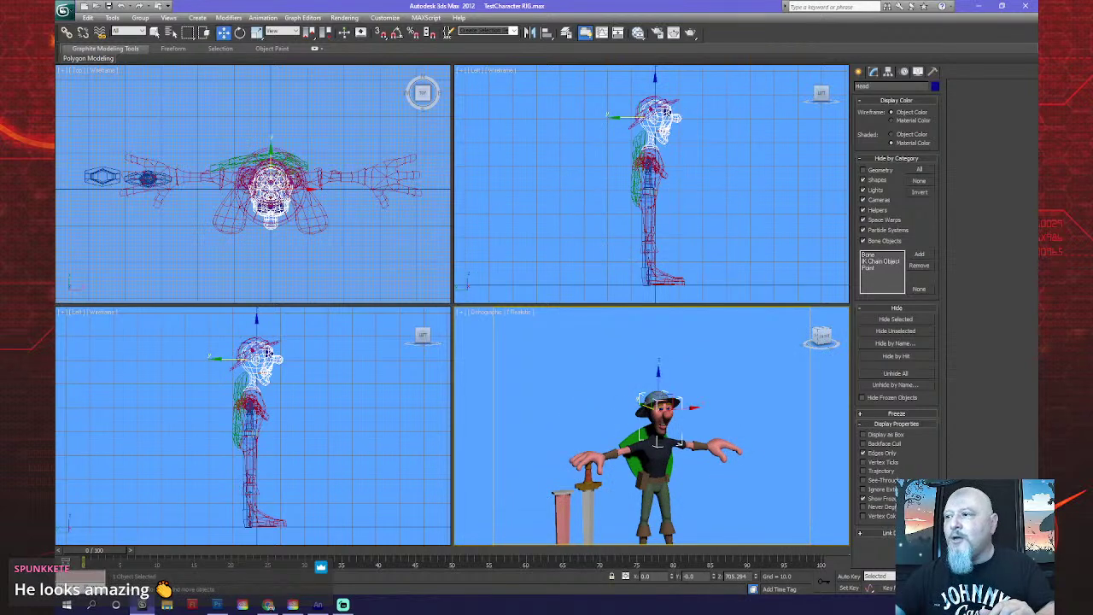
# Examine the character's head, upper body, sword and scabbard from several angles in the Orthographic viewport.
pyautogui.moveTo(615, 437)
pyautogui.keyDown('alt'); pyautogui.mouseDown(button='middle')
pyautogui.moveTo(508, 437)
pyautogui.moveTo(777, 446)
pyautogui.moveTo(652, 455)
pyautogui.moveTo(624, 437)
pyautogui.moveTo(700, 440)
pyautogui.moveTo(599, 433)
pyautogui.mouseUp(button='middle'); pyautogui.keyUp('alt')
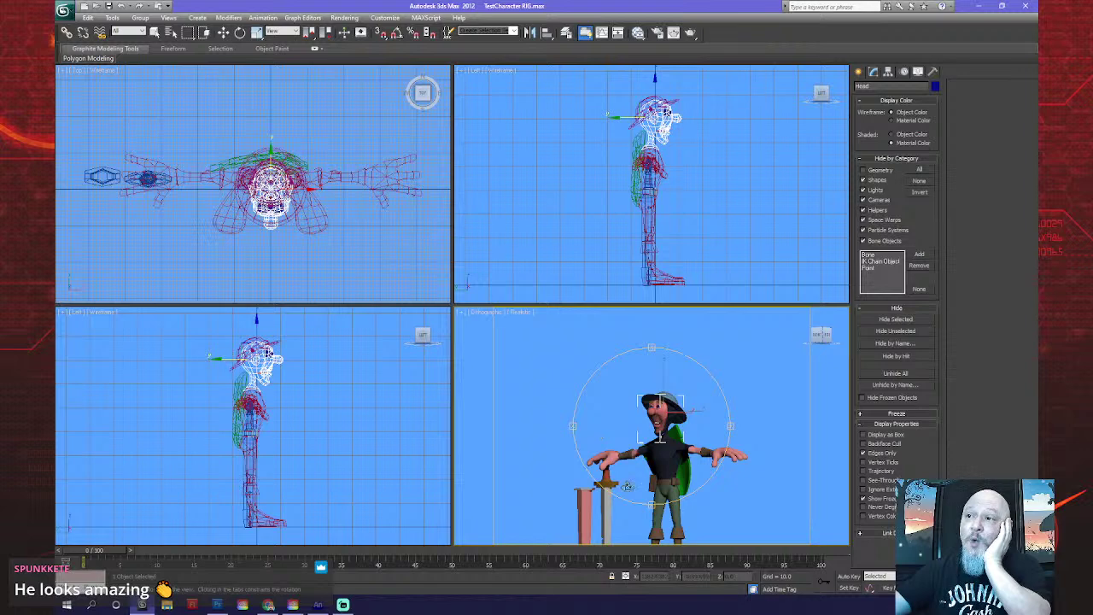
pyautogui.scroll(5, 626, 485)
pyautogui.keyDown('alt'); pyautogui.moveTo(627, 486); pyautogui.dragTo(684, 448, button='middle'); pyautogui.keyUp('alt')
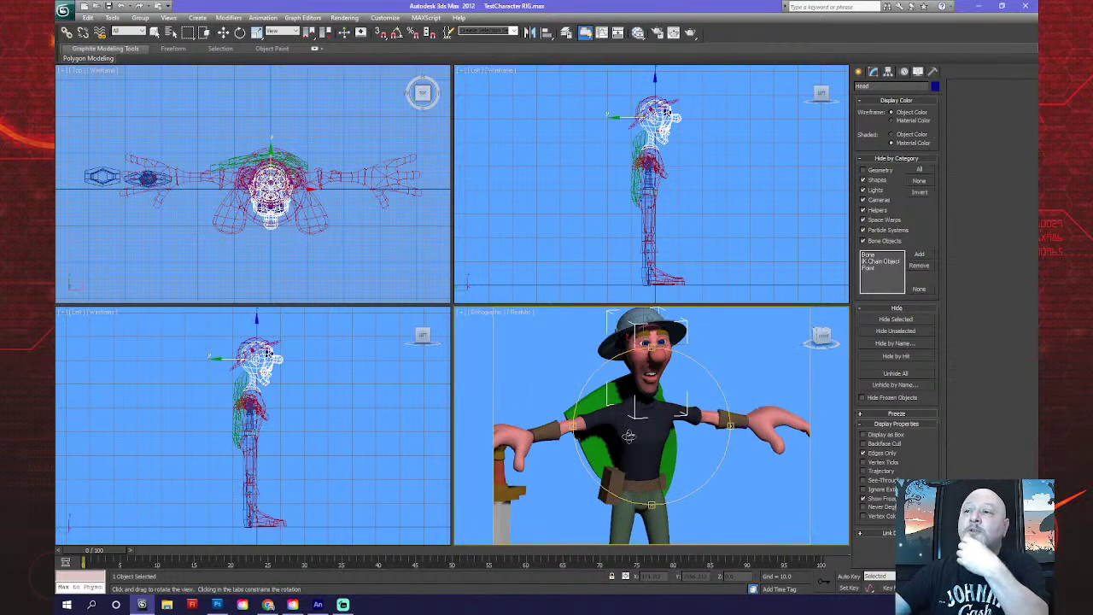
pyautogui.moveTo(613, 435); pyautogui.dragTo(815, 333)
pyautogui.scroll(-3, 627, 440)
pyautogui.scroll(5, 646, 424)
pyautogui.scroll(-2, 595, 436)
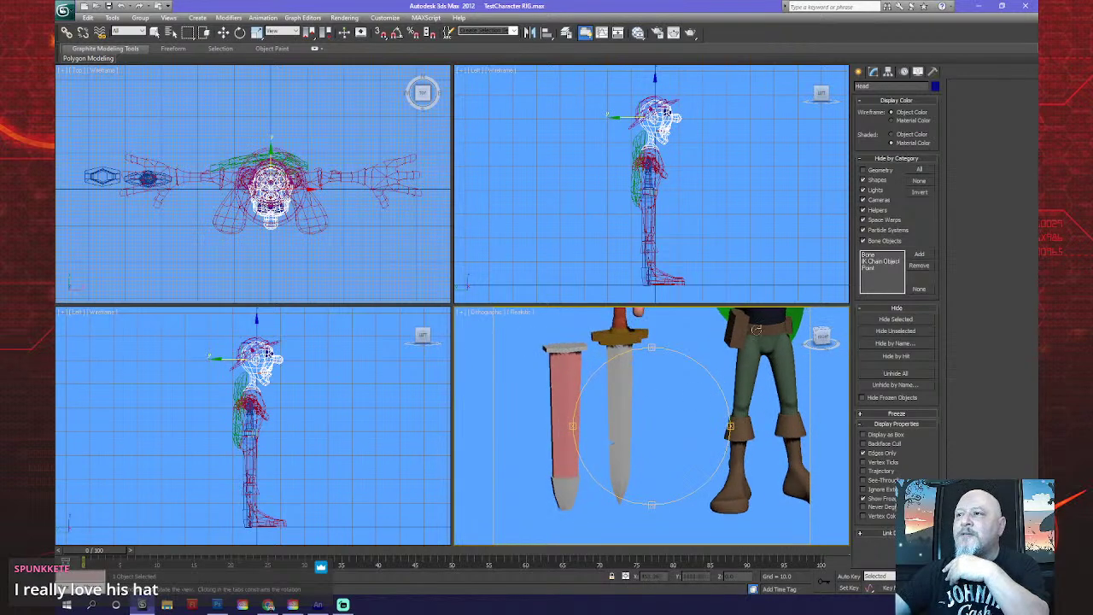
pyautogui.scroll(-4, 623, 384)
pyautogui.scroll(2, 599, 444)
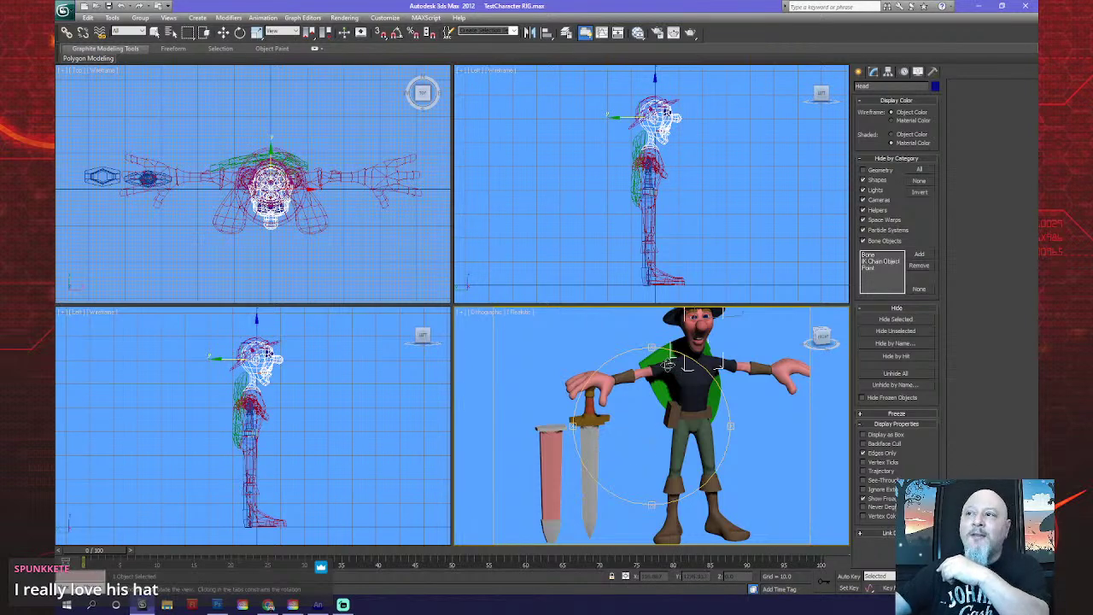
pyautogui.moveTo(620, 416)
pyautogui.mouseDown()
pyautogui.moveTo(747, 407)
pyautogui.moveTo(608, 415)
pyautogui.mouseUp()
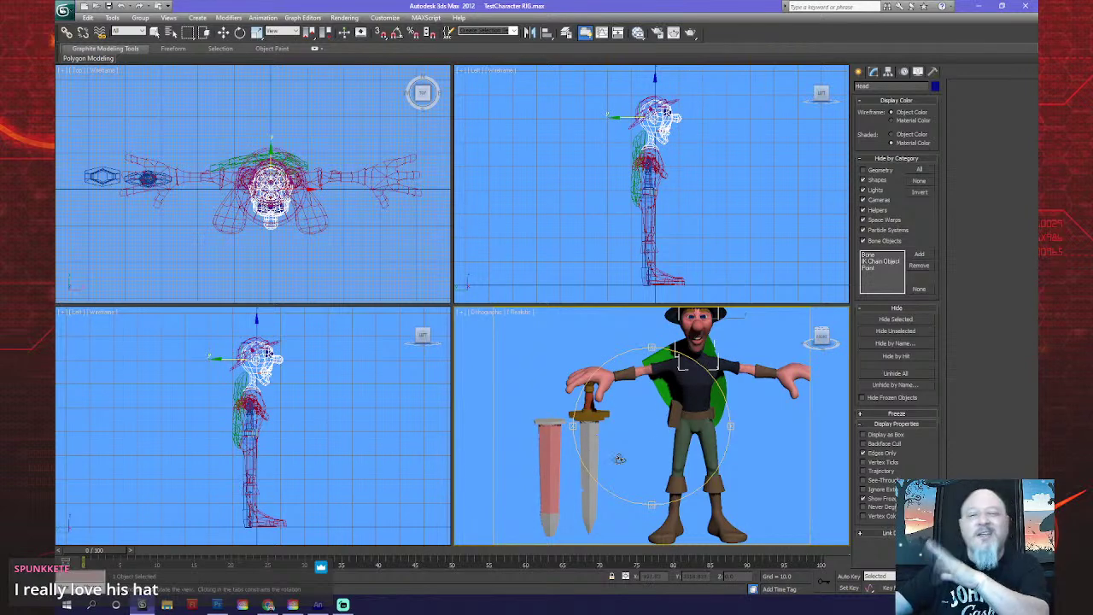
pyautogui.moveTo(611, 459); pyautogui.dragTo(640, 431)
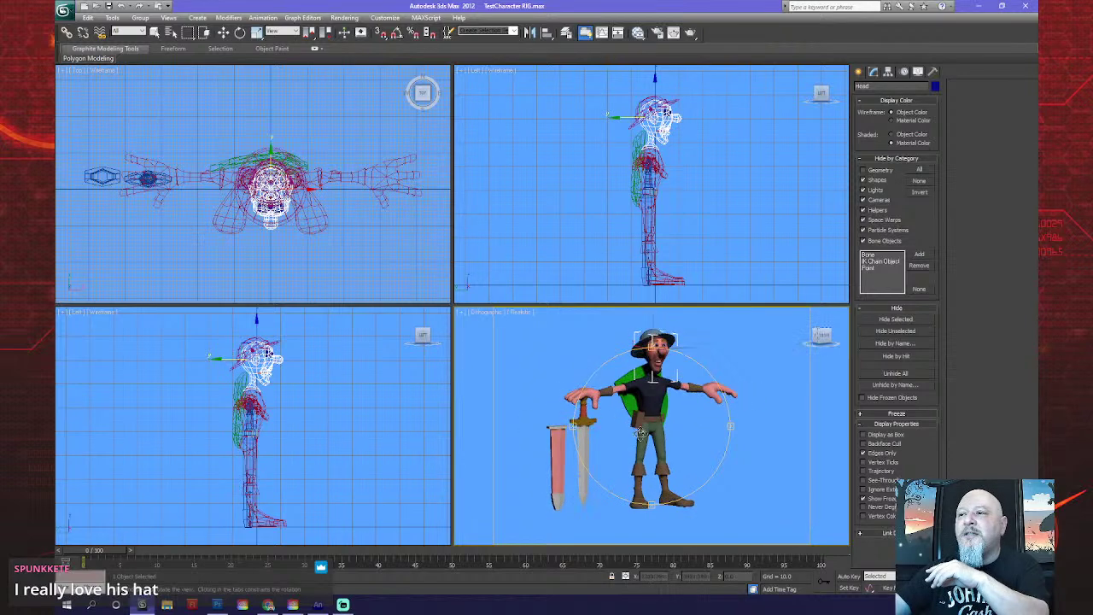
# Inspect the legs, boots and torso up close, and view the whole character in the maximized Orthographic viewport.
pyautogui.scroll(5, 653, 461)
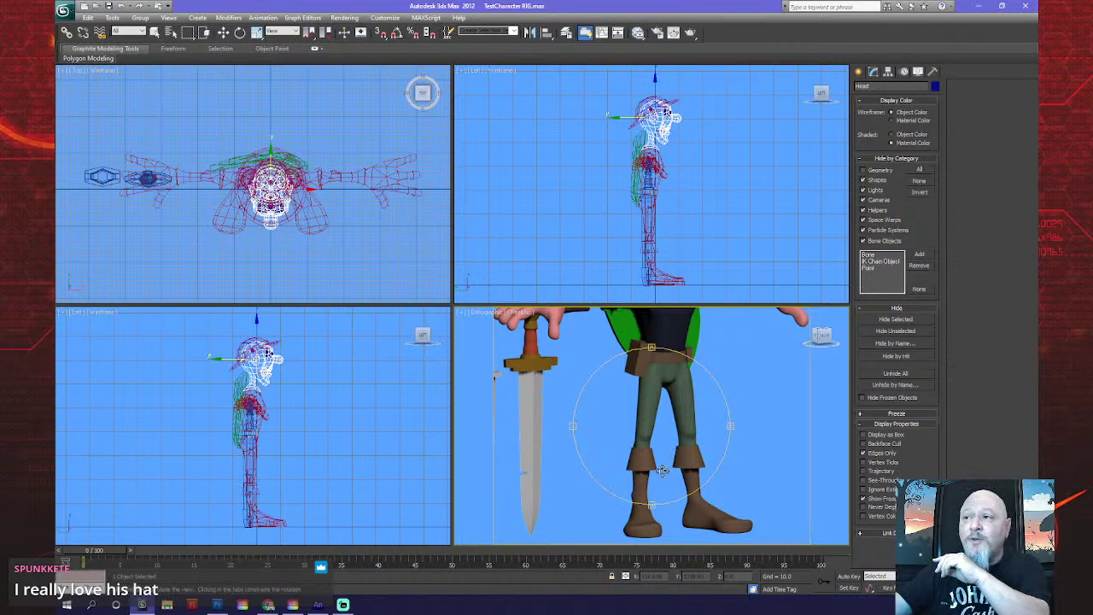
pyautogui.scroll(-5, 661, 469)
pyautogui.moveTo(662, 469); pyautogui.dragTo(590, 359)
pyautogui.scroll(5, 589, 426)
pyautogui.scroll(4, 632, 444)
pyautogui.moveTo(696, 378); pyautogui.dragTo(653, 442)
pyautogui.scroll(-6, 653, 440)
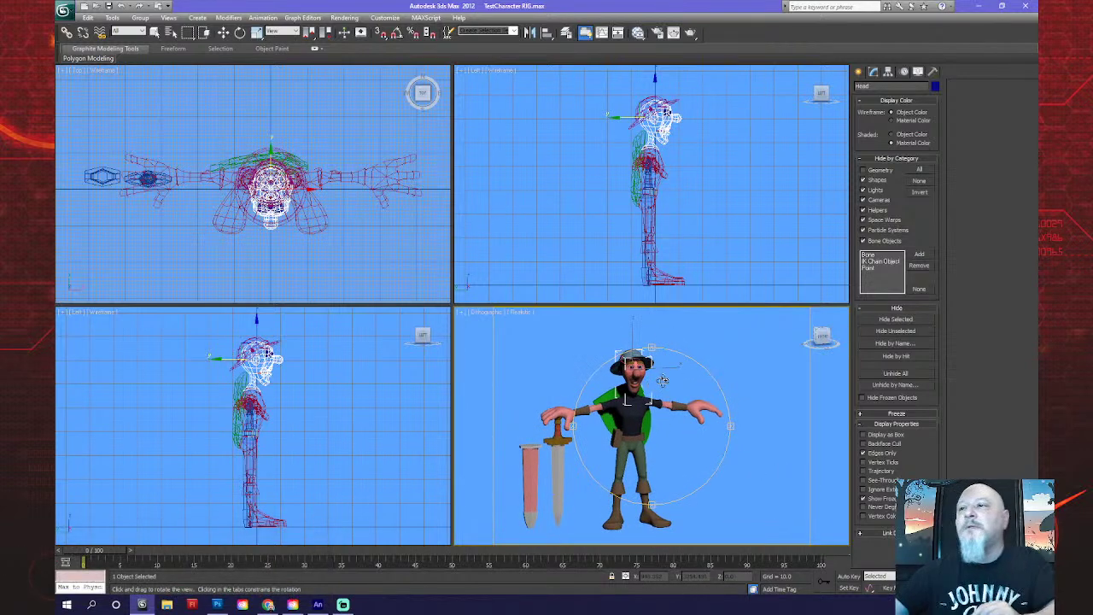
pyautogui.scroll(4, 648, 412)
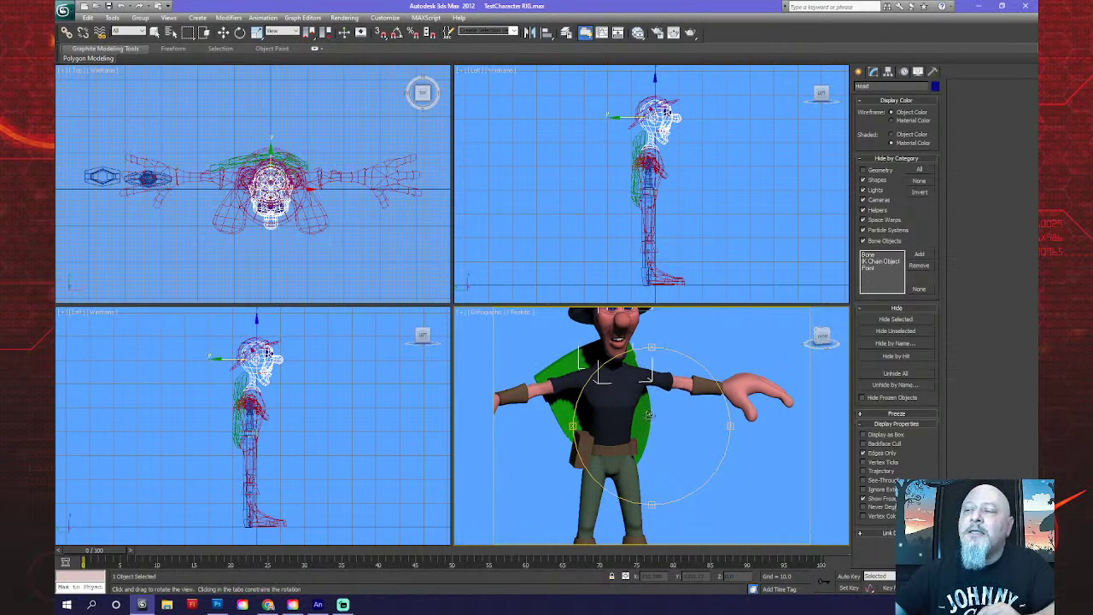
pyautogui.scroll(-4, 649, 414)
pyautogui.moveTo(648, 414); pyautogui.dragTo(679, 439)
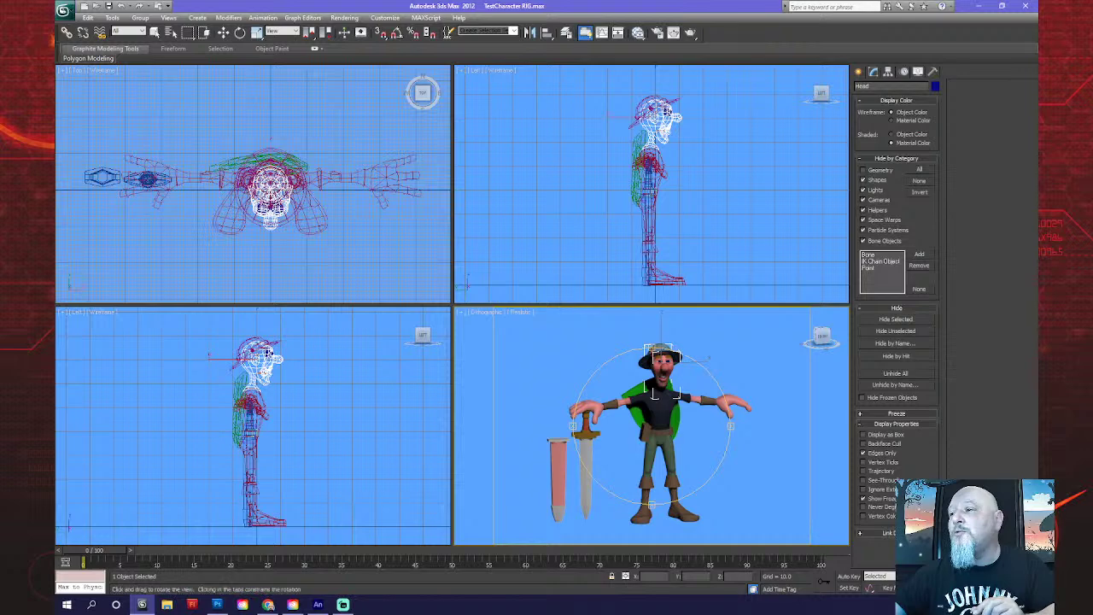
pyautogui.hotkey('alt', 'w')
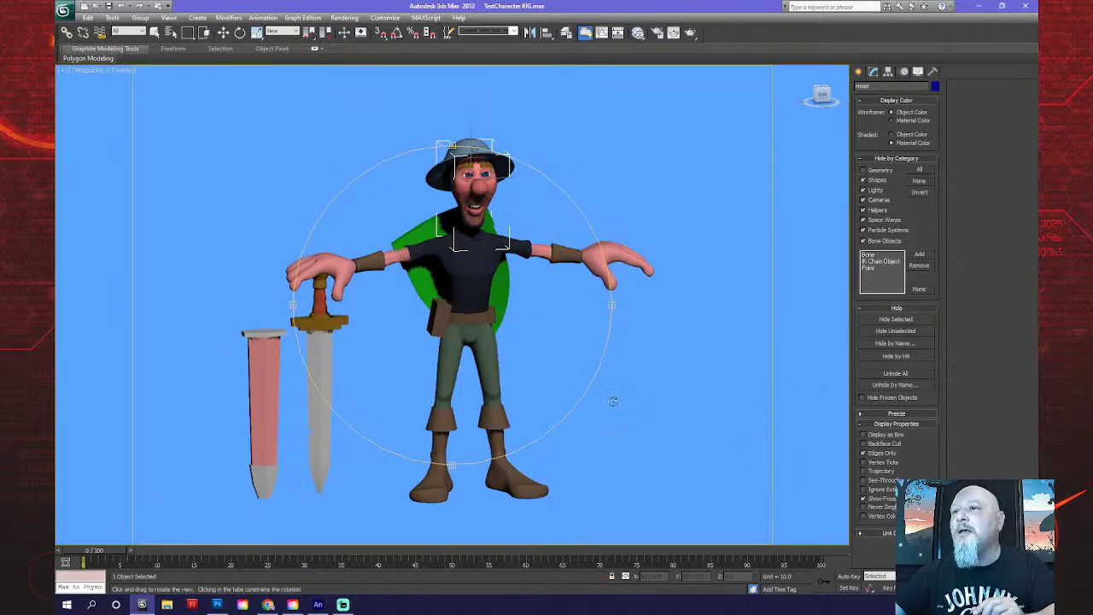
pyautogui.moveTo(609, 398); pyautogui.dragTo(628, 338)
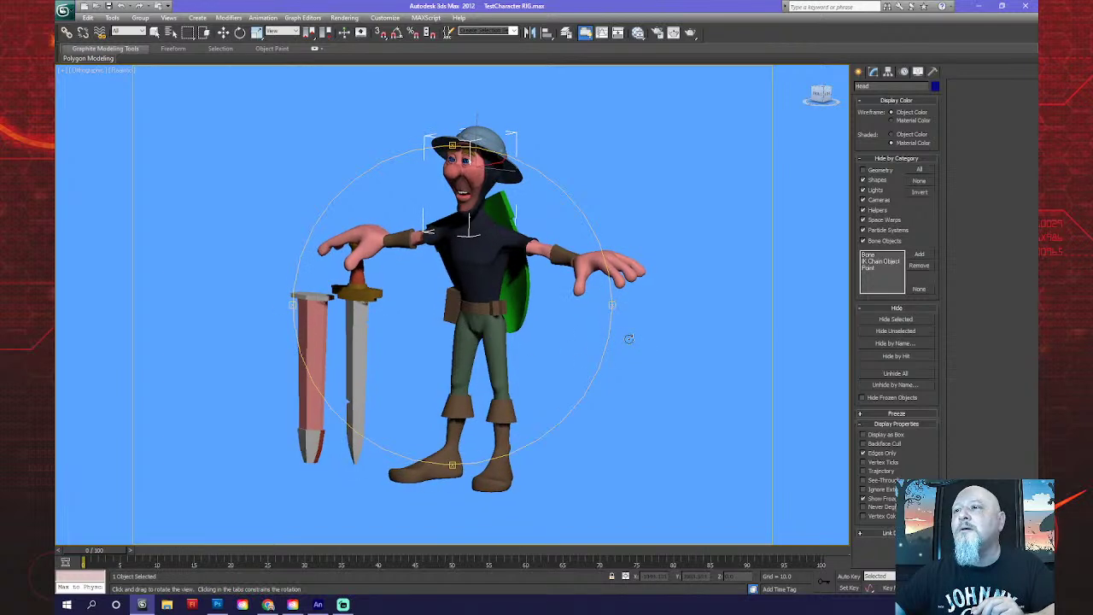